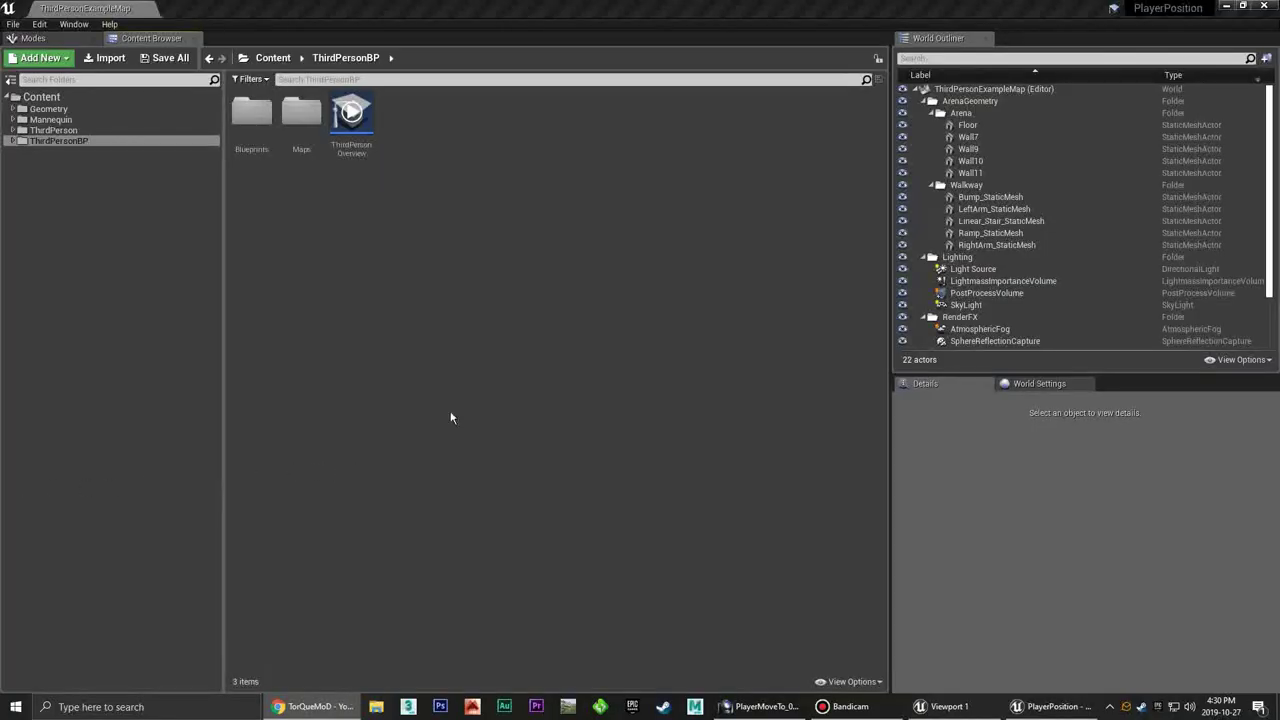
# Close Chrome and bring the Unreal editor's Content Browser into view
pyautogui.click(462, 398)
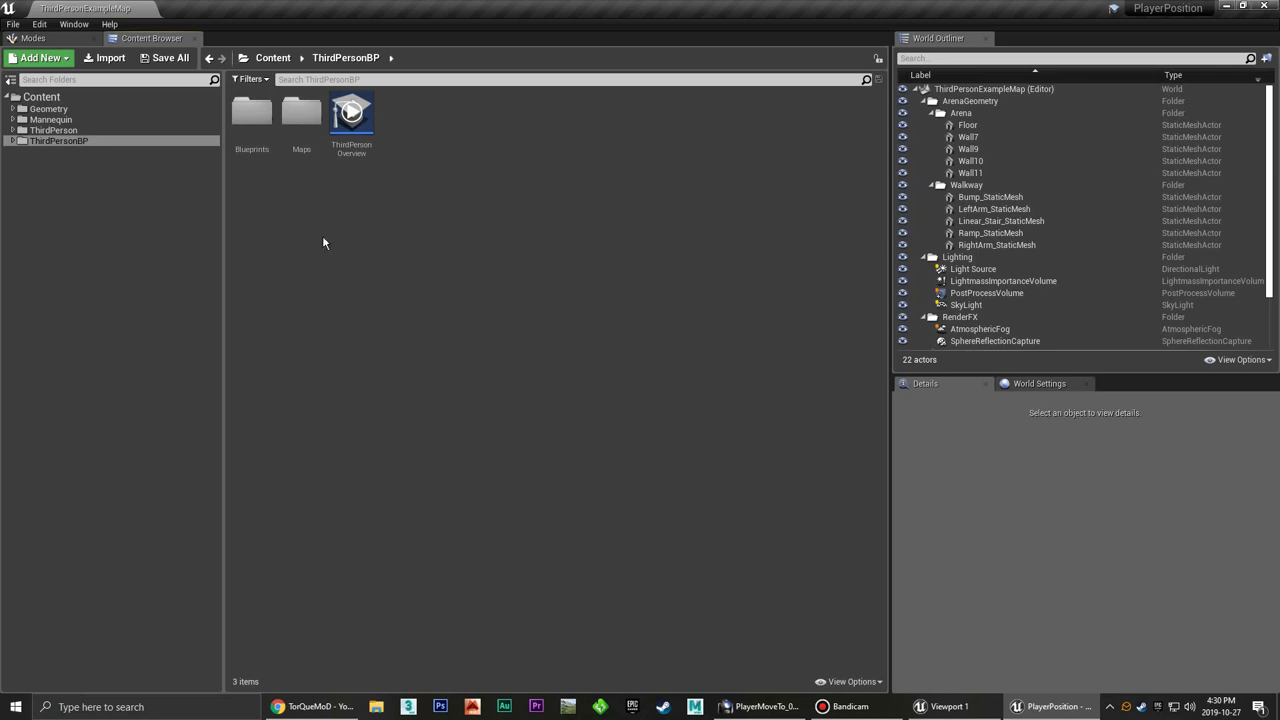
pyautogui.click(12, 80)
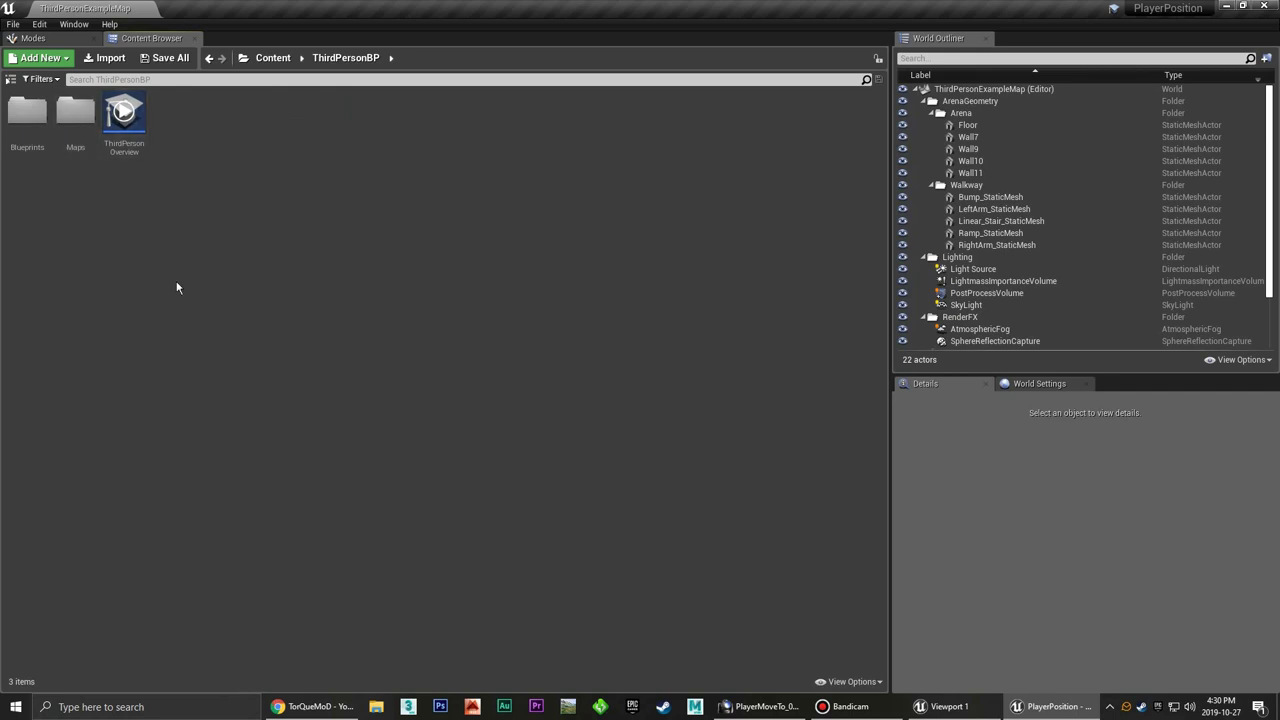
pyautogui.click(10, 80)
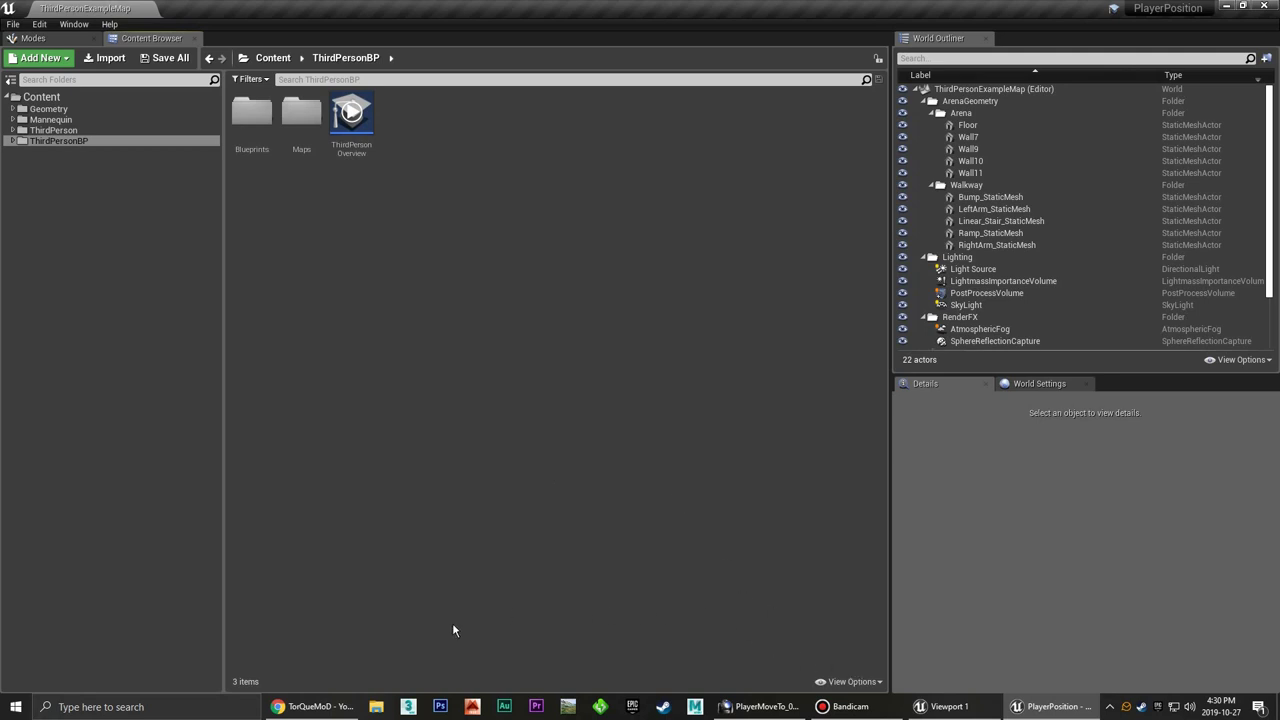
pyautogui.rightClick(310, 706)
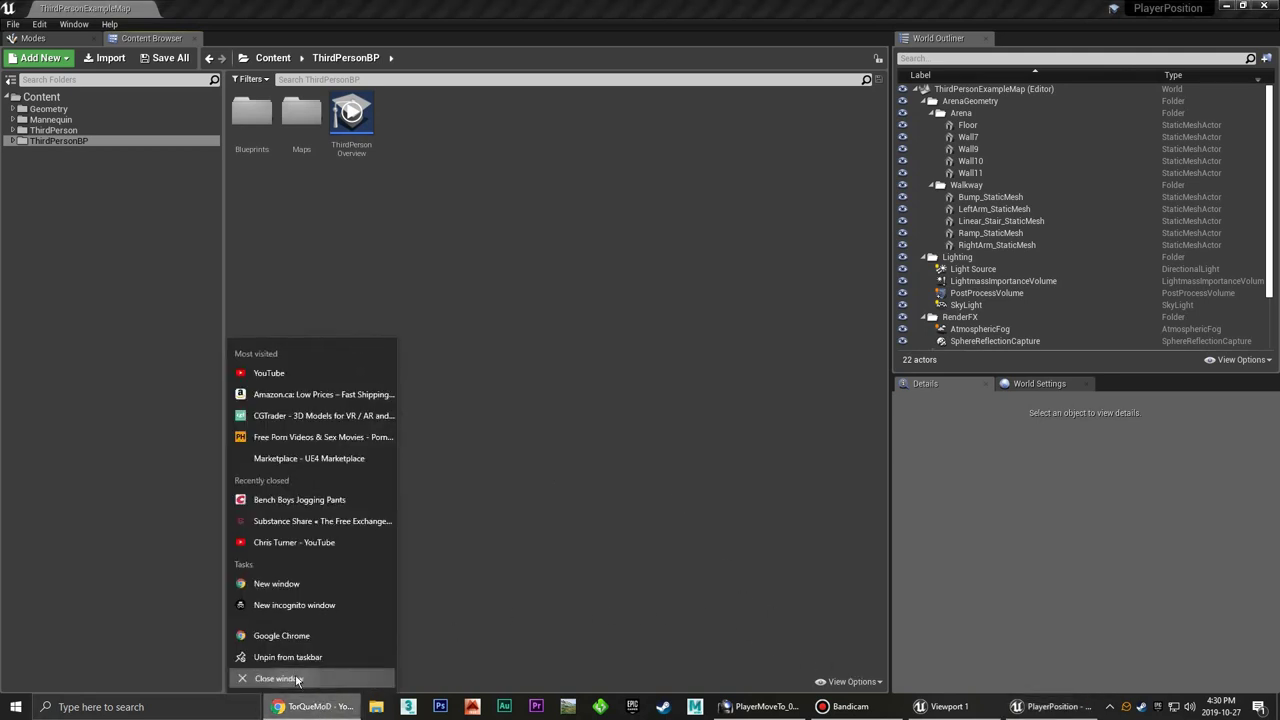
pyautogui.click(307, 683)
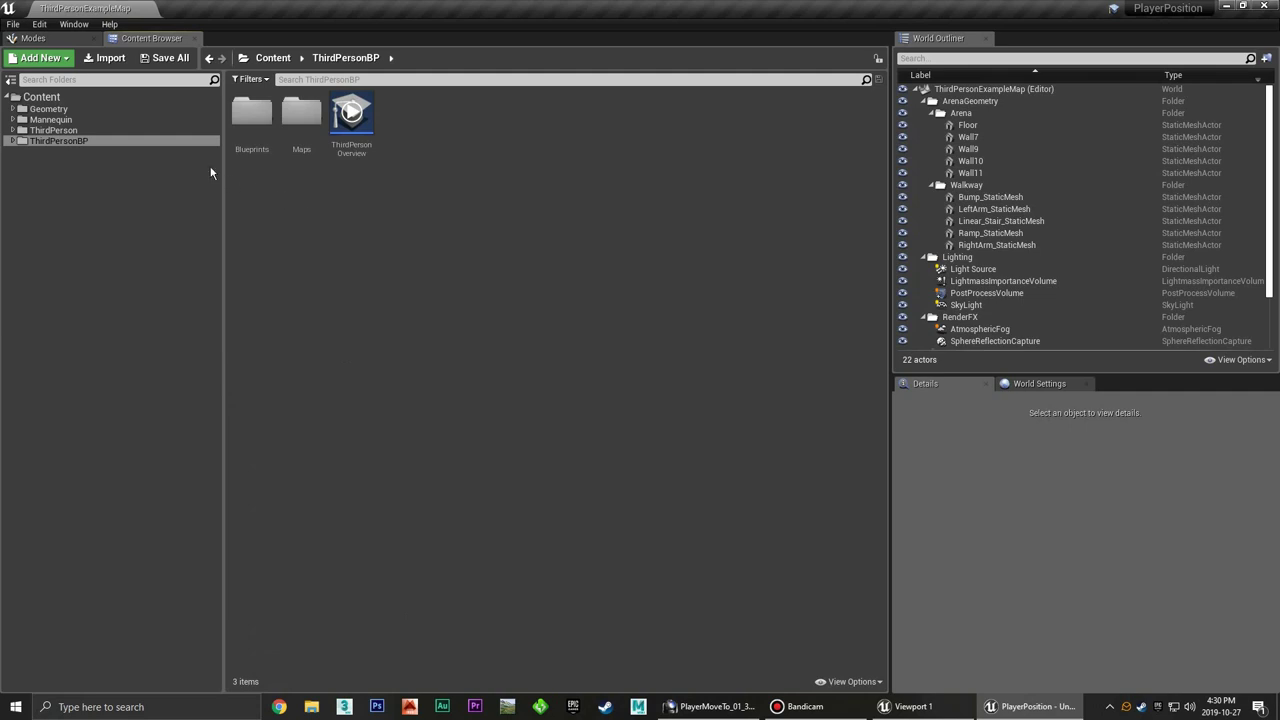
pyautogui.click(14, 24)
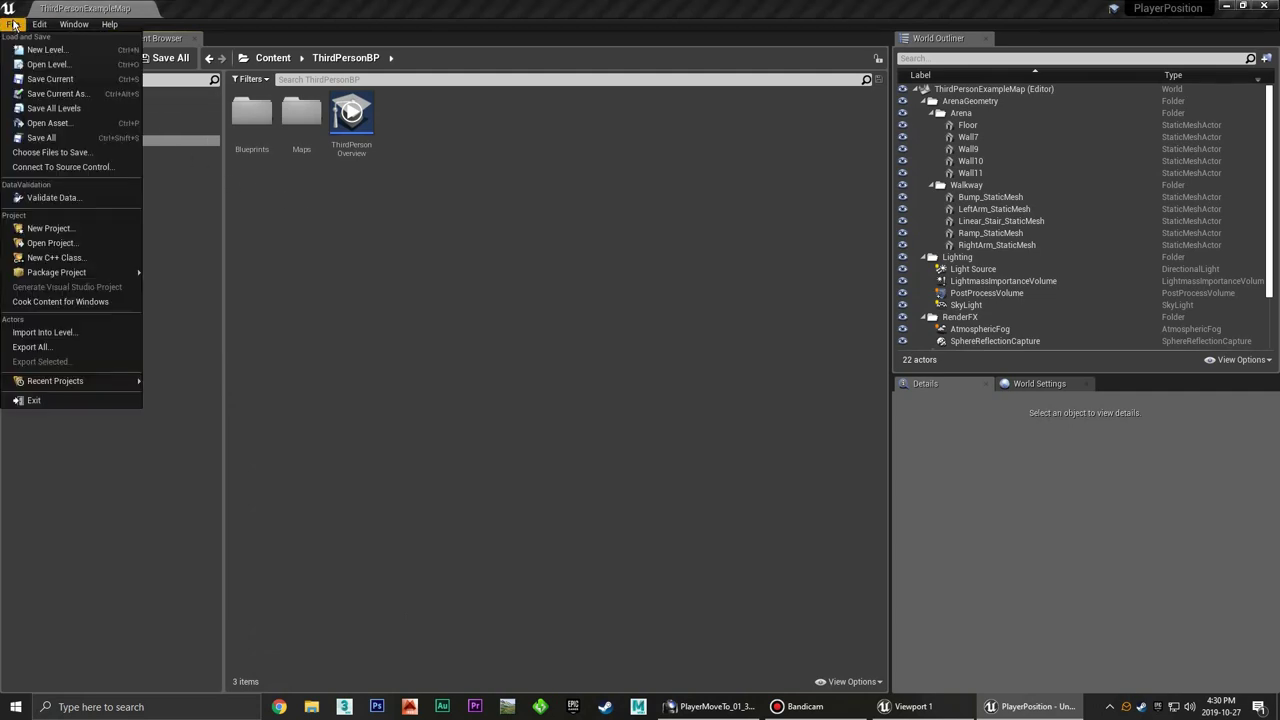
pyautogui.click(137, 268)
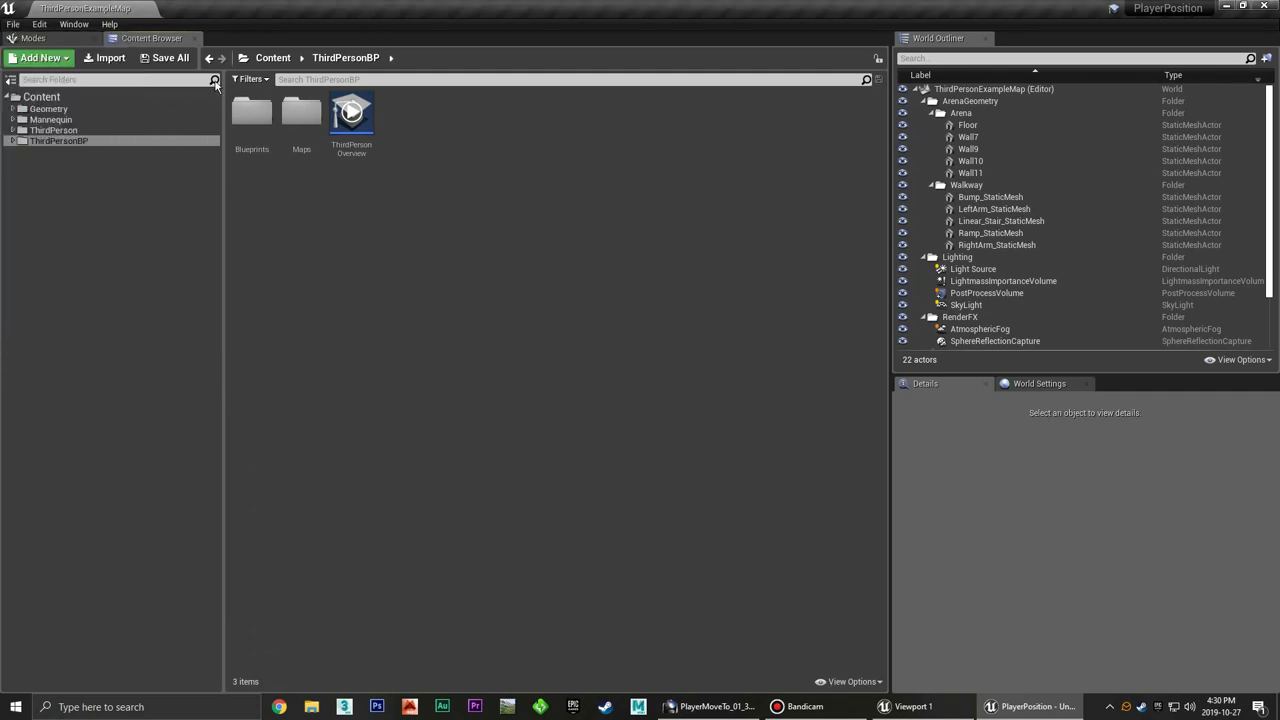
pyautogui.click(40, 38)
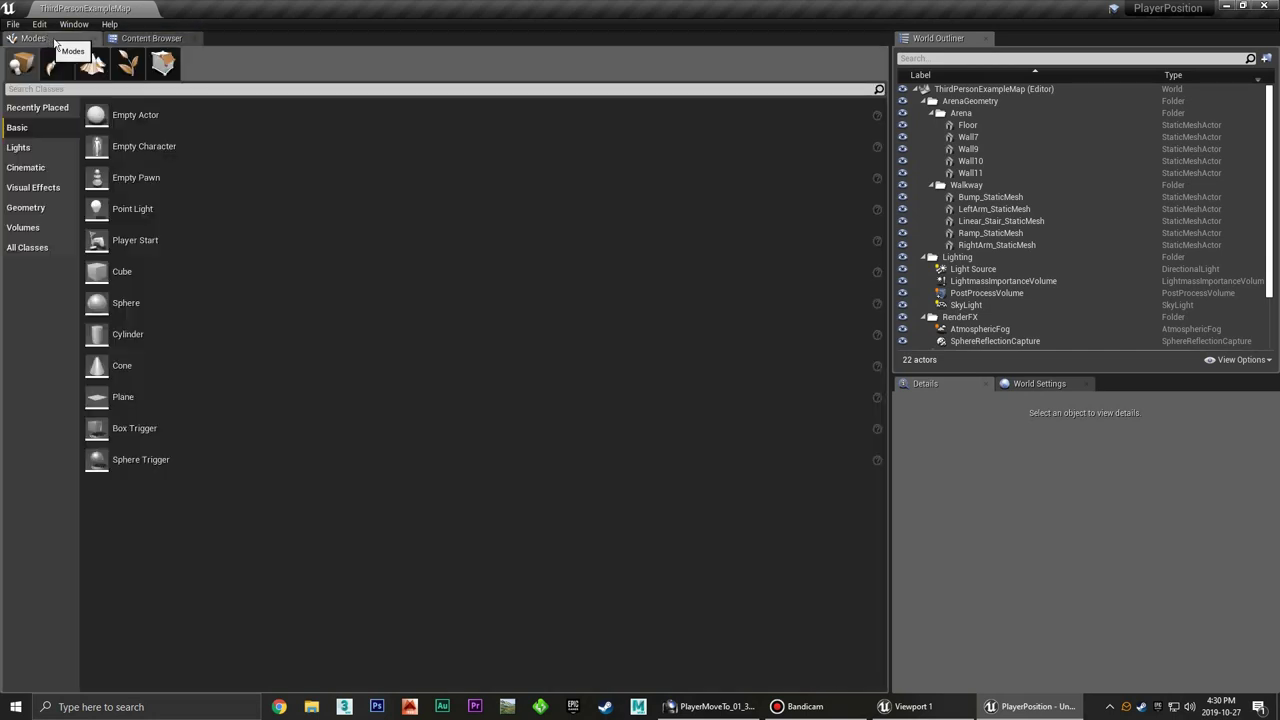
pyautogui.click(140, 38)
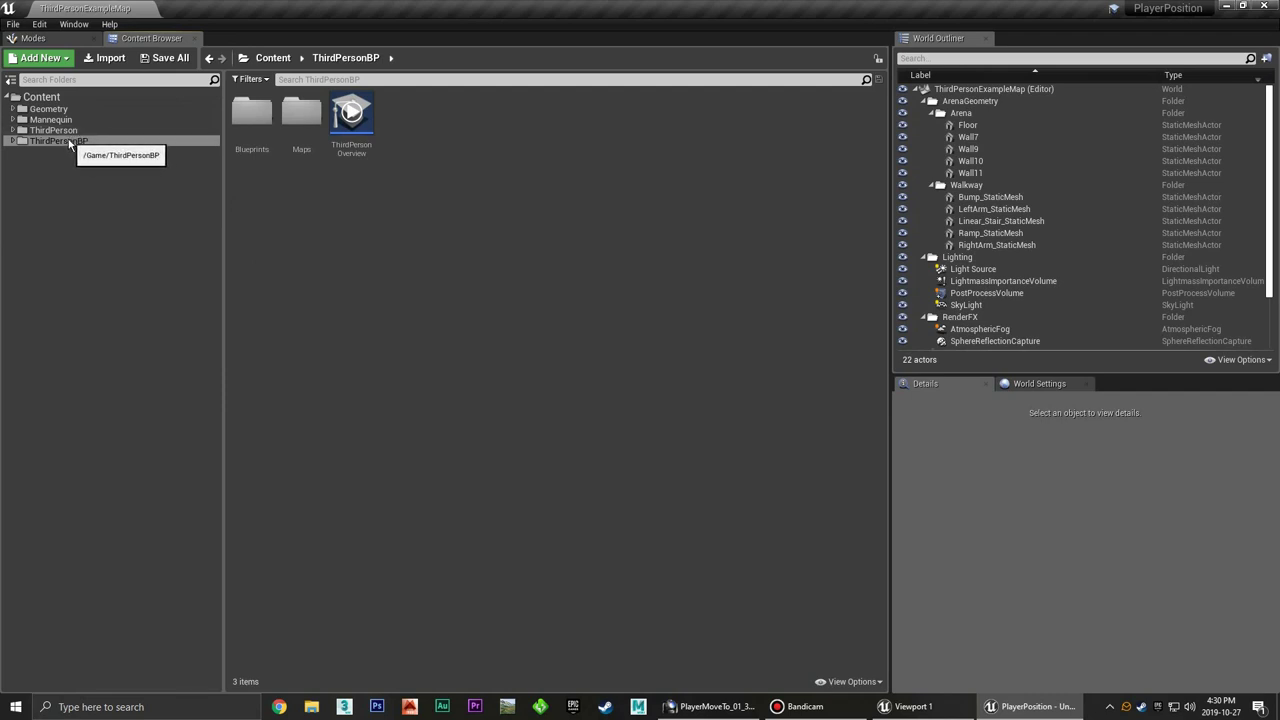
# Open ThirdPersonBP > Blueprints > ThirdPersonCharacter, minimize it, and return to the Content folder
pyautogui.click(67, 143)
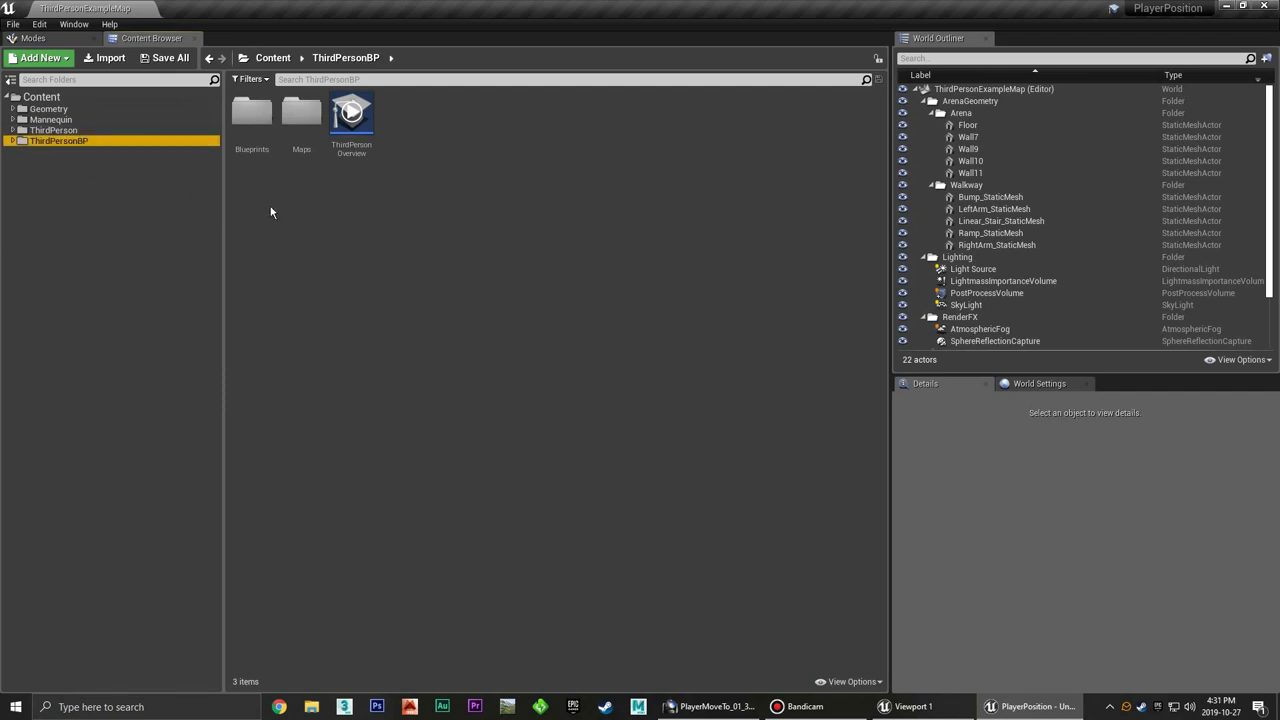
pyautogui.doubleClick(252, 110)
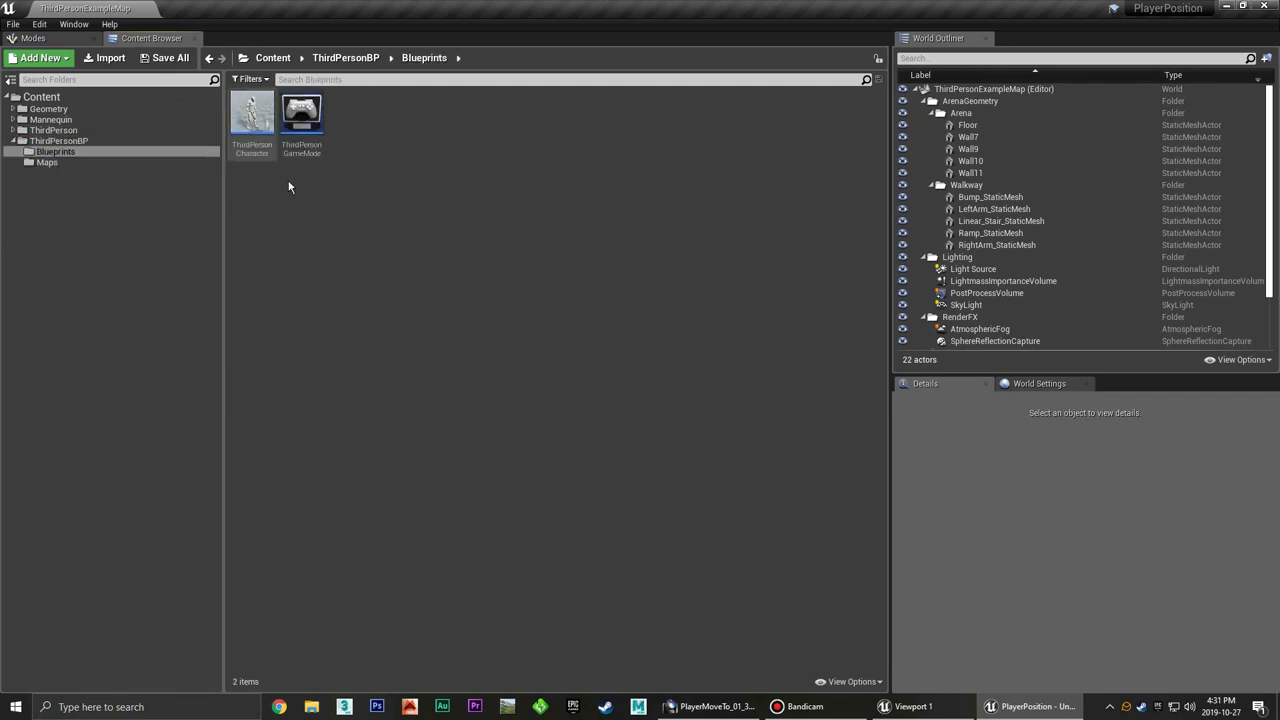
pyautogui.doubleClick(240, 127)
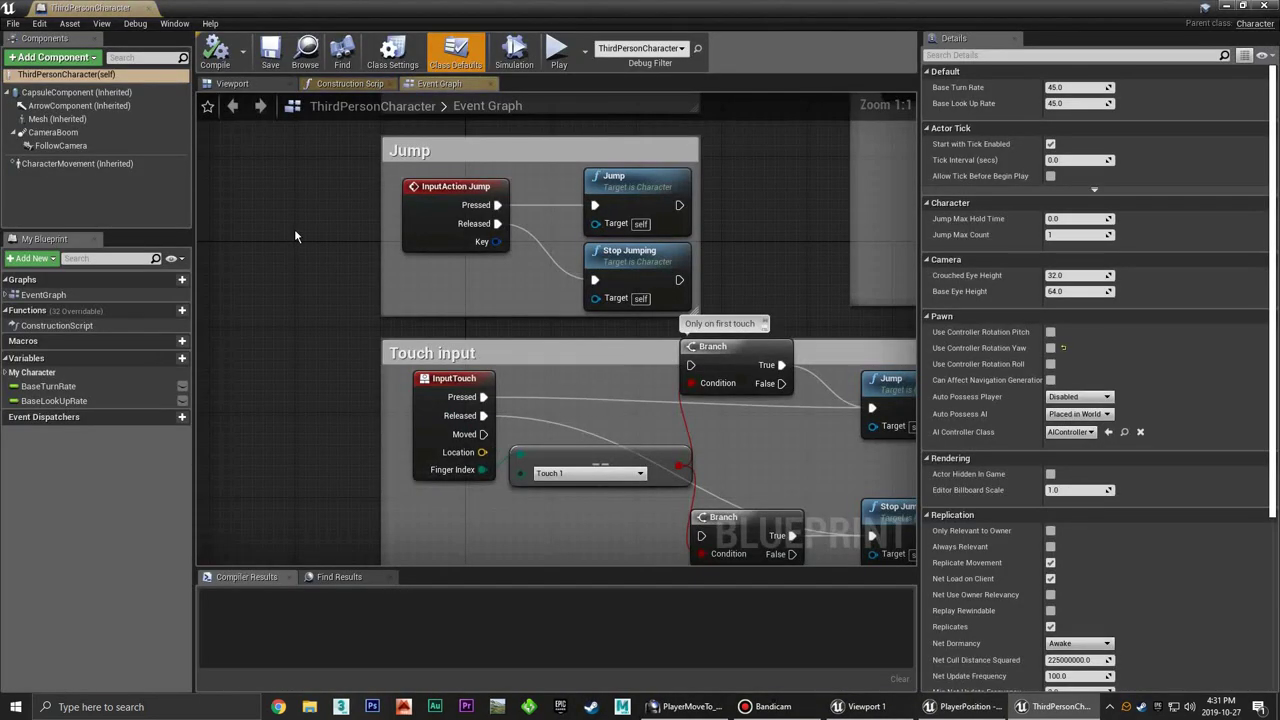
pyautogui.click(1226, 6)
pyautogui.click(41, 96)
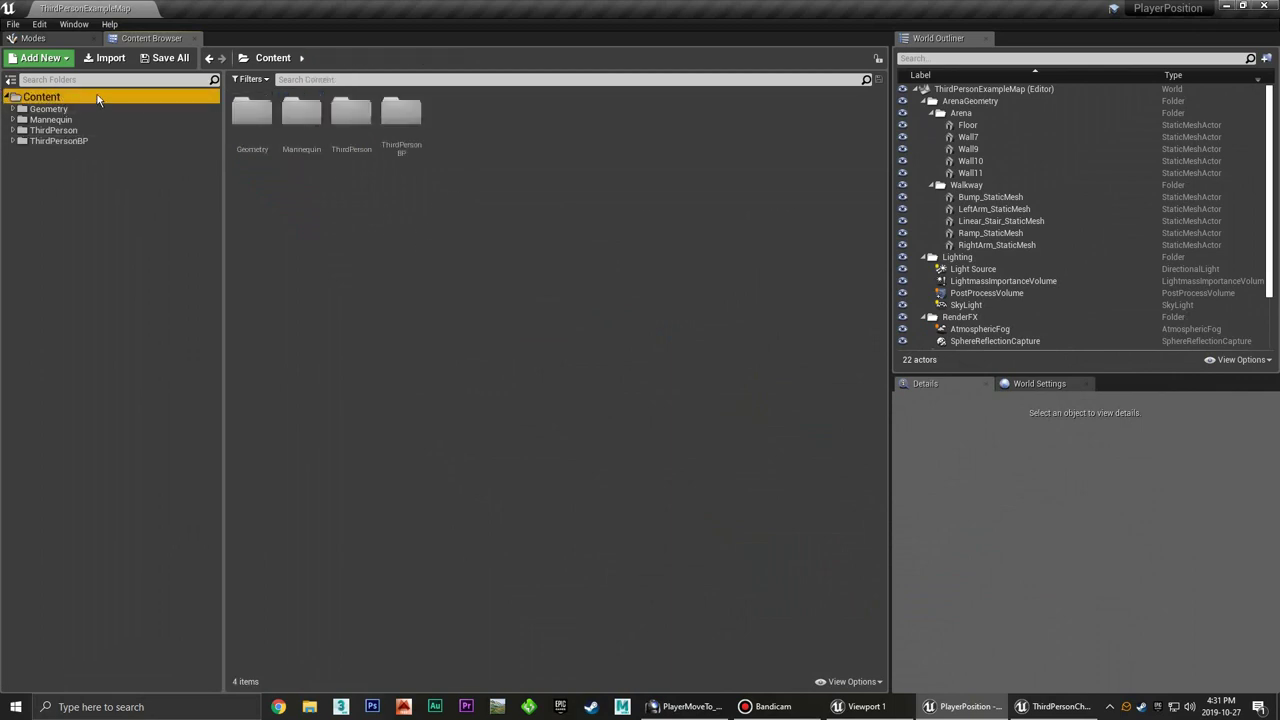
# Create a new folder named Blueprints in Content
pyautogui.rightClick(468, 117)
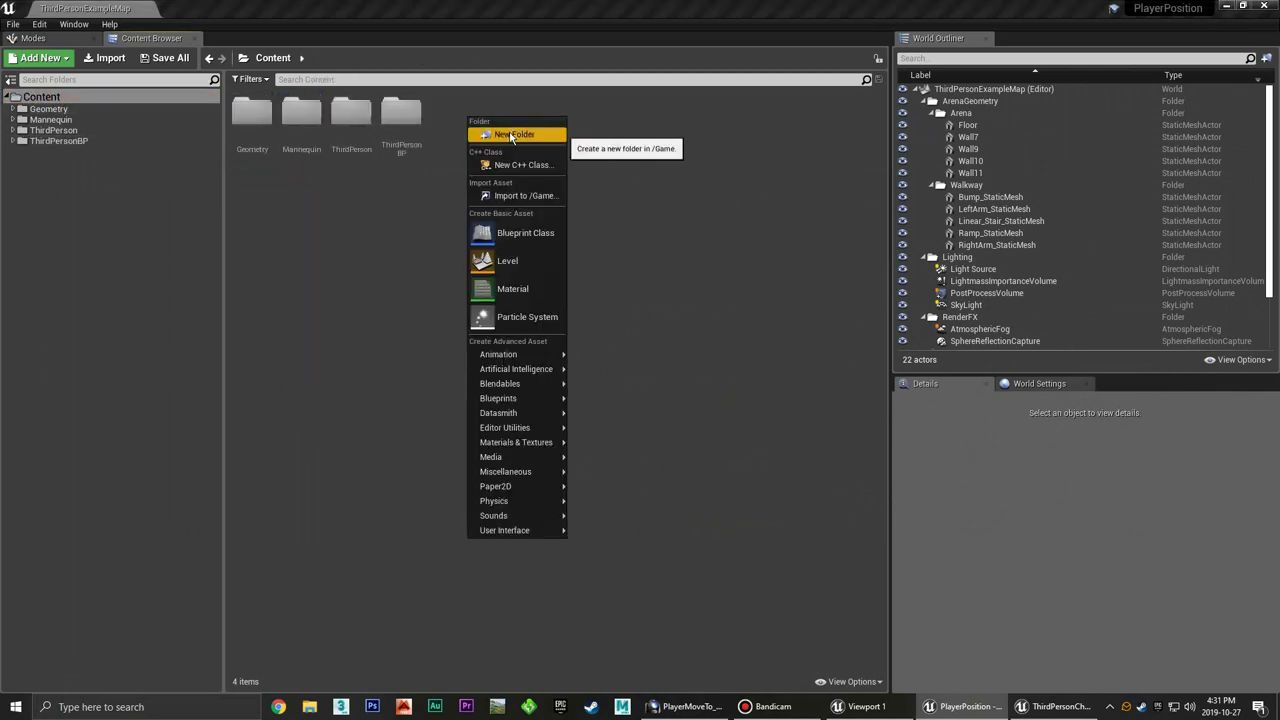
pyautogui.click(511, 135)
pyautogui.write('B')
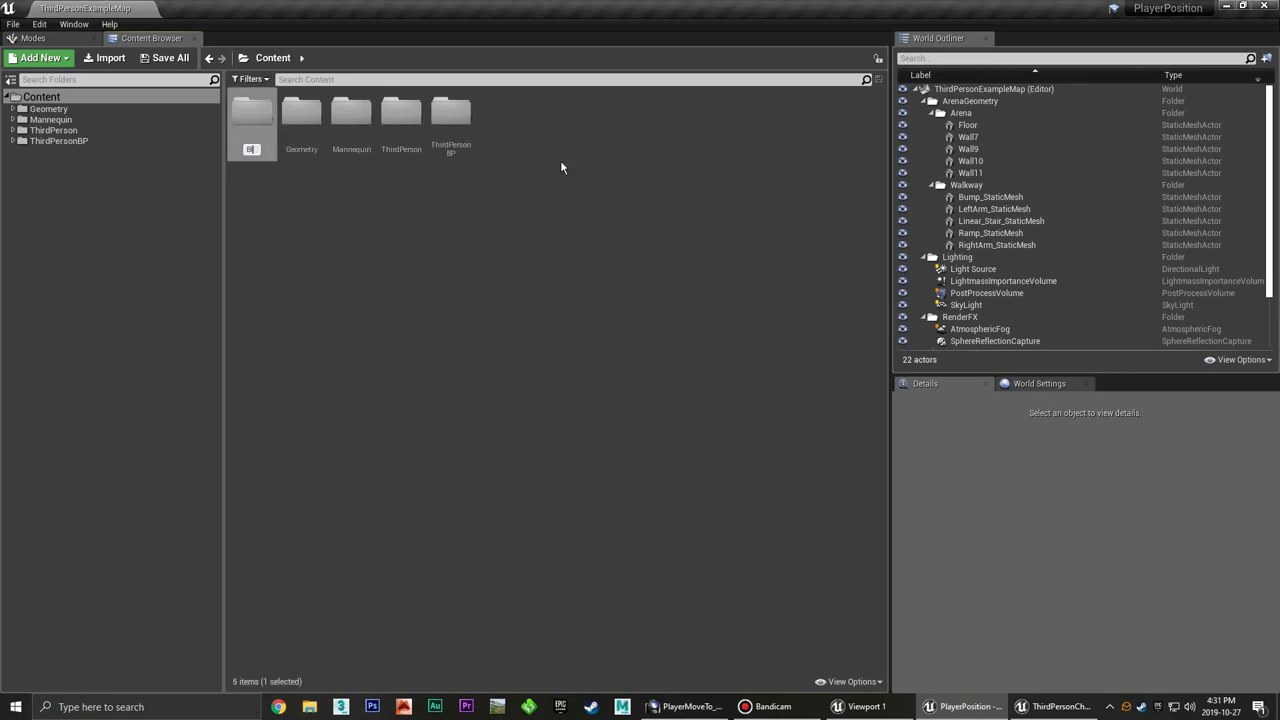
pyautogui.write('lueprints')
pyautogui.press('Return')
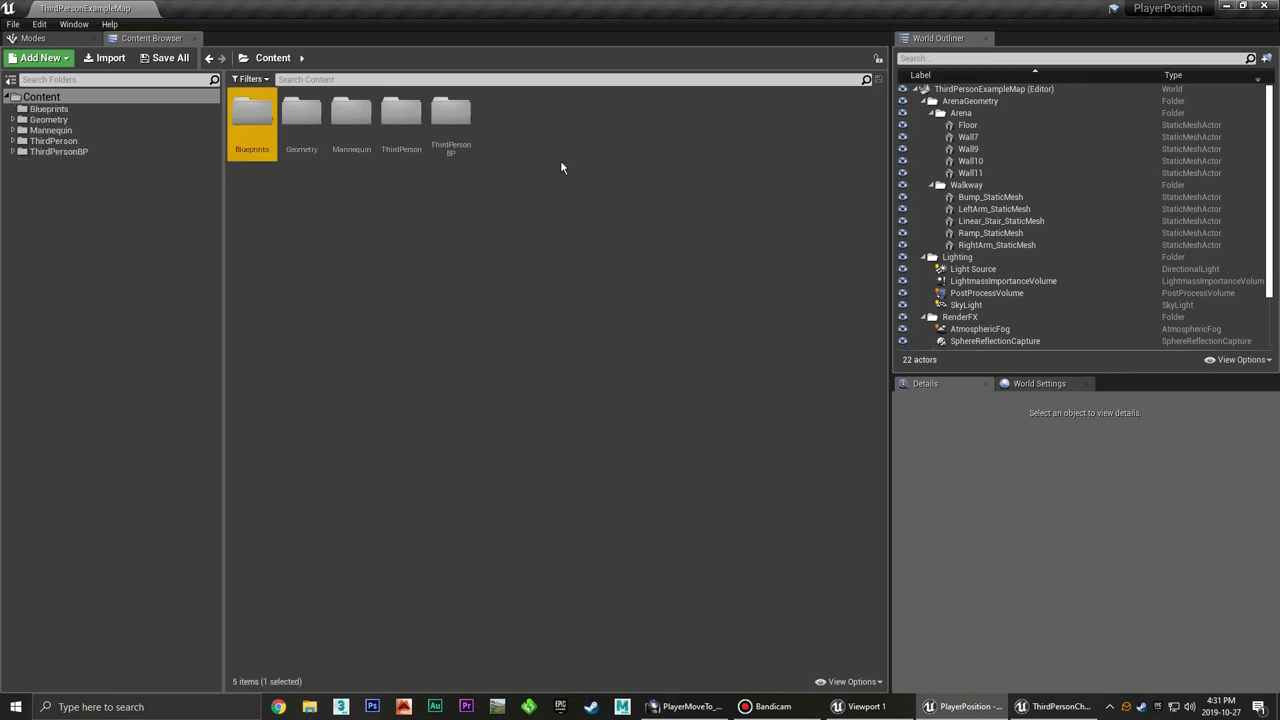
# Create a second folder named Meshes and open it
pyautogui.rightClick(530, 124)
pyautogui.click(548, 145)
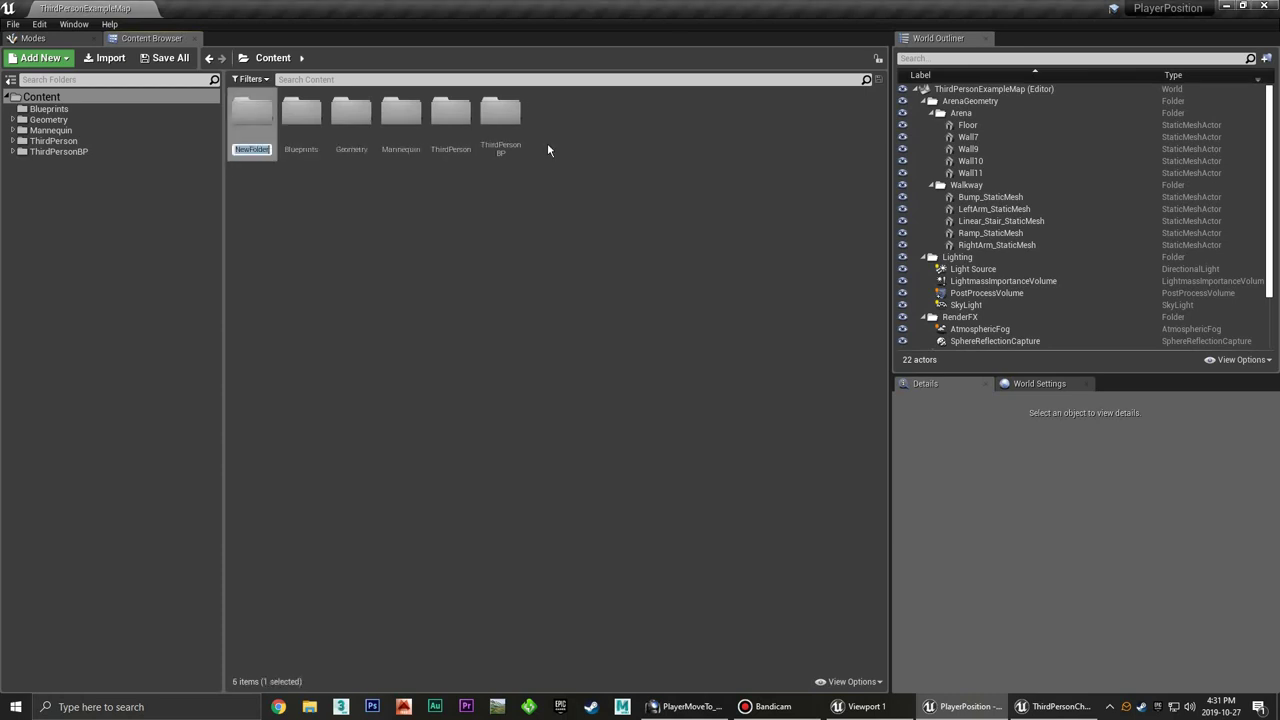
pyautogui.write('Me')
pyautogui.write('shes')
pyautogui.press('Return')
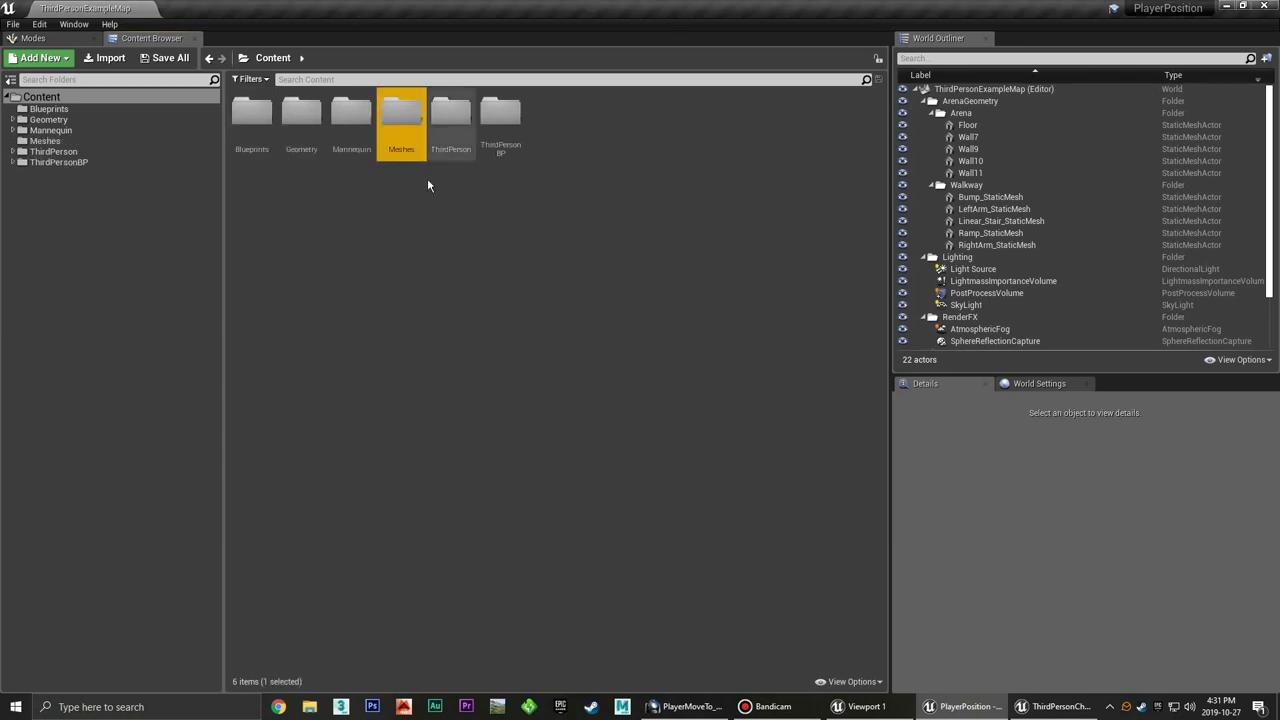
pyautogui.click(427, 178)
pyautogui.doubleClick(403, 112)
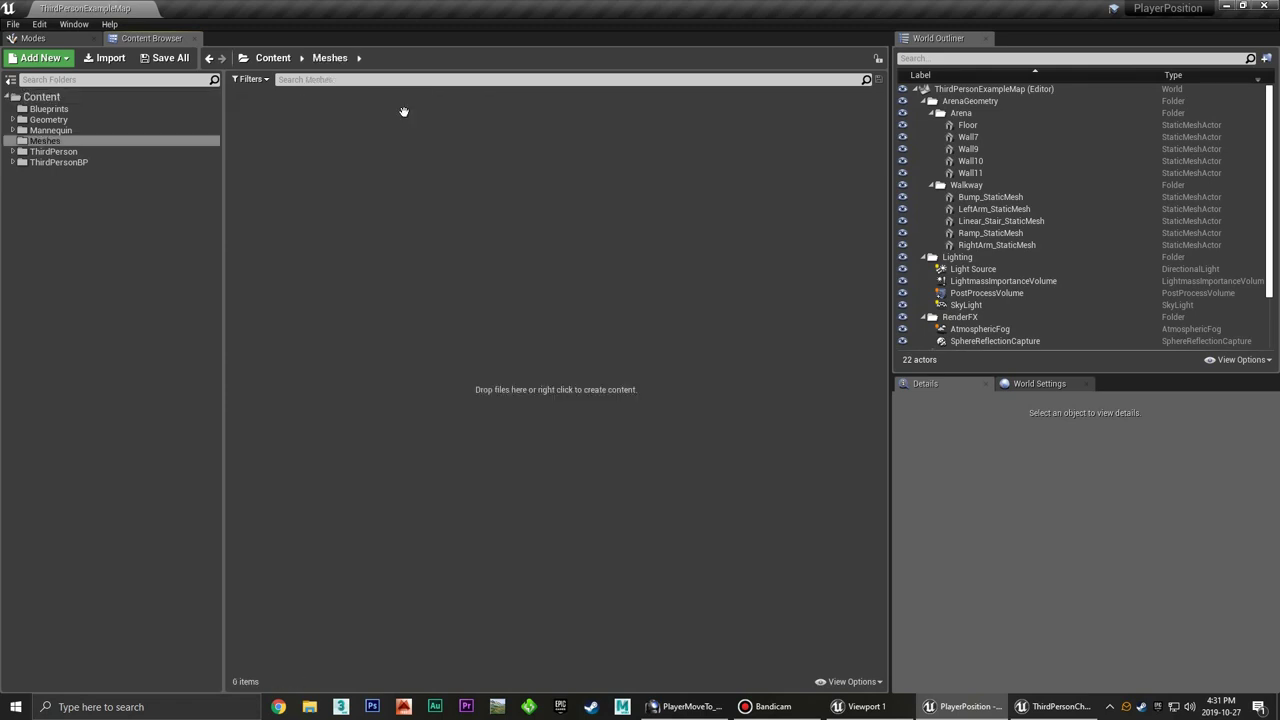
# Start an import into Meshes and select Console.FBX in Tutorials\TorQueMoD\UE4
pyautogui.rightClick(265, 104)
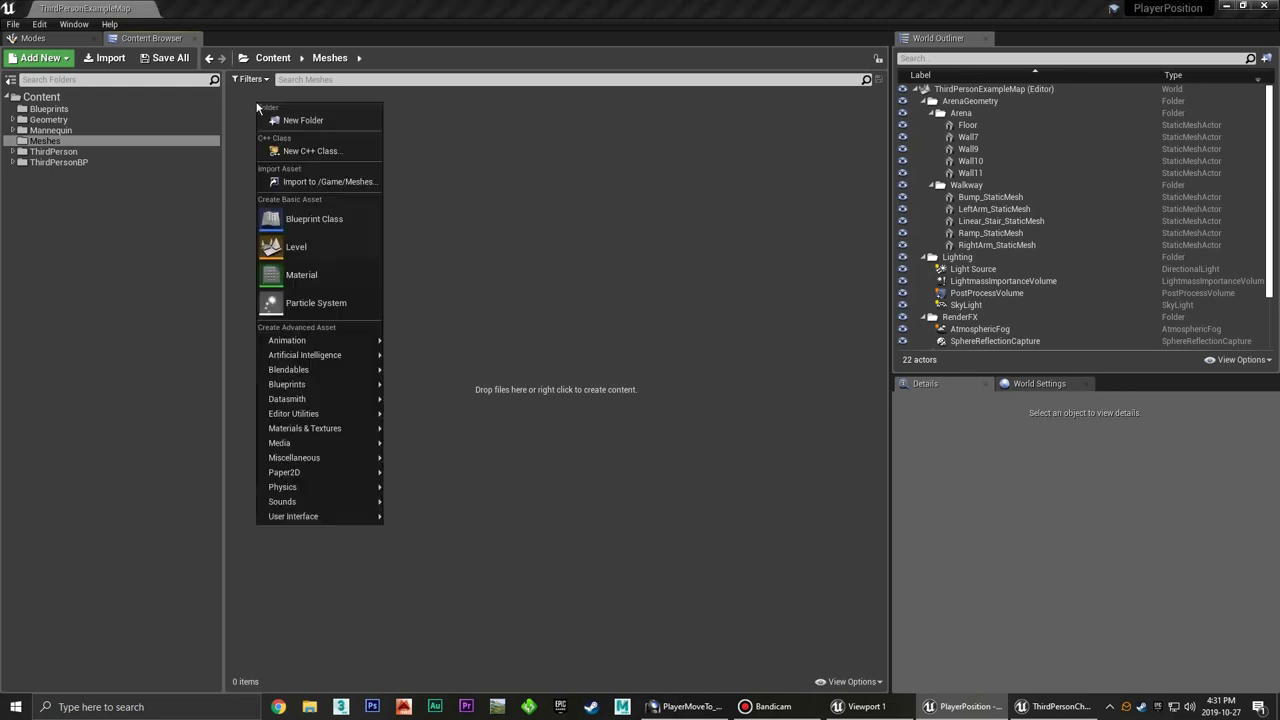
pyautogui.click(314, 182)
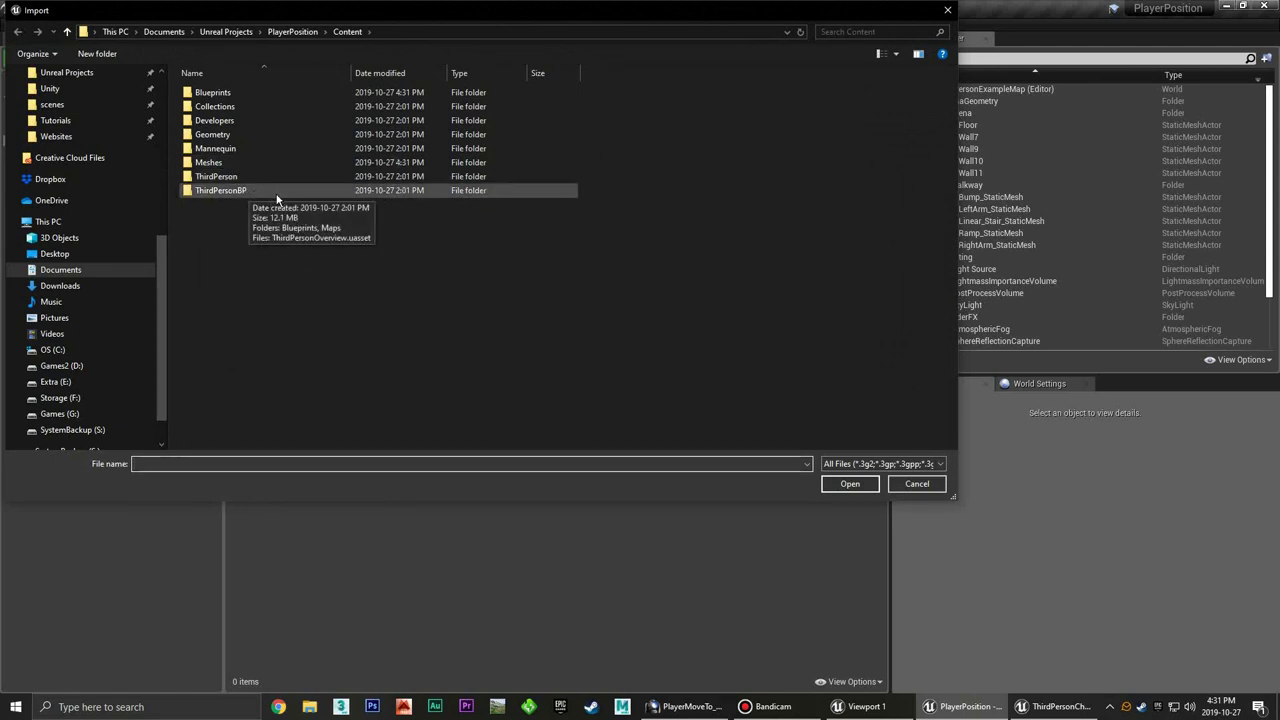
pyautogui.click(83, 124)
pyautogui.doubleClick(236, 327)
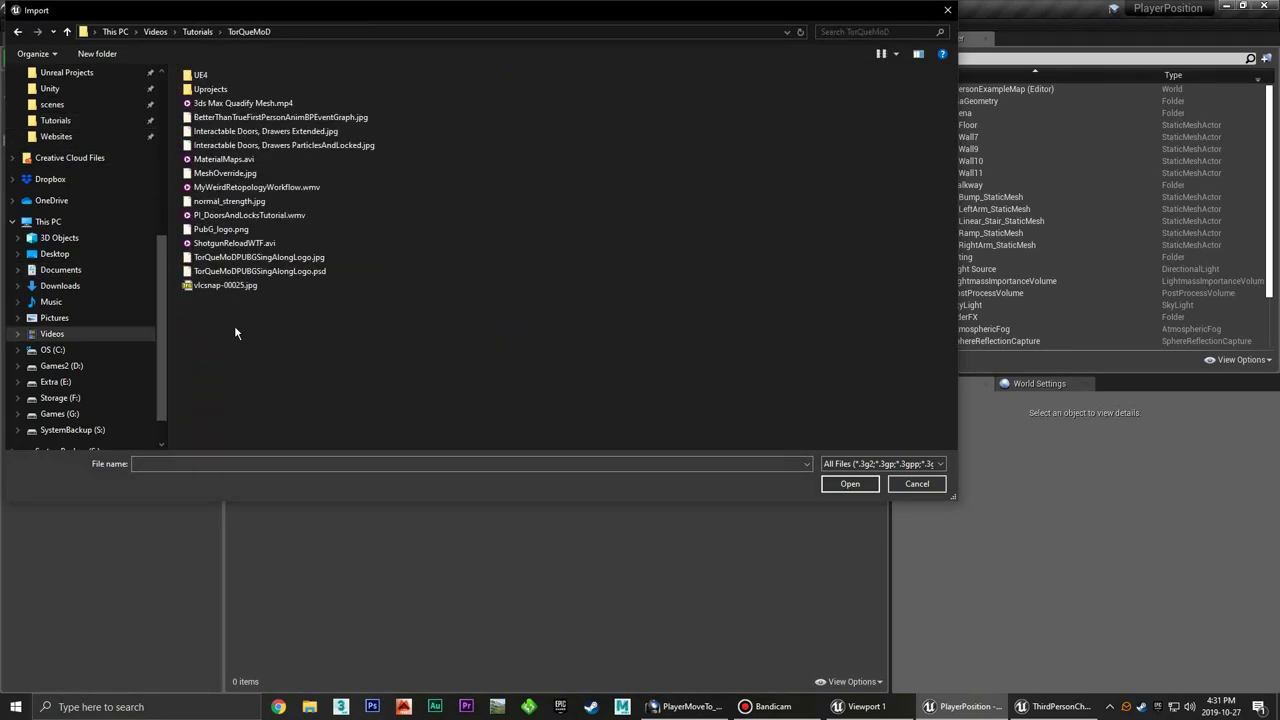
pyautogui.doubleClick(210, 92)
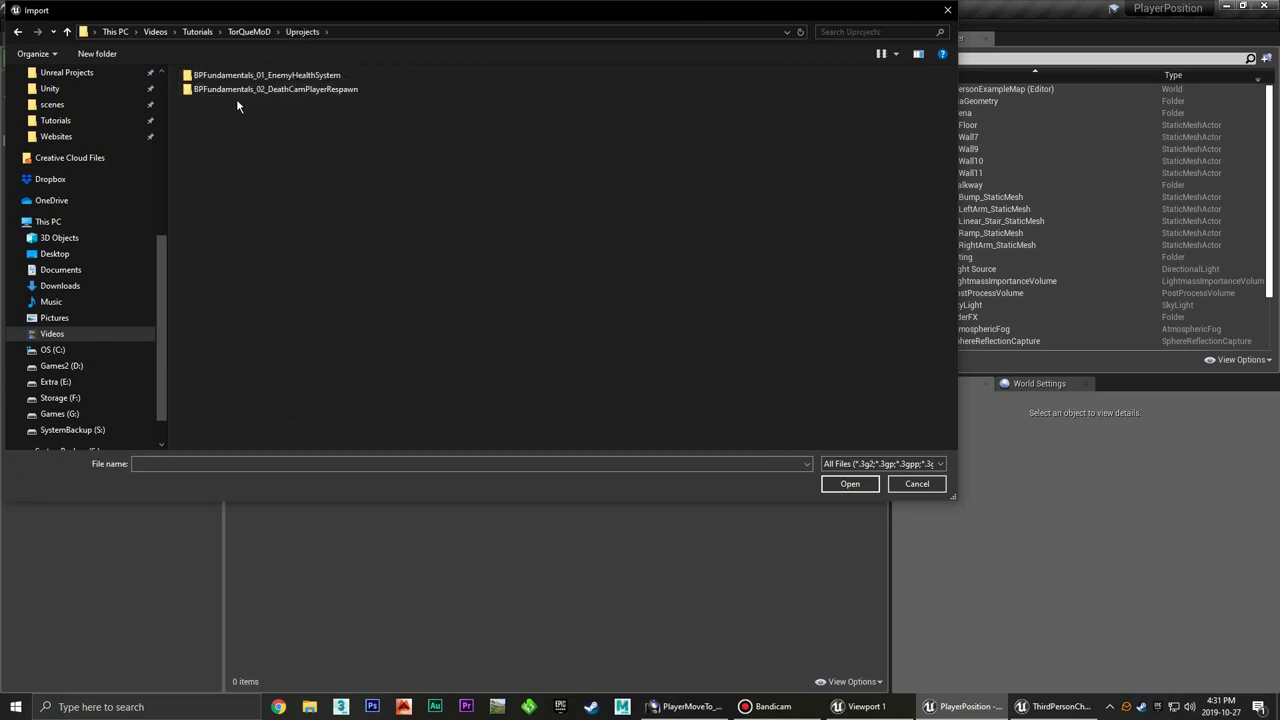
pyautogui.hotkey('alt', 'Left')
pyautogui.doubleClick(206, 77)
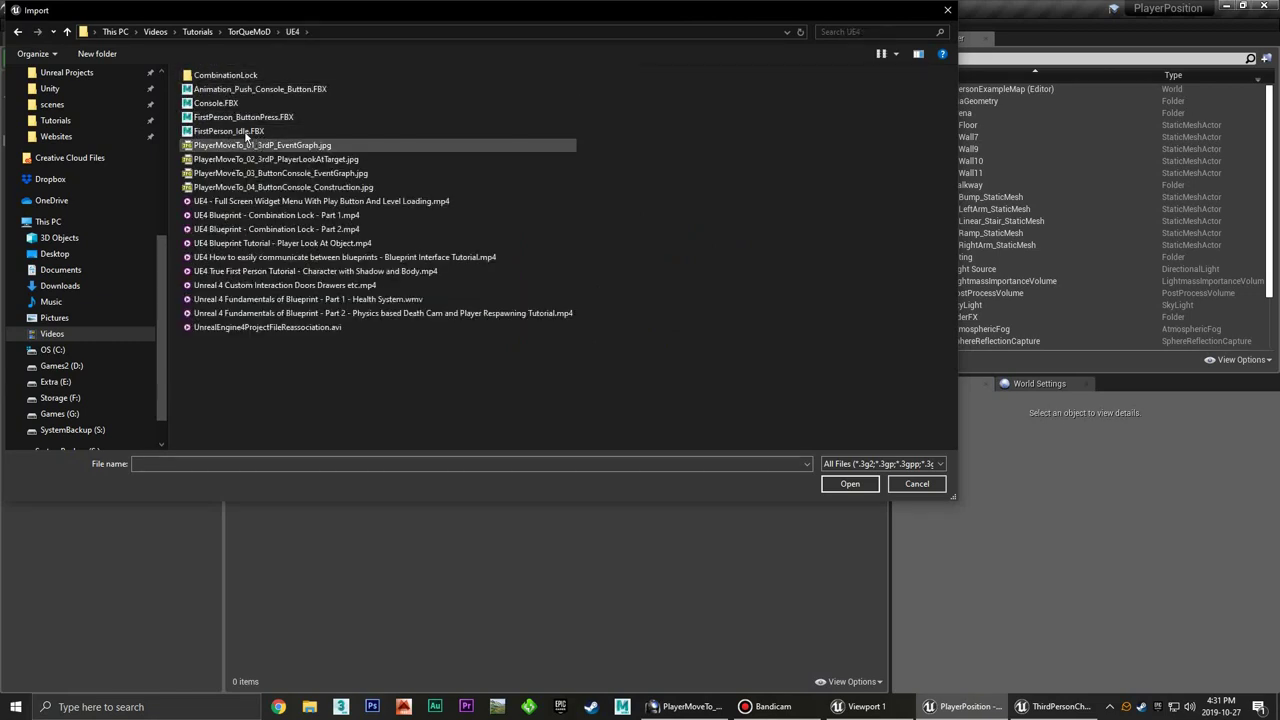
pyautogui.click(228, 107)
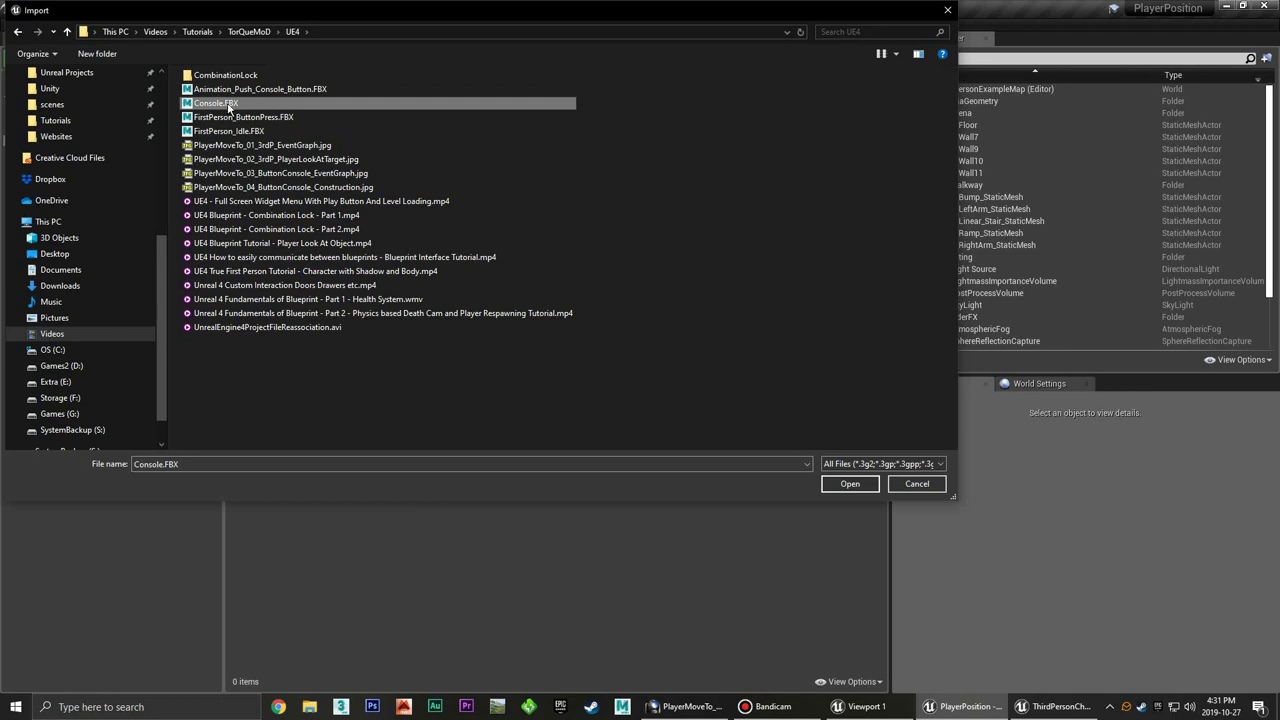
# Load Console.FBX and accept the default FBX import options
pyautogui.click(862, 486)
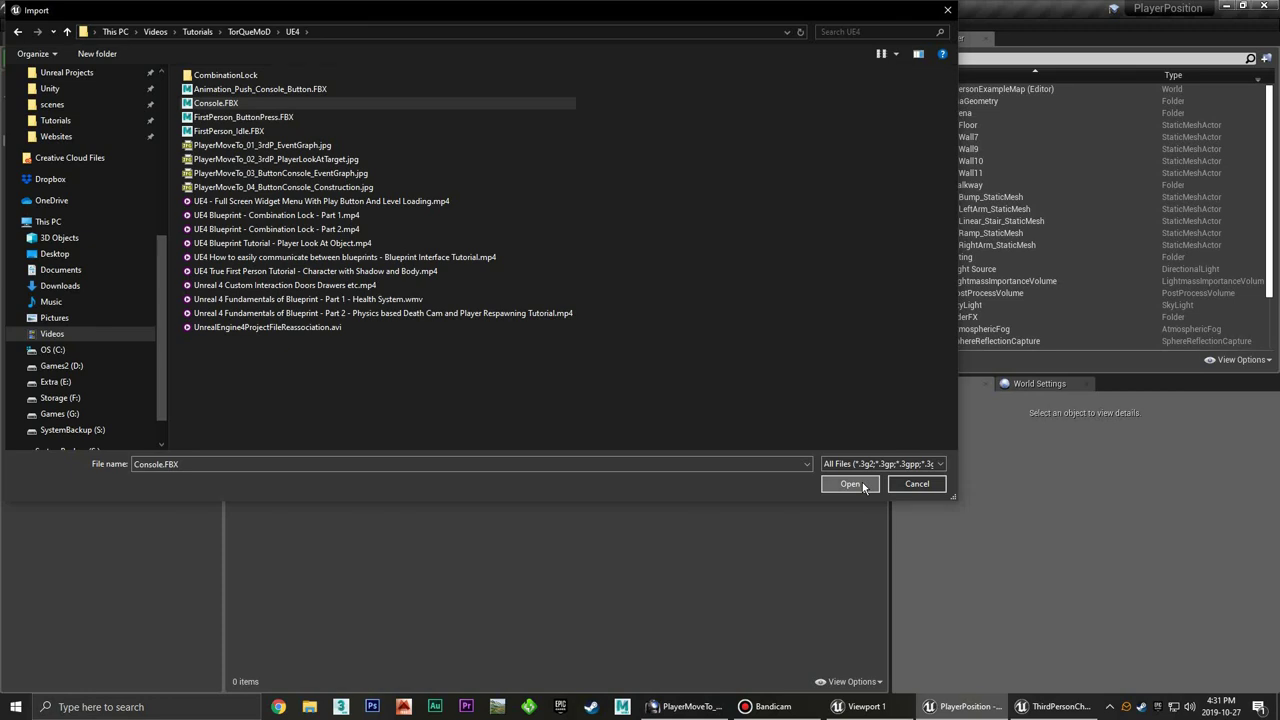
pyautogui.click(862, 486)
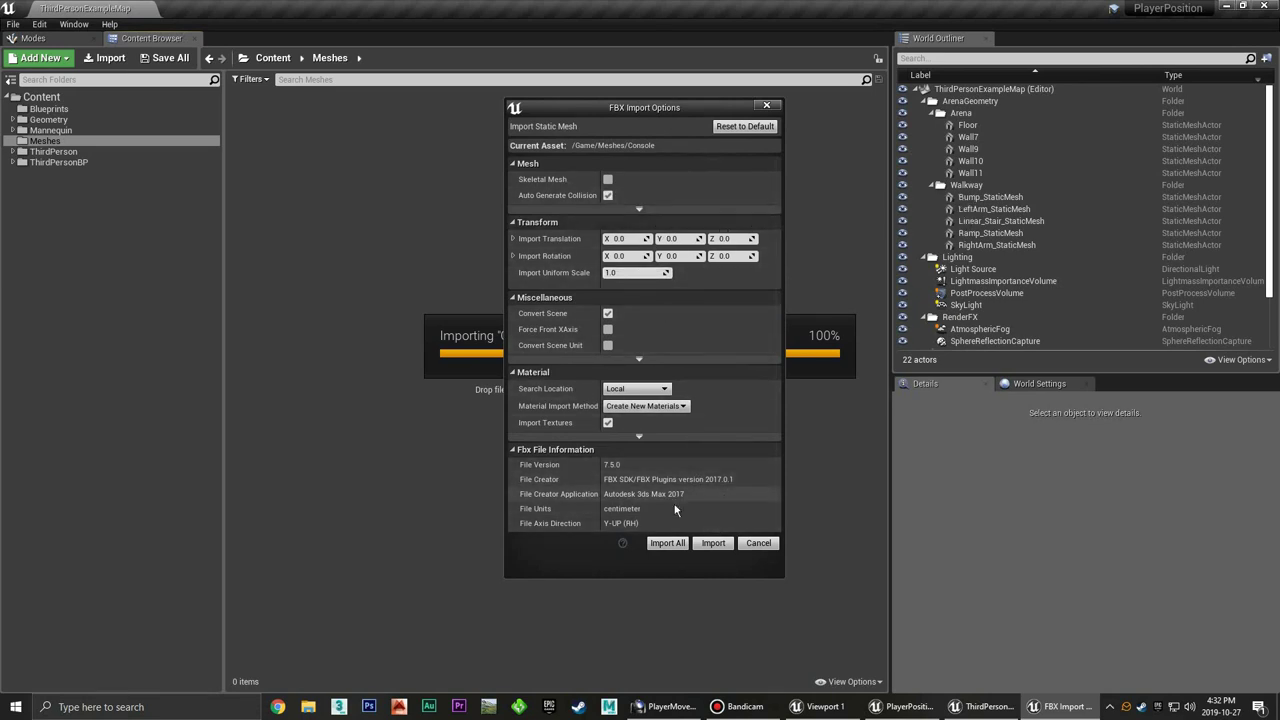
pyautogui.click(712, 543)
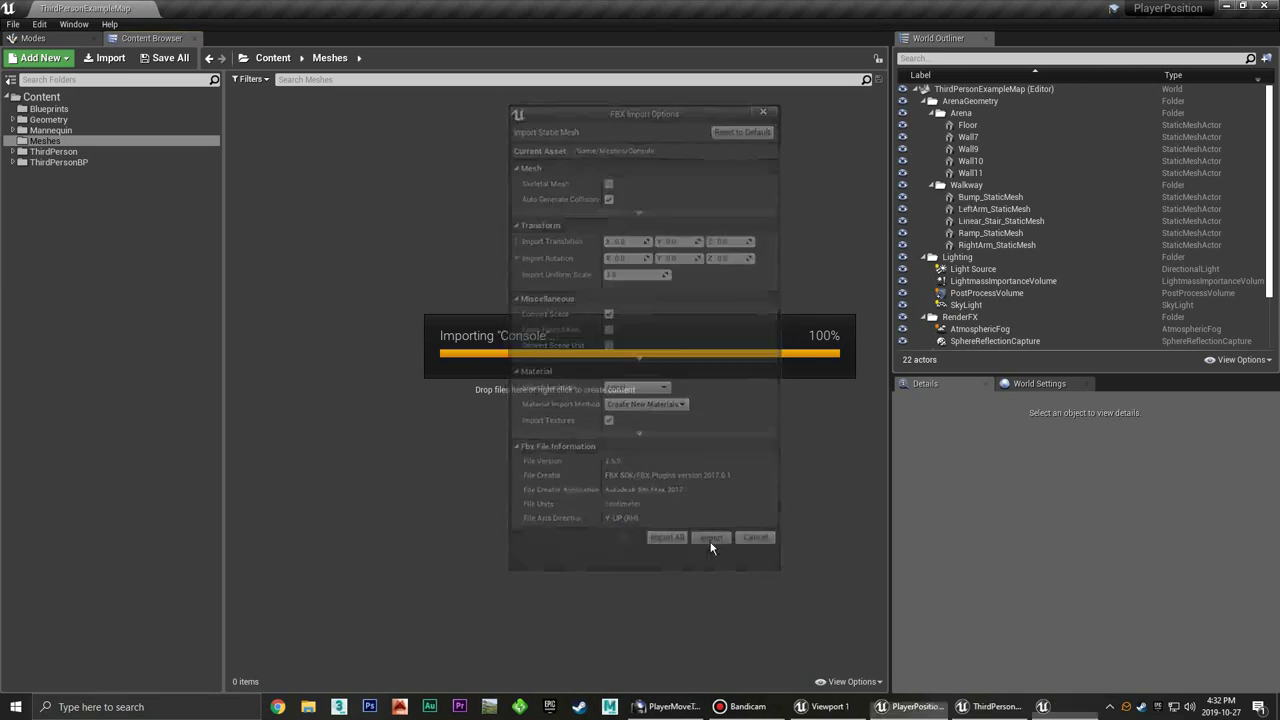
# Select the two imported materials, then clear the selection
pyautogui.click(301, 113)
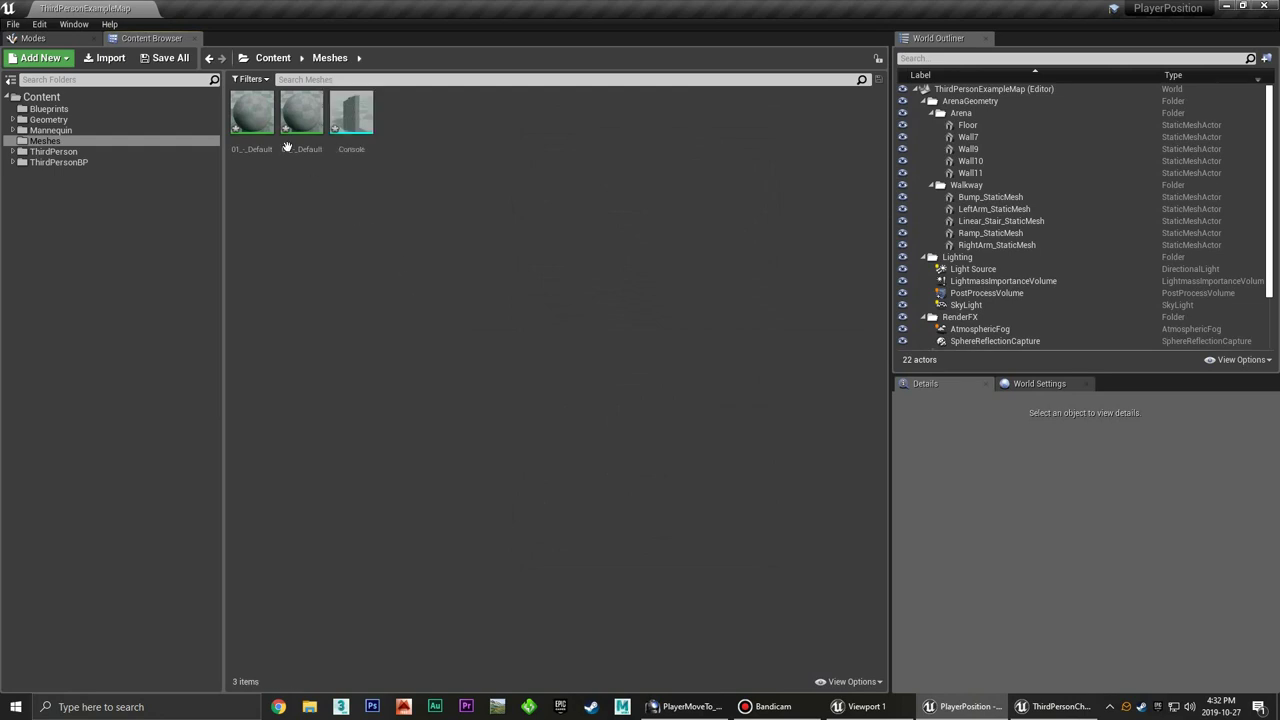
pyautogui.keyDown('ctrl'); pyautogui.click(252, 113); pyautogui.keyUp('ctrl')
pyautogui.rightClick(241, 119)
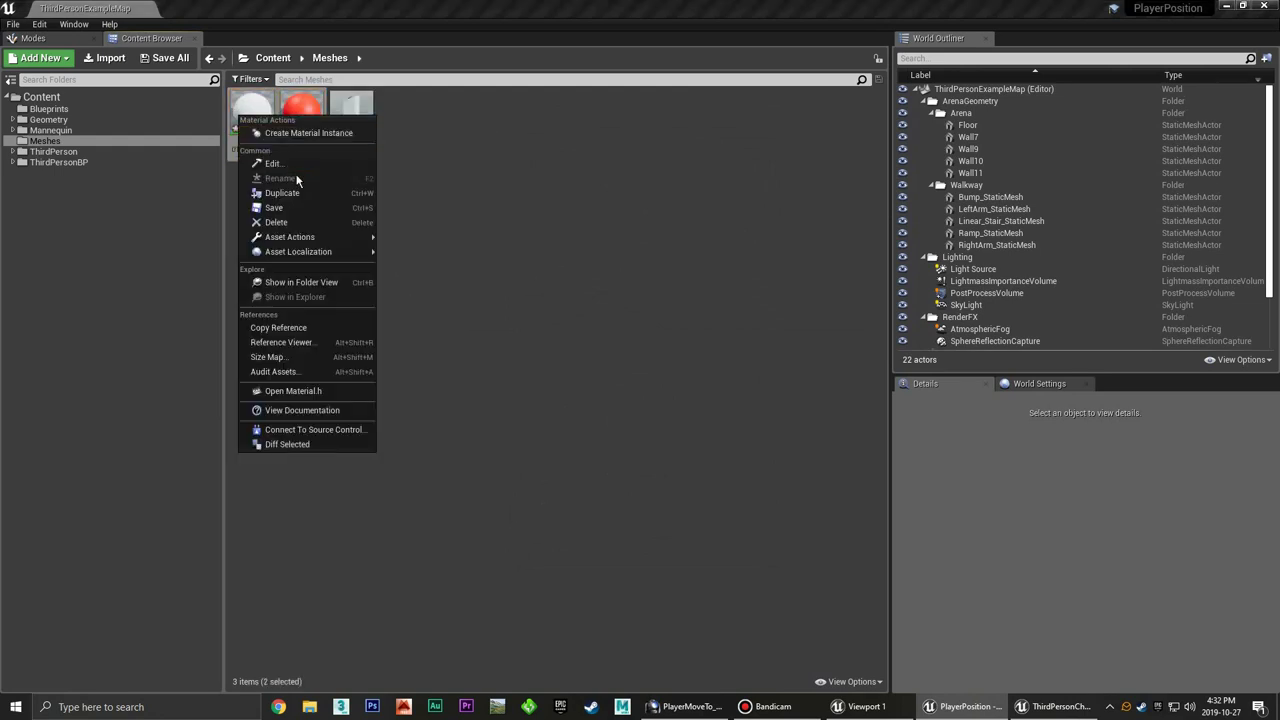
pyautogui.click(467, 117)
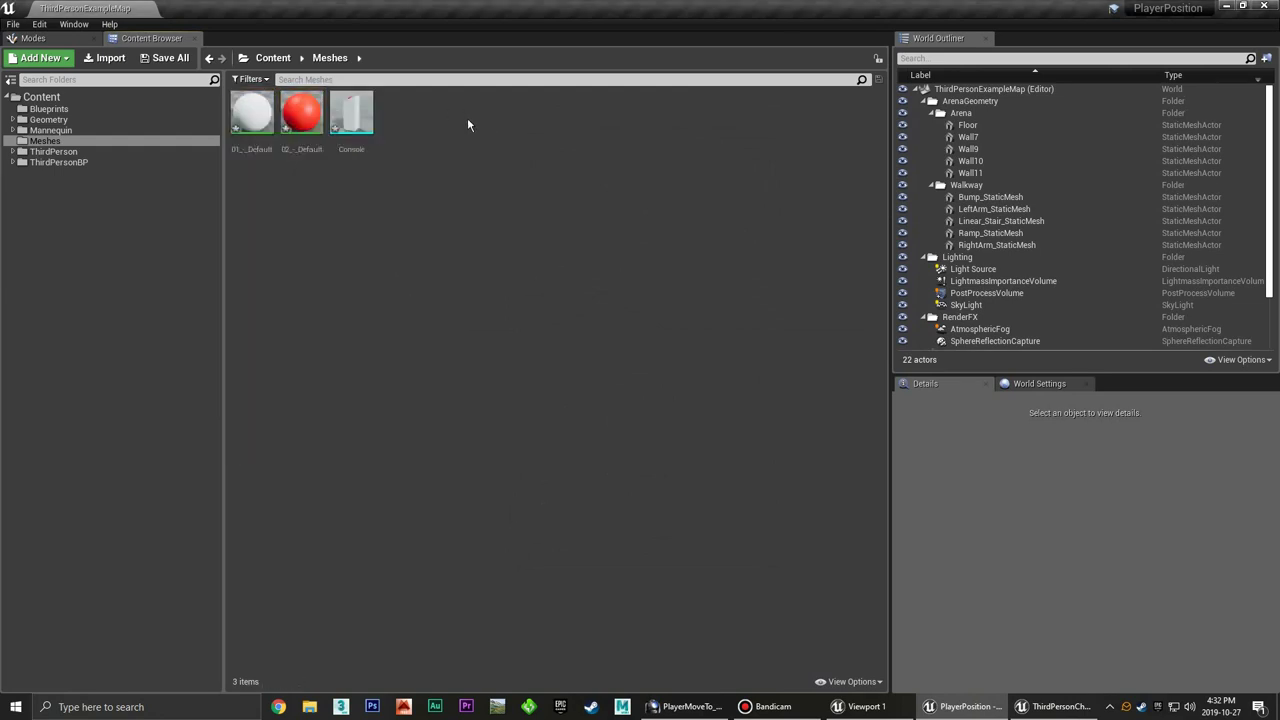
# Open the Console mesh, show its simple collision box, then close the mesh editor
pyautogui.doubleClick(355, 150)
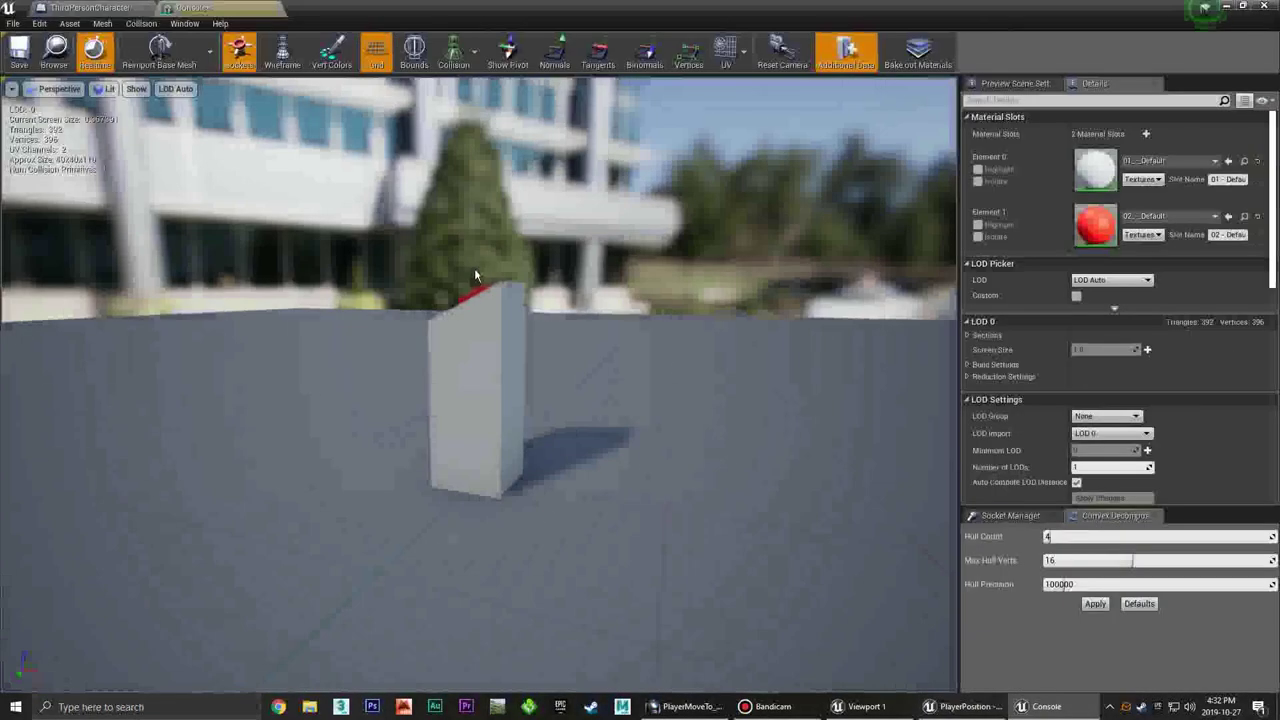
pyautogui.moveTo(474, 268)
pyautogui.mouseDown()
pyautogui.moveTo(520, 280)
pyautogui.moveTo(479, 341)
pyautogui.moveTo(485, 300)
pyautogui.mouseUp()
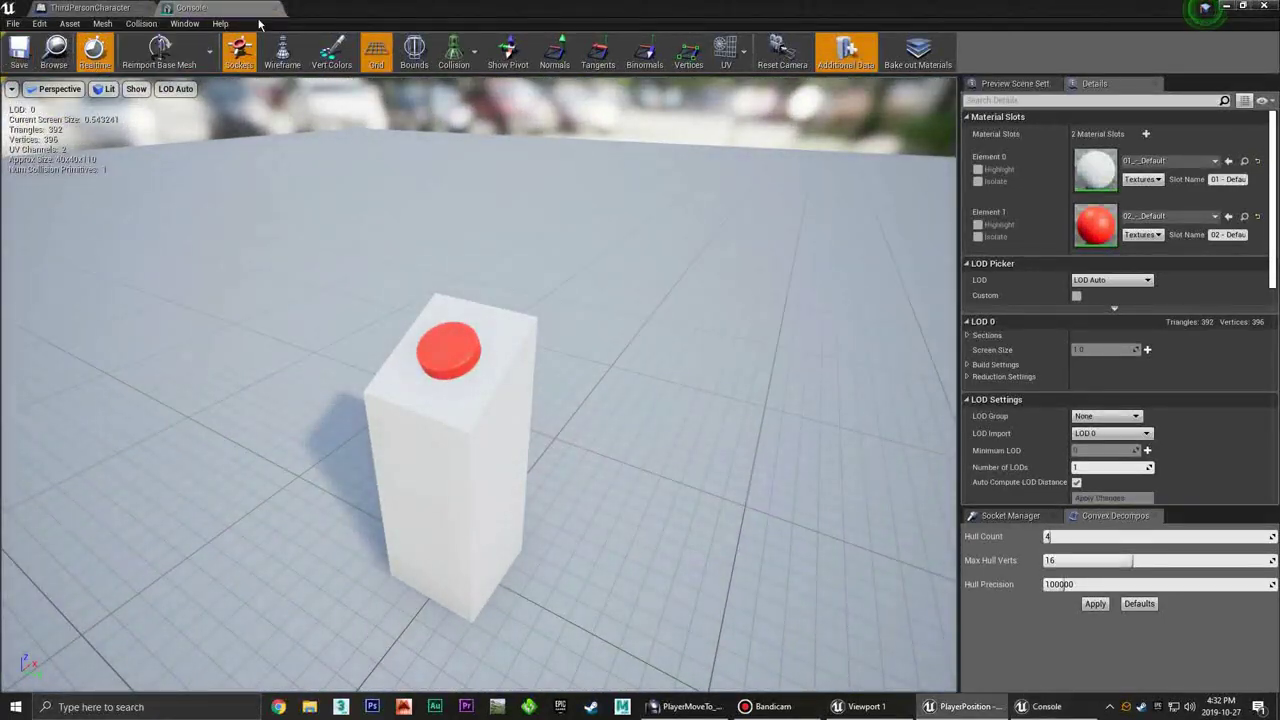
pyautogui.click(453, 50)
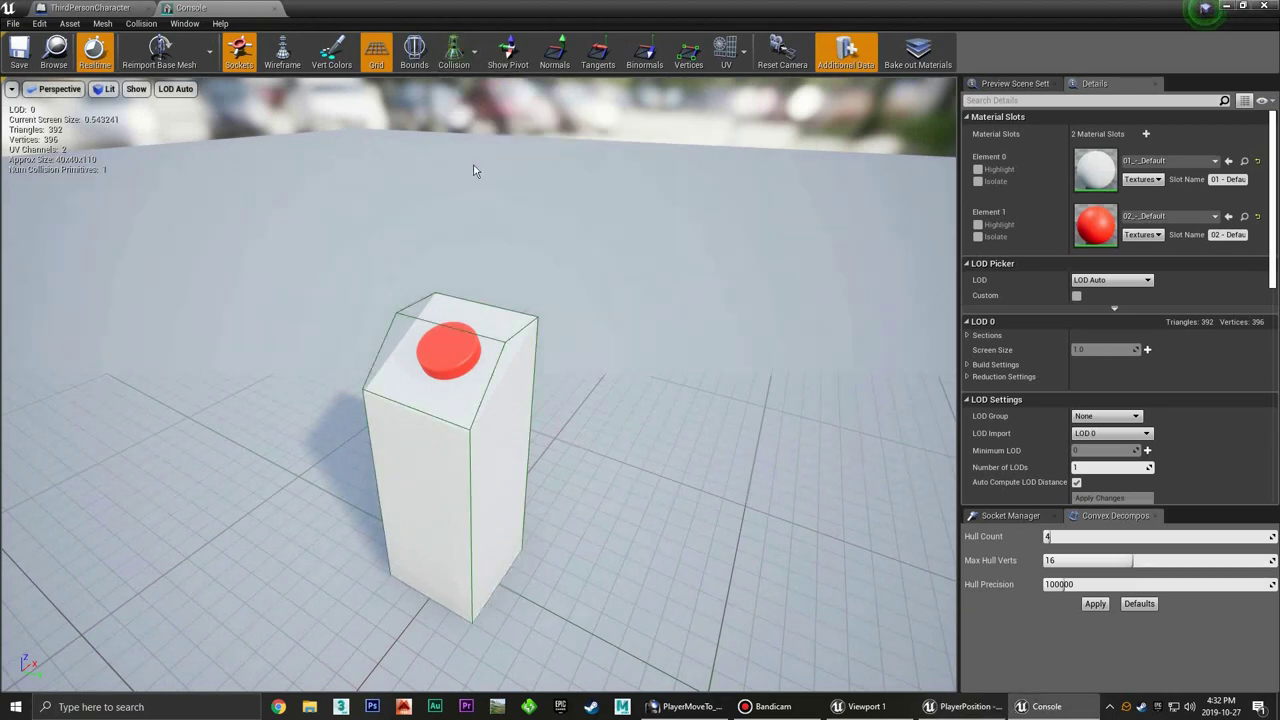
pyautogui.click(273, 11)
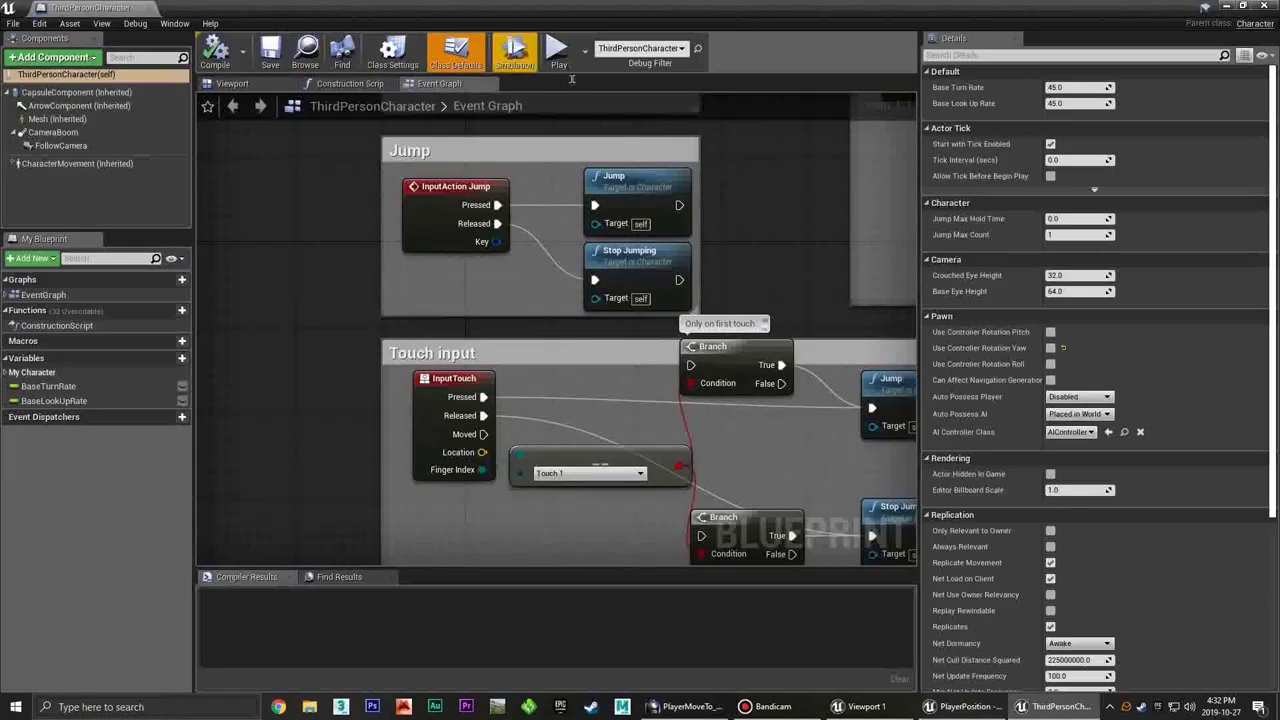
# Save all unsaved levels and assets with File > Save All
pyautogui.click(1226, 6)
pyautogui.click(341, 214)
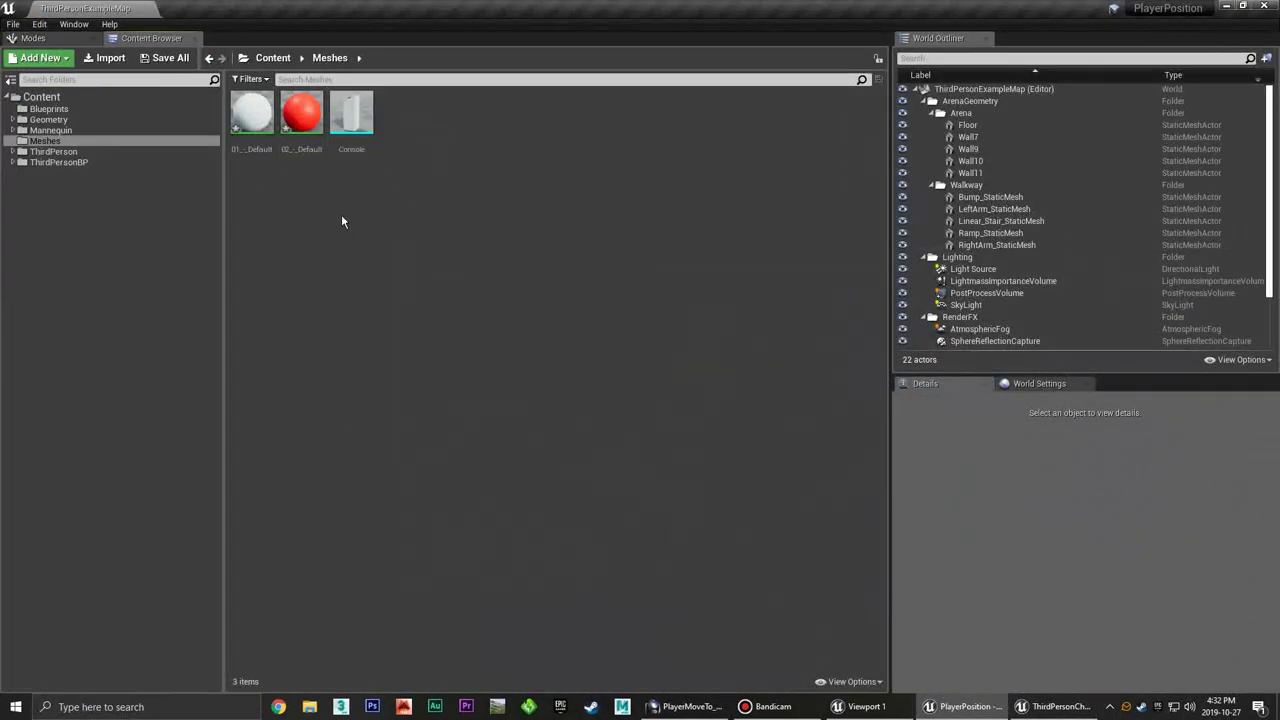
pyautogui.click(13, 23)
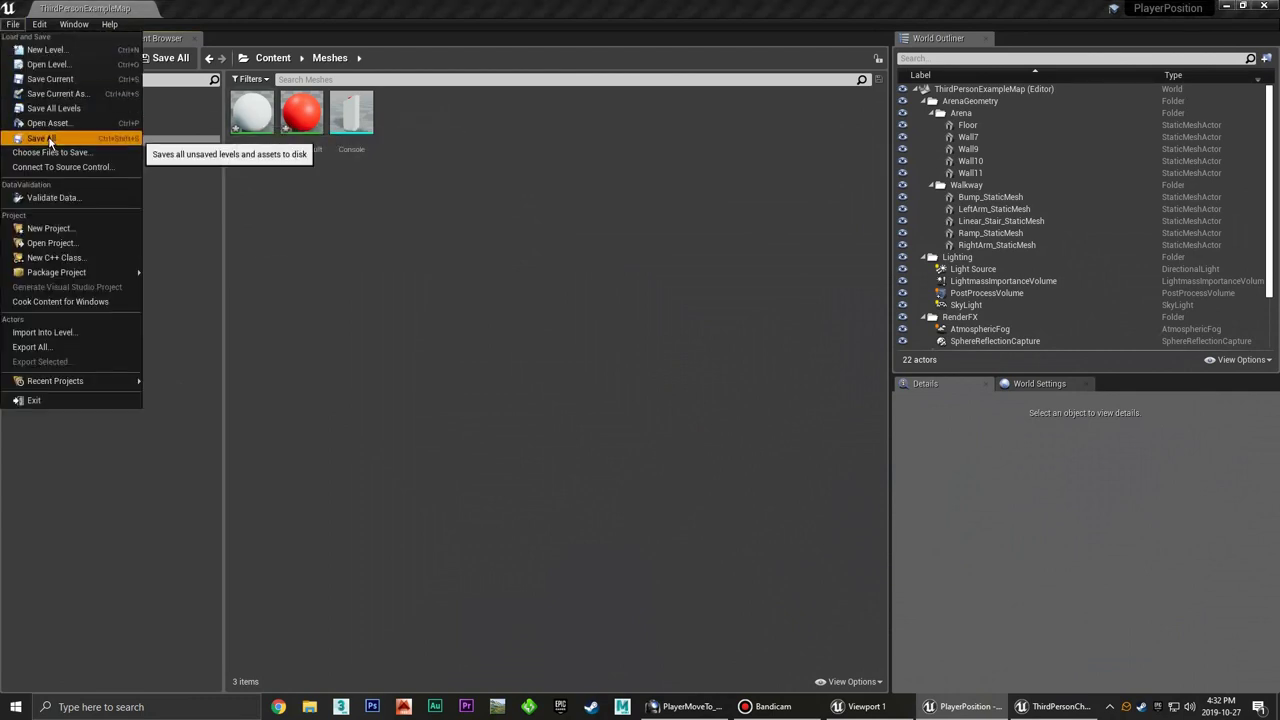
pyautogui.click(45, 138)
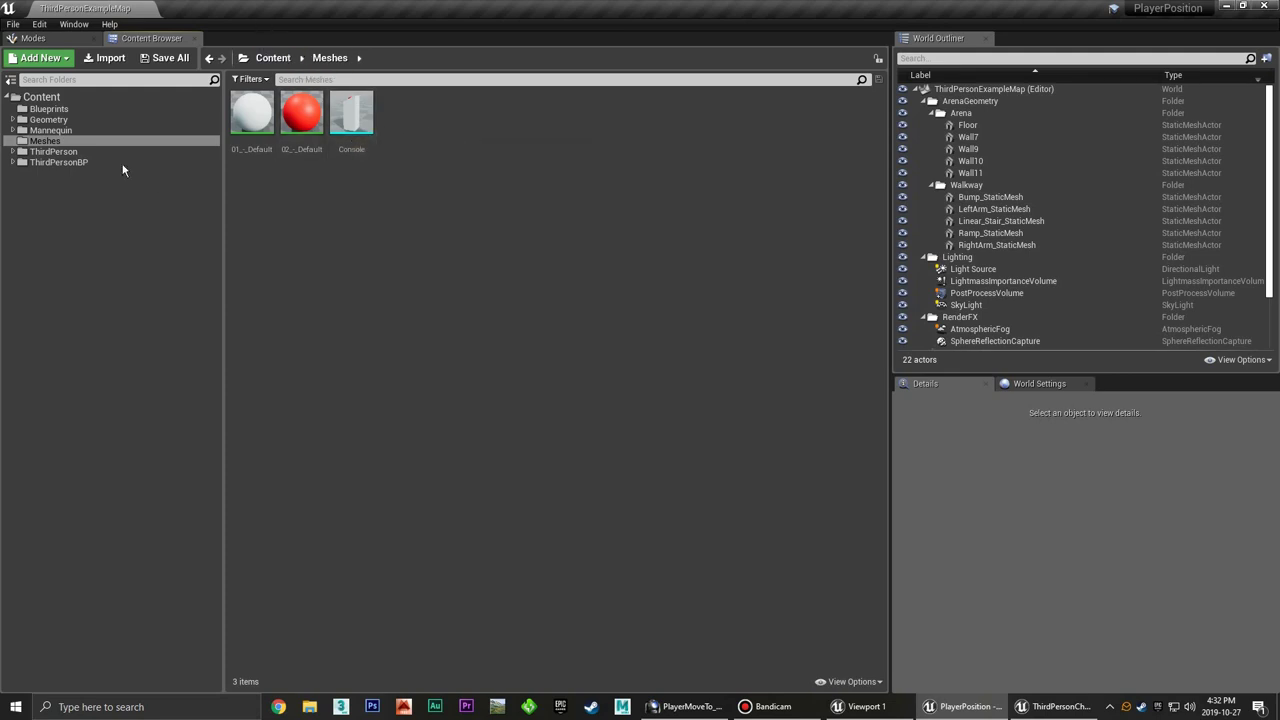
# Import Animation_Push_Console_Button.FBX into the Mannequin > Animations folder
pyautogui.click(60, 130)
pyautogui.doubleClick(243, 142)
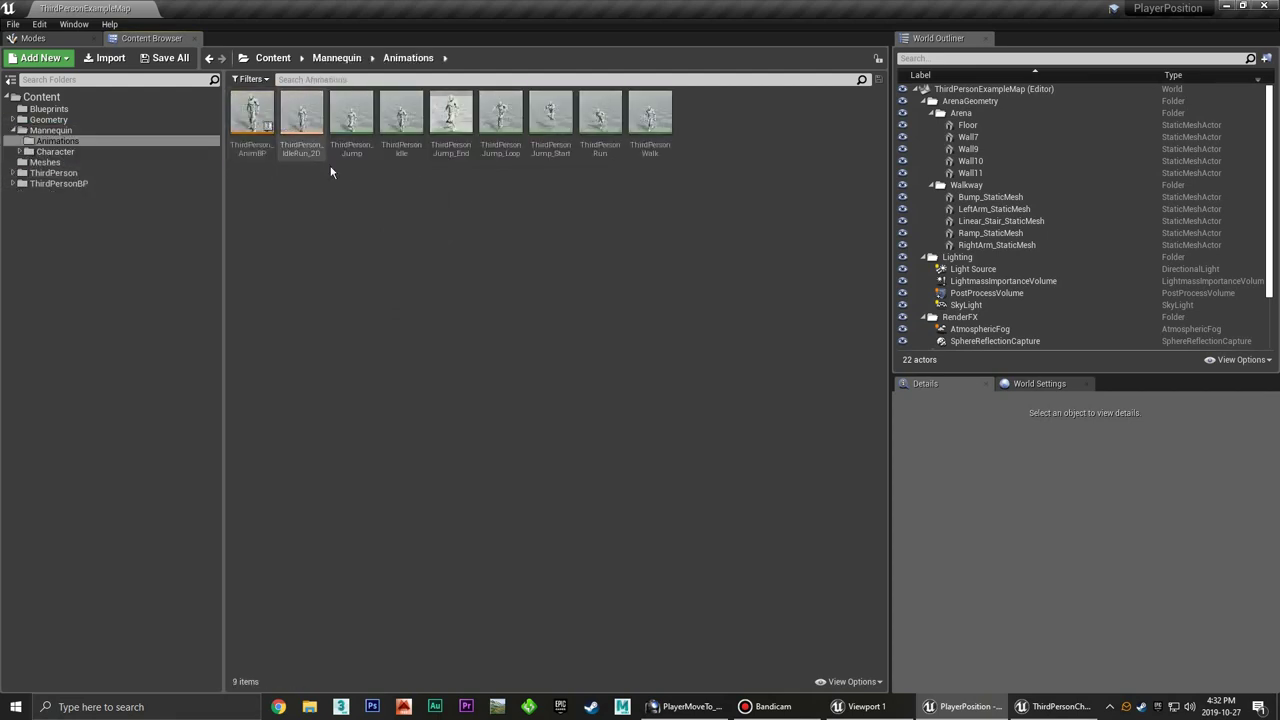
pyautogui.rightClick(400, 192)
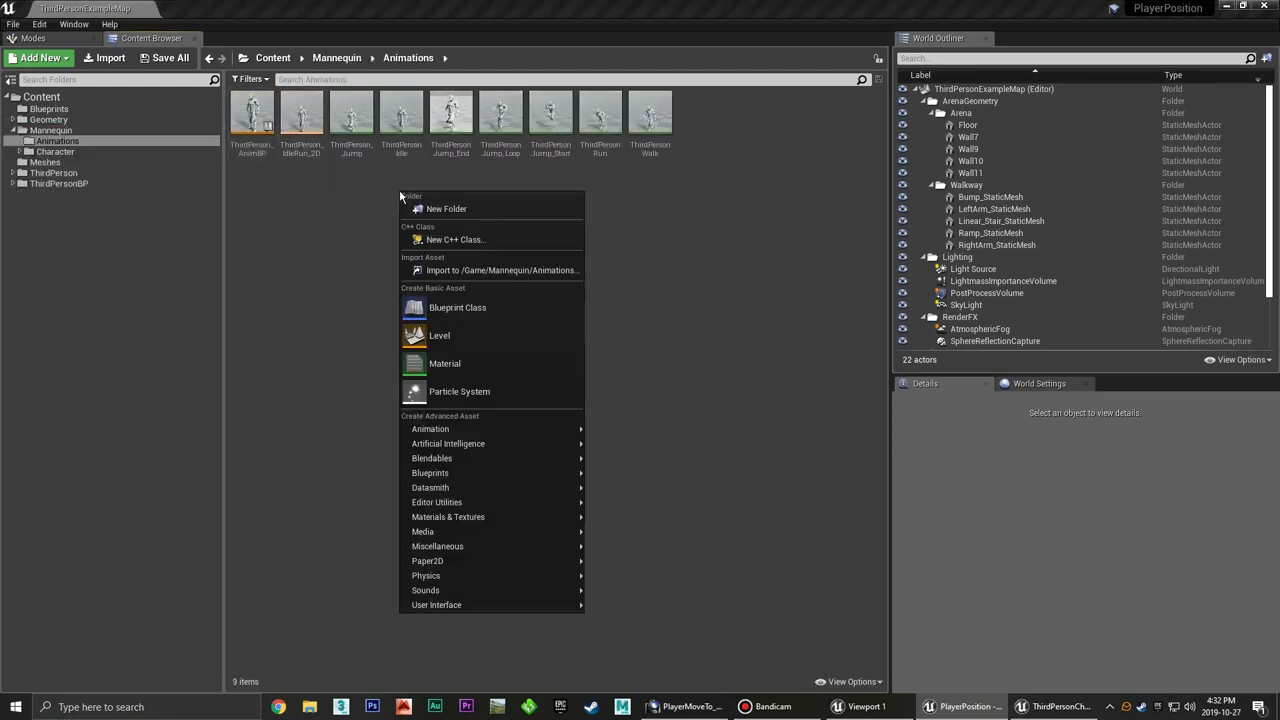
pyautogui.click(470, 270)
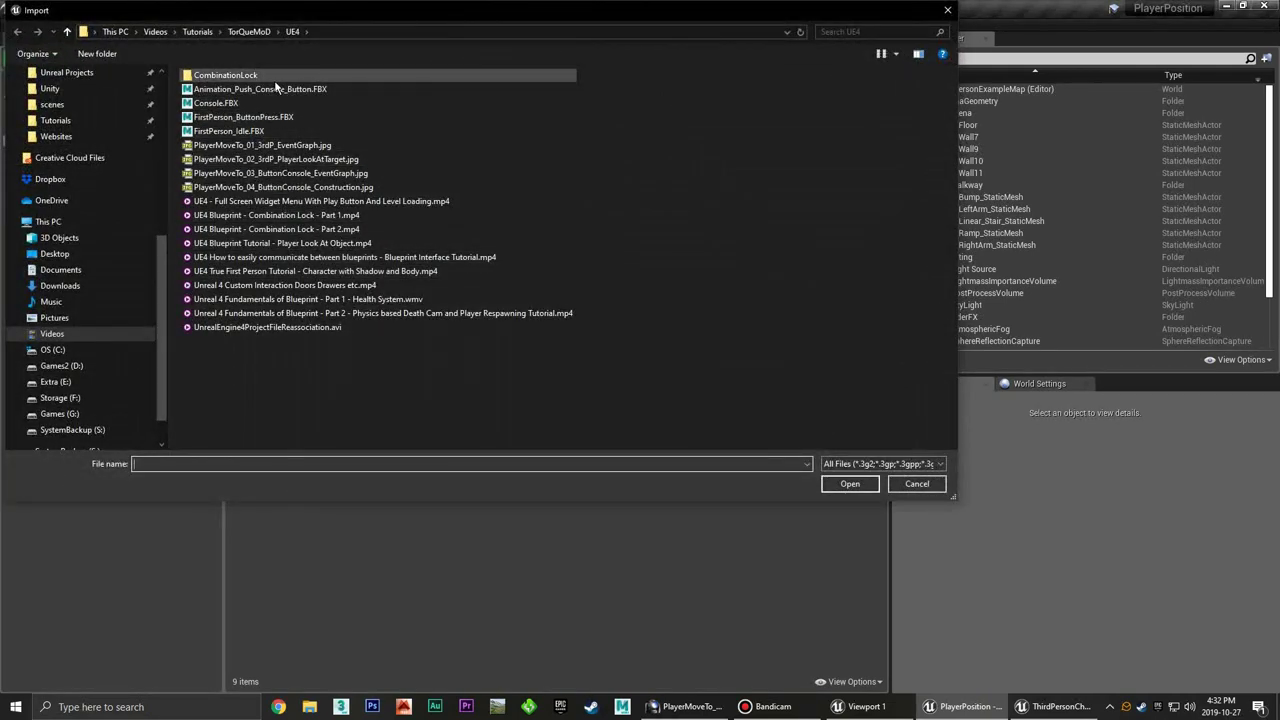
pyautogui.click(273, 92)
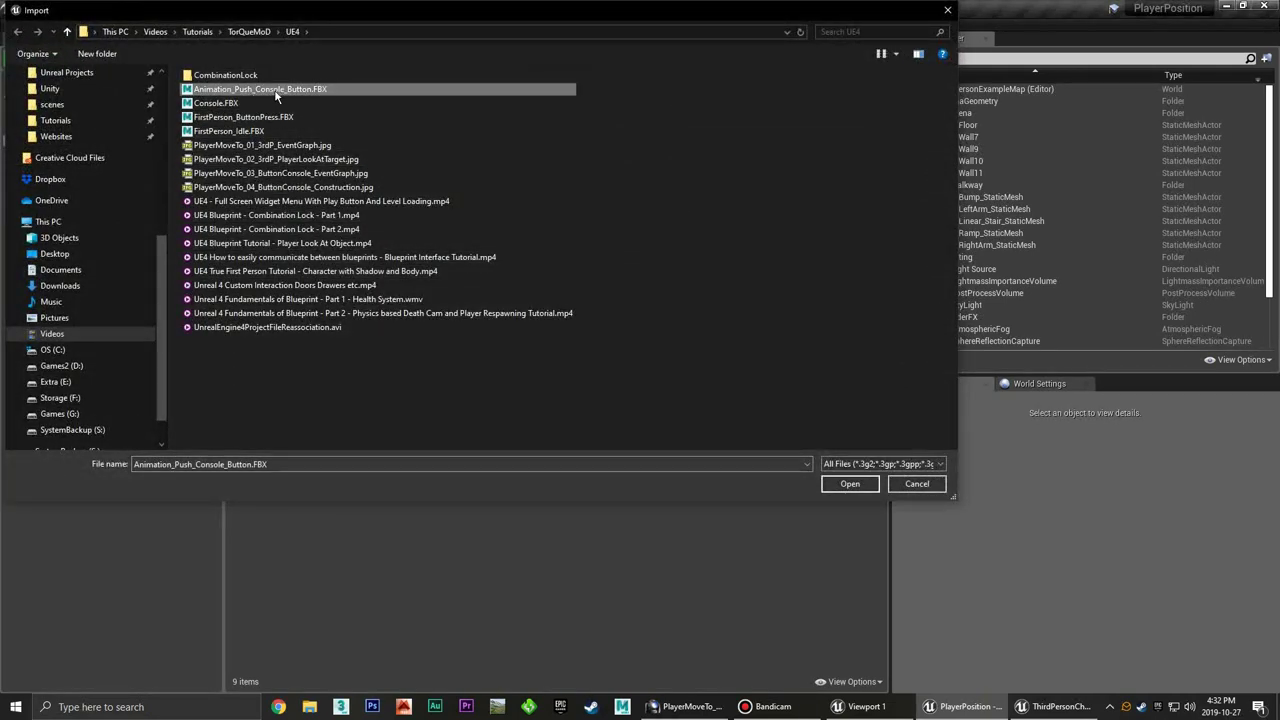
pyautogui.click(849, 485)
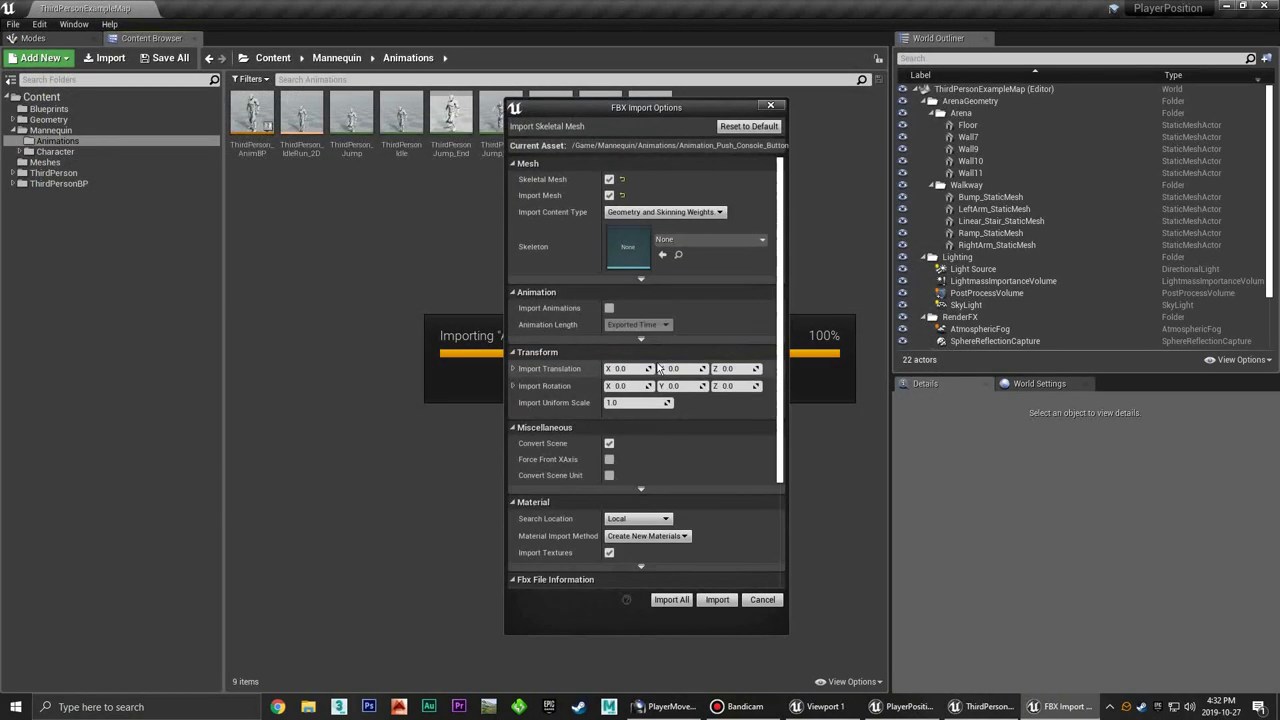
# Skip mesh import, use UE4_Mannequin_Skeleton as the skeleton, and import
pyautogui.click(609, 195)
pyautogui.click(747, 207)
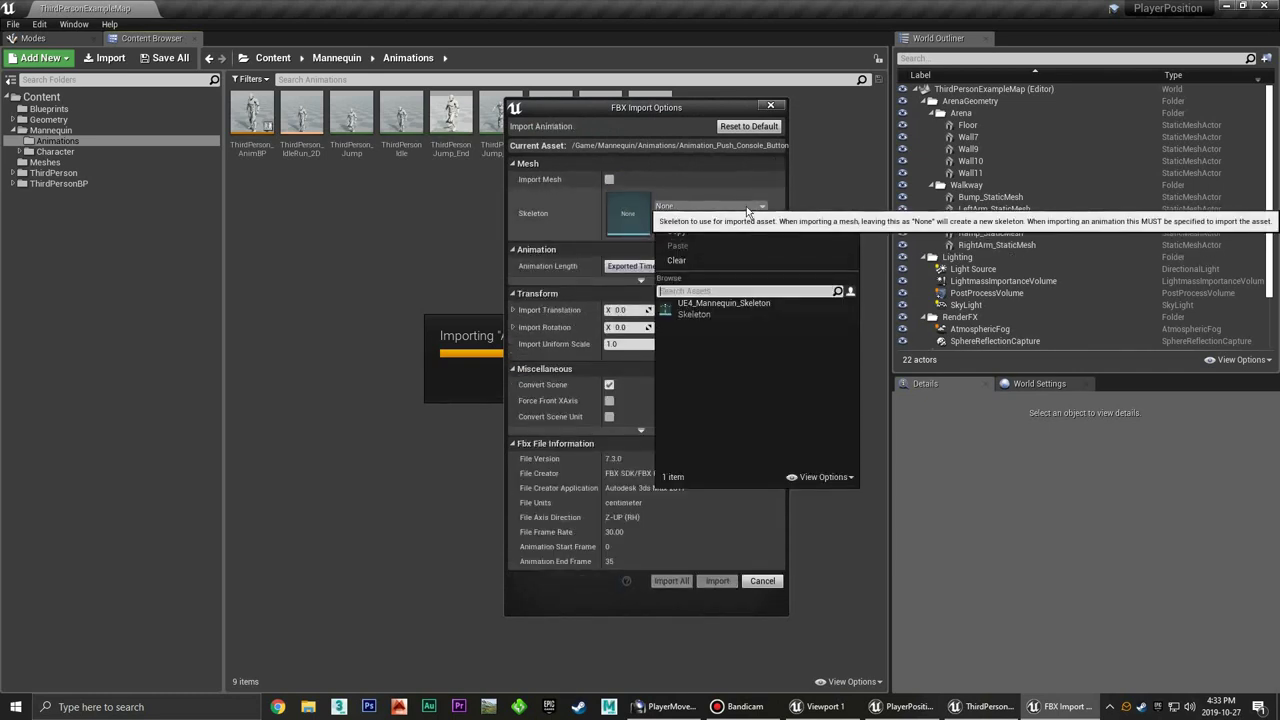
pyautogui.click(726, 314)
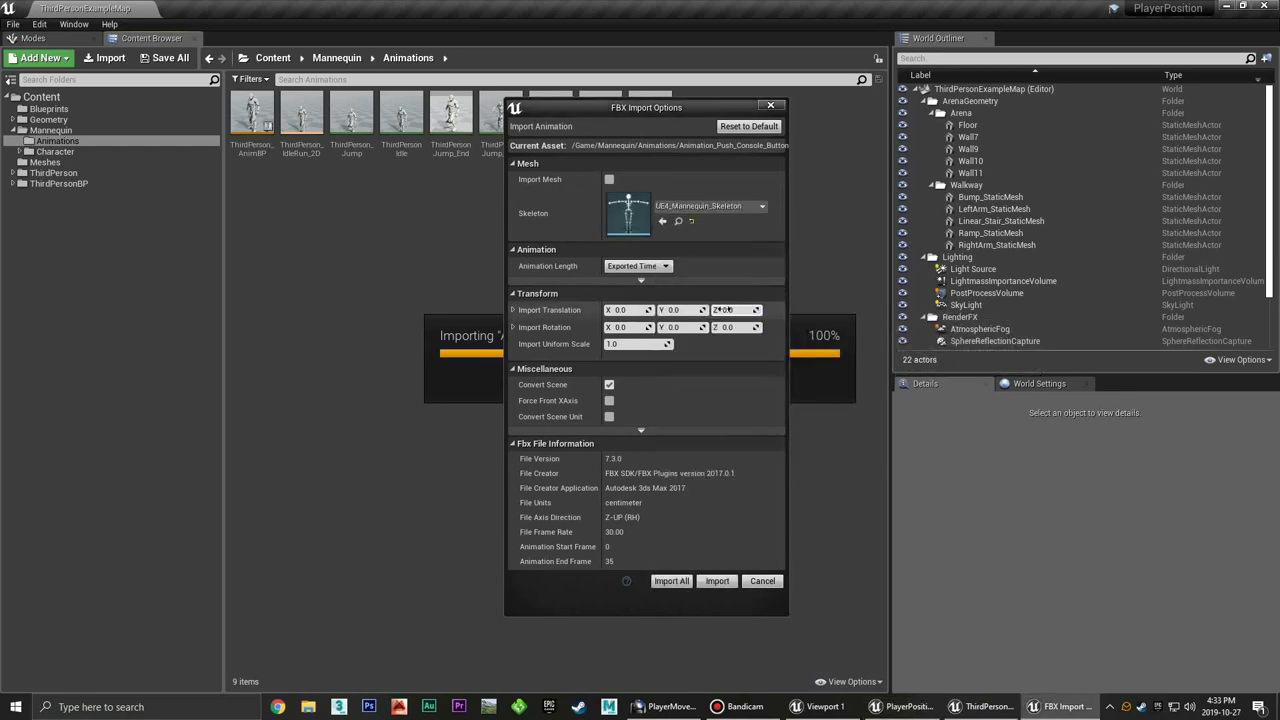
pyautogui.click(716, 581)
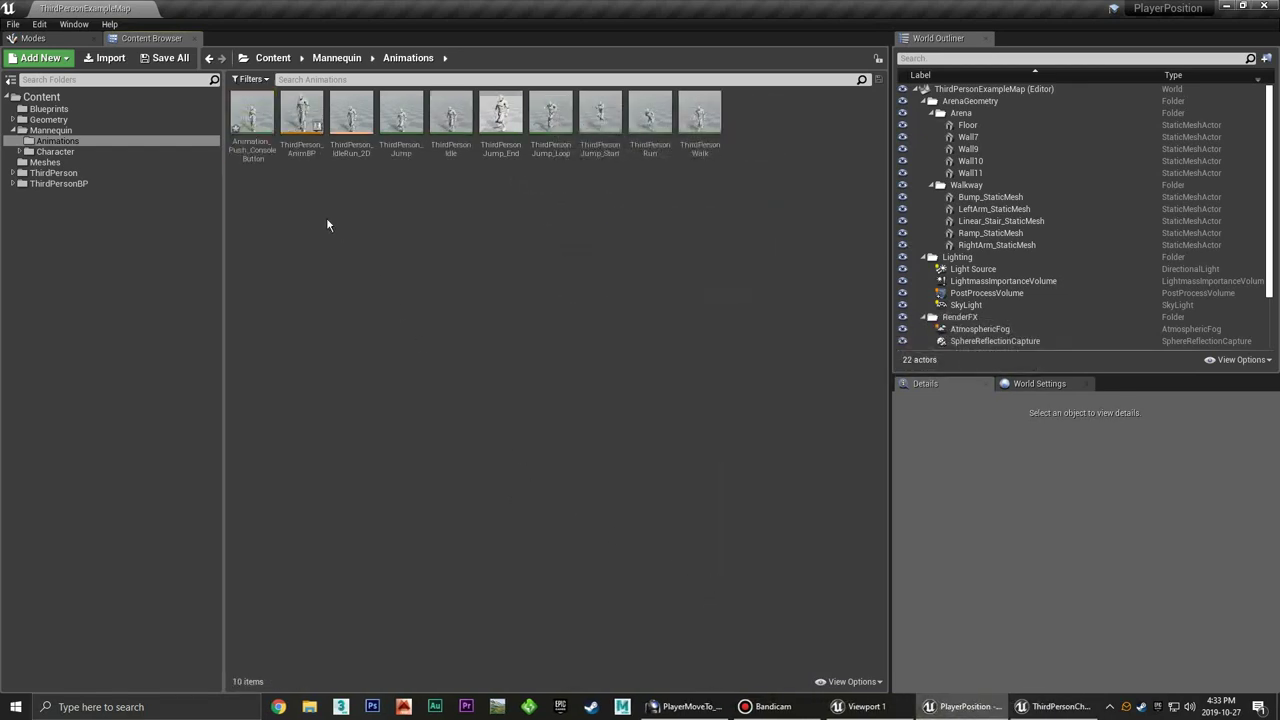
# Open Animation_Push_Console_Button, pause playback and scrub to around frame 28
pyautogui.doubleClick(251, 112)
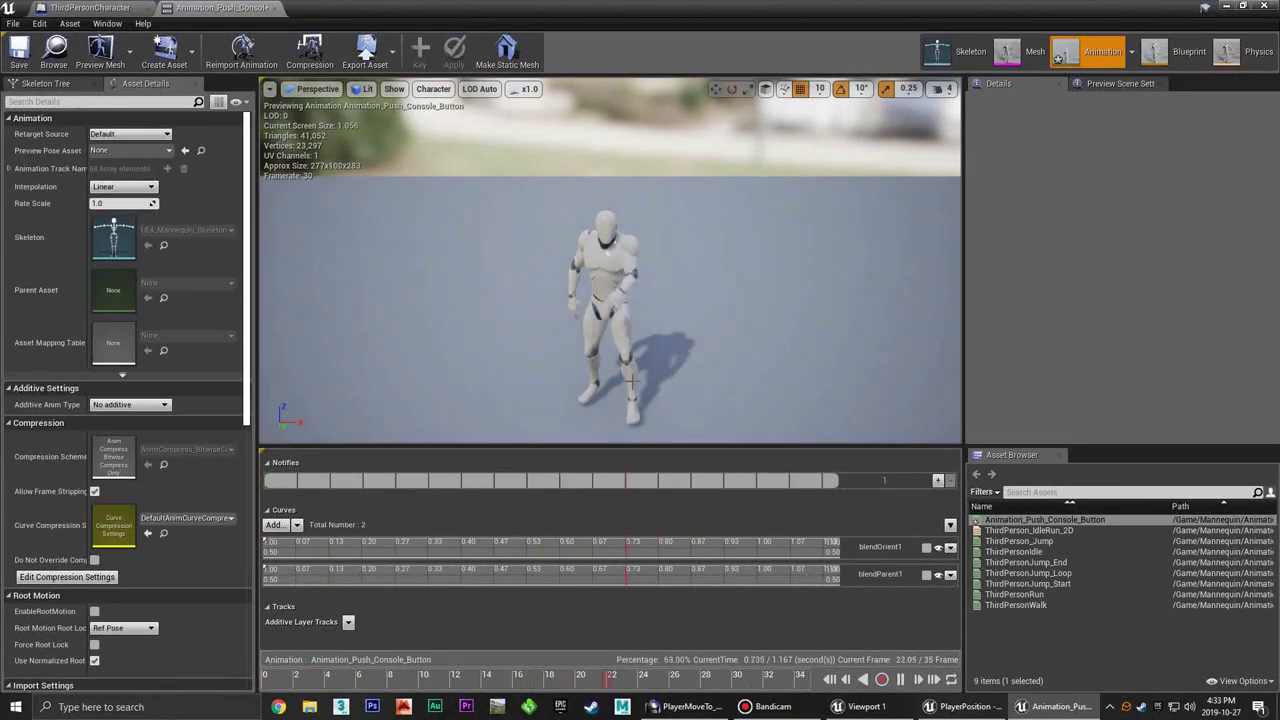
pyautogui.click(900, 679)
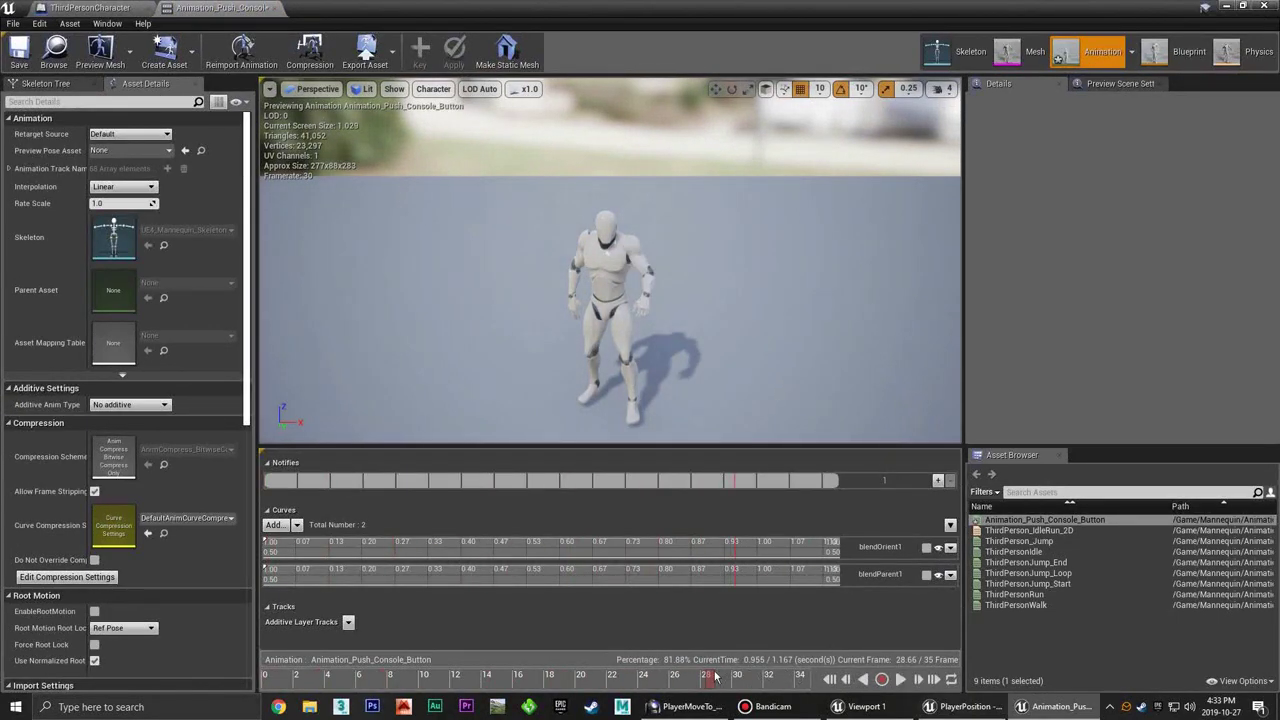
pyautogui.moveTo(709, 683)
pyautogui.mouseDown()
pyautogui.moveTo(390, 680)
pyautogui.moveTo(703, 665)
pyautogui.moveTo(855, 676)
pyautogui.moveTo(791, 684)
pyautogui.mouseUp()
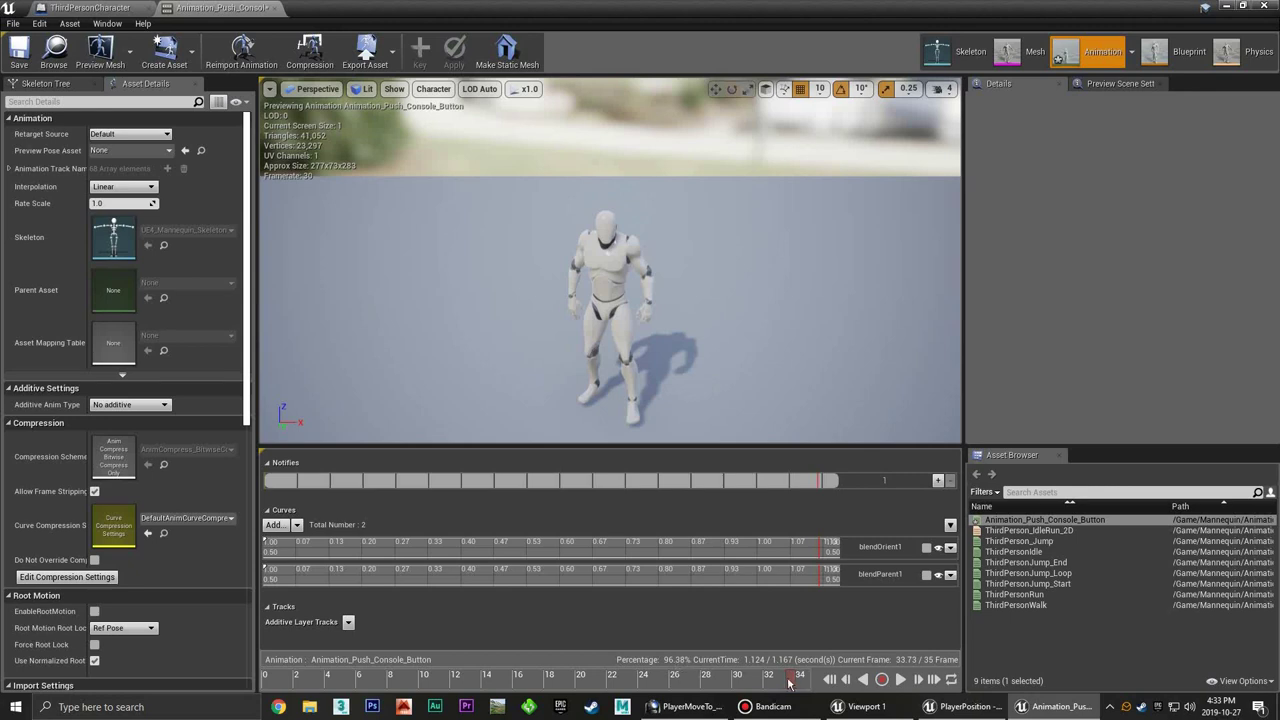
pyautogui.moveTo(790, 683); pyautogui.dragTo(704, 685)
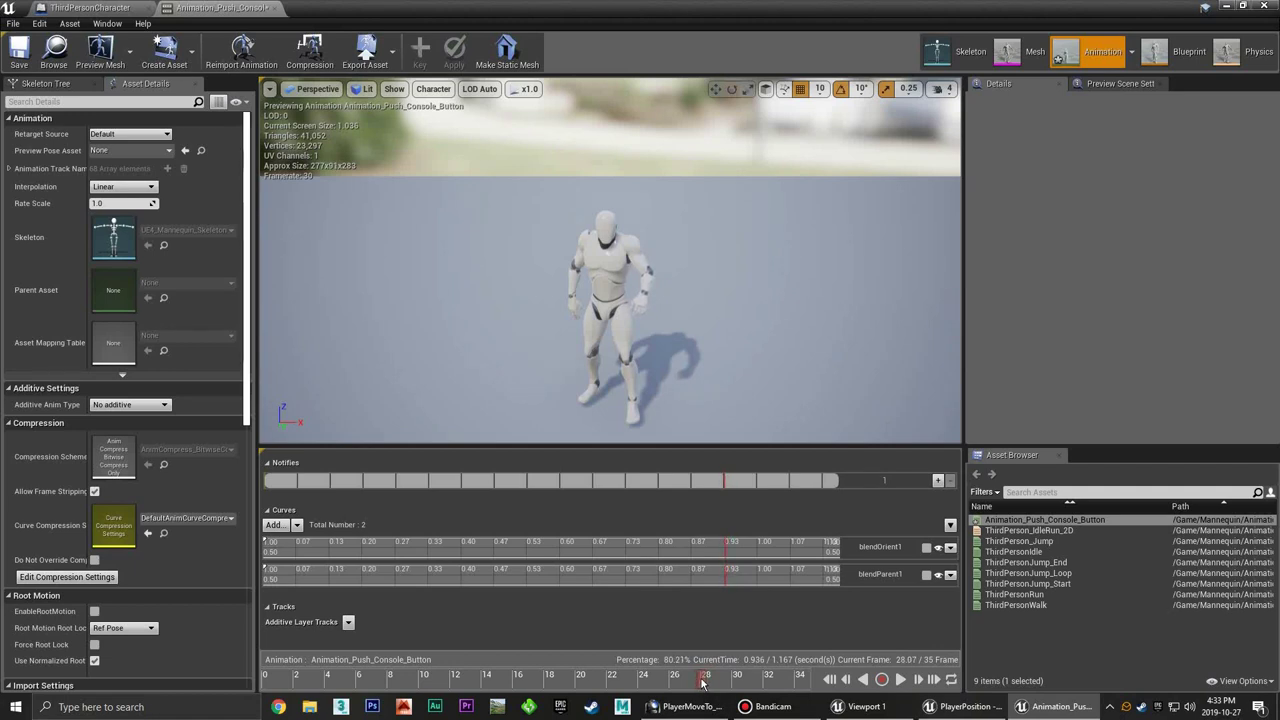
# Add a new notify named ButtonPressed at frame 28, then return to ThirdPersonCharacter
pyautogui.rightClick(725, 485)
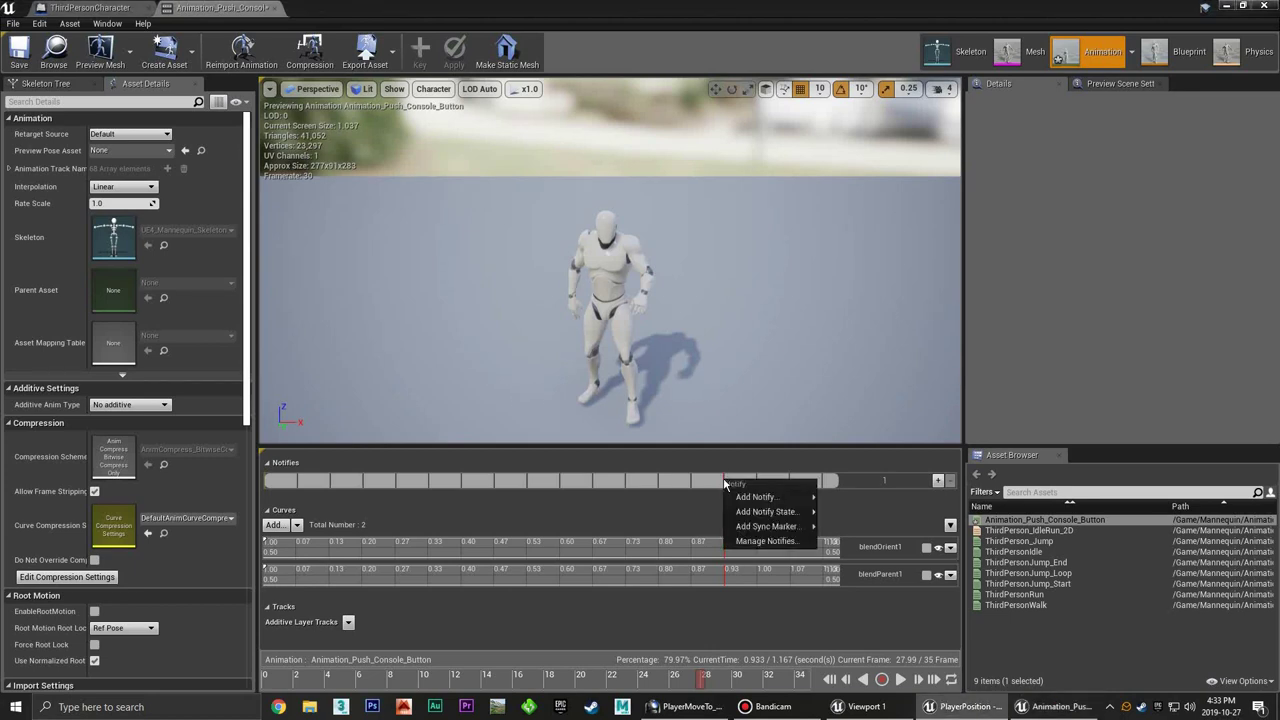
pyautogui.moveTo(757, 497)
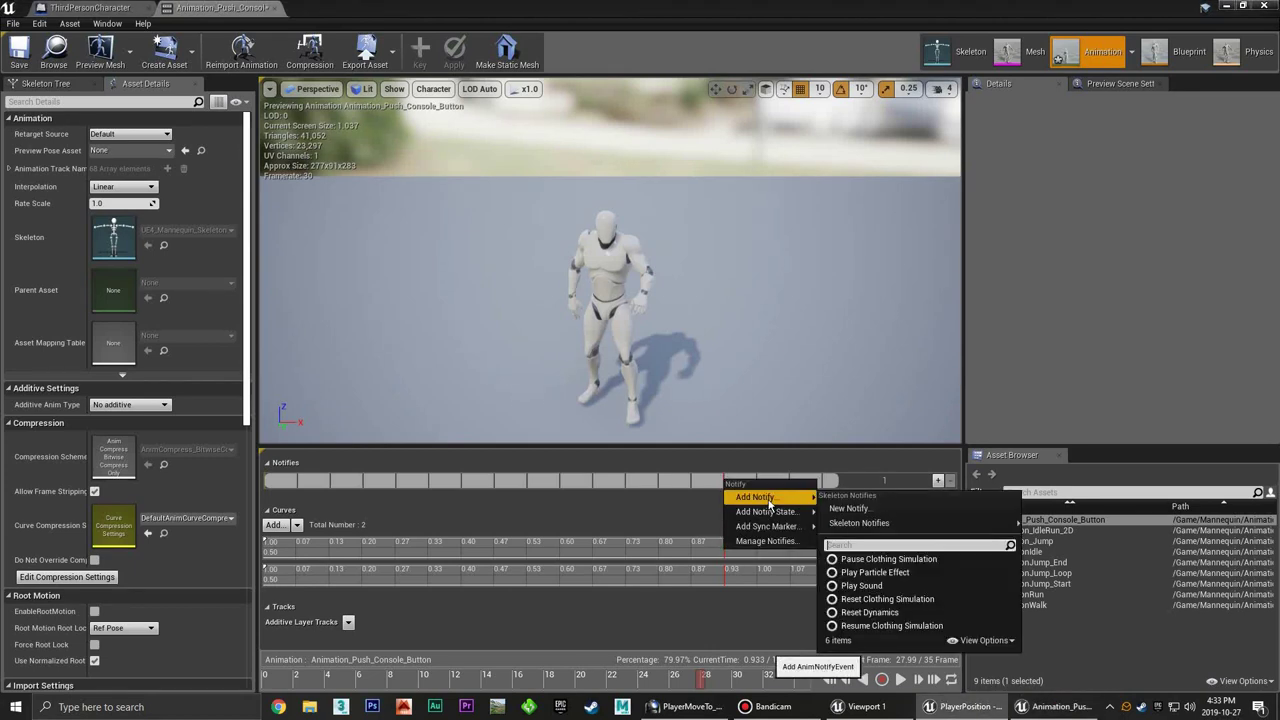
pyautogui.click(851, 510)
pyautogui.write('ButtonPre')
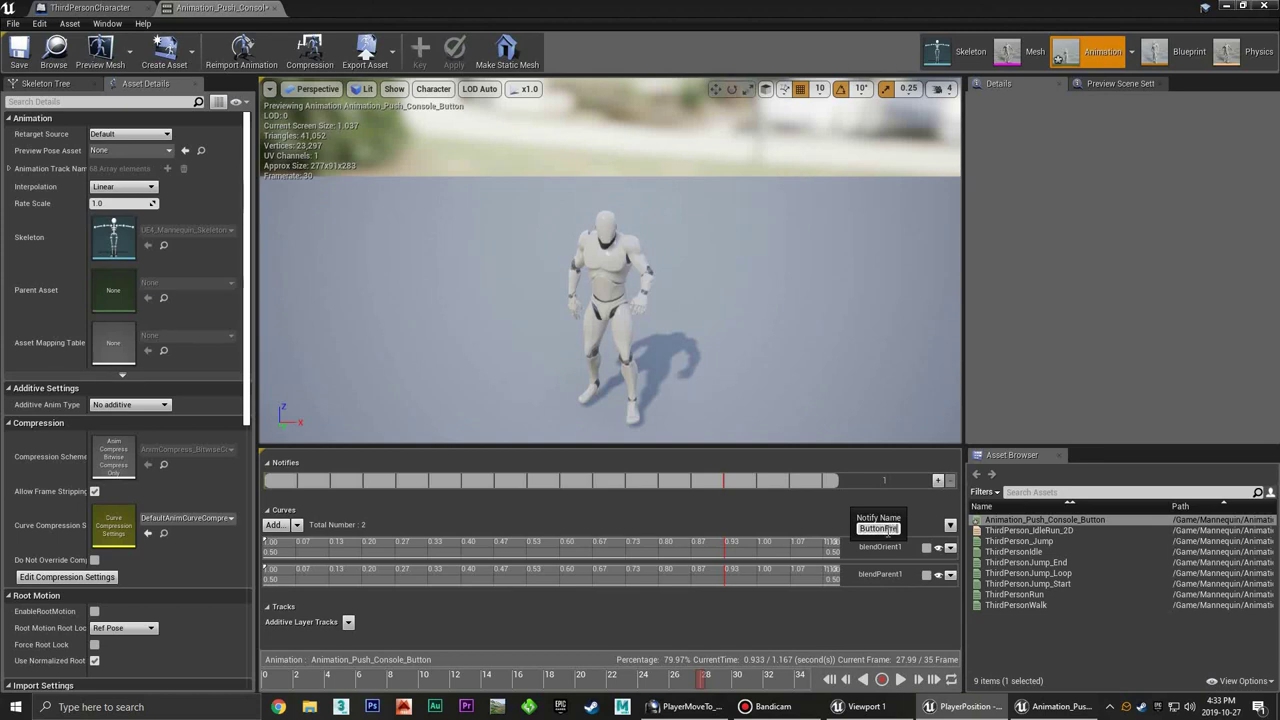
pyautogui.write('ssed')
pyautogui.press('Return')
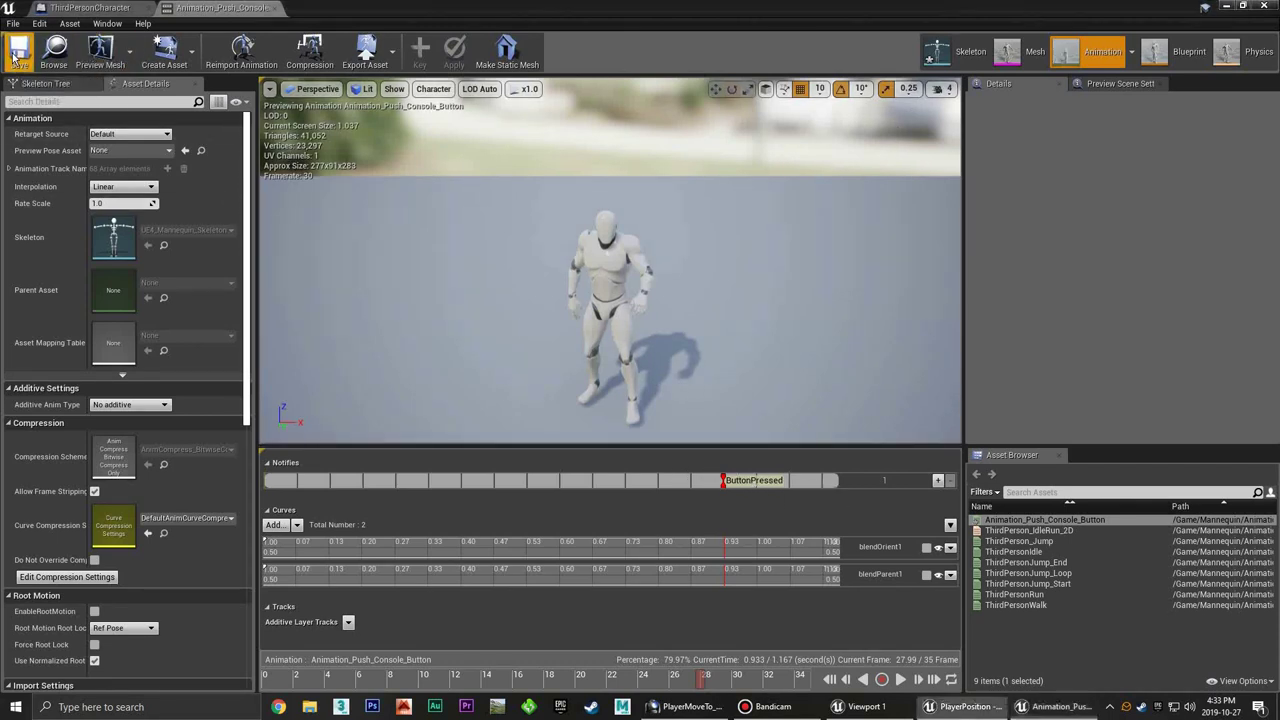
pyautogui.click(92, 8)
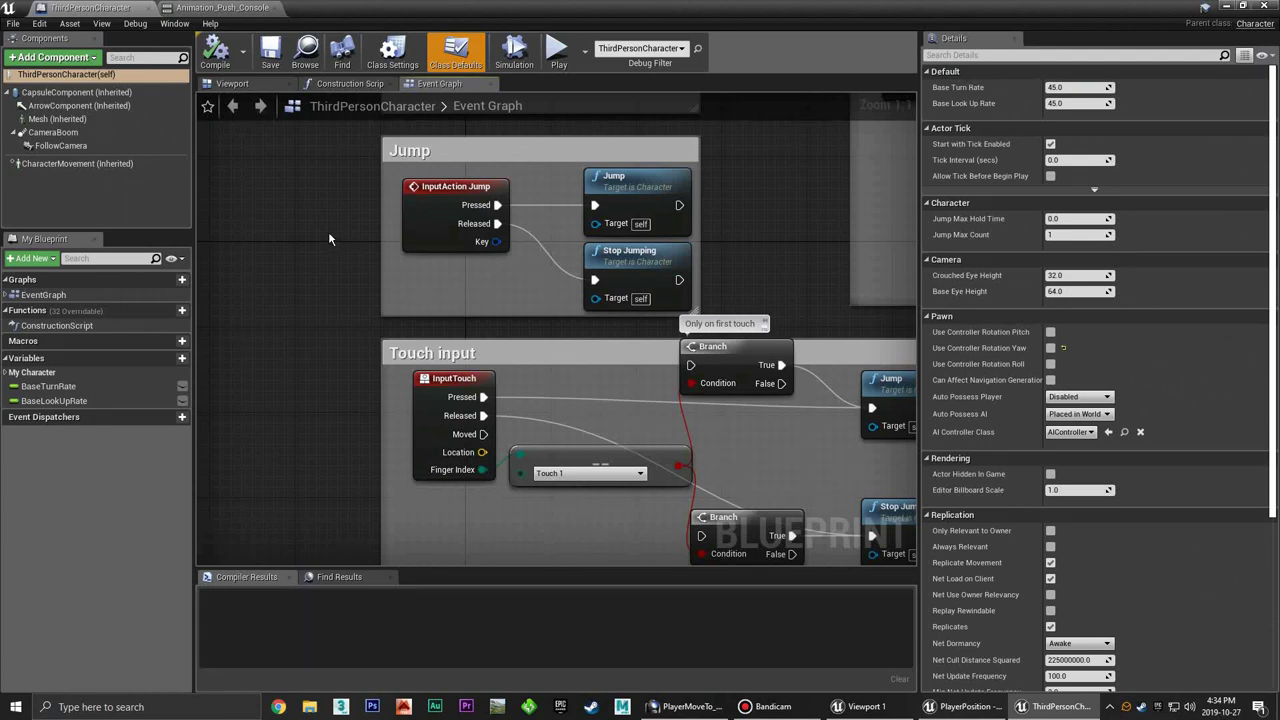
# Minimize the Blueprint editor and open Project Settings from the Edit menu
pyautogui.scroll(-8, 328, 231)
pyautogui.moveTo(320, 355); pyautogui.dragTo(474, 405, button='right')
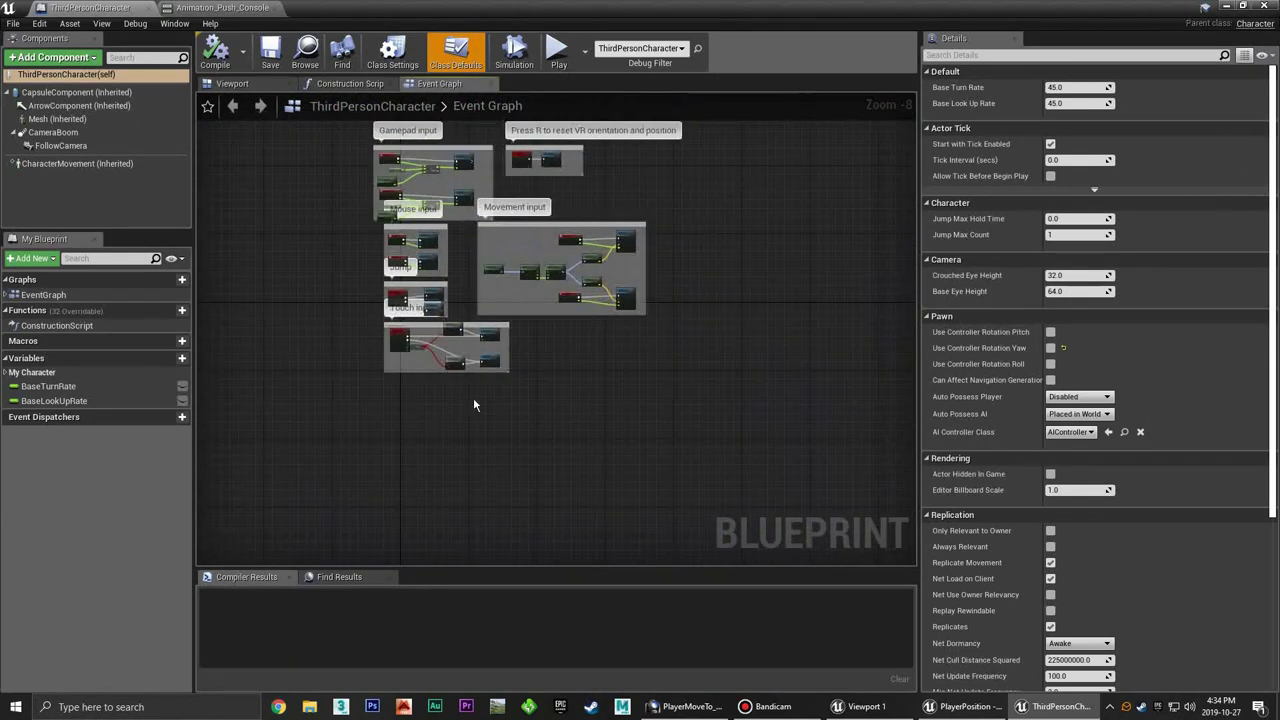
pyautogui.click(1222, 7)
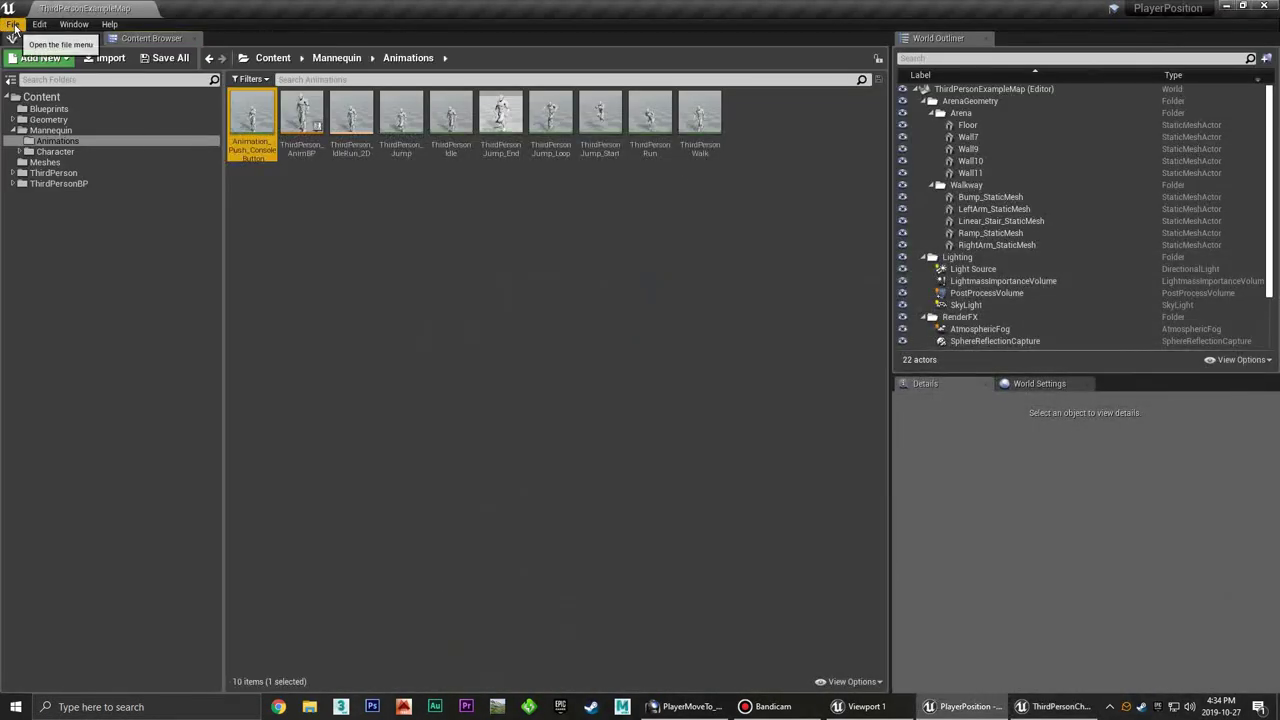
pyautogui.click(14, 24)
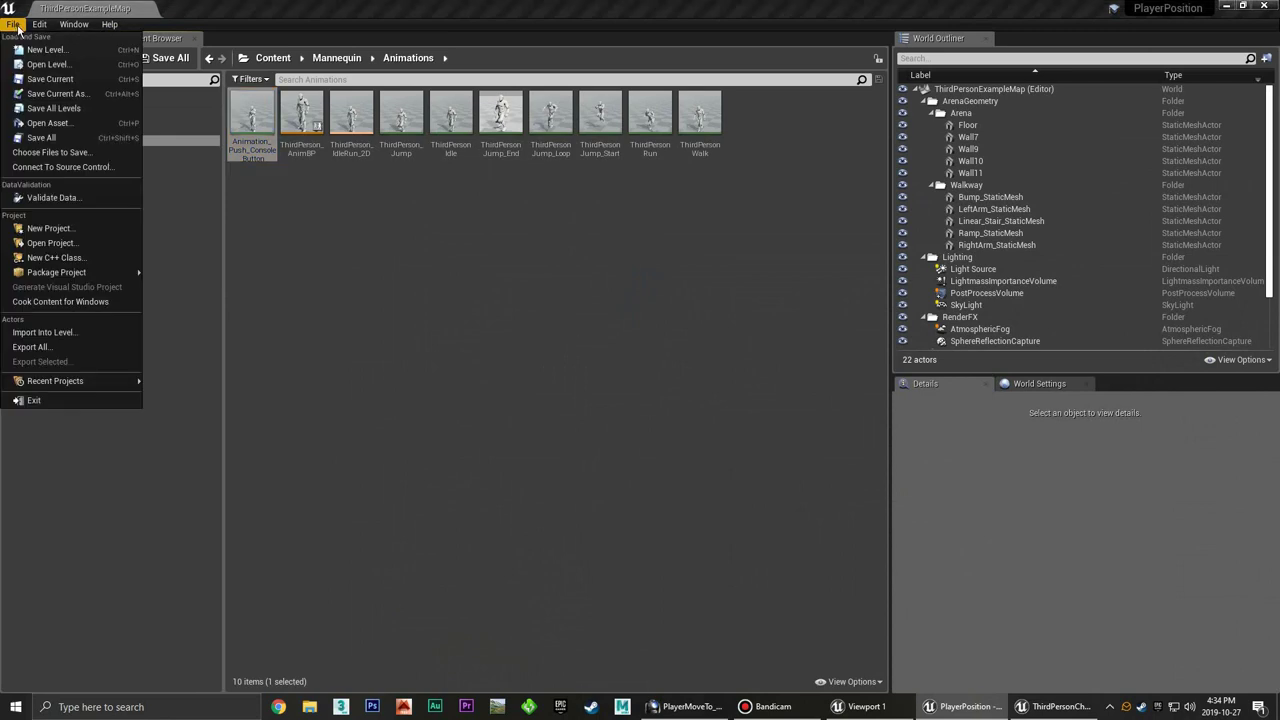
pyautogui.click(103, 216)
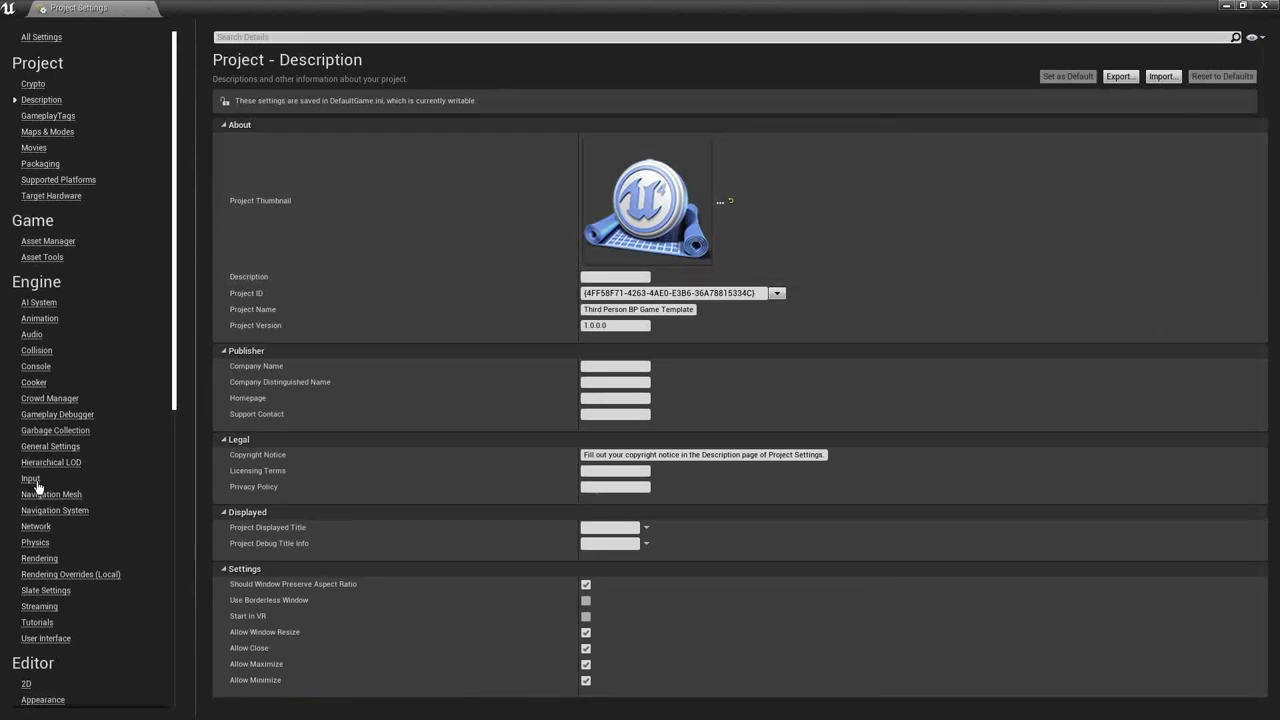
# Add an action mapping named Use in Input settings and bind it to E
pyautogui.click(36, 482)
pyautogui.click(225, 162)
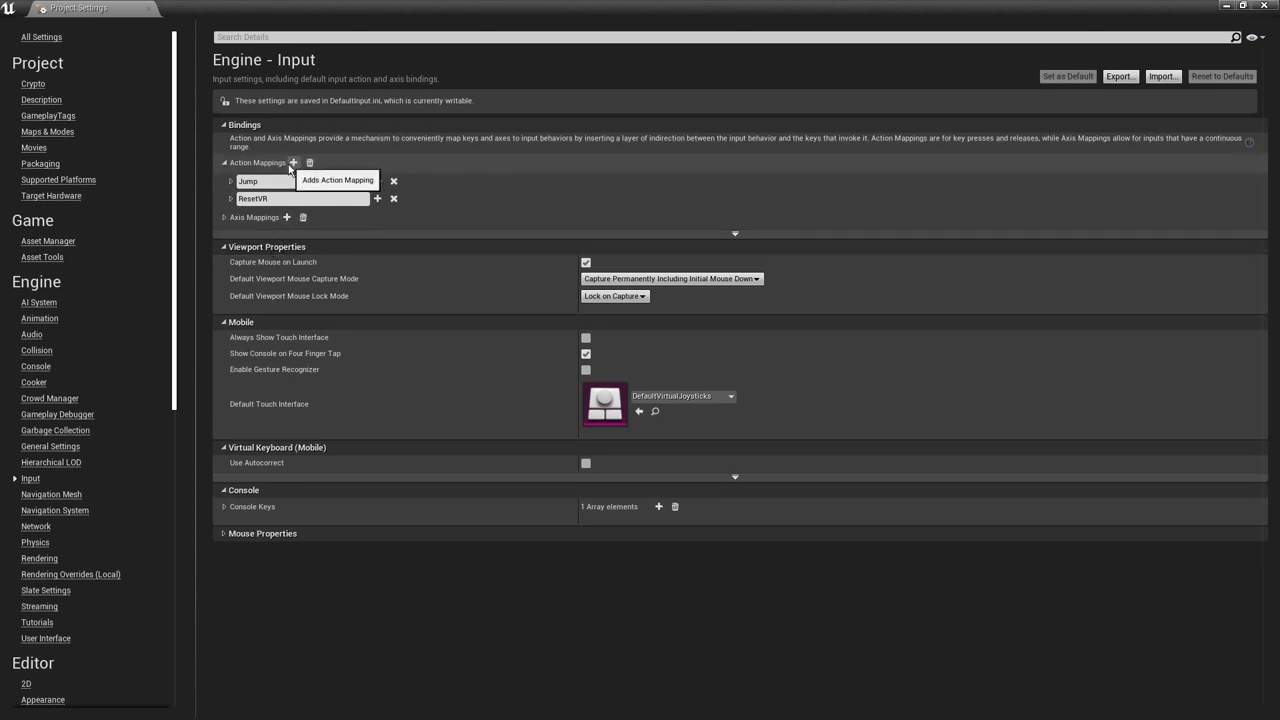
pyautogui.click(292, 163)
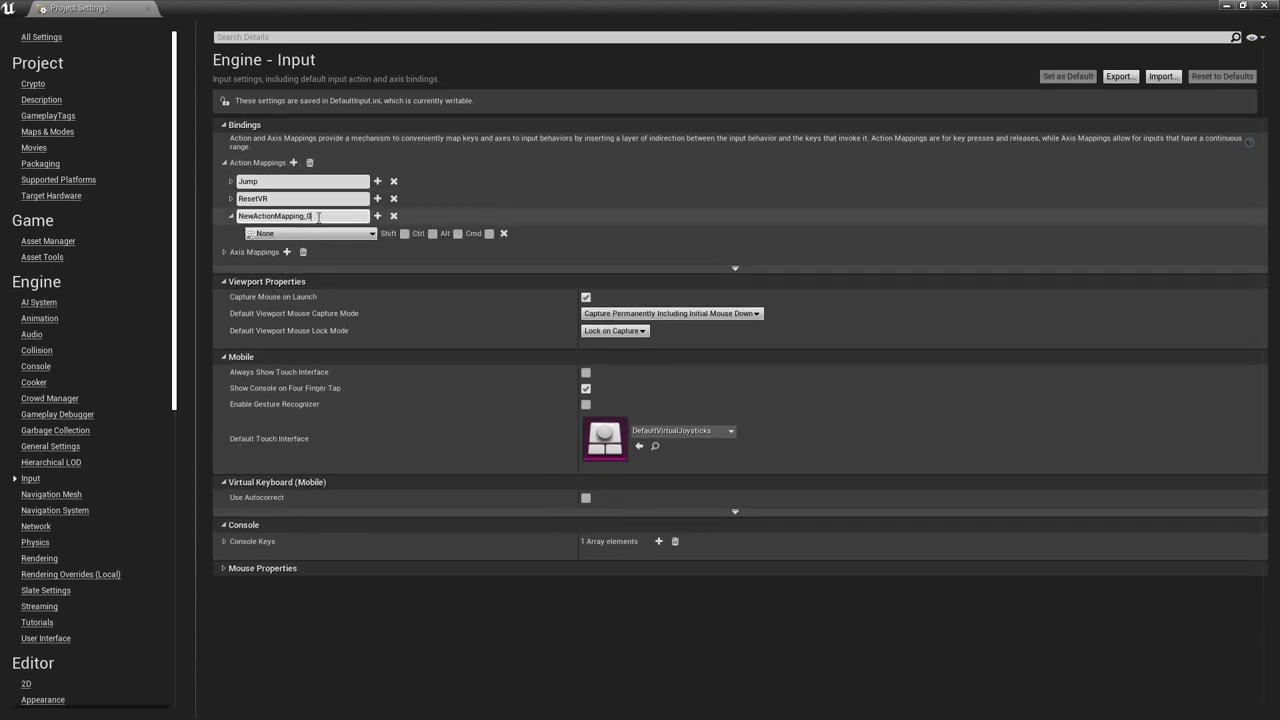
pyautogui.doubleClick(318, 217)
pyautogui.write('Use')
pyautogui.click(339, 235)
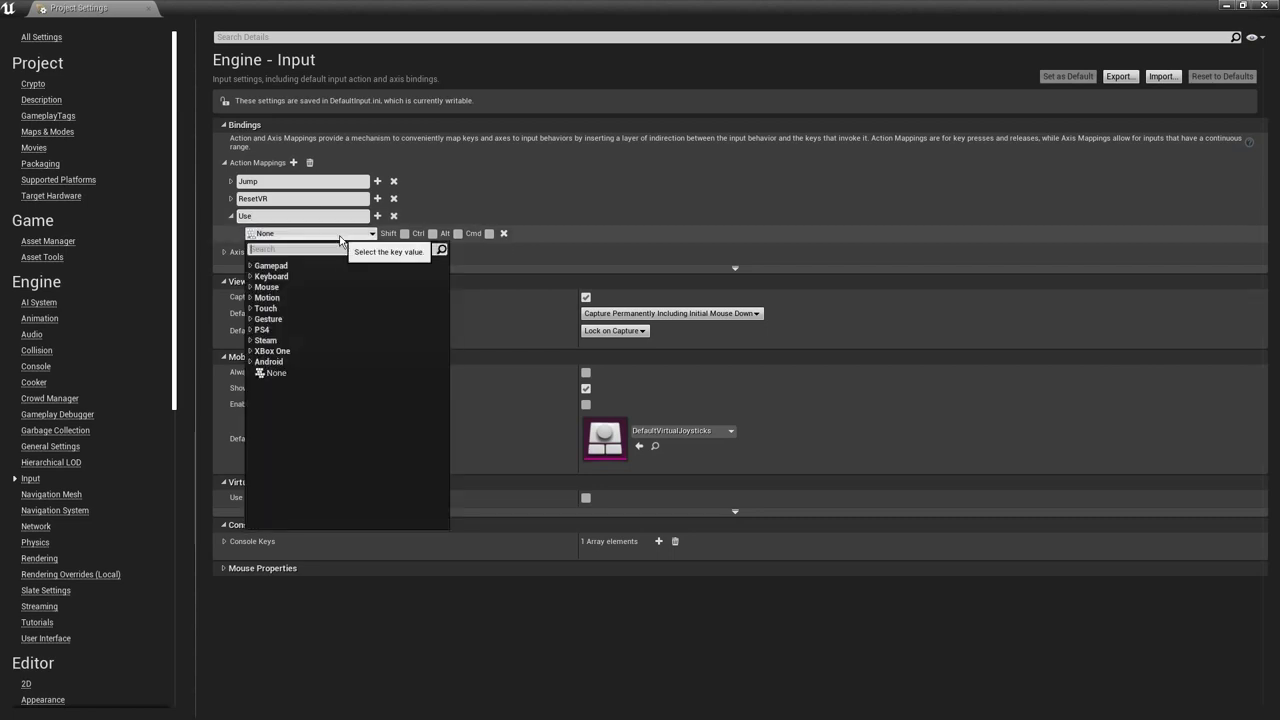
pyautogui.write('E')
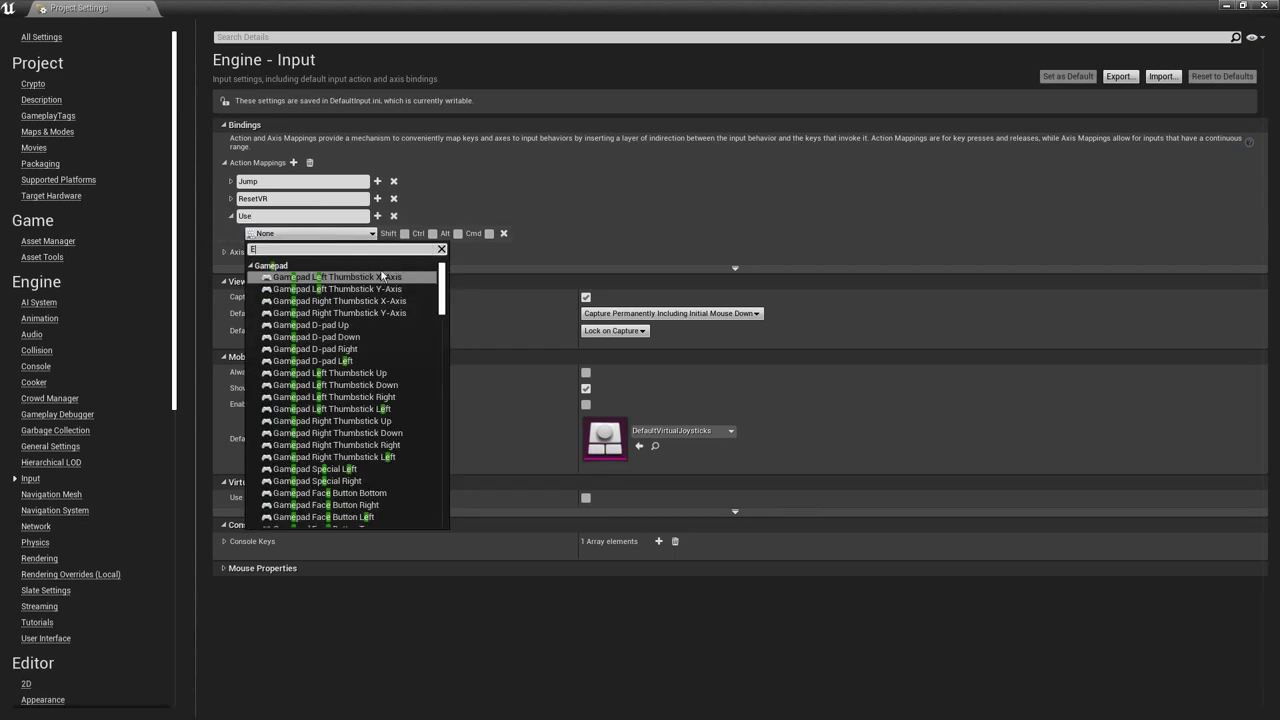
pyautogui.moveTo(442, 309); pyautogui.dragTo(462, 446)
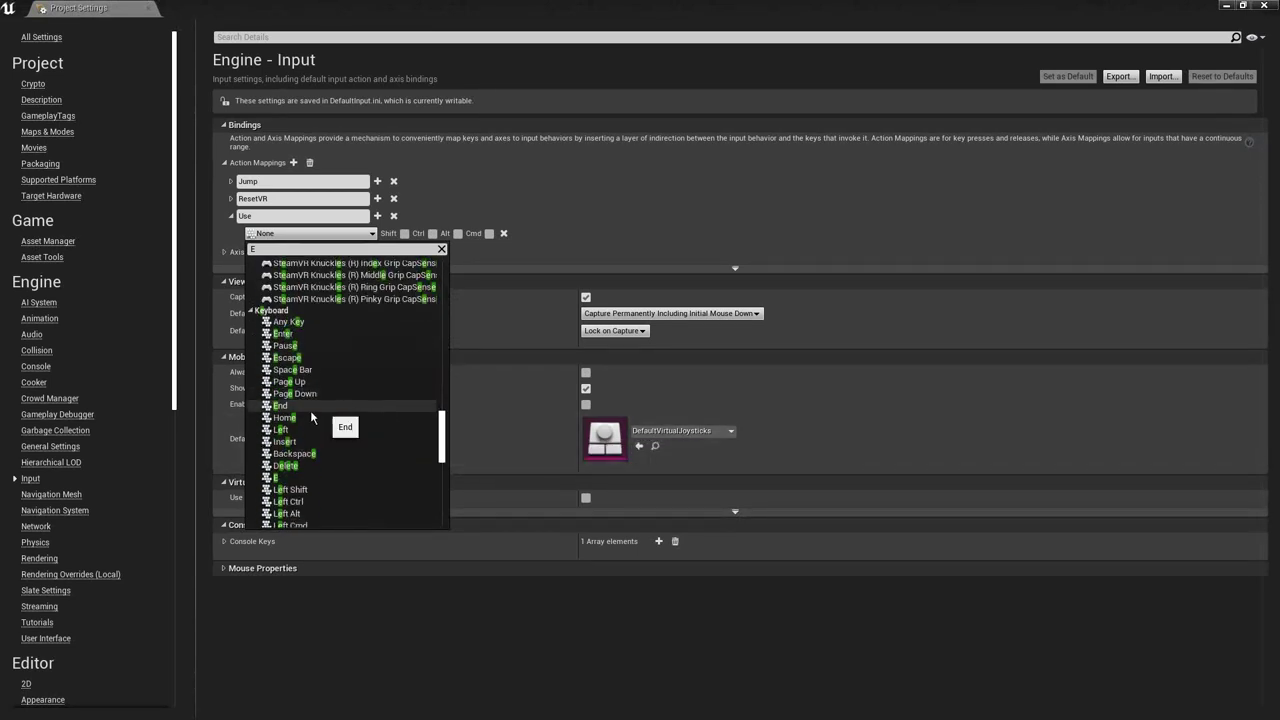
pyautogui.click(280, 479)
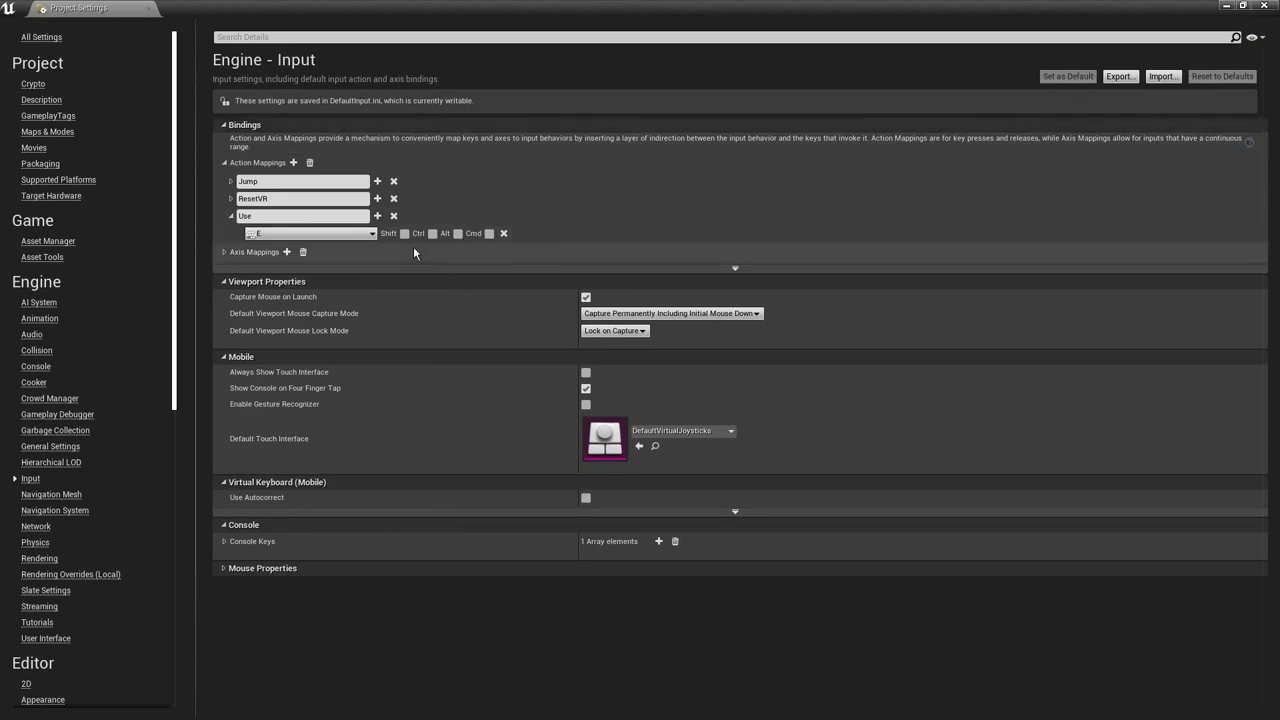
# Add Gamepad Face Button Left as Use's second key, then close Project Settings
pyautogui.click(378, 219)
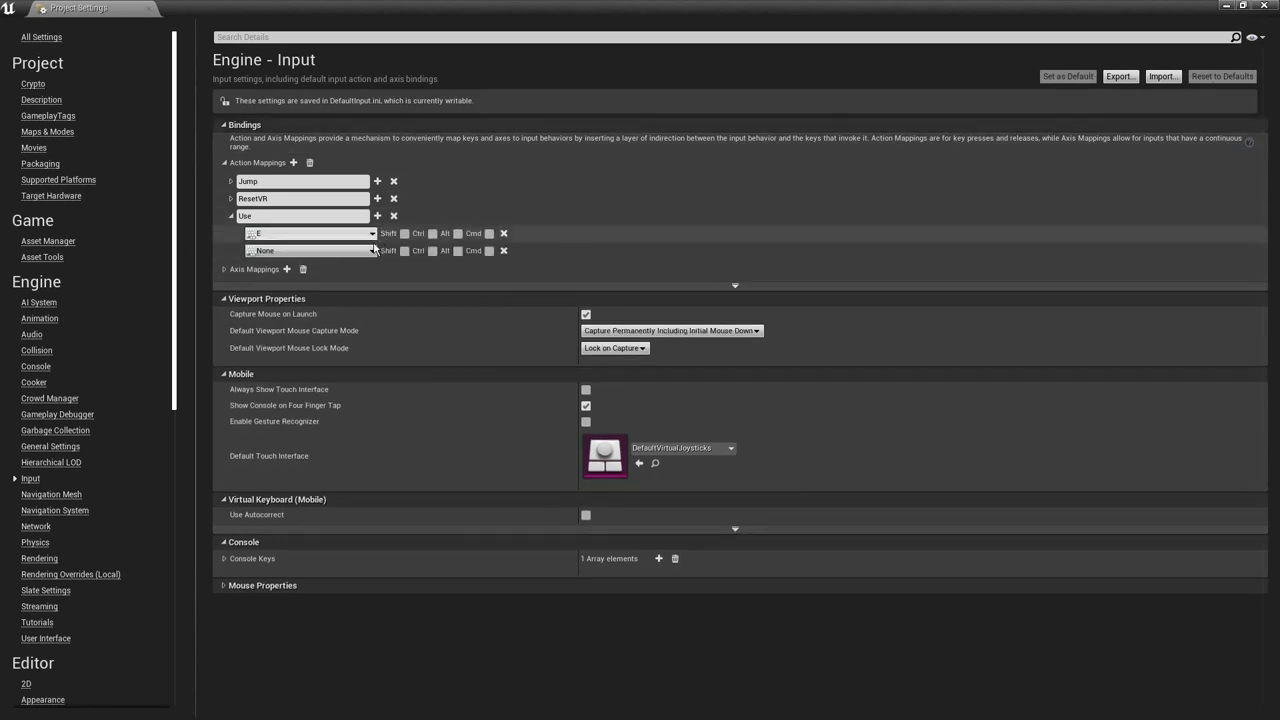
pyautogui.click(362, 253)
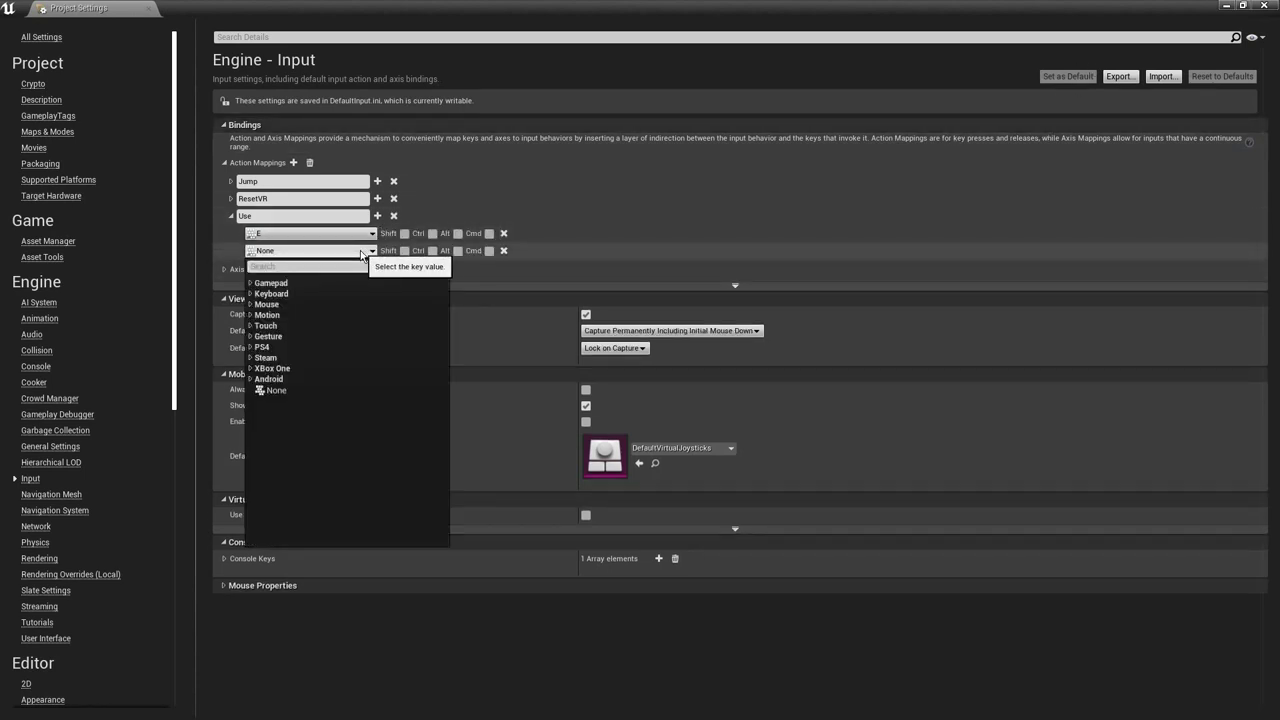
pyautogui.click(272, 283)
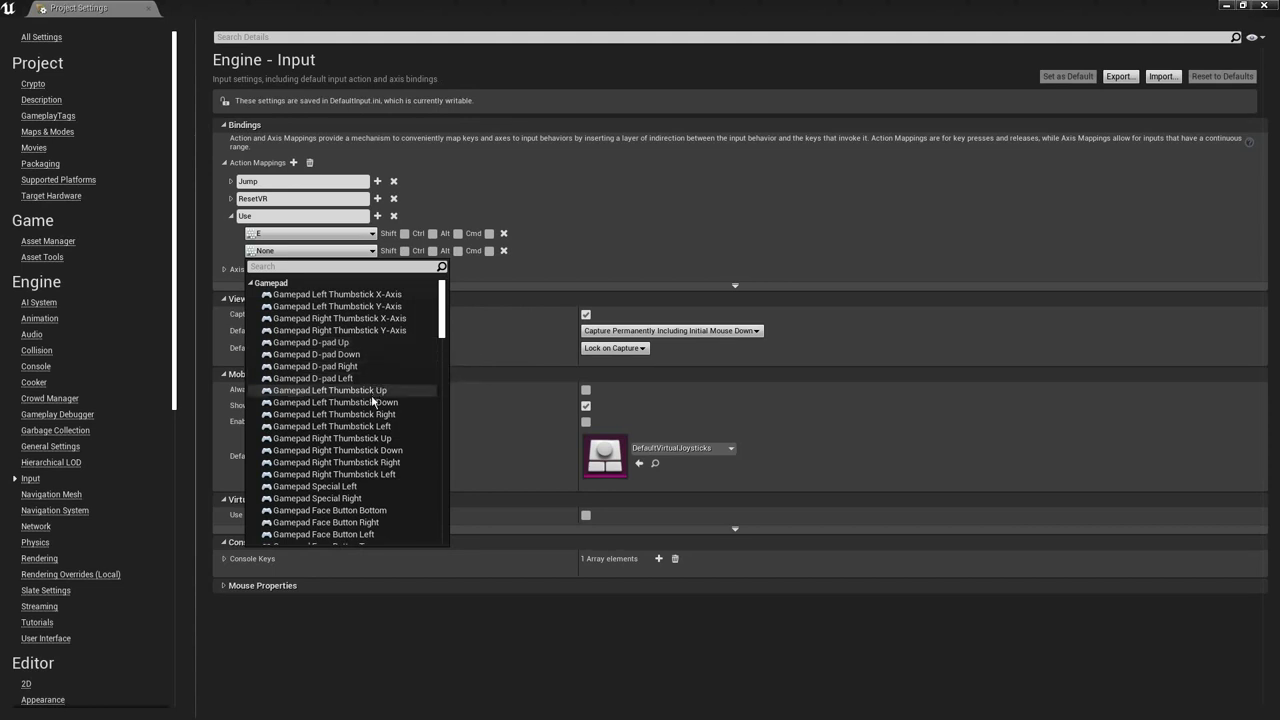
pyautogui.scroll(-3, 371, 398)
pyautogui.scroll(-3, 372, 410)
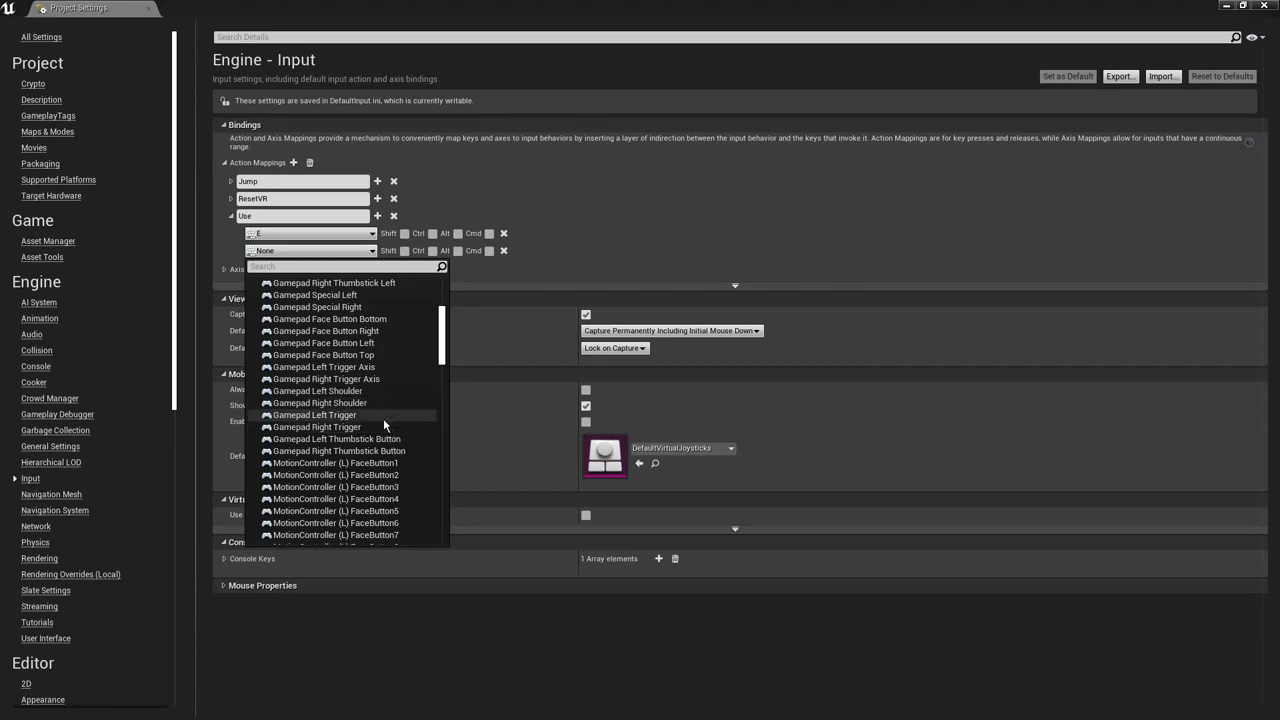
pyautogui.click(367, 343)
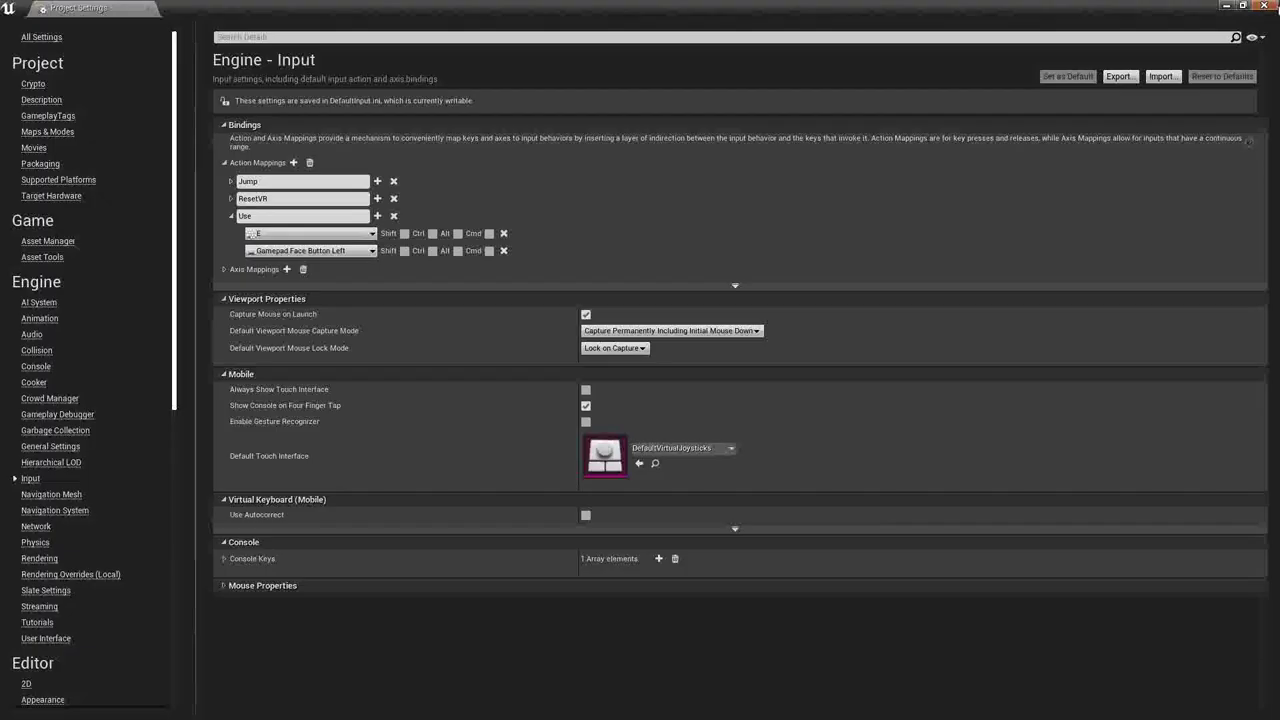
pyautogui.click(1263, 7)
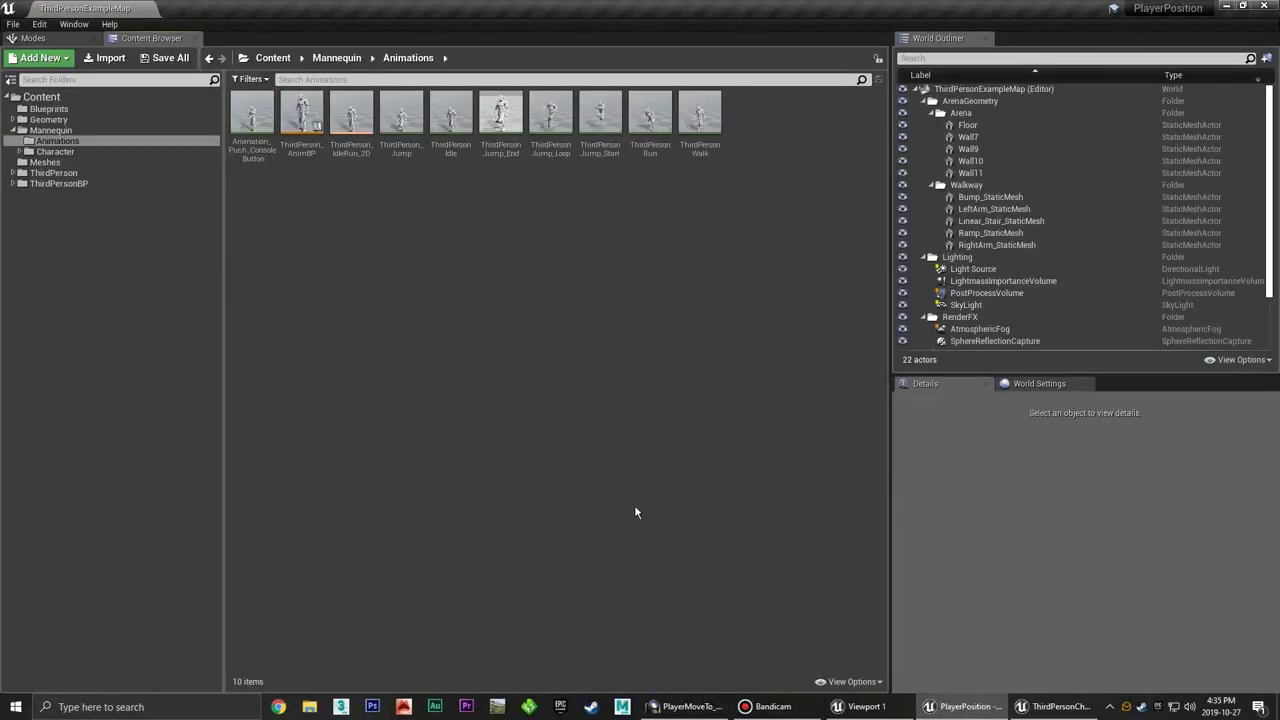
# In ThirdPersonCharacter's Event Graph, search 'input use' and add the InputAction Use event node
pyautogui.click(1058, 706)
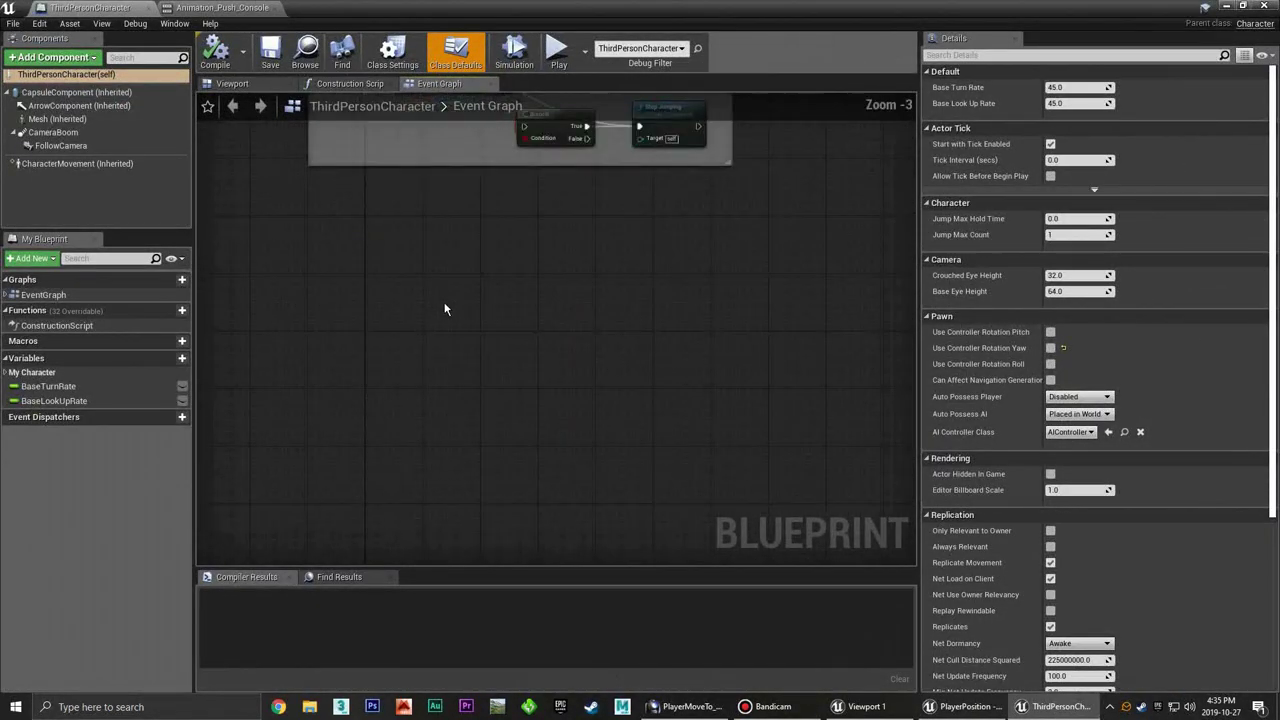
pyautogui.scroll(5, 432, 342)
pyautogui.scroll(-9, 426, 431)
pyautogui.moveTo(426, 431); pyautogui.dragTo(457, 343, button='right')
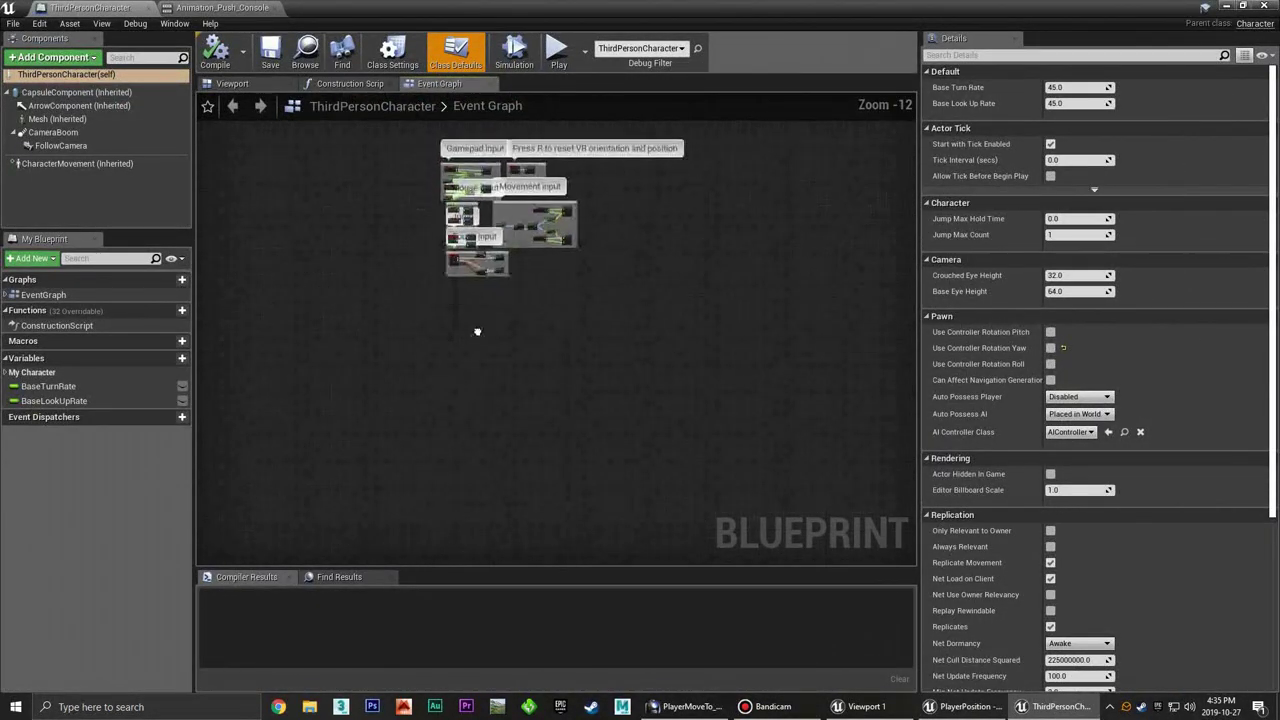
pyautogui.scroll(7, 473, 334)
pyautogui.scroll(3, 449, 271)
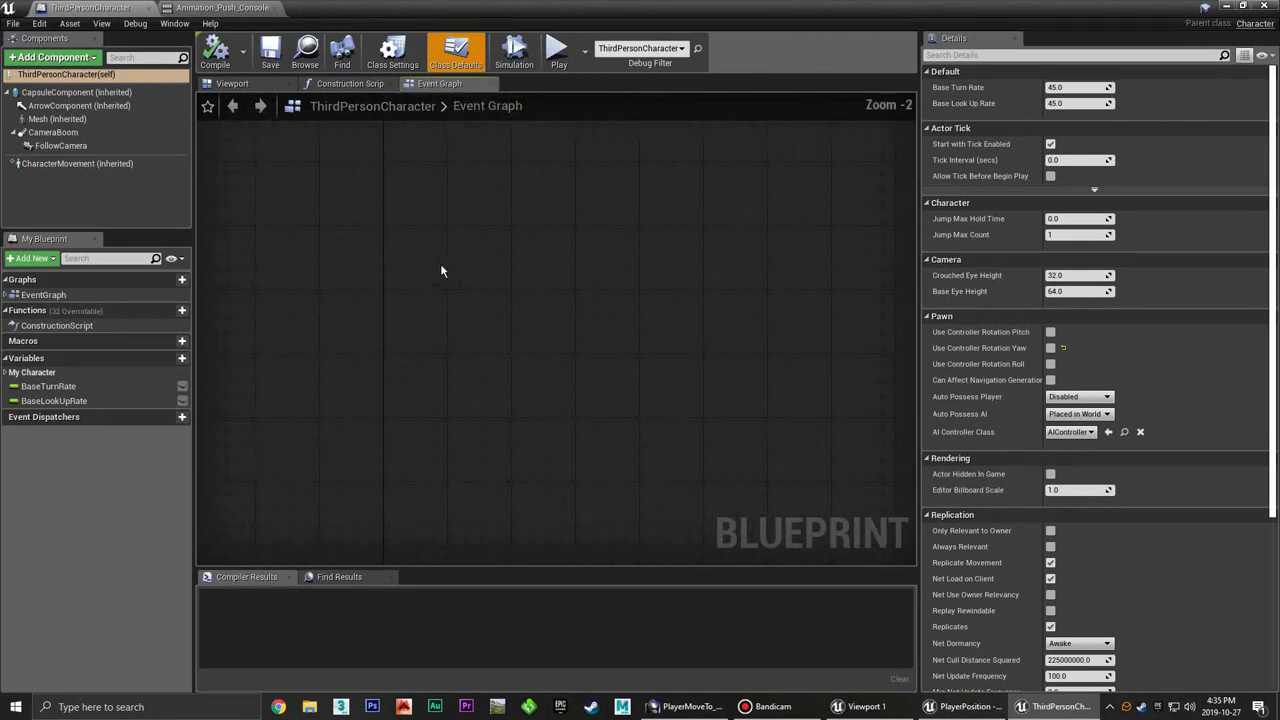
pyautogui.rightClick(403, 224)
pyautogui.write('i')
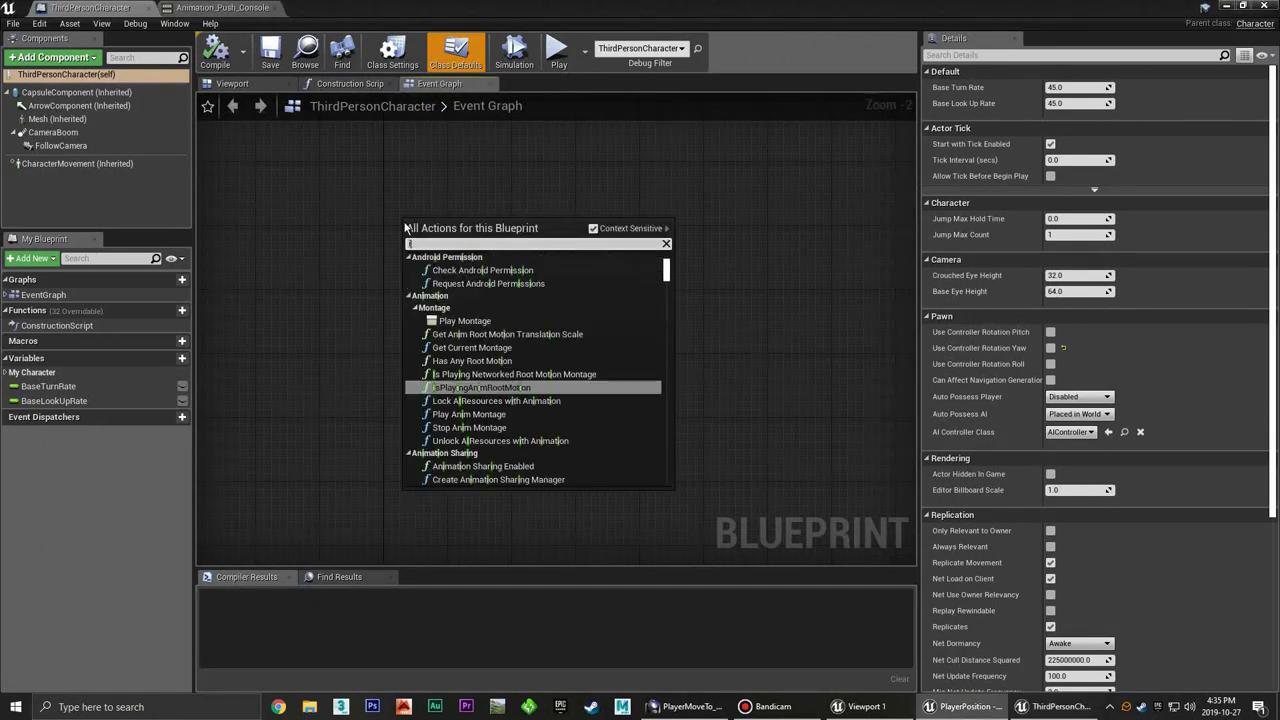
pyautogui.write('nput use')
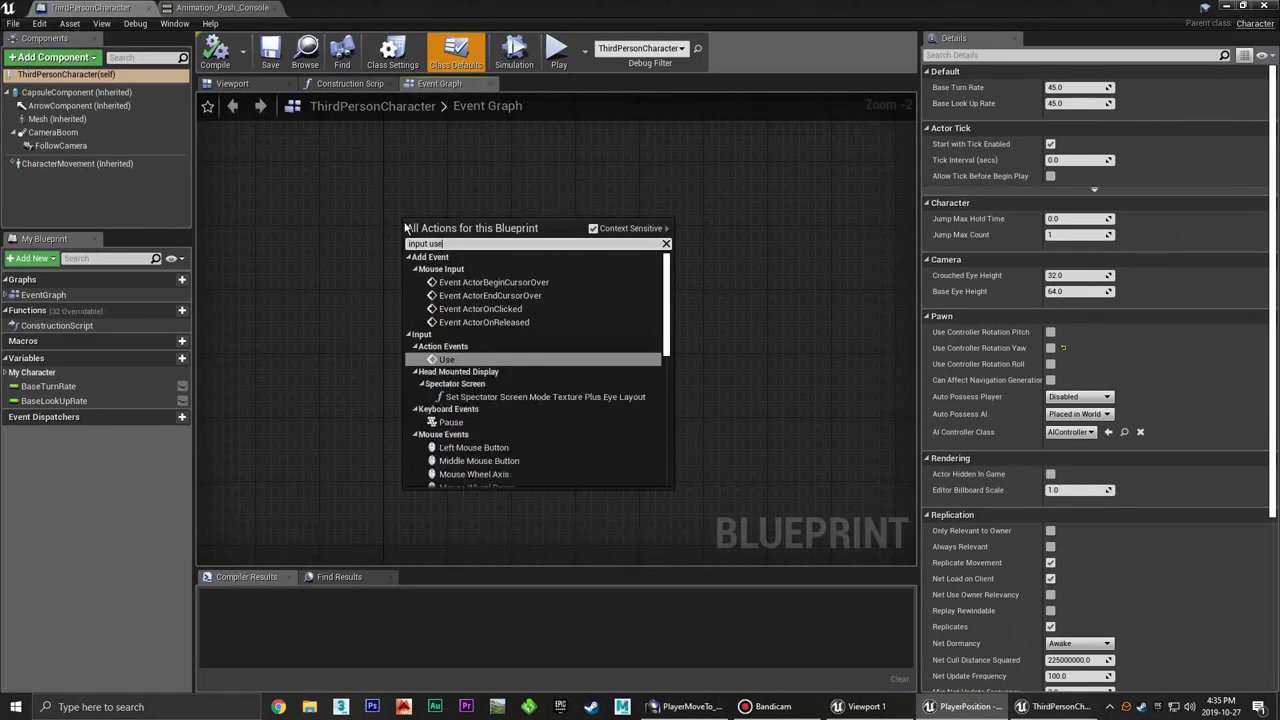
pyautogui.click(453, 358)
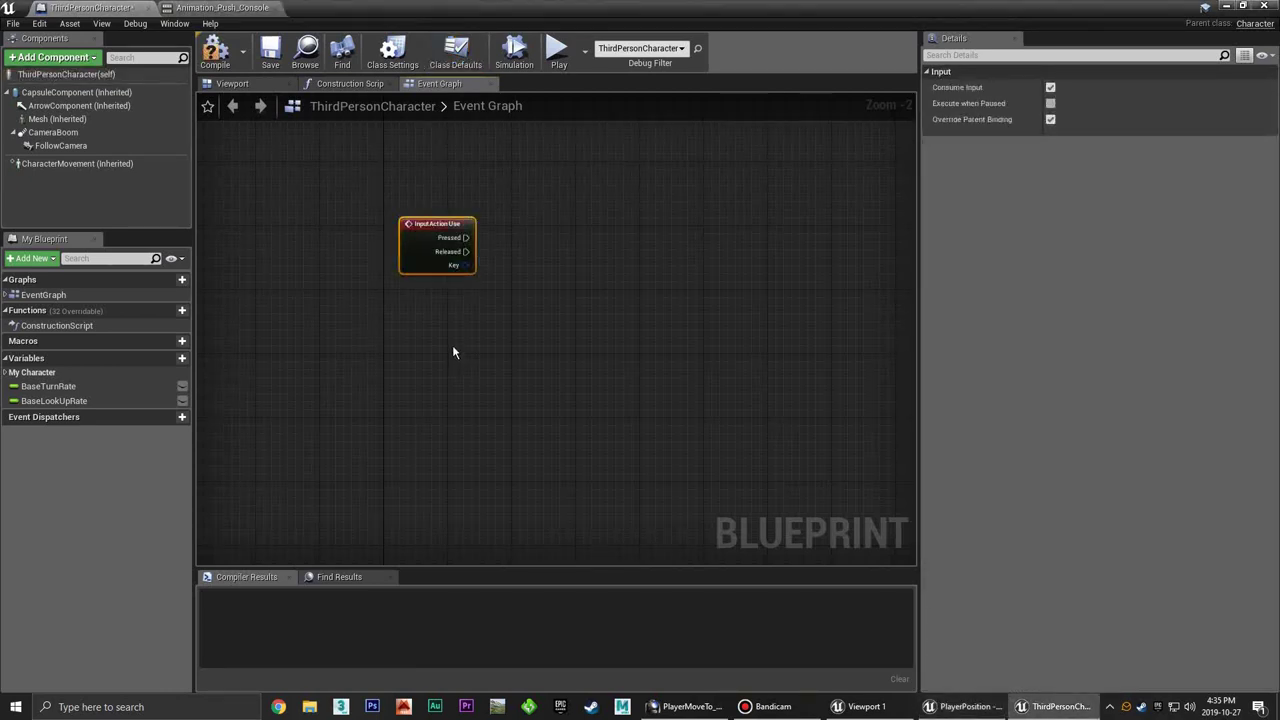
pyautogui.moveTo(510, 235); pyautogui.dragTo(471, 306, button='right')
pyautogui.scroll(2, 471, 306)
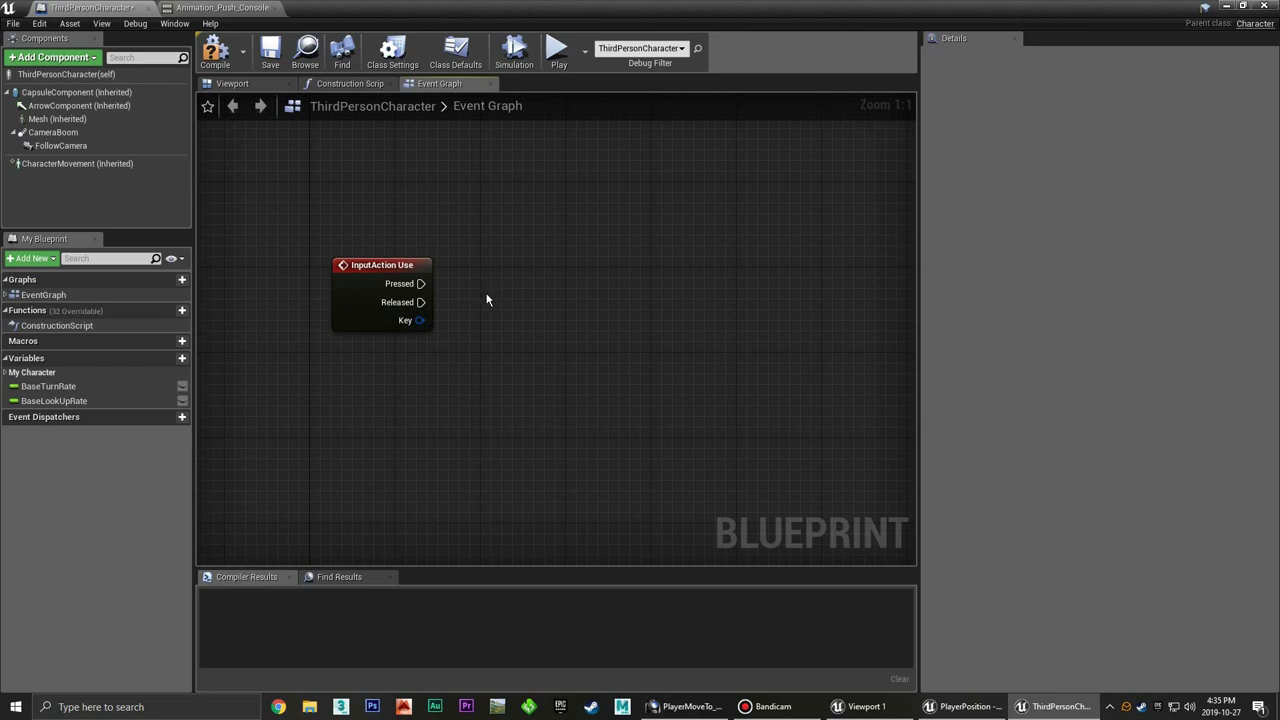
pyautogui.moveTo(443, 392); pyautogui.dragTo(496, 268, button='right')
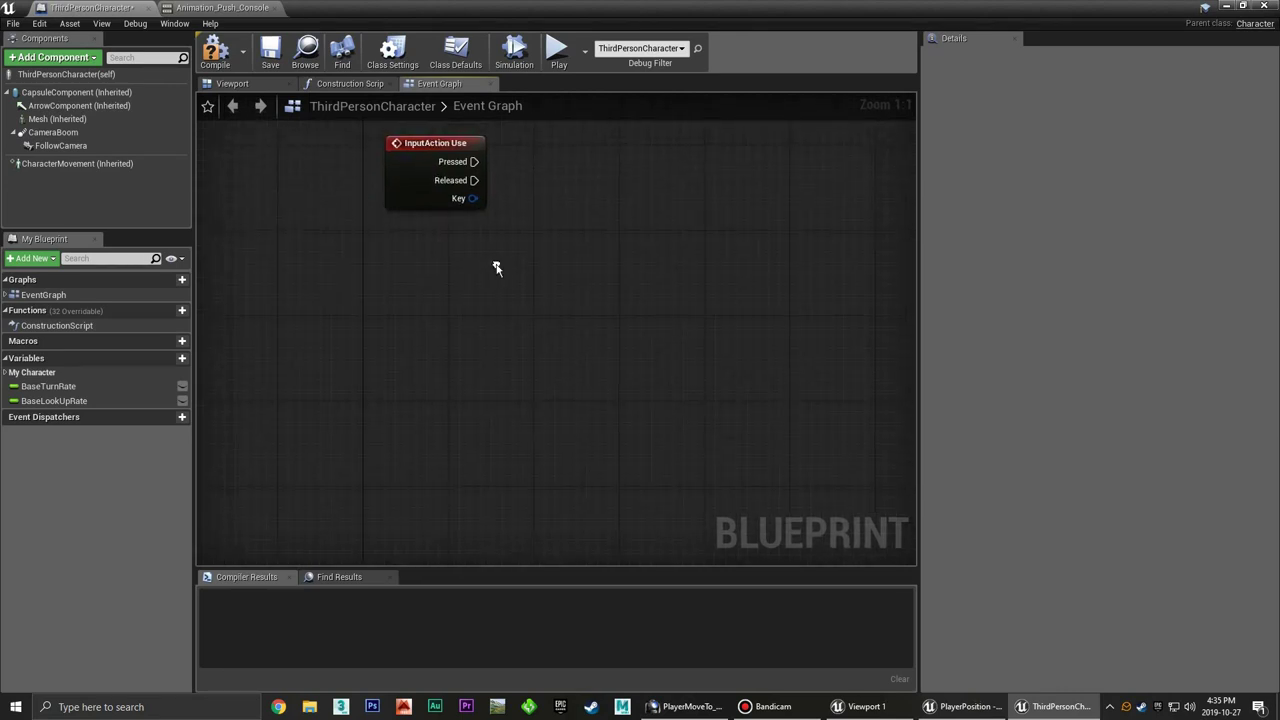
pyautogui.moveTo(391, 344); pyautogui.dragTo(398, 352, button='right')
# Add a CheckForConsole custom event node below the InputAction Use node
pyautogui.rightClick(402, 347)
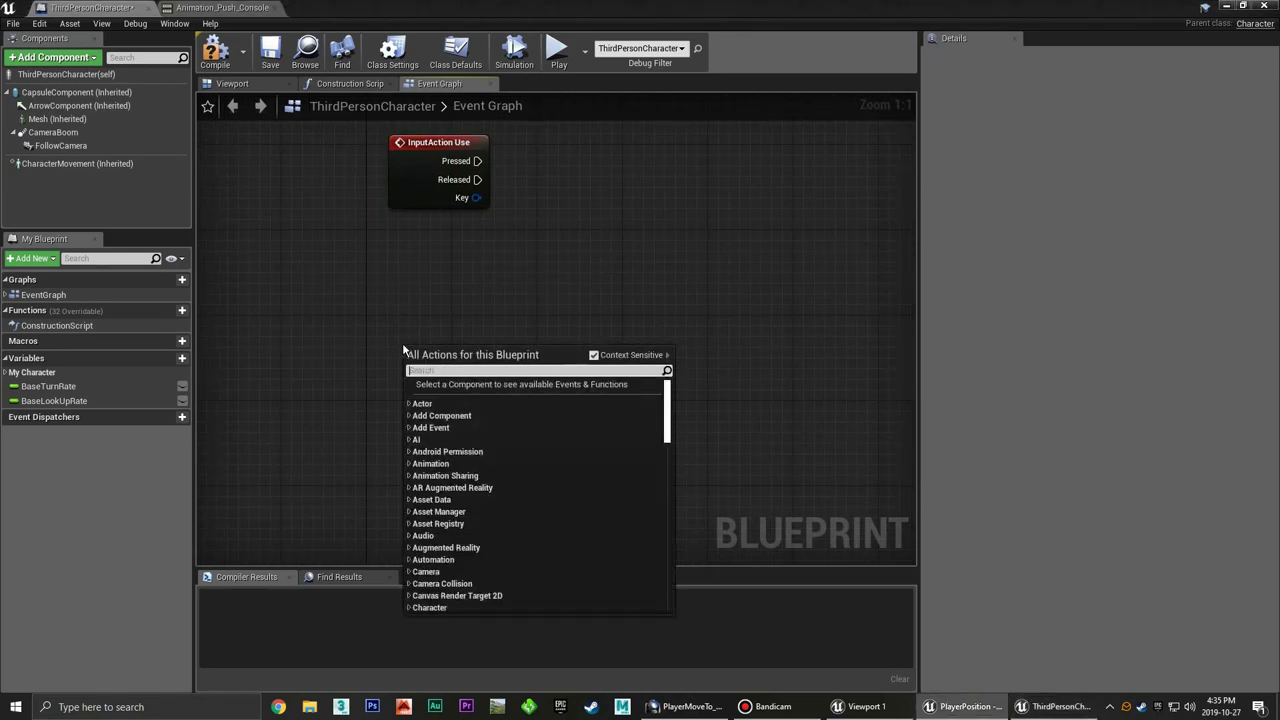
pyautogui.write('custom')
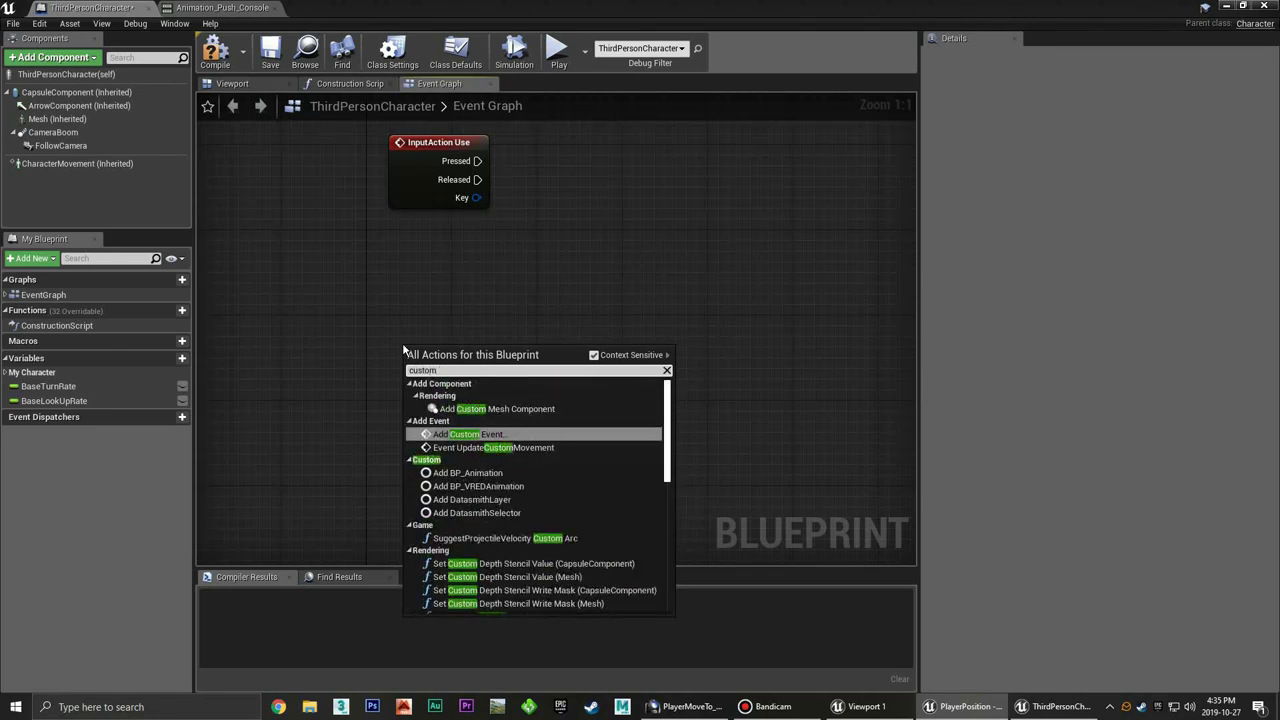
pyautogui.click(479, 435)
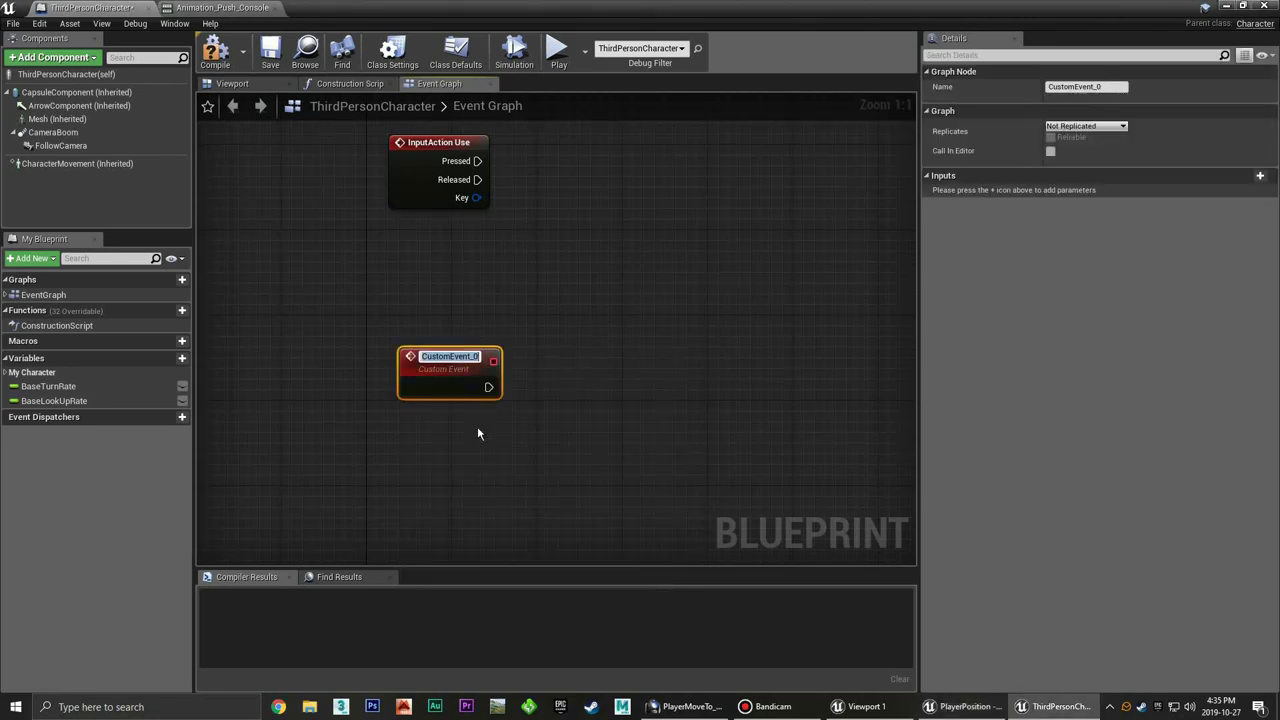
pyautogui.write('Check')
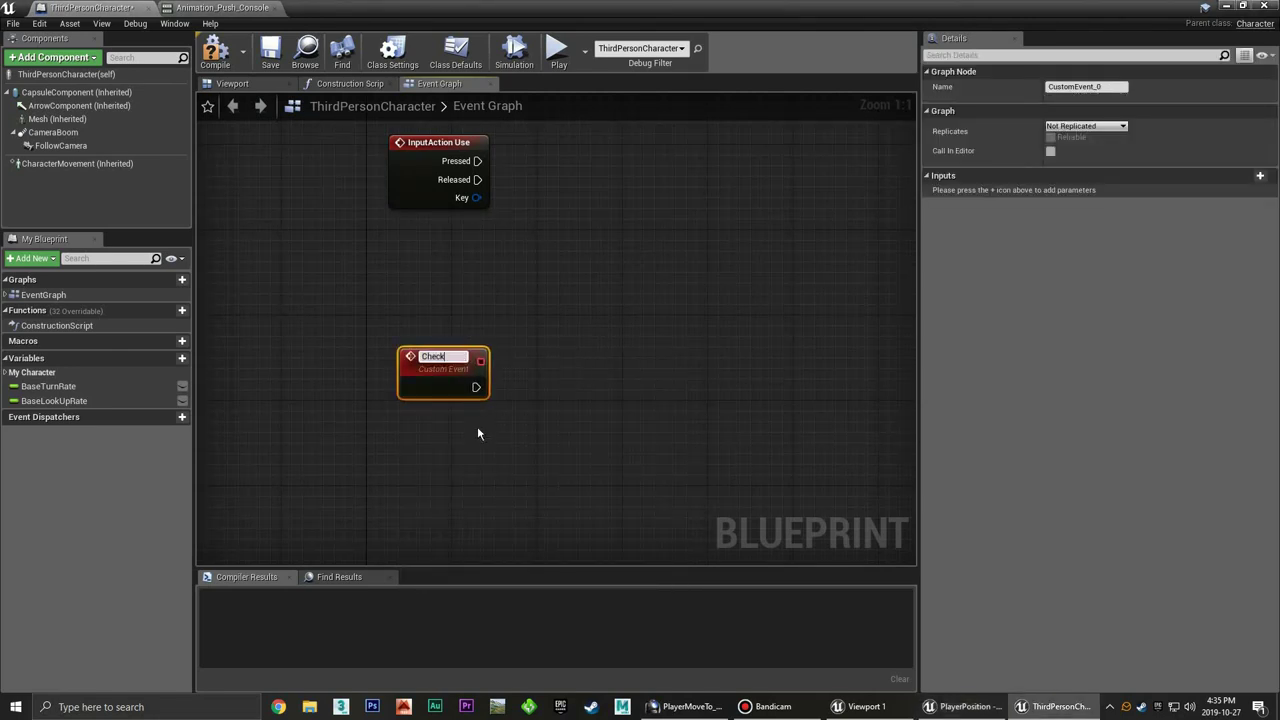
pyautogui.write('ForCon')
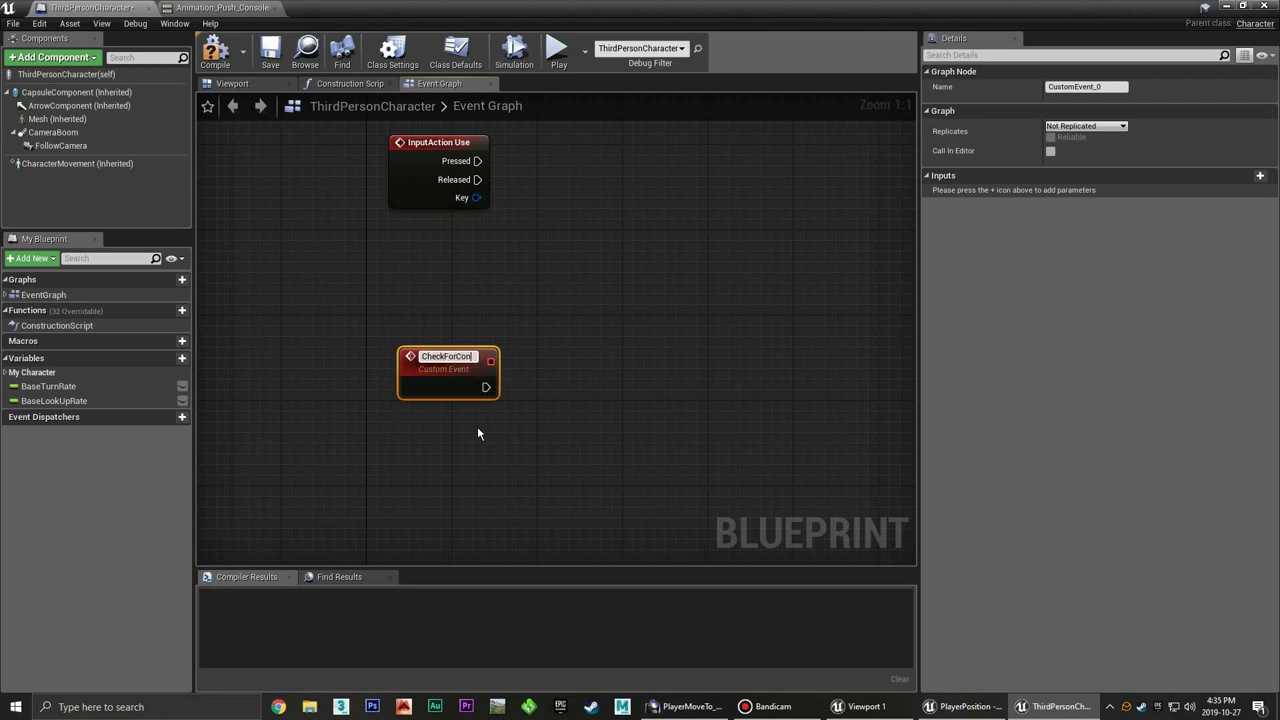
pyautogui.write('sole')
pyautogui.press('Return')
pyautogui.click(512, 316)
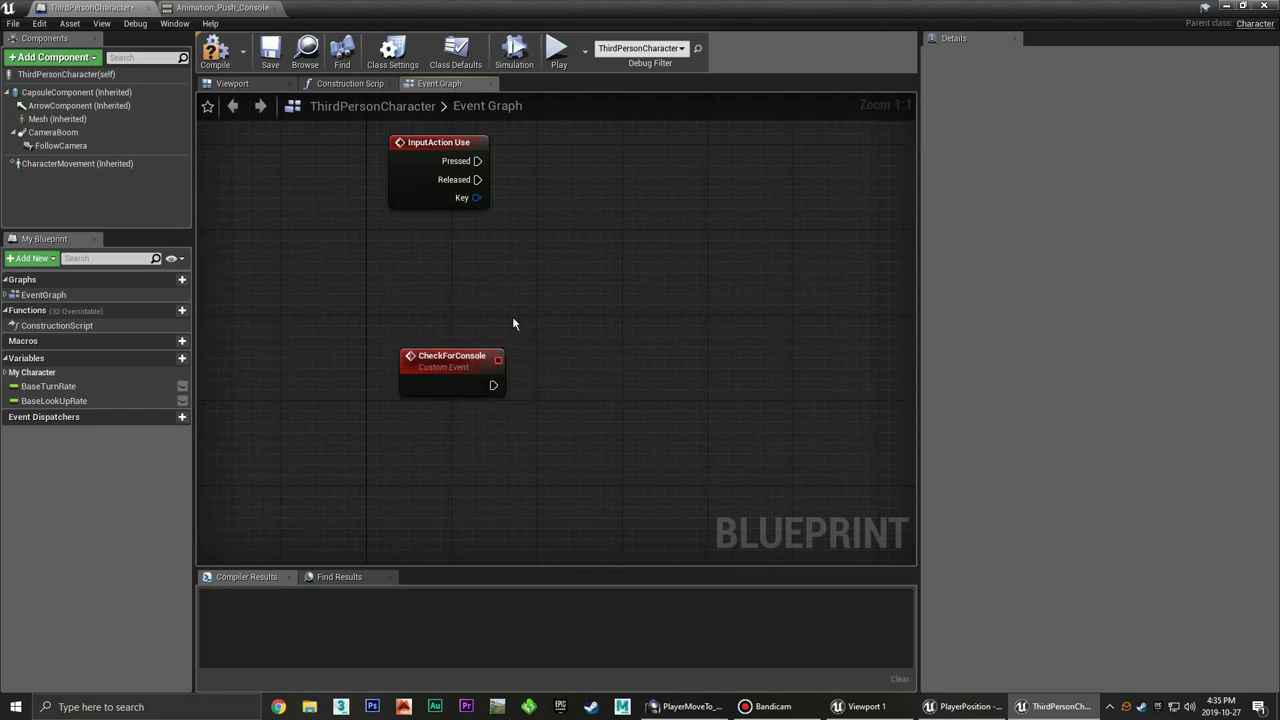
pyautogui.moveTo(545, 359); pyautogui.dragTo(505, 359, button='right')
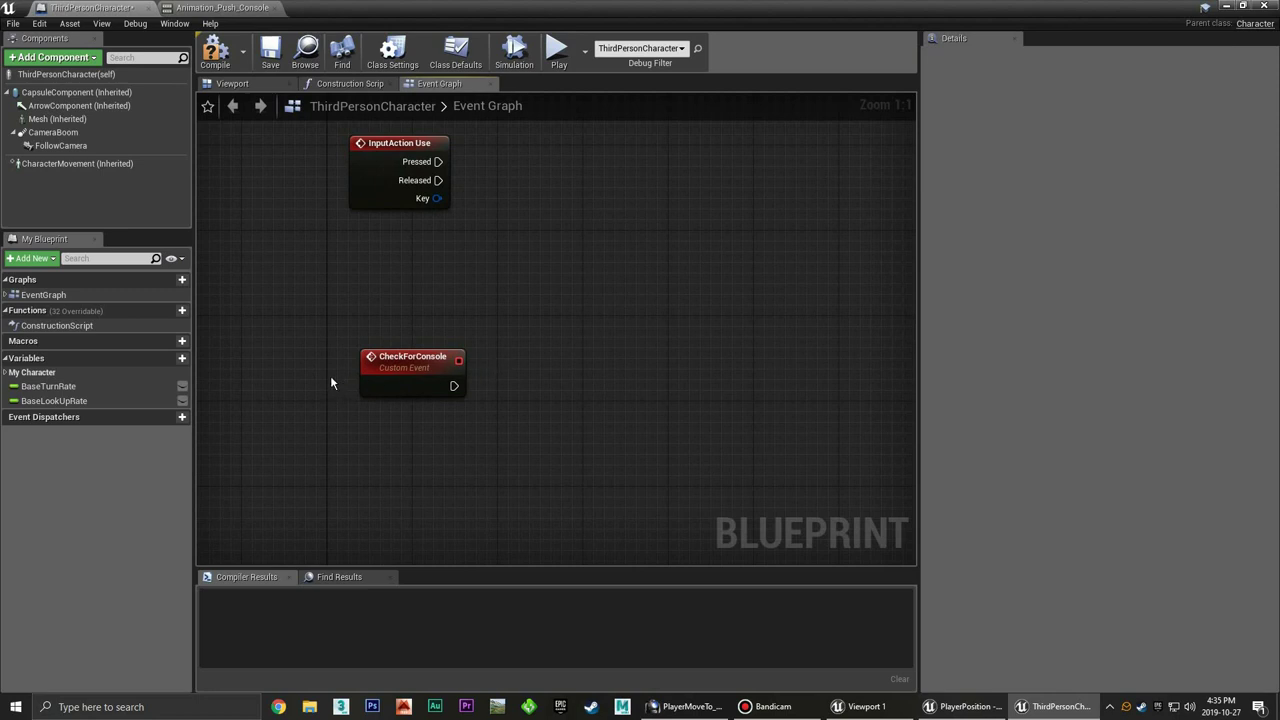
# Add NearConsole? and PressingButton? variables, then minimize the ThirdPersonCharacter editor
pyautogui.click(179, 362)
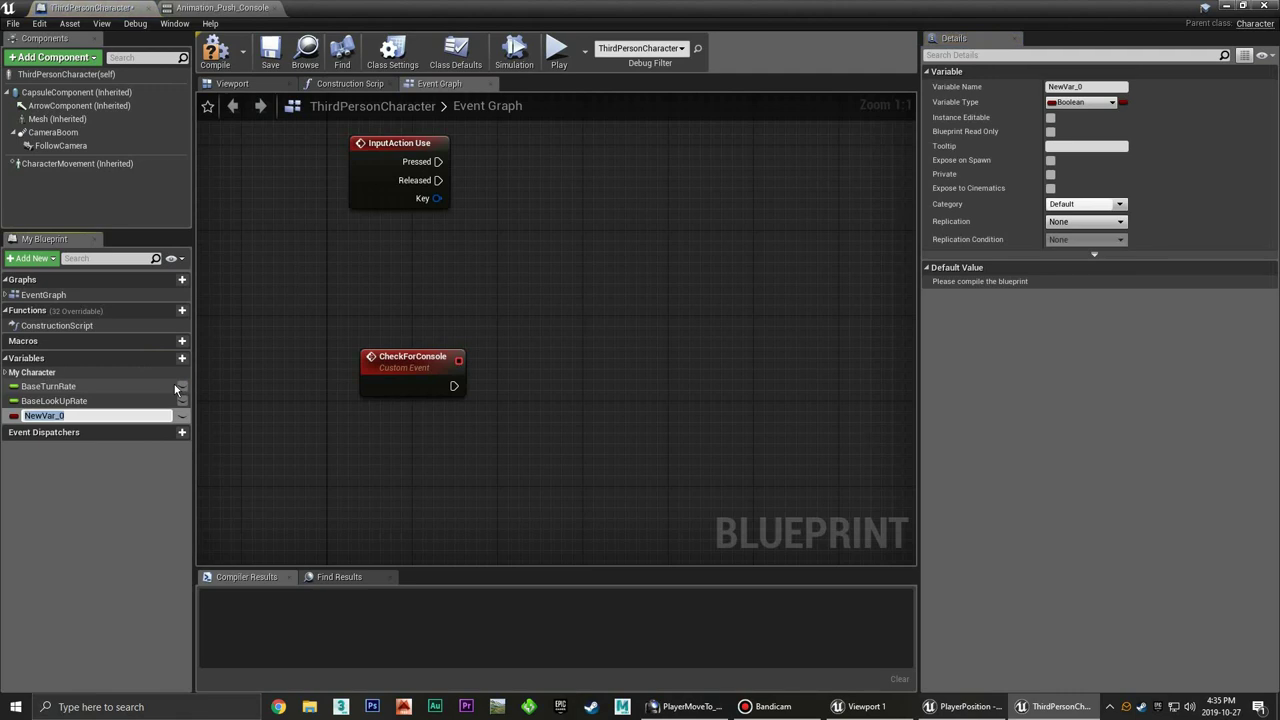
pyautogui.write('Ne')
pyautogui.press('Return')
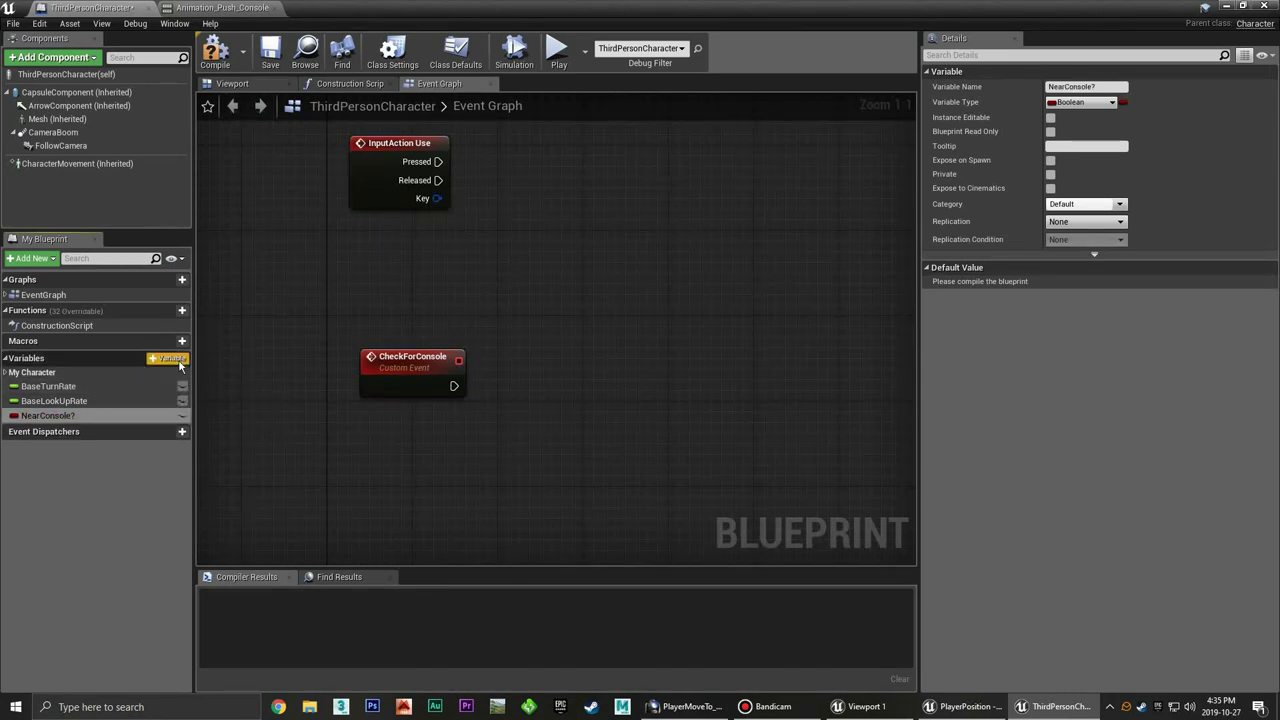
pyautogui.click(179, 358)
pyautogui.write('PressingButton?')
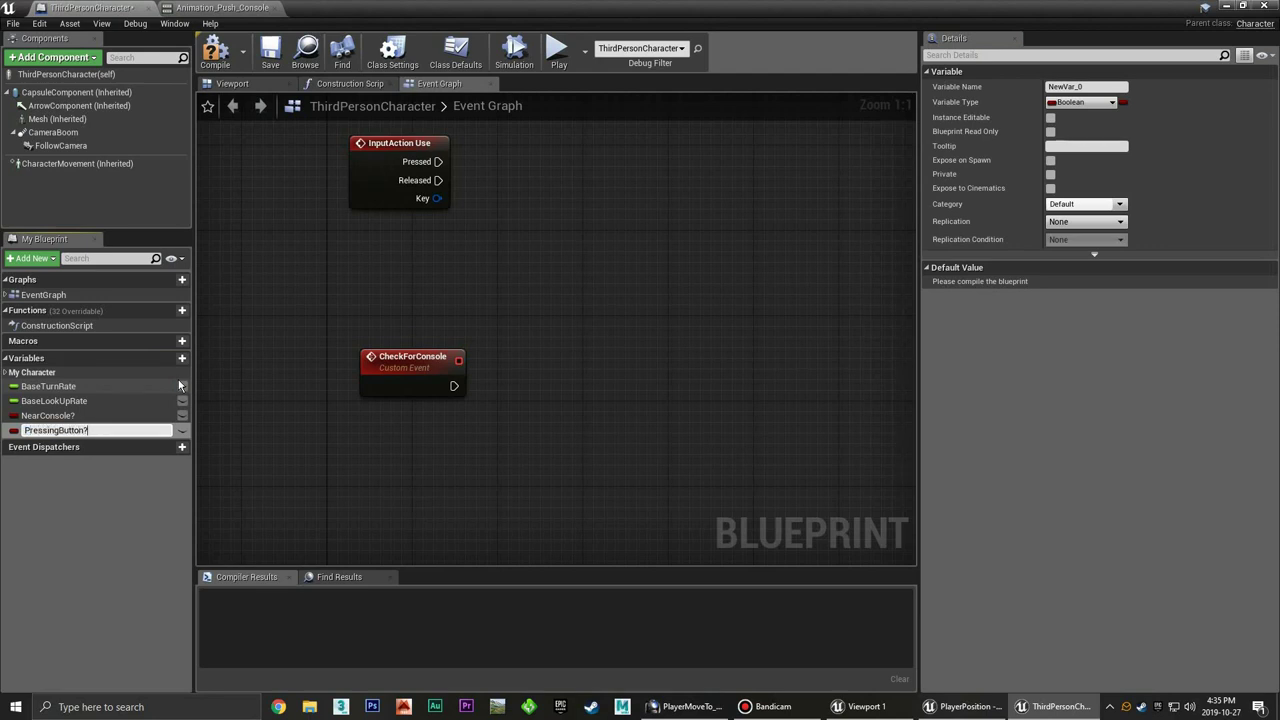
pyautogui.press('Return')
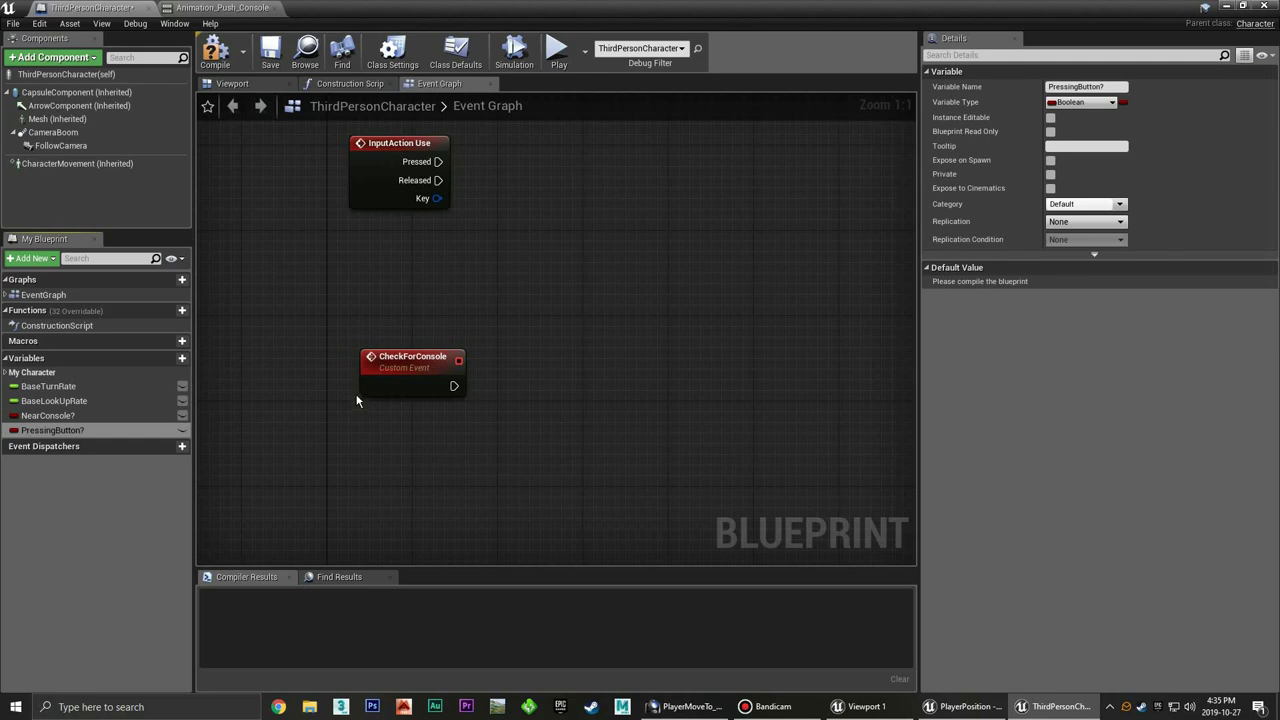
pyautogui.click(1238, 6)
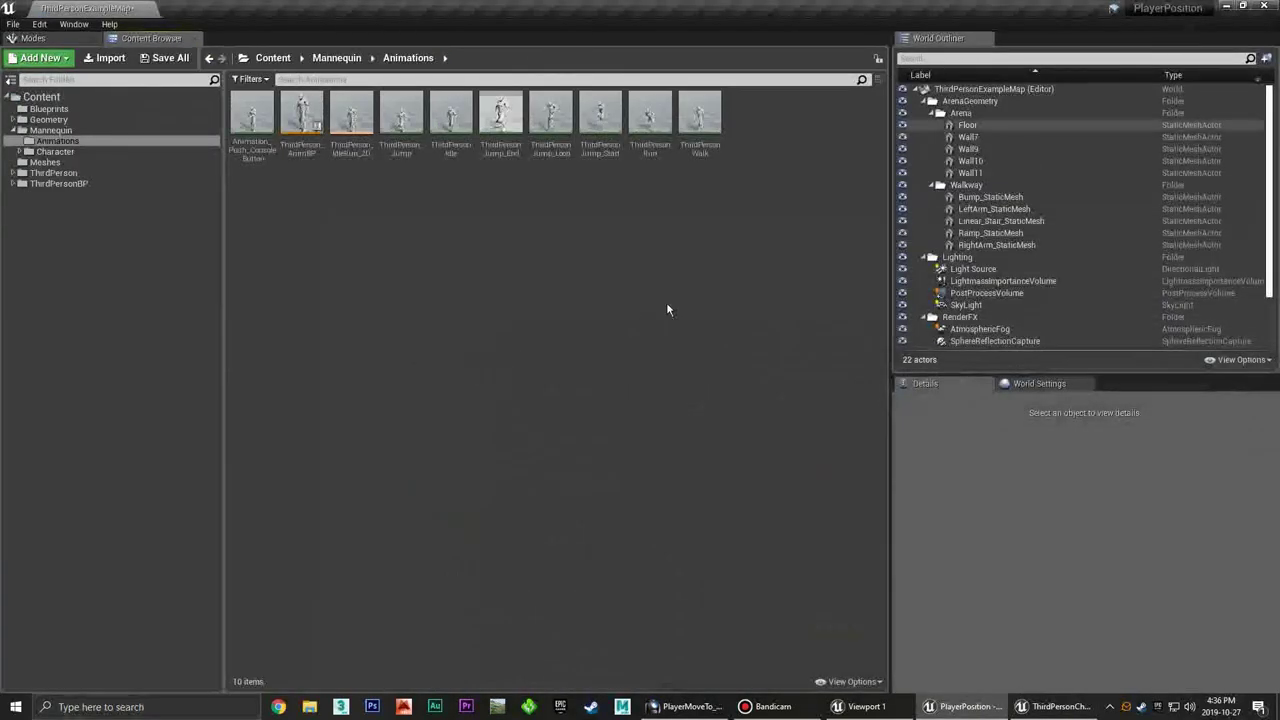
# Create an Actor blueprint named BP_Console_Button in Content > Blueprints and open it
pyautogui.click(50, 108)
pyautogui.rightClick(278, 126)
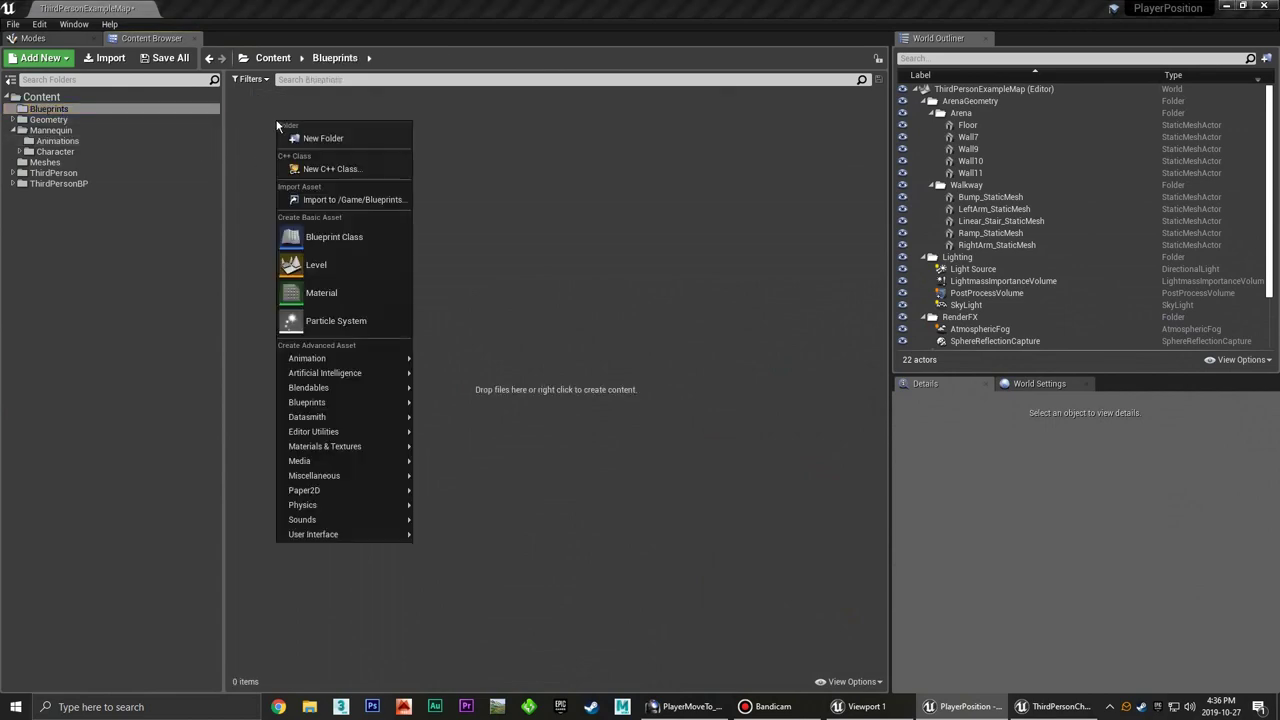
pyautogui.click(344, 237)
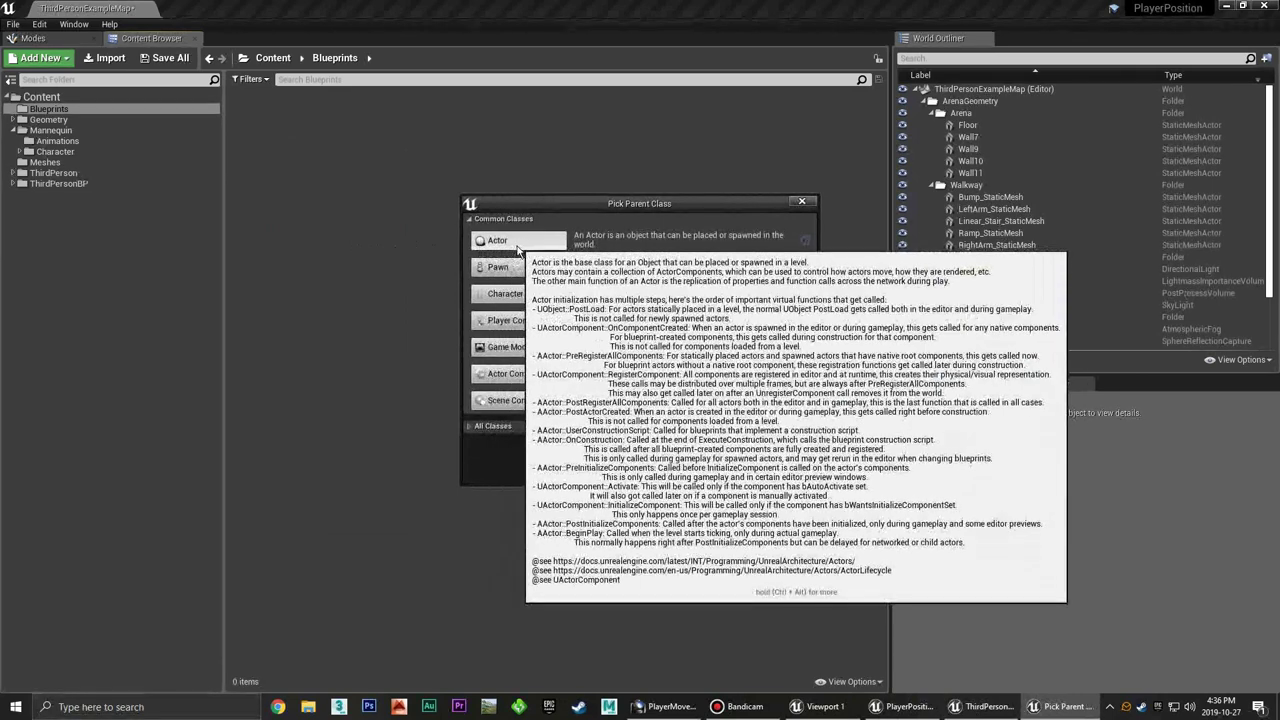
pyautogui.click(478, 244)
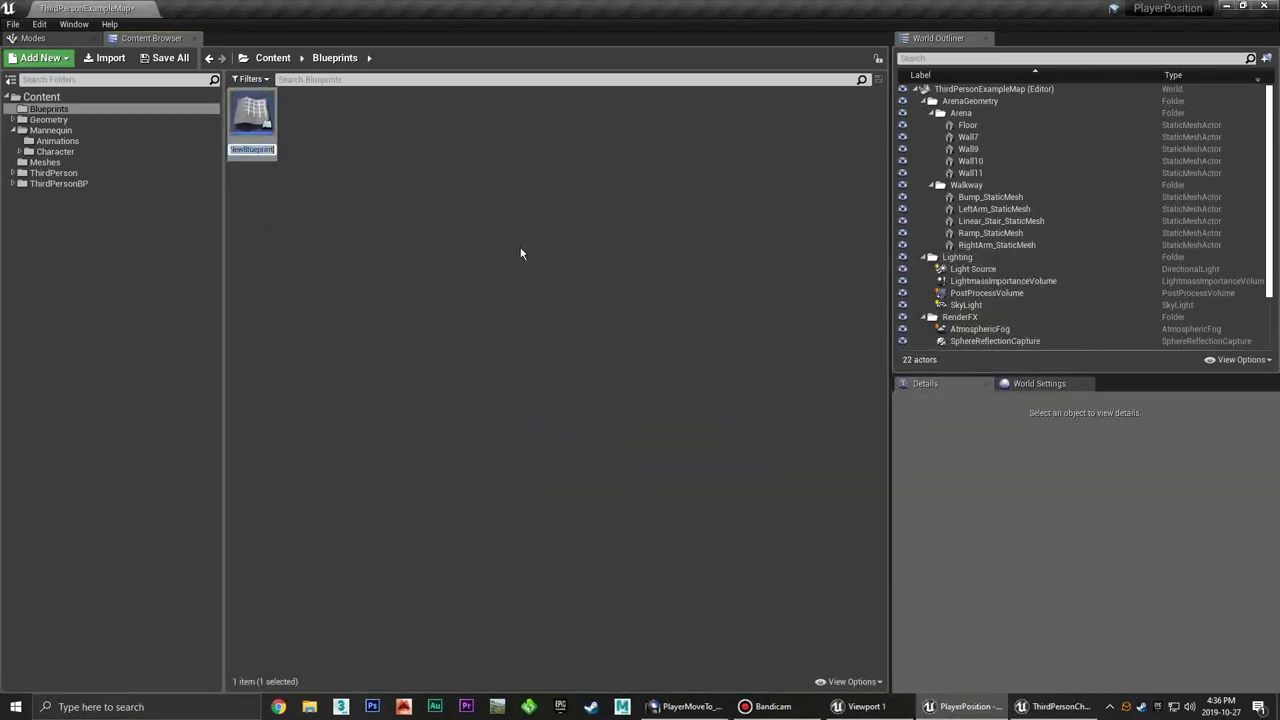
pyautogui.write('BP_C')
pyautogui.write('onsole')
pyautogui.press('Return')
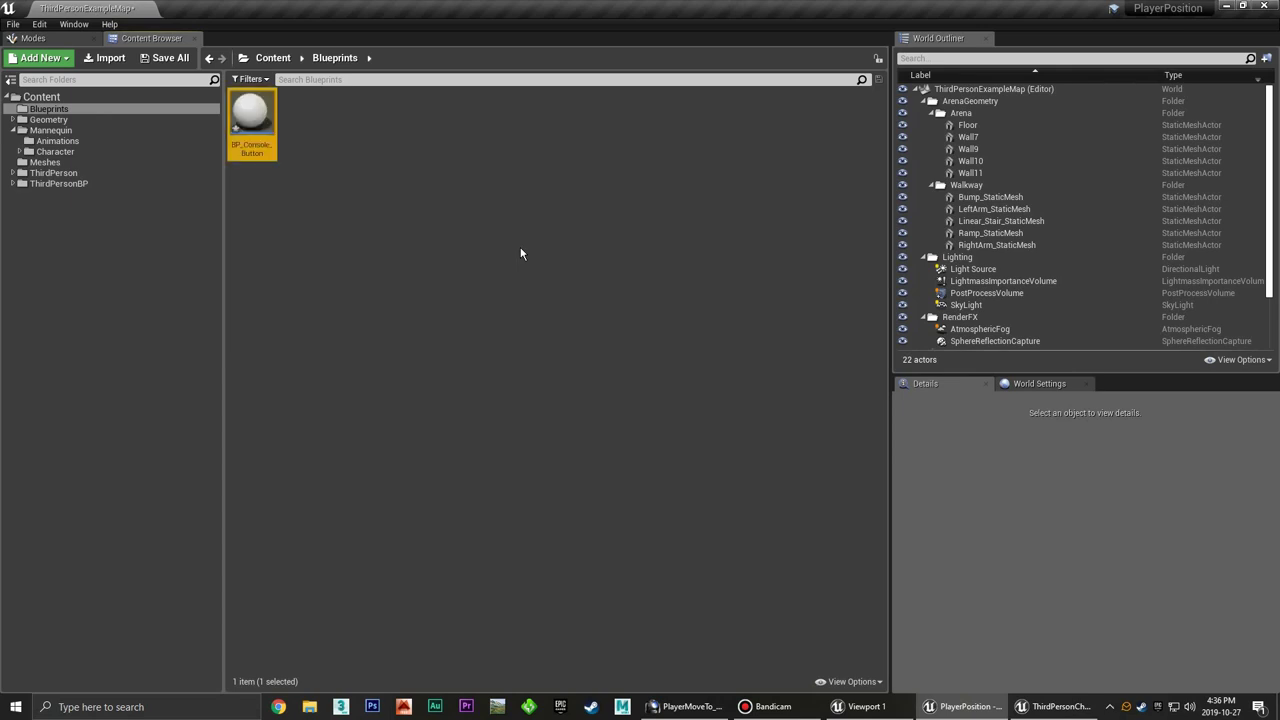
pyautogui.doubleClick(250, 118)
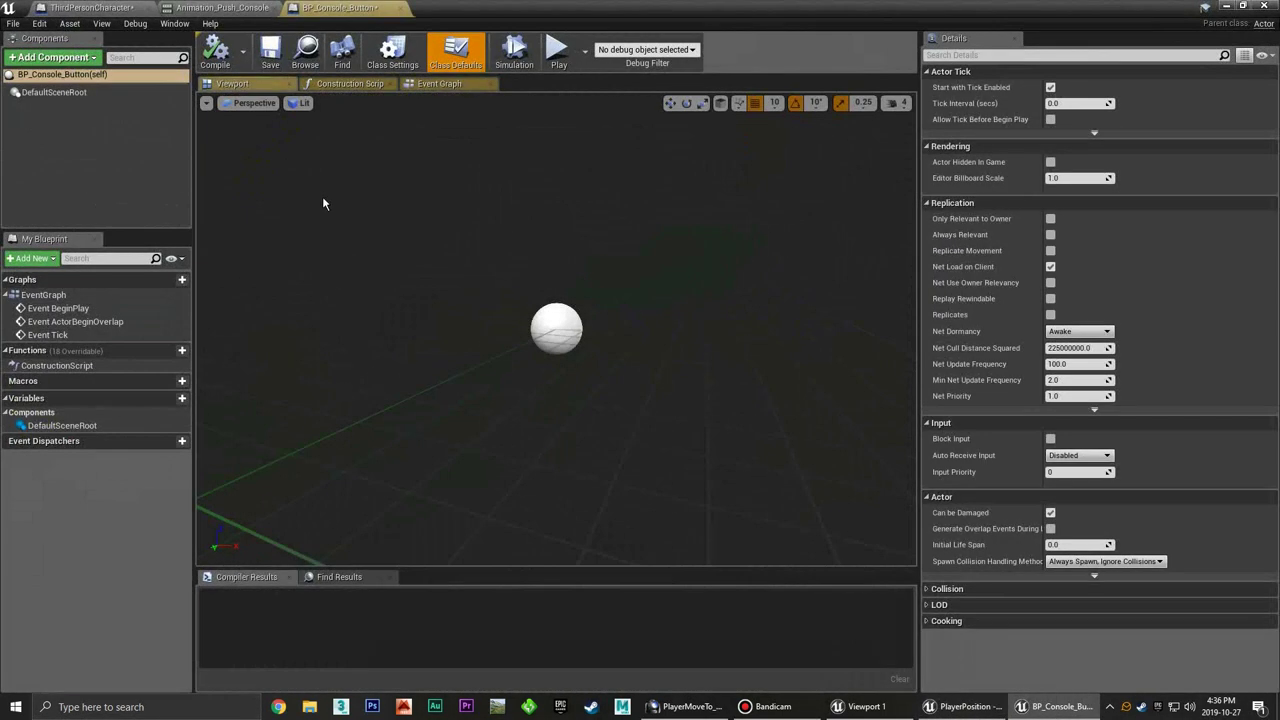
# Add a Scene component named Root and make it the blueprint's root
pyautogui.click(60, 57)
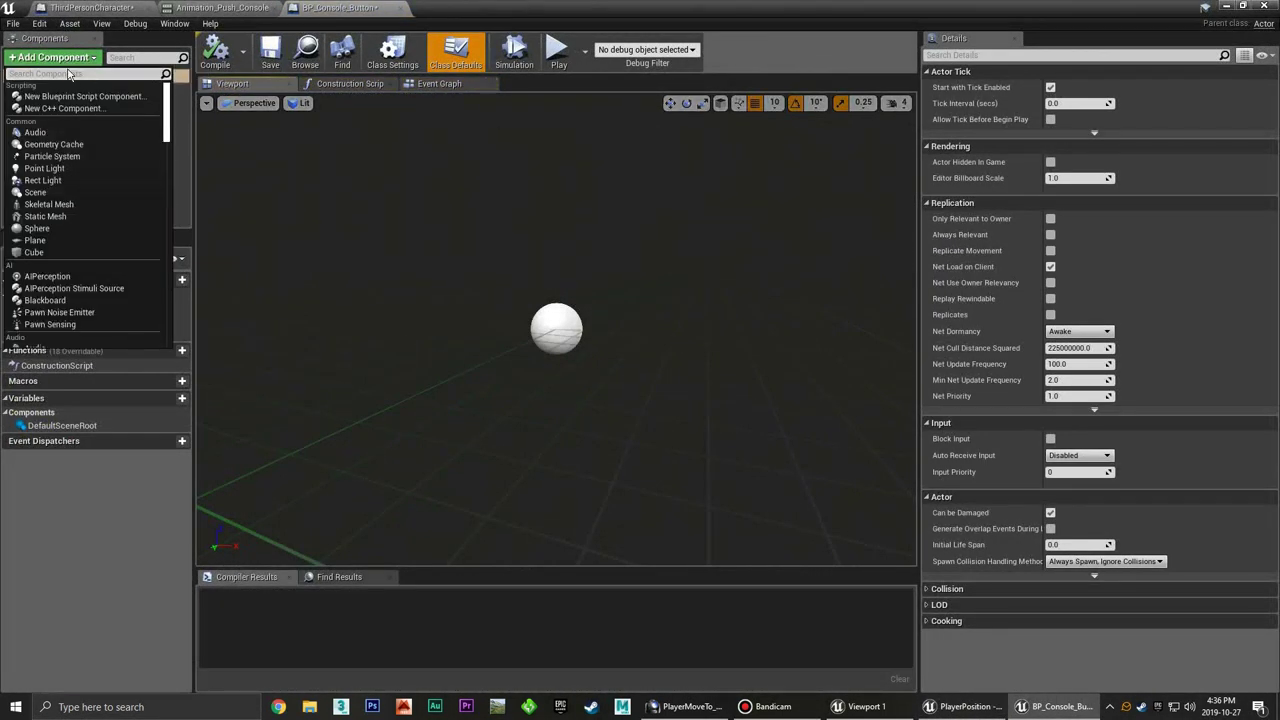
pyautogui.write('scene')
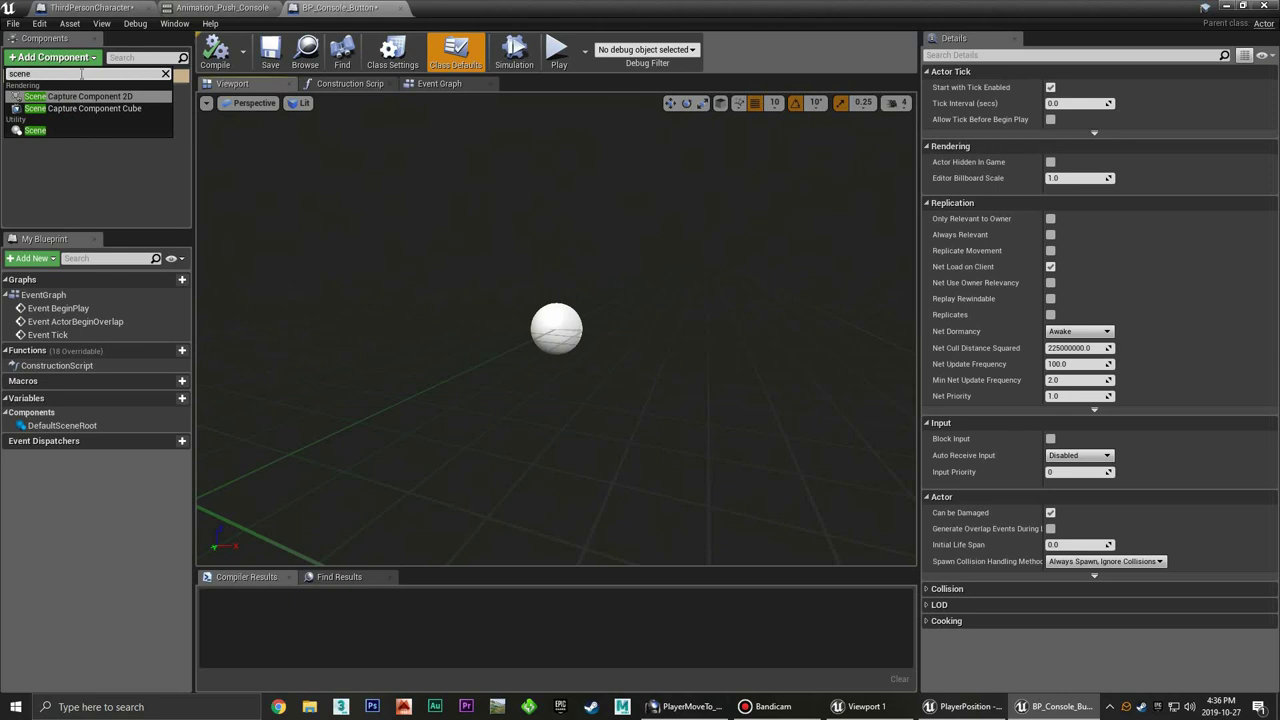
pyautogui.click(55, 131)
pyautogui.write('R')
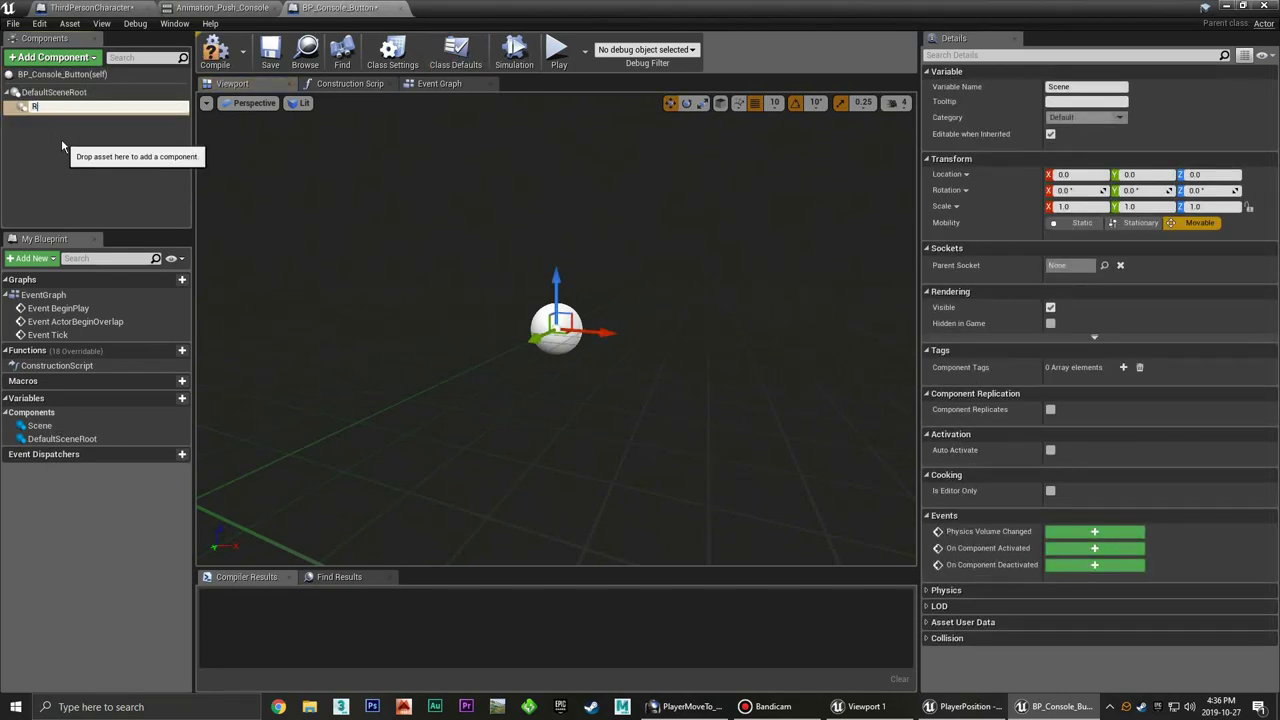
pyautogui.write('oot')
pyautogui.press('Return')
pyautogui.moveTo(38, 106); pyautogui.dragTo(37, 101)
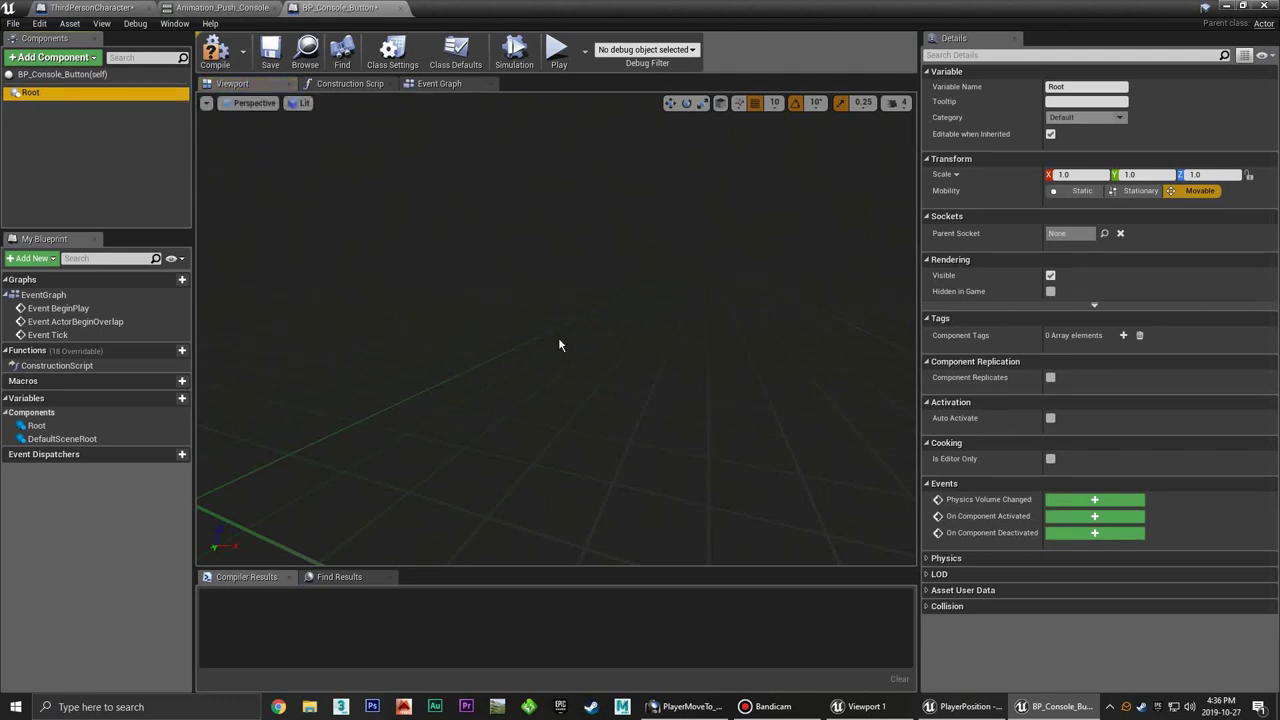
# Delete the three default event nodes from the Event Graph
pyautogui.click(439, 83)
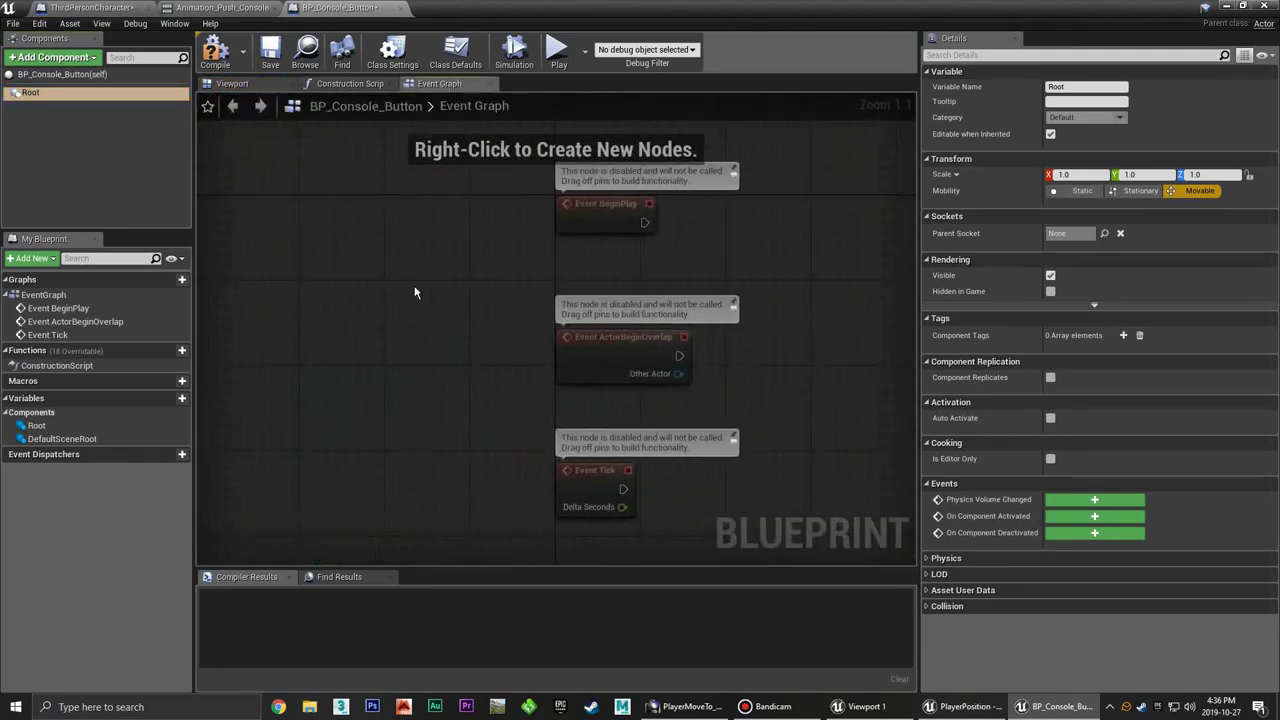
pyautogui.moveTo(372, 190); pyautogui.dragTo(632, 531)
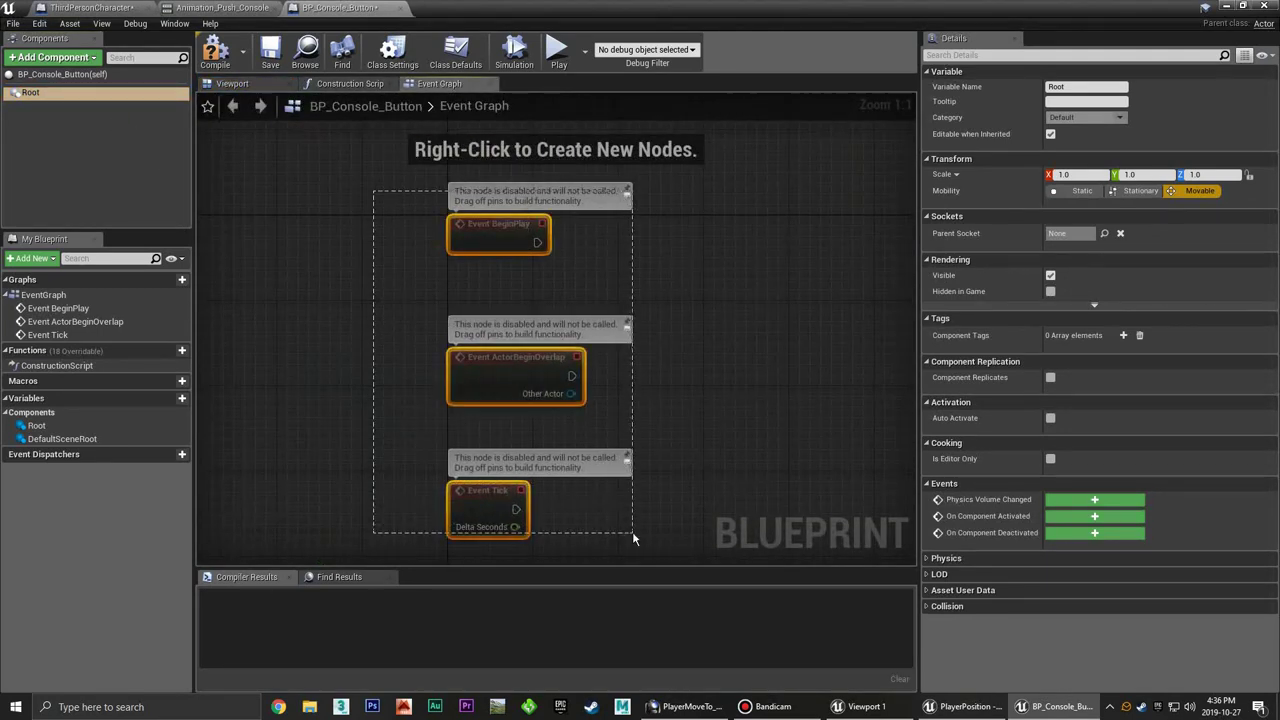
pyautogui.press('Delete')
pyautogui.moveTo(478, 258); pyautogui.dragTo(439, 290, button='right')
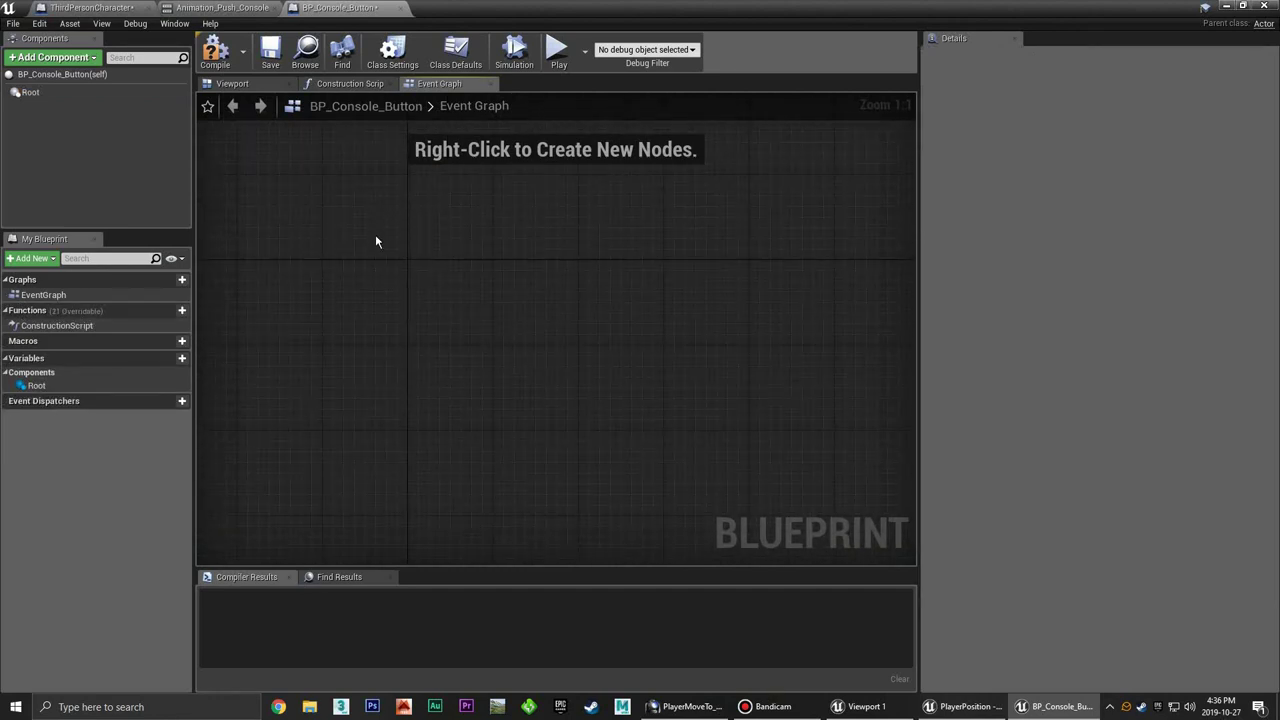
# Add a Static Mesh component under Root named ConsoleMesh
pyautogui.click(58, 60)
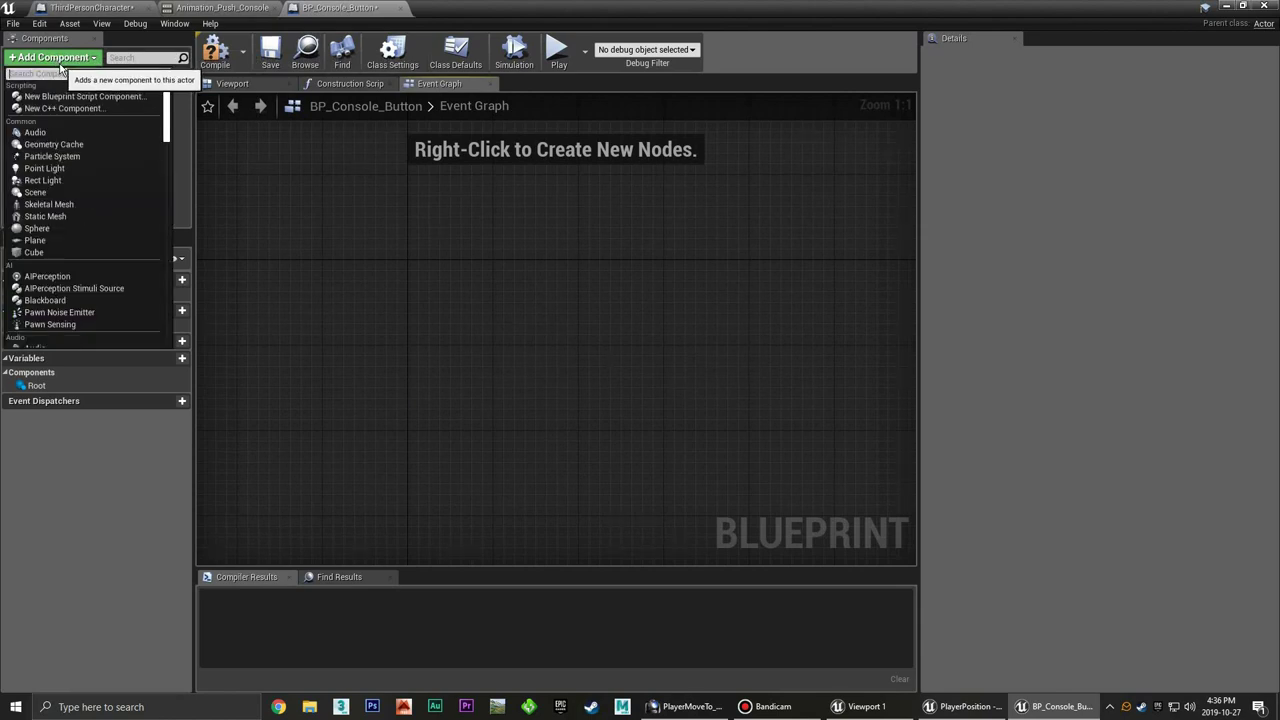
pyautogui.write('static')
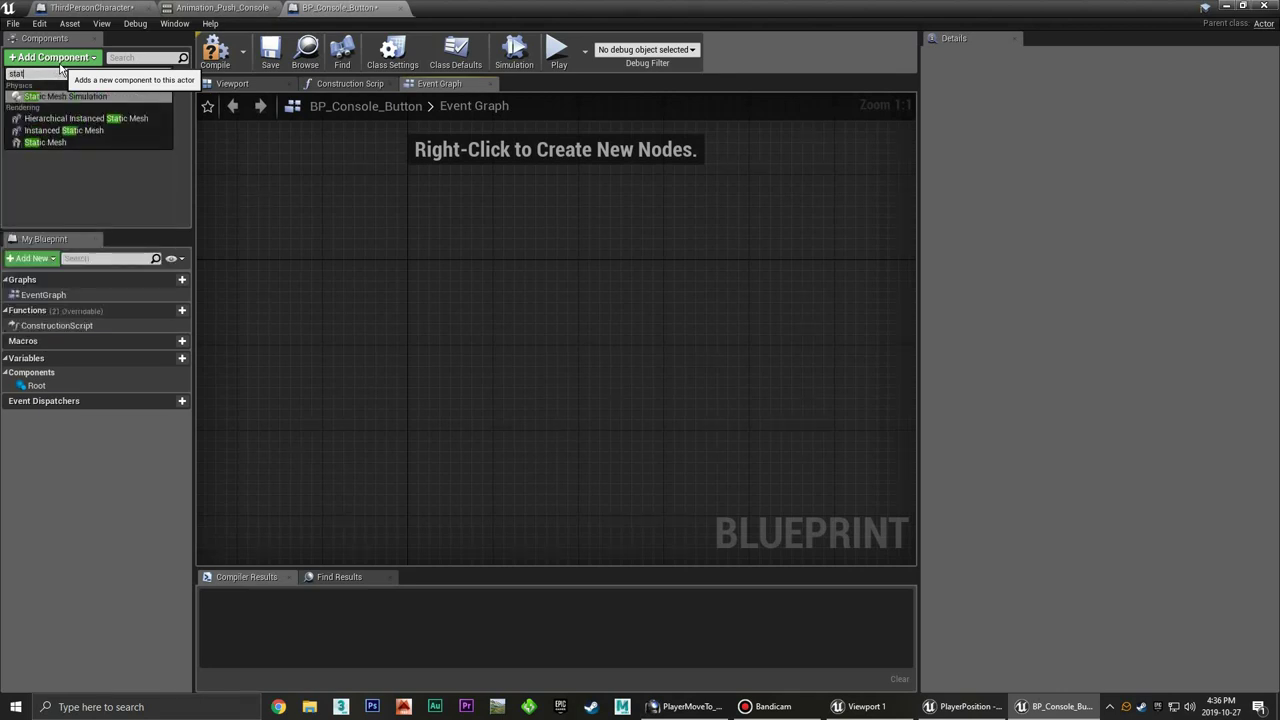
pyautogui.click(60, 142)
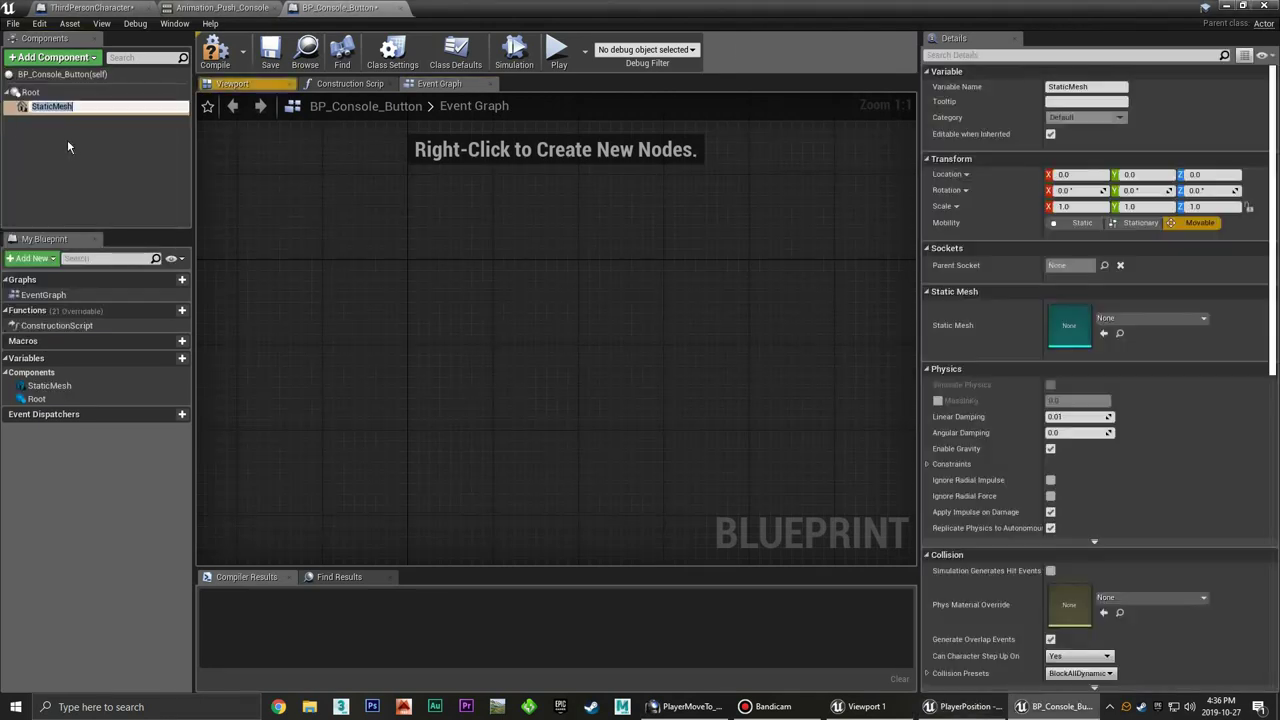
pyautogui.write('Conso')
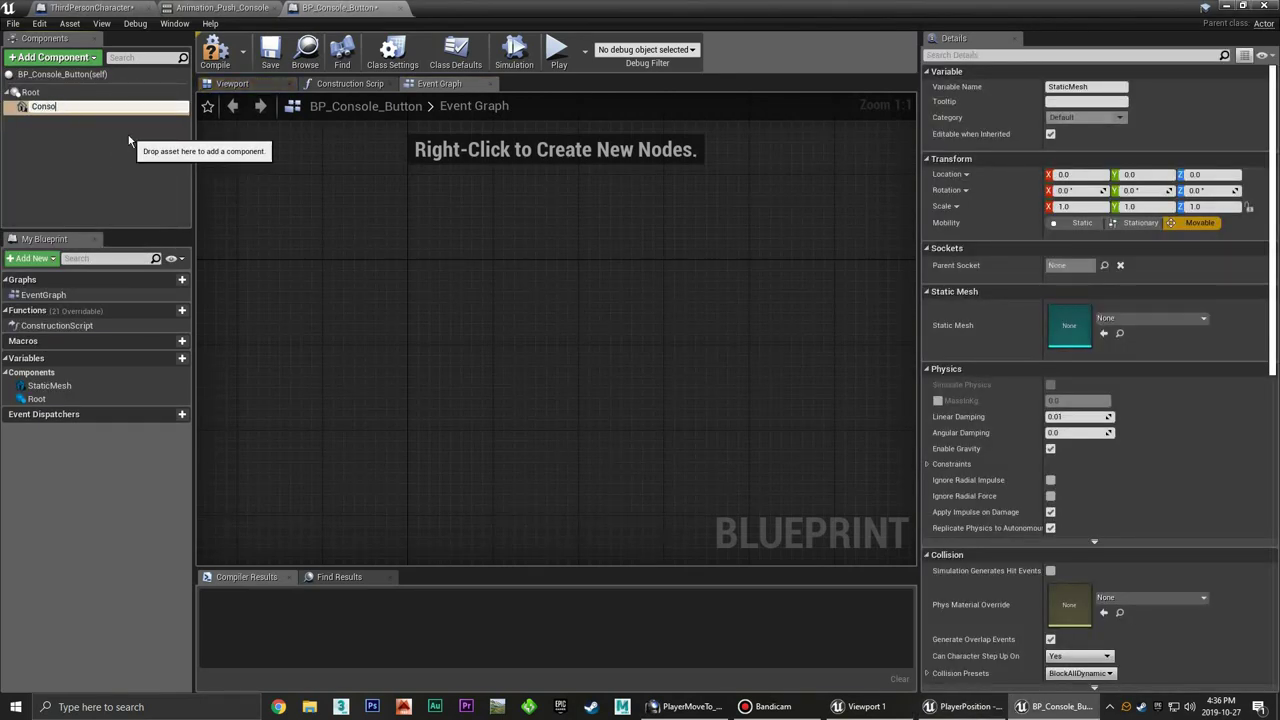
pyautogui.write('leMesh')
pyautogui.press('Return')
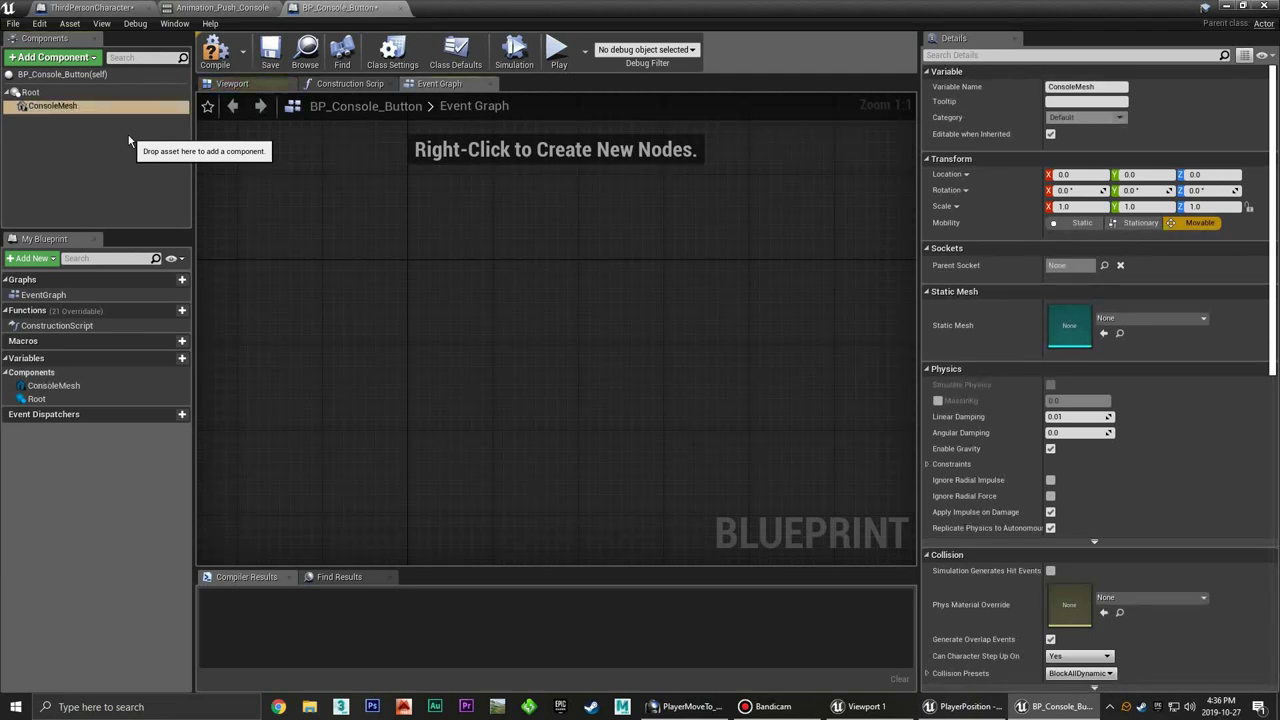
# Assign the Console mesh to ConsoleMesh and view it in the Viewport
pyautogui.click(1130, 319)
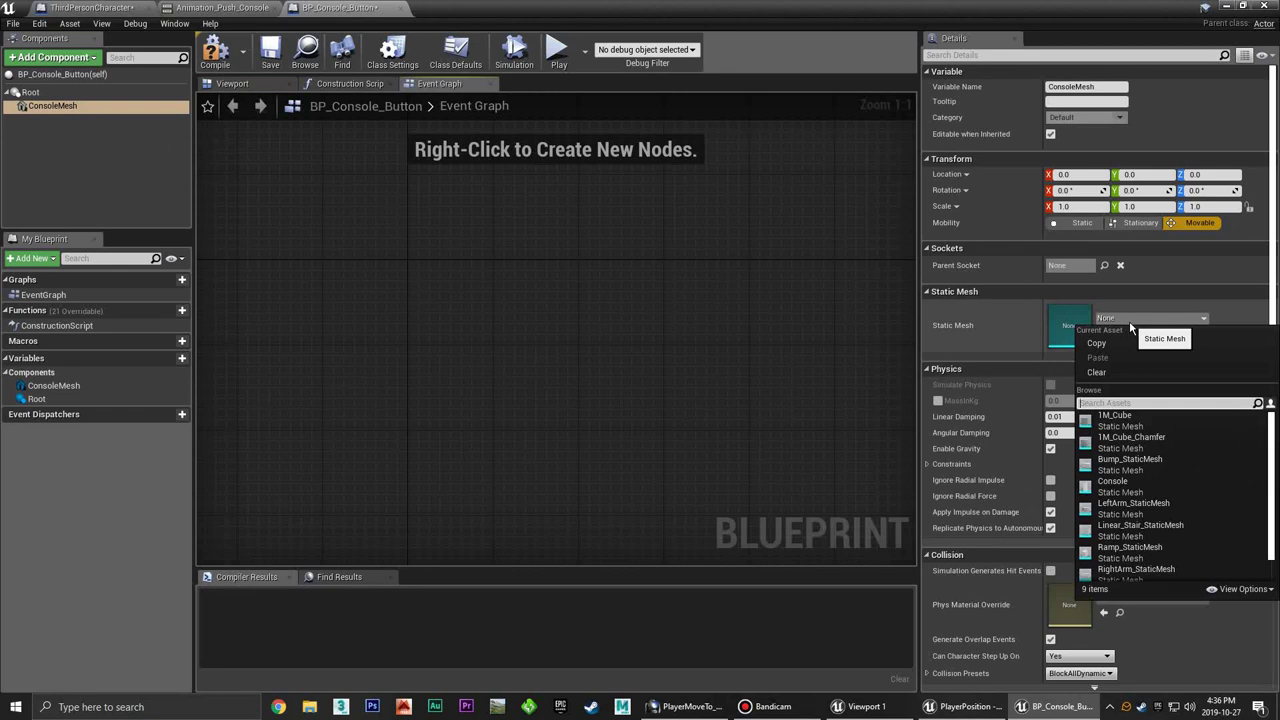
pyautogui.write('button')
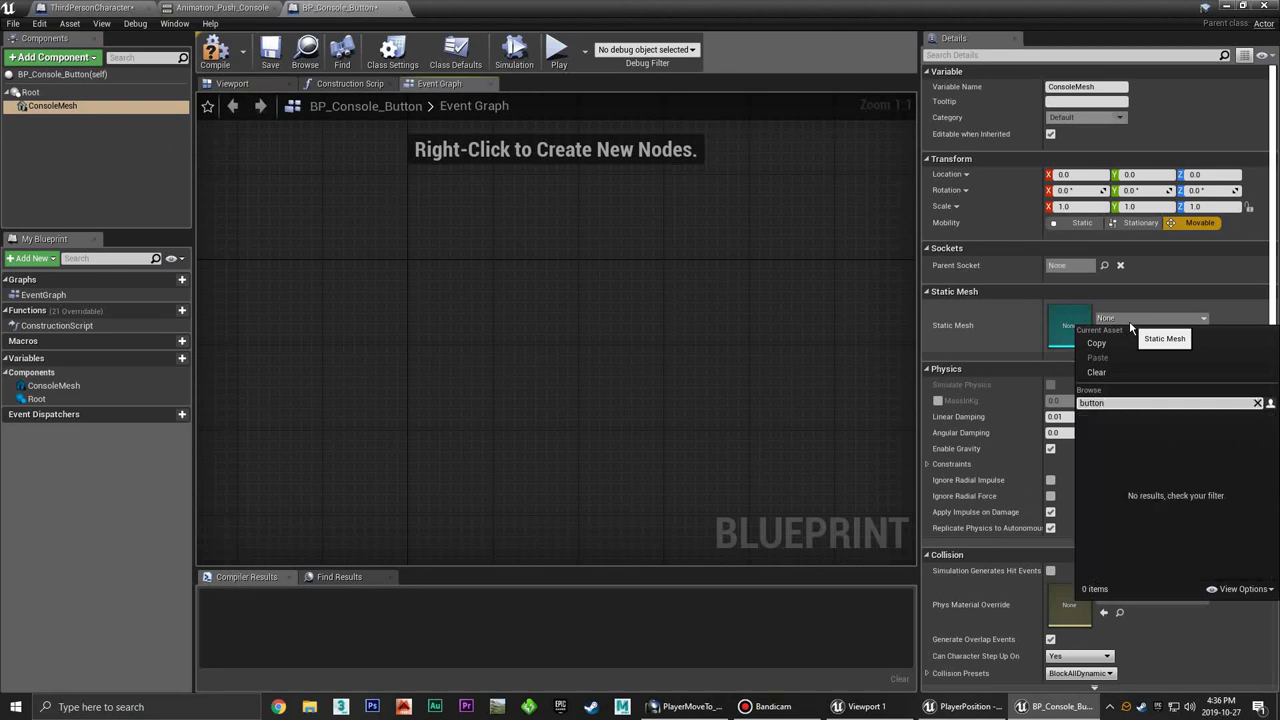
pyautogui.press('BackSpace')
pyautogui.press('BackSpace')
pyautogui.press('BackSpace')
pyautogui.write('console')
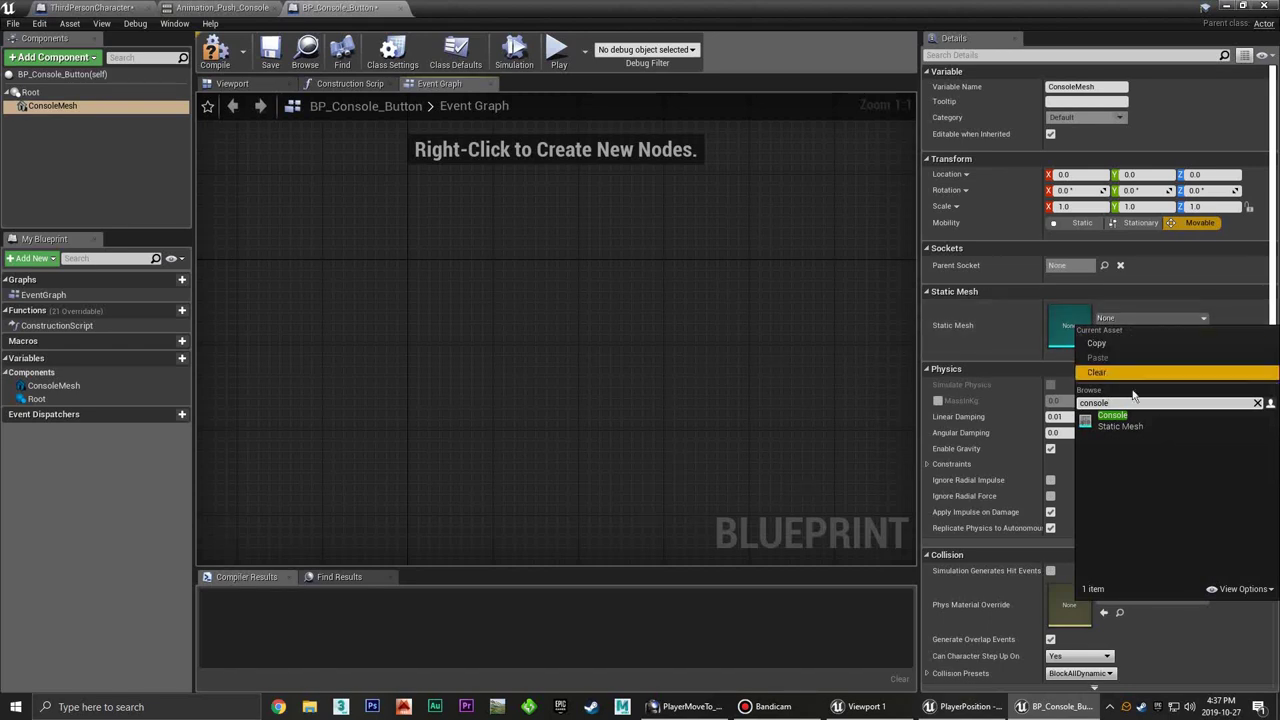
pyautogui.click(1112, 416)
pyautogui.click(235, 84)
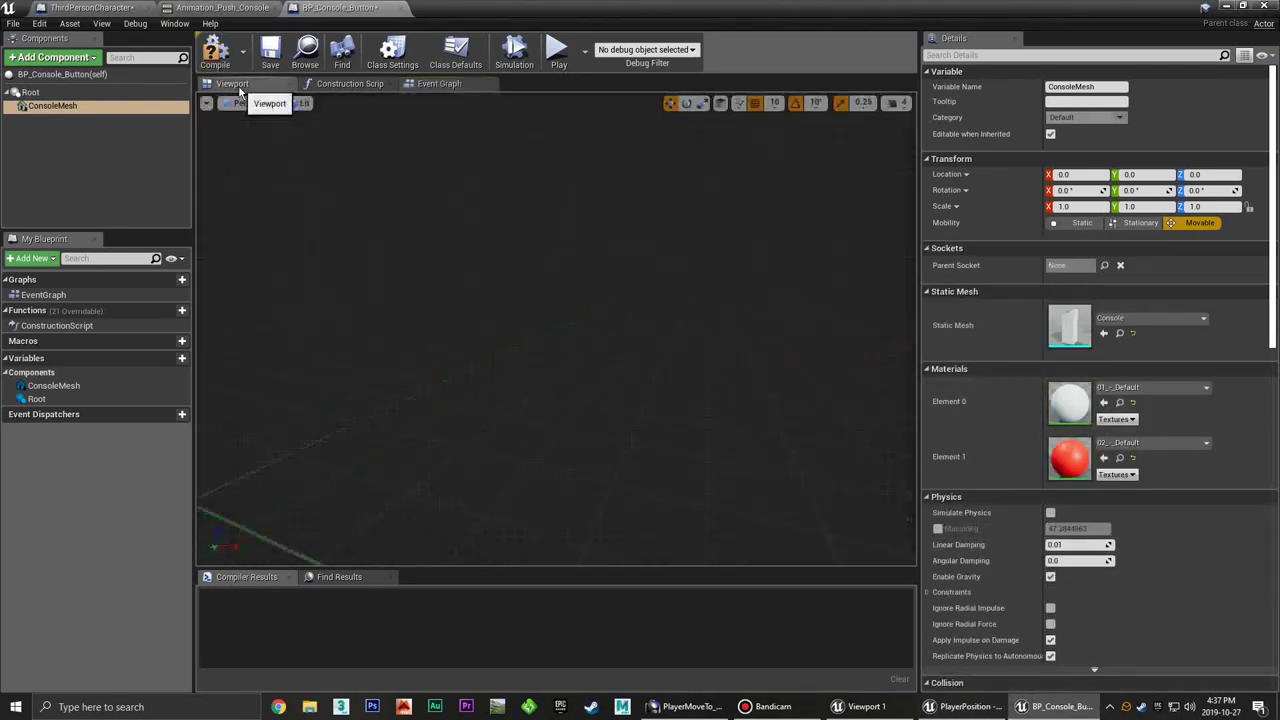
pyautogui.moveTo(369, 197)
pyautogui.mouseDown()
pyautogui.moveTo(500, 260)
pyautogui.moveTo(481, 270)
pyautogui.mouseUp()
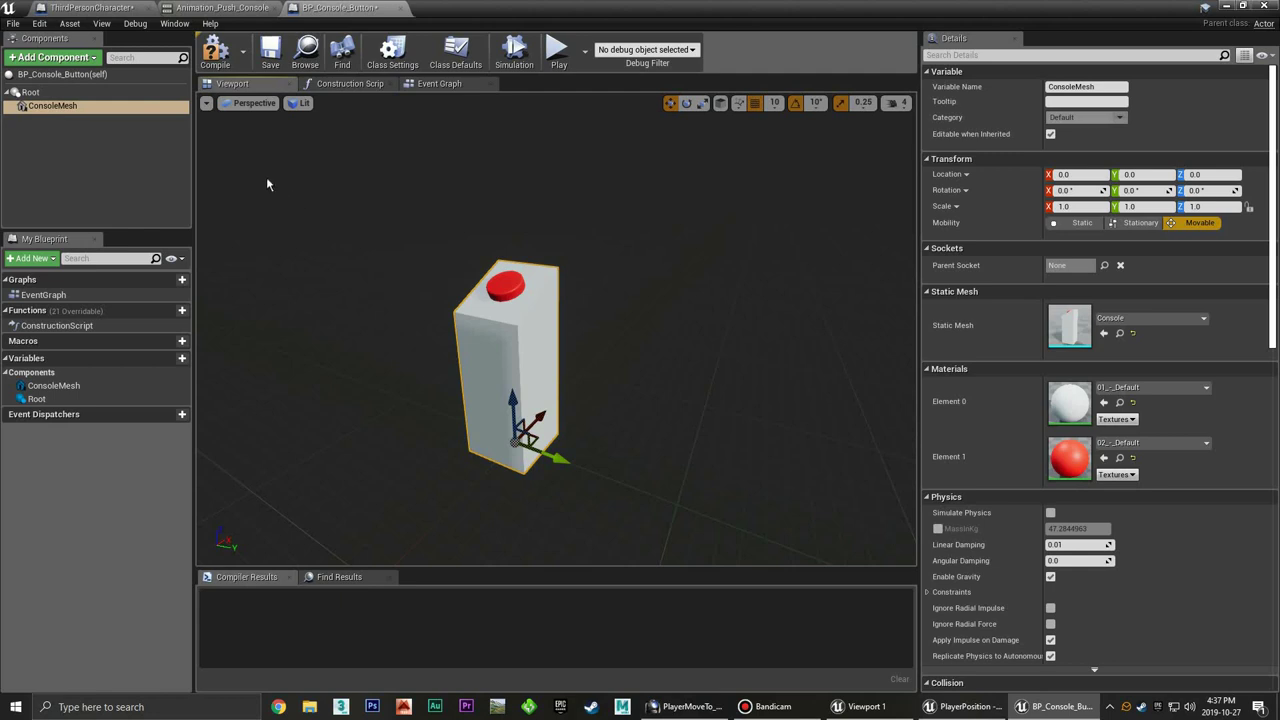
# Add a Box Collision component under ConsoleMesh and name it ConsoleTrigger
pyautogui.click(79, 60)
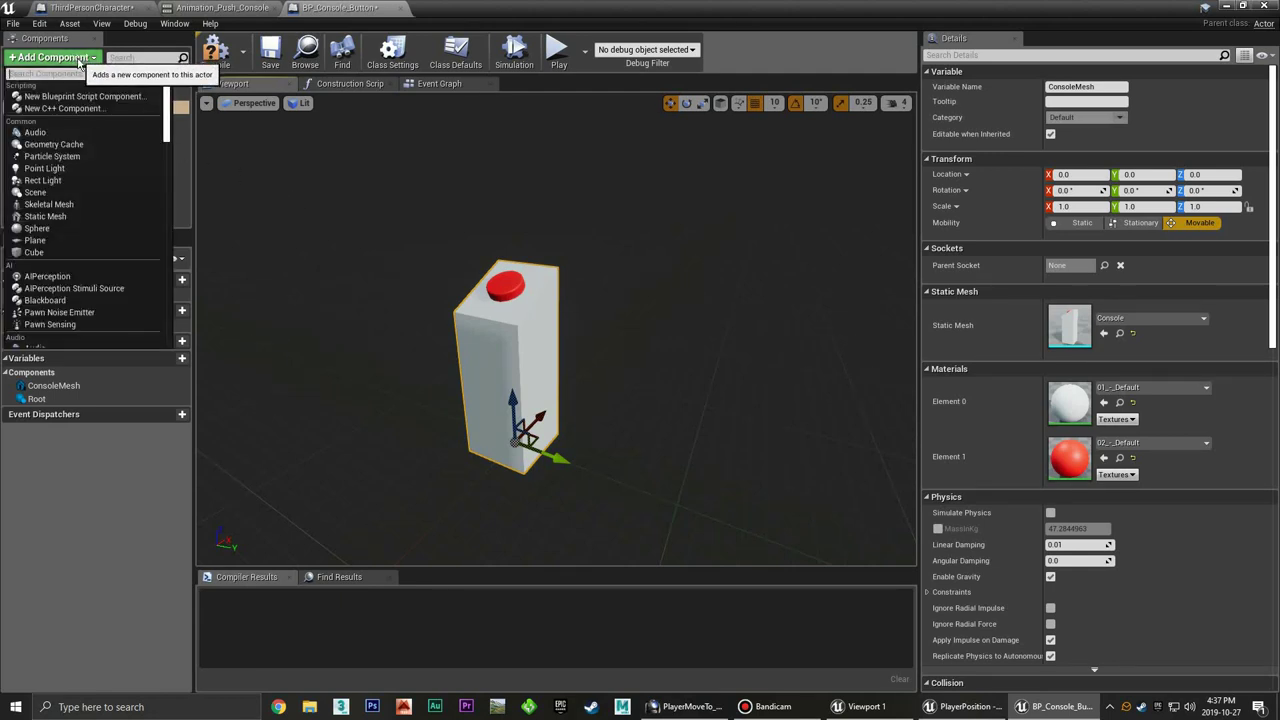
pyautogui.moveTo(166, 115); pyautogui.dragTo(166, 162)
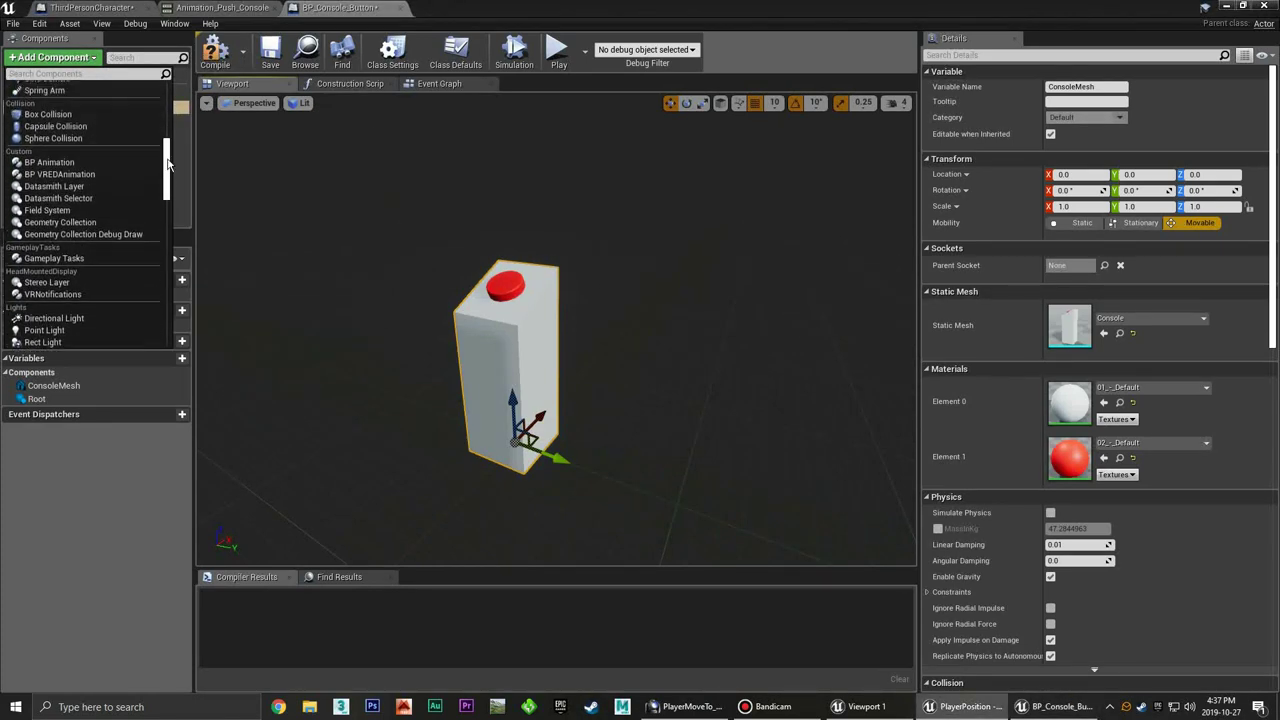
pyautogui.click(46, 147)
pyautogui.write('ConsoleTrigger')
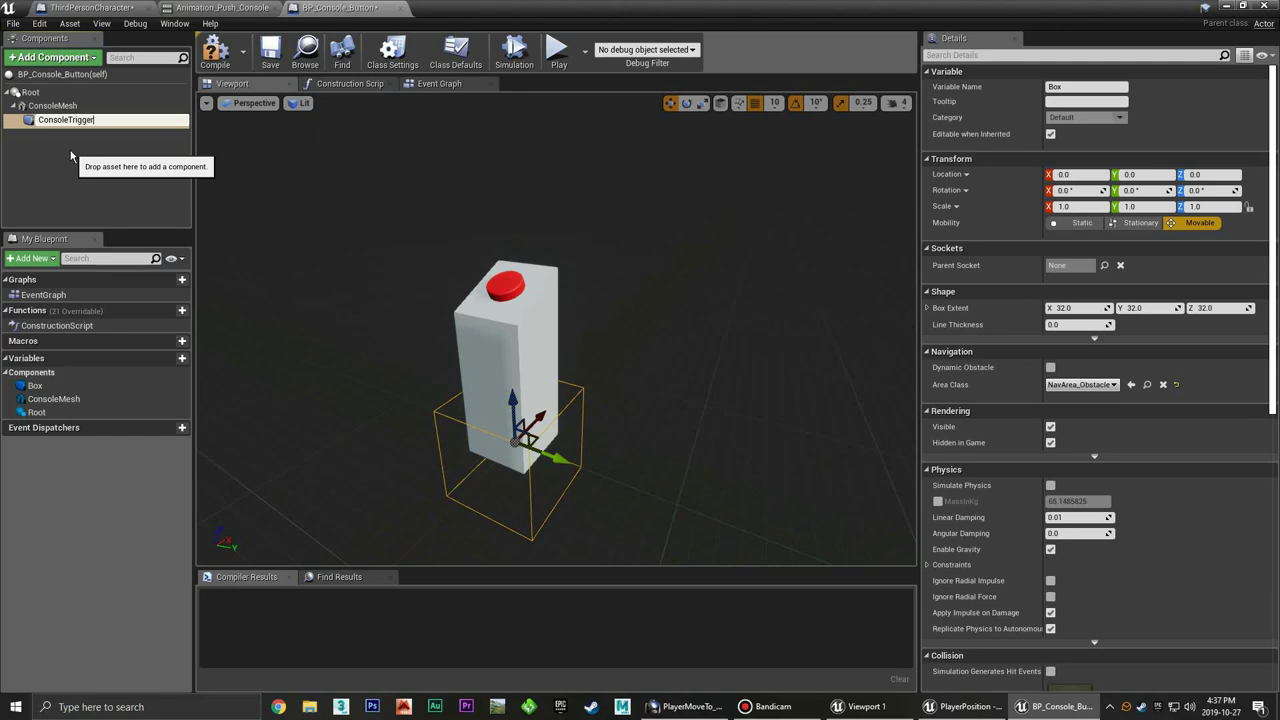
pyautogui.press('Return')
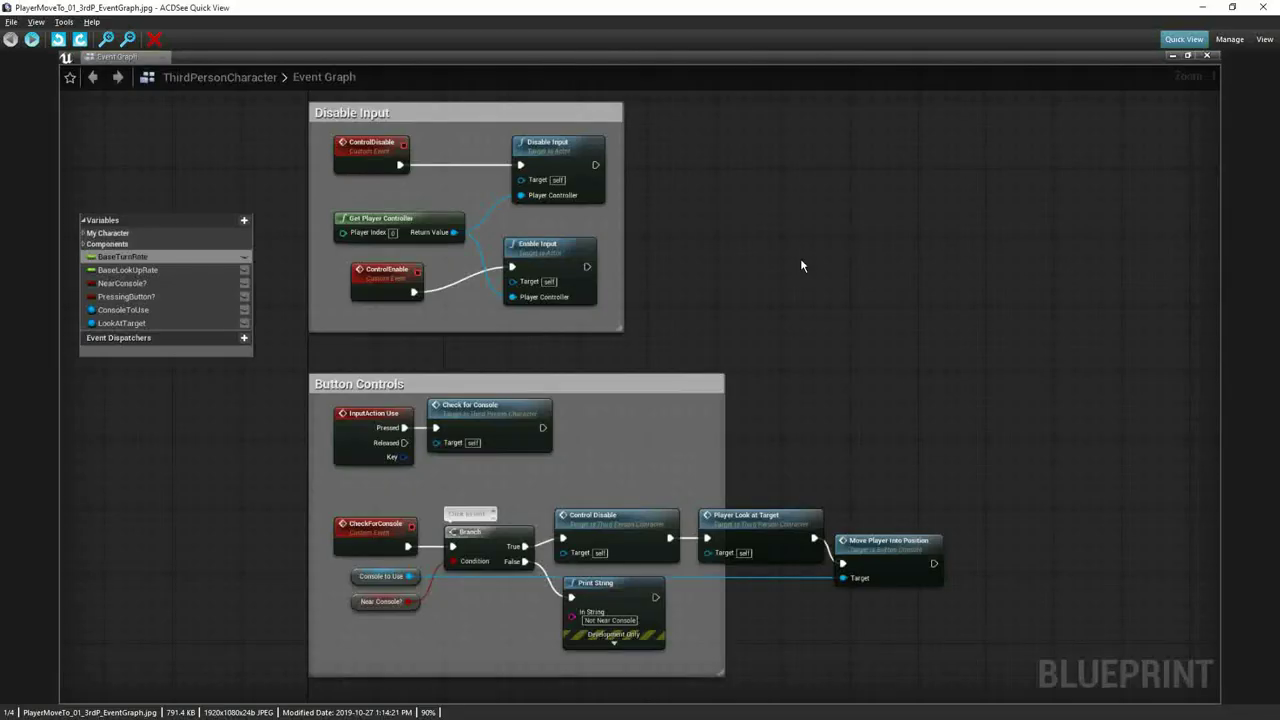
# Page through the reference screenshots back to the ButtonConsole Event Graph, then return to Unreal
pyautogui.press('Right')
pyautogui.press('Right')
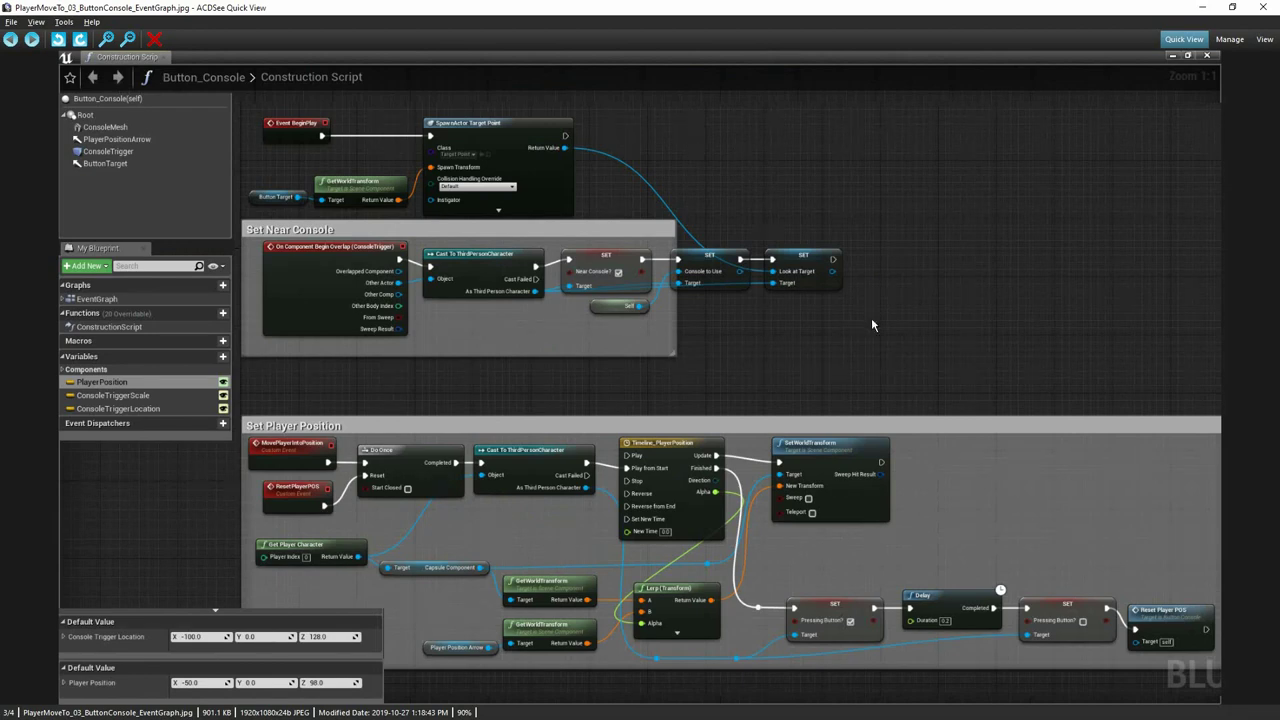
pyautogui.press('Right')
pyautogui.press('Left')
pyautogui.hotkey('alt', 'Tab')
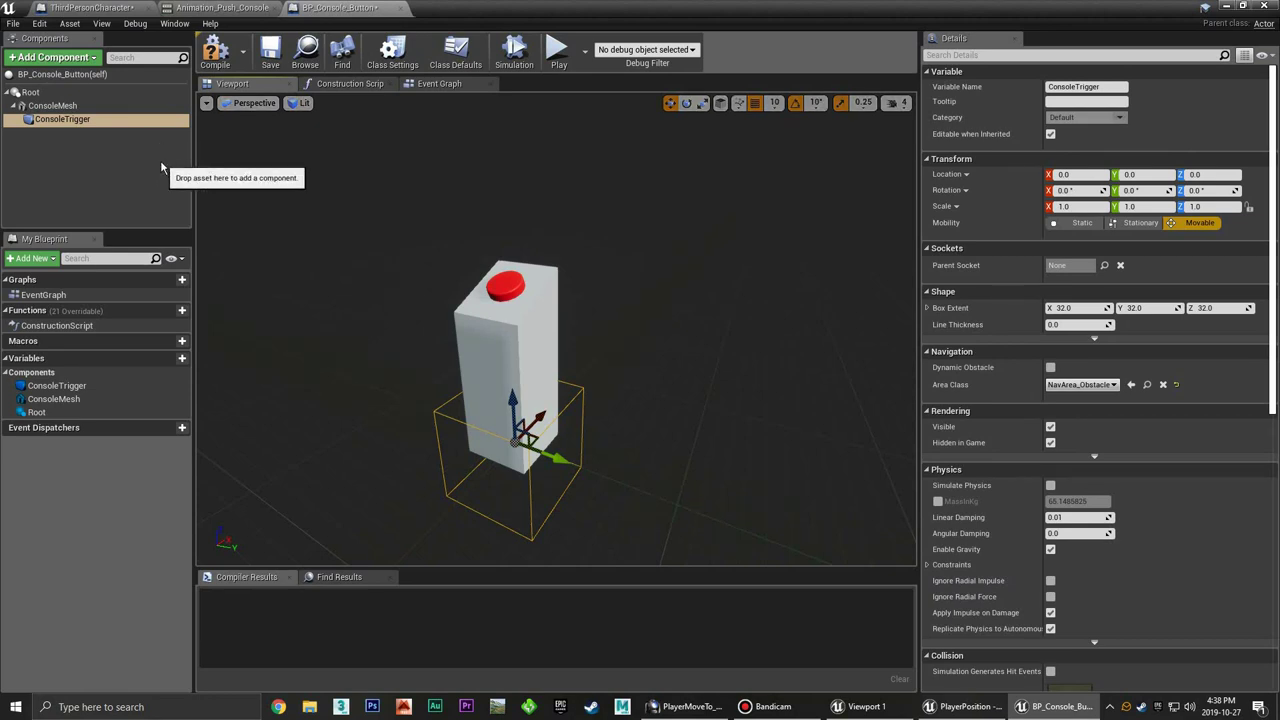
# Add a Billboard component and attach it under ConsoleMesh
pyautogui.click(89, 57)
pyautogui.write('billboa')
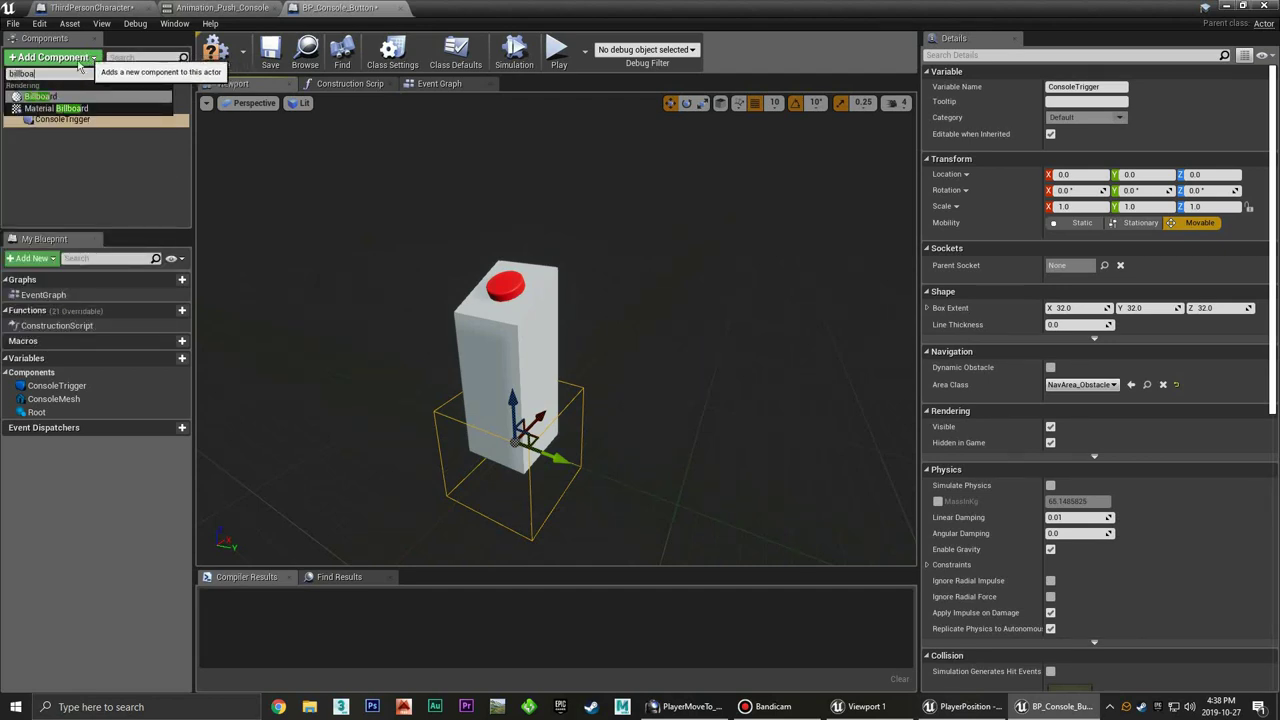
pyautogui.click(93, 96)
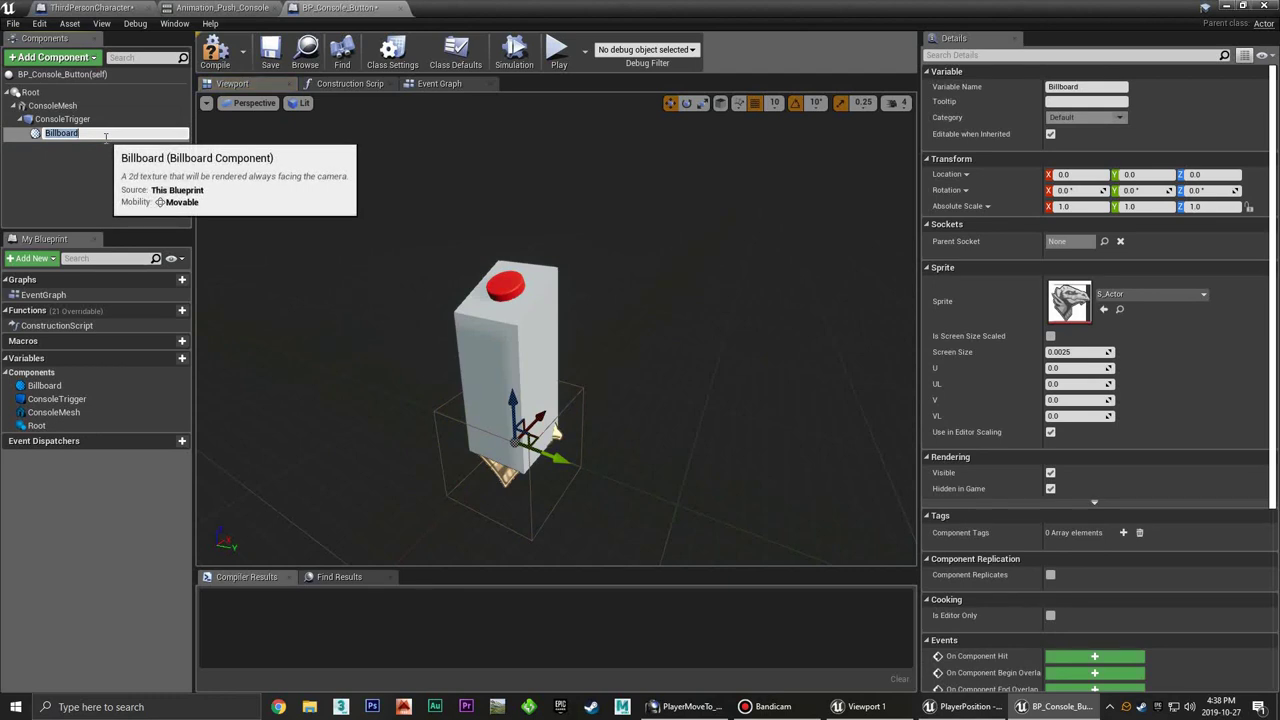
pyautogui.click(74, 132)
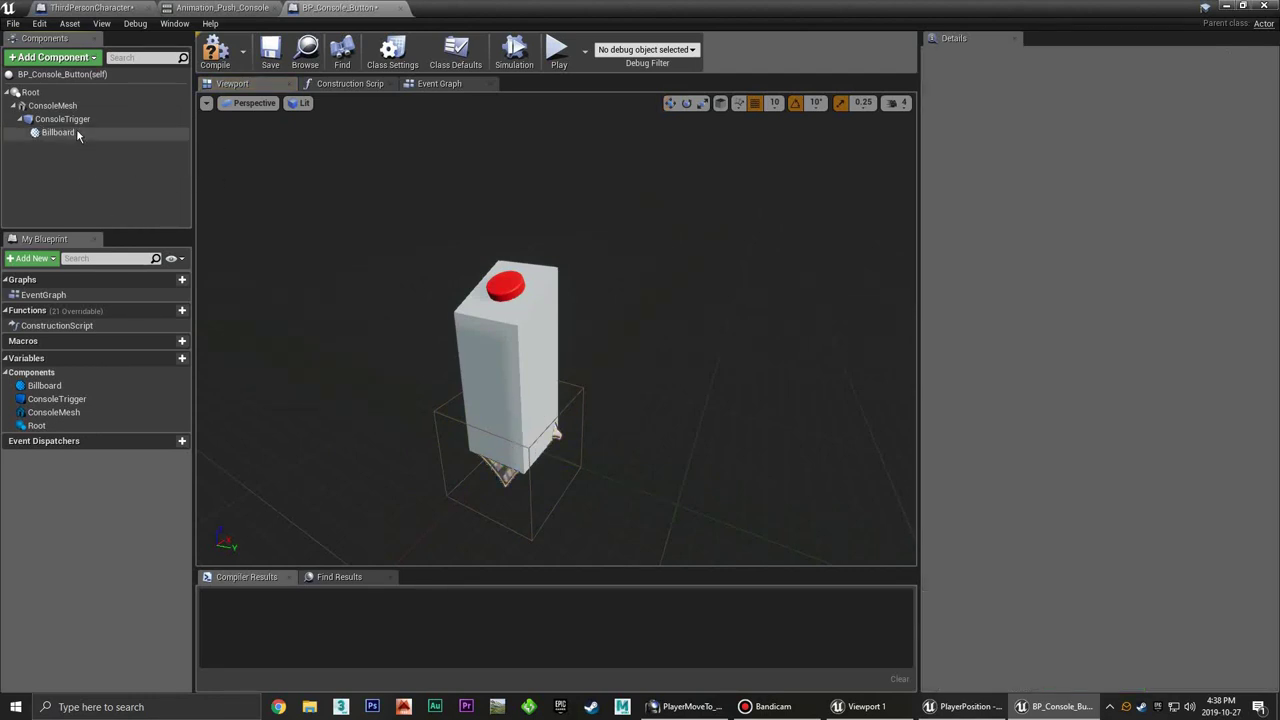
pyautogui.moveTo(72, 139); pyautogui.dragTo(62, 113)
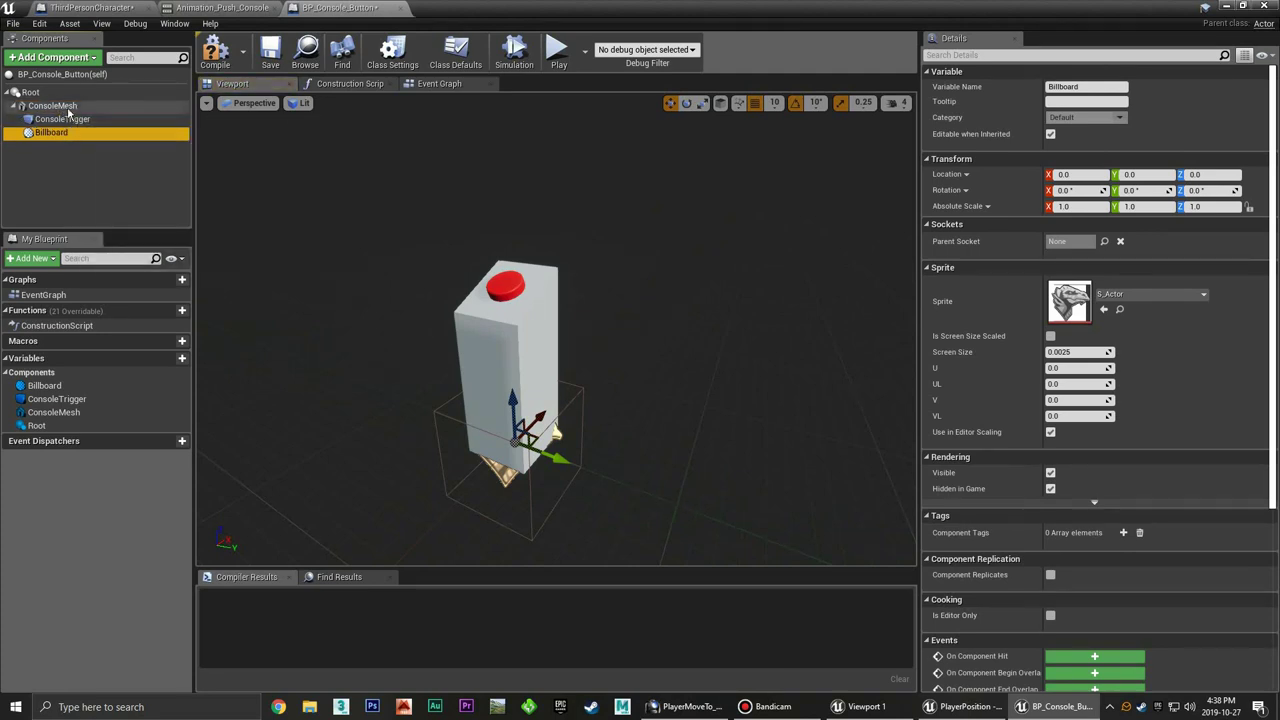
pyautogui.click(55, 106)
# Attach ConsoleTrigger directly under Root and reselect the Billboard
pyautogui.click(70, 134)
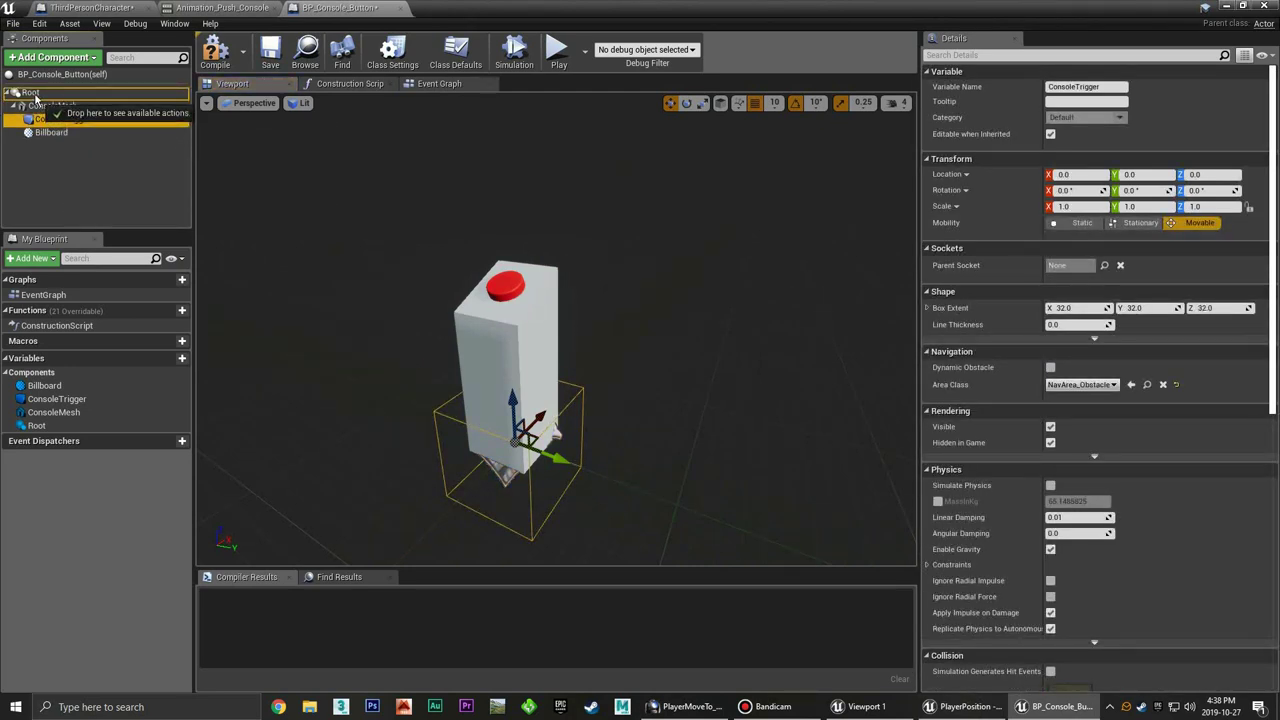
pyautogui.moveTo(60, 121); pyautogui.dragTo(34, 93)
pyautogui.click(58, 113)
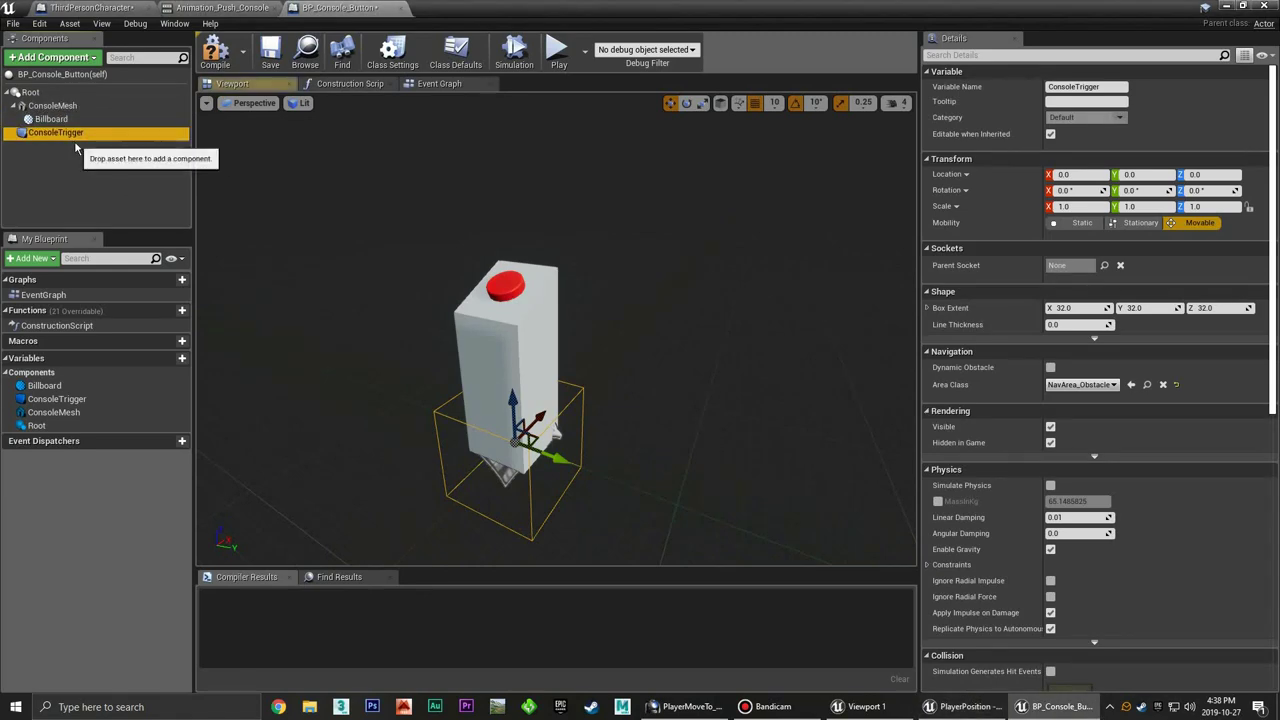
pyautogui.click(12, 106)
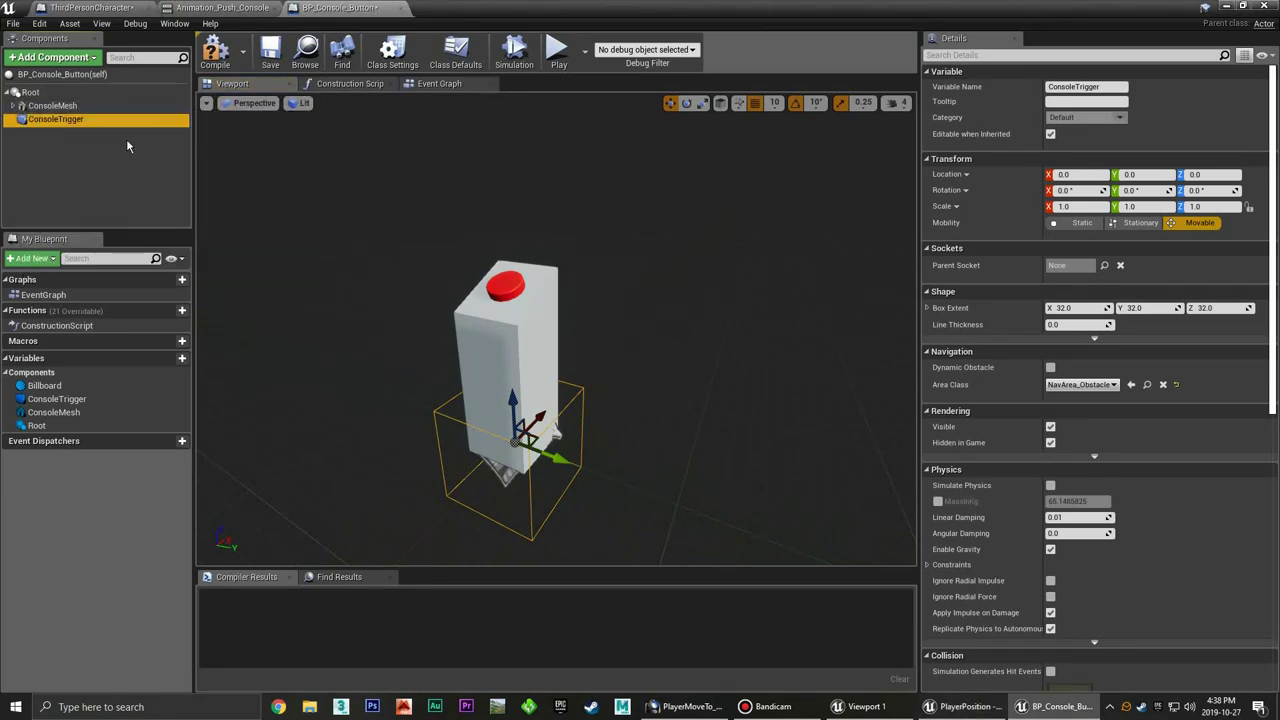
pyautogui.click(18, 106)
pyautogui.click(18, 117)
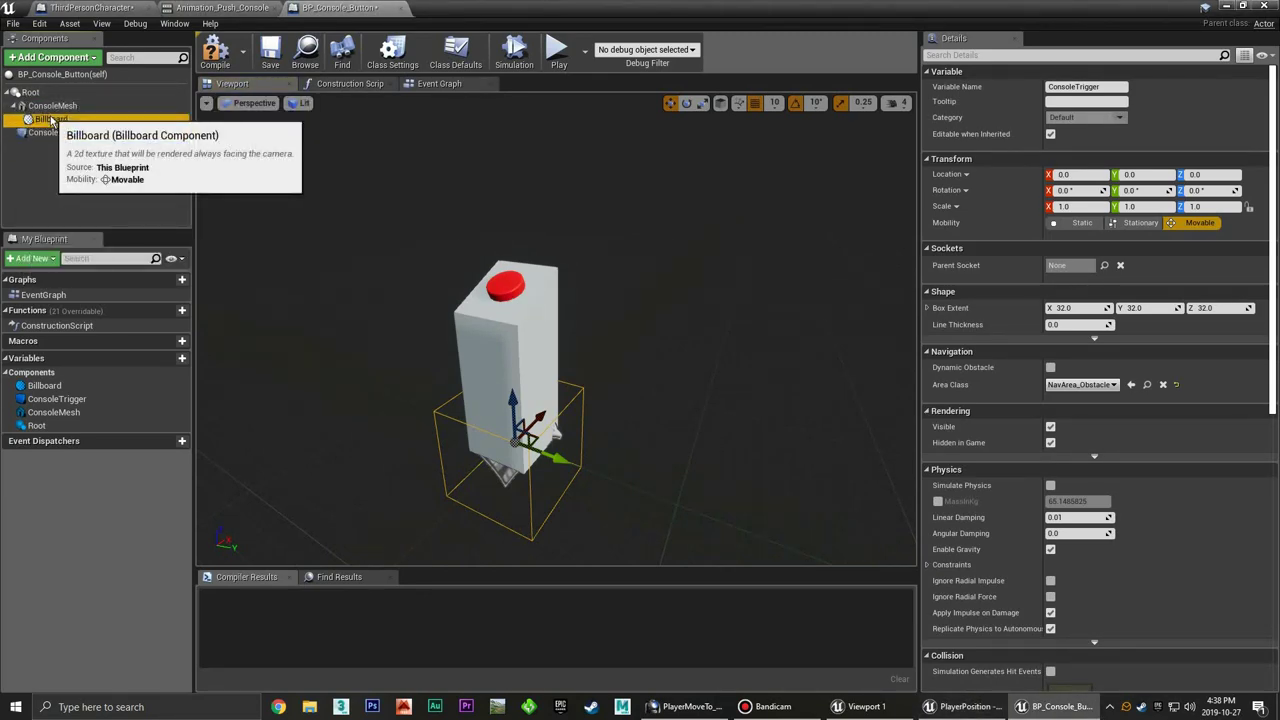
pyautogui.click(55, 132)
pyautogui.click(52, 106)
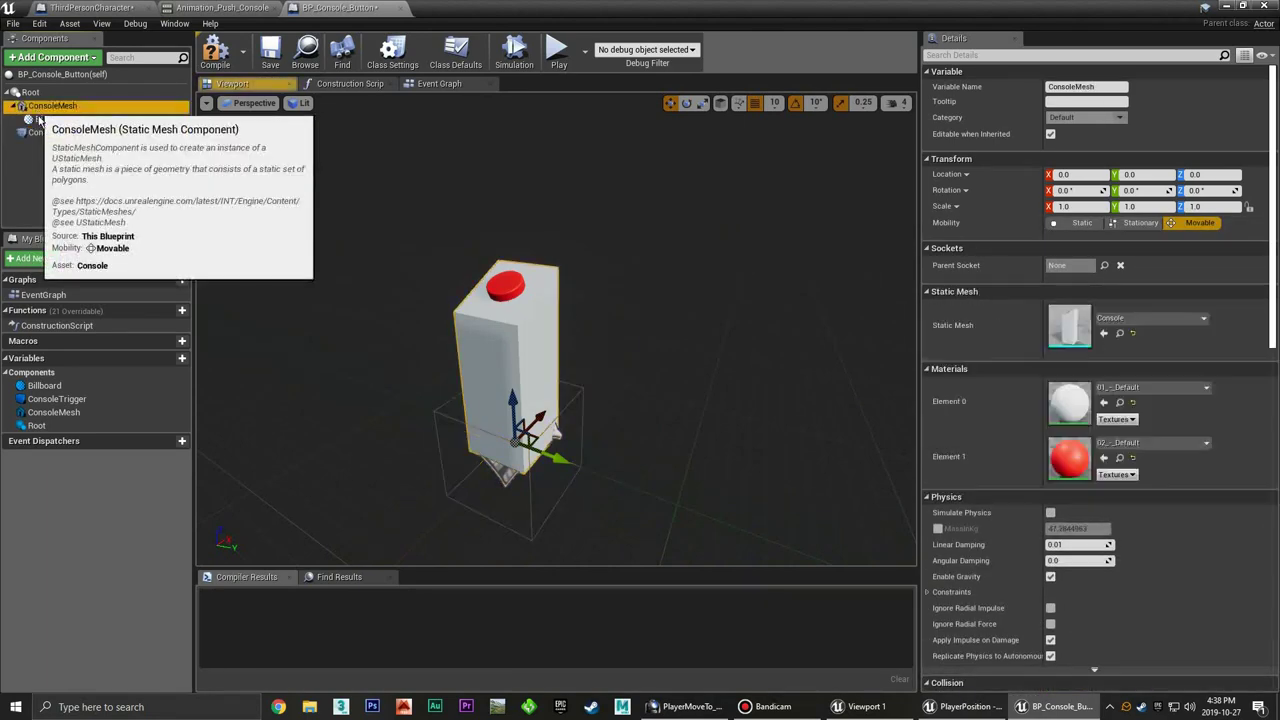
pyautogui.click(48, 119)
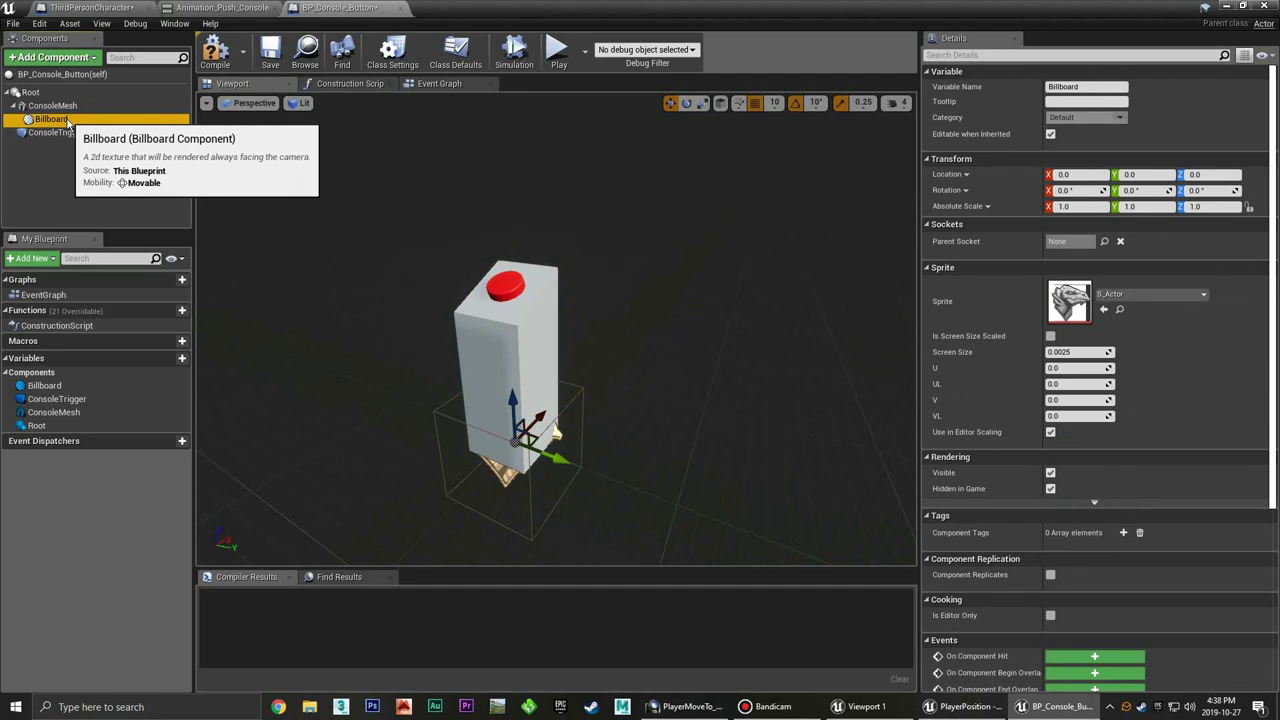
# Browse sprite textures for the Billboard, then return to the main level editor
pyautogui.click(1126, 296)
pyautogui.write('s')
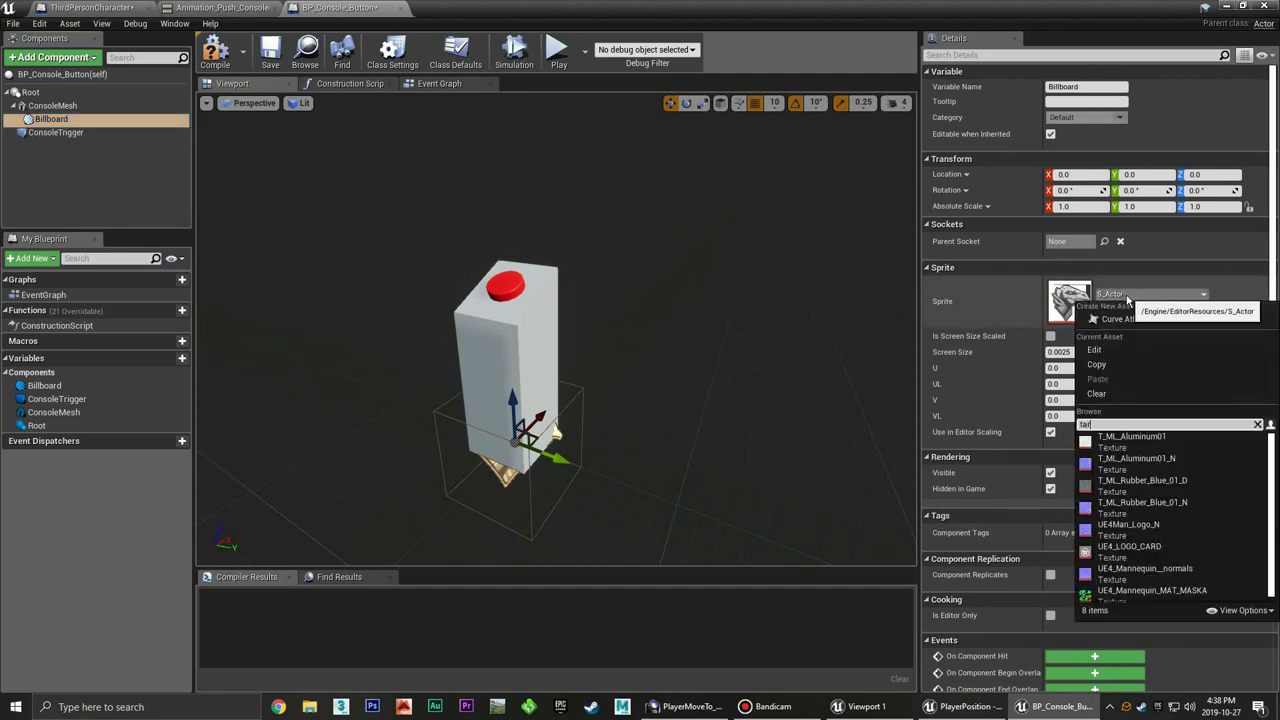
pyautogui.click(1257, 425)
pyautogui.click(1227, 7)
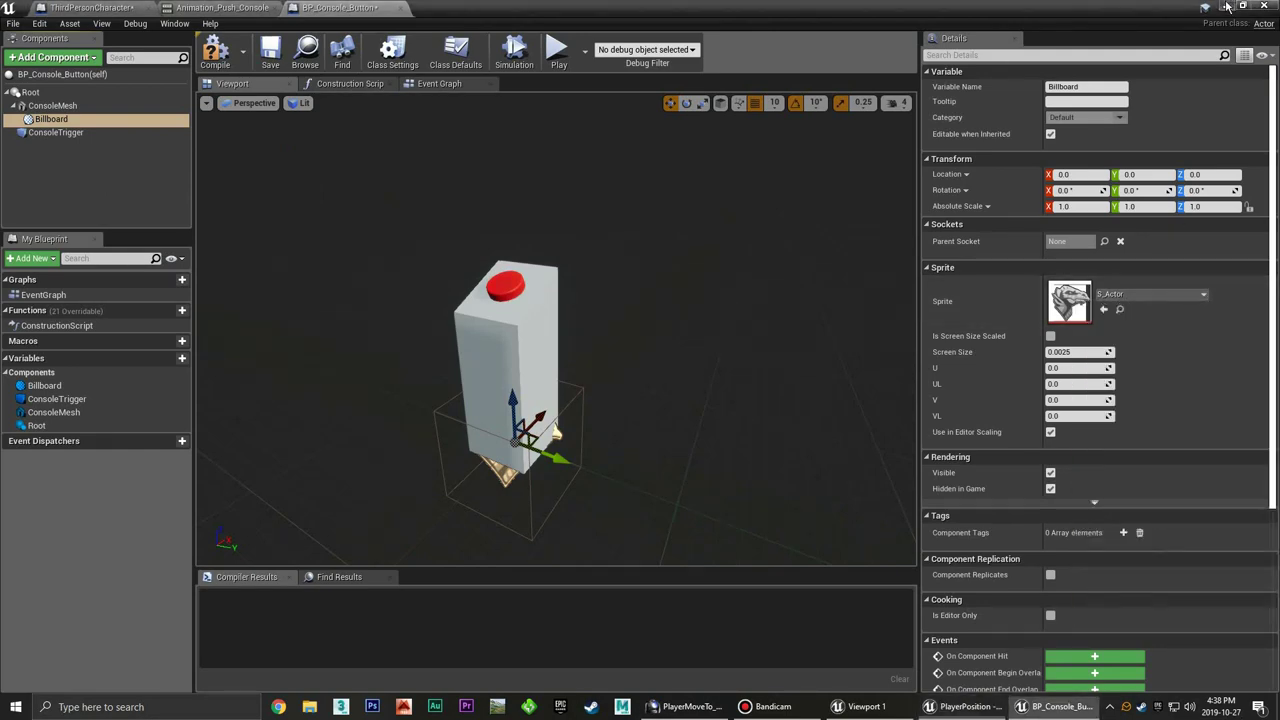
pyautogui.click(1227, 7)
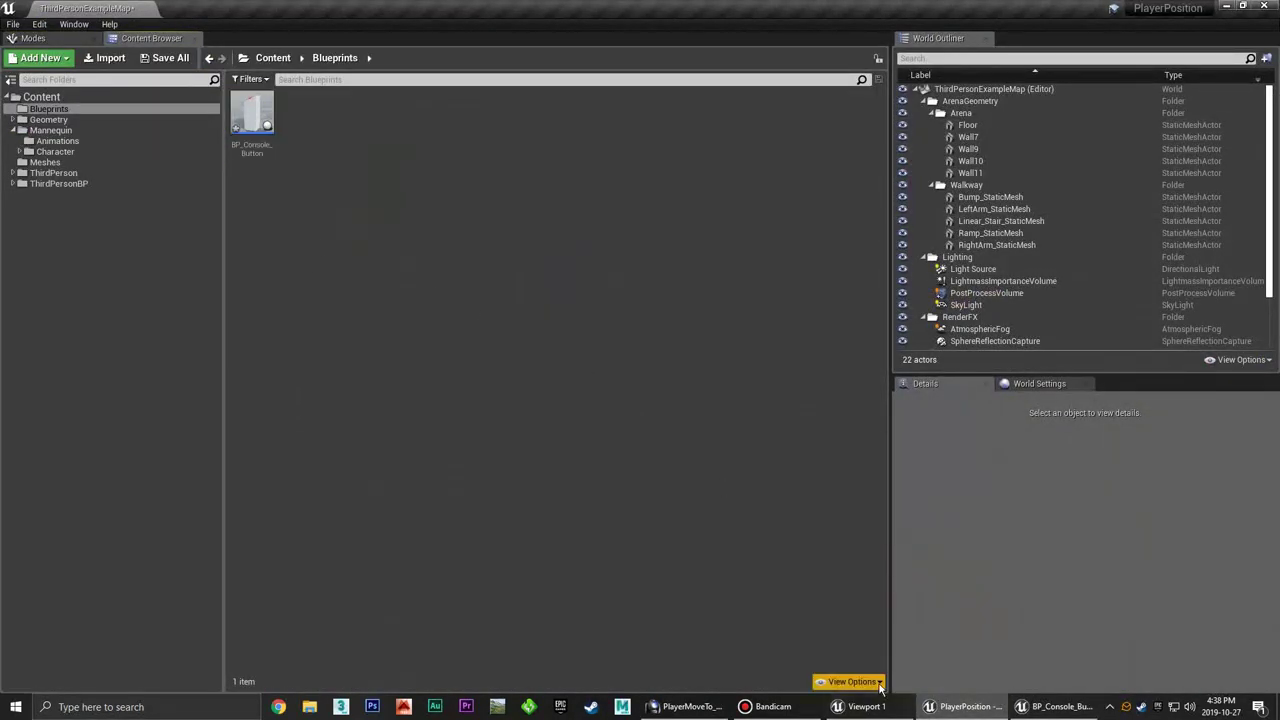
# Enable Show Engine Content in the Content Browser's View Options
pyautogui.click(880, 683)
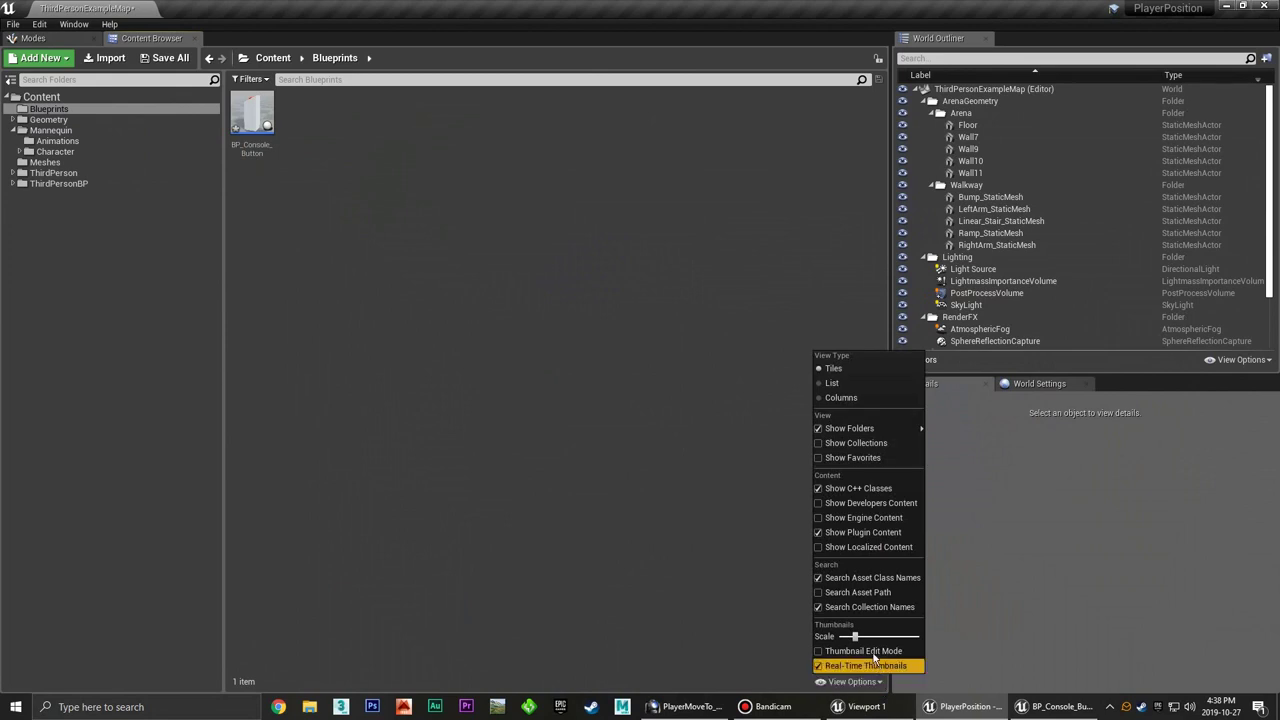
pyautogui.click(822, 518)
pyautogui.click(620, 458)
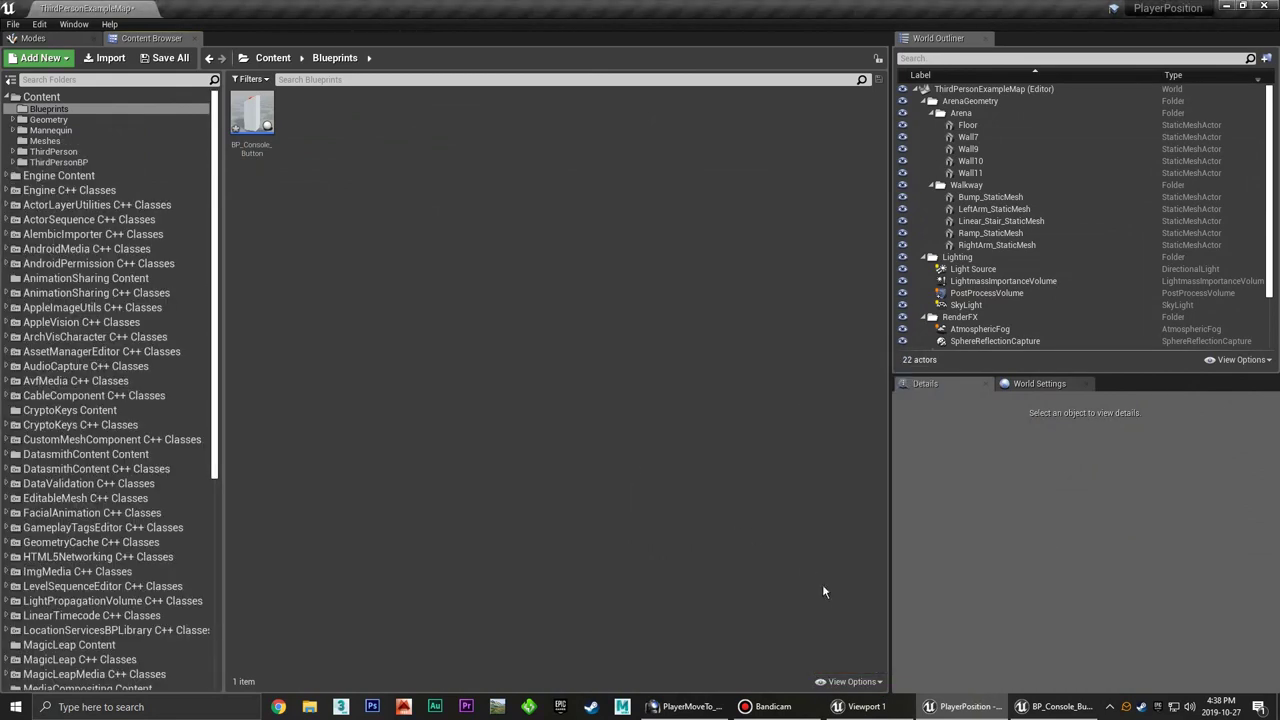
pyautogui.click(881, 682)
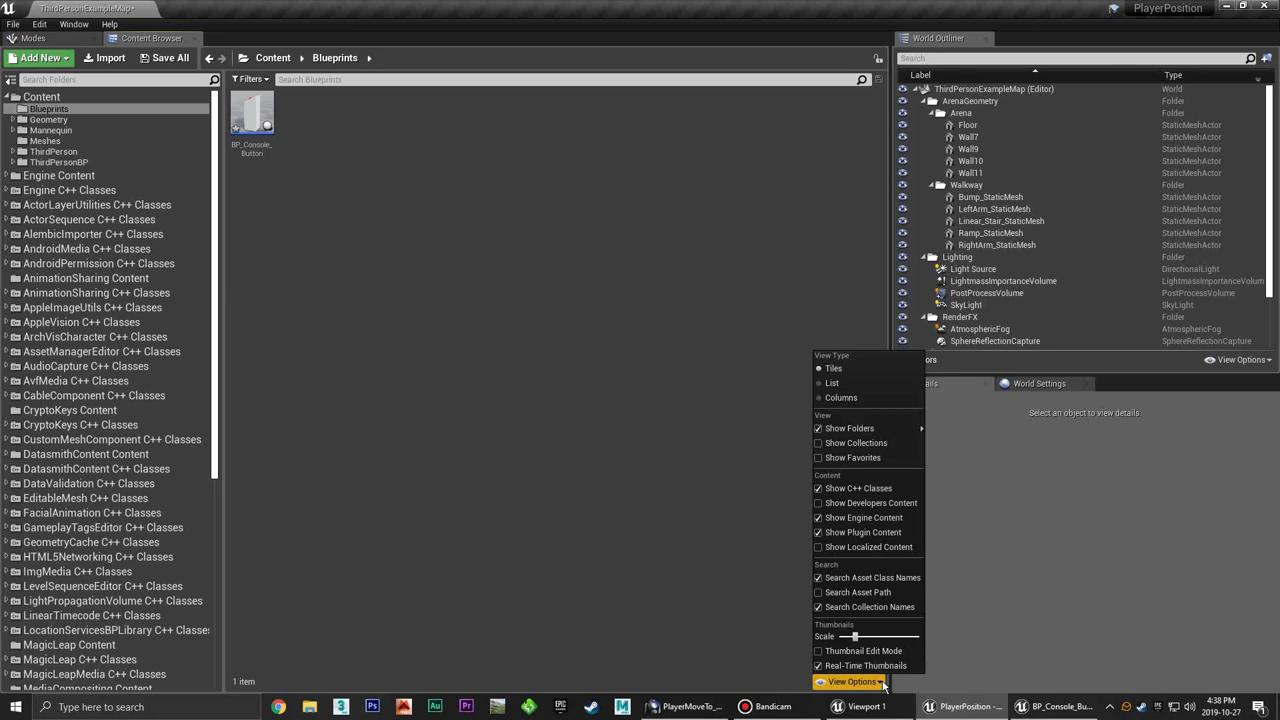
pyautogui.click(614, 528)
# Set the Billboard's Sprite to the TargetIcon texture
pyautogui.click(1062, 707)
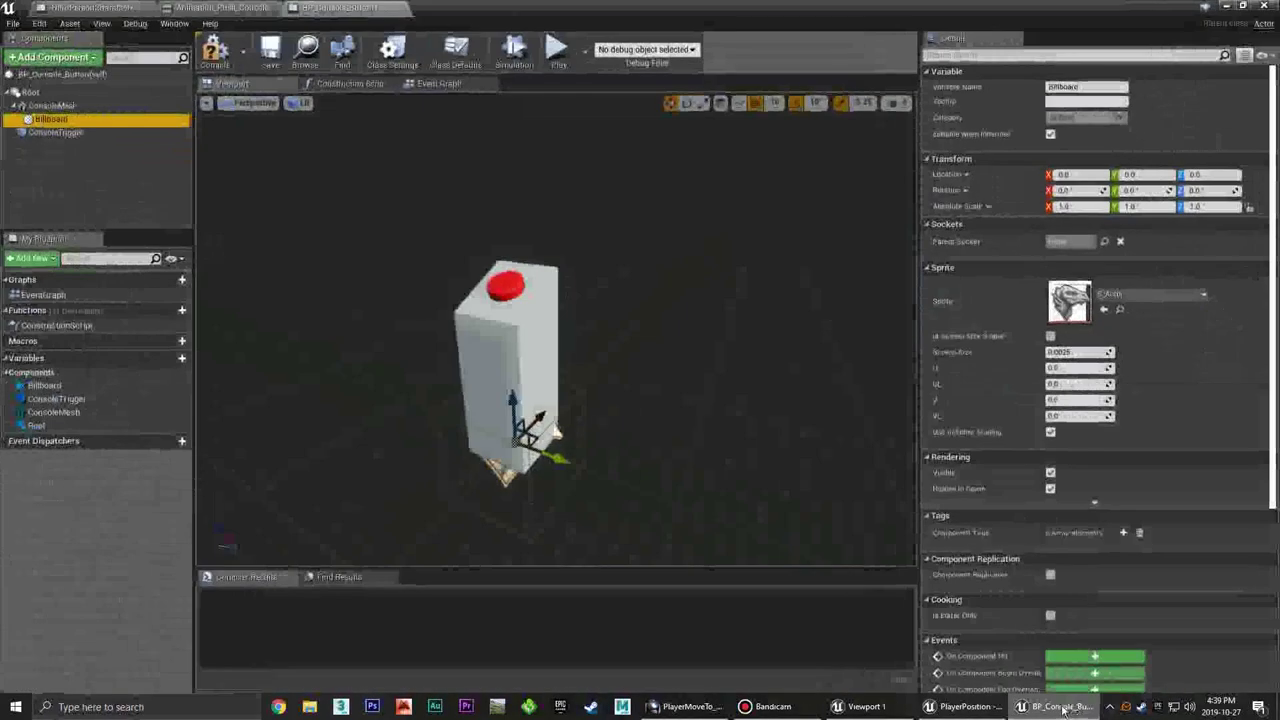
pyautogui.click(1118, 294)
pyautogui.write('ta')
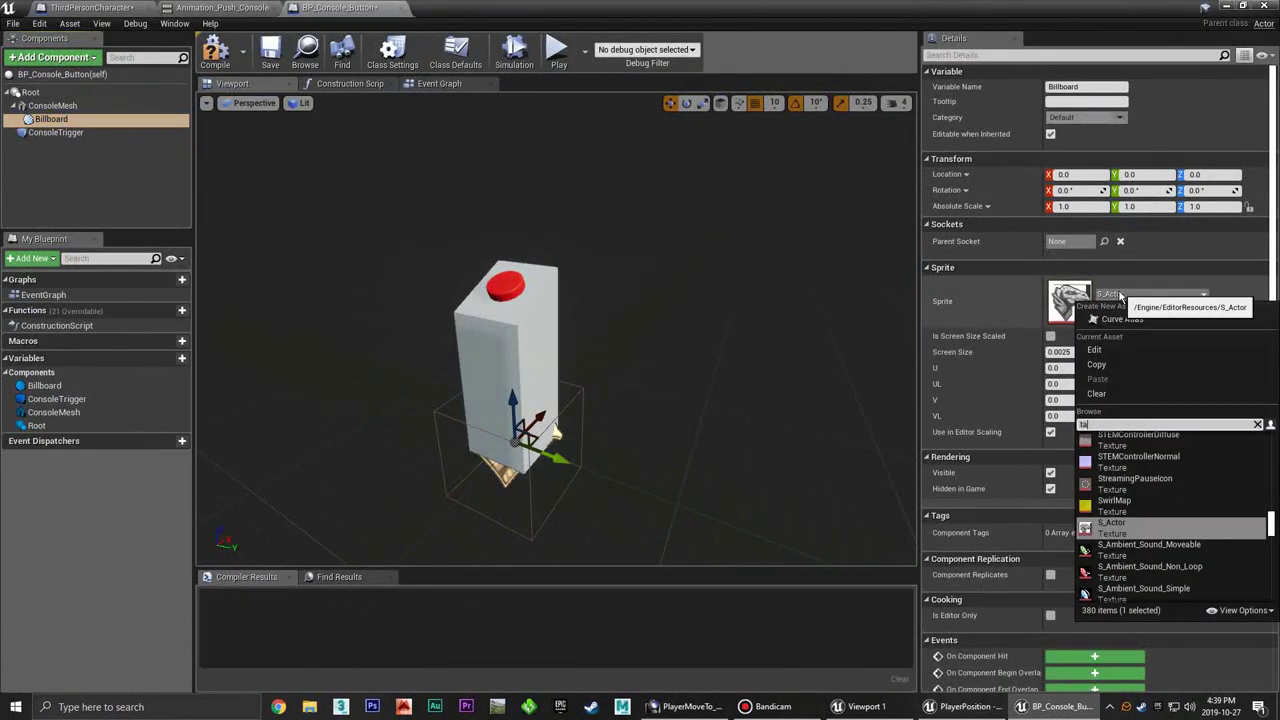
pyautogui.write('r')
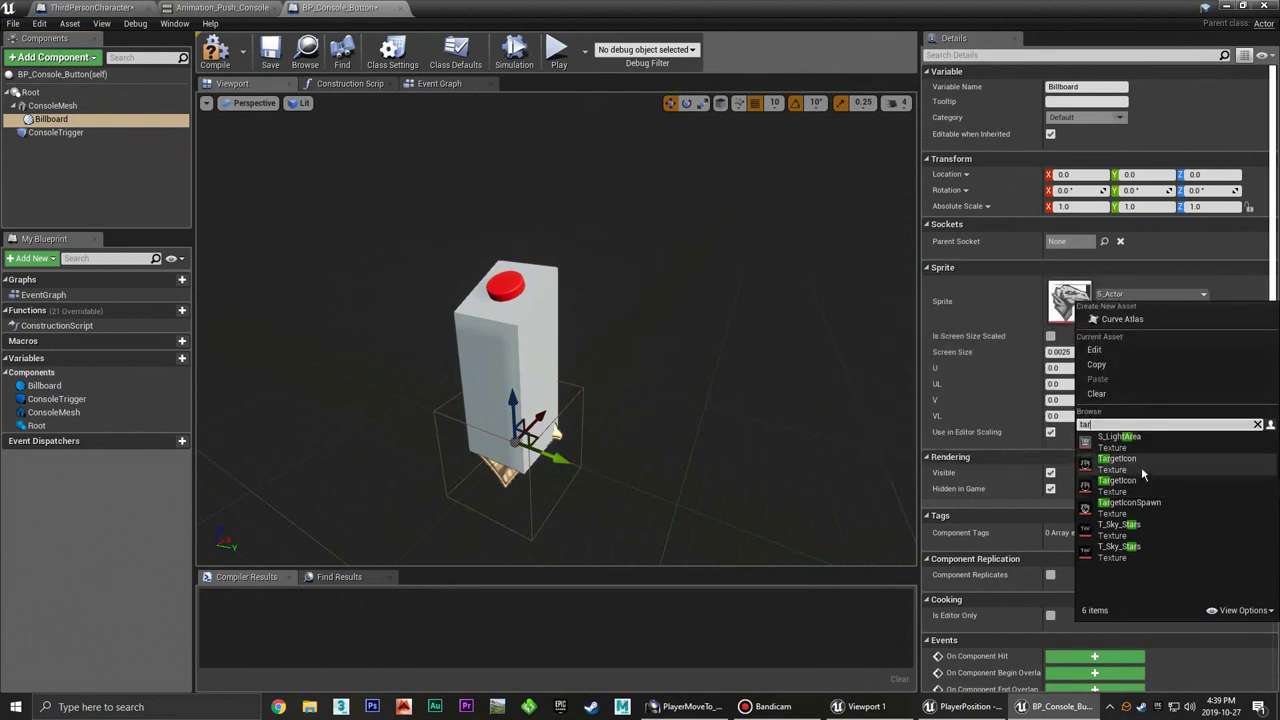
pyautogui.moveTo(1134, 467)
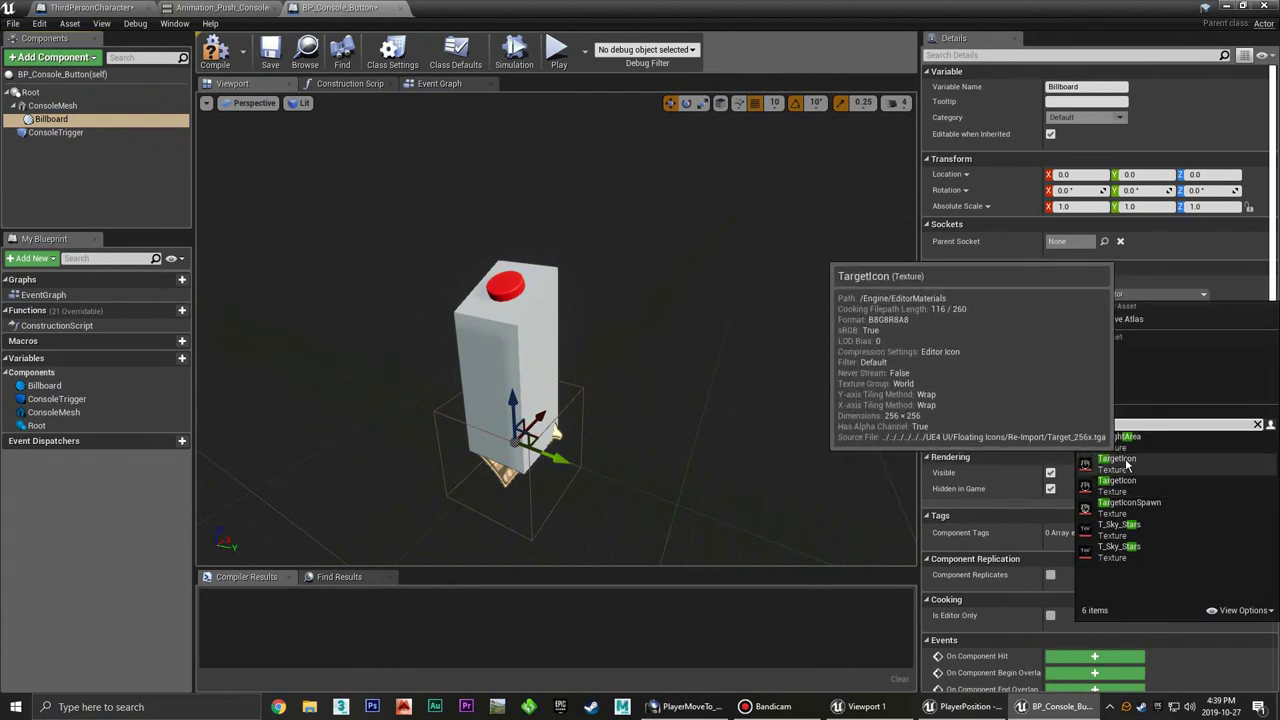
pyautogui.click(1120, 460)
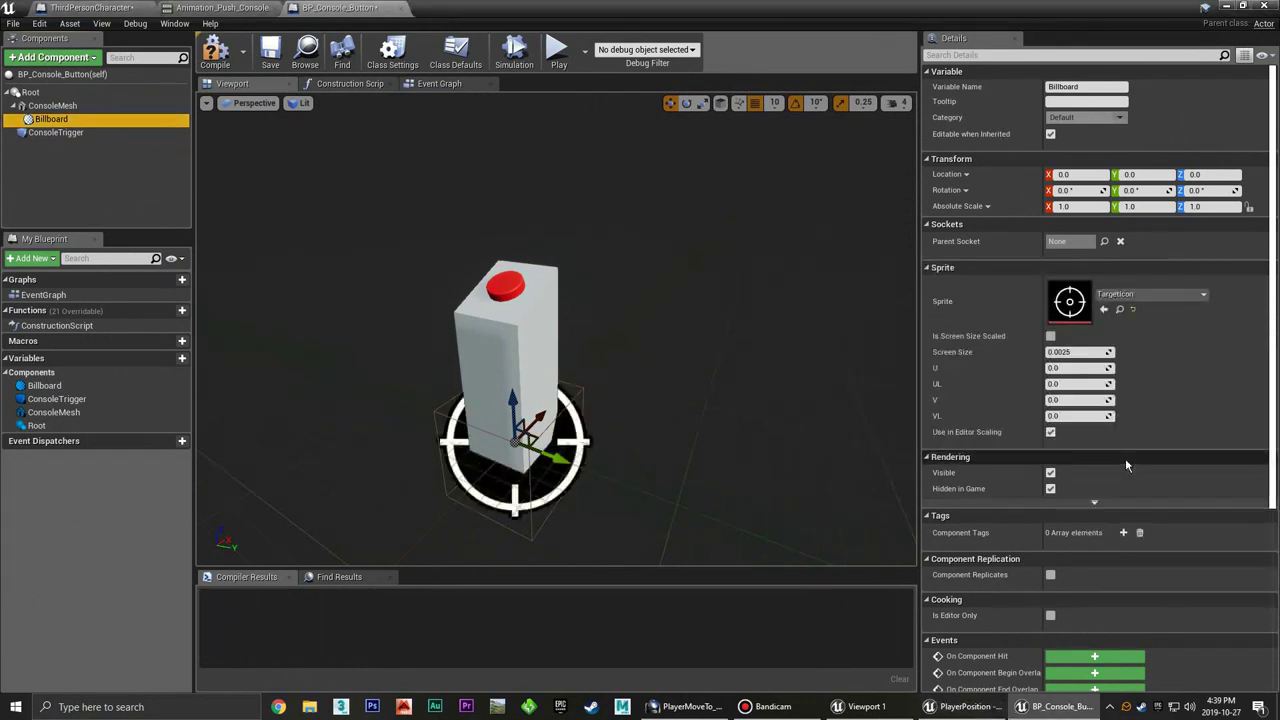
pyautogui.click(1140, 294)
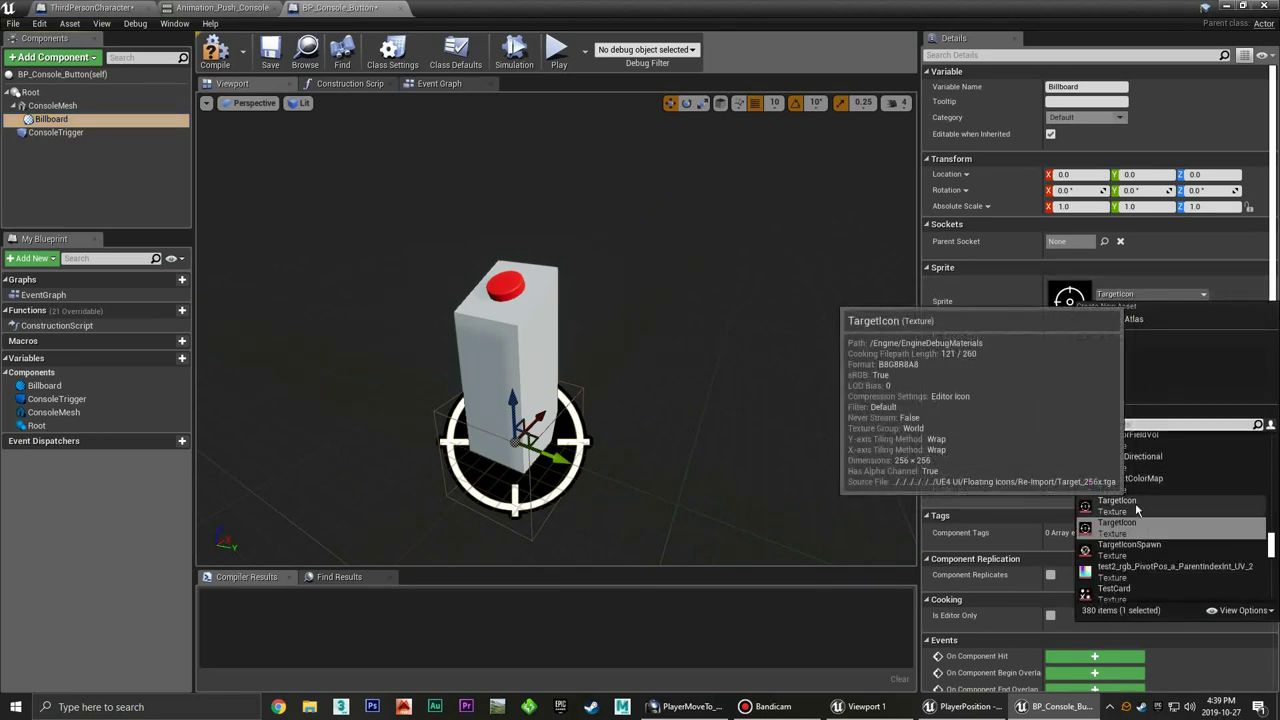
pyautogui.click(1135, 503)
pyautogui.click(1145, 294)
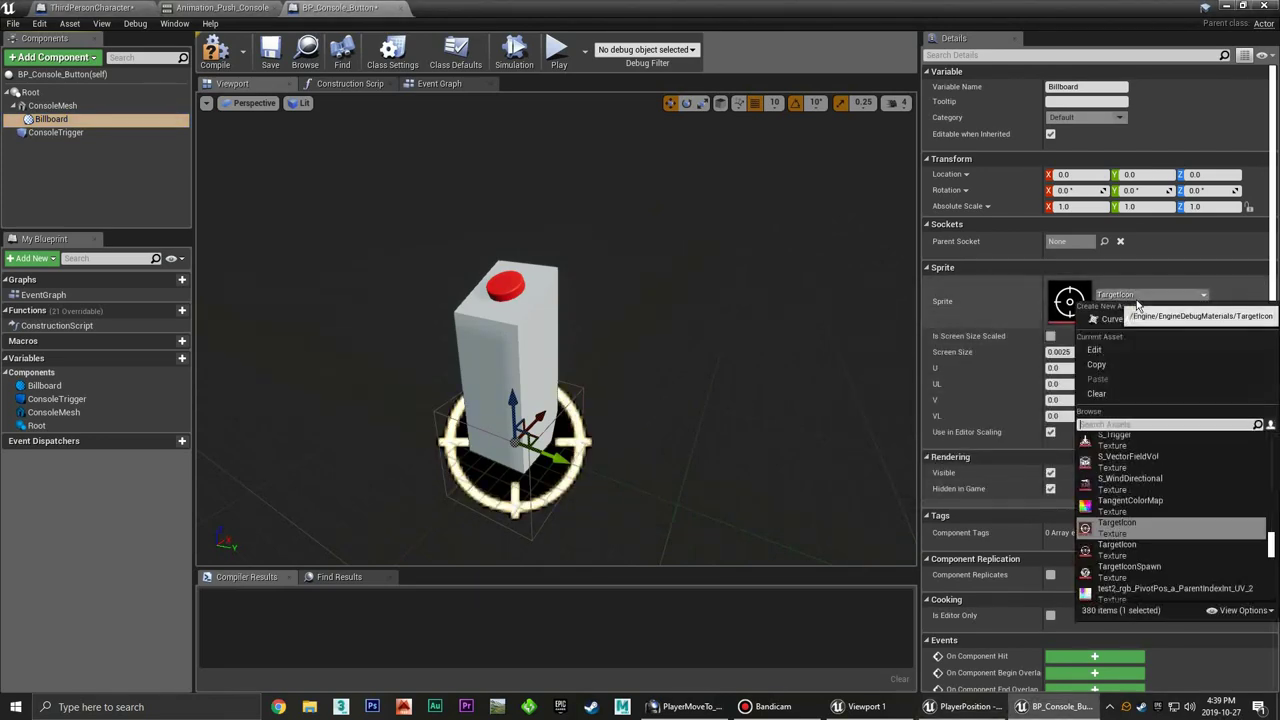
pyautogui.click(1131, 550)
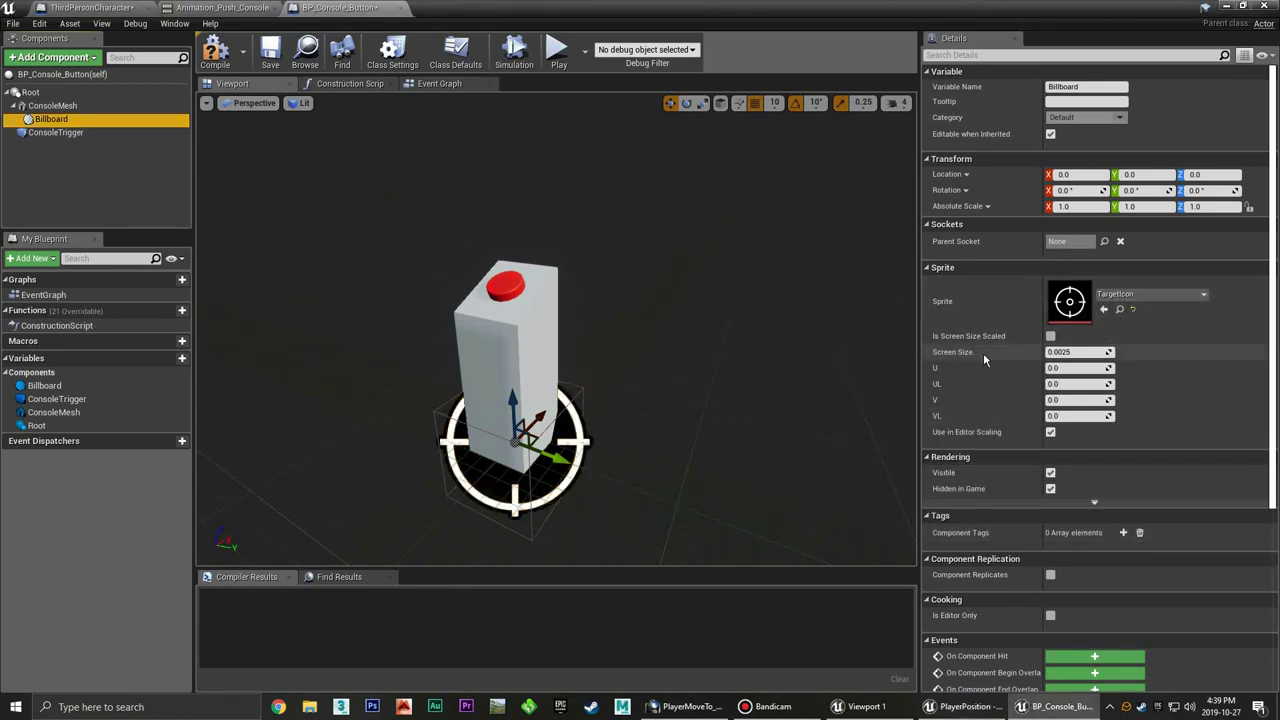
# Enable Is Screen Size Scaled and set Screen Size to 0.001
pyautogui.click(1086, 351)
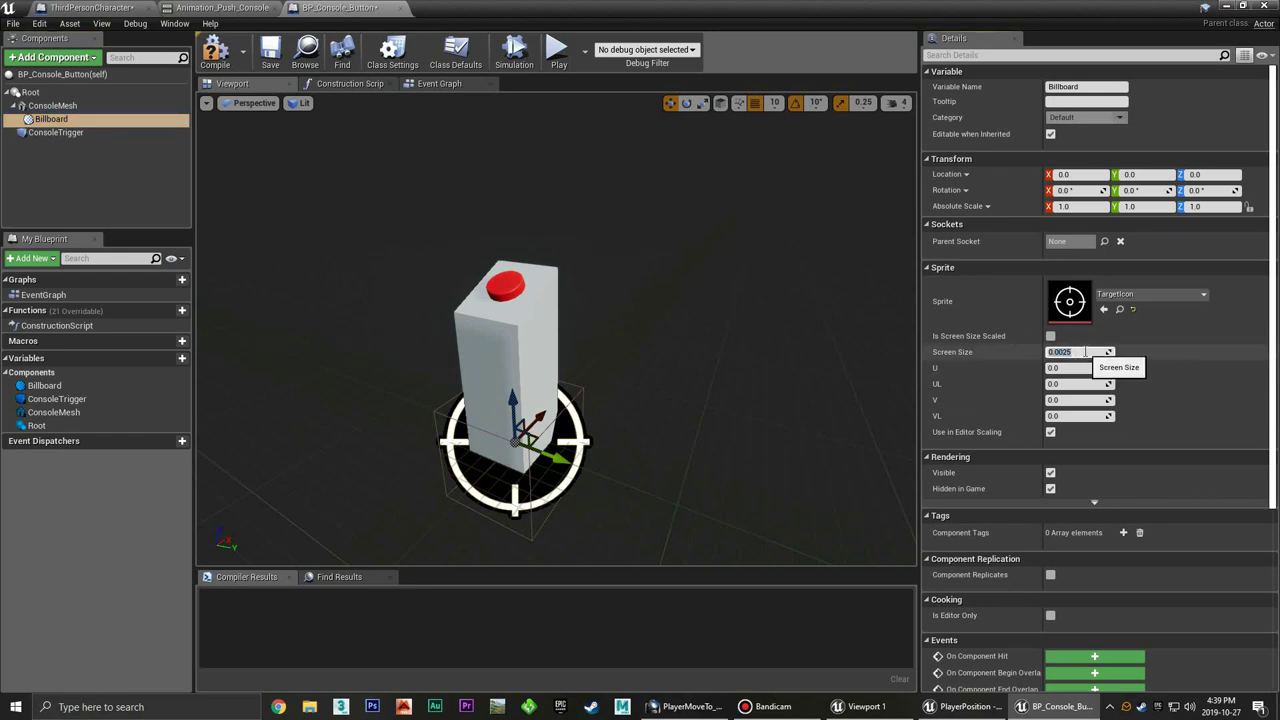
pyautogui.click(1064, 352)
pyautogui.write('0.001')
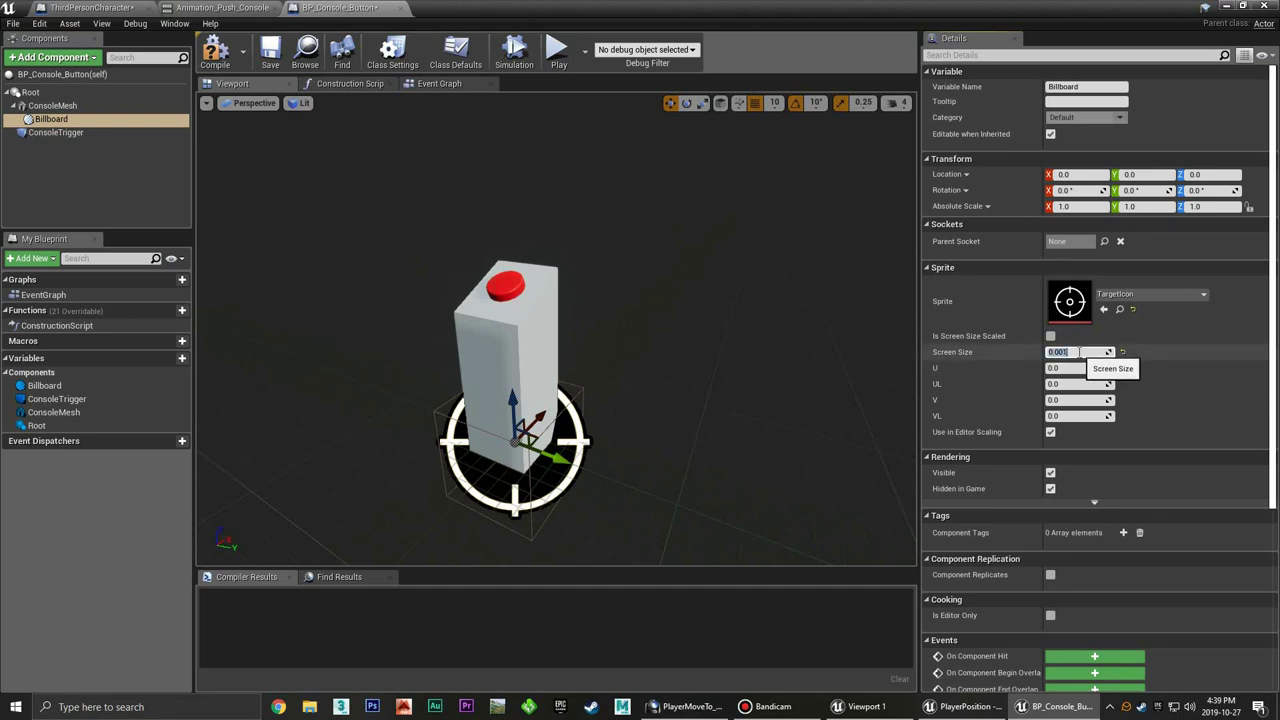
pyautogui.click(1124, 351)
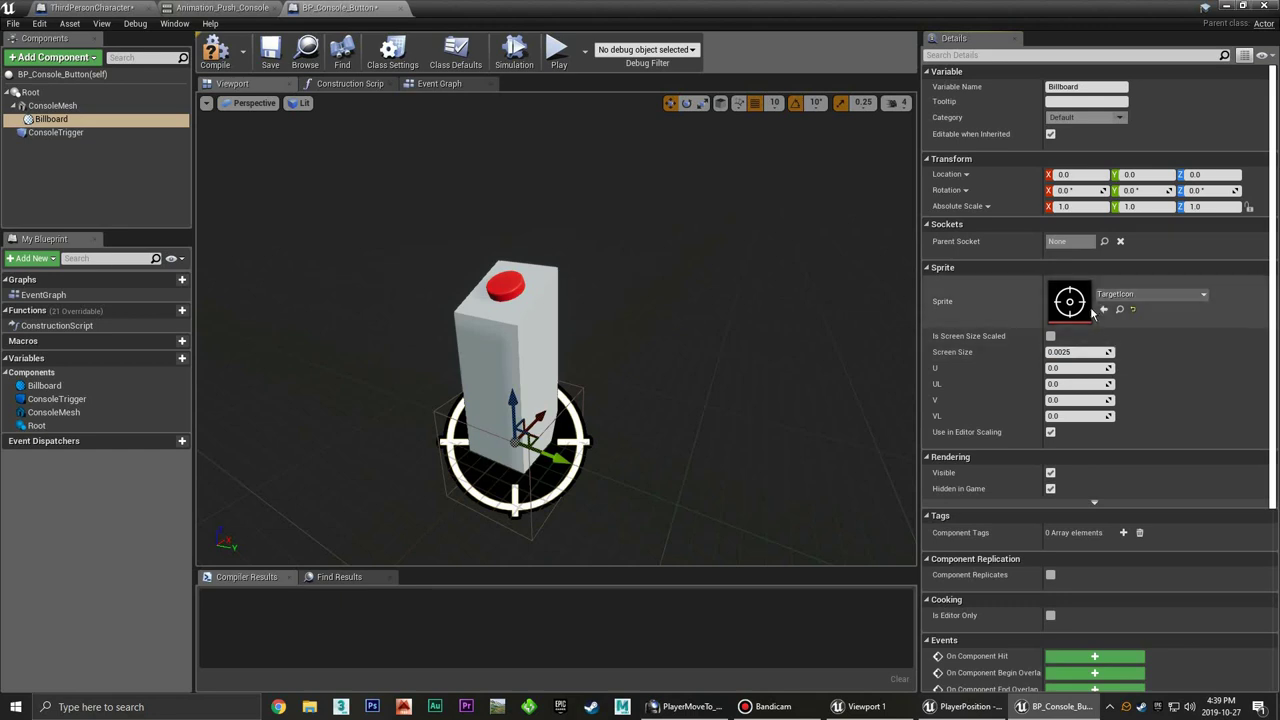
pyautogui.click(1050, 337)
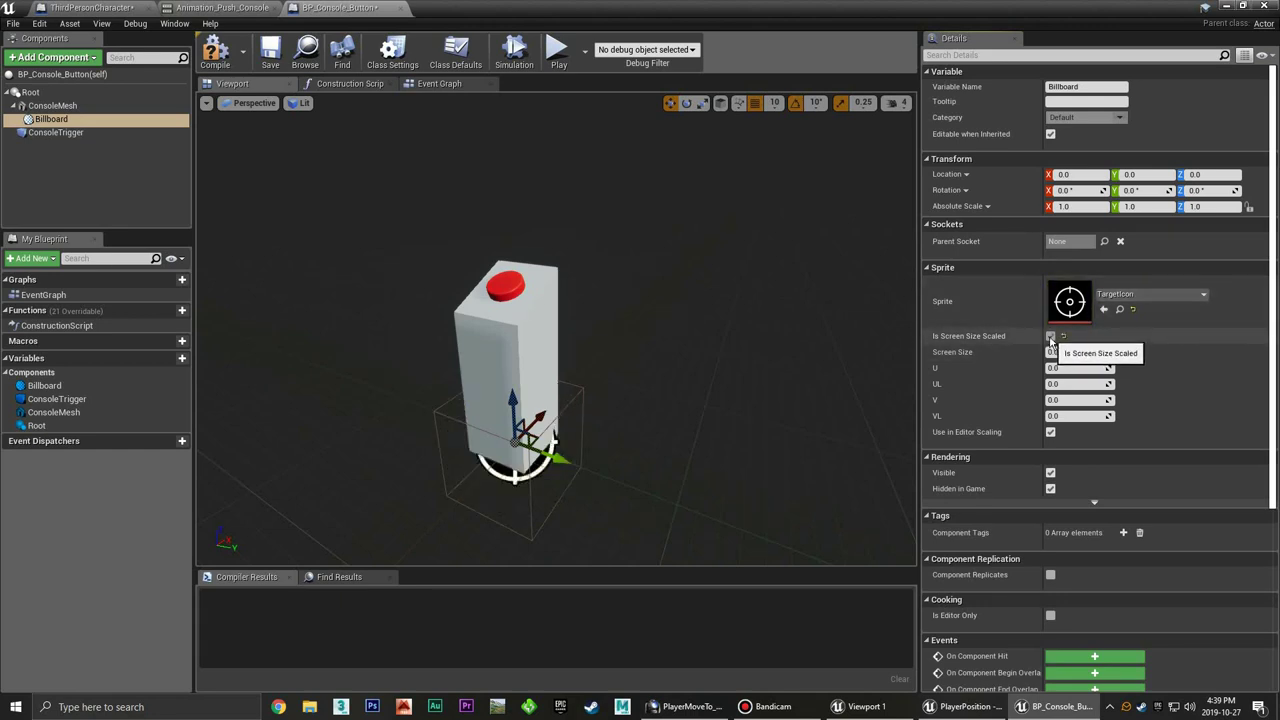
pyautogui.click(1076, 351)
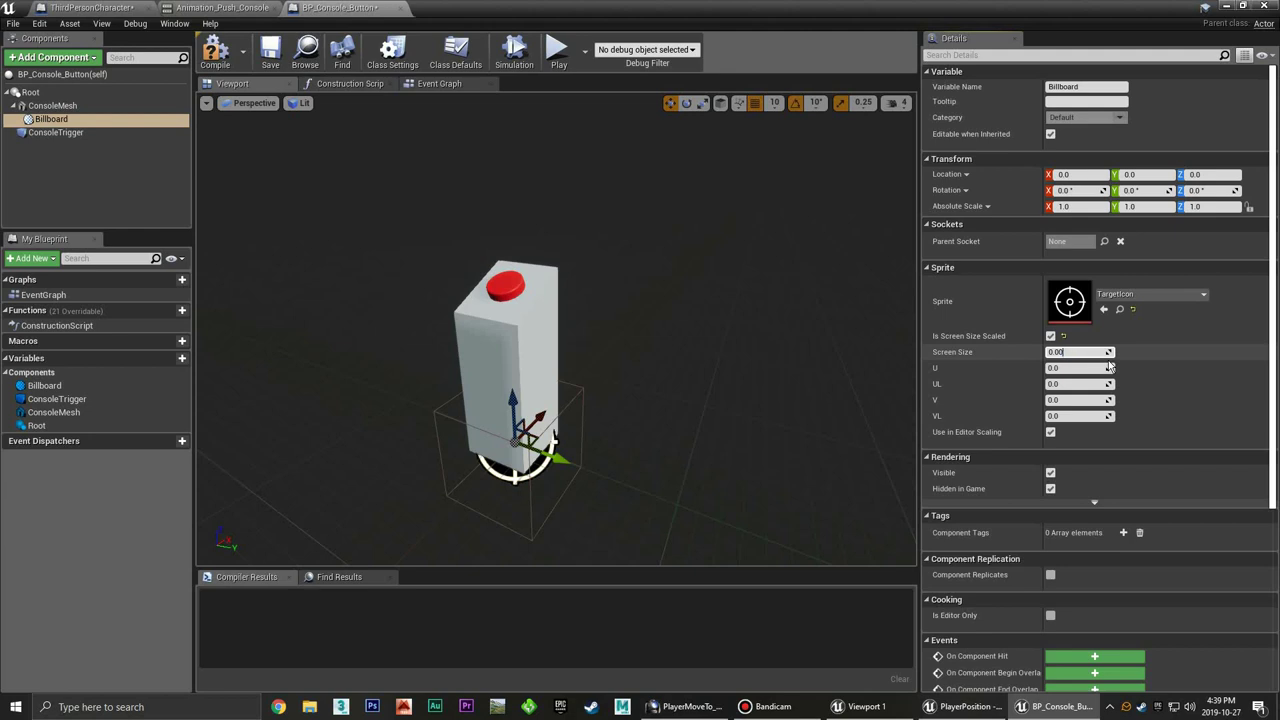
pyautogui.press('Return')
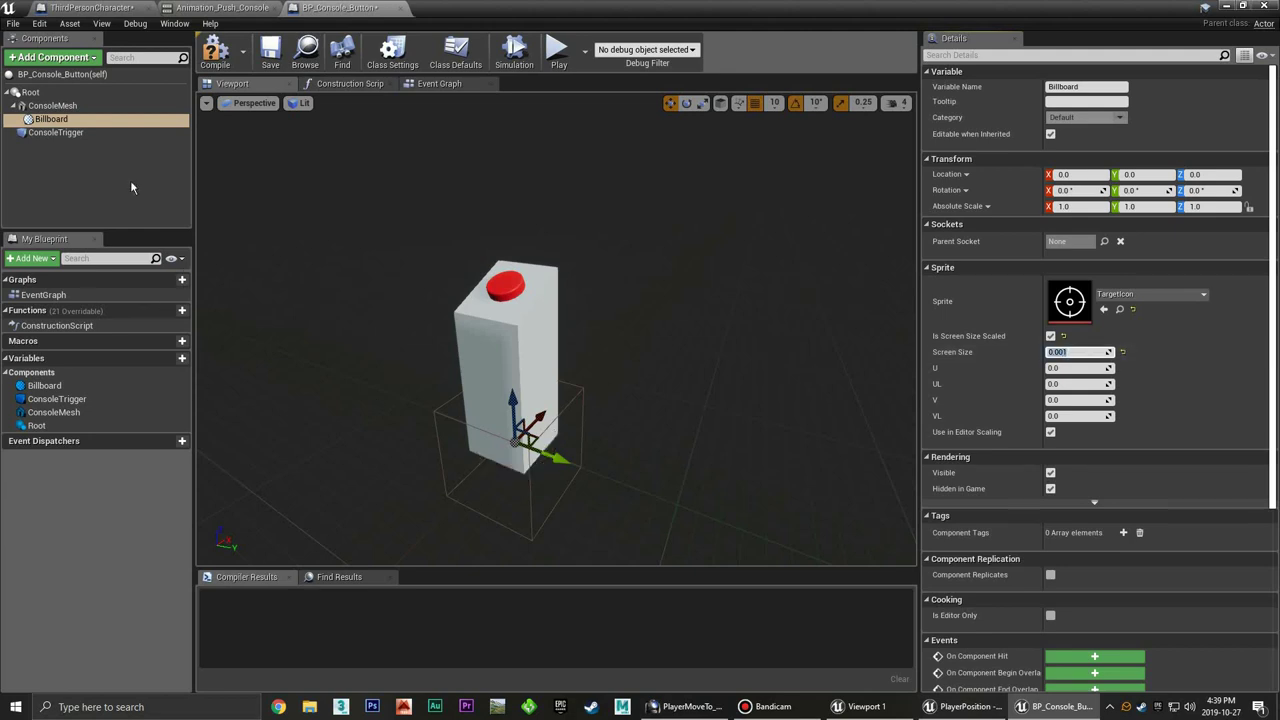
pyautogui.click(72, 120)
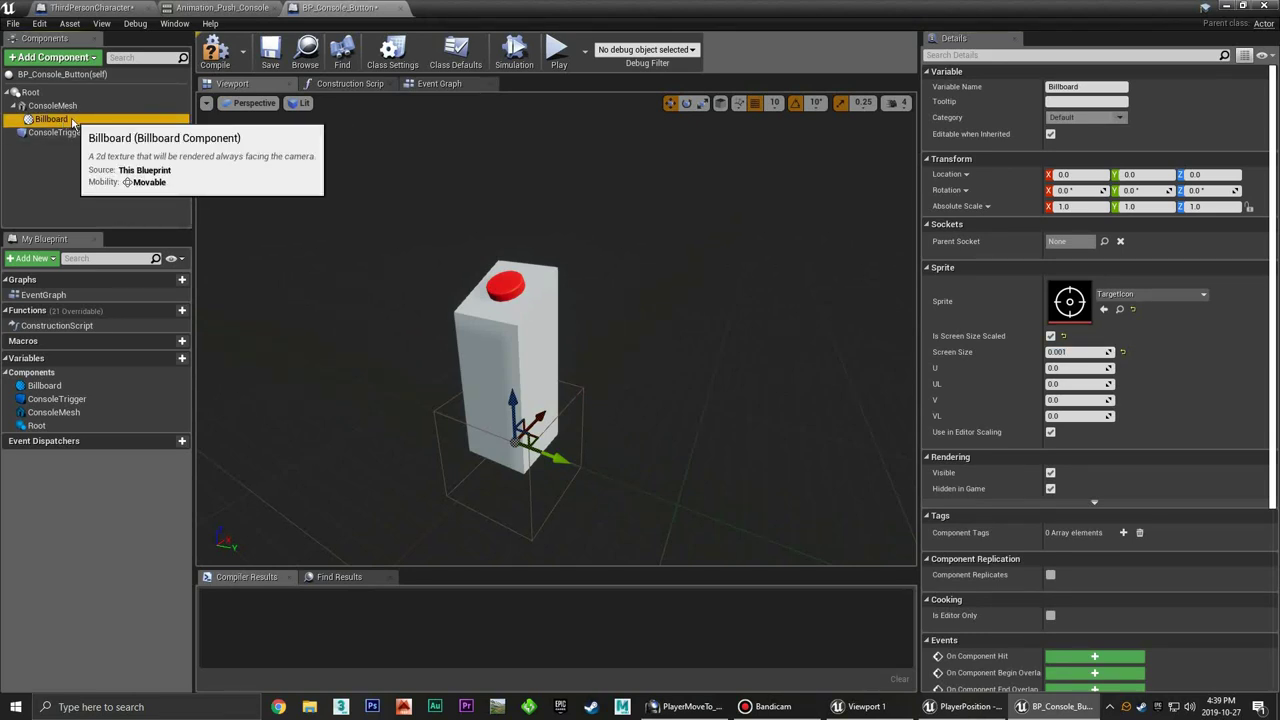
# Duplicate the Billboard component and name the copy LookTargetLocation
pyautogui.rightClick(72, 120)
pyautogui.click(130, 210)
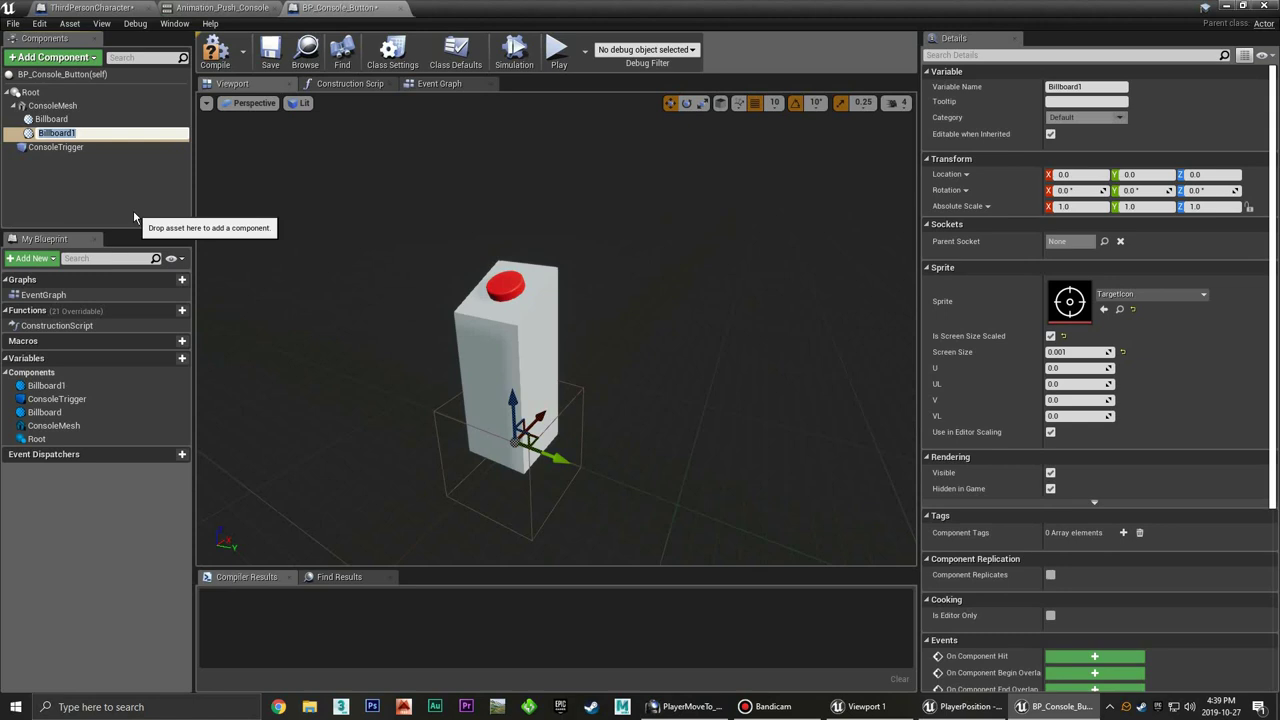
pyautogui.write('Butto')
pyautogui.write('n')
pyautogui.press('BackSpace')
pyautogui.press('BackSpace')
pyautogui.press('BackSpace')
pyautogui.press('BackSpace')
pyautogui.write('LookT')
pyautogui.write('argetLoca')
pyautogui.write('tion')
pyautogui.press('Return')
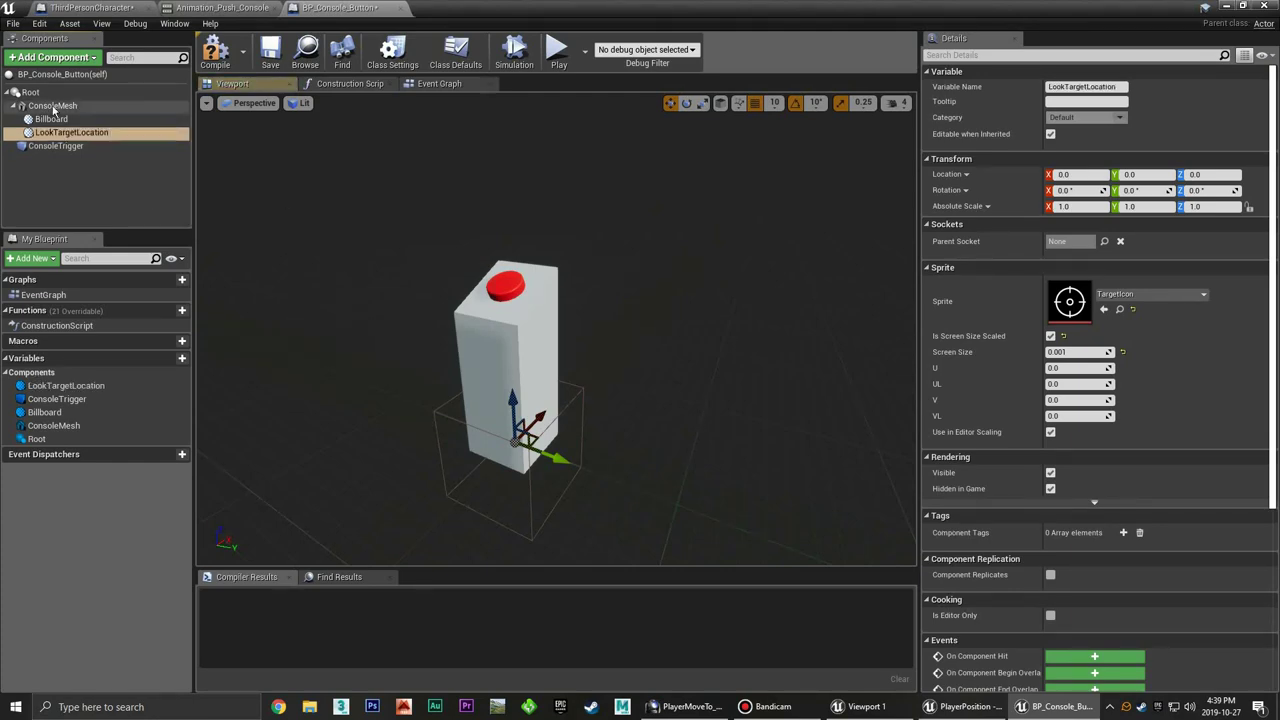
# Rename the original Billboard to PlayerPosition and compile the blueprint
pyautogui.click(55, 119)
pyautogui.rightClick(62, 121)
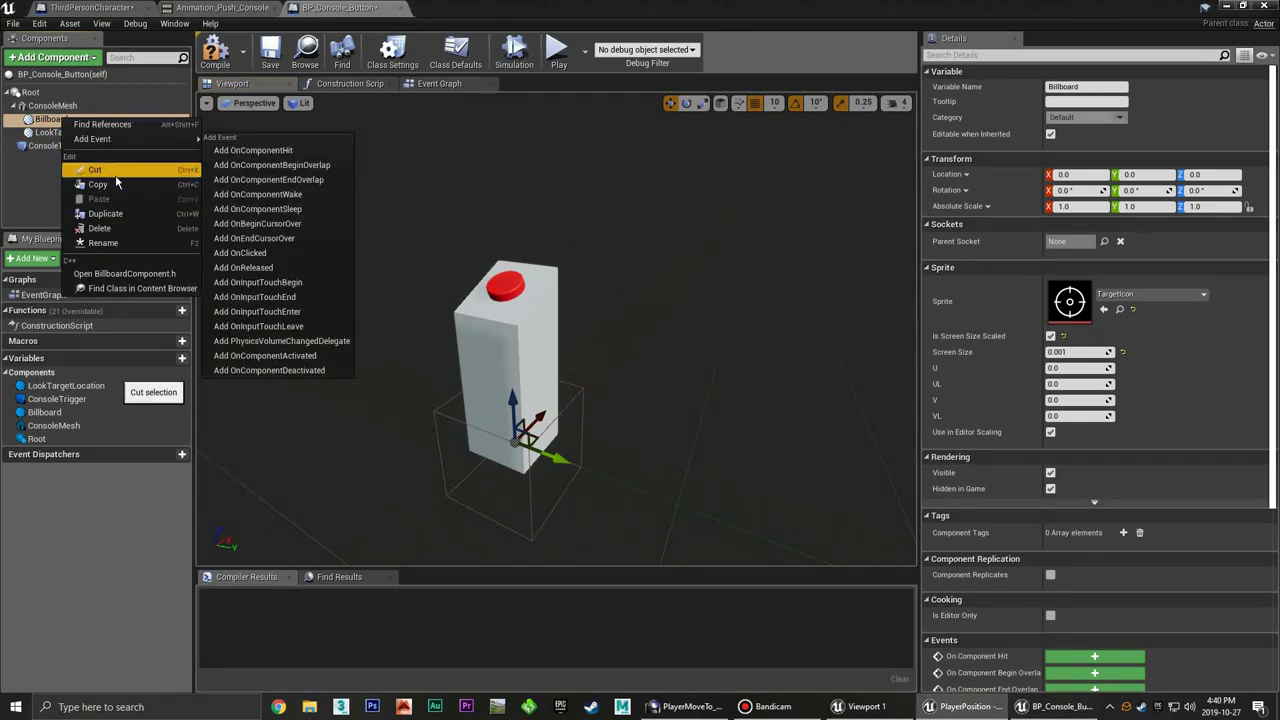
pyautogui.click(117, 243)
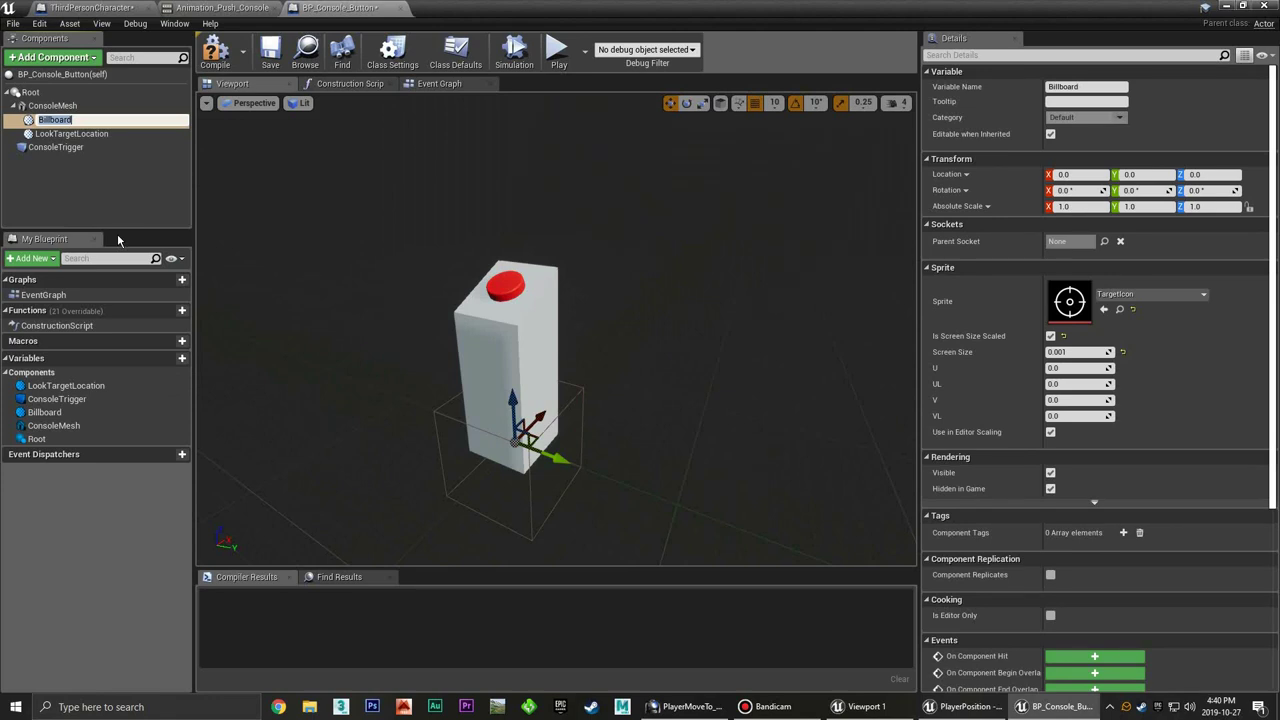
pyautogui.write('PlayerPos')
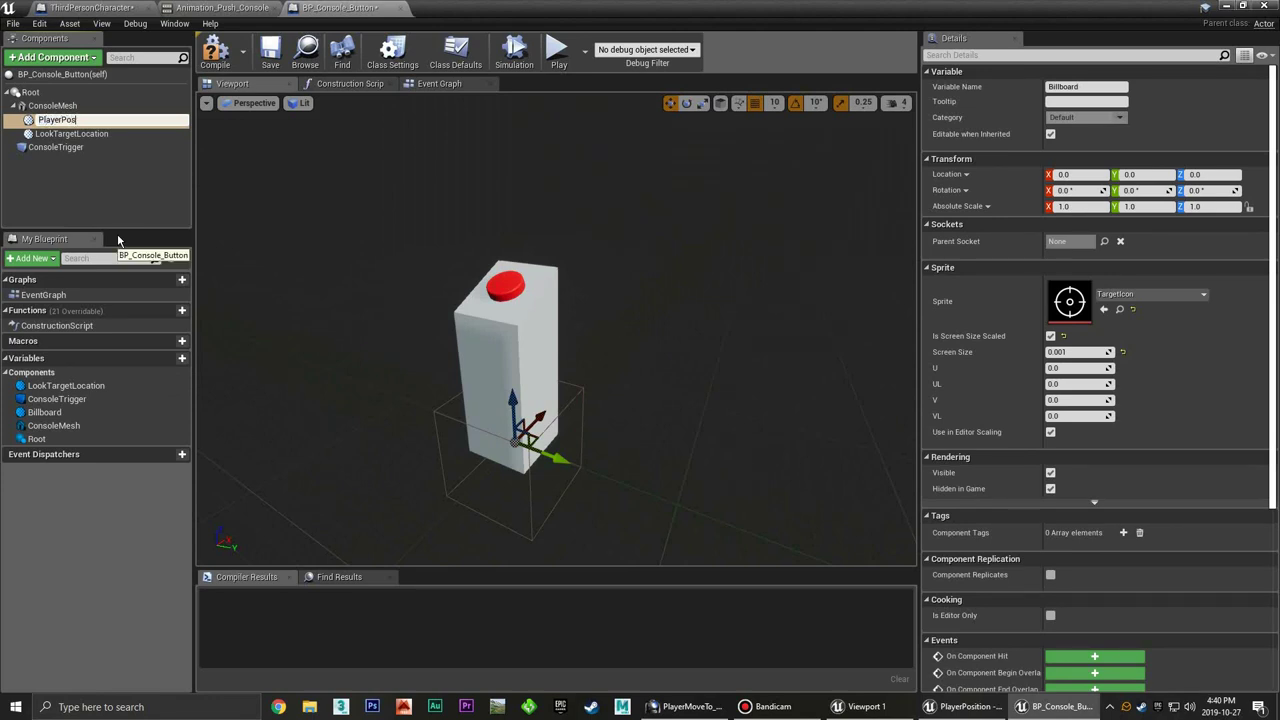
pyautogui.write('ition')
pyautogui.press('Return')
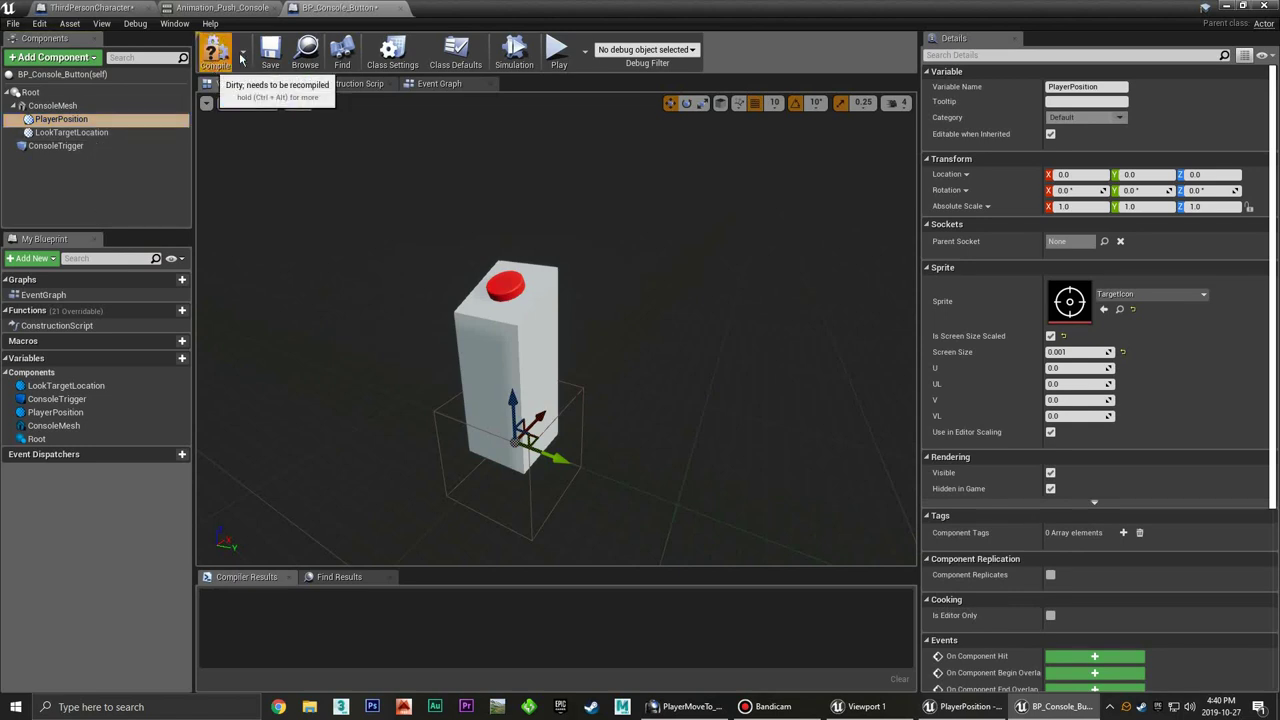
pyautogui.click(220, 52)
pyautogui.click(101, 176)
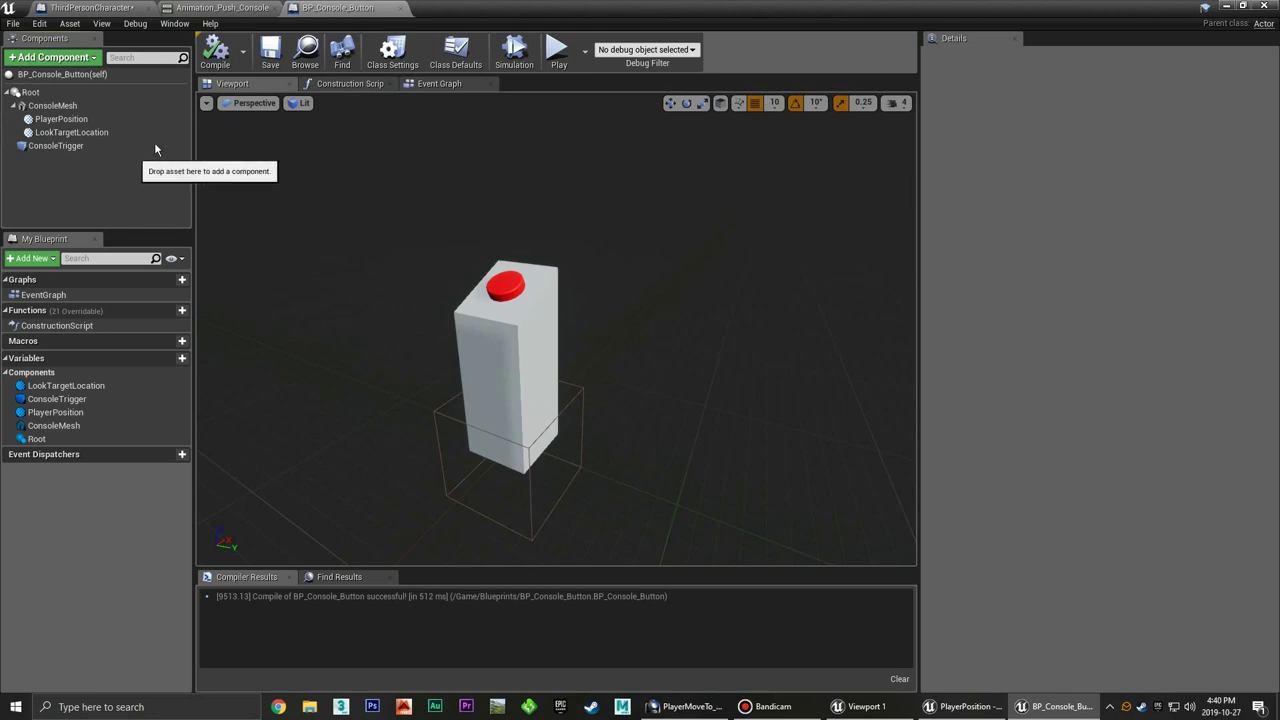
# Place Player Position and Look Target Location reference nodes in the Construction Script graph
pyautogui.click(364, 84)
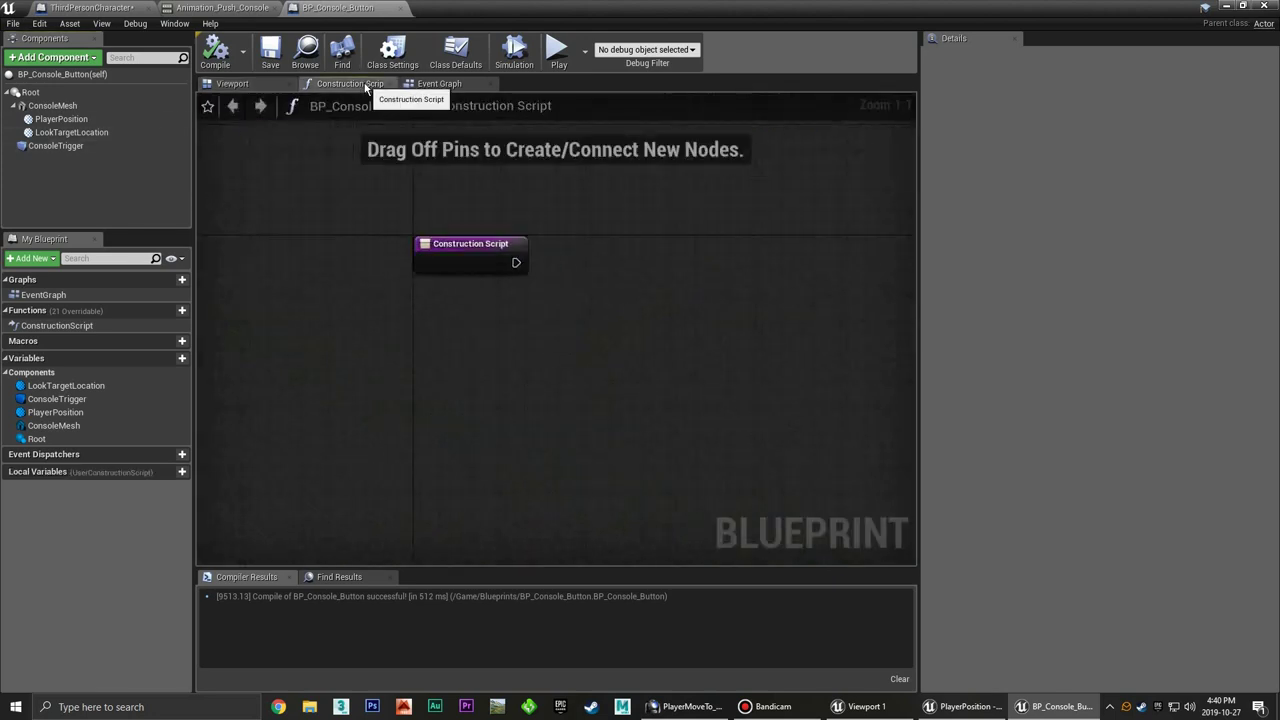
pyautogui.moveTo(515, 296); pyautogui.dragTo(433, 266, button='right')
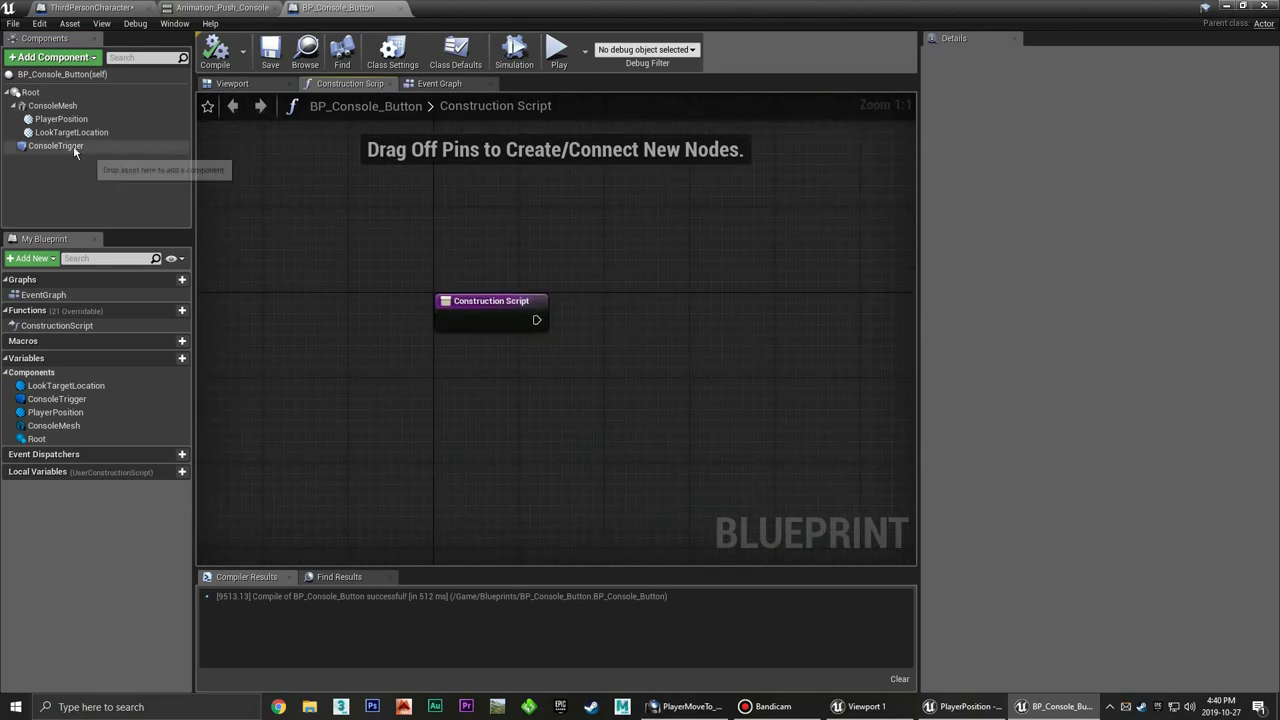
pyautogui.moveTo(58, 124); pyautogui.dragTo(480, 375)
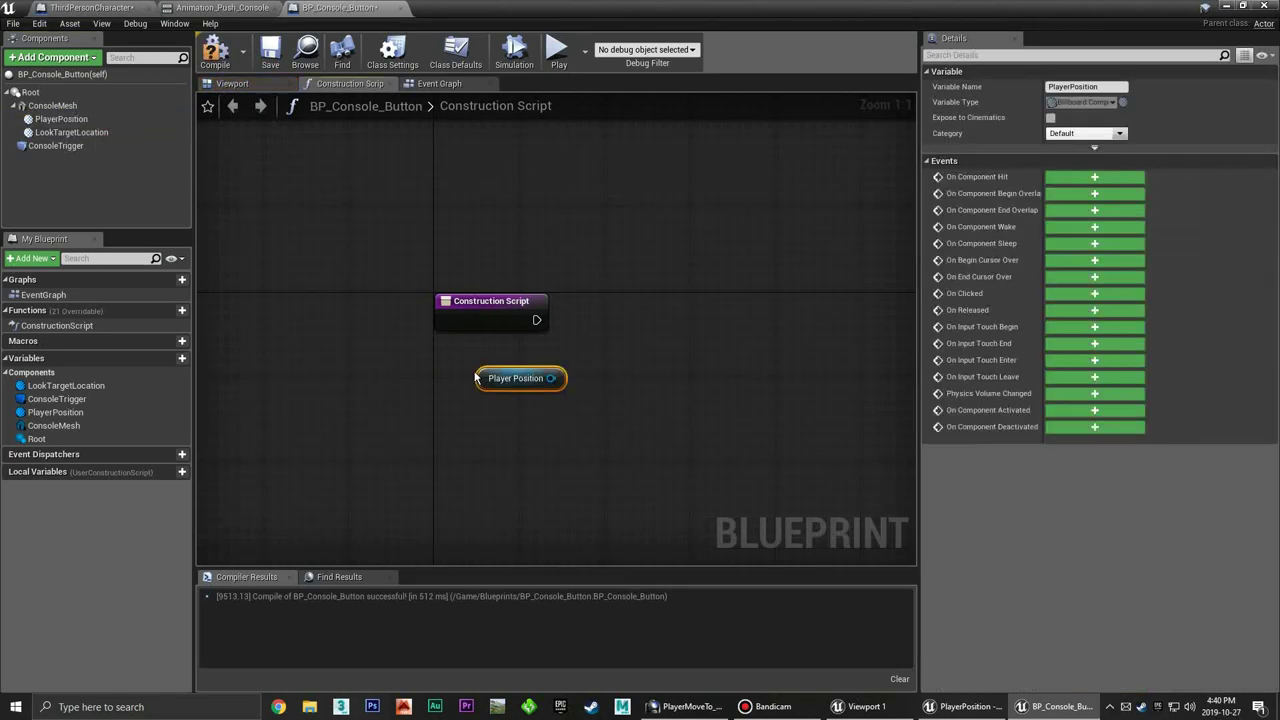
pyautogui.moveTo(70, 132); pyautogui.dragTo(451, 433)
pyautogui.click(577, 422)
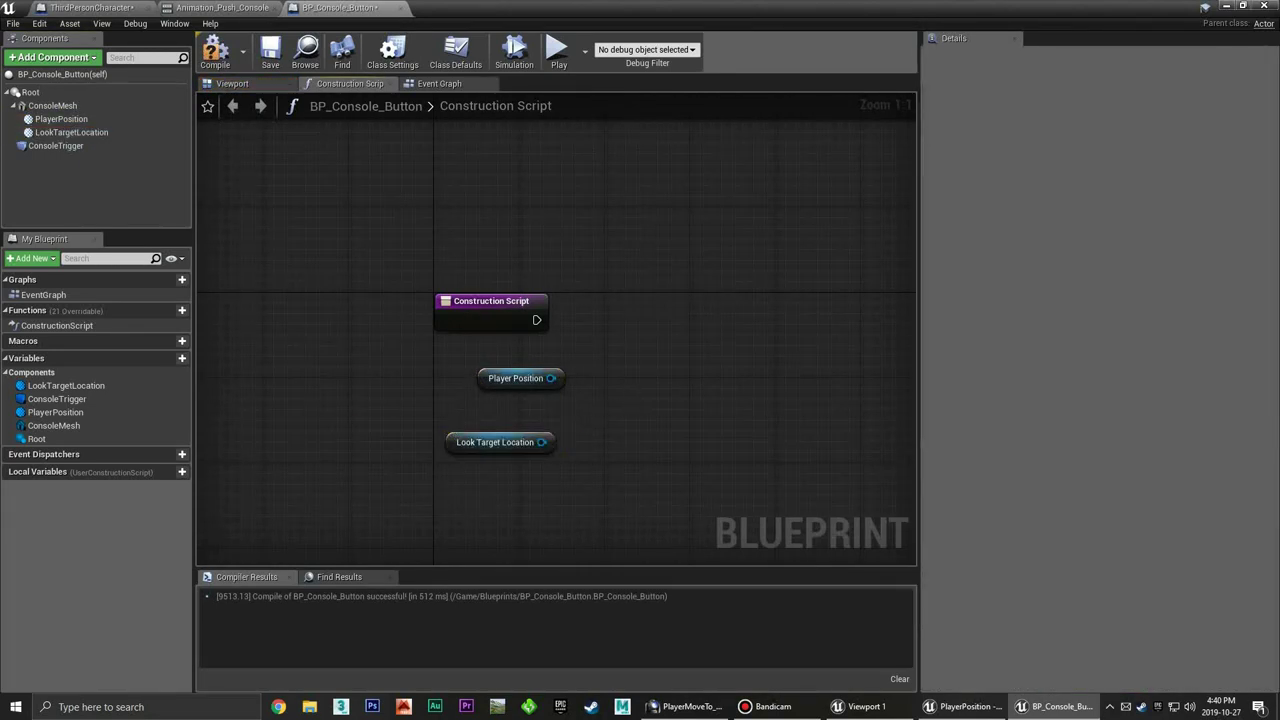
# Drag a wire off Player Position and search for 'set loc'
pyautogui.moveTo(577, 422); pyautogui.dragTo(491, 369, button='right')
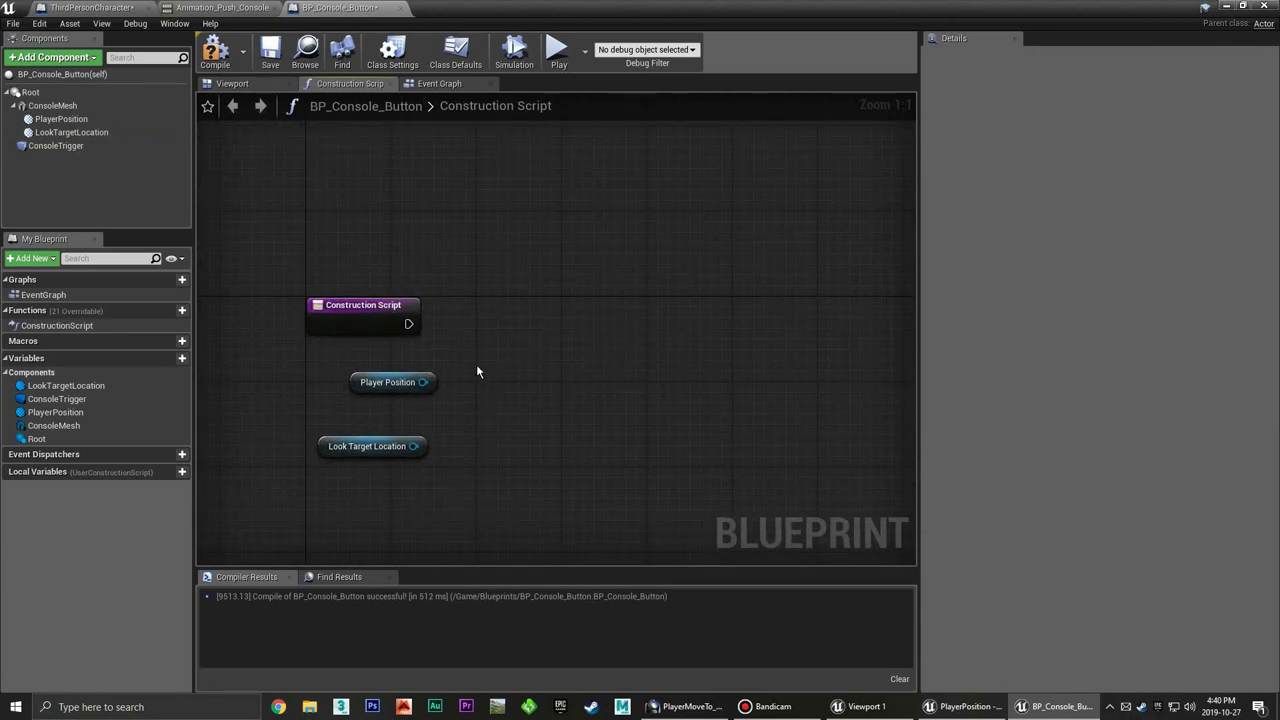
pyautogui.moveTo(423, 382); pyautogui.dragTo(491, 316)
pyautogui.write('set')
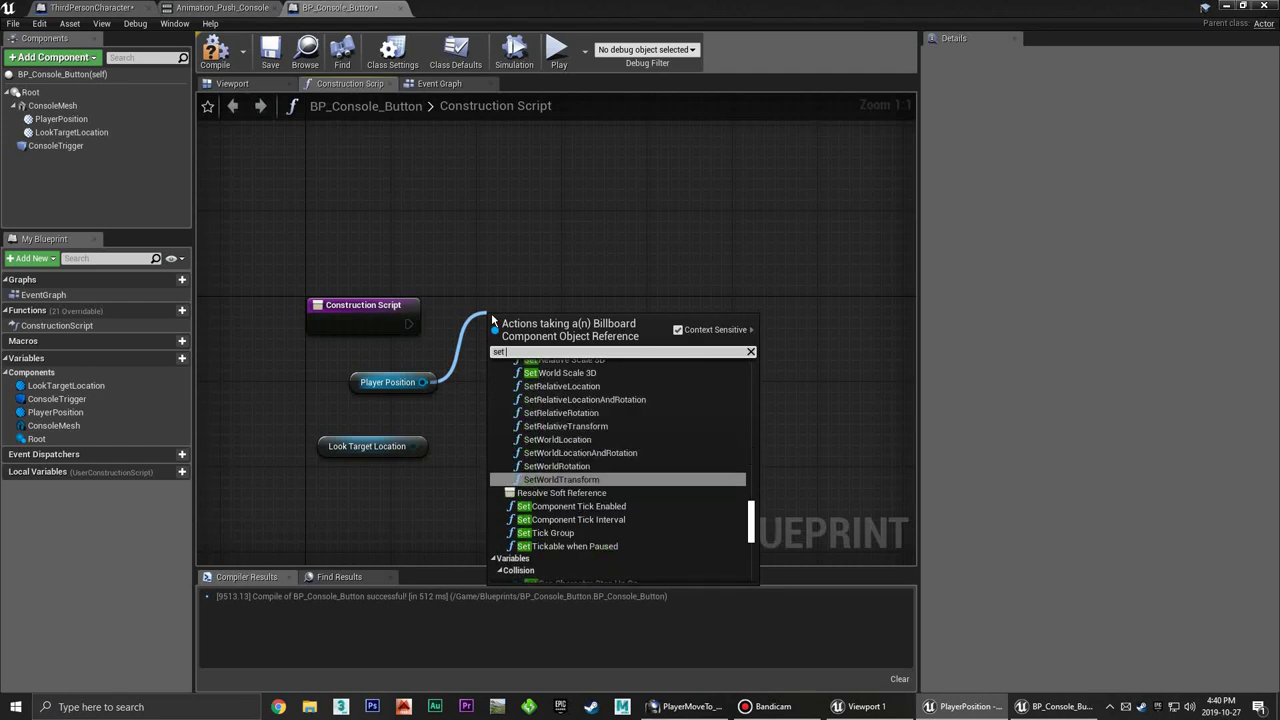
pyautogui.write(' loc')
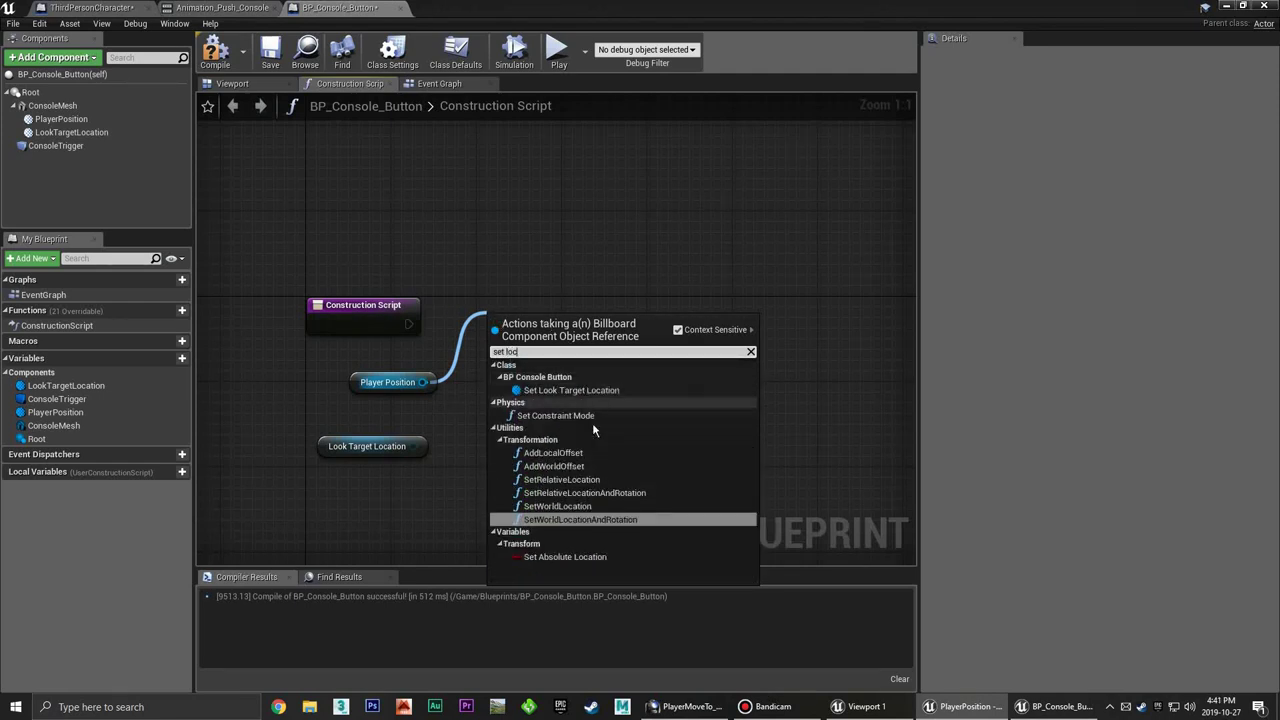
# Add SetRelativeLocation for Player Position, executed from the Construction Script entry
pyautogui.click(588, 479)
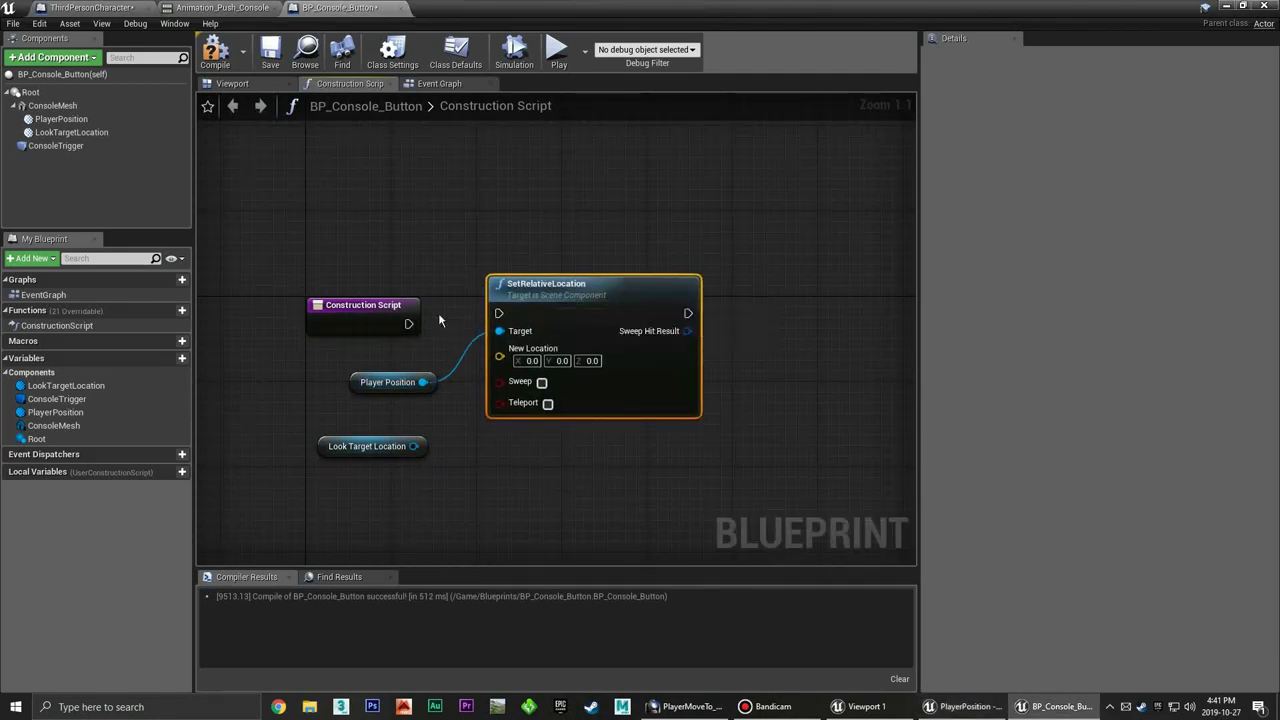
pyautogui.moveTo(408, 323); pyautogui.dragTo(503, 316)
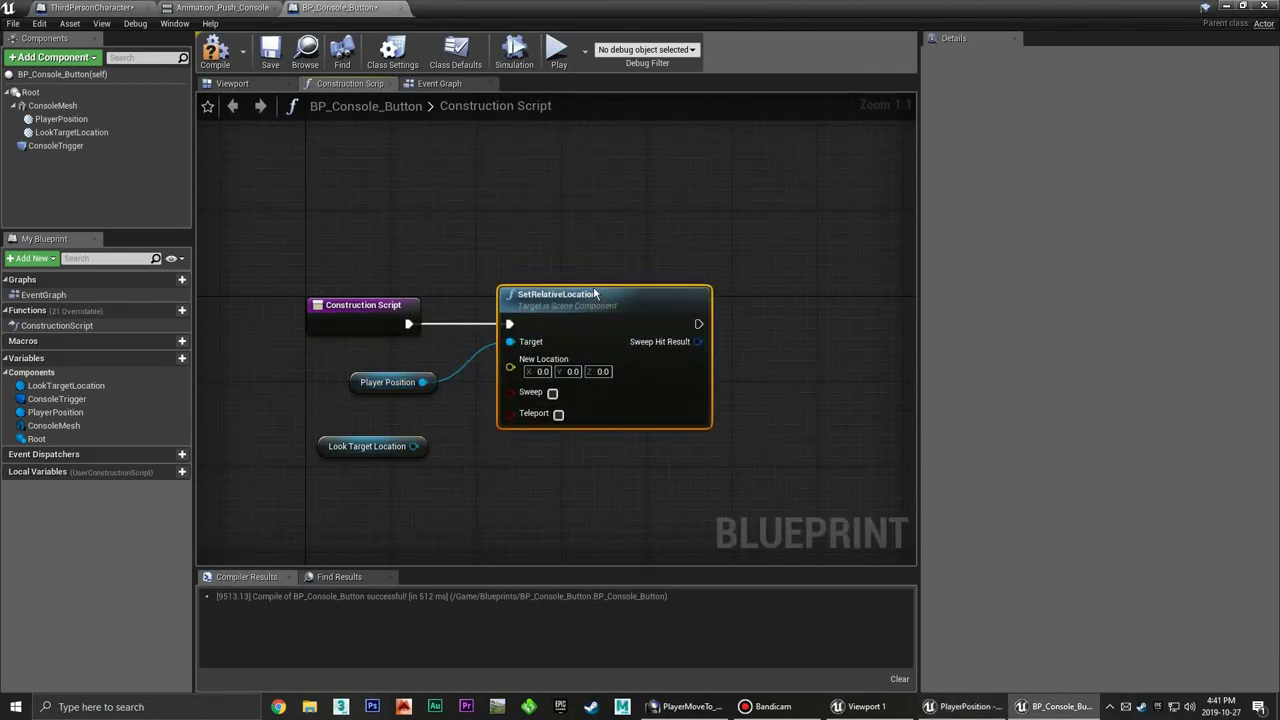
pyautogui.moveTo(401, 373); pyautogui.dragTo(400, 363)
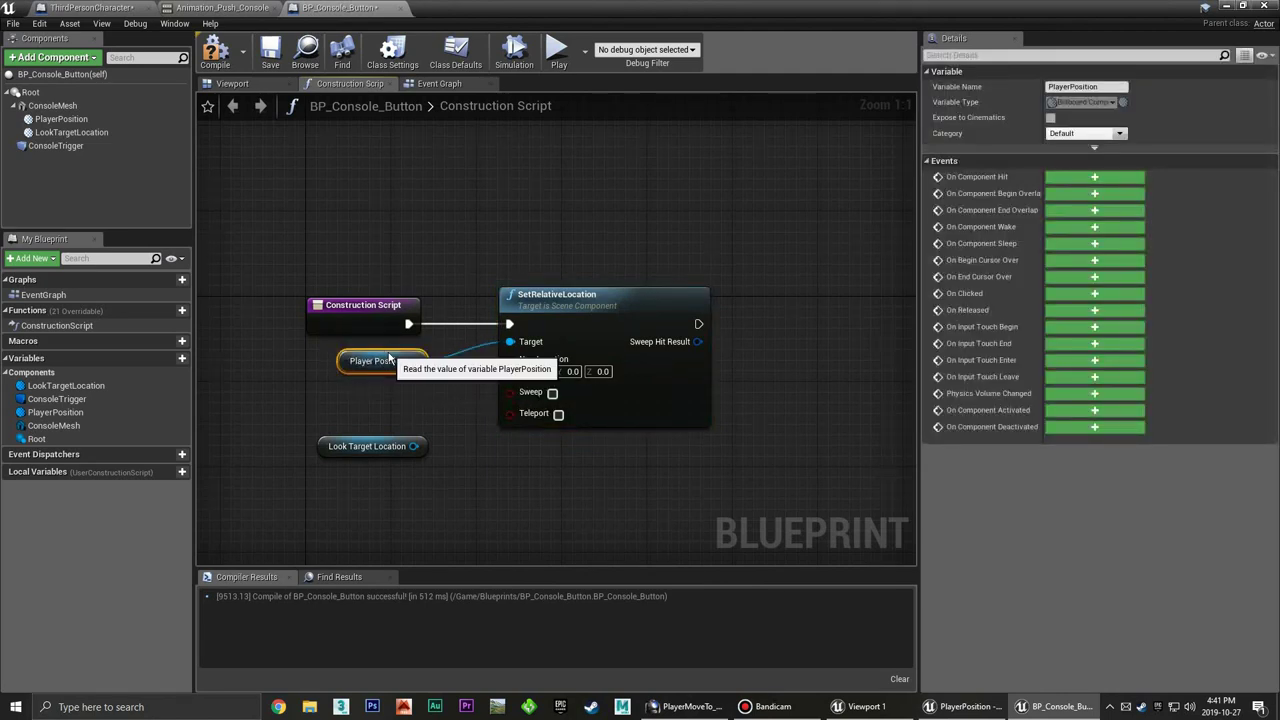
pyautogui.click(432, 390)
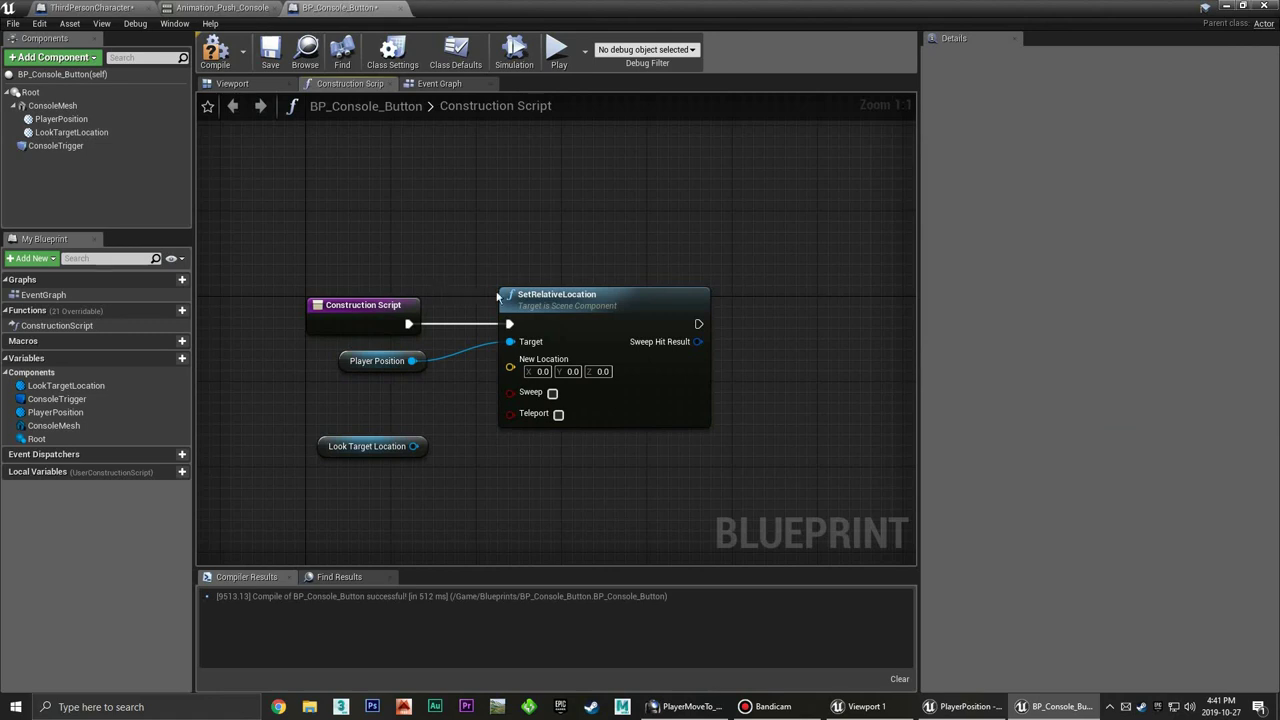
# Set the node's New Location to X -50, Y 0, Z 98
pyautogui.click(541, 371)
pyautogui.write('10')
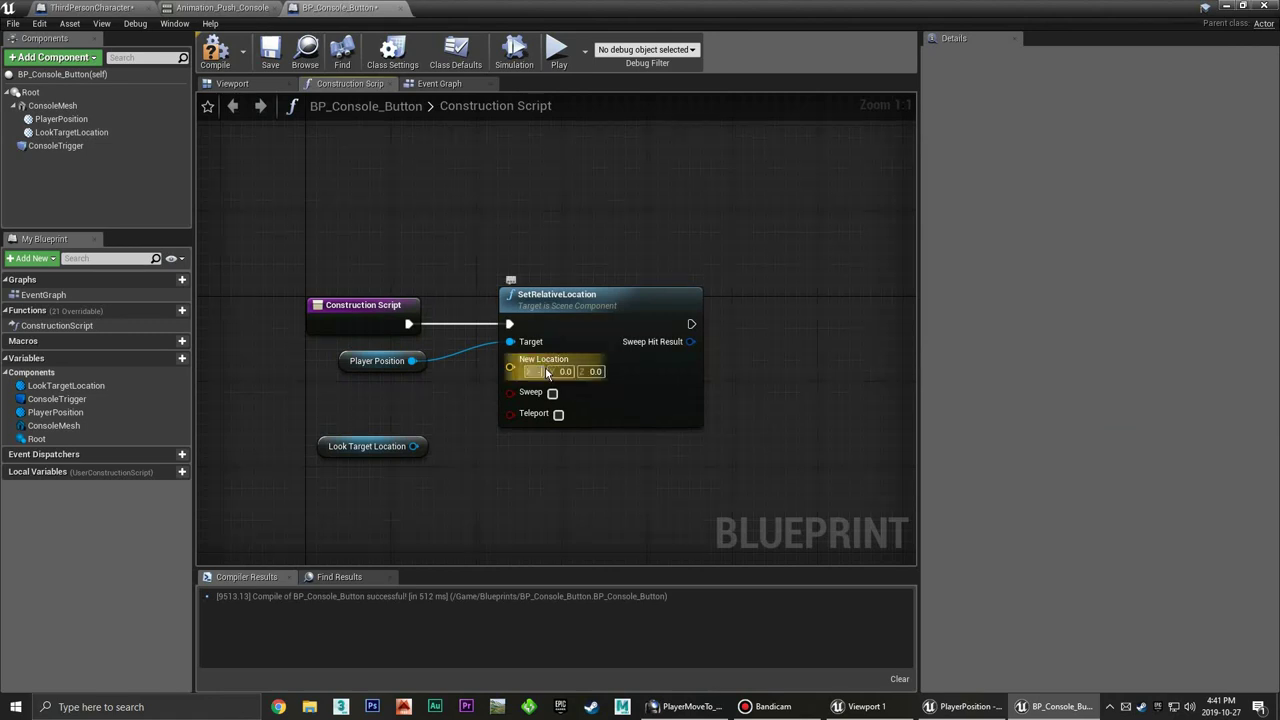
pyautogui.press('Return')
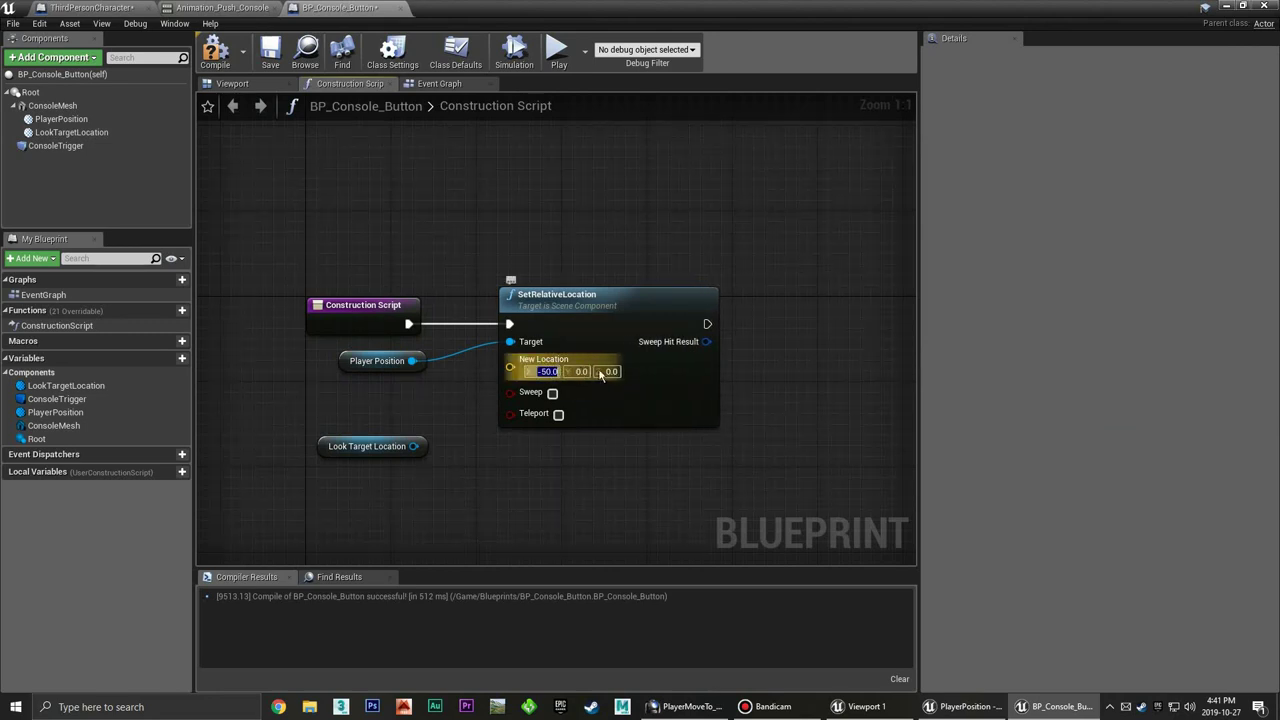
pyautogui.click(610, 371)
pyautogui.write('980')
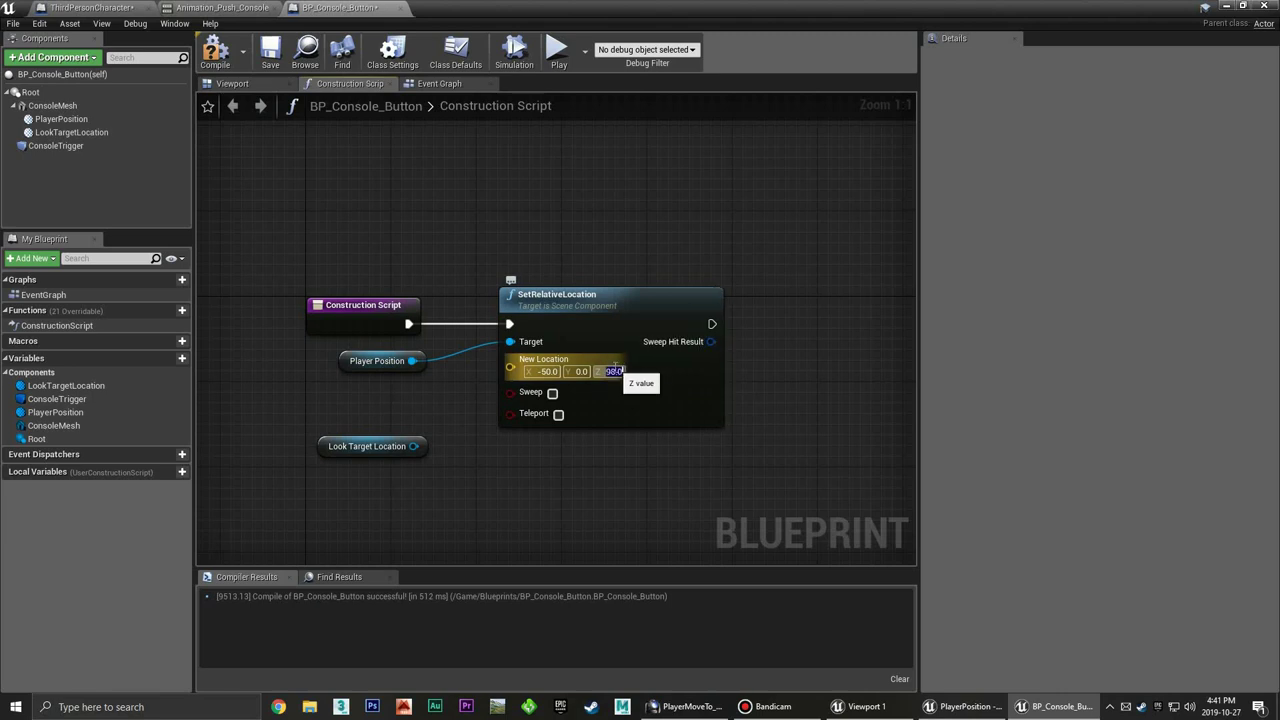
pyautogui.press('Return')
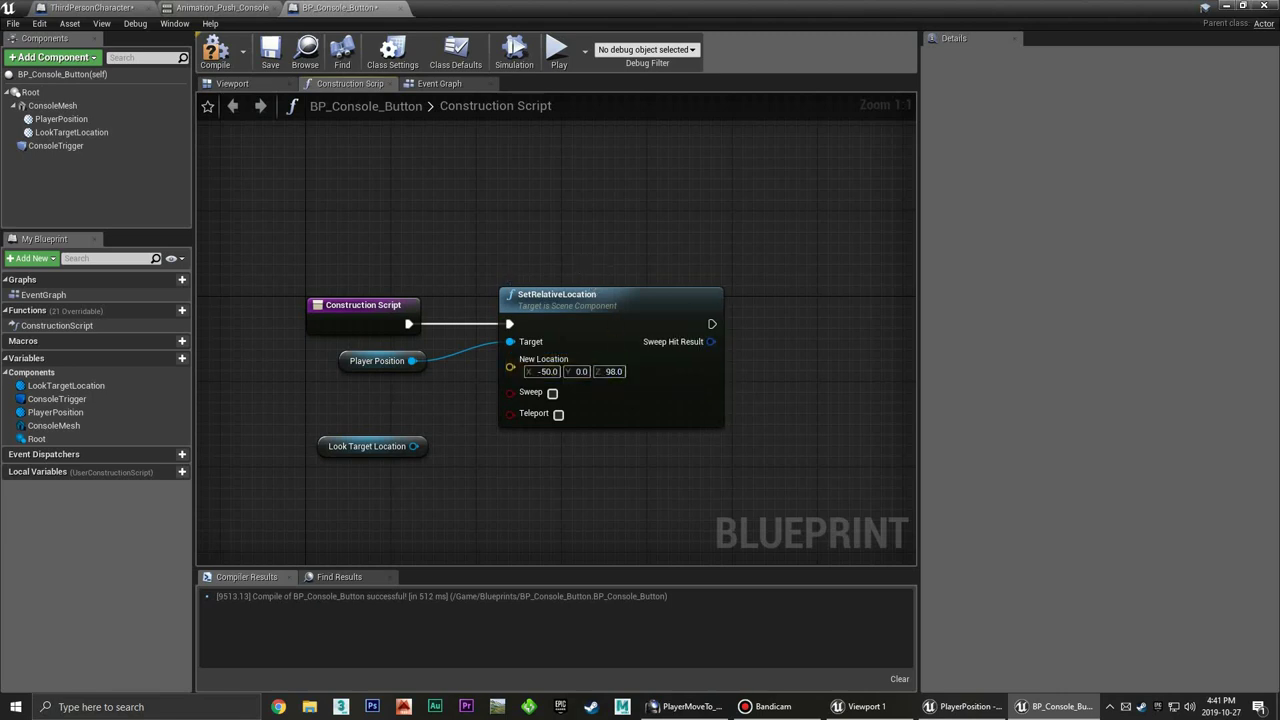
# Tidy the SetRelativeLocation node and drag a wire out from its New Location input
pyautogui.moveTo(613, 266); pyautogui.dragTo(570, 274, button='right')
pyautogui.moveTo(566, 303); pyautogui.dragTo(542, 292)
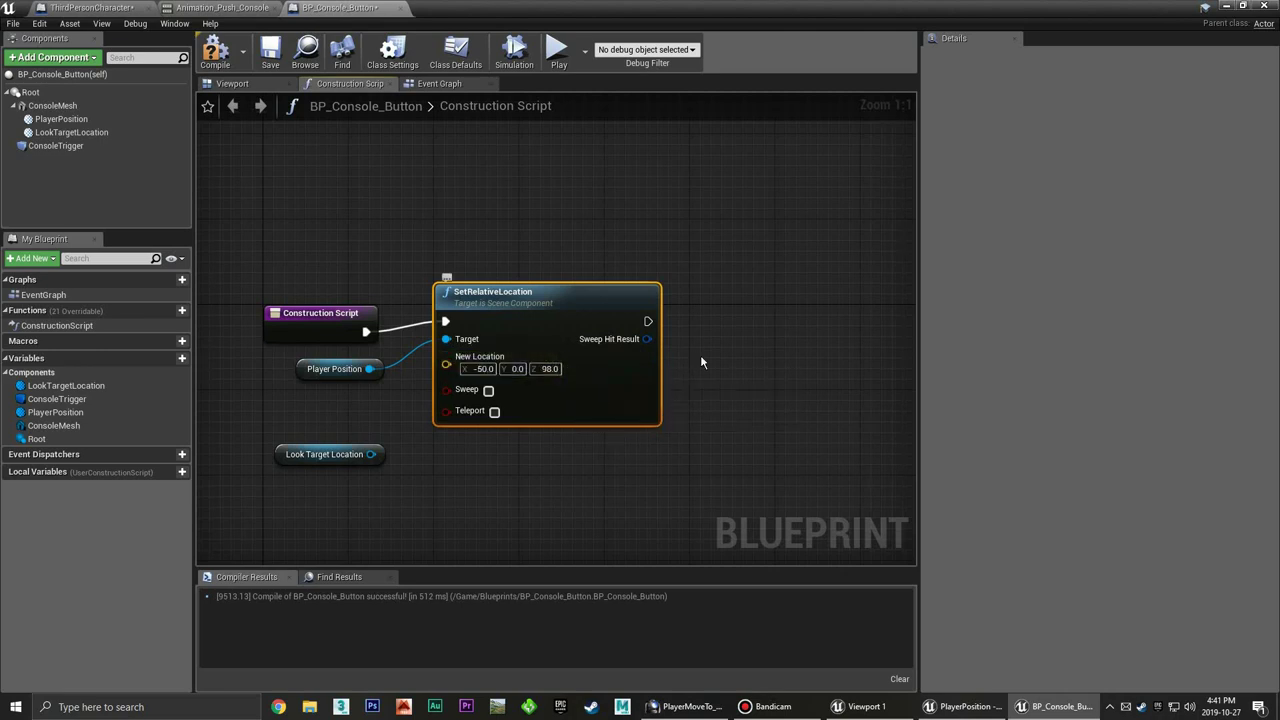
pyautogui.click(671, 364)
pyautogui.moveTo(671, 364)
pyautogui.mouseDown(button='right')
pyautogui.moveTo(634, 342)
pyautogui.moveTo(650, 293)
pyautogui.mouseUp(button='right')
pyautogui.click(508, 287)
pyautogui.click(671, 306)
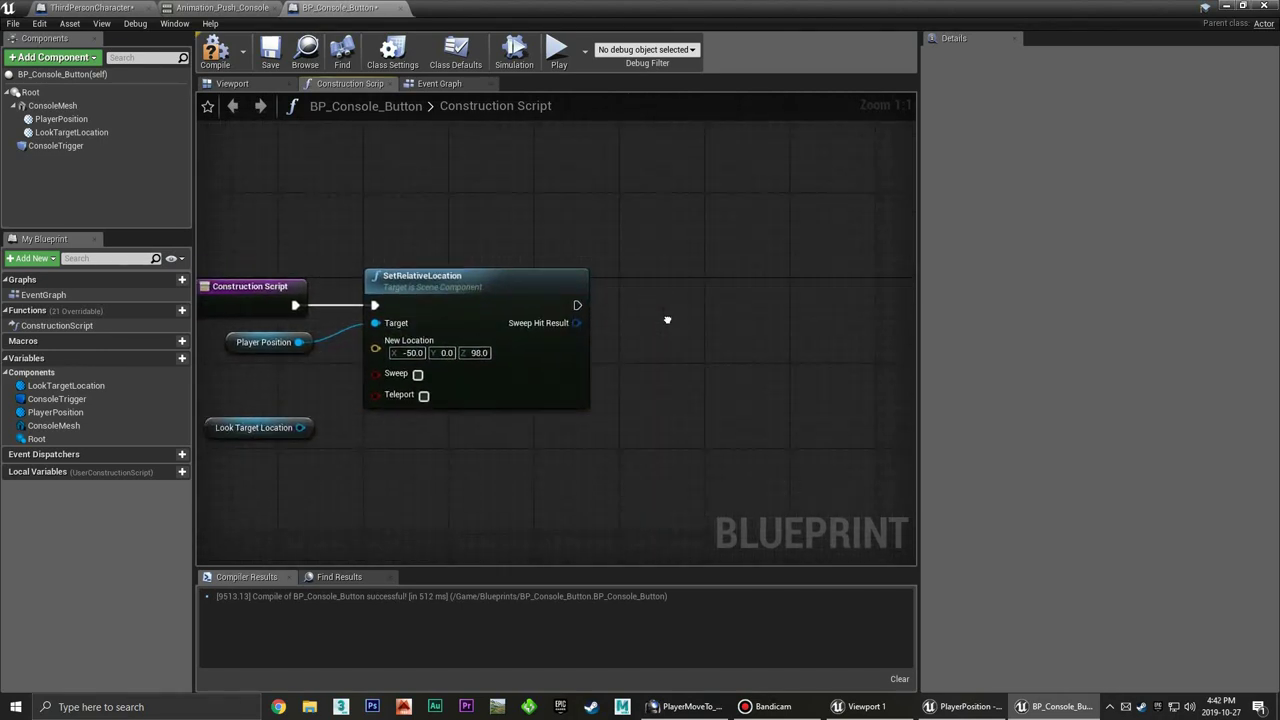
pyautogui.moveTo(446, 414); pyautogui.dragTo(497, 406, button='right')
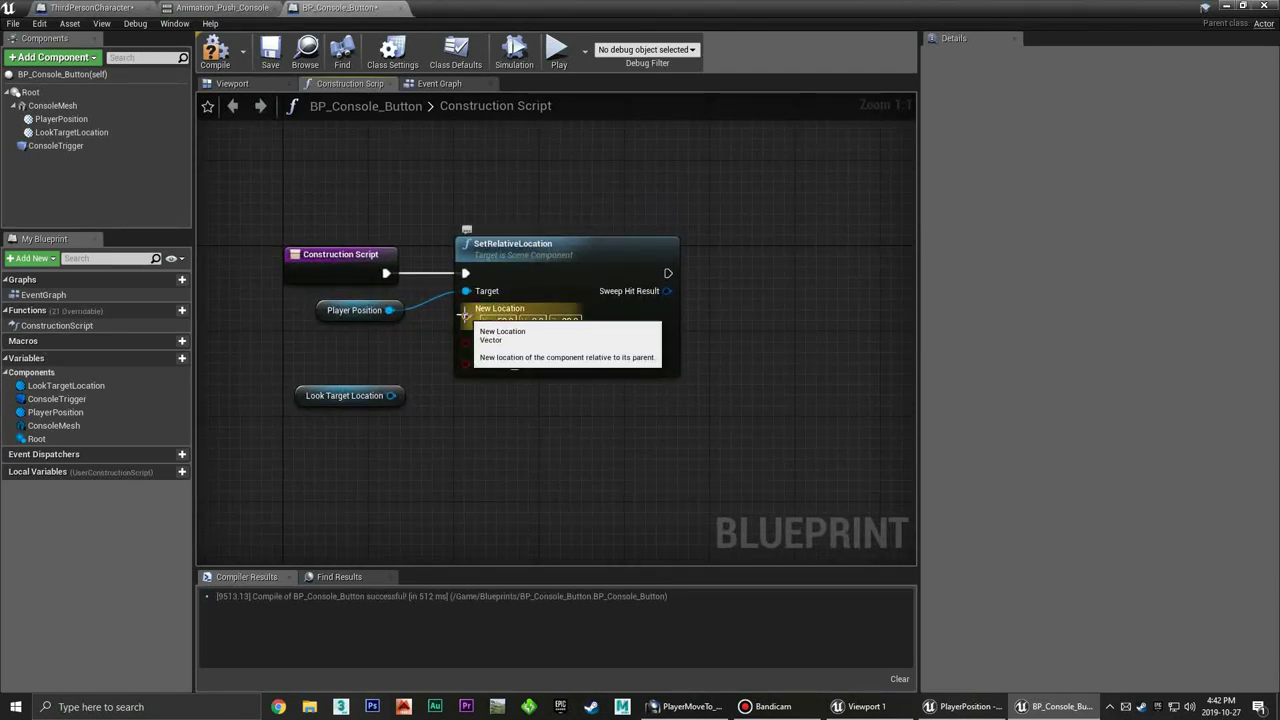
pyautogui.moveTo(465, 316); pyautogui.dragTo(424, 343)
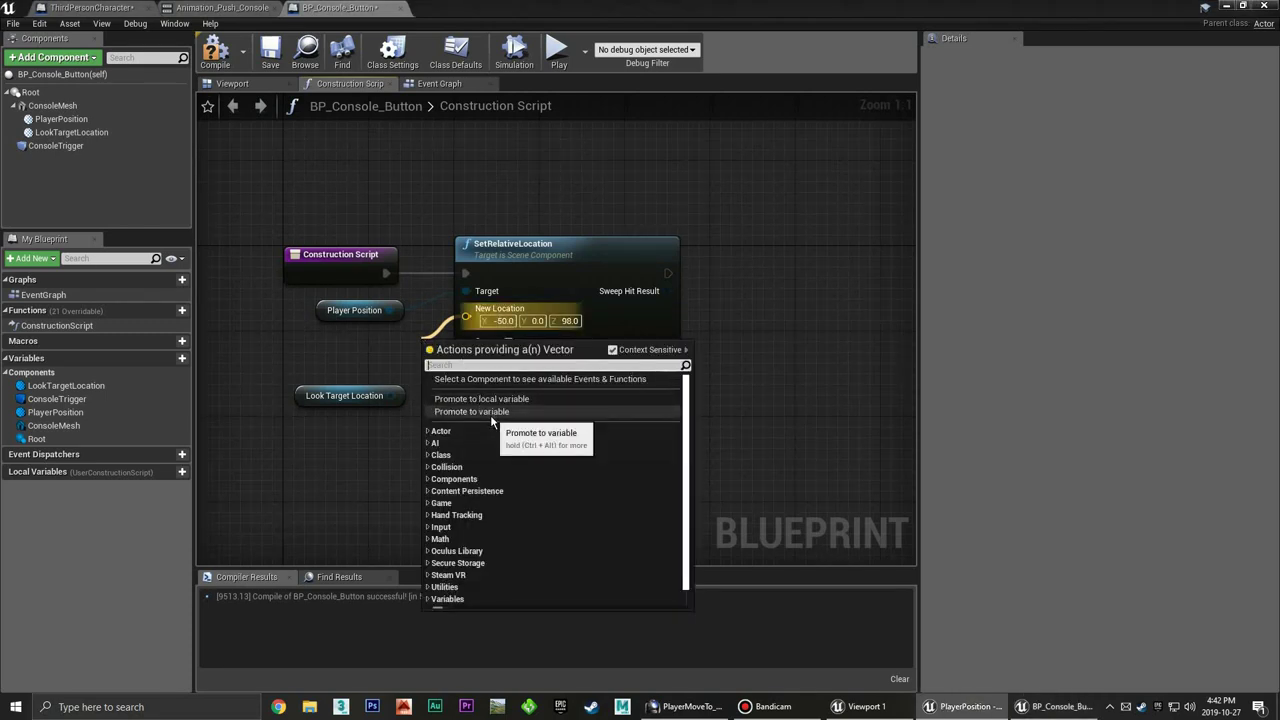
# Promote New Location to a vector variable PlayerPositionValue, placing its getter below Player Position
pyautogui.click(484, 411)
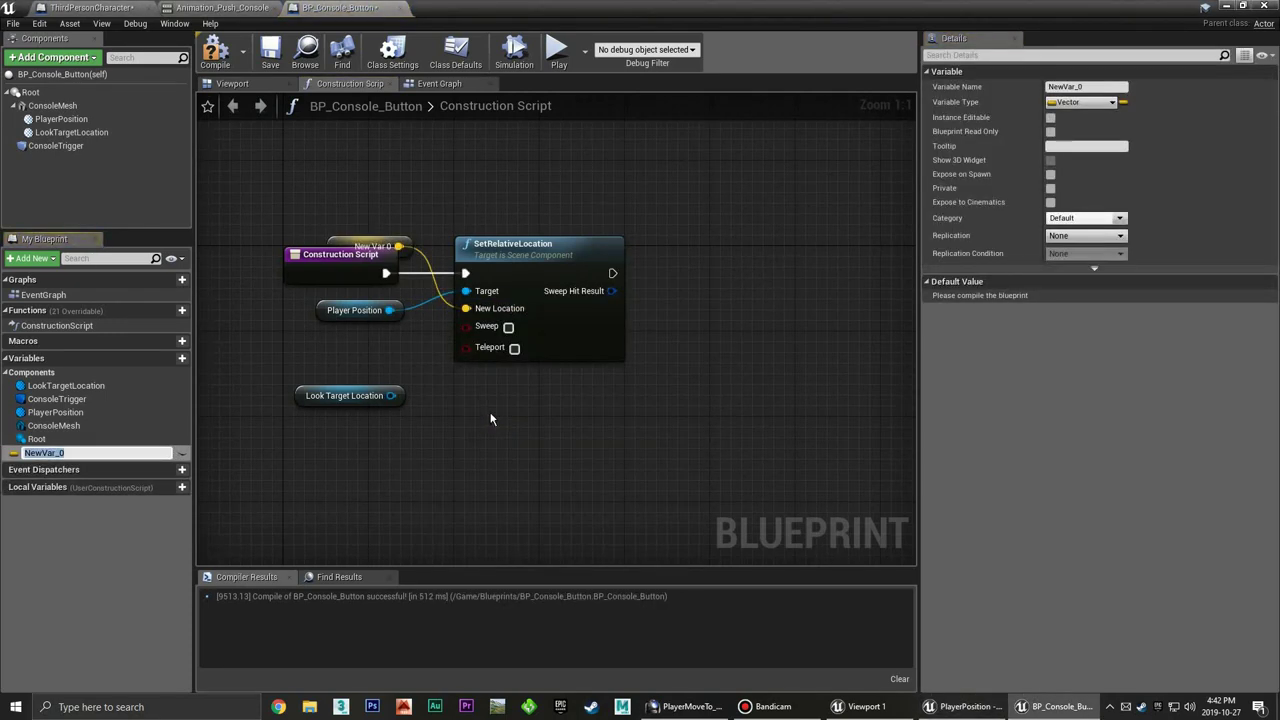
pyautogui.write('PlayerPositio')
pyautogui.write('n')
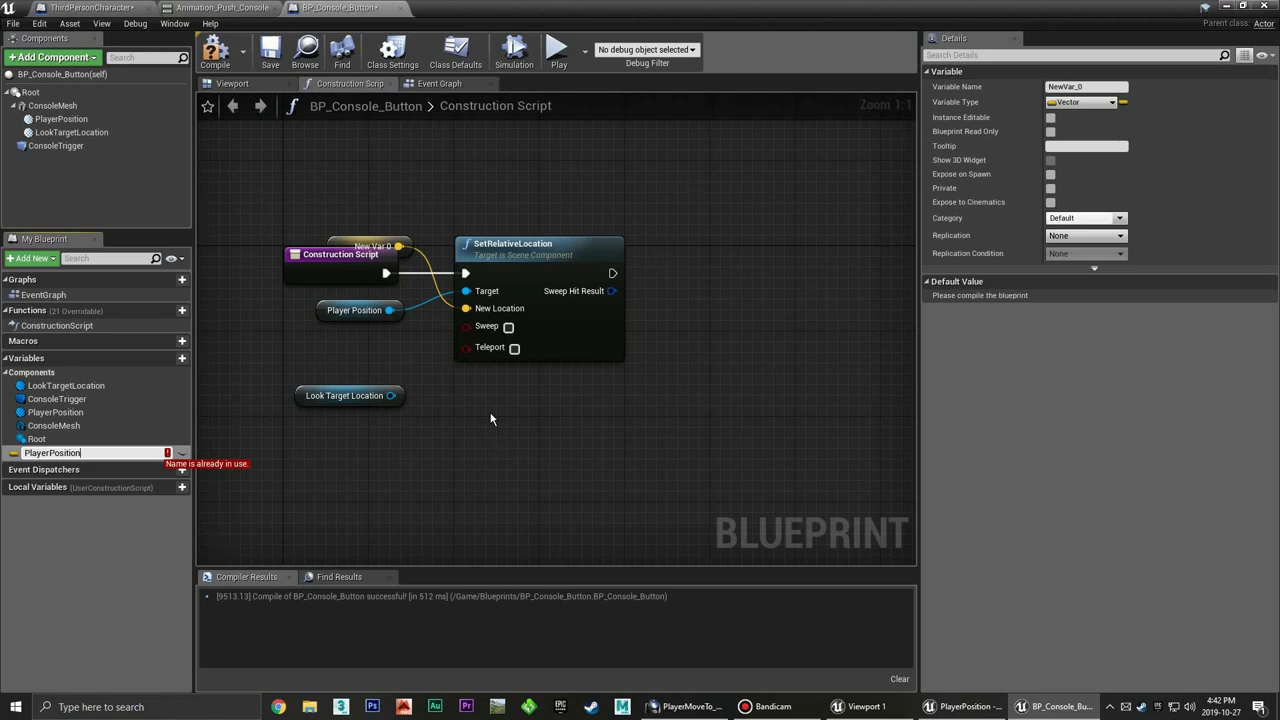
pyautogui.write('Value')
pyautogui.press('Return')
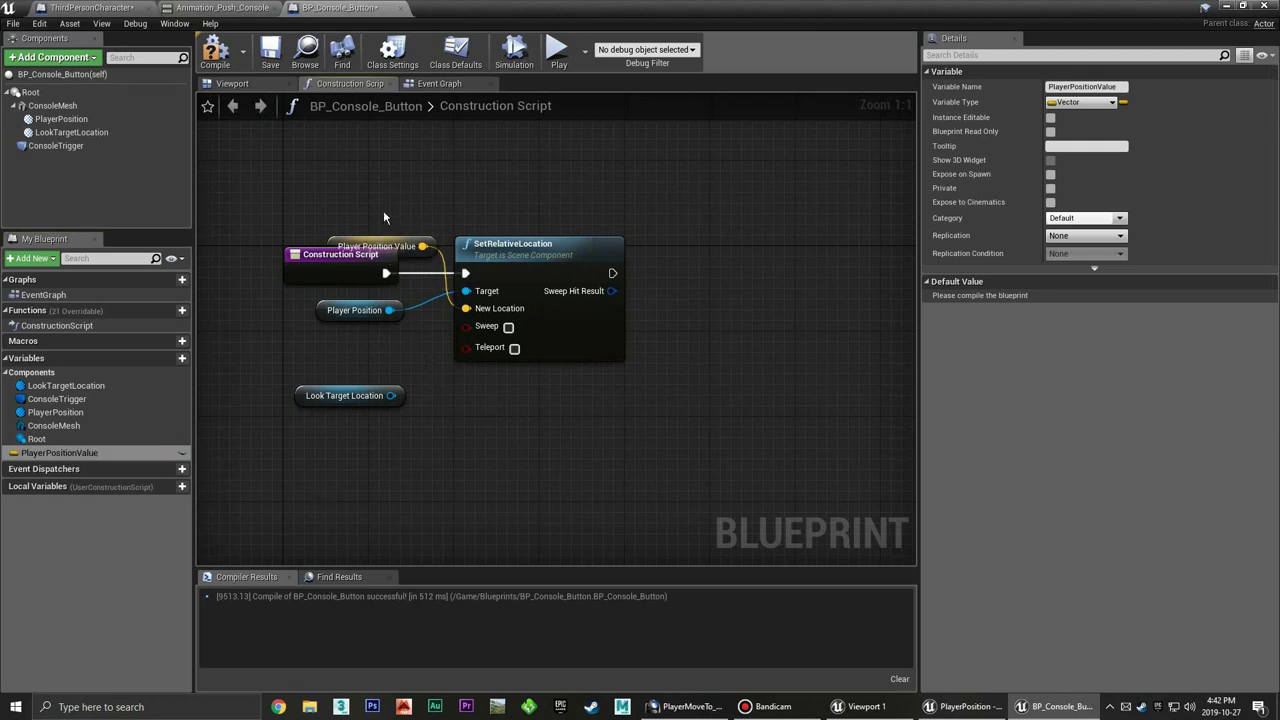
pyautogui.moveTo(410, 240)
pyautogui.mouseDown()
pyautogui.moveTo(395, 354)
pyautogui.moveTo(395, 337)
pyautogui.mouseUp()
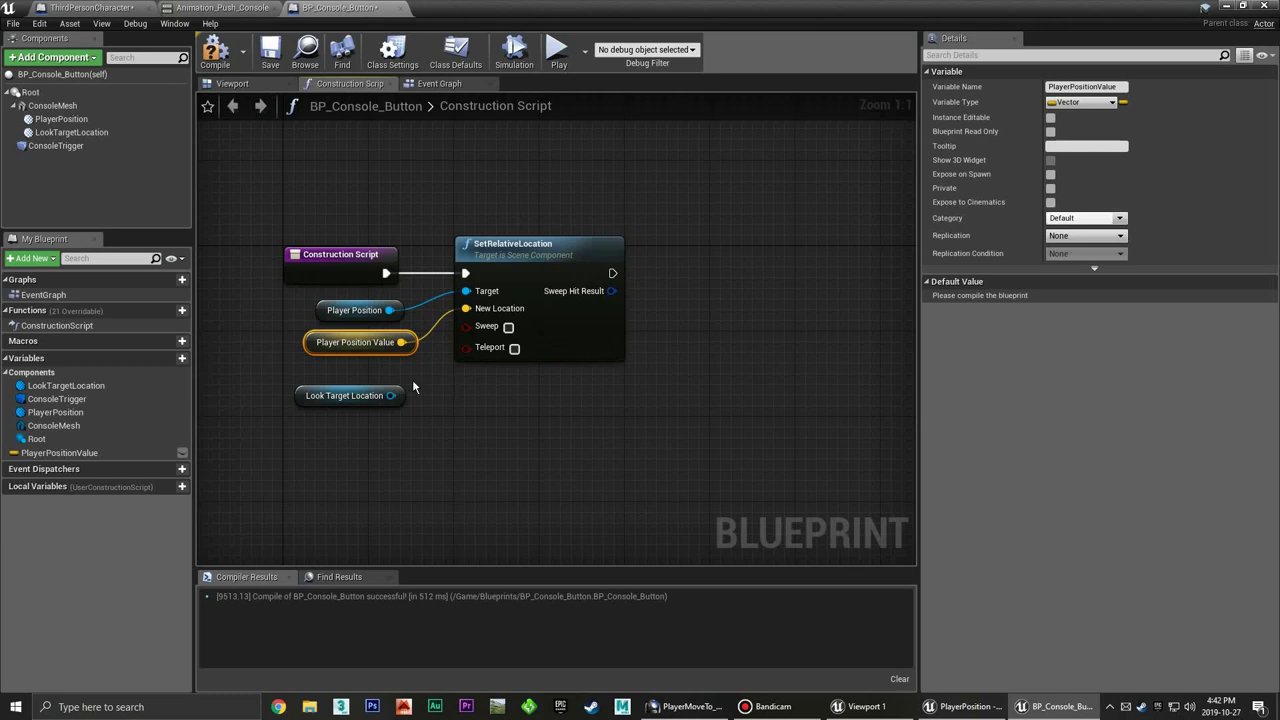
# Rename the PlayerPosition component variable to PlayerPositionTarget
pyautogui.moveTo(389, 310); pyautogui.dragTo(373, 318)
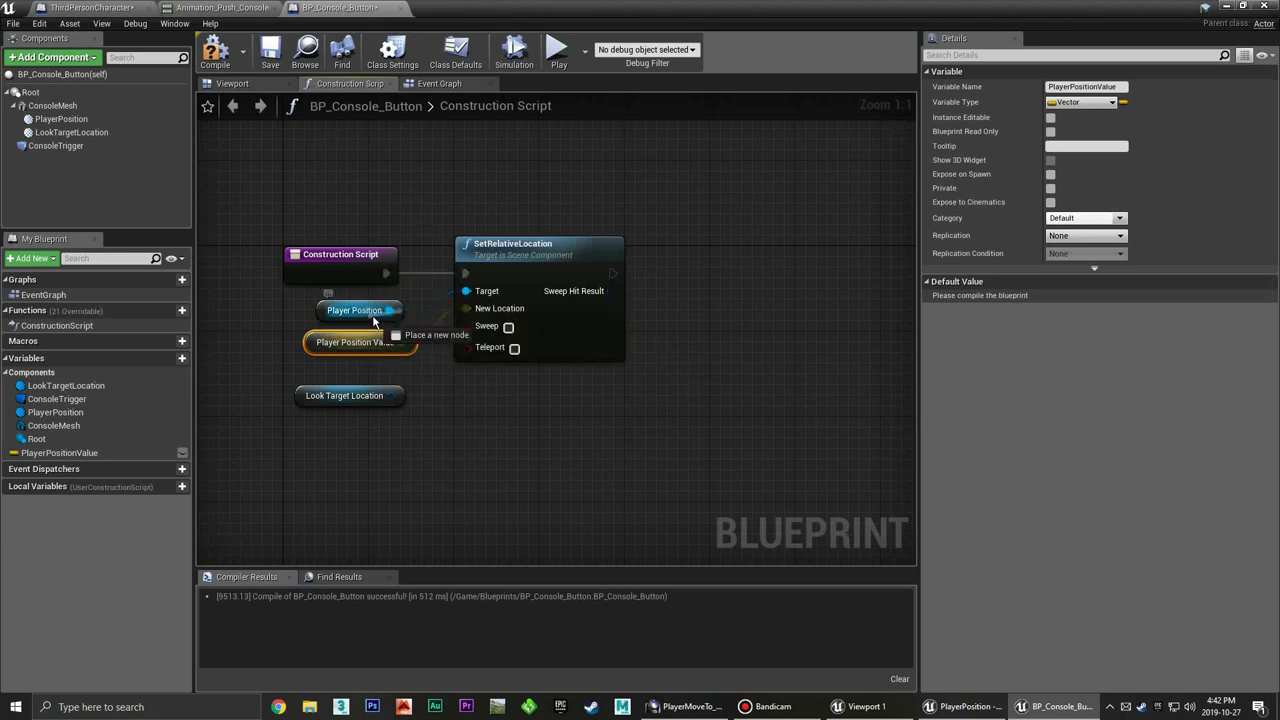
pyautogui.click(355, 311)
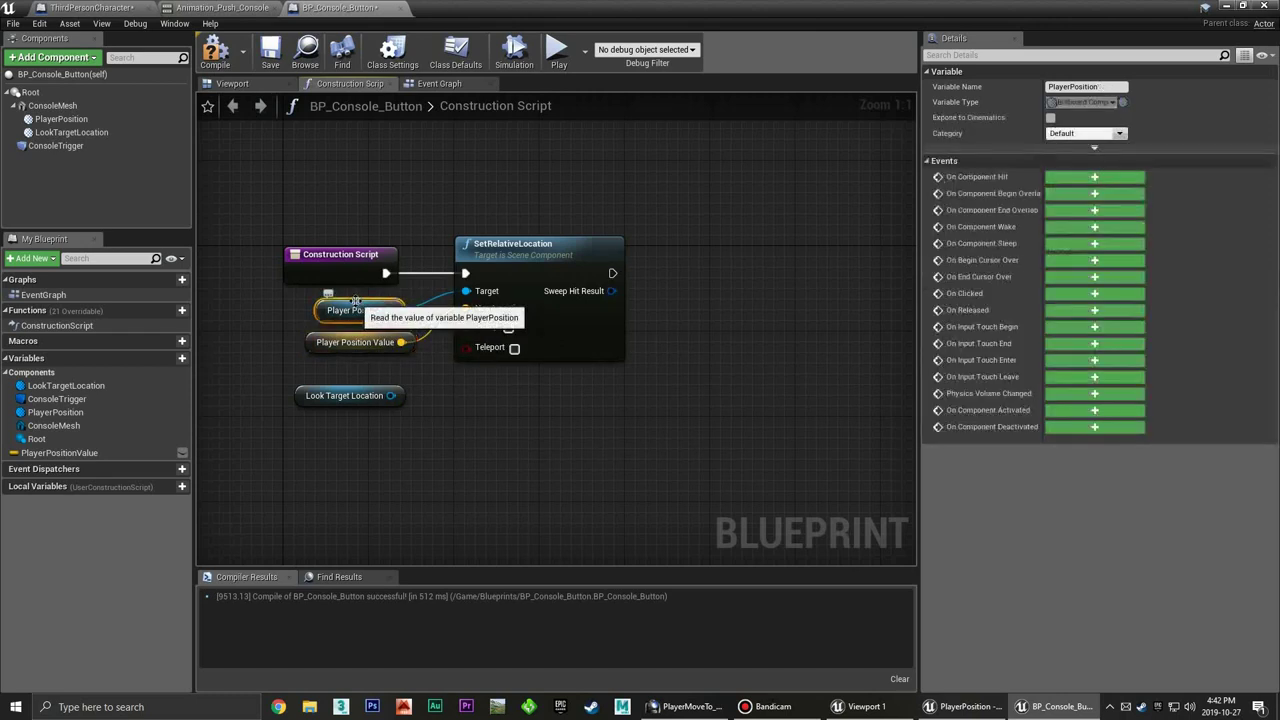
pyautogui.click(85, 413)
pyautogui.click(85, 413)
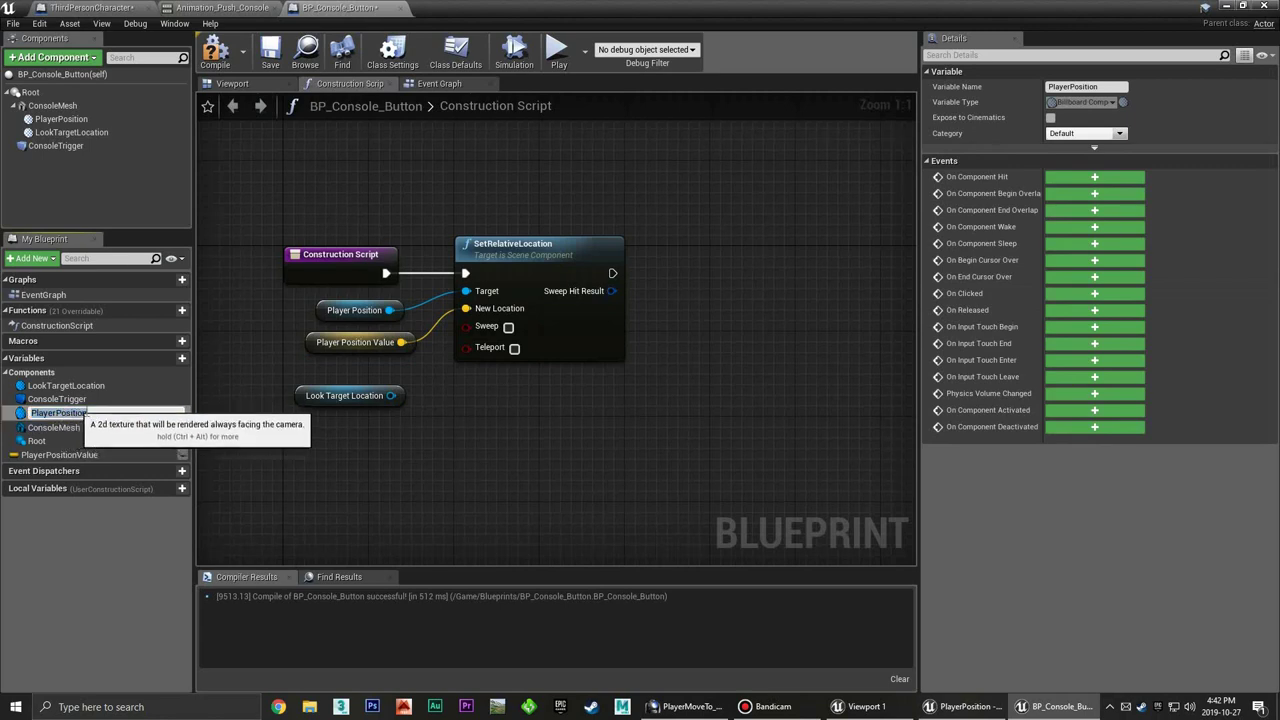
pyautogui.click(100, 412)
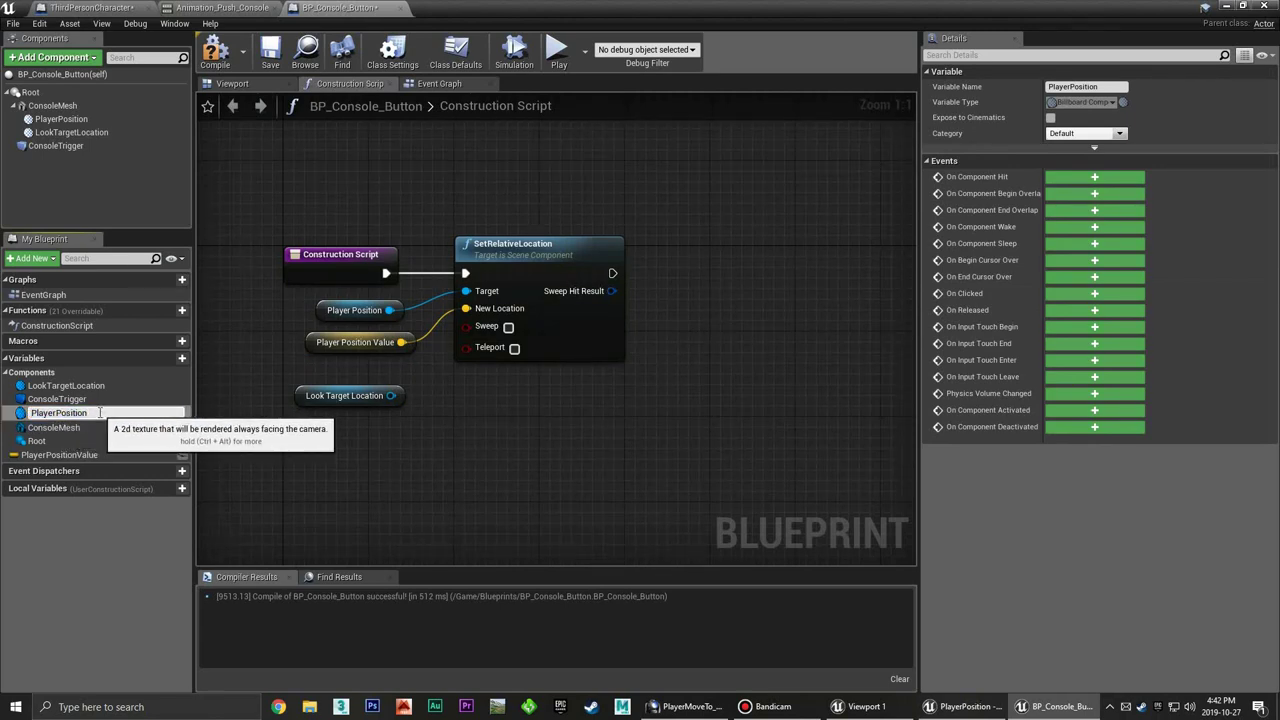
pyautogui.press('Return')
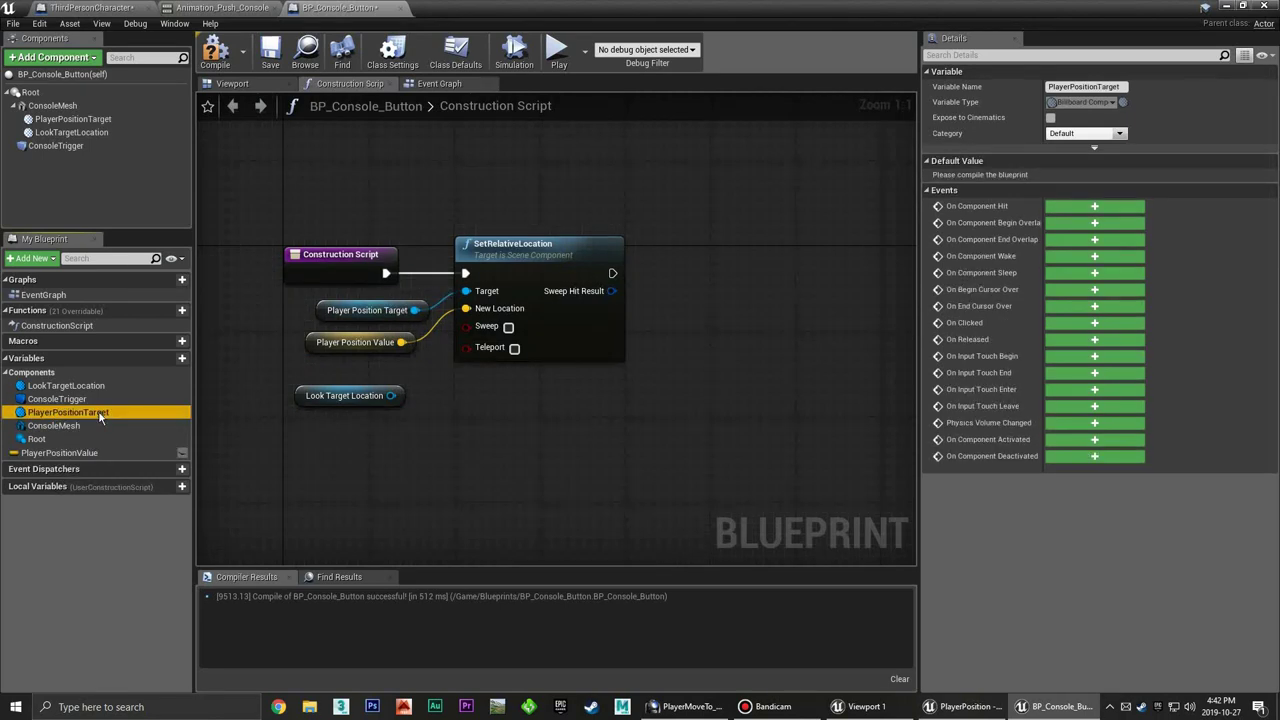
# Rename the LookTargetLocation component variable to LookTargetSpawnLocation
pyautogui.click(318, 400)
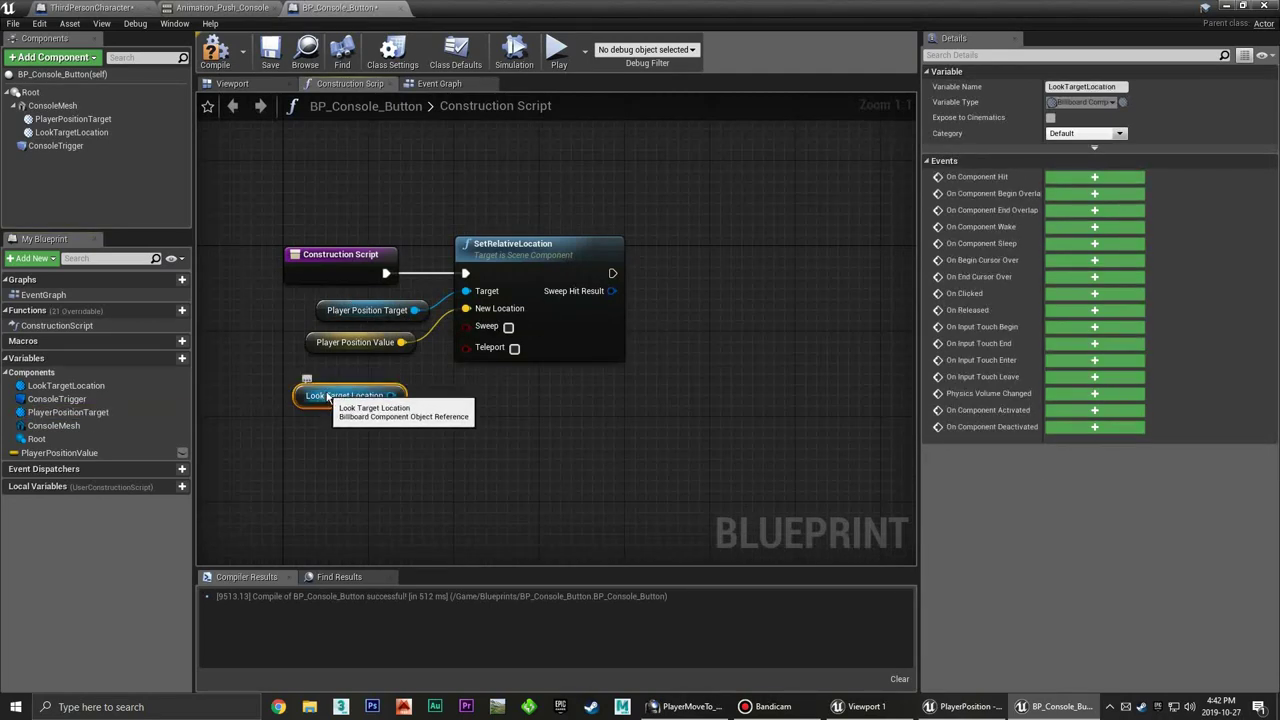
pyautogui.click(415, 361)
pyautogui.click(364, 390)
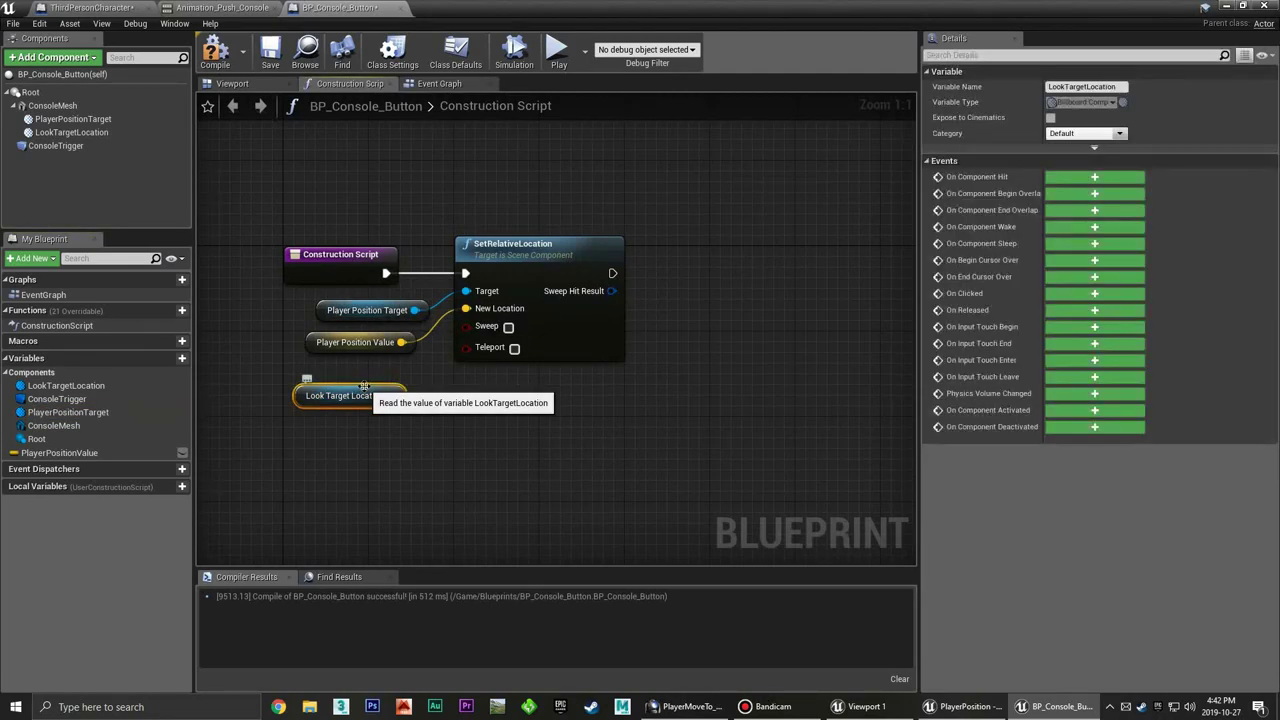
pyautogui.click(429, 359)
pyautogui.moveTo(429, 360); pyautogui.dragTo(433, 377, button='right')
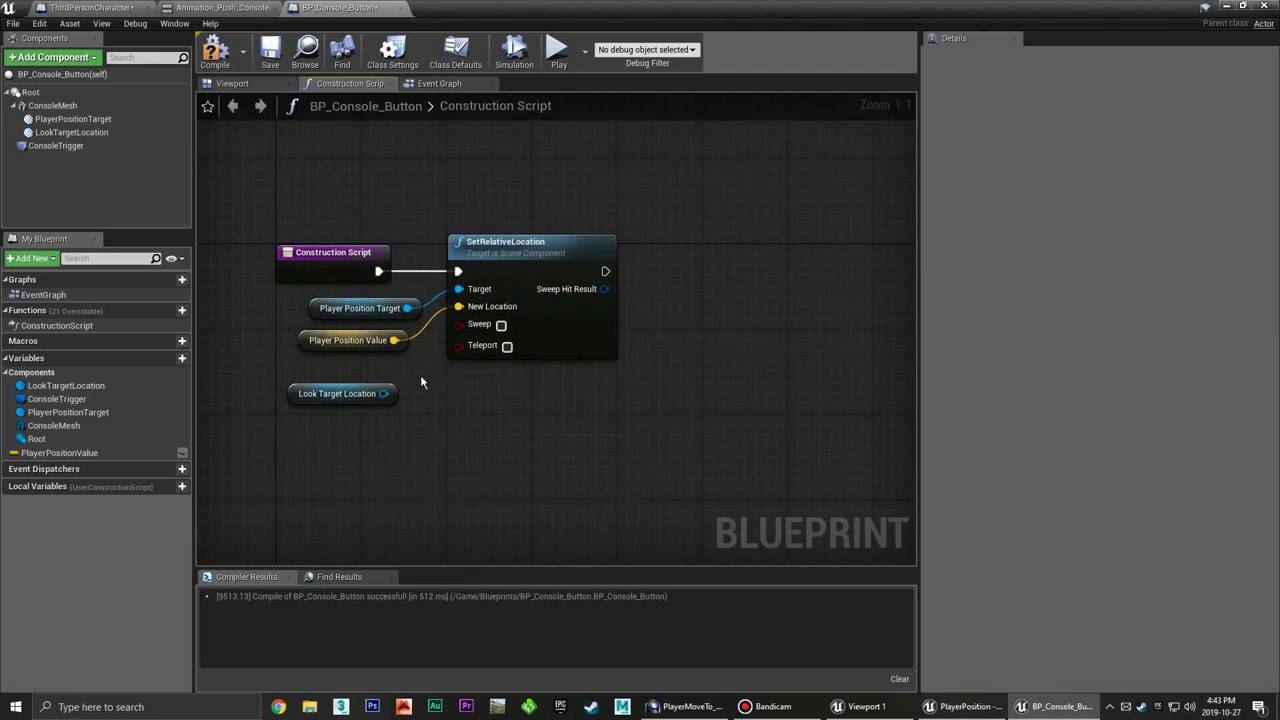
pyautogui.click(355, 393)
pyautogui.click(73, 387)
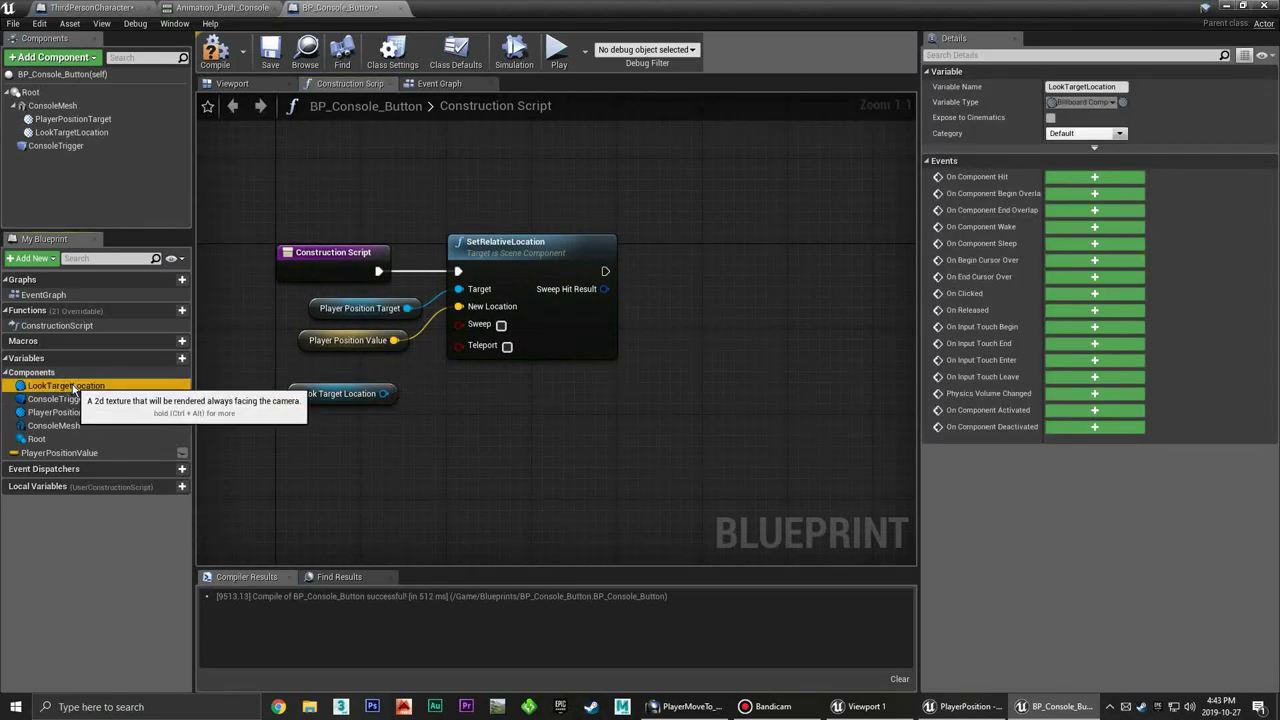
pyautogui.click(73, 387)
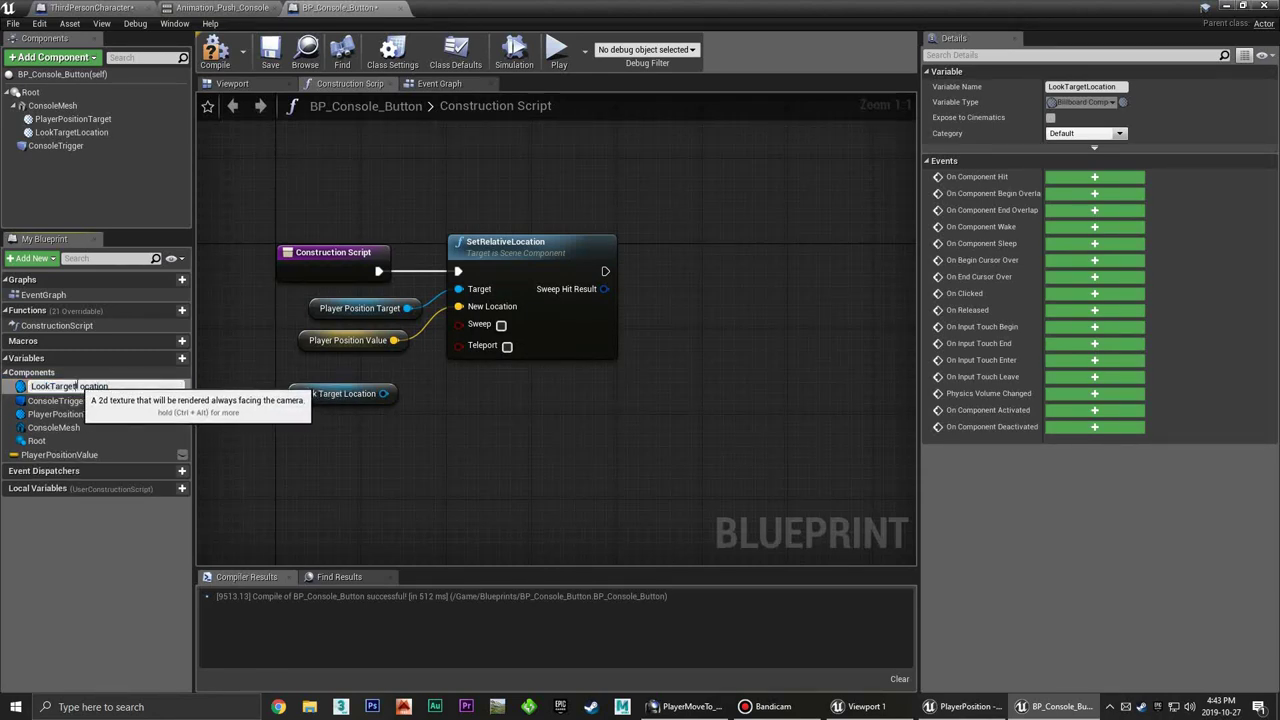
pyautogui.write('Spawn')
pyautogui.press('Return')
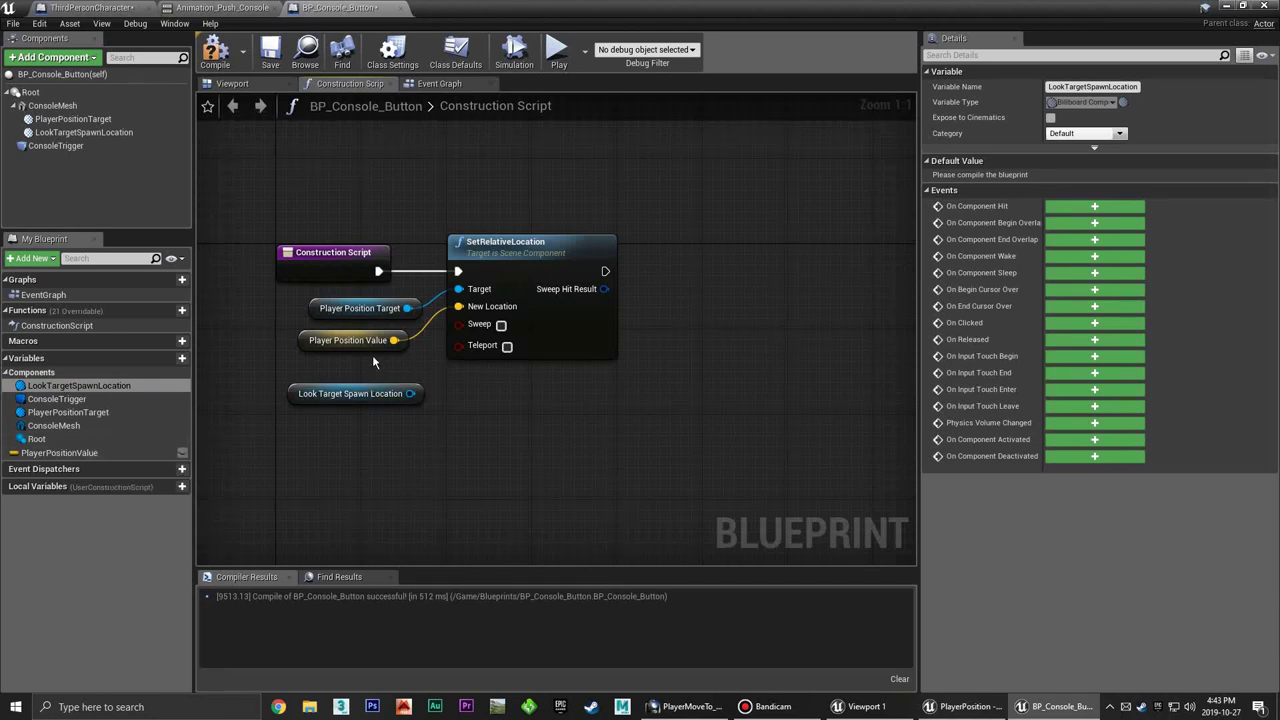
pyautogui.click(101, 453)
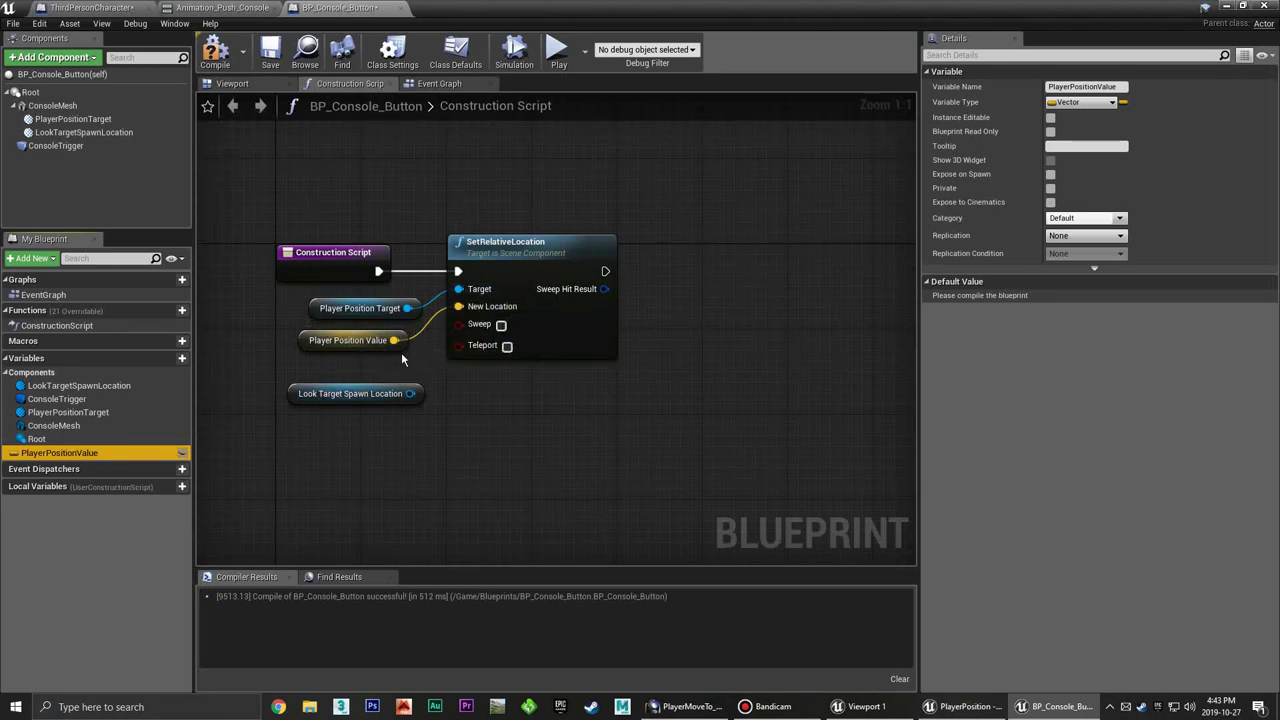
# Select the Look Target Spawn Location getter beside SetRelativeLocation and delete it
pyautogui.moveTo(402, 354); pyautogui.dragTo(371, 348, button='right')
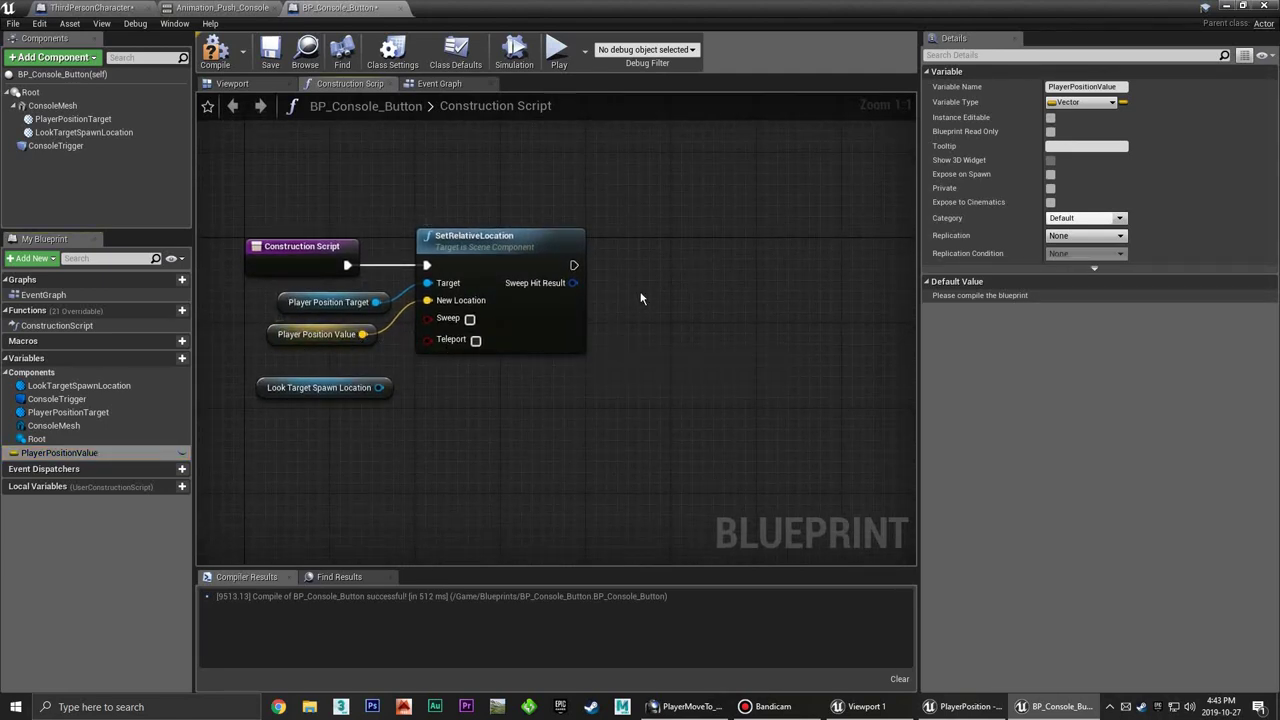
pyautogui.moveTo(668, 298)
pyautogui.mouseDown(button='right')
pyautogui.moveTo(598, 290)
pyautogui.moveTo(603, 300)
pyautogui.mouseUp(button='right')
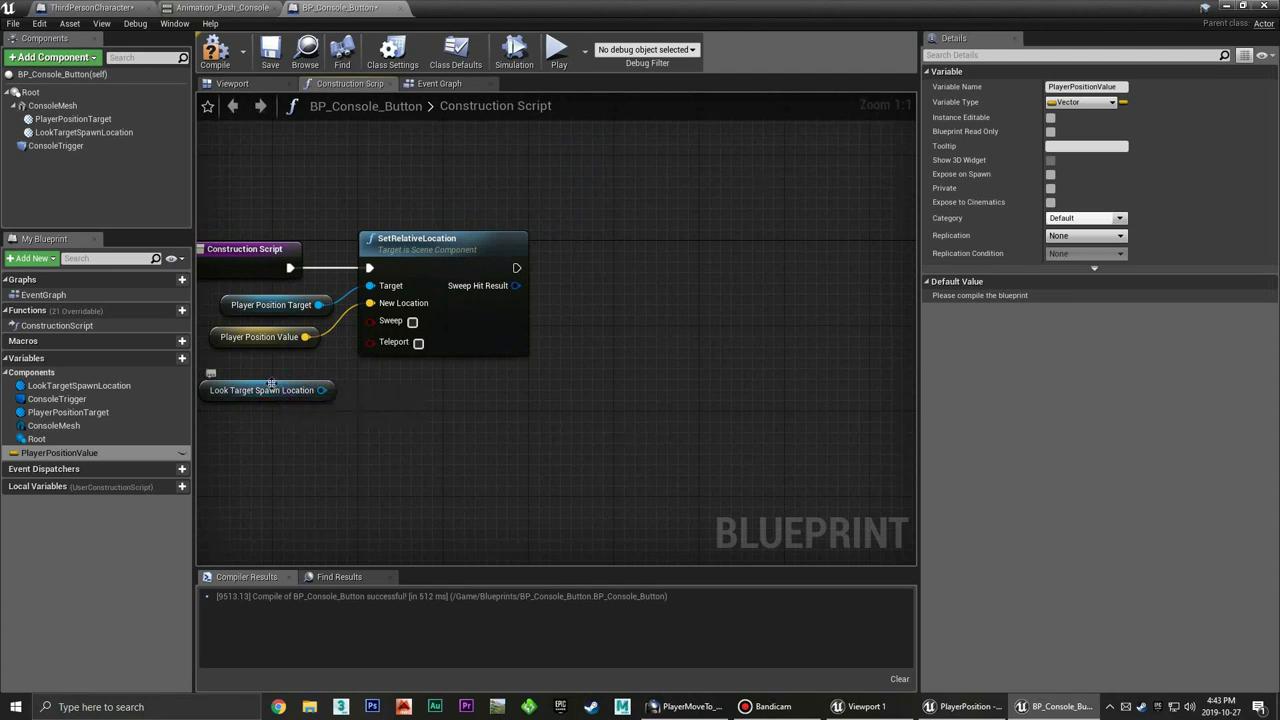
pyautogui.moveTo(284, 390)
pyautogui.mouseDown()
pyautogui.moveTo(496, 362)
pyautogui.moveTo(465, 376)
pyautogui.mouseUp()
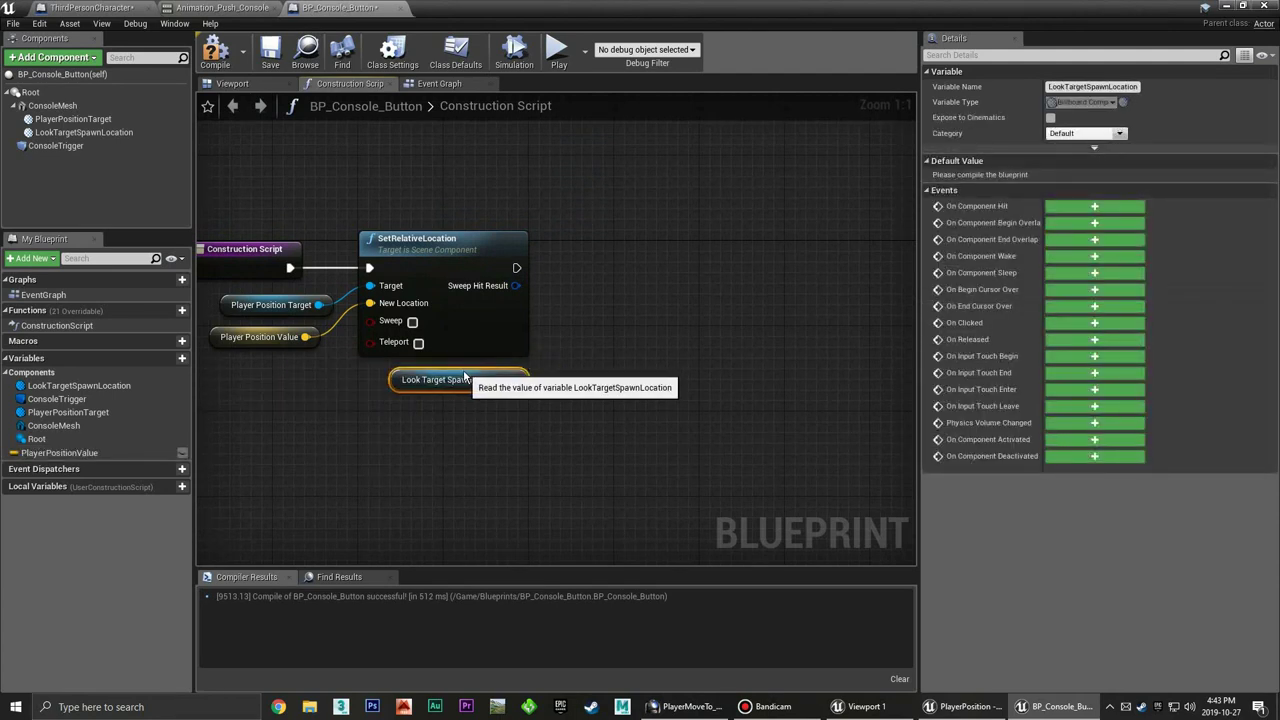
pyautogui.click(640, 354)
pyautogui.moveTo(577, 372); pyautogui.dragTo(528, 365, button='right')
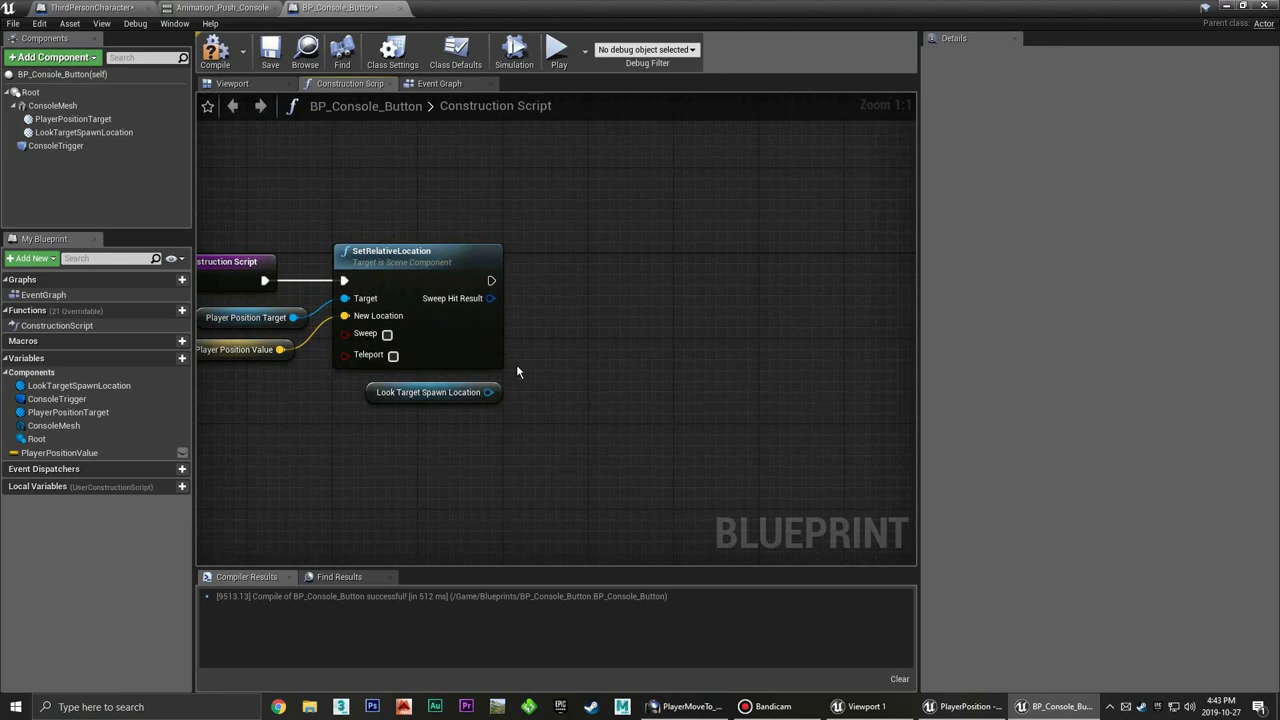
pyautogui.click(468, 394)
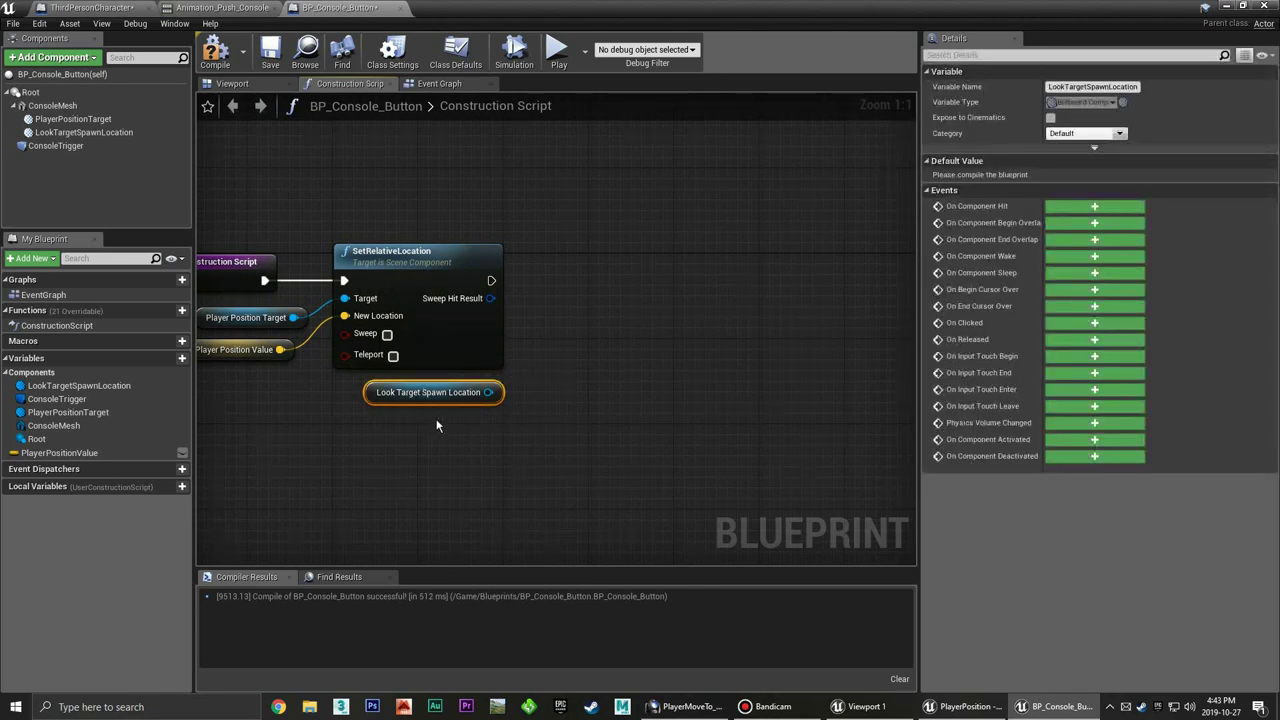
pyautogui.press('Delete')
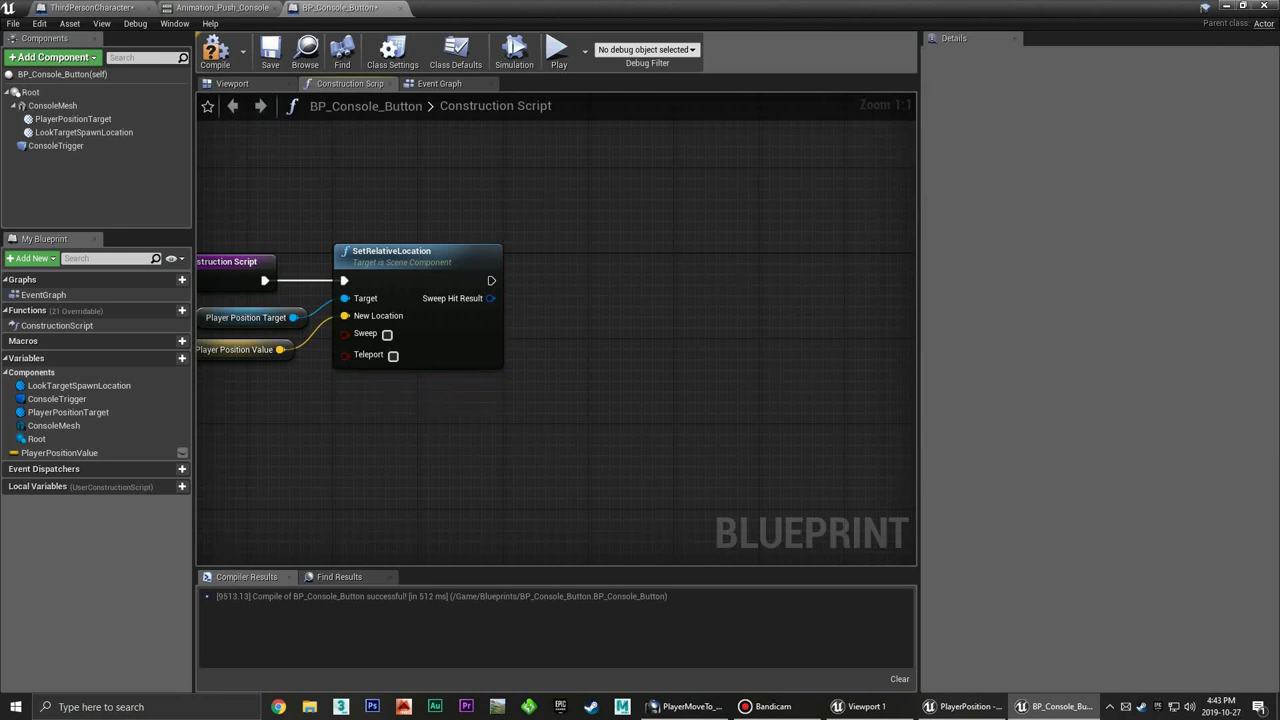
pyautogui.moveTo(425, 400); pyautogui.dragTo(520, 365, button='right')
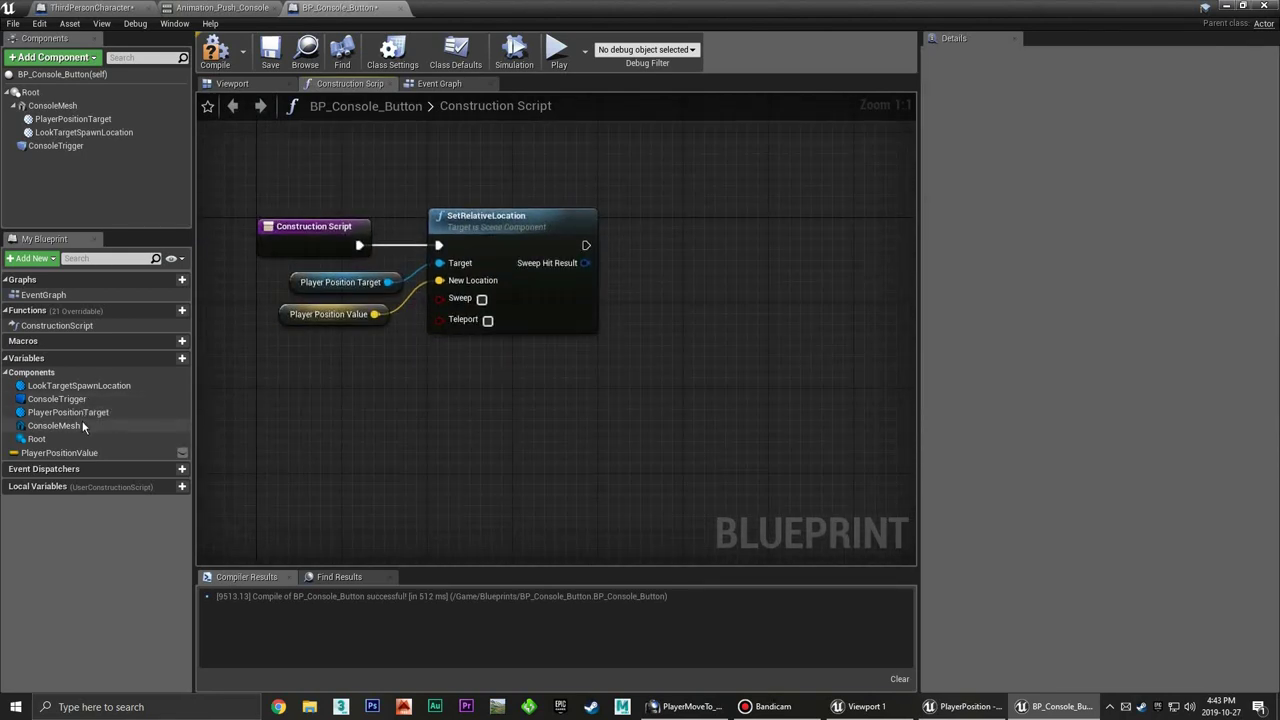
# Add a Get ConsoleTrigger reference node to the Construction Script graph
pyautogui.click(60, 400)
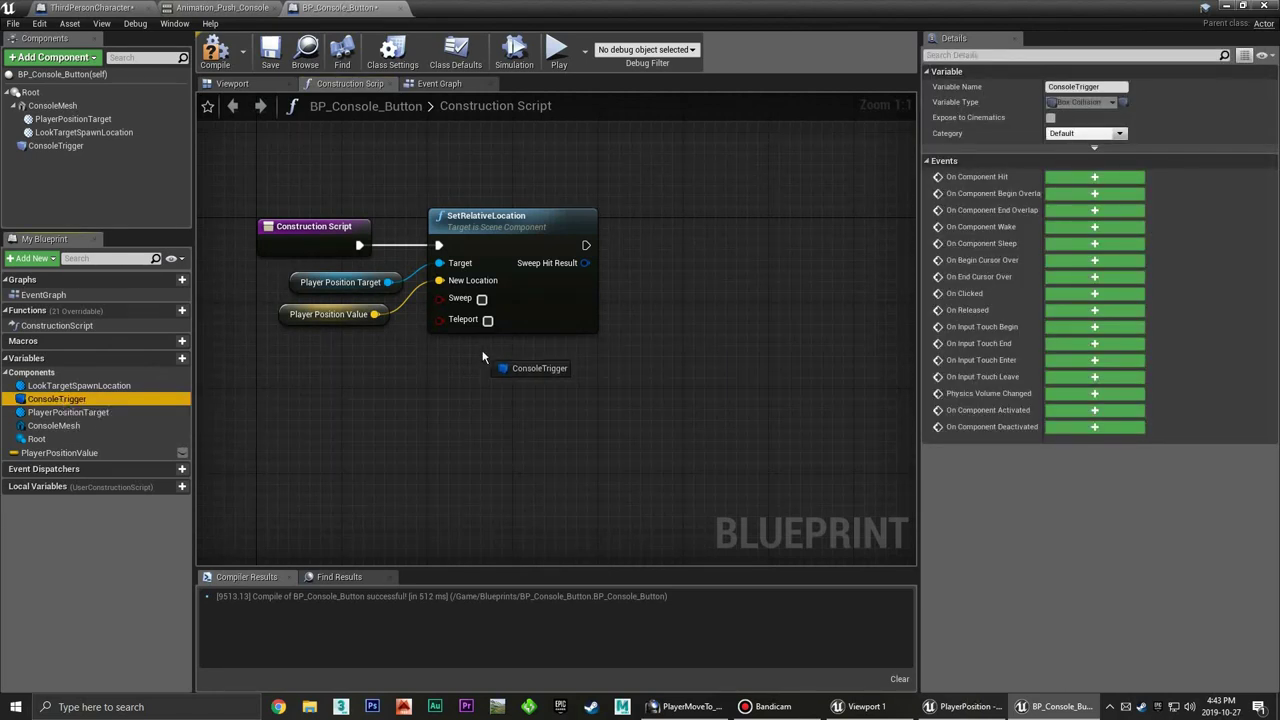
pyautogui.moveTo(60, 402); pyautogui.dragTo(492, 352)
pyautogui.click(528, 370)
pyautogui.click(629, 347)
pyautogui.moveTo(629, 347); pyautogui.dragTo(516, 361, button='right')
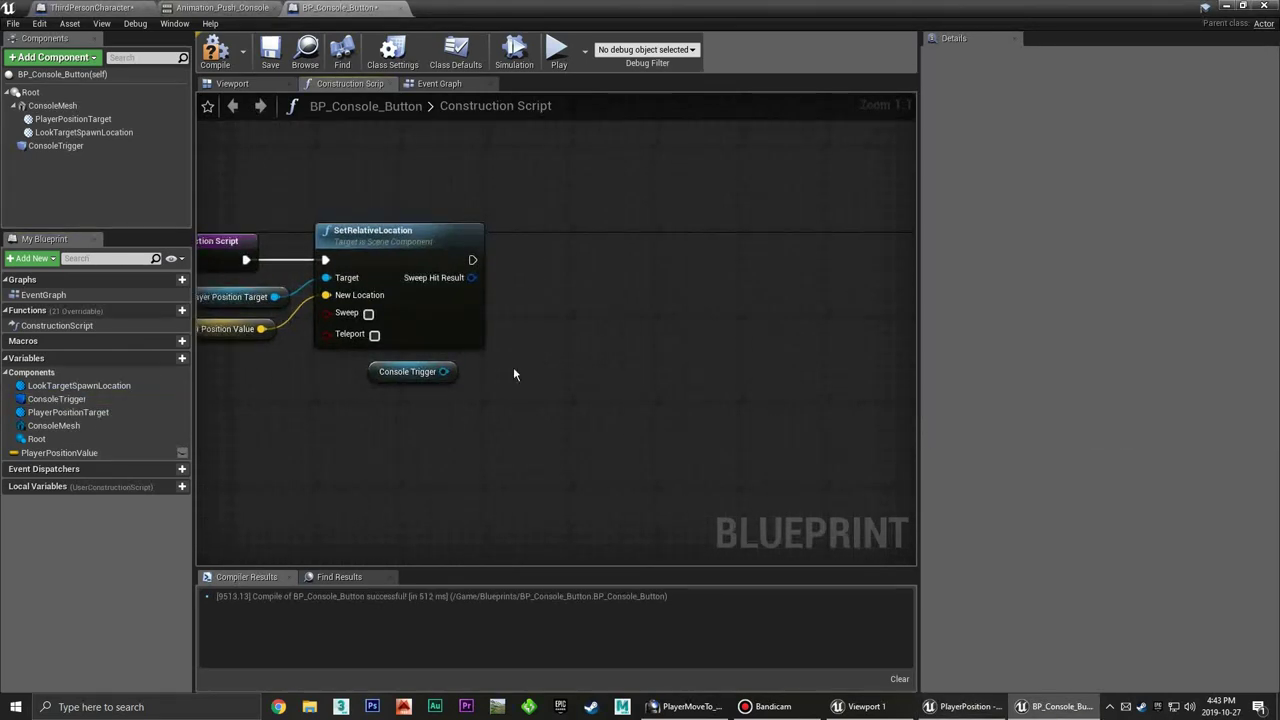
# Add Set Relative Scale 3D on Console Trigger, executed after SetRelativeLocation
pyautogui.moveTo(444, 371)
pyautogui.mouseDown()
pyautogui.moveTo(533, 336)
pyautogui.moveTo(536, 320)
pyautogui.mouseUp()
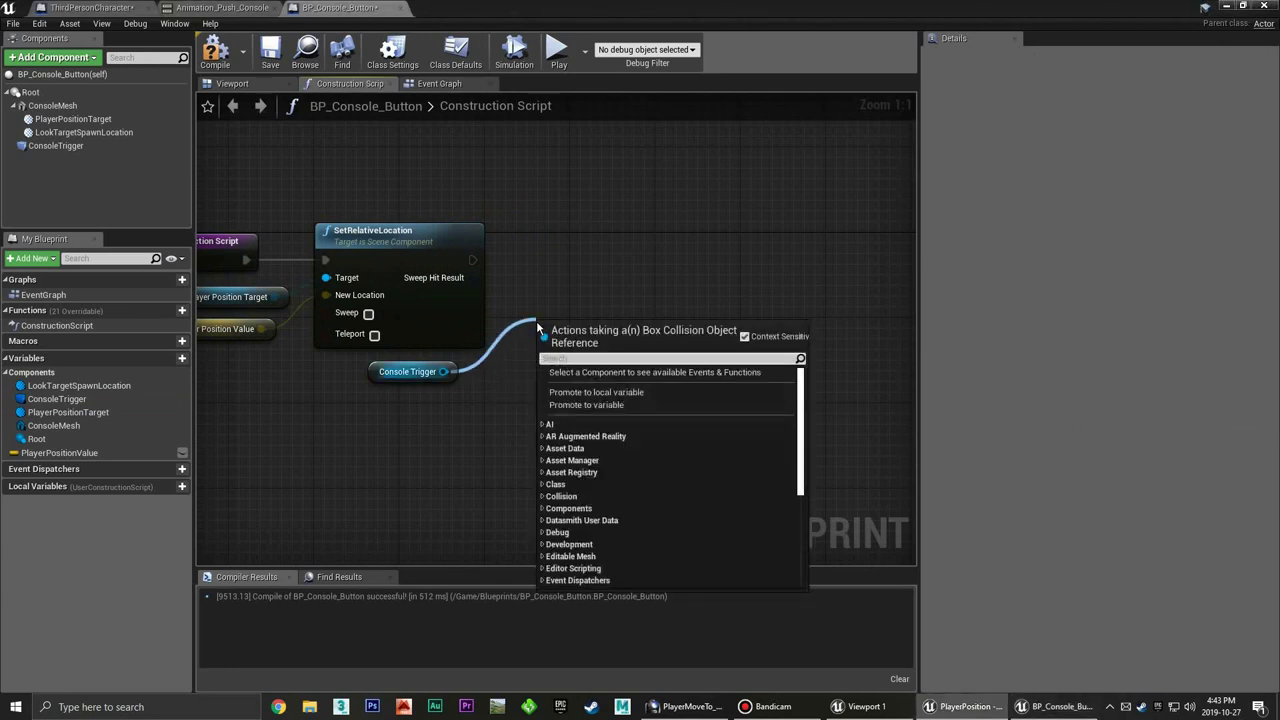
pyautogui.write('set rel')
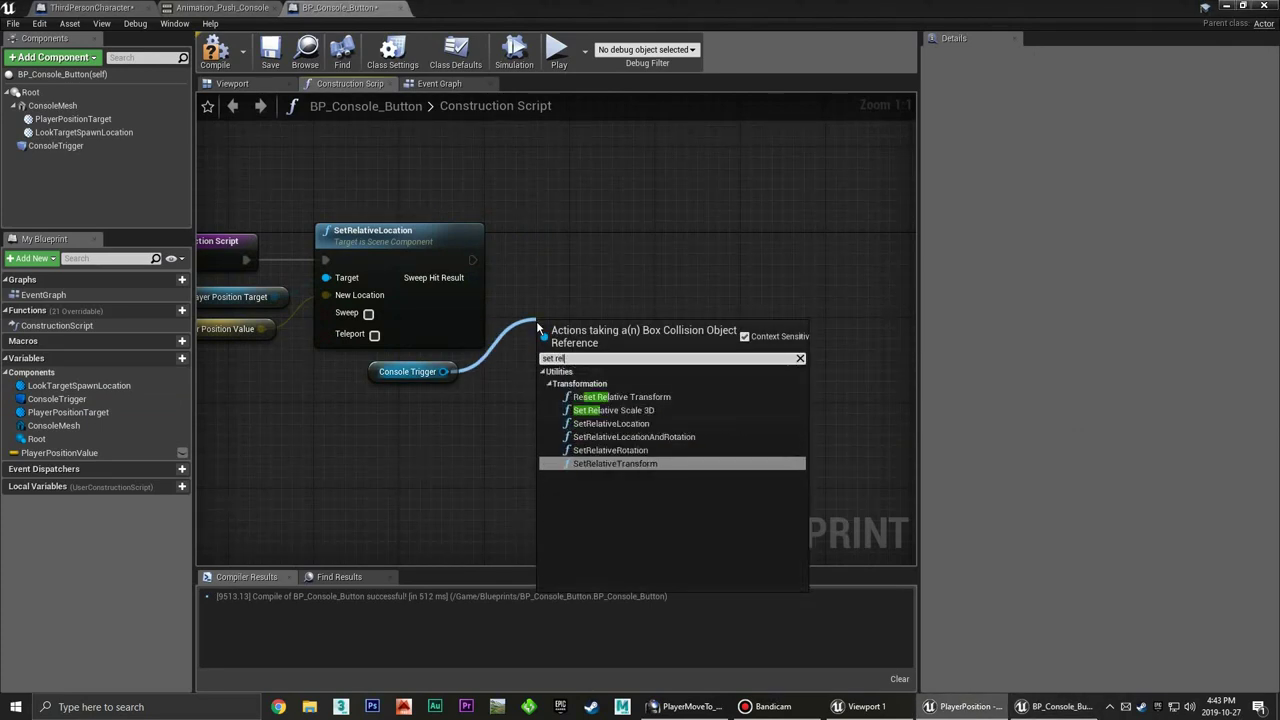
pyautogui.press('BackSpace')
pyautogui.press('BackSpace')
pyautogui.press('BackSpace')
pyautogui.write('scale')
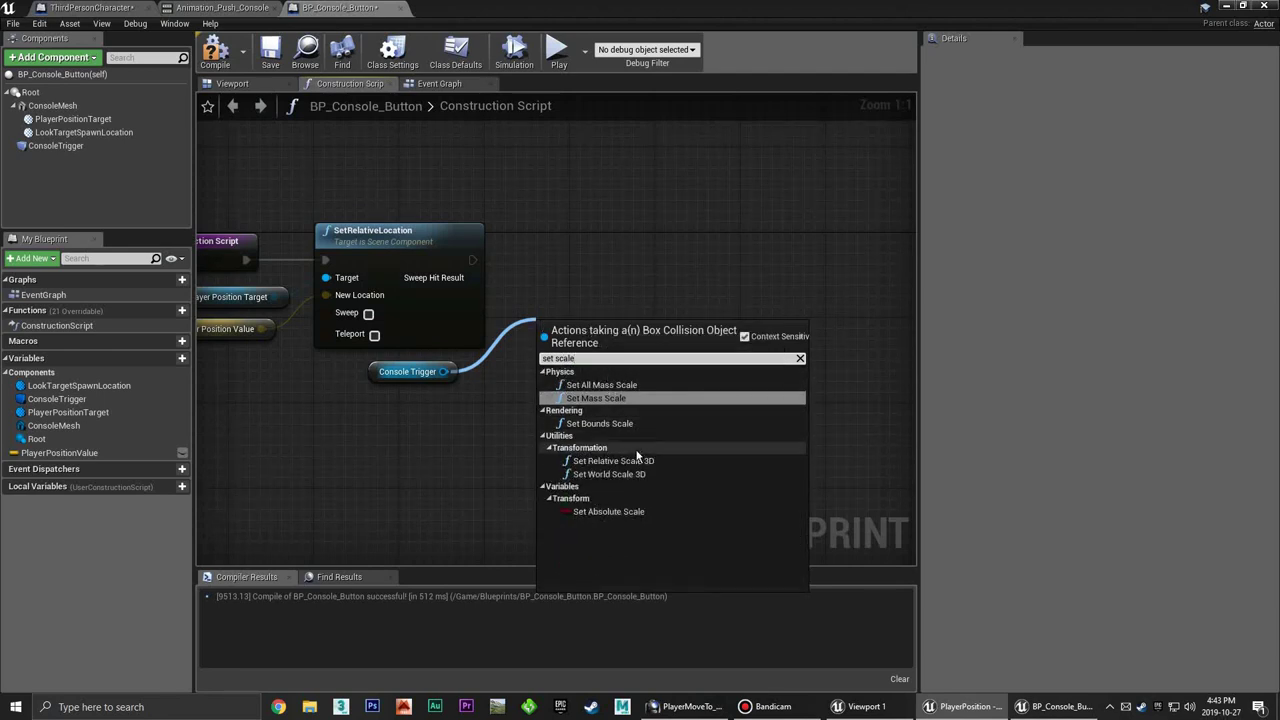
pyautogui.click(638, 462)
pyautogui.moveTo(624, 330); pyautogui.dragTo(622, 242)
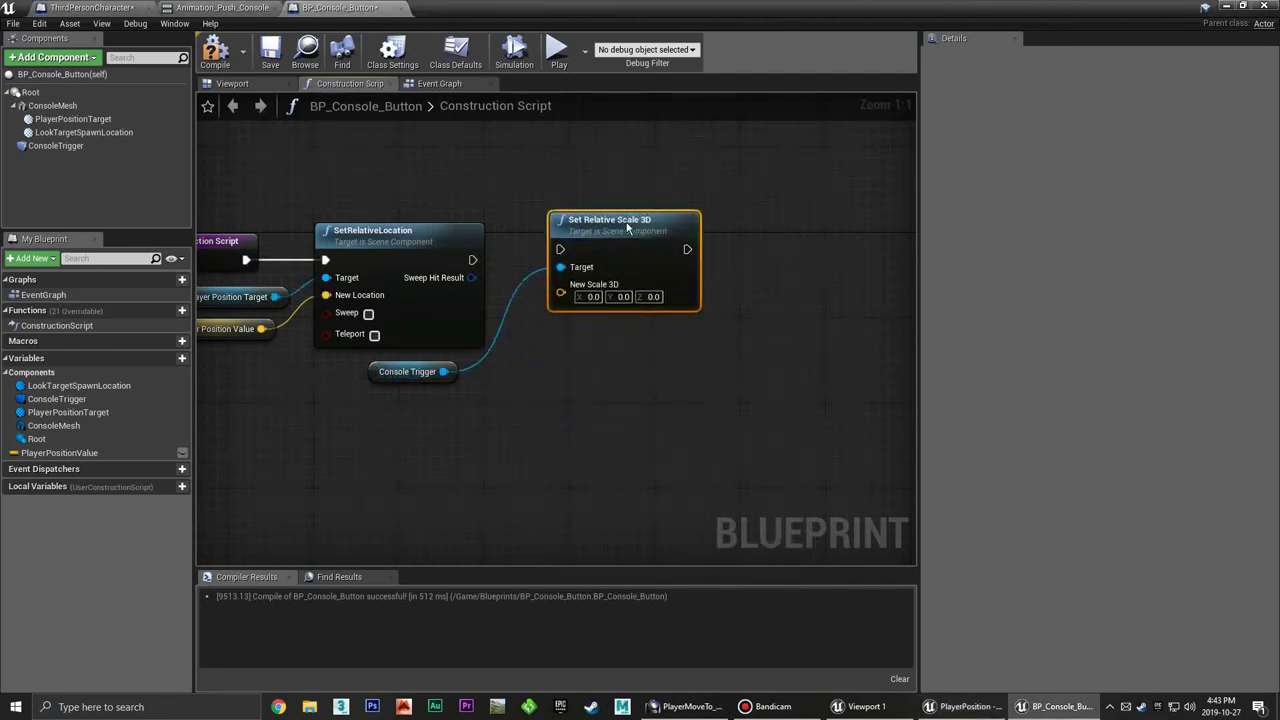
pyautogui.moveTo(473, 260)
pyautogui.mouseDown()
pyautogui.moveTo(655, 243)
pyautogui.moveTo(630, 237)
pyautogui.mouseUp()
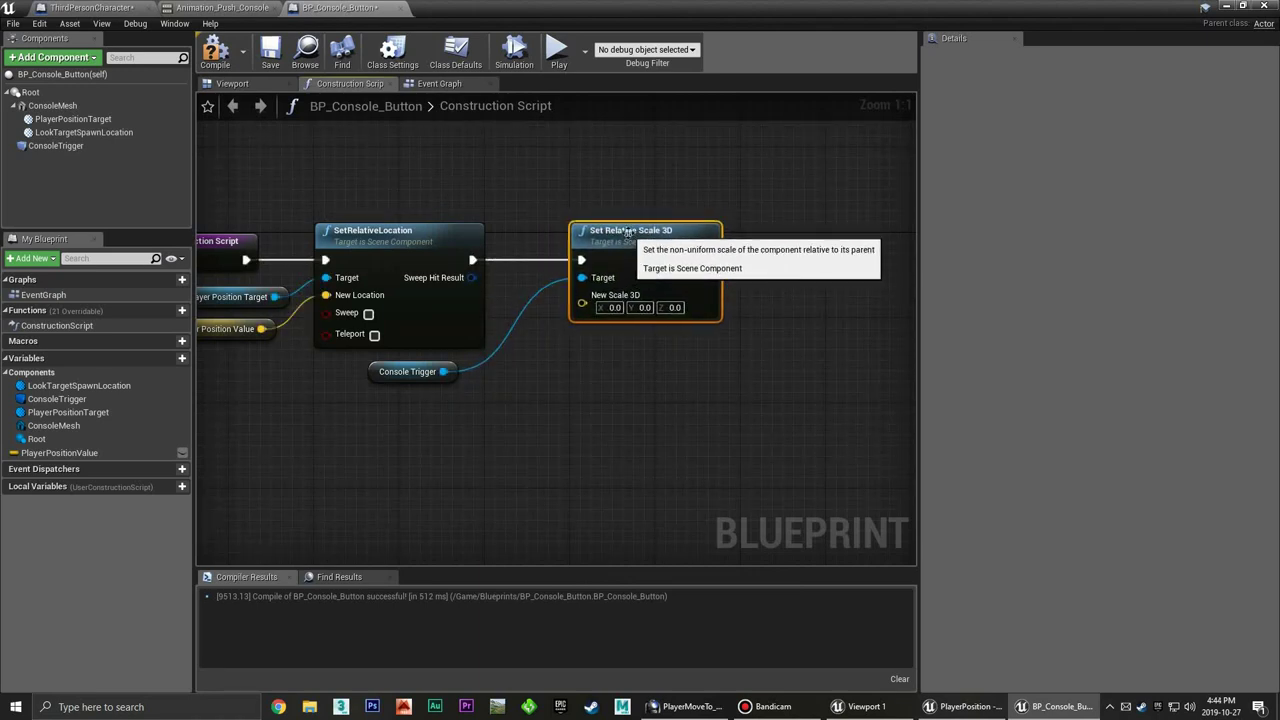
# Set the New Scale 3D values to 1, 1, 1
pyautogui.click(614, 308)
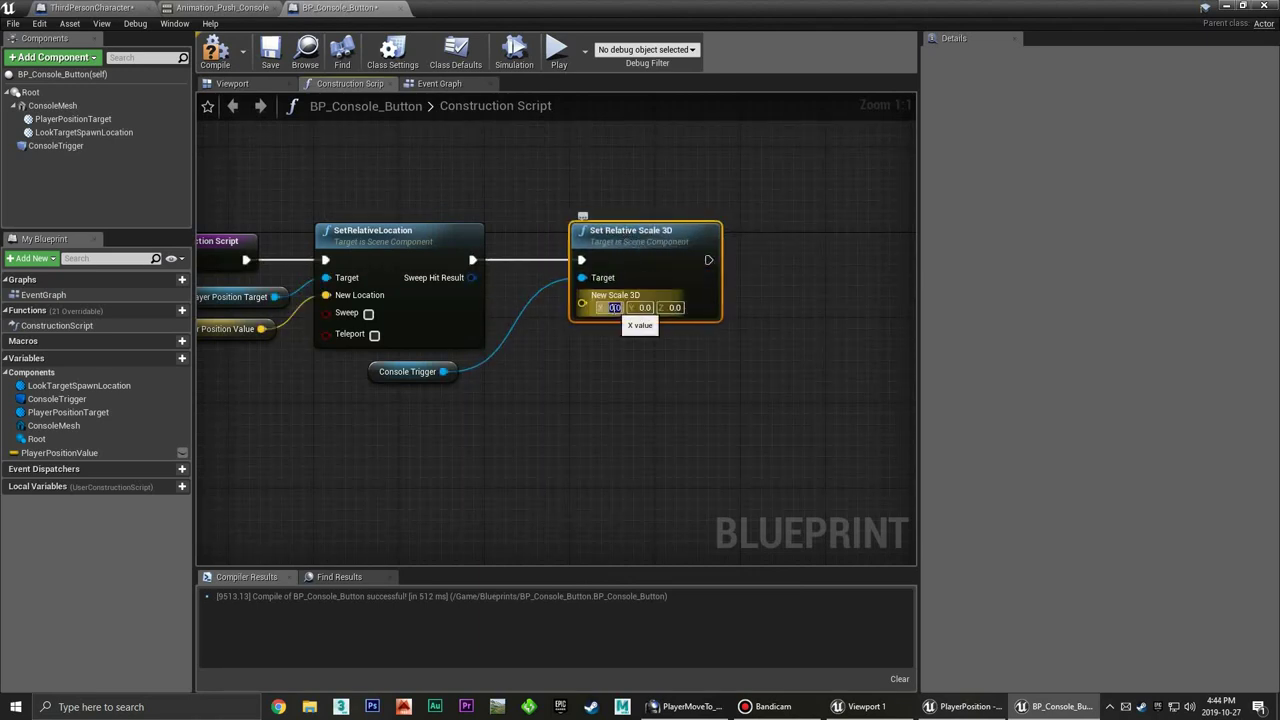
pyautogui.write('1')
pyautogui.press('Tab')
pyautogui.write('1')
pyautogui.press('Tab')
pyautogui.write('1')
pyautogui.press('Tab')
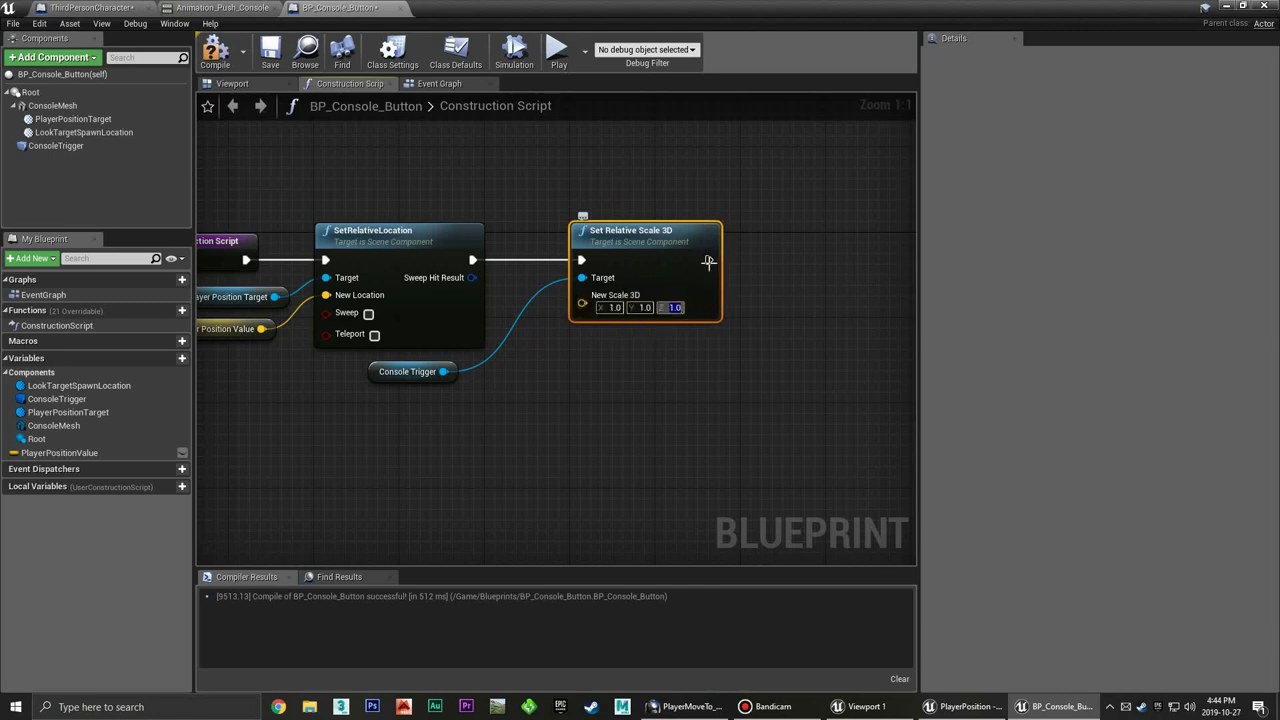
# Promote New Scale 3D to vector variable ConsoleTriggerScale, its getter placed below Console Trigger
pyautogui.moveTo(582, 303); pyautogui.dragTo(533, 374)
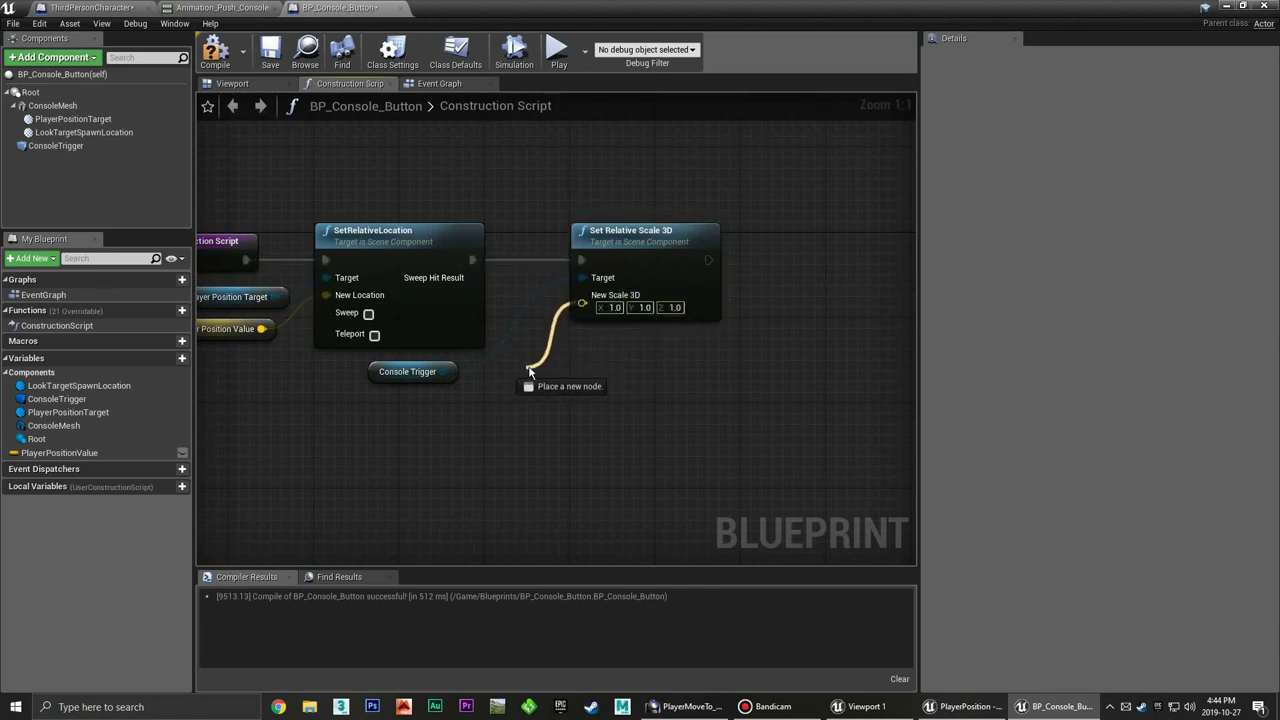
pyautogui.click(590, 439)
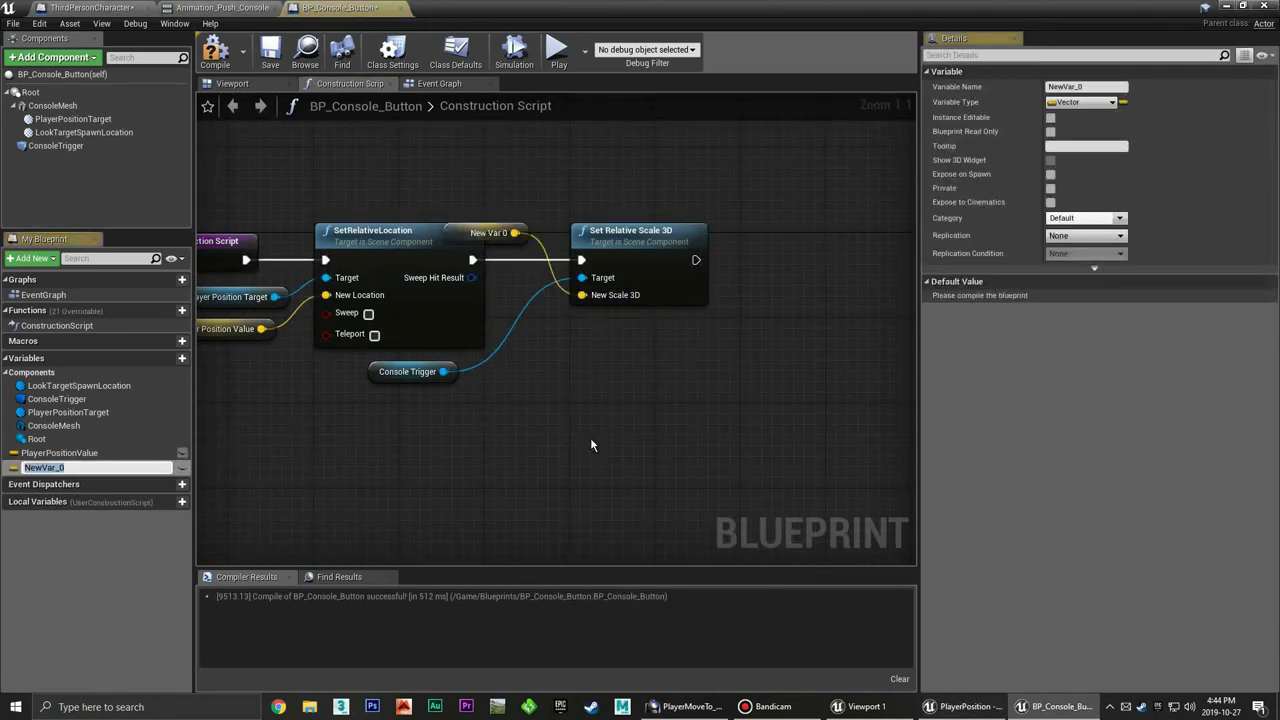
pyautogui.write('Co')
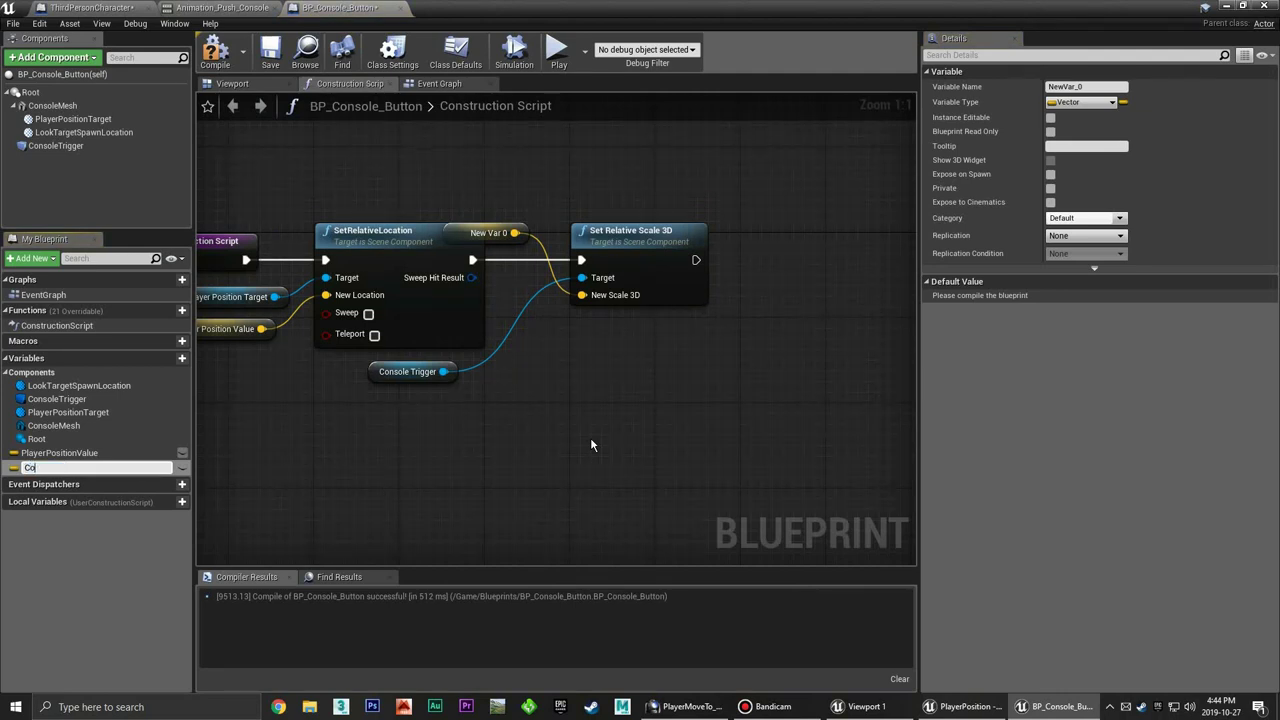
pyautogui.write('ger')
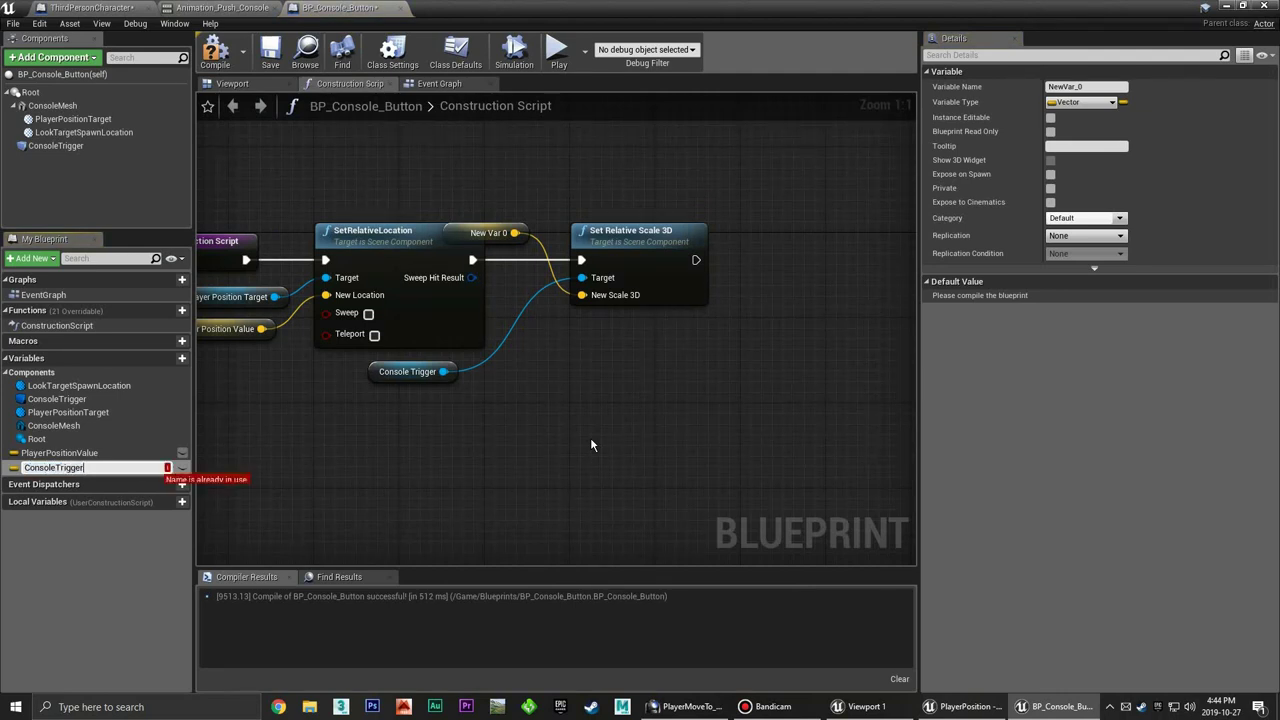
pyautogui.write('Scale')
pyautogui.press('Return')
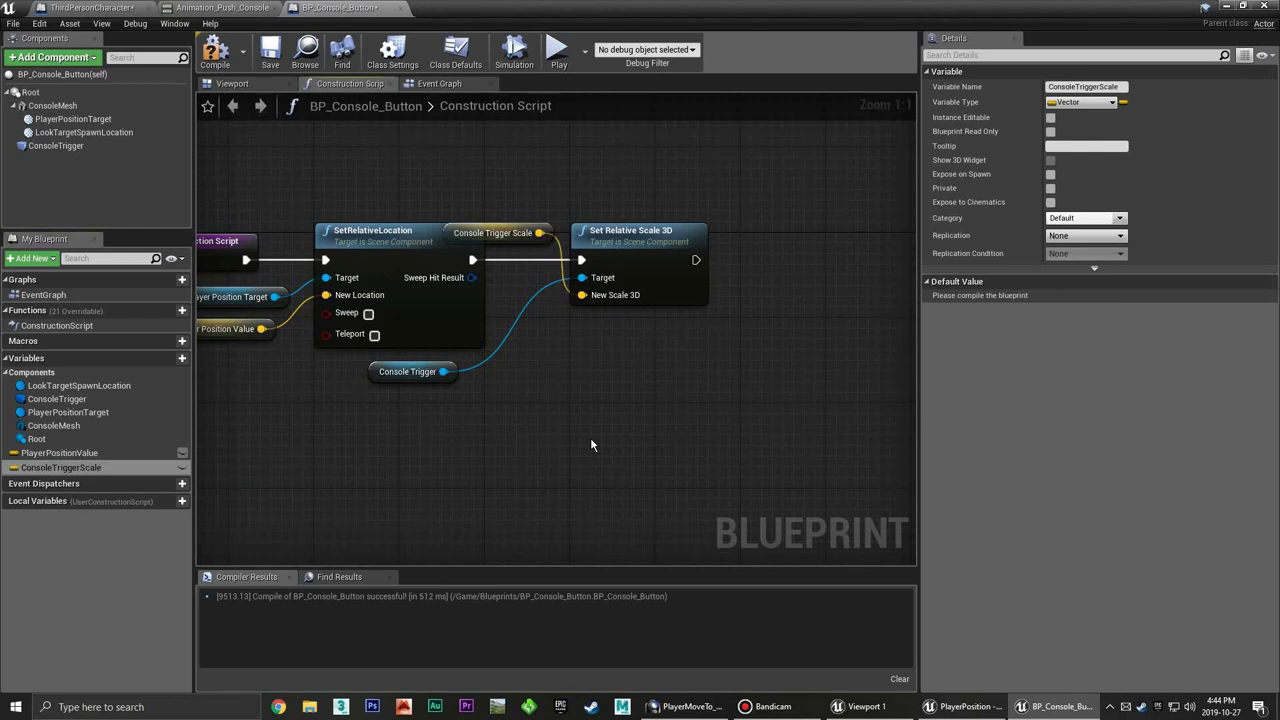
pyautogui.moveTo(410, 371); pyautogui.dragTo(435, 361)
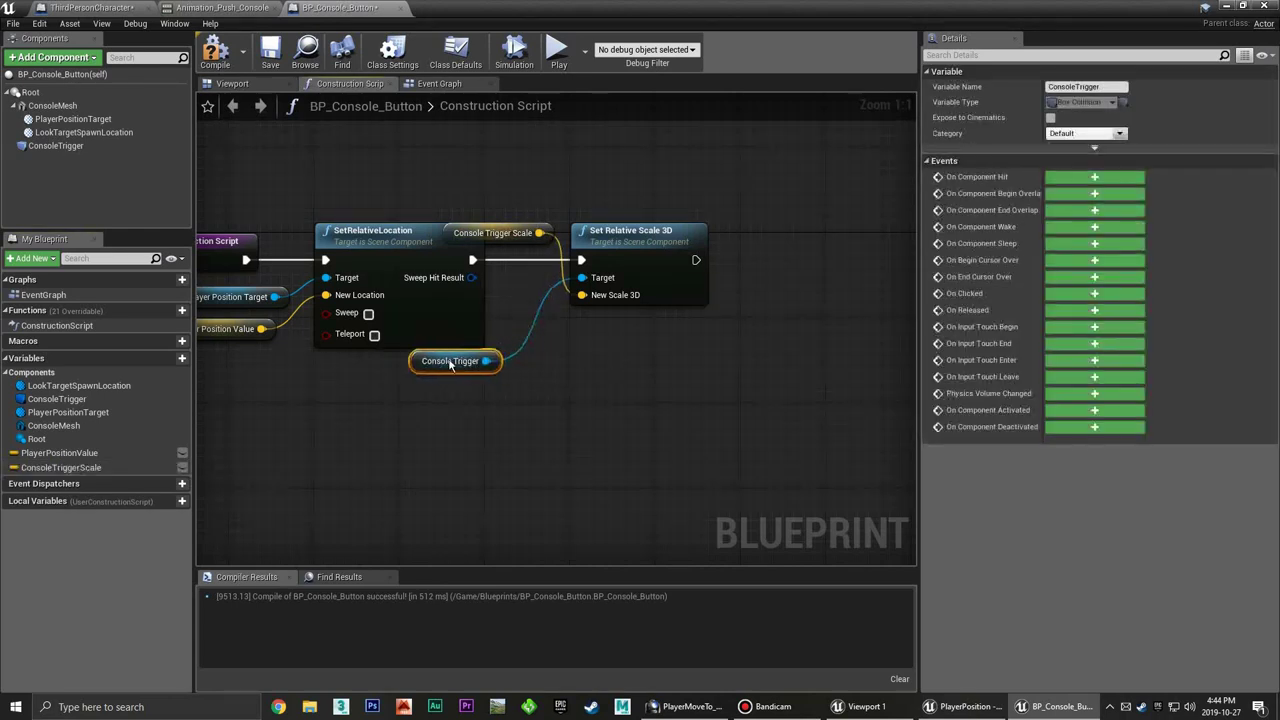
pyautogui.moveTo(497, 226); pyautogui.dragTo(438, 387)
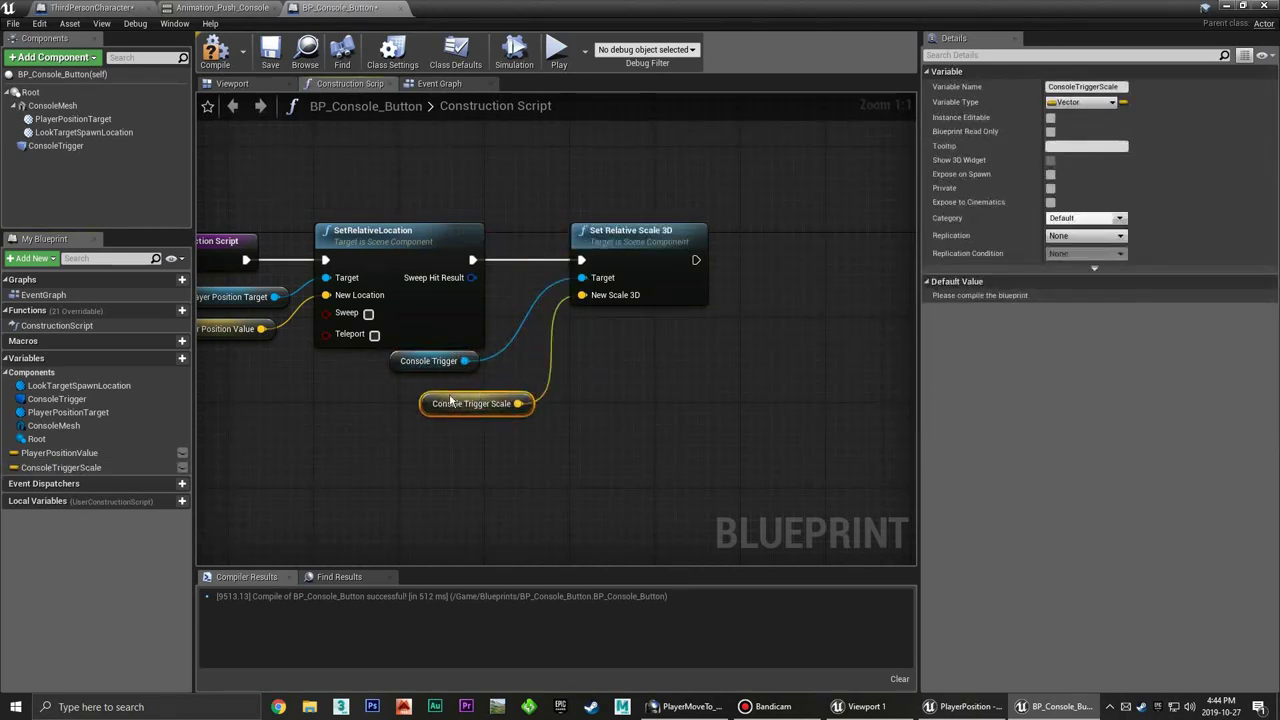
pyautogui.click(623, 347)
pyautogui.moveTo(626, 348); pyautogui.dragTo(556, 362, button='right')
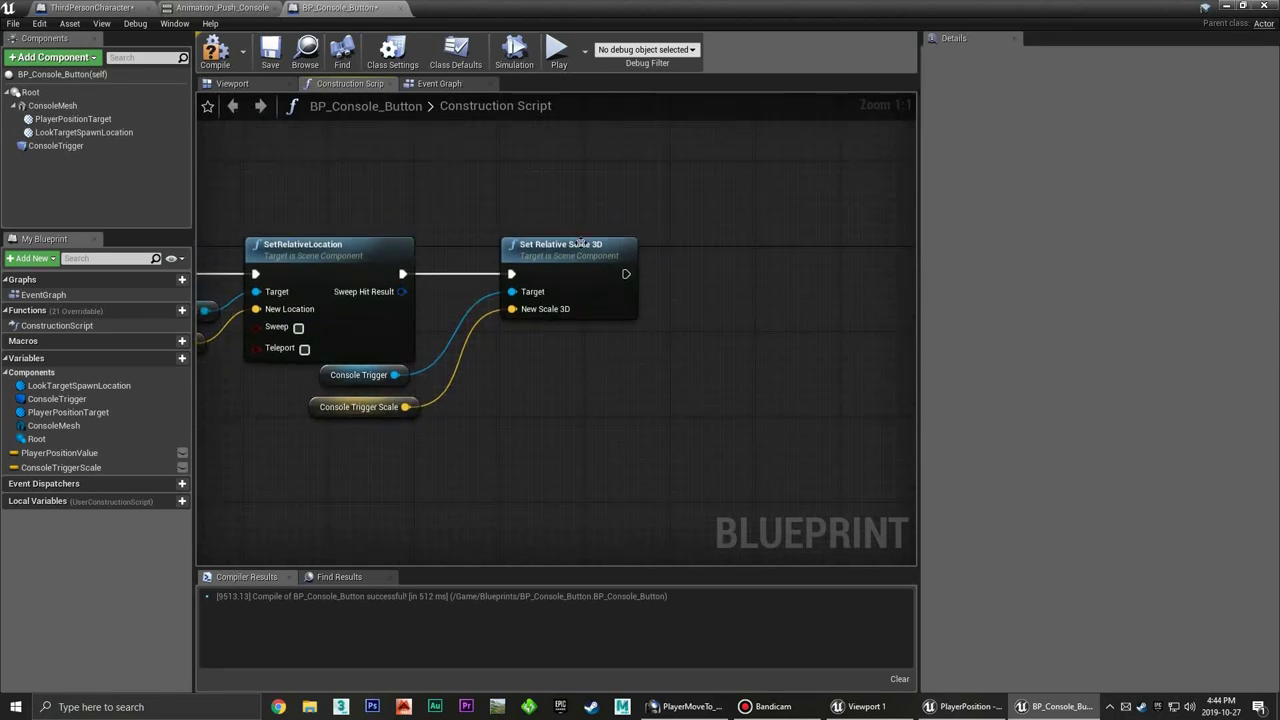
pyautogui.moveTo(580, 248); pyautogui.dragTo(548, 262)
pyautogui.click(636, 283)
pyautogui.moveTo(636, 283); pyautogui.dragTo(575, 288, button='right')
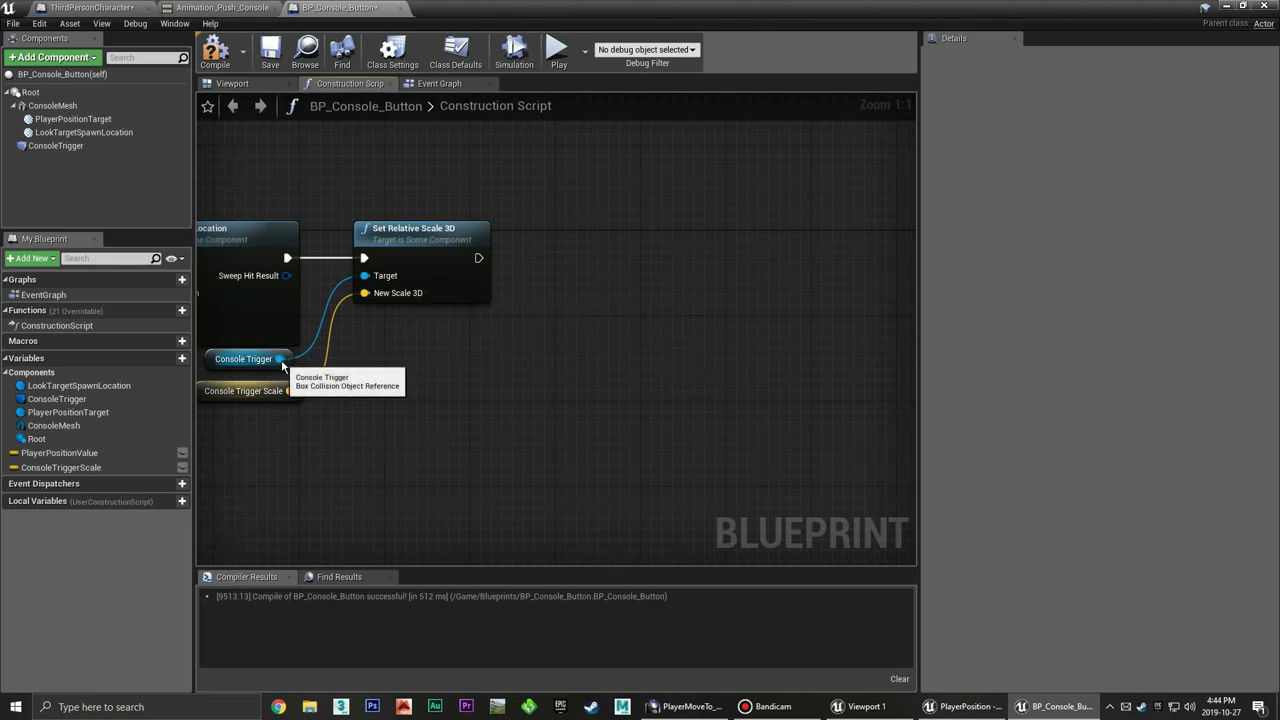
# Add SetRelativeLocation for Console Trigger after Set Relative Scale 3D, rerouting its target wire
pyautogui.moveTo(280, 358); pyautogui.dragTo(493, 349)
pyautogui.write('set loc')
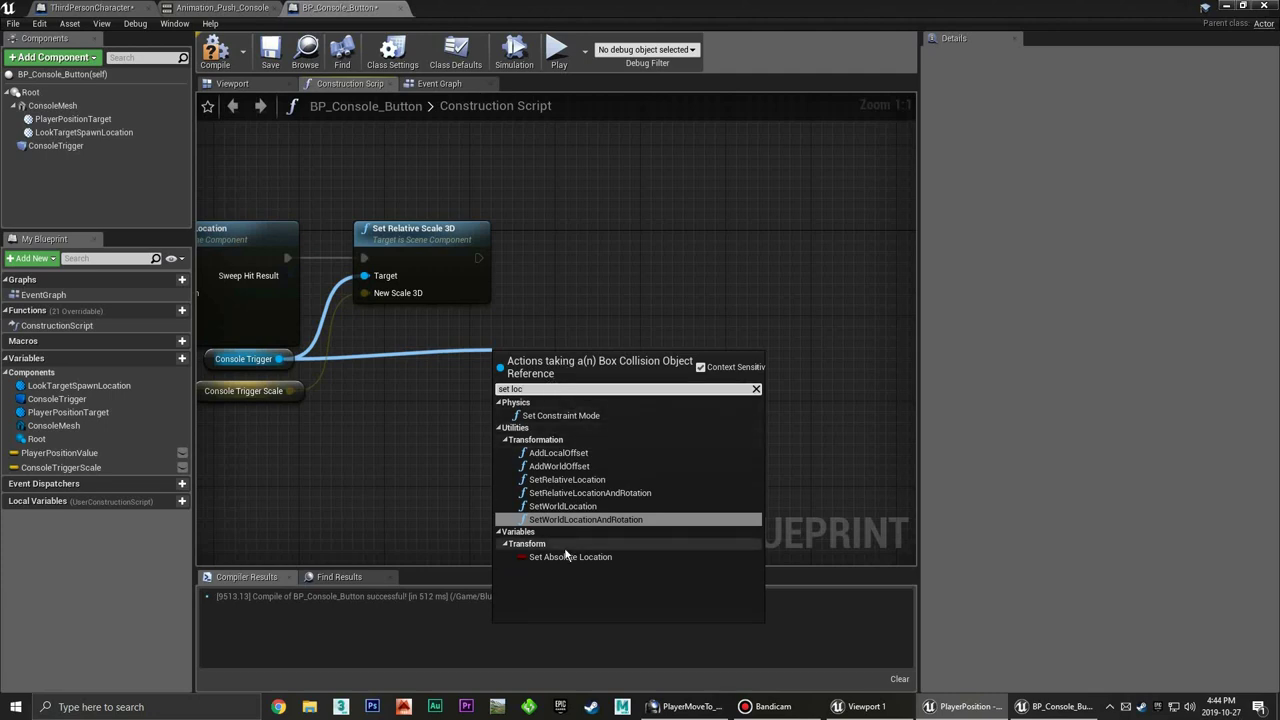
pyautogui.click(585, 480)
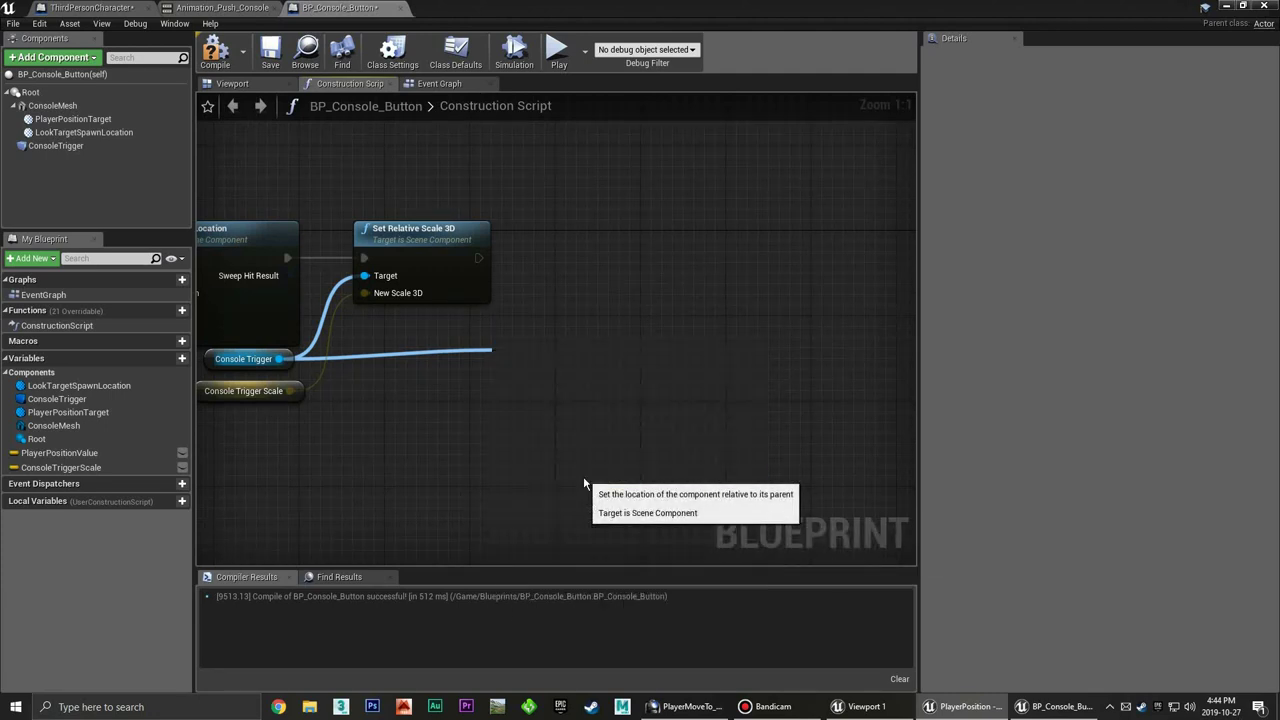
pyautogui.moveTo(545, 330)
pyautogui.mouseDown()
pyautogui.moveTo(570, 368)
pyautogui.moveTo(596, 237)
pyautogui.mouseUp()
pyautogui.moveTo(479, 258); pyautogui.dragTo(523, 258)
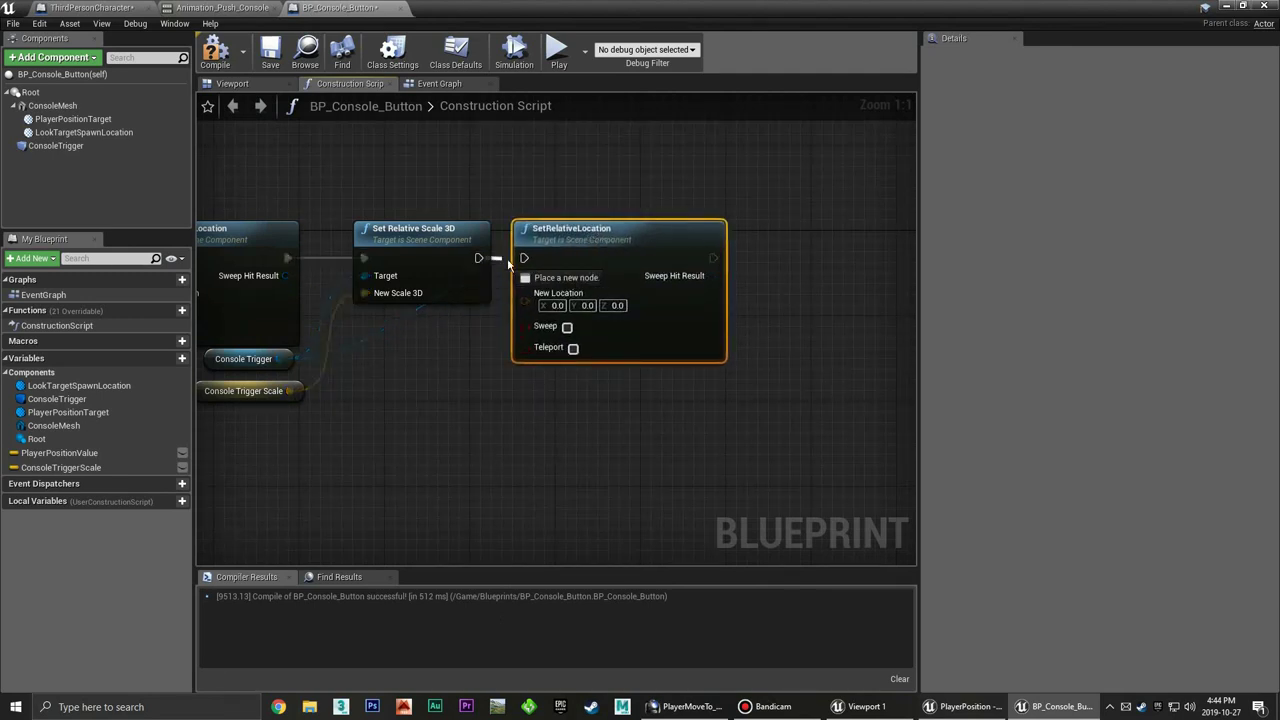
pyautogui.click(372, 343)
pyautogui.doubleClick(370, 341)
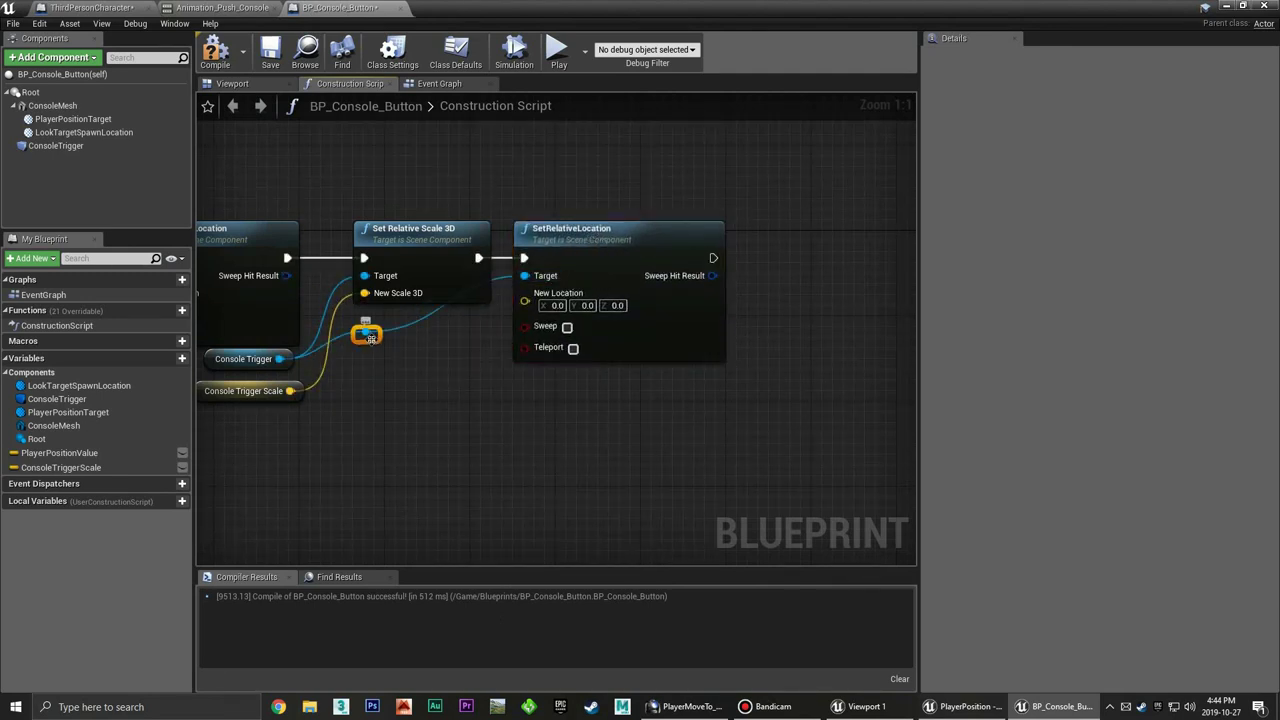
pyautogui.moveTo(368, 332); pyautogui.dragTo(476, 372)
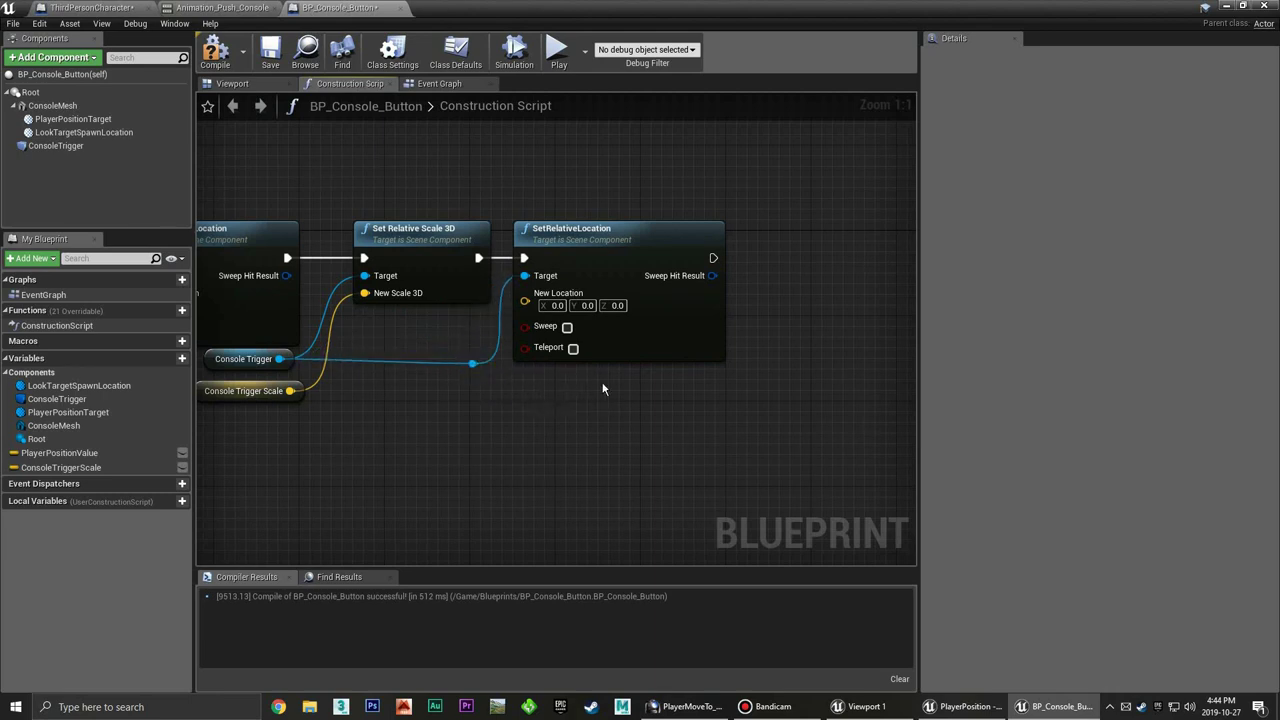
pyautogui.moveTo(605, 390); pyautogui.dragTo(711, 361, button='right')
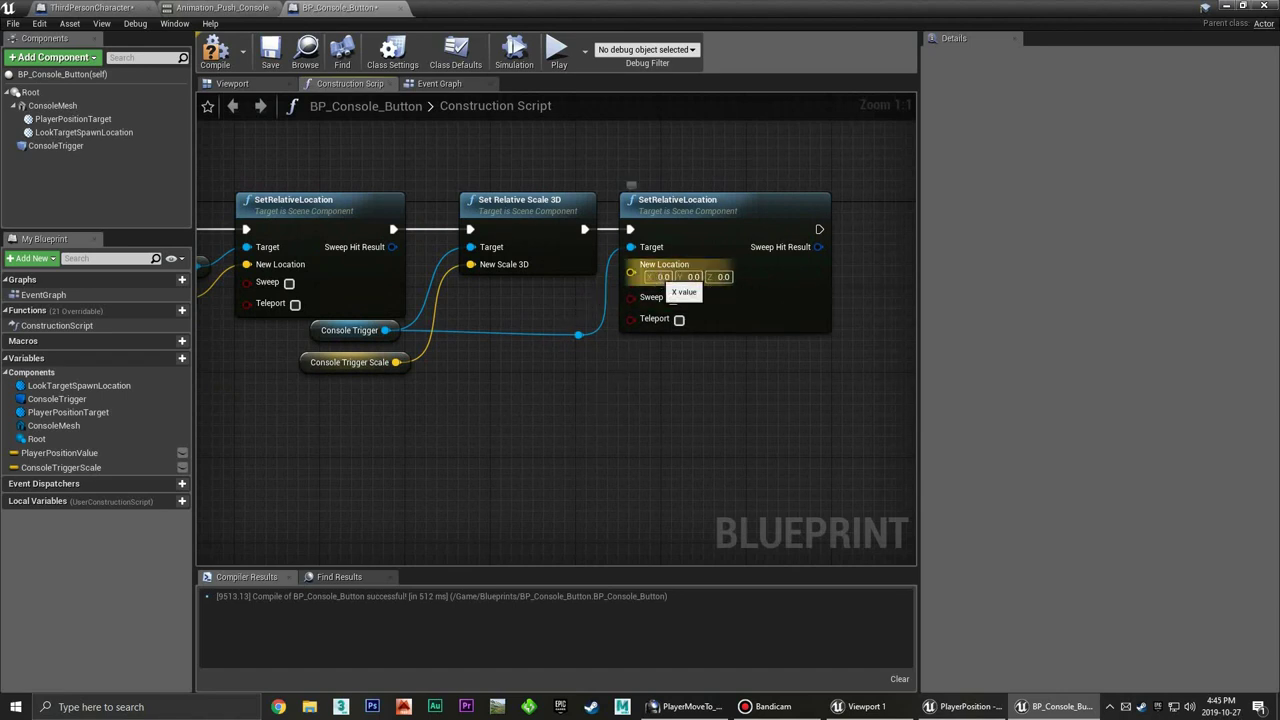
# Set the new node's New Location to -100, 0, 128
pyautogui.click(662, 277)
pyautogui.write('-1')
pyautogui.press('Return')
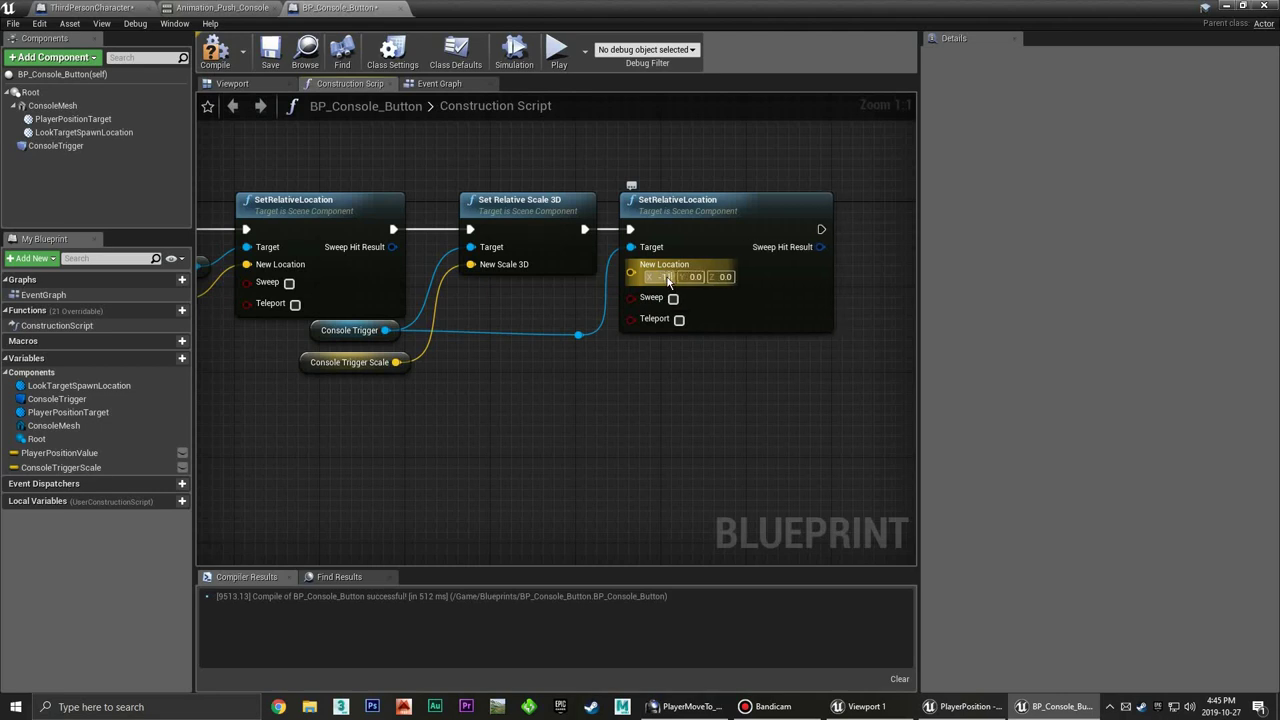
pyautogui.write('00')
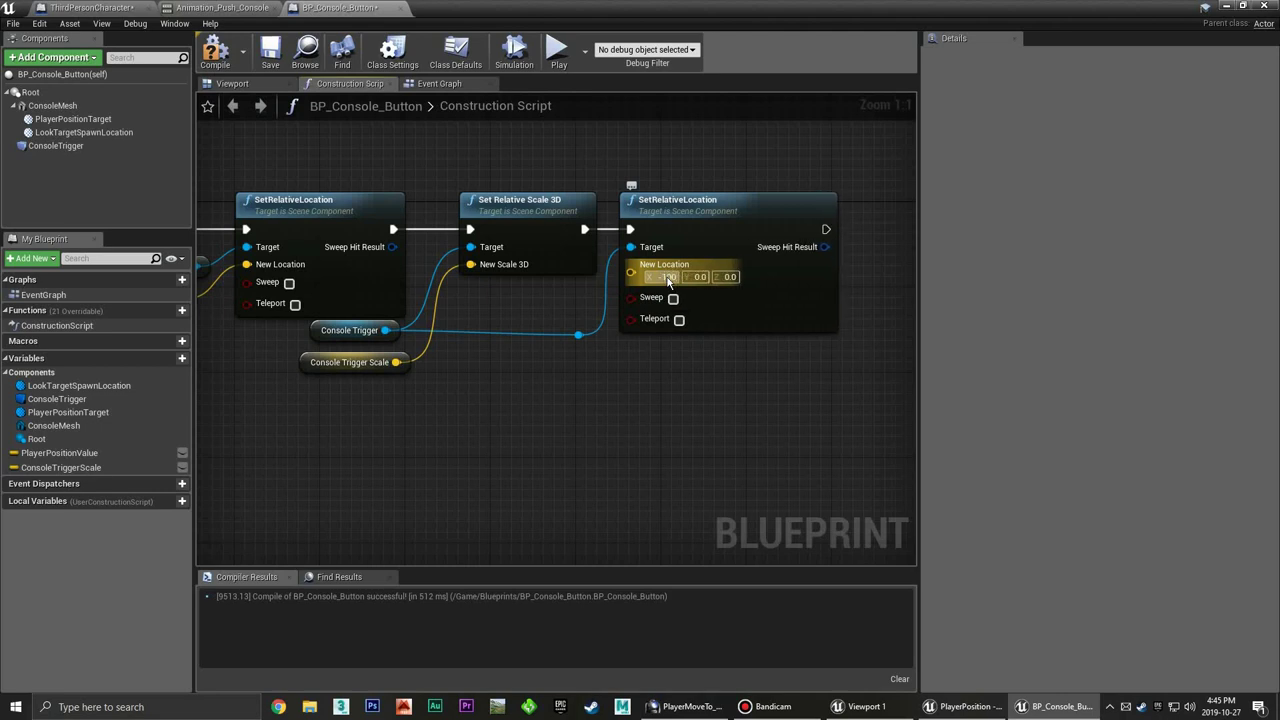
pyautogui.press('Tab')
pyautogui.press('Tab')
pyautogui.write('128')
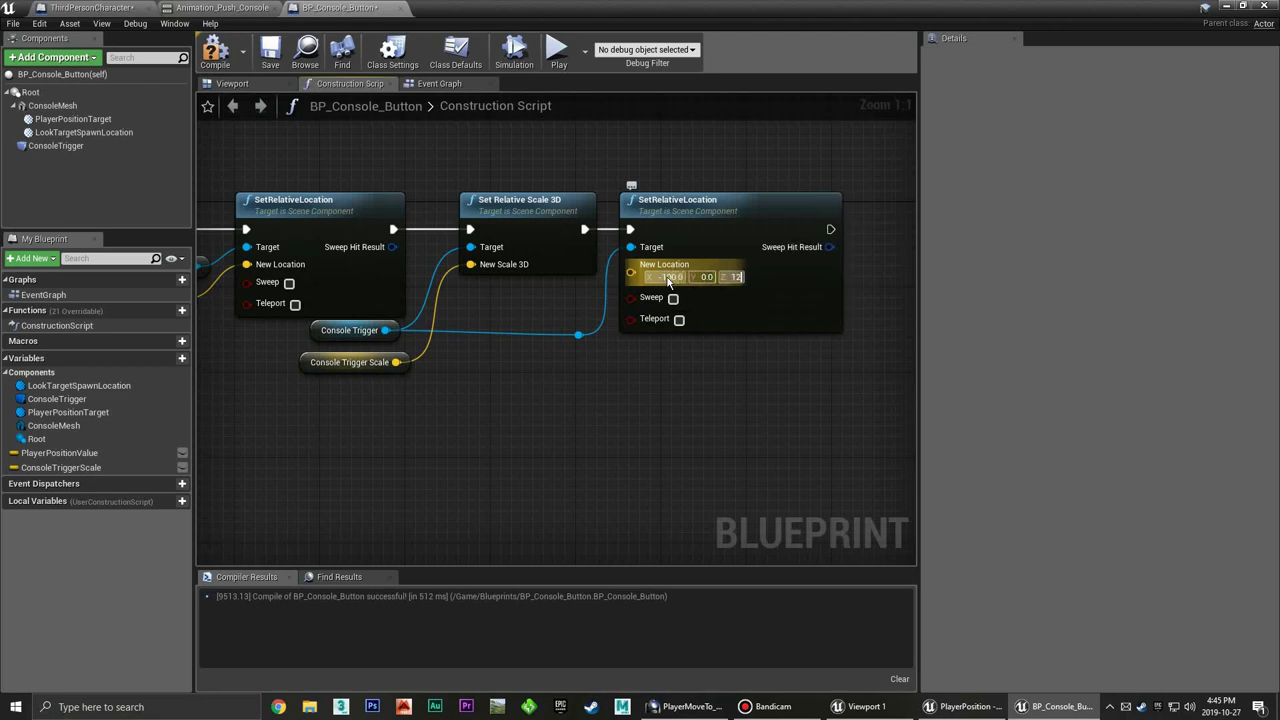
pyautogui.press('Return')
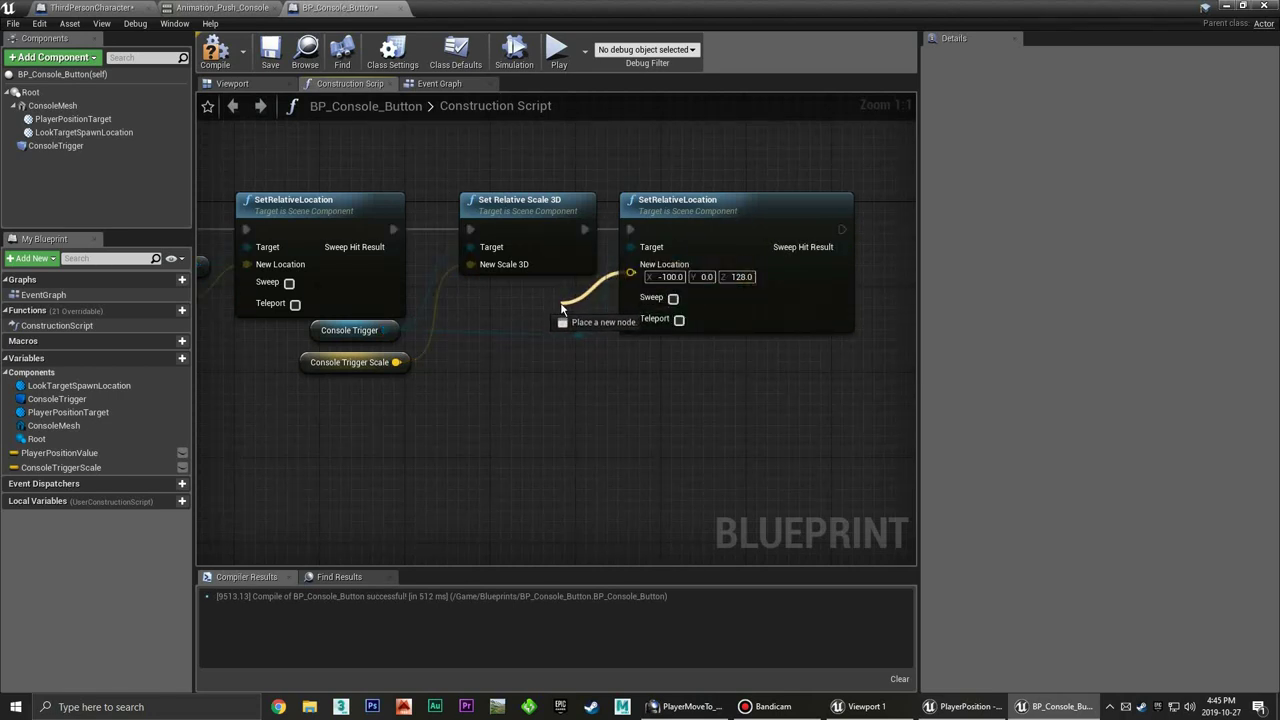
# Promote New Location to vector variable ConsoleTriggerLocation and place its getter below the nodes
pyautogui.moveTo(630, 272); pyautogui.dragTo(561, 306)
pyautogui.click(629, 378)
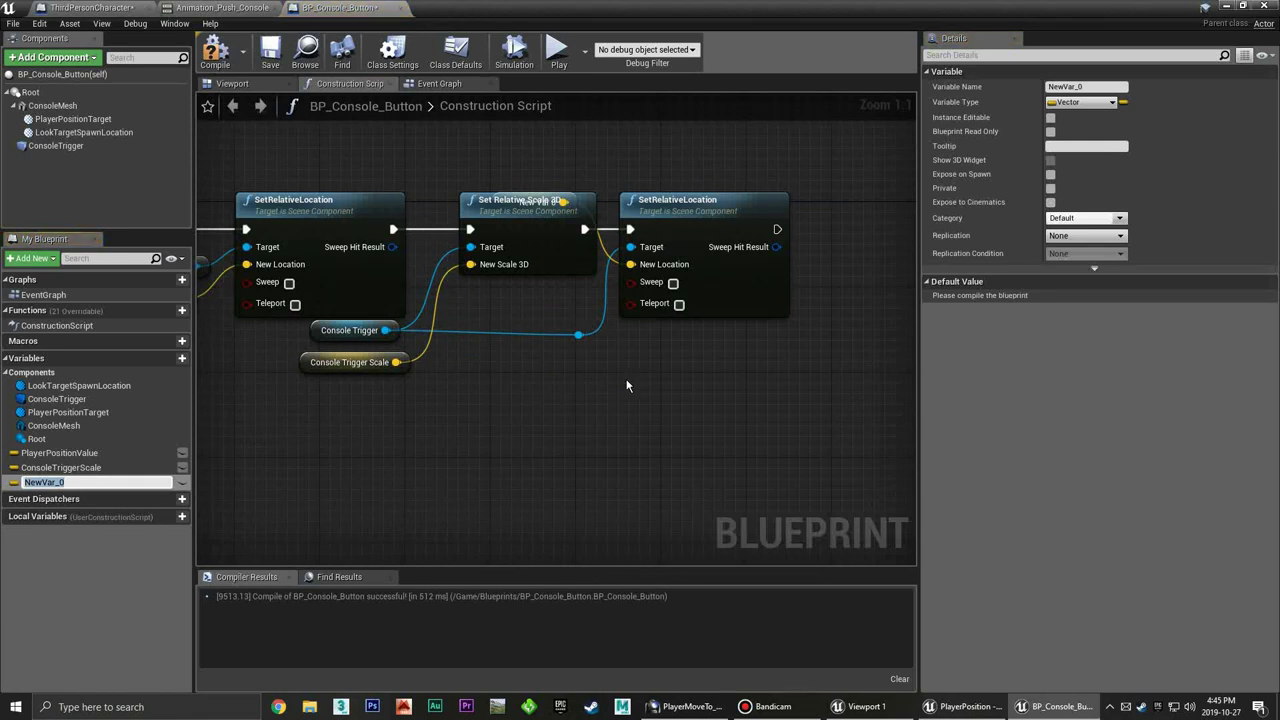
pyautogui.write('ConsoleTrigg')
pyautogui.write('erLocatio')
pyautogui.write('n')
pyautogui.press('Return')
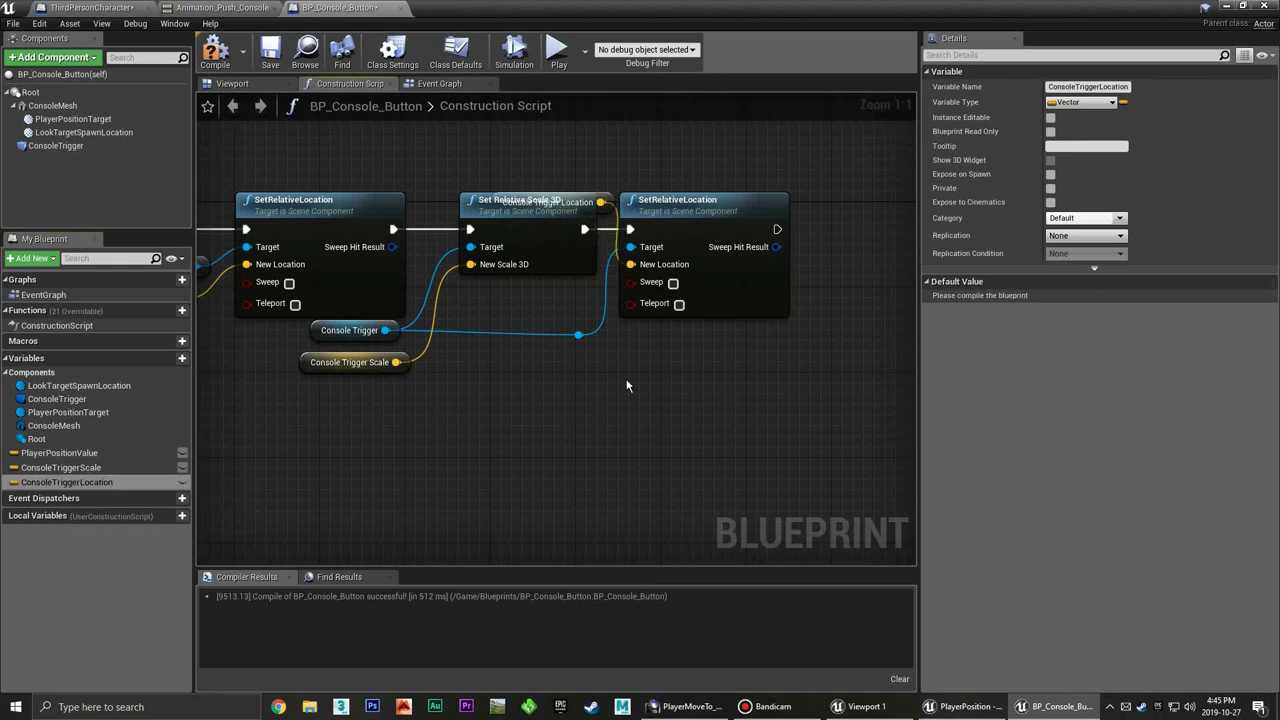
pyautogui.moveTo(603, 191)
pyautogui.keyDown('ctrl'); pyautogui.mouseDown()
pyautogui.moveTo(560, 400)
pyautogui.moveTo(575, 370)
pyautogui.mouseUp(); pyautogui.keyUp('ctrl')
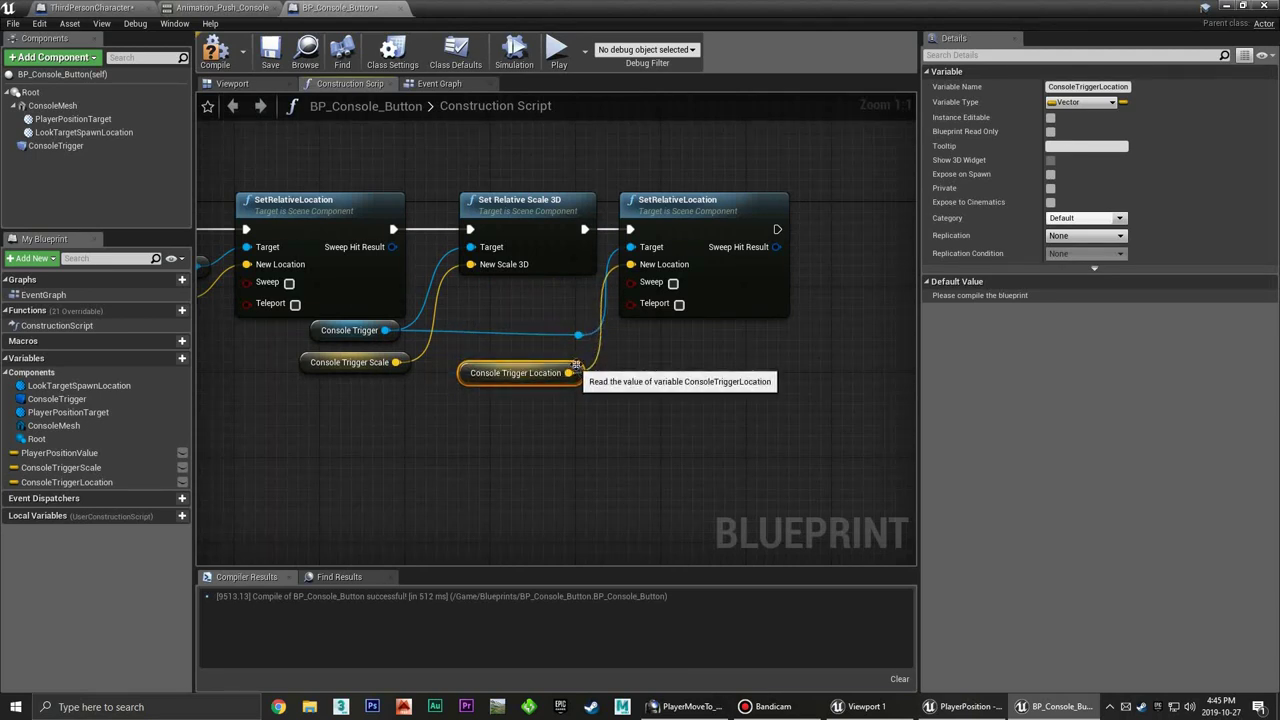
# Make PlayerPositionValue, ConsoleTriggerScale and ConsoleTriggerLocation instance editable
pyautogui.click(182, 453)
pyautogui.click(182, 467)
pyautogui.click(182, 482)
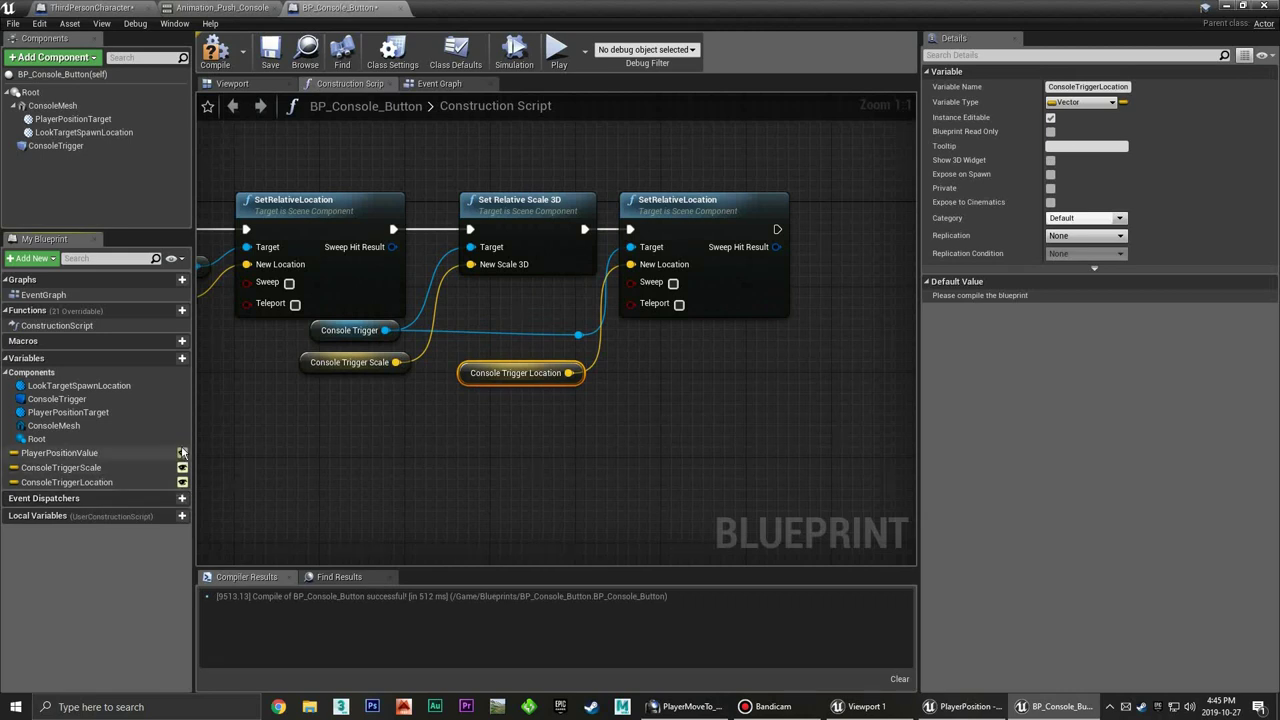
pyautogui.click(394, 428)
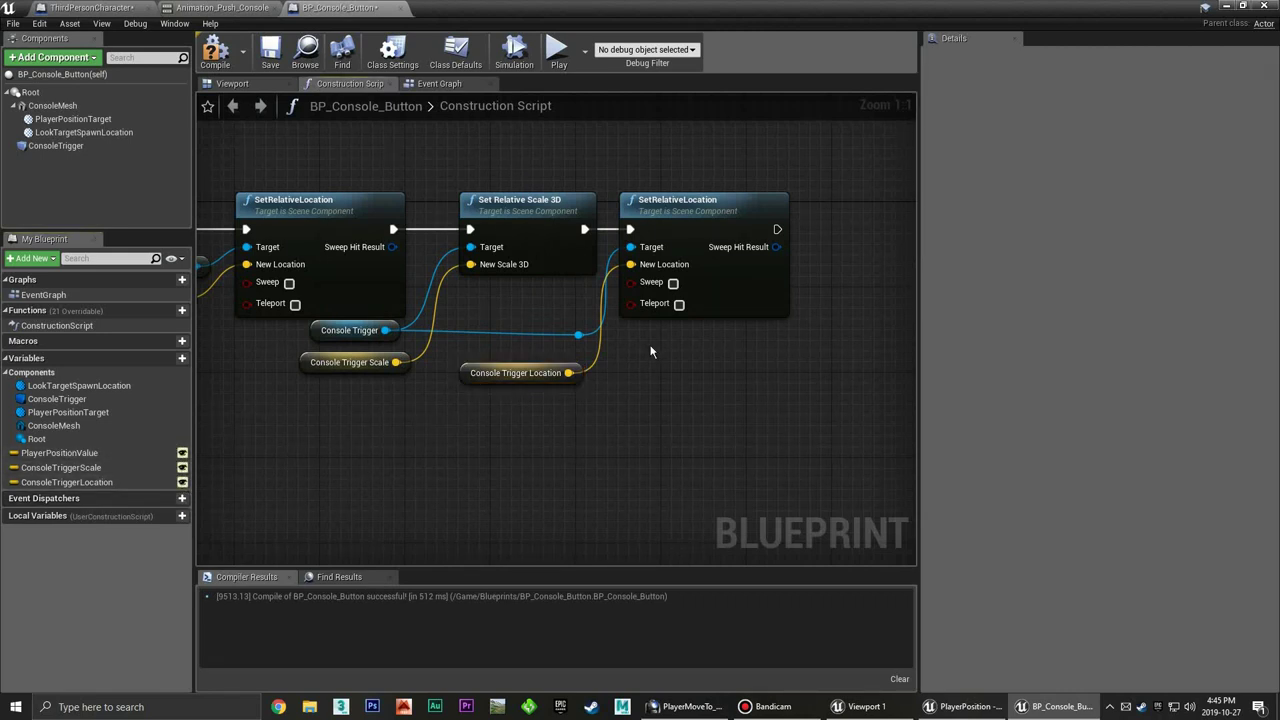
# Add a reroute point on the Console Trigger wire beneath the location node
pyautogui.moveTo(658, 205); pyautogui.dragTo(573, 268, button='right')
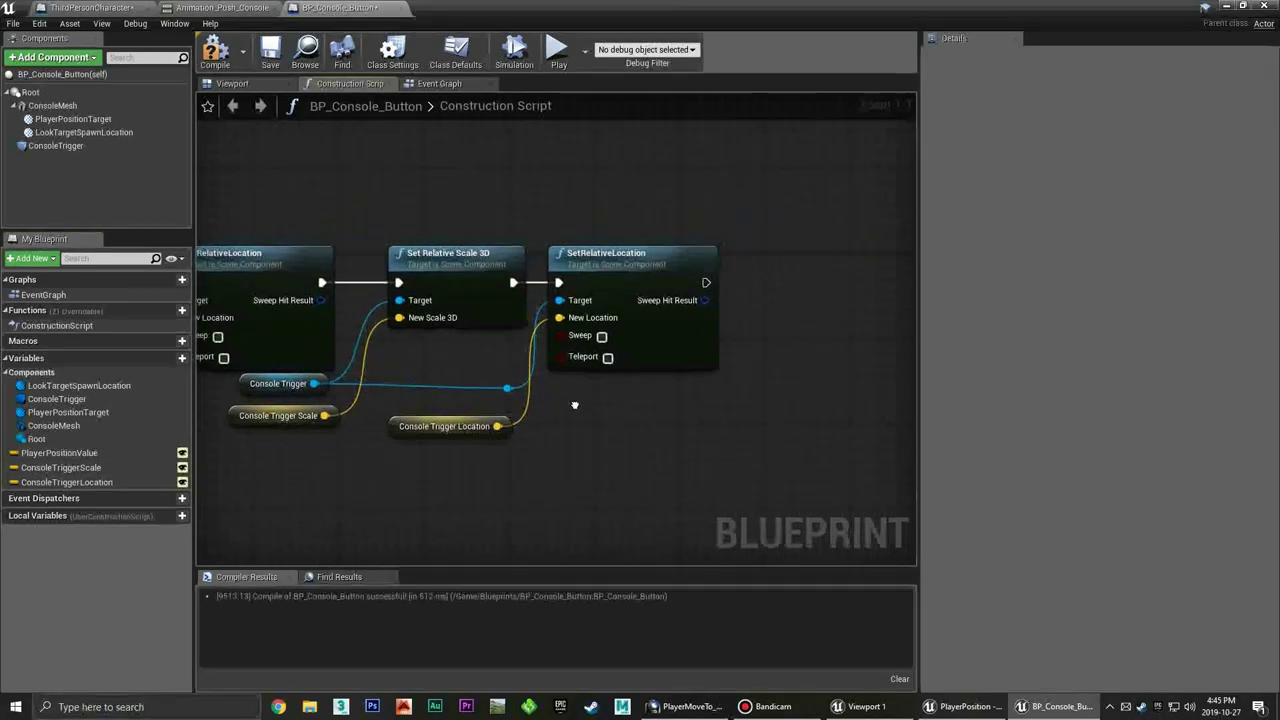
pyautogui.doubleClick(490, 399)
pyautogui.moveTo(498, 408)
pyautogui.mouseDown()
pyautogui.moveTo(472, 396)
pyautogui.moveTo(488, 400)
pyautogui.mouseUp()
pyautogui.click(437, 425)
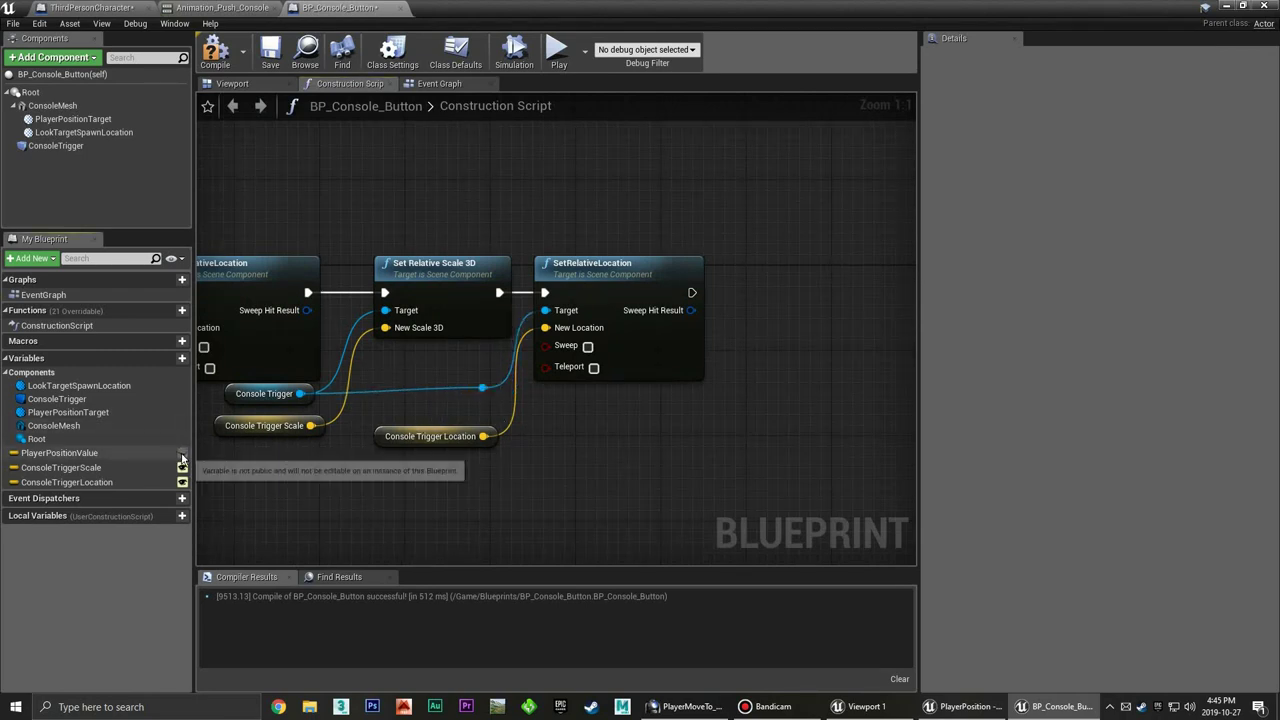
pyautogui.moveTo(627, 421); pyautogui.dragTo(394, 402, button='right')
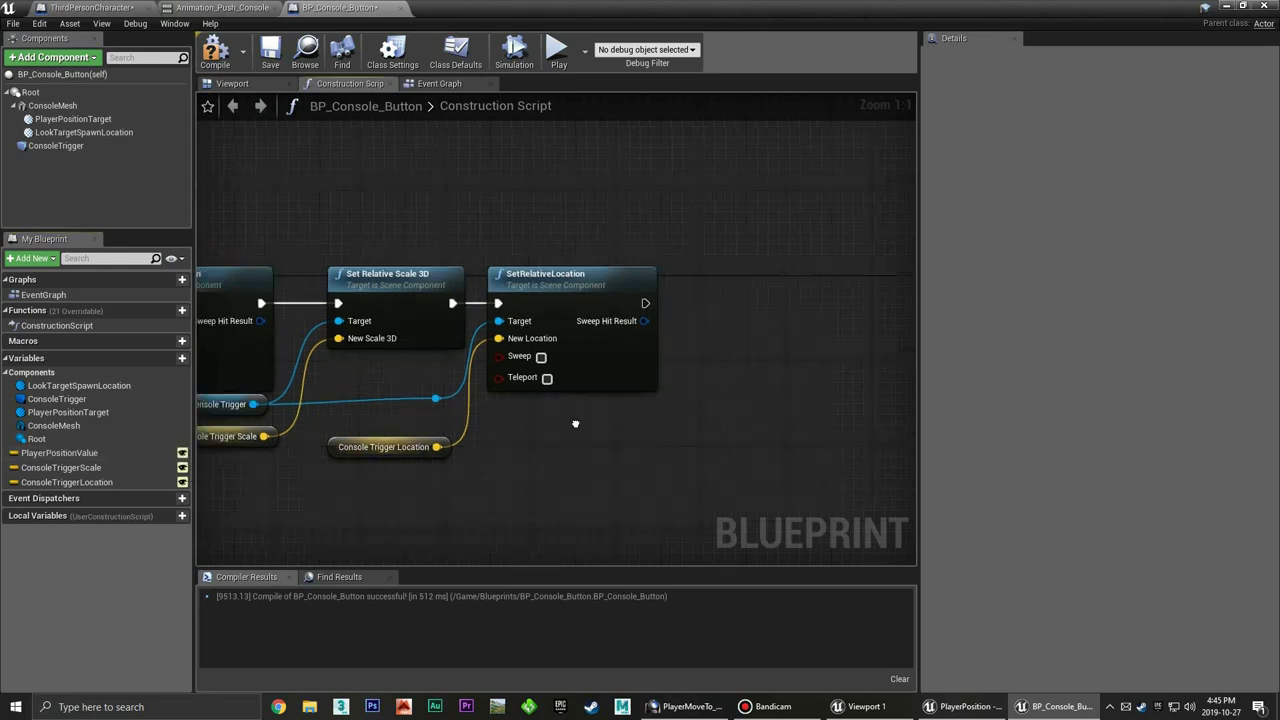
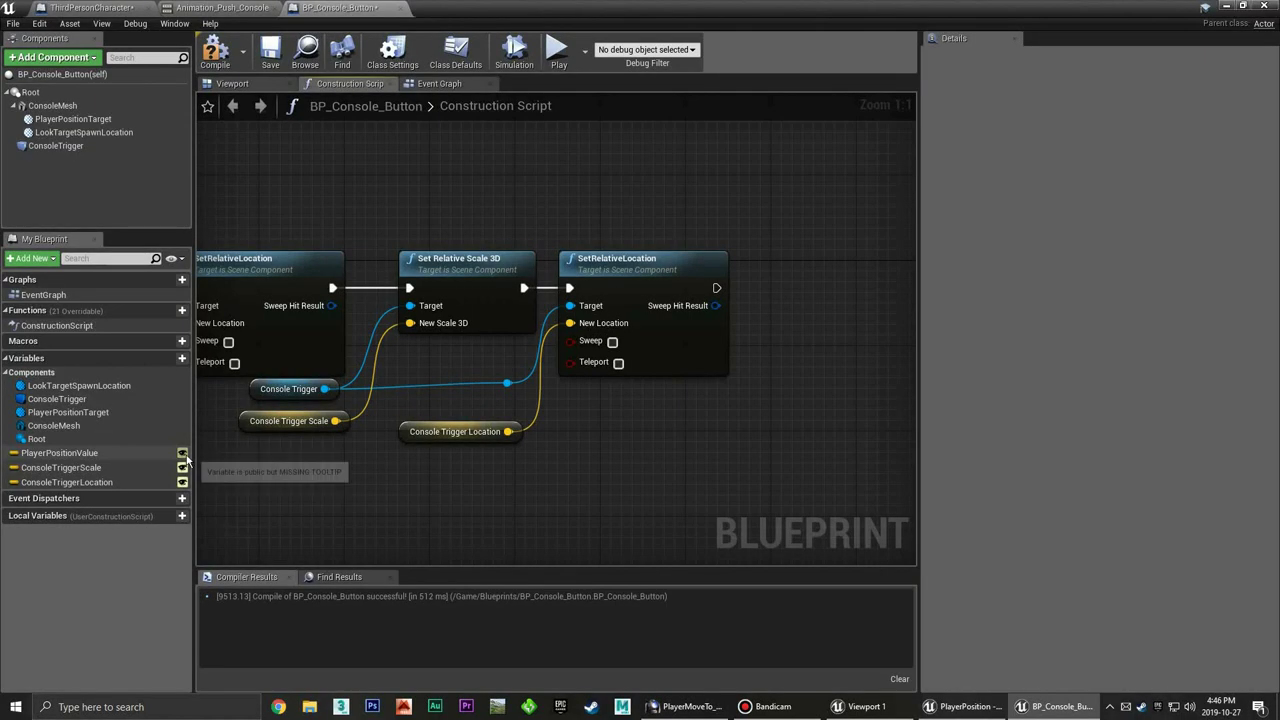
# Compile and save the BP_Console_Button blueprint
pyautogui.moveTo(704, 397); pyautogui.dragTo(648, 376, button='right')
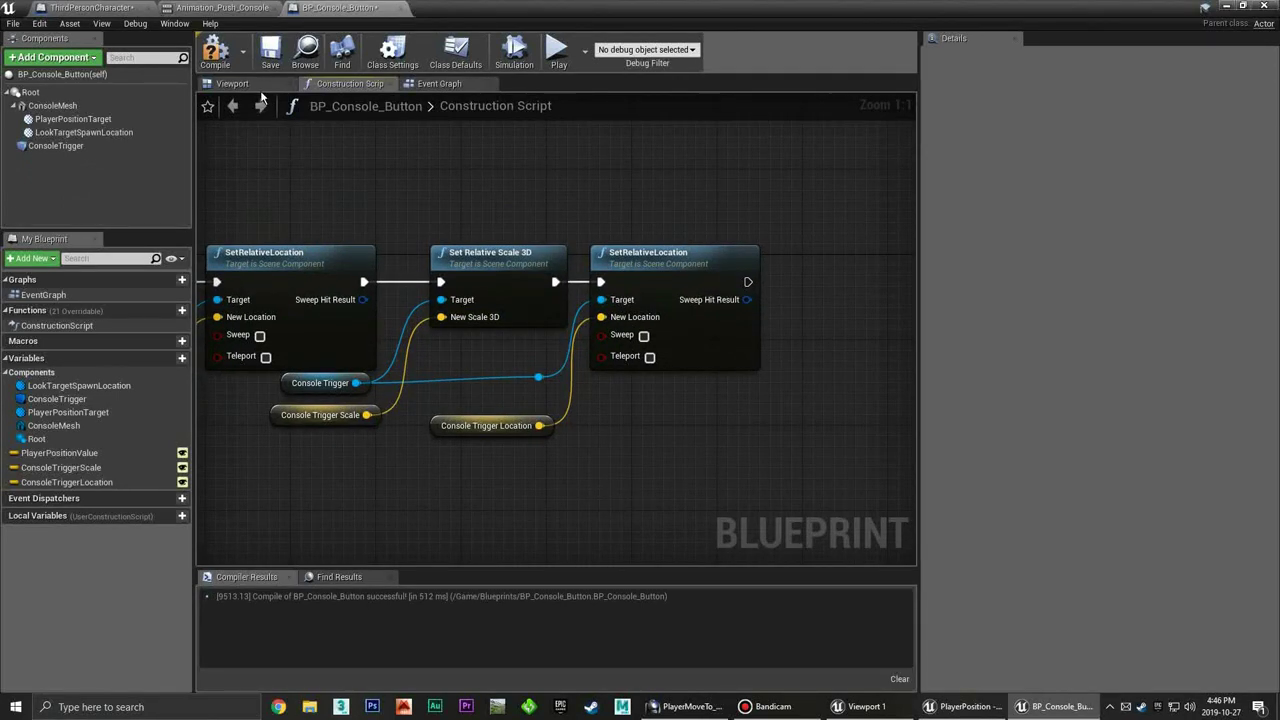
pyautogui.click(213, 58)
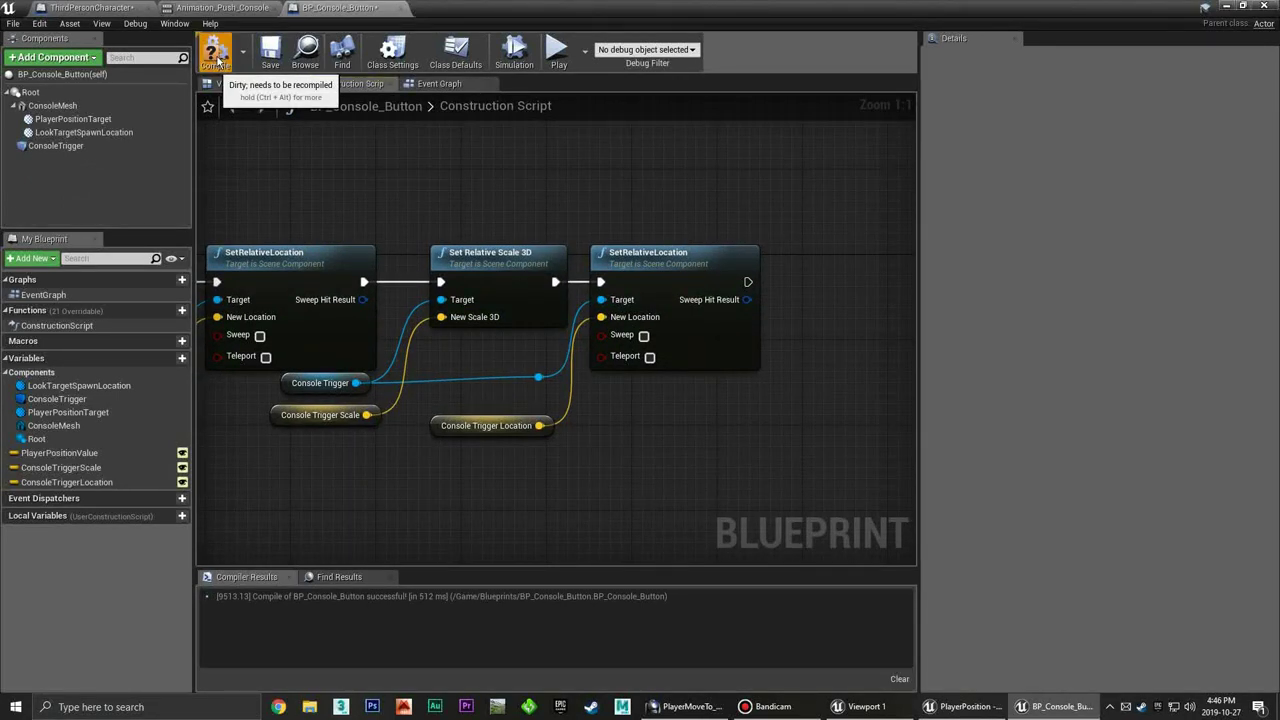
pyautogui.click(270, 52)
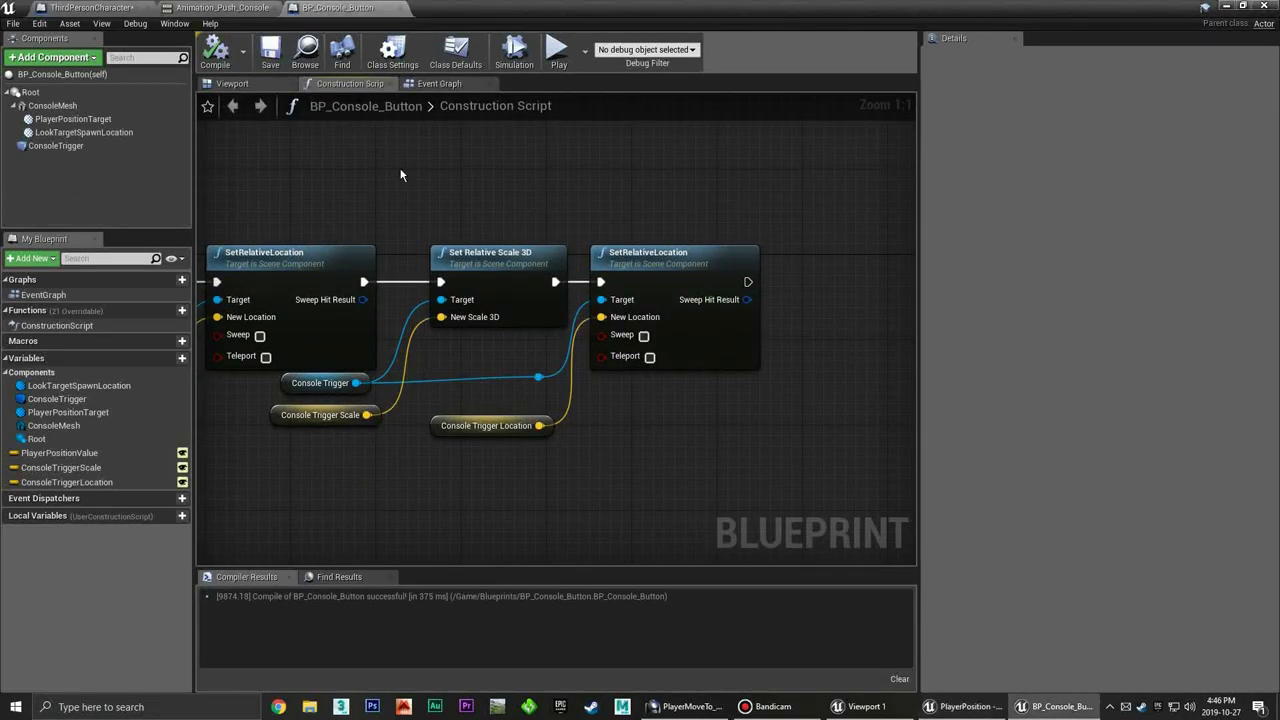
# Set ConsoleTrigger's Box Extent to 128 on X, Y and Z, then compile
pyautogui.click(458, 83)
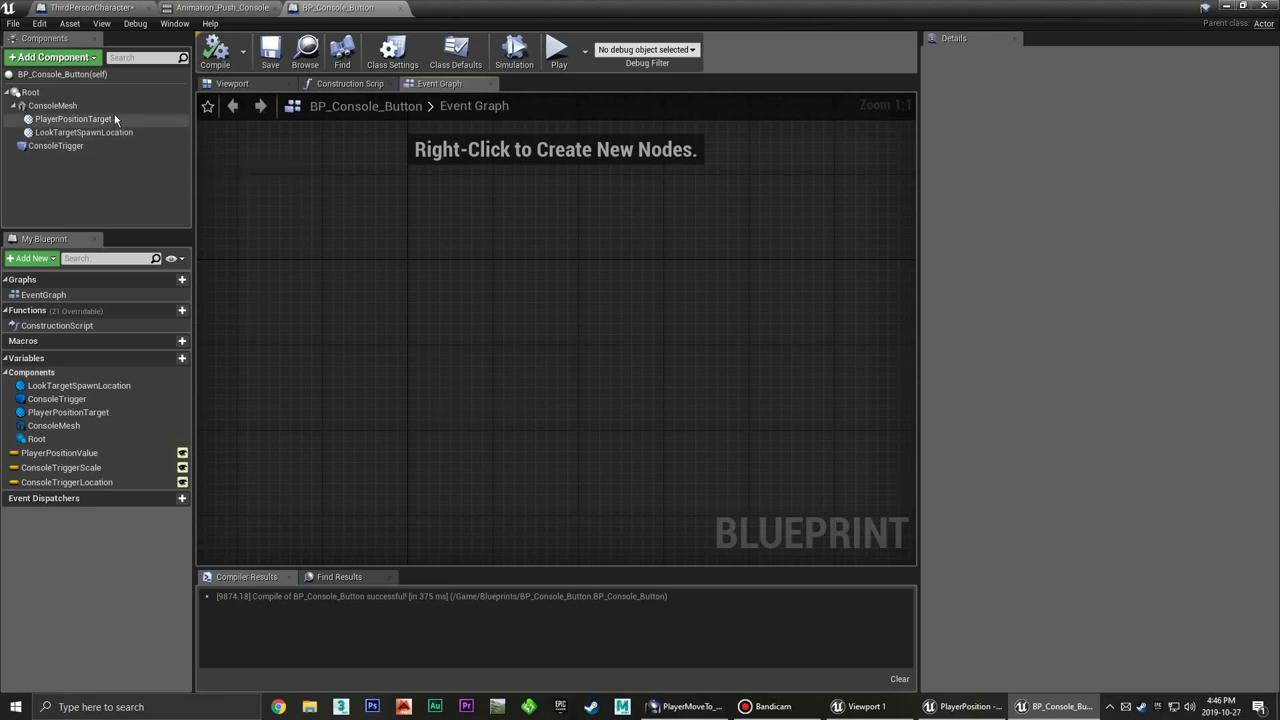
pyautogui.click(60, 146)
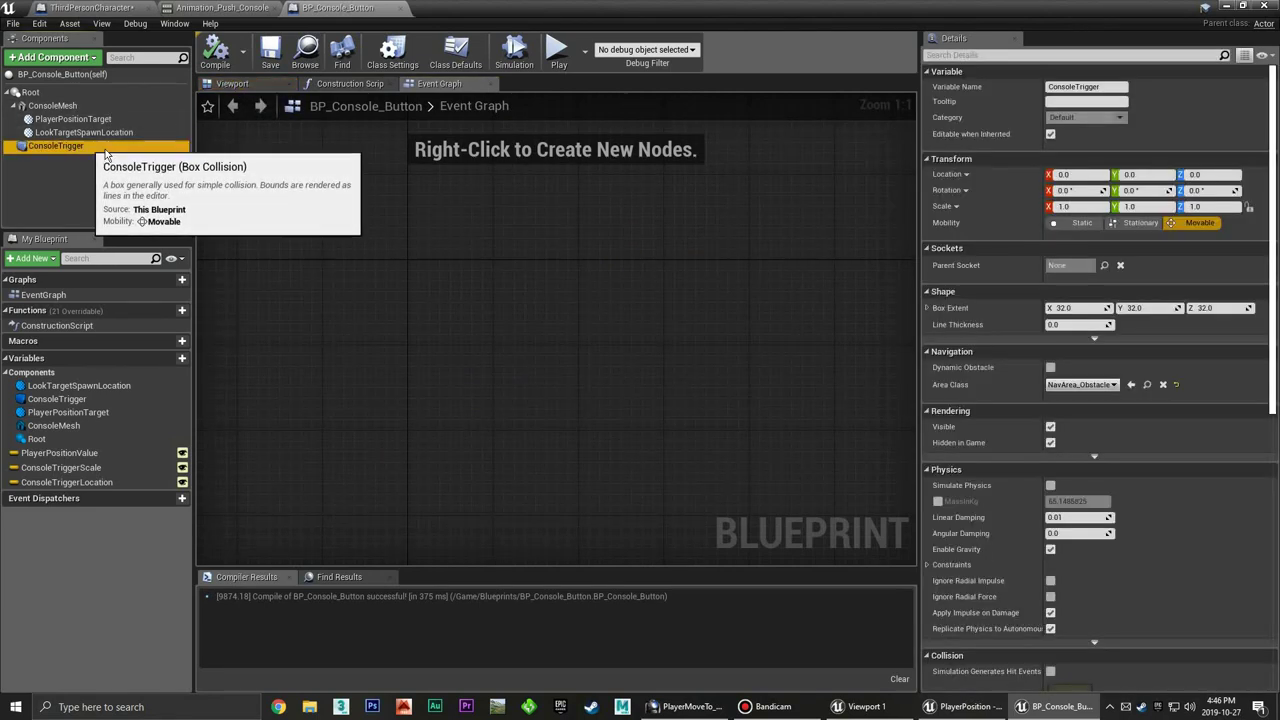
pyautogui.click(1092, 309)
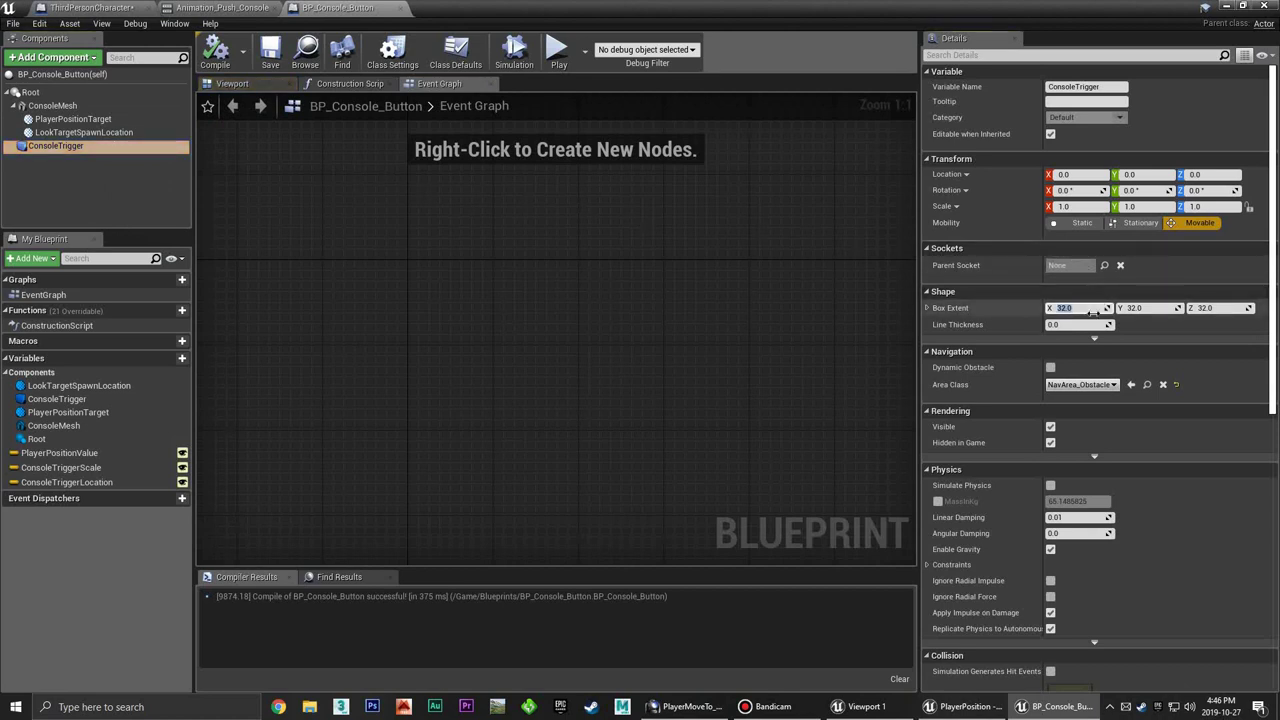
pyautogui.write('128')
pyautogui.press('Tab')
pyautogui.press('Tab')
pyautogui.write('12')
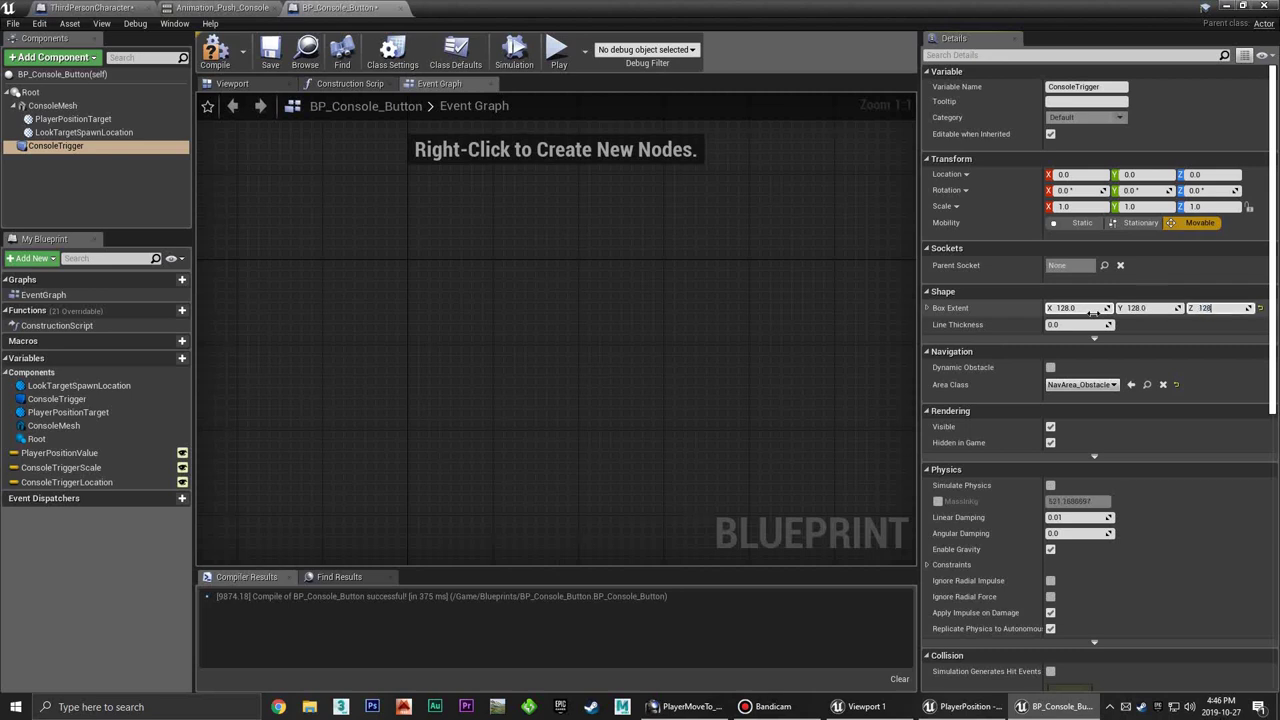
pyautogui.click(230, 62)
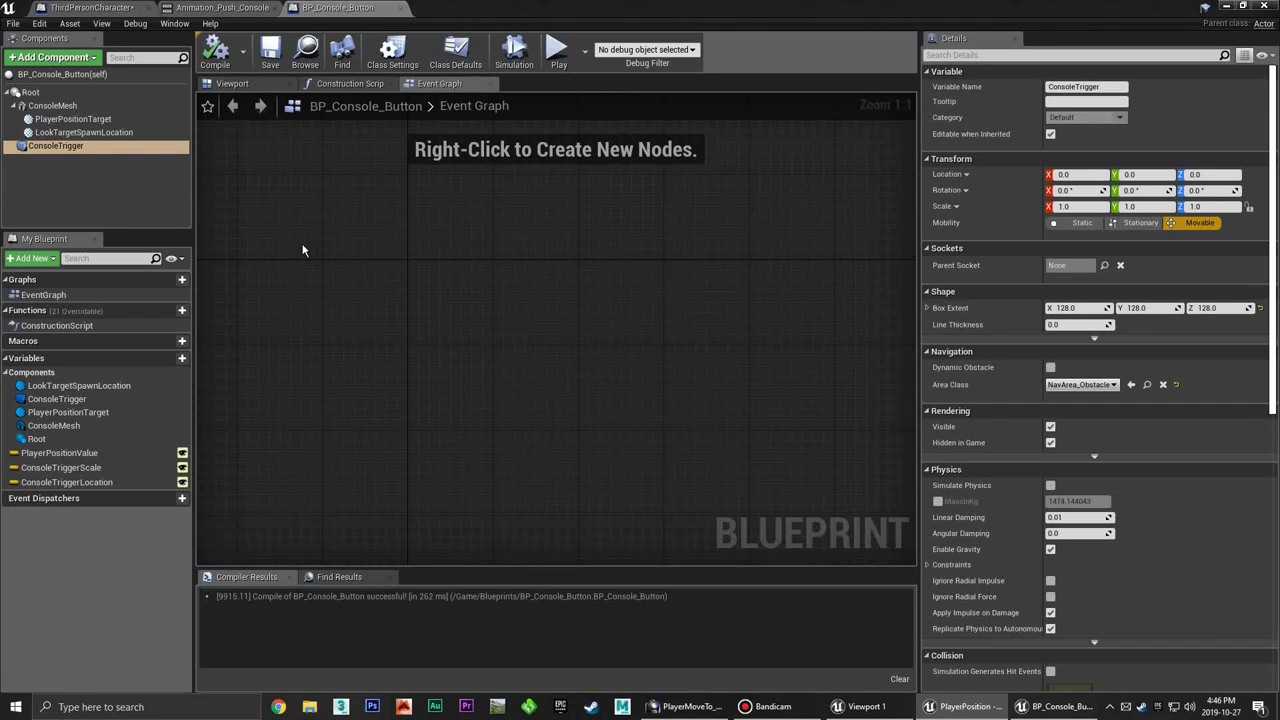
# Bring up ConsoleTrigger's Add Event menu
pyautogui.click(119, 151)
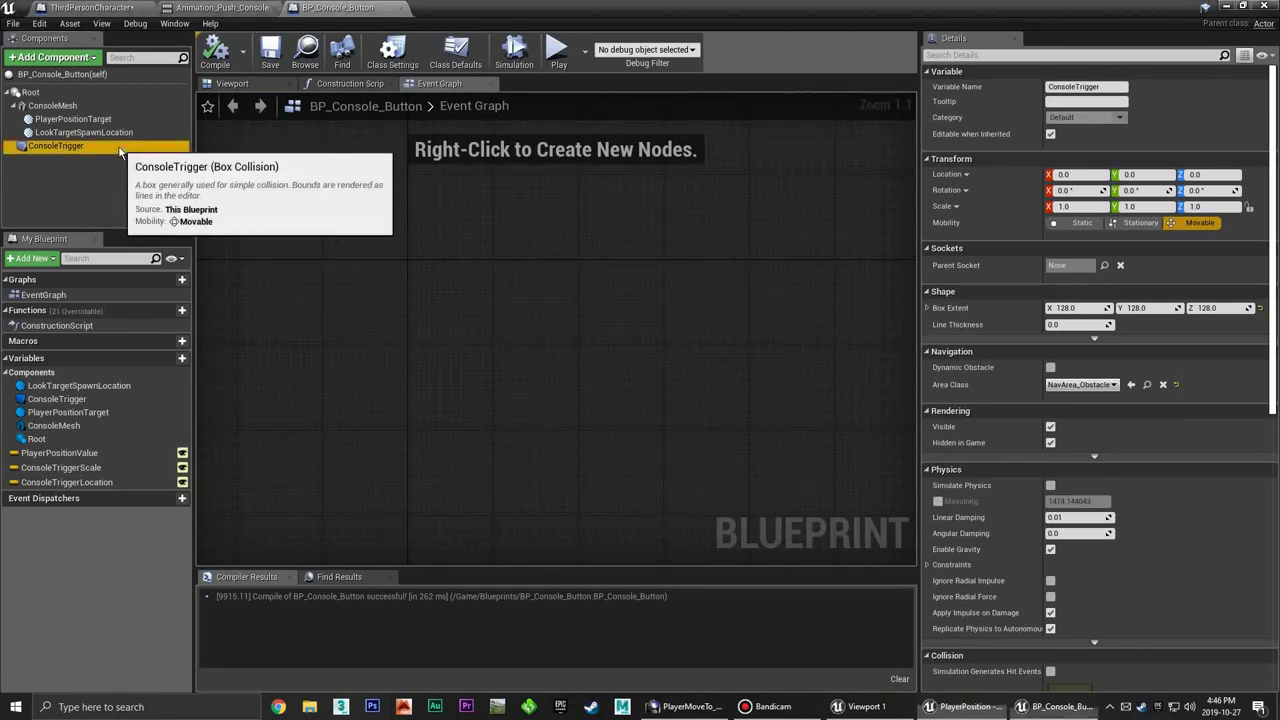
pyautogui.rightClick(119, 151)
pyautogui.moveTo(190, 168)
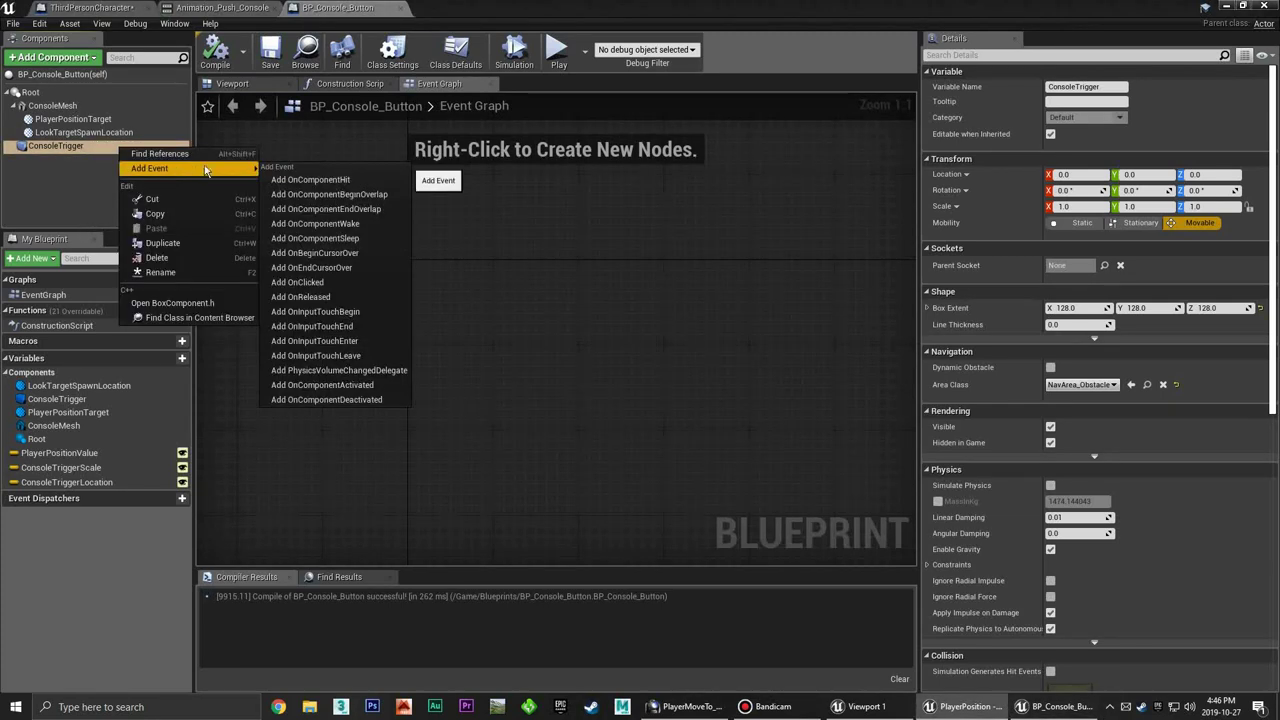
# Add ConsoleTrigger's begin-overlap event and cast Other Actor to ThirdPersonCharacter
pyautogui.click(348, 194)
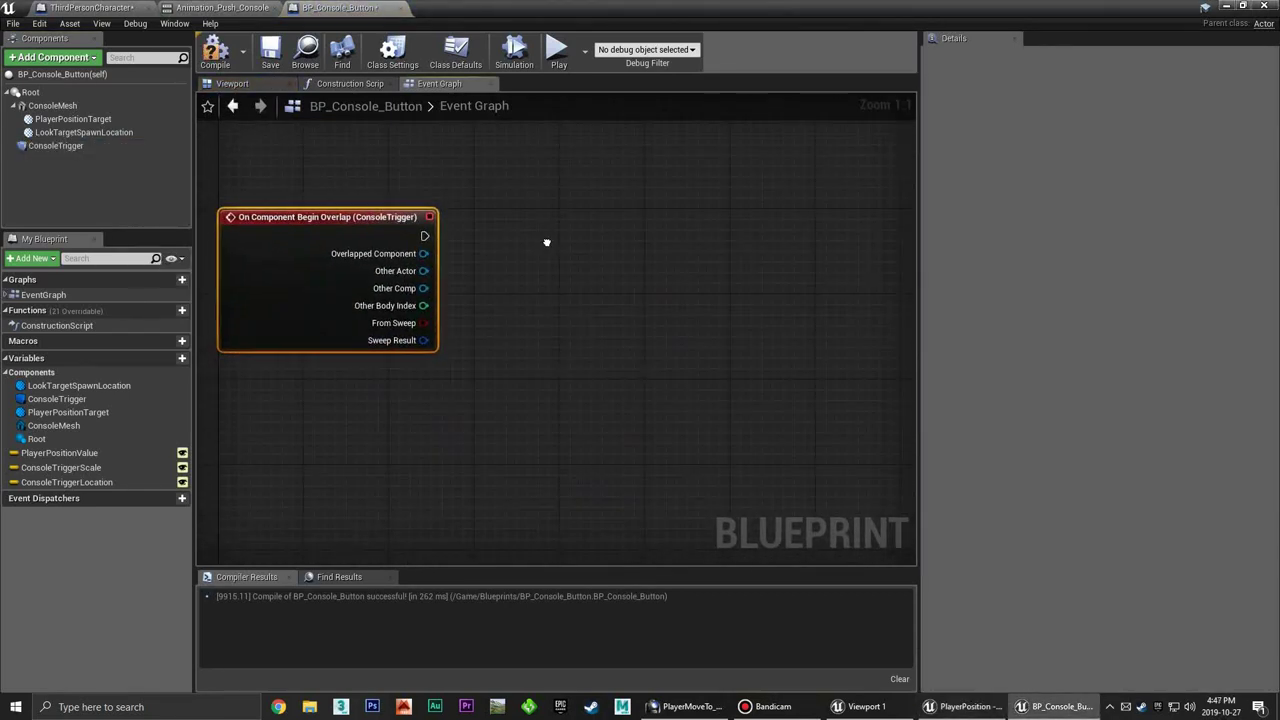
pyautogui.click(507, 270)
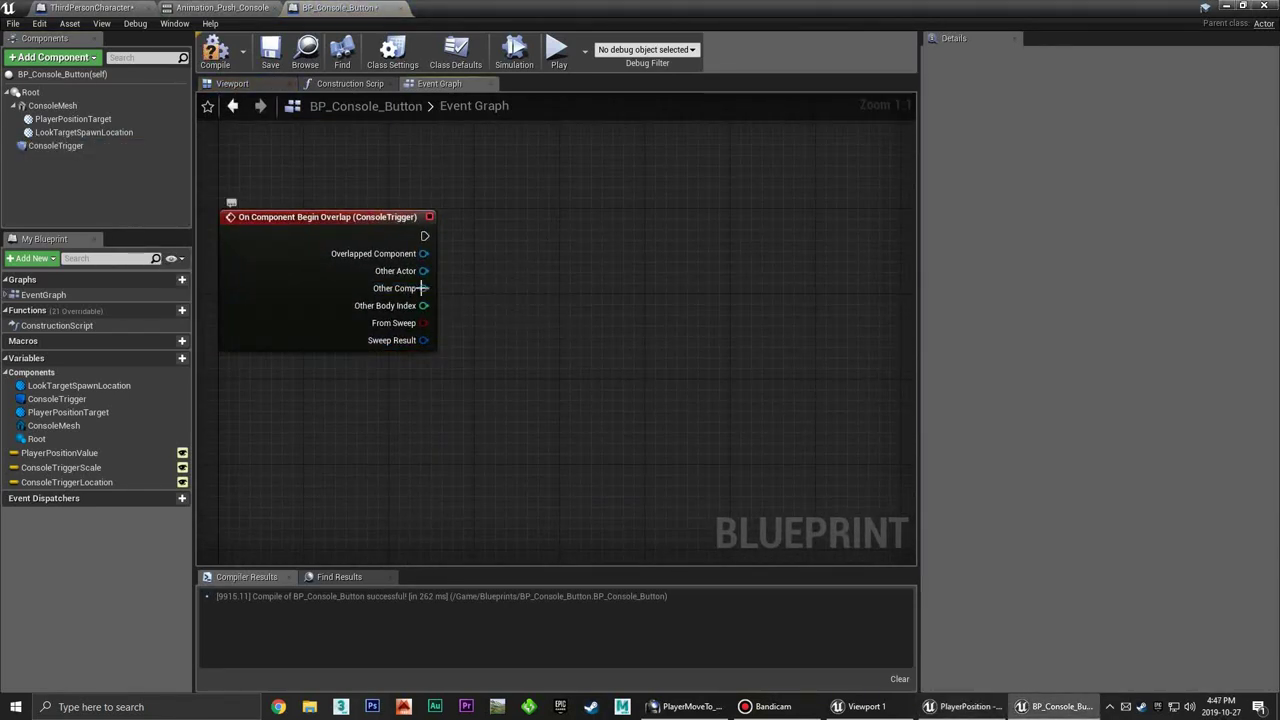
pyautogui.moveTo(424, 271); pyautogui.dragTo(498, 252)
pyautogui.write('cast to thir')
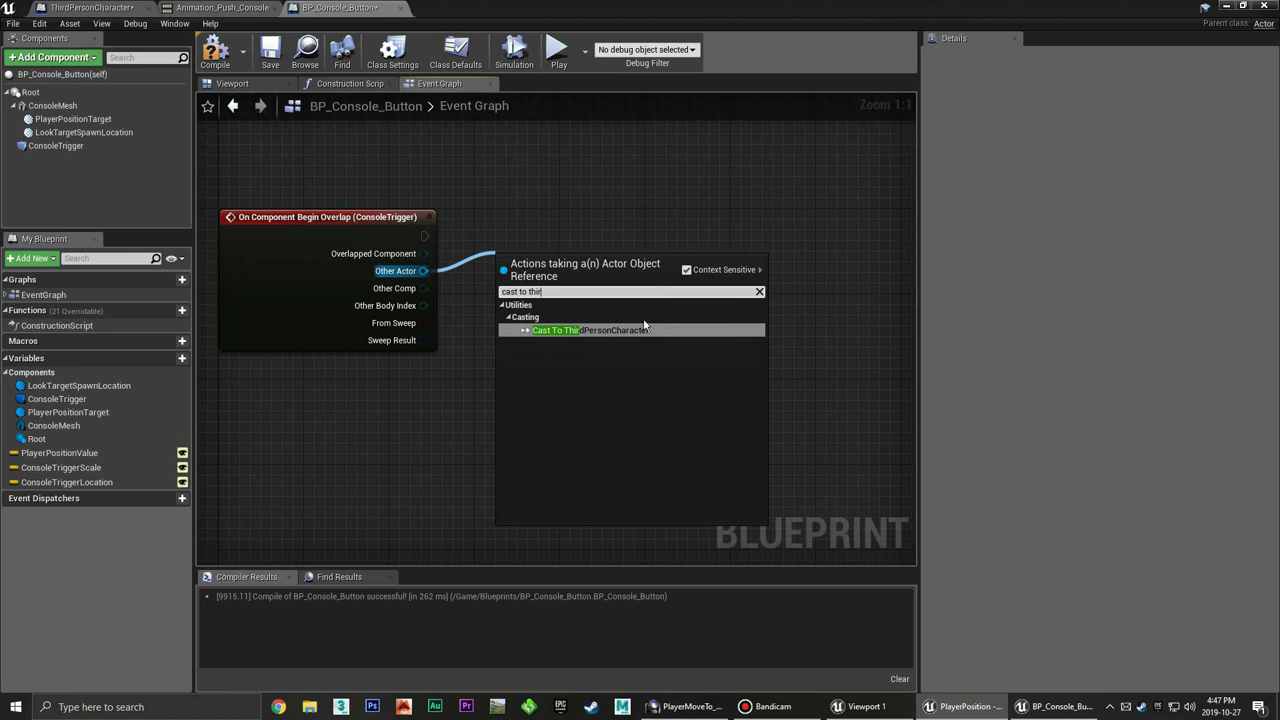
pyautogui.click(642, 330)
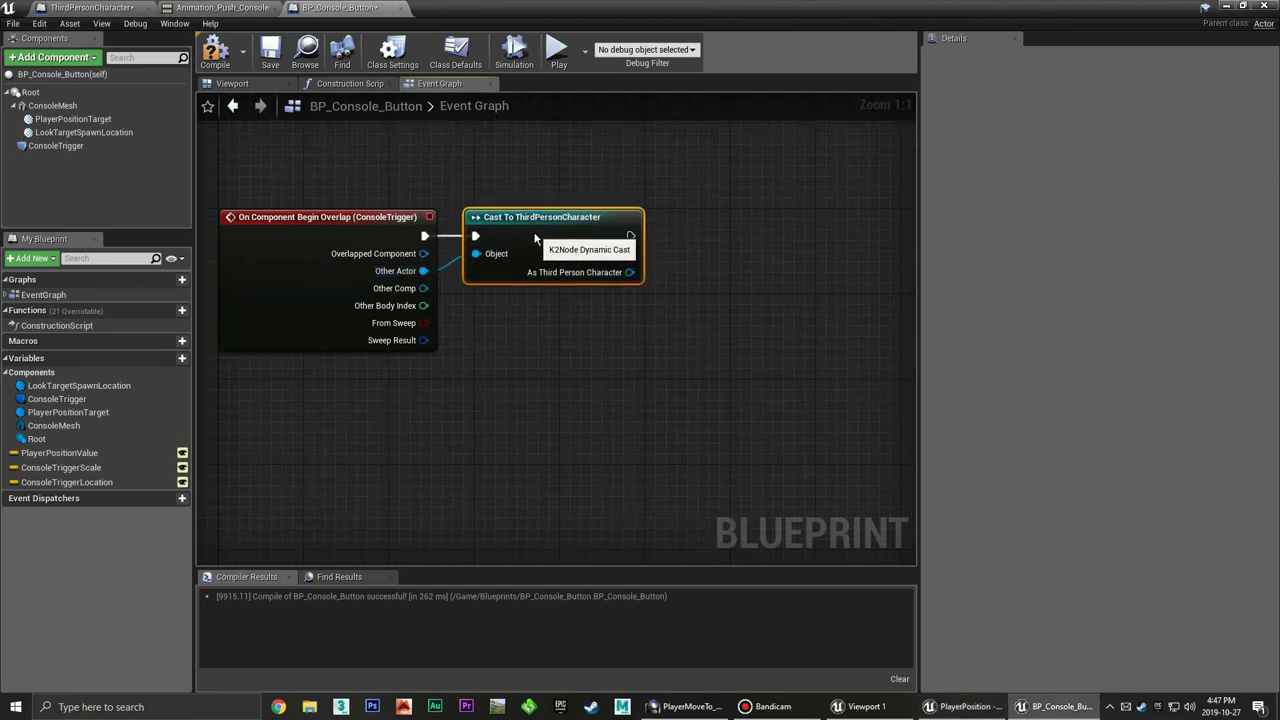
pyautogui.moveTo(583, 303); pyautogui.dragTo(533, 302, button='right')
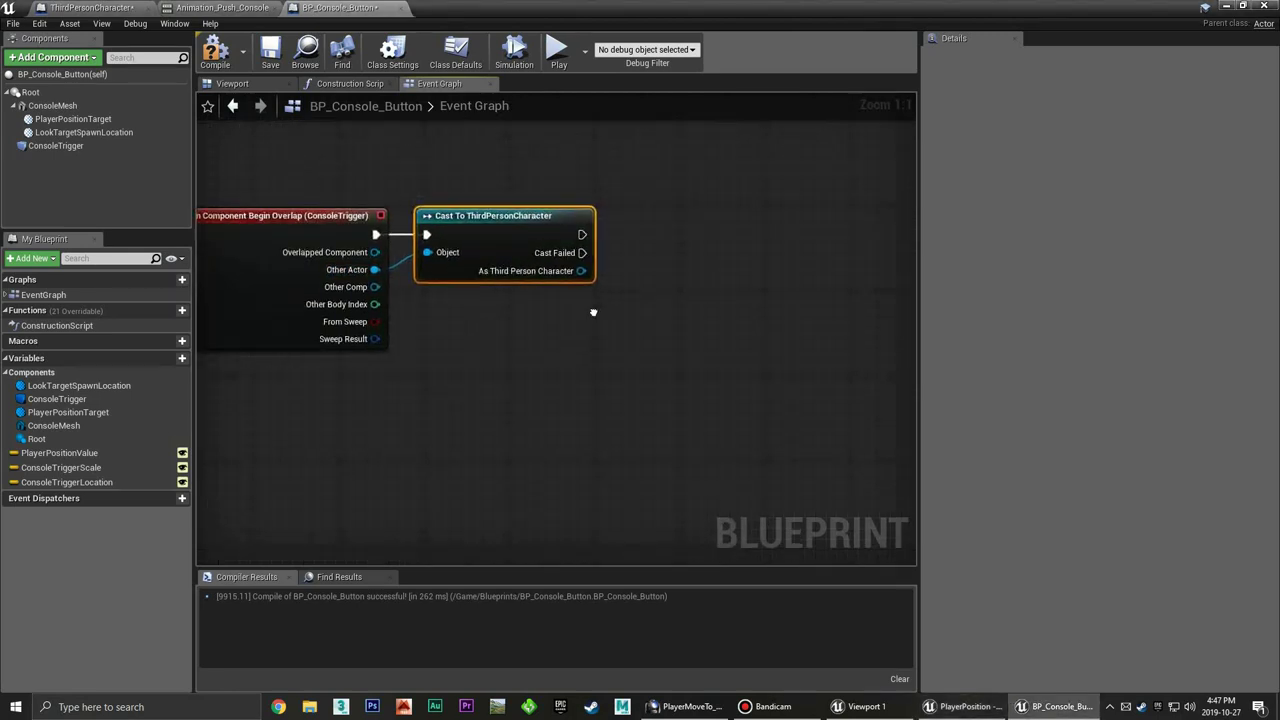
# After a successful cast, set the character's Near Console? to true
pyautogui.moveTo(572, 276); pyautogui.dragTo(636, 280)
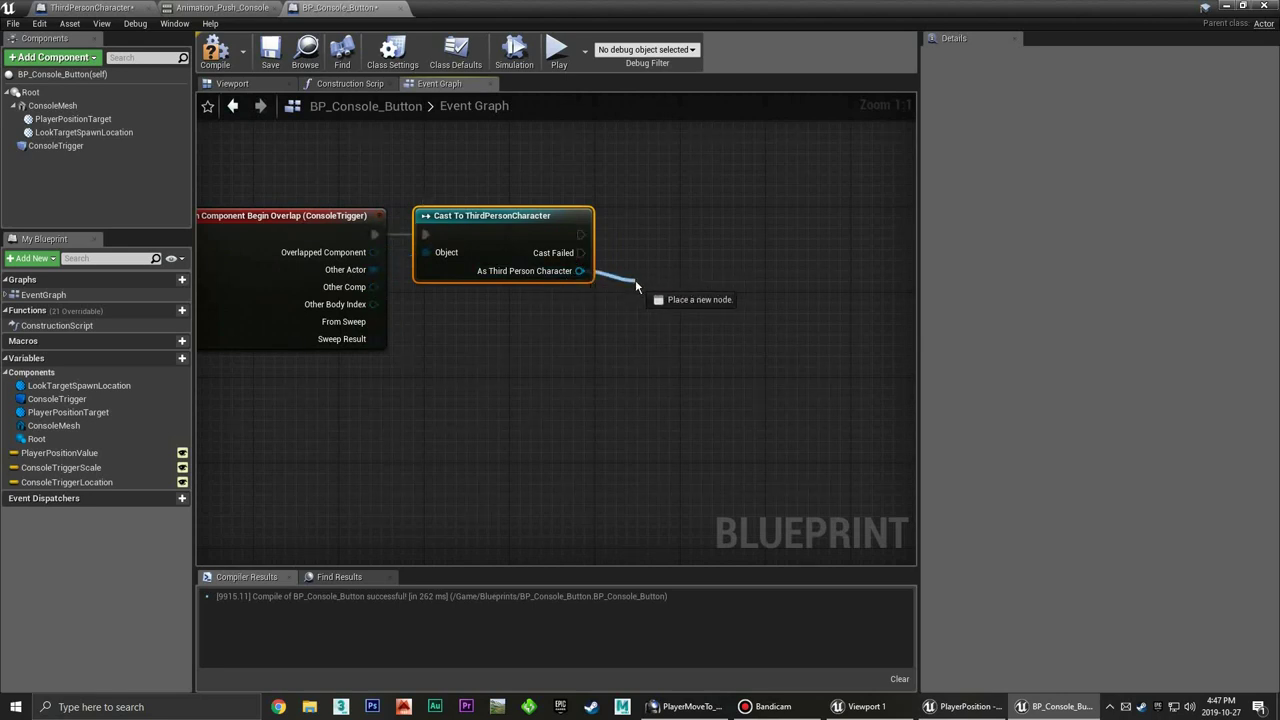
pyautogui.write('set near')
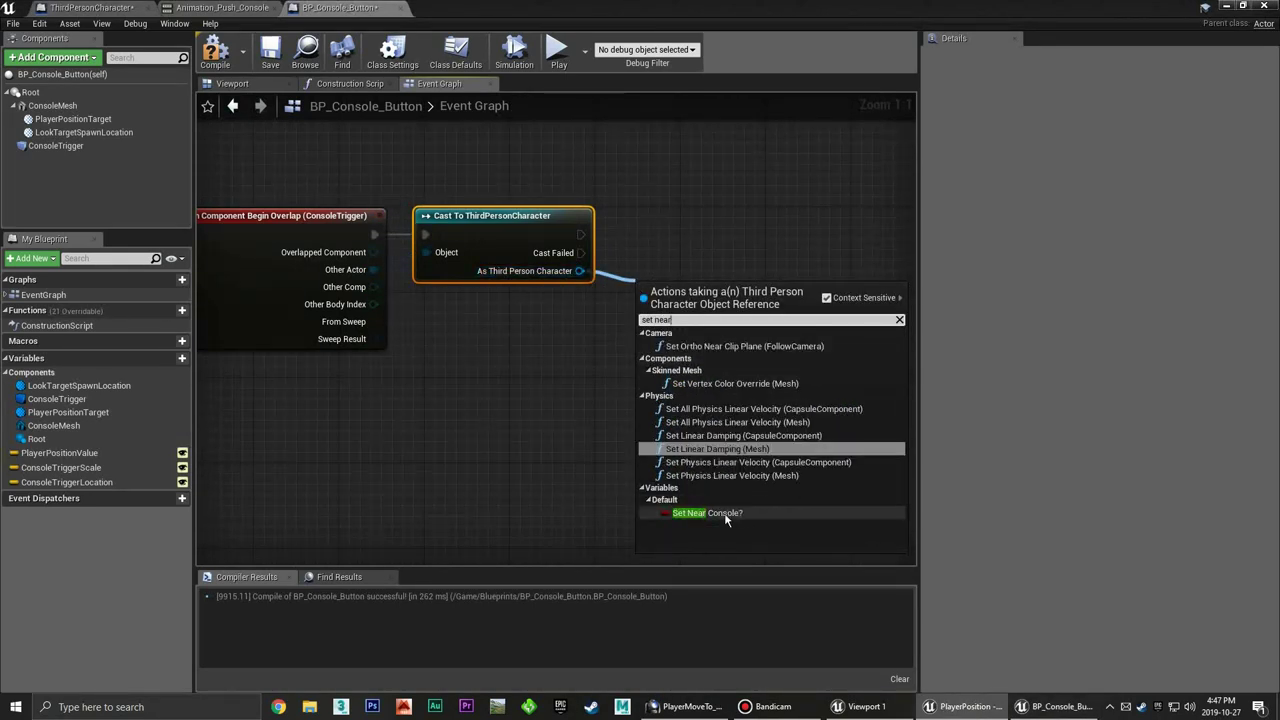
pyautogui.click(707, 512)
pyautogui.moveTo(700, 281); pyautogui.dragTo(678, 227)
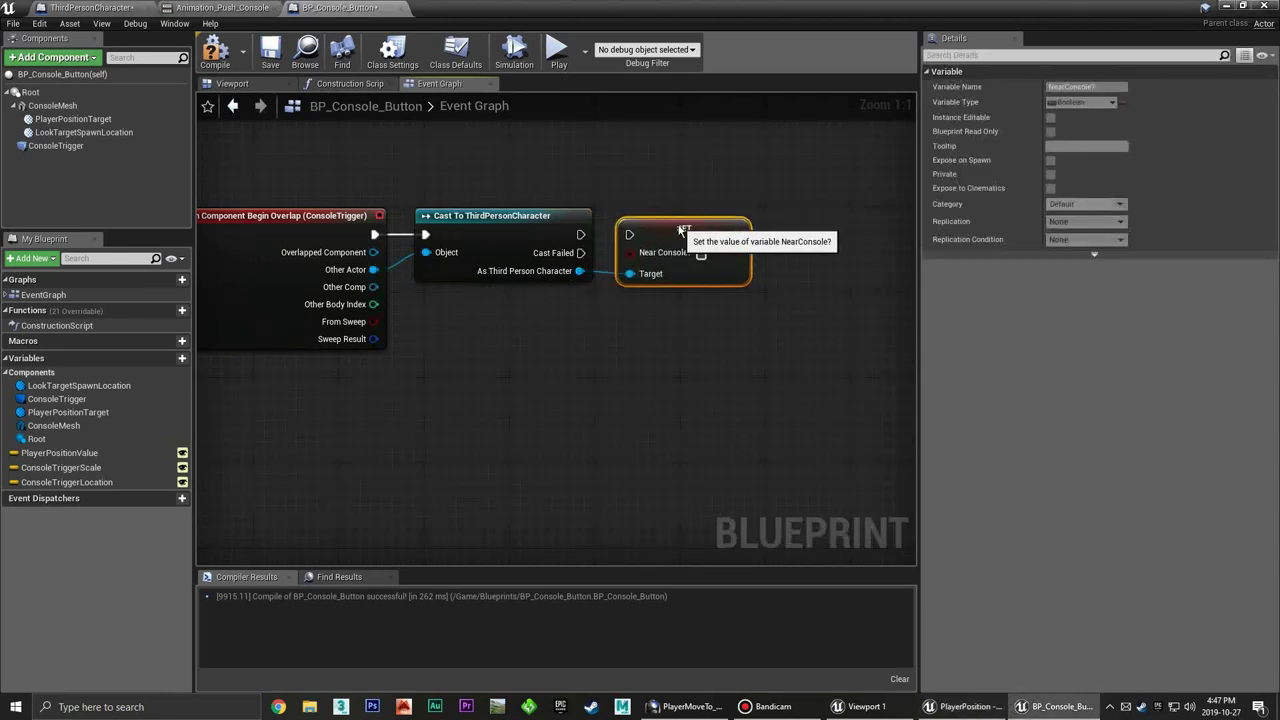
pyautogui.moveTo(580, 234); pyautogui.dragTo(629, 235)
pyautogui.click(701, 254)
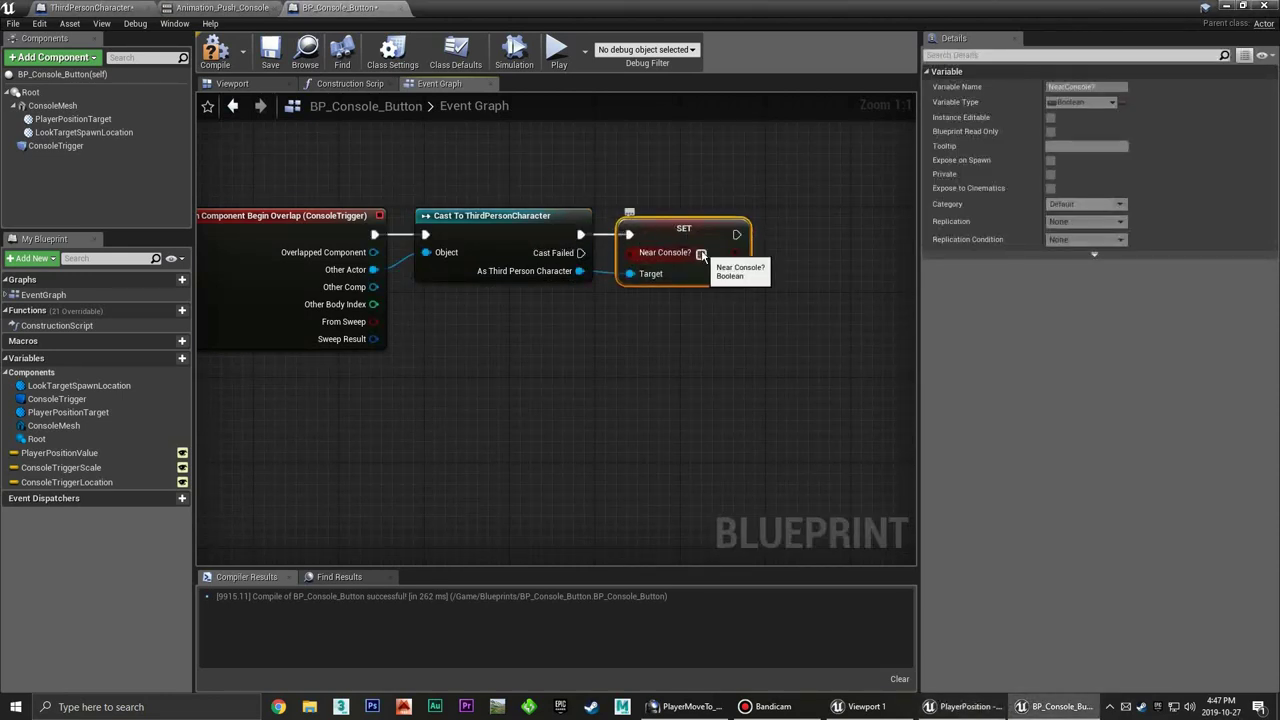
pyautogui.click(710, 316)
pyautogui.moveTo(711, 323); pyautogui.dragTo(607, 324, button='right')
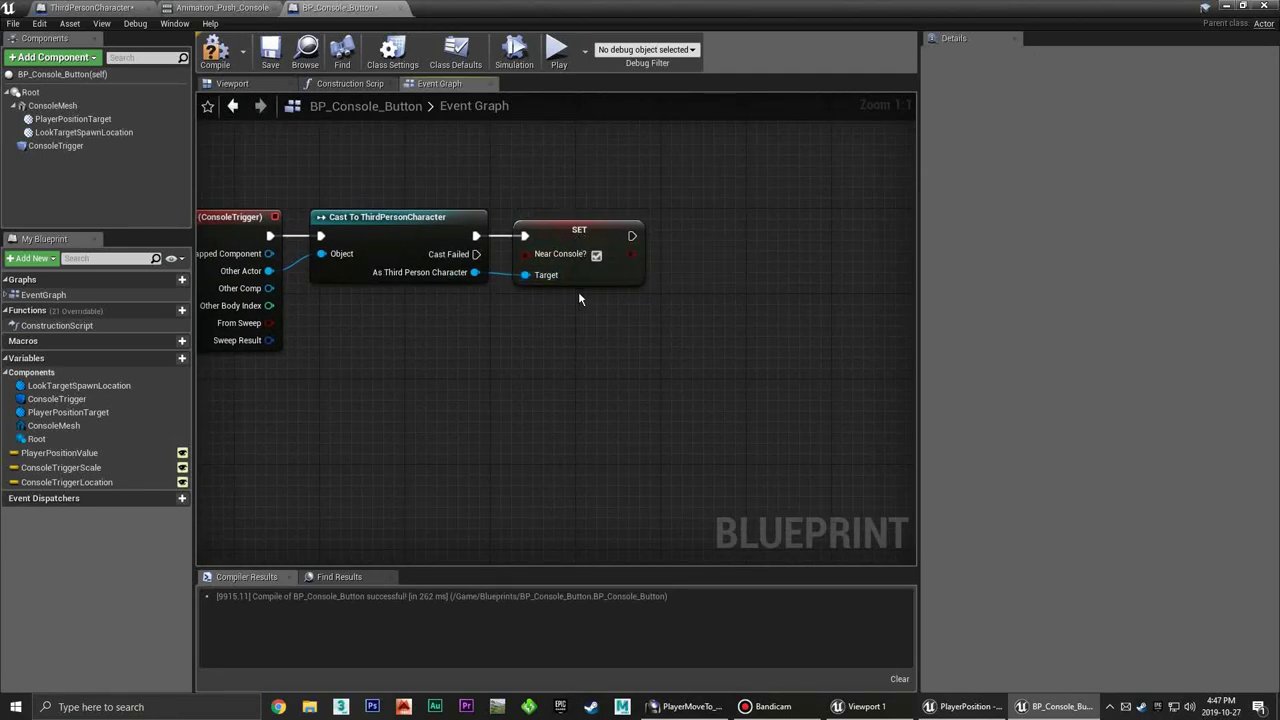
pyautogui.moveTo(580, 302); pyautogui.dragTo(559, 309, button='right')
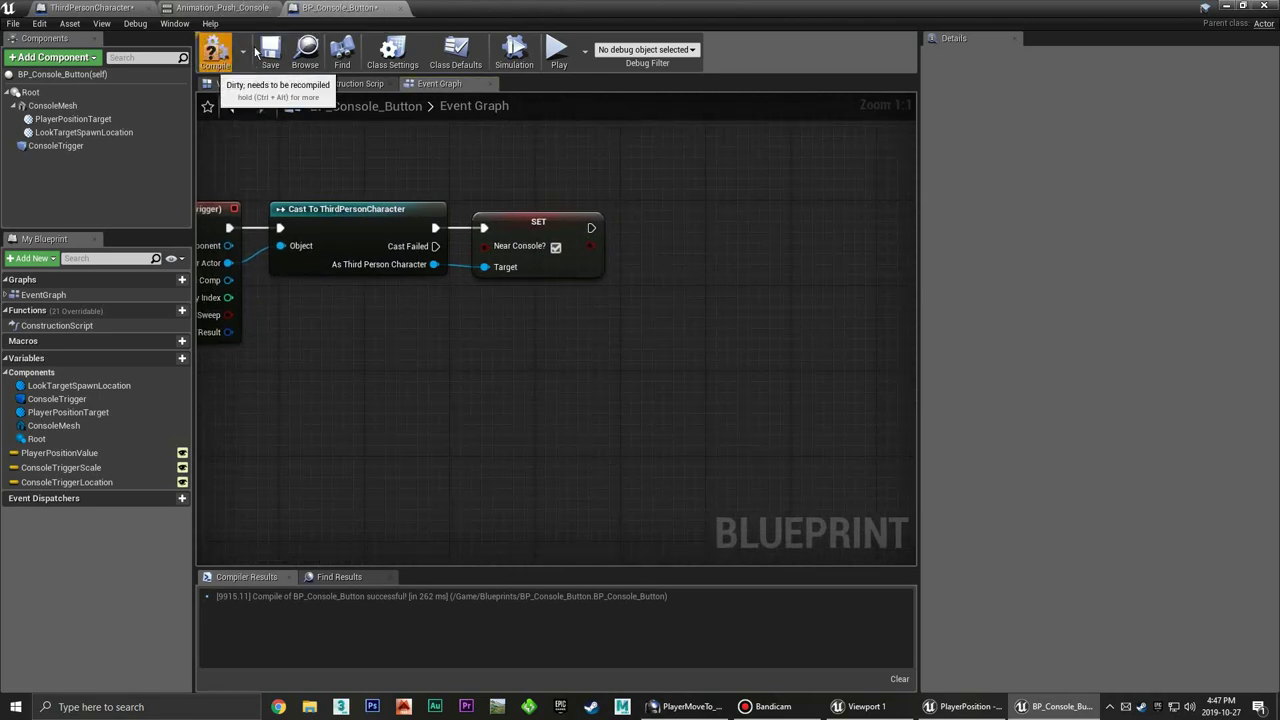
# Compile and save, then jump to the SET Near Console? node causing the error
pyautogui.click(212, 54)
pyautogui.click(268, 52)
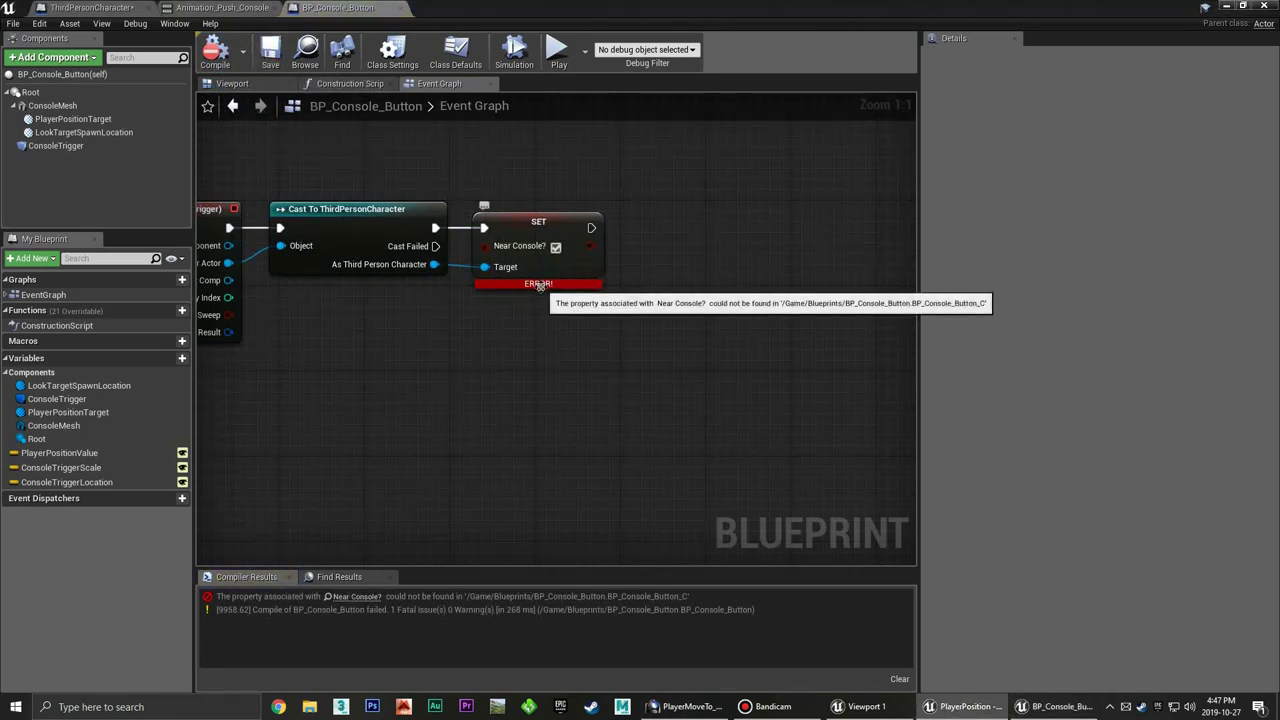
pyautogui.click(358, 597)
pyautogui.click(446, 203)
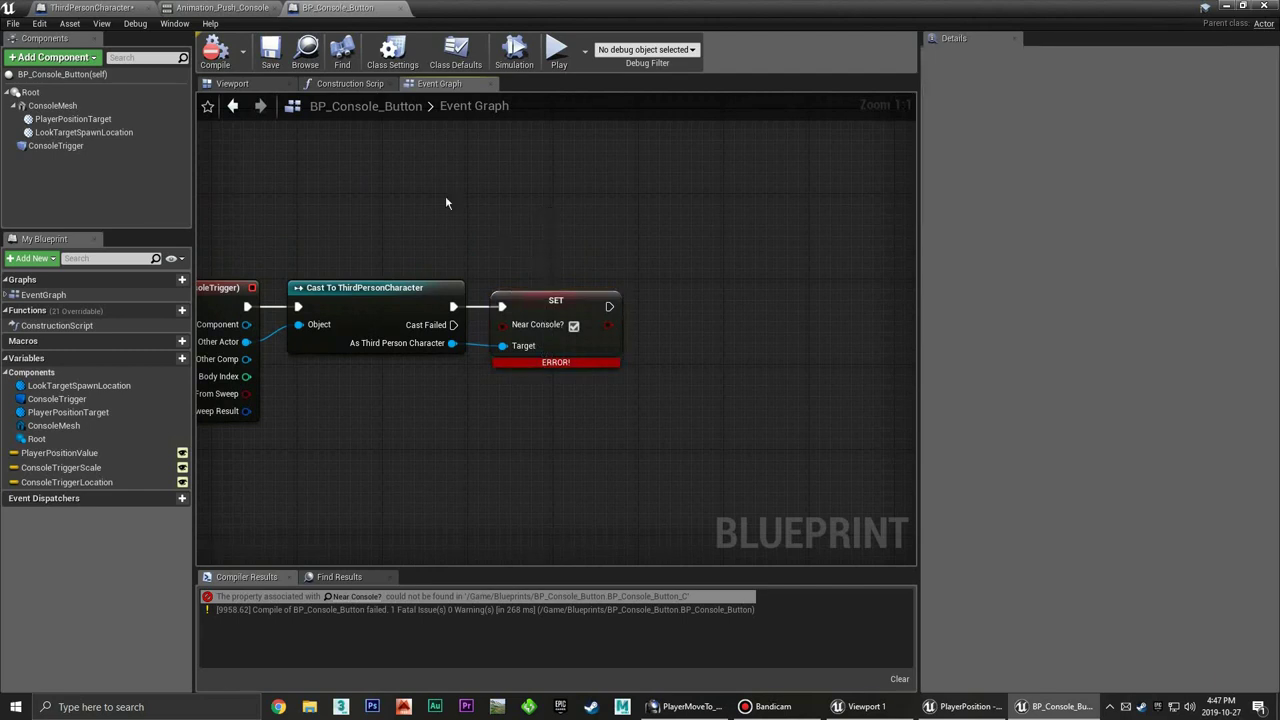
# Save ThirdPersonCharacter and recompile BP_Console_Button to clear the error
pyautogui.click(104, 7)
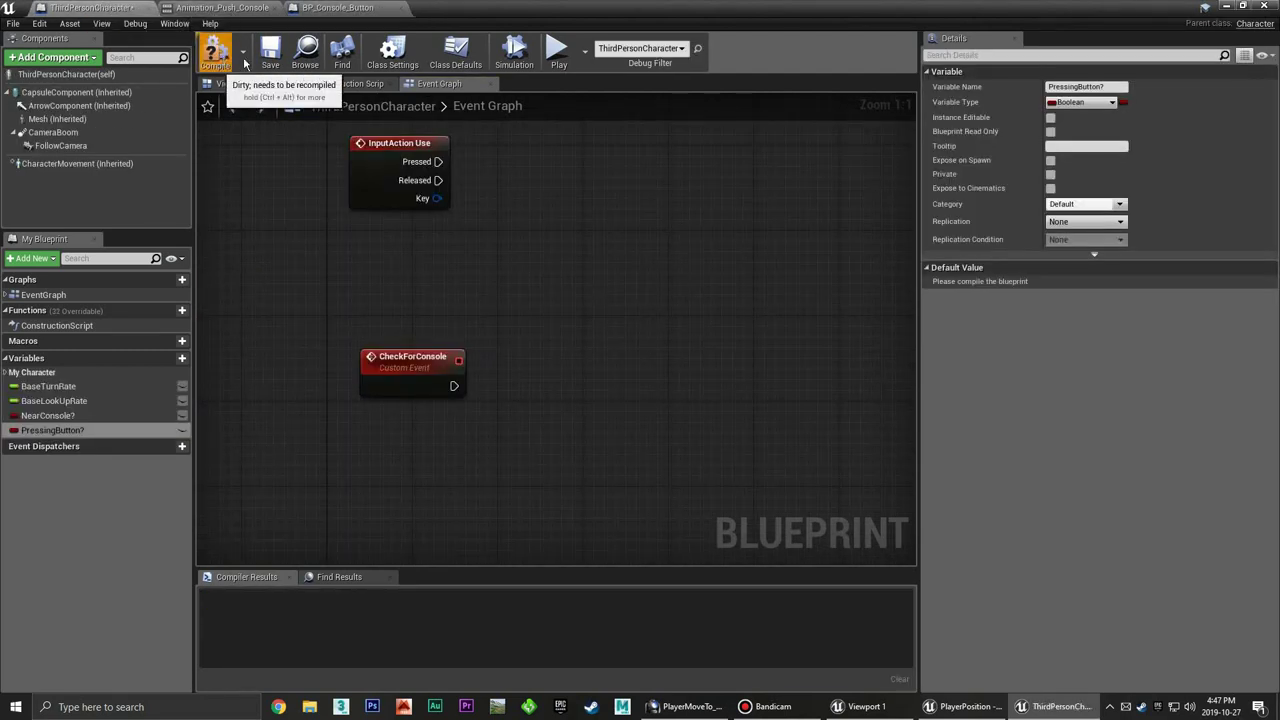
pyautogui.click(276, 56)
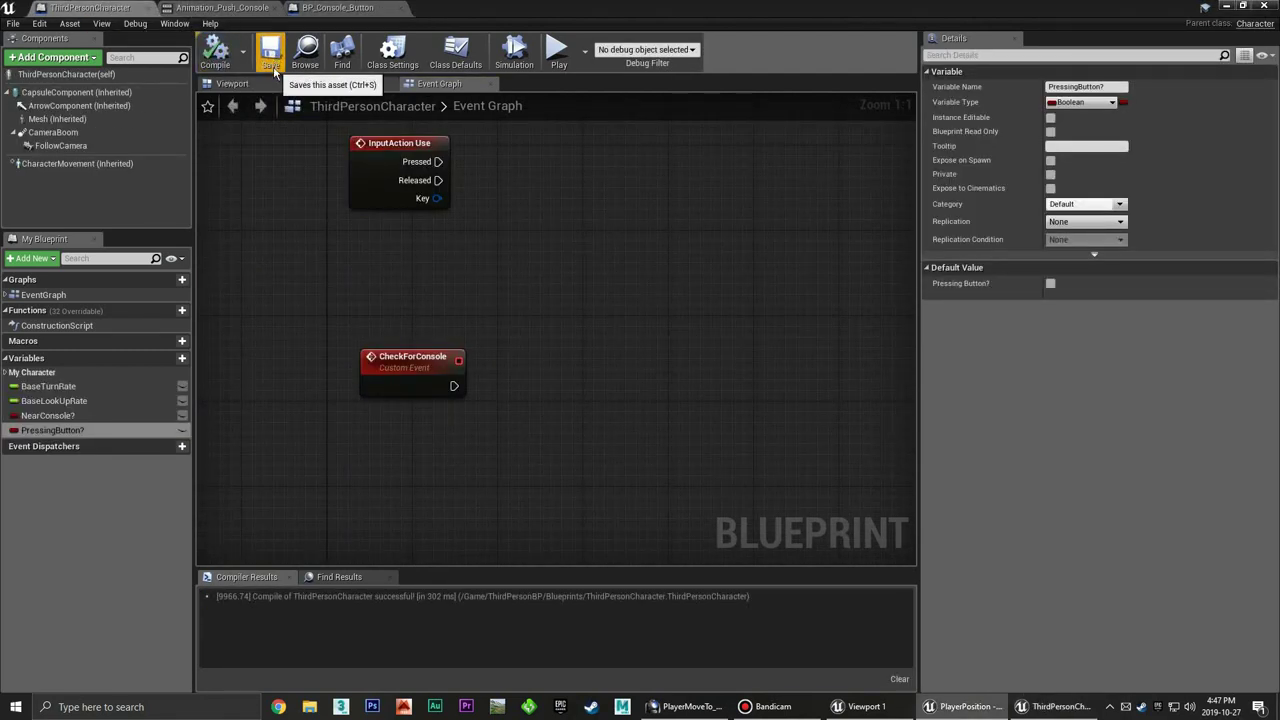
pyautogui.click(345, 7)
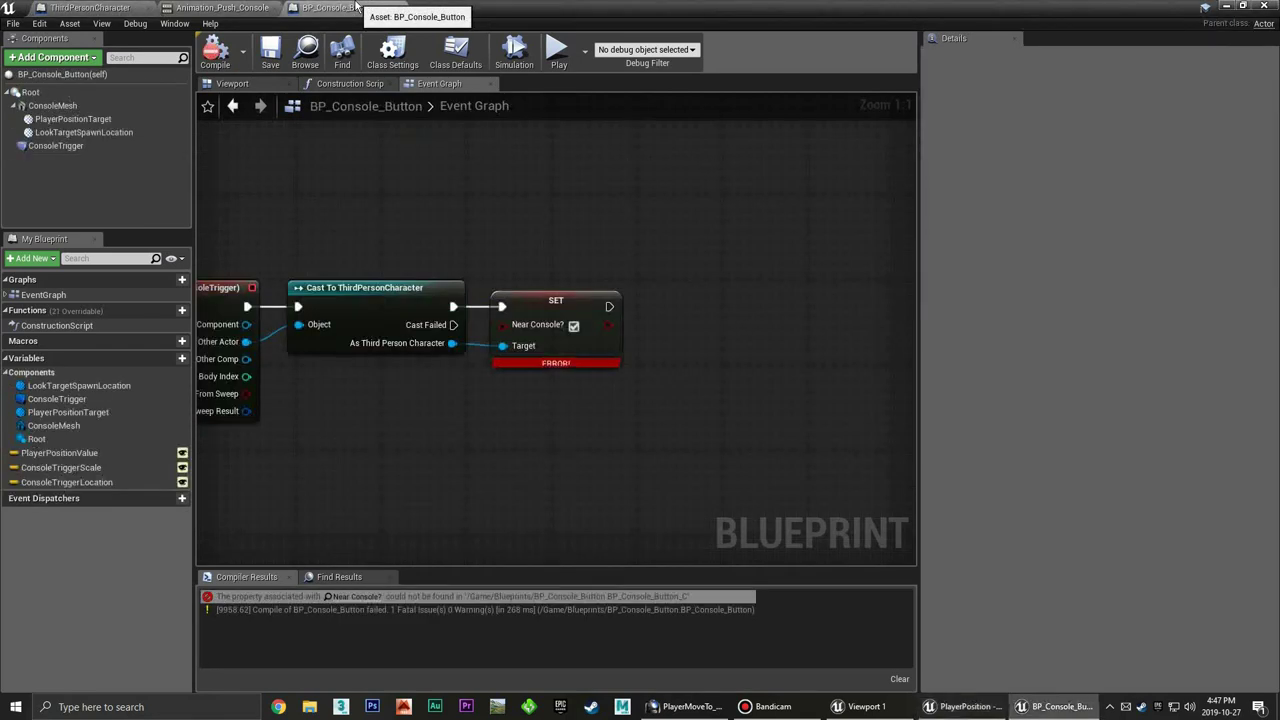
pyautogui.click(218, 64)
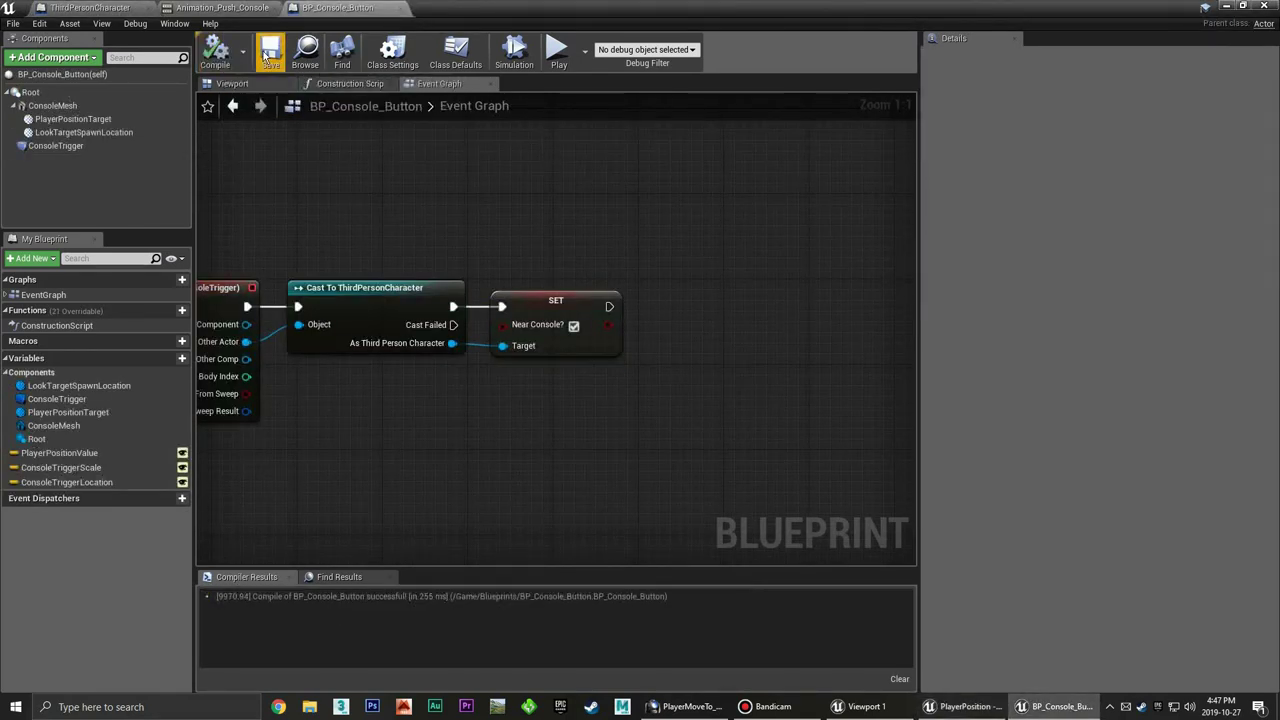
pyautogui.click(150, 8)
# Make the ConsoleToUse variable a BP Console Button reference
pyautogui.moveTo(319, 304); pyautogui.dragTo(345, 247, button='right')
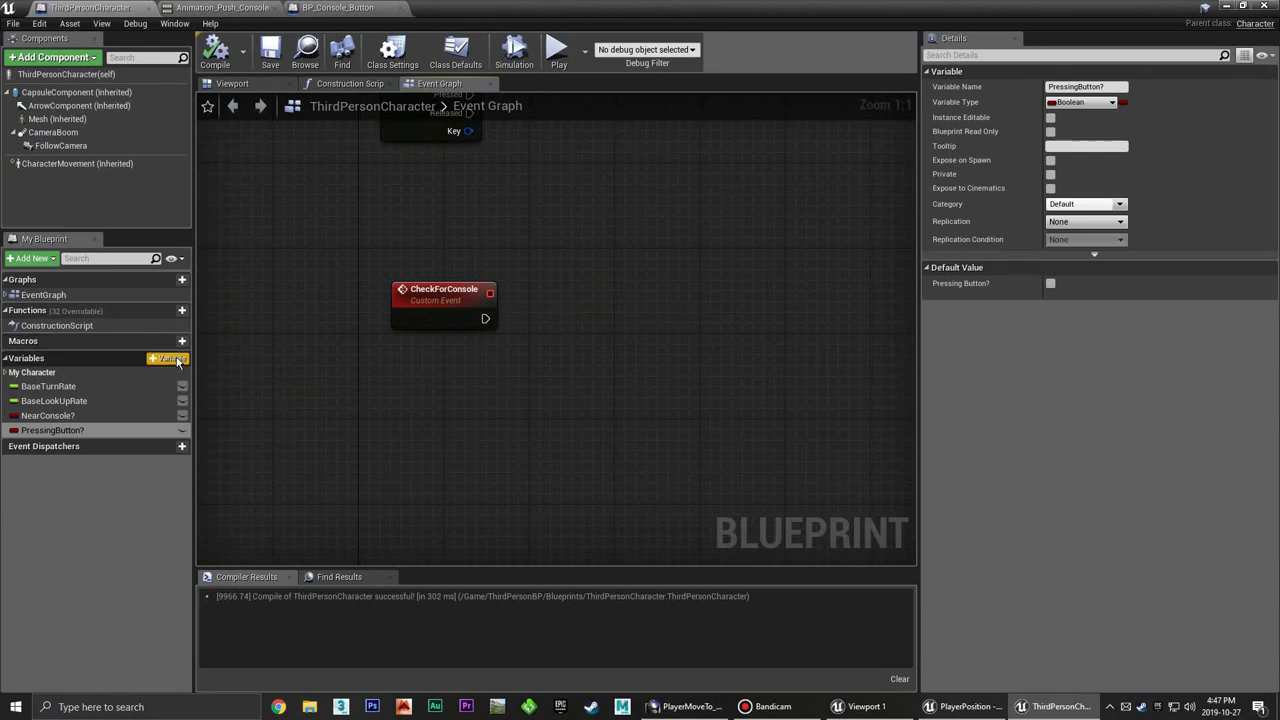
pyautogui.click(178, 362)
pyautogui.write('ConsoleToUse')
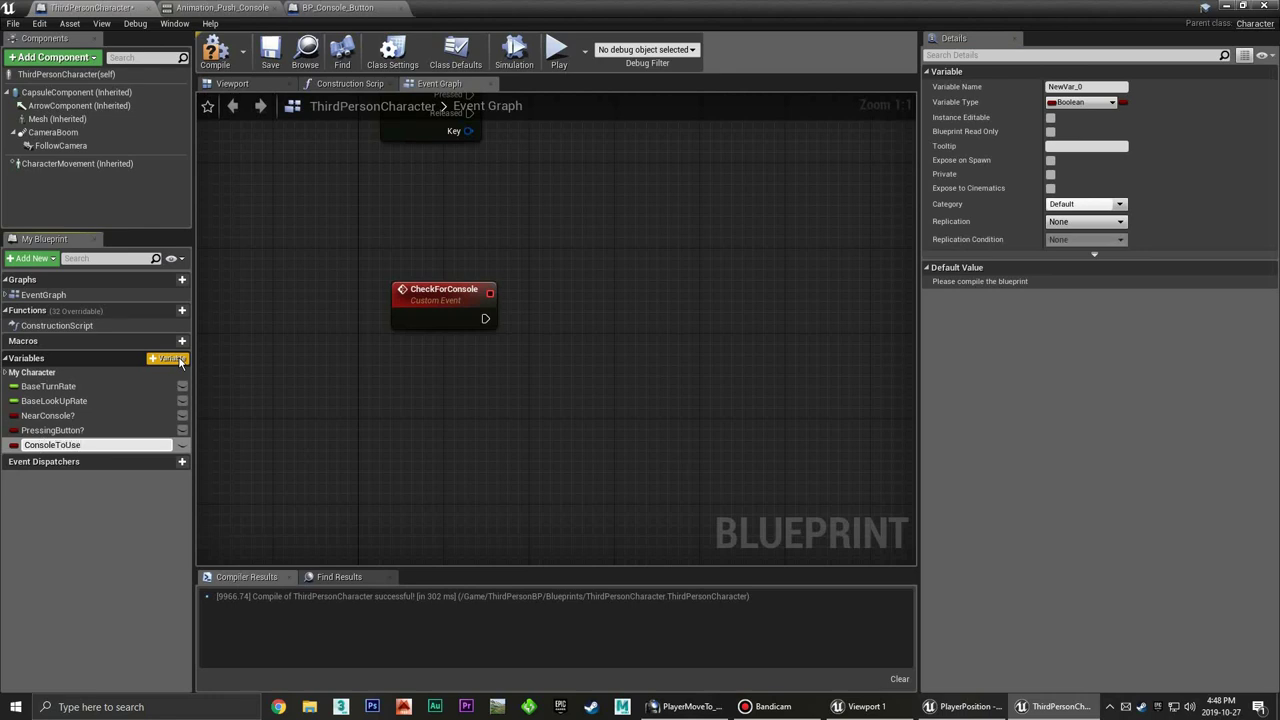
pyautogui.press('Return')
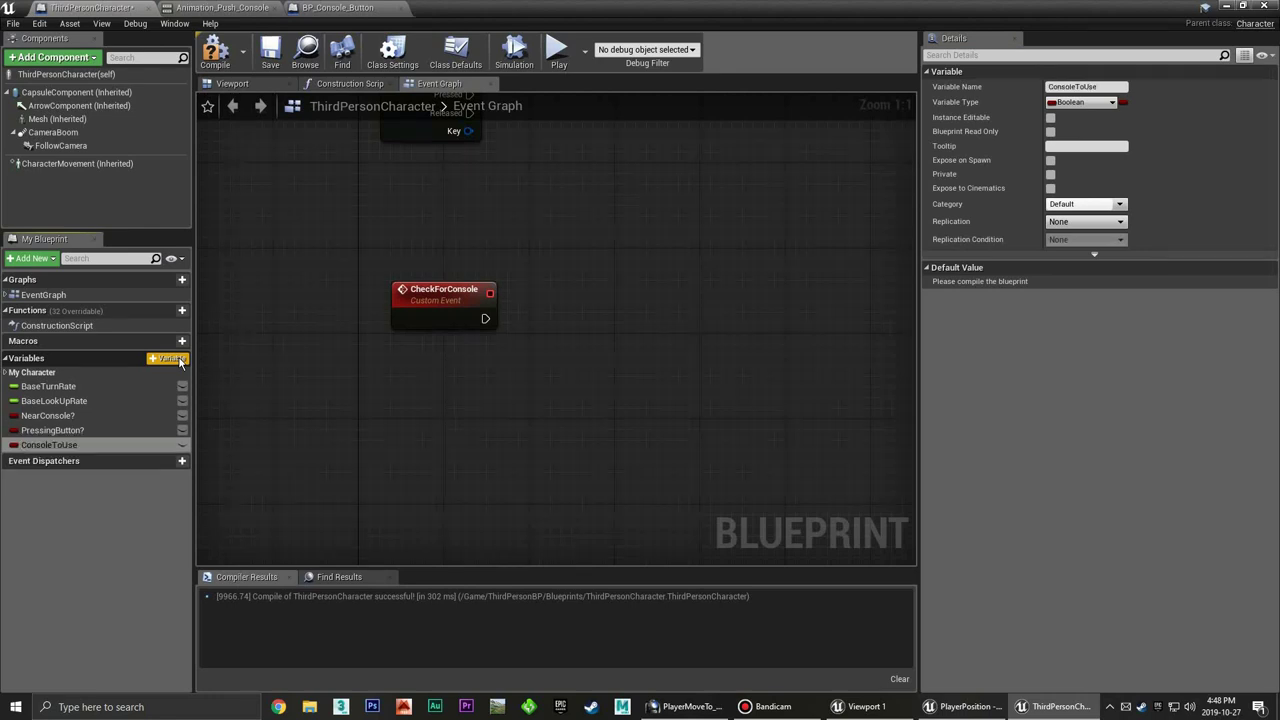
pyautogui.click(1106, 108)
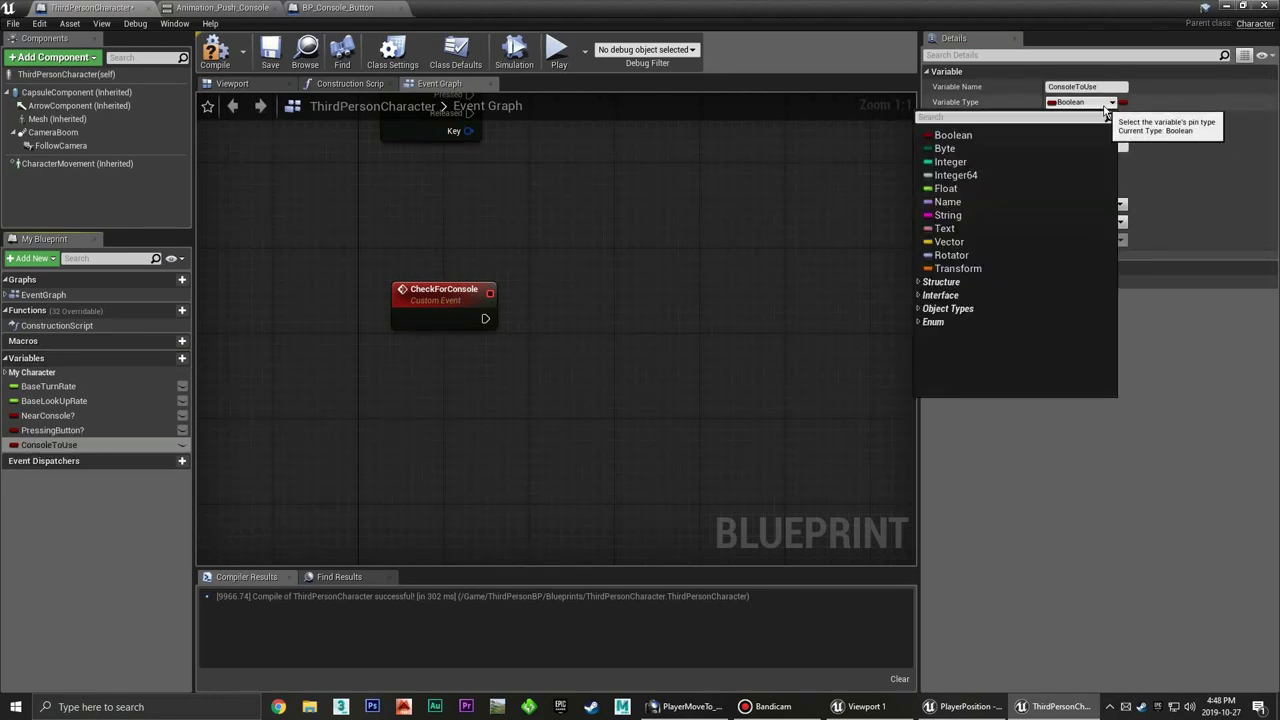
pyautogui.write('bp_')
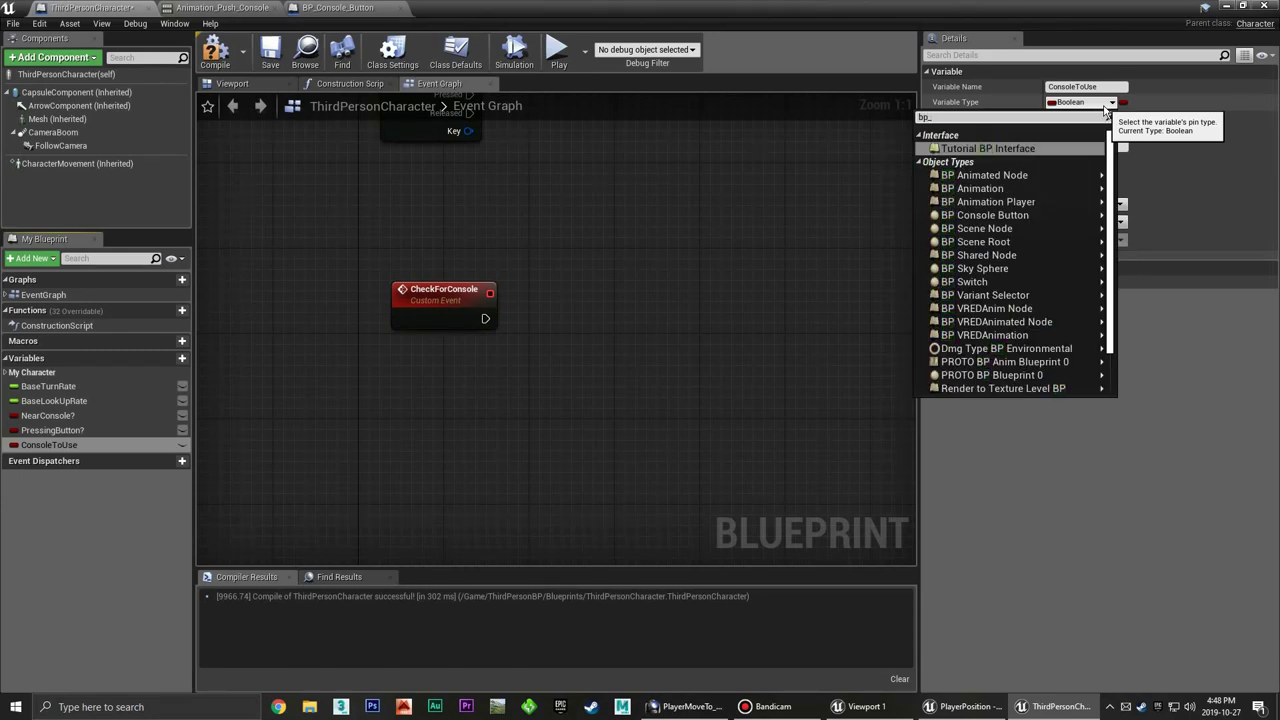
pyautogui.click(1008, 214)
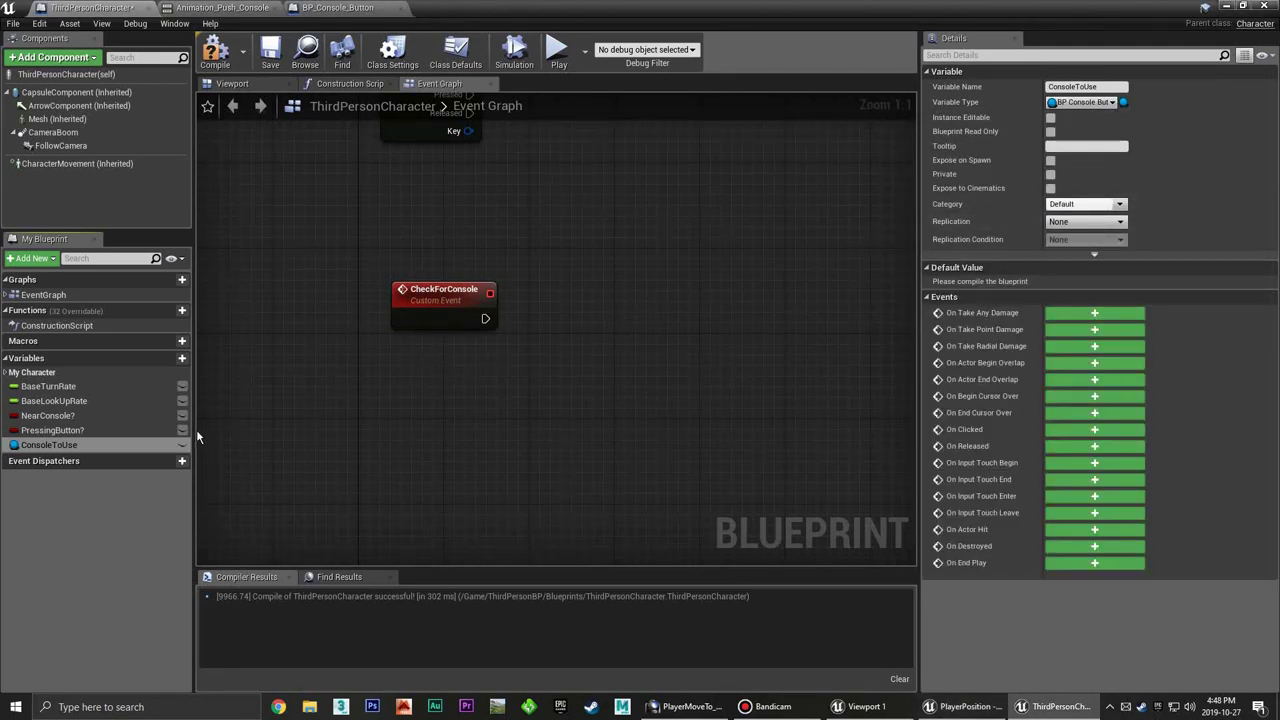
# Add an Actor-type variable named PlayerLookAtTarget and compile the character
pyautogui.click(168, 359)
pyautogui.write('PlayerLookAtTarget')
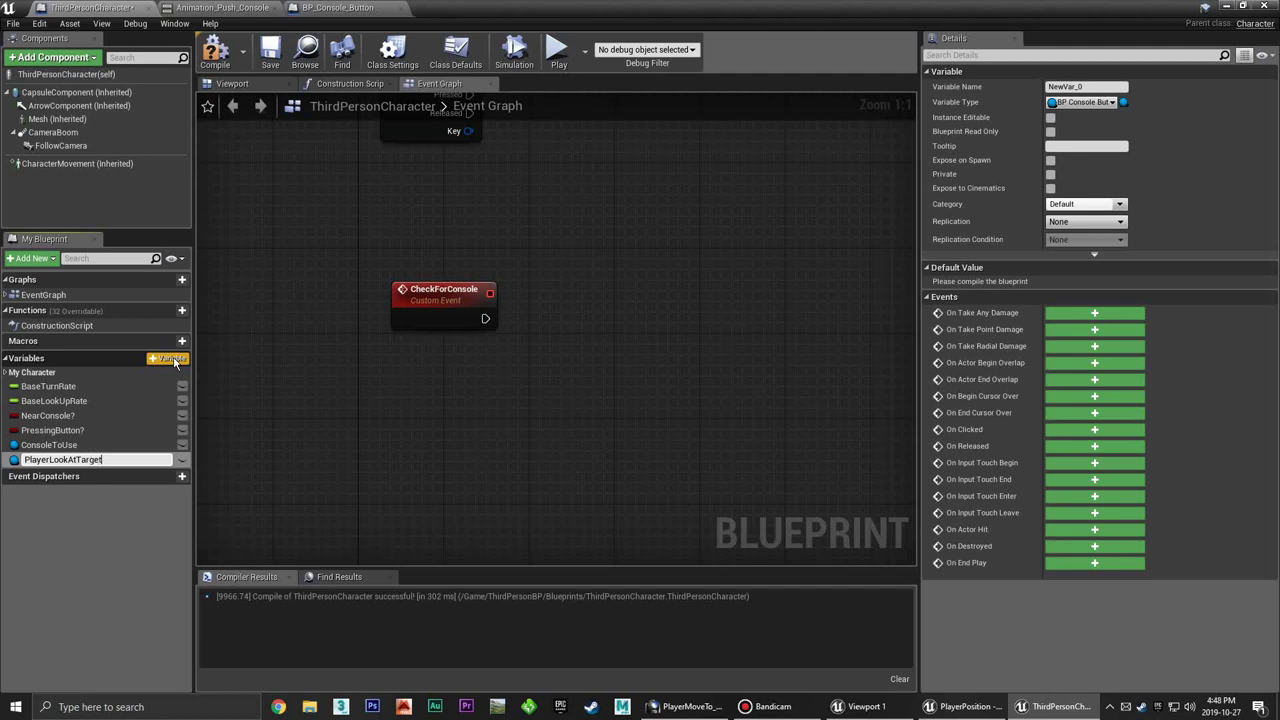
pyautogui.press('Return')
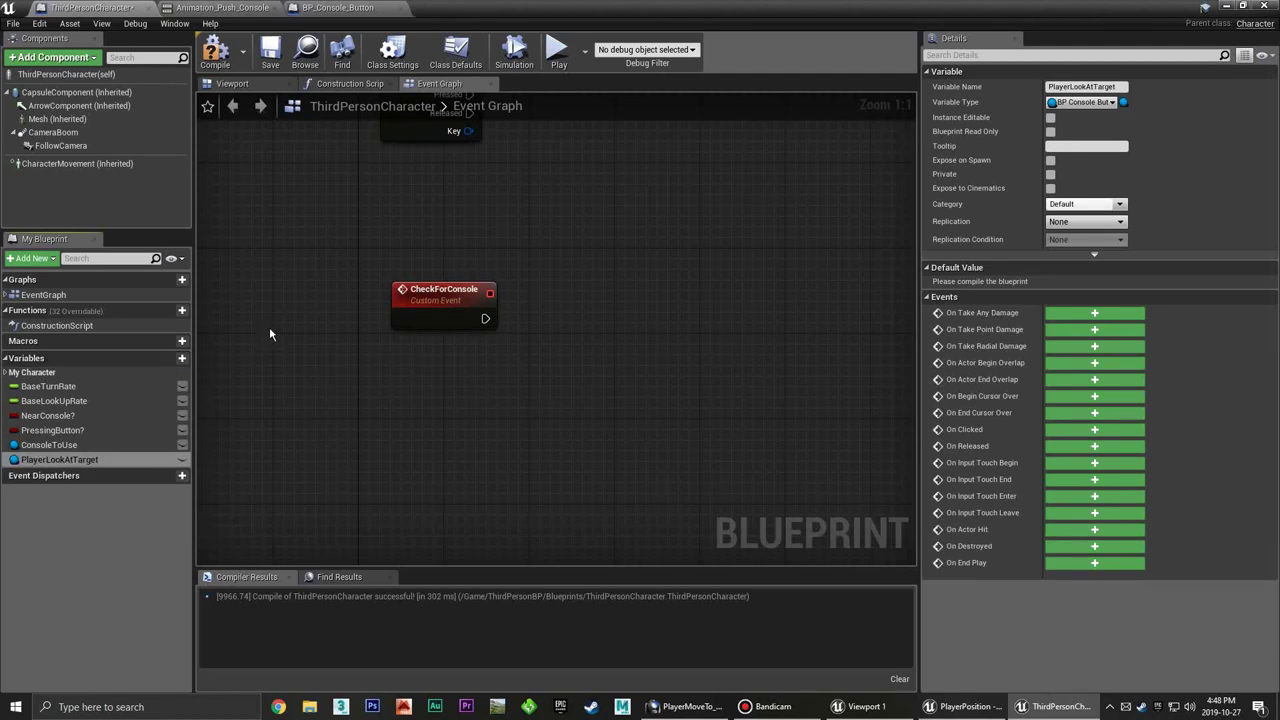
pyautogui.click(1112, 102)
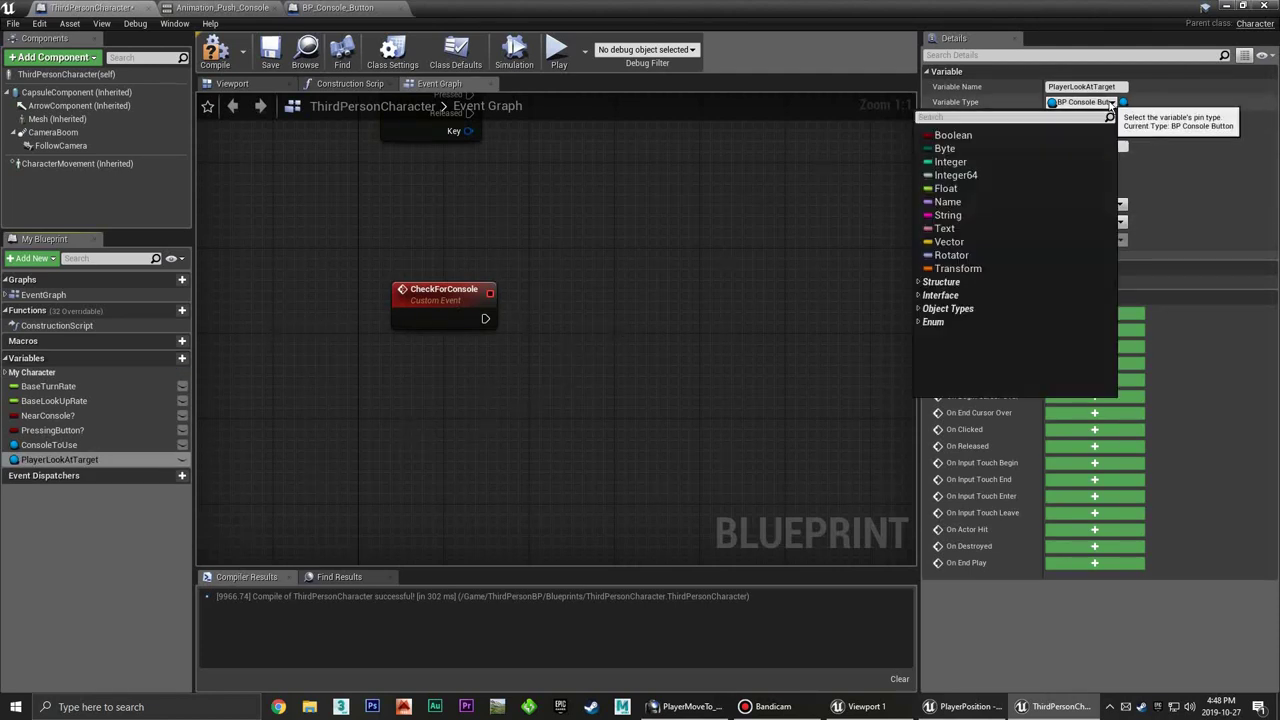
pyautogui.write('actor')
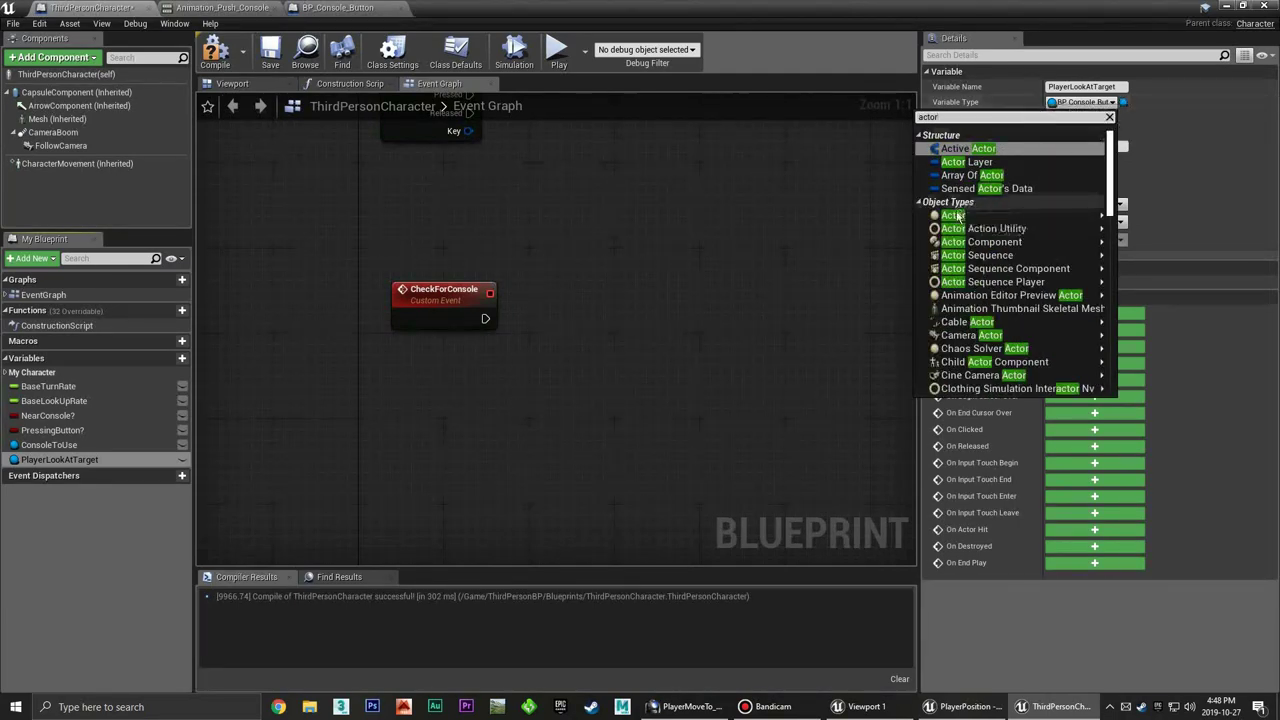
pyautogui.click(955, 215)
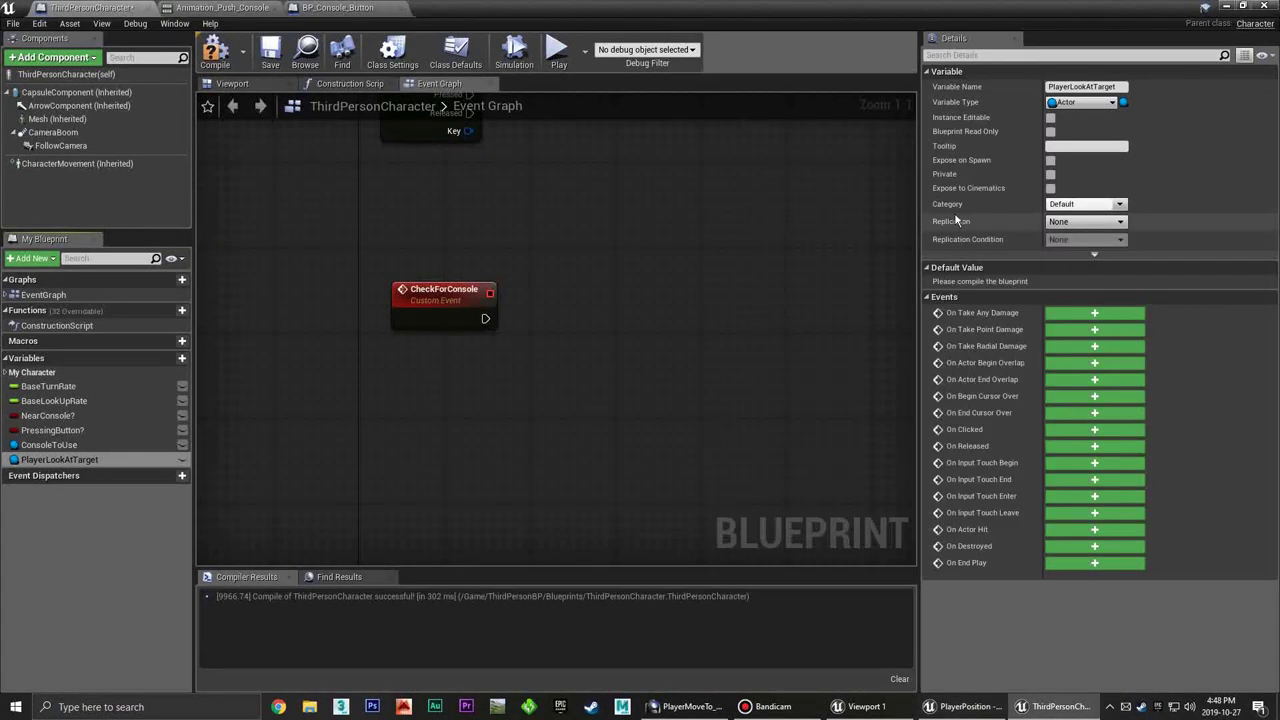
pyautogui.click(212, 55)
# Save the character, then add Set Console to Use after SET Near Console? in BP_Console_Button
pyautogui.click(270, 55)
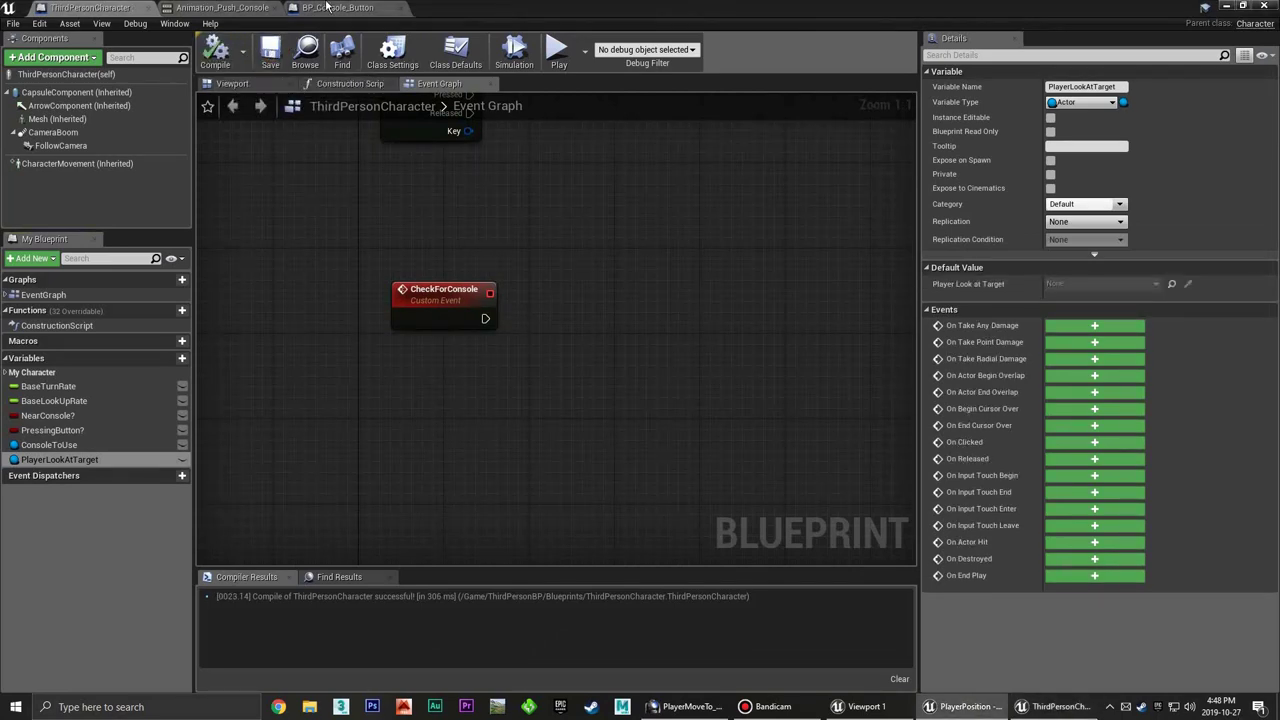
pyautogui.click(345, 8)
pyautogui.moveTo(525, 275); pyautogui.dragTo(518, 226, button='right')
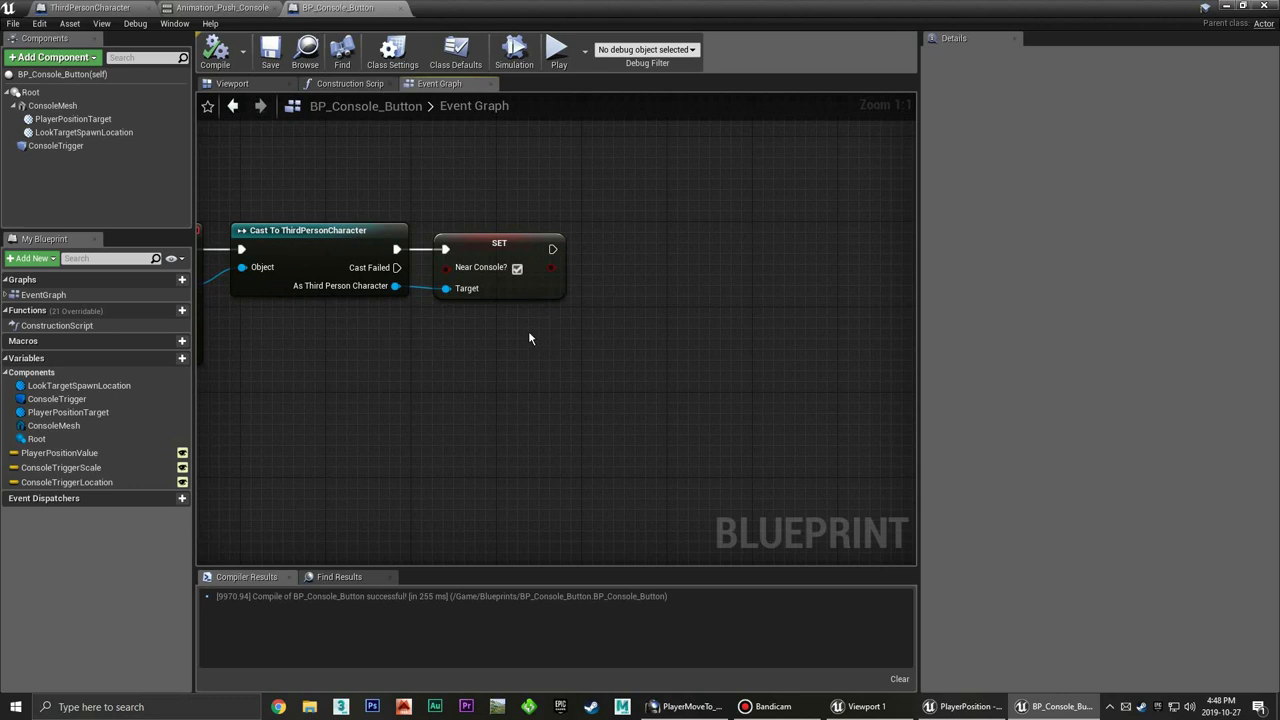
pyautogui.moveTo(395, 285); pyautogui.dragTo(519, 340)
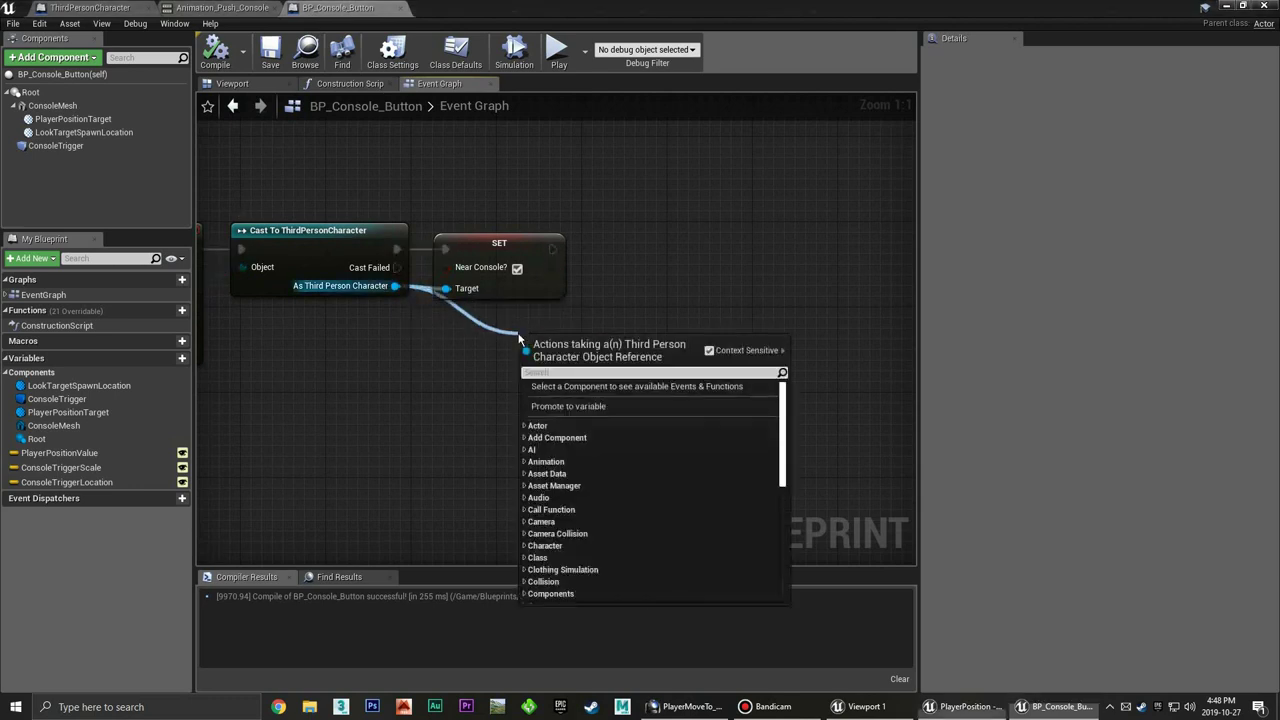
pyautogui.write('set co')
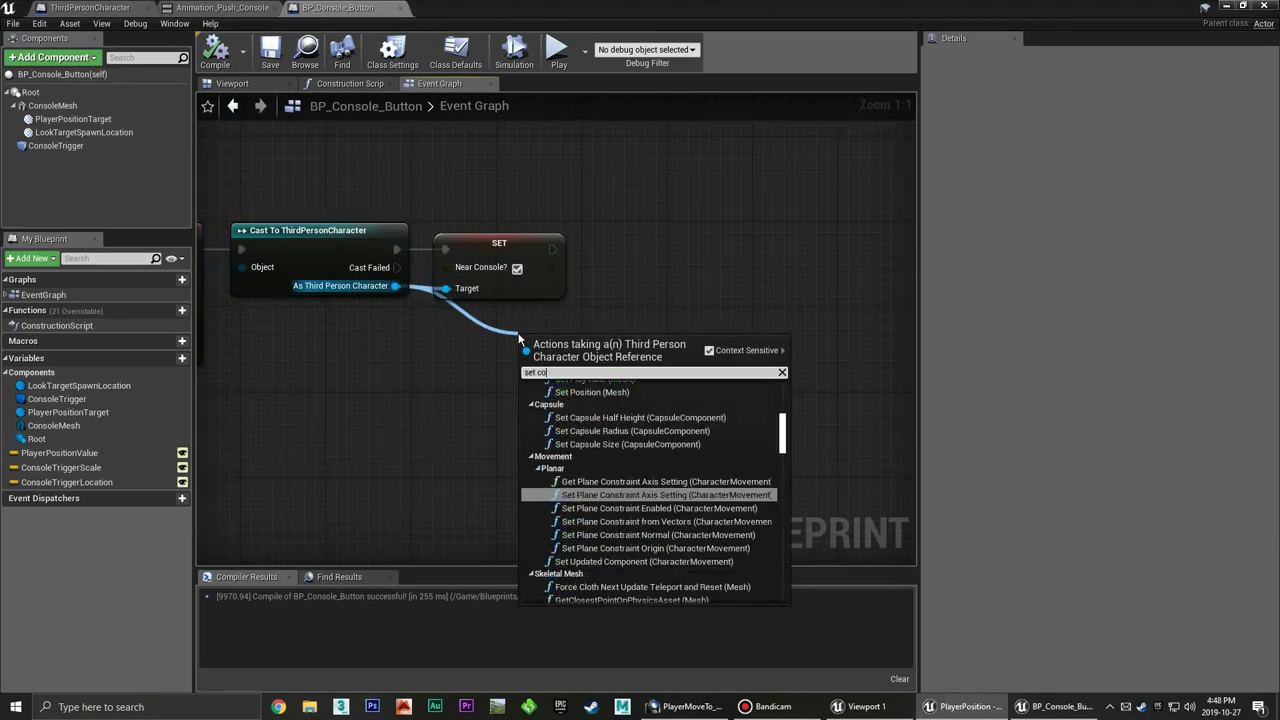
pyautogui.write('nsole')
pyautogui.click(620, 410)
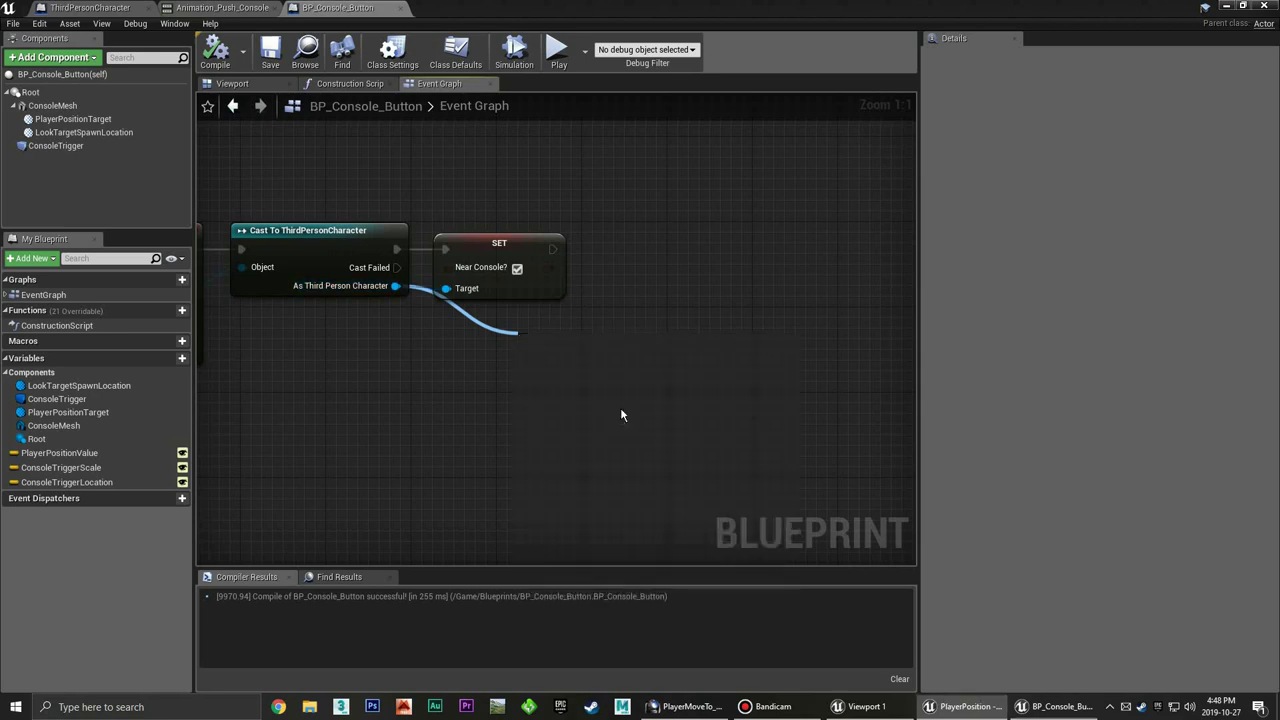
pyautogui.moveTo(585, 368); pyautogui.dragTo(661, 277)
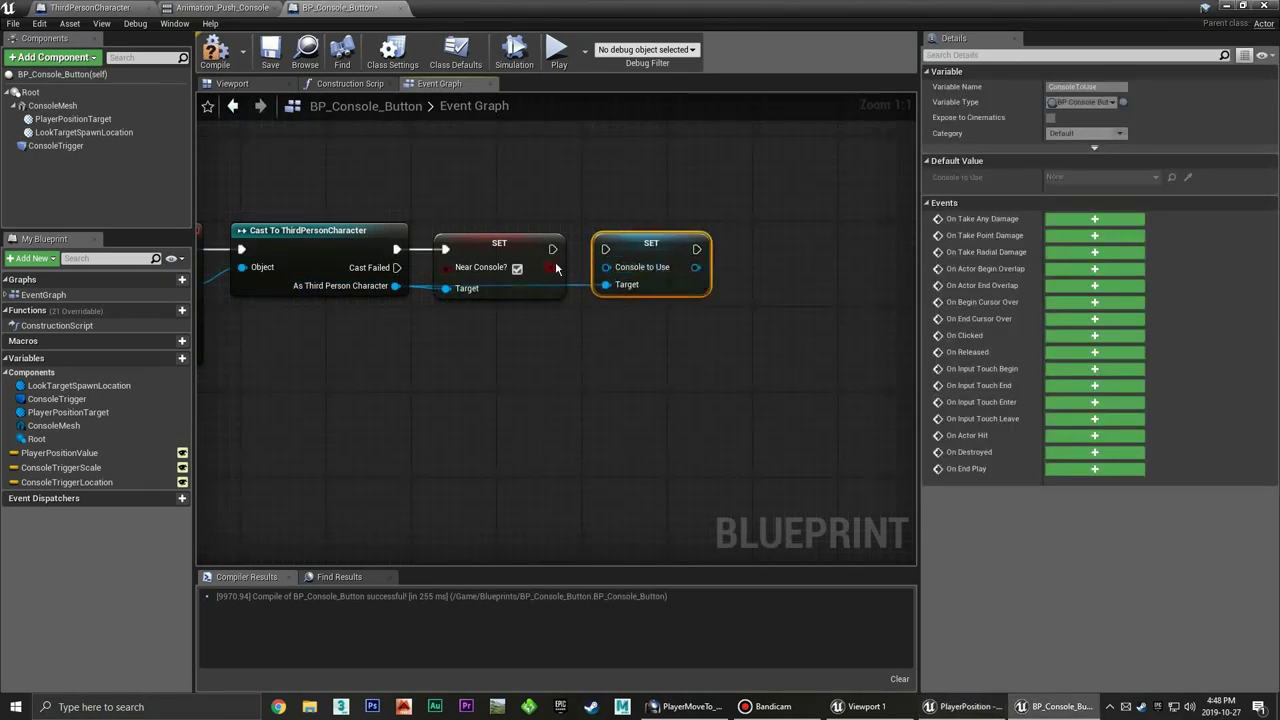
pyautogui.moveTo(553, 249); pyautogui.dragTo(606, 249)
# Wire the cast's As Third Person Character into the new SET's Target
pyautogui.keyDown('alt'); pyautogui.click(606, 285); pyautogui.keyUp('alt')
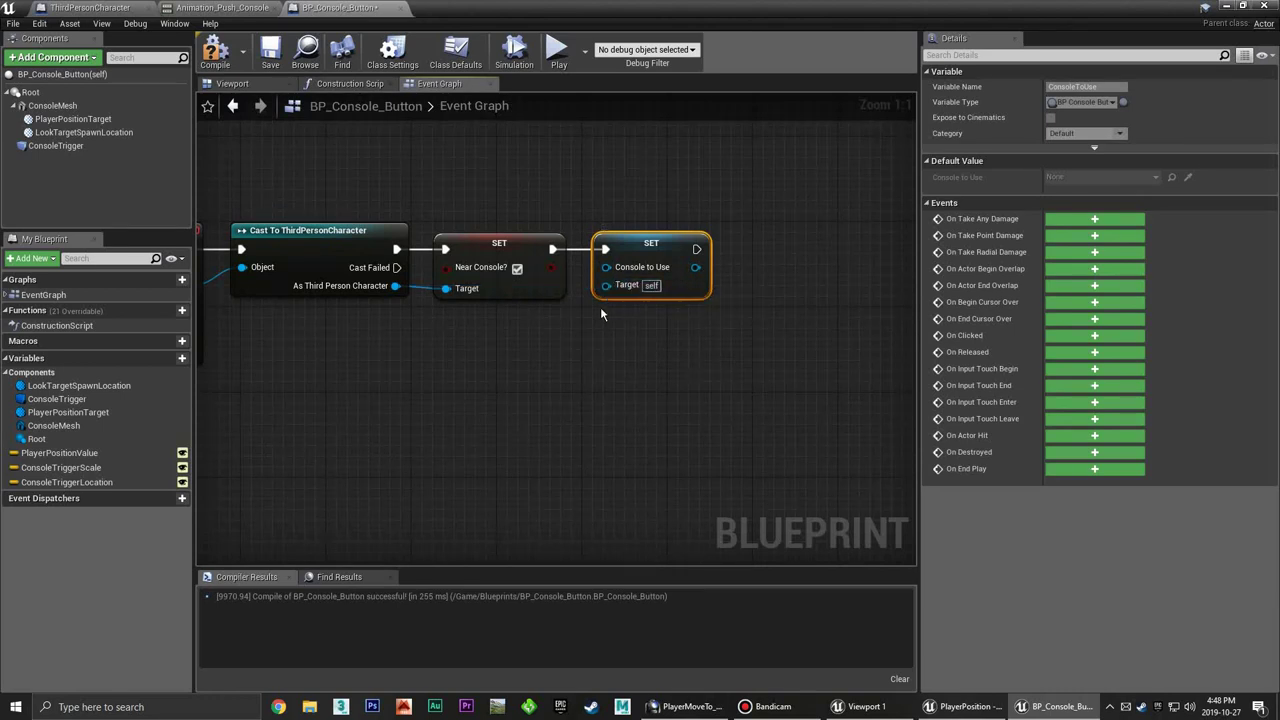
pyautogui.click(587, 321)
pyautogui.moveTo(395, 286)
pyautogui.mouseDown()
pyautogui.moveTo(602, 267)
pyautogui.moveTo(617, 291)
pyautogui.mouseUp()
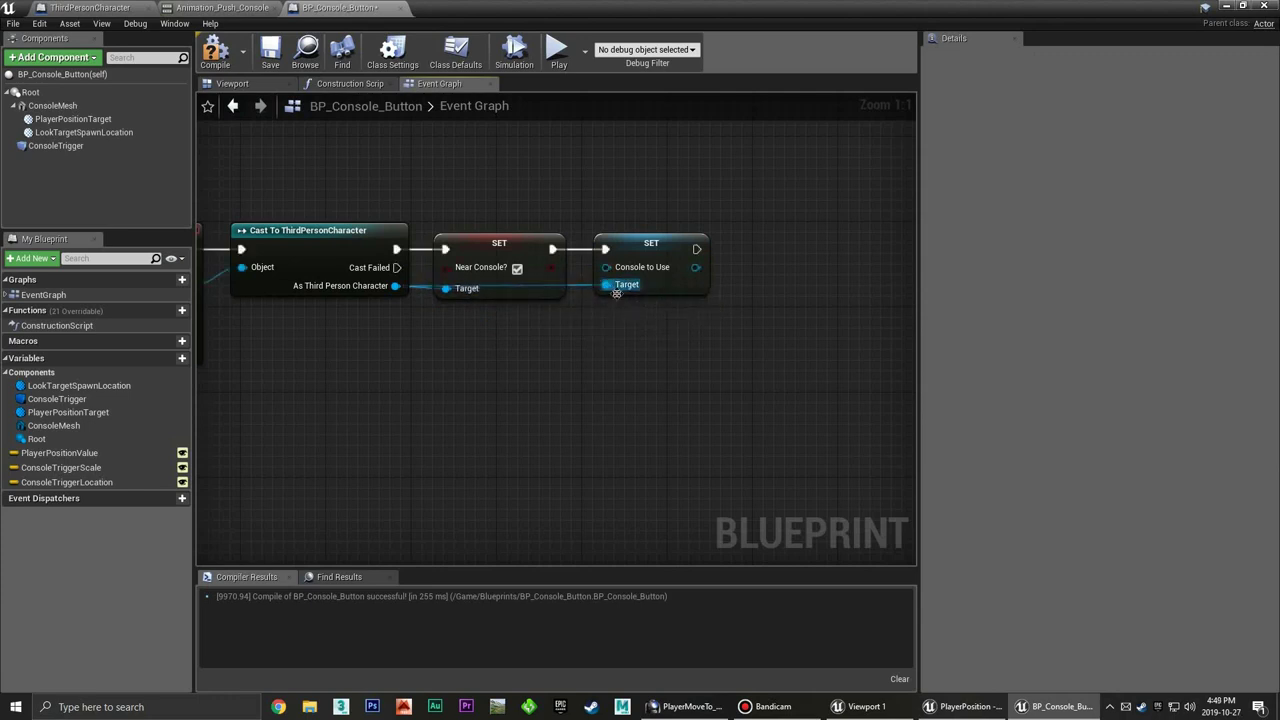
pyautogui.moveTo(636, 242); pyautogui.dragTo(678, 242)
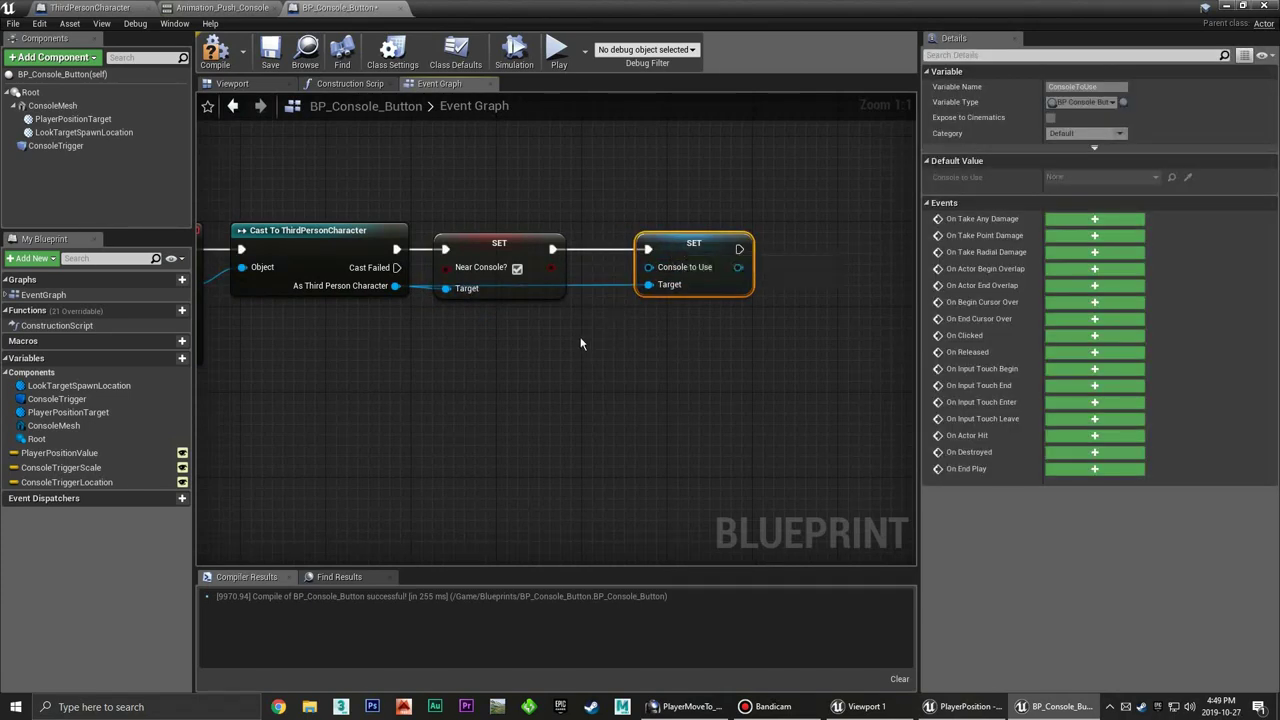
pyautogui.click(620, 315)
# Add a Self node and plug it into Console to Use
pyautogui.rightClick(538, 330)
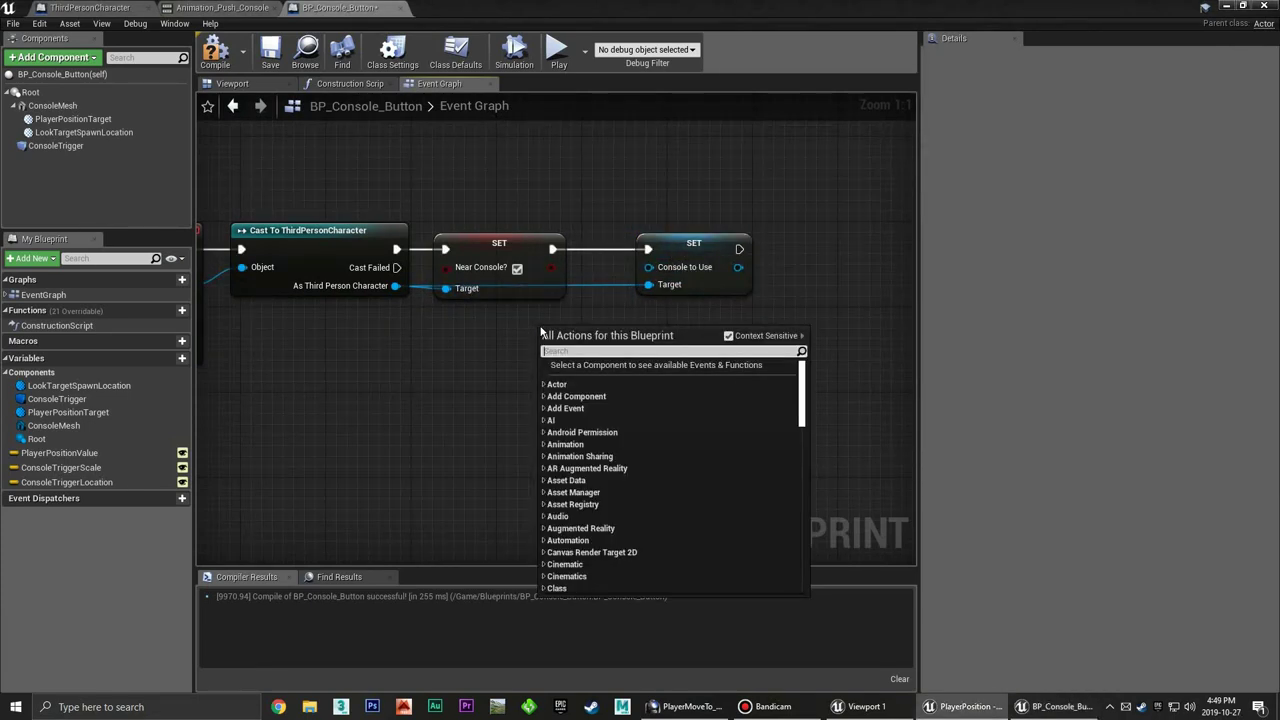
pyautogui.write('se')
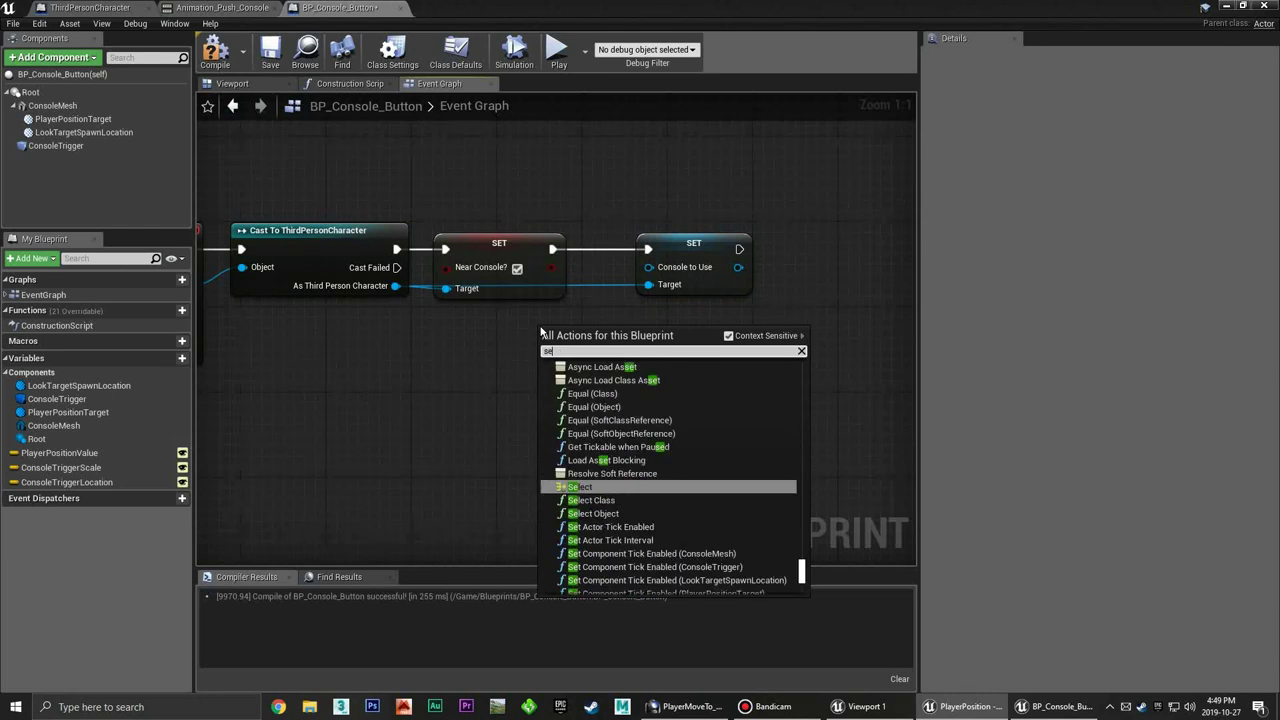
pyautogui.write('lf')
pyautogui.click(632, 414)
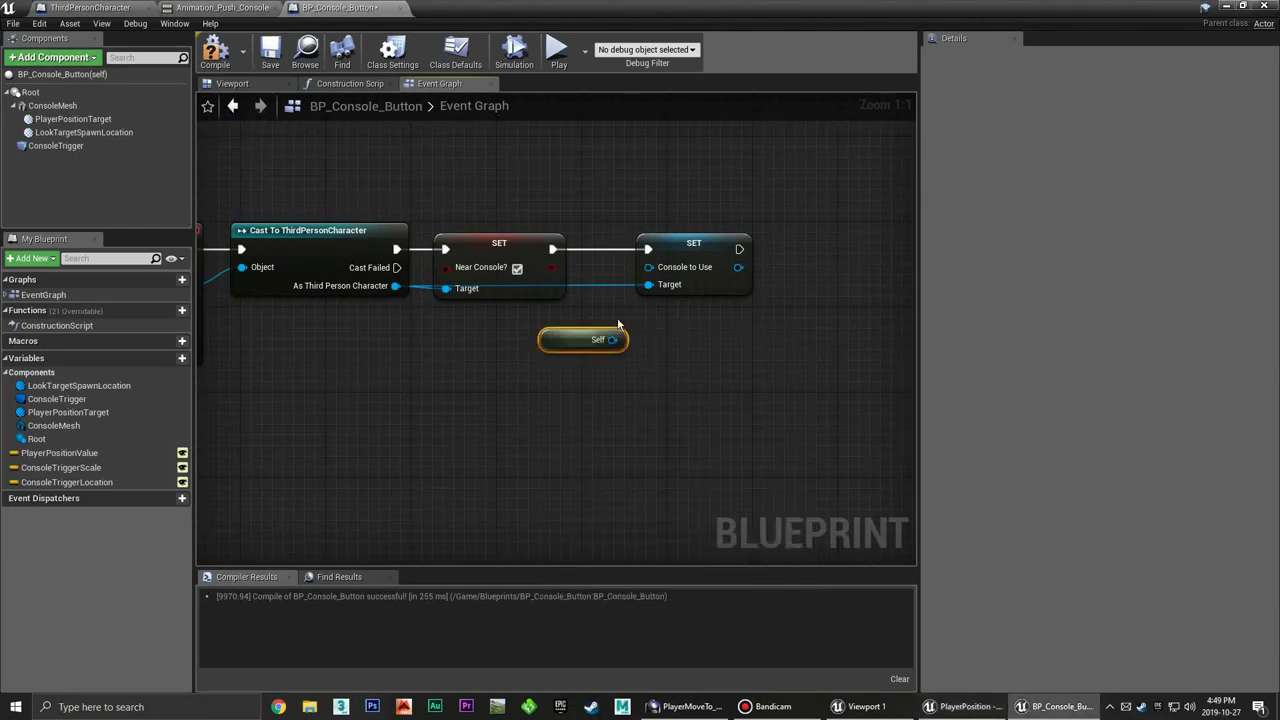
pyautogui.moveTo(614, 339); pyautogui.dragTo(650, 285)
pyautogui.moveTo(582, 332); pyautogui.dragTo(582, 311)
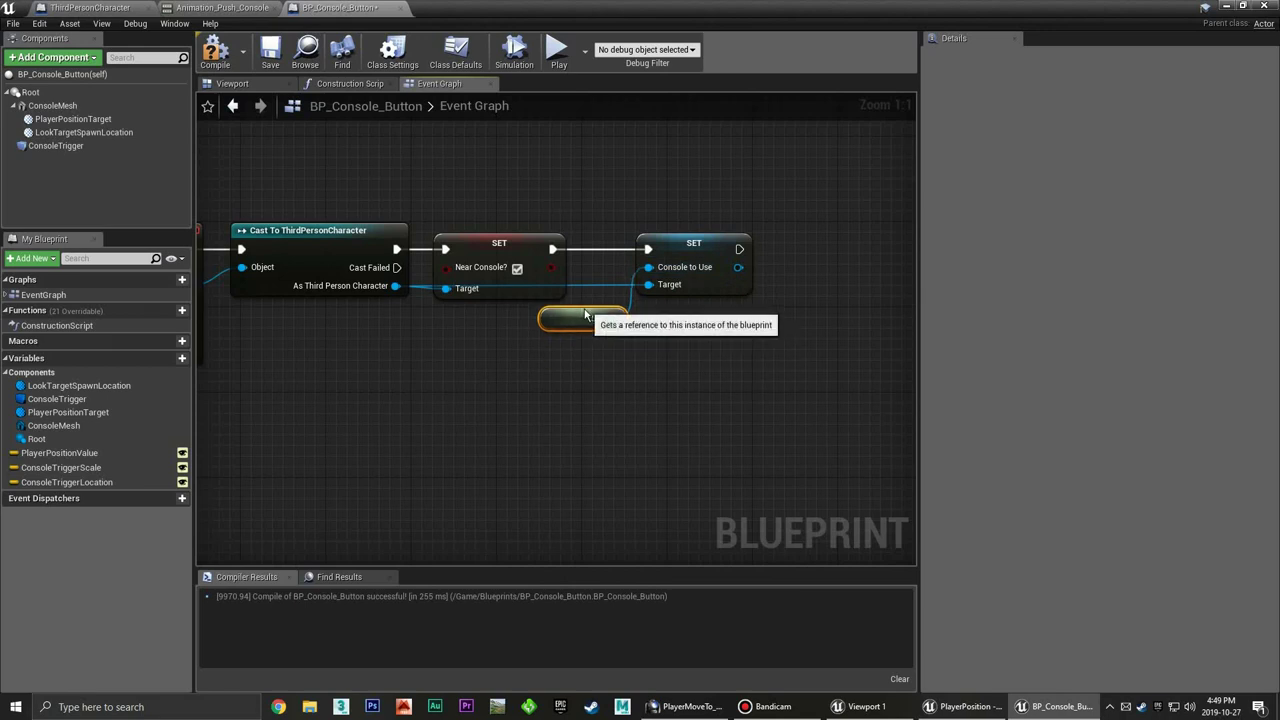
pyautogui.click(738, 247)
pyautogui.click(676, 320)
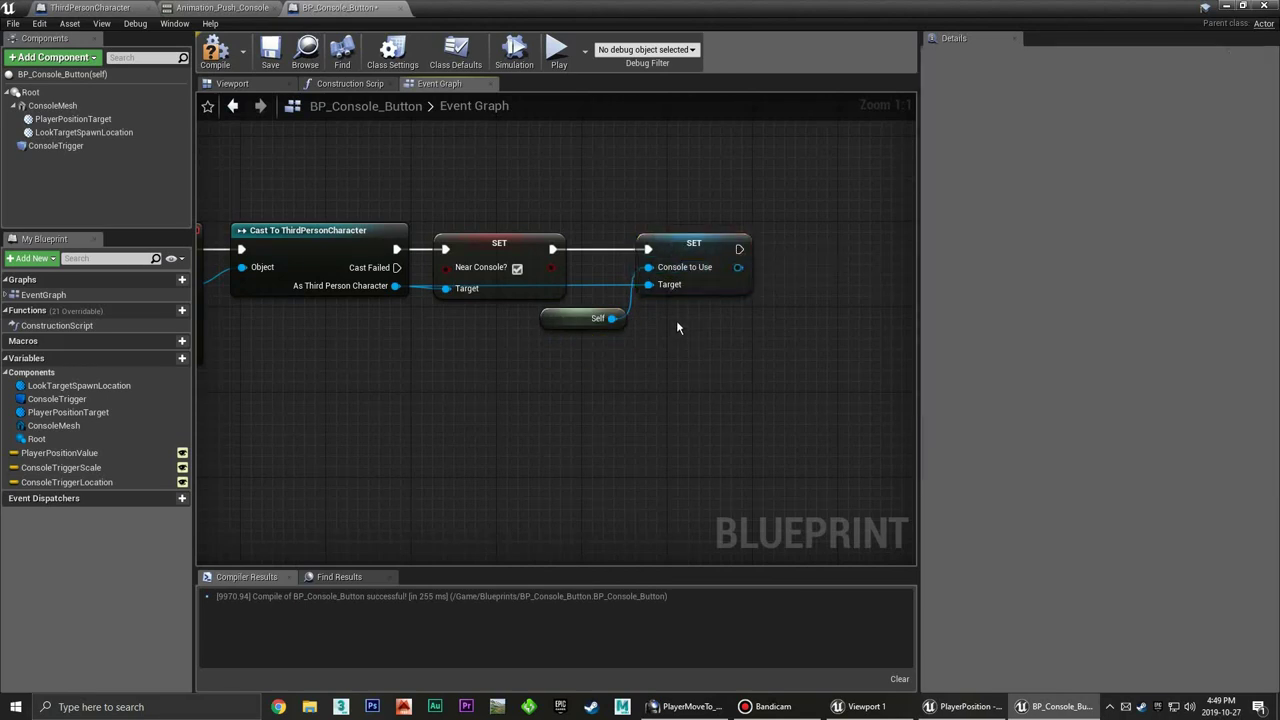
pyautogui.moveTo(676, 320)
pyautogui.mouseDown(button='right')
pyautogui.moveTo(571, 306)
pyautogui.moveTo(653, 305)
pyautogui.moveTo(591, 315)
pyautogui.moveTo(804, 426)
pyautogui.mouseUp(button='right')
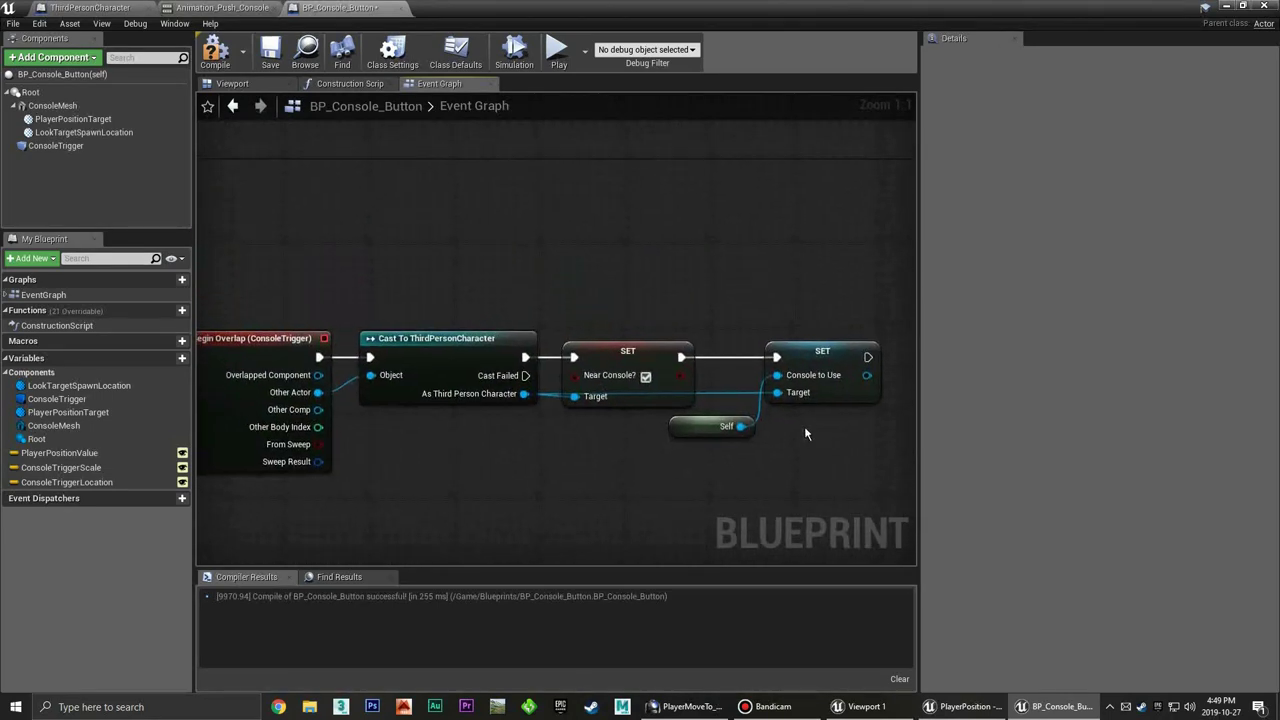
# Add an Event BeginPlay node to the event graph
pyautogui.rightClick(345, 204)
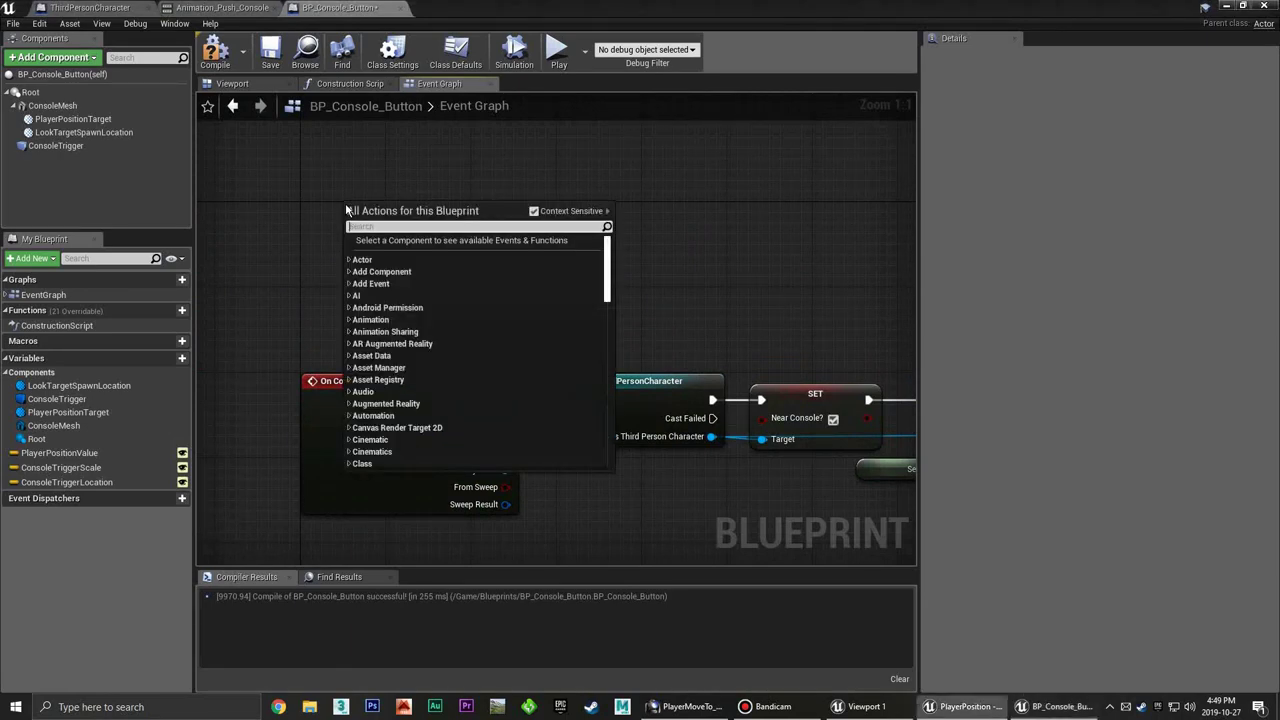
pyautogui.write('begin play')
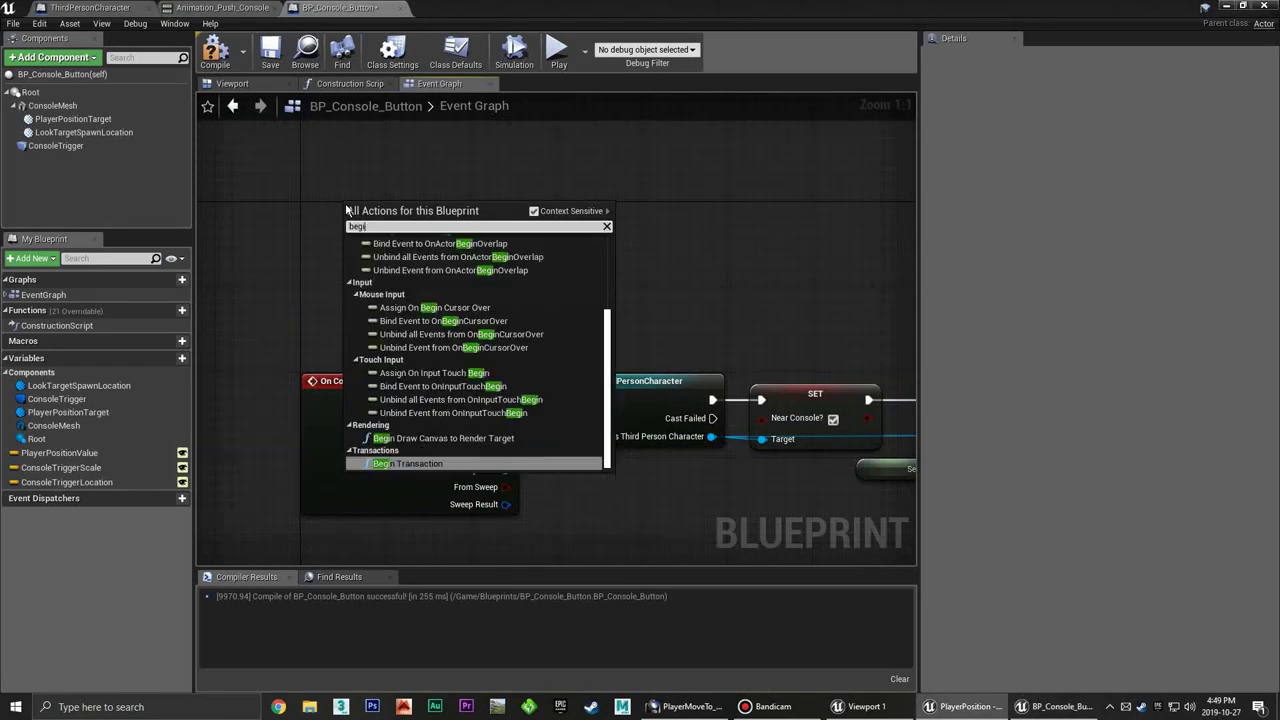
pyautogui.click(459, 256)
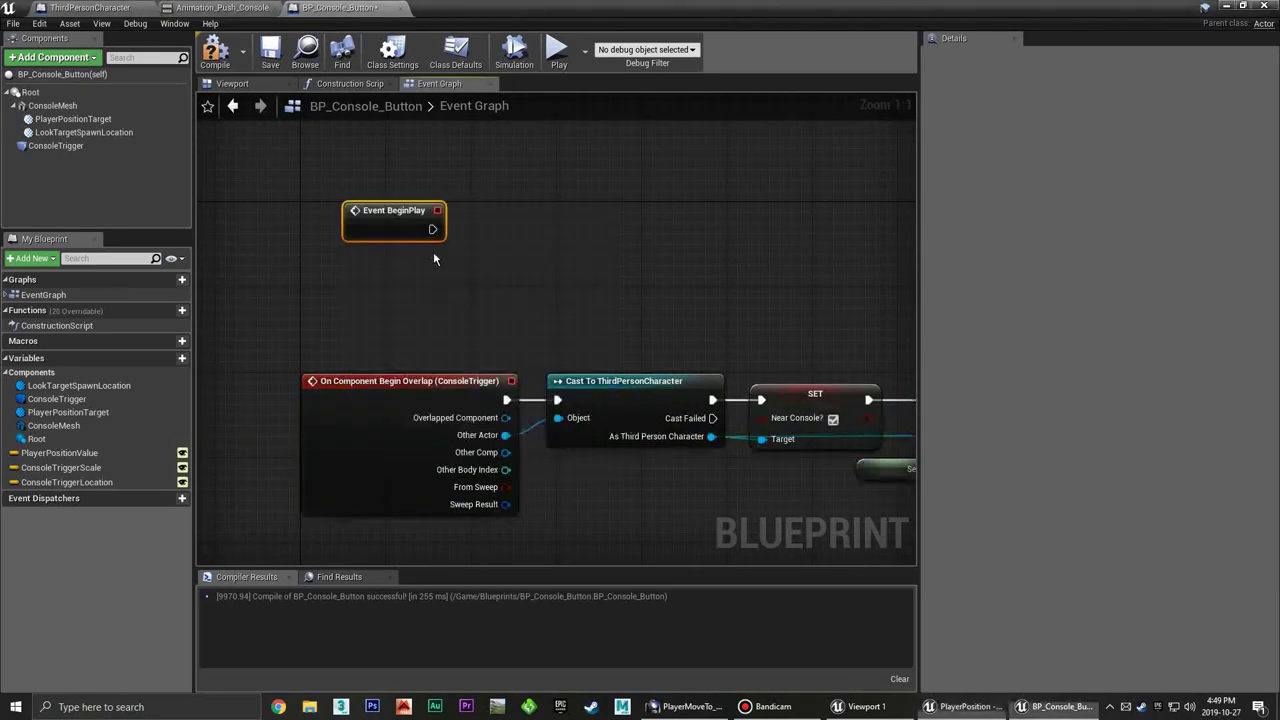
pyautogui.click(470, 240)
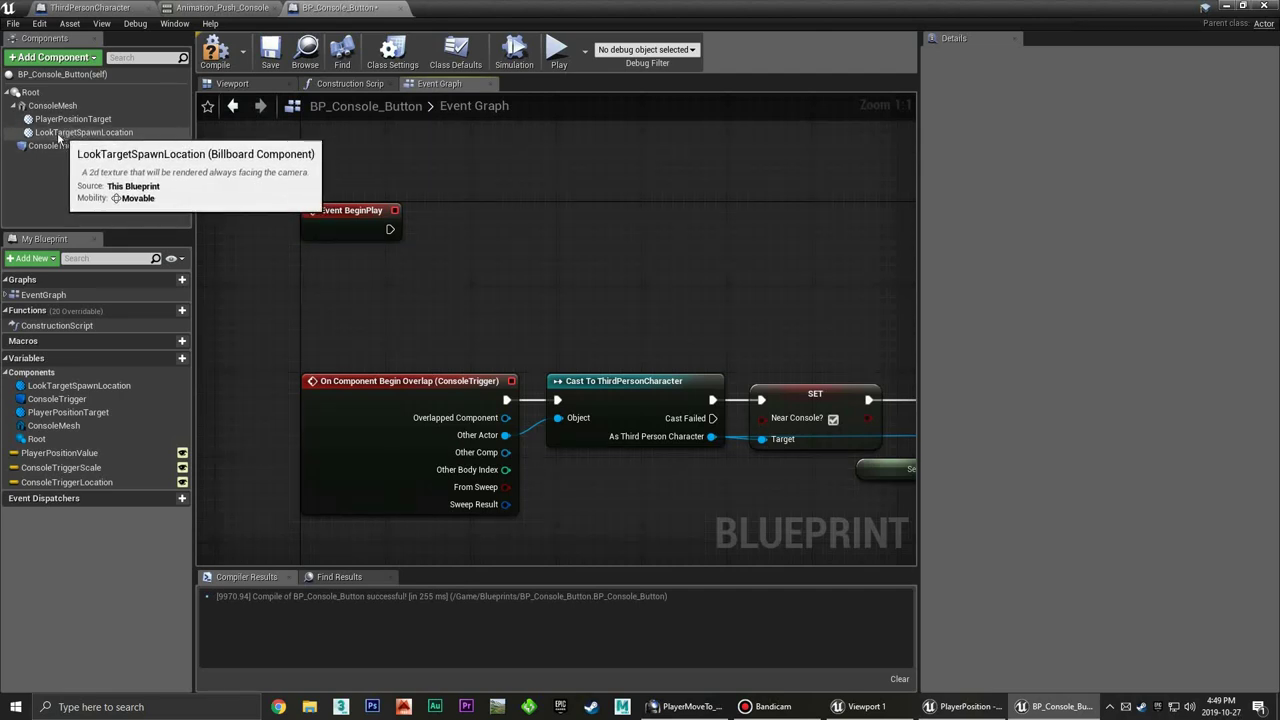
# Place a Look Target Spawn Location getter and add GetWorldTransform from it
pyautogui.moveTo(68, 137)
pyautogui.mouseDown()
pyautogui.moveTo(311, 241)
pyautogui.moveTo(303, 256)
pyautogui.mouseUp()
pyautogui.click(481, 237)
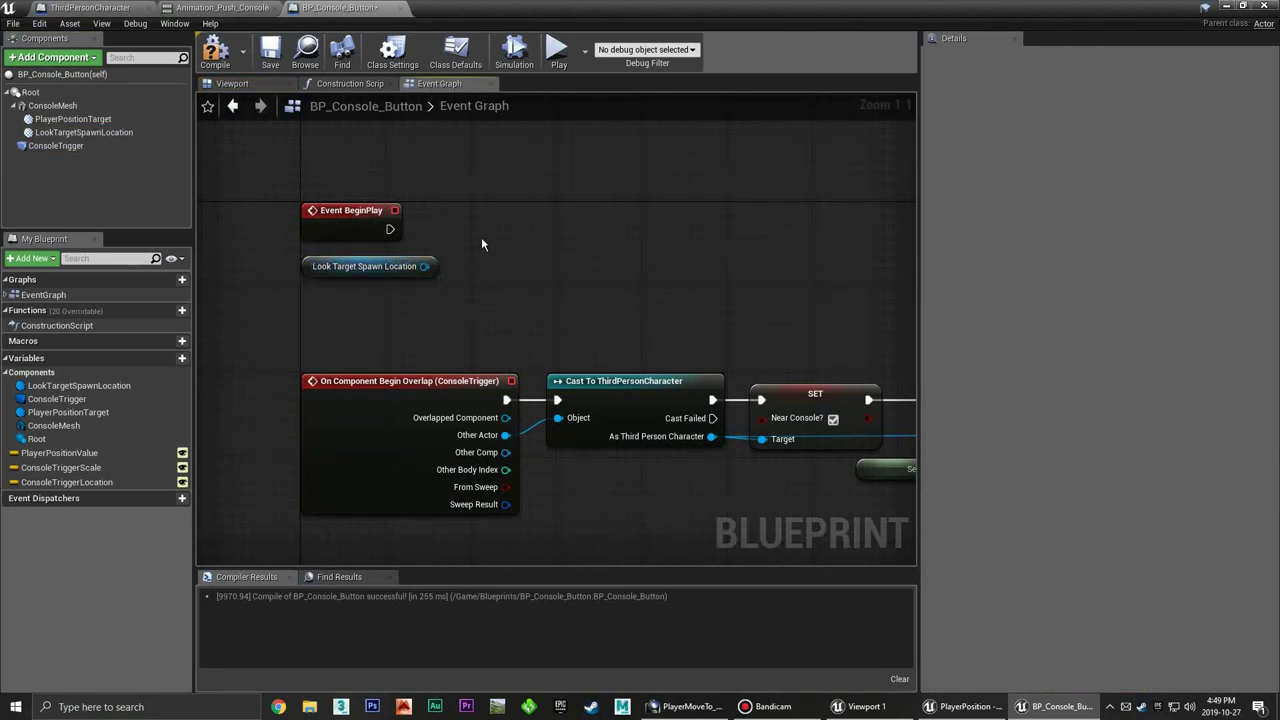
pyautogui.moveTo(425, 266); pyautogui.dragTo(457, 269)
pyautogui.write('g')
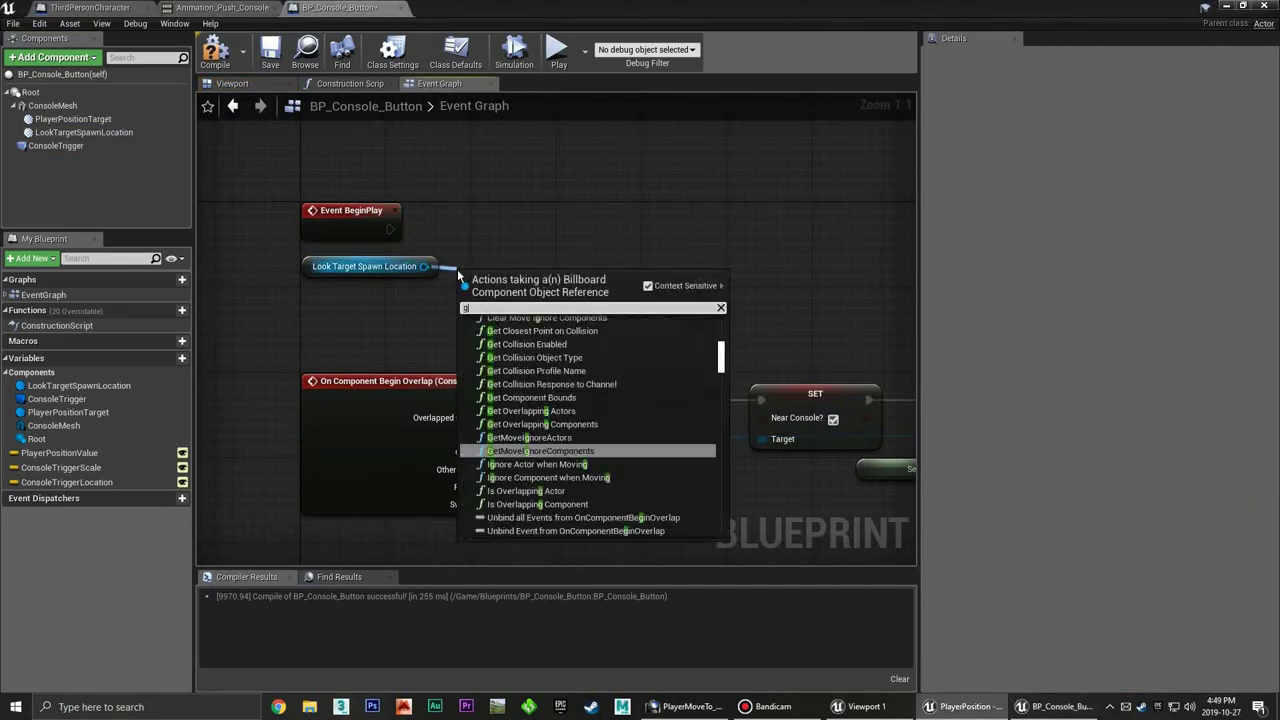
pyautogui.write('et trans')
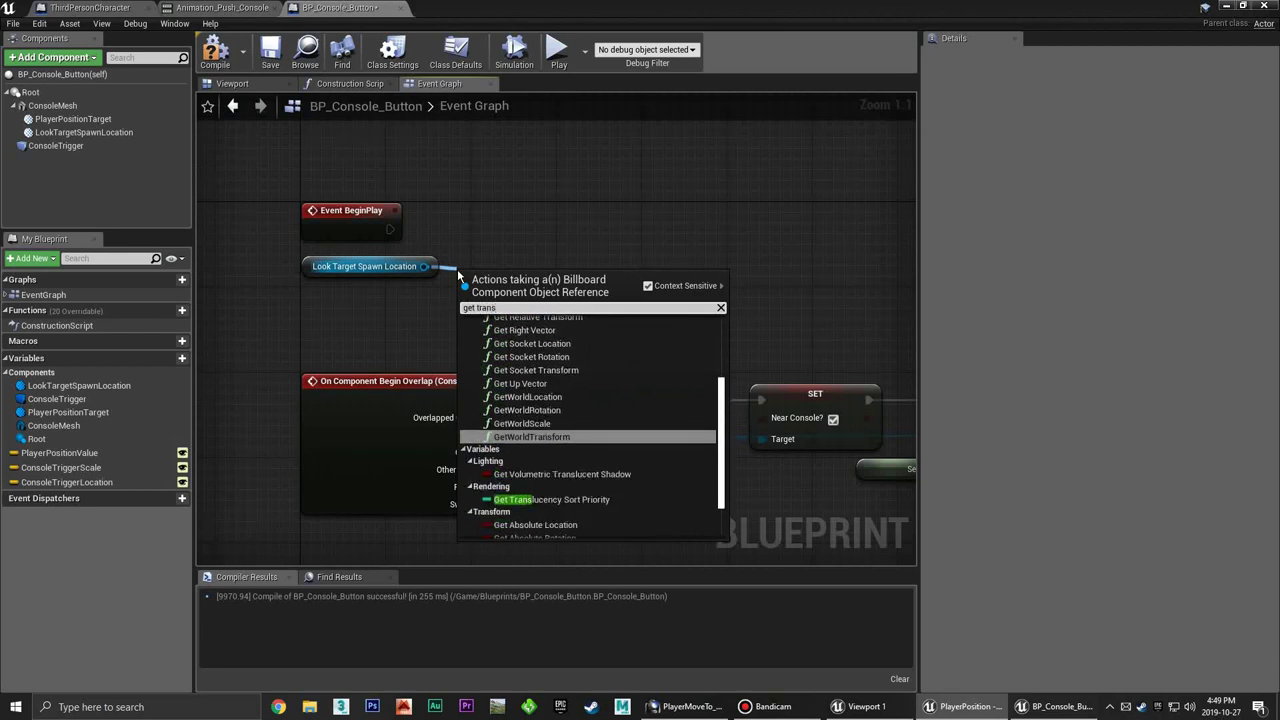
pyautogui.click(563, 437)
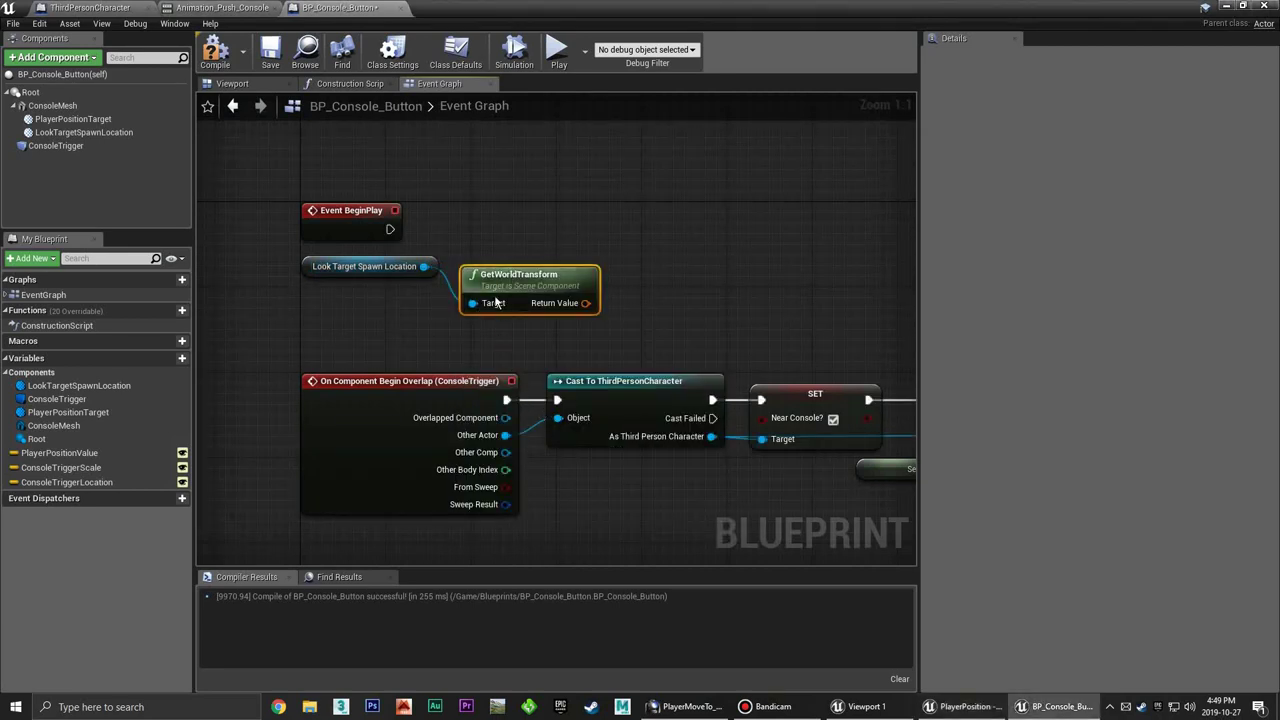
pyautogui.moveTo(495, 302); pyautogui.dragTo(484, 281)
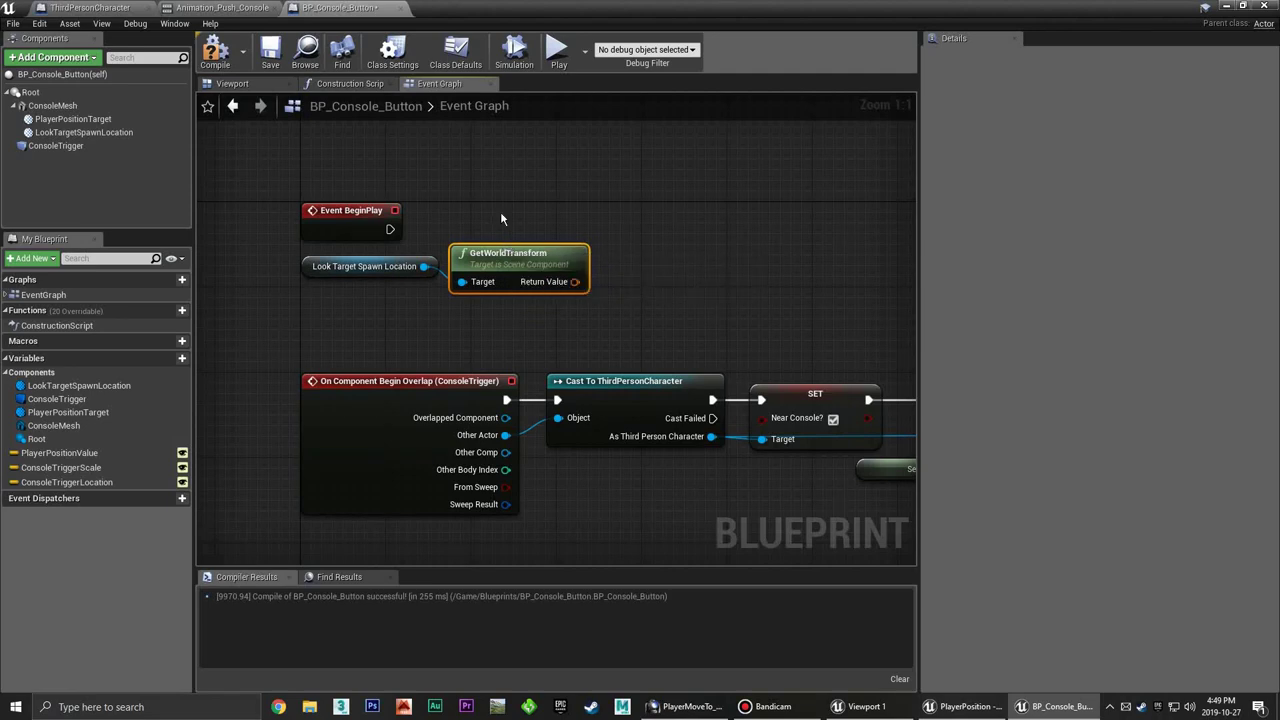
pyautogui.click(502, 219)
pyautogui.moveTo(390, 230); pyautogui.dragTo(578, 216)
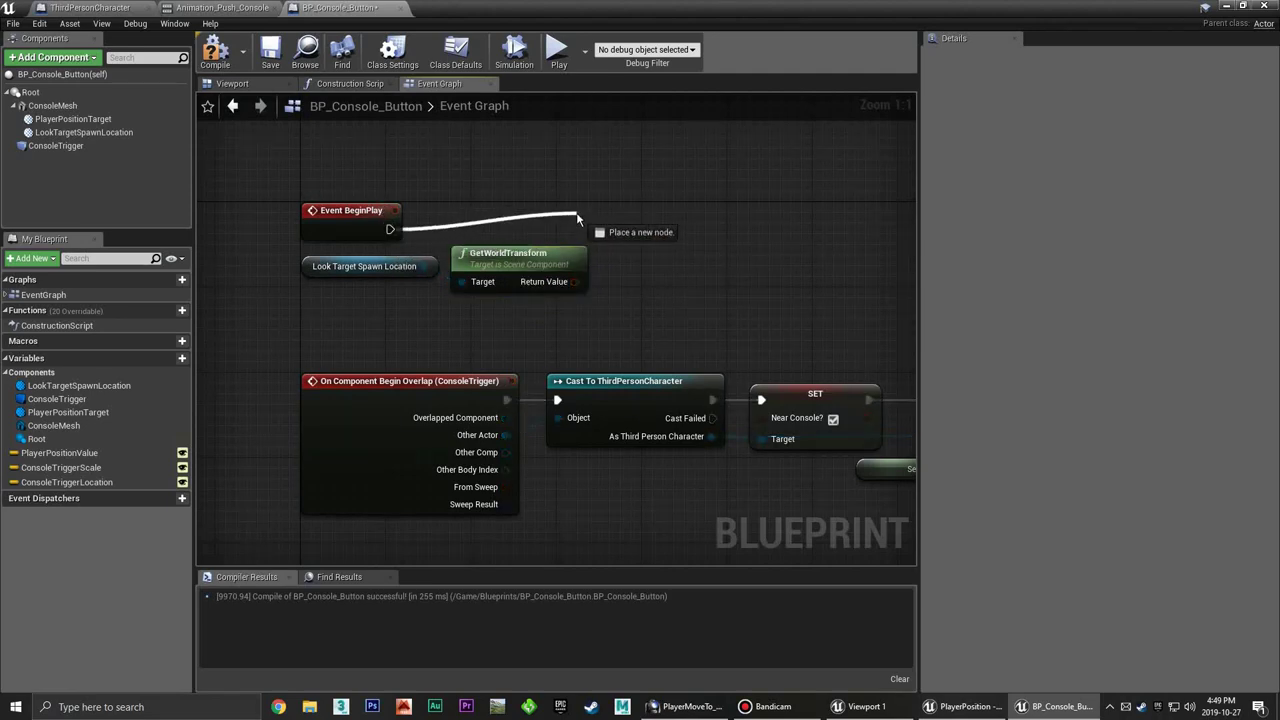
# Add Spawn Actor from Class with Class TargetPoint, fed by GetWorldTransform's Return Value
pyautogui.write('spawn')
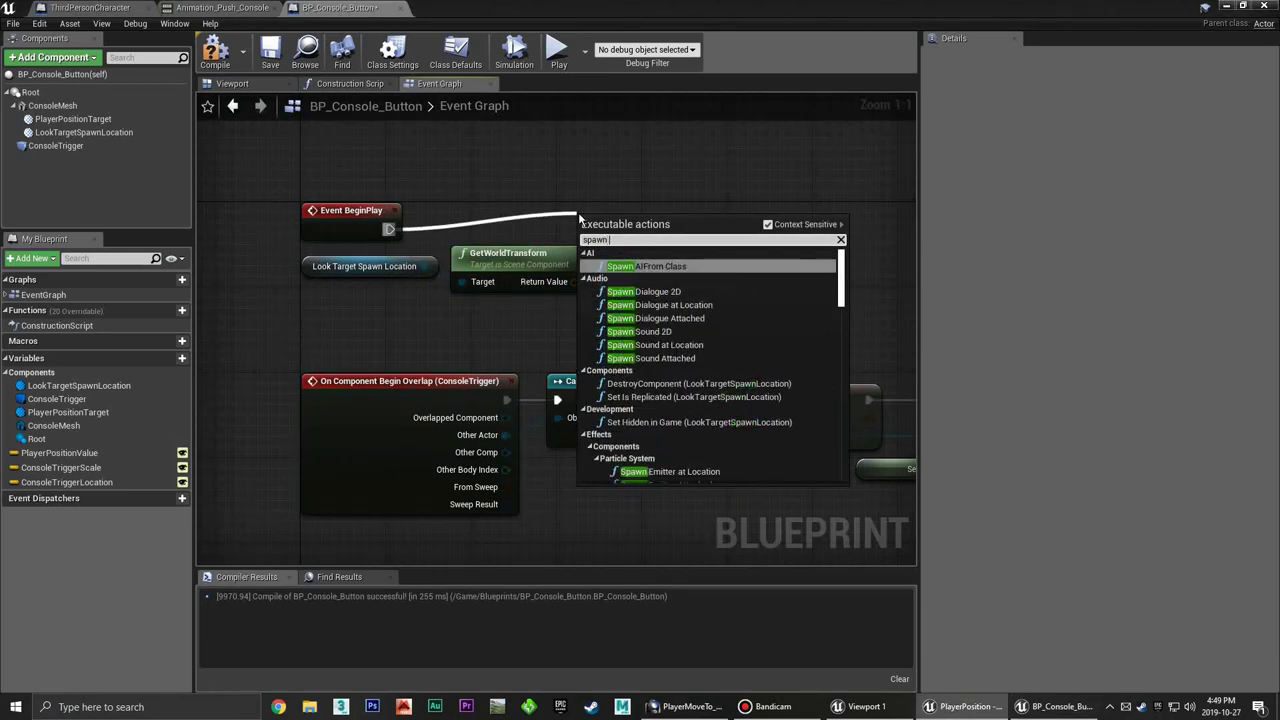
pyautogui.write(' actor')
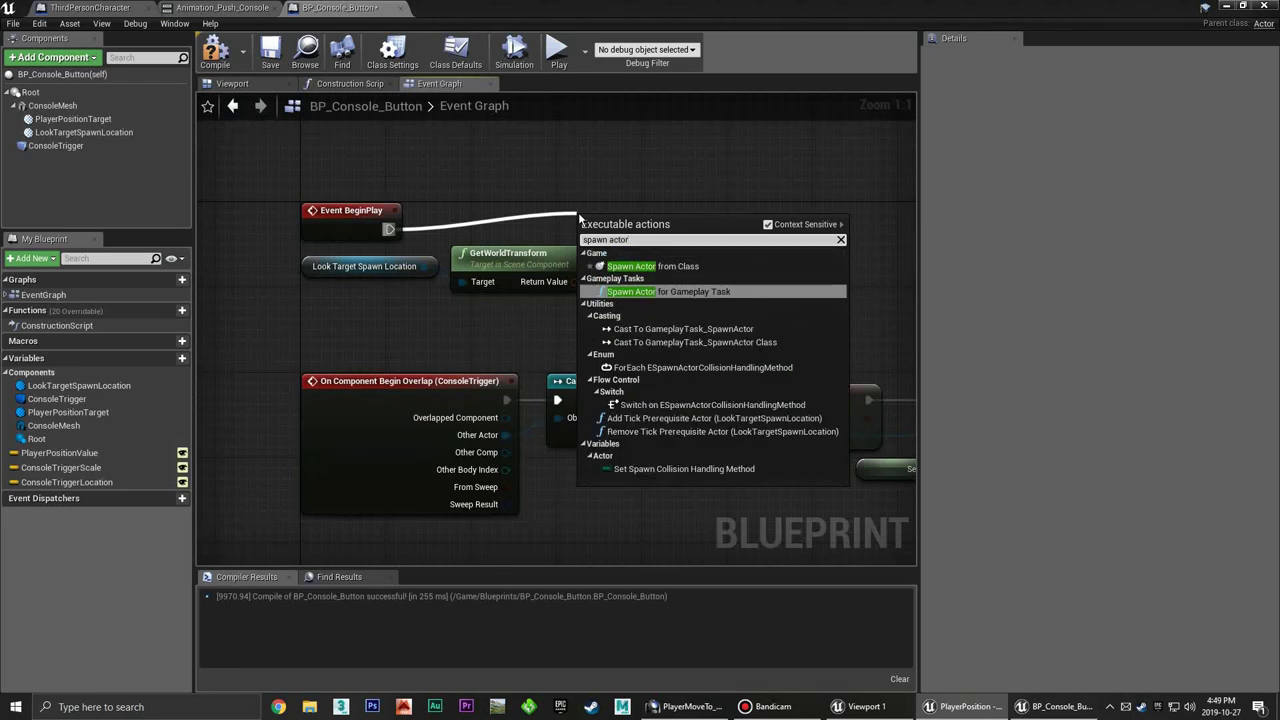
pyautogui.click(676, 266)
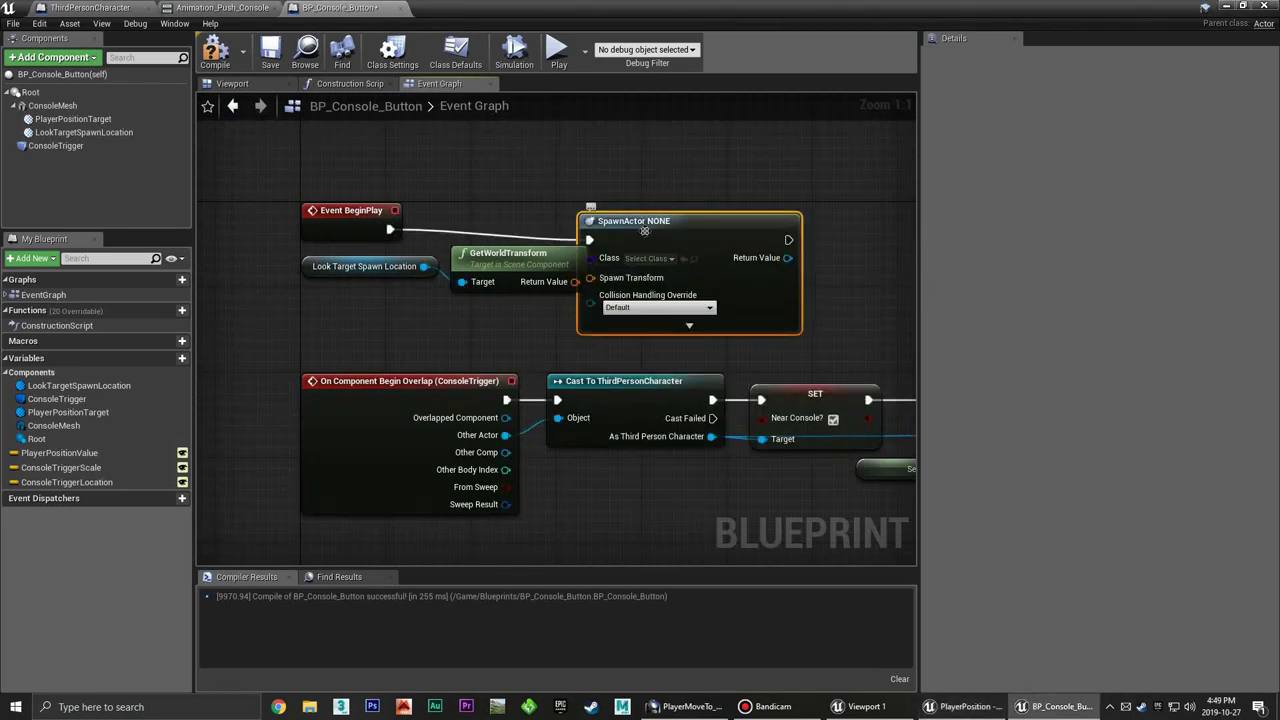
pyautogui.moveTo(674, 215); pyautogui.dragTo(669, 216)
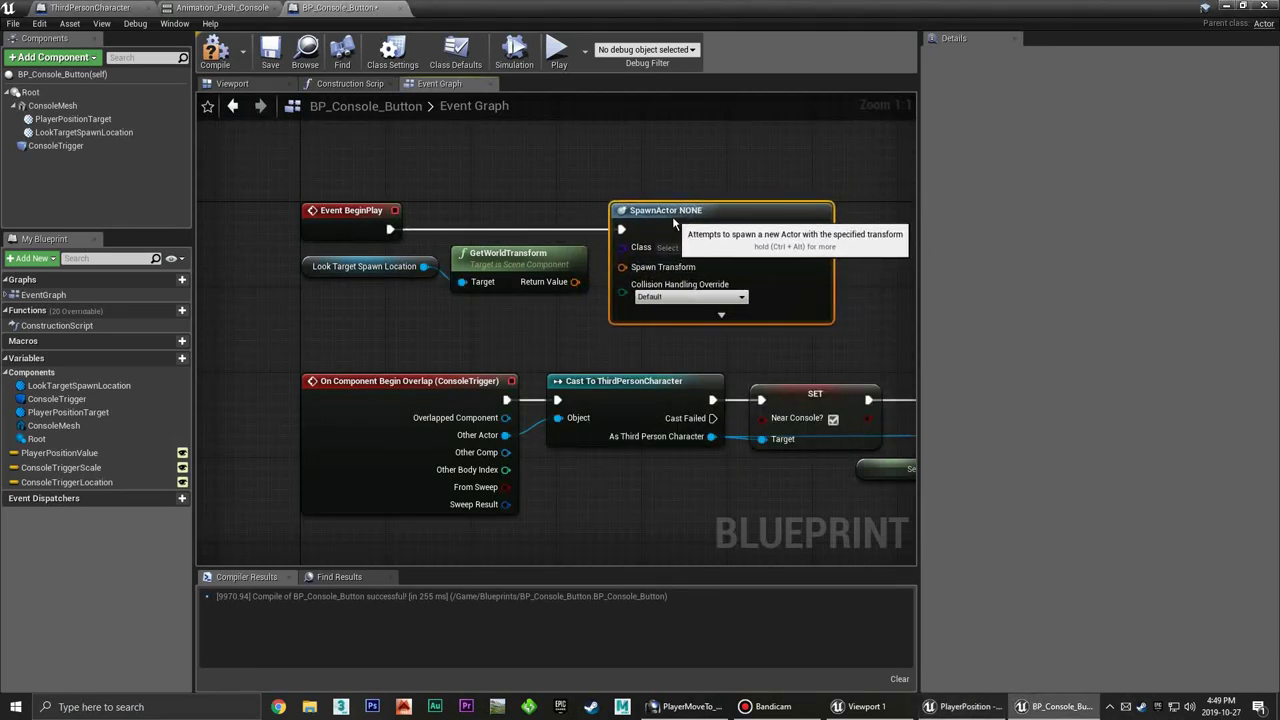
pyautogui.click(690, 248)
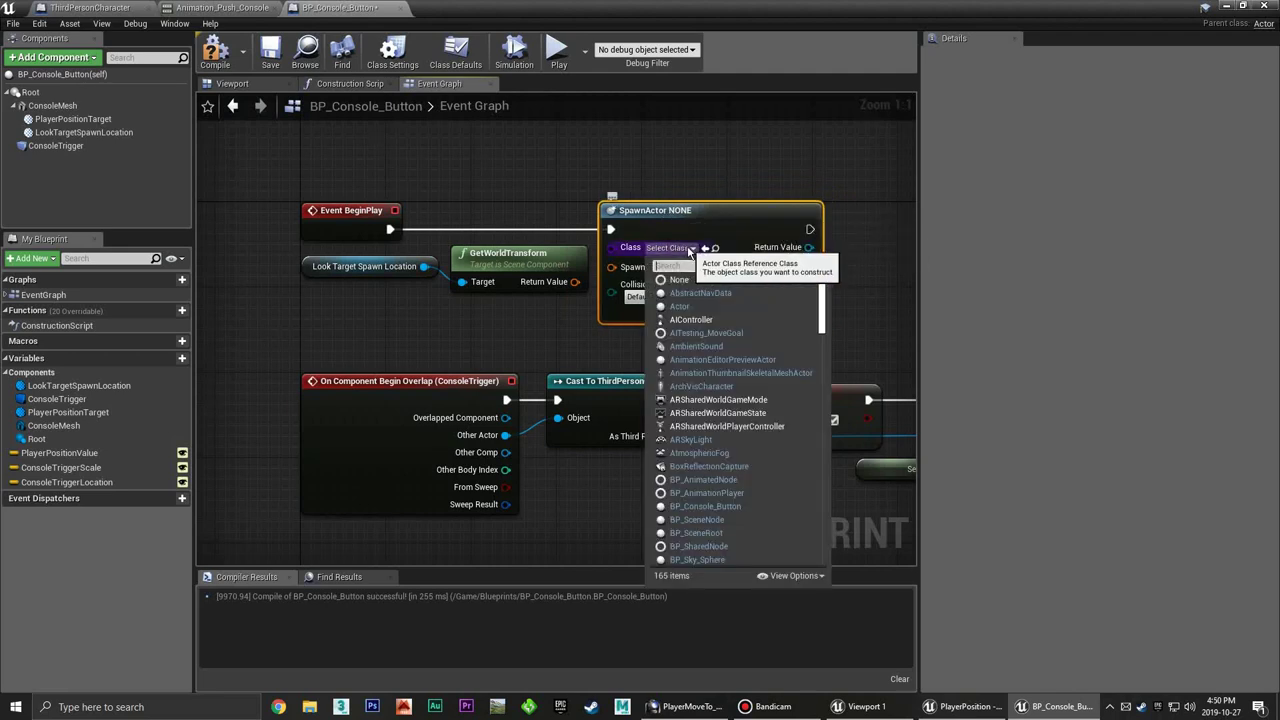
pyautogui.write('target')
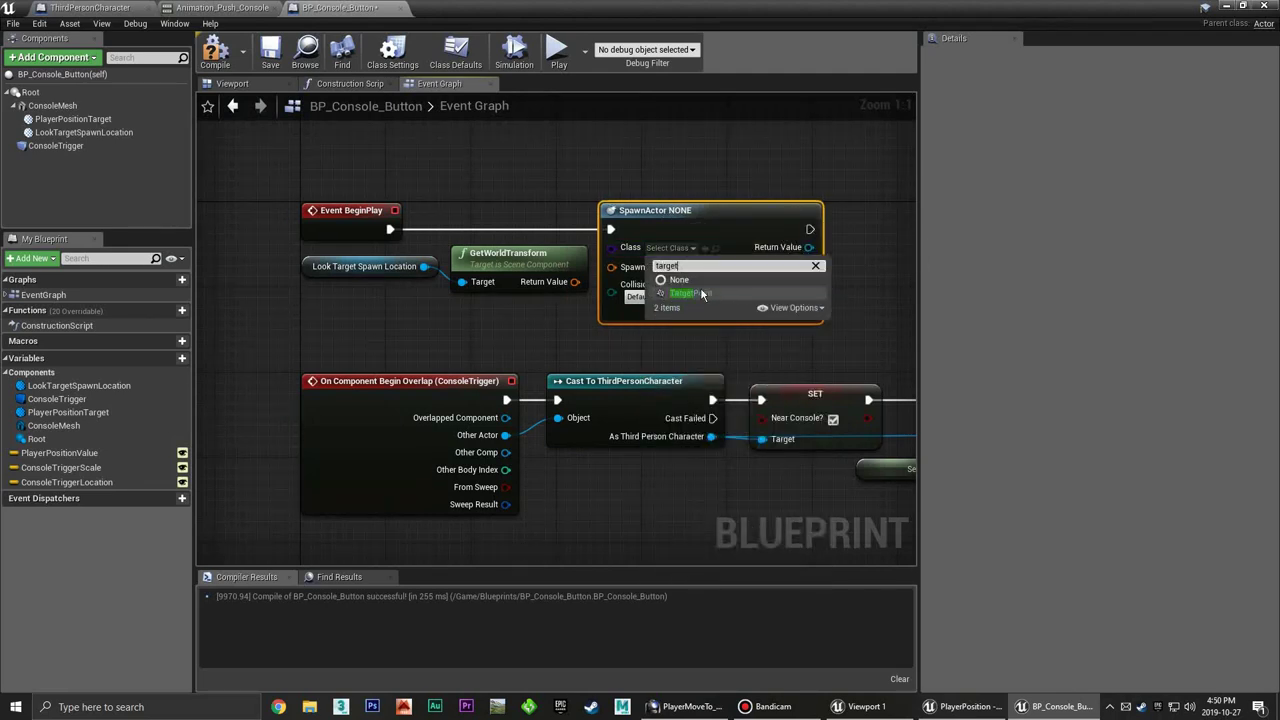
pyautogui.click(700, 292)
pyautogui.moveTo(575, 281); pyautogui.dragTo(611, 267)
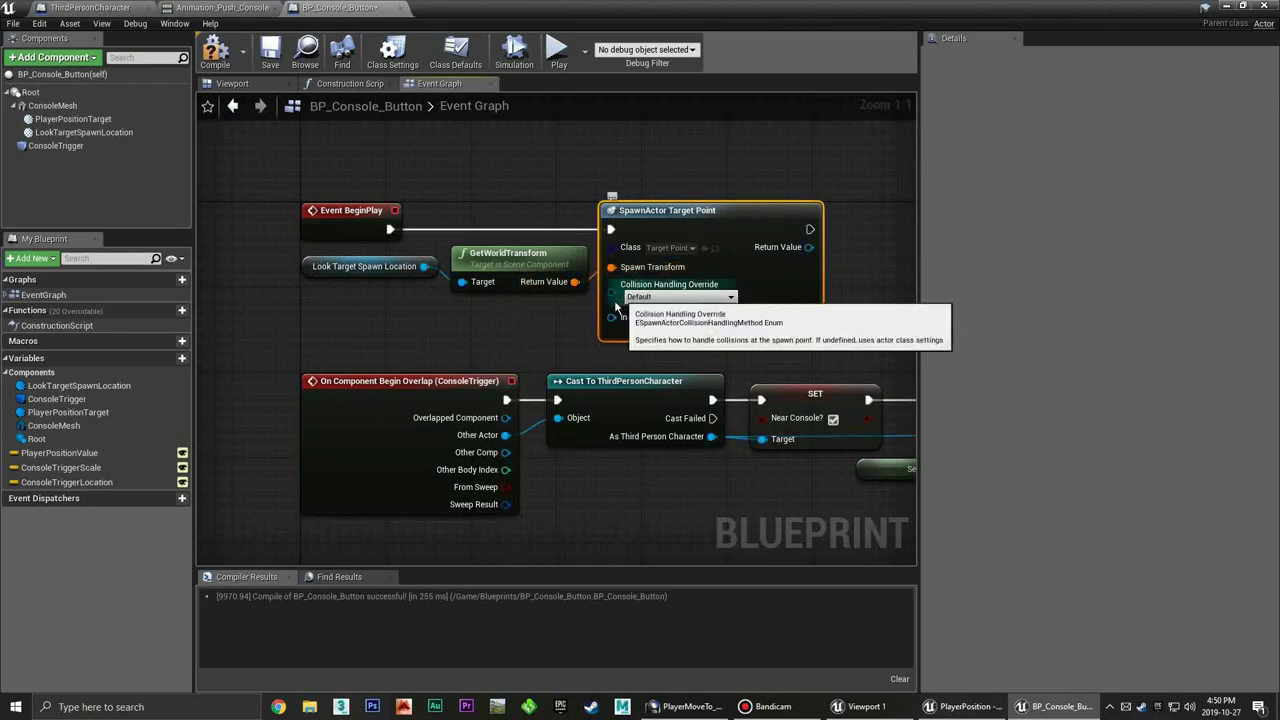
pyautogui.moveTo(665, 217); pyautogui.dragTo(577, 201, button='right')
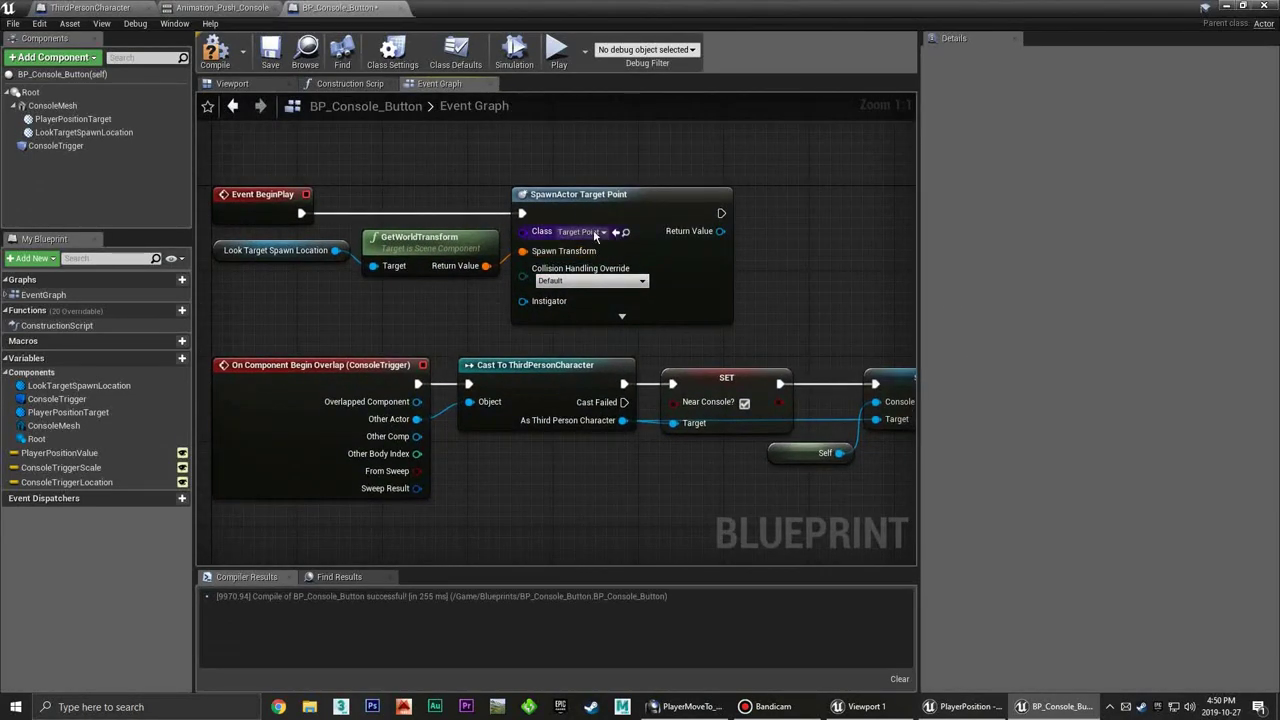
pyautogui.click(577, 201)
pyautogui.click(422, 166)
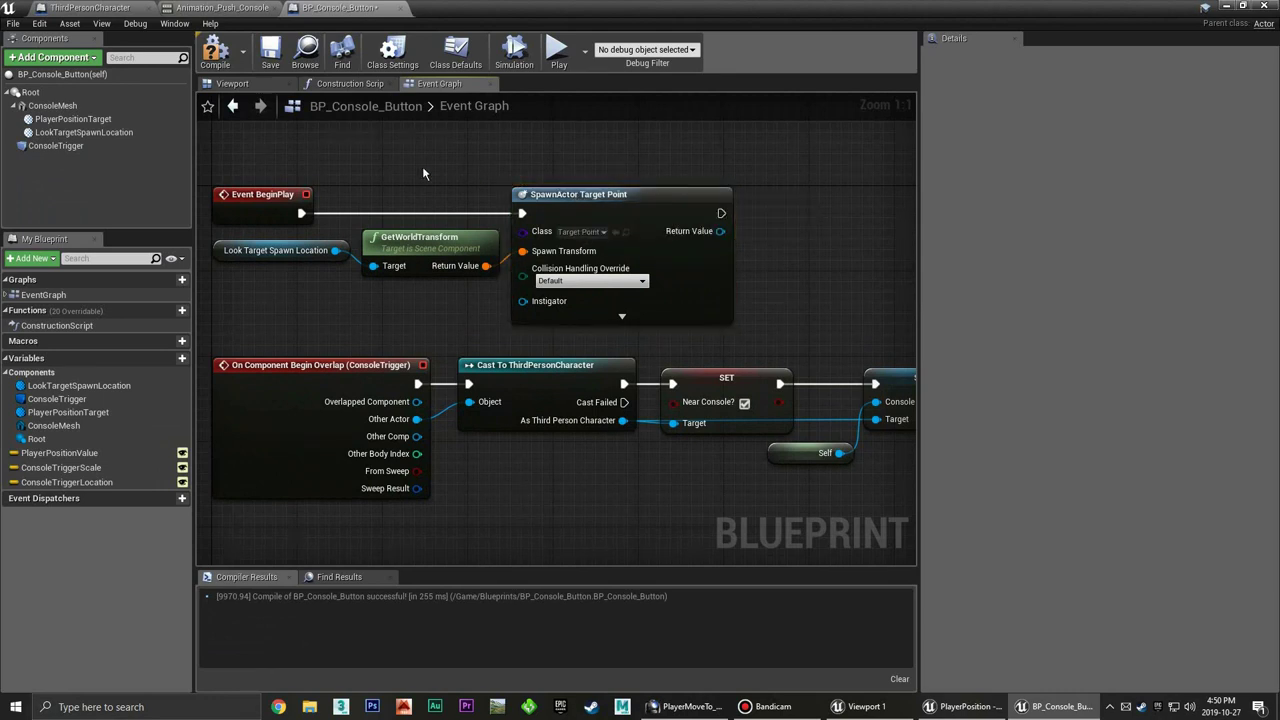
pyautogui.click(100, 133)
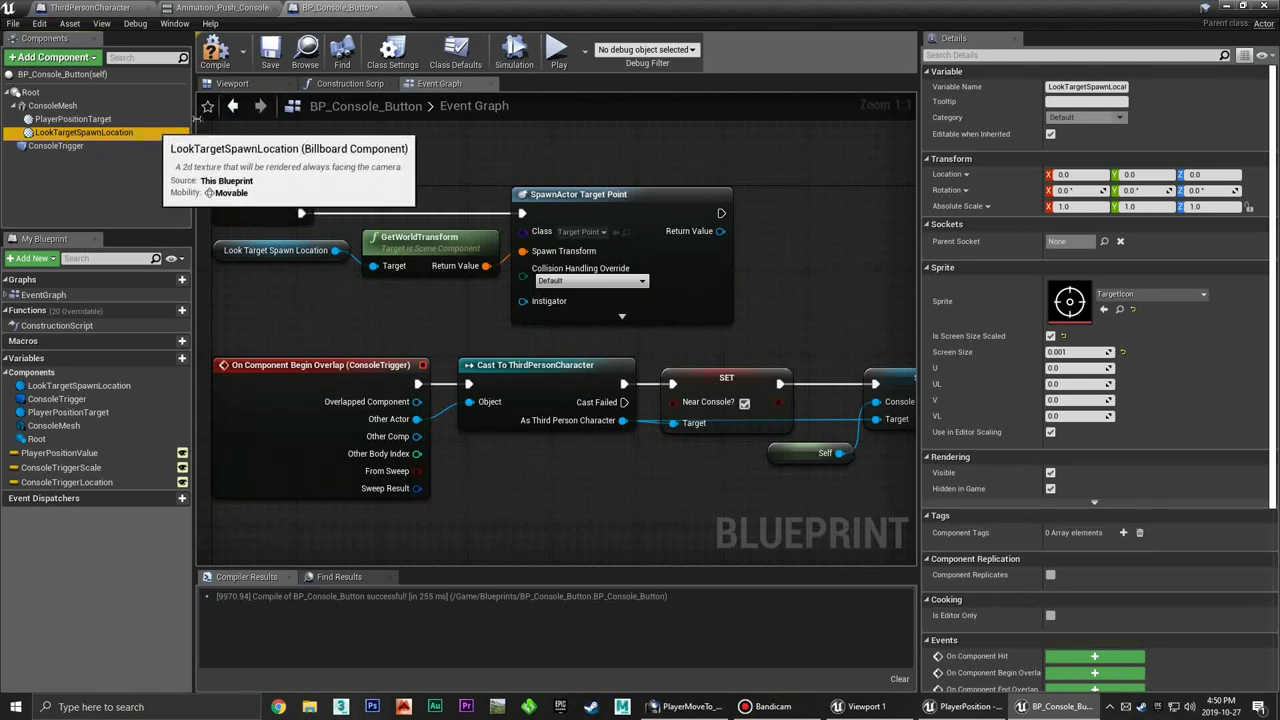
# Compile and save the blueprint from the Viewport
pyautogui.click(238, 85)
pyautogui.click(215, 52)
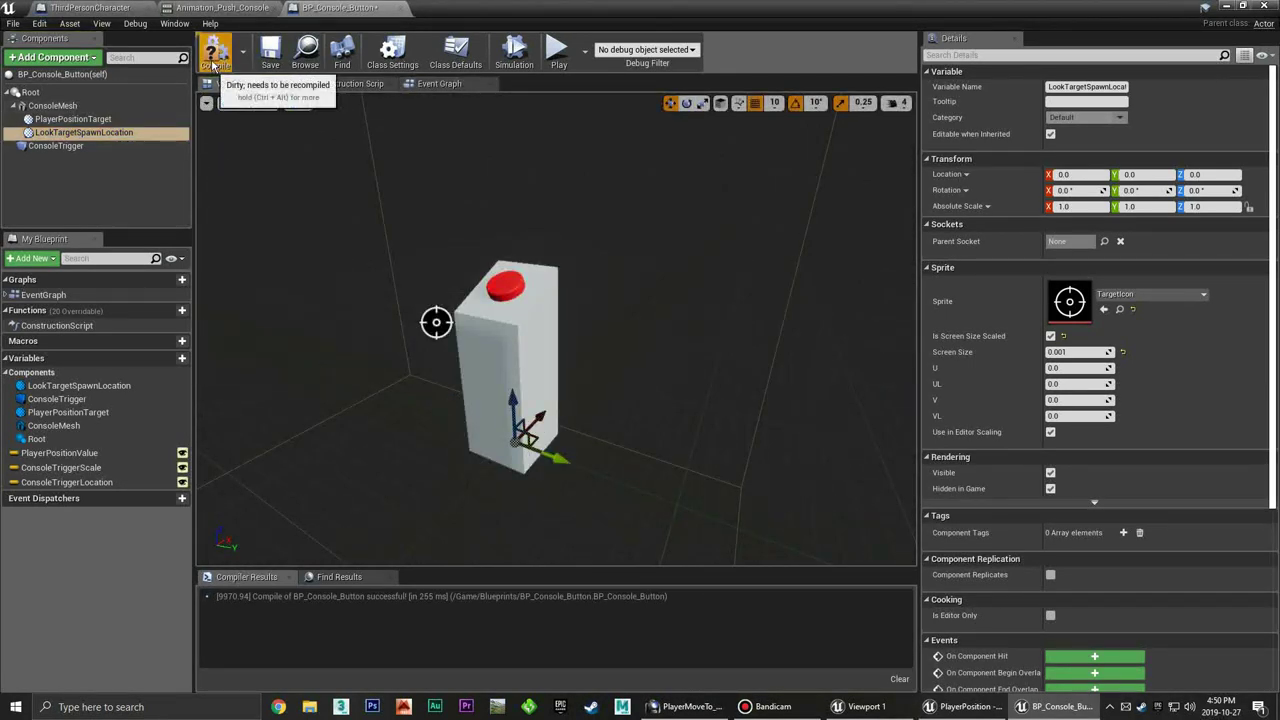
pyautogui.click(268, 58)
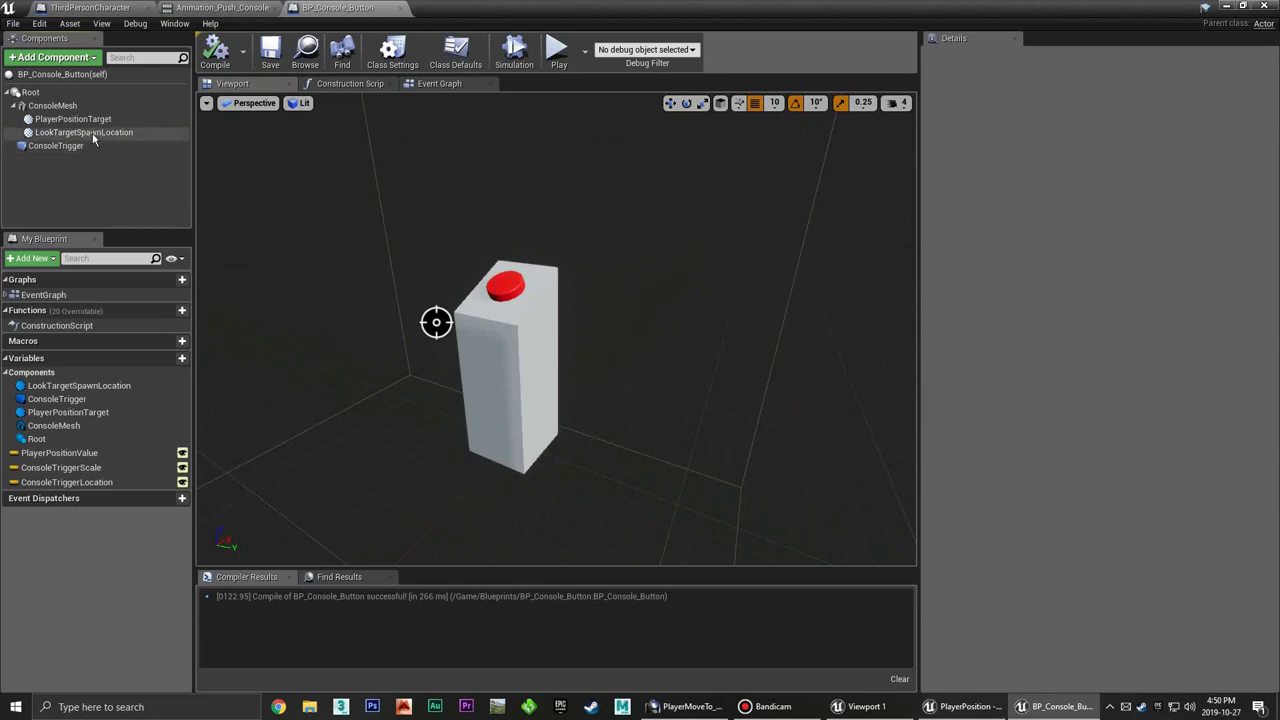
# Raise LookTargetSpawnLocation to Z 120 above the console's red button
pyautogui.click(93, 136)
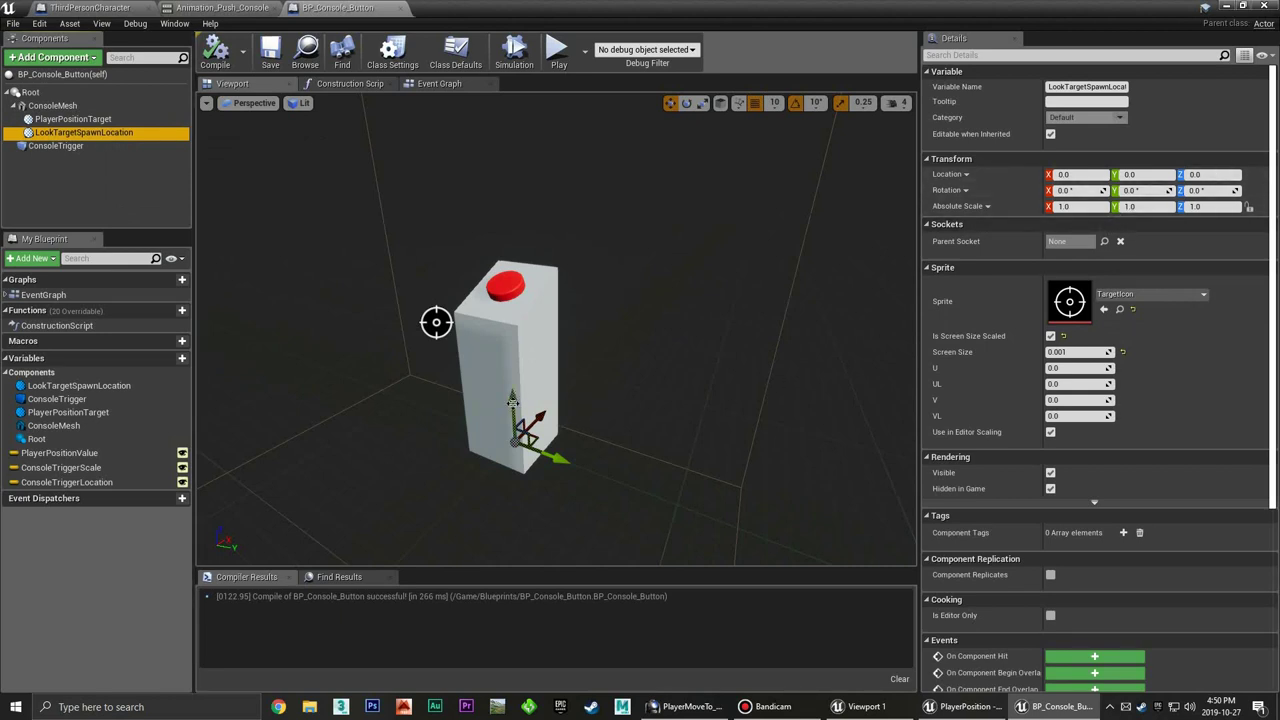
pyautogui.moveTo(511, 400); pyautogui.dragTo(501, 190)
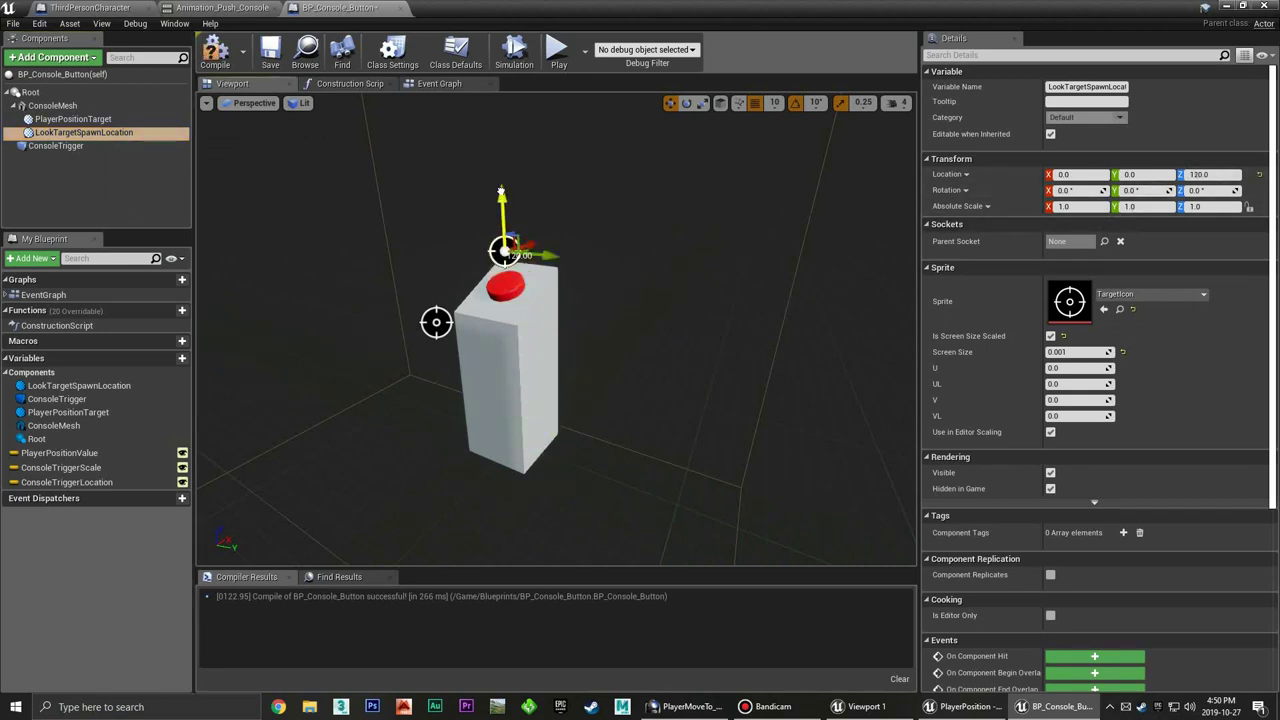
pyautogui.moveTo(560, 224); pyautogui.dragTo(560, 224, button='right')
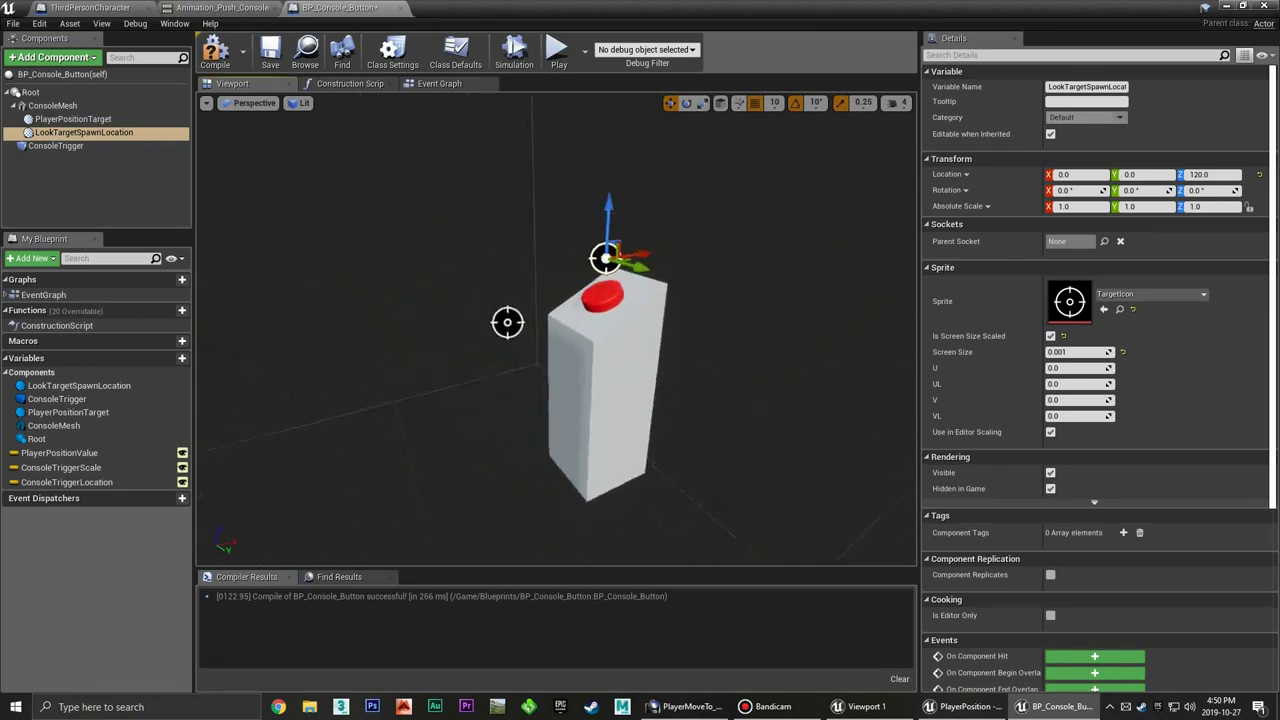
pyautogui.moveTo(635, 345); pyautogui.dragTo(635, 345, button='right')
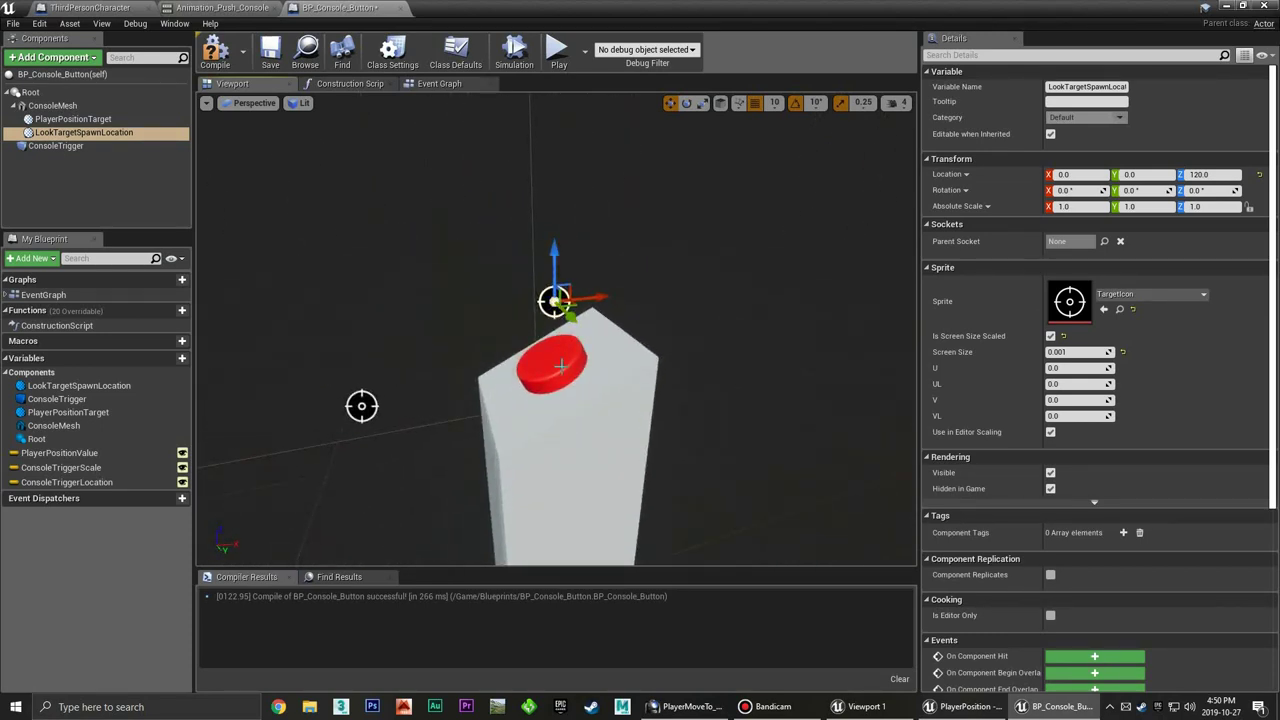
pyautogui.moveTo(679, 352); pyautogui.dragTo(683, 350, button='right')
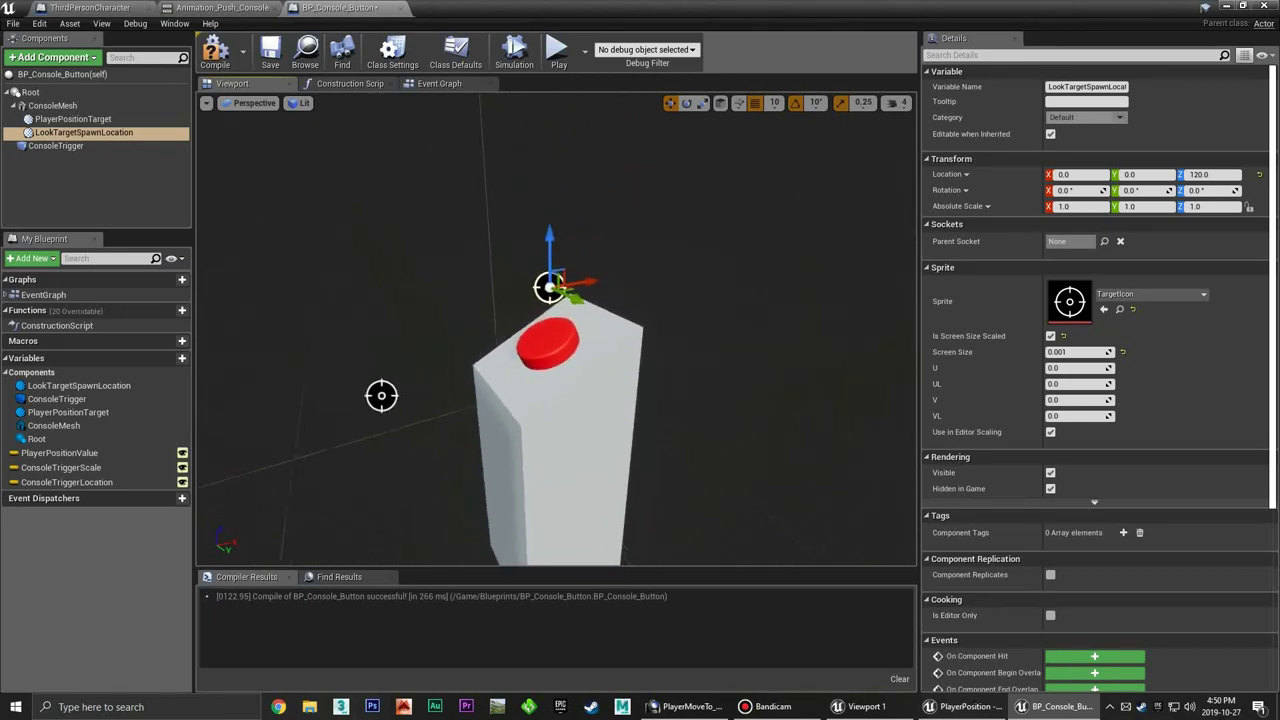
# Add a Look Target Spawn Location reference to the Construction Script
pyautogui.click(350, 84)
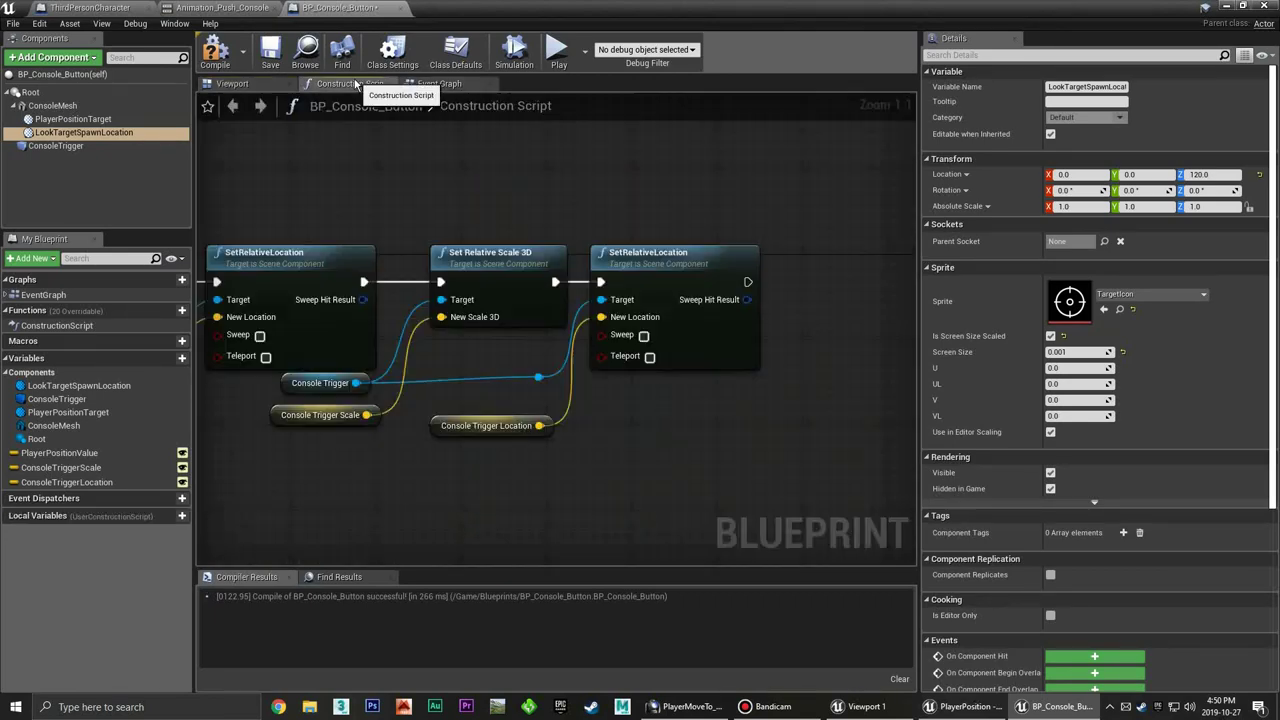
pyautogui.moveTo(560, 470); pyautogui.dragTo(621, 401, button='right')
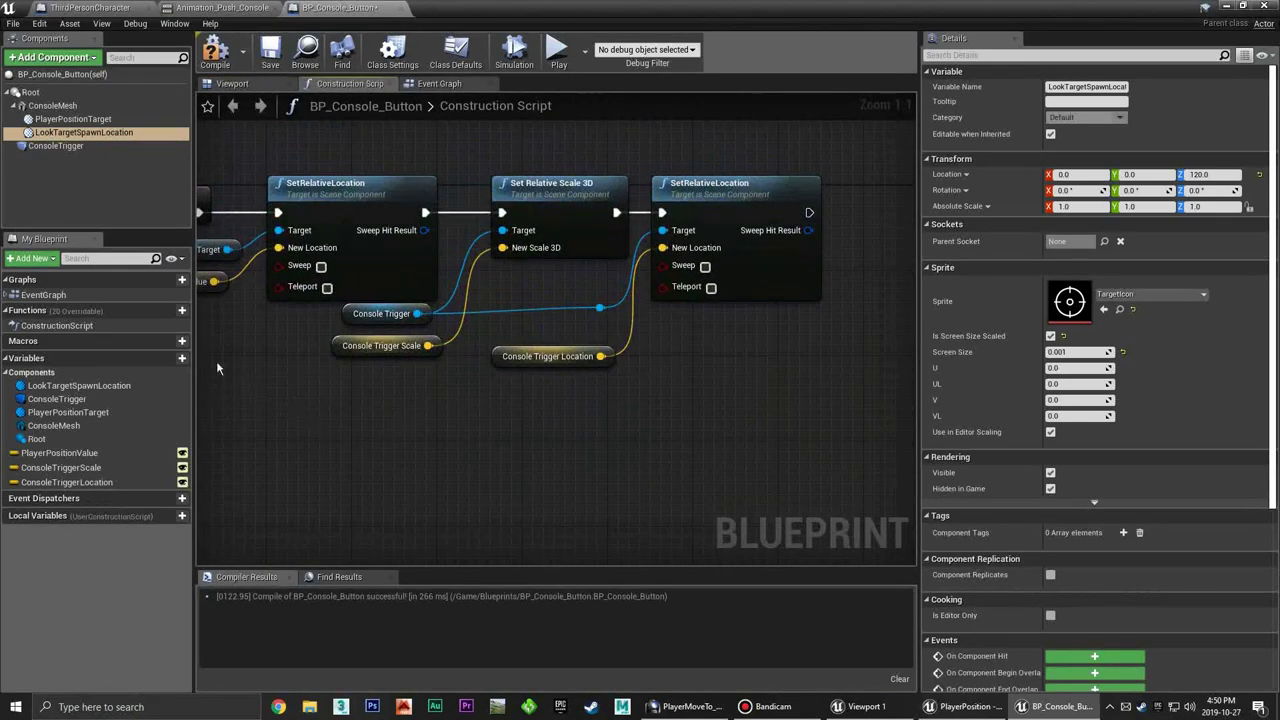
pyautogui.moveTo(84, 132)
pyautogui.mouseDown()
pyautogui.moveTo(690, 345)
pyautogui.moveTo(669, 357)
pyautogui.mouseUp()
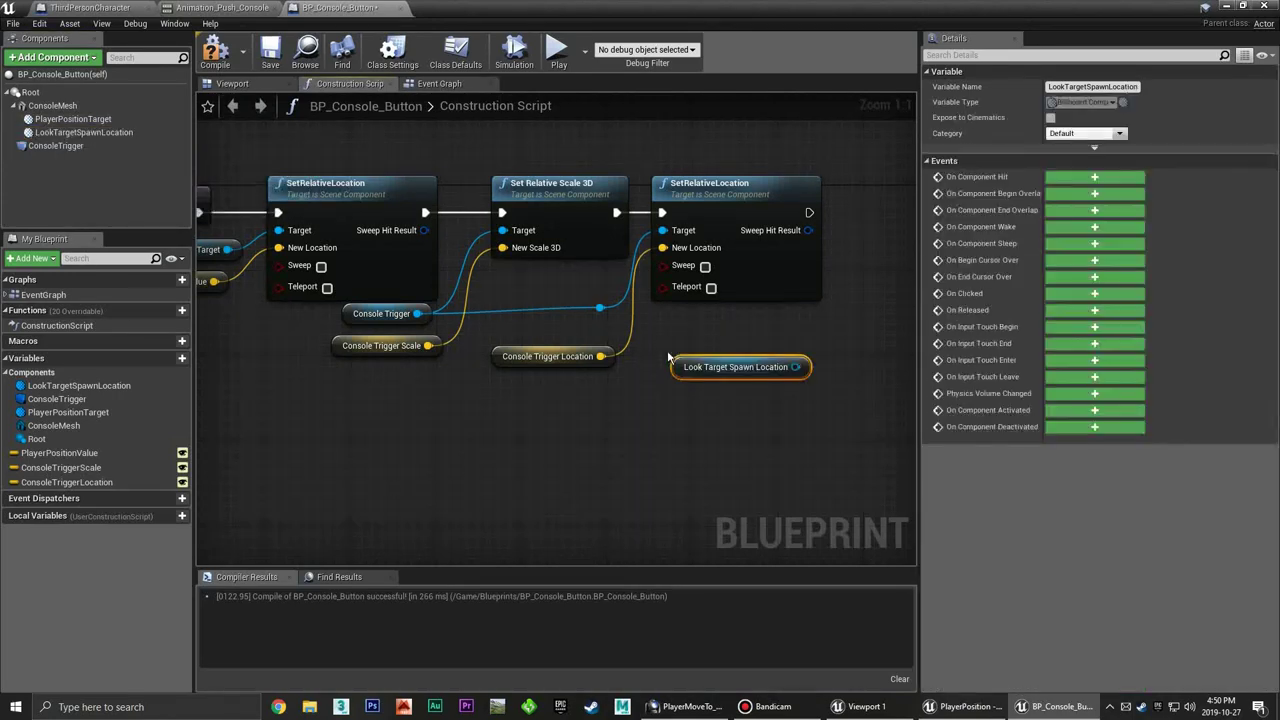
pyautogui.click(800, 324)
pyautogui.moveTo(800, 324)
pyautogui.mouseDown(button='right')
pyautogui.moveTo(666, 371)
pyautogui.moveTo(621, 335)
pyautogui.mouseUp(button='right')
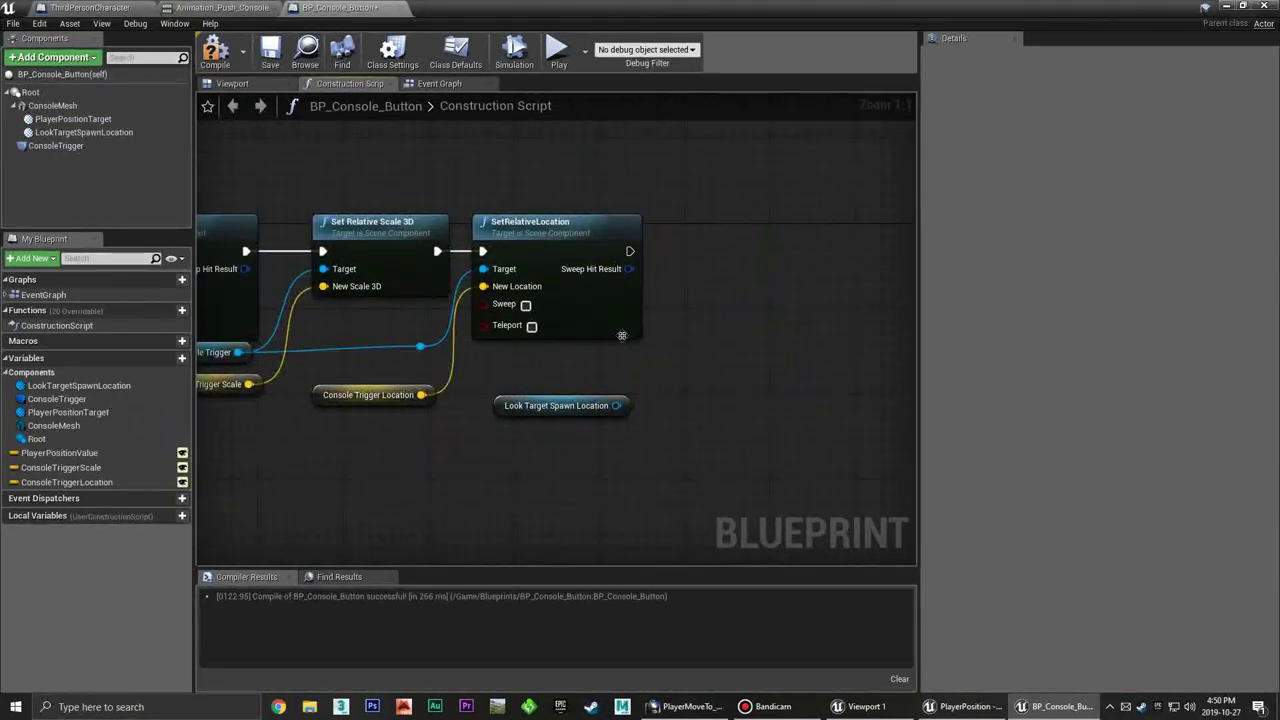
# Duplicate SetRelativeLocation, chain it last and target Look Target Spawn Location
pyautogui.click(567, 223)
pyautogui.hotkey('ctrl', 'c')
pyautogui.hotkey('ctrl', 'v')
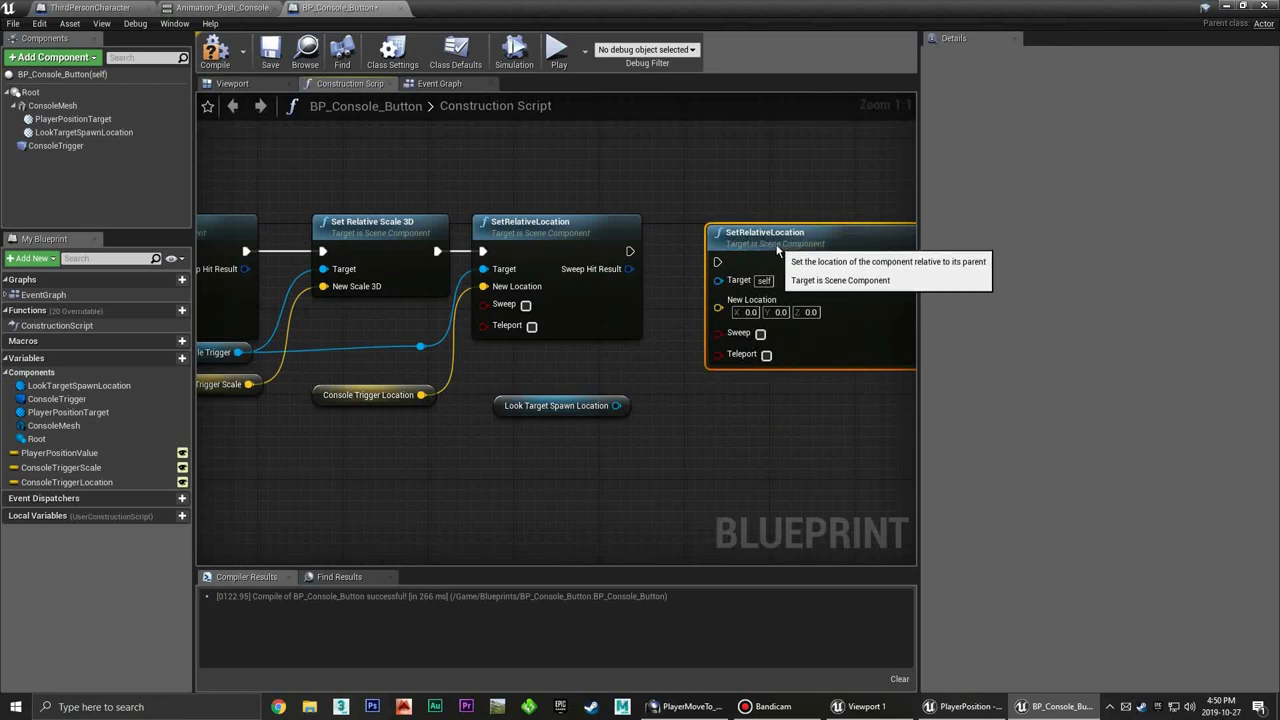
pyautogui.moveTo(790, 255); pyautogui.dragTo(765, 255)
pyautogui.click(674, 336)
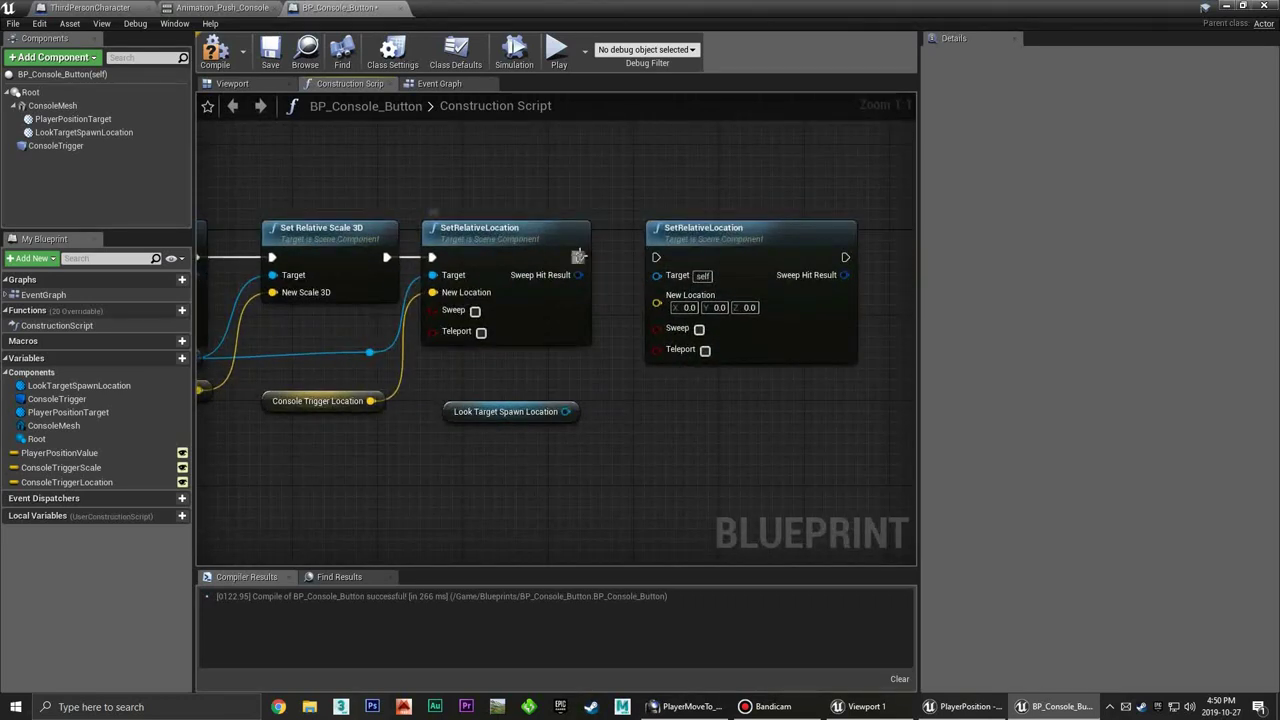
pyautogui.moveTo(578, 257); pyautogui.dragTo(656, 257)
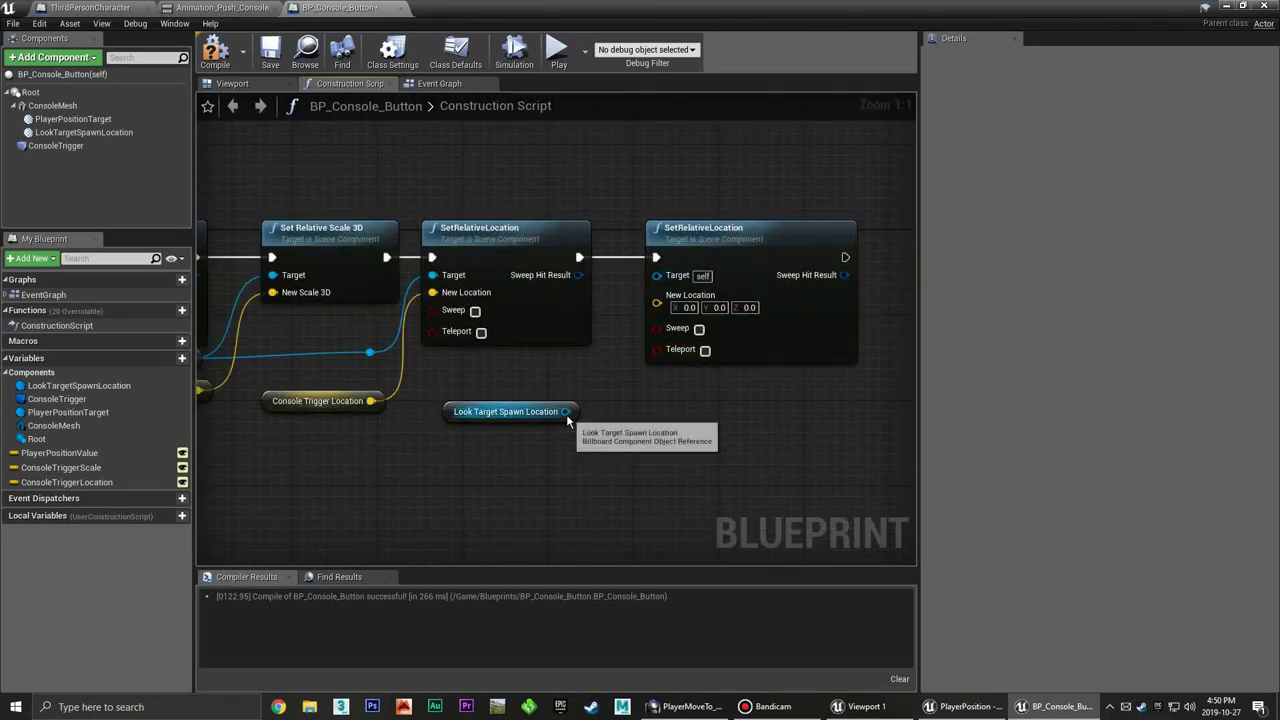
pyautogui.moveTo(566, 411); pyautogui.dragTo(656, 275)
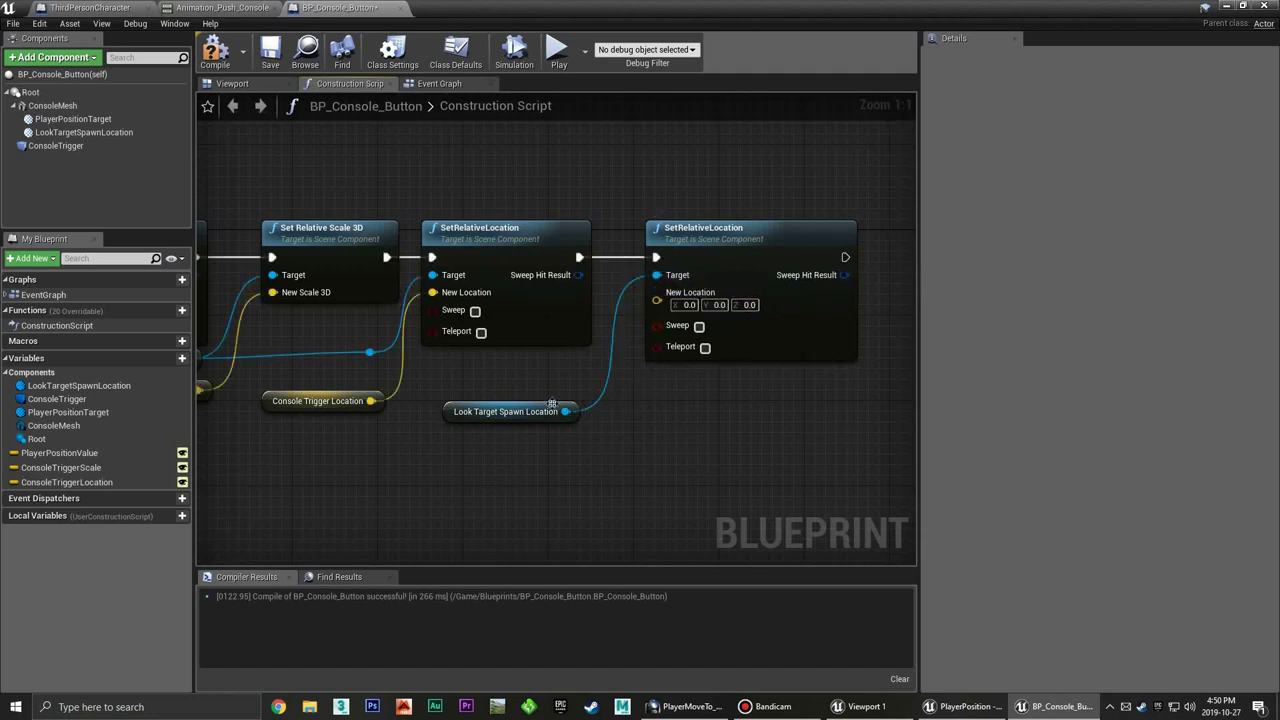
pyautogui.moveTo(551, 403); pyautogui.dragTo(540, 370)
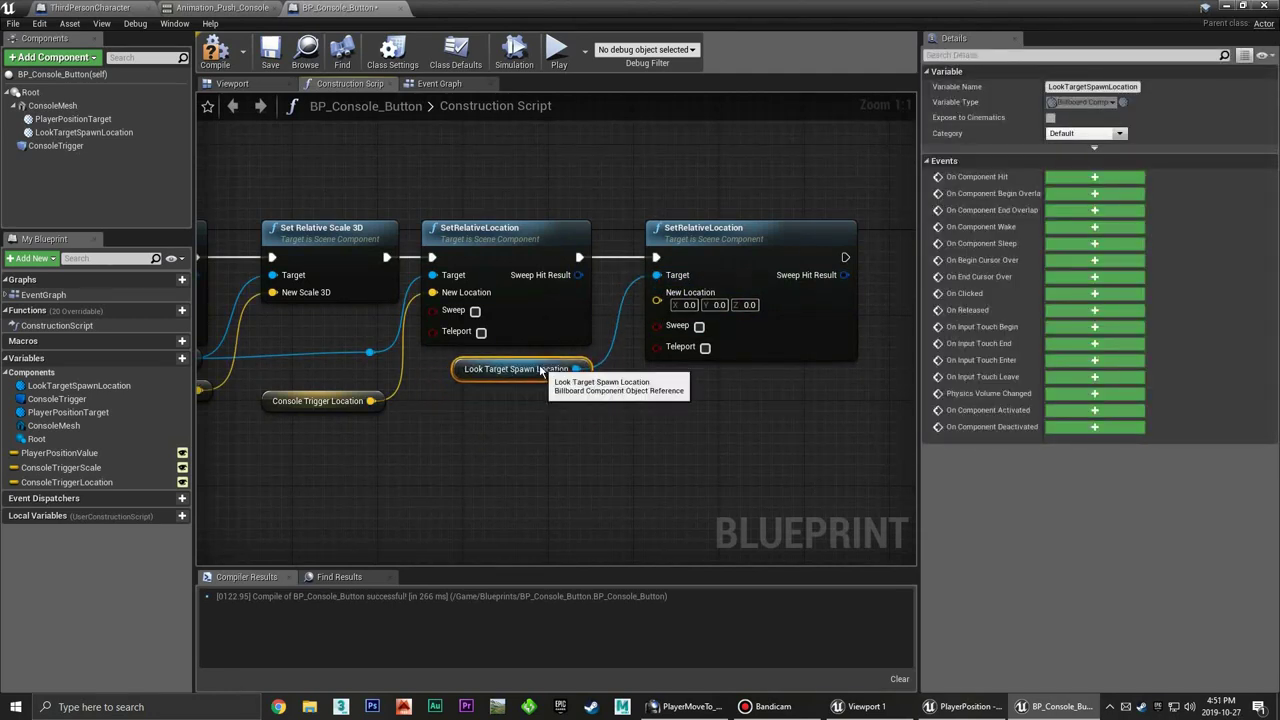
# Reset the component's Z location to 0 and give the new node New Location Z 120
pyautogui.click(83, 132)
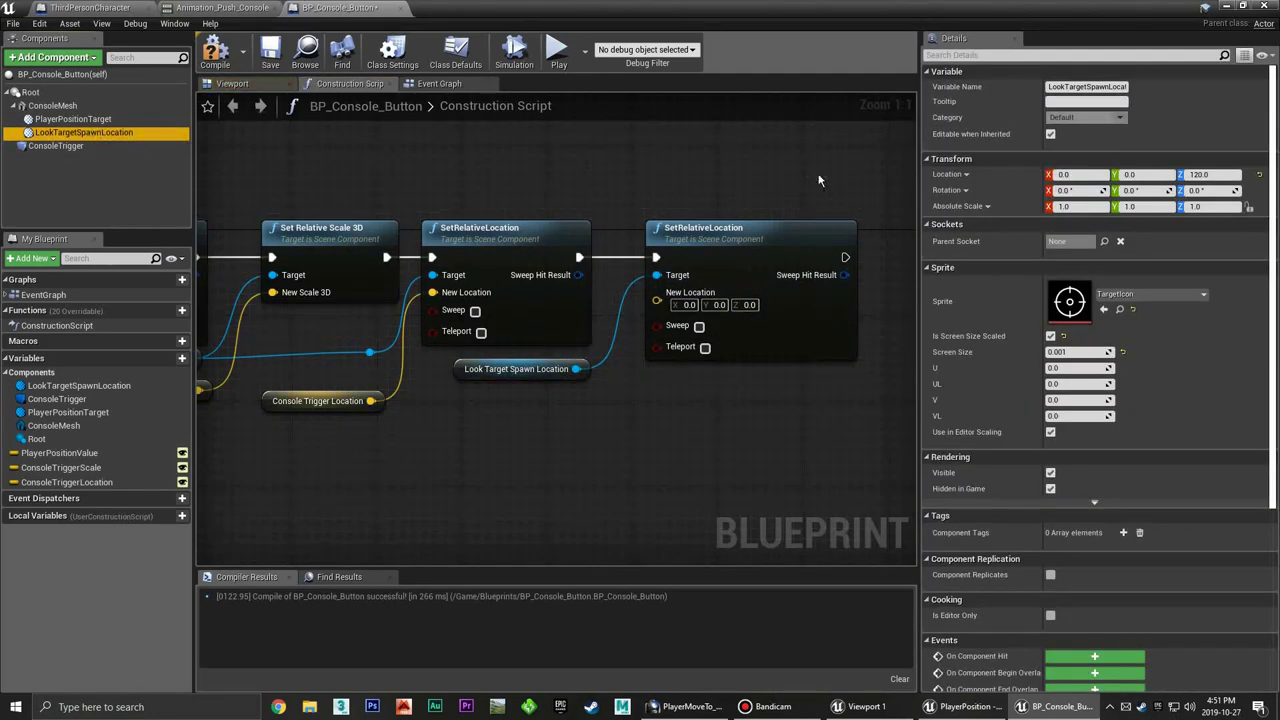
pyautogui.click(1259, 176)
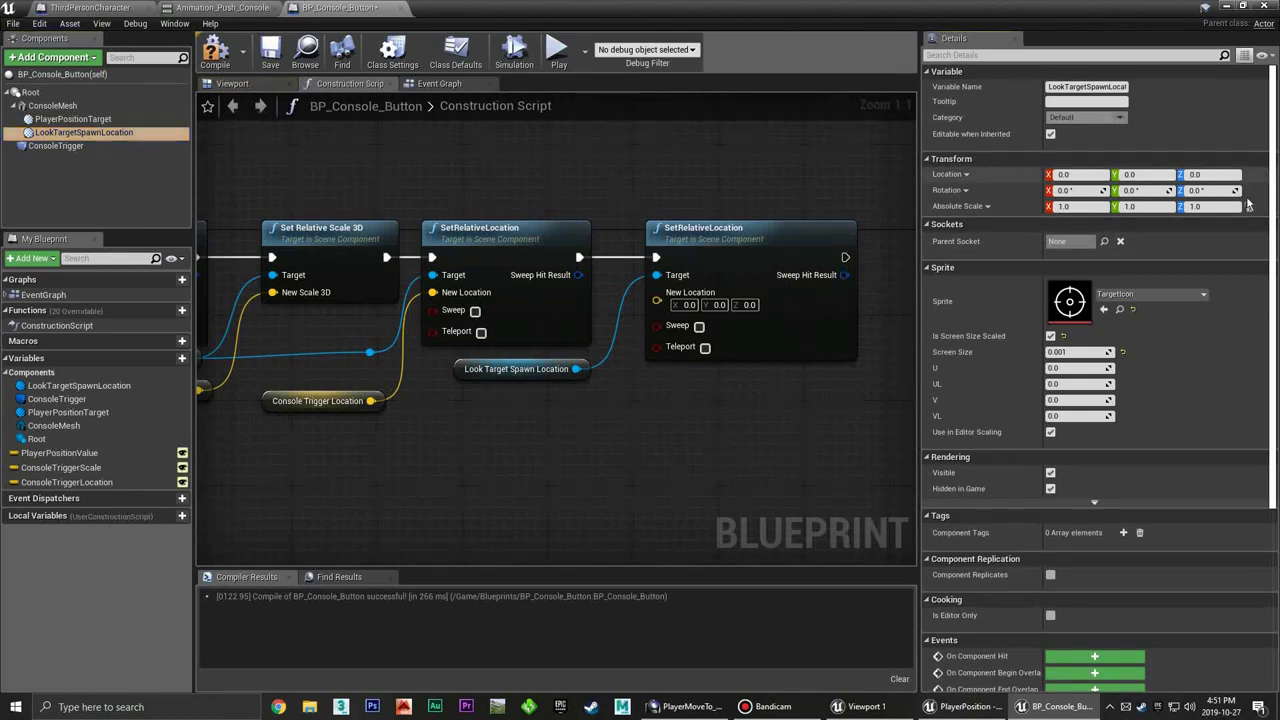
pyautogui.moveTo(760, 300); pyautogui.dragTo(659, 290, button='right')
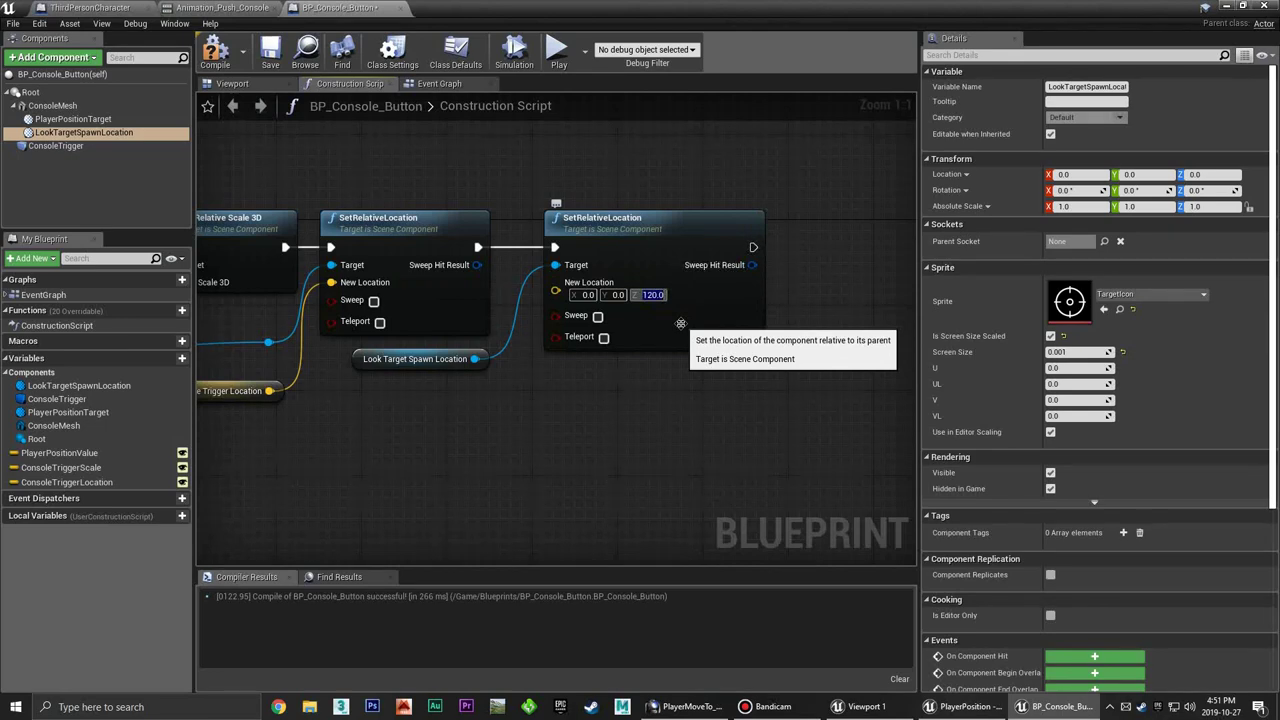
pyautogui.click(582, 369)
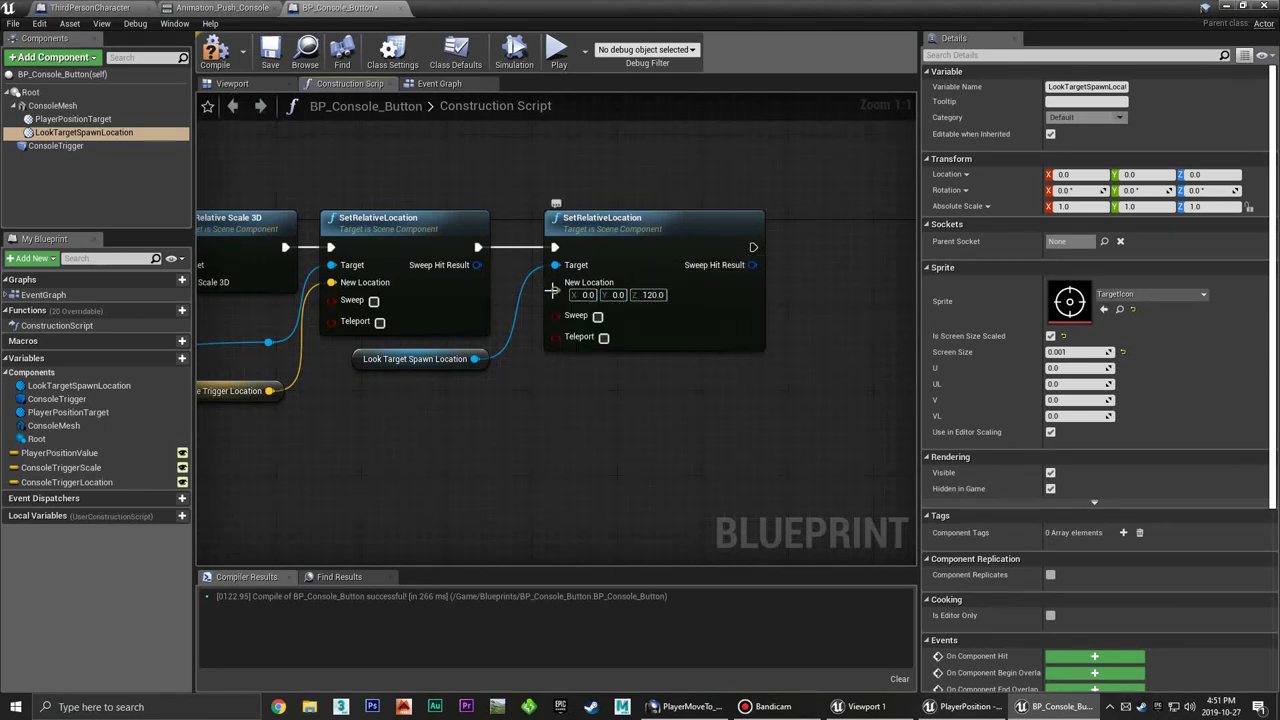
pyautogui.moveTo(552, 290); pyautogui.dragTo(472, 405)
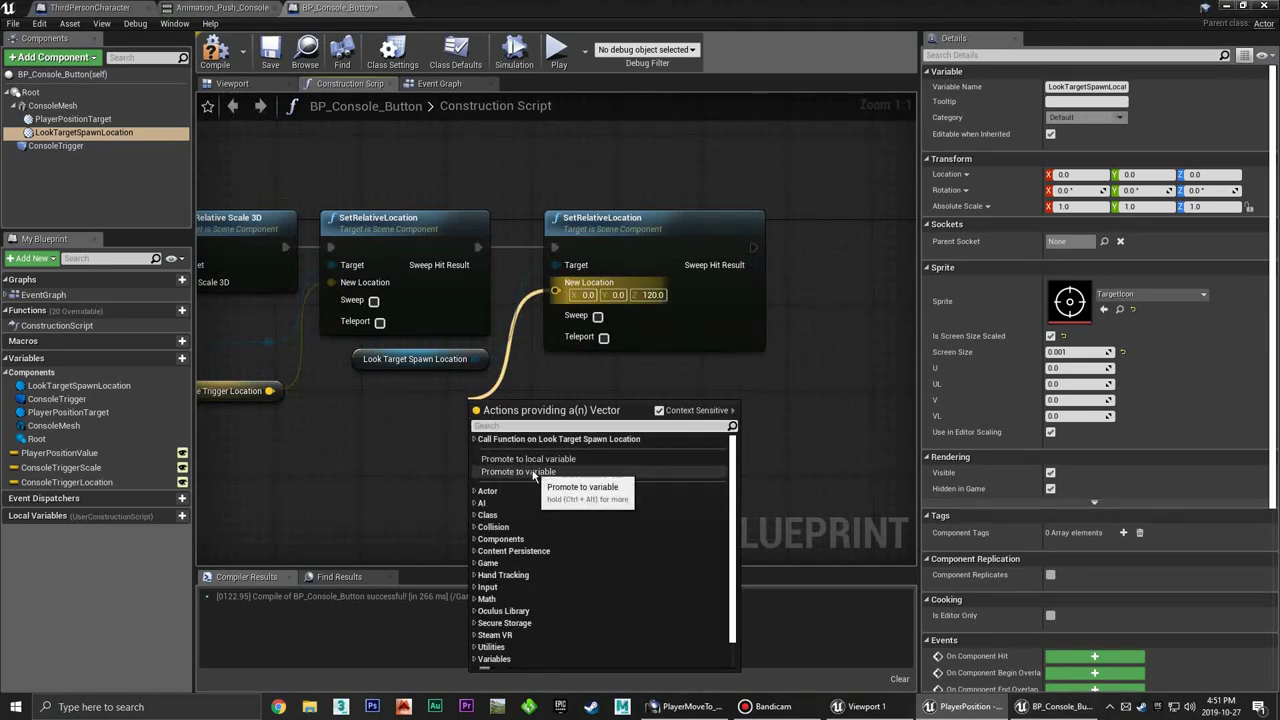
# Promote New Location to a vector variable named LookTargetLocation
pyautogui.click(531, 465)
pyautogui.write('LookTargetLocatio')
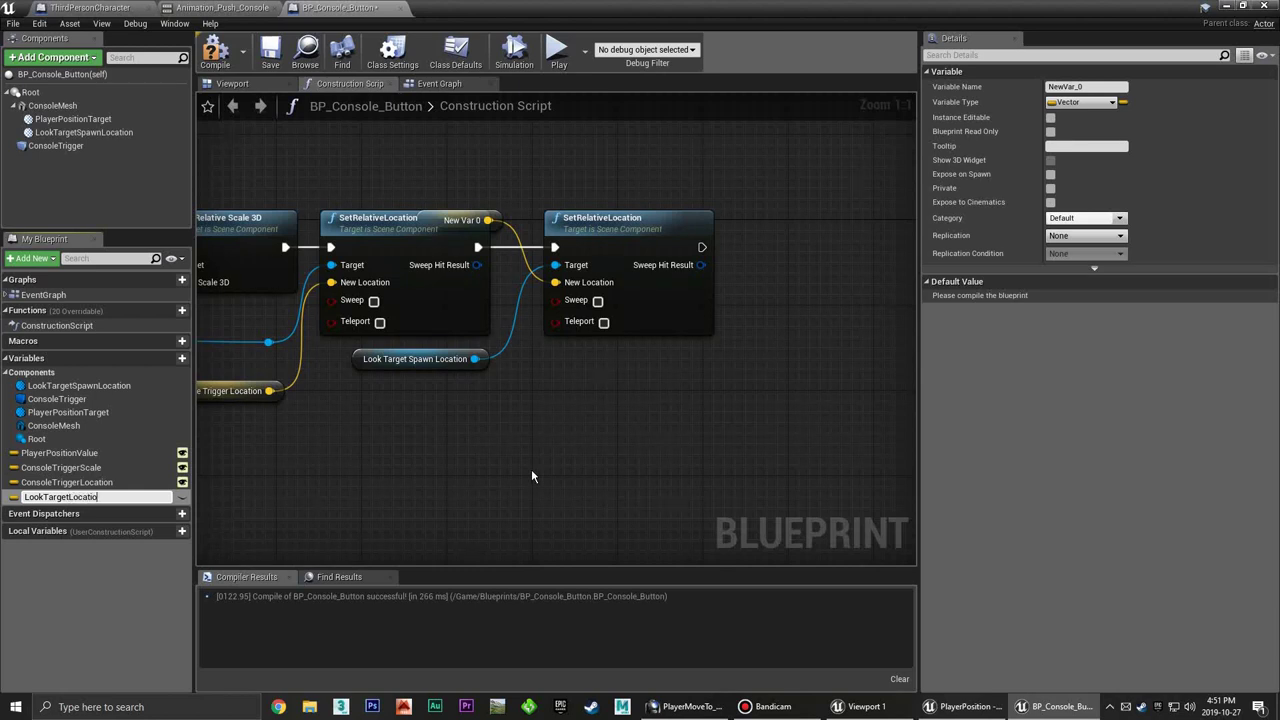
pyautogui.write('n')
pyautogui.press('Return')
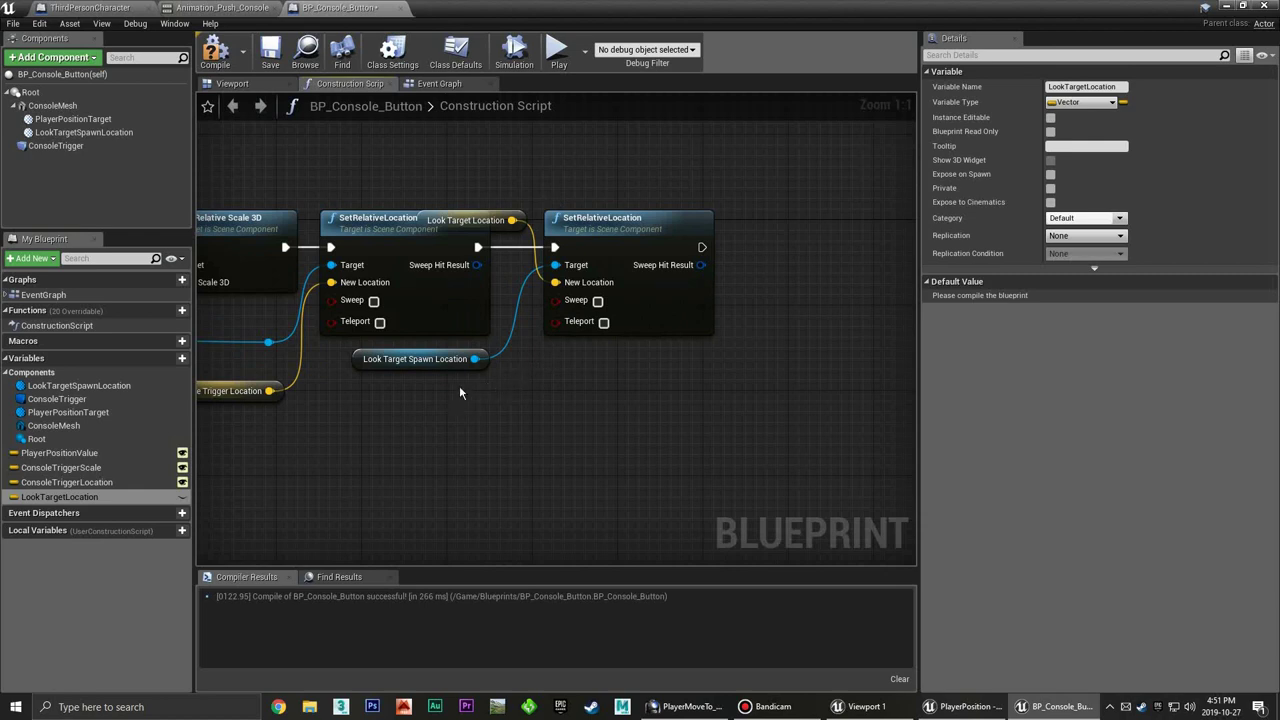
pyautogui.moveTo(494, 212); pyautogui.dragTo(462, 383)
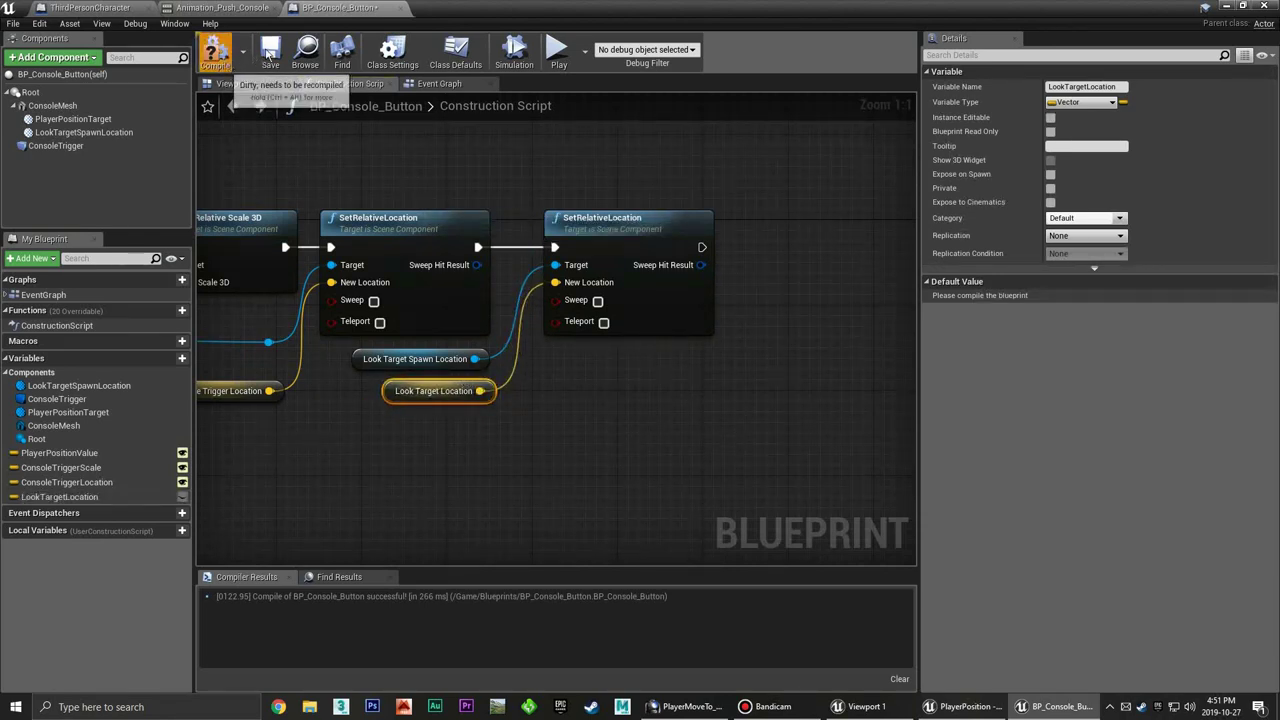
# Compile, then orbit the 3D preview around the console pillar's red button
pyautogui.click(215, 55)
pyautogui.click(232, 83)
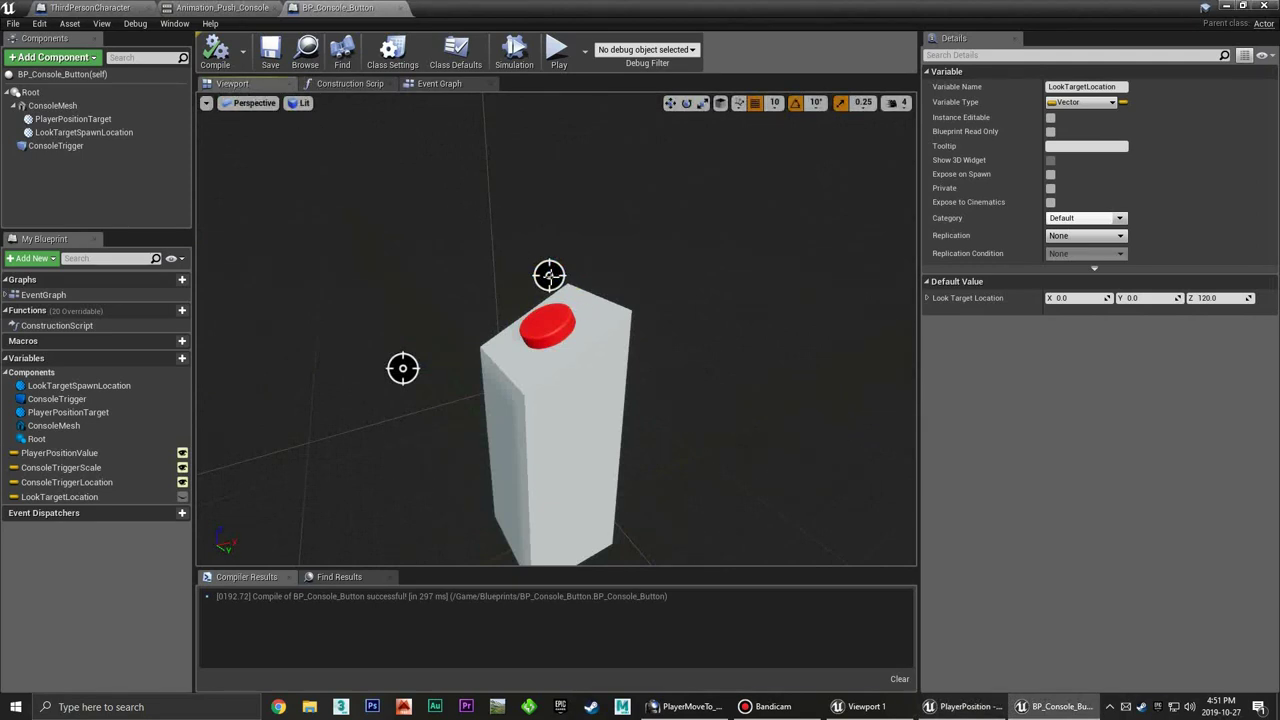
pyautogui.moveTo(556, 330); pyautogui.dragTo(556, 330, button='right')
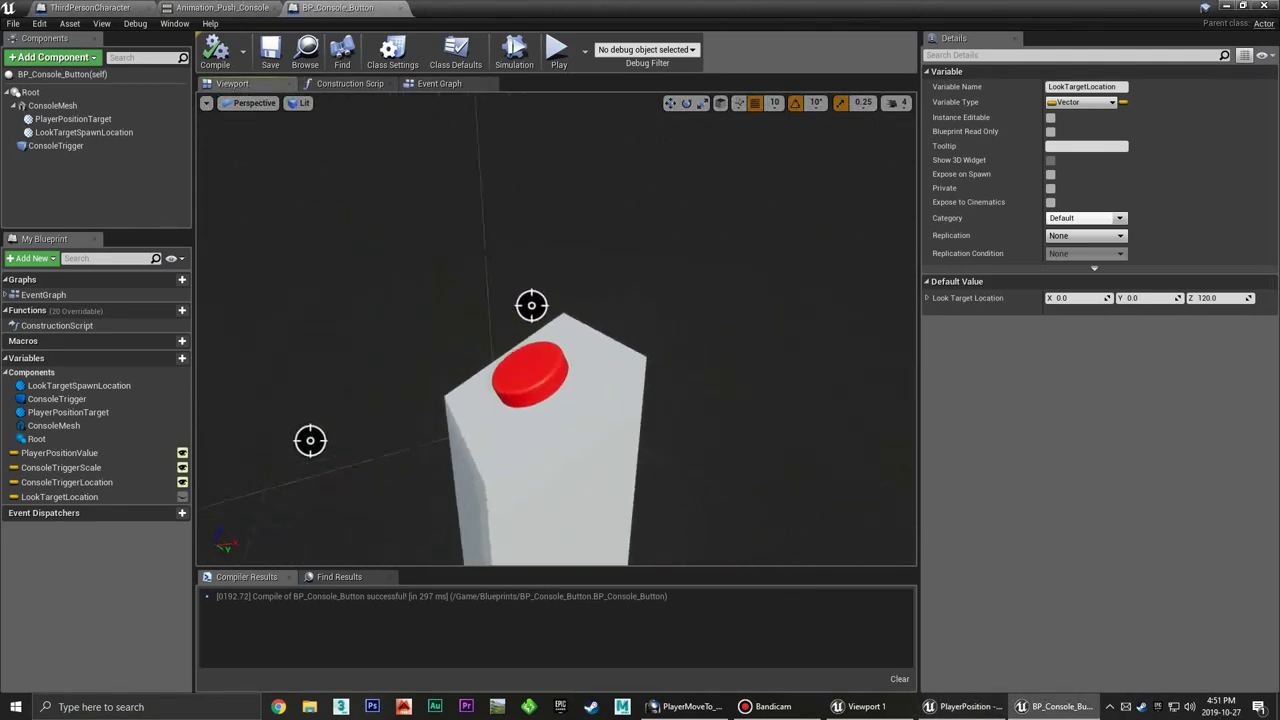
pyautogui.moveTo(443, 352); pyautogui.dragTo(443, 352, button='right')
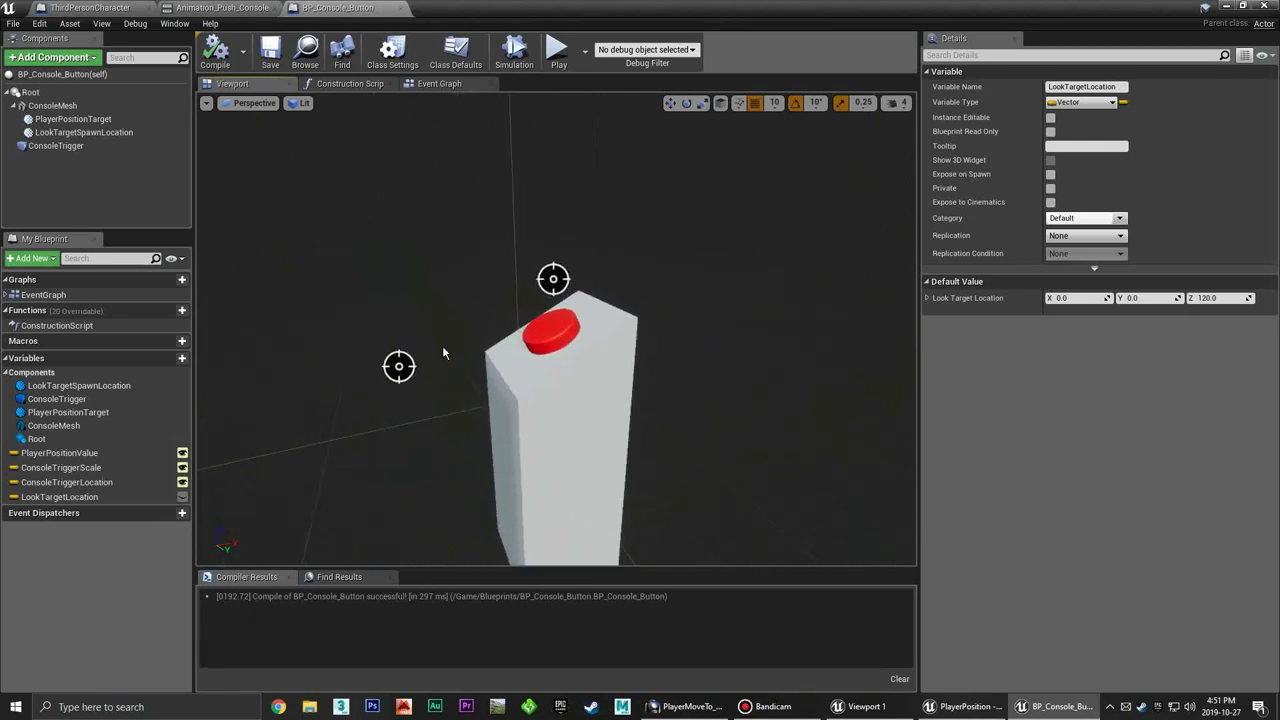
# Review the CheckForConsole and InputAction Use events in the ThirdPersonCharacter blueprint
pyautogui.click(95, 8)
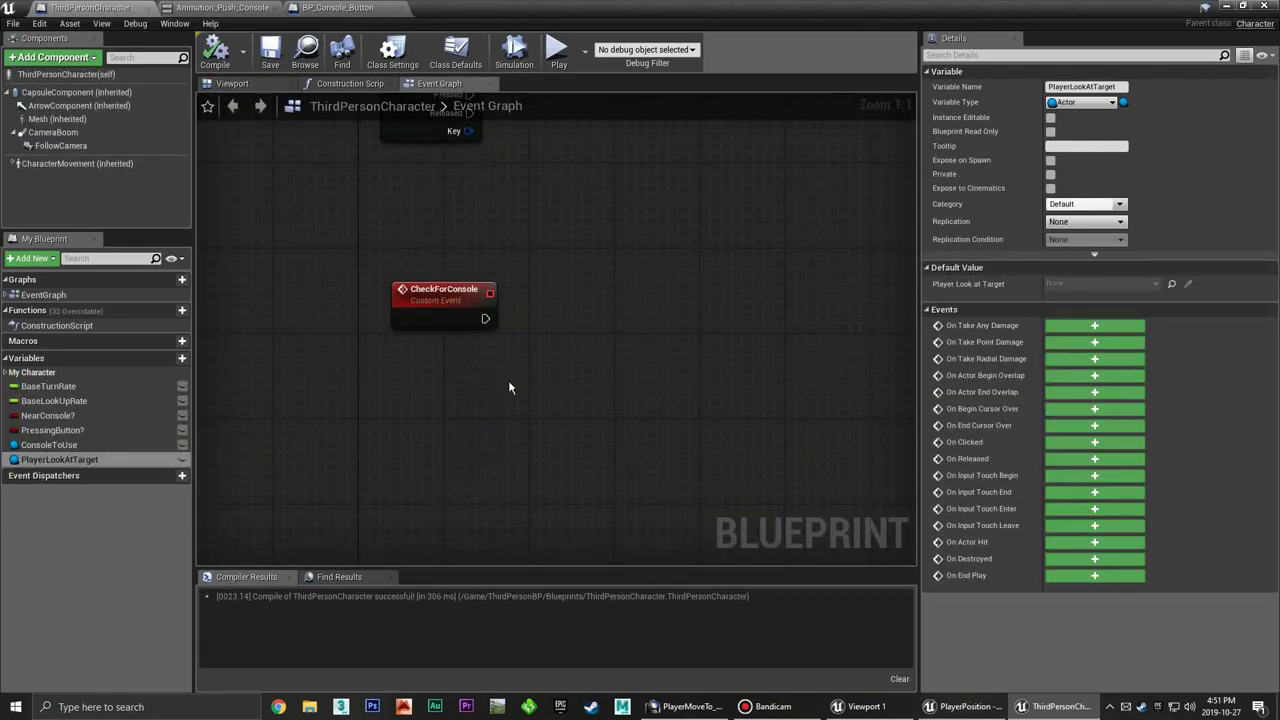
pyautogui.moveTo(523, 357); pyautogui.dragTo(446, 340, button='right')
pyautogui.moveTo(463, 251); pyautogui.dragTo(410, 314, button='right')
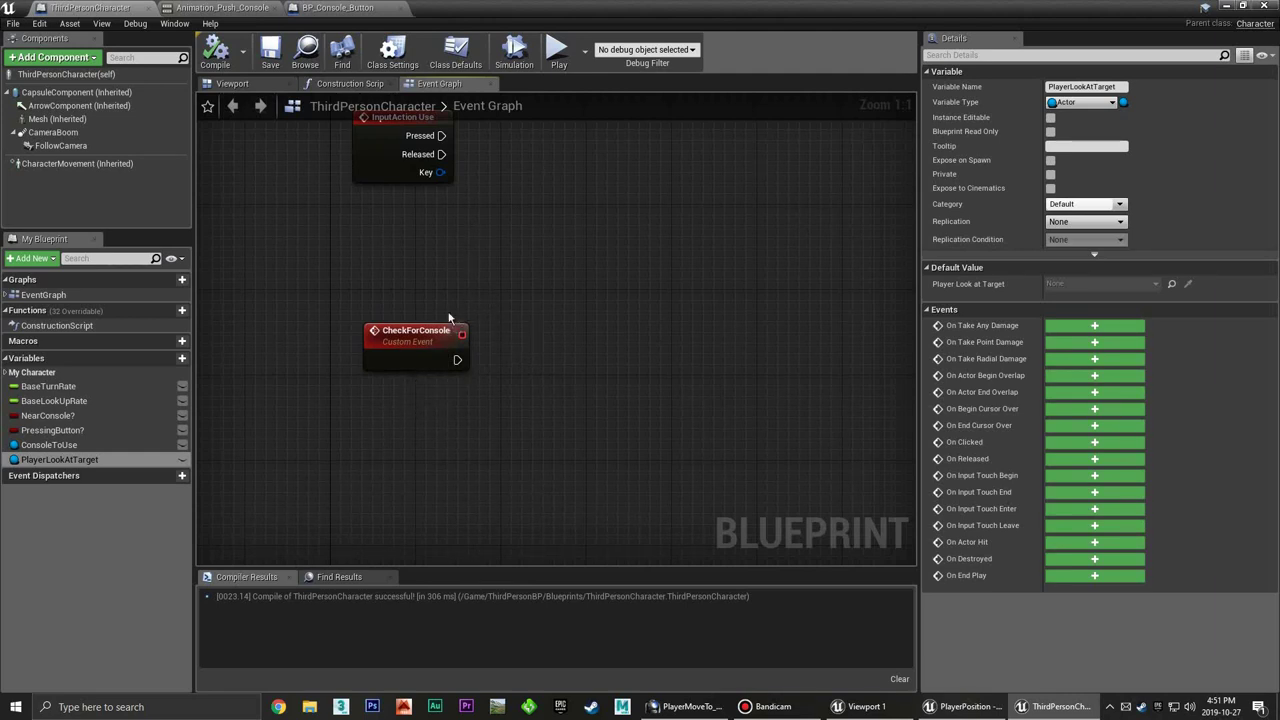
# In BP_Console_Button's Event Graph, drag from the As Third Person Character pin to list its actions
pyautogui.click(331, 9)
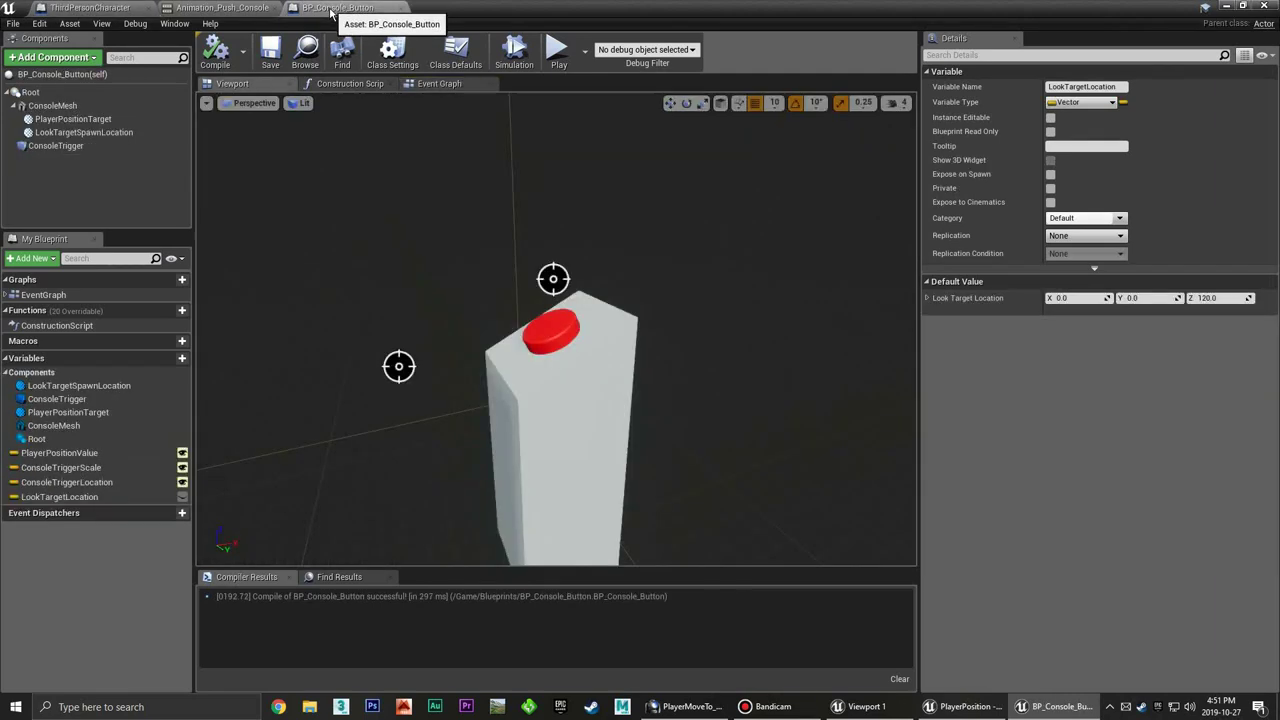
pyautogui.click(437, 85)
pyautogui.moveTo(433, 328); pyautogui.dragTo(403, 324, button='right')
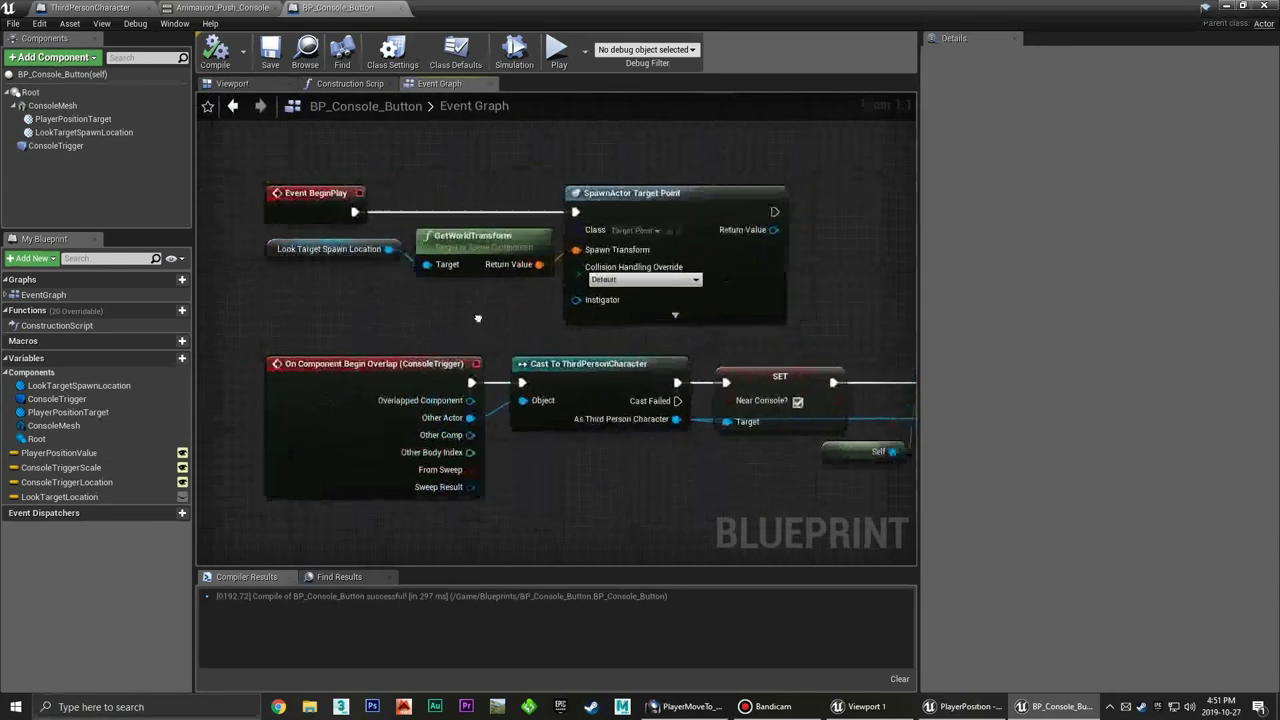
pyautogui.moveTo(725, 285); pyautogui.dragTo(664, 289, button='right')
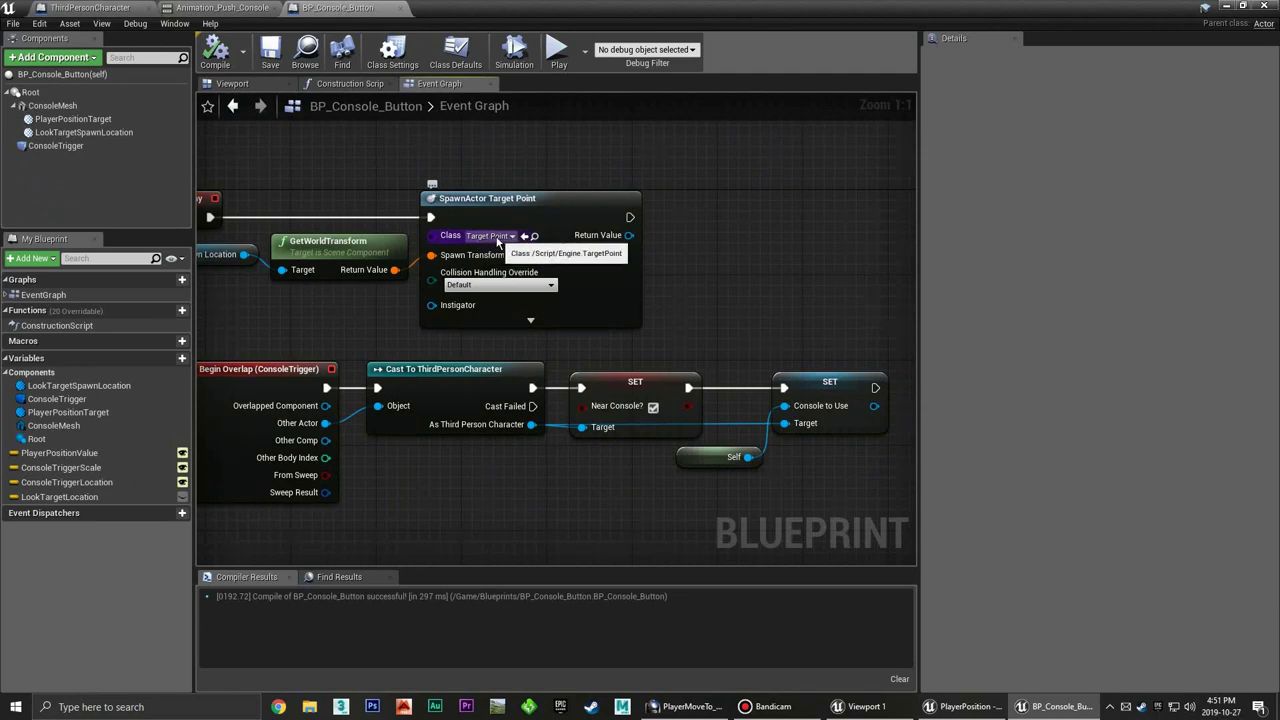
pyautogui.moveTo(698, 281); pyautogui.dragTo(751, 261, button='right')
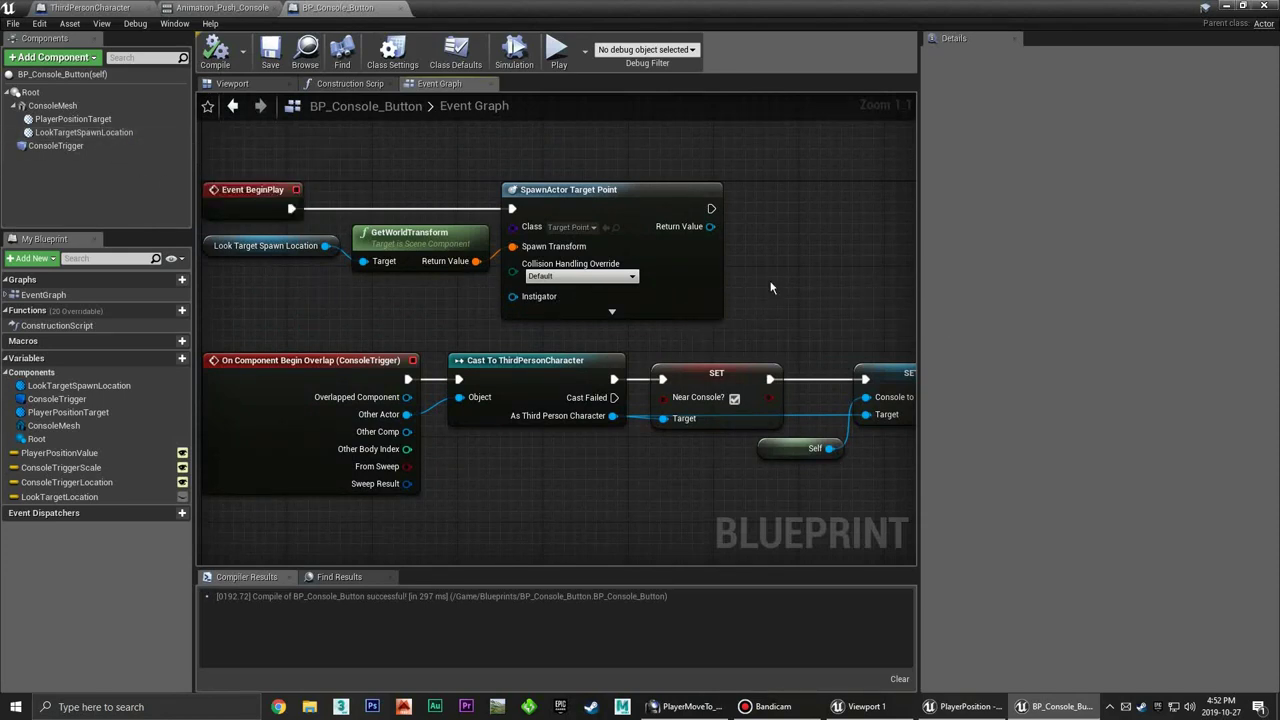
pyautogui.moveTo(770, 288)
pyautogui.mouseDown(button='right')
pyautogui.moveTo(588, 201)
pyautogui.moveTo(715, 224)
pyautogui.mouseUp(button='right')
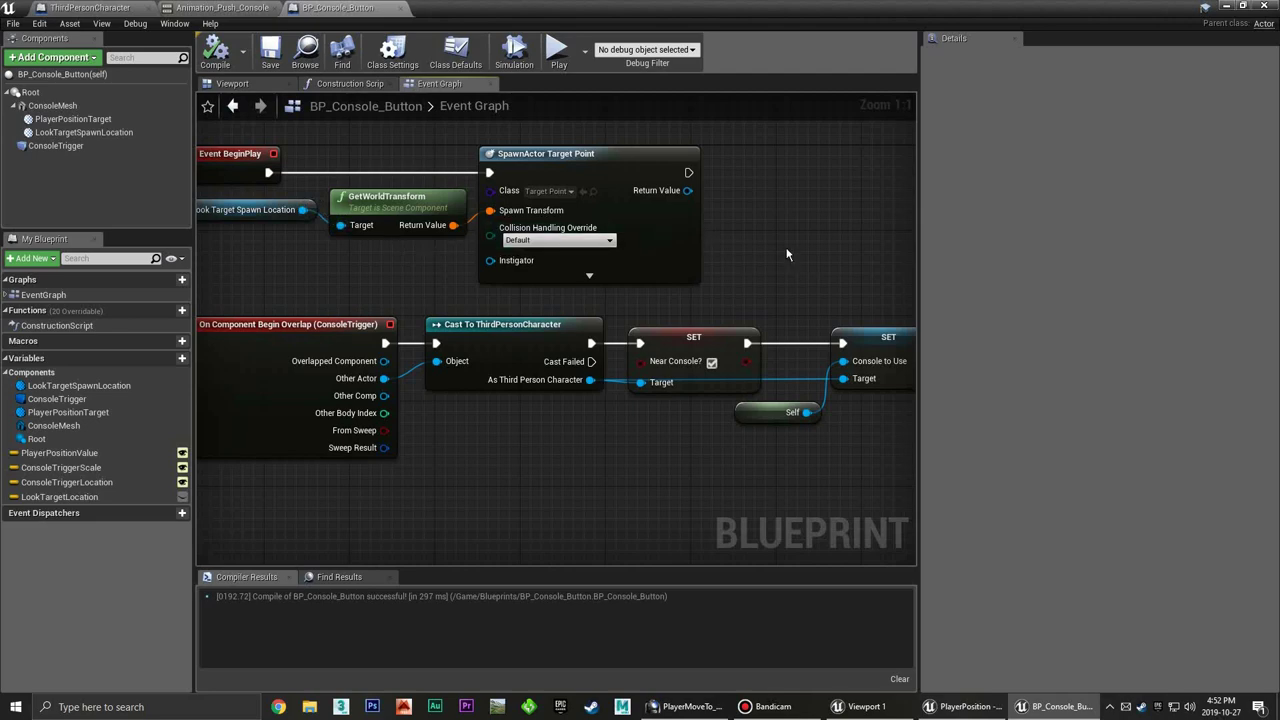
pyautogui.moveTo(787, 255); pyautogui.dragTo(601, 224, button='right')
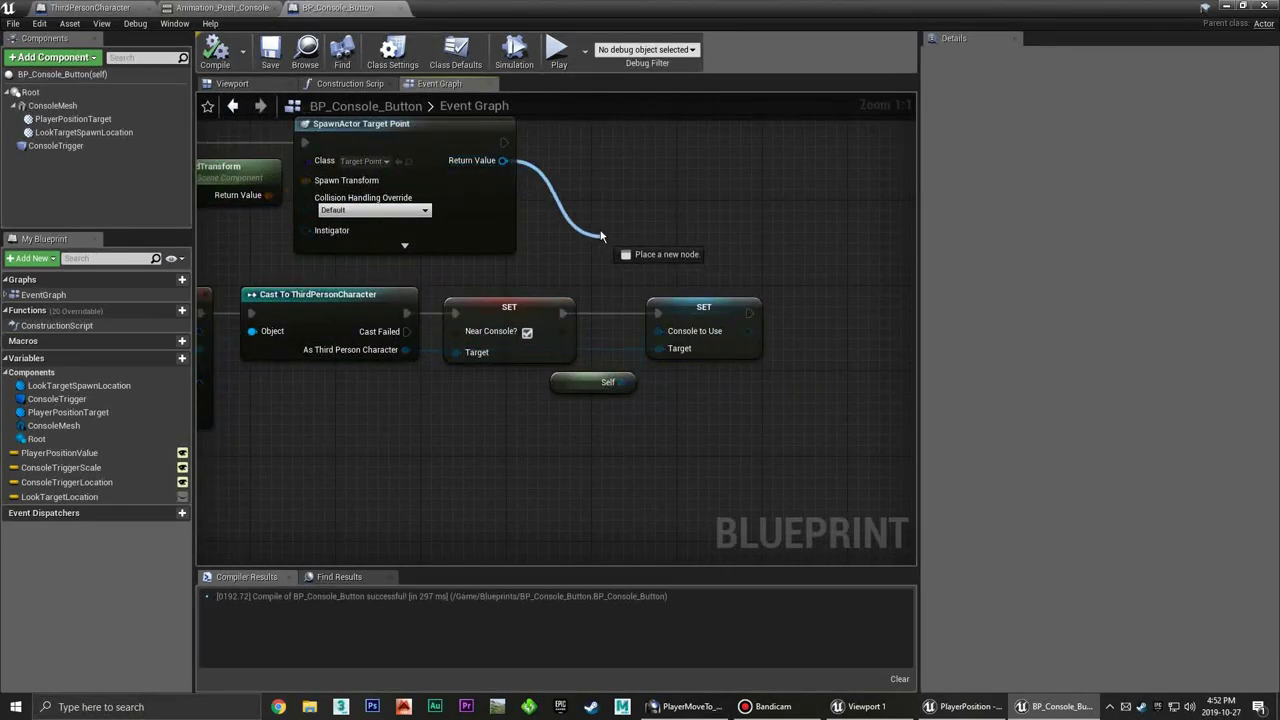
pyautogui.moveTo(503, 160); pyautogui.dragTo(600, 240)
pyautogui.click(713, 186)
pyautogui.moveTo(713, 186); pyautogui.dragTo(566, 188, button='right')
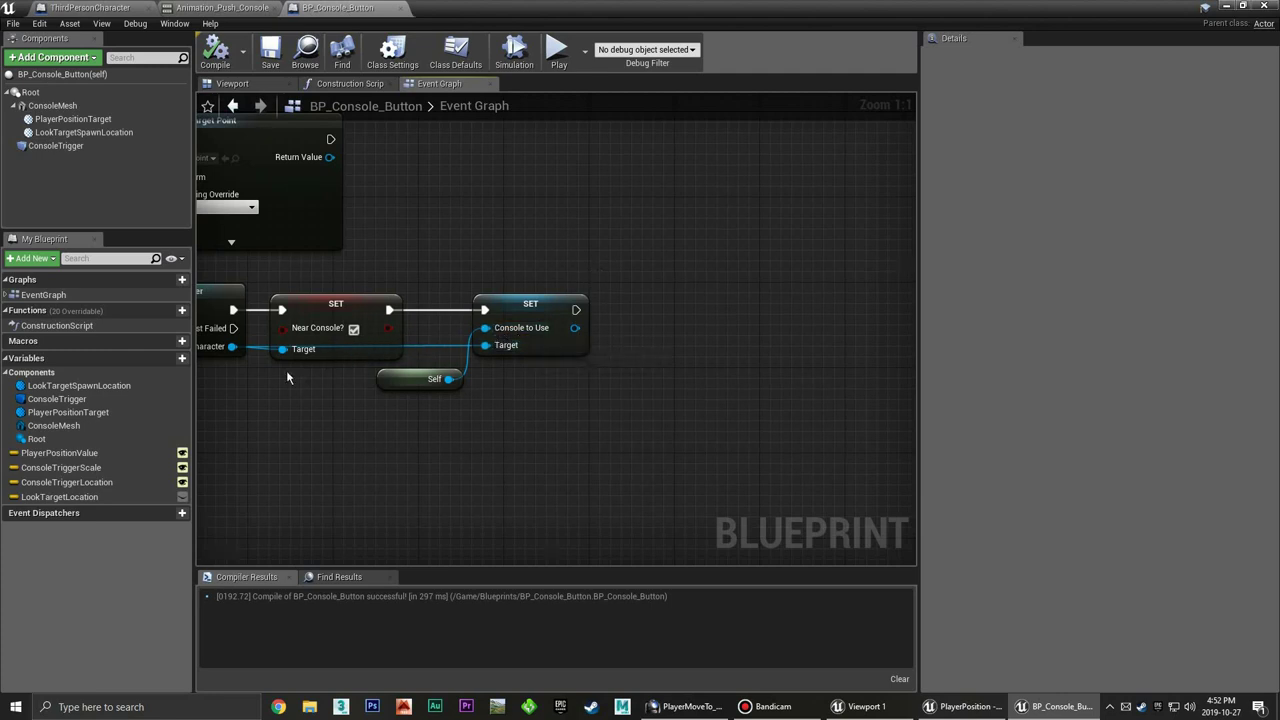
pyautogui.moveTo(286, 377); pyautogui.dragTo(428, 361, button='right')
pyautogui.moveTo(373, 330); pyautogui.dragTo(469, 403)
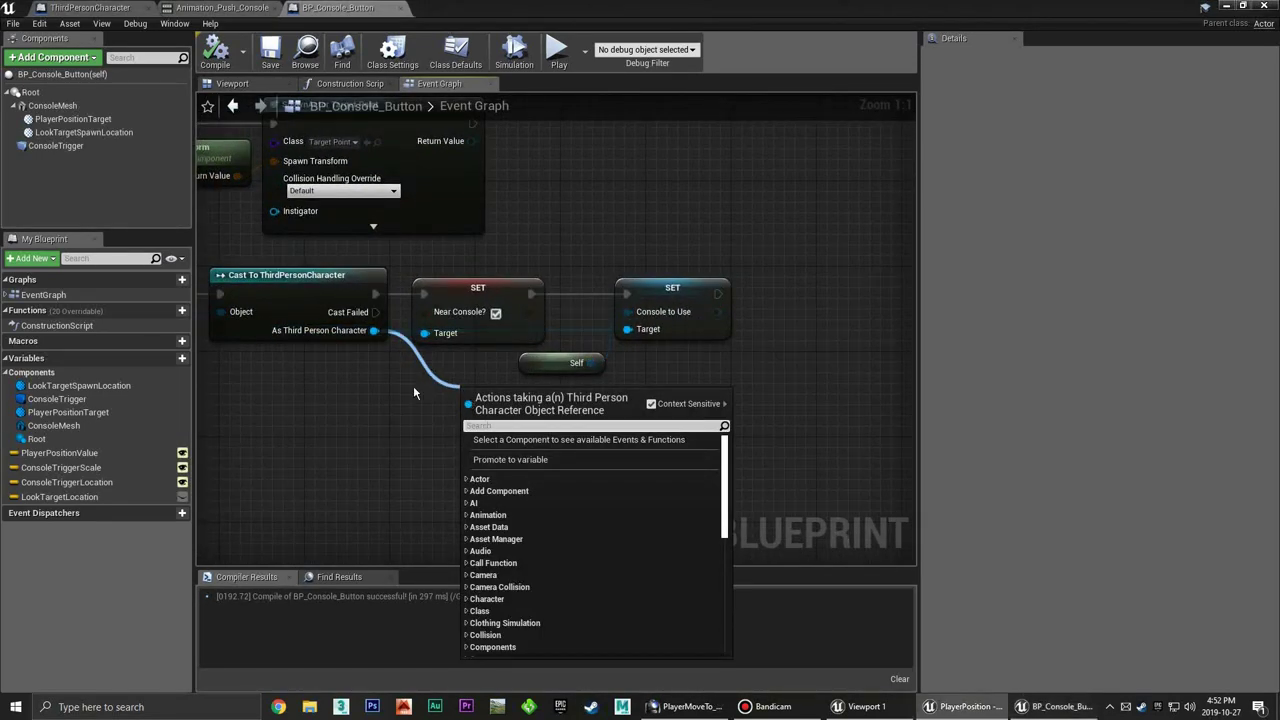
# Add a SET Player Look at Target node after Console to Use and feed it the spawned Target Point
pyautogui.write('set look')
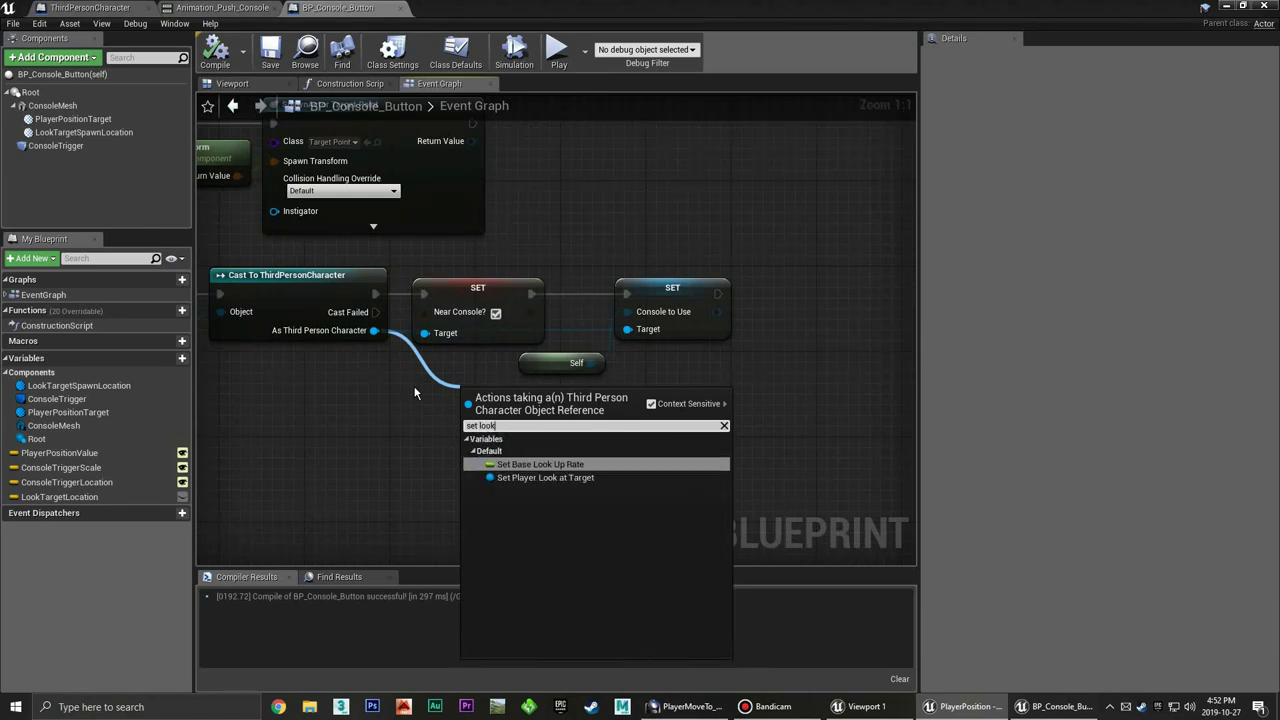
pyautogui.click(545, 478)
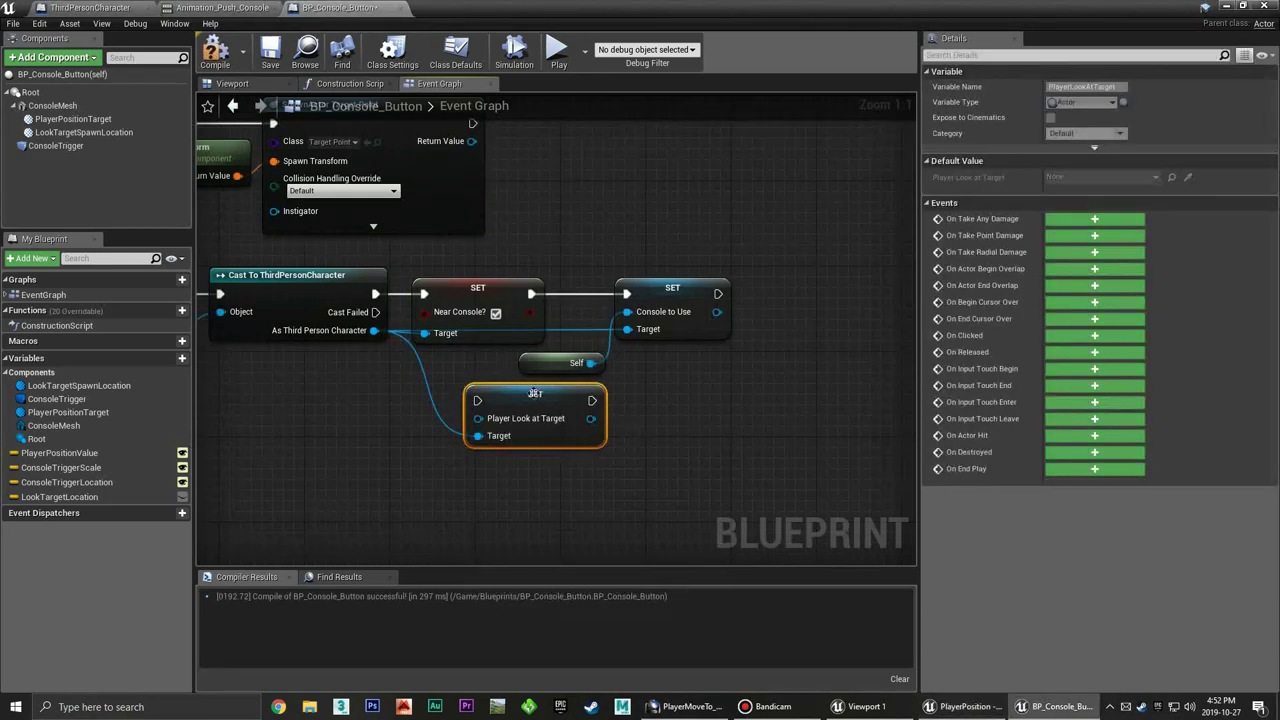
pyautogui.moveTo(535, 393); pyautogui.dragTo(768, 295)
pyautogui.click(685, 277)
pyautogui.moveTo(685, 277); pyautogui.dragTo(607, 267, button='right')
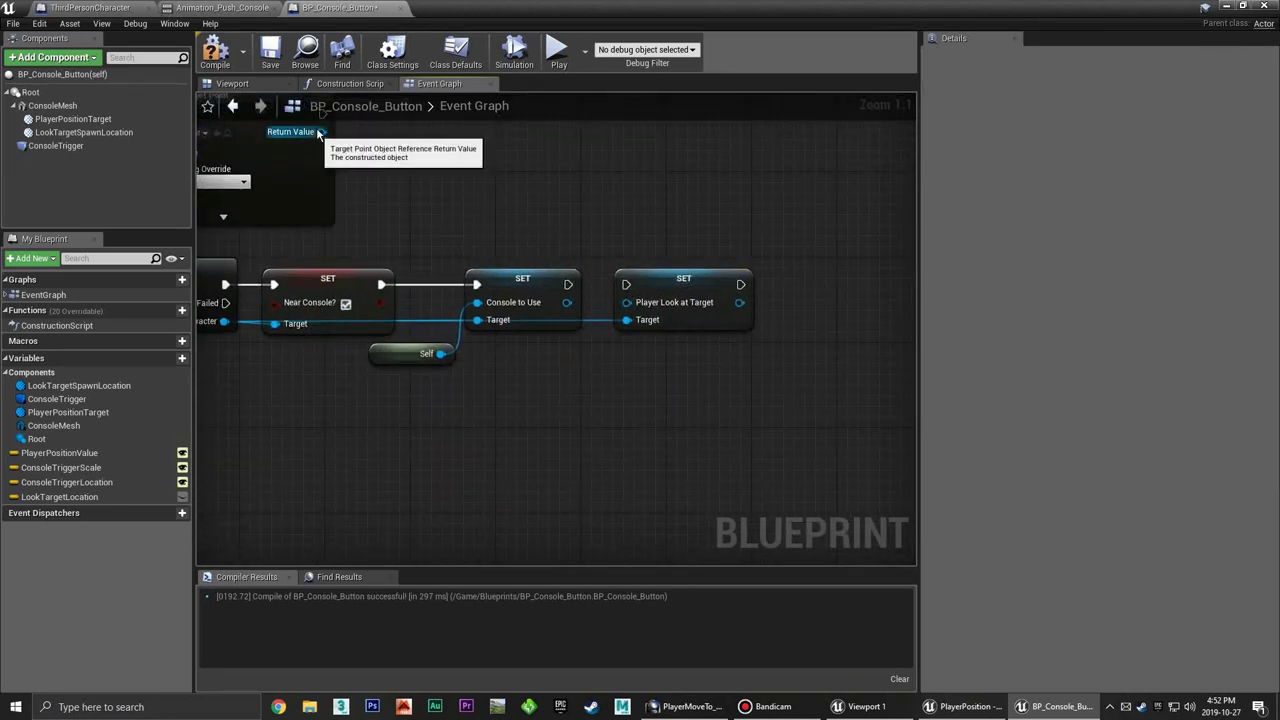
pyautogui.moveTo(321, 131)
pyautogui.mouseDown()
pyautogui.moveTo(630, 305)
pyautogui.moveTo(575, 290)
pyautogui.moveTo(626, 290)
pyautogui.mouseUp()
# Inspect the SpawnActor Target Point node and the Player Look at Target setter
pyautogui.moveTo(591, 377); pyautogui.dragTo(650, 395, button='right')
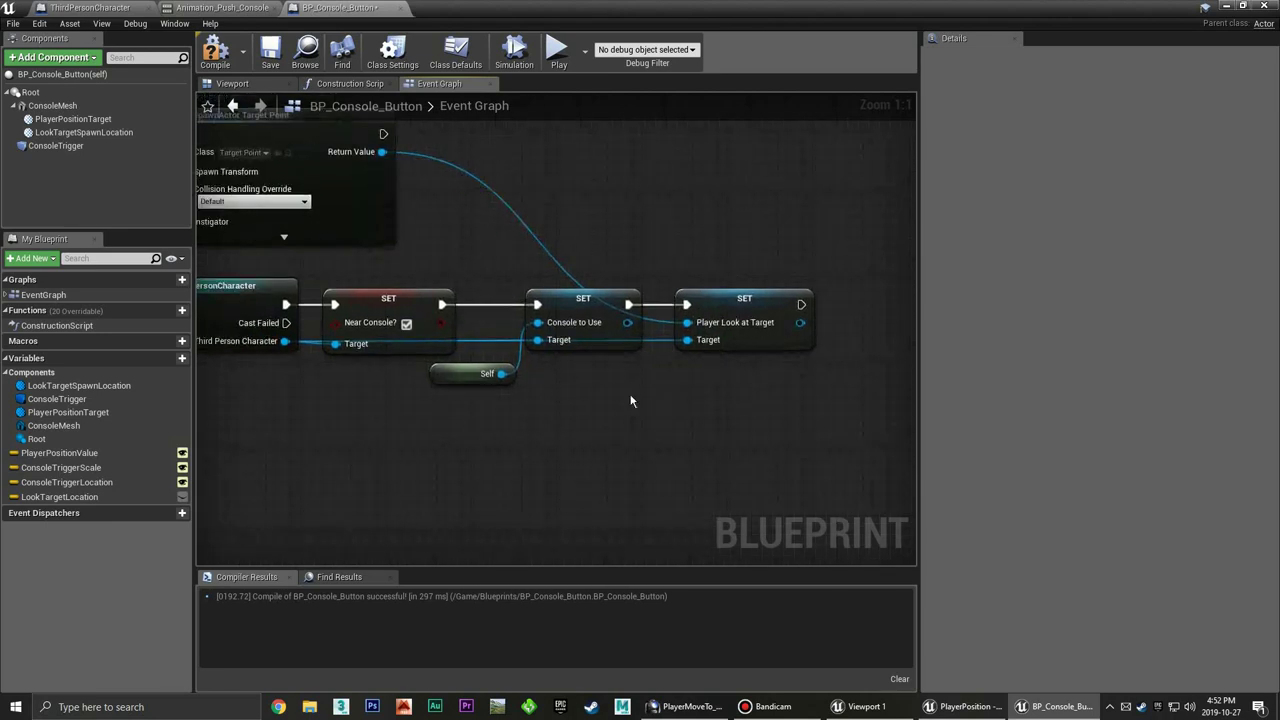
pyautogui.scroll(-4, 600, 330)
pyautogui.scroll(4, 622, 318)
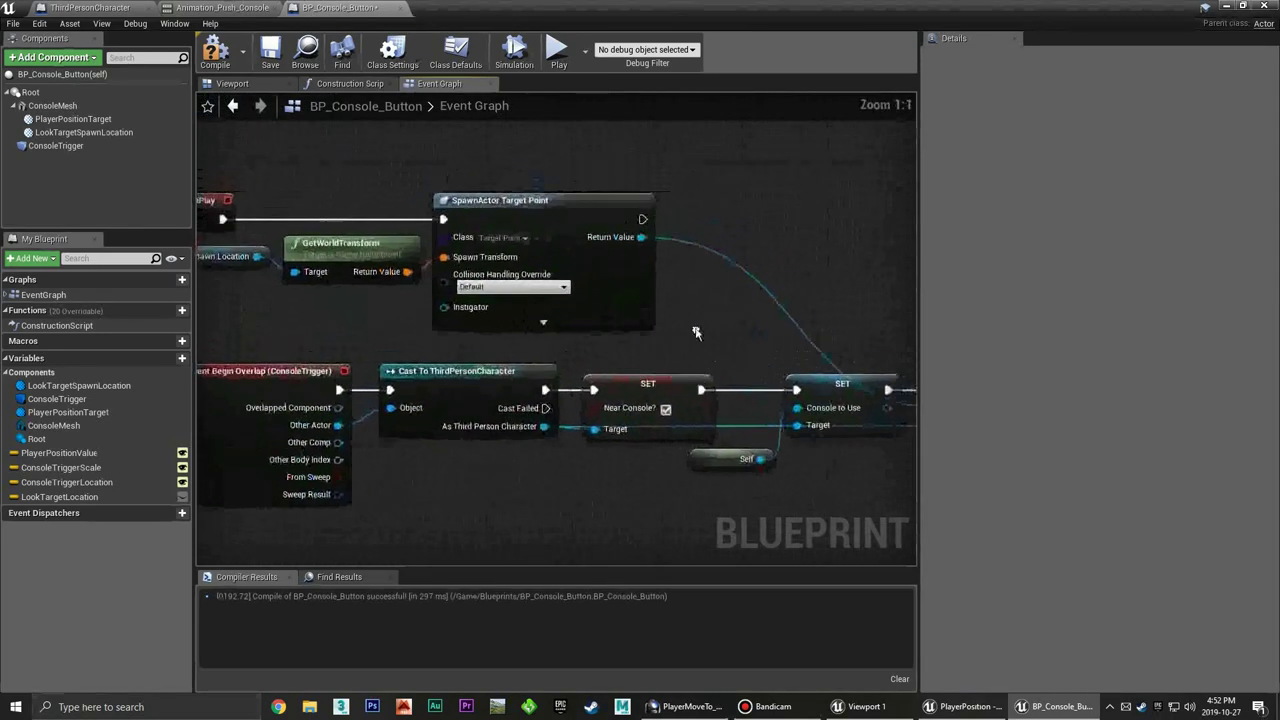
pyautogui.scroll(-3, 622, 310)
pyautogui.scroll(3, 625, 294)
pyautogui.moveTo(651, 314); pyautogui.dragTo(572, 297, button='right')
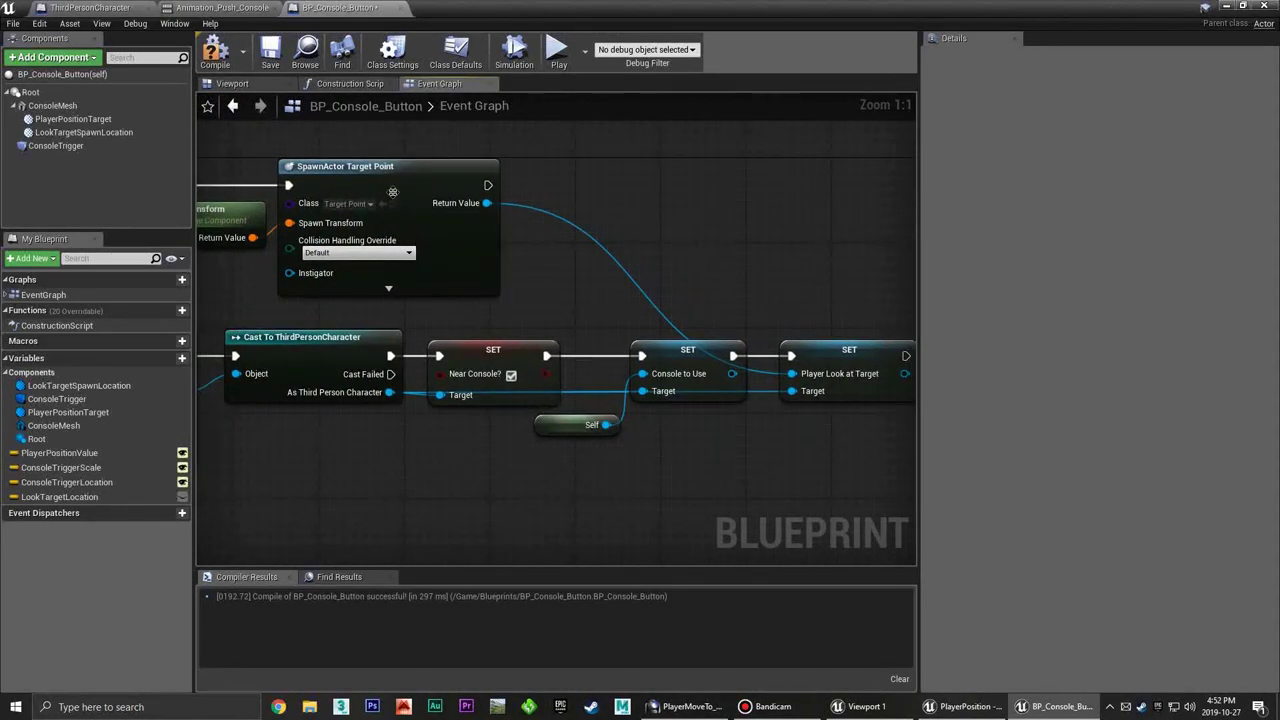
pyautogui.click(378, 172)
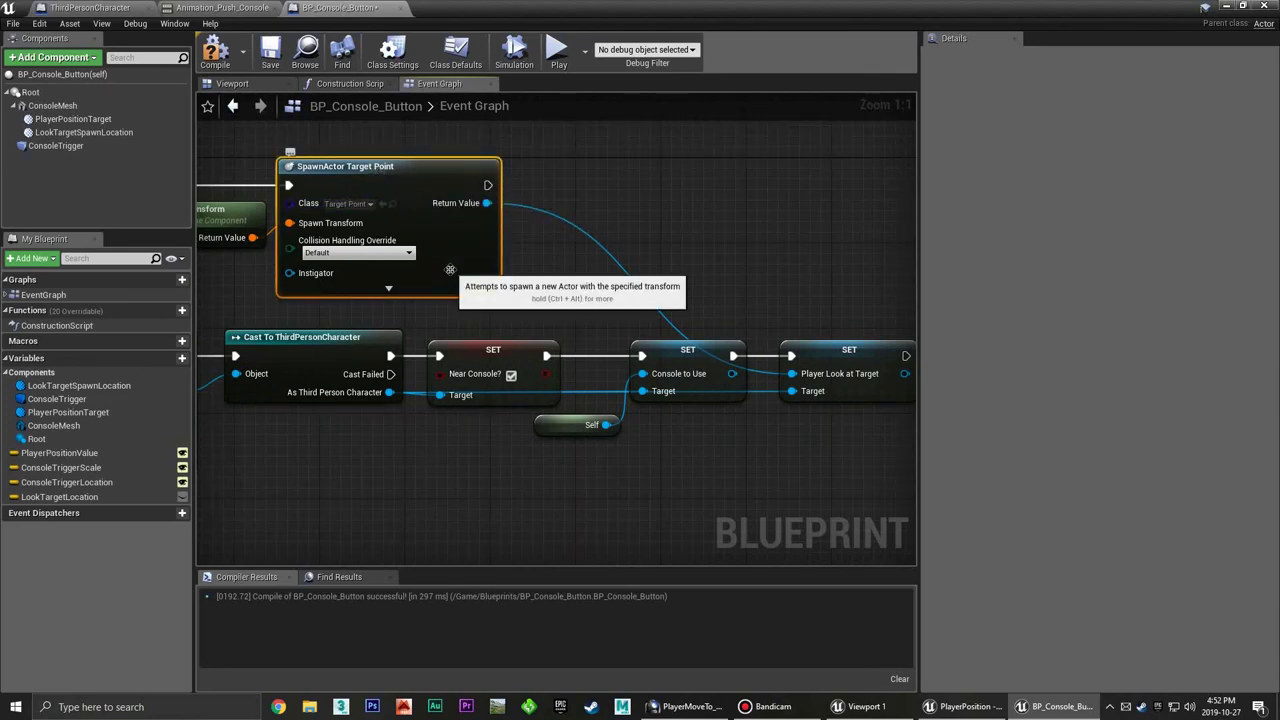
pyautogui.moveTo(825, 345); pyautogui.dragTo(708, 306, button='right')
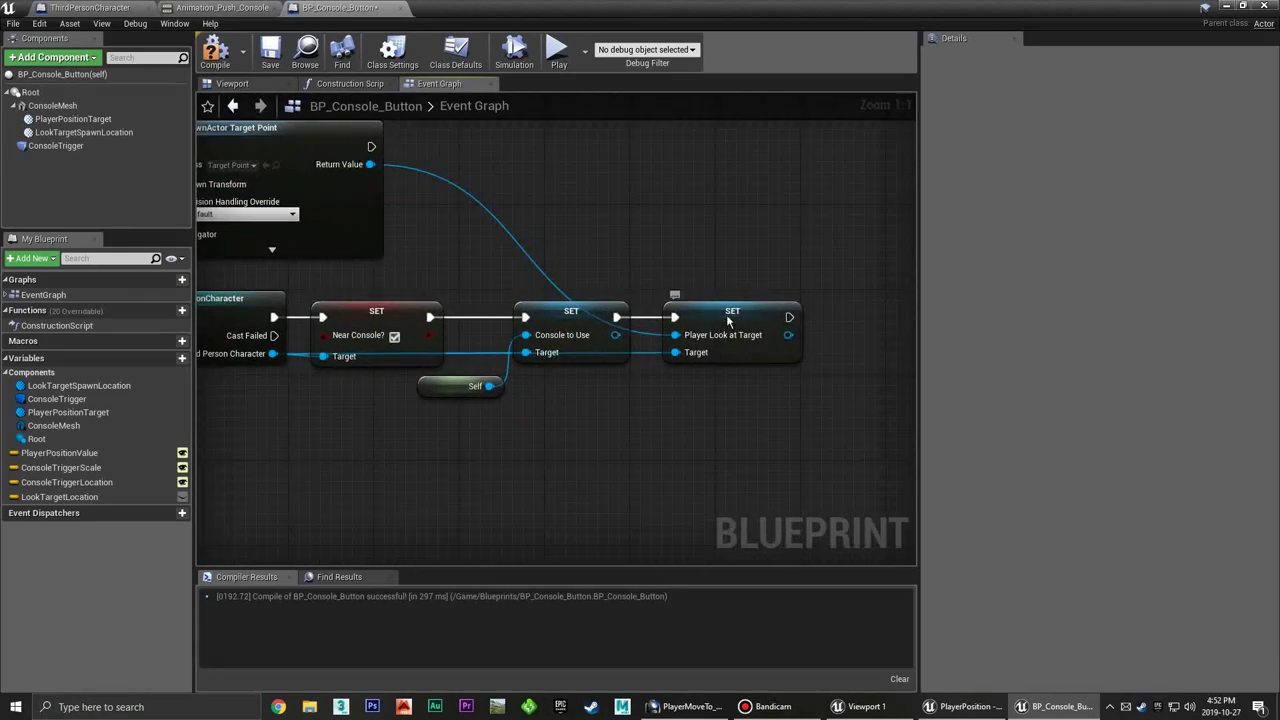
pyautogui.click(729, 320)
pyautogui.click(681, 425)
# Compile and save the BP_Console_Button blueprint
pyautogui.scroll(-1, 623, 427)
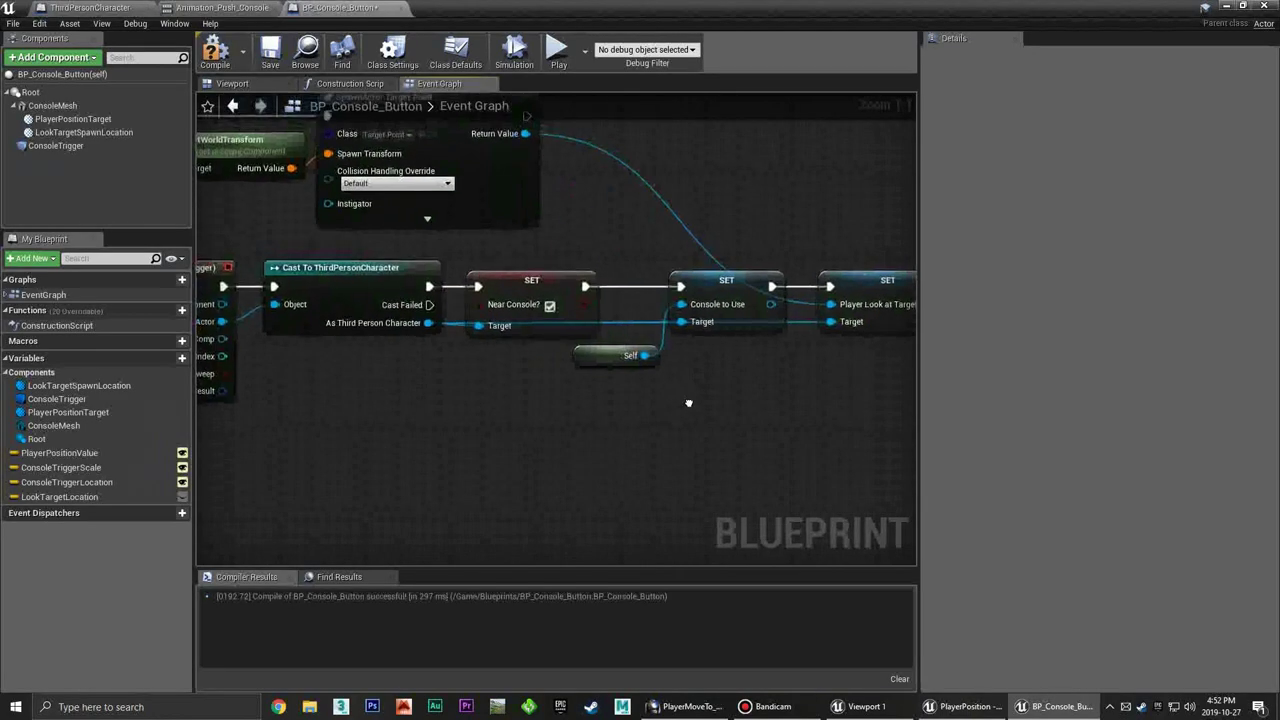
pyautogui.scroll(-1, 674, 404)
pyautogui.scroll(-1, 587, 381)
pyautogui.moveTo(587, 381); pyautogui.dragTo(557, 380, button='right')
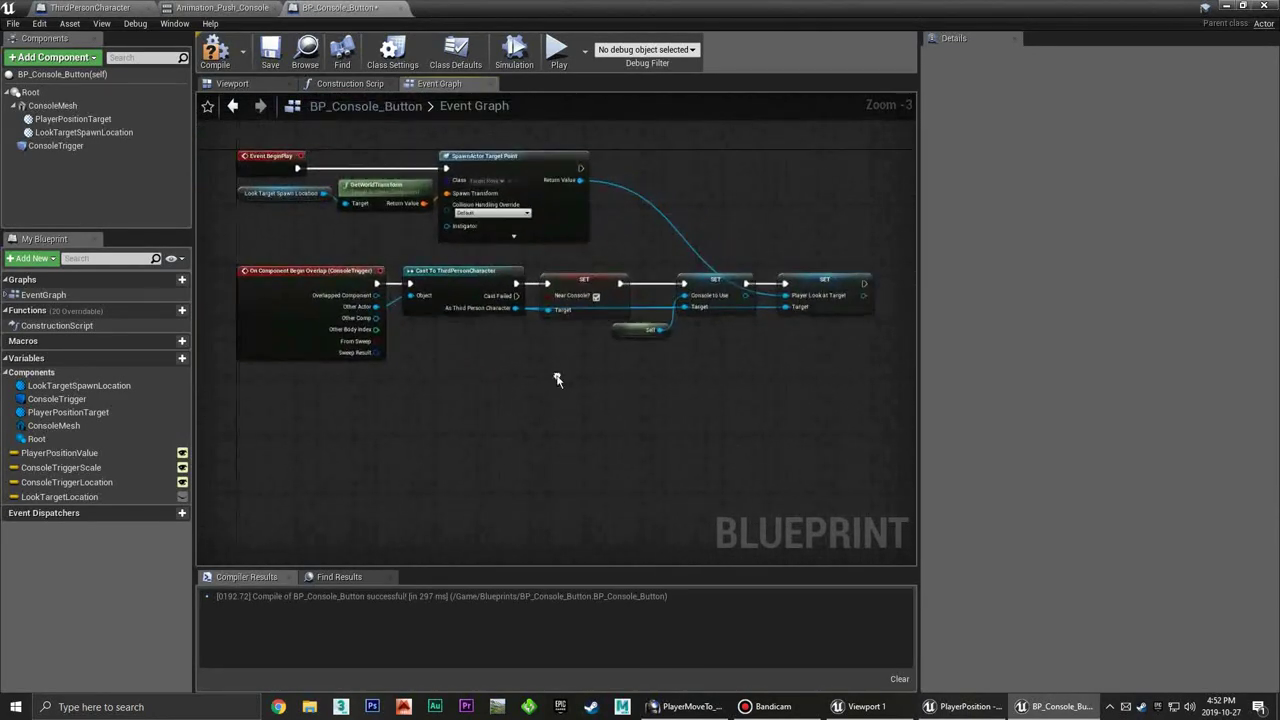
pyautogui.click(216, 52)
pyautogui.click(270, 52)
# Delete the Event BeginPlay node from the spawn chain
pyautogui.moveTo(701, 385); pyautogui.dragTo(653, 394, button='right')
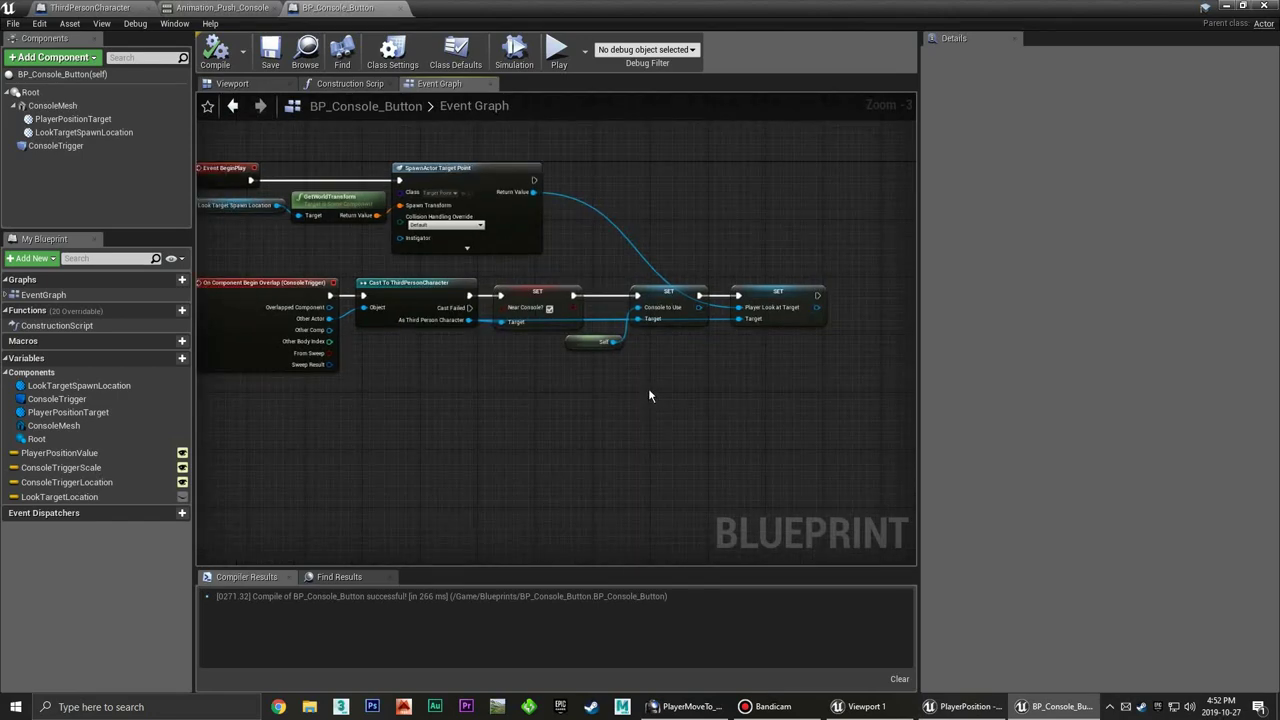
pyautogui.scroll(4, 508, 270)
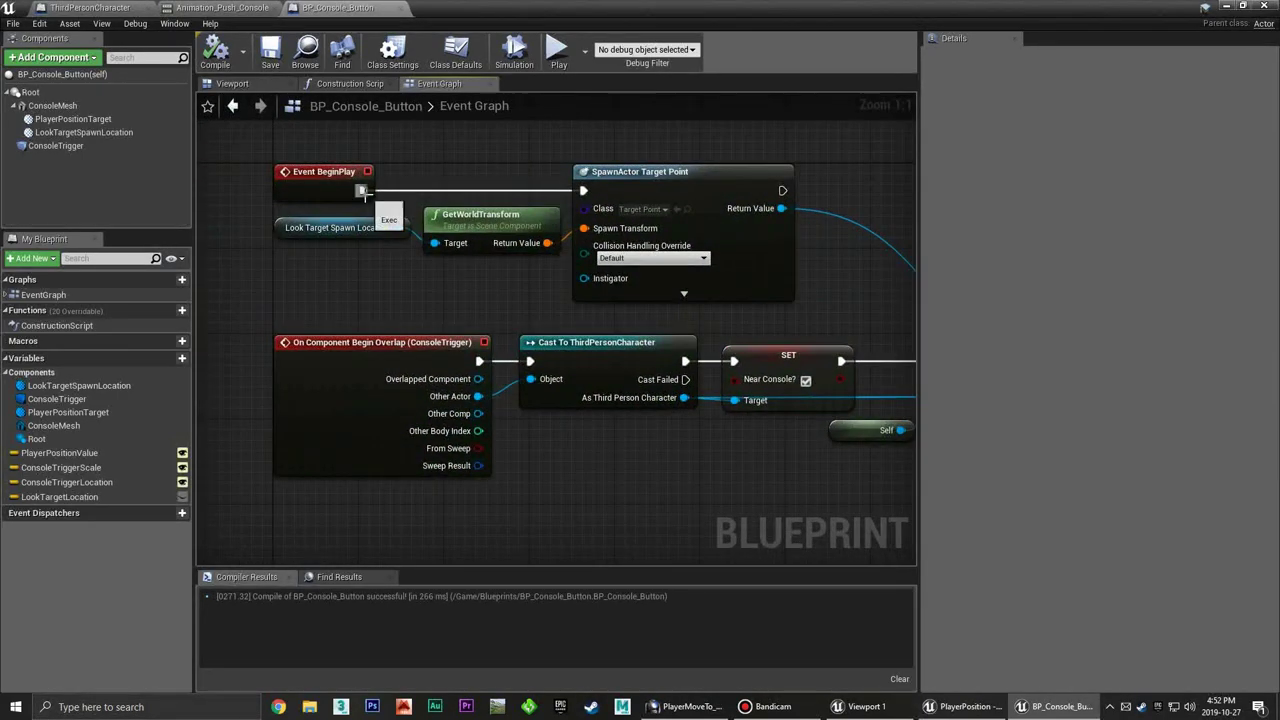
pyautogui.moveTo(337, 191)
pyautogui.mouseDown()
pyautogui.moveTo(300, 195)
pyautogui.moveTo(706, 273)
pyautogui.mouseUp()
pyautogui.press('Delete')
# Move the spawn nodes below the SET chain and push the Player Look at Target setter right
pyautogui.scroll(-2, 706, 273)
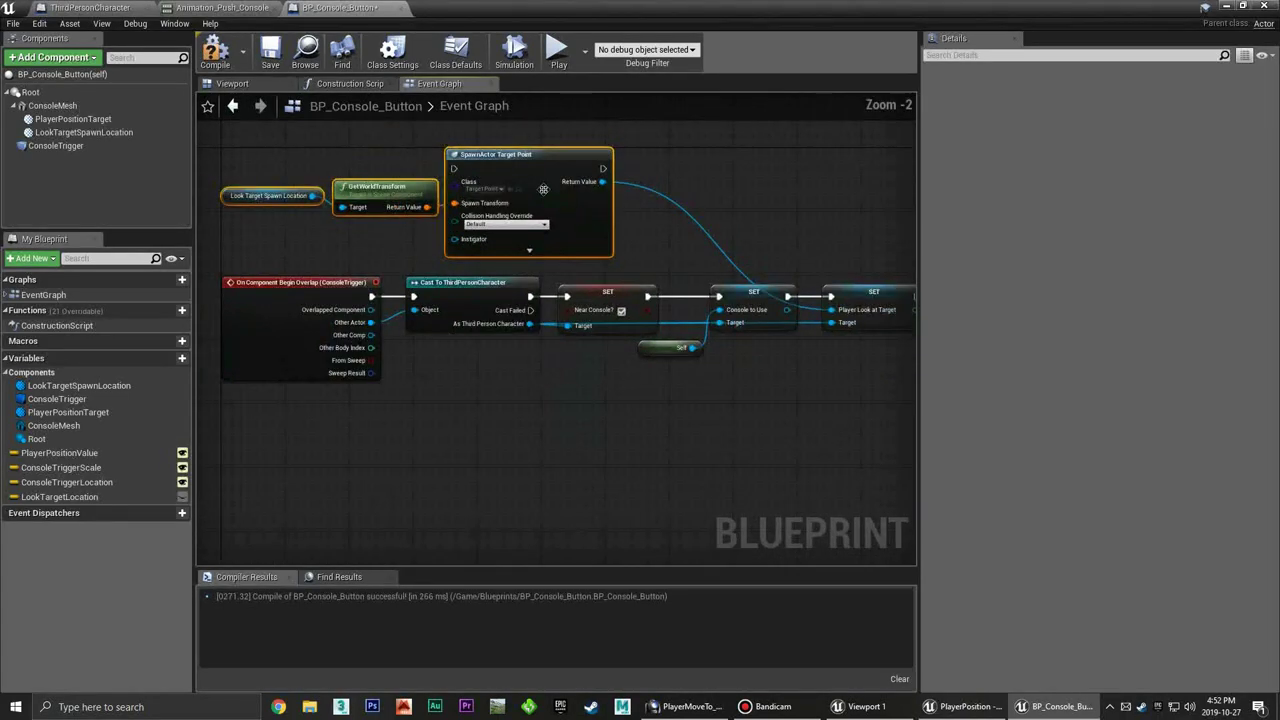
pyautogui.moveTo(609, 163)
pyautogui.mouseDown()
pyautogui.moveTo(679, 212)
pyautogui.moveTo(719, 401)
pyautogui.mouseUp()
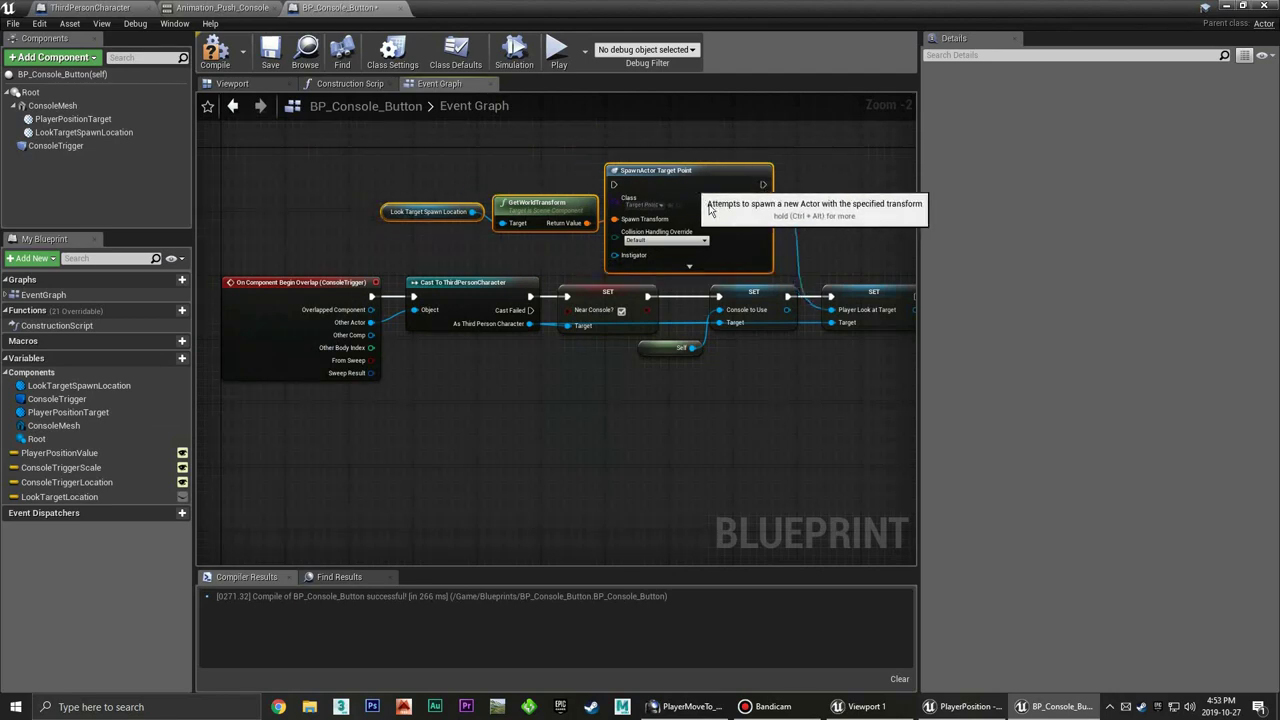
pyautogui.moveTo(719, 401); pyautogui.dragTo(447, 407, button='right')
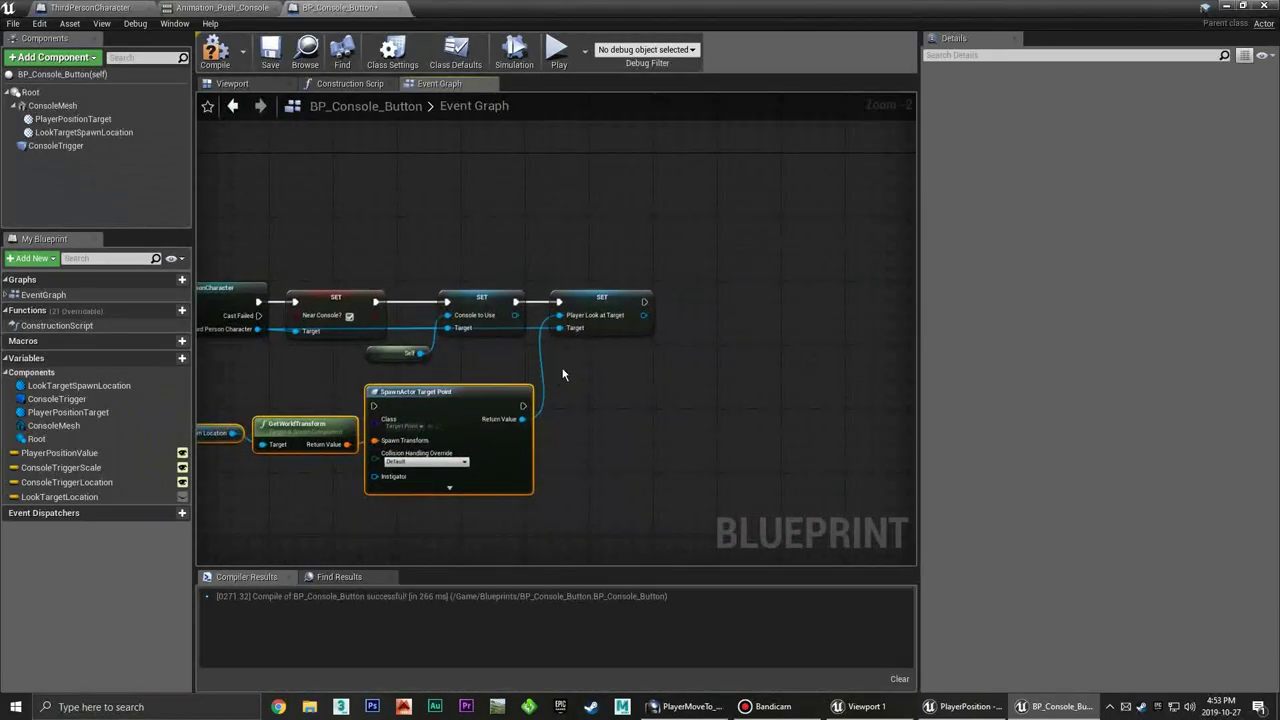
pyautogui.click(599, 297)
pyautogui.moveTo(522, 419)
pyautogui.mouseDown()
pyautogui.moveTo(557, 315)
pyautogui.moveTo(768, 302)
pyautogui.mouseUp()
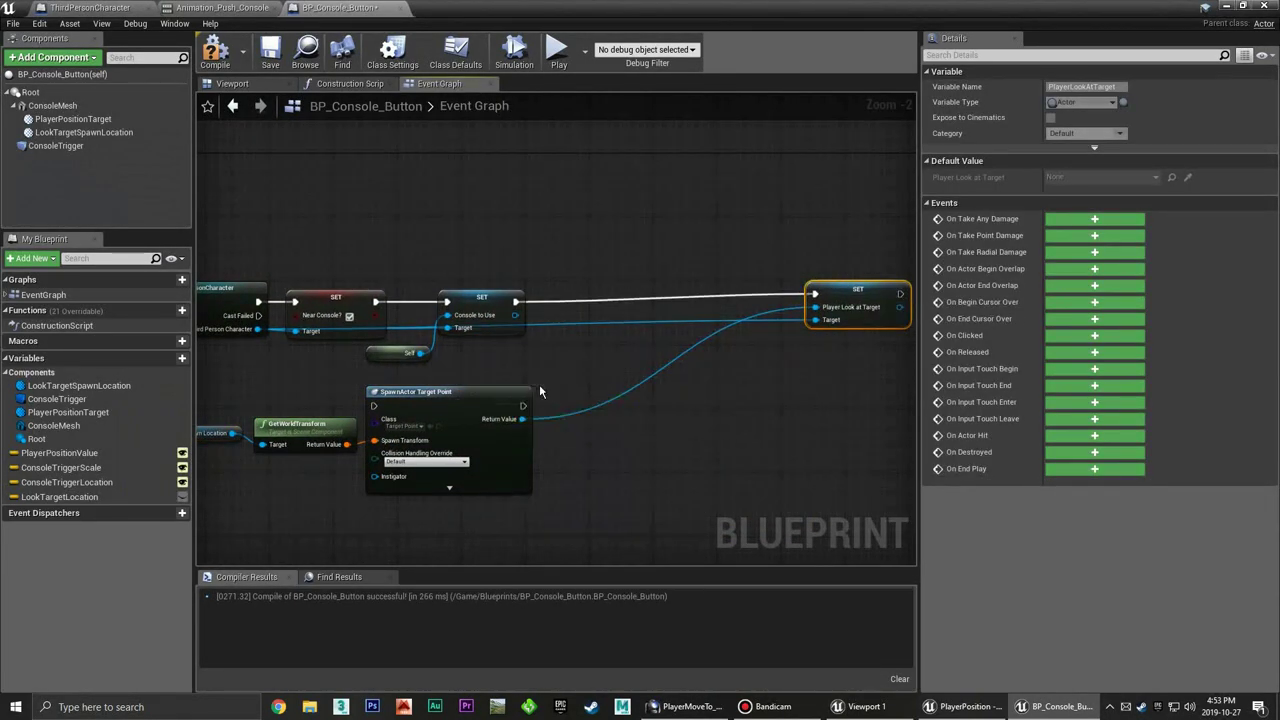
pyautogui.moveTo(586, 378); pyautogui.dragTo(711, 349, button='right')
pyautogui.moveTo(311, 487); pyautogui.dragTo(313, 484)
pyautogui.moveTo(648, 389); pyautogui.dragTo(556, 454)
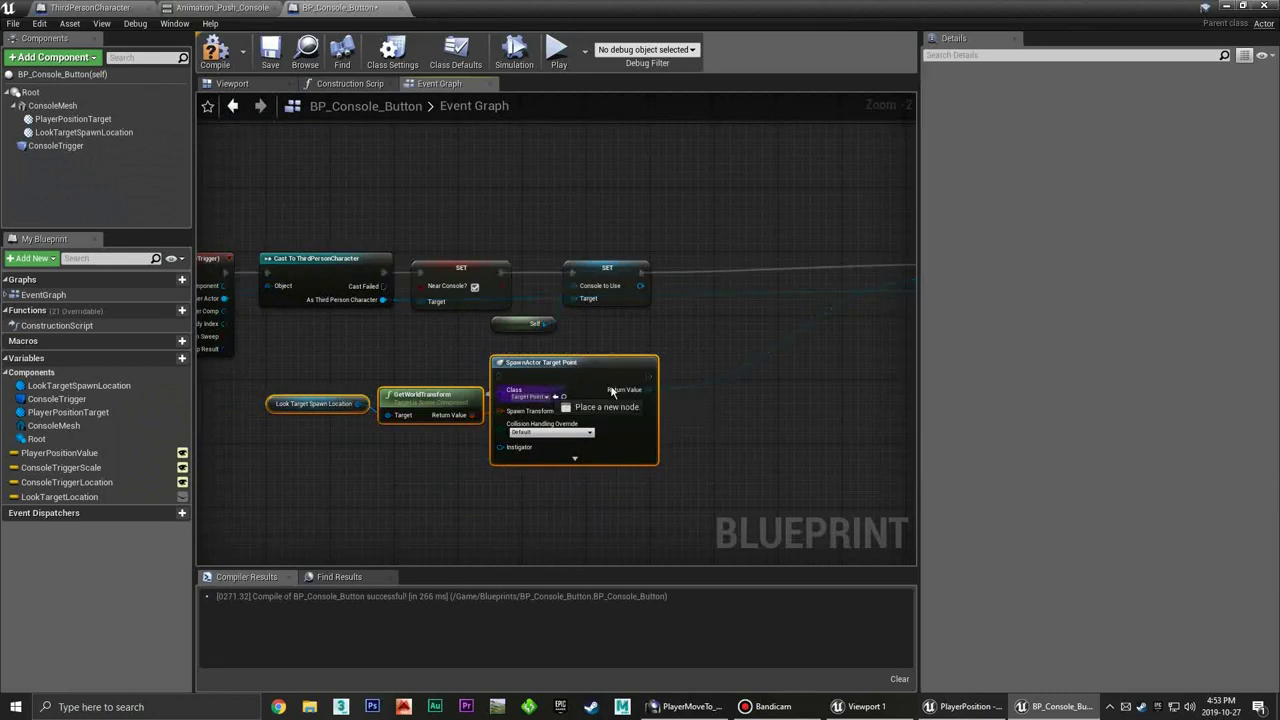
pyautogui.moveTo(313, 473); pyautogui.dragTo(260, 458)
# Align SpawnActor Target Point level with the SET nodes and unhook its incoming execution link
pyautogui.keyDown('ctrl'); pyautogui.click(565, 448); pyautogui.keyUp('ctrl')
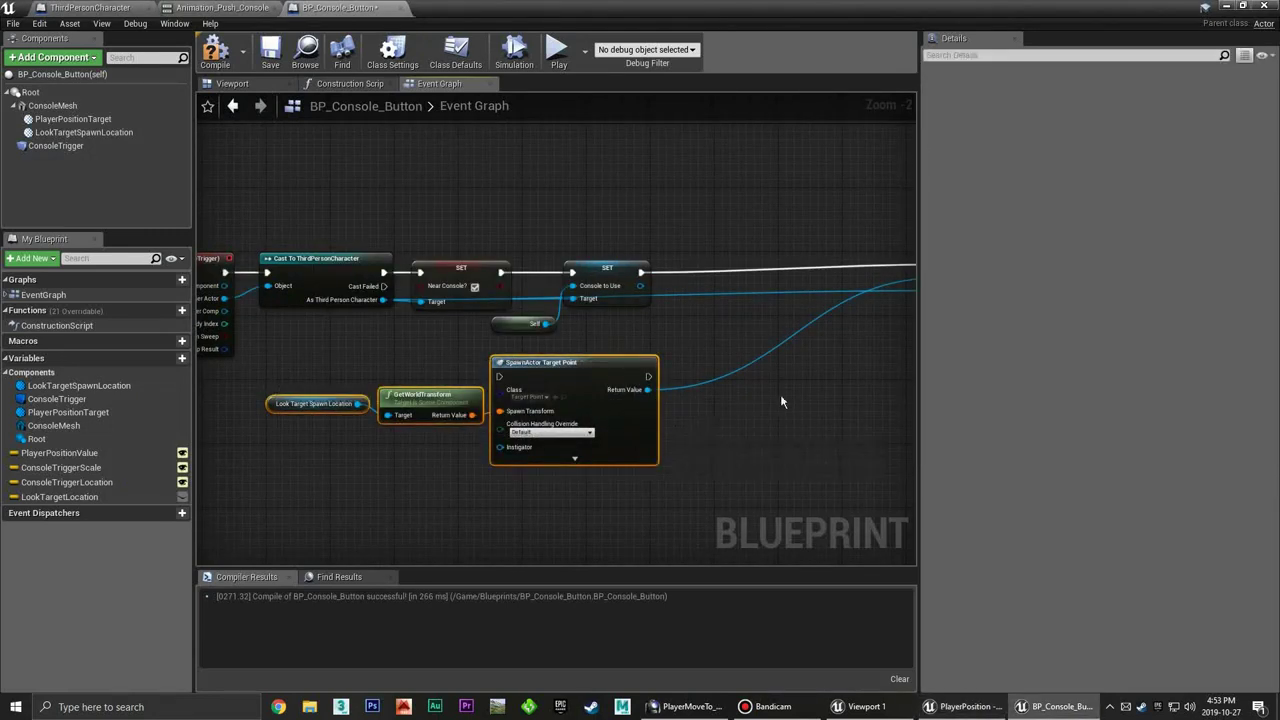
pyautogui.moveTo(780, 394); pyautogui.dragTo(572, 413, button='right')
pyautogui.moveTo(345, 381); pyautogui.dragTo(582, 339)
pyautogui.moveTo(714, 347); pyautogui.dragTo(593, 346, button='right')
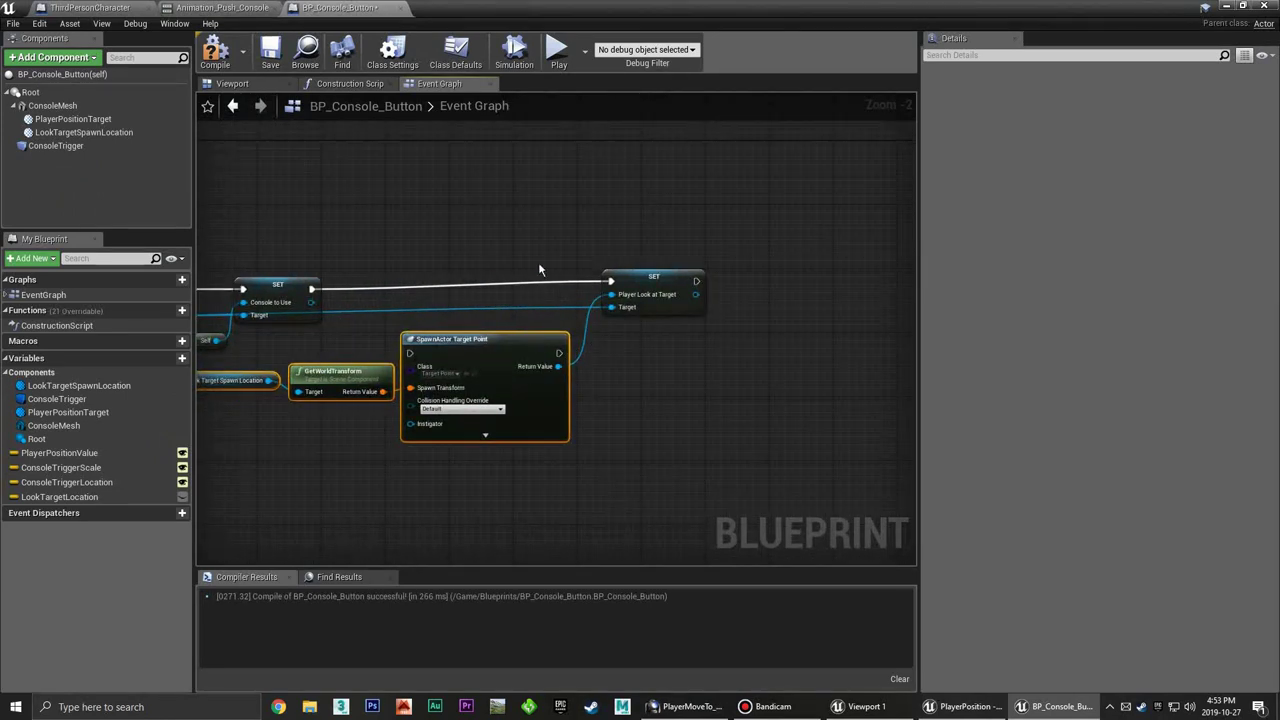
pyautogui.moveTo(455, 351); pyautogui.dragTo(479, 339)
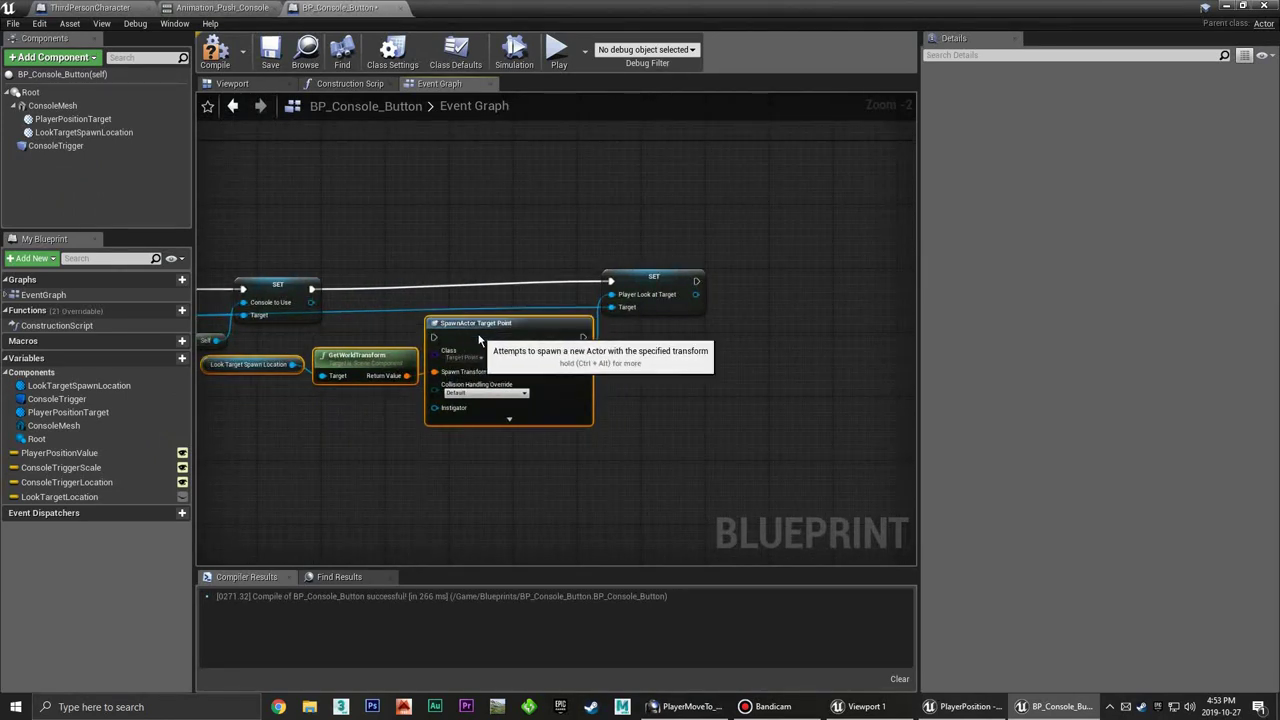
pyautogui.click(481, 346)
pyautogui.moveTo(498, 346); pyautogui.dragTo(506, 297)
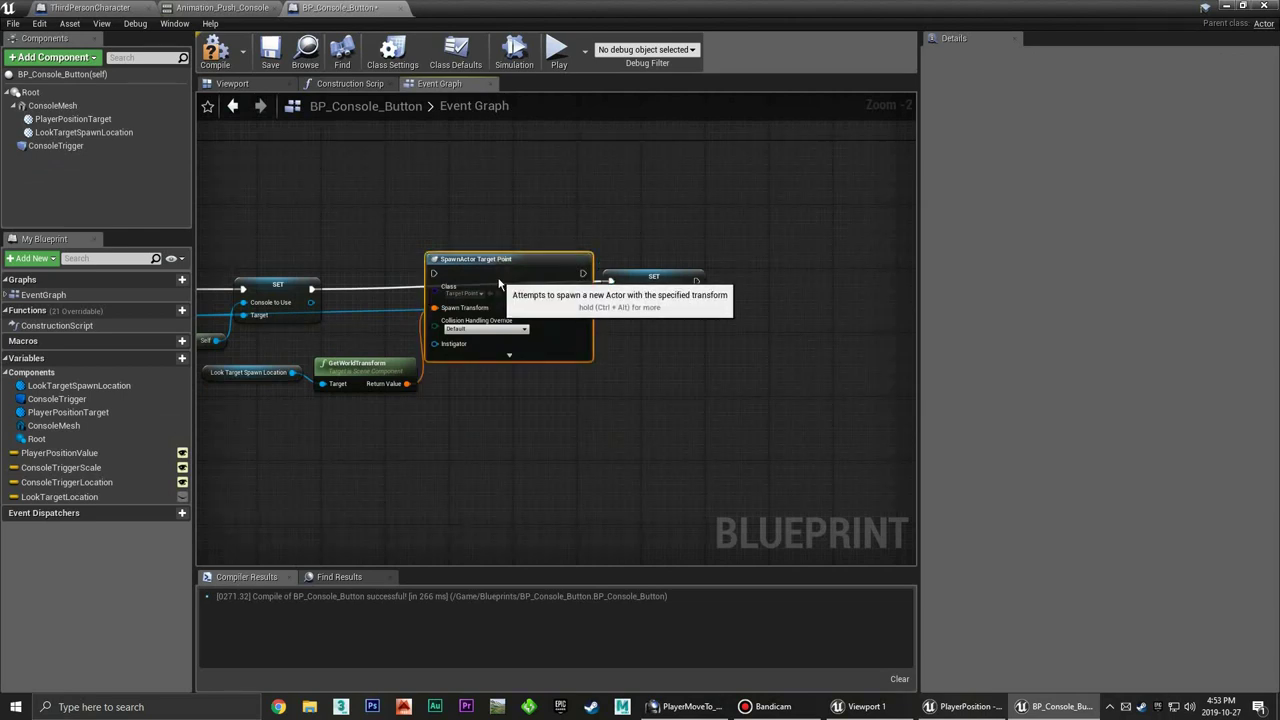
pyautogui.moveTo(633, 278); pyautogui.dragTo(680, 286)
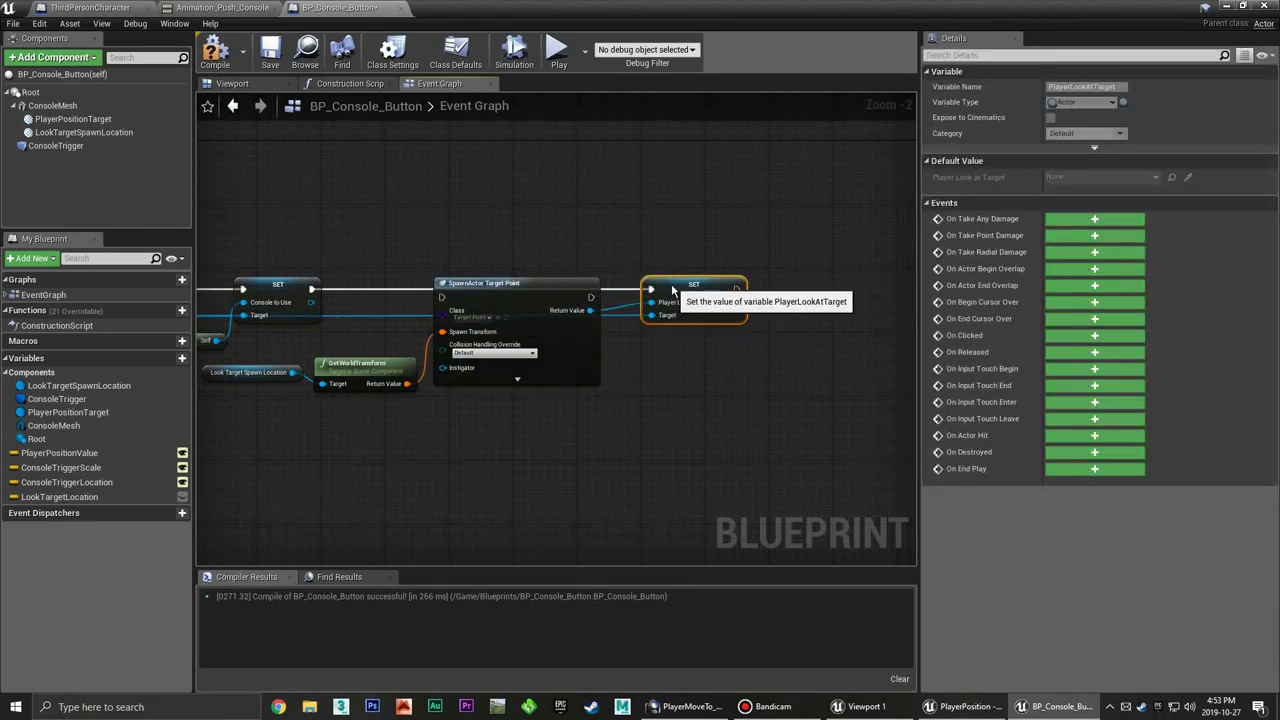
pyautogui.click(490, 277)
pyautogui.scroll(2, 490, 277)
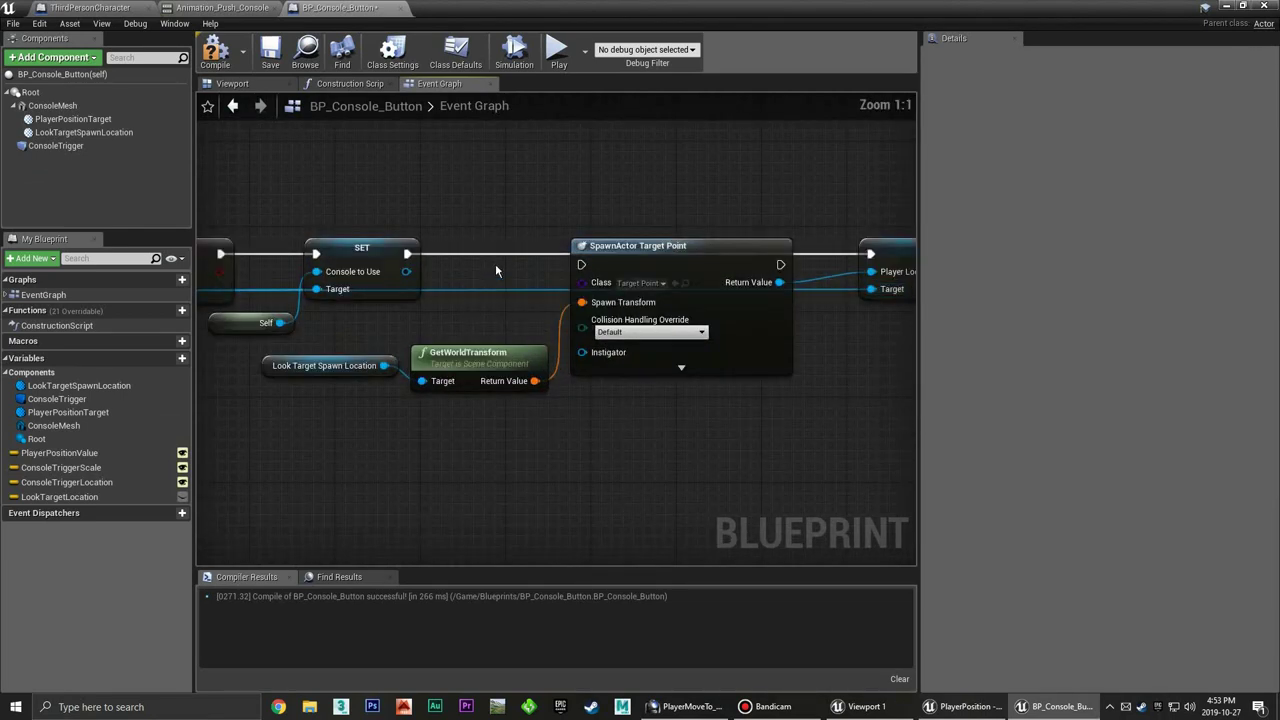
pyautogui.moveTo(495, 263)
pyautogui.mouseDown(button='right')
pyautogui.moveTo(447, 289)
pyautogui.moveTo(347, 289)
pyautogui.mouseUp(button='right')
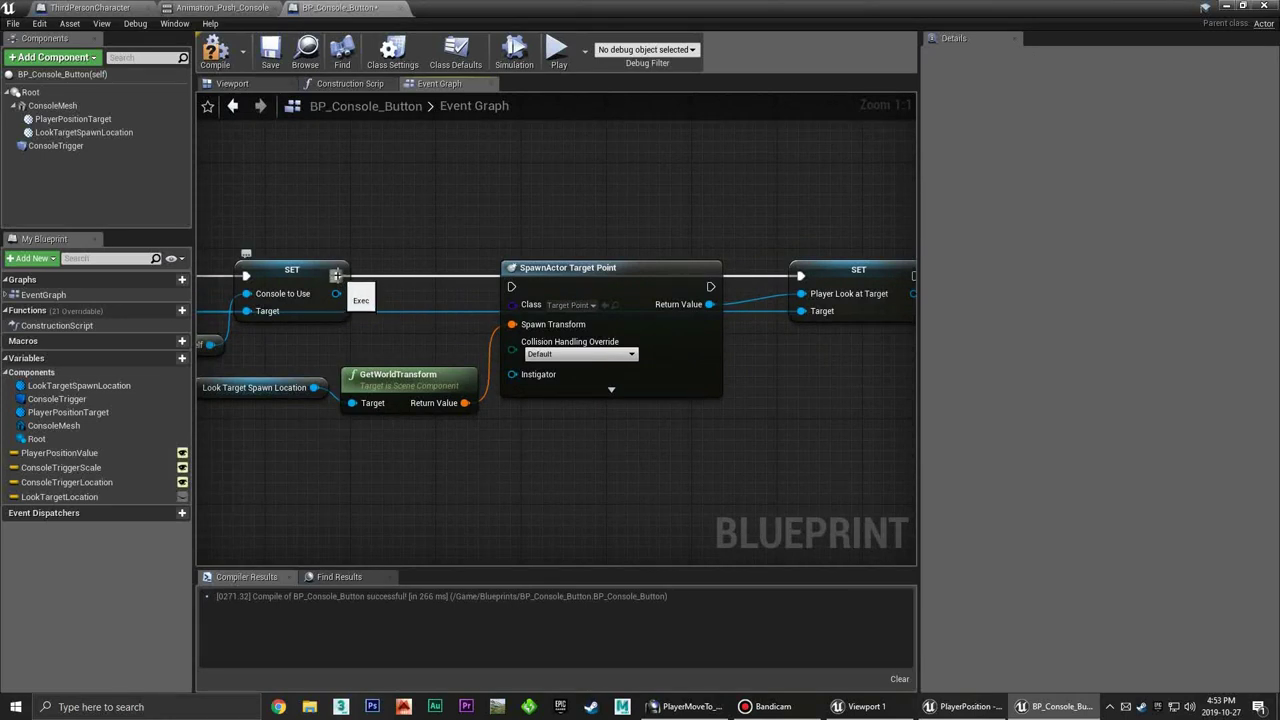
pyautogui.moveTo(710, 286)
pyautogui.keyDown('ctrl'); pyautogui.mouseDown()
pyautogui.moveTo(723, 300)
pyautogui.moveTo(710, 287)
pyautogui.mouseUp(); pyautogui.keyUp('ctrl')
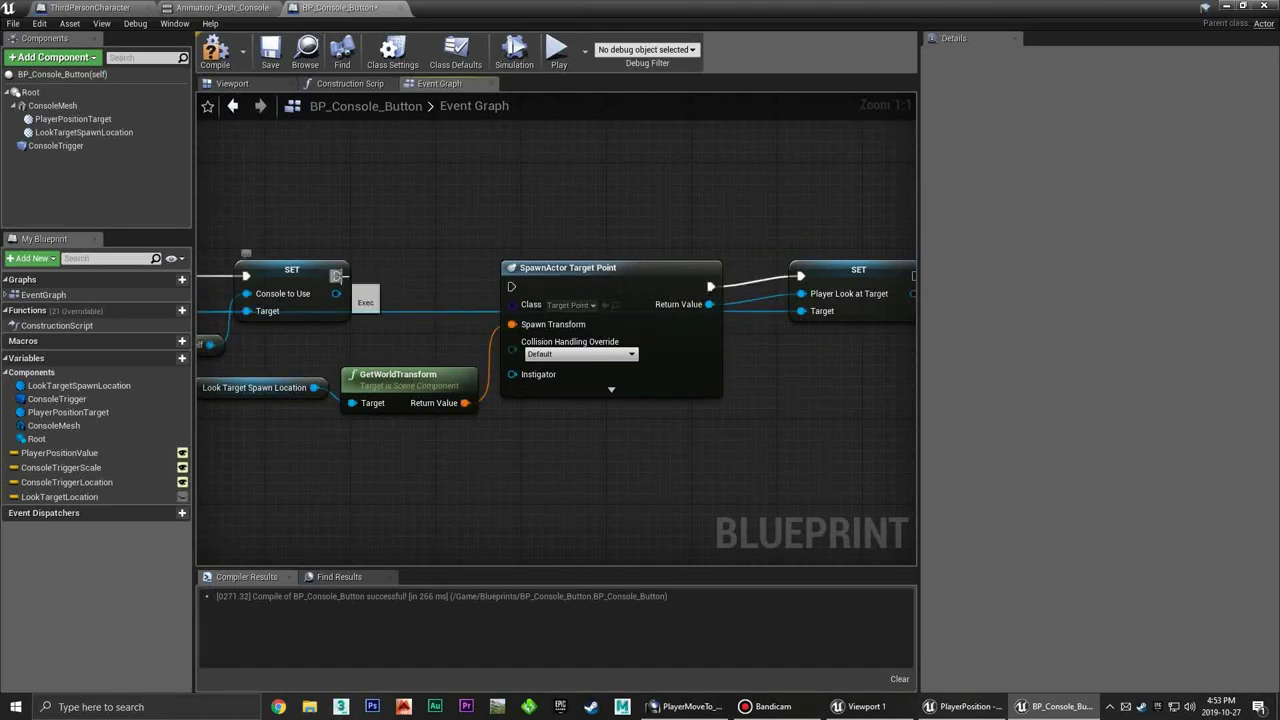
# Try a Delay node after the Console to Use SET, then delete it
pyautogui.moveTo(336, 275); pyautogui.dragTo(380, 288)
pyautogui.write('delay')
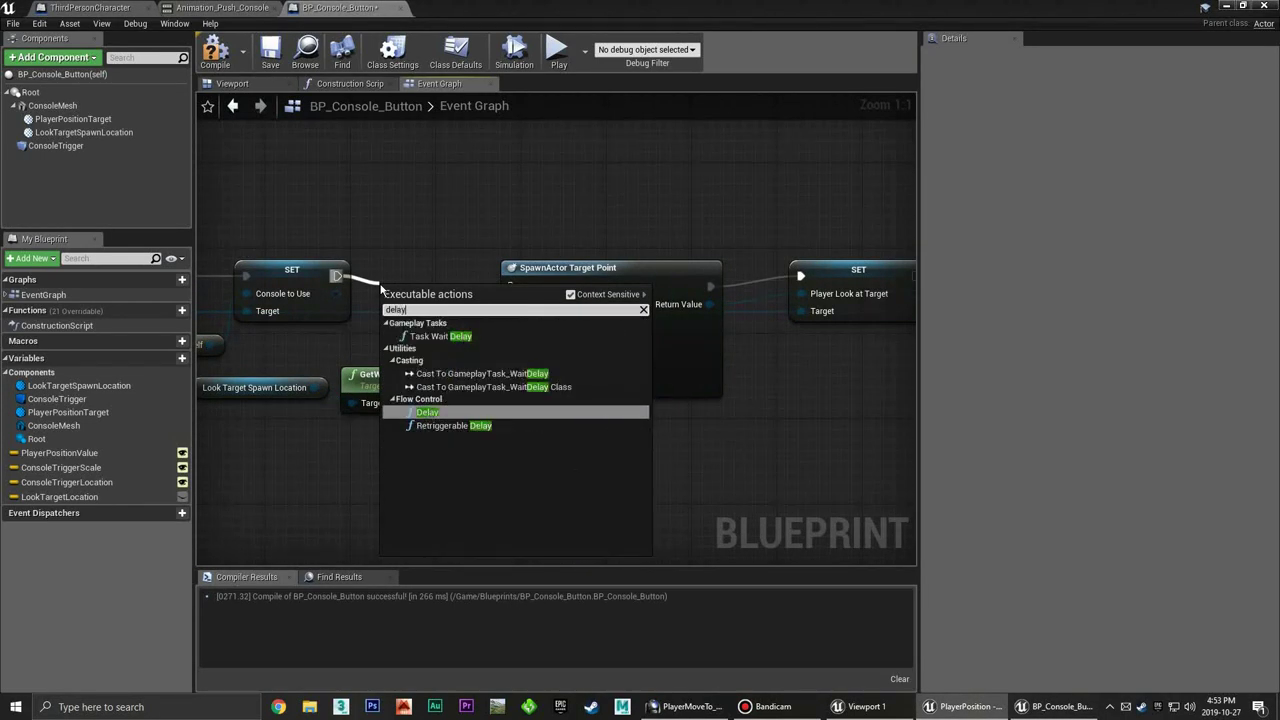
pyautogui.click(427, 412)
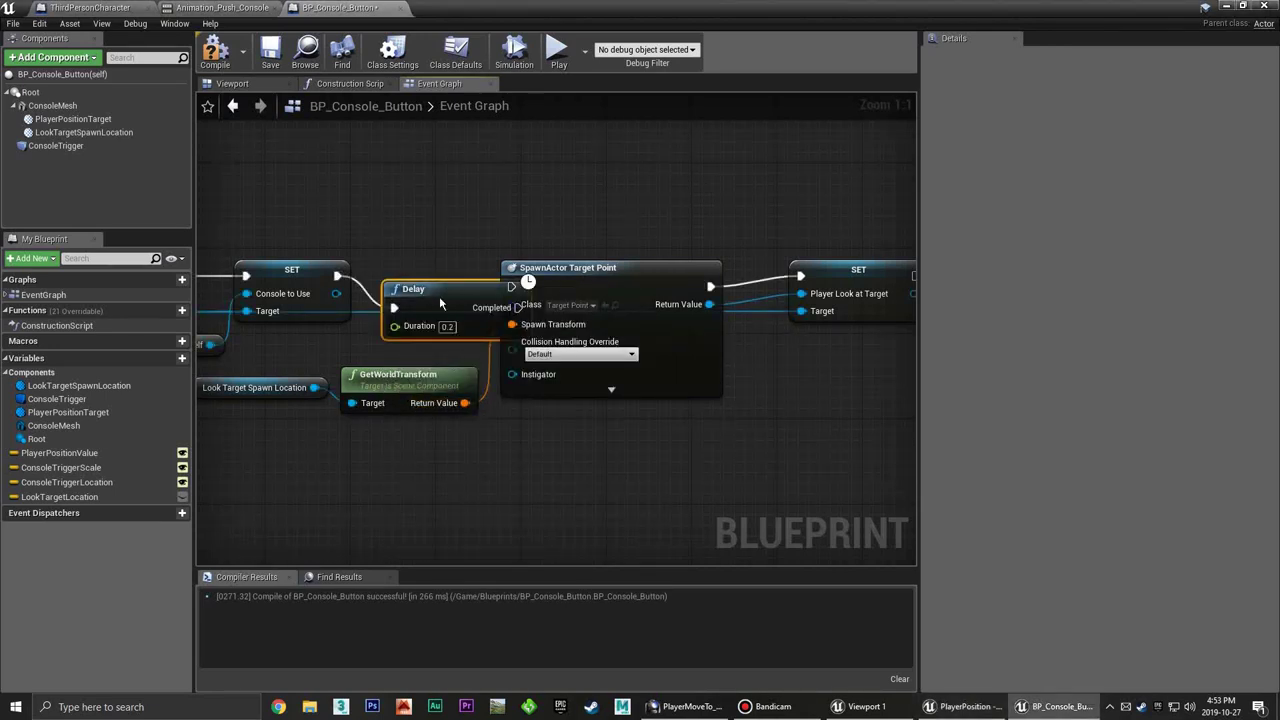
pyautogui.moveTo(440, 302); pyautogui.dragTo(425, 275)
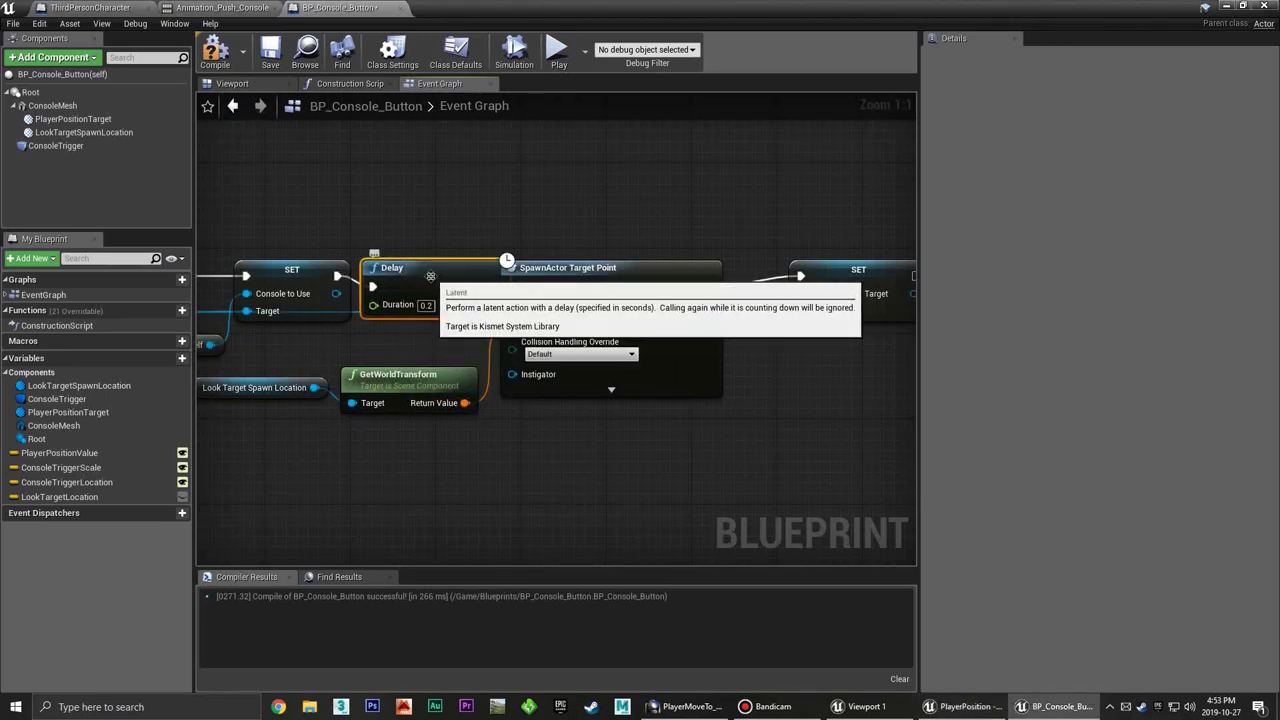
pyautogui.press('Delete')
# Insert a Do Once node after the SET and wire its Completed to SpawnActor Target Point
pyautogui.moveTo(336, 275); pyautogui.dragTo(390, 281)
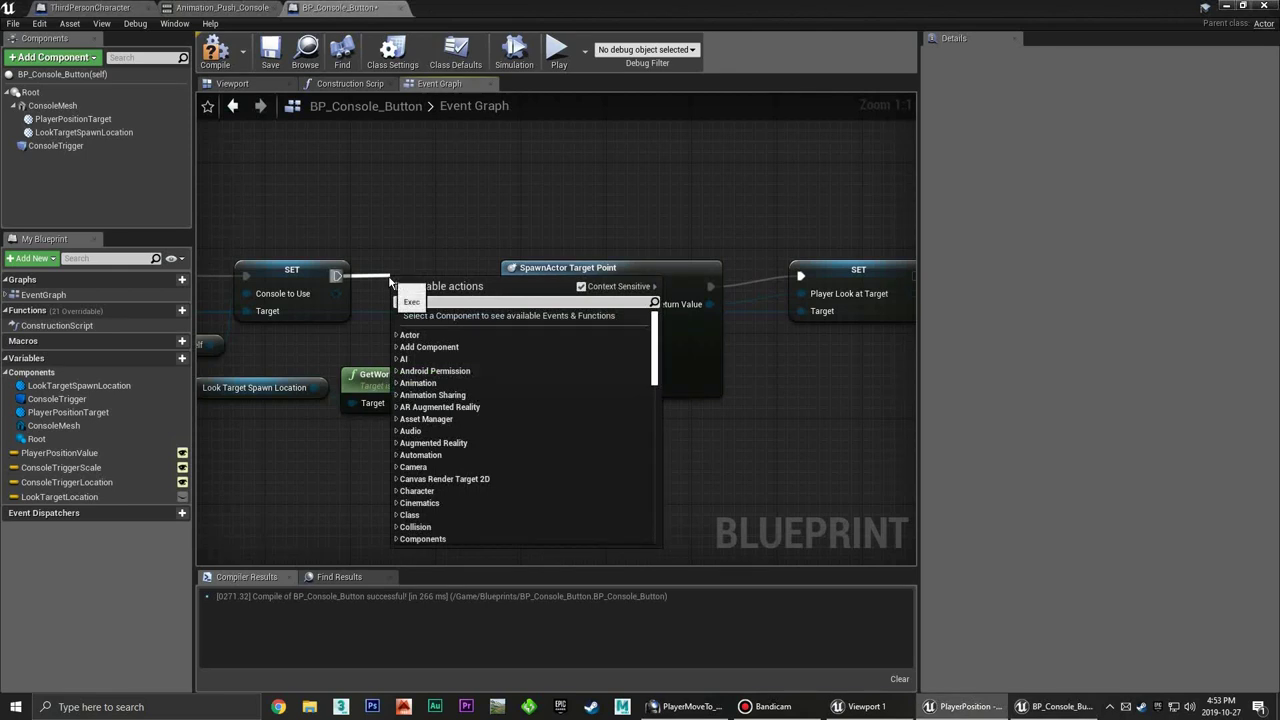
pyautogui.write('do once')
pyautogui.press('Return')
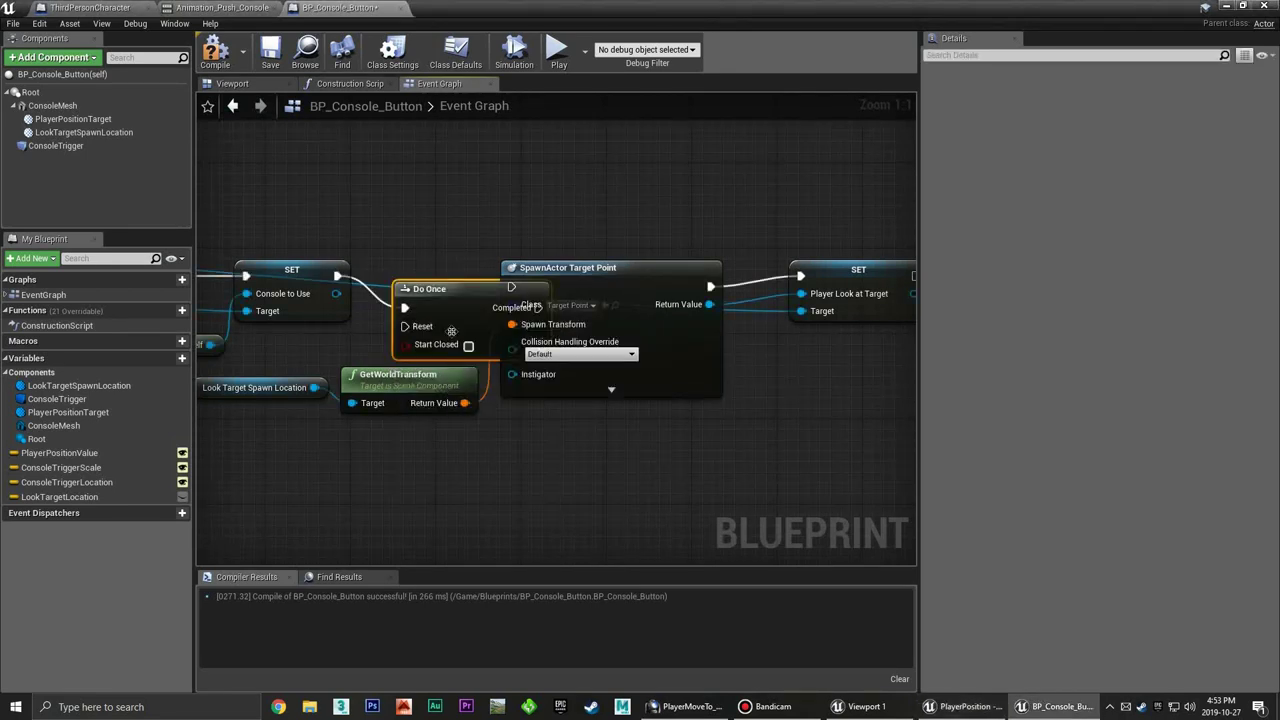
pyautogui.moveTo(451, 331); pyautogui.dragTo(430, 310)
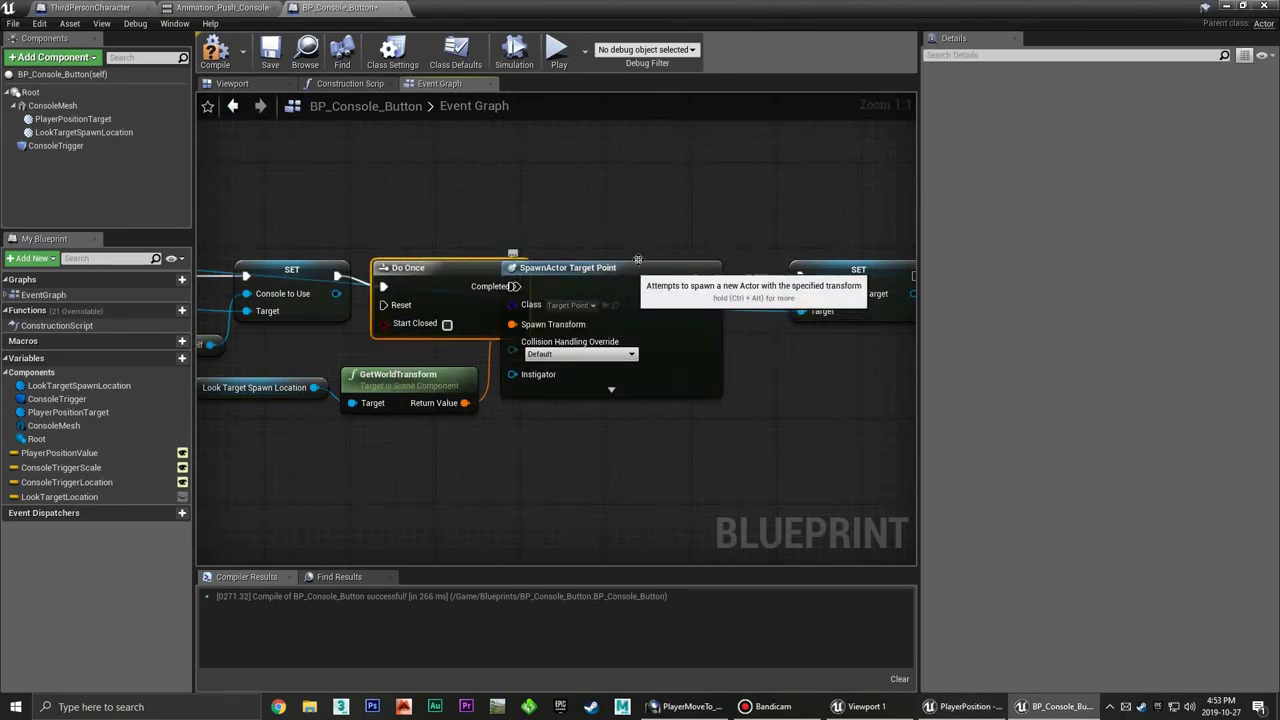
pyautogui.moveTo(638, 260); pyautogui.dragTo(679, 258)
pyautogui.moveTo(516, 286); pyautogui.dragTo(566, 278)
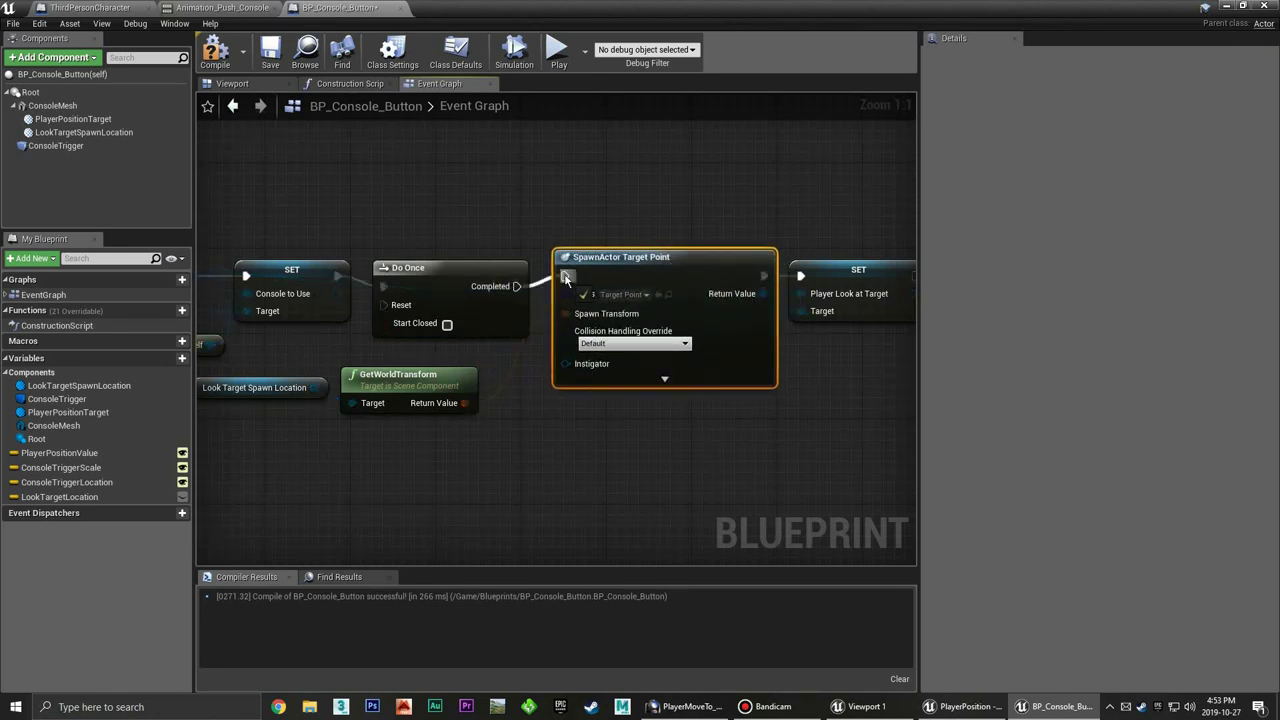
pyautogui.moveTo(444, 263); pyautogui.dragTo(444, 252)
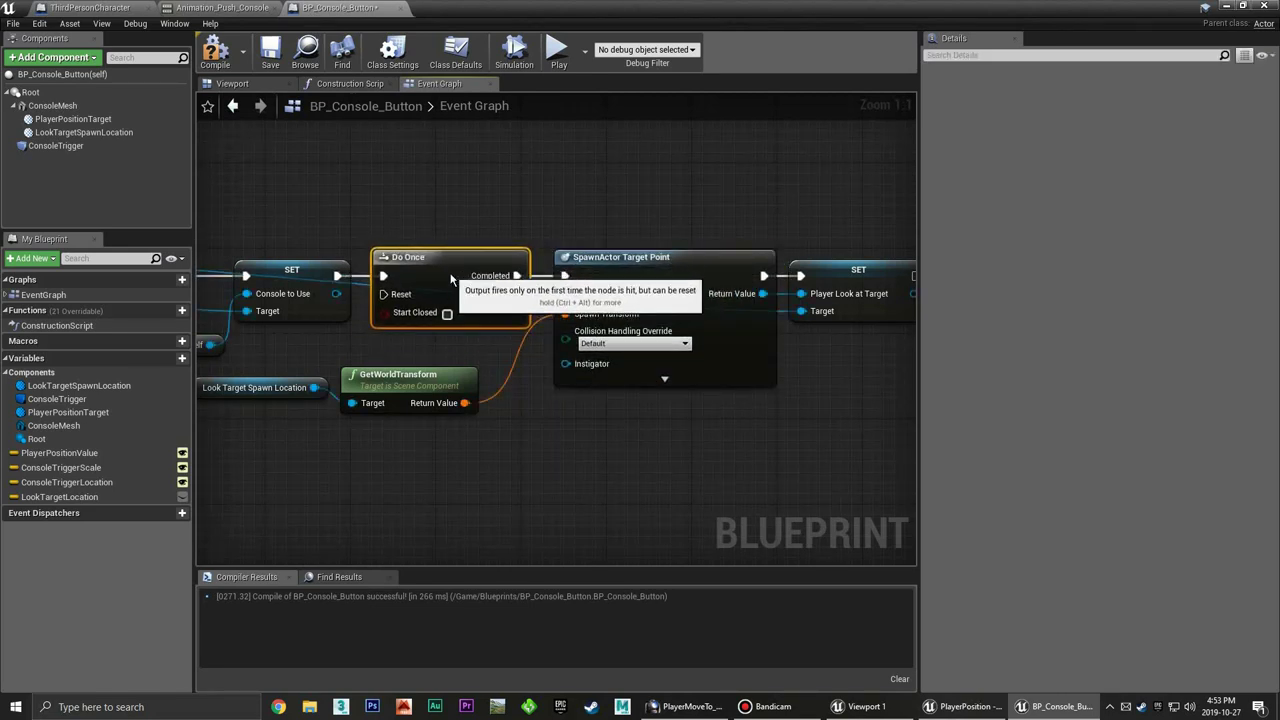
pyautogui.click(455, 348)
# Compile the blueprint and review the chain from the cast node to SpawnActor
pyautogui.scroll(-4, 600, 380)
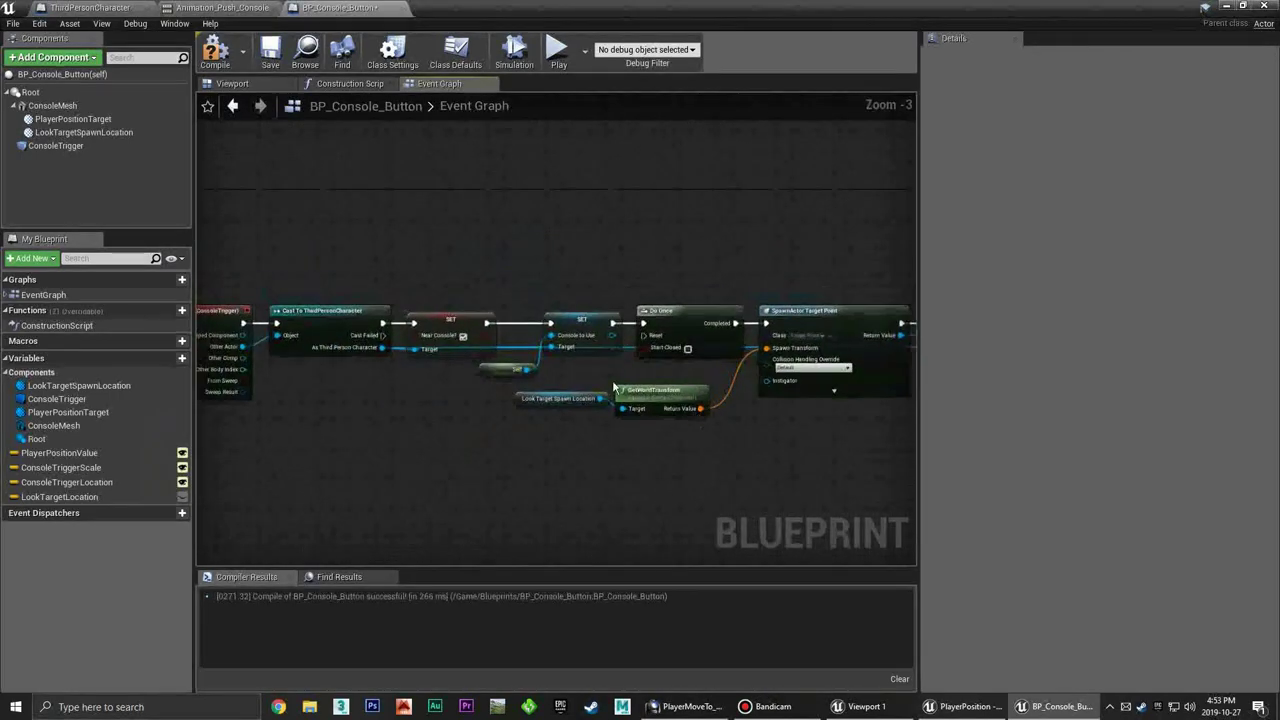
pyautogui.click(218, 52)
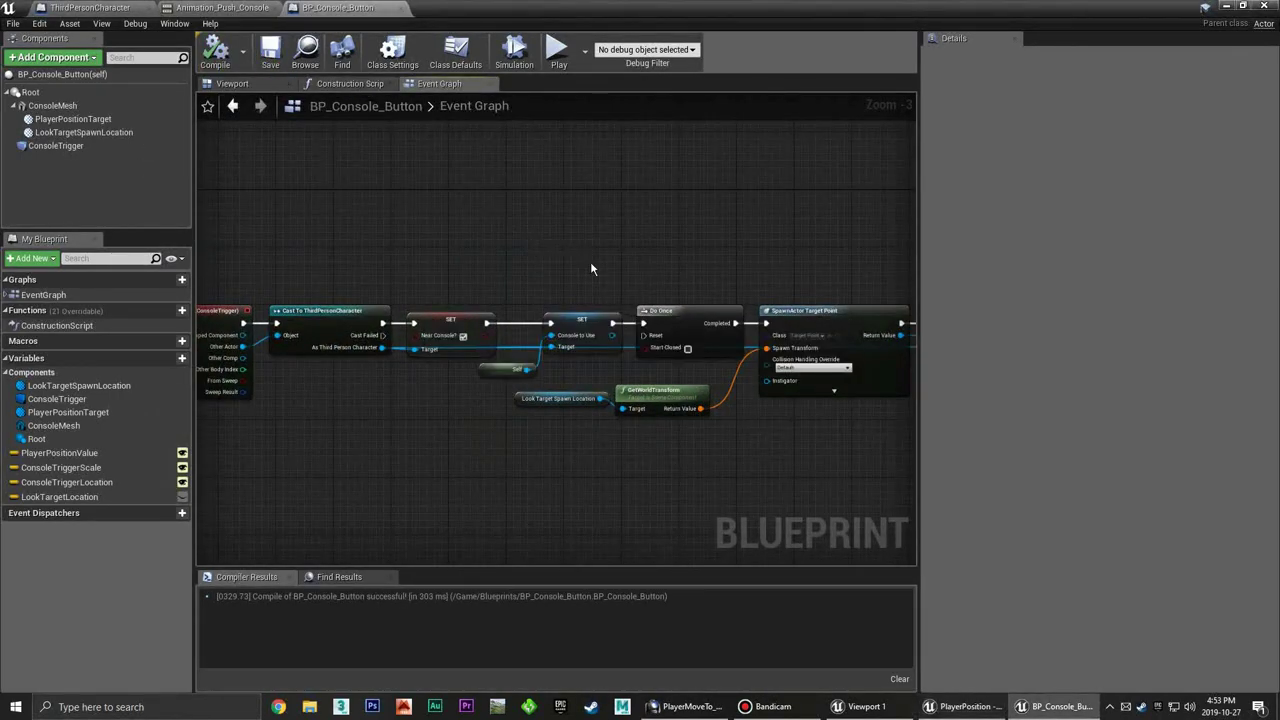
pyautogui.moveTo(590, 261); pyautogui.dragTo(357, 204, button='right')
pyautogui.scroll(4, 570, 326)
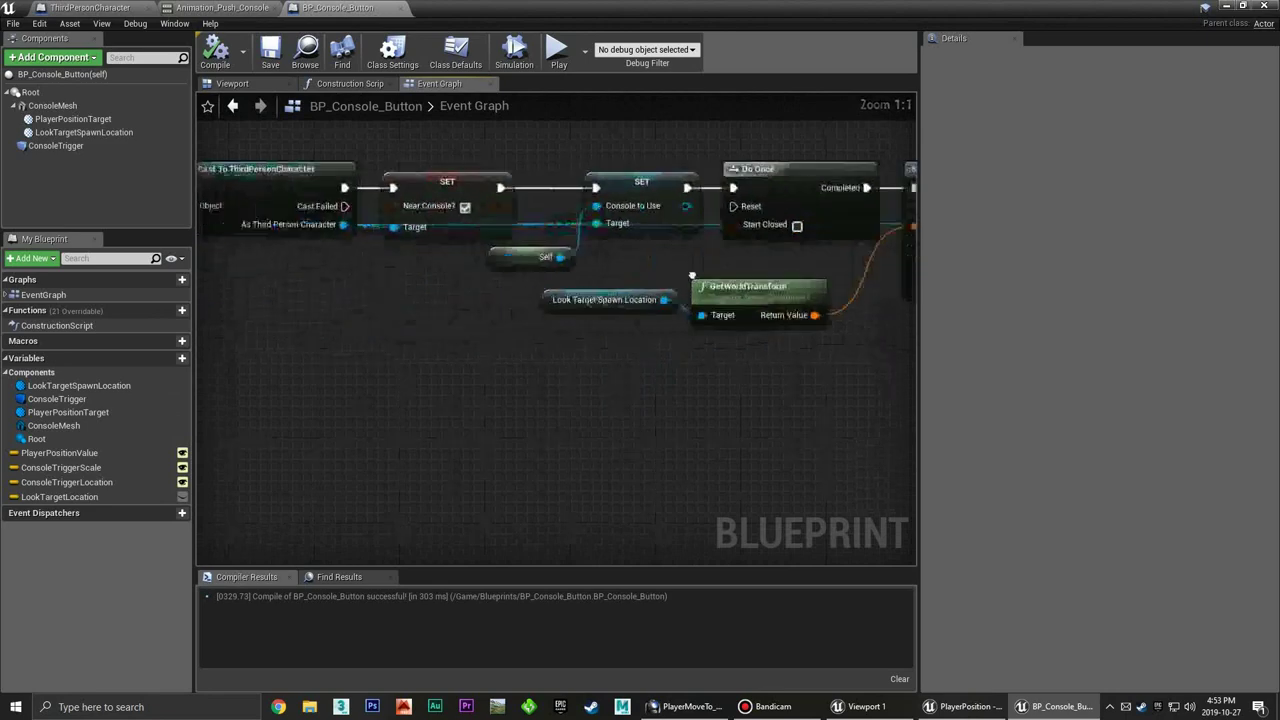
pyautogui.moveTo(300, 320)
pyautogui.mouseDown(button='right')
pyautogui.moveTo(724, 350)
pyautogui.moveTo(446, 322)
pyautogui.mouseUp(button='right')
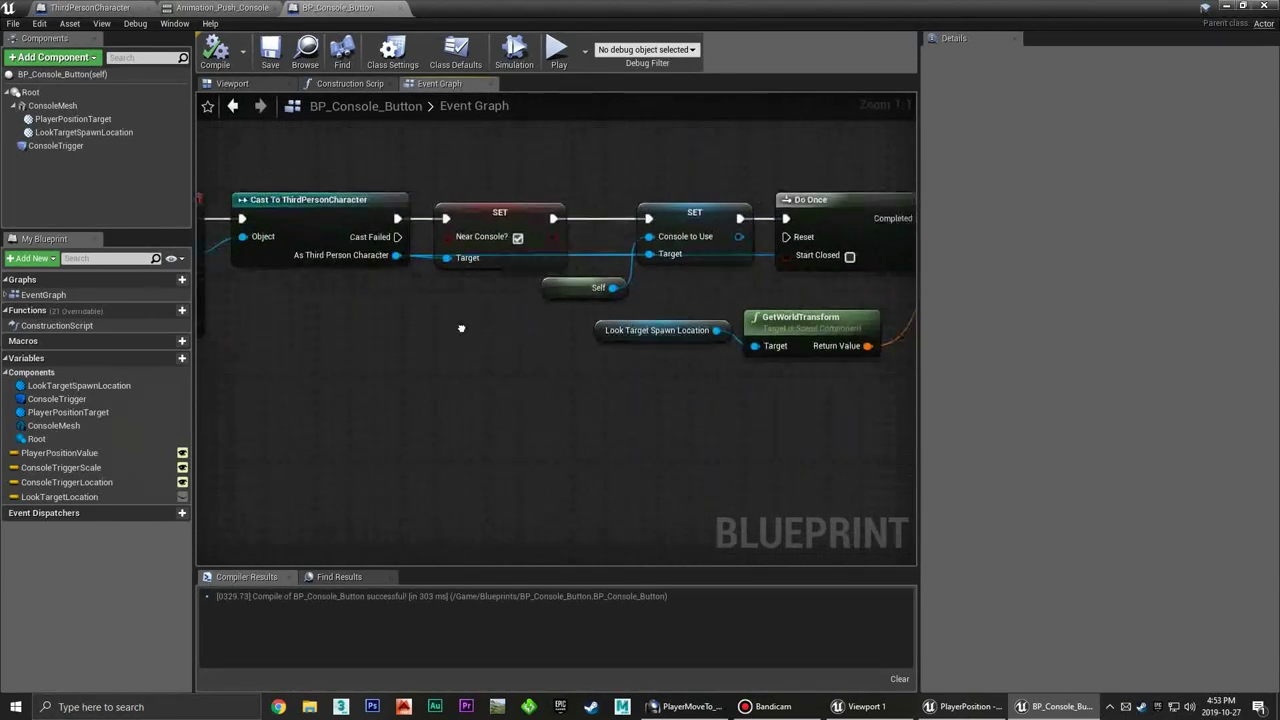
pyautogui.scroll(-2, 446, 322)
pyautogui.moveTo(771, 373)
pyautogui.mouseDown(button='right')
pyautogui.moveTo(414, 360)
pyautogui.moveTo(470, 353)
pyautogui.moveTo(466, 315)
pyautogui.moveTo(439, 303)
pyautogui.mouseUp(button='right')
pyautogui.scroll(2, 437, 332)
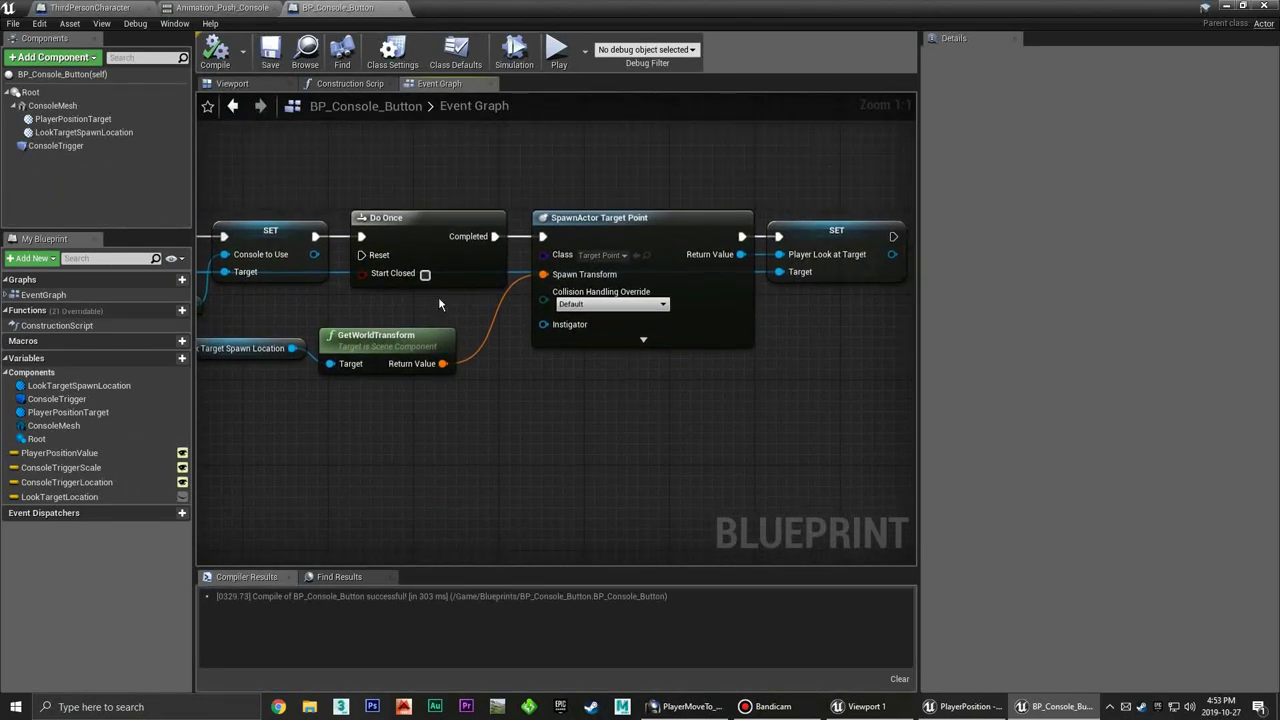
# Delete the Do Once node and wire the SET directly into SpawnActor Target Point
pyautogui.click(429, 220)
pyautogui.press('Delete')
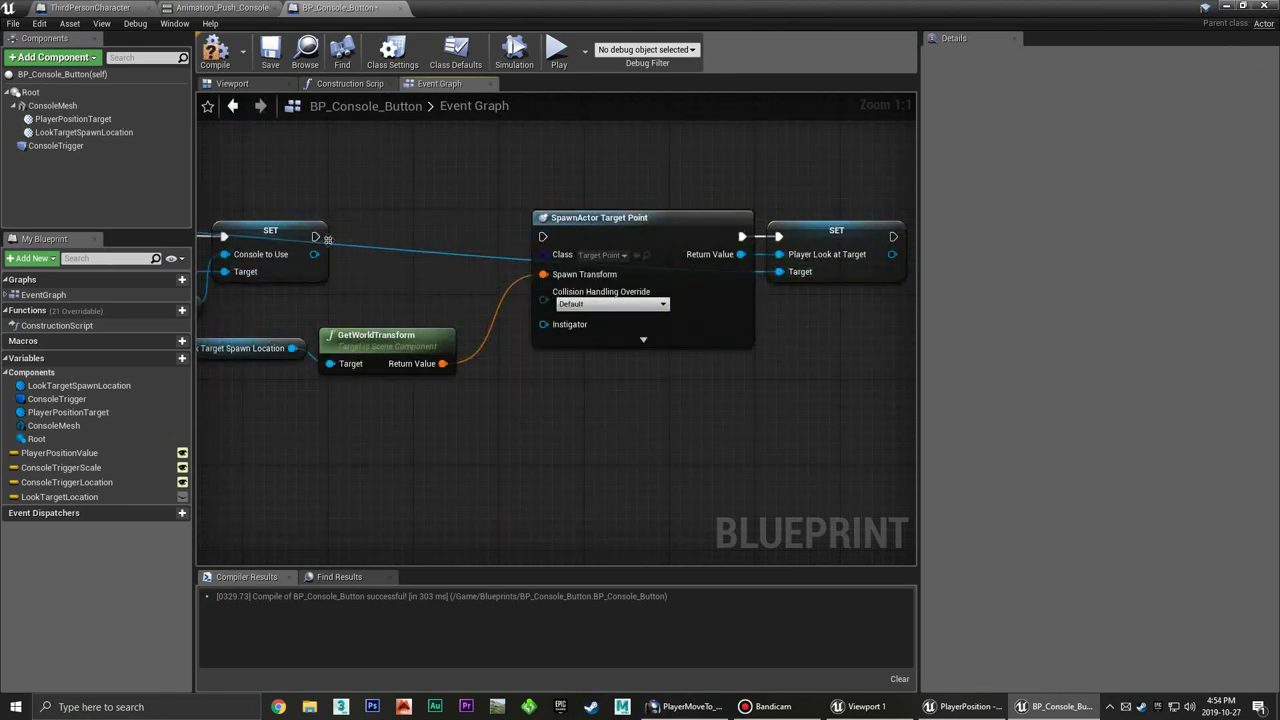
pyautogui.moveTo(326, 239); pyautogui.dragTo(420, 231)
pyautogui.moveTo(549, 241); pyautogui.dragTo(545, 238)
# Move SpawnActor and the Player Look at Target SET left to close the gap
pyautogui.moveTo(455, 184); pyautogui.dragTo(825, 305)
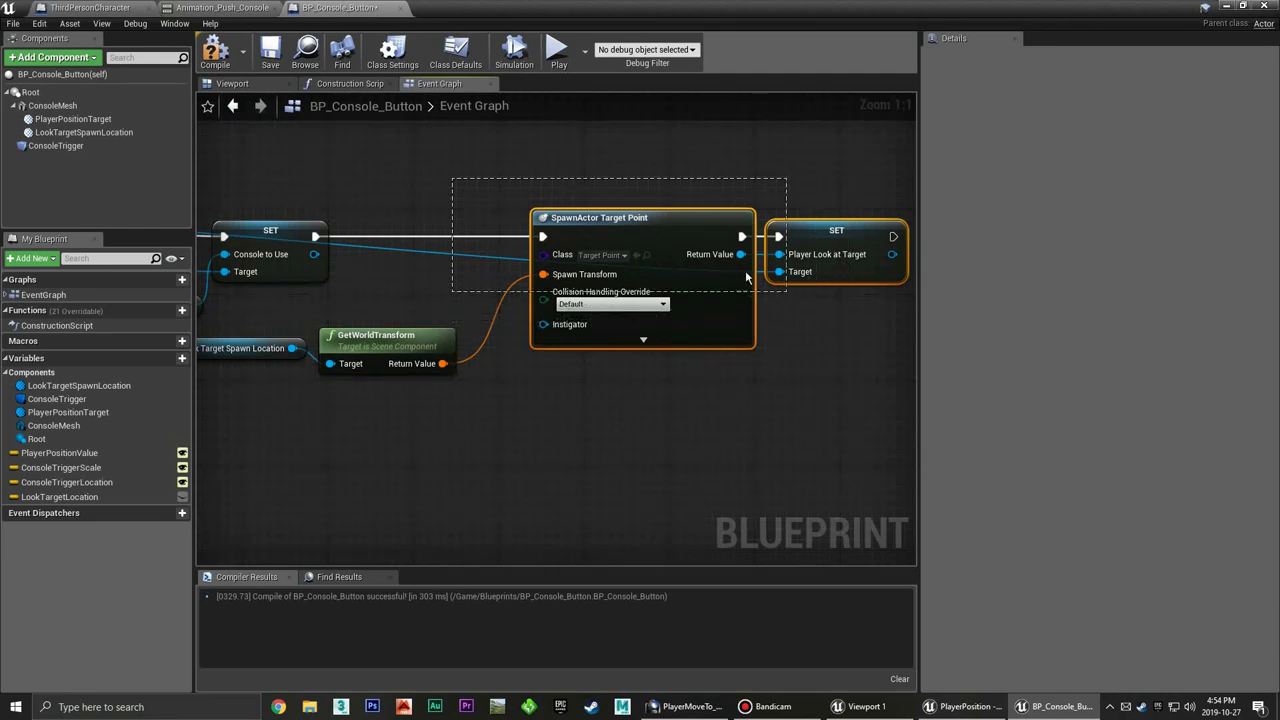
pyautogui.moveTo(746, 277); pyautogui.dragTo(503, 177)
pyautogui.moveTo(499, 178); pyautogui.dragTo(431, 213, button='right')
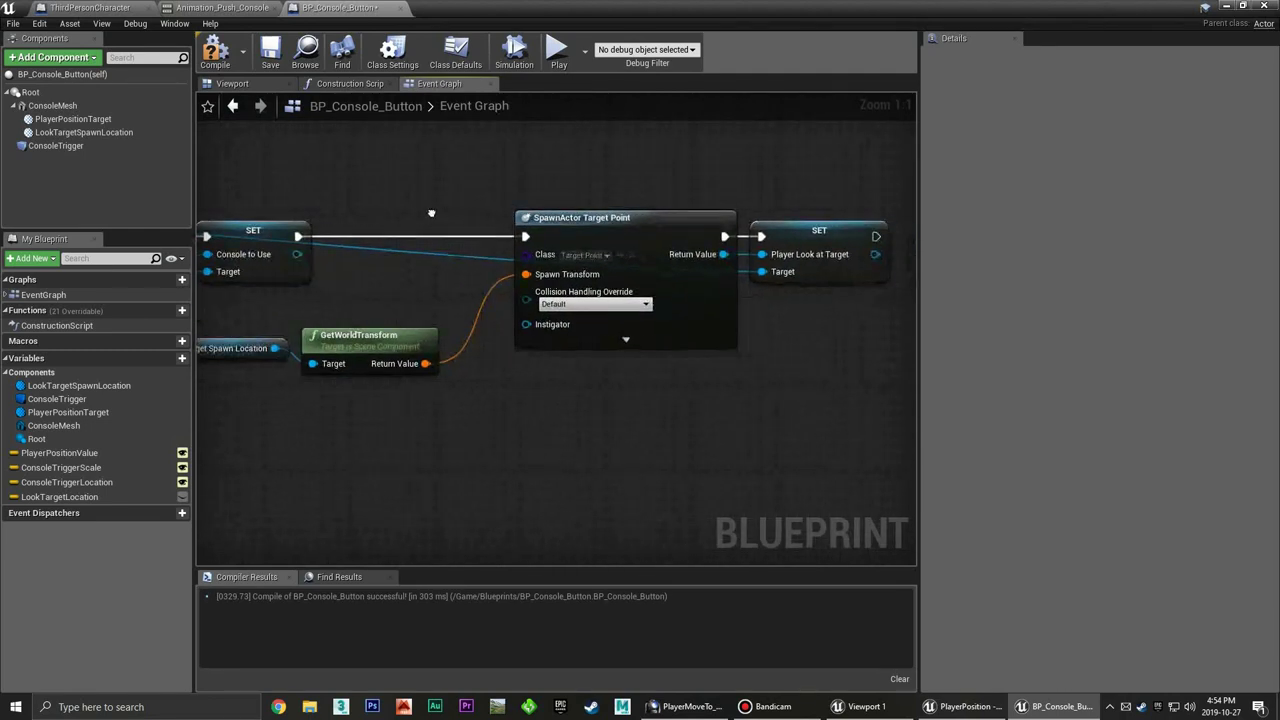
pyautogui.moveTo(423, 196); pyautogui.dragTo(670, 297)
pyautogui.moveTo(804, 268); pyautogui.dragTo(800, 262)
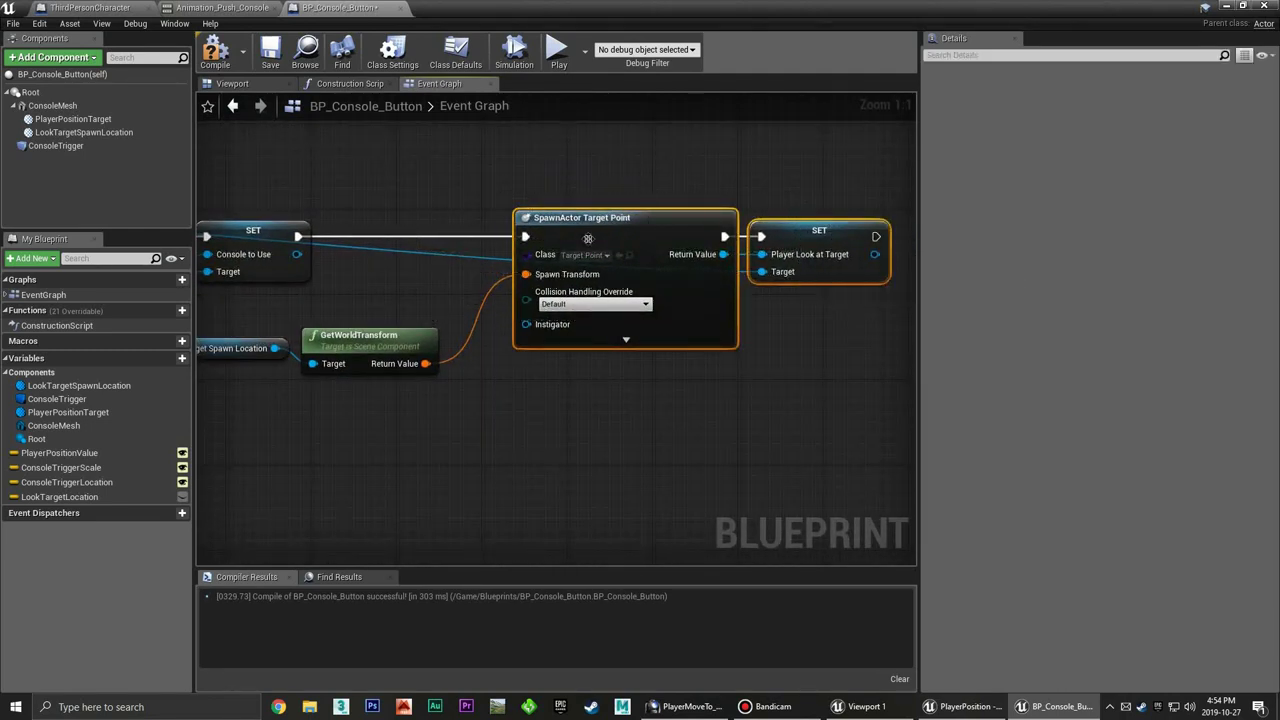
pyautogui.moveTo(600, 236); pyautogui.dragTo(549, 231)
pyautogui.click(390, 291)
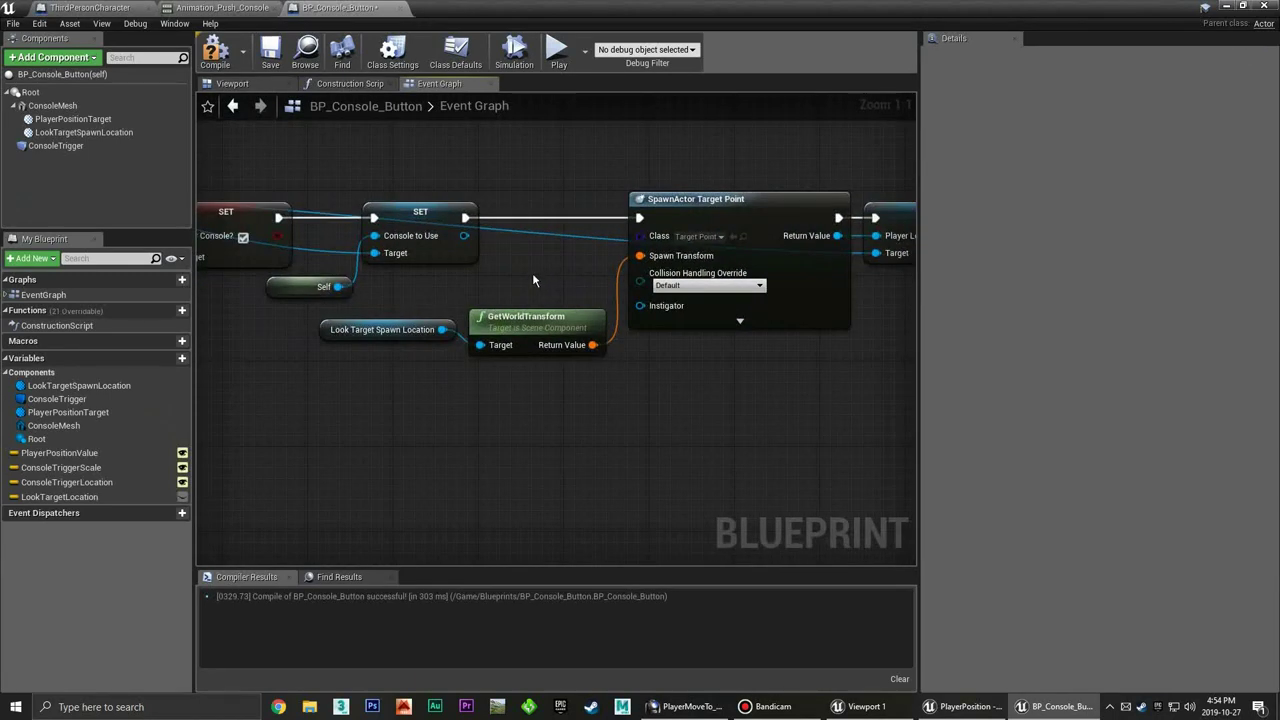
pyautogui.moveTo(557, 289); pyautogui.dragTo(497, 357, button='right')
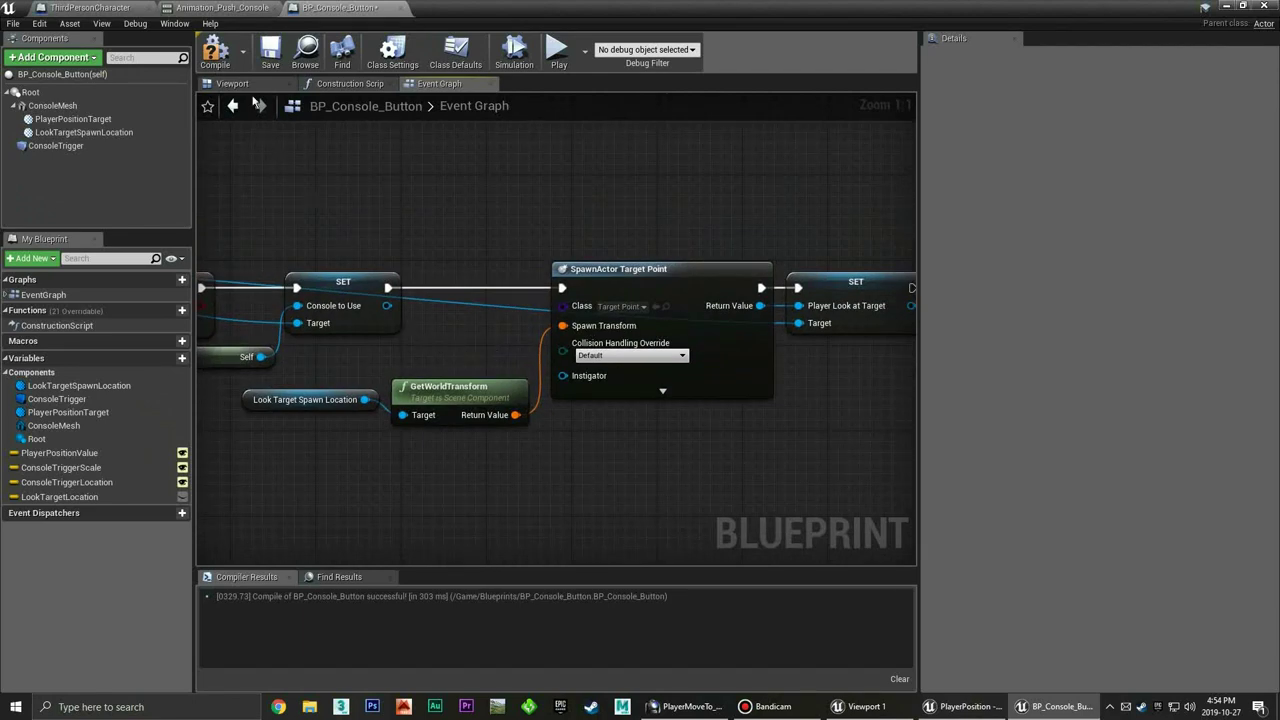
# Compile and save the blueprint, then review the start of the event chain
pyautogui.click(215, 50)
pyautogui.click(271, 52)
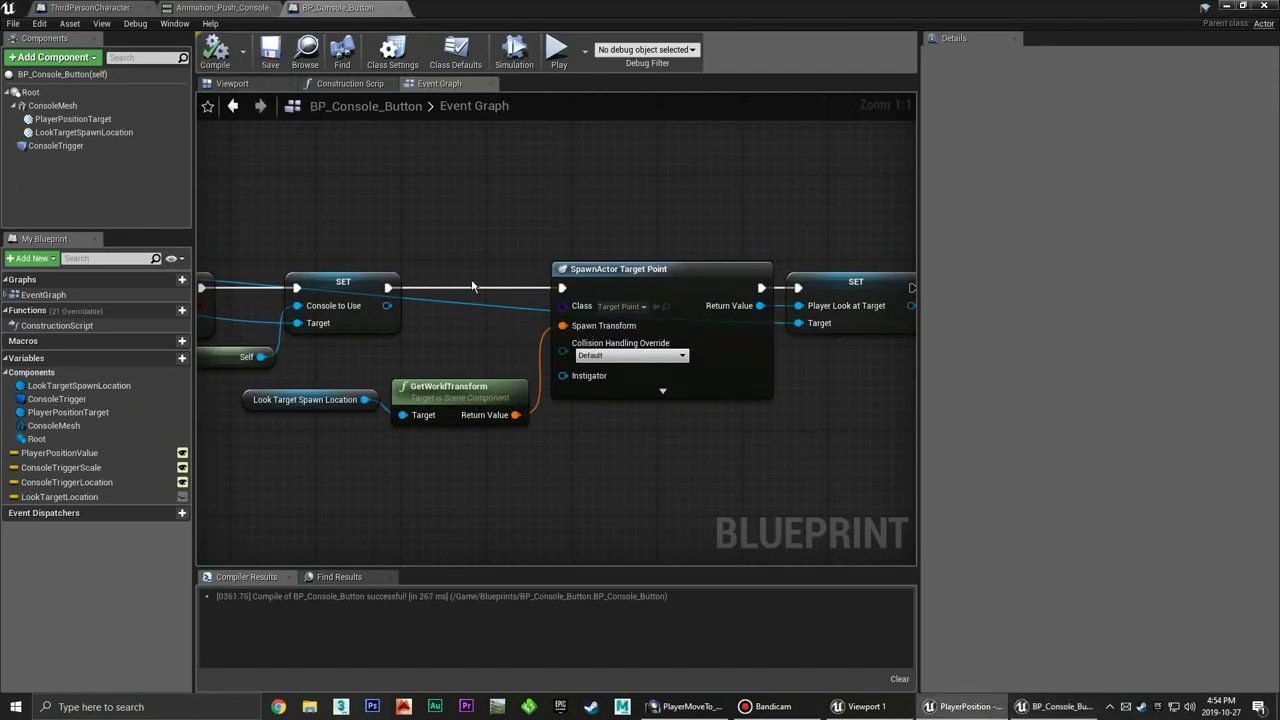
pyautogui.scroll(-2, 424, 332)
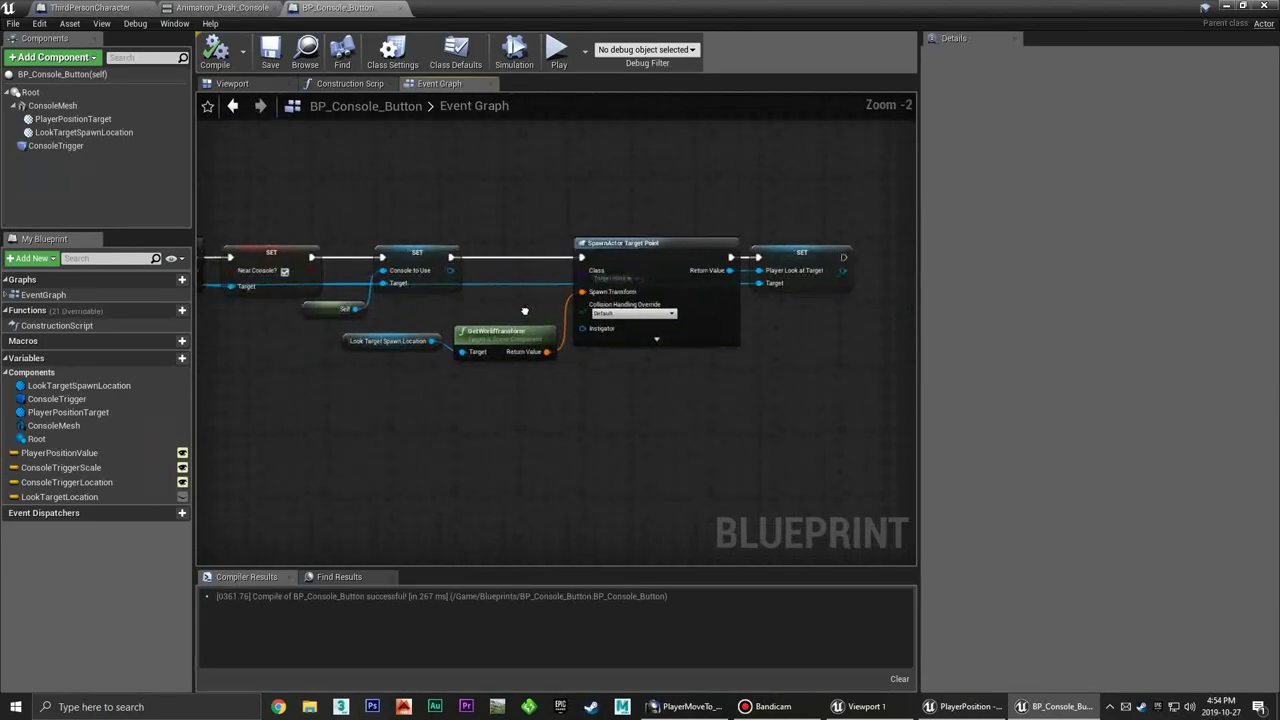
pyautogui.scroll(2, 524, 312)
pyautogui.moveTo(524, 312)
pyautogui.mouseDown(button='right')
pyautogui.moveTo(403, 339)
pyautogui.moveTo(734, 287)
pyautogui.mouseUp(button='right')
pyautogui.scroll(-1, 403, 339)
pyautogui.scroll(-2, 403, 339)
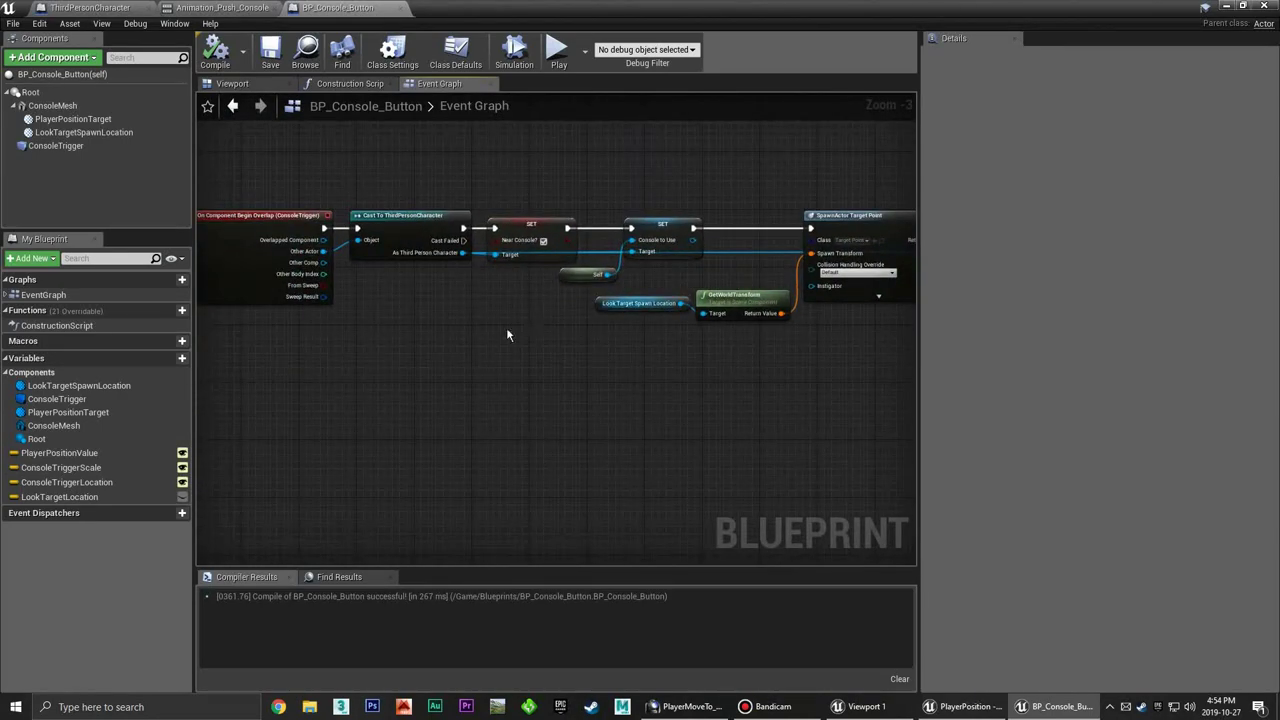
pyautogui.scroll(1, 571, 351)
pyautogui.scroll(1, 651, 323)
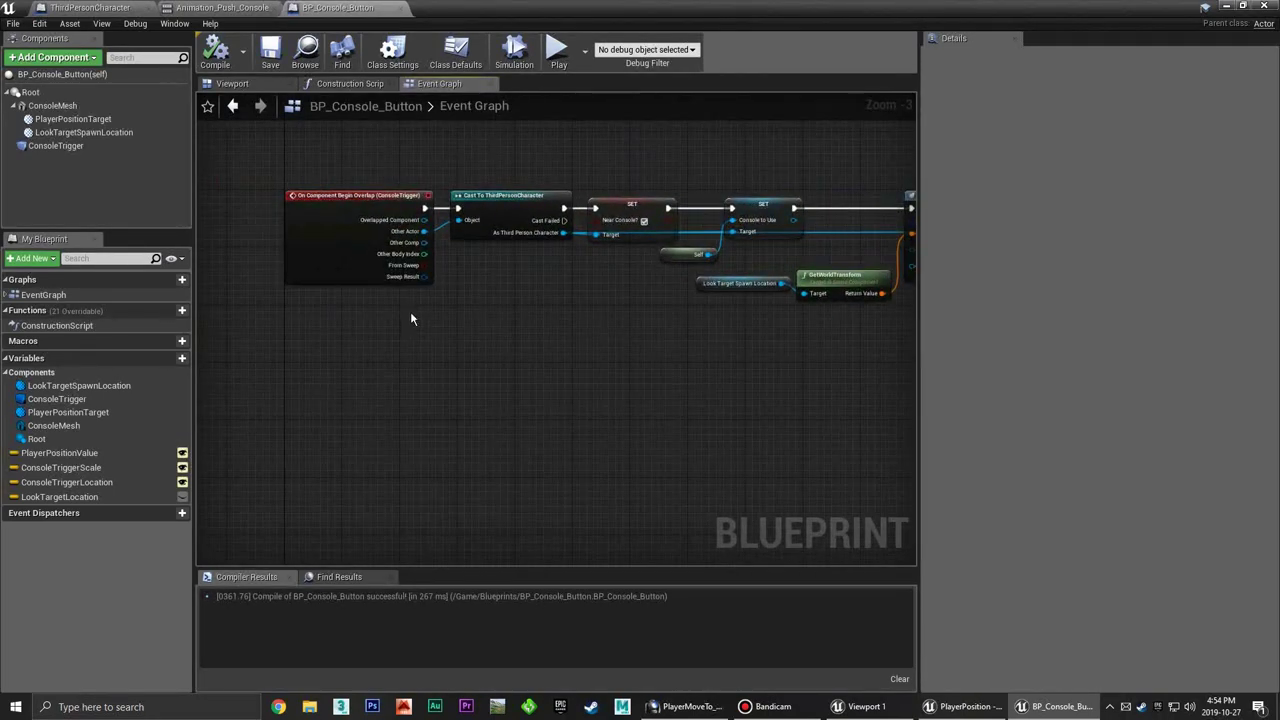
pyautogui.scroll(1, 411, 317)
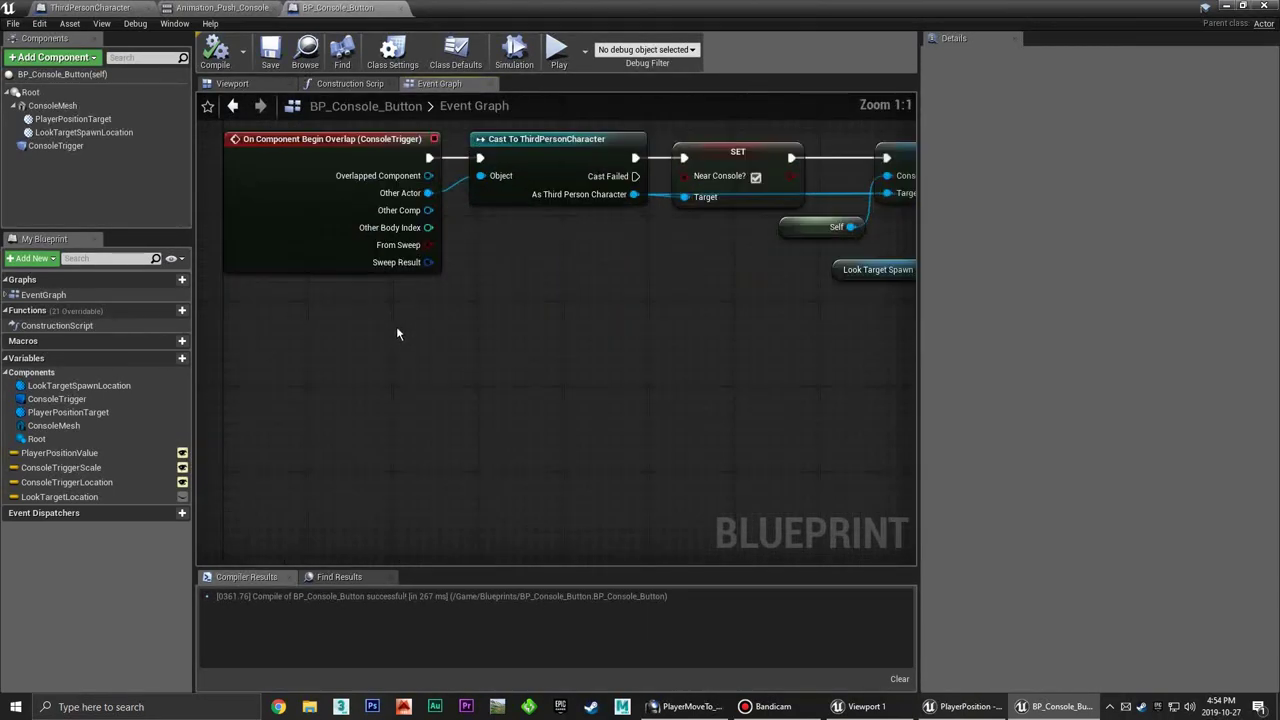
# Add an On Component End Overlap event for ConsoleTrigger below the Begin Overlap event
pyautogui.click(76, 150)
pyautogui.rightClick(100, 150)
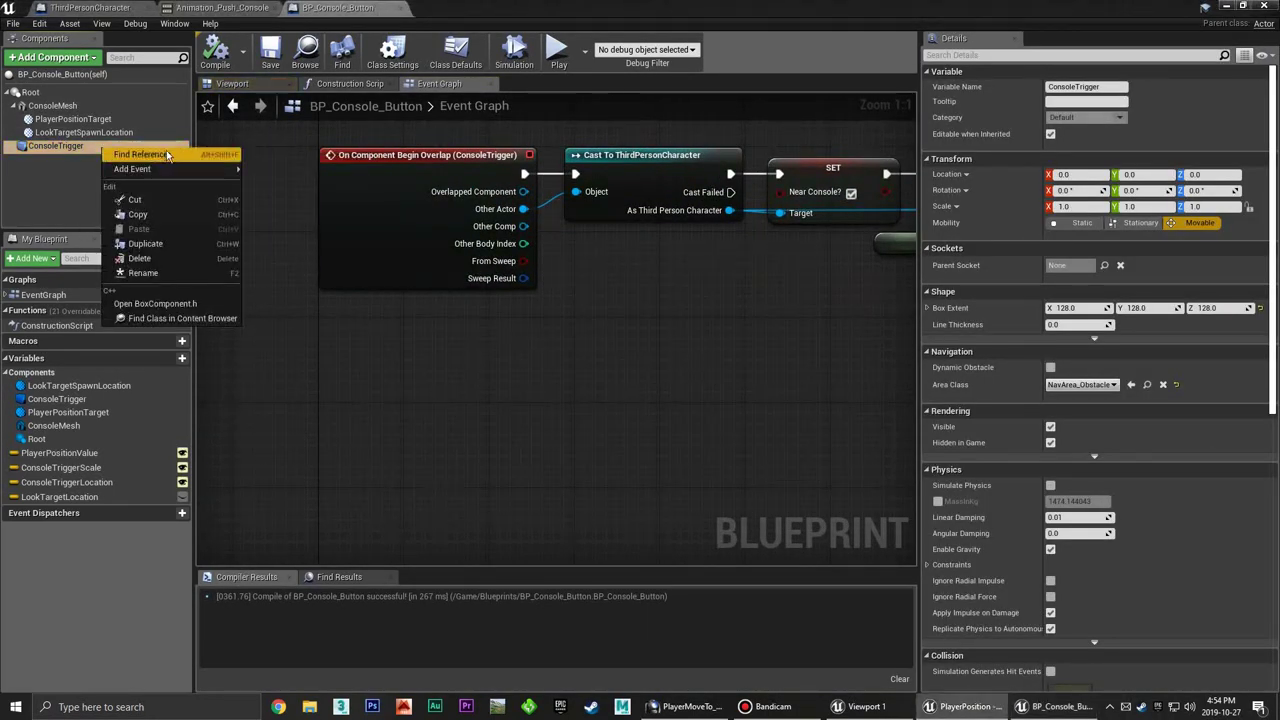
pyautogui.moveTo(174, 172)
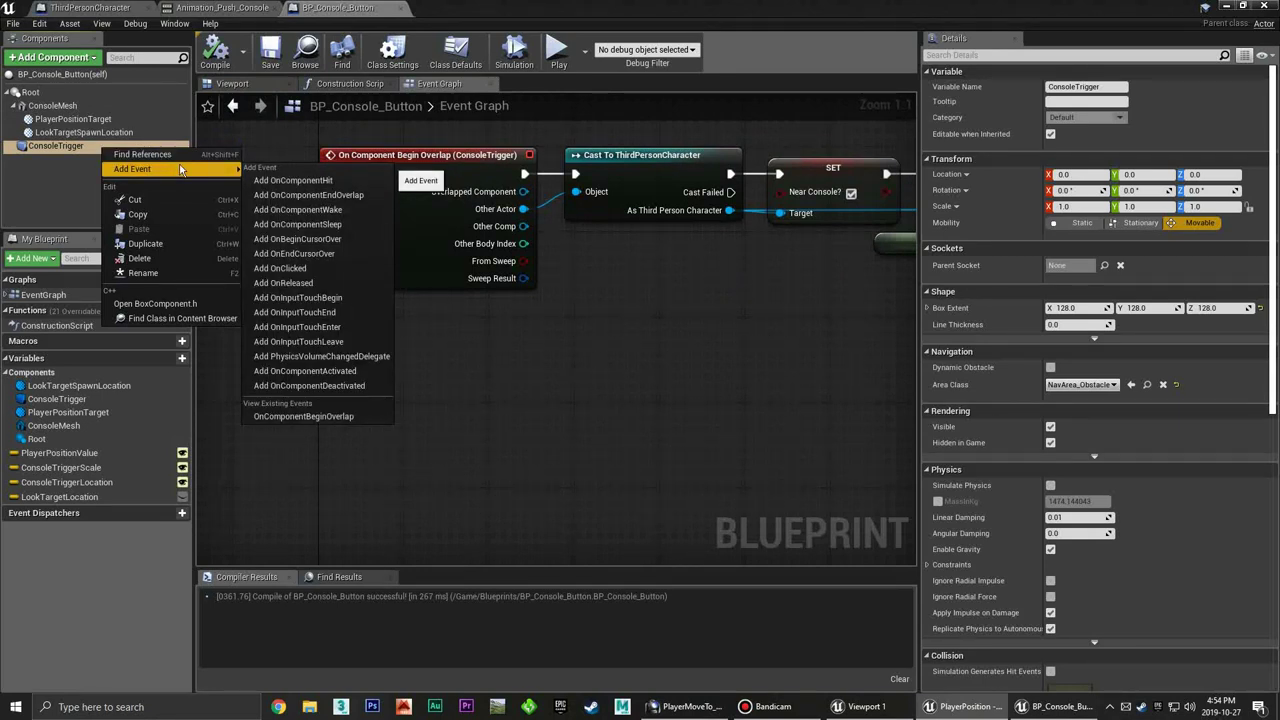
pyautogui.click(328, 195)
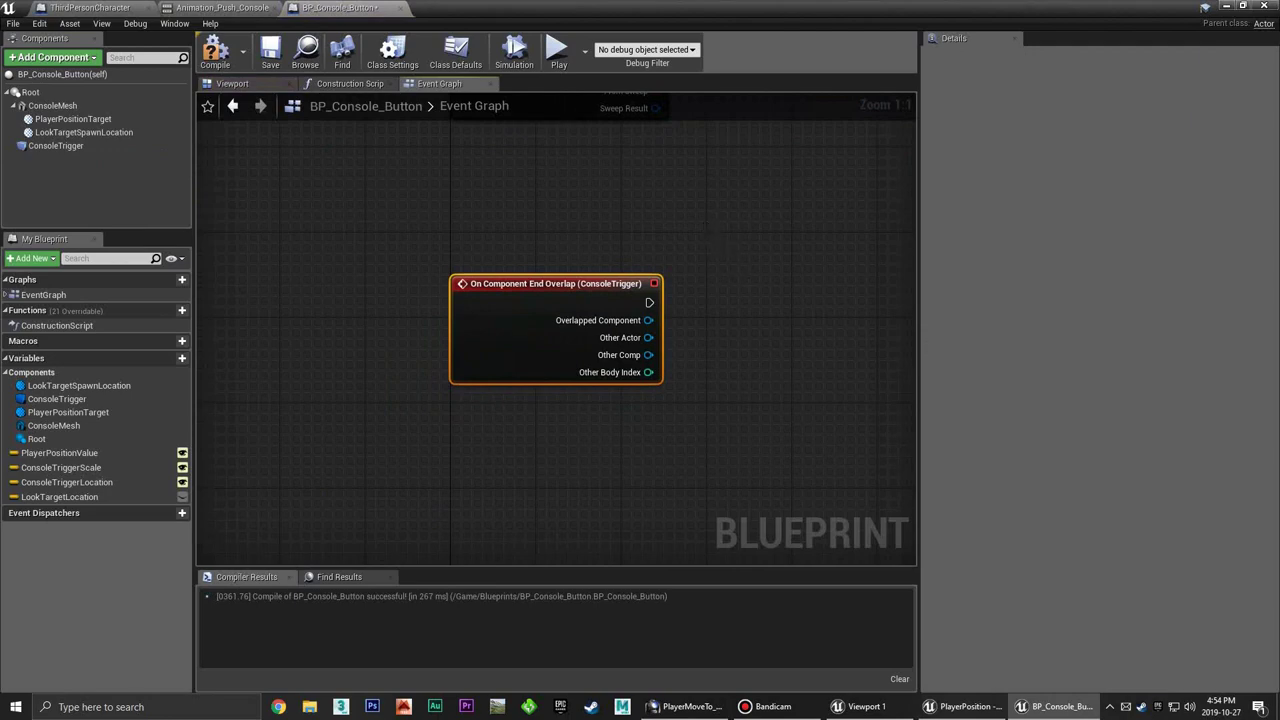
pyautogui.moveTo(440, 436); pyautogui.dragTo(454, 304)
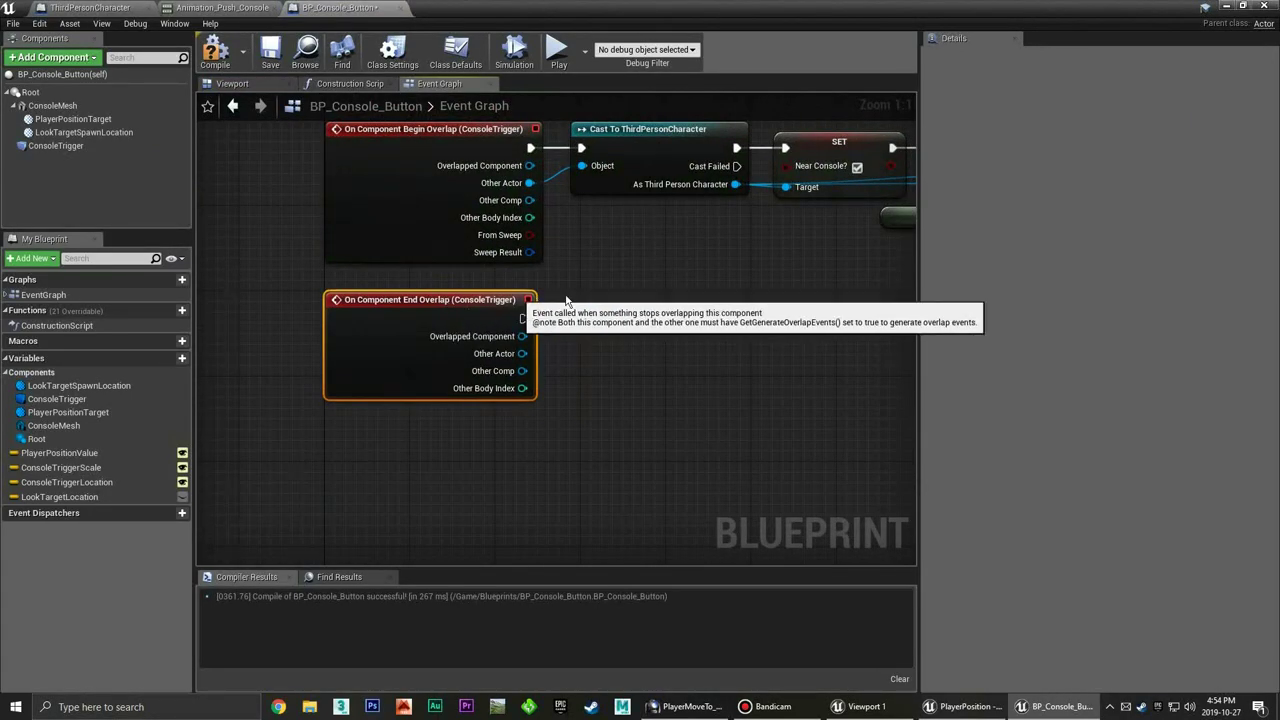
# Promote SpawnActor Target Point's Return Value to a new variable
pyautogui.moveTo(566, 300); pyautogui.dragTo(300, 337, button='right')
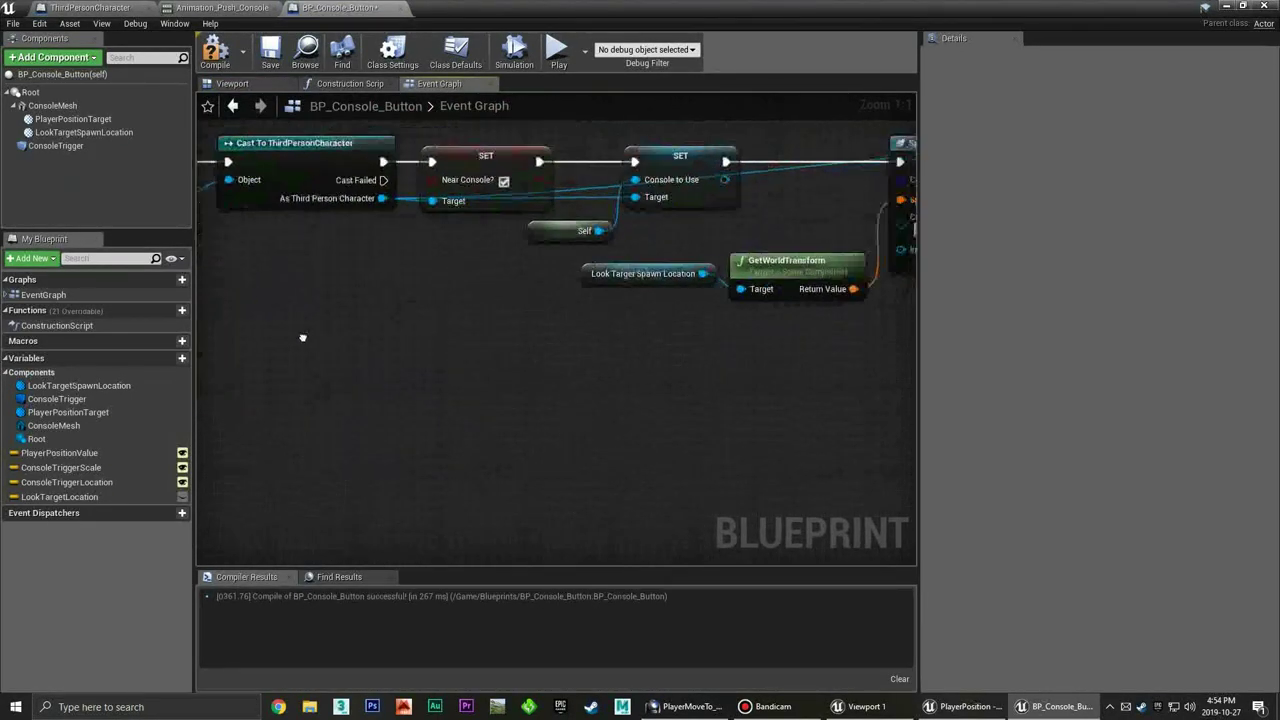
pyautogui.moveTo(820, 340); pyautogui.dragTo(400, 350, button='right')
pyautogui.moveTo(677, 357); pyautogui.dragTo(537, 370, button='right')
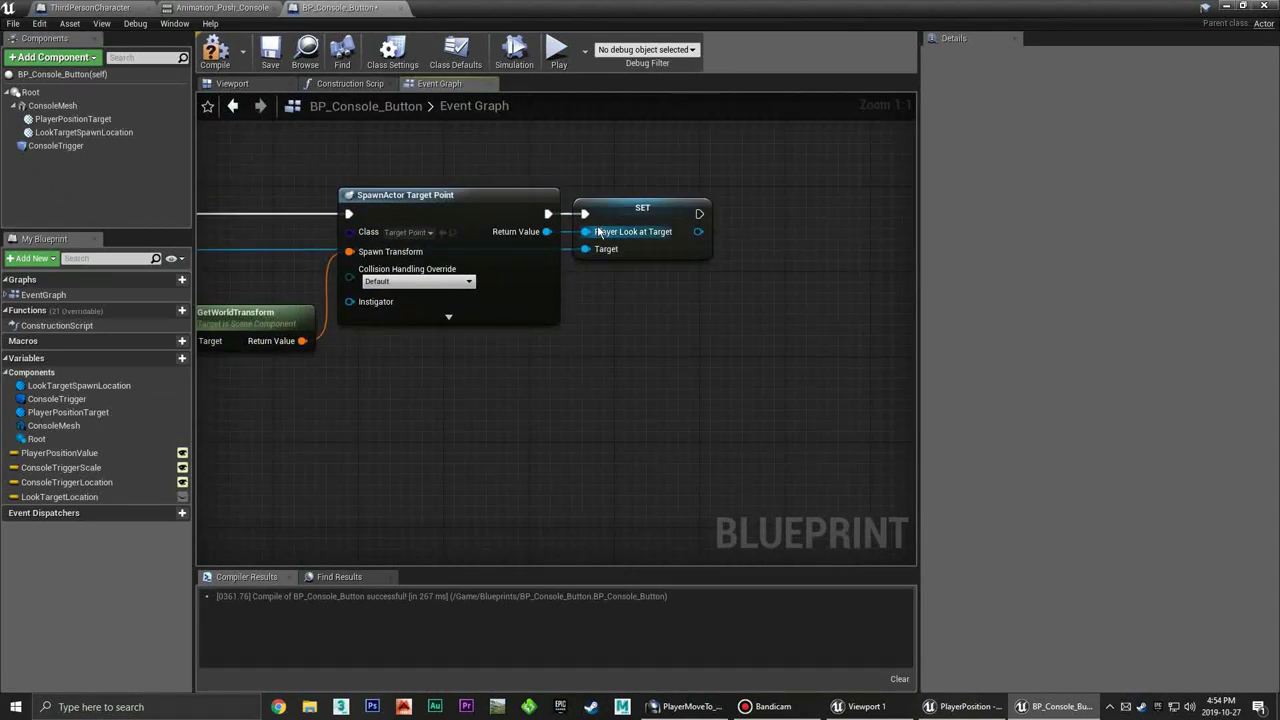
pyautogui.moveTo(616, 206); pyautogui.dragTo(808, 206)
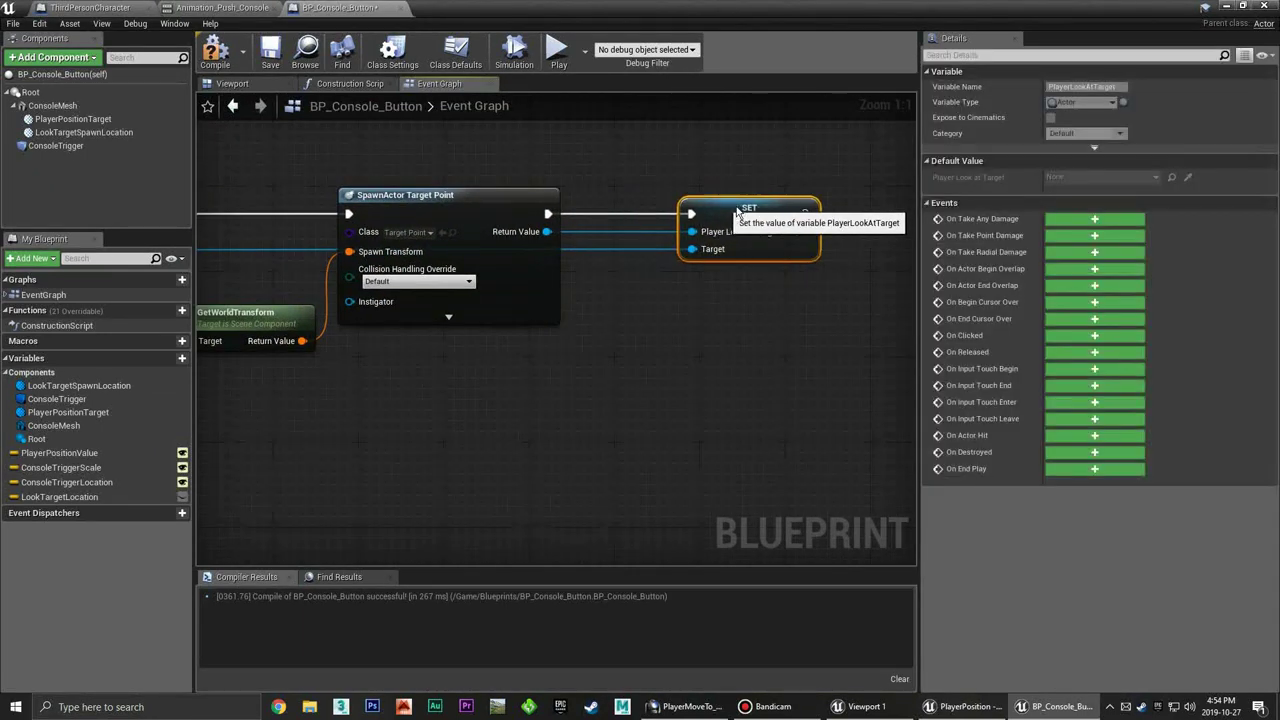
pyautogui.click(570, 240)
pyautogui.moveTo(547, 231); pyautogui.dragTo(606, 220)
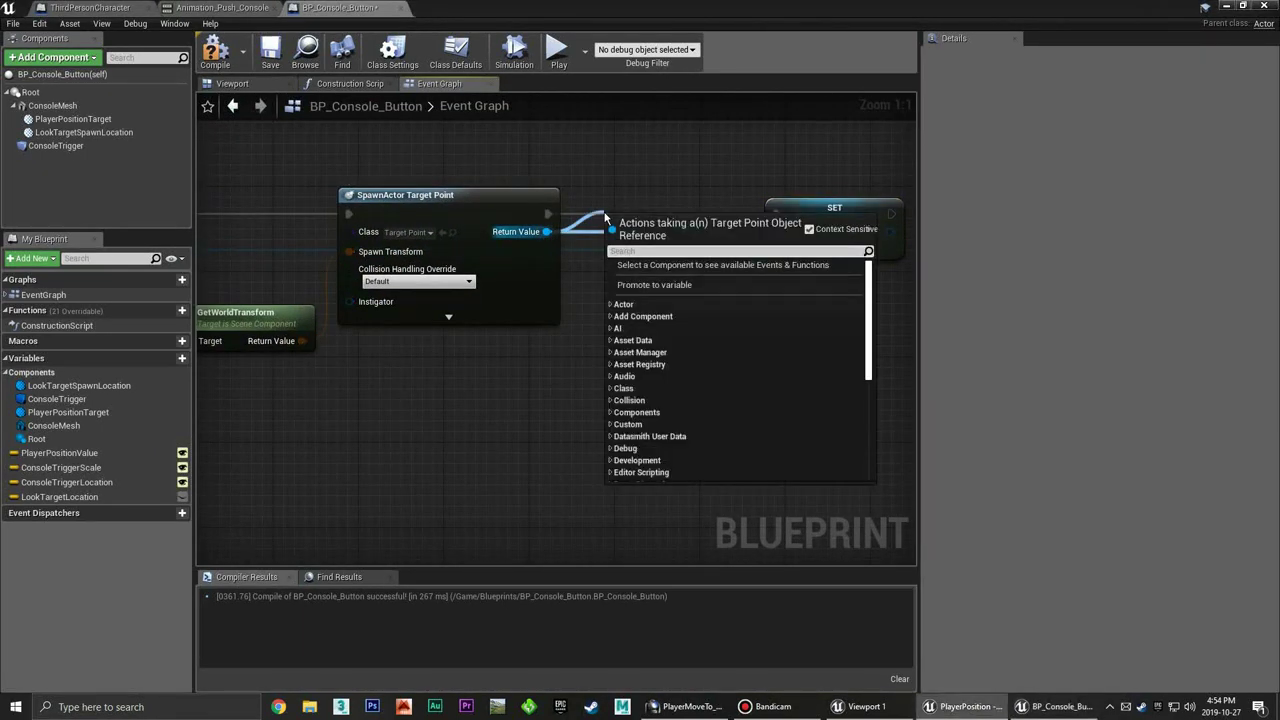
pyautogui.click(657, 286)
pyautogui.write('LookTar')
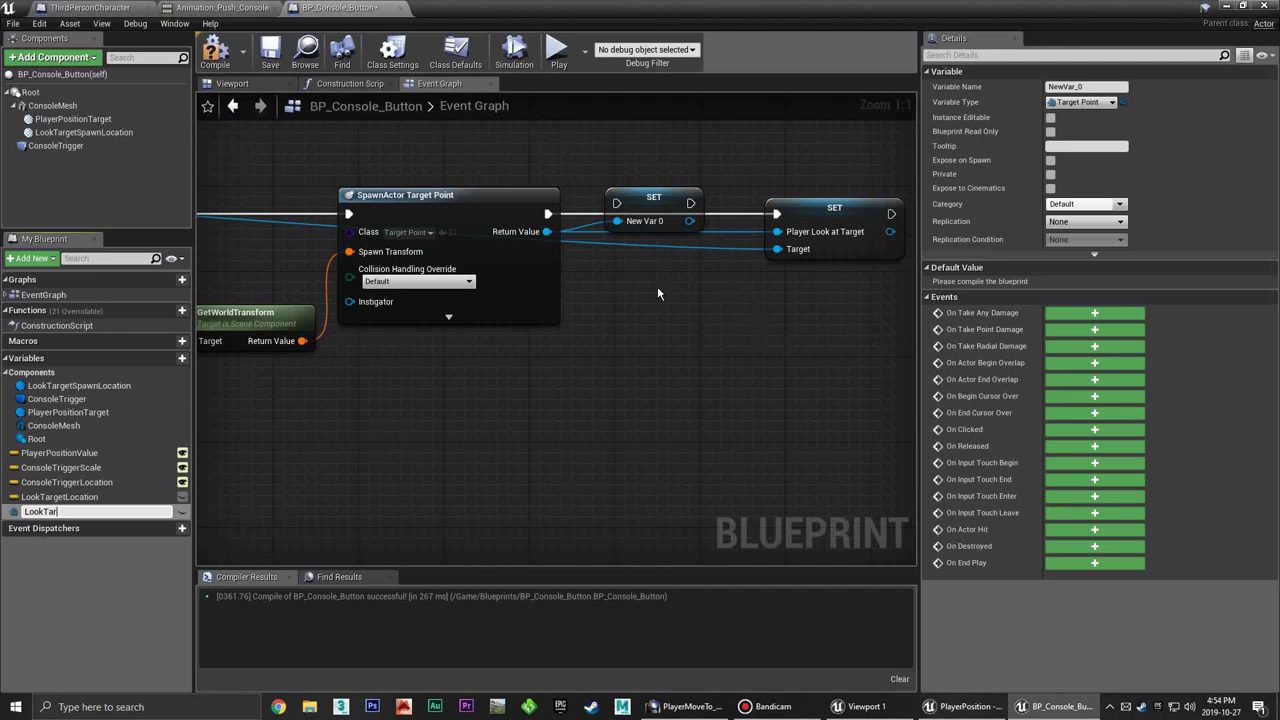
# Name the variable LookTarget, chain its SET before Player Look at Target, and feed its value in
pyautogui.write('get')
pyautogui.press('Return')
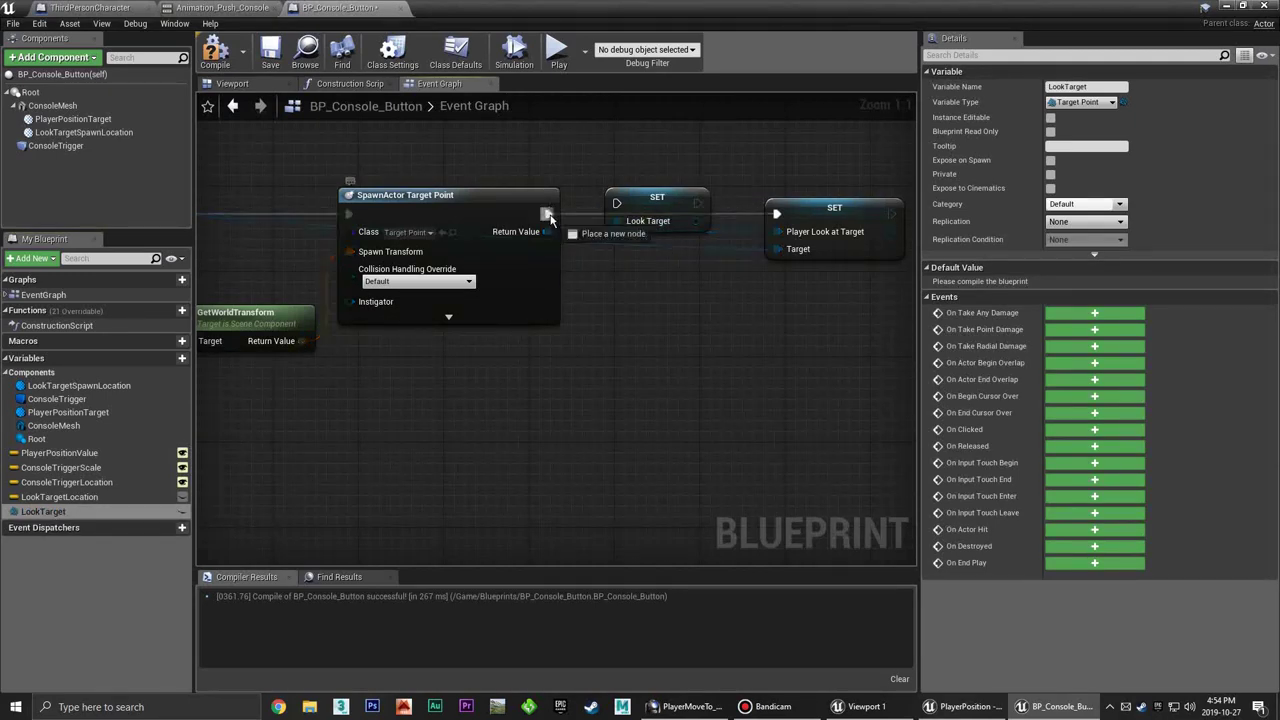
pyautogui.moveTo(548, 214); pyautogui.dragTo(630, 212)
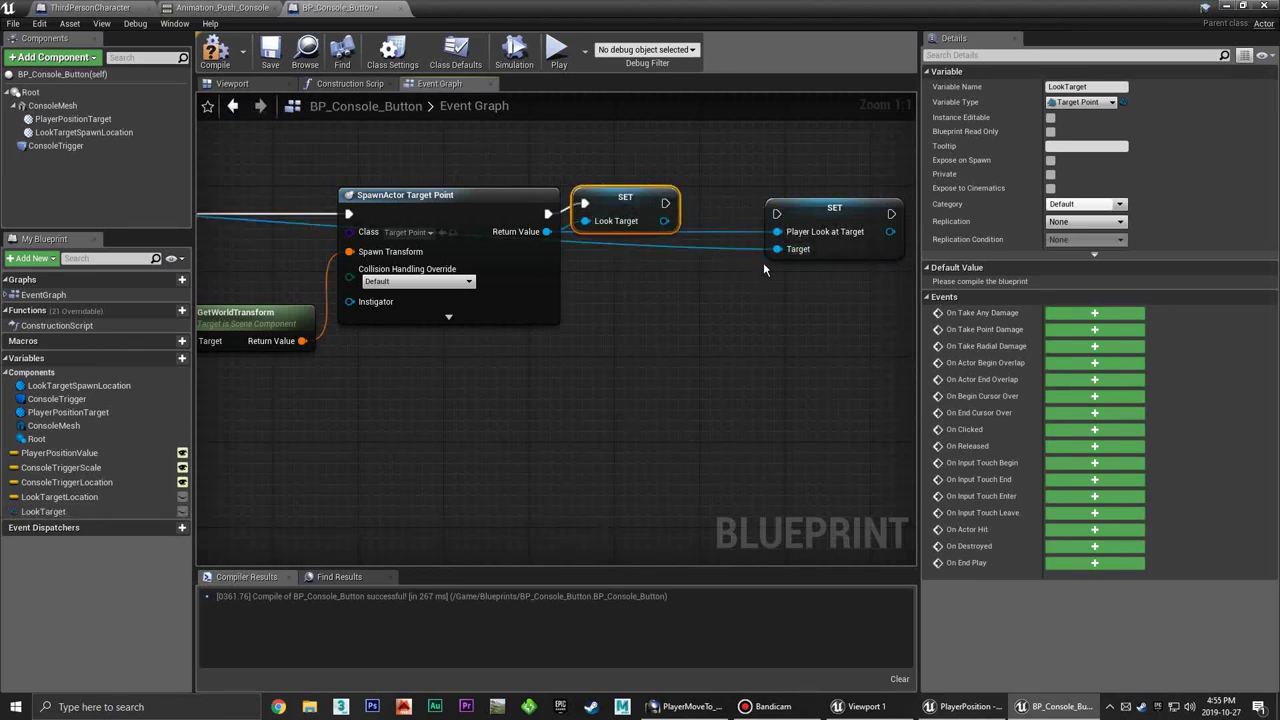
pyautogui.moveTo(665, 203); pyautogui.dragTo(776, 213)
pyautogui.click(661, 250)
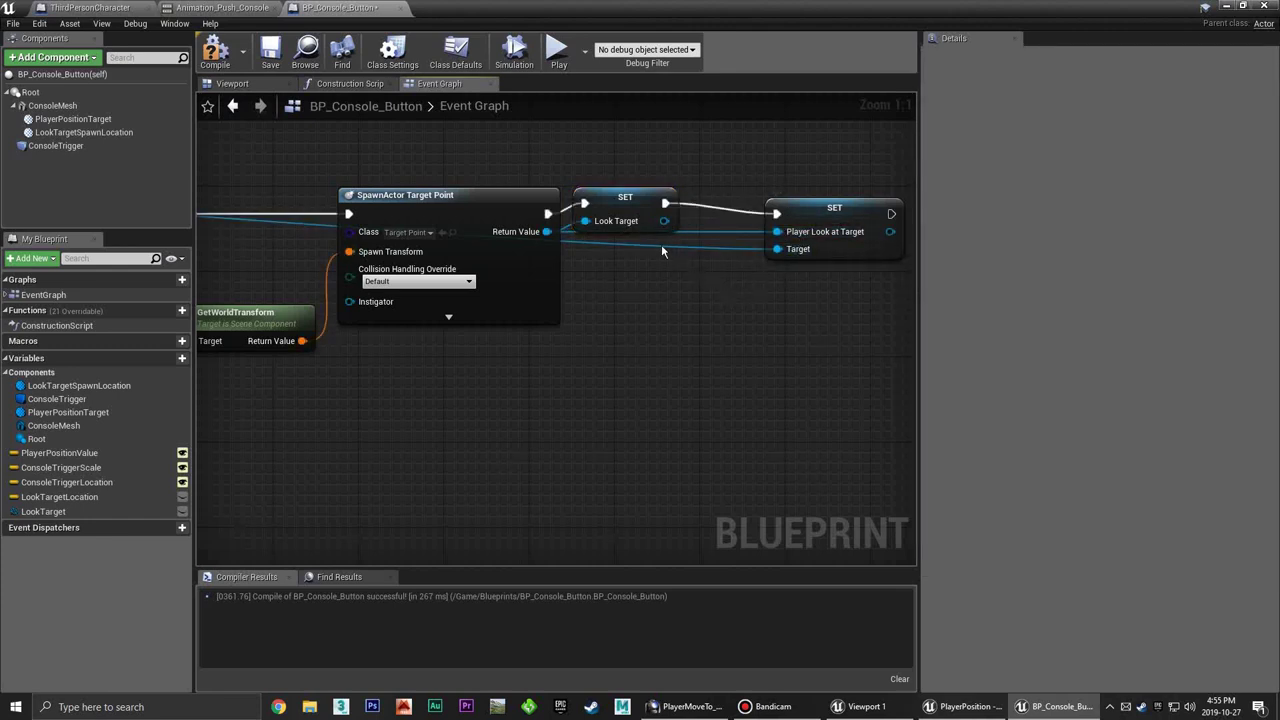
pyautogui.keyDown('alt'); pyautogui.click(779, 231); pyautogui.keyUp('alt')
pyautogui.moveTo(664, 221); pyautogui.dragTo(779, 231)
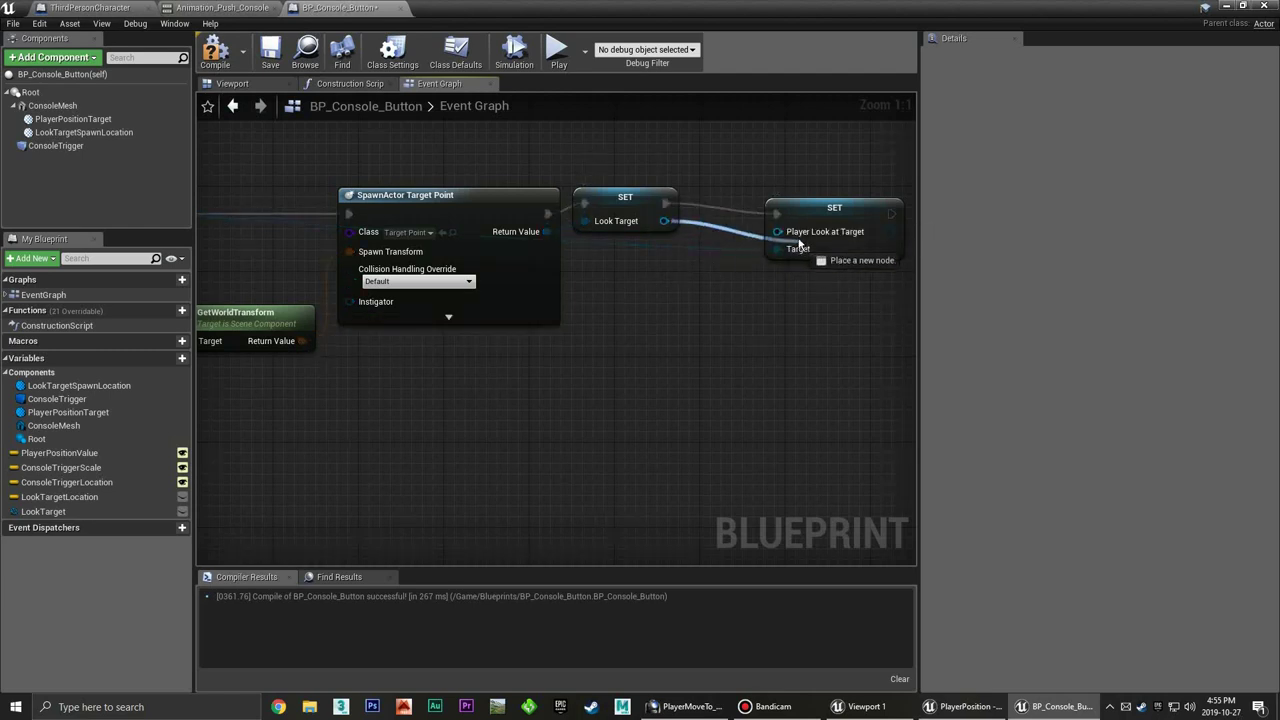
# Compile and save BP_Console_Button
pyautogui.click(834, 208)
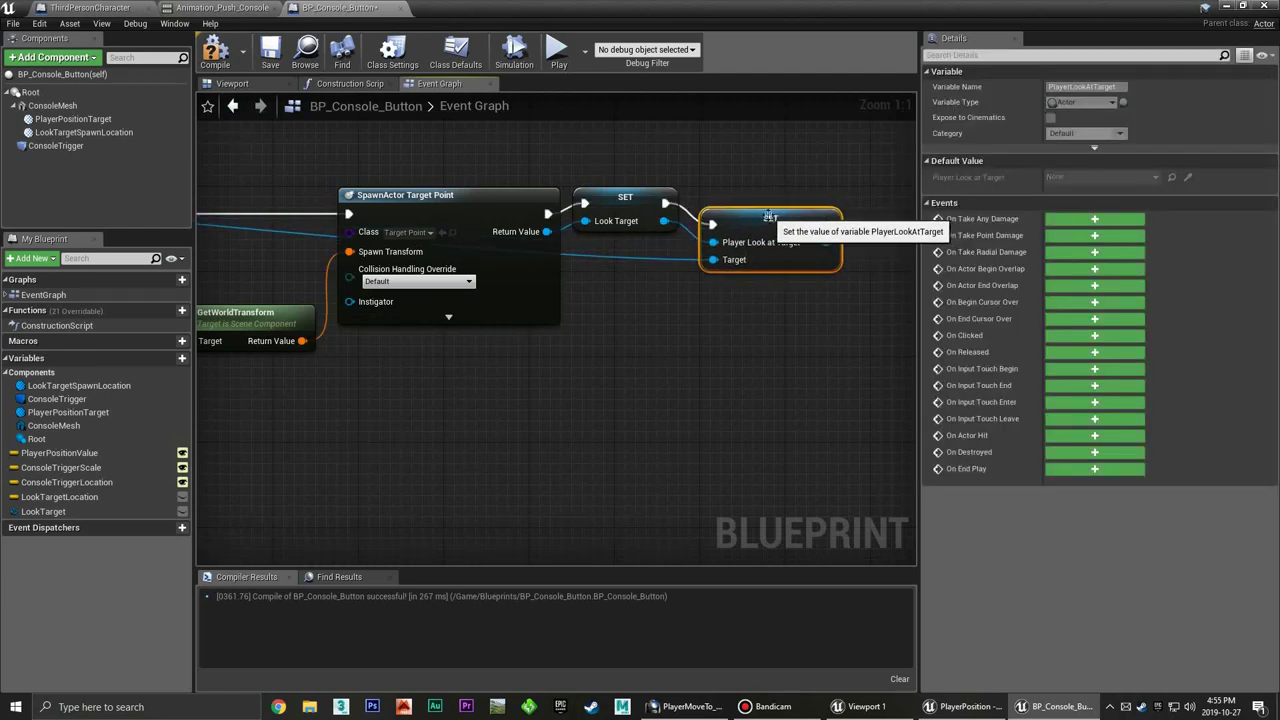
pyautogui.click(675, 309)
pyautogui.moveTo(596, 325)
pyautogui.mouseDown(button='right')
pyautogui.moveTo(748, 315)
pyautogui.moveTo(685, 333)
pyautogui.moveTo(631, 293)
pyautogui.moveTo(664, 300)
pyautogui.mouseUp(button='right')
pyautogui.click(215, 52)
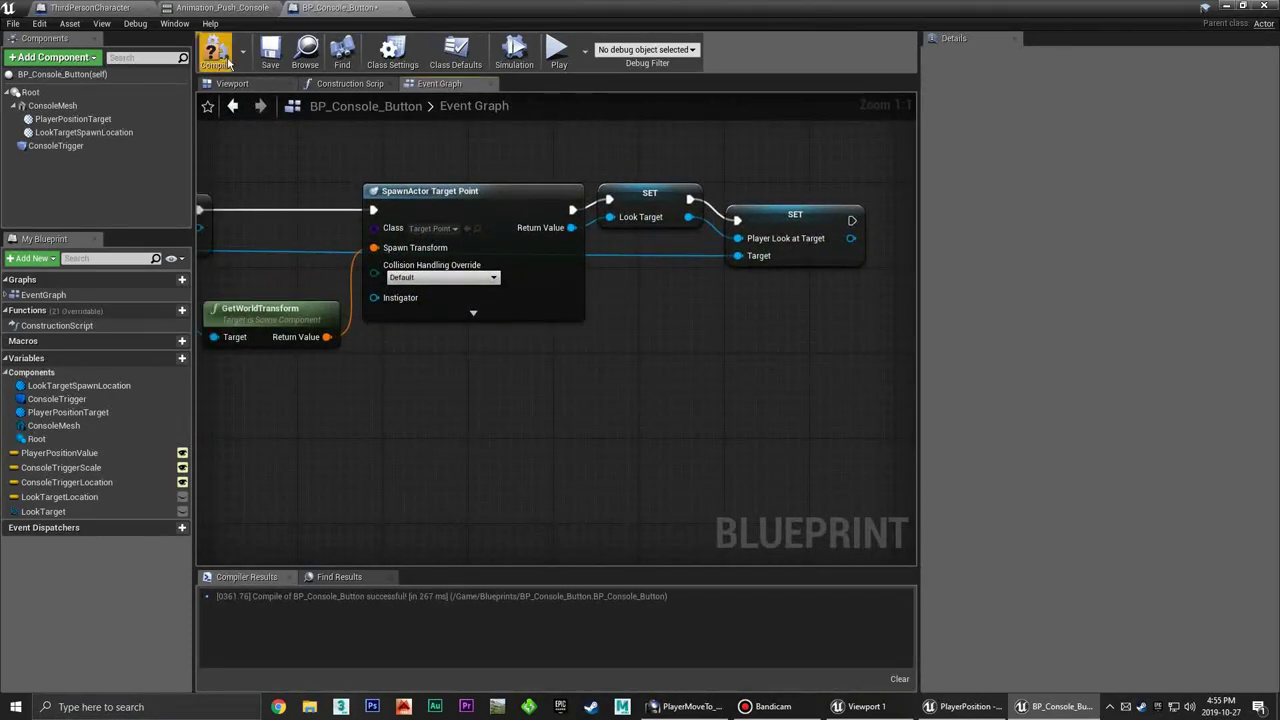
pyautogui.click(269, 60)
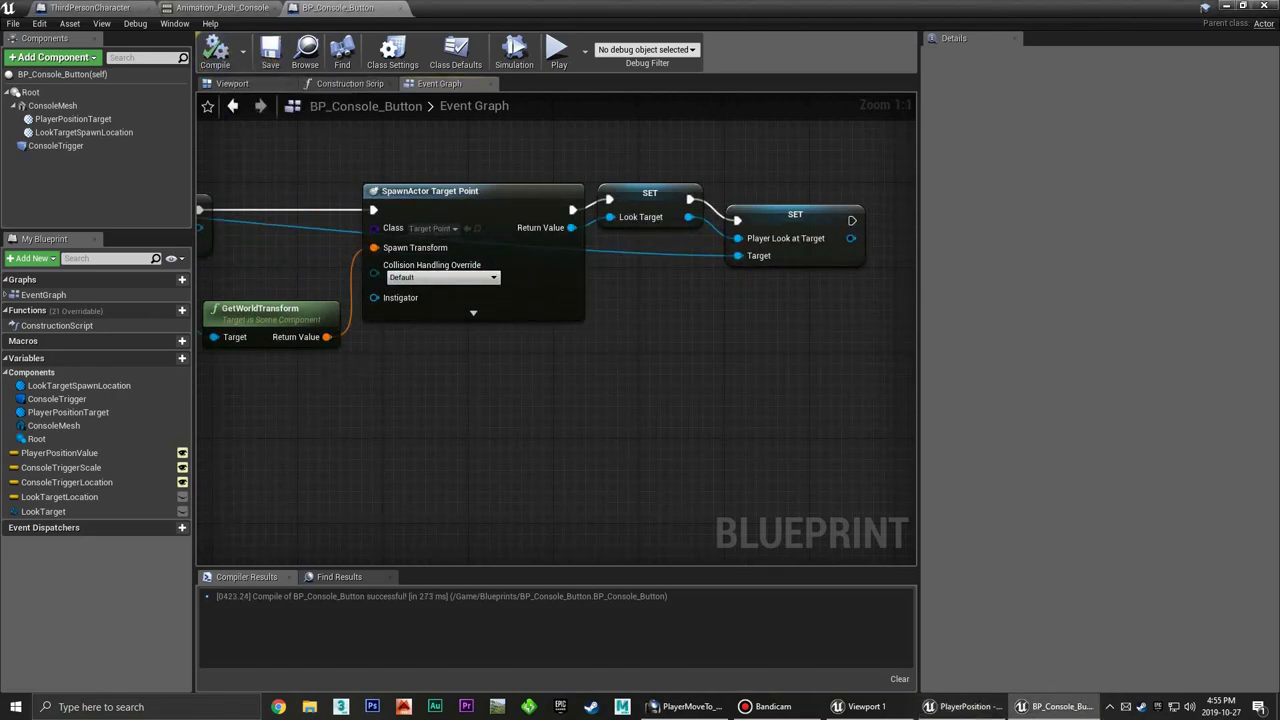
# Place a LookTarget getter beside End Overlap and add a DestroyActor node targeting it
pyautogui.moveTo(523, 323)
pyautogui.mouseDown(button='right')
pyautogui.moveTo(780, 306)
pyautogui.moveTo(574, 300)
pyautogui.mouseUp(button='right')
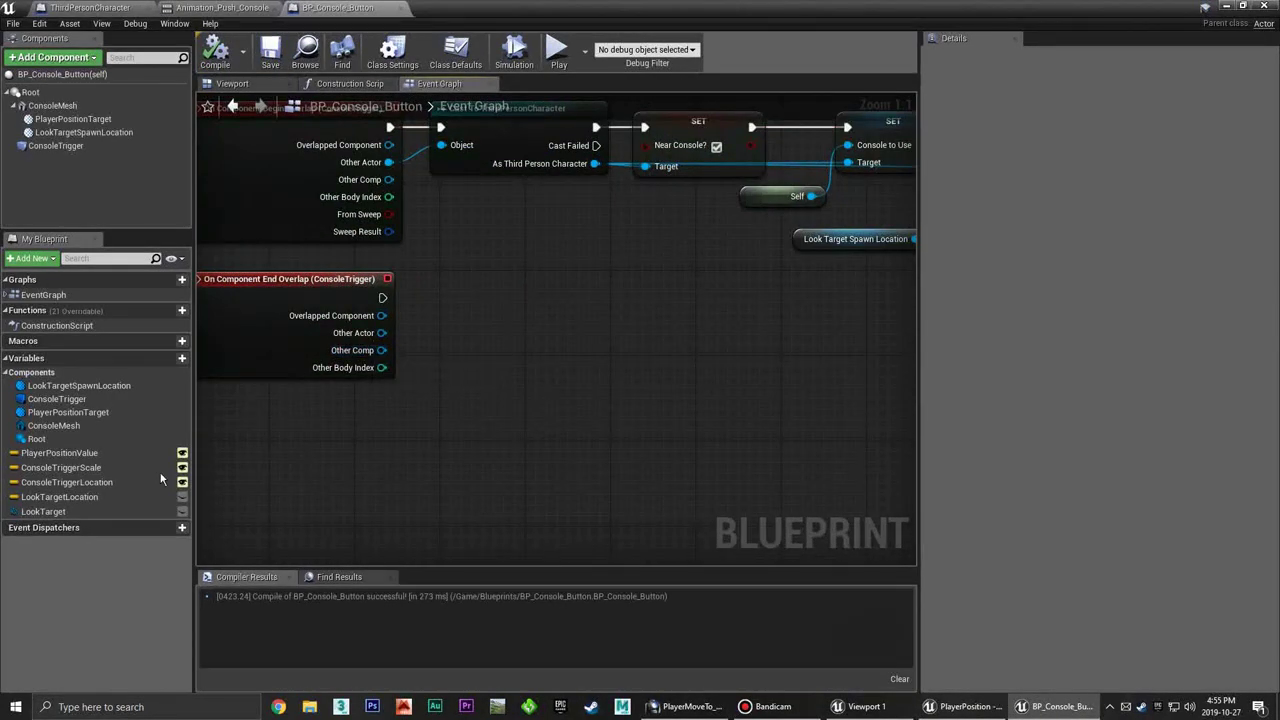
pyautogui.moveTo(43, 511)
pyautogui.mouseDown()
pyautogui.moveTo(445, 343)
pyautogui.moveTo(410, 330)
pyautogui.moveTo(520, 325)
pyautogui.mouseUp()
pyautogui.click(537, 329)
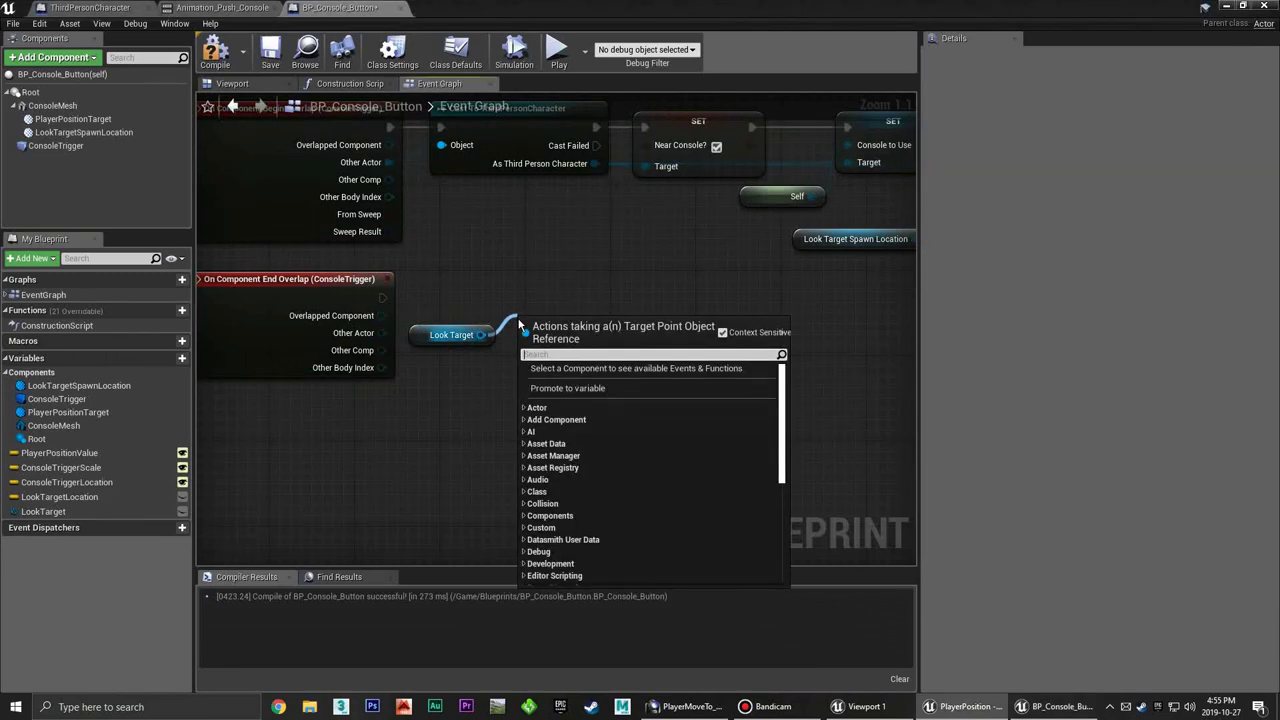
pyautogui.write('dets')
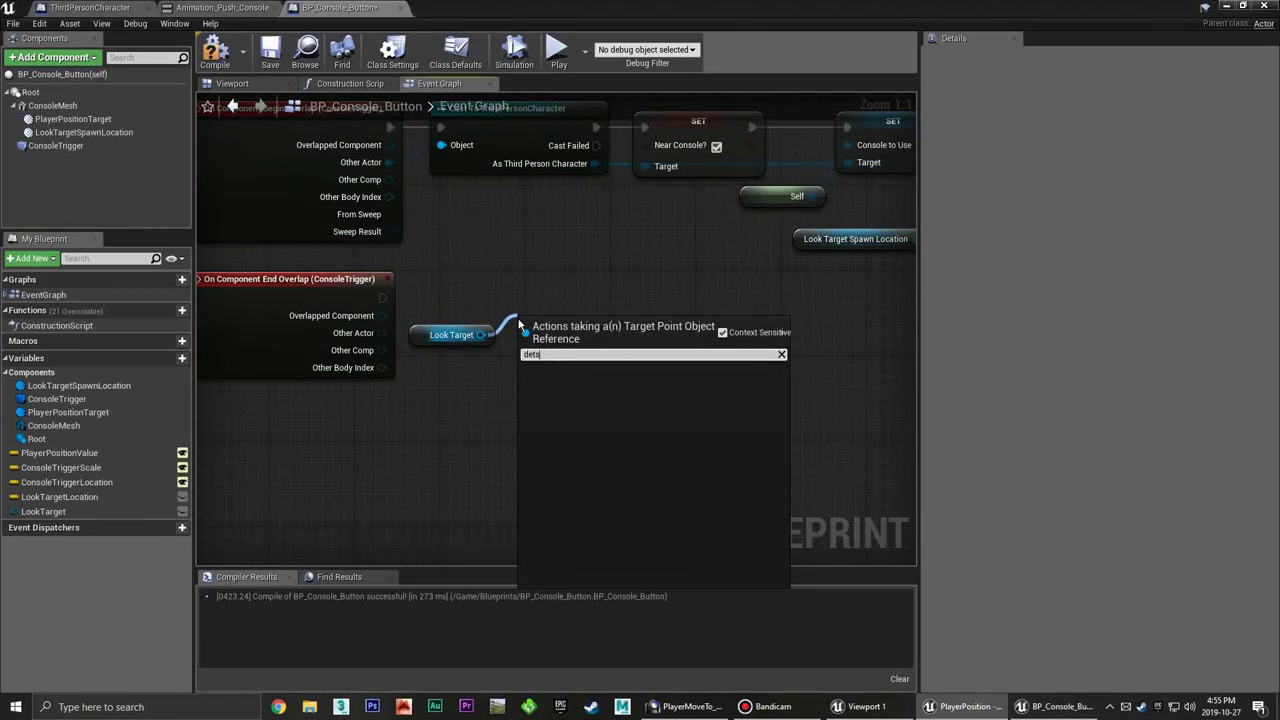
pyautogui.press('BackSpace')
pyautogui.press('BackSpace')
pyautogui.press('BackSpace')
pyautogui.write('estroy')
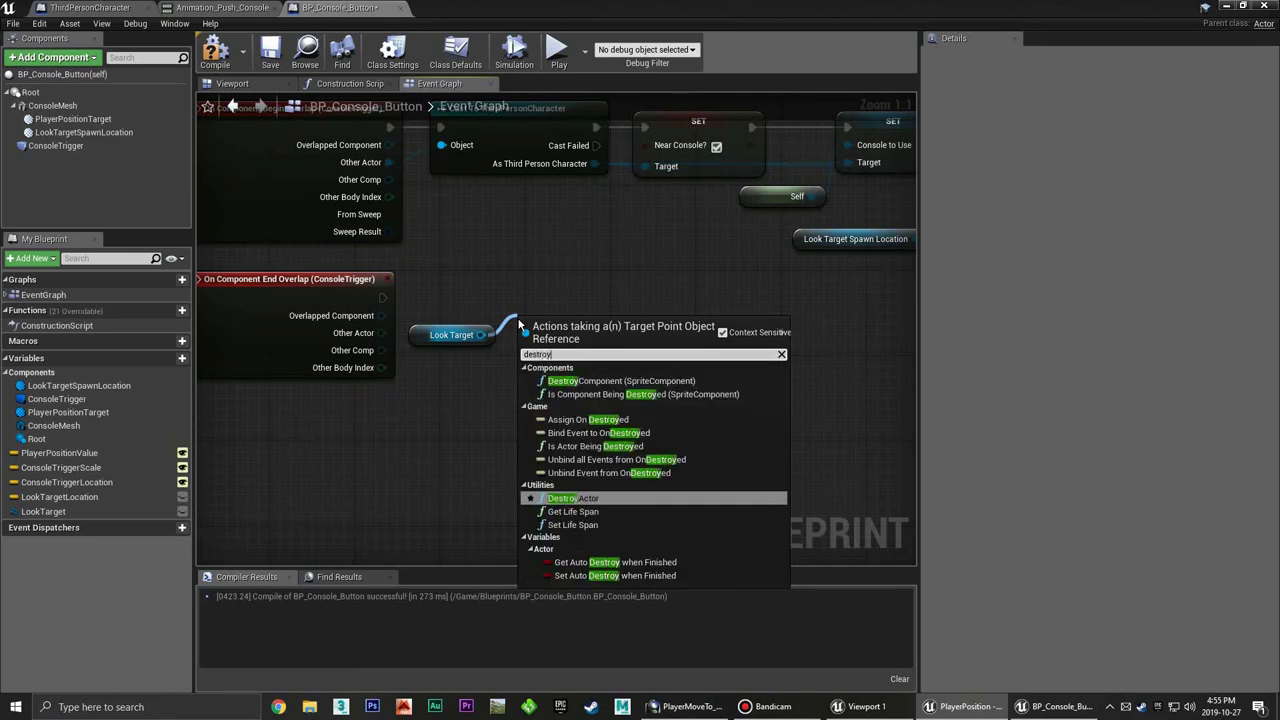
pyautogui.click(585, 498)
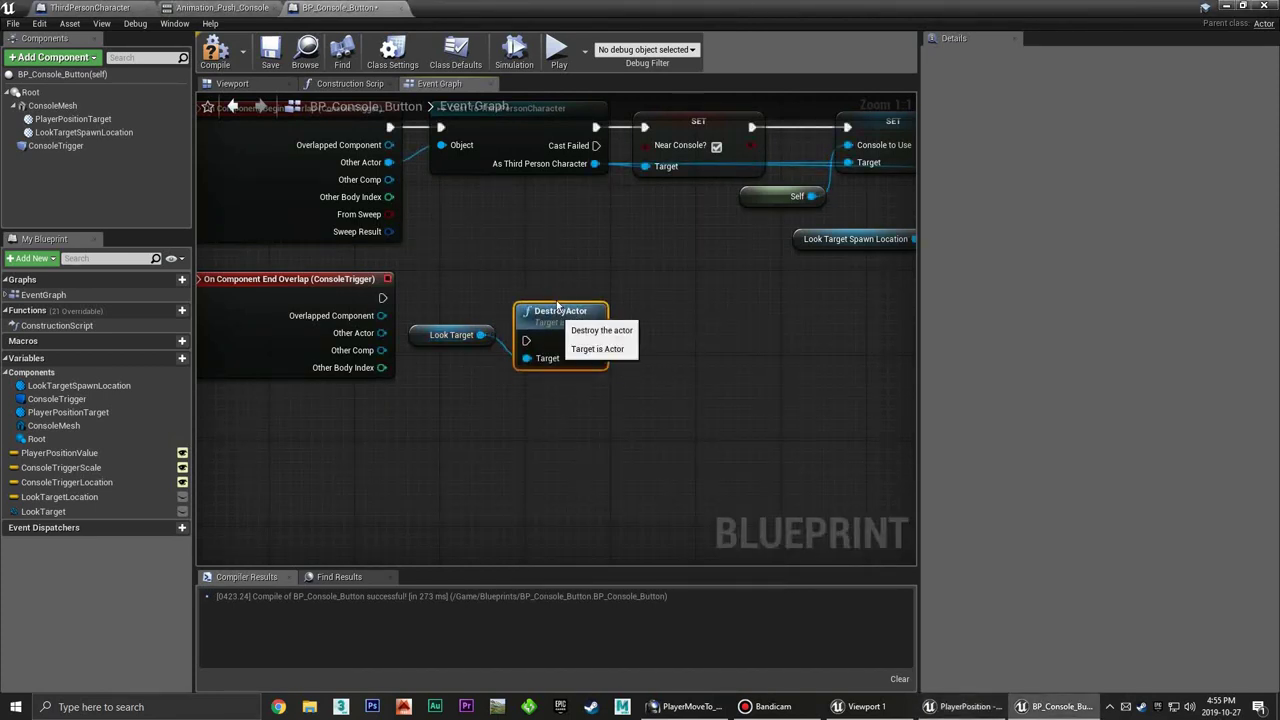
# Wire End Overlap's execution into DestroyActor and nudge the LookTarget getter into place
pyautogui.moveTo(382, 298); pyautogui.dragTo(563, 292)
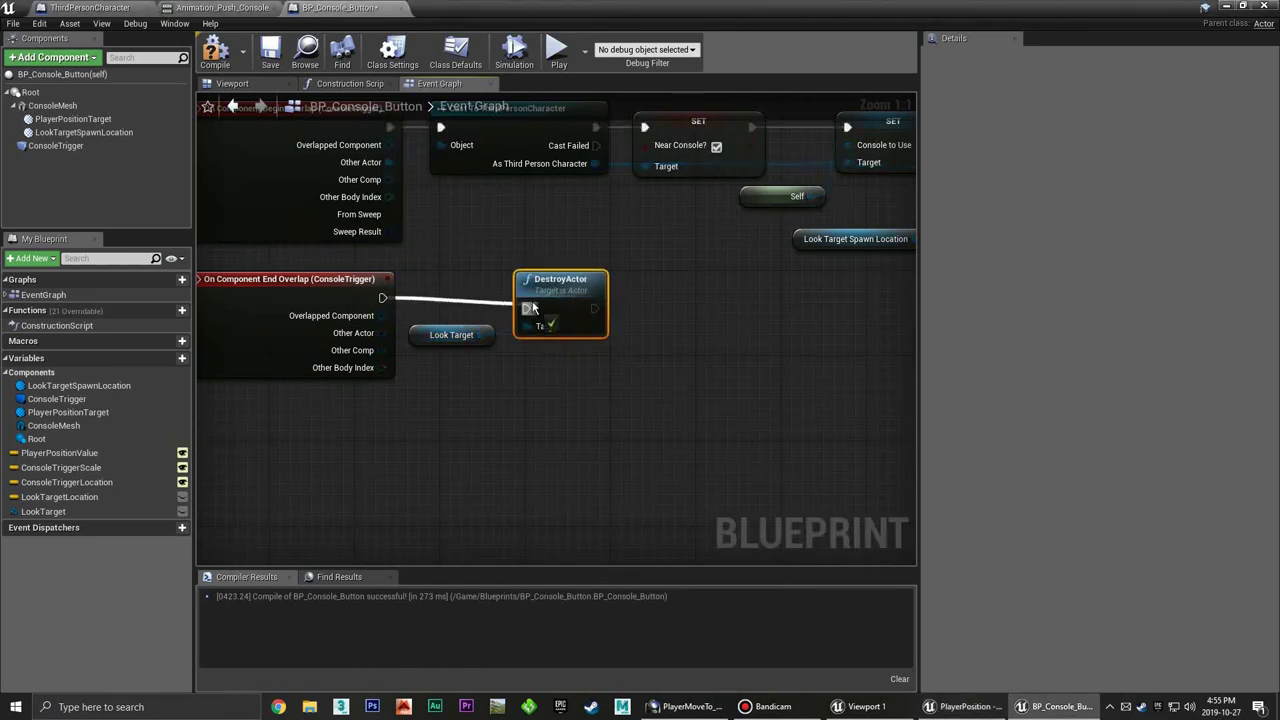
pyautogui.click(420, 300)
pyautogui.moveTo(382, 298)
pyautogui.mouseDown()
pyautogui.moveTo(526, 308)
pyautogui.moveTo(533, 293)
pyautogui.mouseUp()
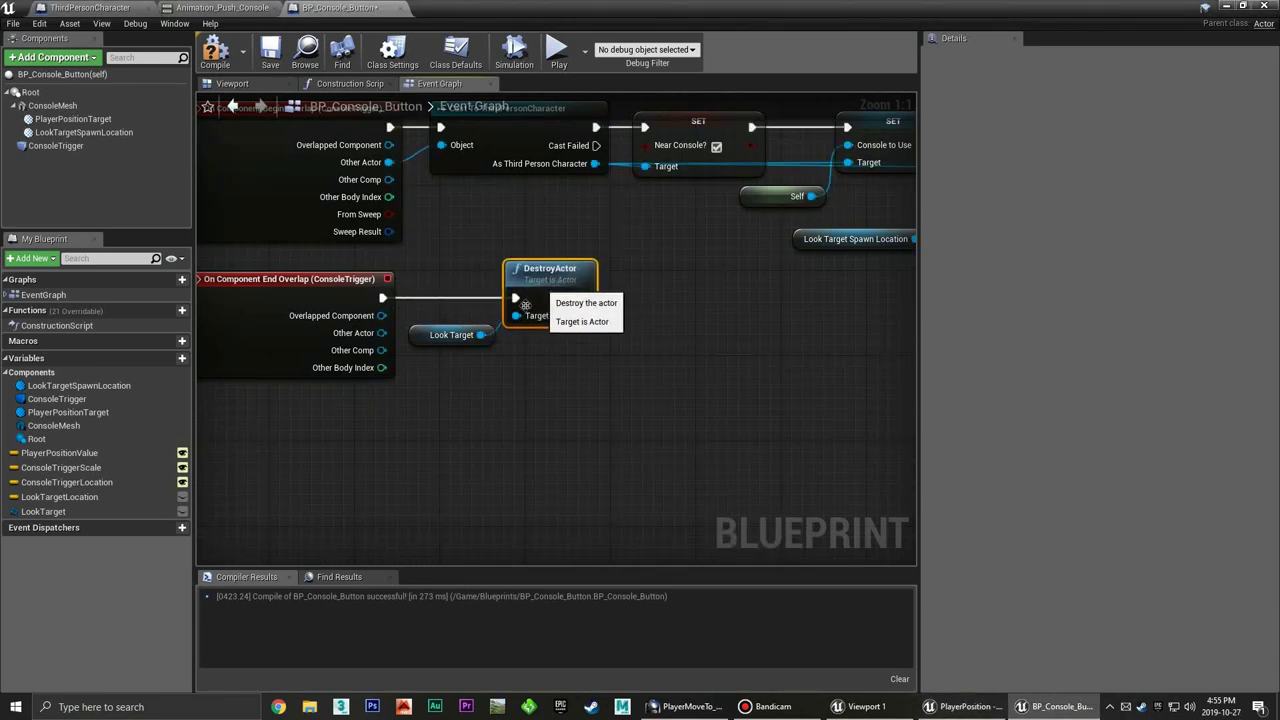
pyautogui.moveTo(455, 327); pyautogui.dragTo(457, 340)
pyautogui.click(547, 328)
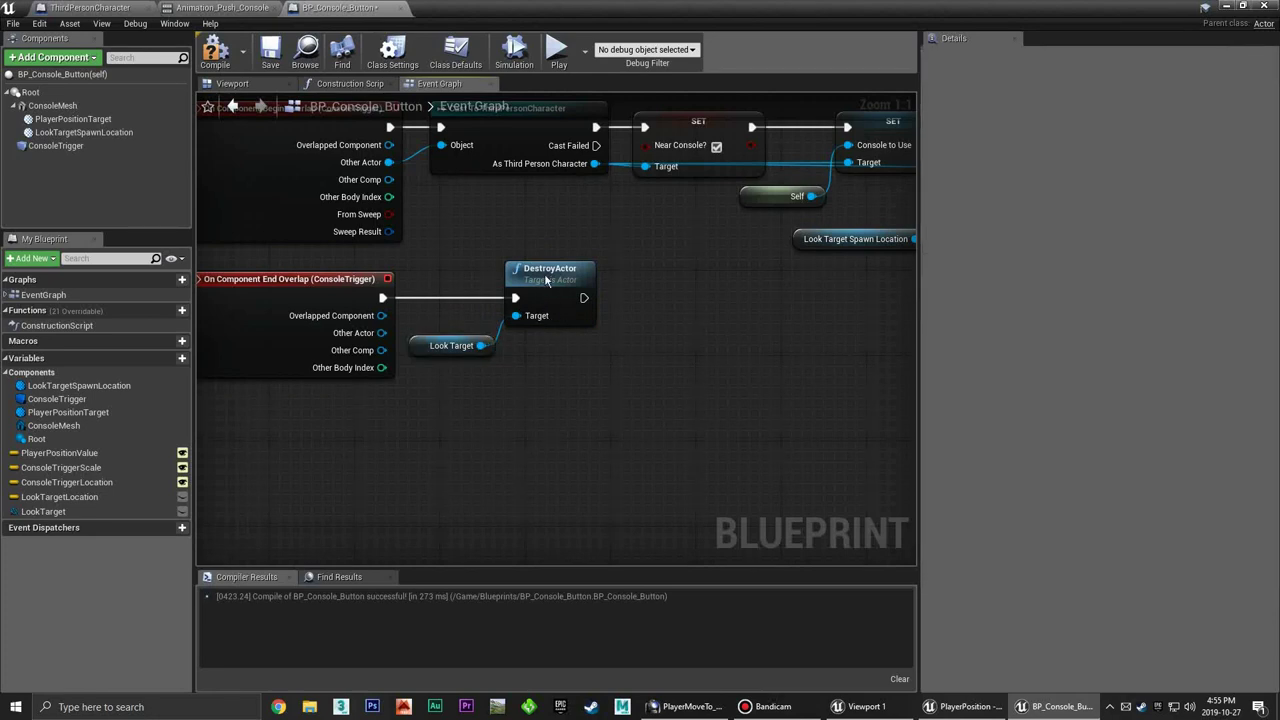
# Compile the BP_Console_Button blueprint
pyautogui.click(218, 50)
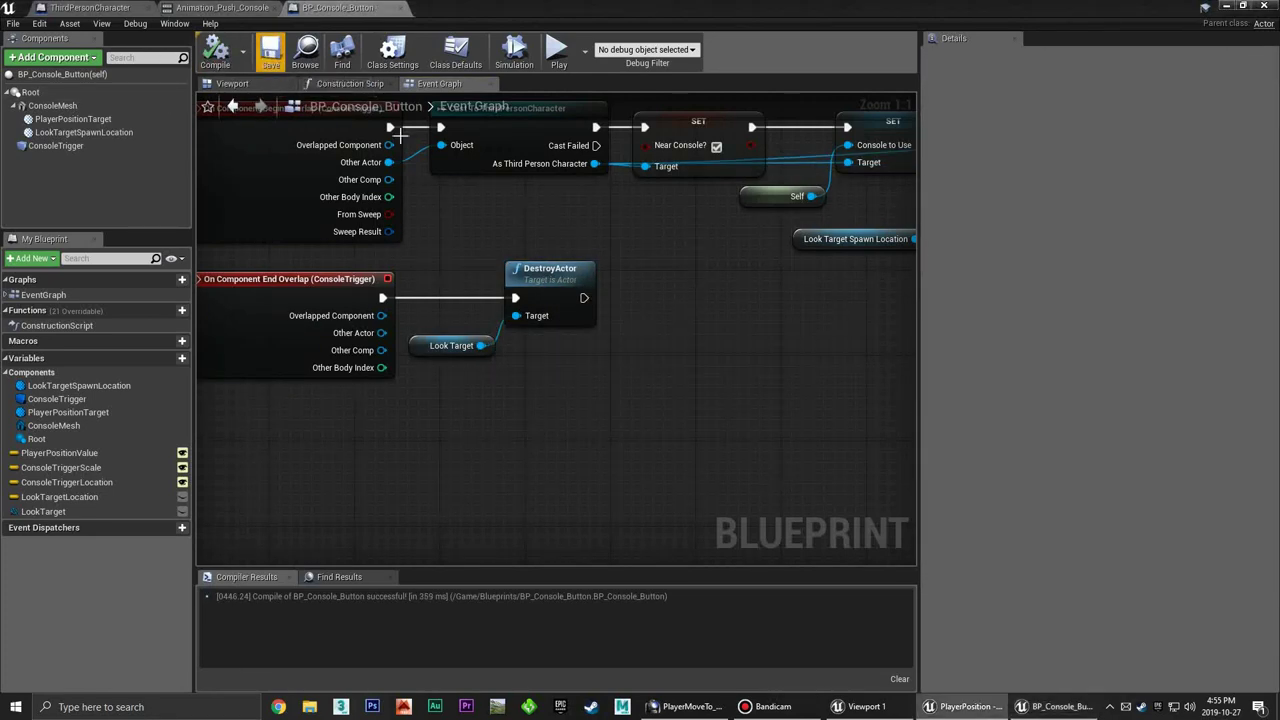
pyautogui.scroll(-5, 509, 375)
pyautogui.scroll(1, 443, 357)
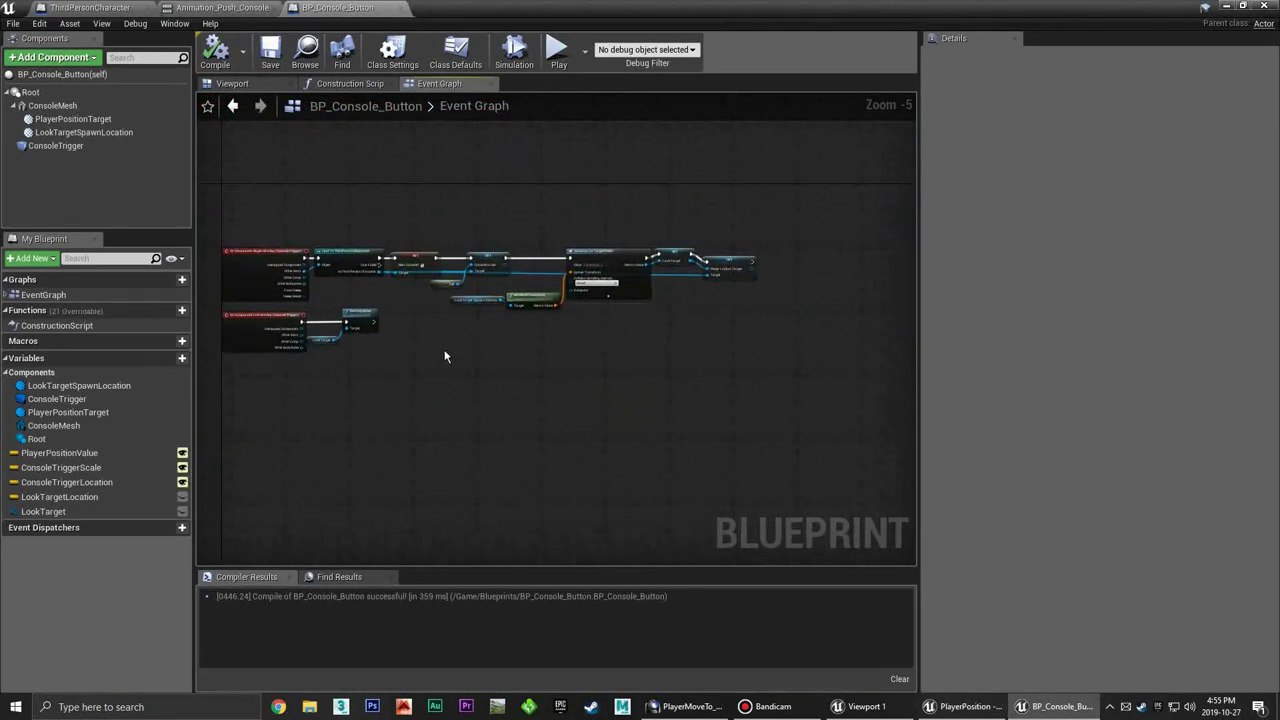
pyautogui.scroll(1, 423, 334)
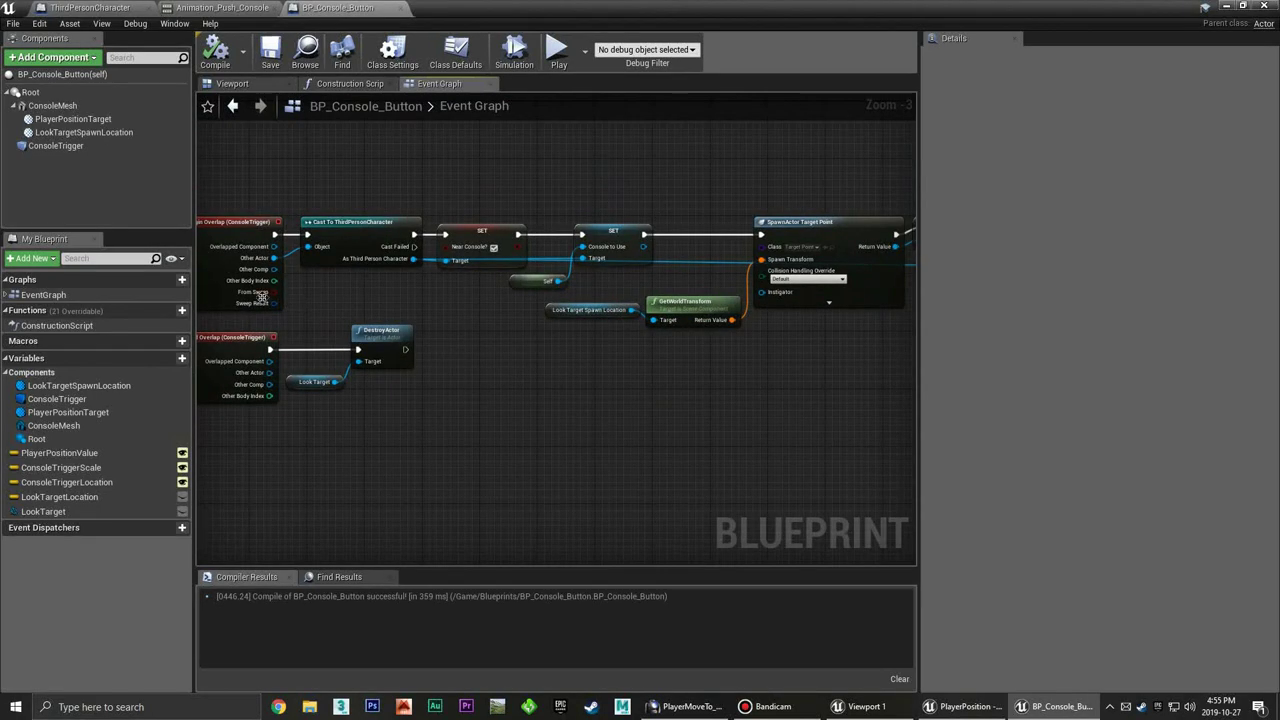
# Pan across the graph to review the LookTarget SET, Cast, DestroyActor and console nodes
pyautogui.moveTo(900, 238); pyautogui.dragTo(781, 230, button='right')
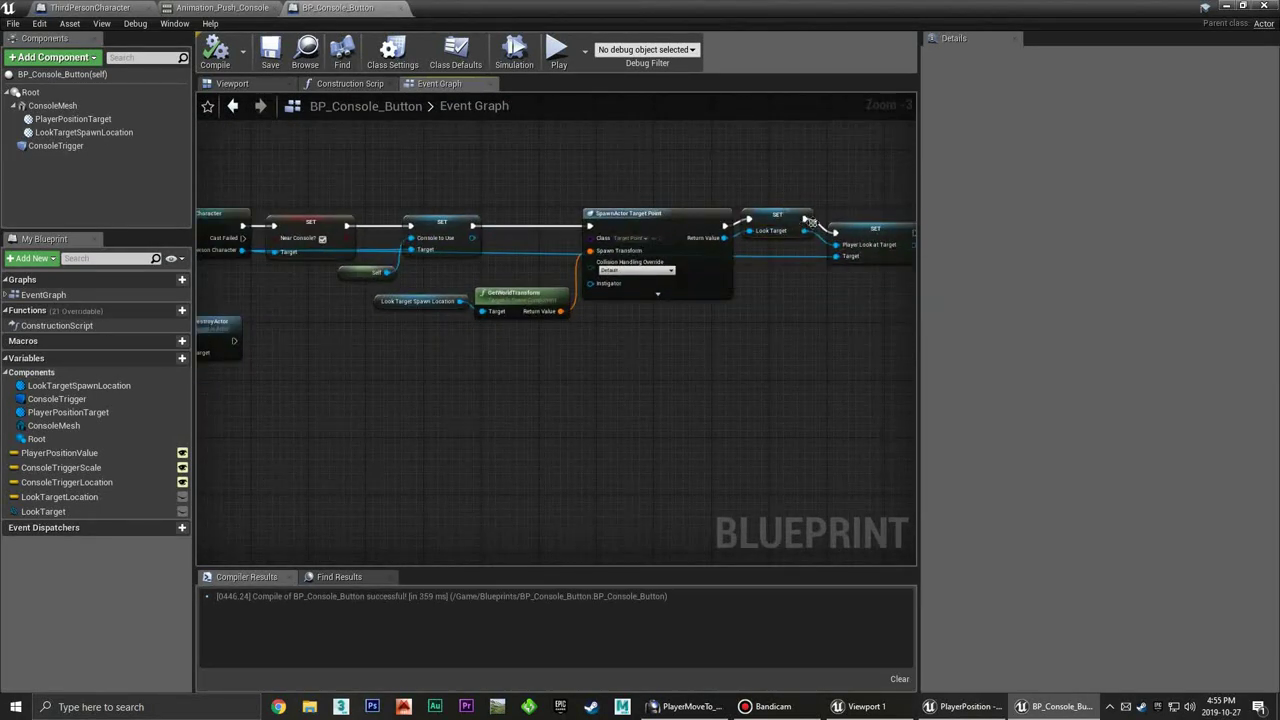
pyautogui.moveTo(477, 360); pyautogui.dragTo(419, 345, button='right')
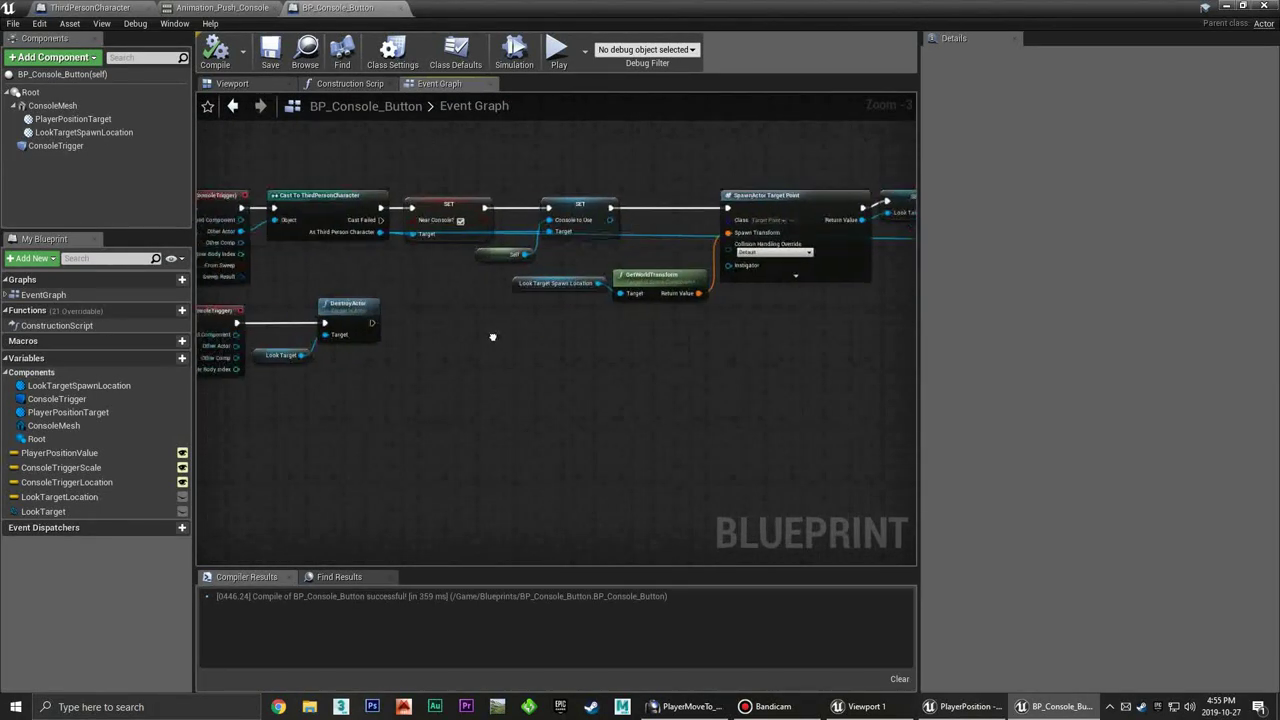
pyautogui.moveTo(790, 373); pyautogui.dragTo(497, 349, button='right')
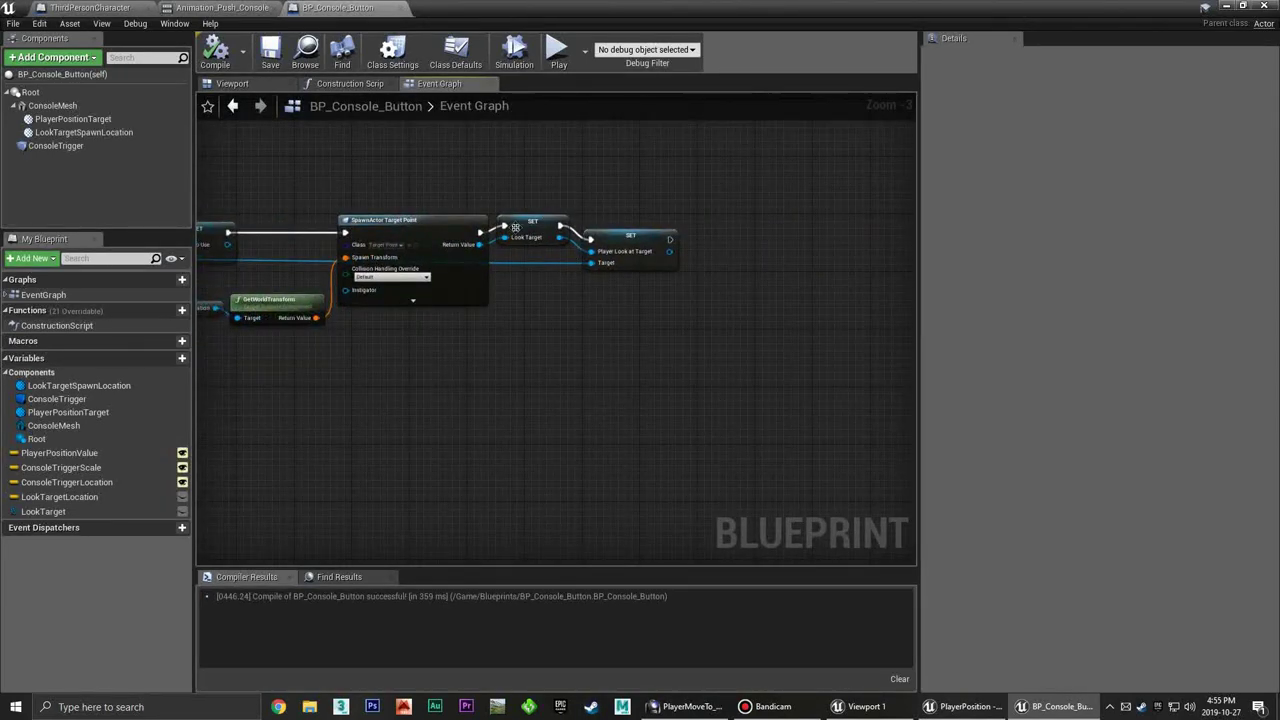
pyautogui.moveTo(348, 373); pyautogui.dragTo(563, 358, button='right')
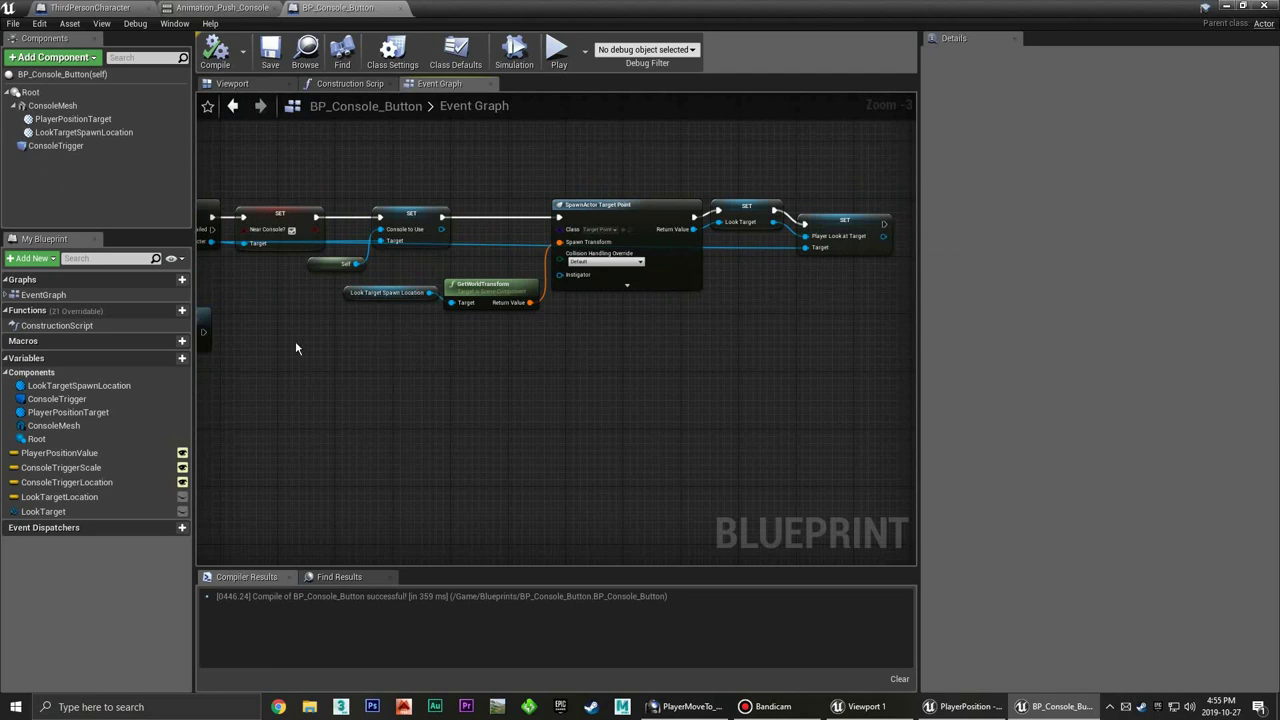
pyautogui.moveTo(296, 343); pyautogui.dragTo(525, 345, button='right')
pyautogui.moveTo(416, 377); pyautogui.dragTo(538, 355, button='right')
# Pan to the empty grid space below the overlap events
pyautogui.scroll(2, 590, 344)
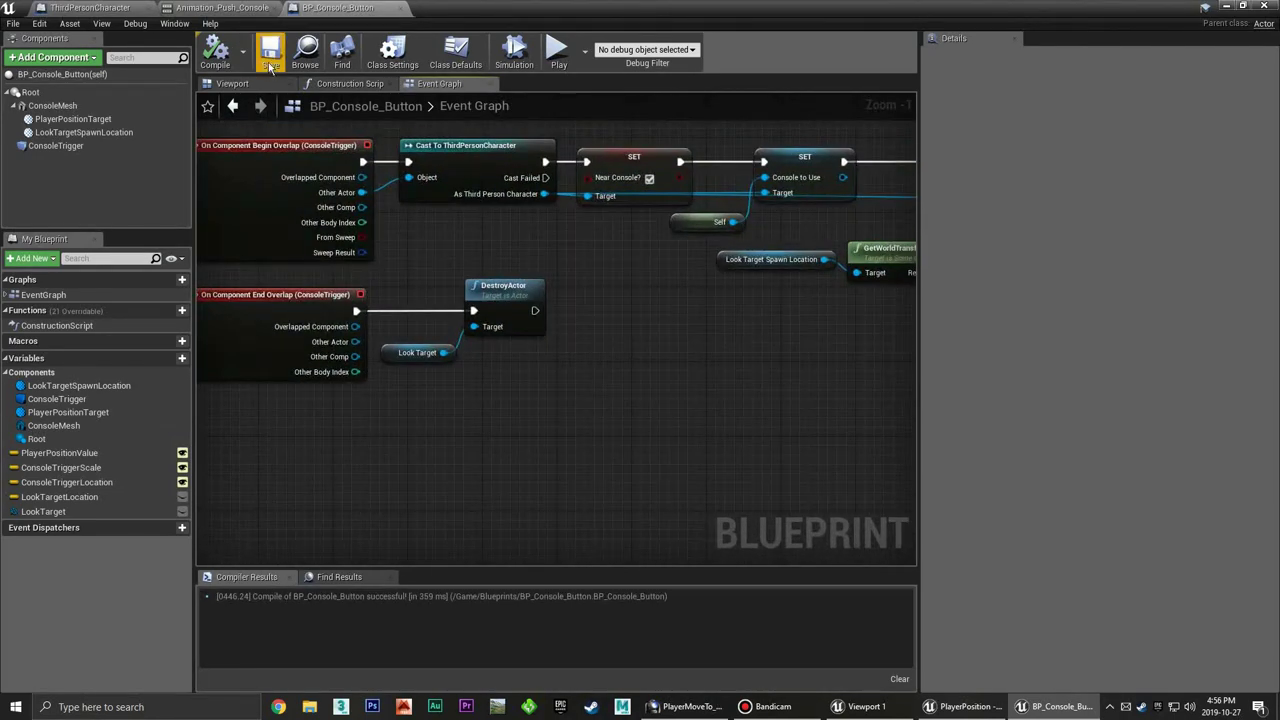
pyautogui.scroll(-3, 520, 360)
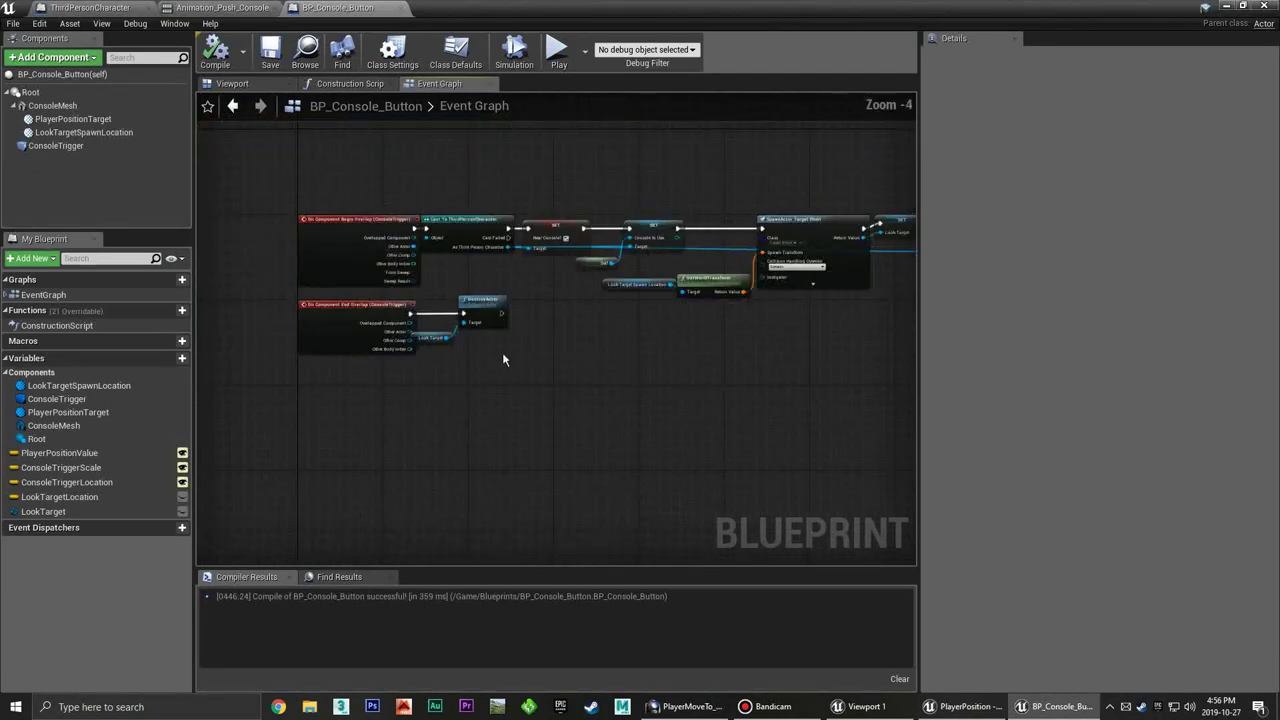
pyautogui.moveTo(503, 360); pyautogui.dragTo(423, 268, button='right')
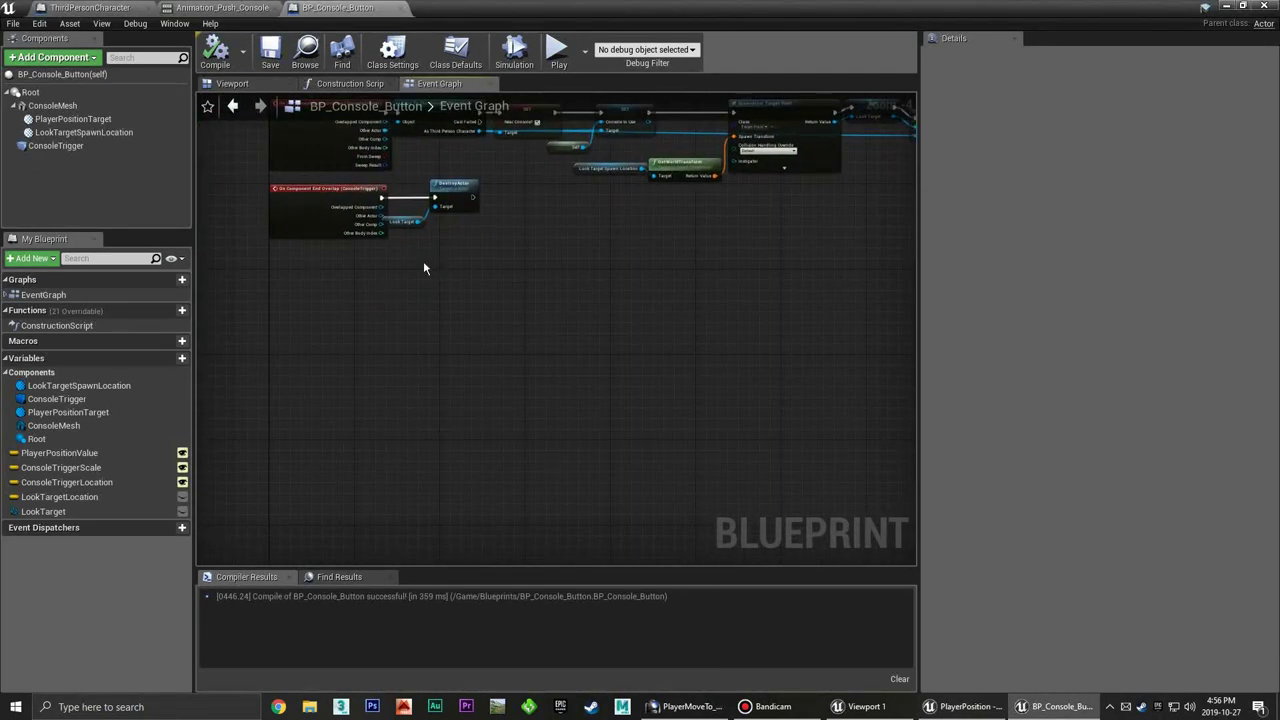
pyautogui.moveTo(386, 281)
pyautogui.mouseDown(button='right')
pyautogui.moveTo(433, 268)
pyautogui.moveTo(351, 293)
pyautogui.mouseUp(button='right')
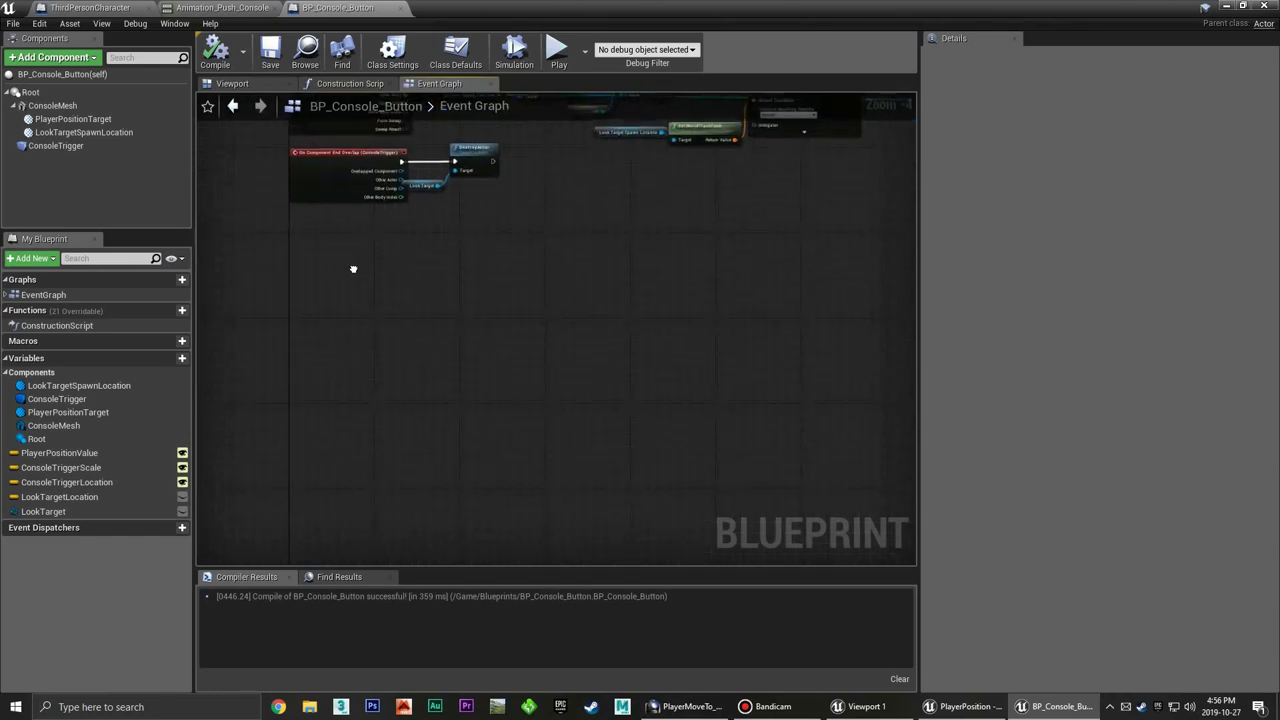
# Add a custom event named MovePlayerIntoPosition
pyautogui.rightClick(324, 313)
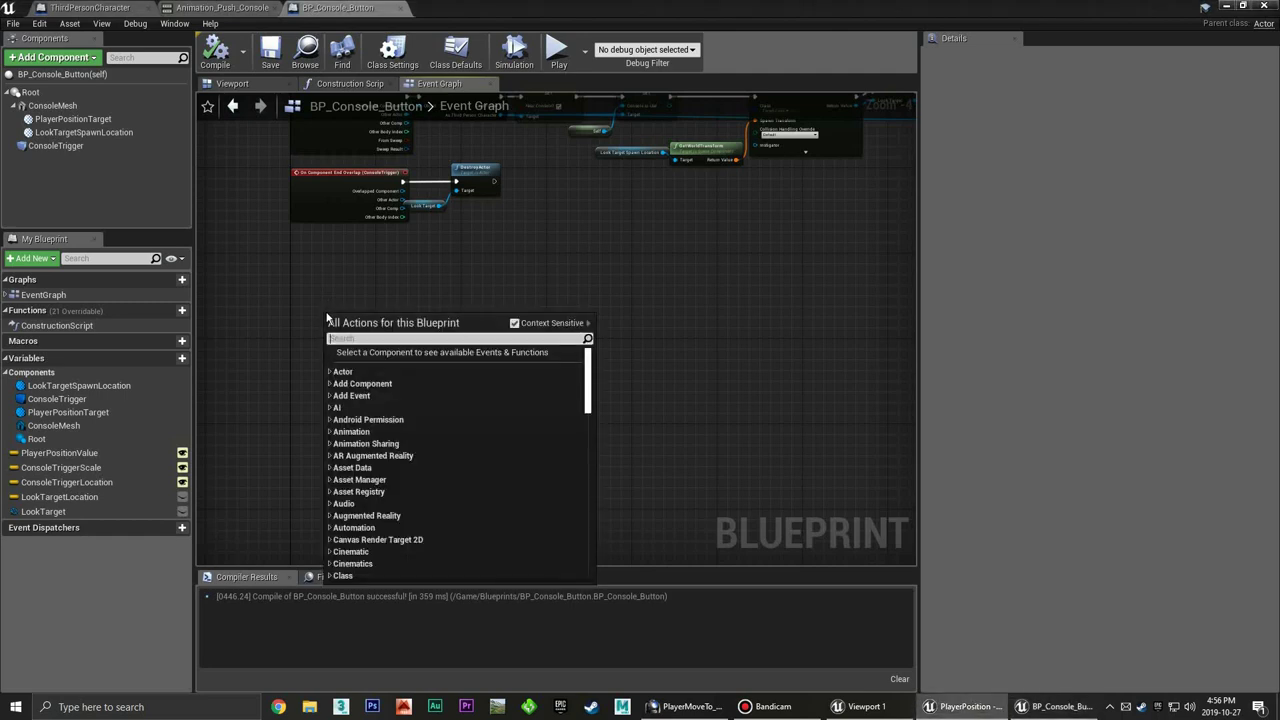
pyautogui.write('custom')
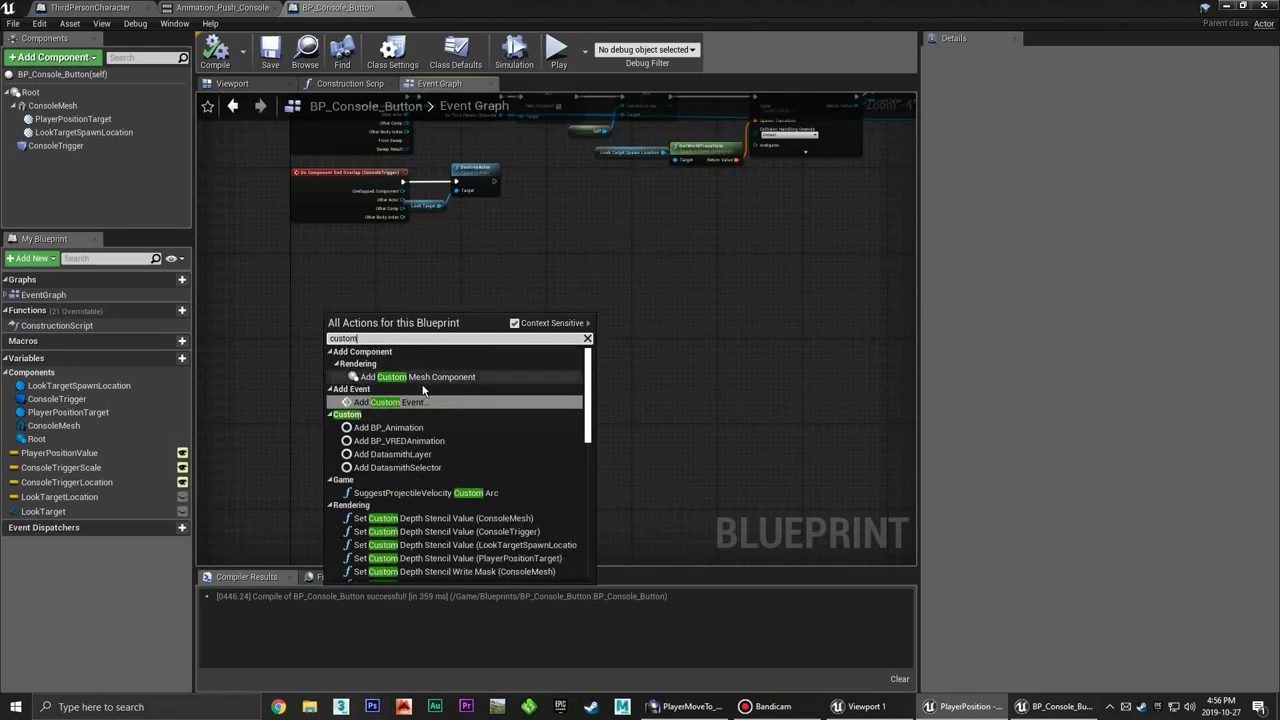
pyautogui.click(422, 401)
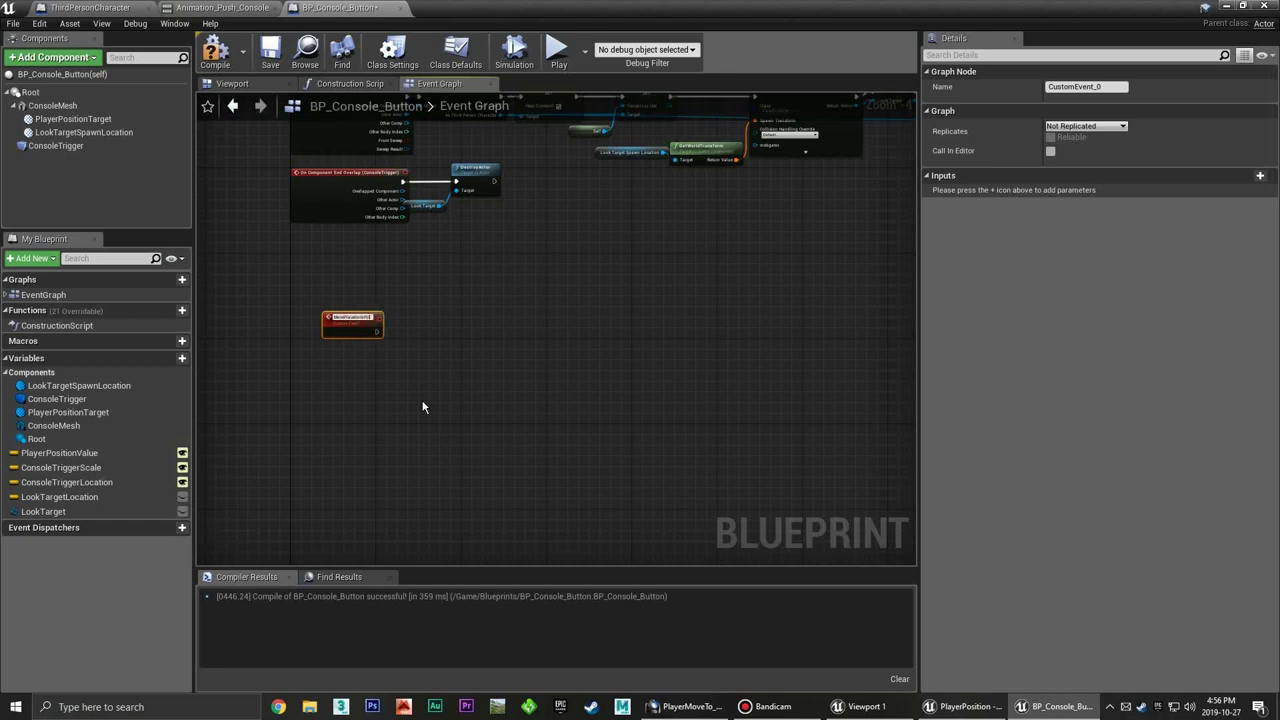
pyautogui.press('Return')
pyautogui.scroll(4, 360, 323)
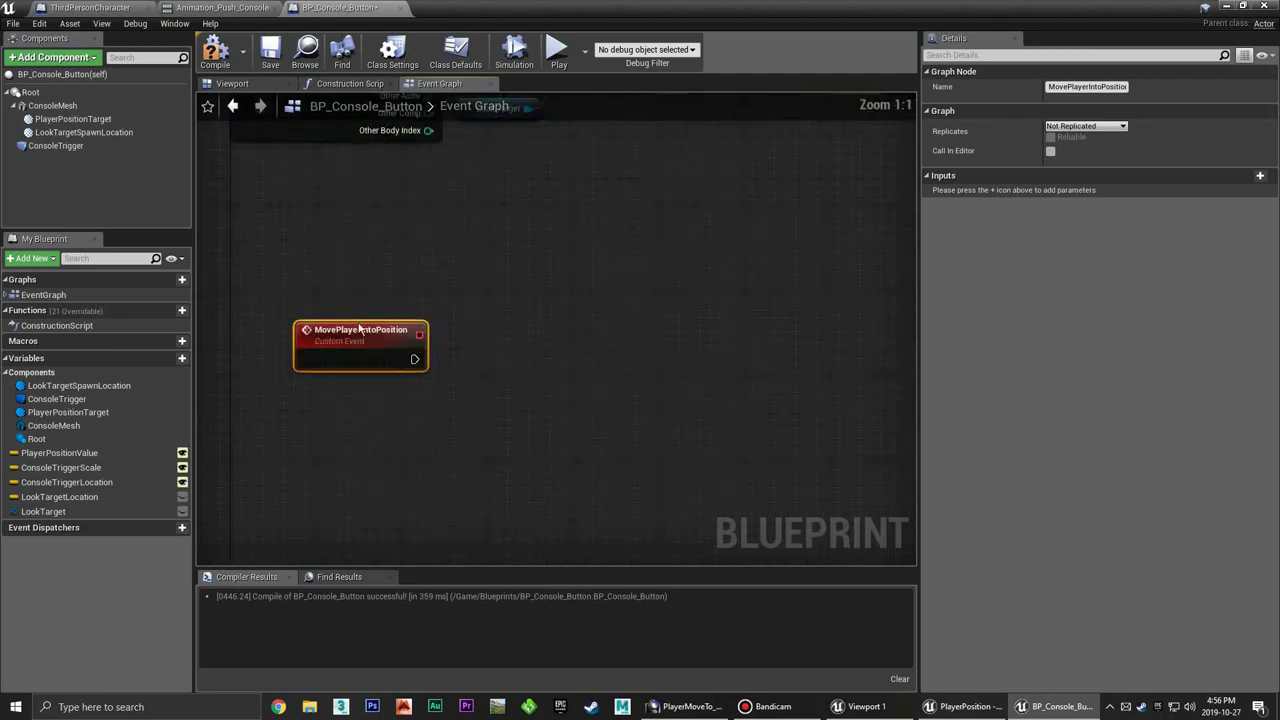
pyautogui.moveTo(367, 318); pyautogui.dragTo(448, 322)
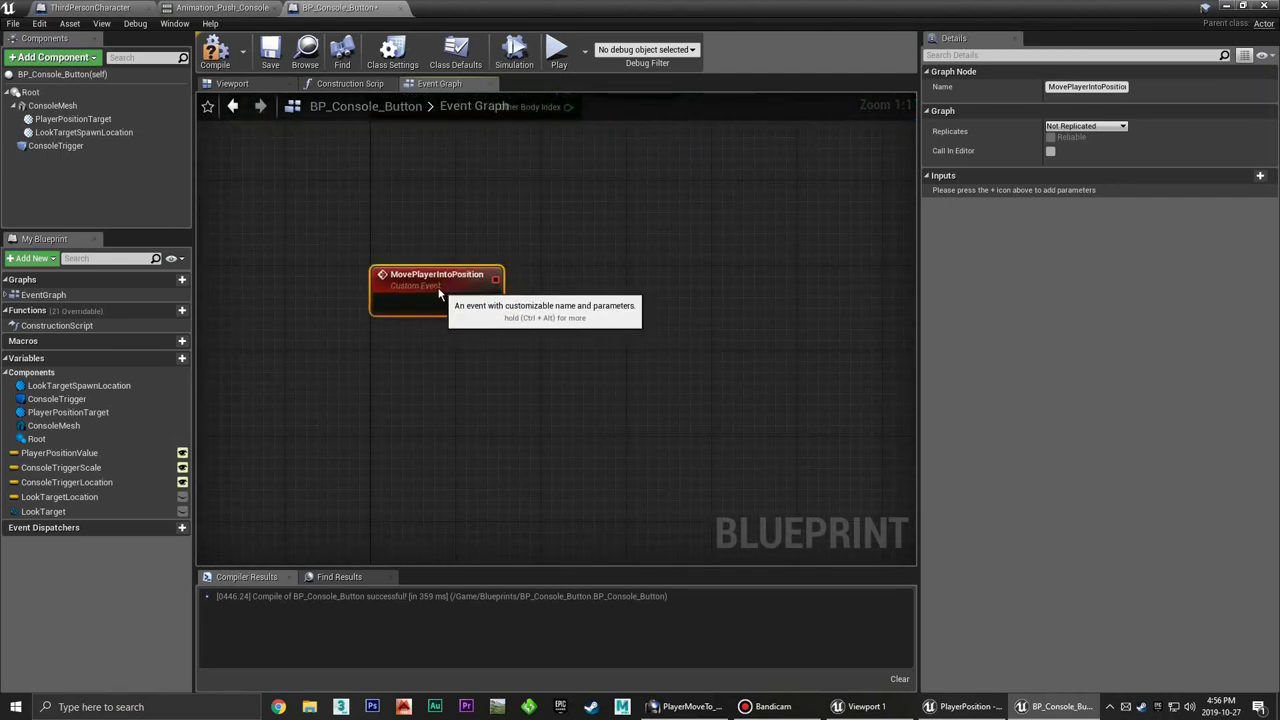
pyautogui.click(551, 314)
pyautogui.moveTo(535, 385); pyautogui.dragTo(482, 341, button='right')
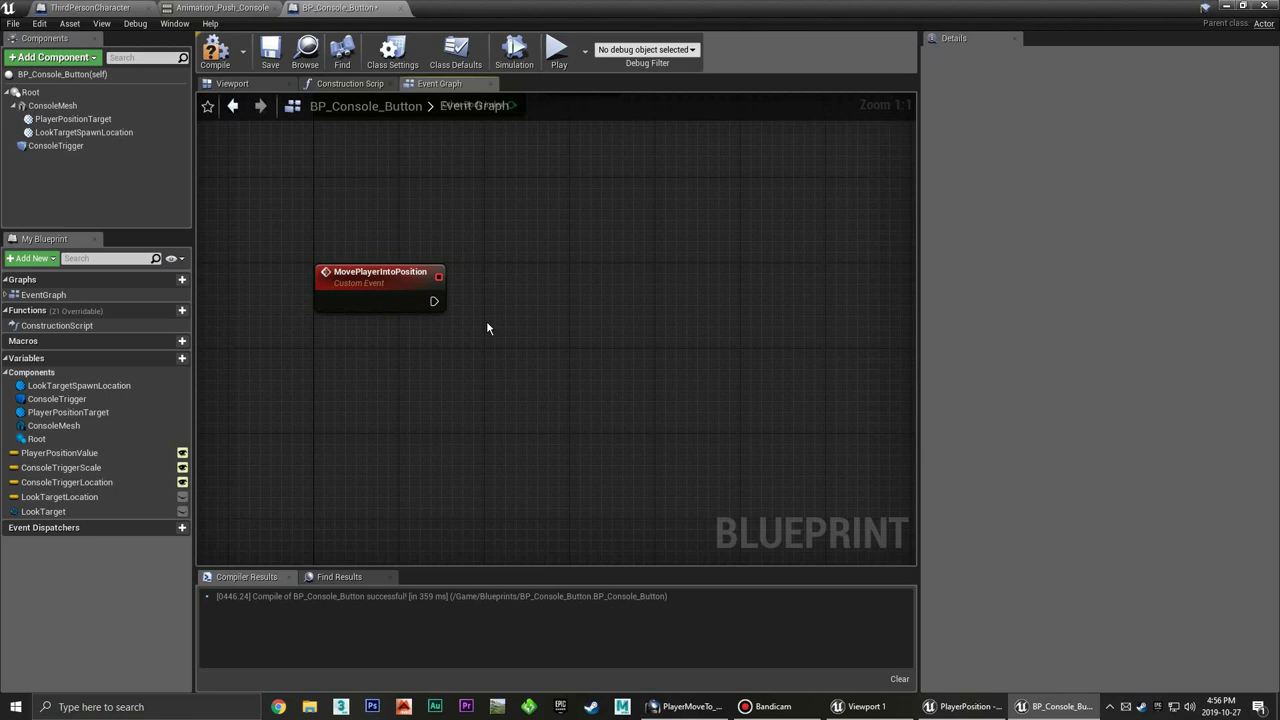
# Add a Do Once node fed by MovePlayerIntoPosition's execution output
pyautogui.moveTo(434, 301); pyautogui.dragTo(495, 301)
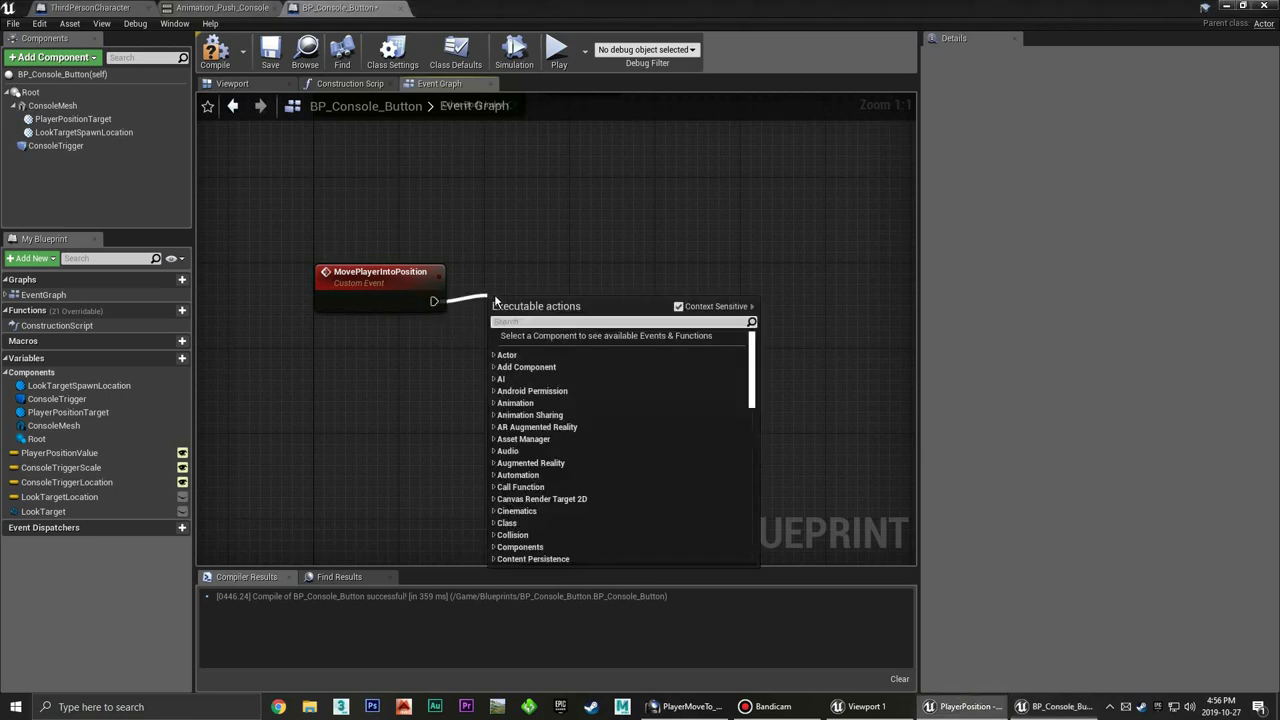
pyautogui.write('once')
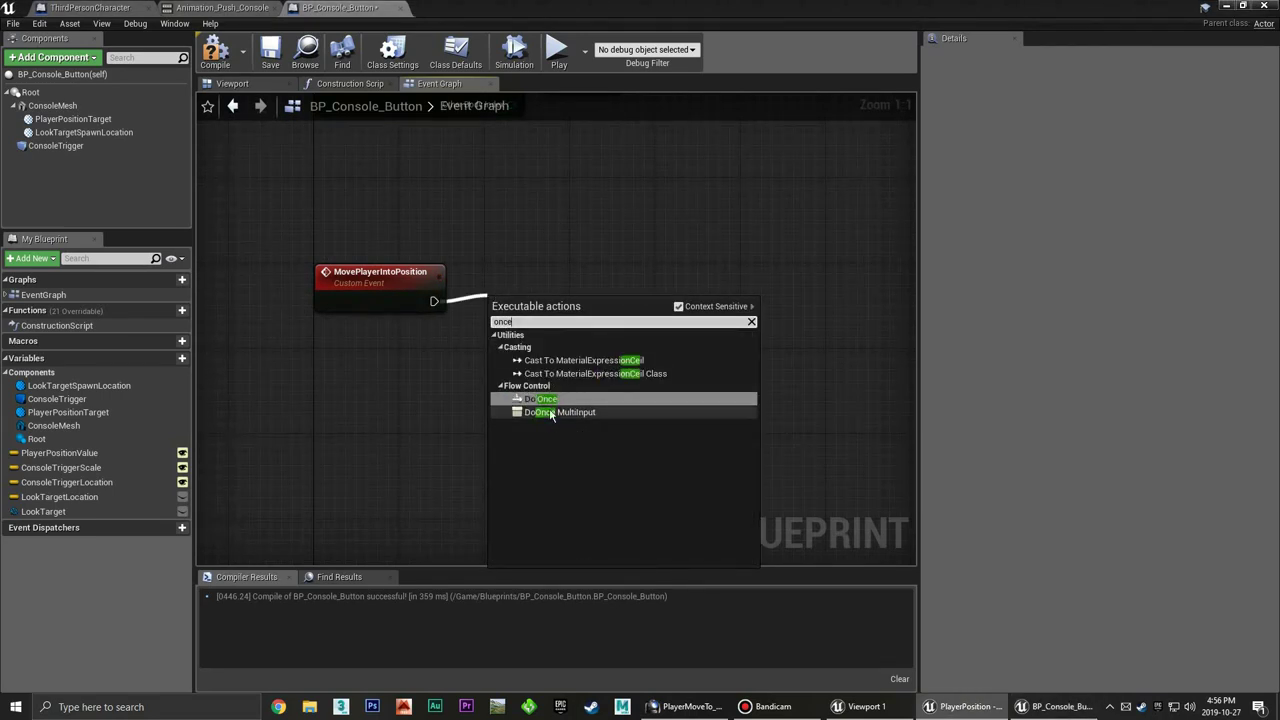
pyautogui.click(555, 400)
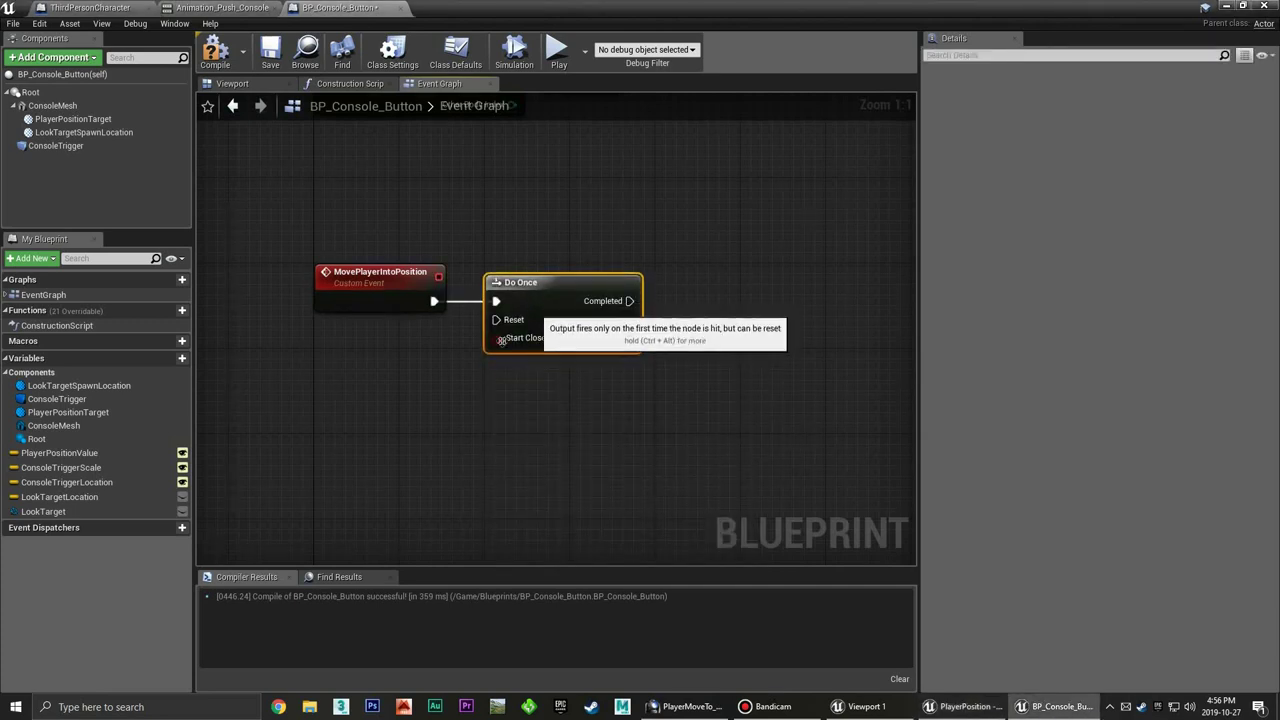
pyautogui.click(482, 328)
# Add a ResetPlayerPosition custom event and tuck it under MovePlayerIntoPosition
pyautogui.rightClick(359, 350)
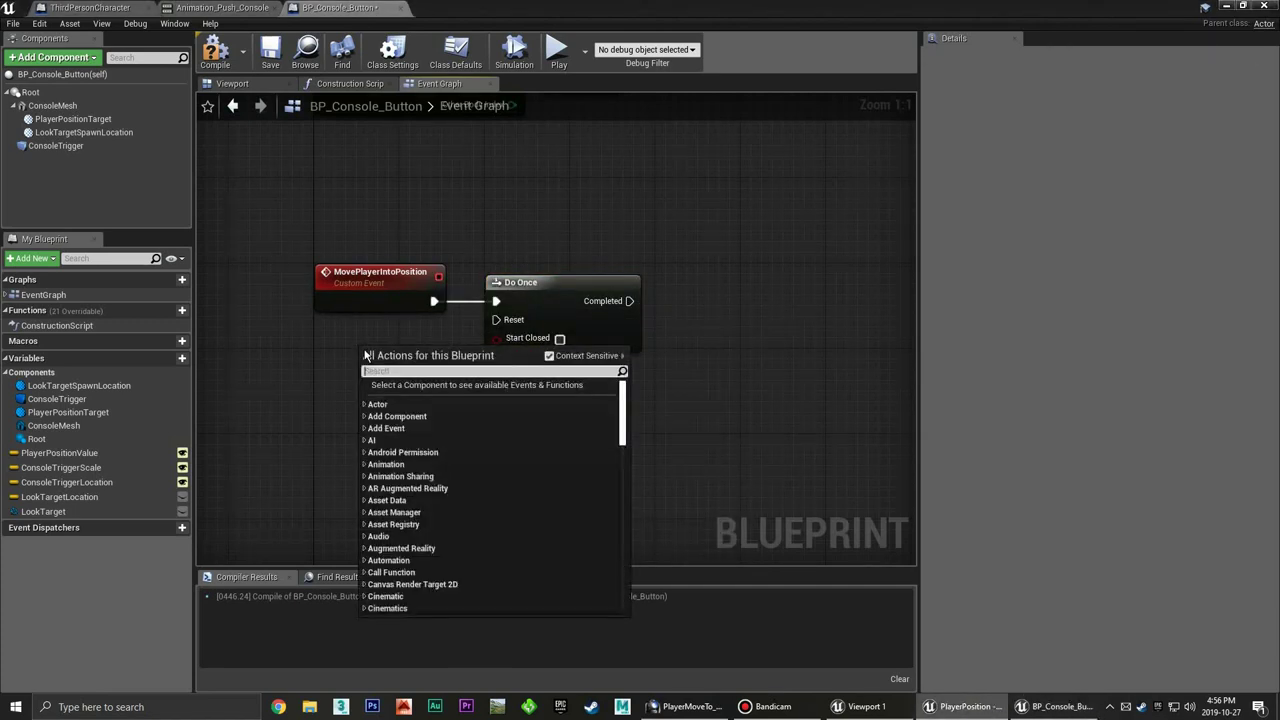
pyautogui.write('custom')
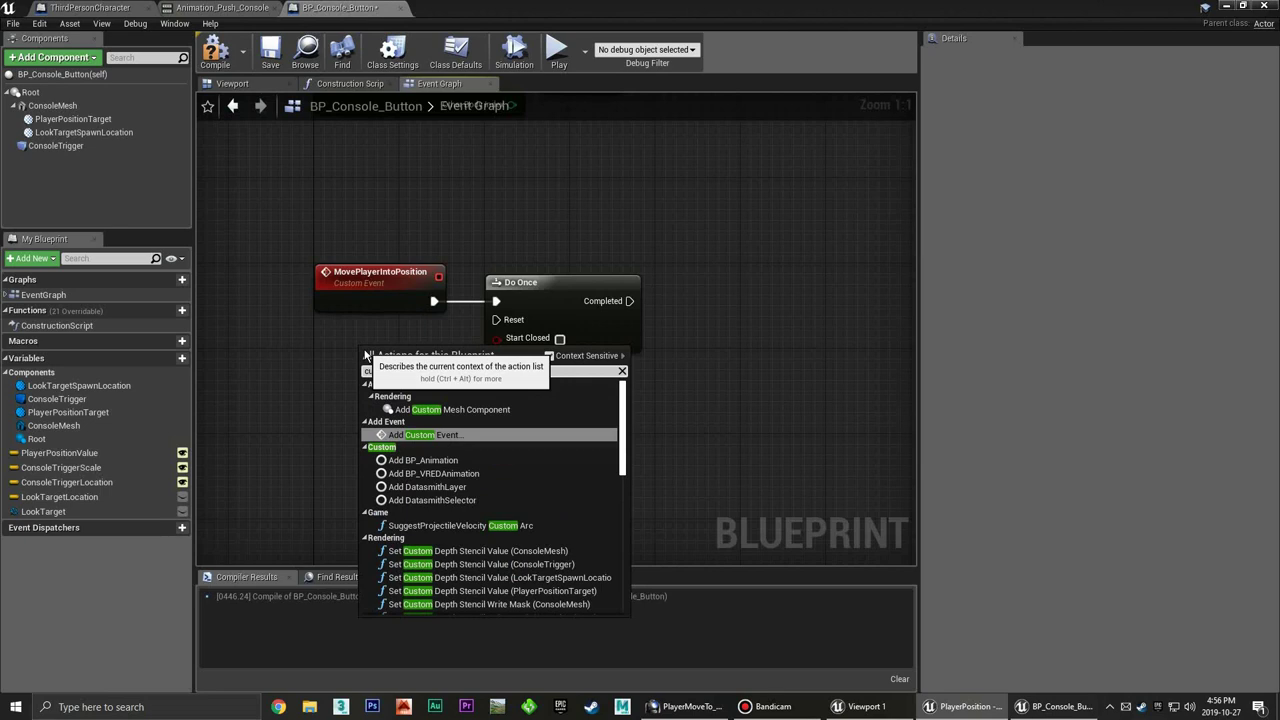
pyautogui.click(424, 436)
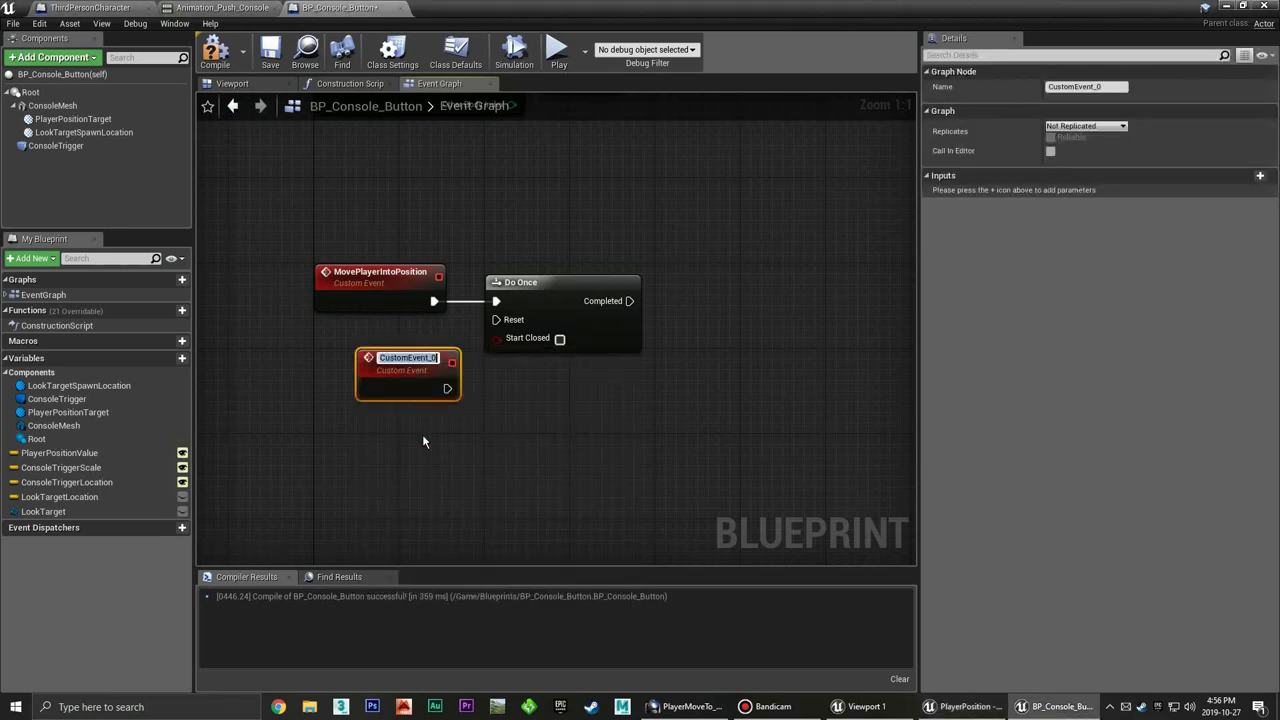
pyautogui.write('ResetP')
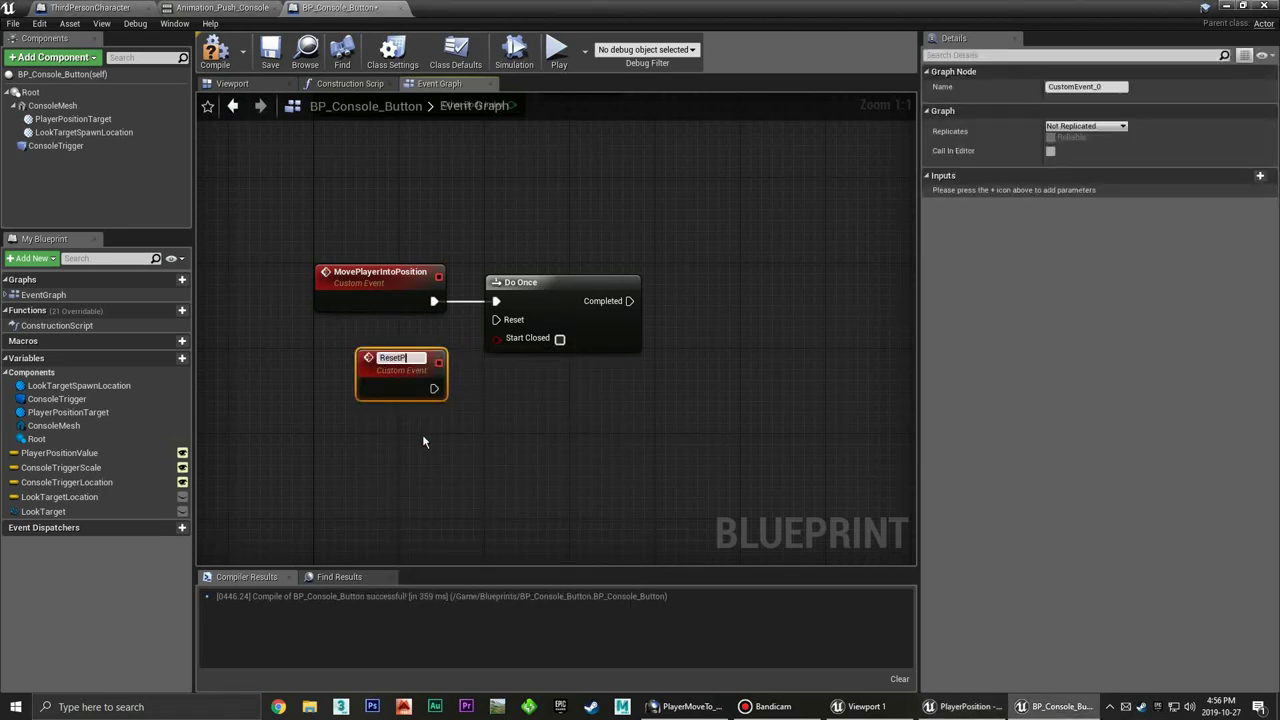
pyautogui.write('layerPos')
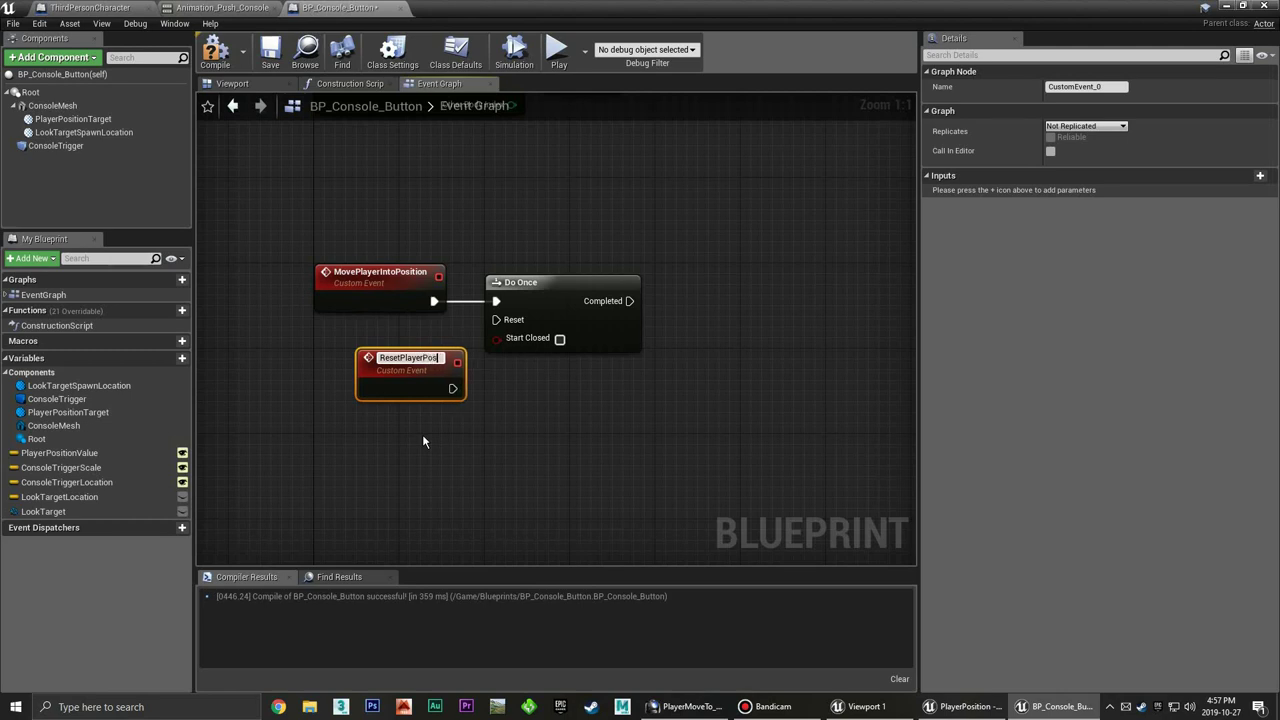
pyautogui.write('ition')
pyautogui.press('Return')
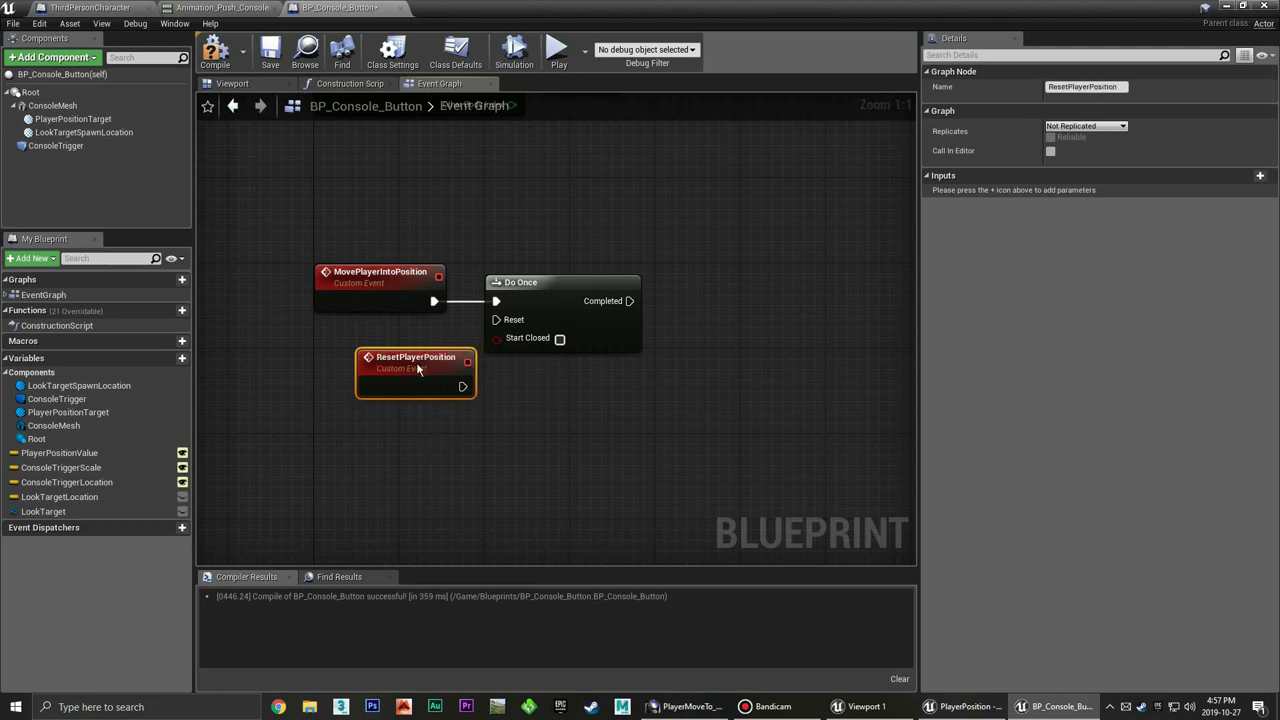
pyautogui.moveTo(418, 369)
pyautogui.mouseDown()
pyautogui.moveTo(394, 339)
pyautogui.moveTo(496, 319)
pyautogui.mouseUp()
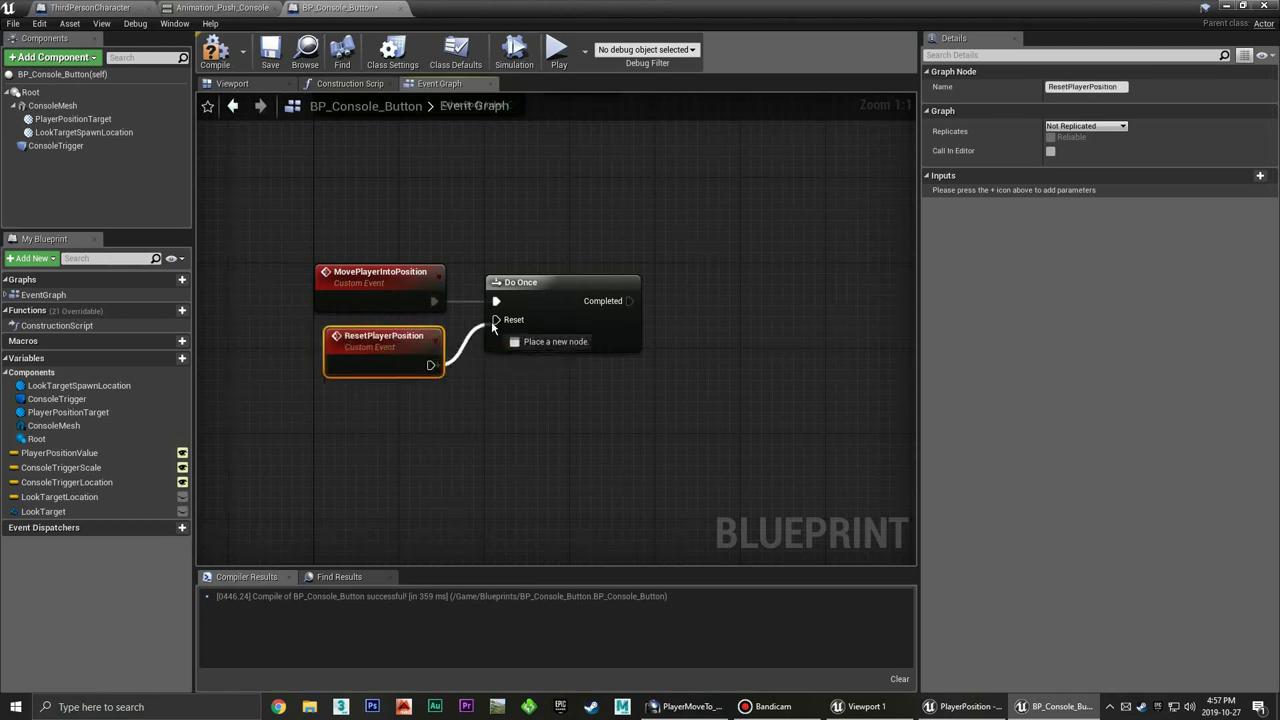
# Add a Get Player Character node to the graph
pyautogui.click(565, 388)
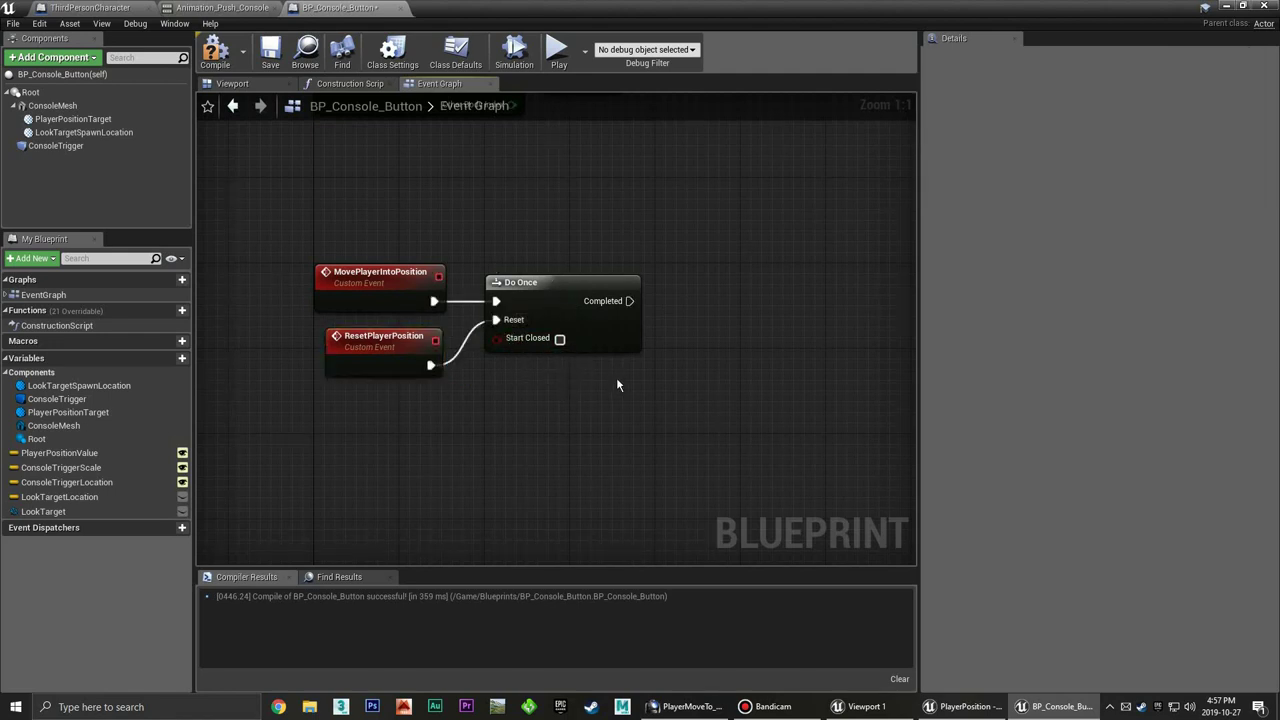
pyautogui.moveTo(616, 377); pyautogui.dragTo(531, 364, button='right')
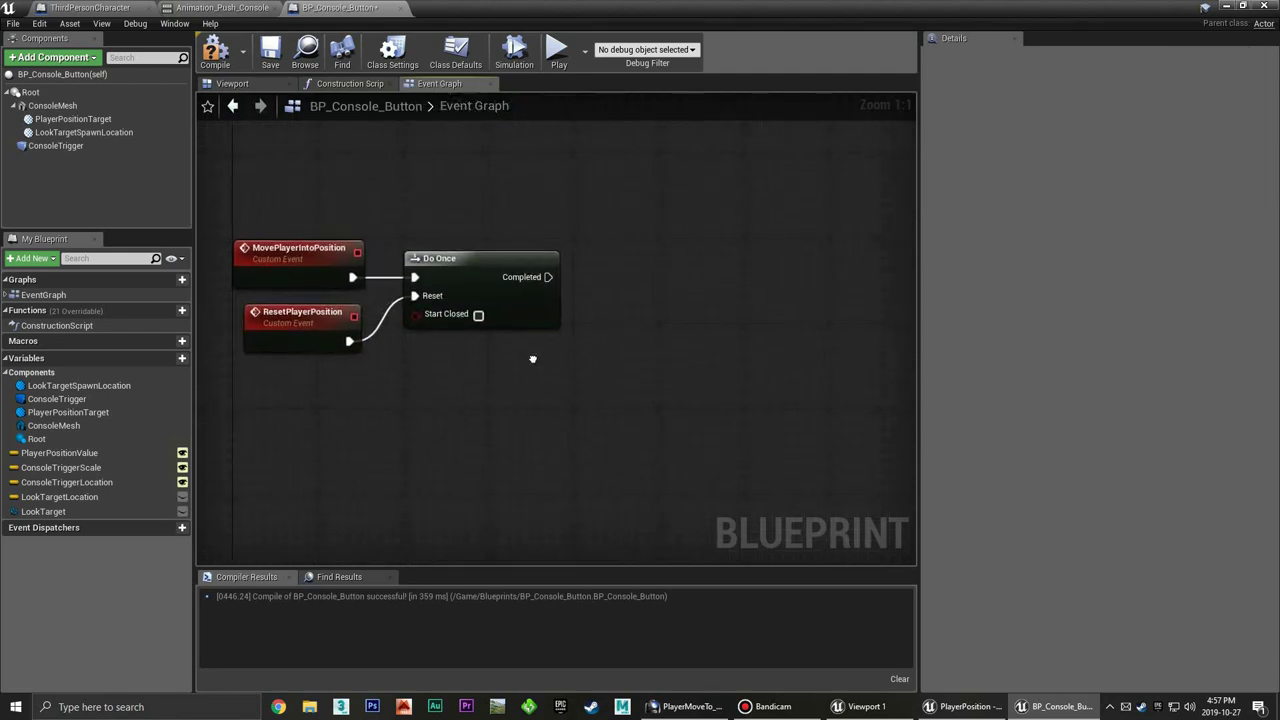
pyautogui.rightClick(336, 423)
pyautogui.write('get player char')
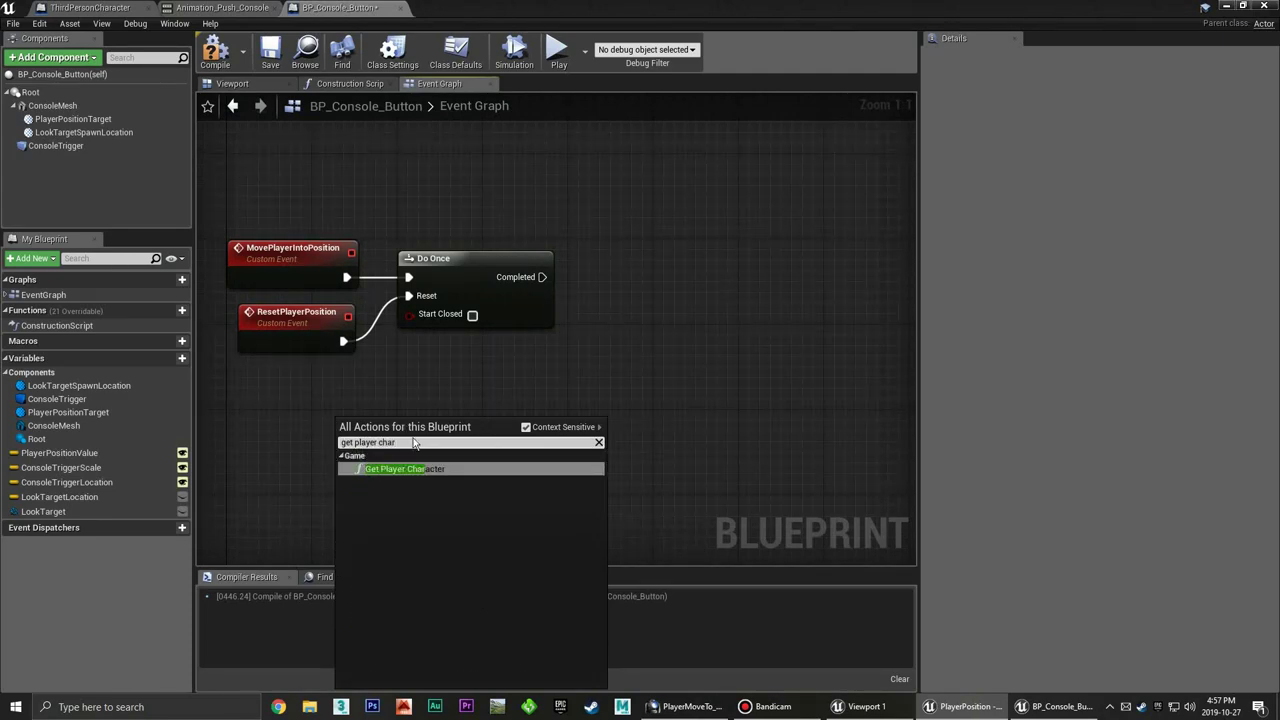
pyautogui.click(430, 468)
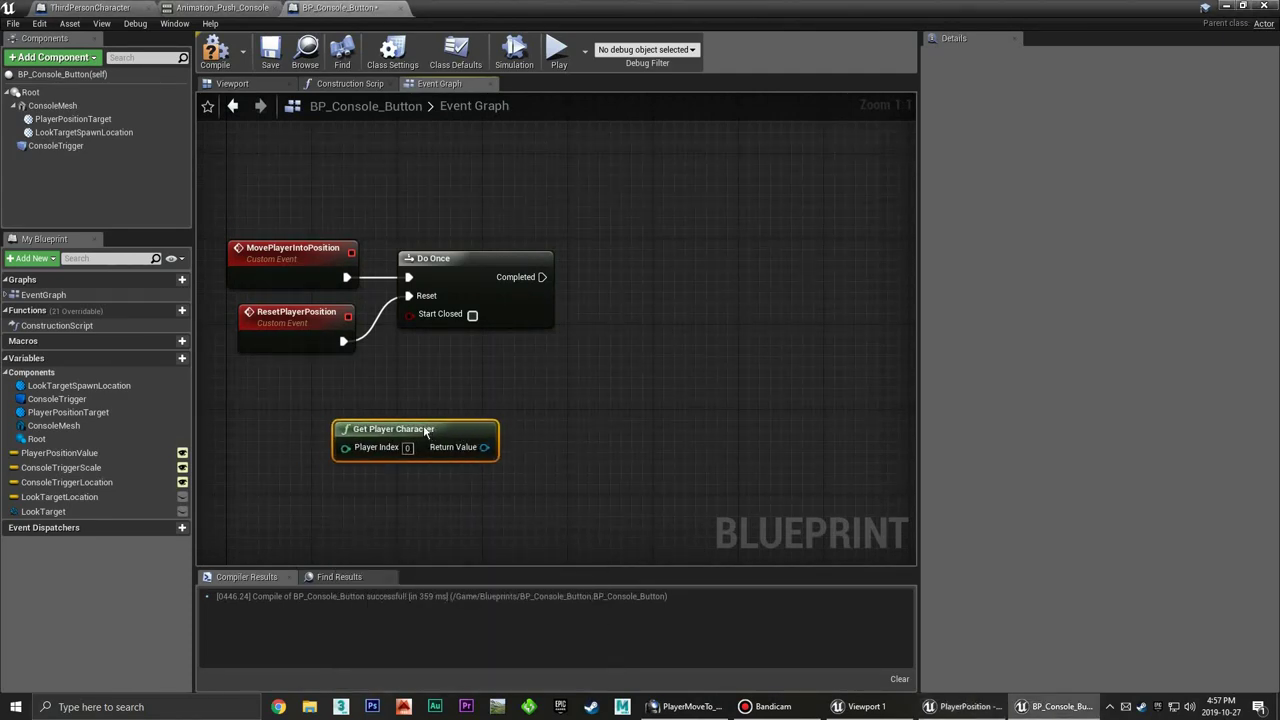
pyautogui.moveTo(427, 430)
pyautogui.mouseDown()
pyautogui.moveTo(396, 430)
pyautogui.moveTo(560, 380)
pyautogui.mouseUp()
pyautogui.click(533, 404)
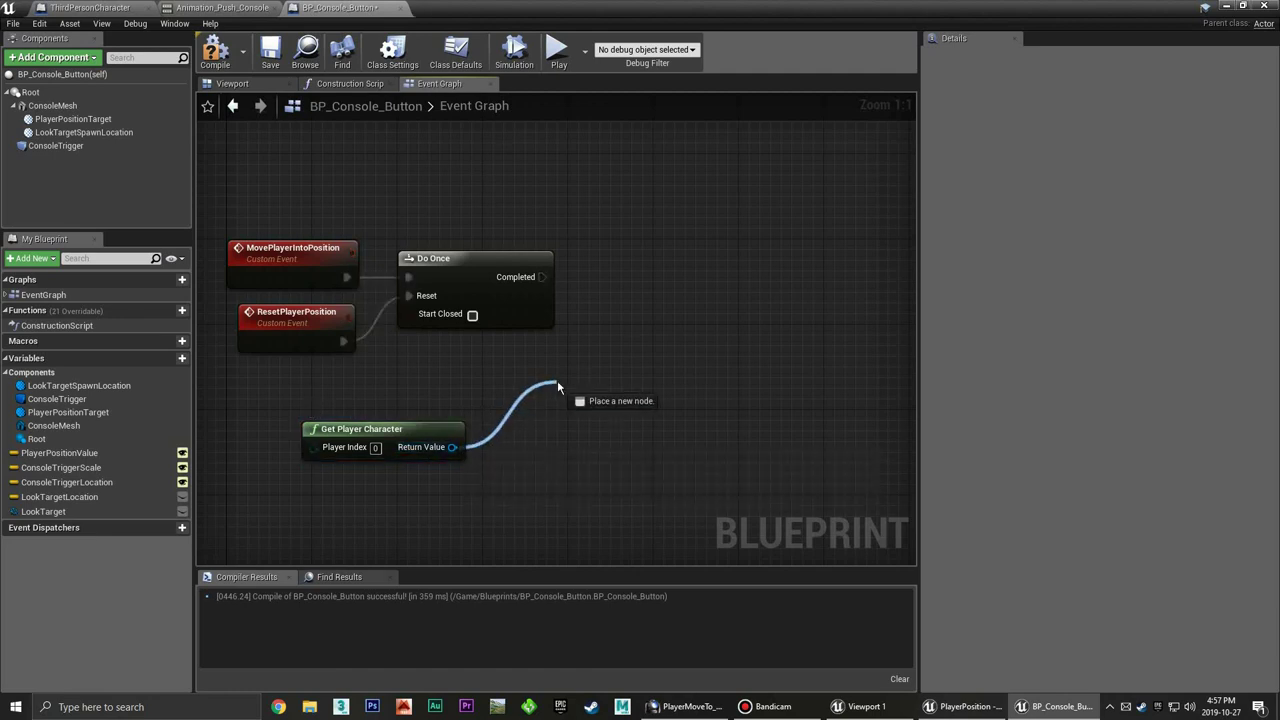
# Add a Cast To ThirdPersonCharacter beside Do Once, fed by its Completed output, with Get Player Character below
pyautogui.write('cast t')
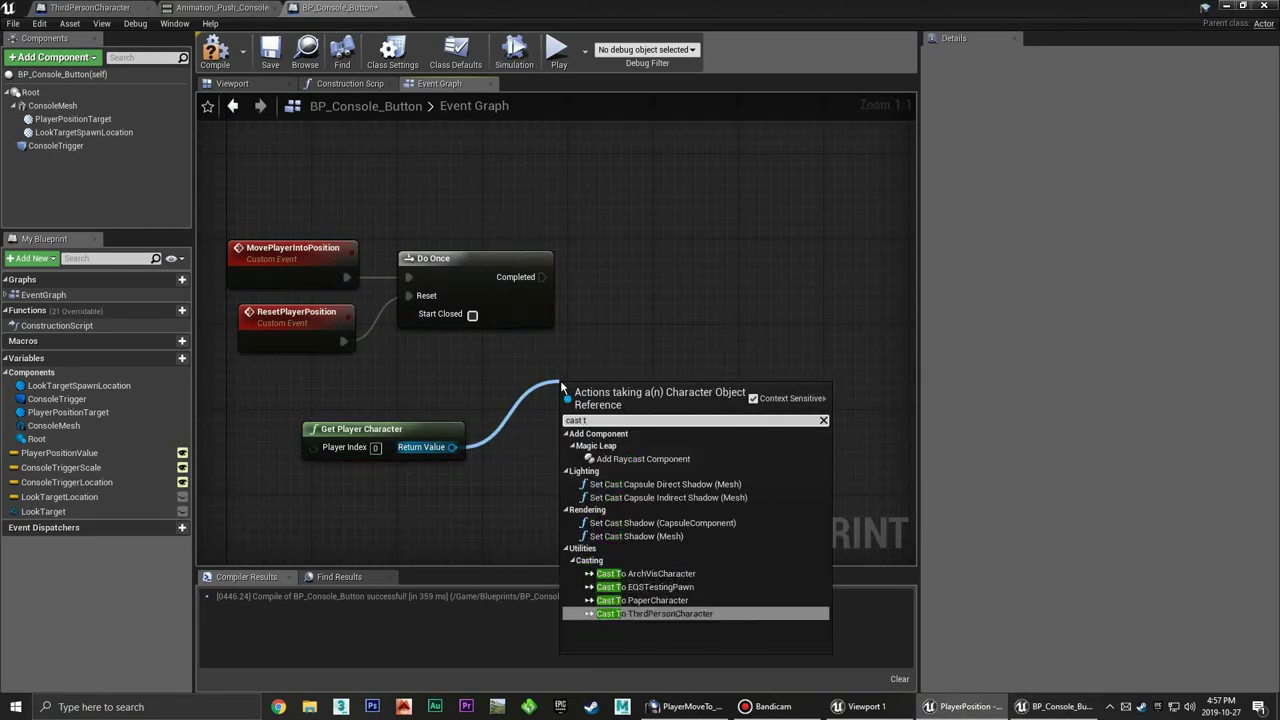
pyautogui.write('o')
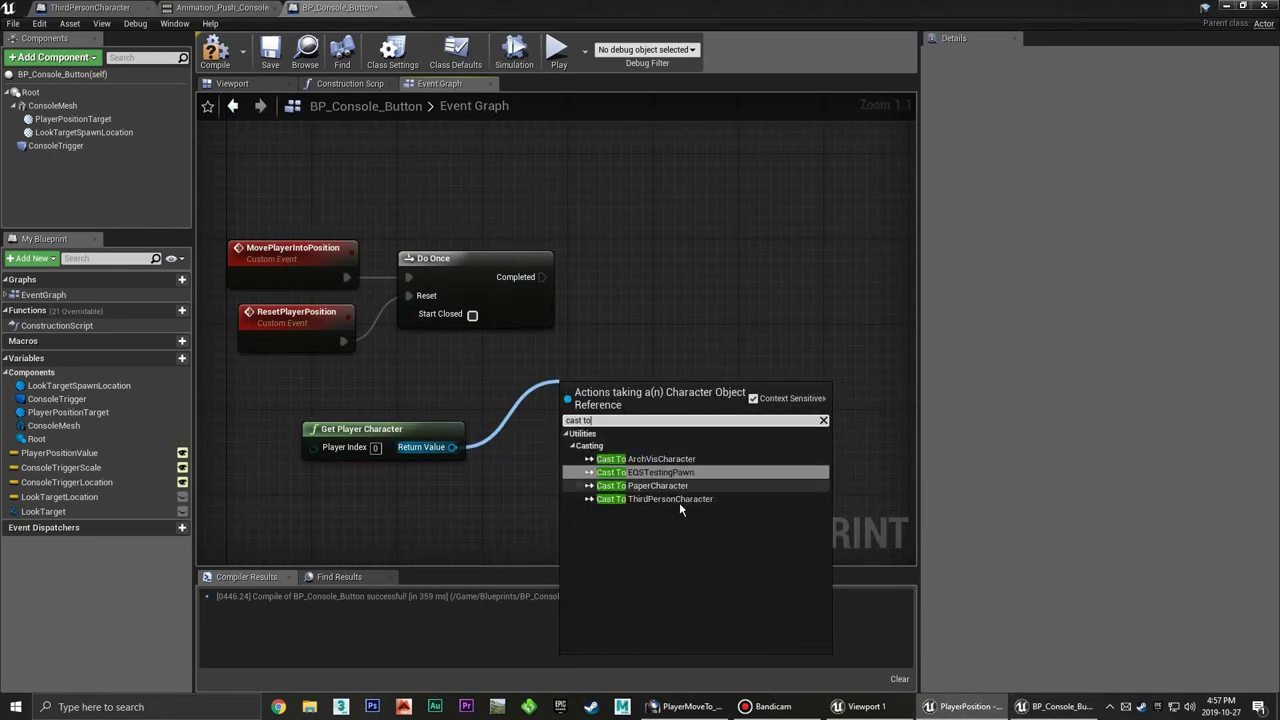
pyautogui.click(655, 499)
pyautogui.moveTo(589, 384)
pyautogui.mouseDown()
pyautogui.moveTo(632, 294)
pyautogui.moveTo(622, 262)
pyautogui.mouseUp()
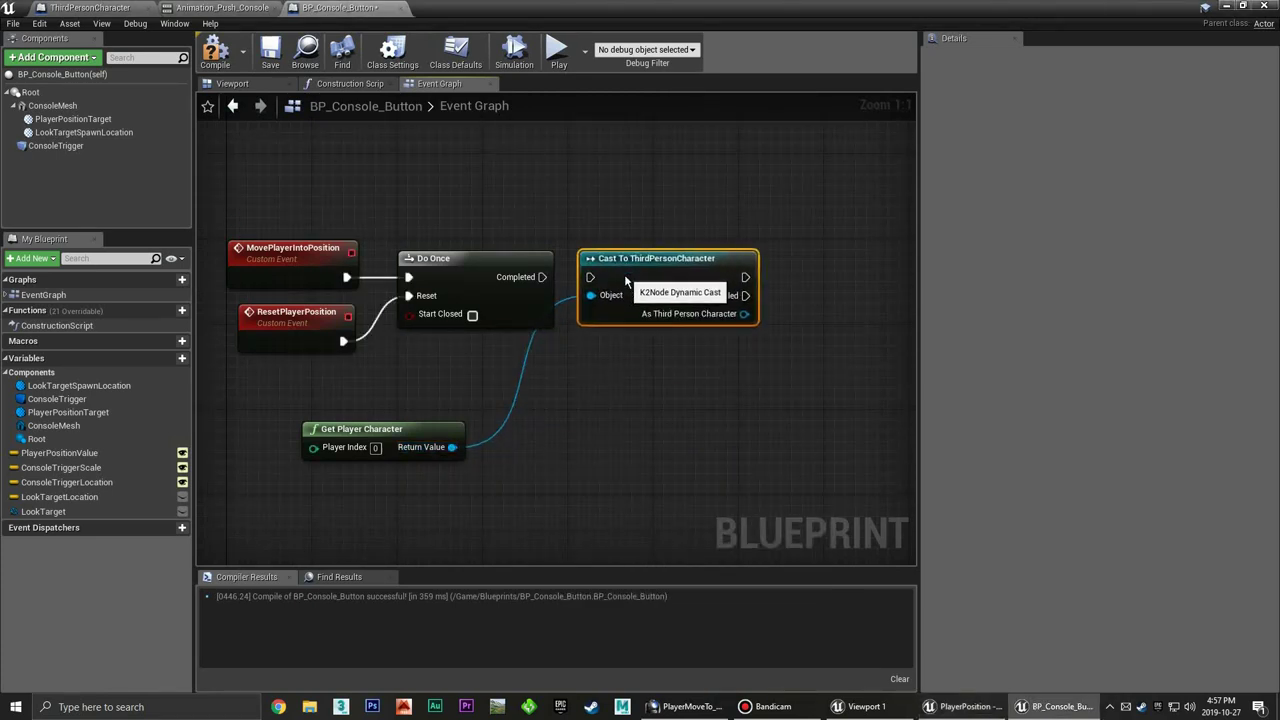
pyautogui.moveTo(542, 277); pyautogui.dragTo(600, 277)
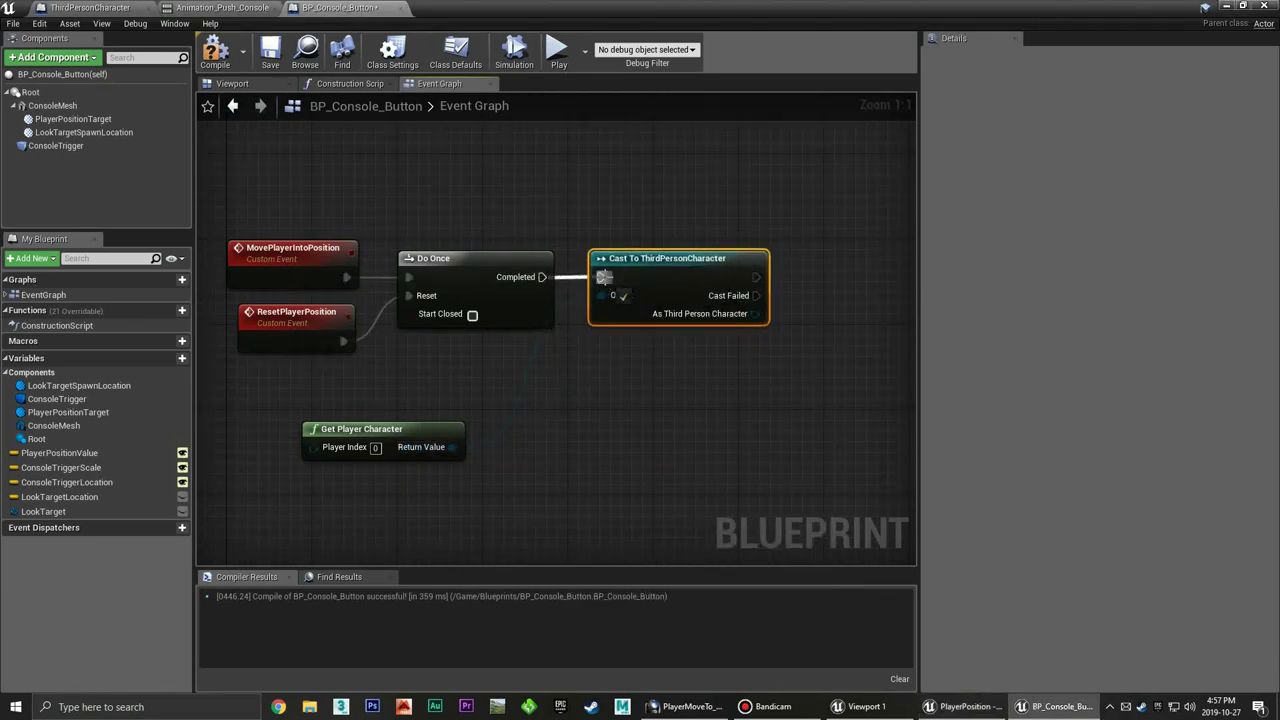
pyautogui.moveTo(453, 447); pyautogui.dragTo(600, 295)
pyautogui.moveTo(412, 432)
pyautogui.mouseDown()
pyautogui.moveTo(497, 390)
pyautogui.moveTo(508, 360)
pyautogui.mouseUp()
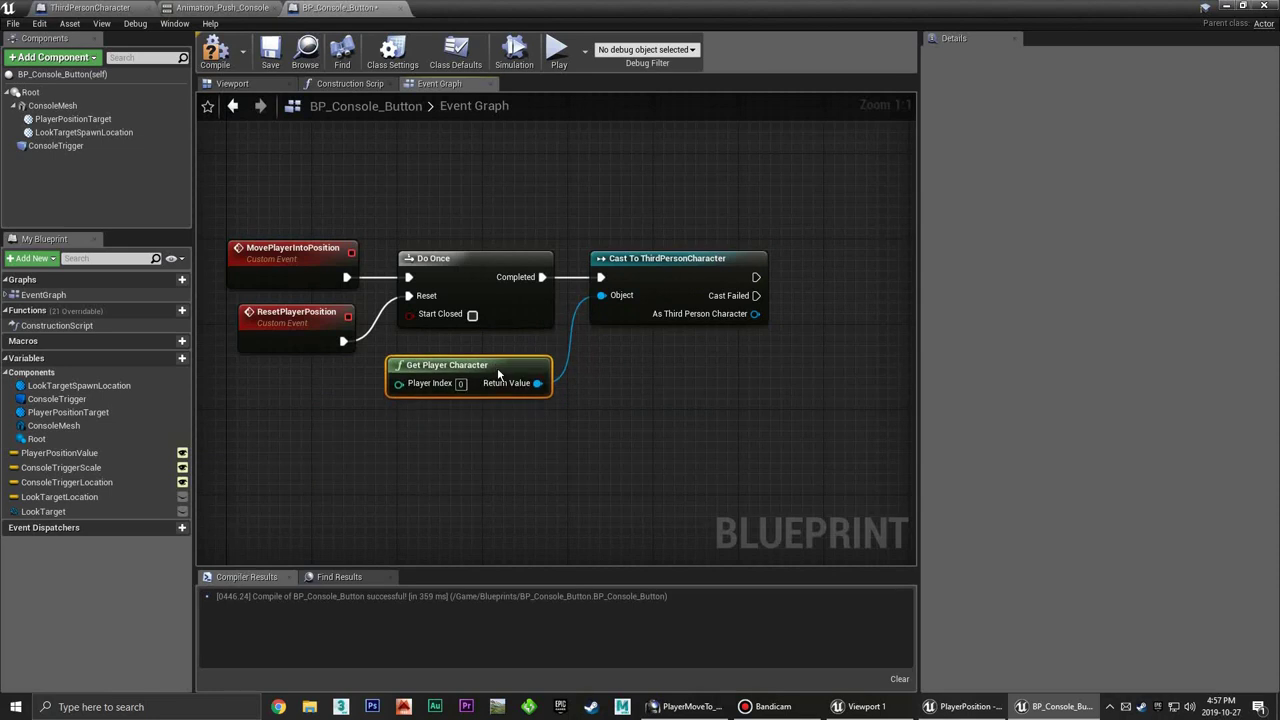
pyautogui.click(620, 390)
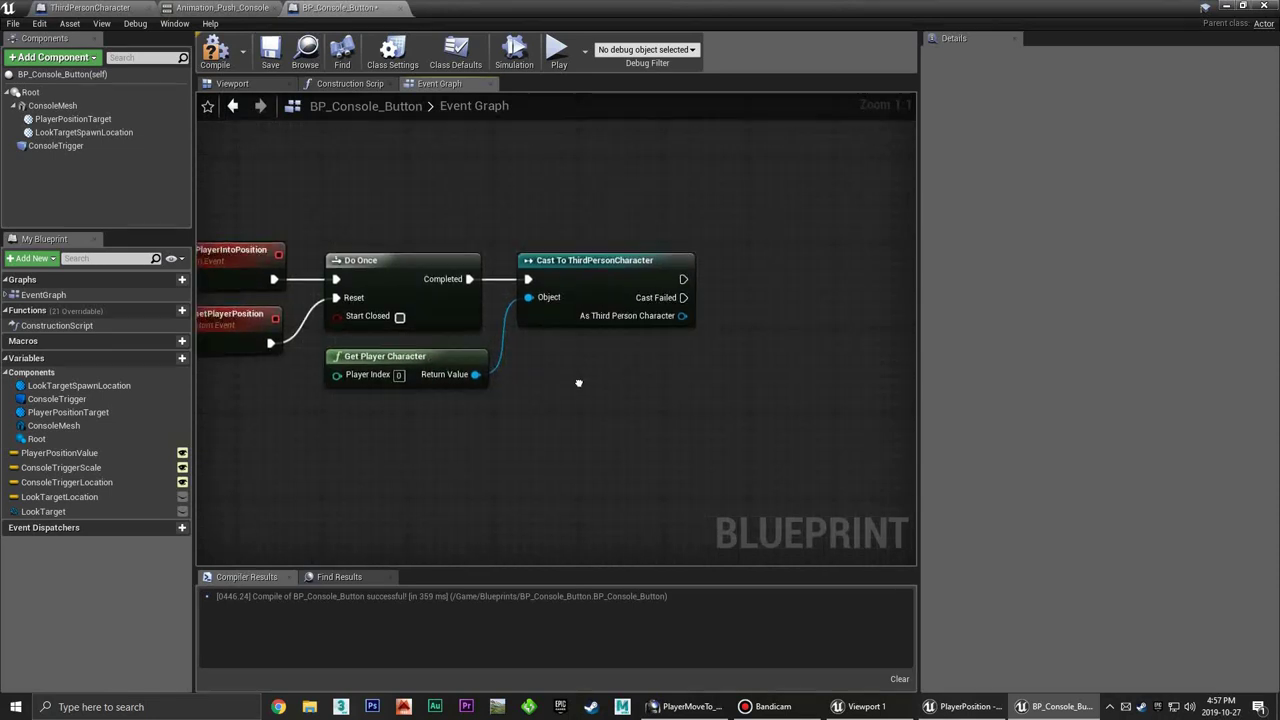
pyautogui.moveTo(620, 390); pyautogui.dragTo(543, 380, button='right')
# Add a Get Capsule Component node from the player character reference
pyautogui.moveTo(438, 366); pyautogui.dragTo(495, 405)
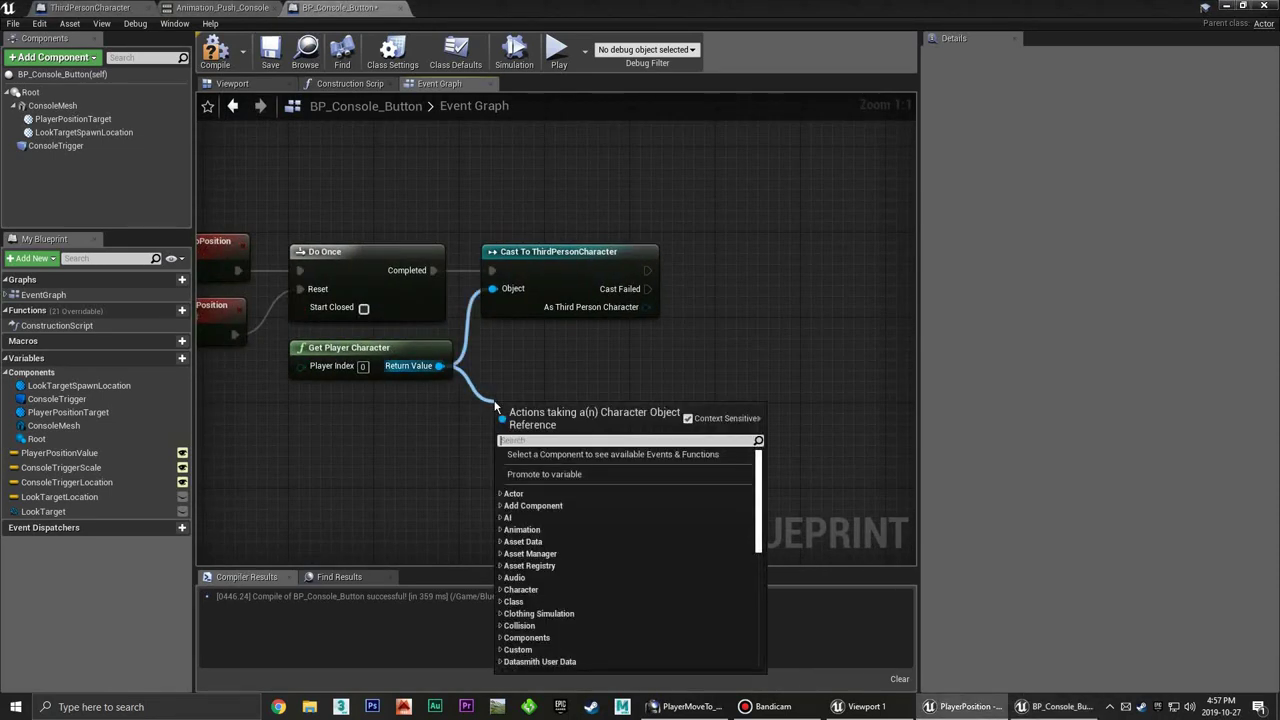
pyautogui.write('get c')
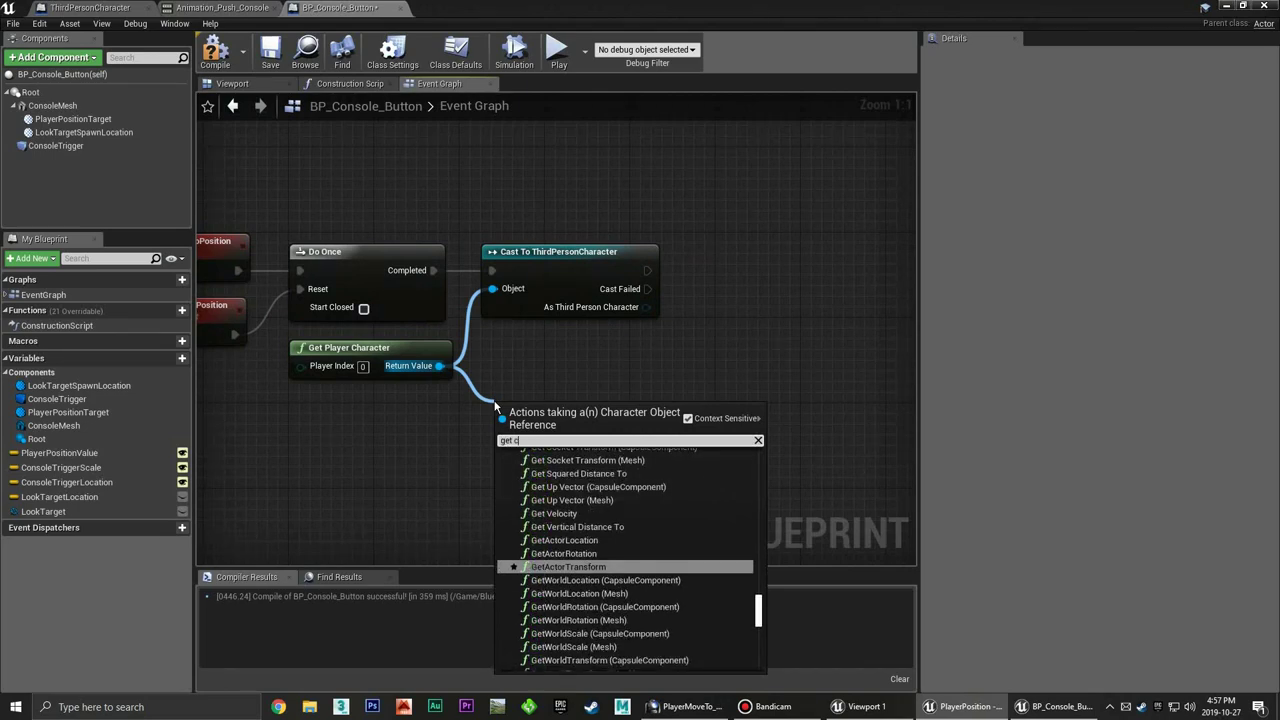
pyautogui.write('apsule compo')
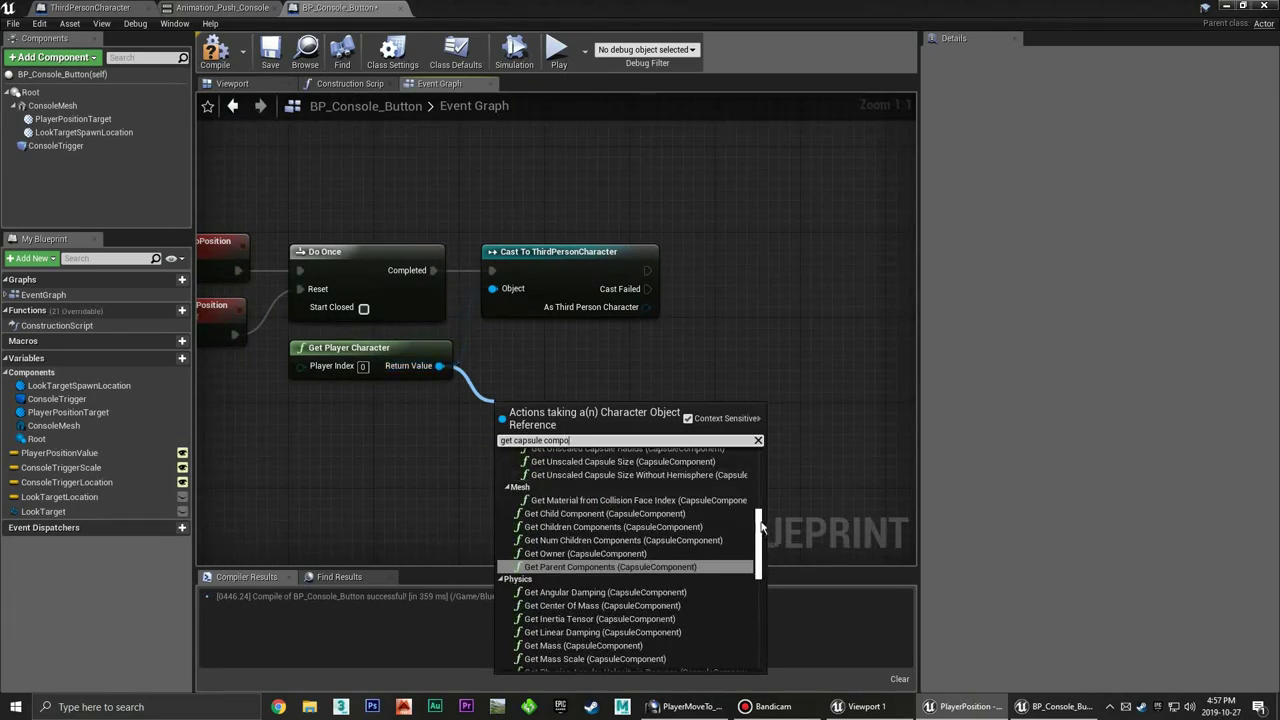
pyautogui.moveTo(763, 525); pyautogui.dragTo(767, 636)
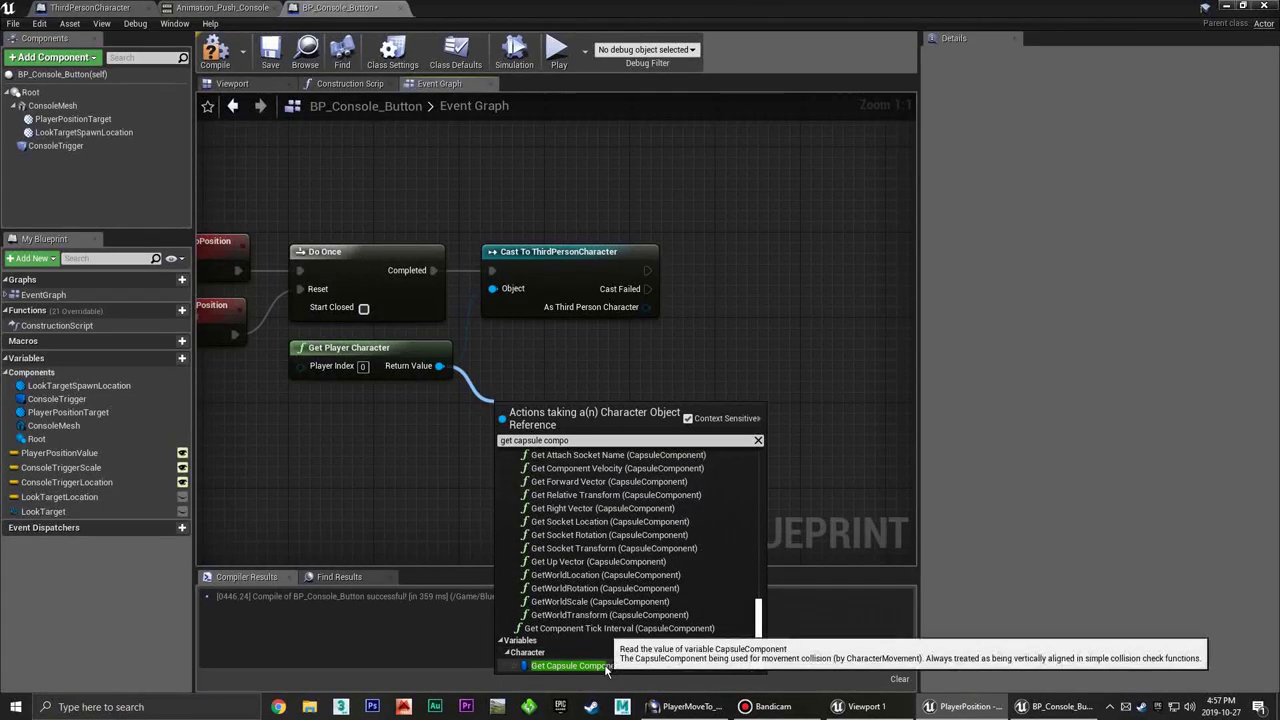
pyautogui.click(577, 665)
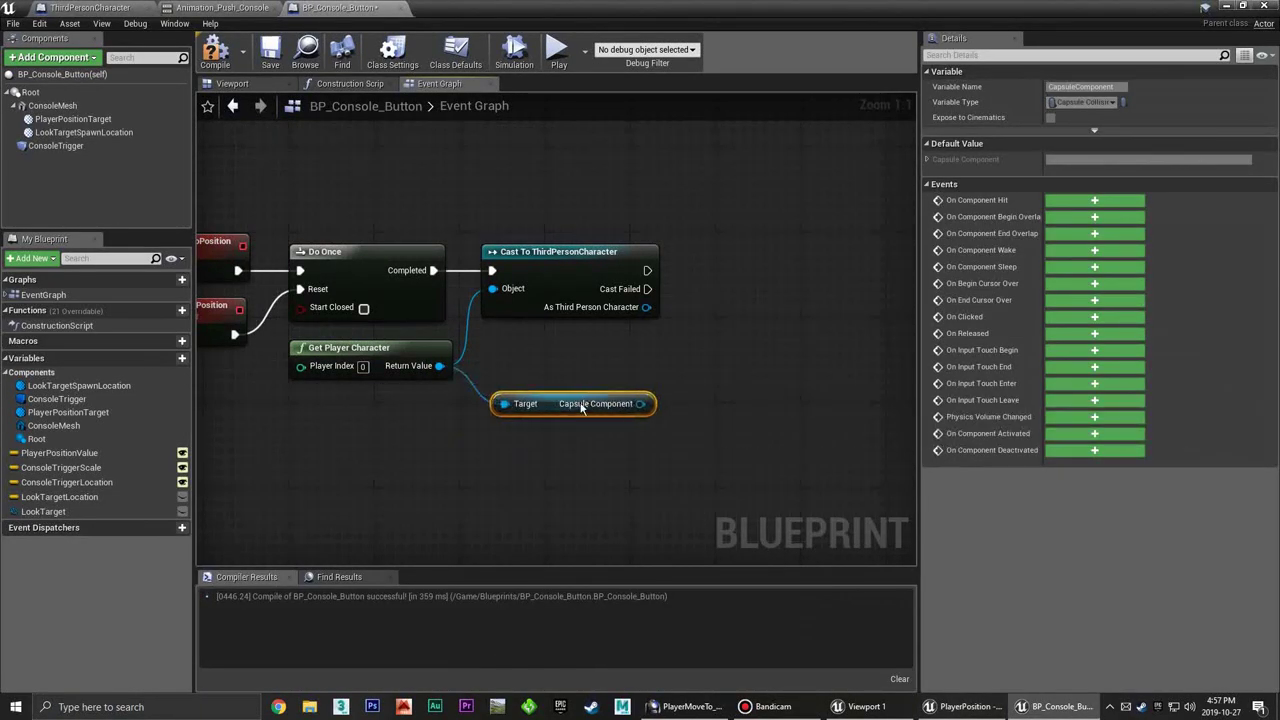
pyautogui.moveTo(584, 420); pyautogui.dragTo(576, 407)
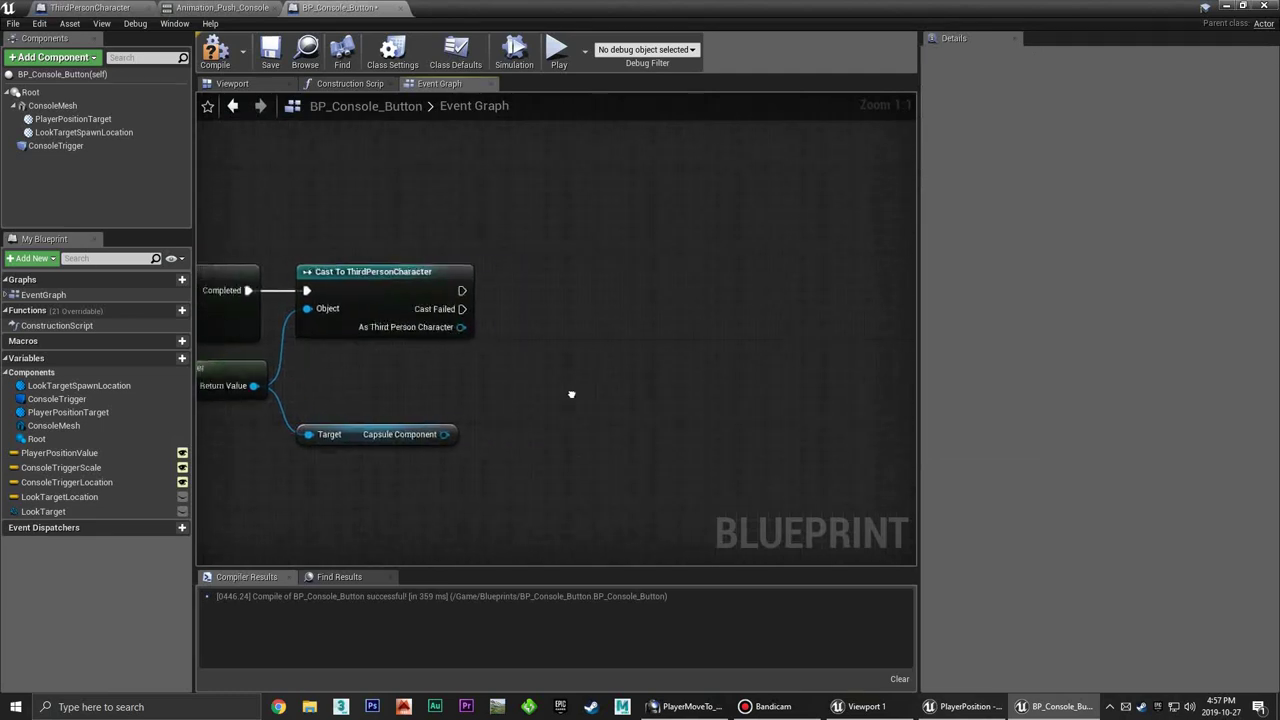
# Add a timeline named Timeline_PlayerPosition and wire the successful cast into its Play from Start
pyautogui.moveTo(716, 384); pyautogui.dragTo(563, 396, button='right')
pyautogui.rightClick(555, 279)
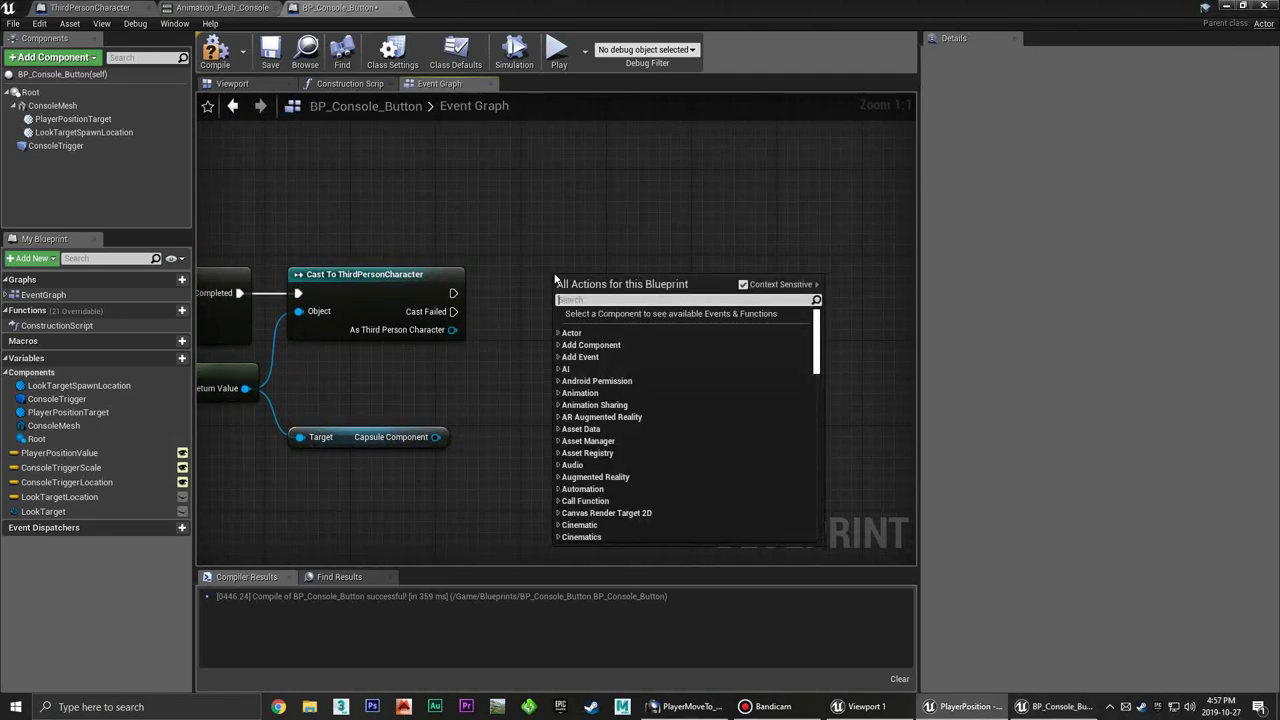
pyautogui.write('add timeline')
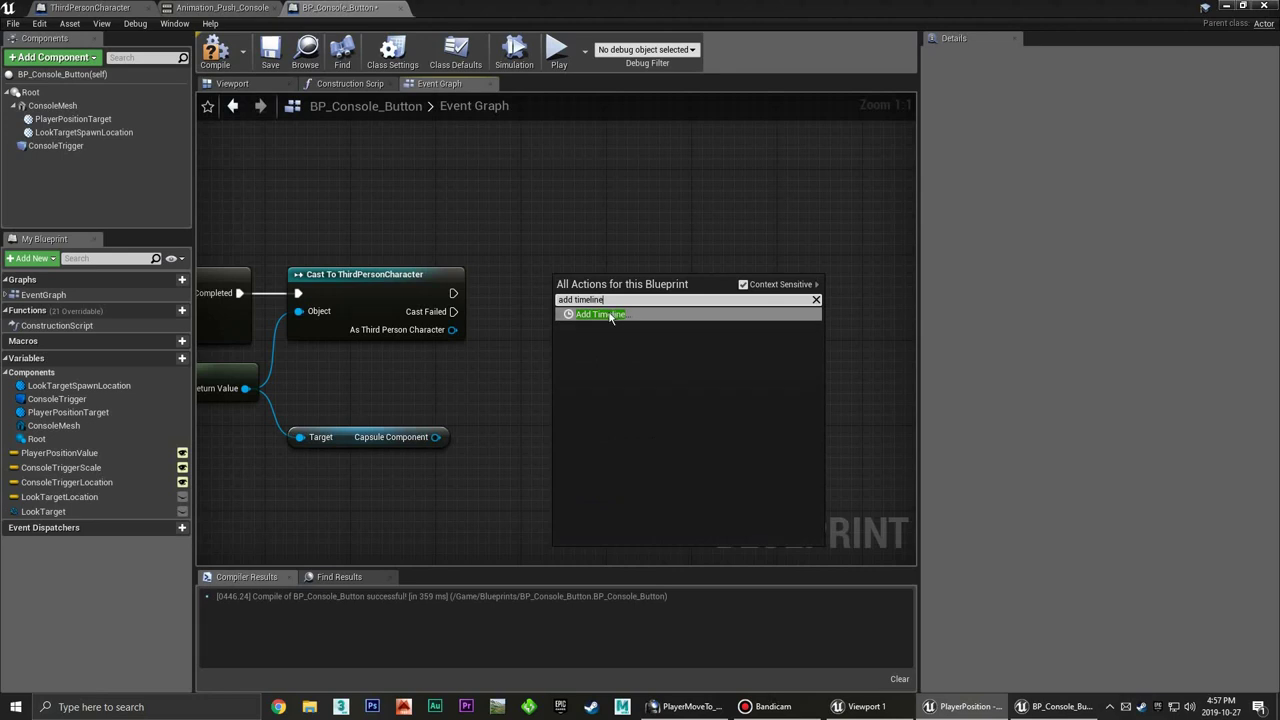
pyautogui.click(610, 316)
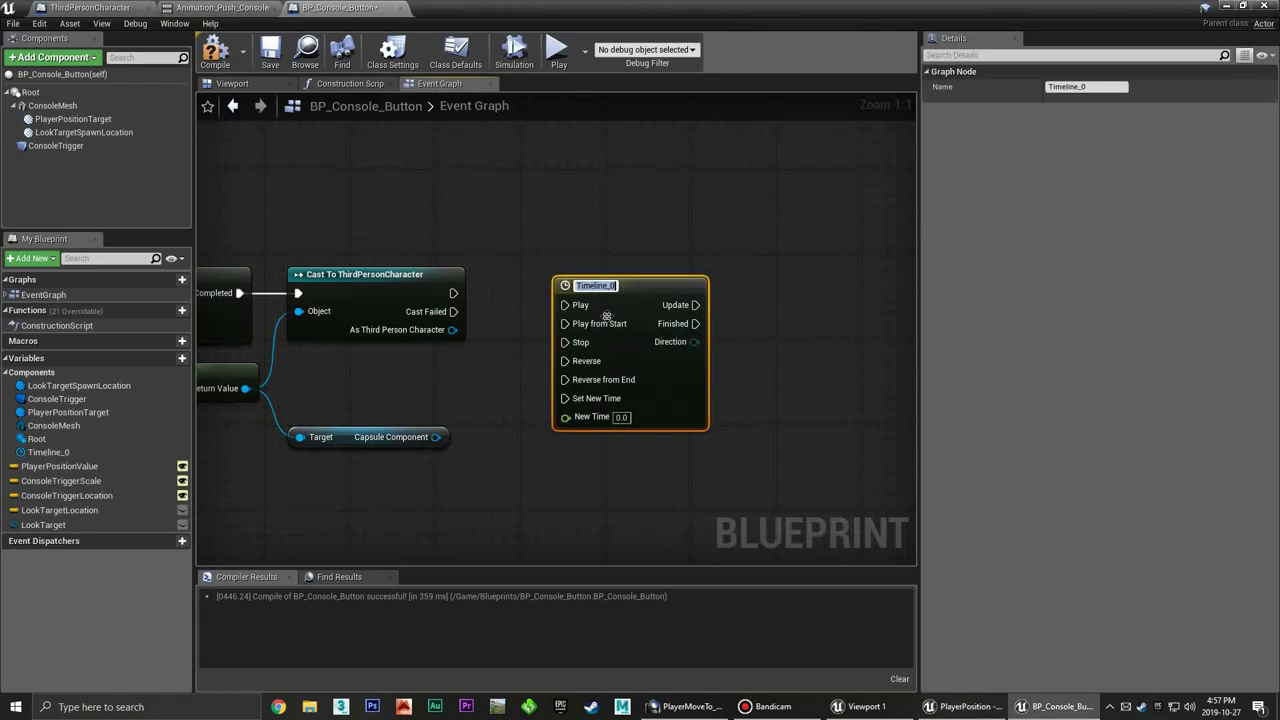
pyautogui.press('End')
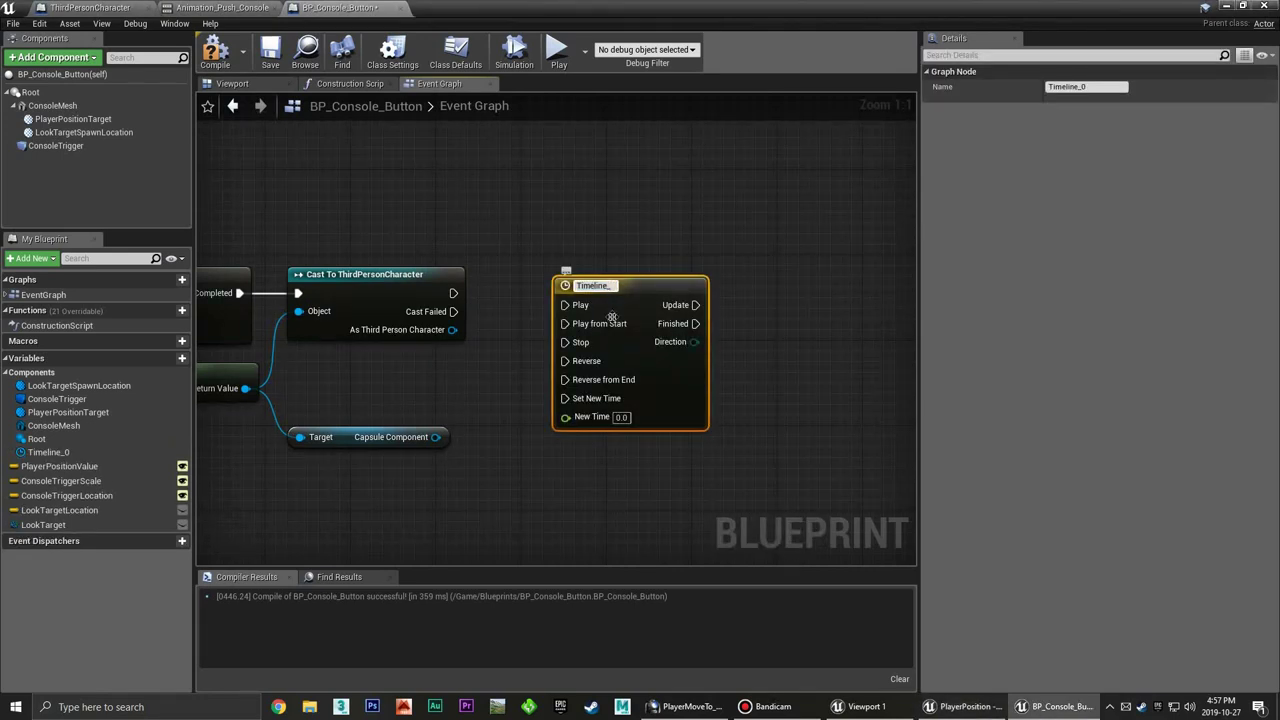
pyautogui.write('PlayerP')
pyautogui.write('osition')
pyautogui.press('Return')
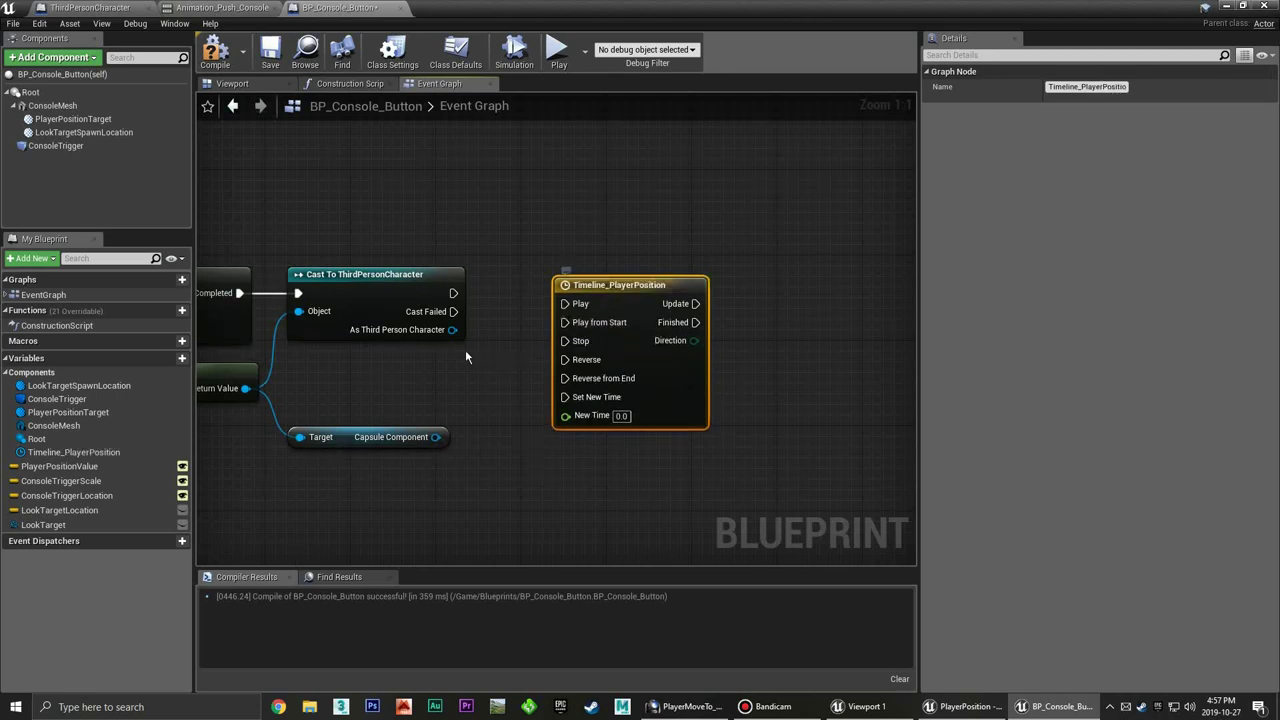
pyautogui.moveTo(453, 293)
pyautogui.mouseDown()
pyautogui.moveTo(578, 338)
pyautogui.moveTo(575, 324)
pyautogui.mouseUp()
pyautogui.moveTo(631, 289); pyautogui.dragTo(594, 255)
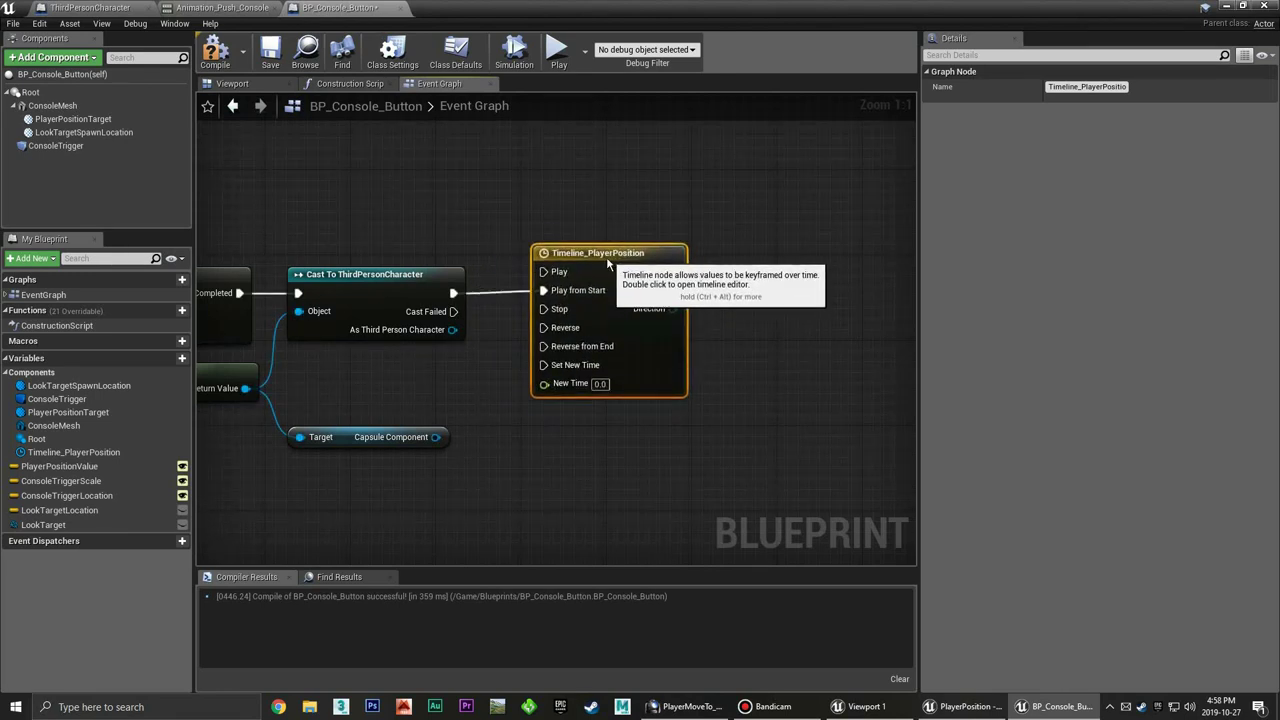
# Add a float track named Alpha and set the timeline length to 0.5 seconds
pyautogui.doubleClick(594, 255)
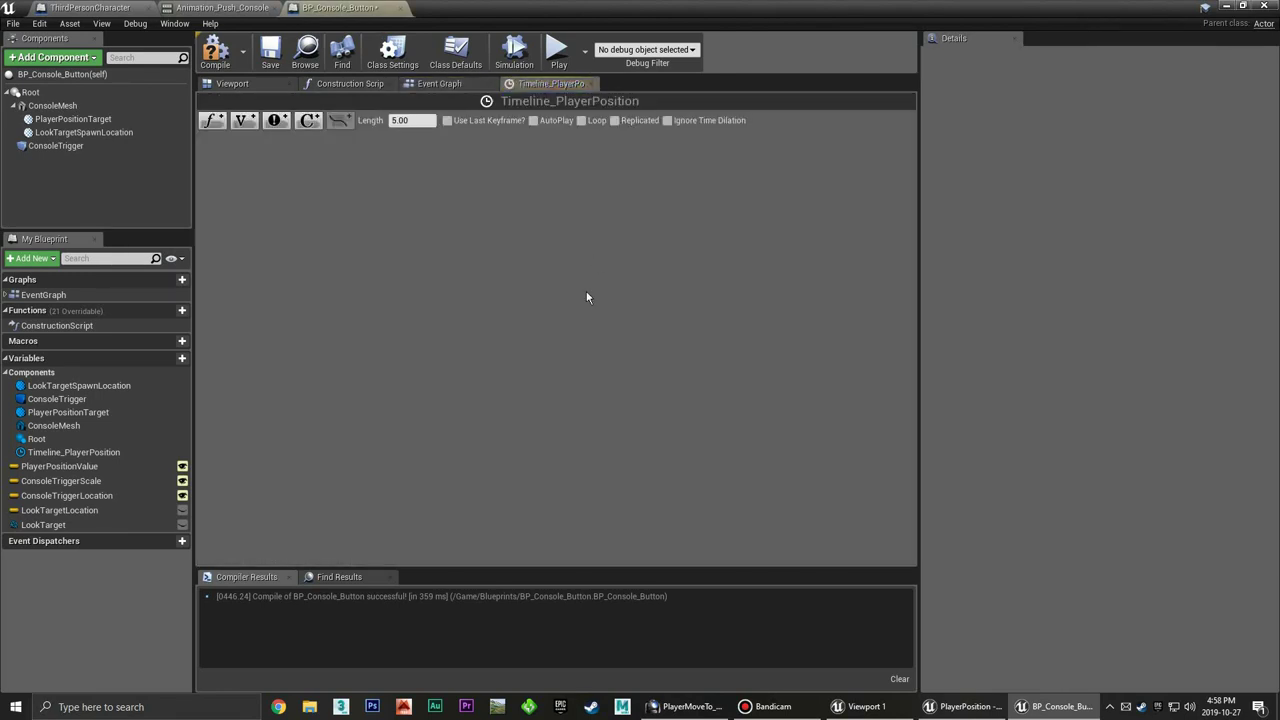
pyautogui.click(222, 124)
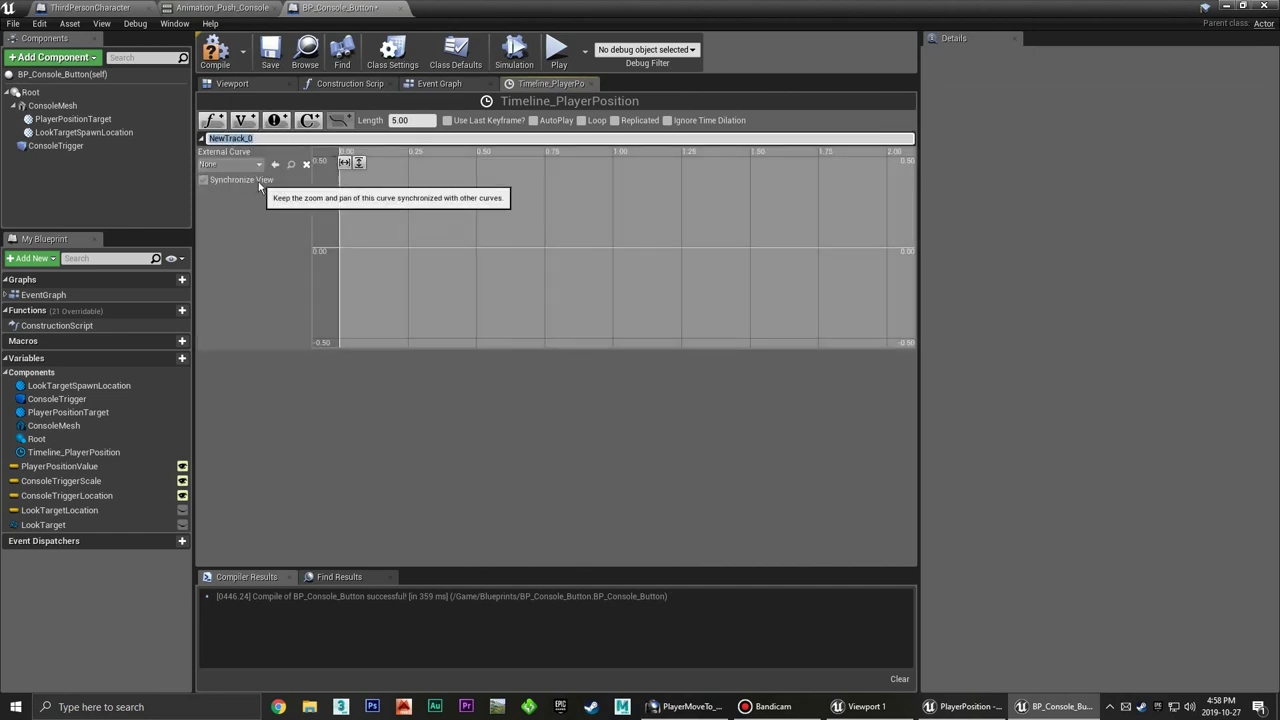
pyautogui.write('Alpha')
pyautogui.press('Return')
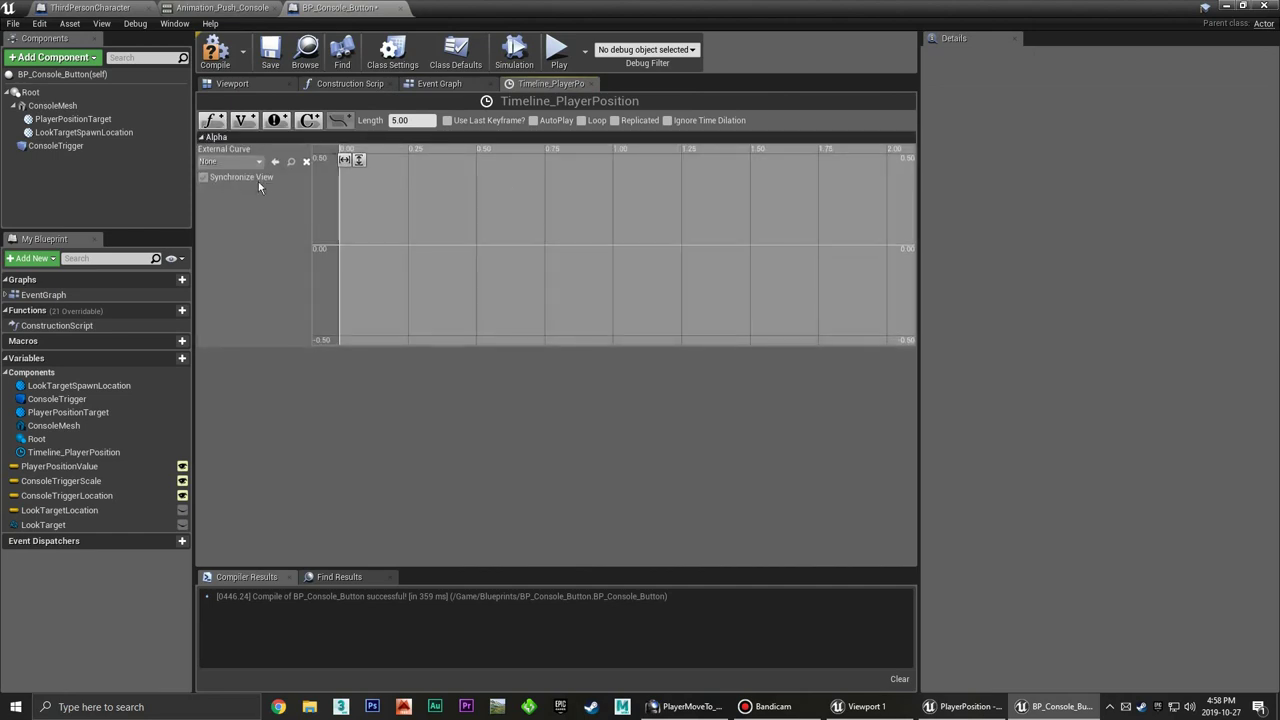
pyautogui.click(258, 181)
pyautogui.click(412, 120)
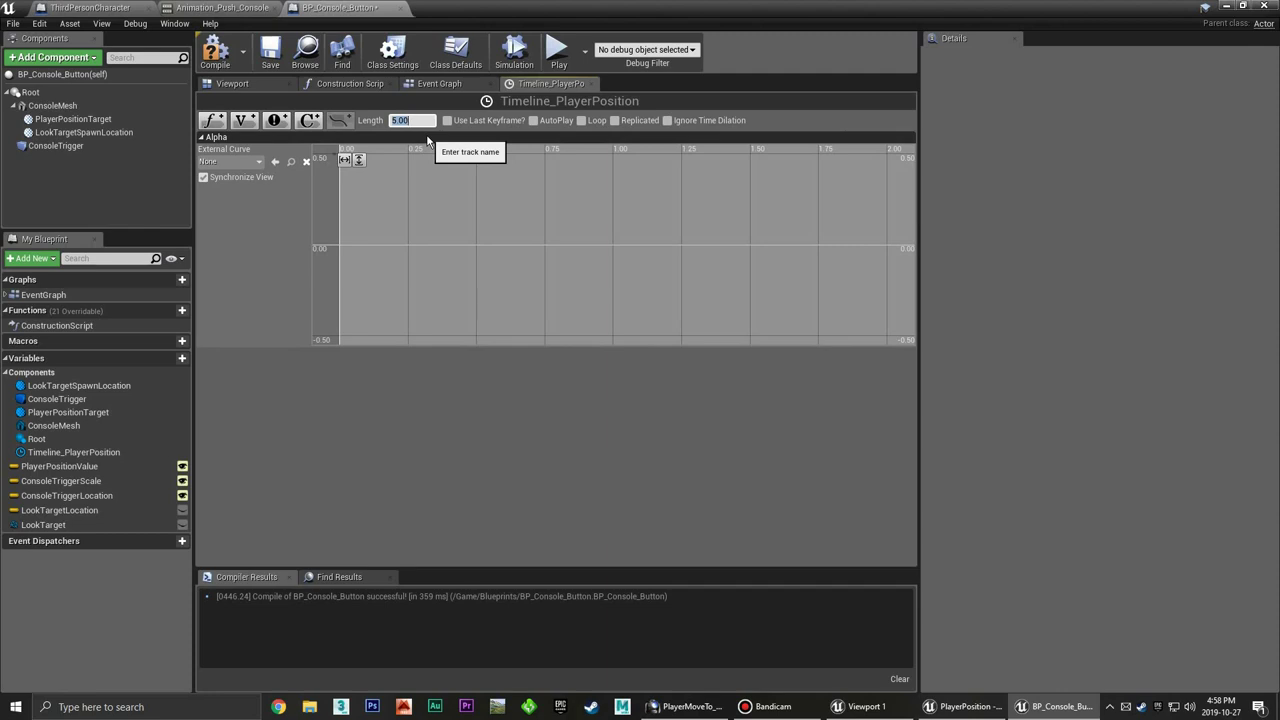
pyautogui.write('0.5')
pyautogui.press('Return')
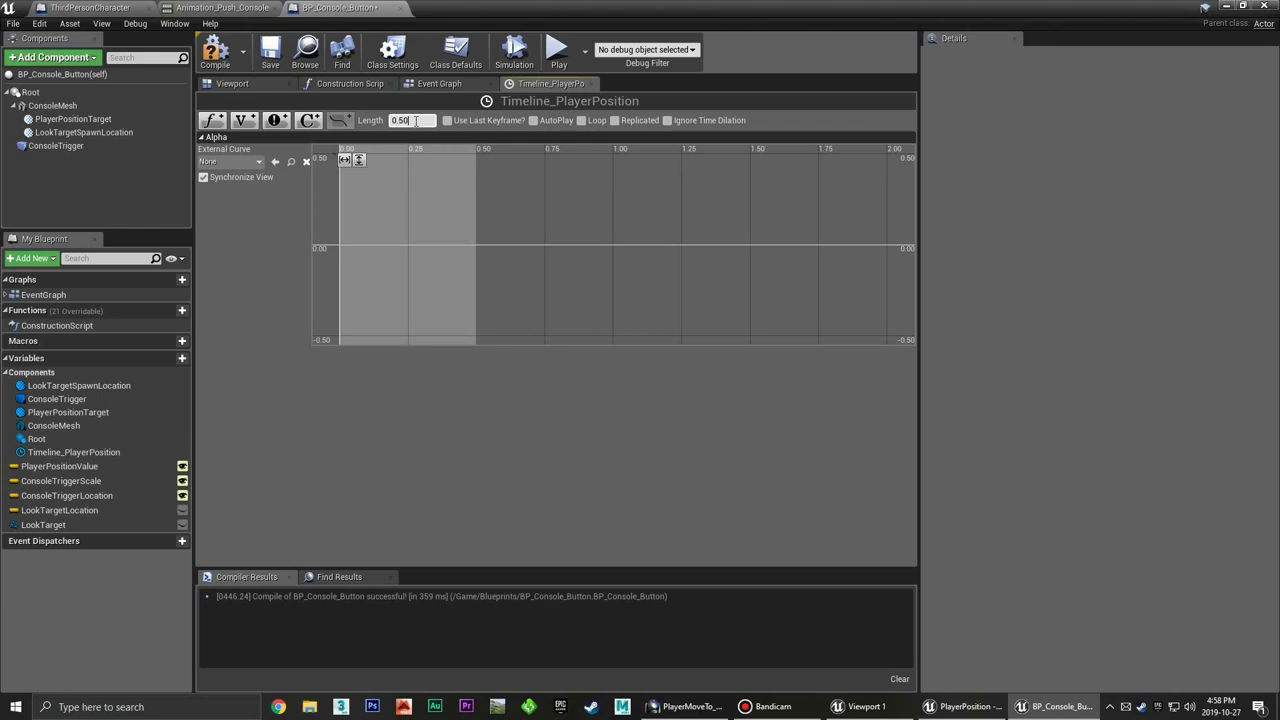
pyautogui.write('1')
pyautogui.press('Return')
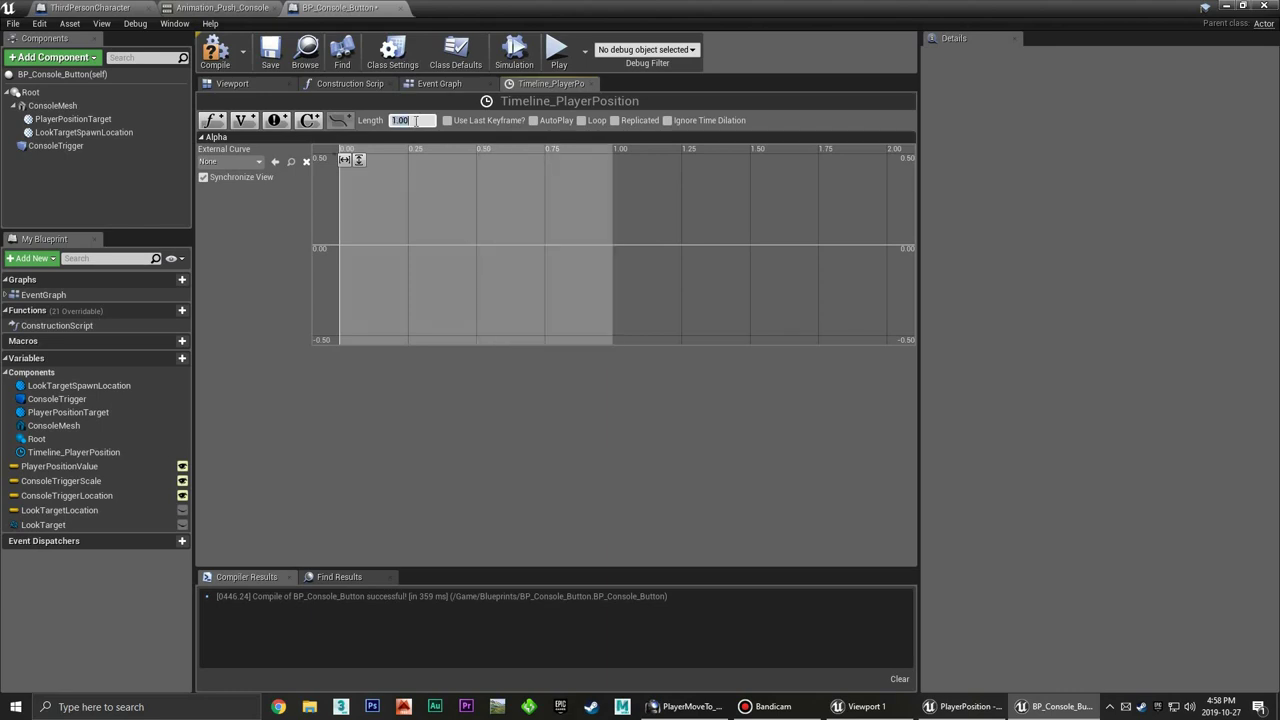
pyautogui.write('0.5')
pyautogui.press('Return')
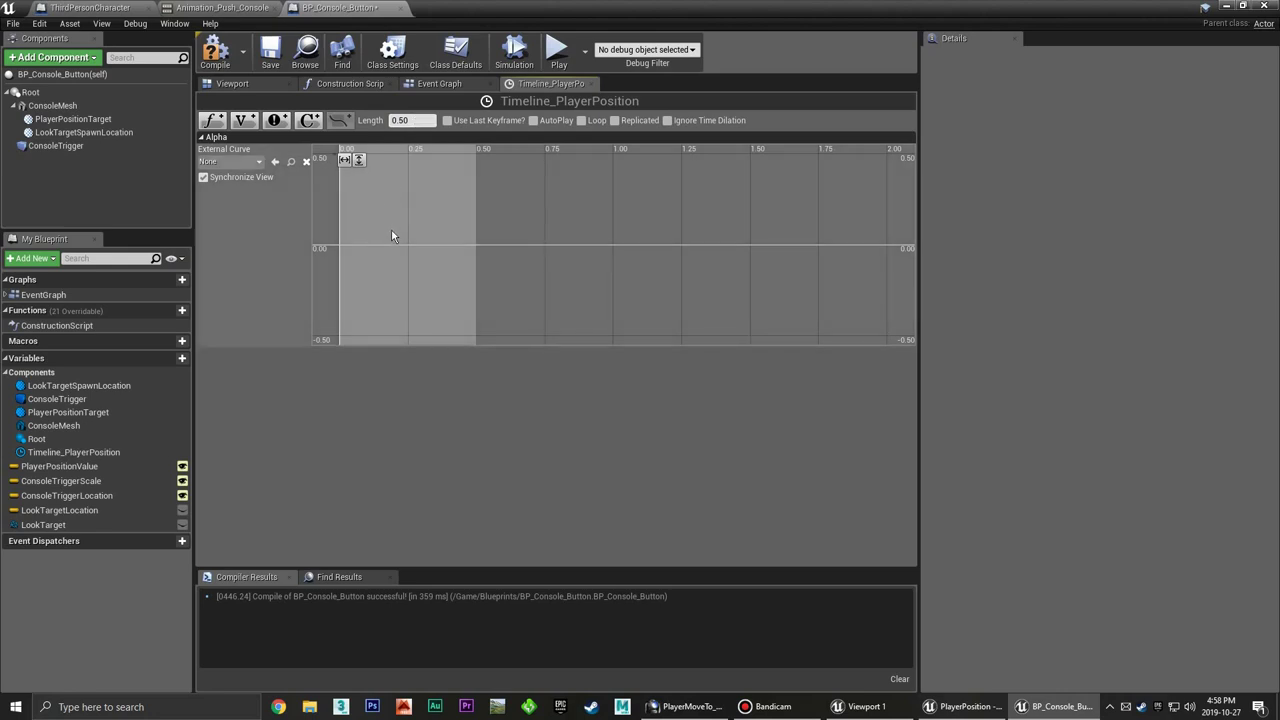
# Add two Alpha keys, the first at time 0 and the second with value 1
pyautogui.keyDown('shift'); pyautogui.click(347, 245); pyautogui.keyUp('shift')
pyautogui.keyDown('shift'); pyautogui.click(436, 245); pyautogui.keyUp('shift')
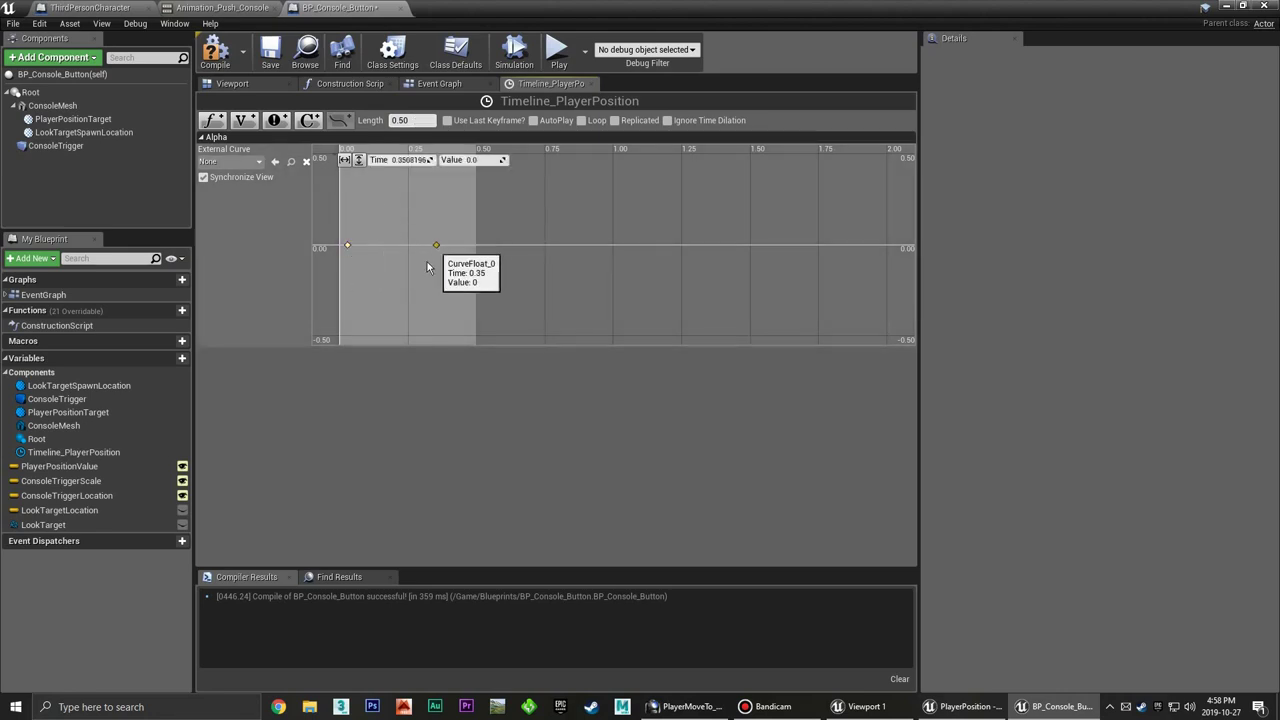
pyautogui.click(347, 245)
pyautogui.write('0')
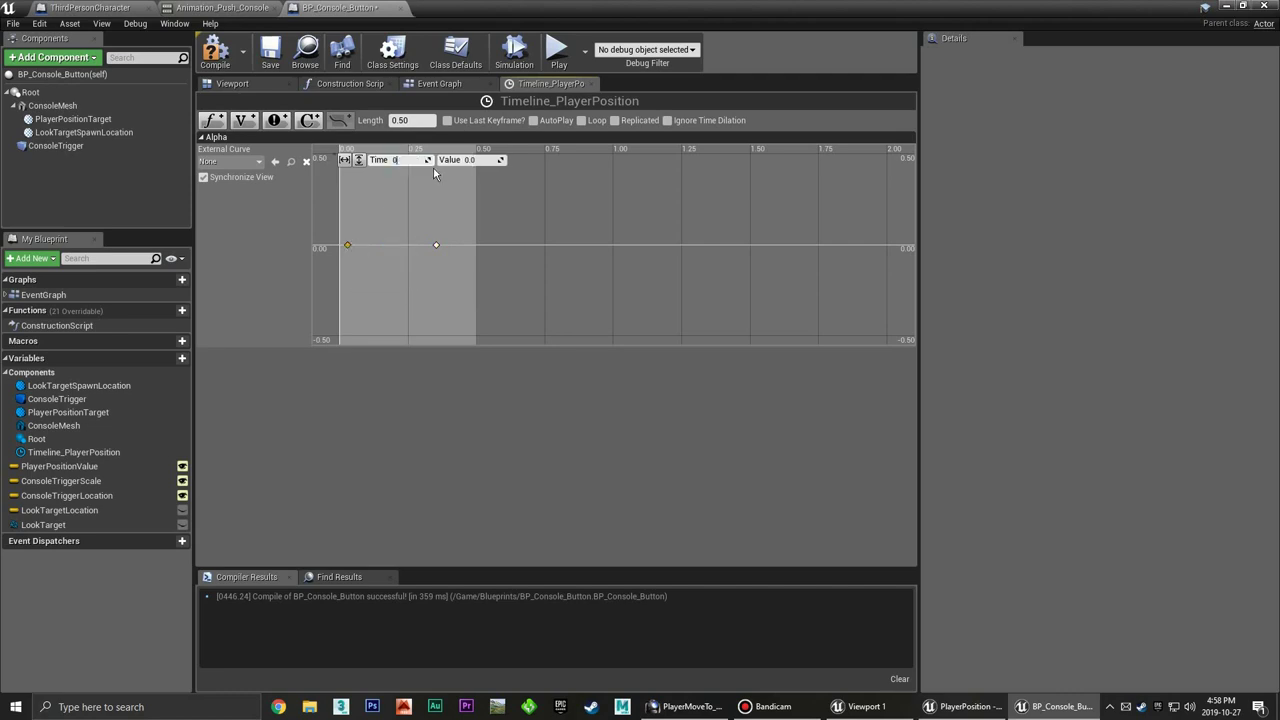
pyautogui.press('Tab')
pyautogui.click(437, 246)
pyautogui.write('1')
pyautogui.press('Tab')
pyautogui.write('1')
pyautogui.press('Return')
# Set the second key's time to 0.5, fit the curve to view, and close the timeline editor
pyautogui.click(408, 161)
pyautogui.click(316, 178)
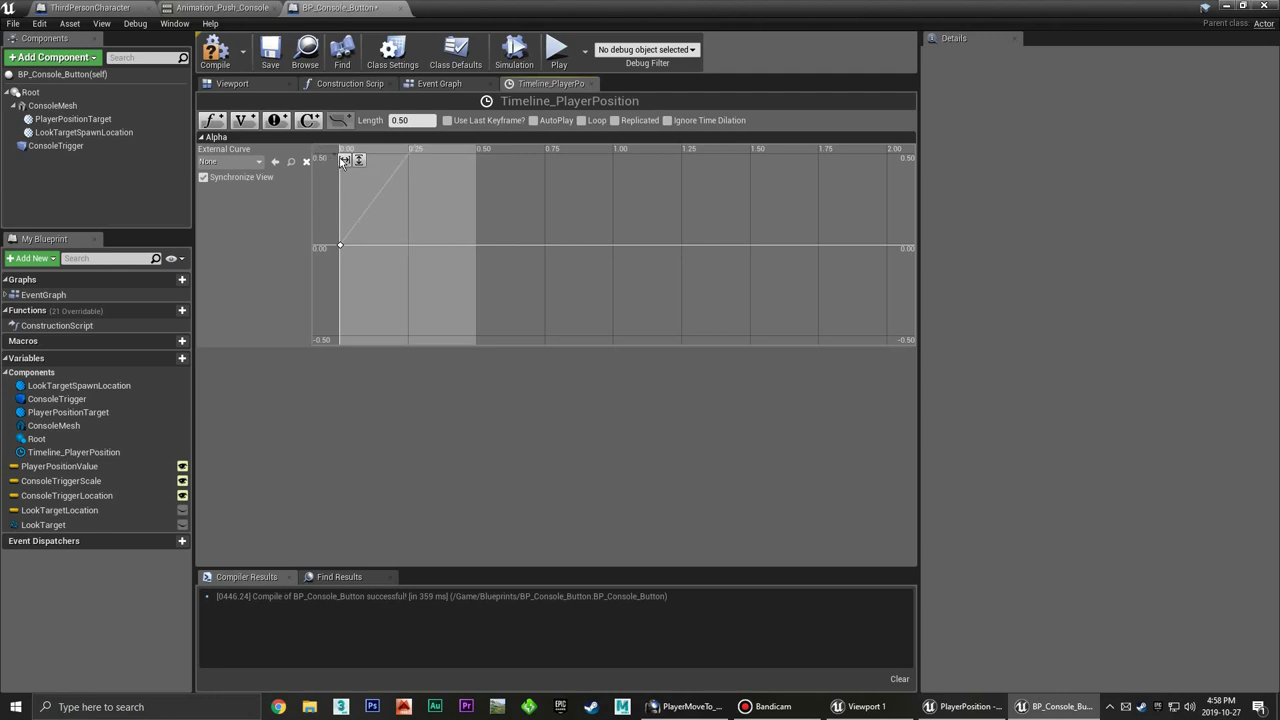
pyautogui.click(344, 161)
pyautogui.click(358, 160)
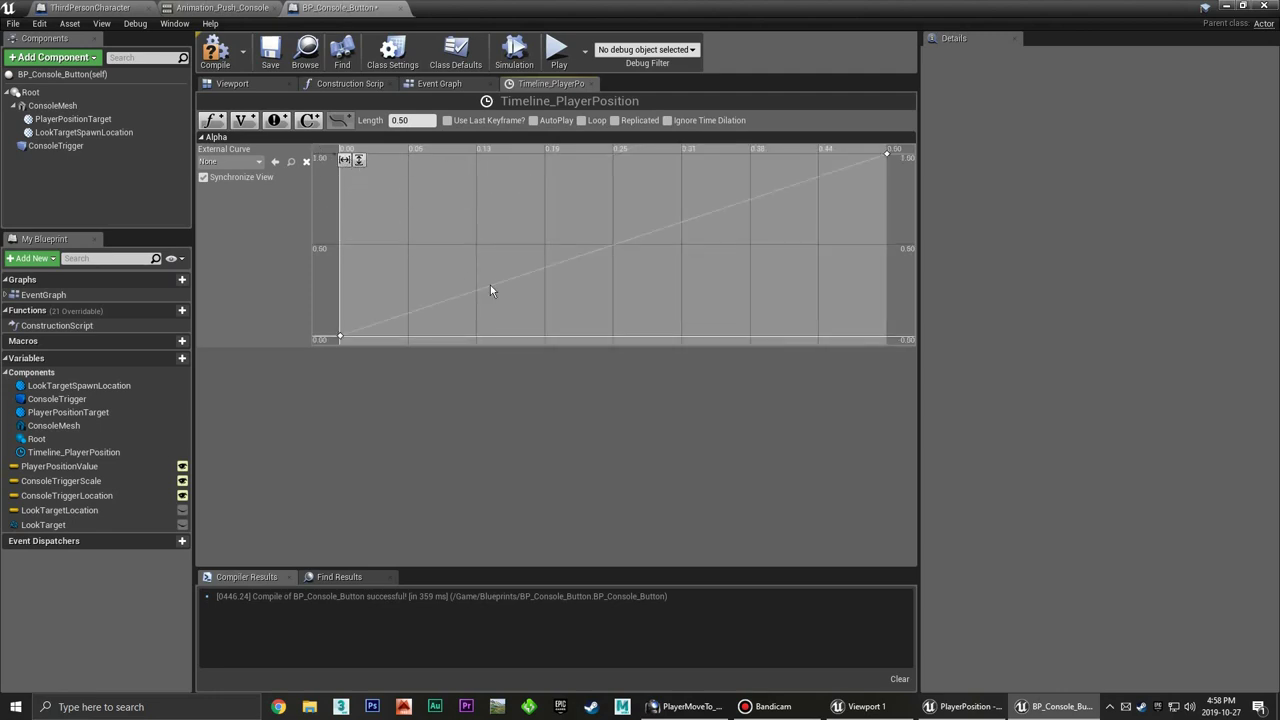
pyautogui.click(592, 85)
# Add a SetWorldTransform node targeting the Capsule Component, driven by the timeline's Update
pyautogui.moveTo(743, 419)
pyautogui.mouseDown(button='right')
pyautogui.moveTo(601, 396)
pyautogui.moveTo(585, 352)
pyautogui.mouseUp(button='right')
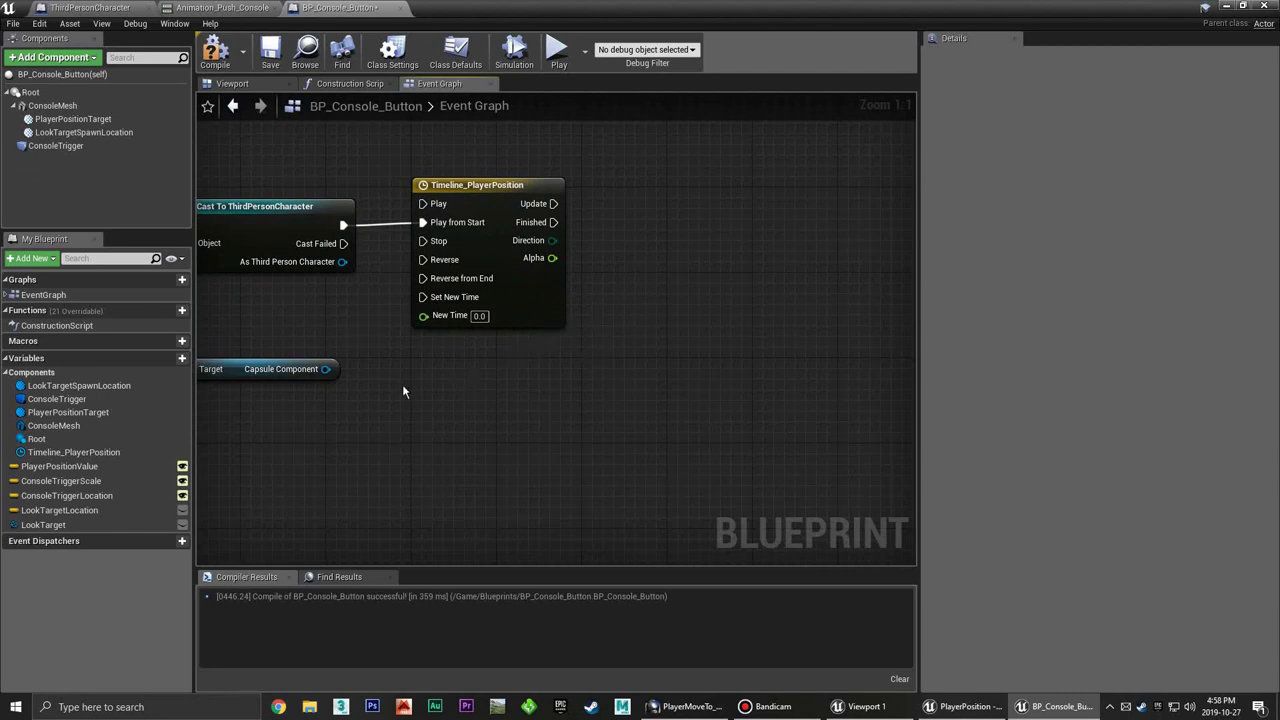
pyautogui.moveTo(325, 369); pyautogui.dragTo(480, 370)
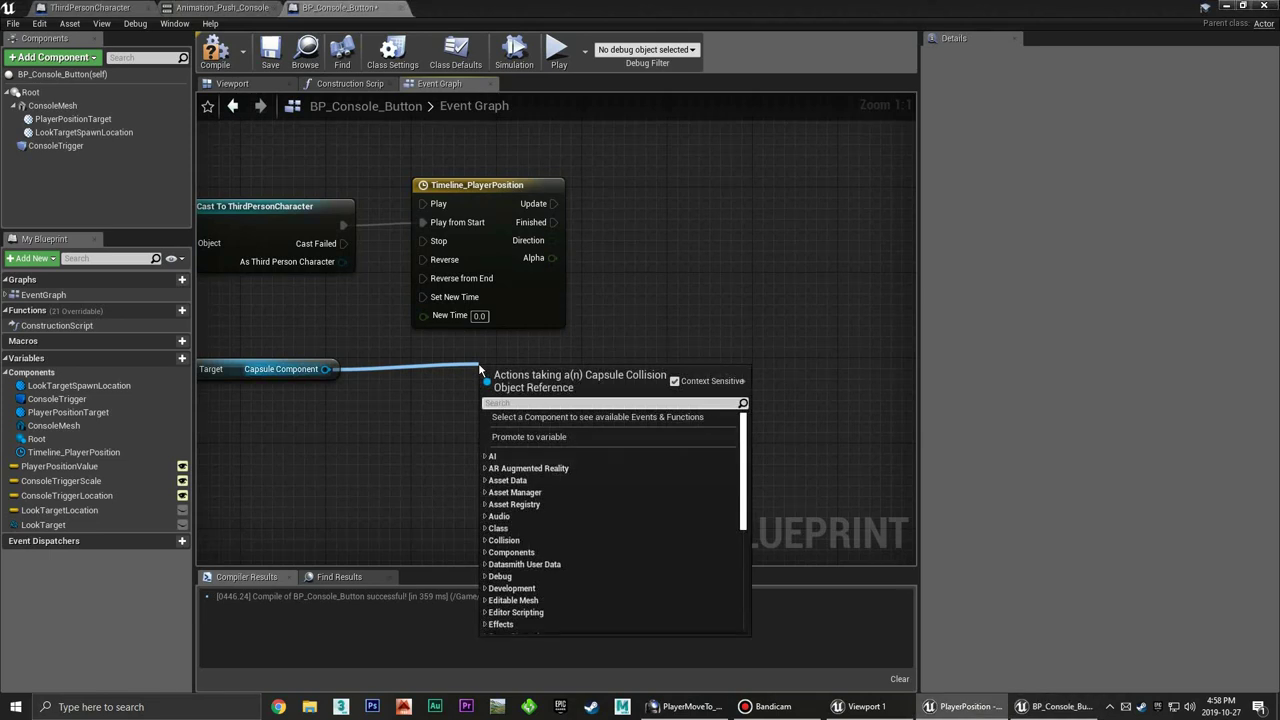
pyautogui.write('set trans')
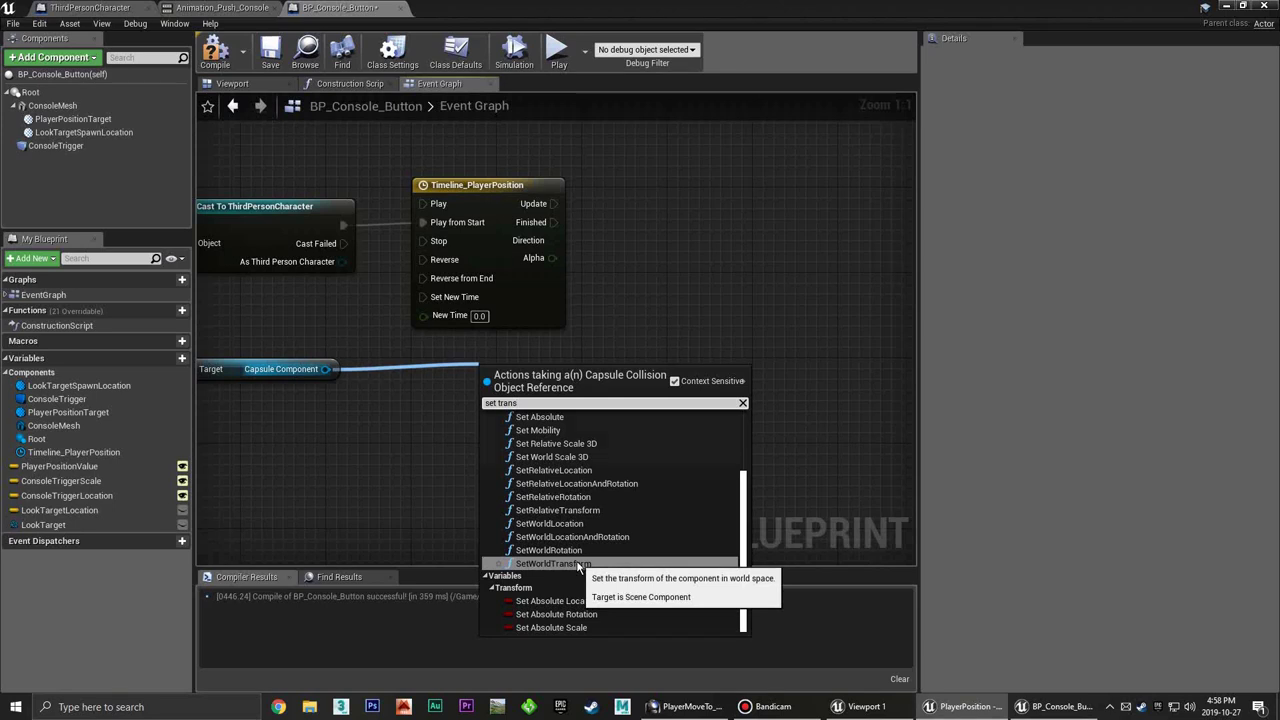
pyautogui.click(580, 563)
pyautogui.moveTo(543, 381); pyautogui.dragTo(735, 178)
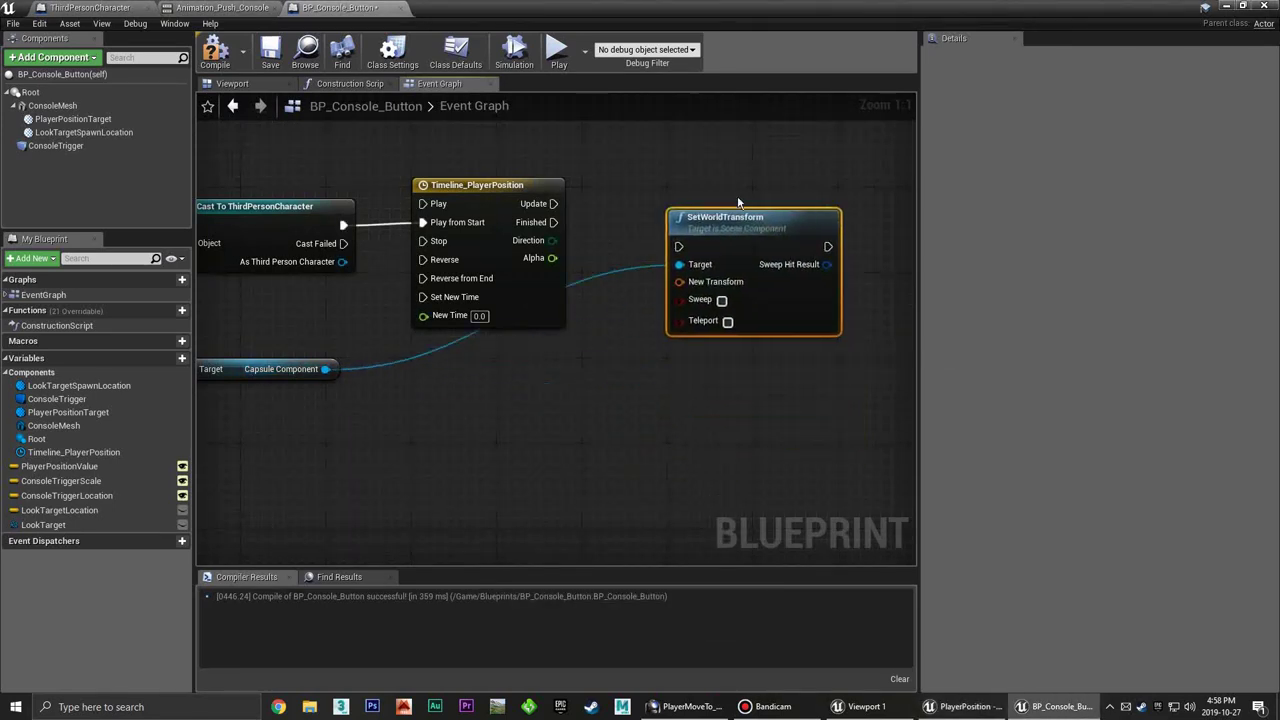
pyautogui.moveTo(552, 203); pyautogui.dragTo(679, 204)
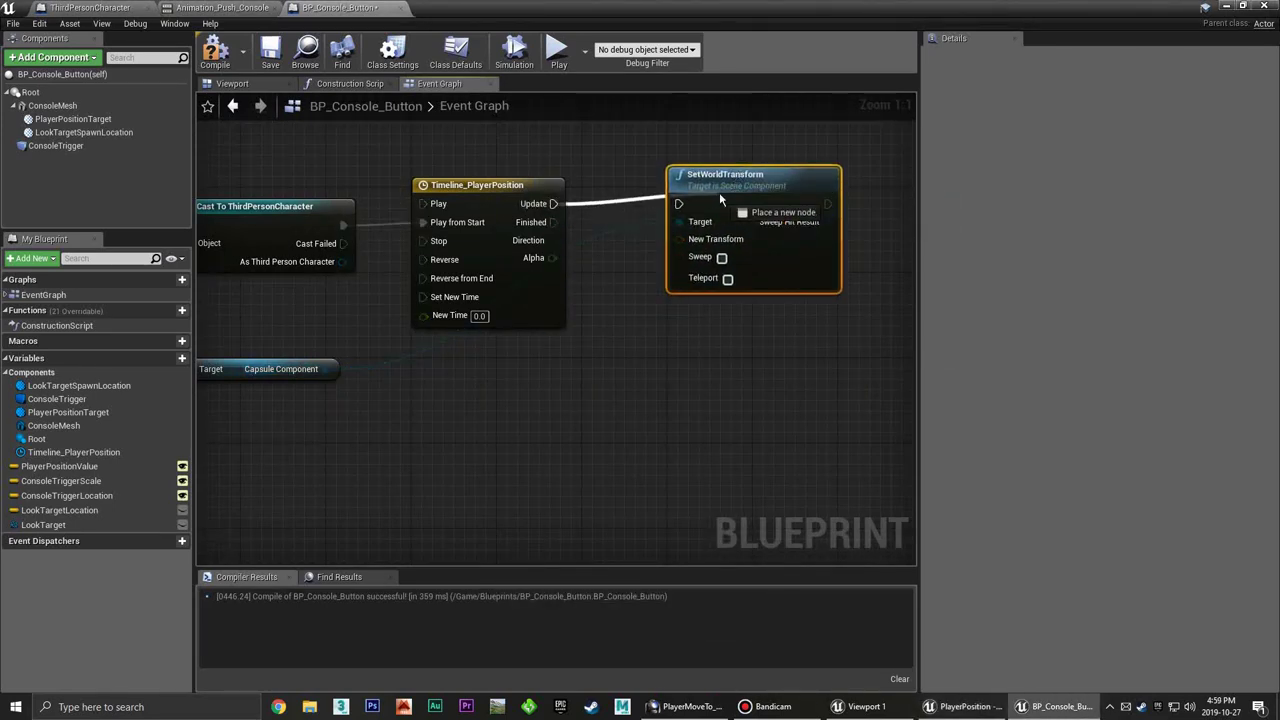
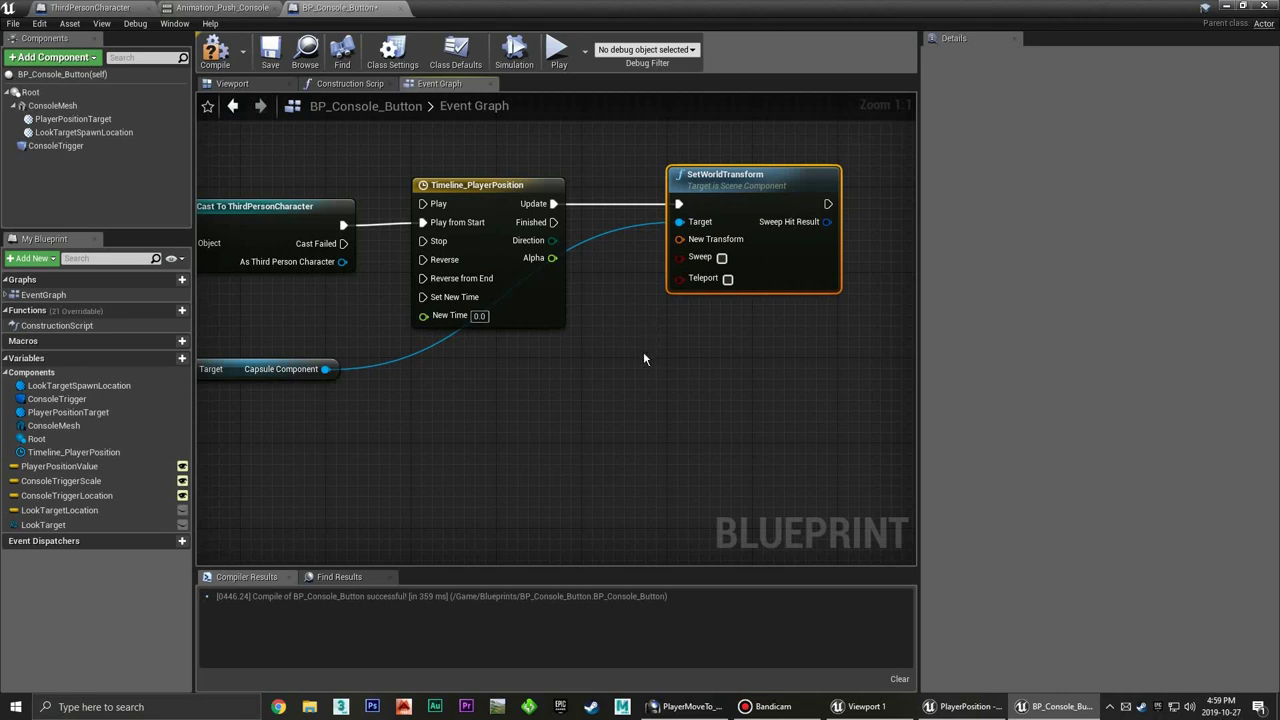
# Add a GetWorldTransform node on the Capsule Component
pyautogui.moveTo(572, 388)
pyautogui.mouseDown(button='right')
pyautogui.moveTo(655, 288)
pyautogui.moveTo(692, 291)
pyautogui.mouseUp(button='right')
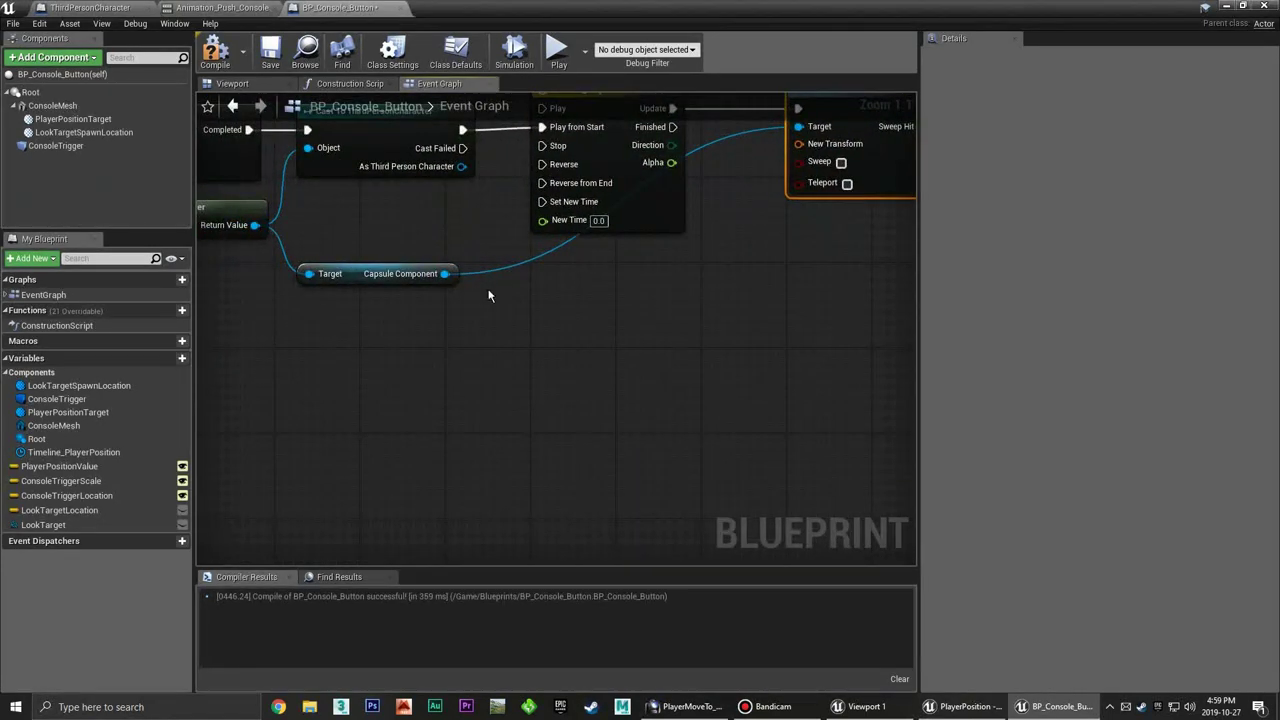
pyautogui.moveTo(444, 273); pyautogui.dragTo(479, 313)
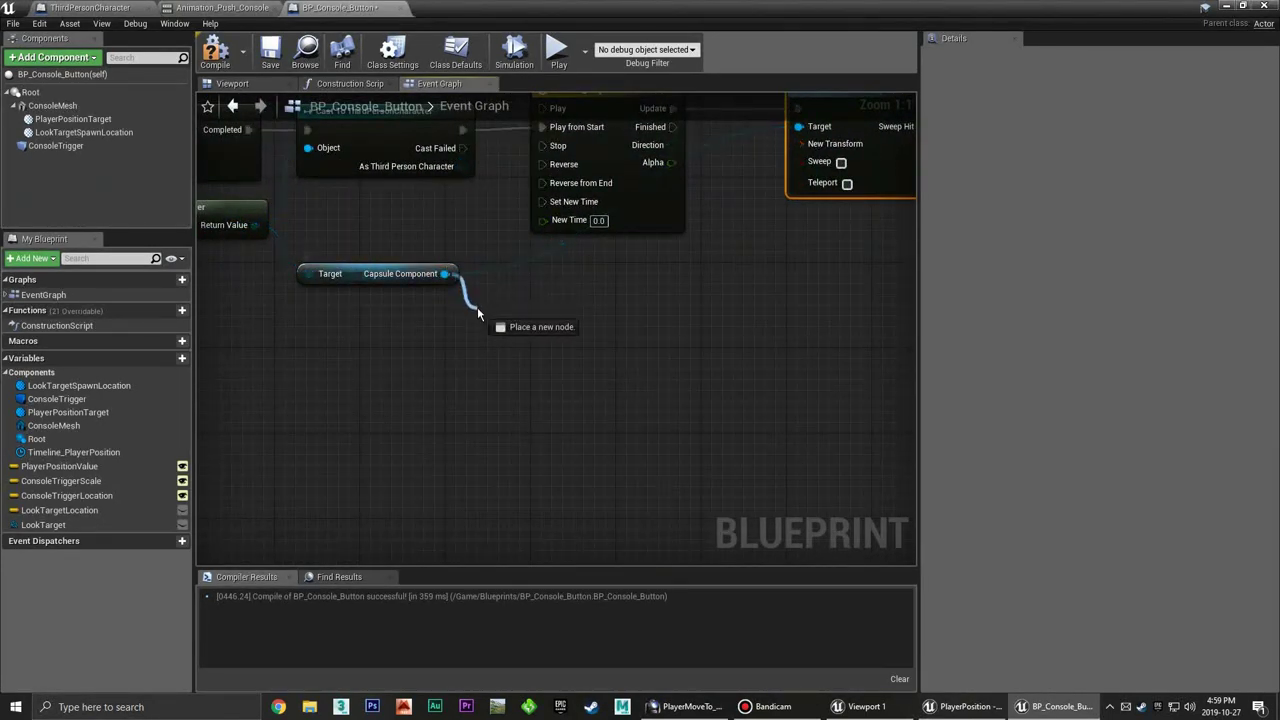
pyautogui.write('get')
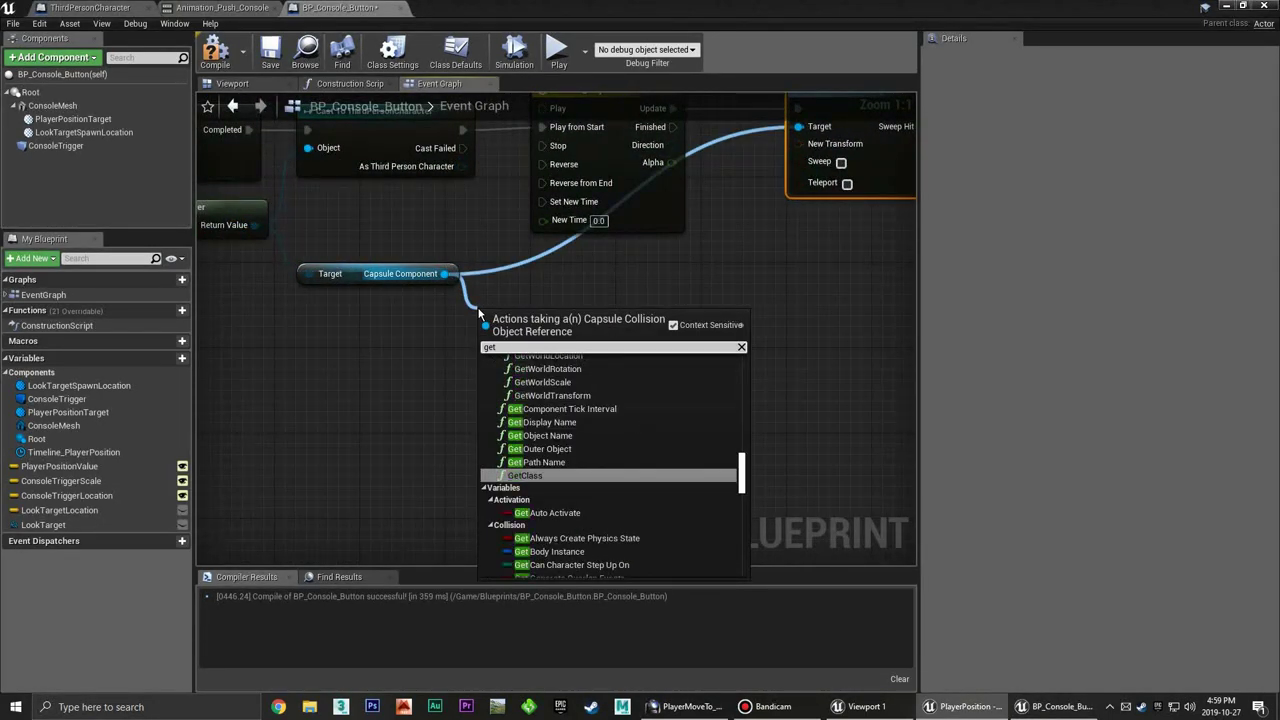
pyautogui.write(' trans')
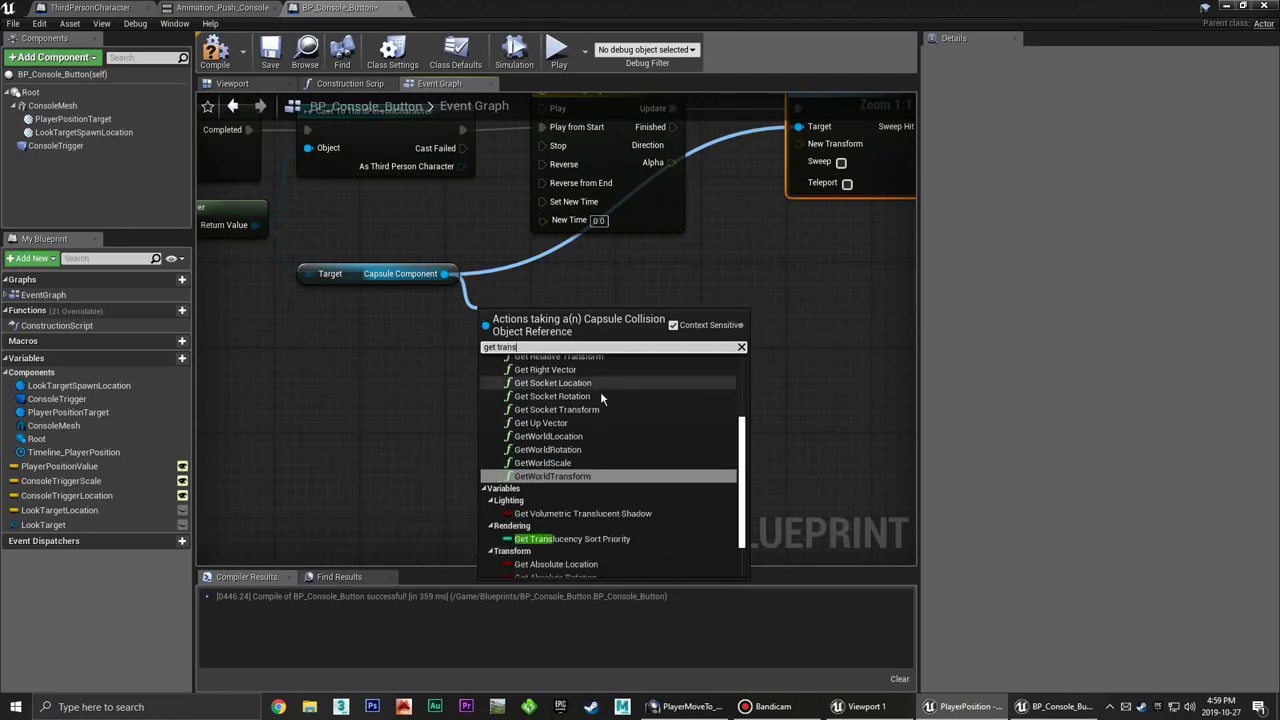
pyautogui.click(565, 476)
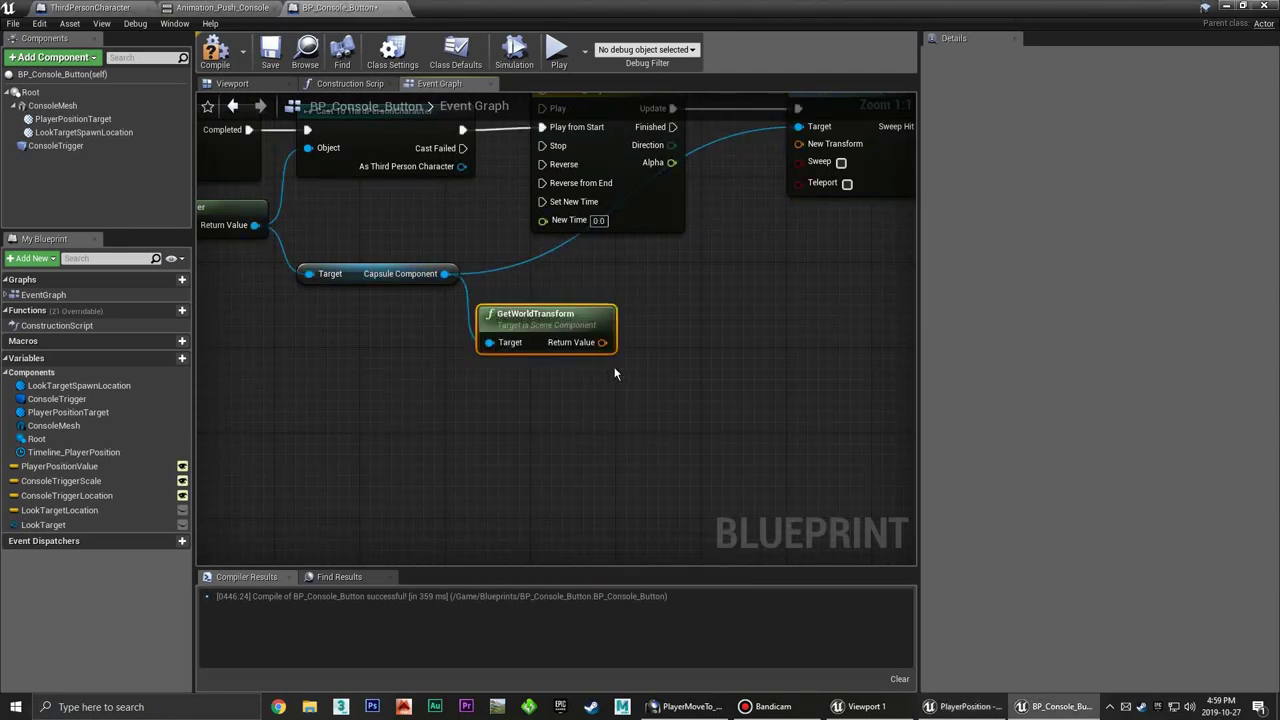
# Feed the capsule transform into a new Lerp (Transform) and add a Player Position Target reference
pyautogui.moveTo(601, 342); pyautogui.dragTo(678, 345)
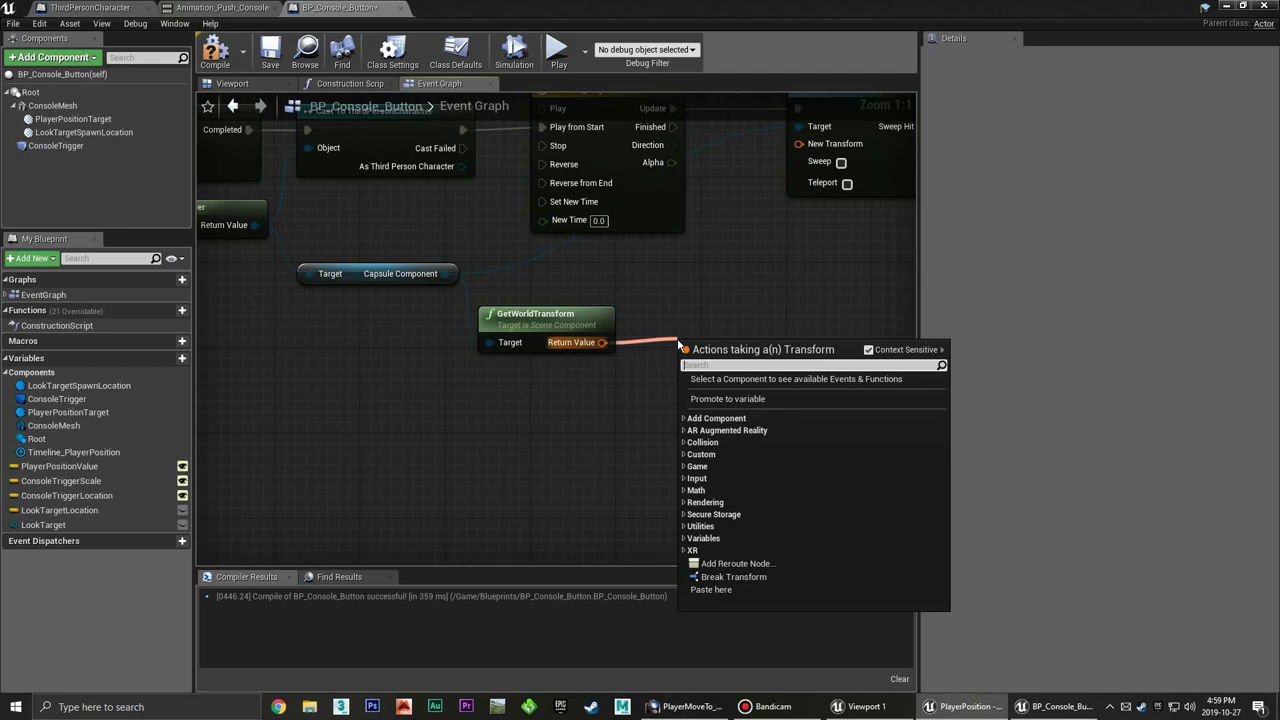
pyautogui.write('lerp')
pyautogui.click(753, 400)
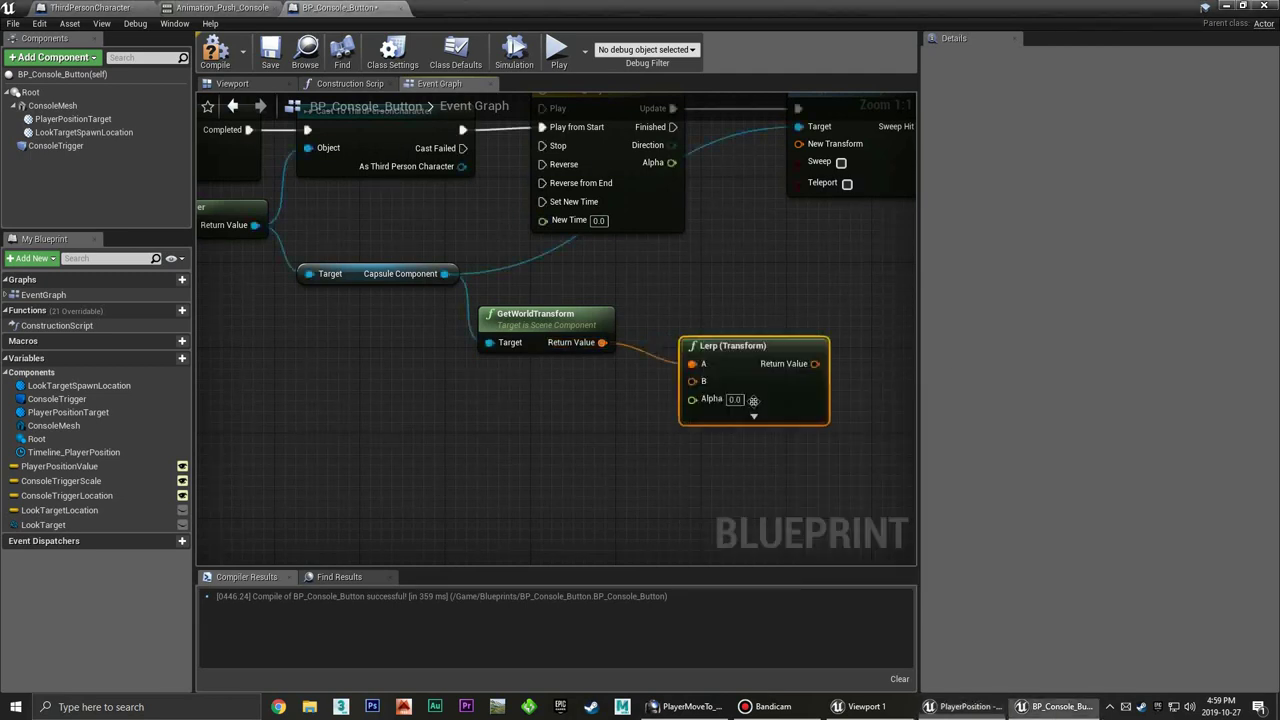
pyautogui.moveTo(740, 360); pyautogui.dragTo(697, 339)
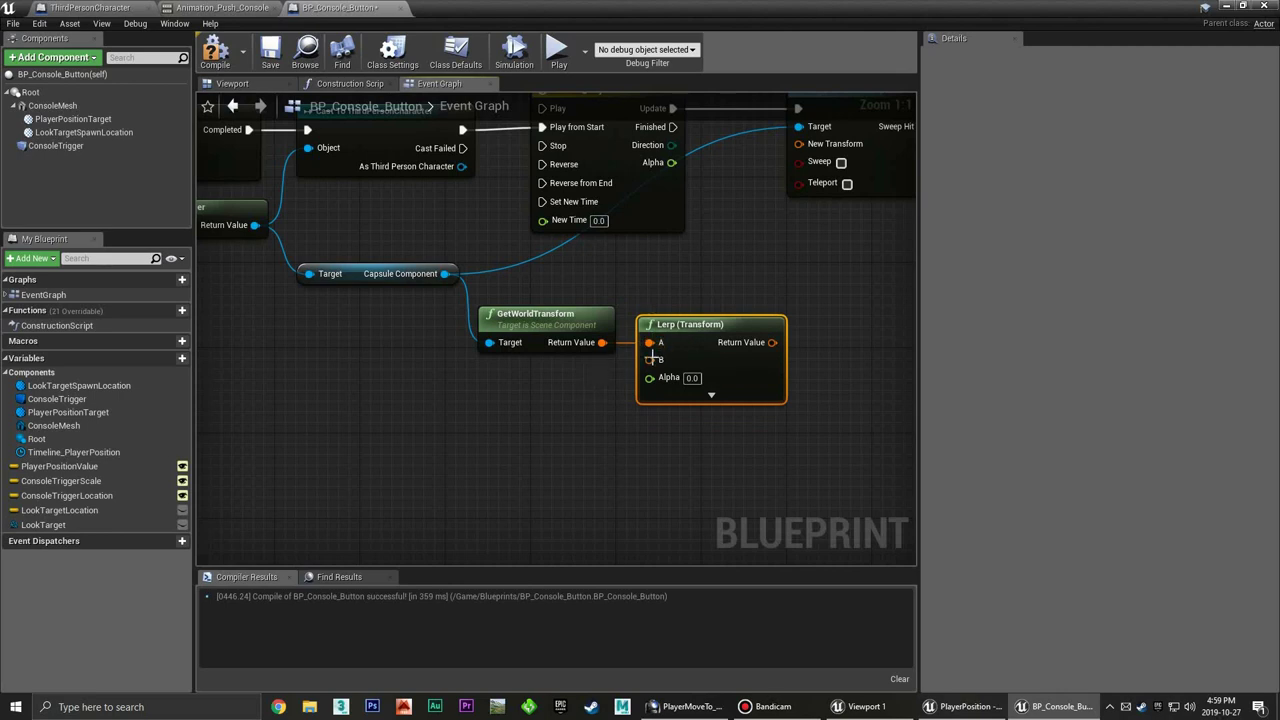
pyautogui.click(444, 406)
pyautogui.moveTo(72, 119); pyautogui.dragTo(449, 420)
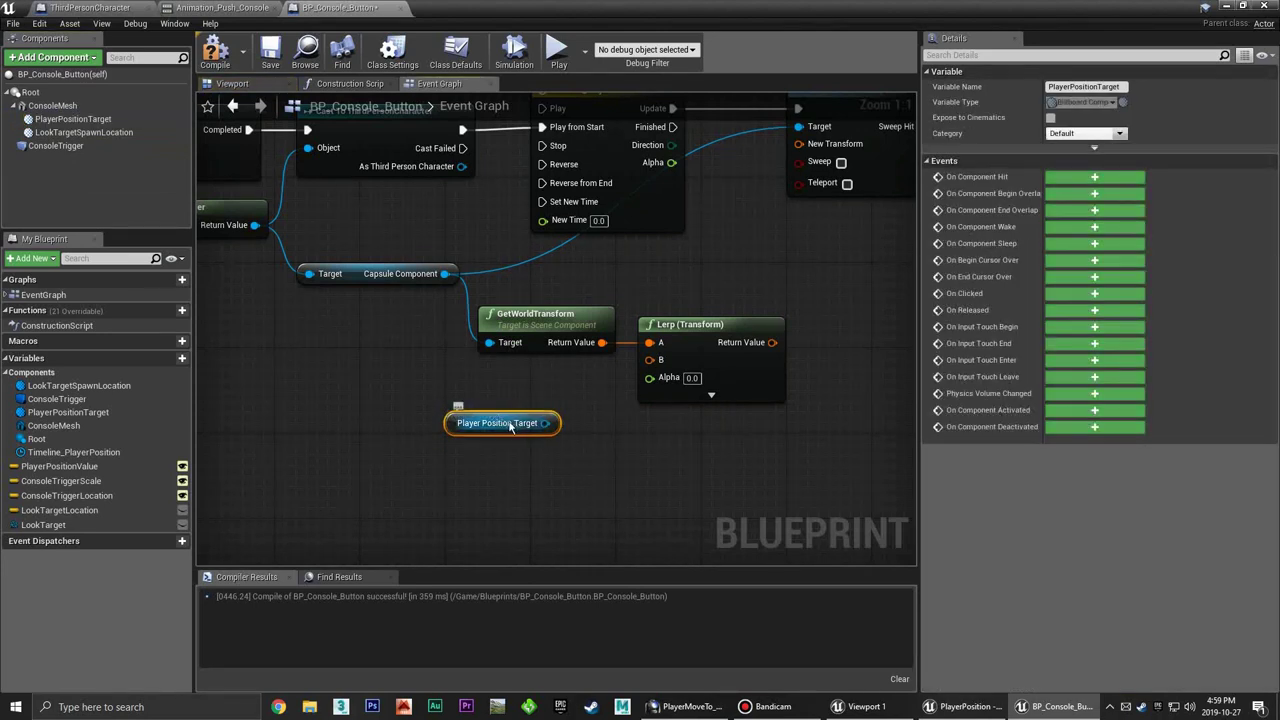
# Duplicate GetWorldTransform with Ctrl+W and place the copy beside Player Position Target
pyautogui.moveTo(494, 424); pyautogui.dragTo(387, 423)
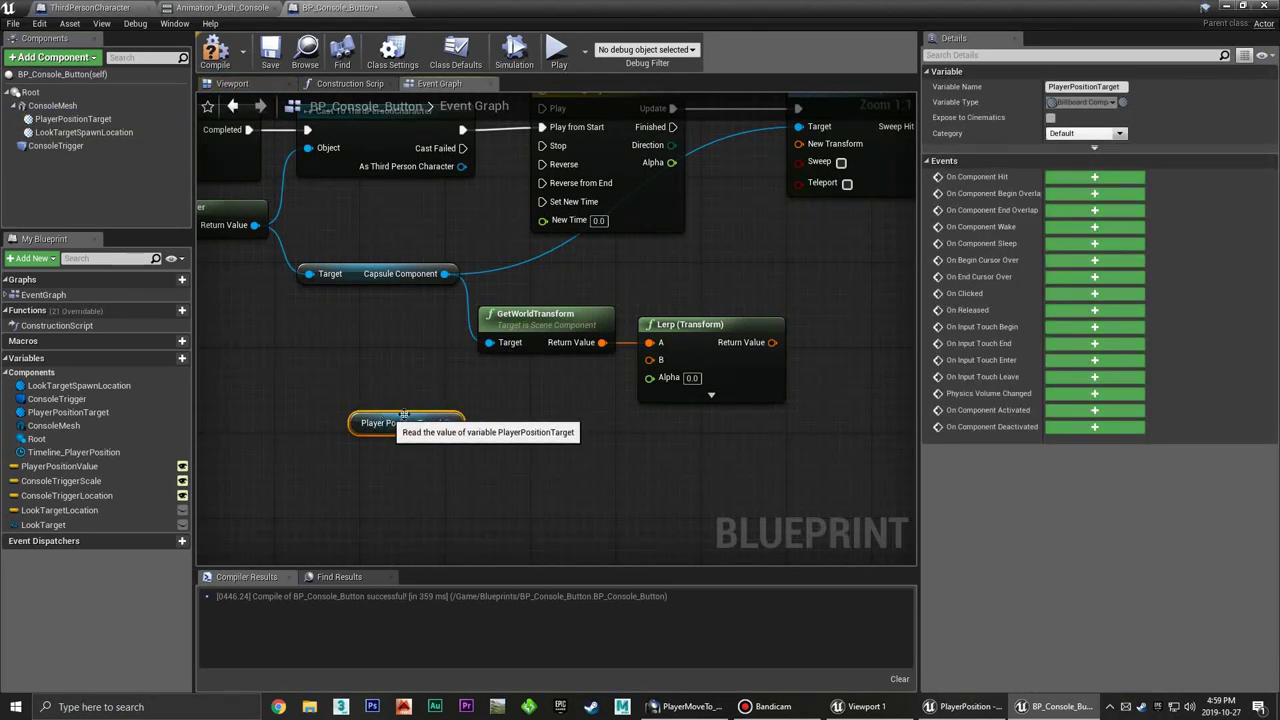
pyautogui.click(555, 348)
pyautogui.hotkey('ctrl', 'w')
pyautogui.moveTo(590, 372)
pyautogui.mouseDown()
pyautogui.moveTo(505, 398)
pyautogui.moveTo(489, 428)
pyautogui.mouseUp()
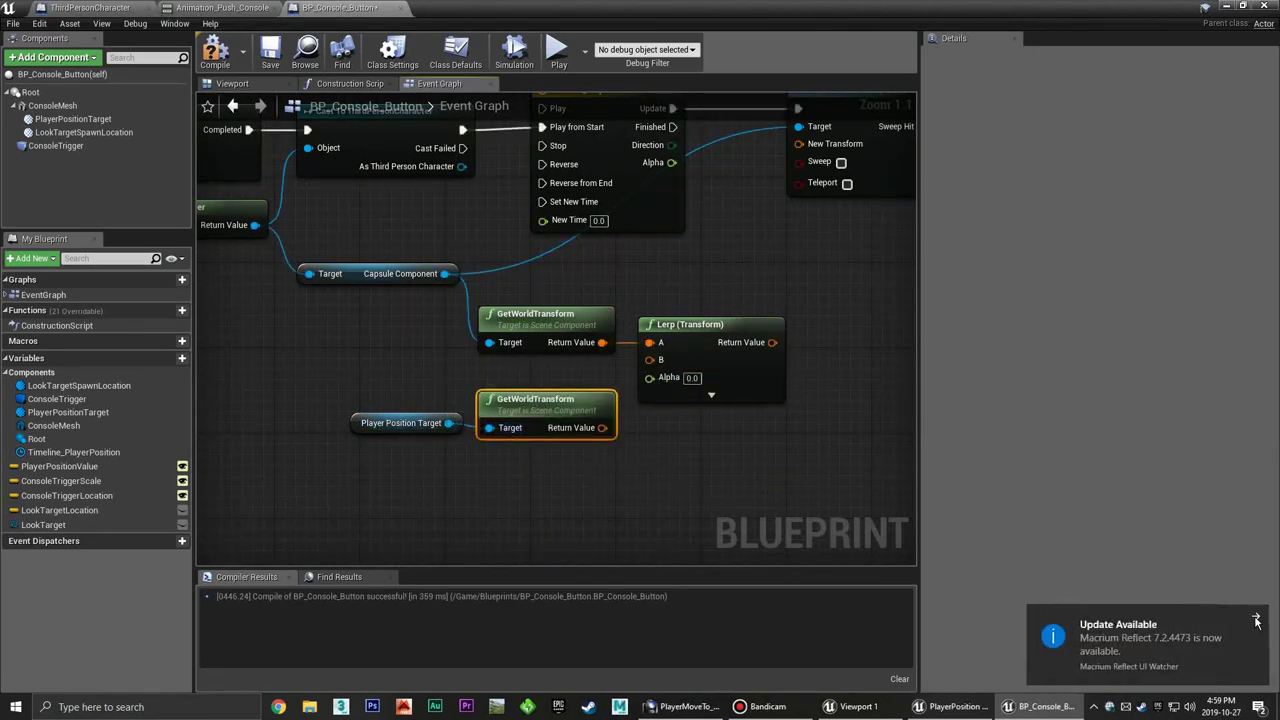
pyautogui.click(1257, 621)
pyautogui.click(601, 455)
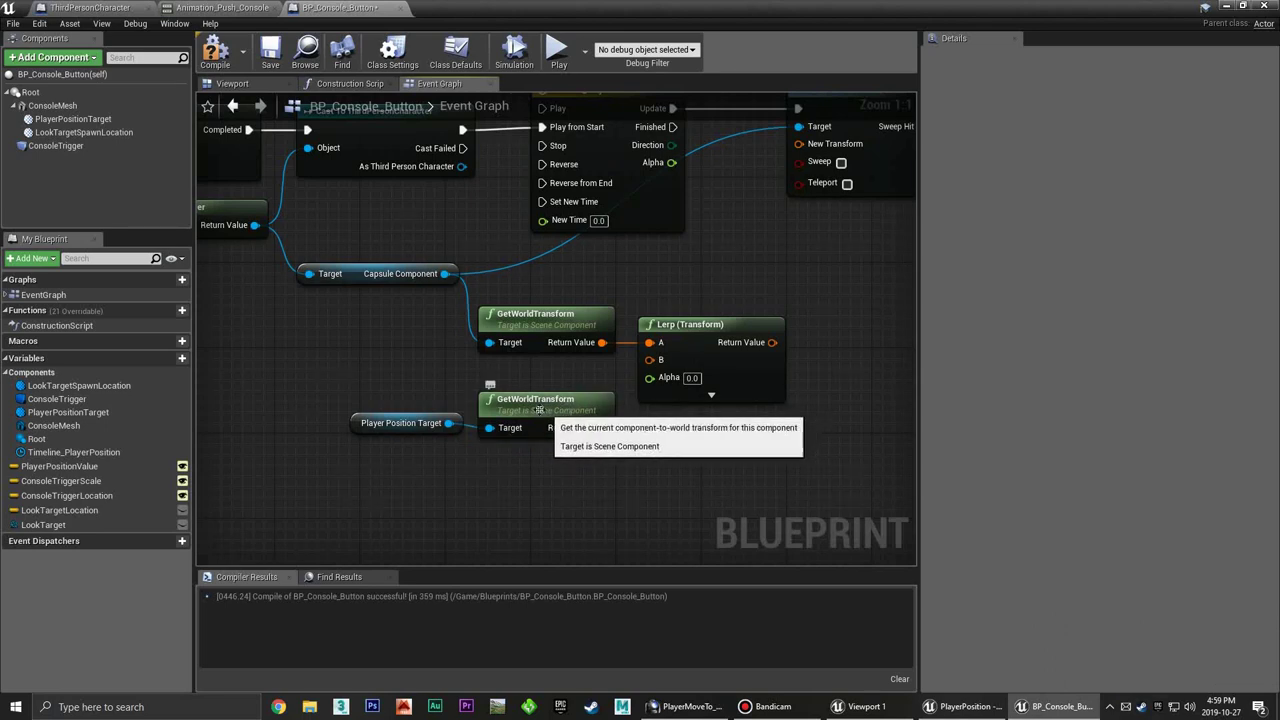
pyautogui.moveTo(539, 410); pyautogui.dragTo(537, 400)
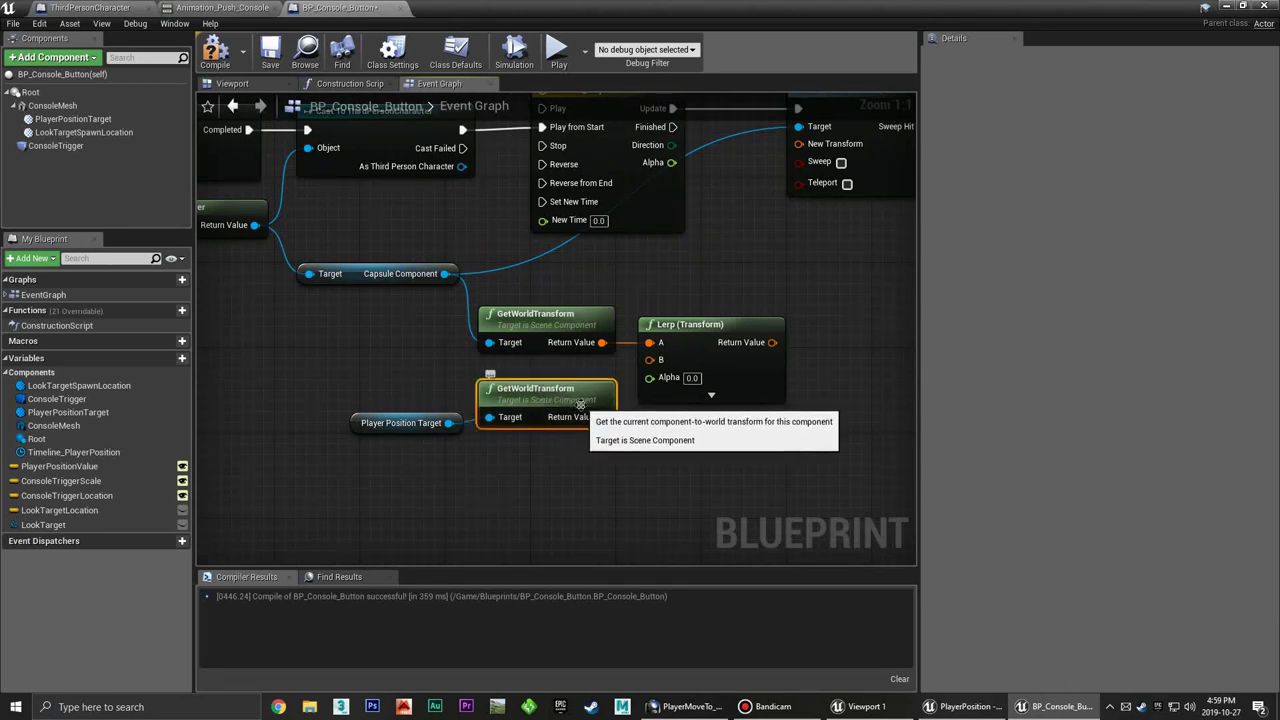
# Wire the target's world transform into the Lerp (Transform) B input
pyautogui.moveTo(601, 417); pyautogui.dragTo(649, 363)
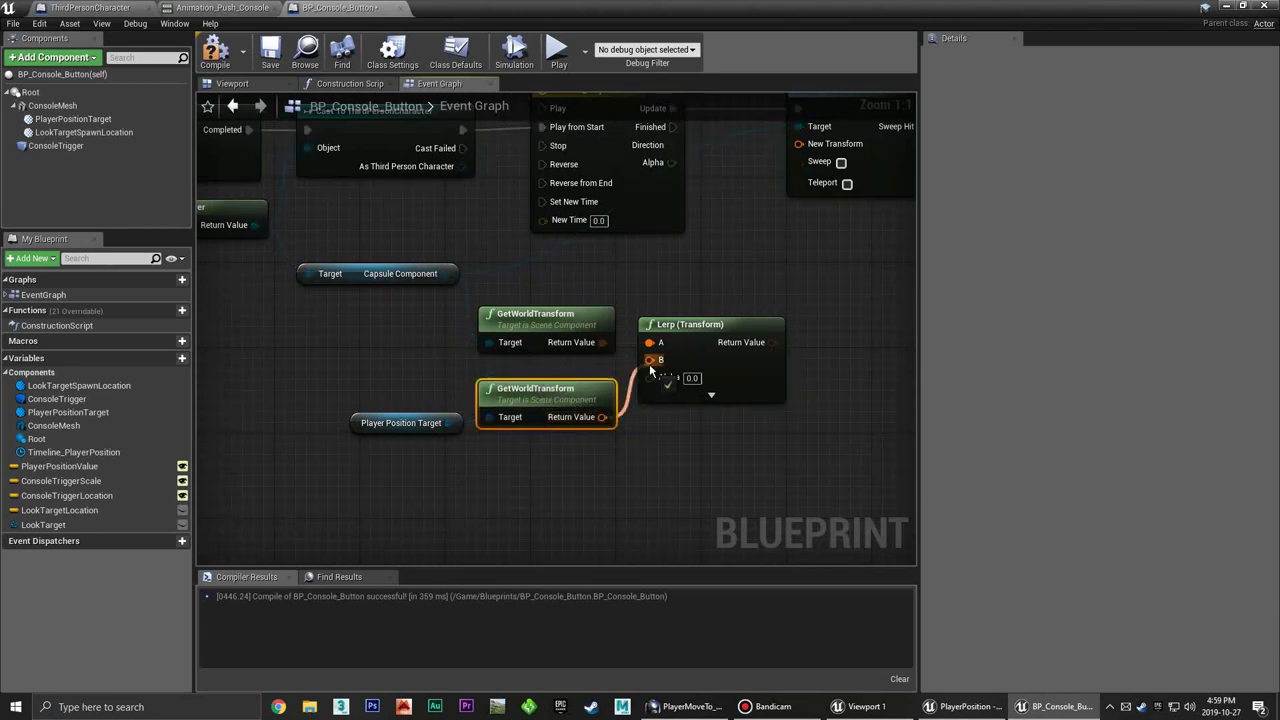
pyautogui.moveTo(677, 437); pyautogui.dragTo(563, 452, button='right')
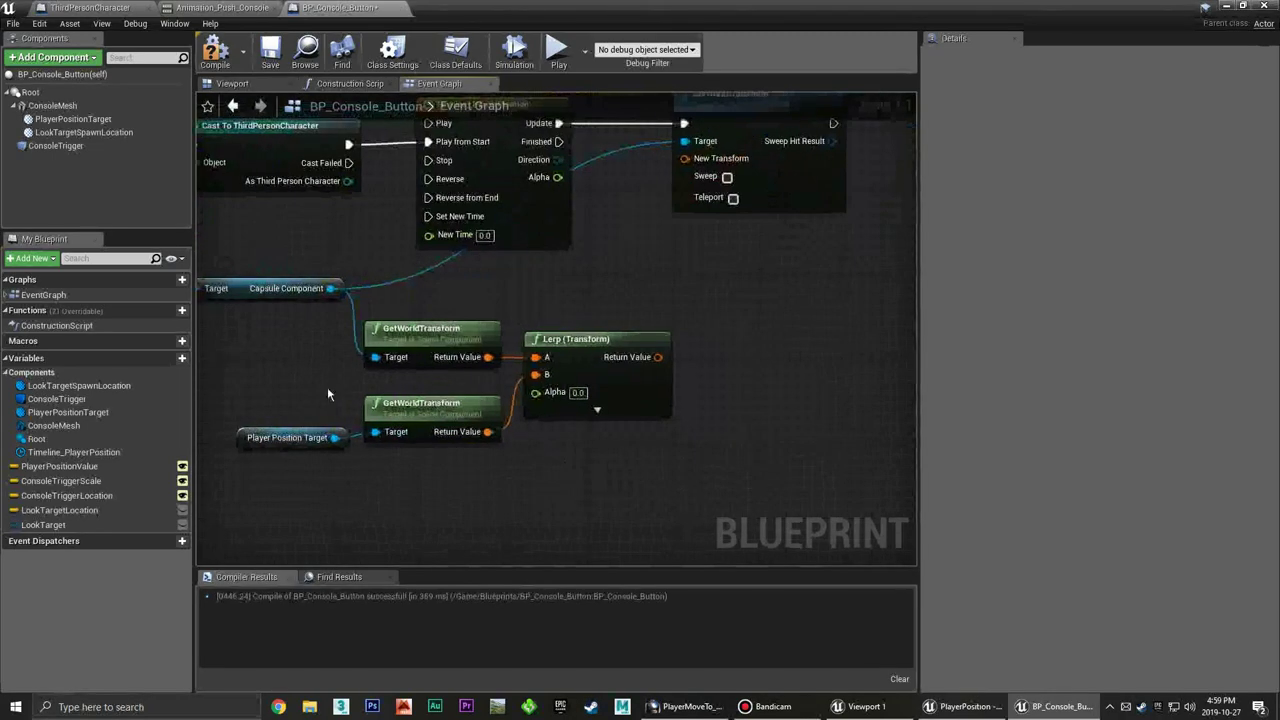
pyautogui.moveTo(327, 393)
pyautogui.mouseDown(button='right')
pyautogui.moveTo(333, 348)
pyautogui.moveTo(524, 340)
pyautogui.mouseUp(button='right')
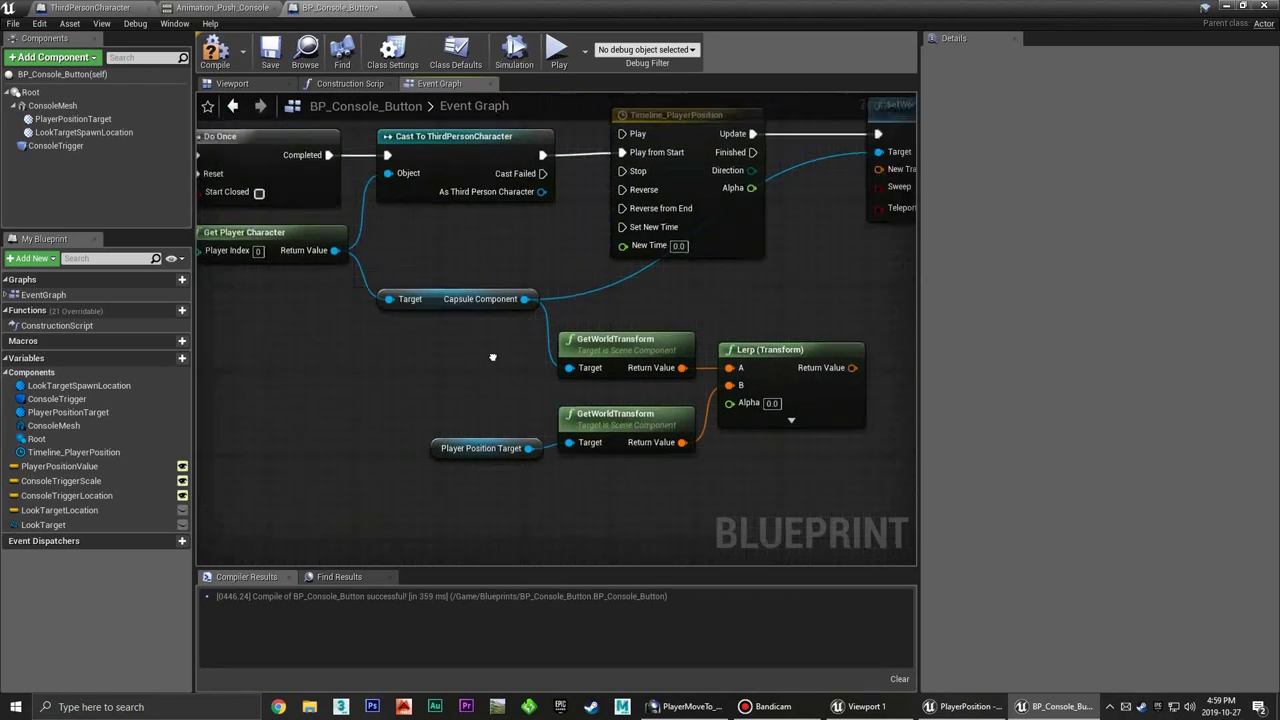
pyautogui.click(560, 346)
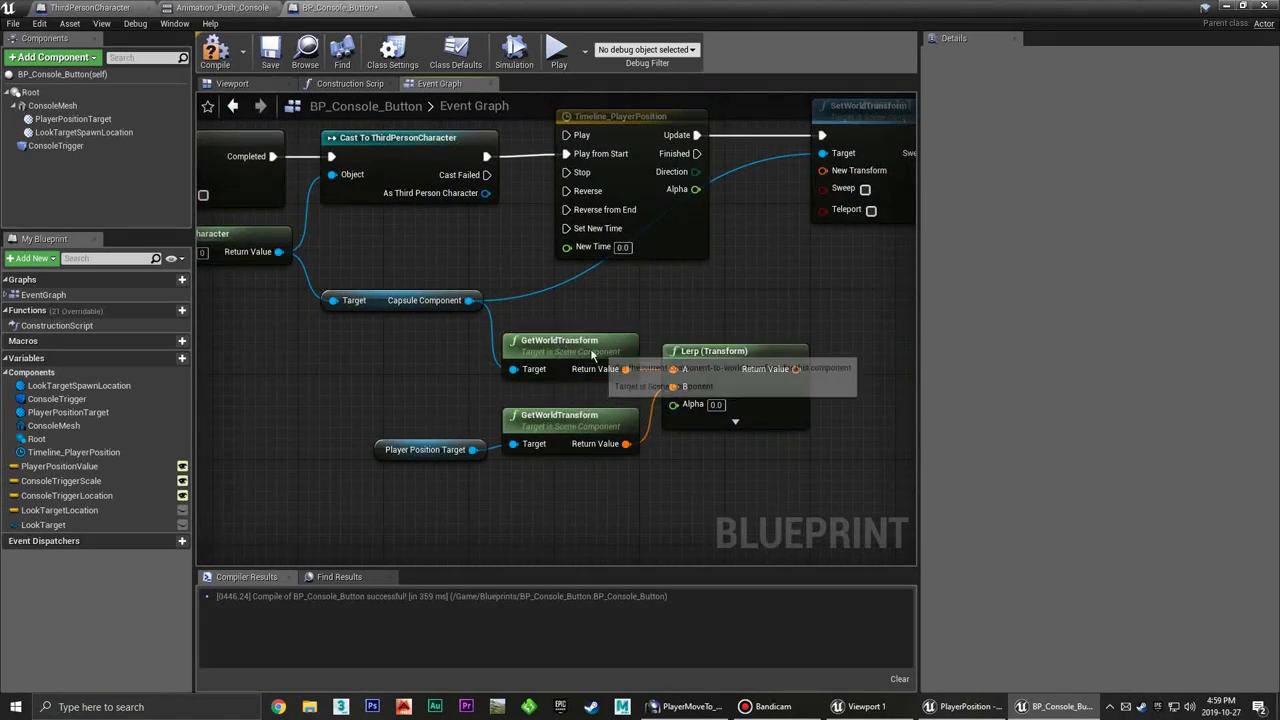
pyautogui.click(573, 420)
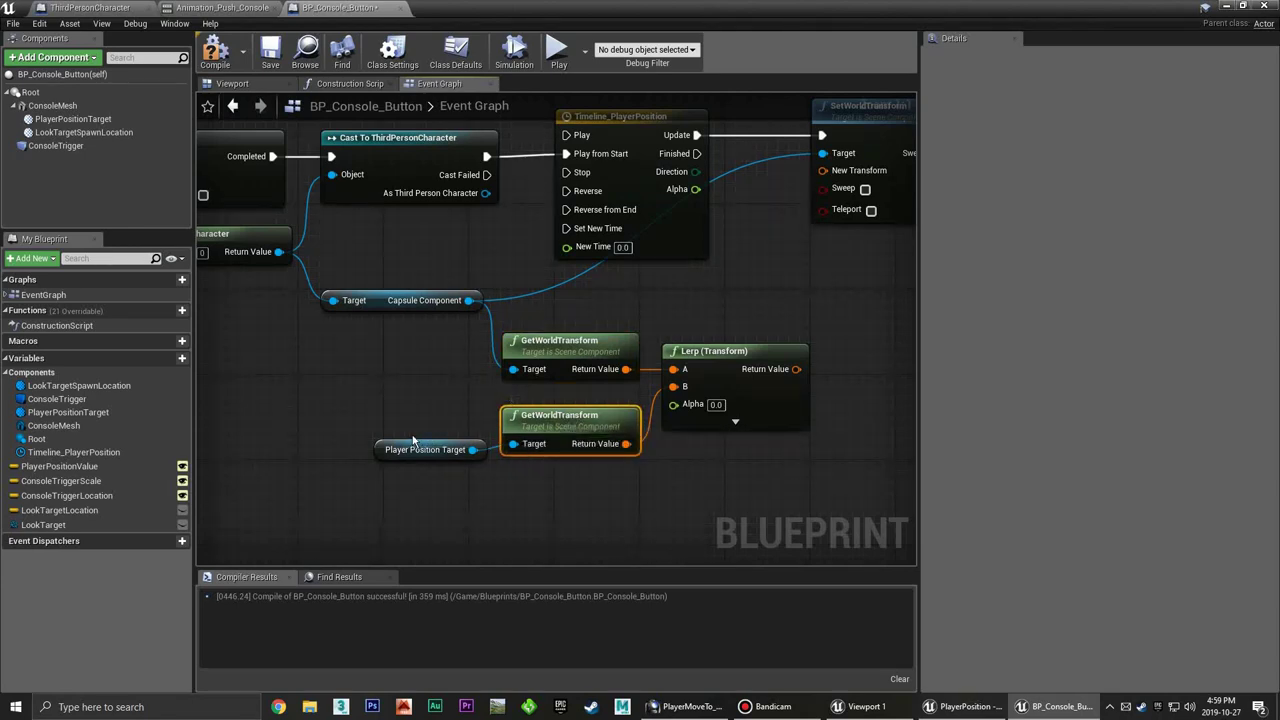
pyautogui.moveTo(394, 422); pyautogui.dragTo(457, 450)
pyautogui.click(577, 408)
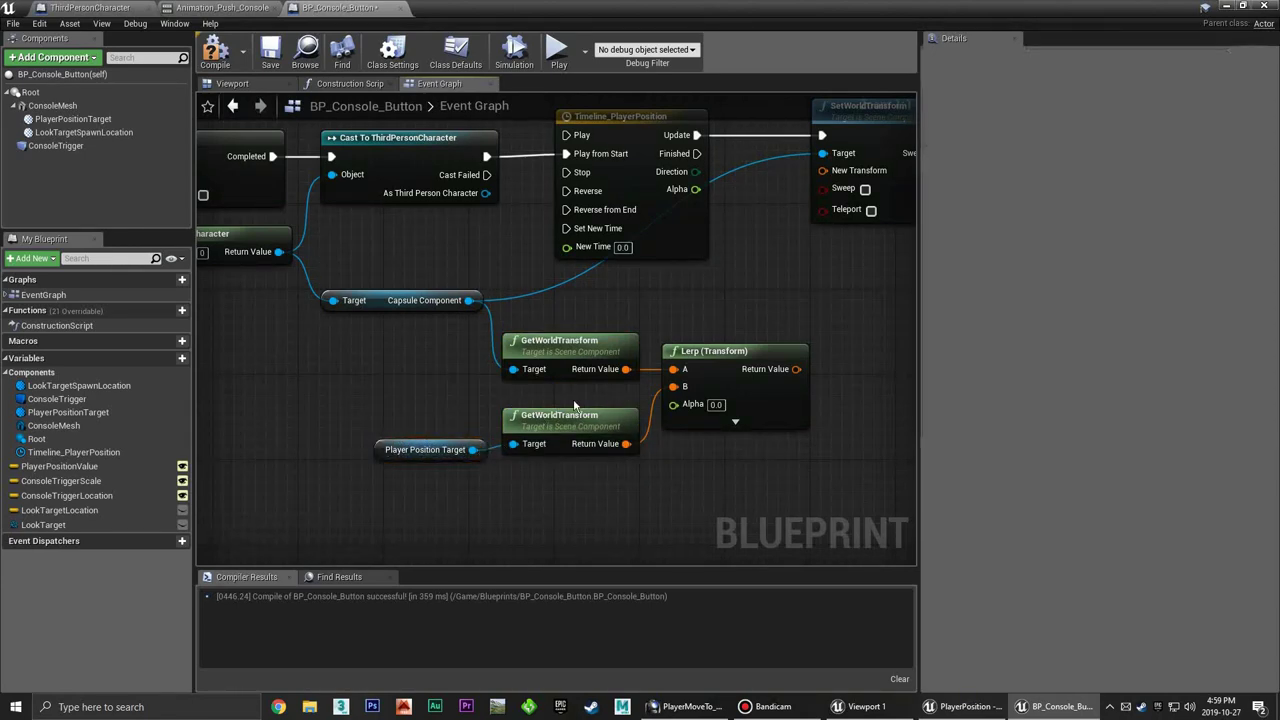
pyautogui.moveTo(620, 400); pyautogui.dragTo(503, 417, button='right')
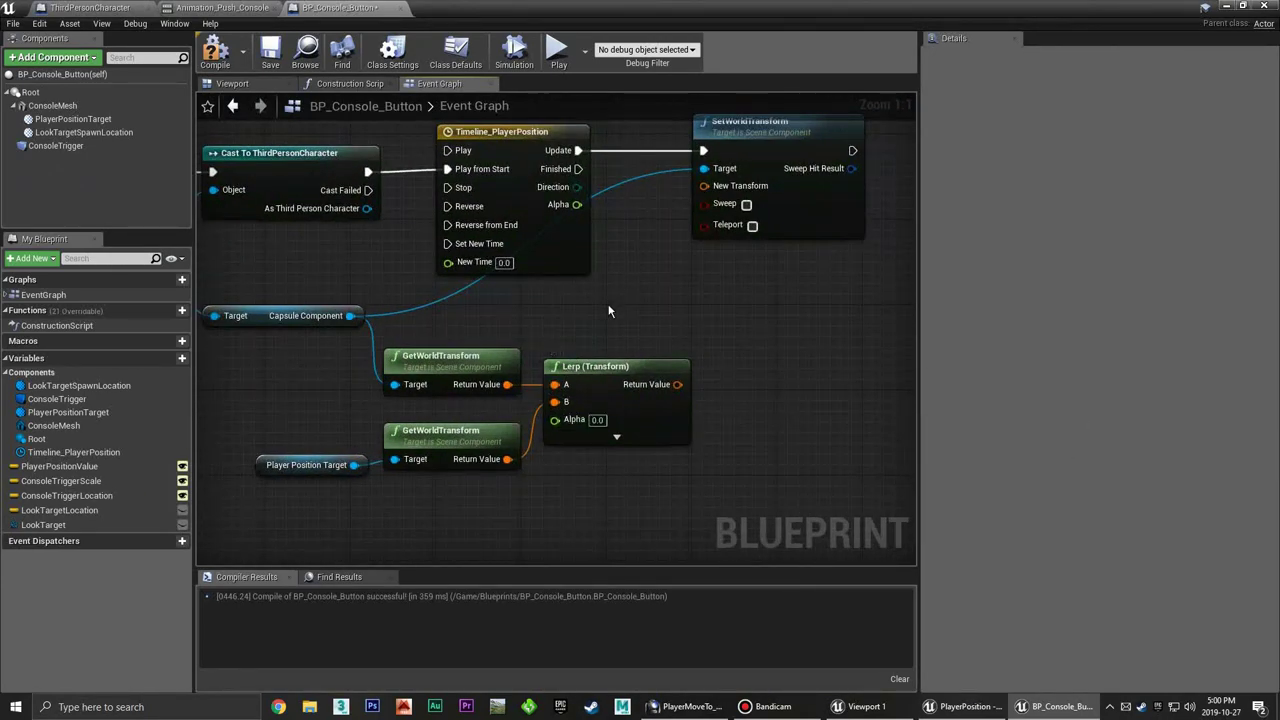
# Connect the timeline's Alpha output to the Lerp Alpha input
pyautogui.moveTo(615, 296); pyautogui.dragTo(532, 286, button='right')
pyautogui.moveTo(493, 194); pyautogui.dragTo(484, 418)
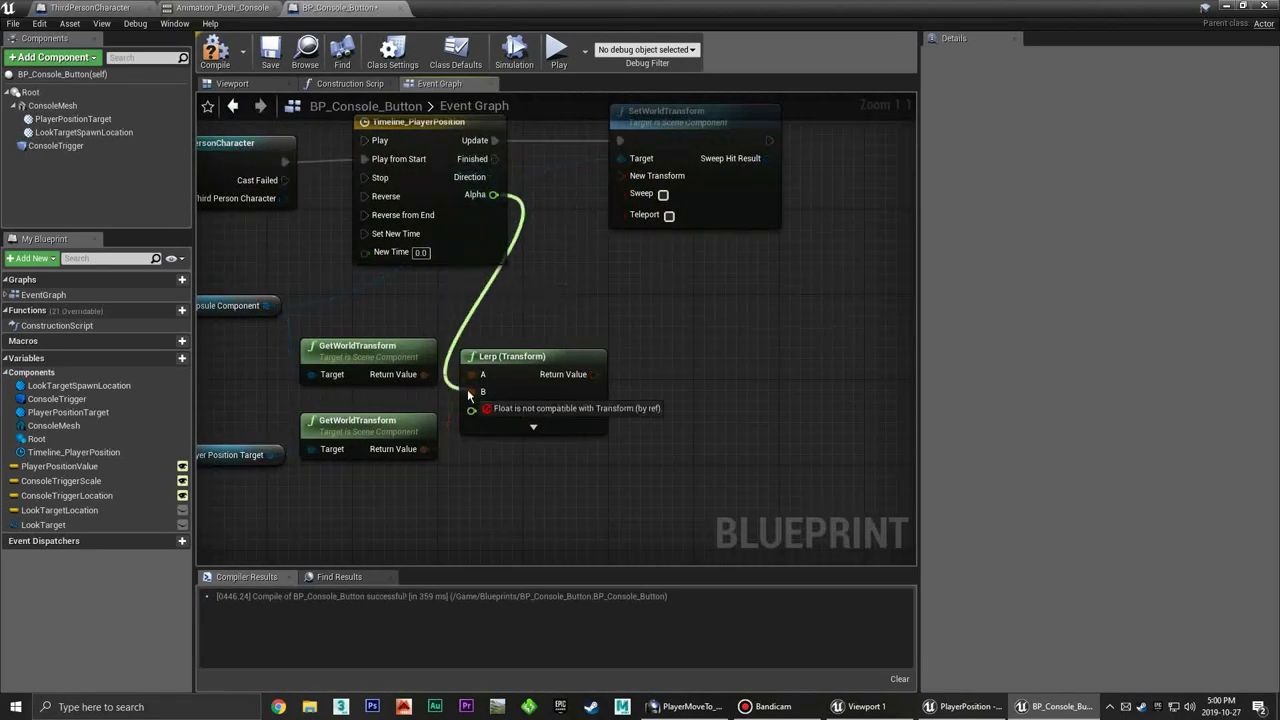
pyautogui.moveTo(549, 360); pyautogui.dragTo(611, 362)
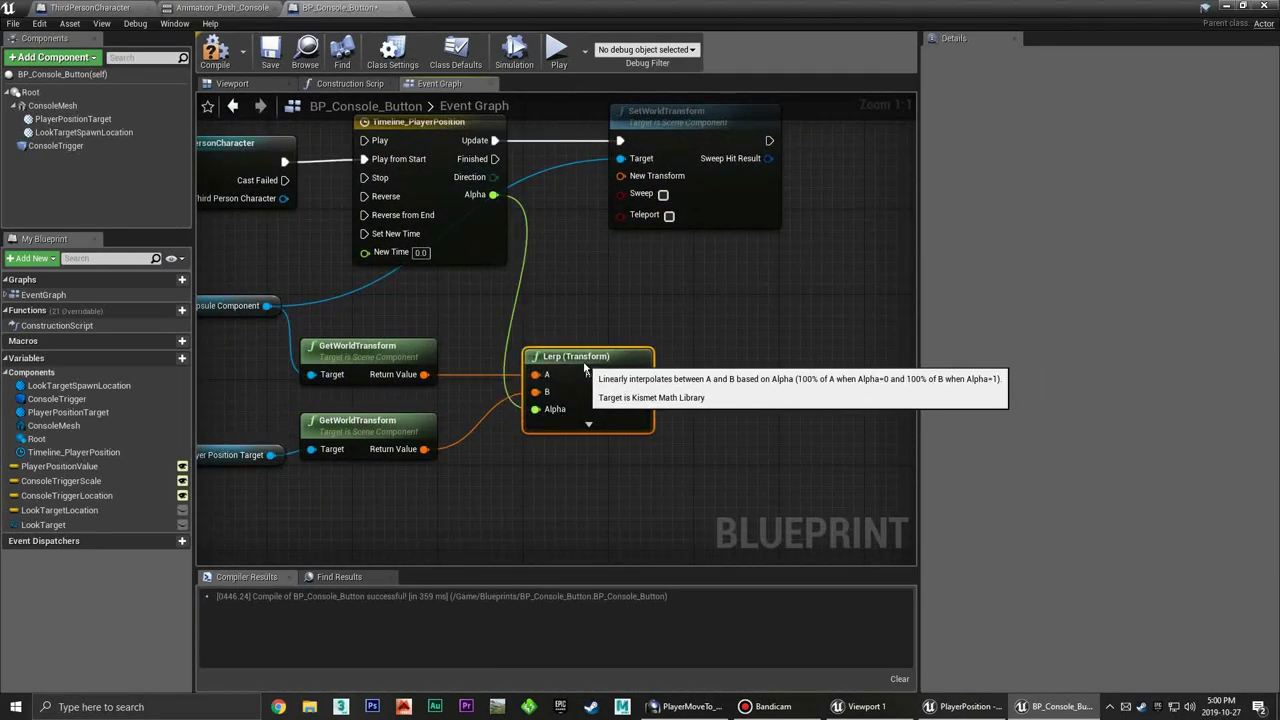
pyautogui.moveTo(621, 311); pyautogui.dragTo(645, 349, button='right')
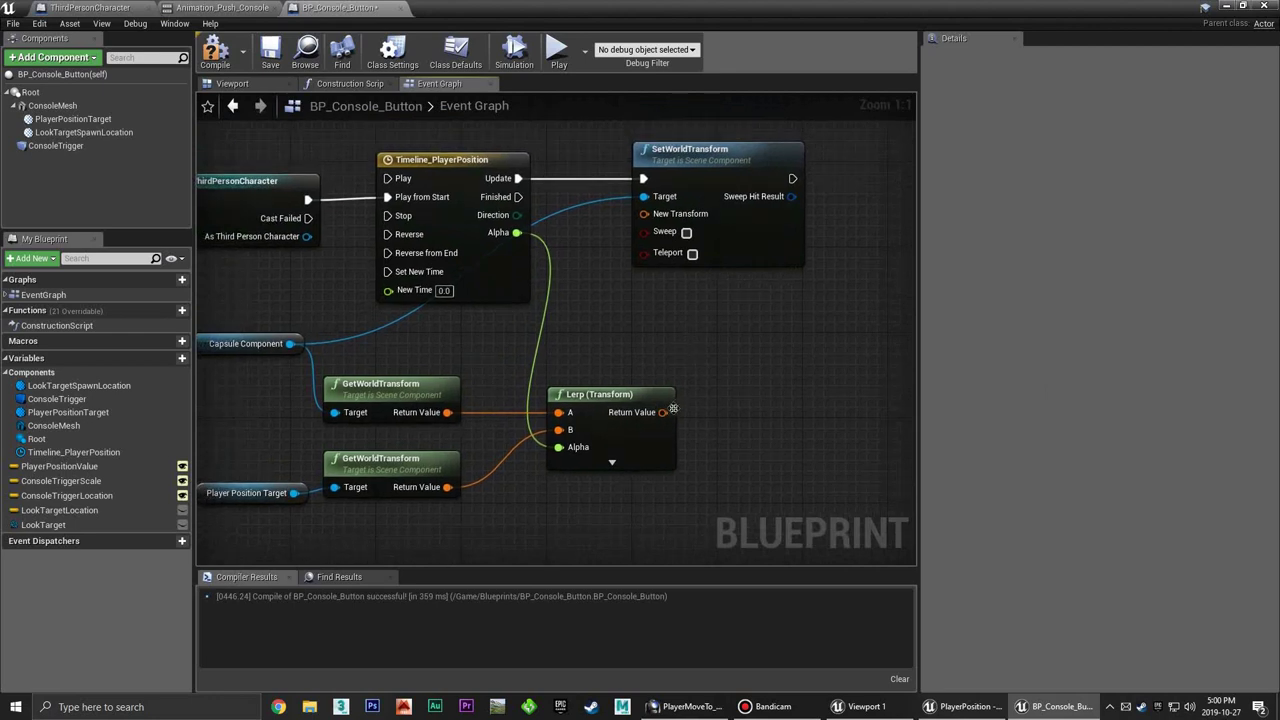
# Feed the Lerp result into SetWorldTransform's New Transform pin
pyautogui.moveTo(662, 412)
pyautogui.mouseDown()
pyautogui.moveTo(676, 255)
pyautogui.moveTo(666, 217)
pyautogui.moveTo(789, 236)
pyautogui.mouseUp()
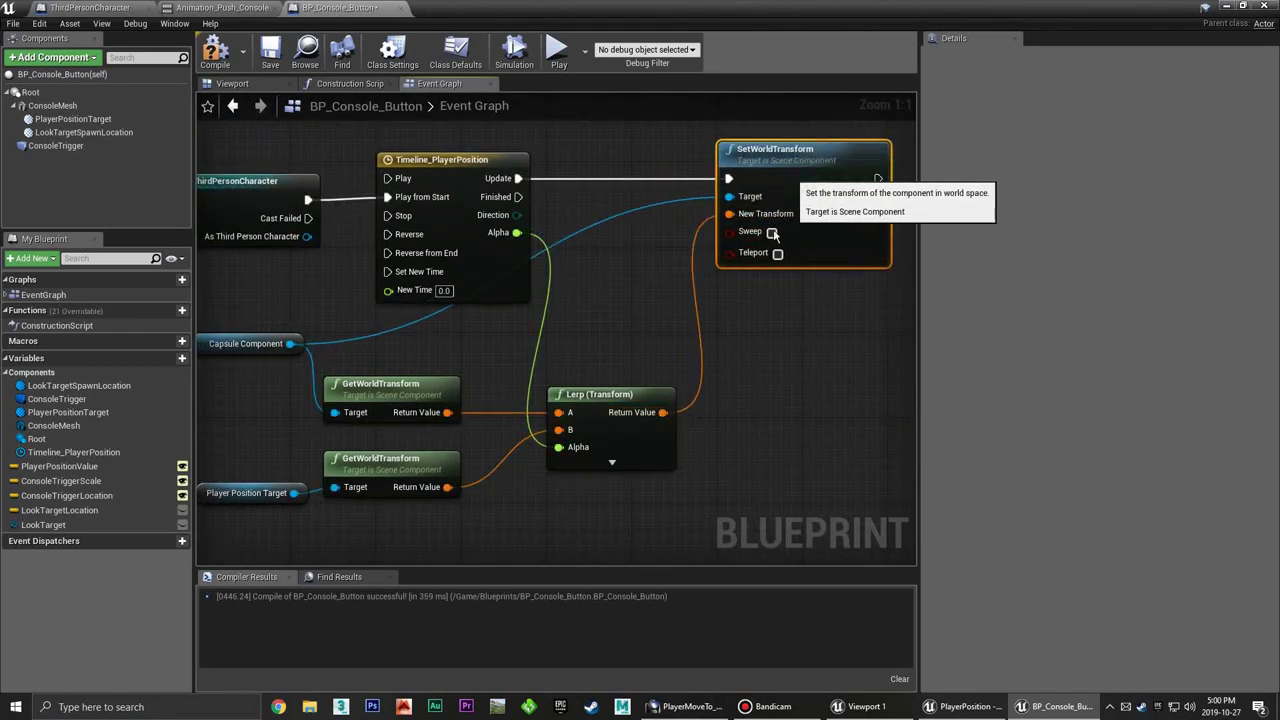
pyautogui.click(598, 326)
pyautogui.moveTo(598, 326)
pyautogui.mouseDown(button='right')
pyautogui.moveTo(632, 343)
pyautogui.moveTo(528, 326)
pyautogui.mouseUp(button='right')
pyautogui.click(348, 388)
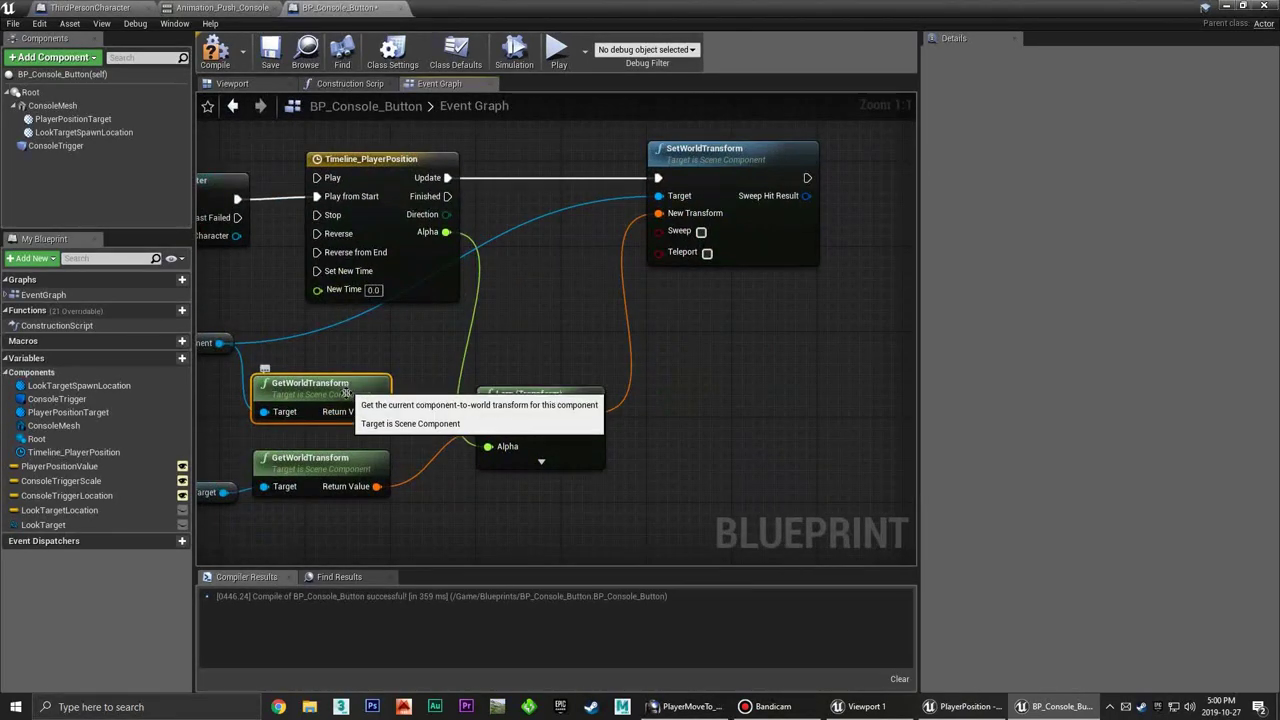
pyautogui.click(357, 459)
pyautogui.click(665, 477)
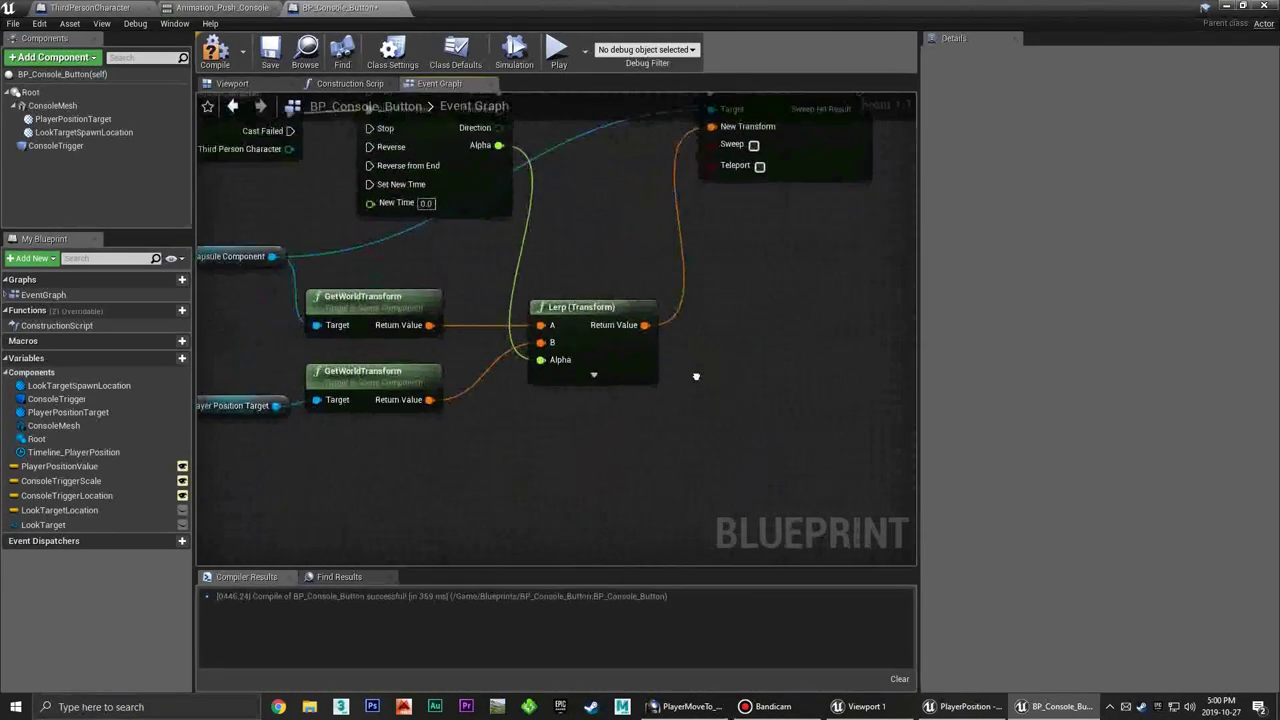
pyautogui.moveTo(643, 461); pyautogui.dragTo(688, 318, button='right')
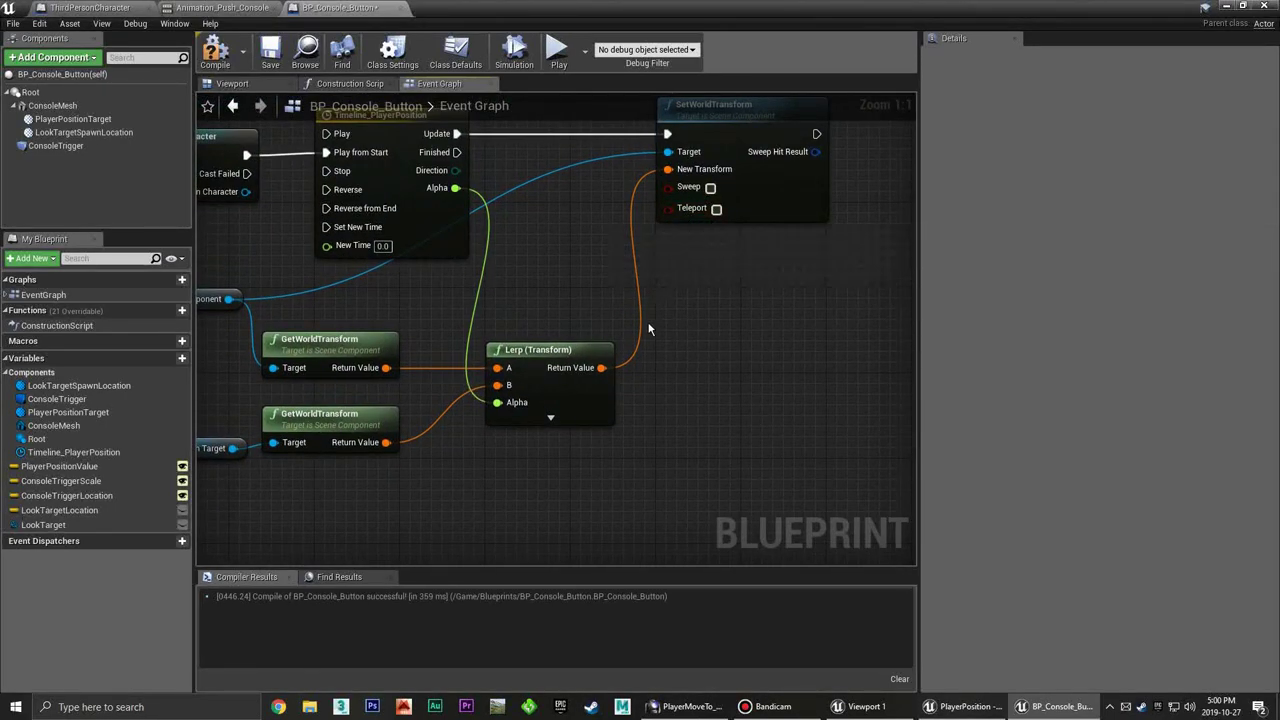
pyautogui.moveTo(633, 416); pyautogui.dragTo(718, 444, button='right')
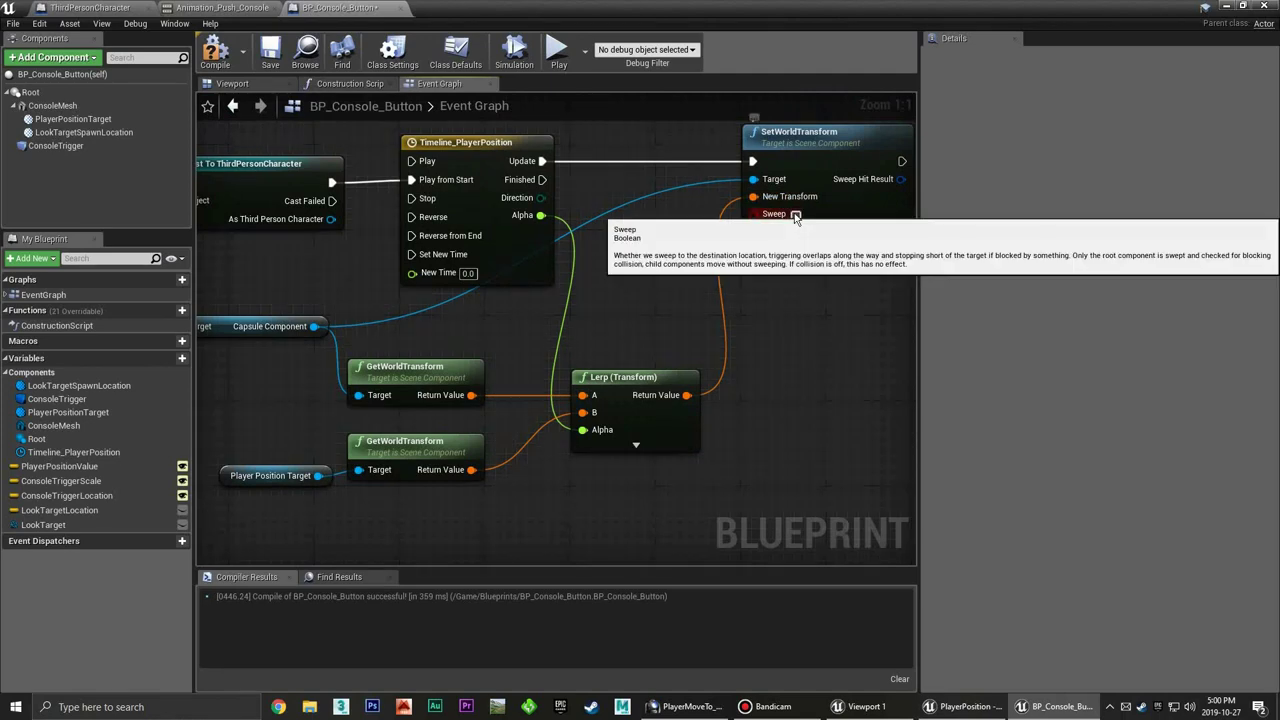
# Drag a wire from the cast's As Third Person Character output into empty space
pyautogui.moveTo(560, 486)
pyautogui.mouseDown(button='right')
pyautogui.moveTo(570, 330)
pyautogui.moveTo(566, 363)
pyautogui.mouseUp(button='right')
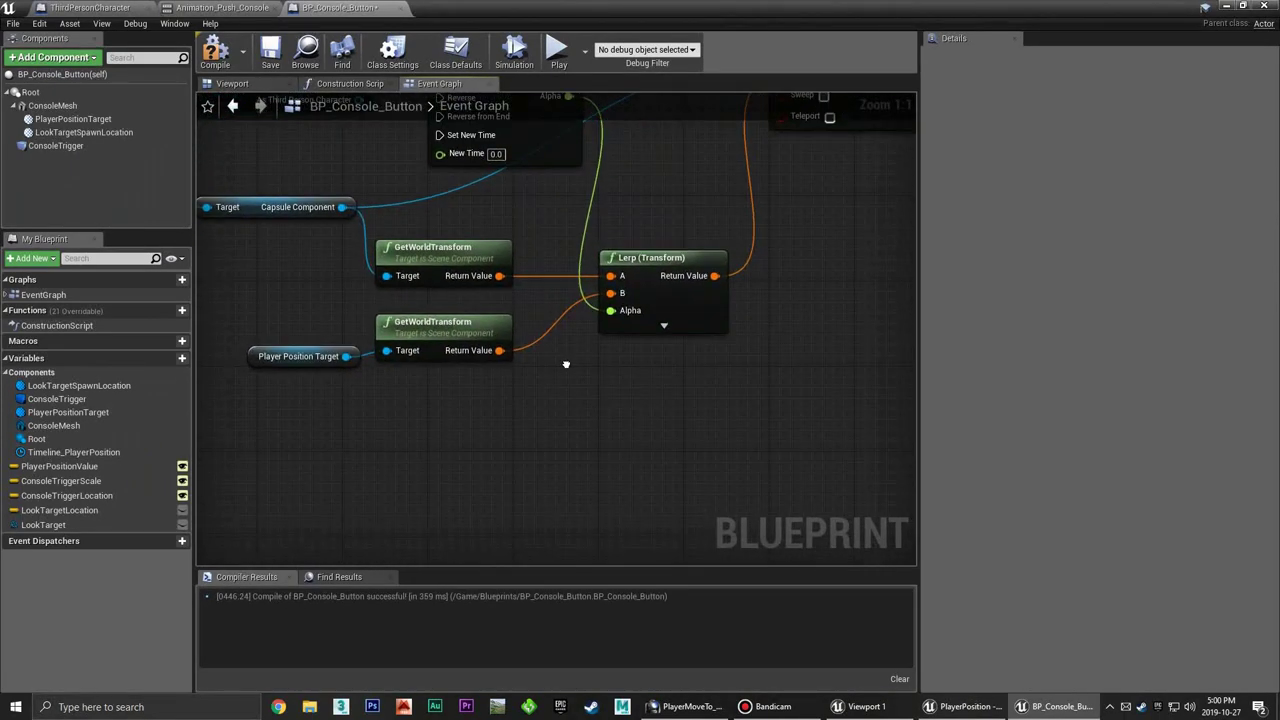
pyautogui.moveTo(566, 363); pyautogui.dragTo(573, 357, button='right')
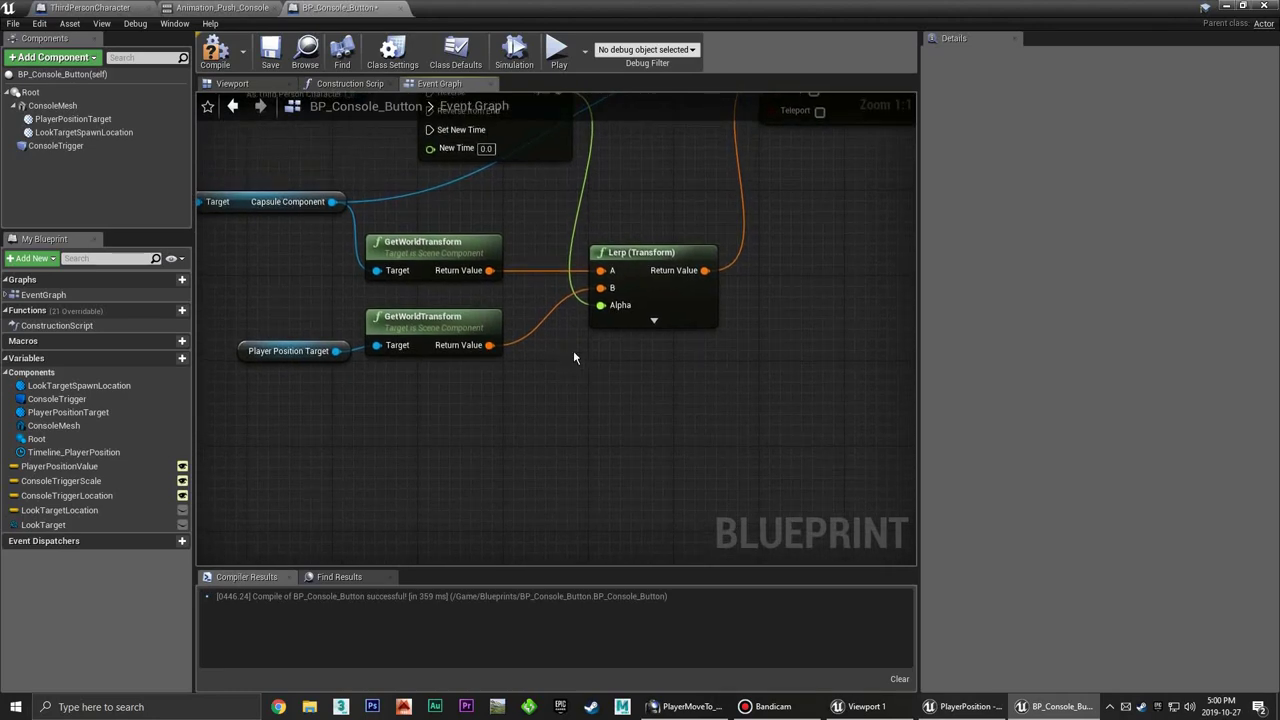
pyautogui.moveTo(662, 363); pyautogui.dragTo(640, 443, button='right')
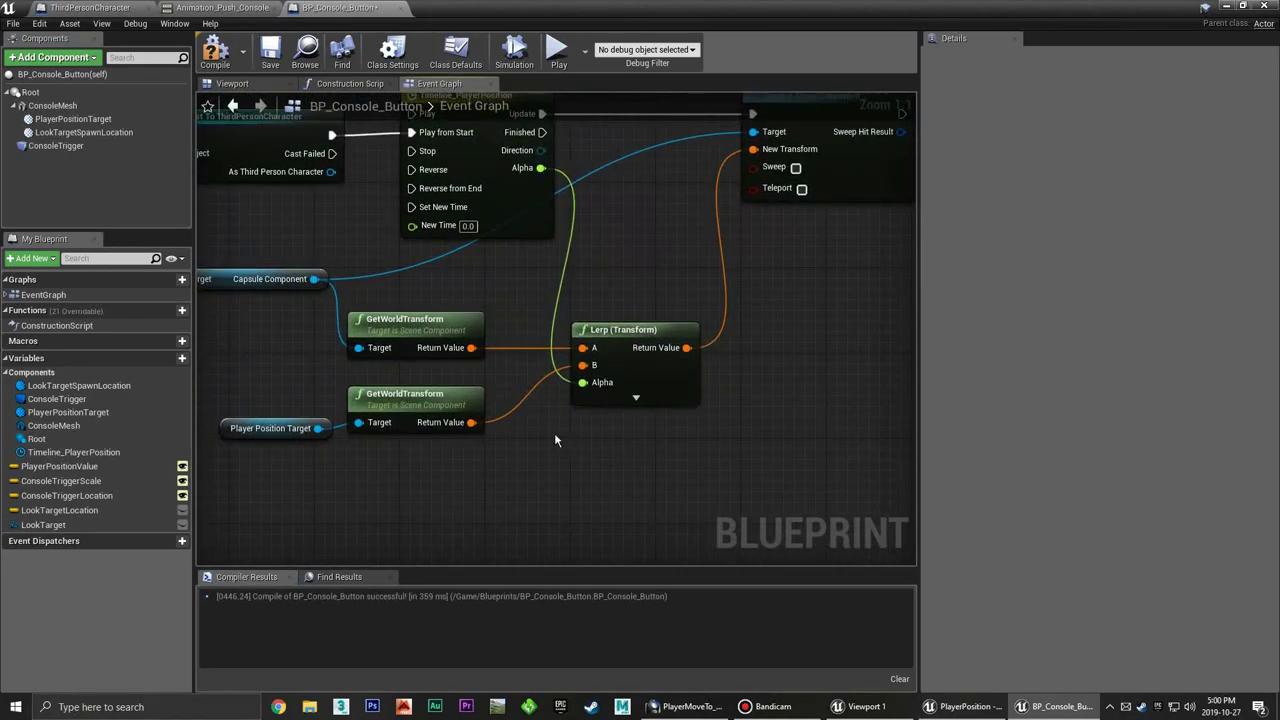
pyautogui.moveTo(778, 347); pyautogui.dragTo(674, 364, button='right')
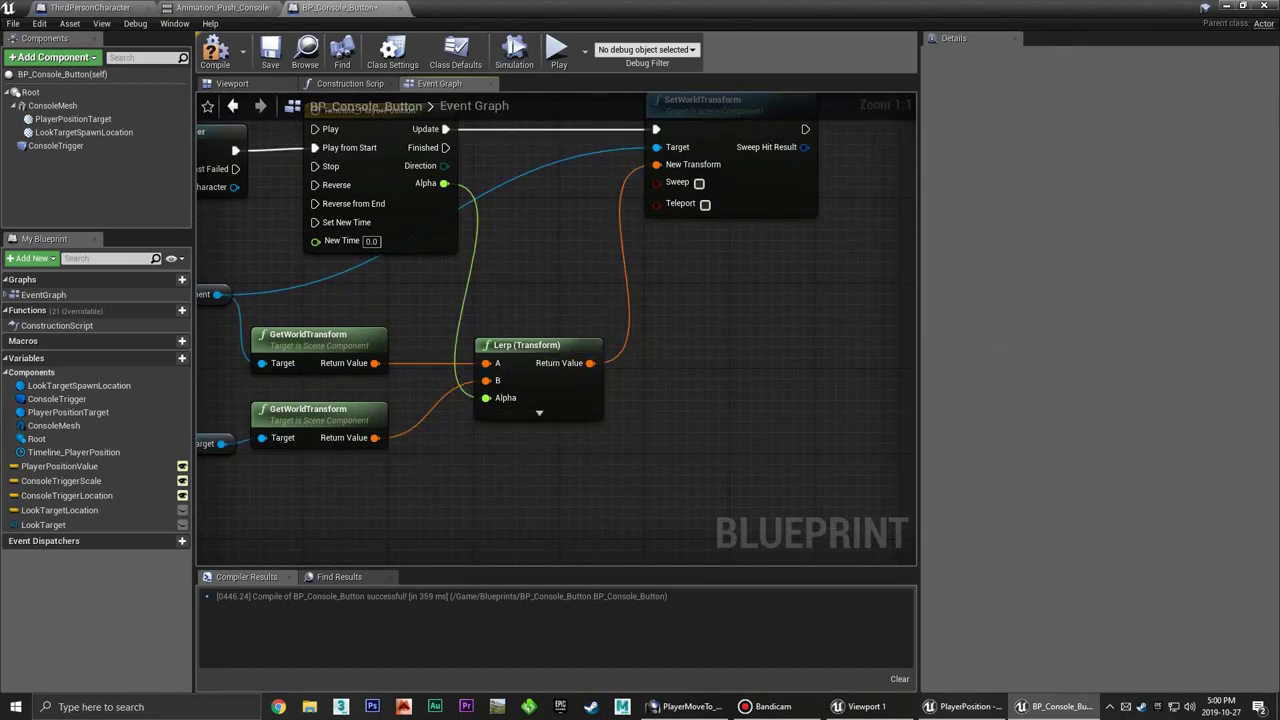
pyautogui.moveTo(400, 466)
pyautogui.mouseDown(button='right')
pyautogui.moveTo(635, 462)
pyautogui.moveTo(619, 437)
pyautogui.mouseUp(button='right')
pyautogui.moveTo(364, 184); pyautogui.dragTo(614, 481)
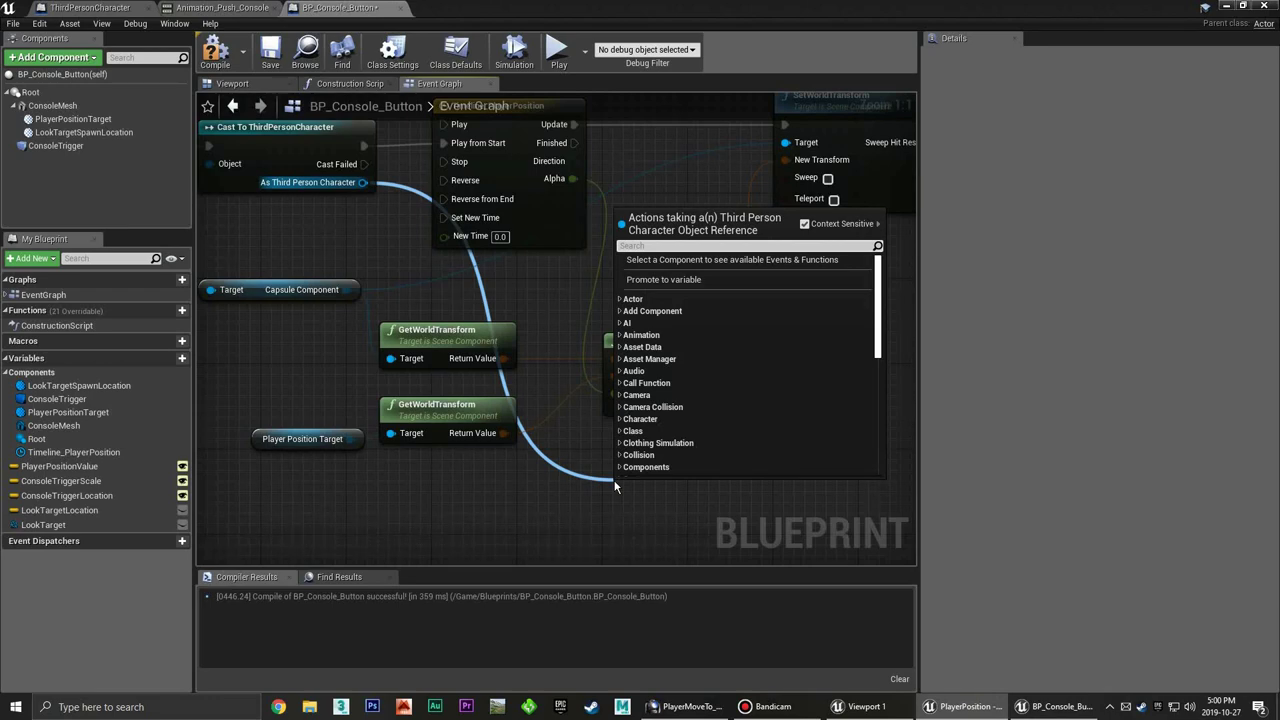
# Add a reroute point on the character wire
pyautogui.write('rer')
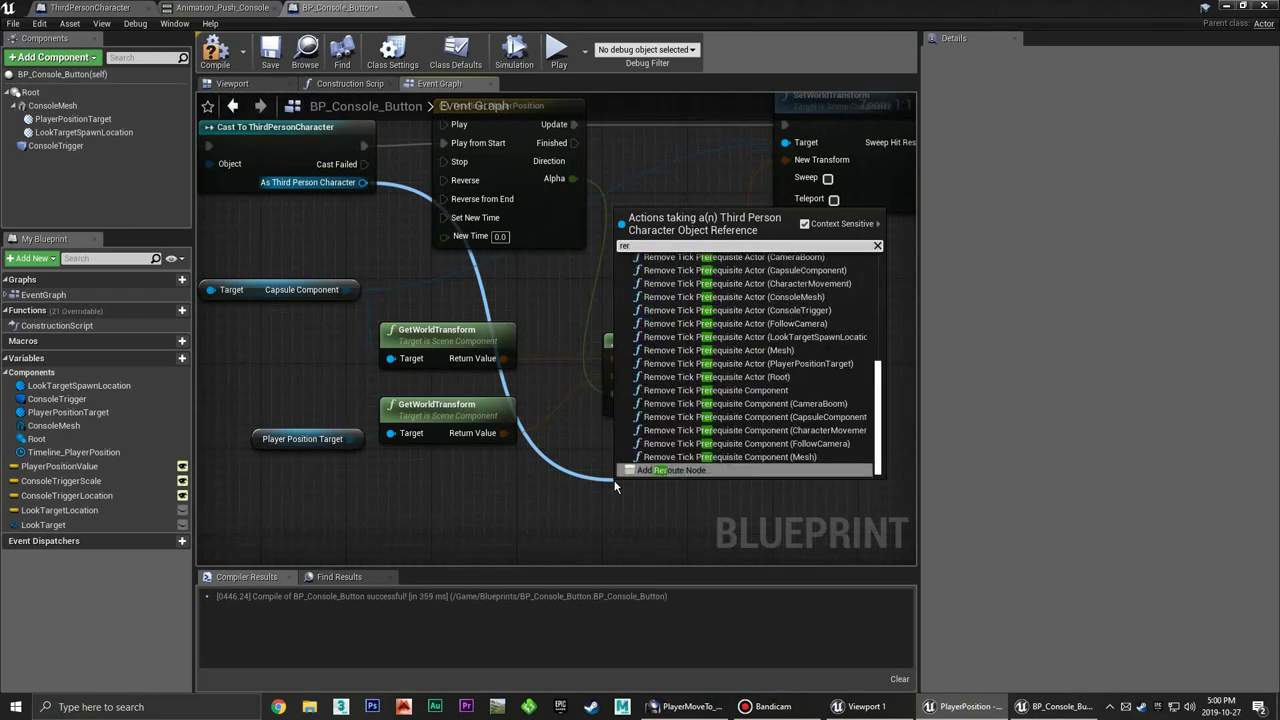
pyautogui.click(712, 470)
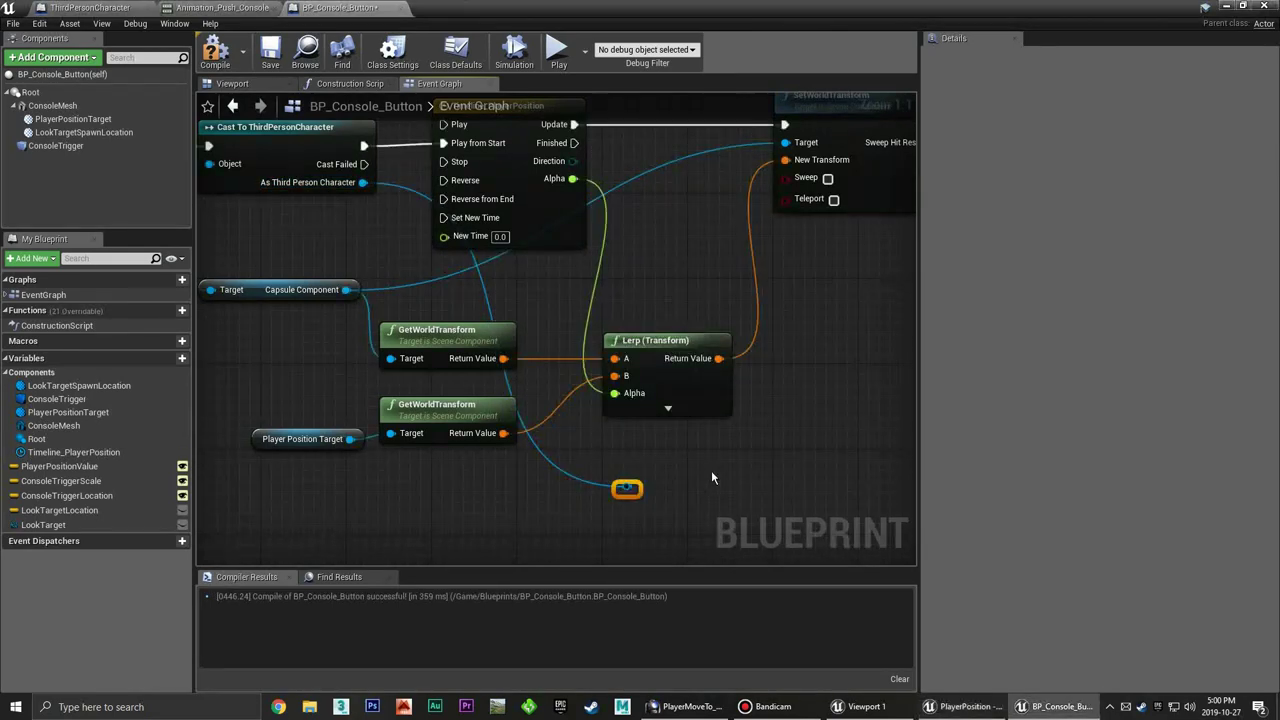
pyautogui.click(681, 485)
pyautogui.moveTo(684, 484)
pyautogui.mouseDown(button='right')
pyautogui.moveTo(621, 467)
pyautogui.moveTo(554, 484)
pyautogui.mouseUp(button='right')
# Add a SET Pressing Button? node checked true, run when the timeline finishes
pyautogui.moveTo(480, 476); pyautogui.dragTo(560, 465)
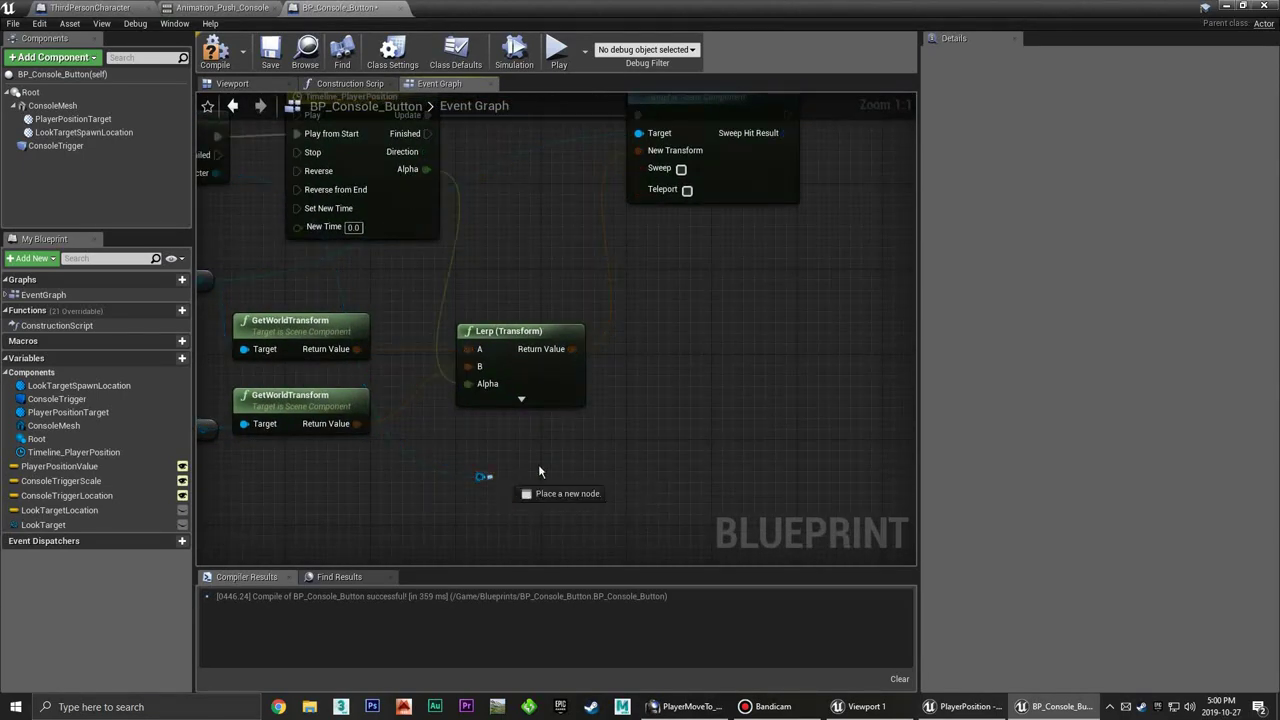
pyautogui.write('set')
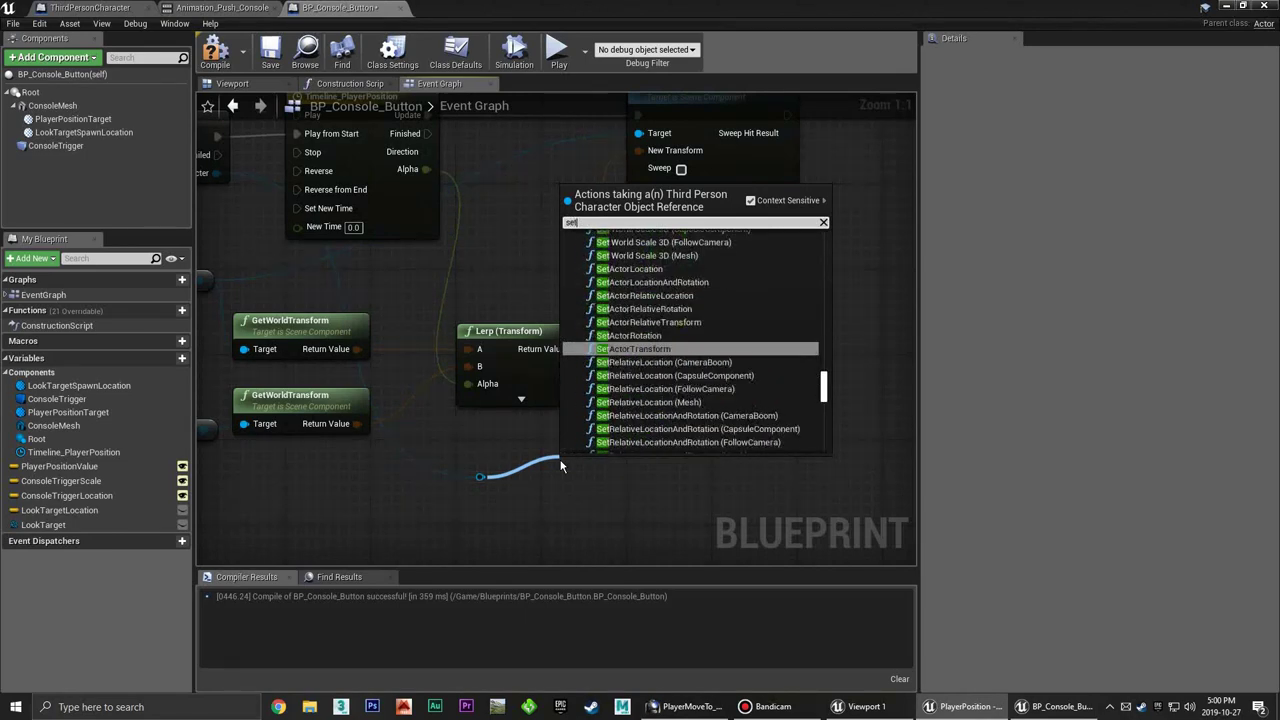
pyautogui.write(' pres')
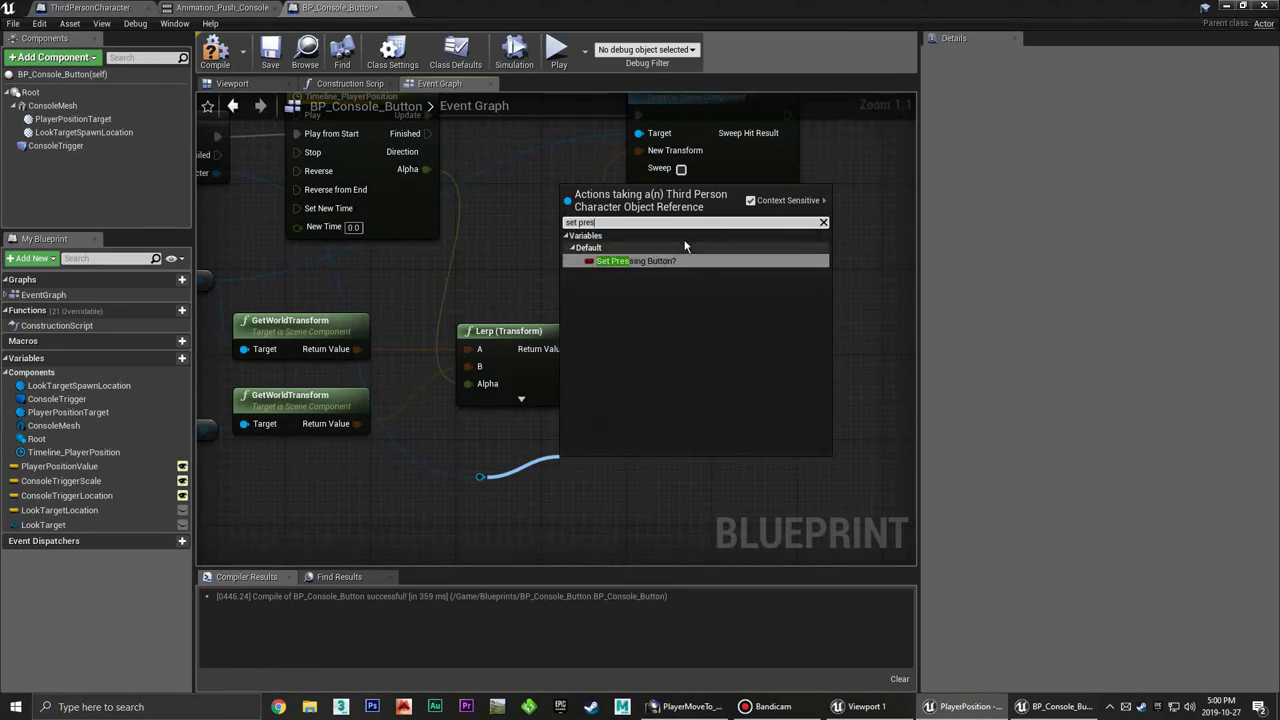
pyautogui.click(673, 259)
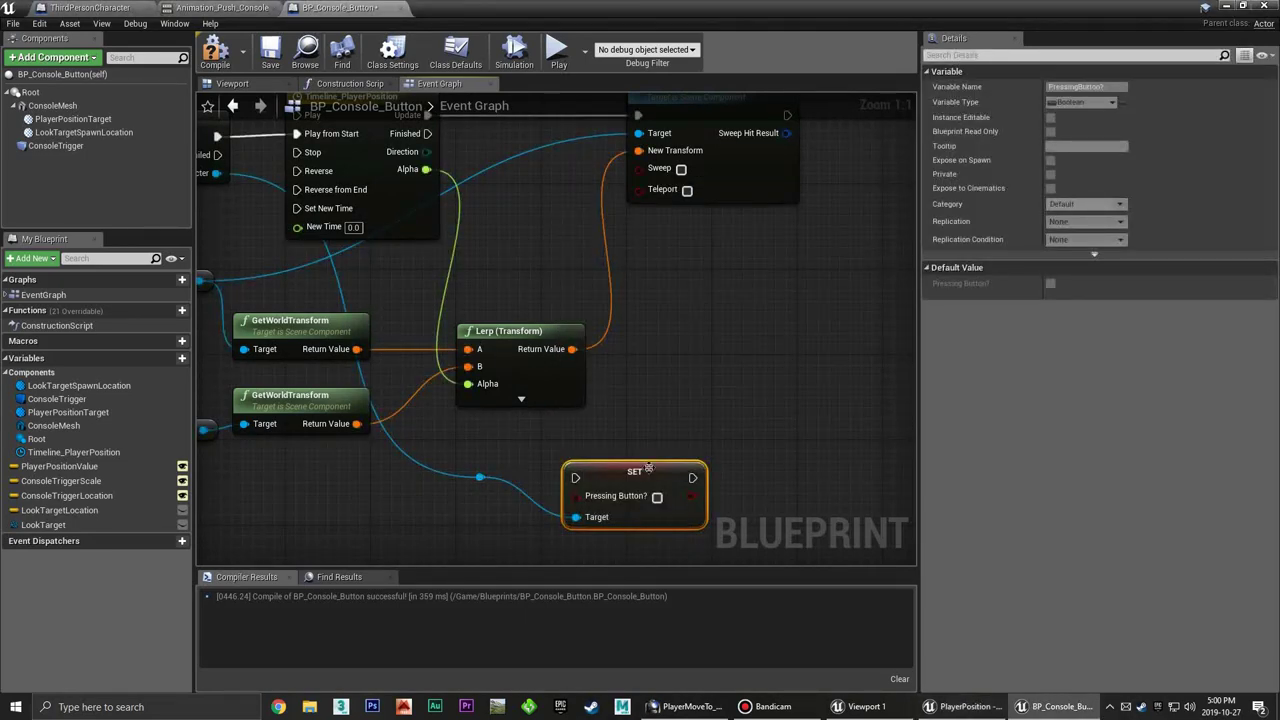
pyautogui.moveTo(635, 475)
pyautogui.mouseDown()
pyautogui.moveTo(650, 436)
pyautogui.moveTo(659, 446)
pyautogui.mouseUp()
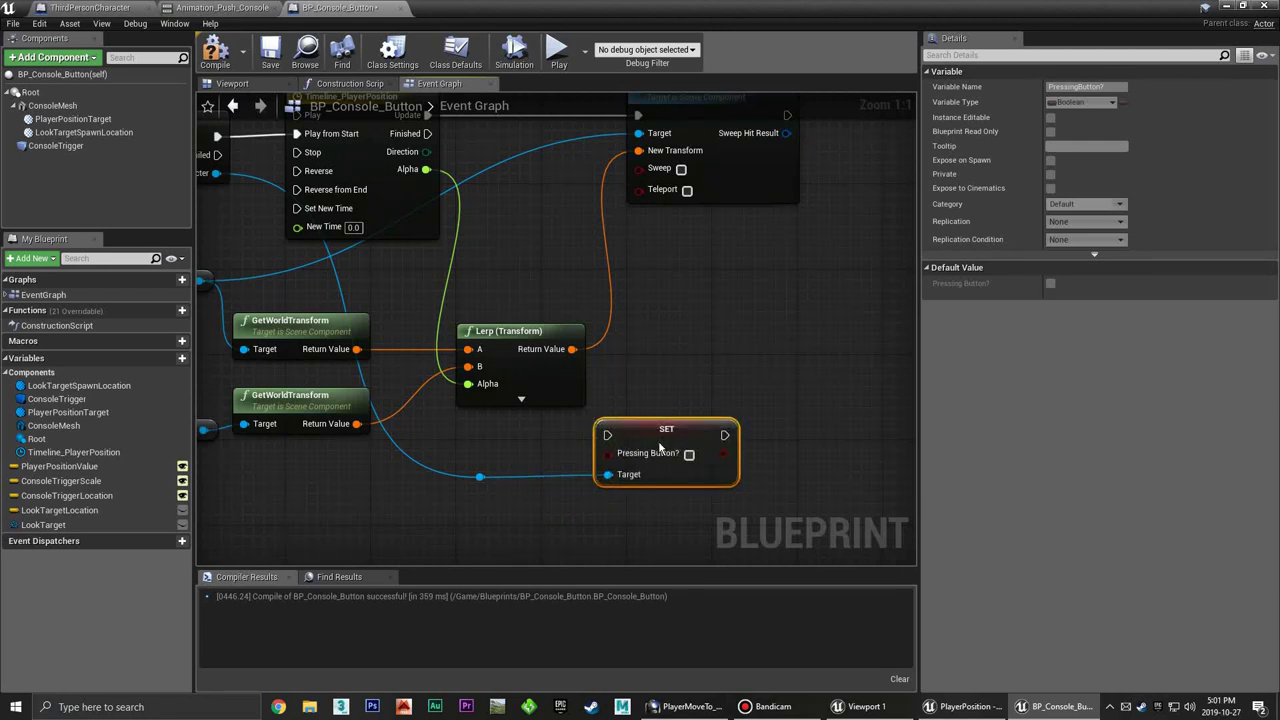
pyautogui.click(689, 454)
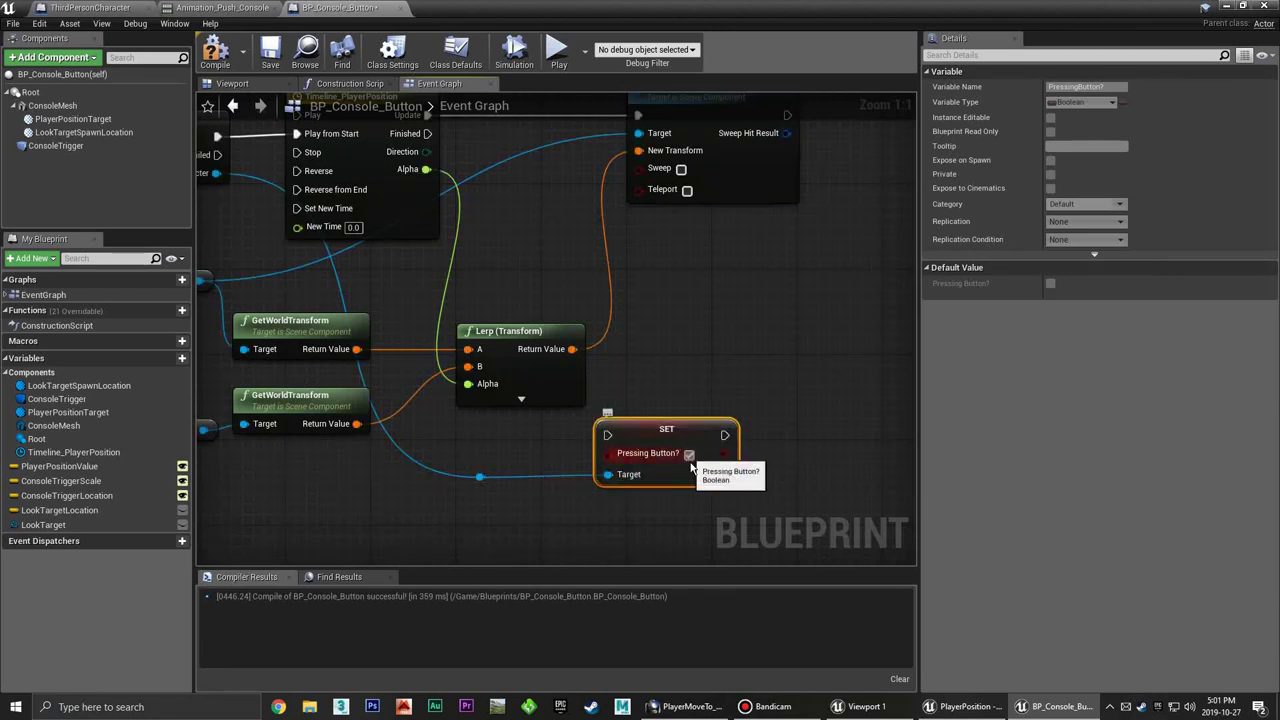
pyautogui.click(528, 290)
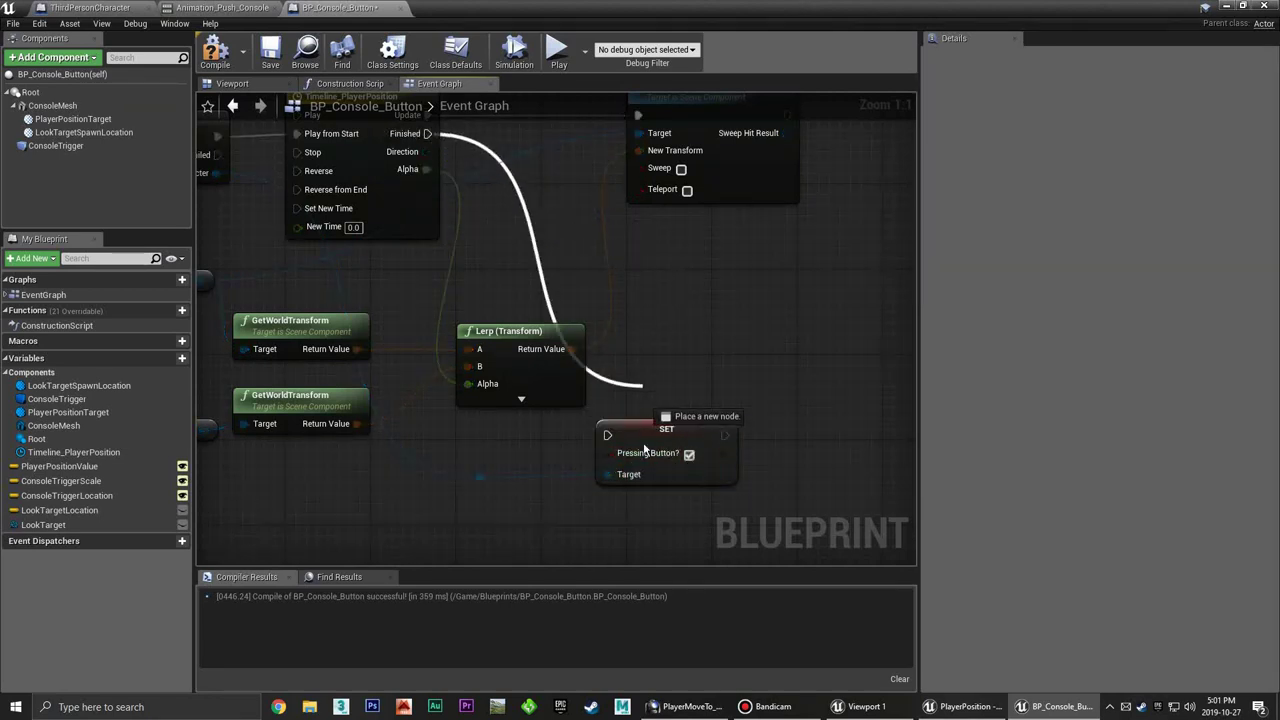
pyautogui.moveTo(427, 133)
pyautogui.mouseDown()
pyautogui.moveTo(607, 435)
pyautogui.moveTo(713, 421)
pyautogui.moveTo(700, 431)
pyautogui.mouseUp()
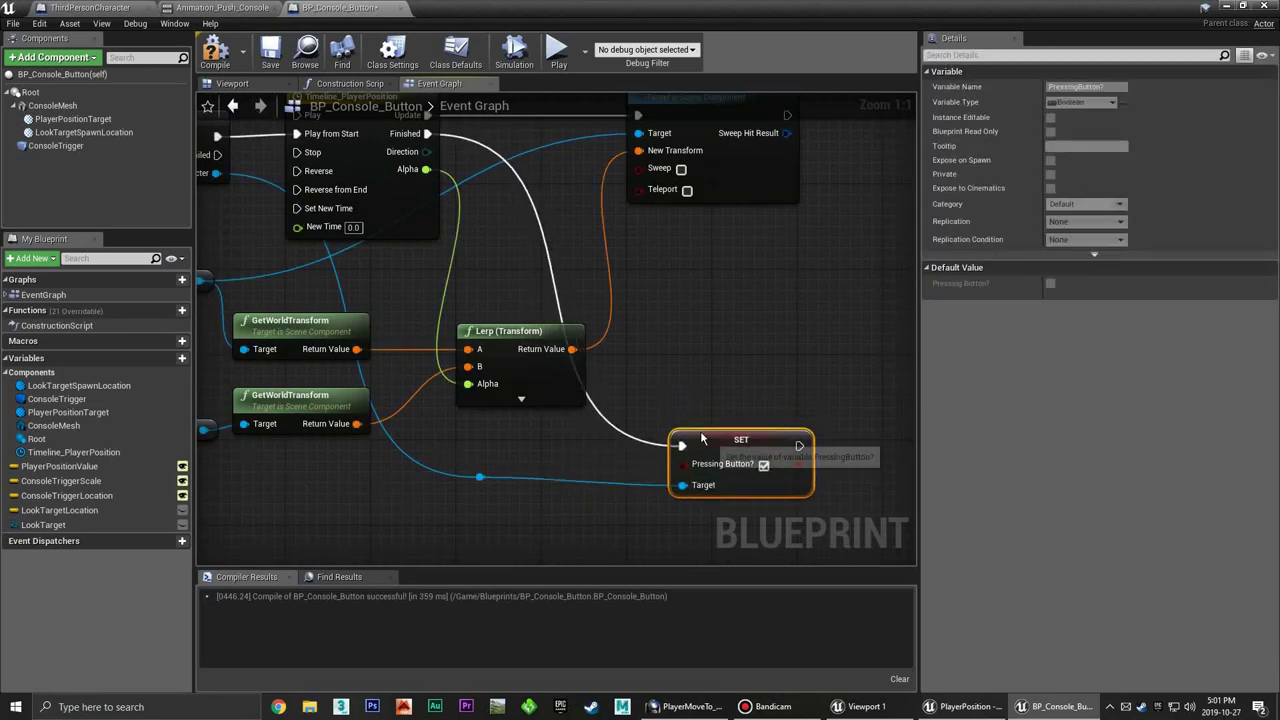
pyautogui.moveTo(701, 433)
pyautogui.mouseDown(button='right')
pyautogui.moveTo(720, 410)
pyautogui.moveTo(639, 393)
pyautogui.mouseUp(button='right')
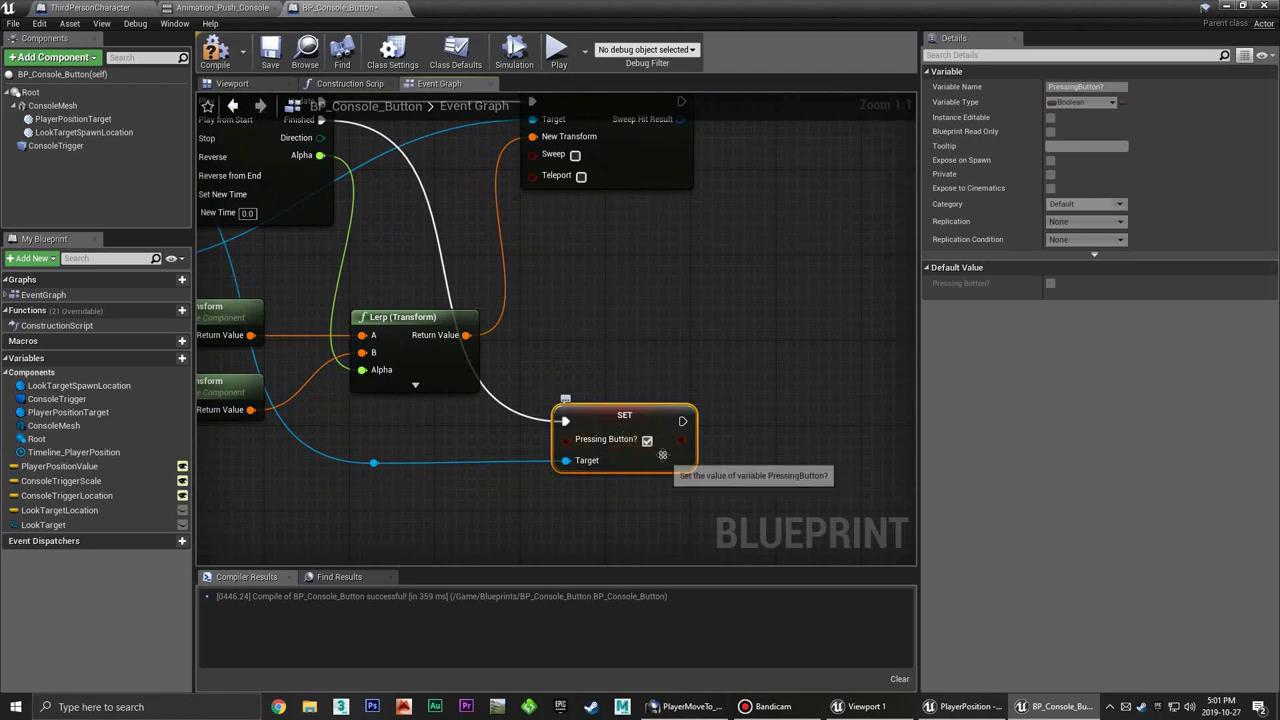
pyautogui.moveTo(660, 452); pyautogui.dragTo(663, 412, button='right')
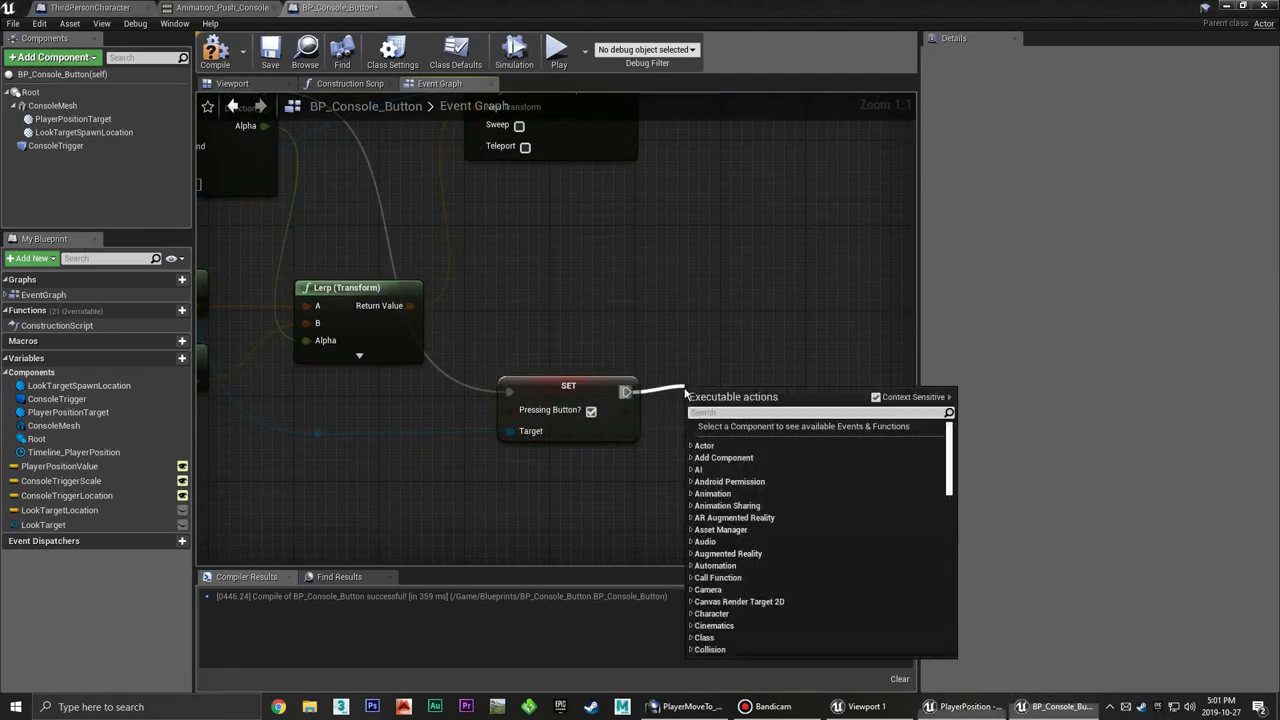
# Add a 0.2-second Delay node after the SET
pyautogui.moveTo(626, 391); pyautogui.dragTo(686, 393)
pyautogui.write('delay')
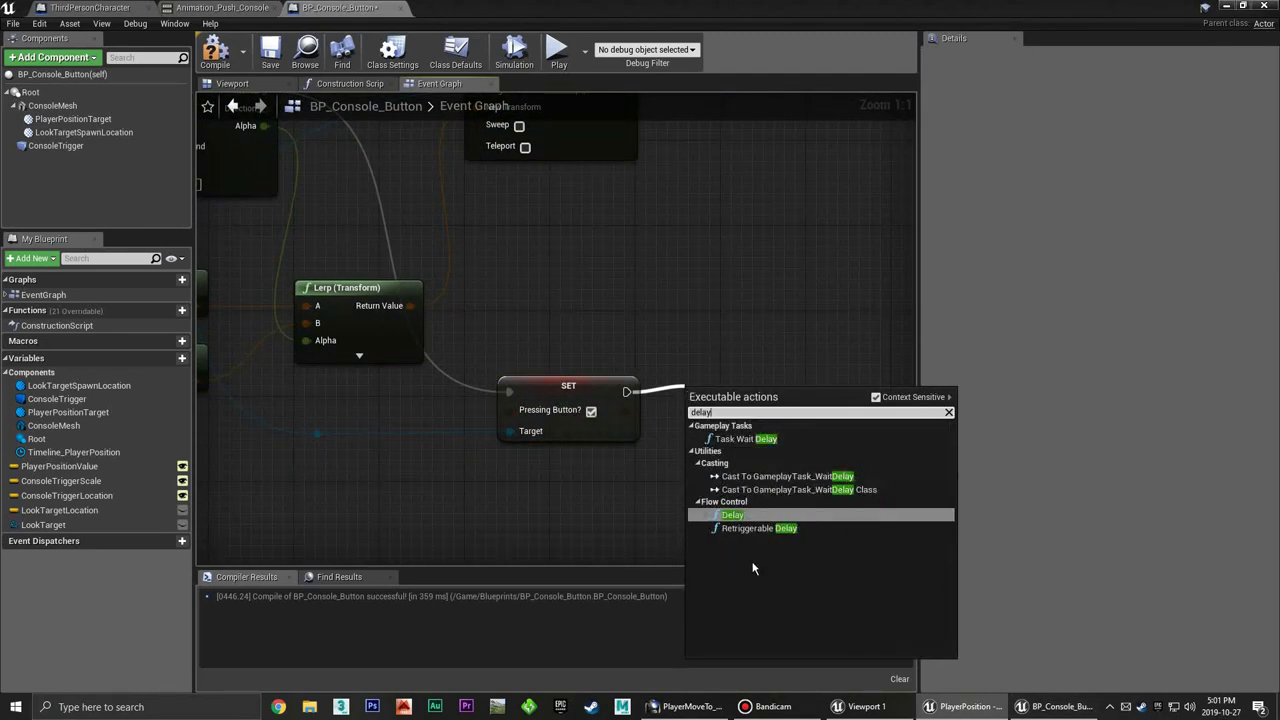
pyautogui.press('Return')
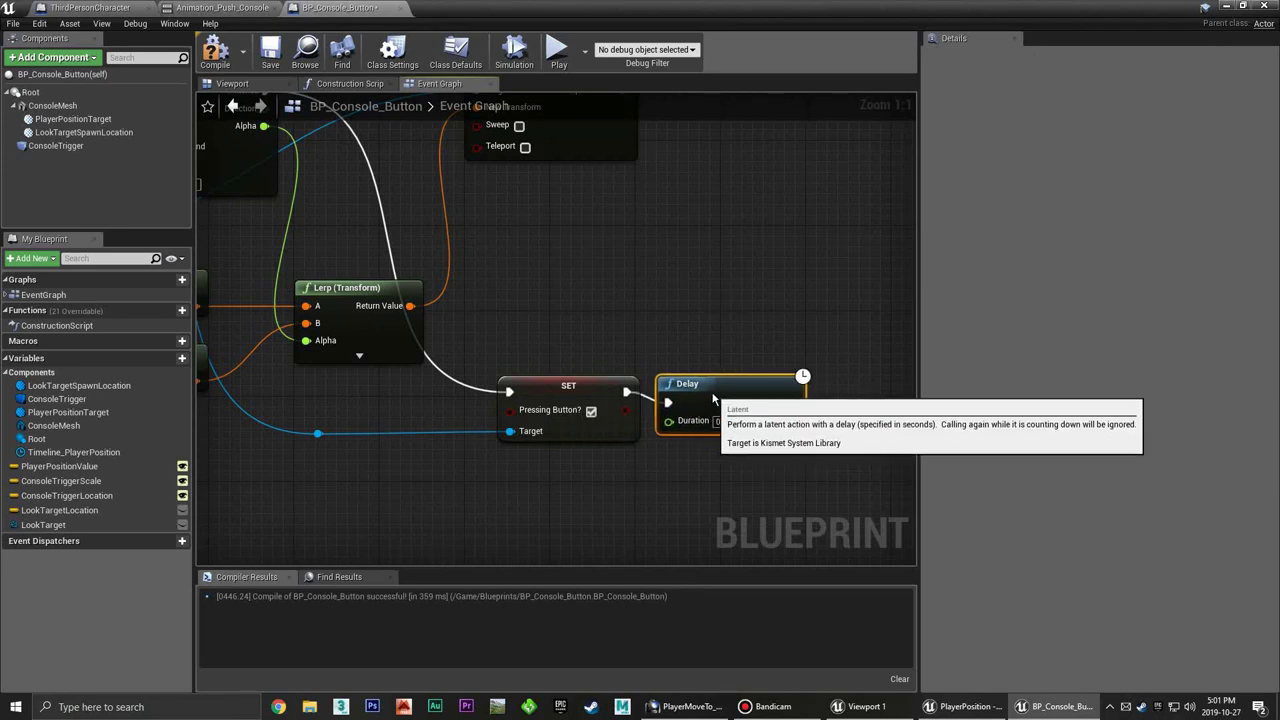
# Copy the SET node and target the duplicate at the character reroute
pyautogui.click(562, 398)
pyautogui.hotkey('ctrl', 'c')
pyautogui.hotkey('ctrl', 'v')
pyautogui.moveTo(850, 440); pyautogui.dragTo(634, 440, button='right')
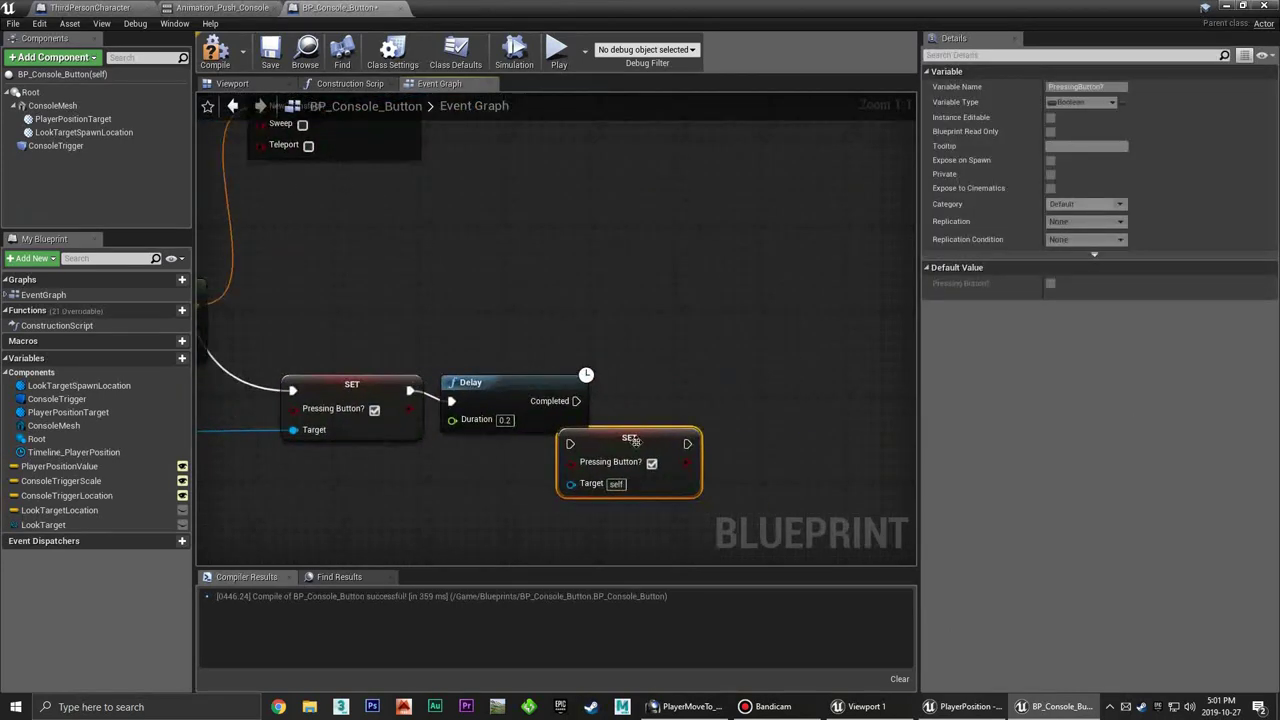
pyautogui.moveTo(634, 441); pyautogui.dragTo(686, 388)
pyautogui.moveTo(686, 388); pyautogui.dragTo(894, 350, button='right')
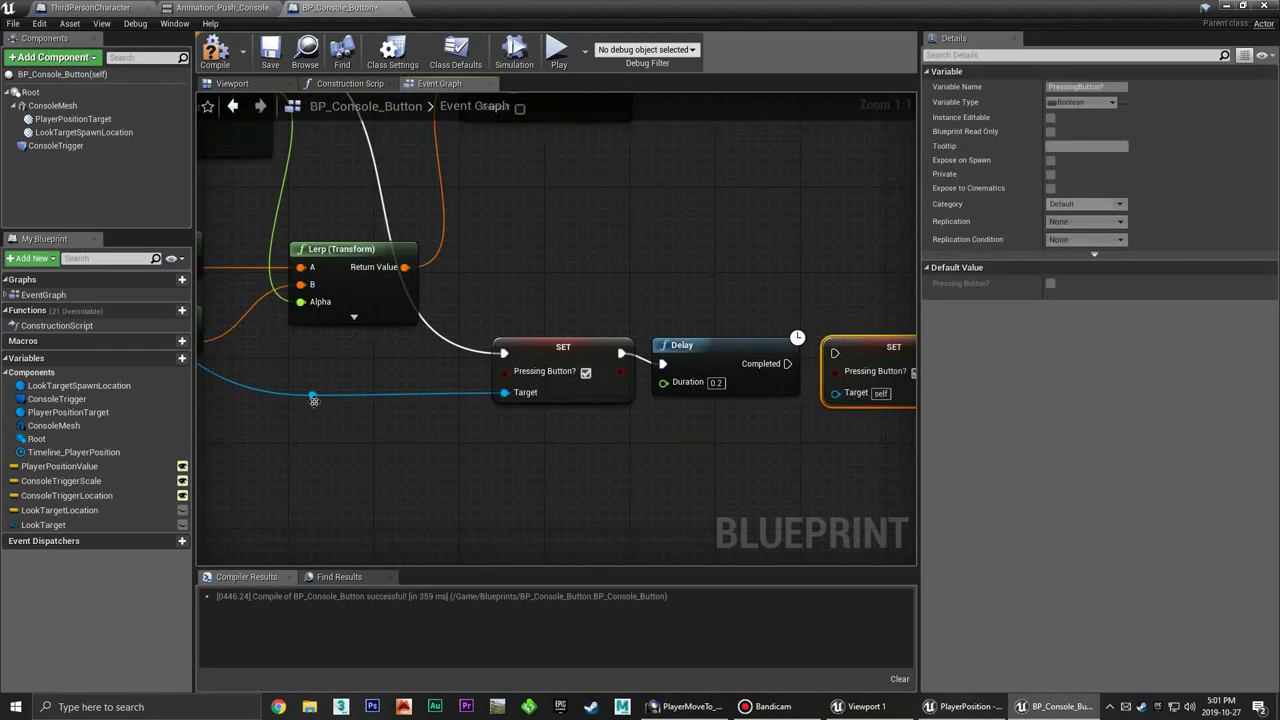
pyautogui.moveTo(313, 398); pyautogui.dragTo(835, 393)
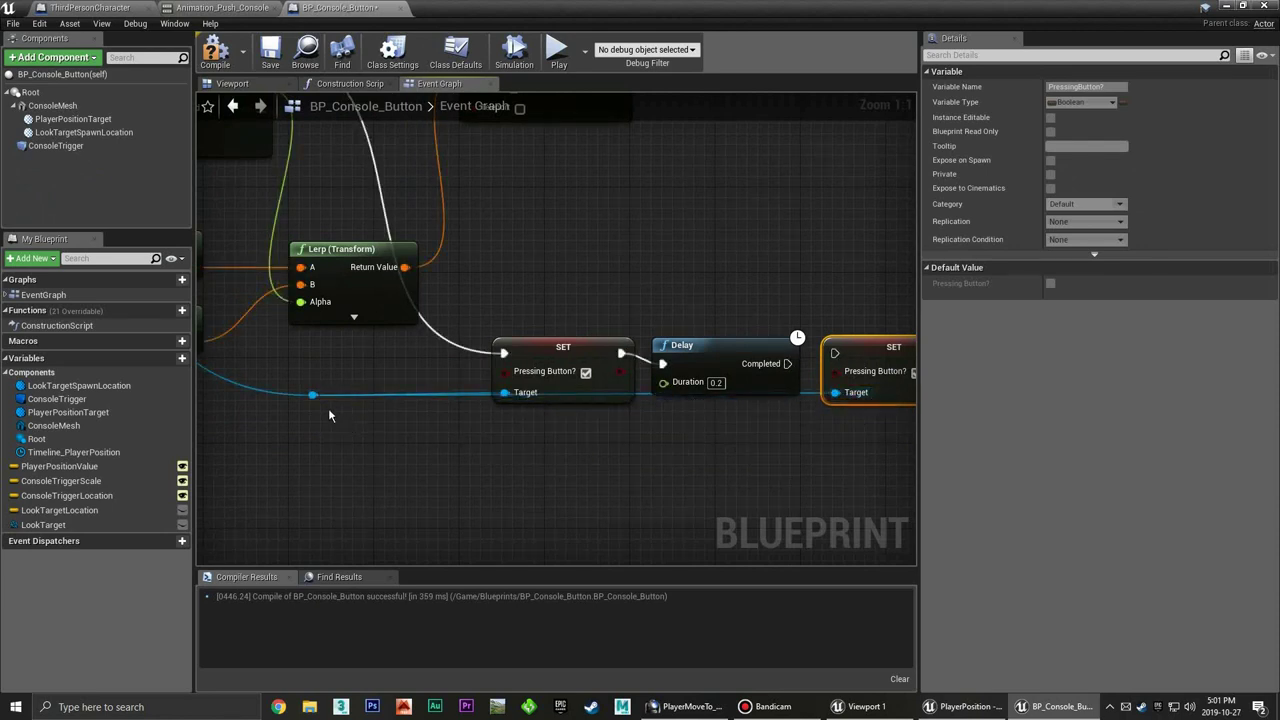
pyautogui.moveTo(313, 396); pyautogui.dragTo(451, 429)
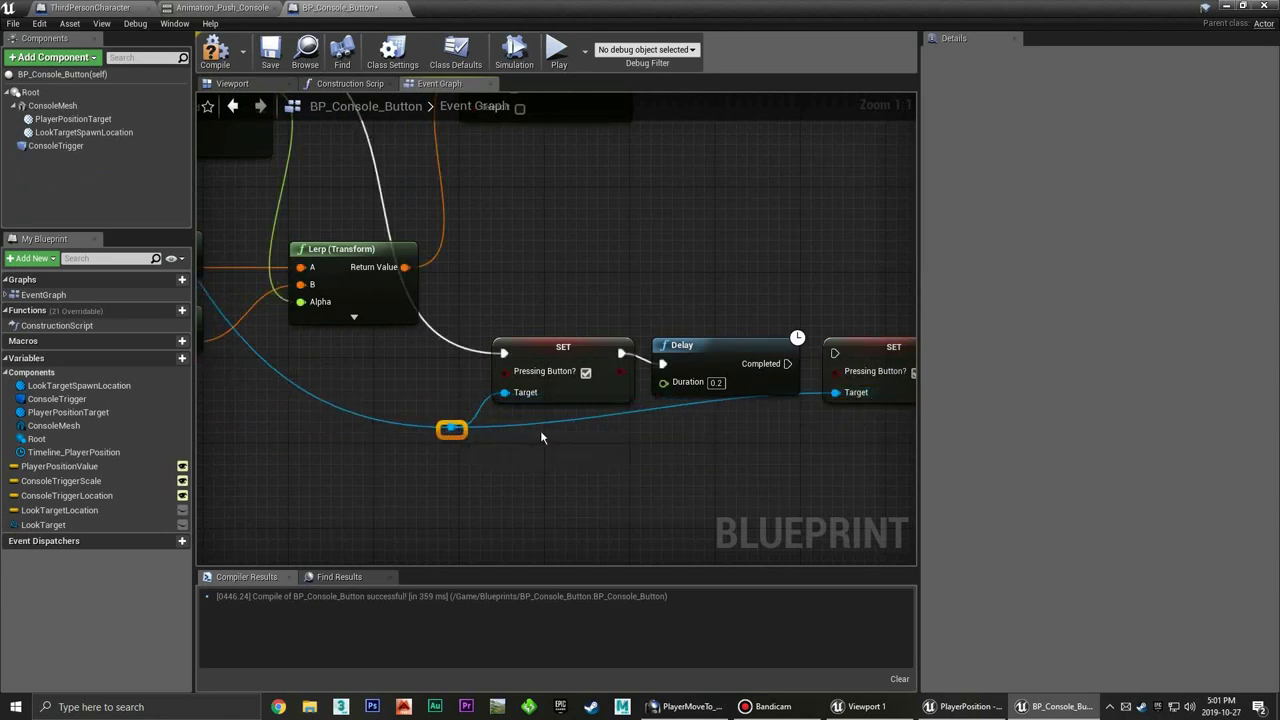
# Run the duplicate SET after the Delay with Pressing Button? set false
pyautogui.moveTo(786, 445); pyautogui.dragTo(612, 461, button='right')
pyautogui.moveTo(617, 391); pyautogui.dragTo(721, 391)
pyautogui.click(745, 400)
pyautogui.click(716, 355)
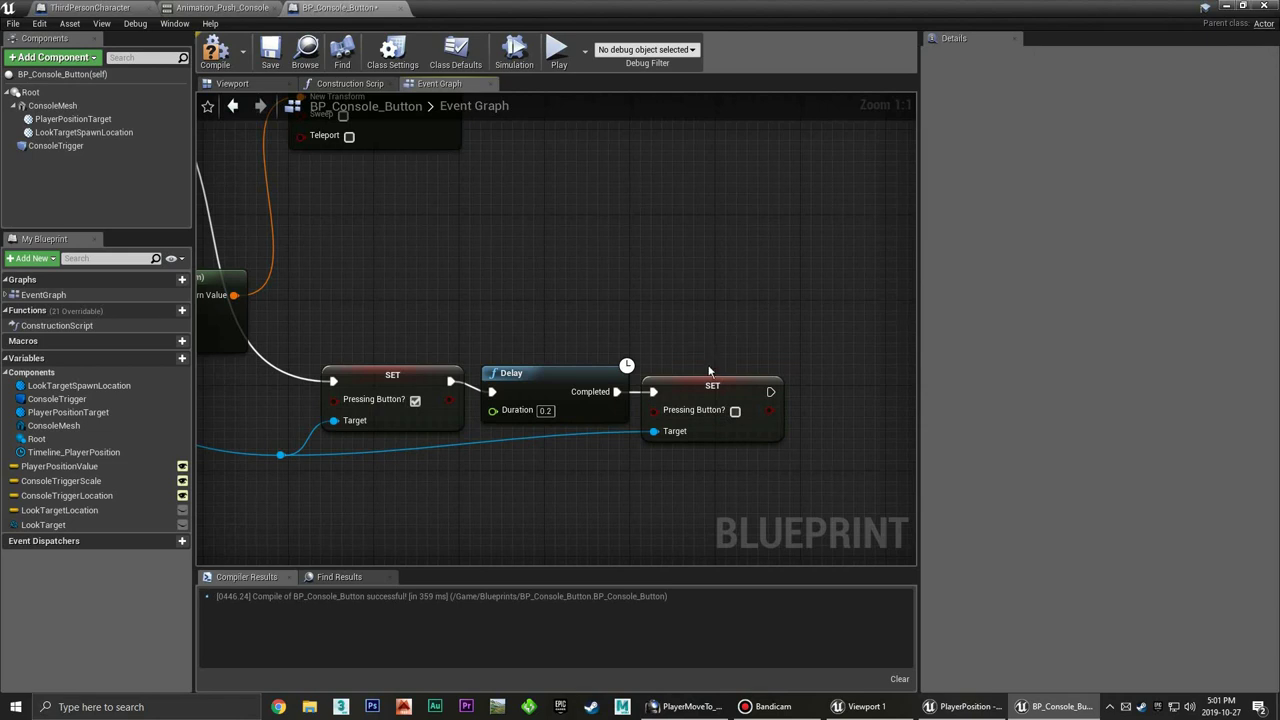
pyautogui.moveTo(722, 341)
pyautogui.mouseDown(button='right')
pyautogui.moveTo(649, 288)
pyautogui.moveTo(669, 371)
pyautogui.mouseUp(button='right')
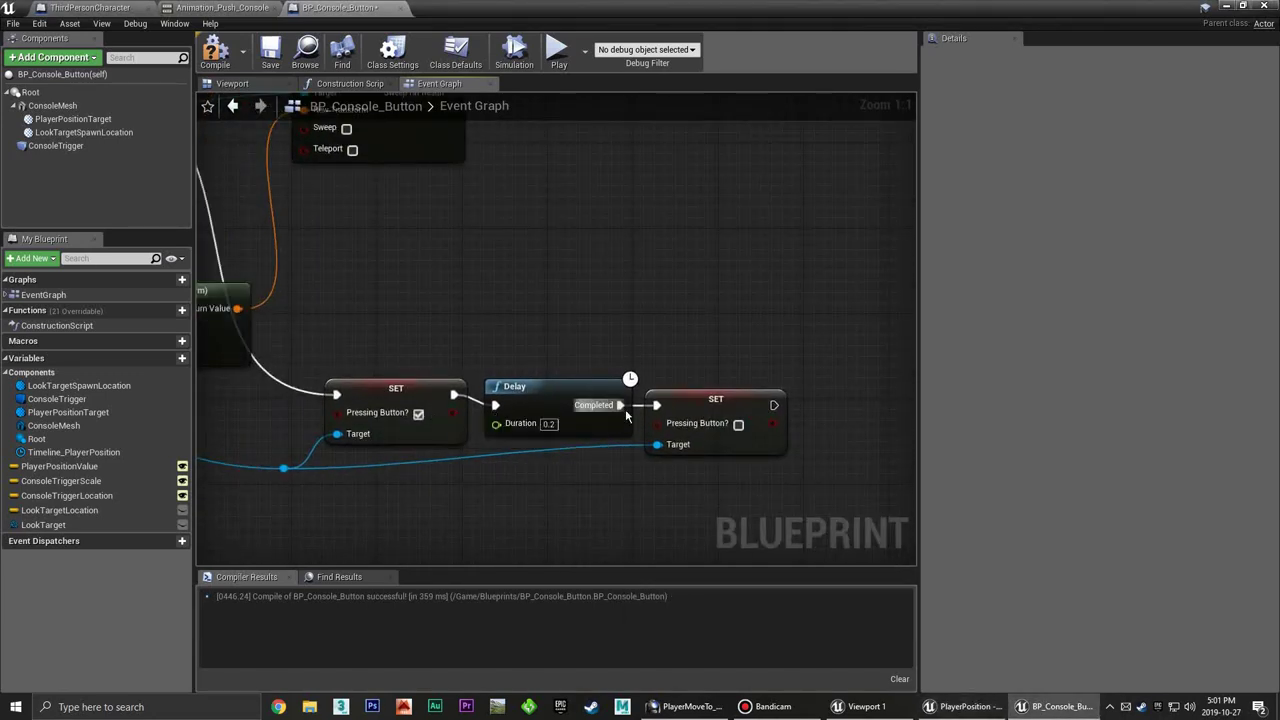
pyautogui.moveTo(687, 342)
pyautogui.mouseDown(button='right')
pyautogui.moveTo(669, 408)
pyautogui.moveTo(529, 326)
pyautogui.mouseUp(button='right')
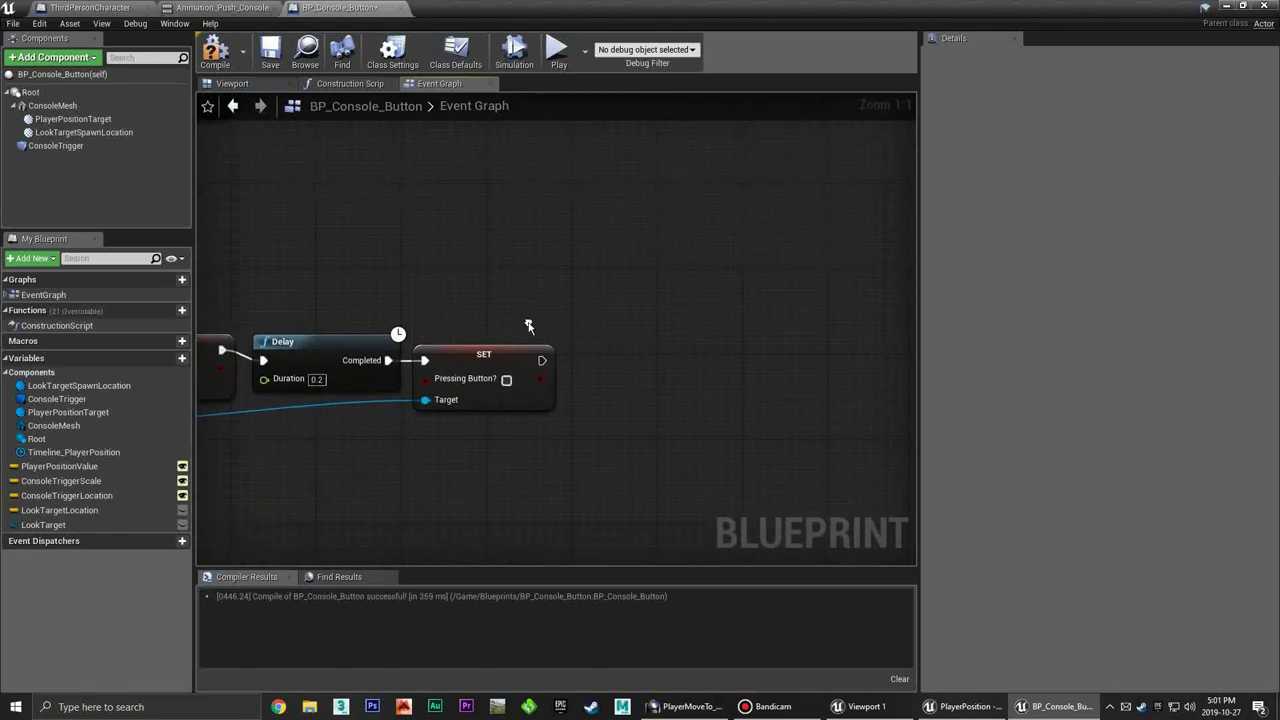
pyautogui.moveTo(619, 394); pyautogui.dragTo(594, 366, button='right')
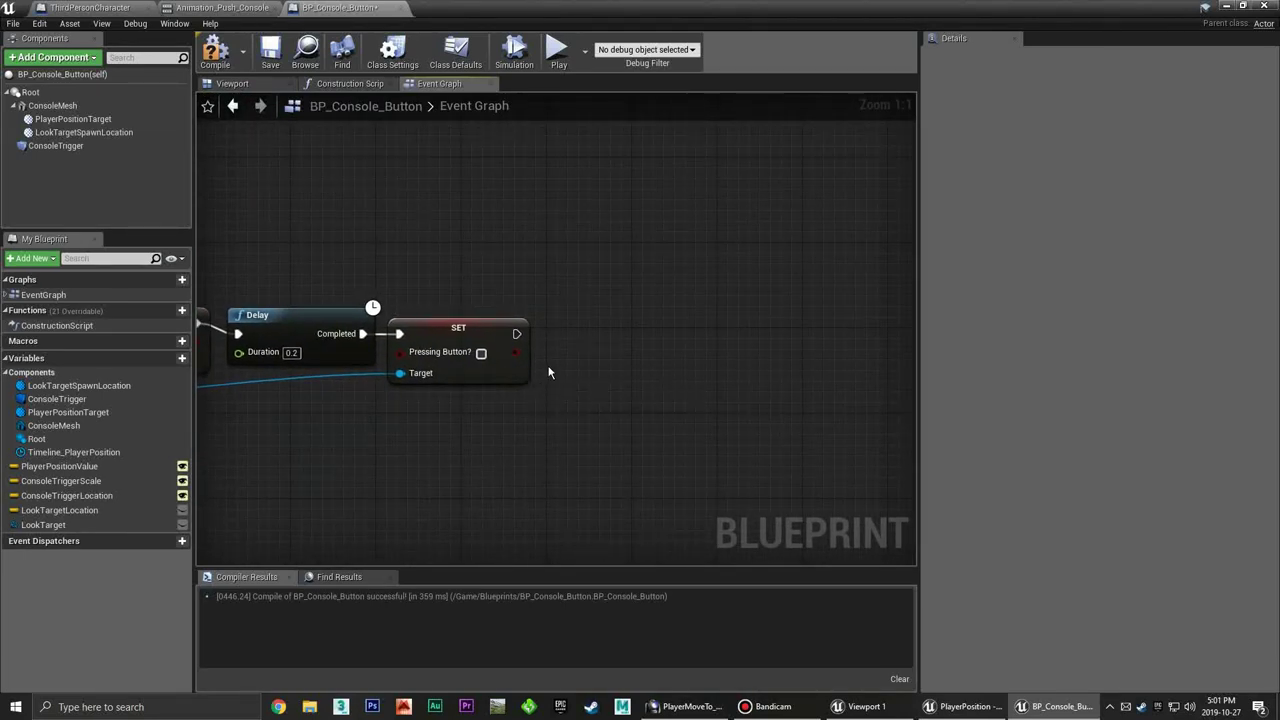
# Call Reset Player Position after the false SET and open its ResetPlayerPosition event
pyautogui.moveTo(516, 333); pyautogui.dragTo(585, 333)
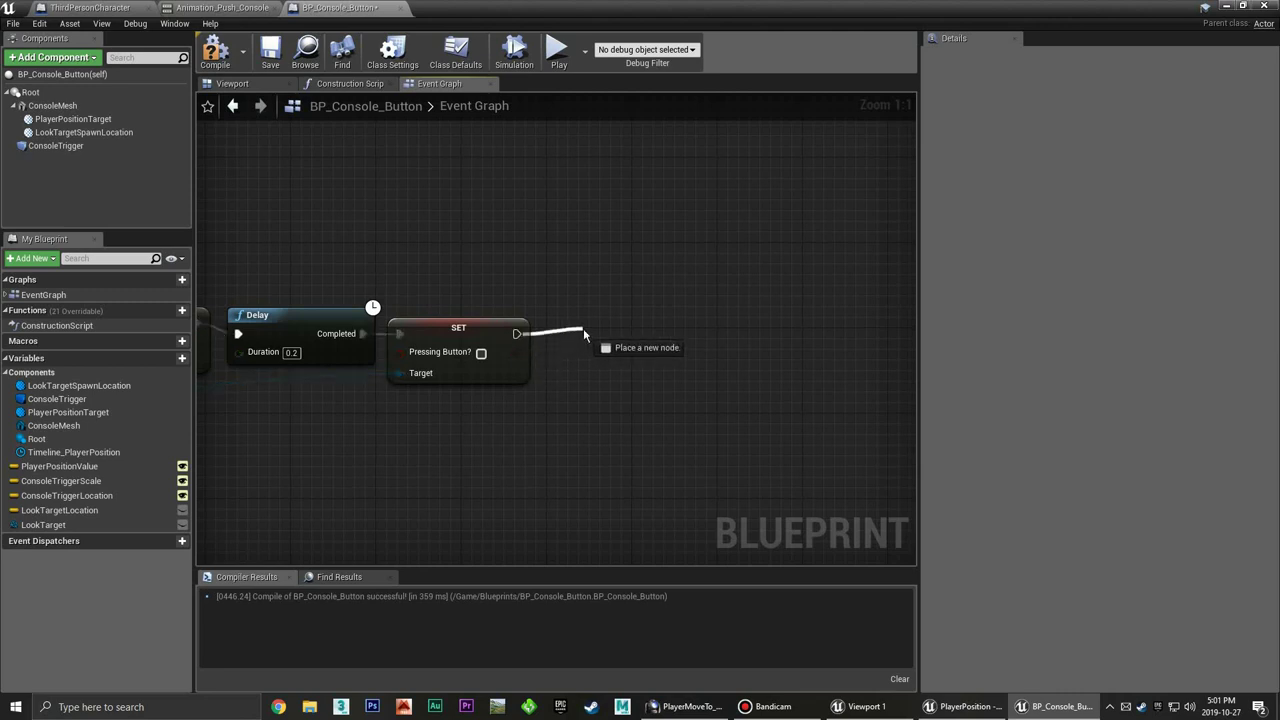
pyautogui.write('reset')
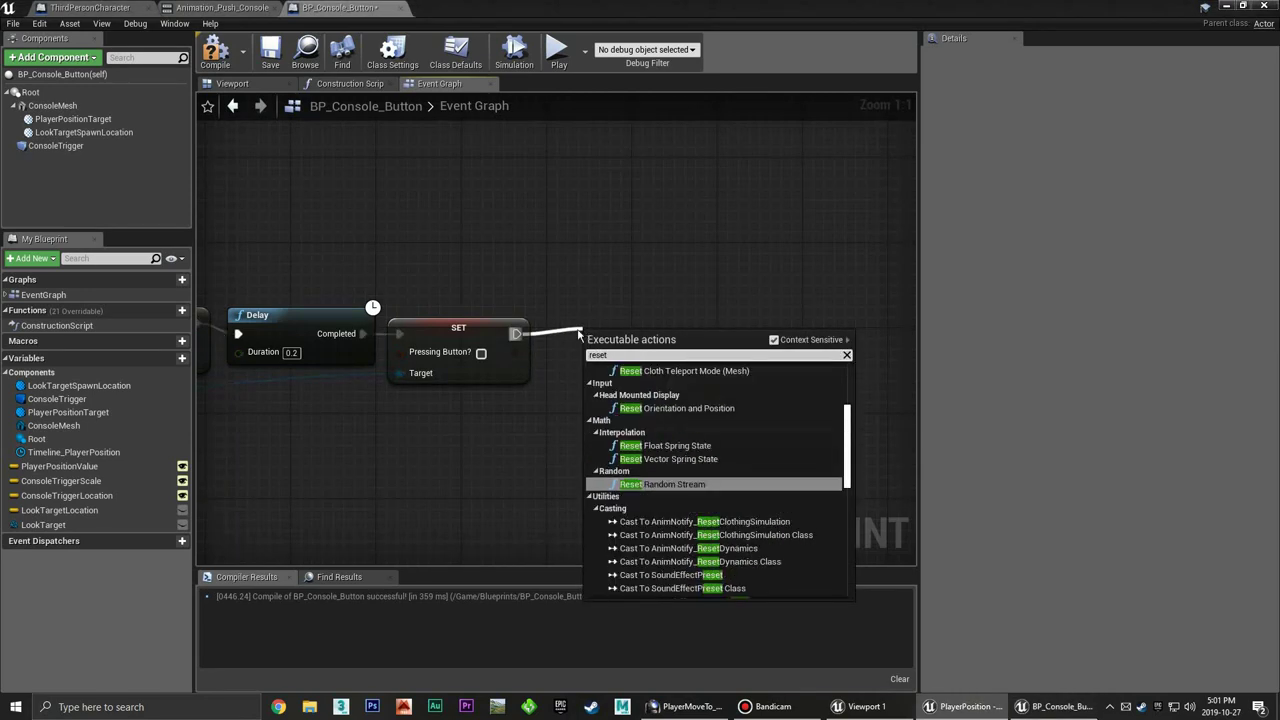
pyautogui.write(' player')
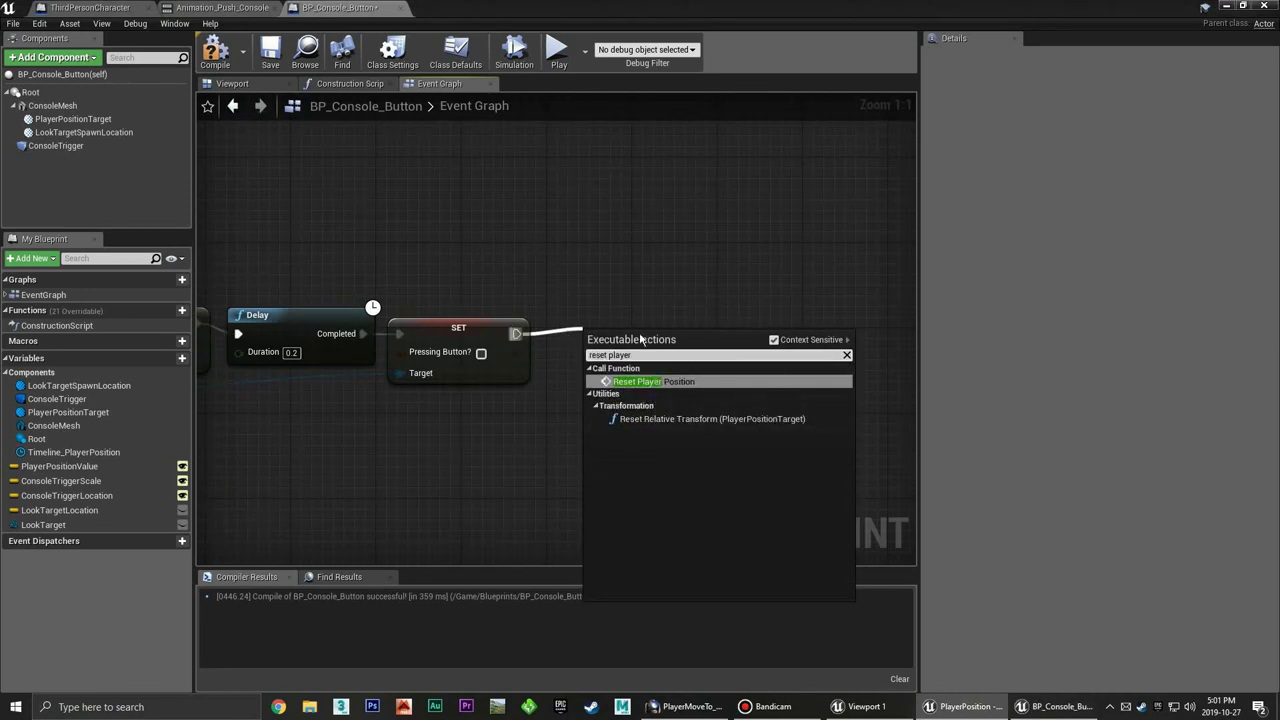
pyautogui.click(665, 381)
pyautogui.moveTo(655, 343); pyautogui.dragTo(621, 318)
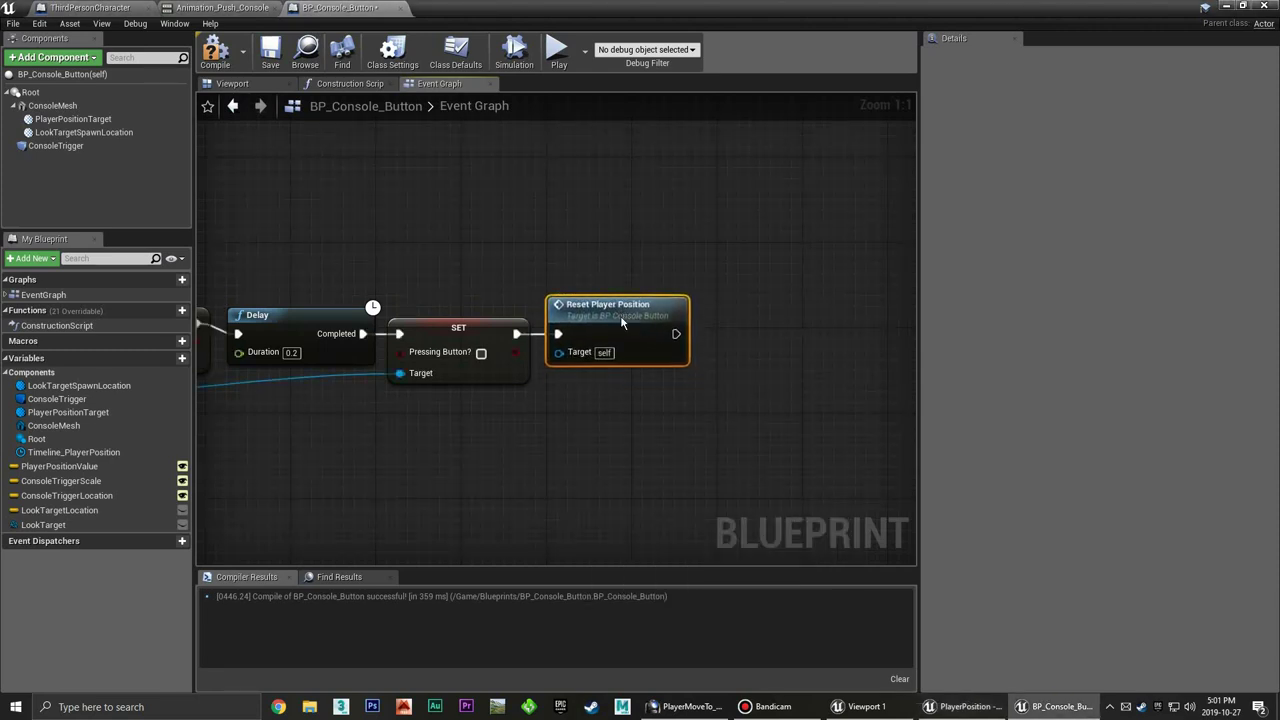
pyautogui.doubleClick(630, 335)
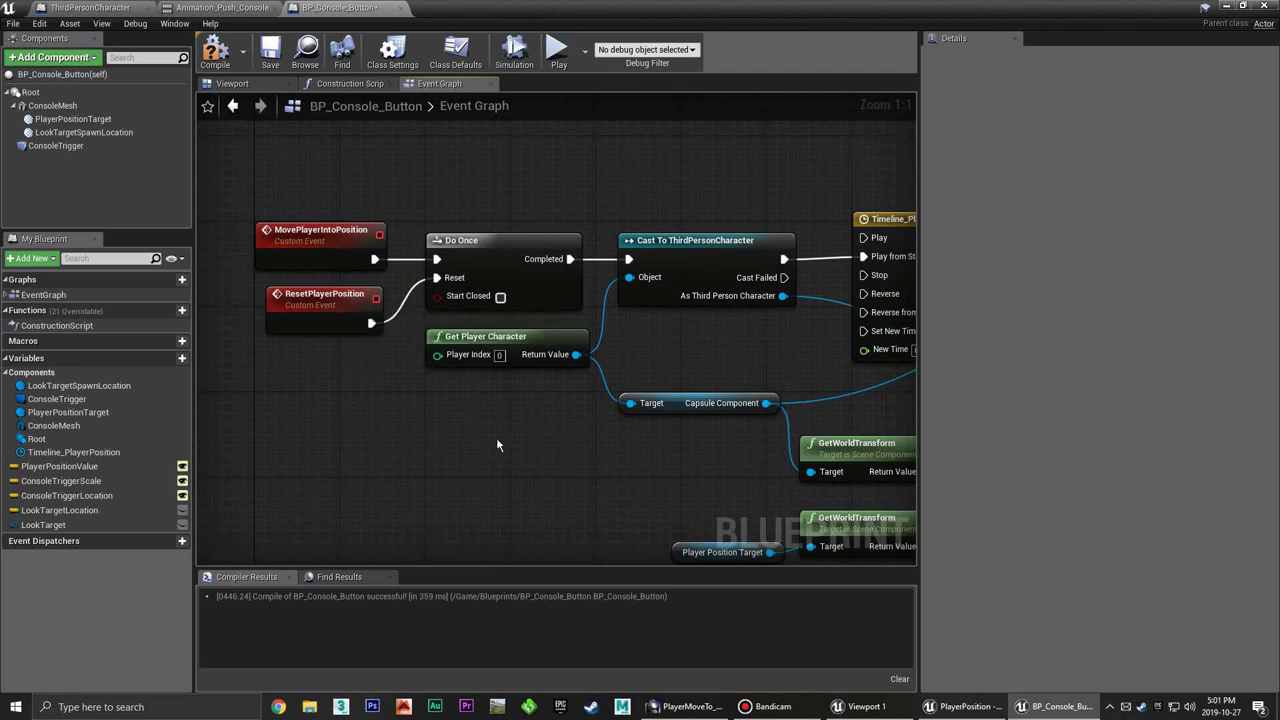
# Wrap the lower node group in a comment titled 'Set Player Position'
pyautogui.hotkey('alt', 'Left')
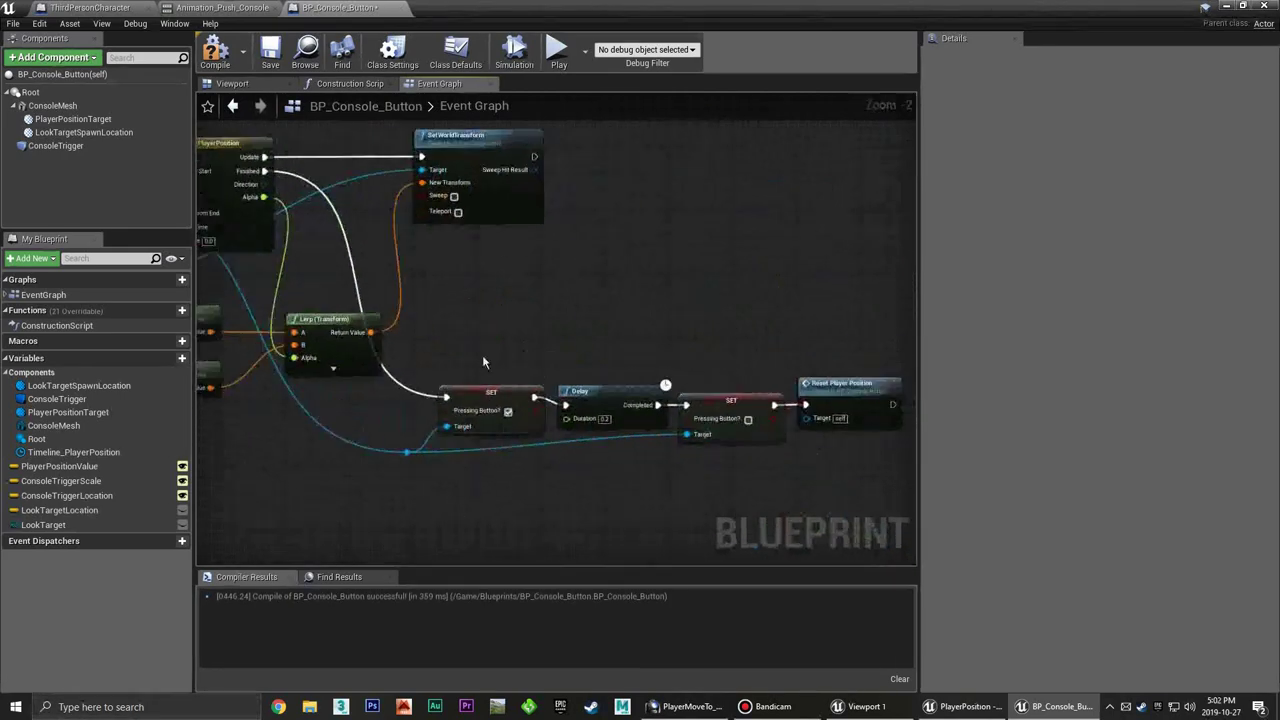
pyautogui.scroll(-4, 660, 360)
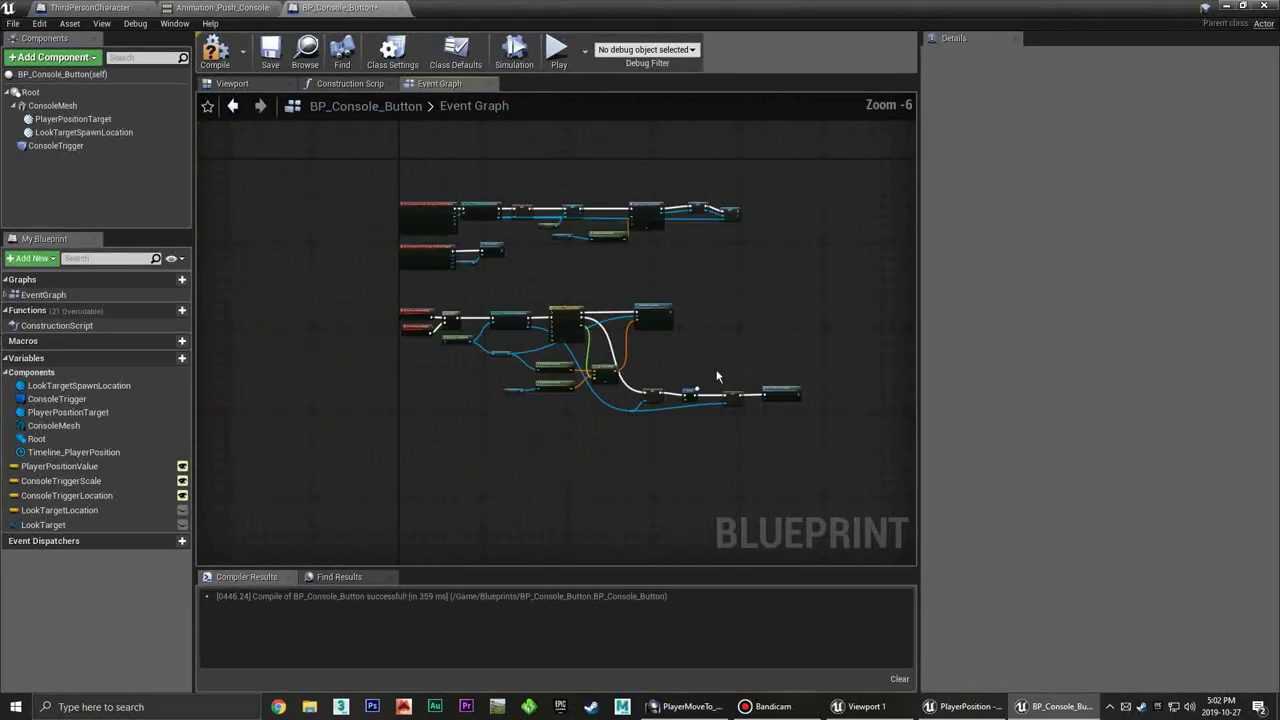
pyautogui.moveTo(829, 299); pyautogui.dragTo(398, 490)
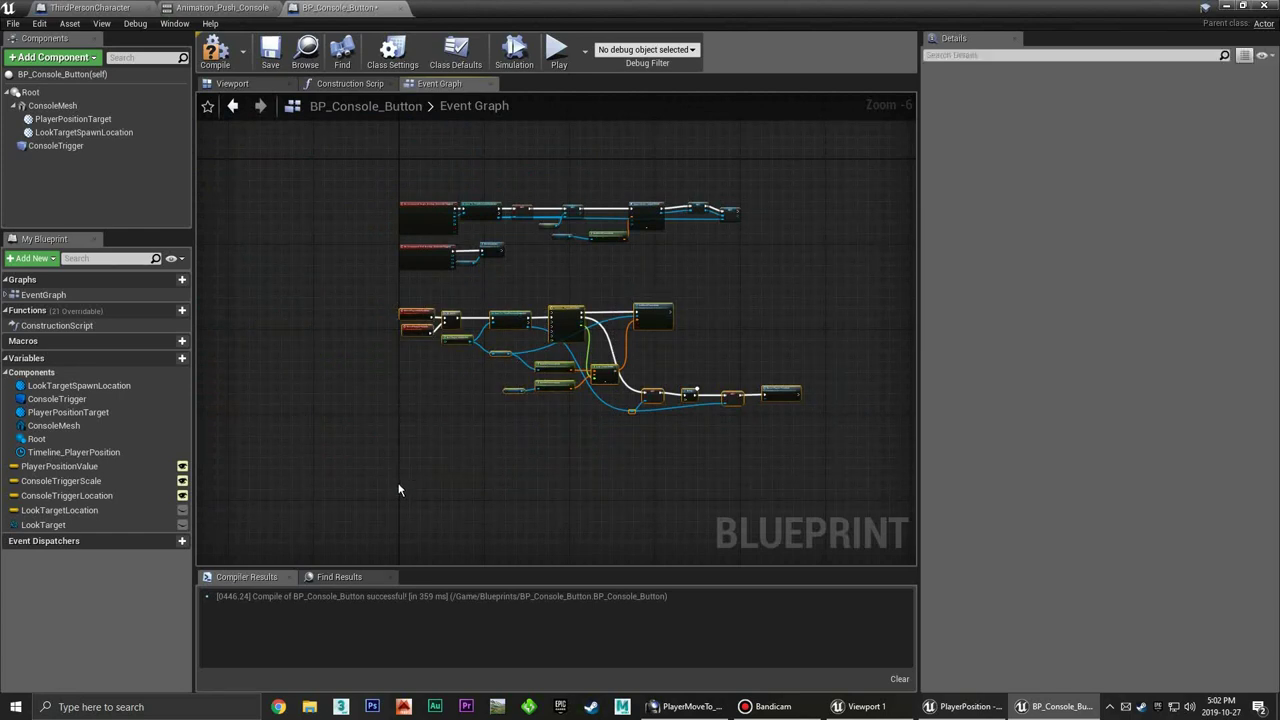
pyautogui.press('c')
pyautogui.write('Set Player Positio')
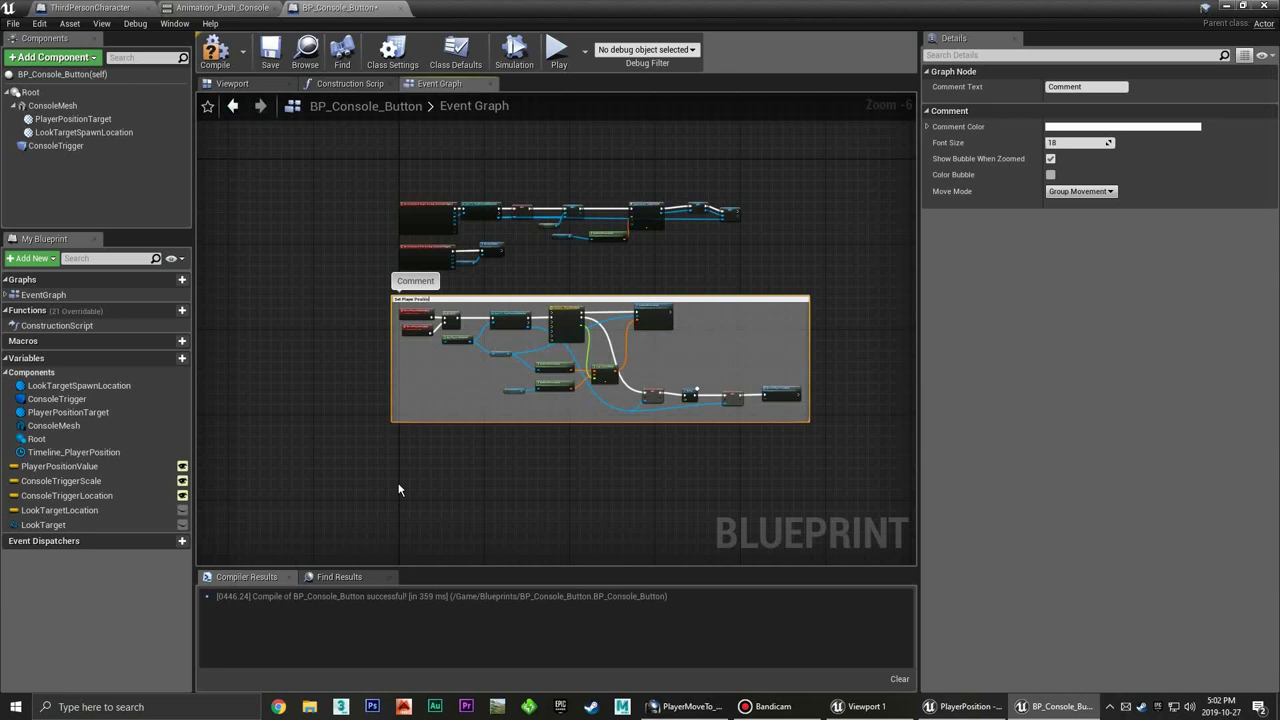
pyautogui.press('Return')
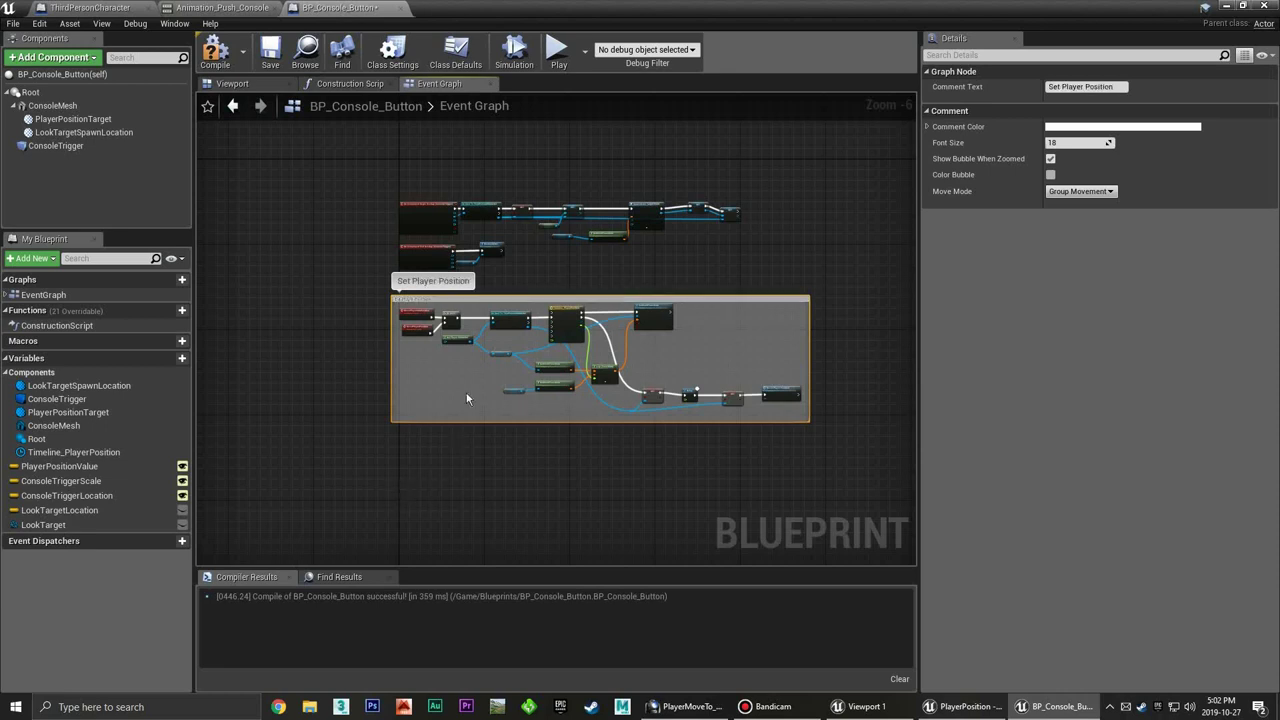
pyautogui.moveTo(473, 307); pyautogui.dragTo(479, 339)
pyautogui.click(501, 302)
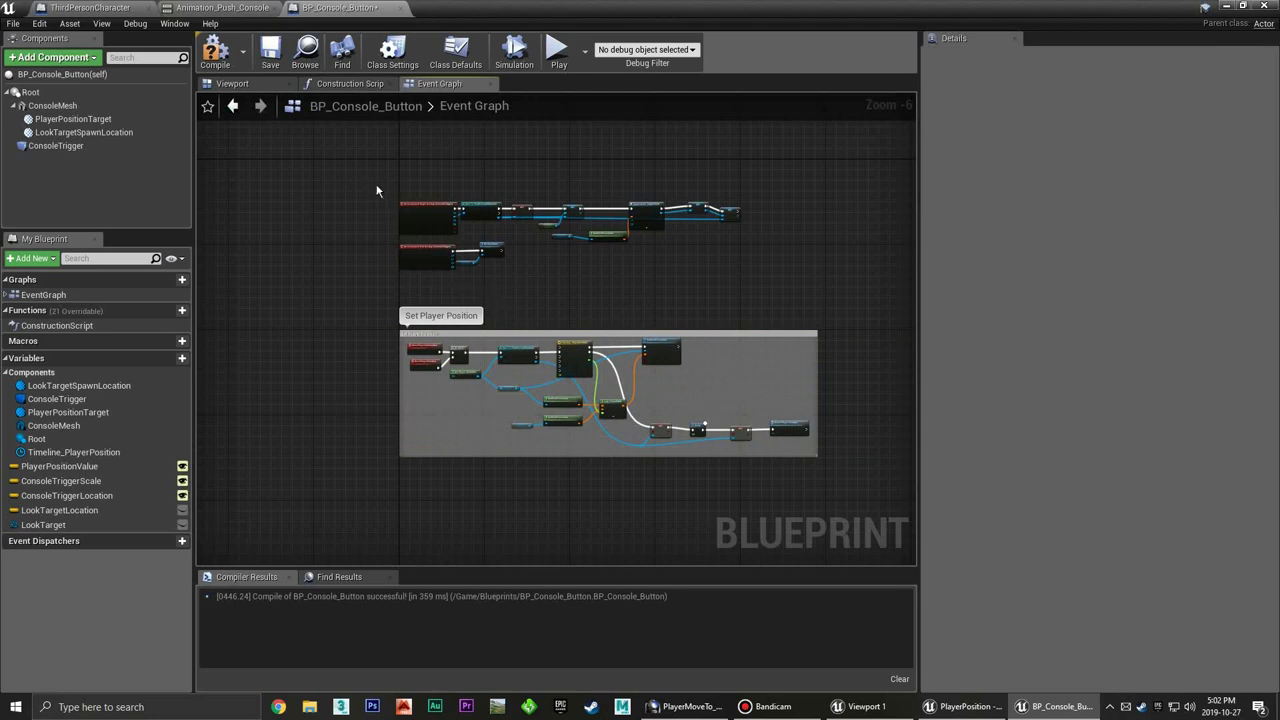
# Comment the upper overlap nodes and title the comment 'Console Trigger'
pyautogui.moveTo(376, 190); pyautogui.dragTo(773, 292)
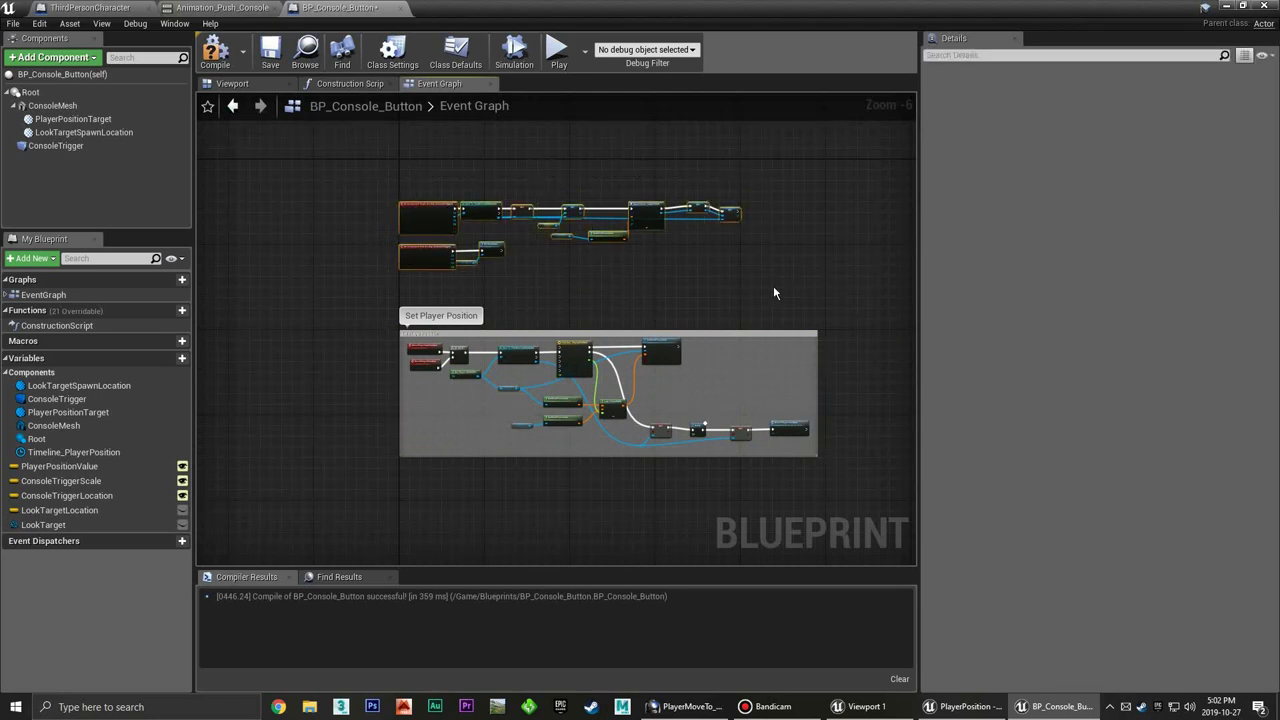
pyautogui.press('c')
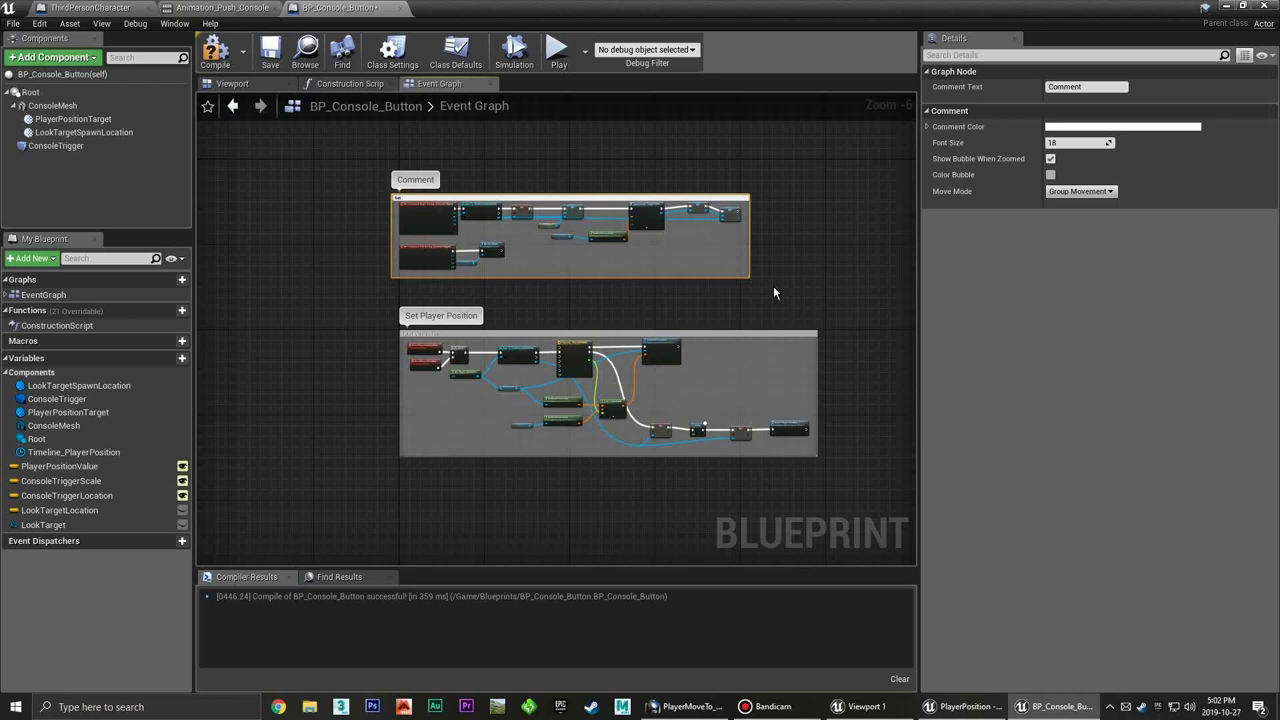
pyautogui.write('Set')
pyautogui.scroll(6, 610, 170)
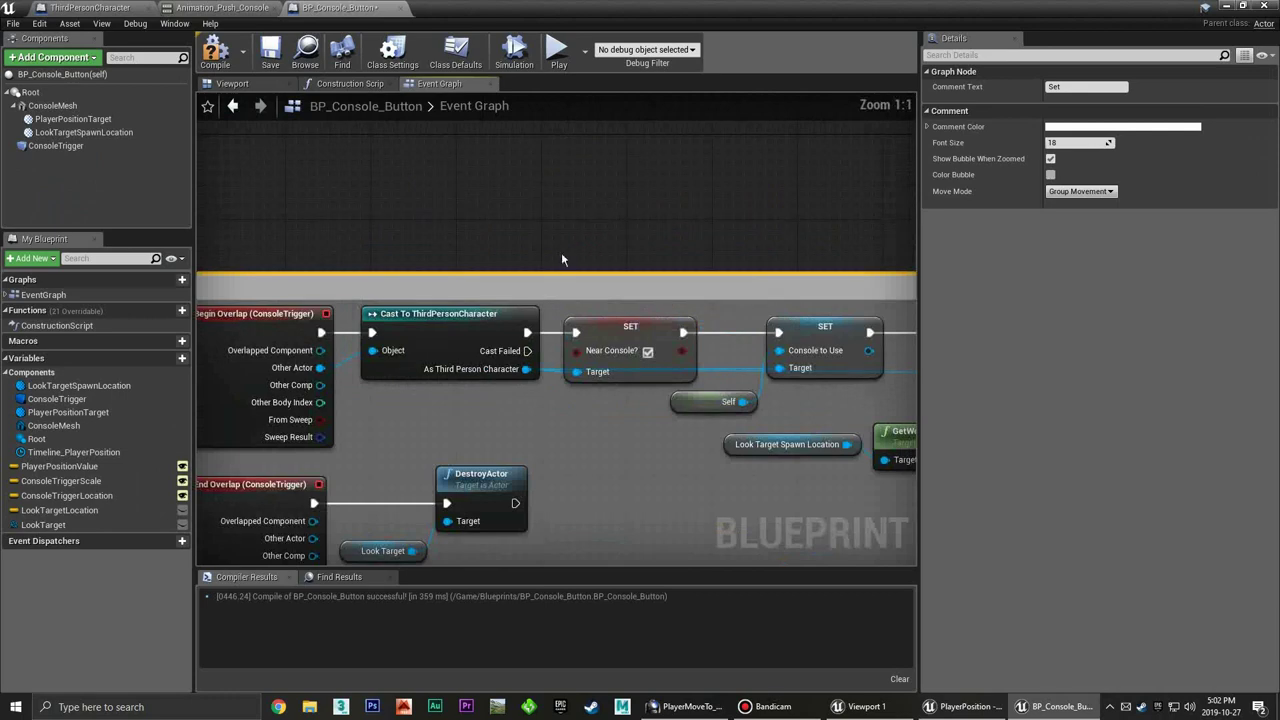
pyautogui.moveTo(561, 252); pyautogui.dragTo(680, 204, button='right')
pyautogui.scroll(-1, 680, 204)
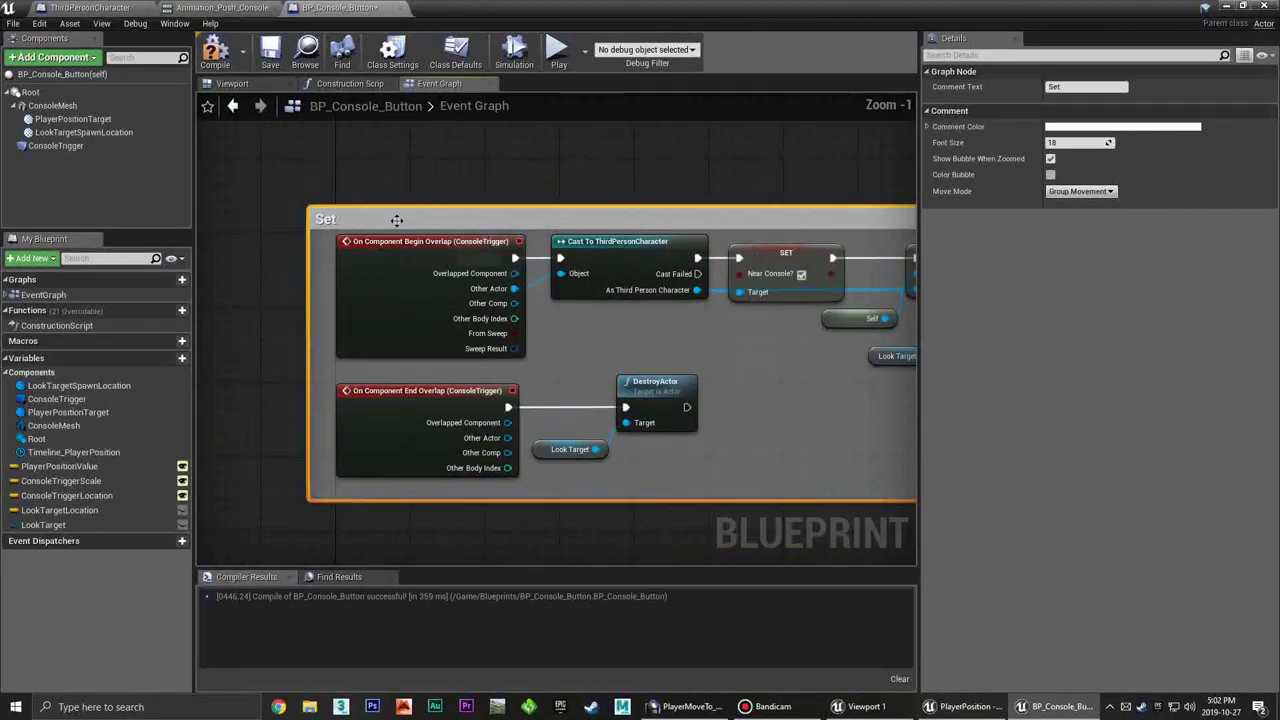
pyautogui.click(1060, 87)
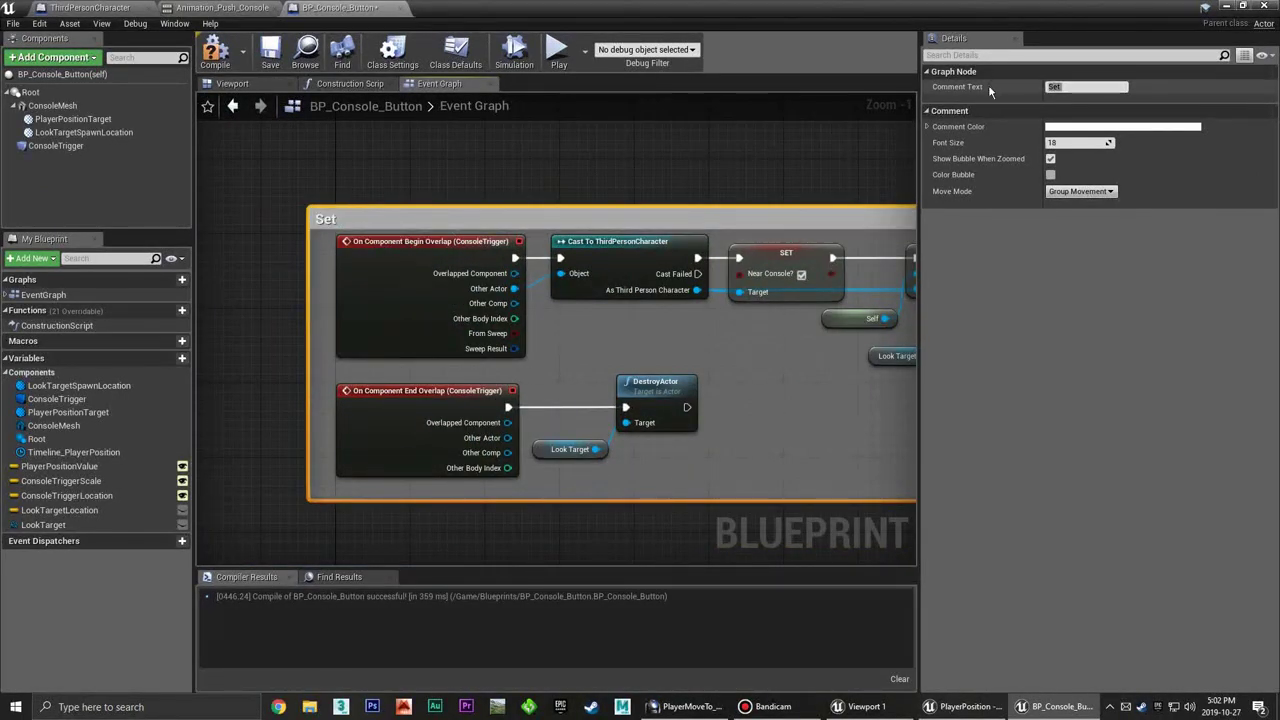
pyautogui.click(1078, 86)
pyautogui.write('Console Trigger')
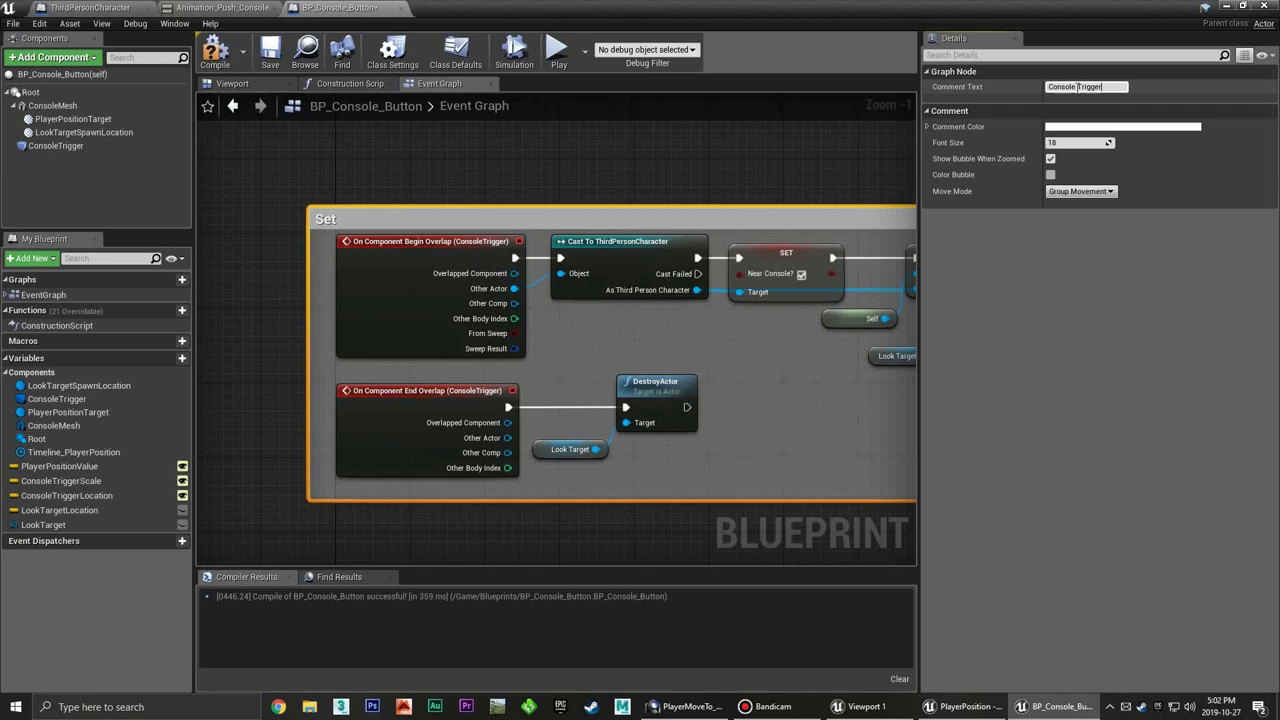
pyautogui.press('Return')
# Move the Console Trigger comment up above the Set Player Position group
pyautogui.click(687, 152)
pyautogui.moveTo(687, 152); pyautogui.dragTo(573, 201, button='right')
pyautogui.scroll(-4, 573, 201)
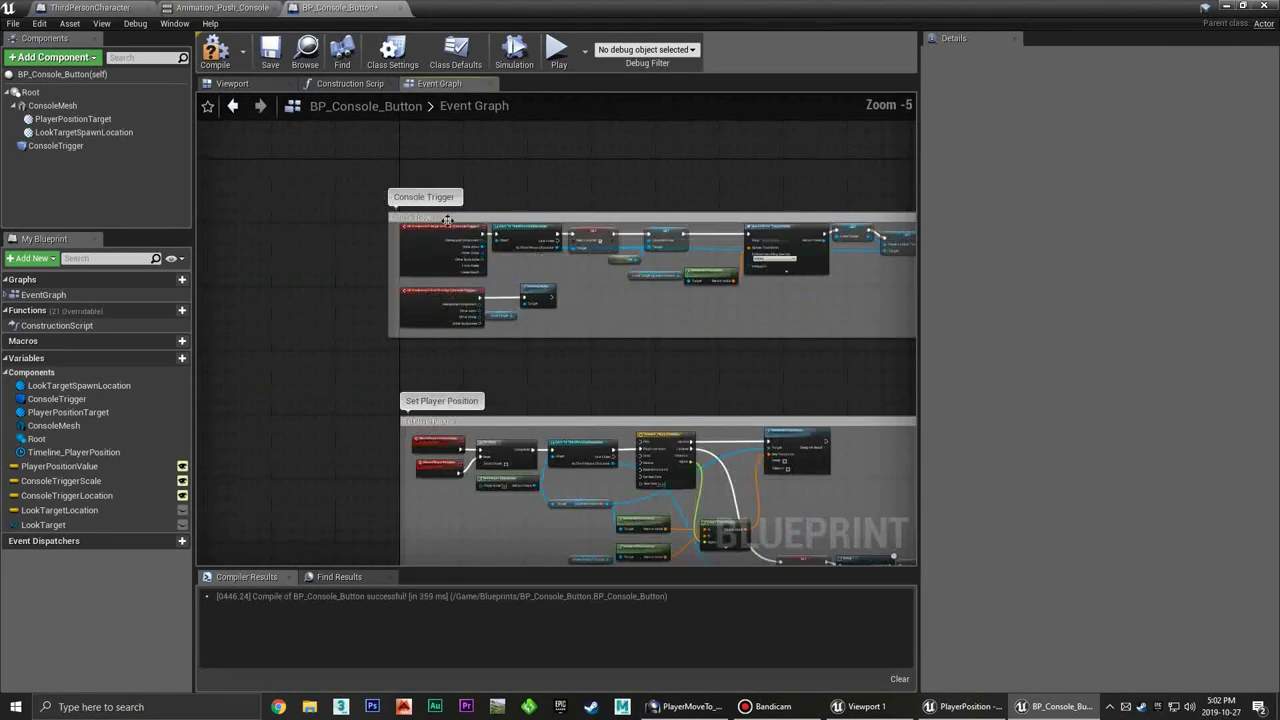
pyautogui.moveTo(441, 215)
pyautogui.mouseDown()
pyautogui.moveTo(460, 173)
pyautogui.moveTo(460, 185)
pyautogui.mouseUp()
pyautogui.moveTo(697, 152); pyautogui.dragTo(634, 173, button='right')
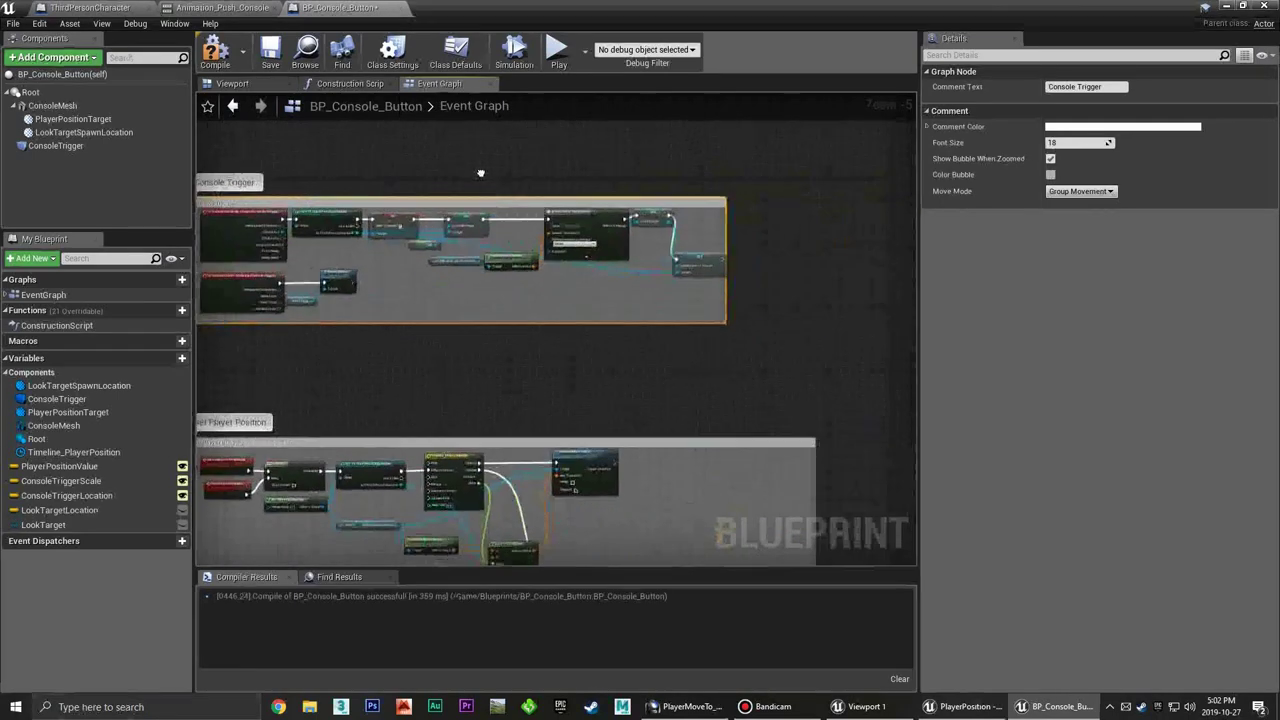
pyautogui.moveTo(413, 208); pyautogui.dragTo(413, 192)
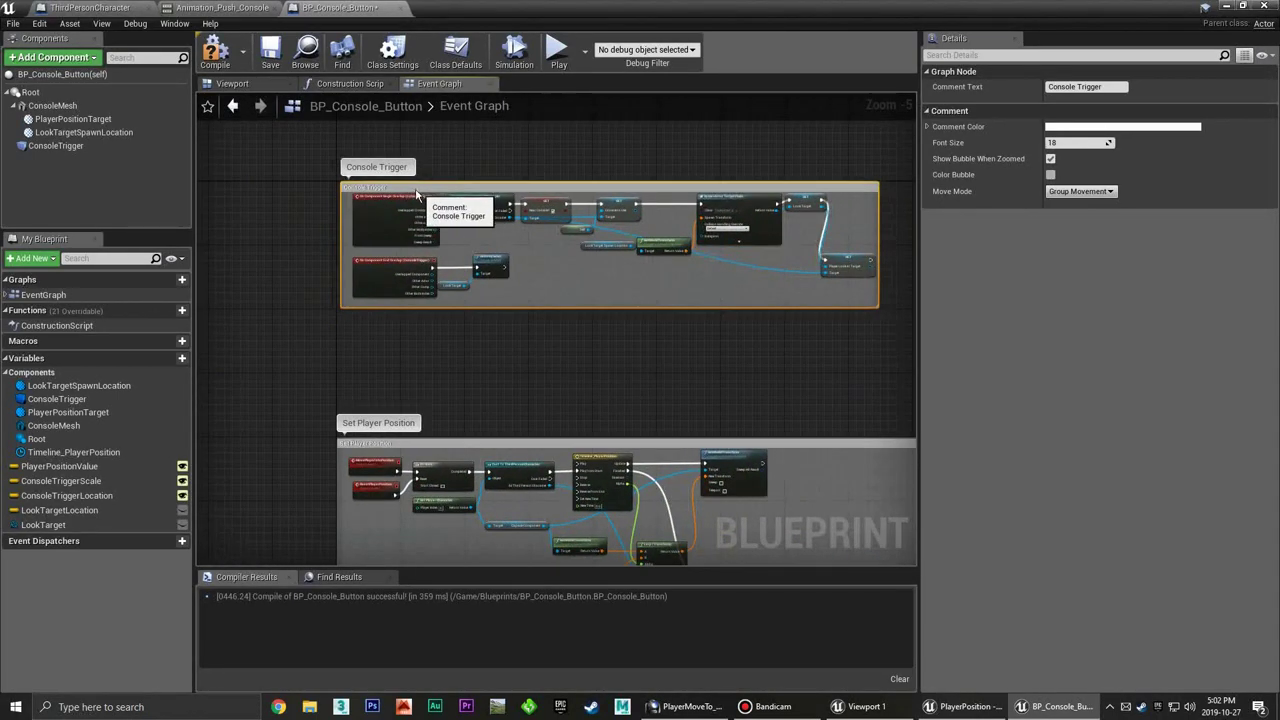
pyautogui.click(674, 330)
pyautogui.scroll(3, 610, 280)
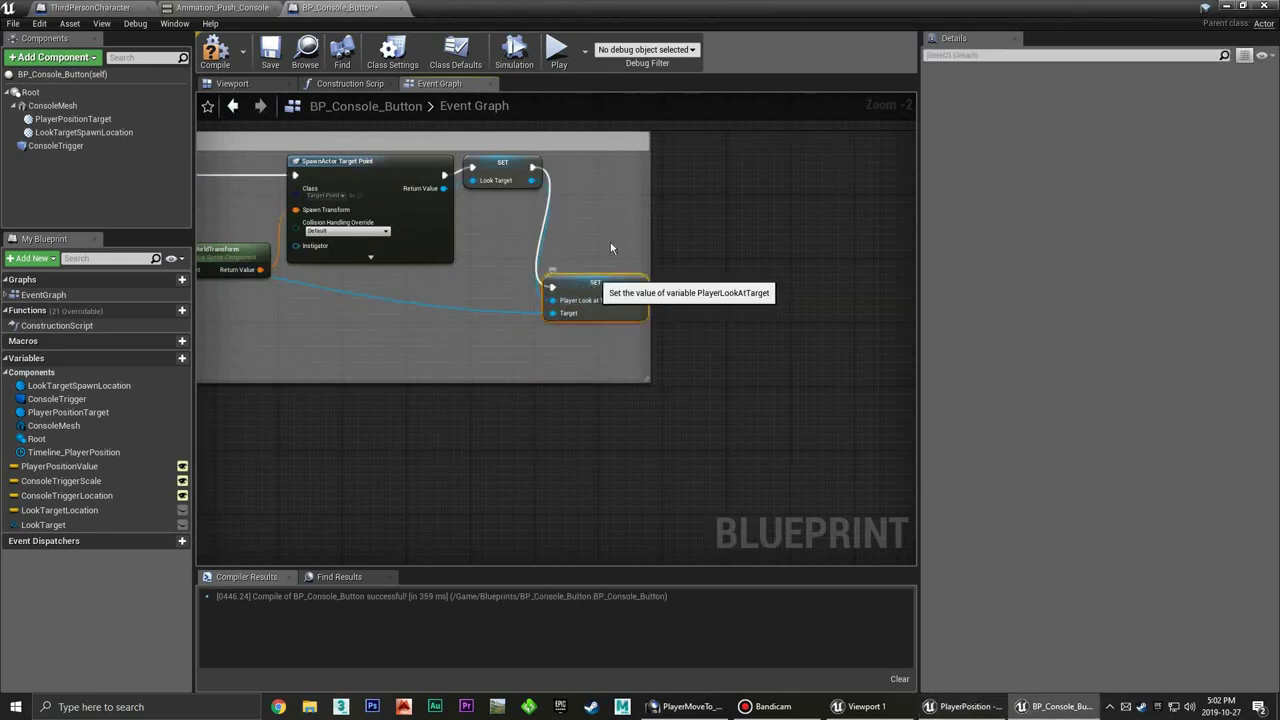
# Raise the Player Look at Target setter, widen the Console Trigger comment, and compile BP_Console_Button
pyautogui.moveTo(610, 280); pyautogui.dragTo(618, 177)
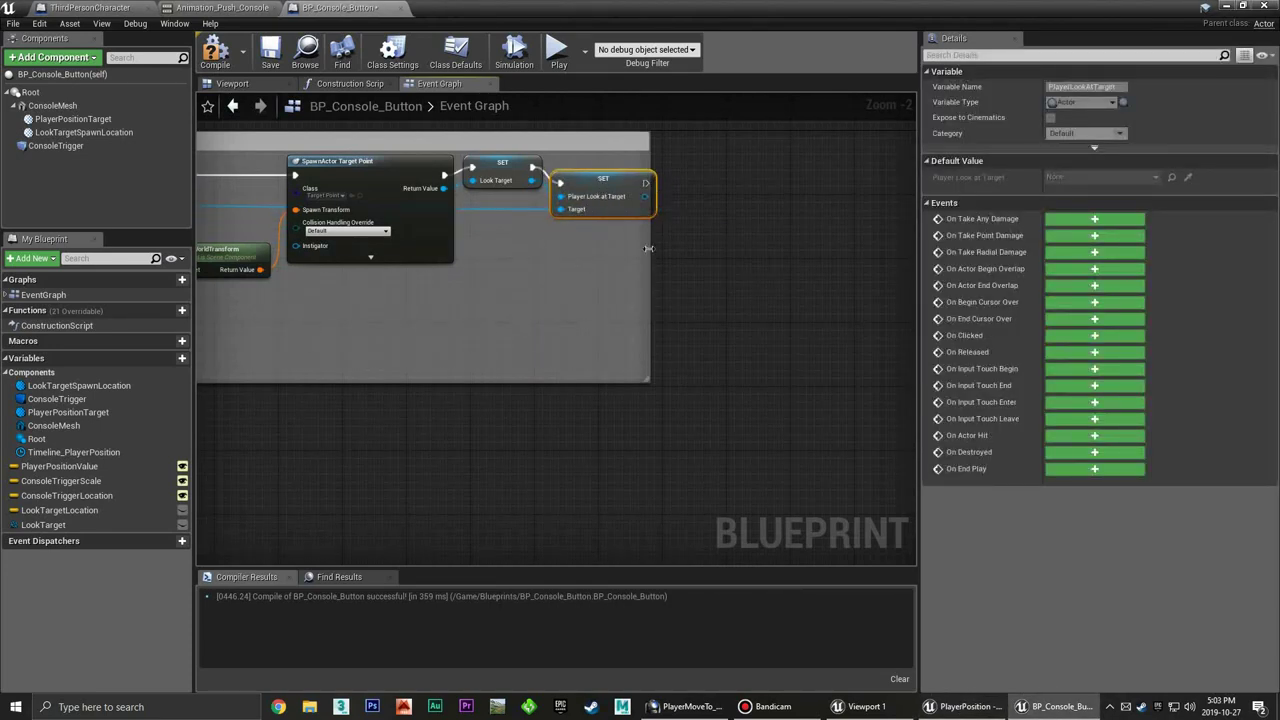
pyautogui.moveTo(648, 248); pyautogui.dragTo(708, 248)
pyautogui.click(558, 325)
pyautogui.moveTo(558, 325)
pyautogui.mouseDown(button='right')
pyautogui.moveTo(737, 291)
pyautogui.moveTo(557, 274)
pyautogui.moveTo(589, 283)
pyautogui.mouseUp(button='right')
pyautogui.scroll(-4, 737, 298)
pyautogui.scroll(2, 569, 257)
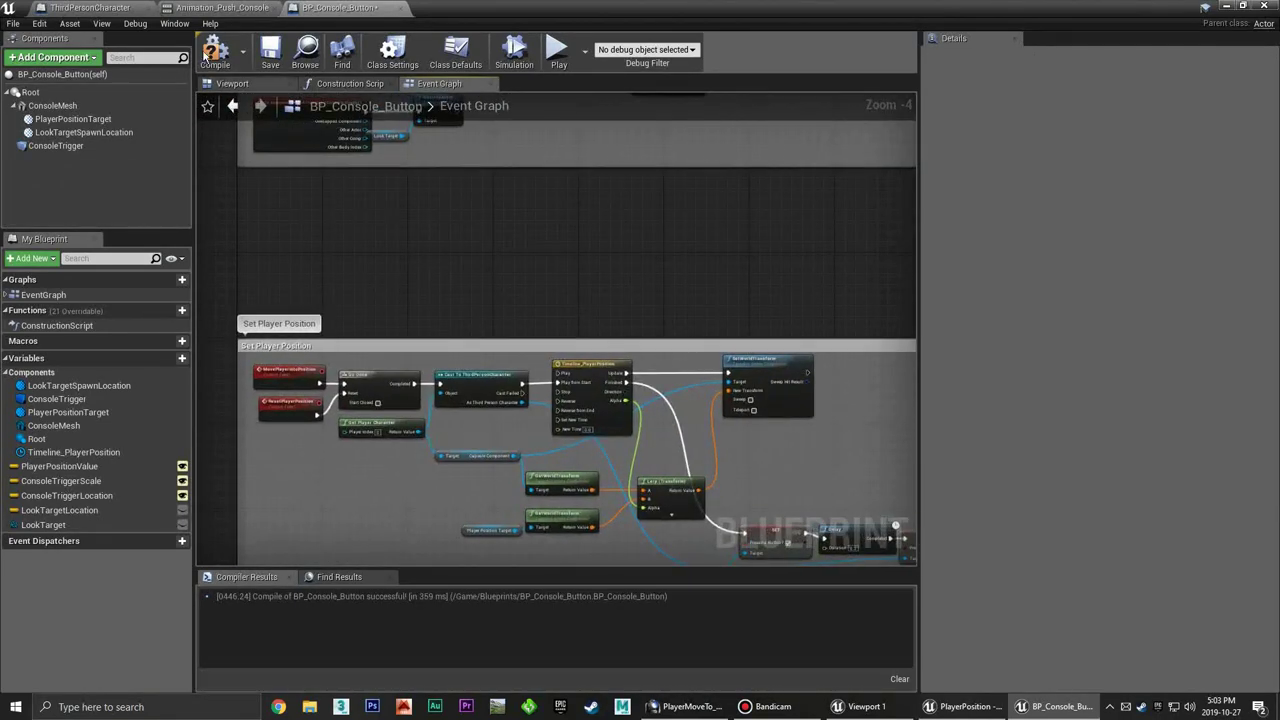
pyautogui.click(213, 52)
# In the ThirdPersonCharacter graph, add a custom event named ControlDisable
pyautogui.click(90, 7)
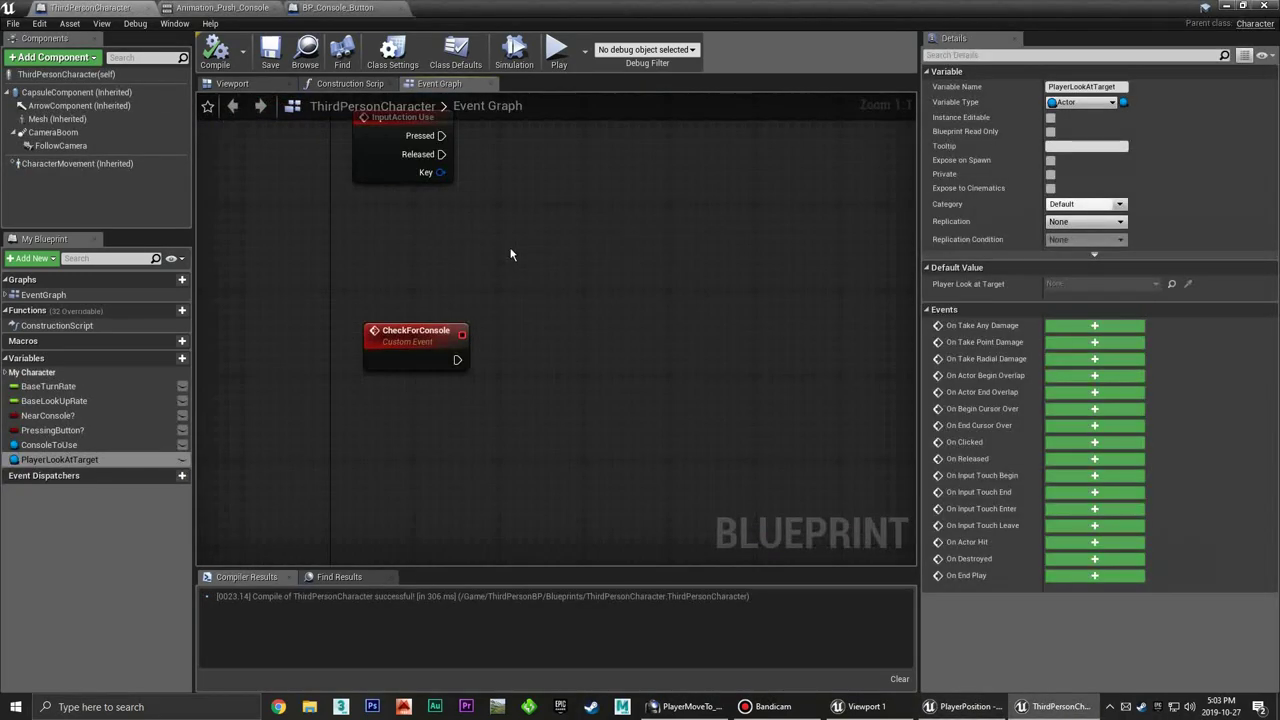
pyautogui.moveTo(513, 255); pyautogui.dragTo(502, 298, button='right')
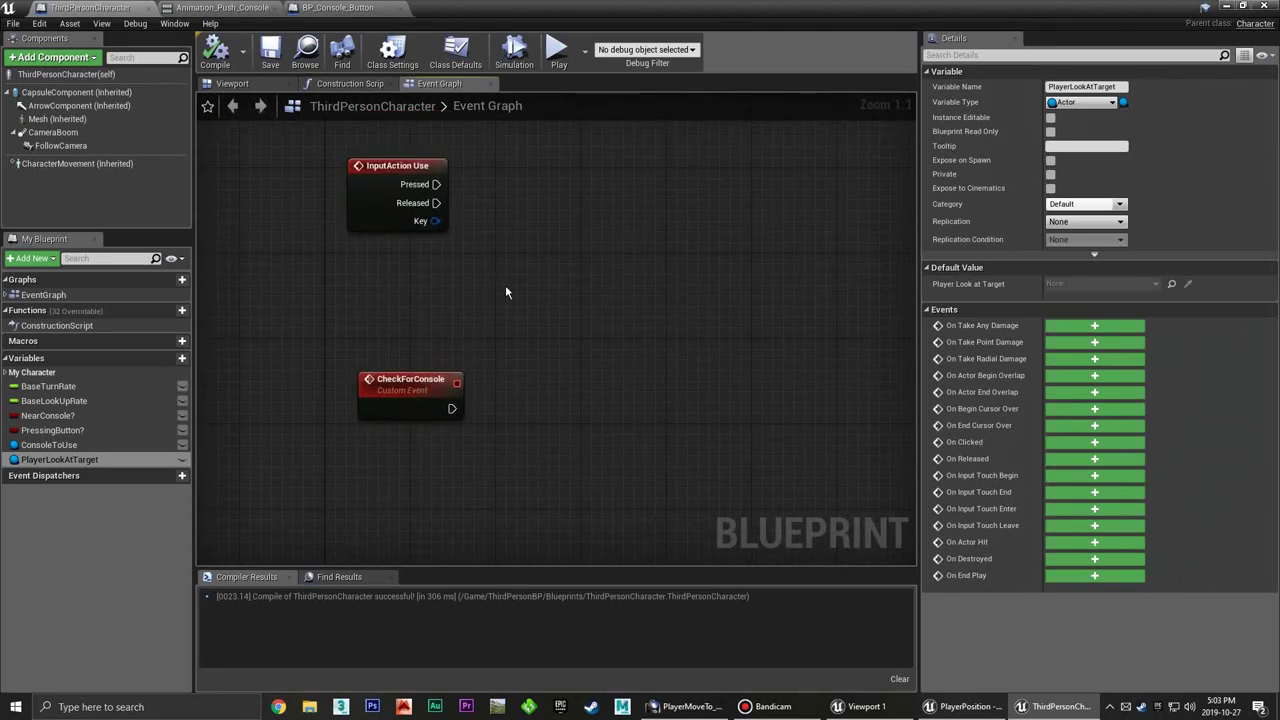
pyautogui.moveTo(516, 269); pyautogui.dragTo(566, 514, button='right')
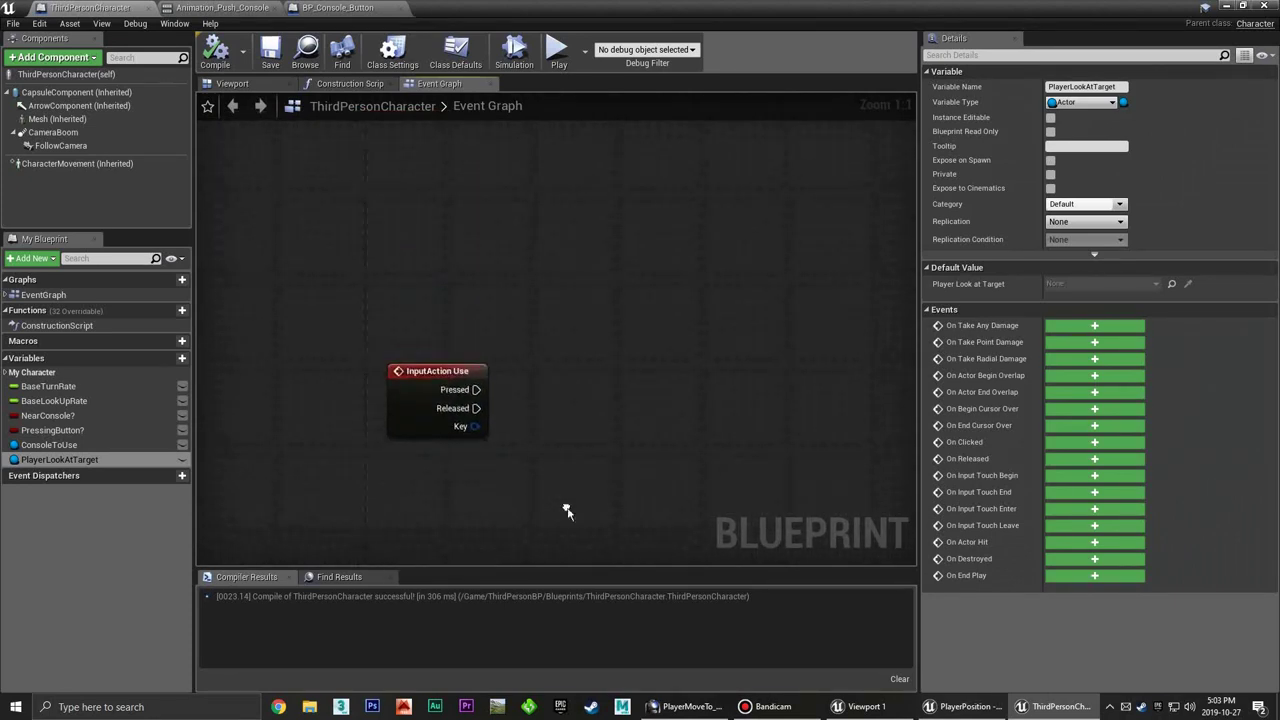
pyautogui.moveTo(540, 371)
pyautogui.mouseDown(button='right')
pyautogui.moveTo(595, 350)
pyautogui.moveTo(645, 528)
pyautogui.mouseUp(button='right')
pyautogui.moveTo(531, 354); pyautogui.dragTo(513, 324, button='right')
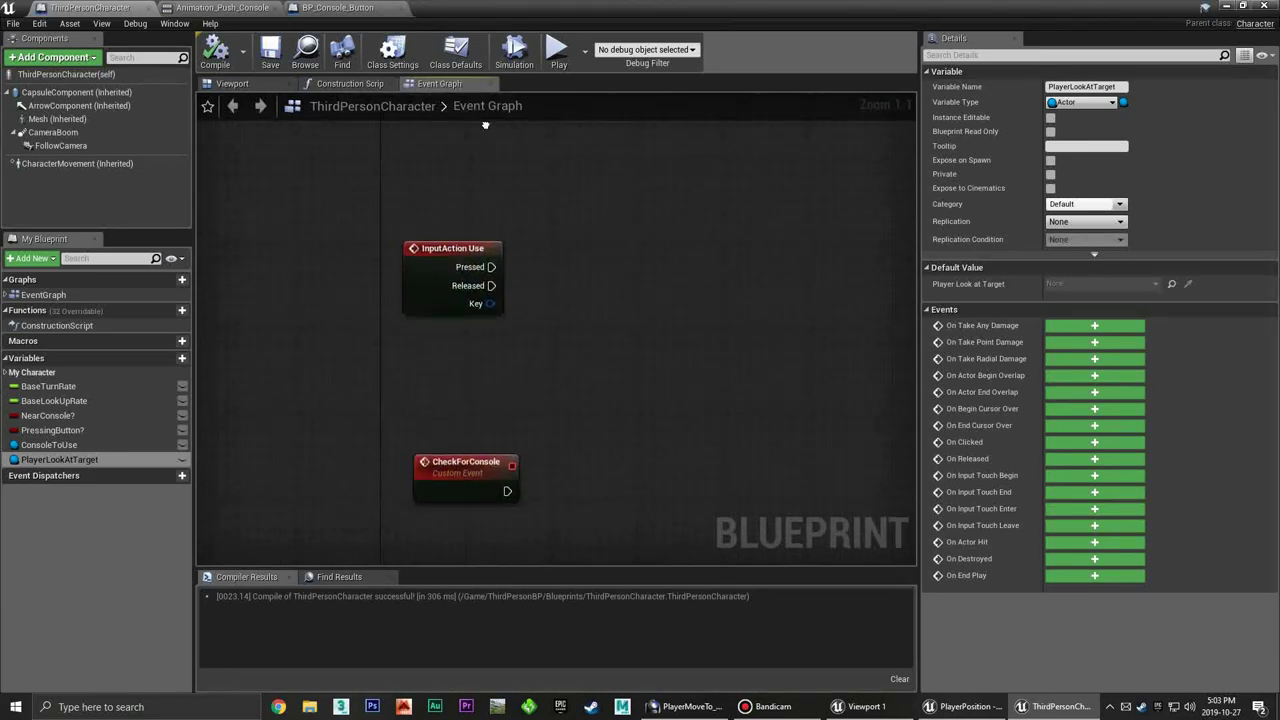
pyautogui.moveTo(468, 265); pyautogui.dragTo(464, 289, button='right')
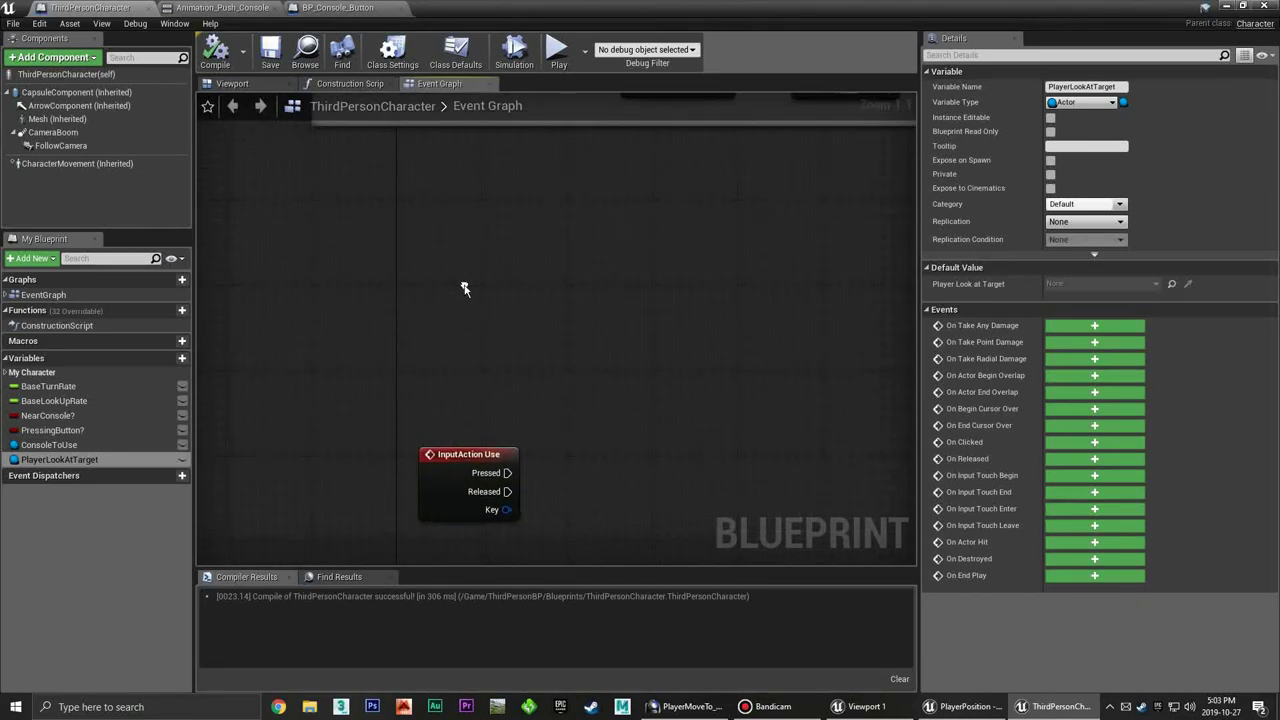
pyautogui.rightClick(438, 252)
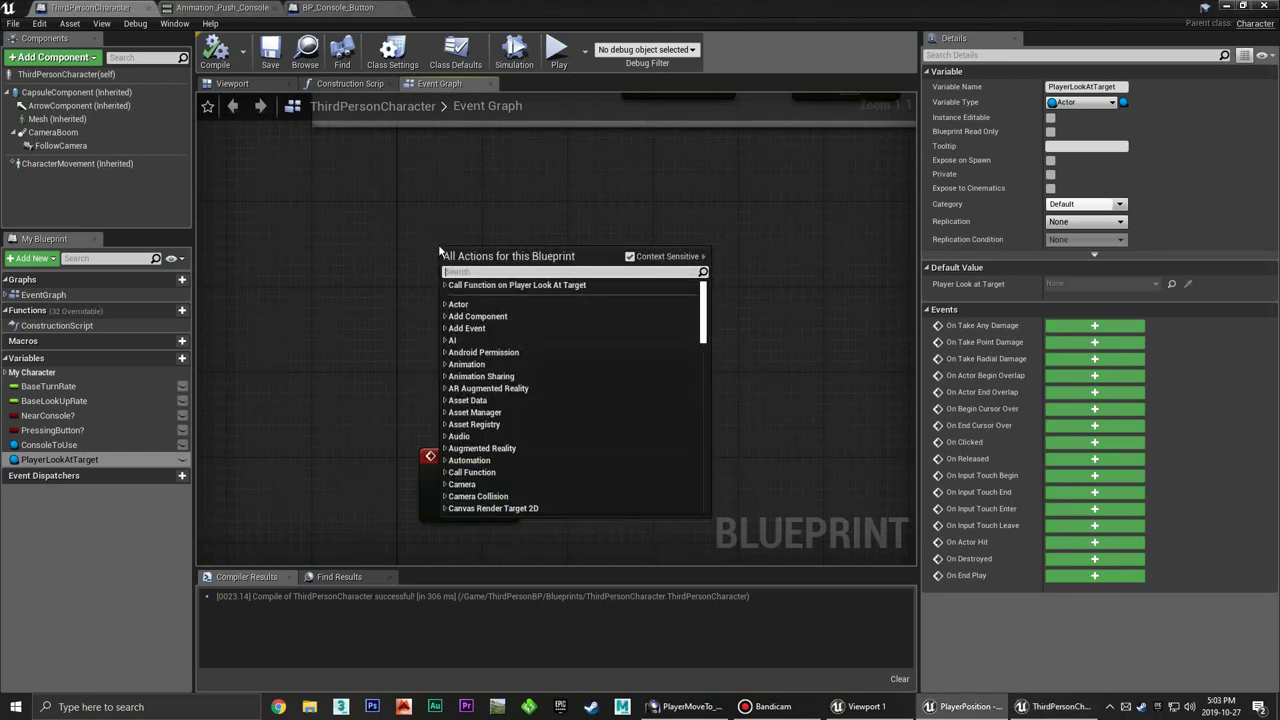
pyautogui.write('custom')
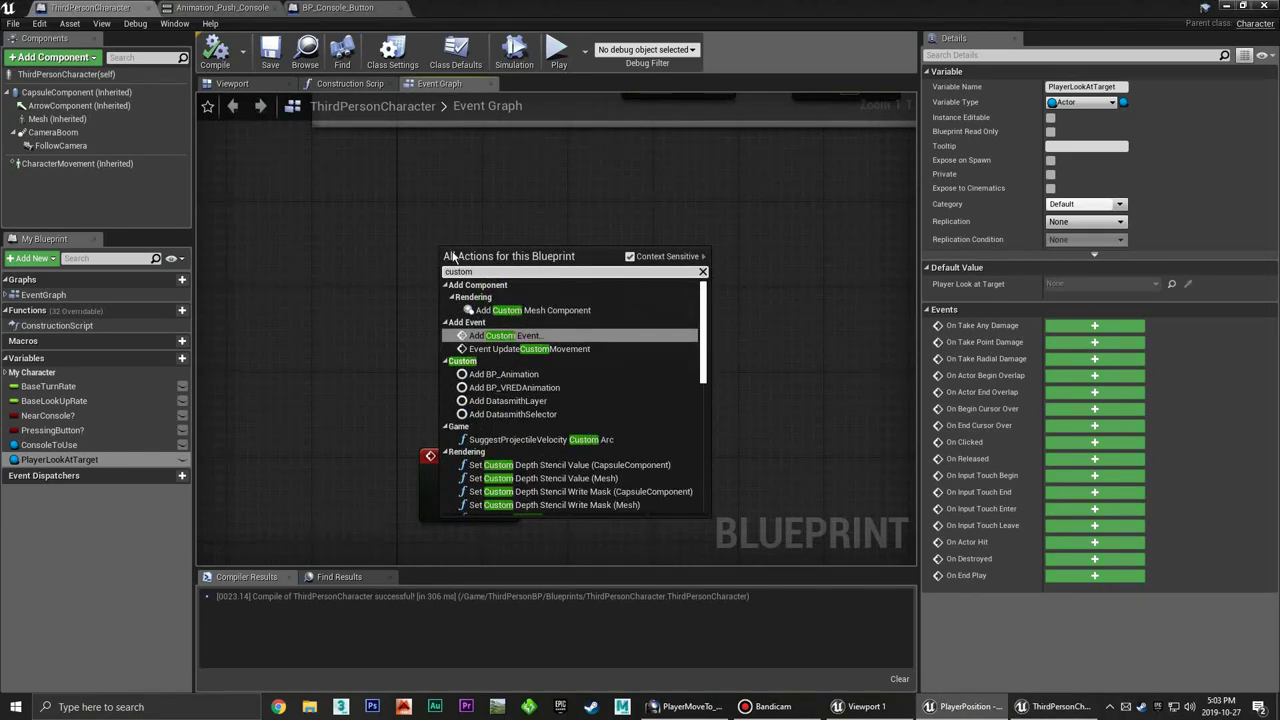
pyautogui.click(514, 340)
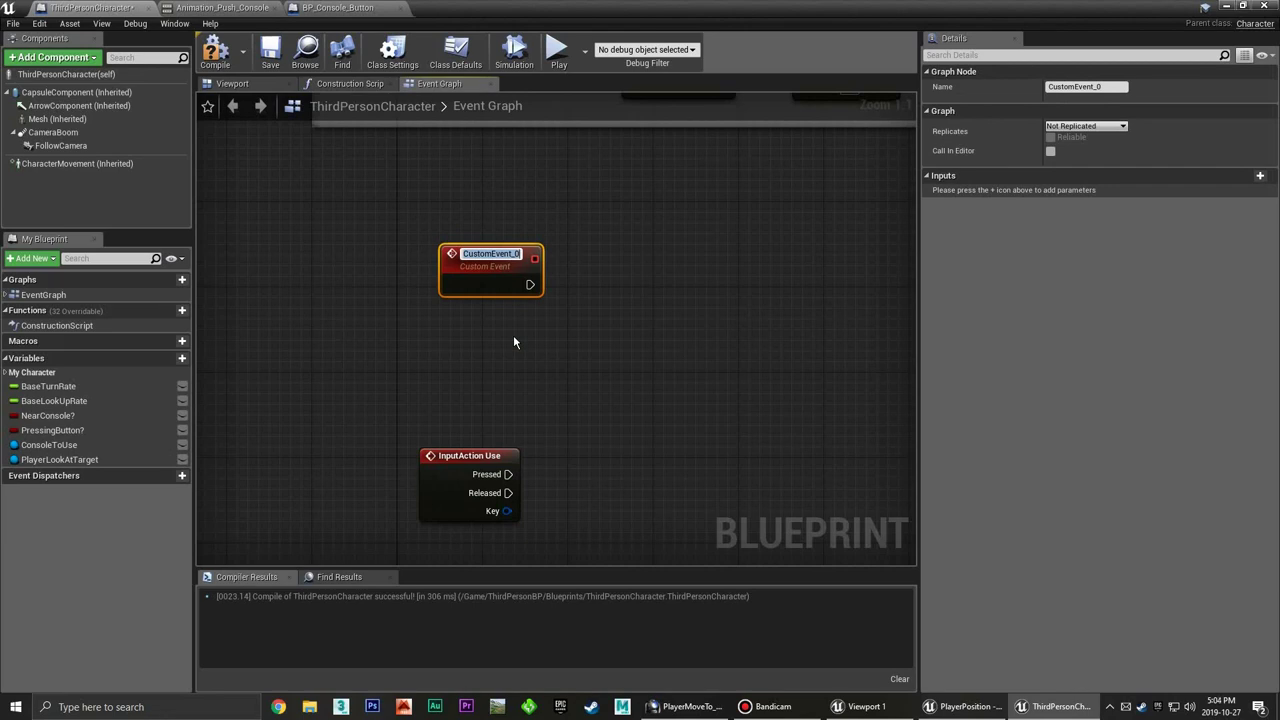
pyautogui.write('Control')
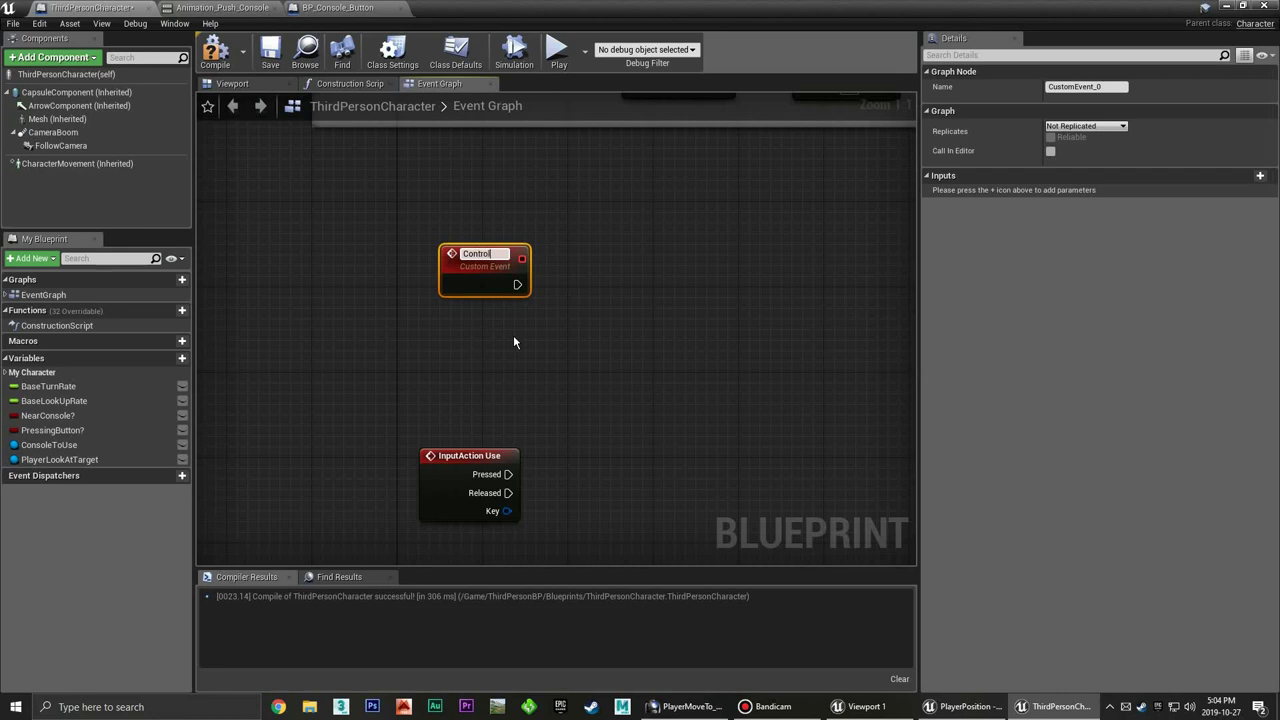
pyautogui.write('Disable')
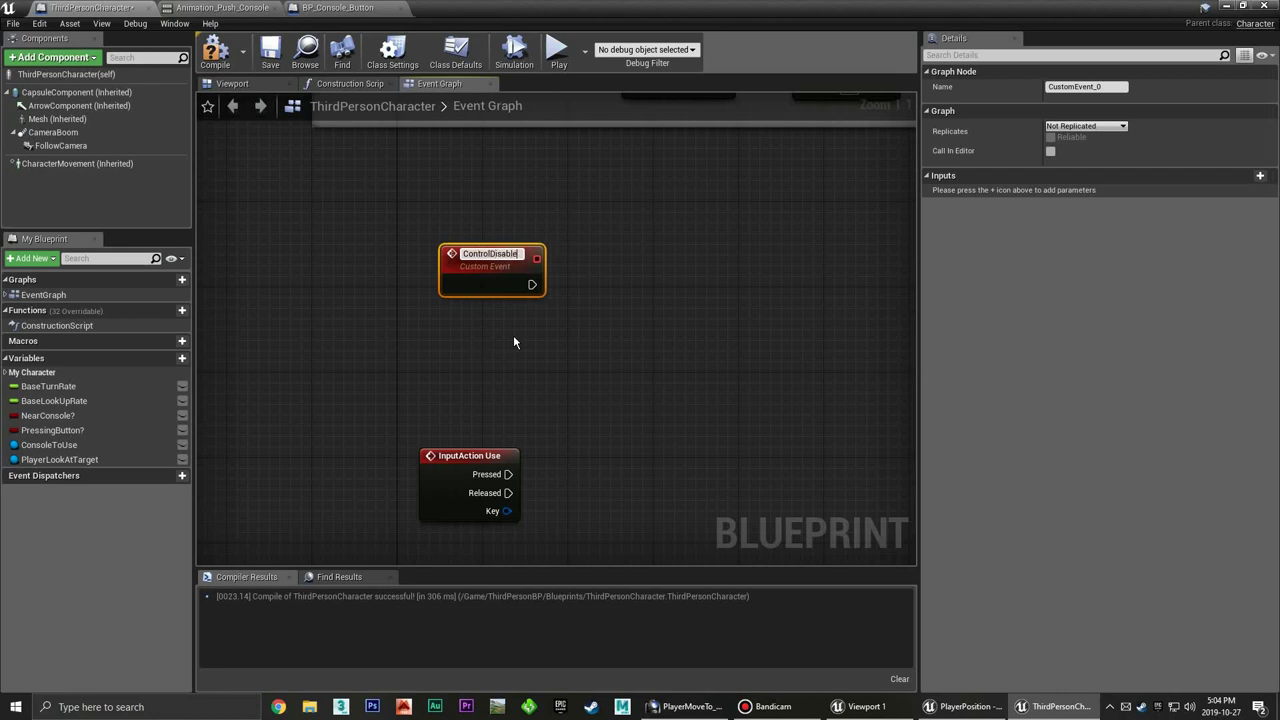
pyautogui.press('Return')
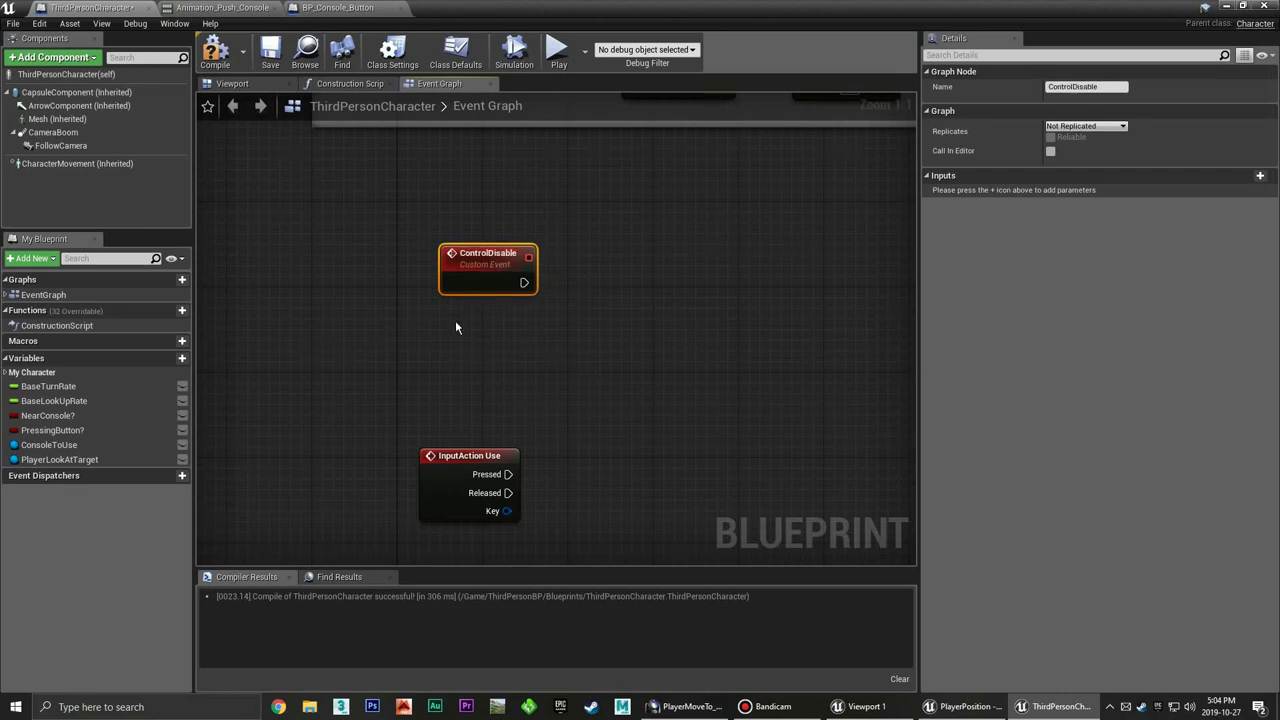
# Add a second custom event named ControlEnable
pyautogui.rightClick(455, 327)
pyautogui.write('custom')
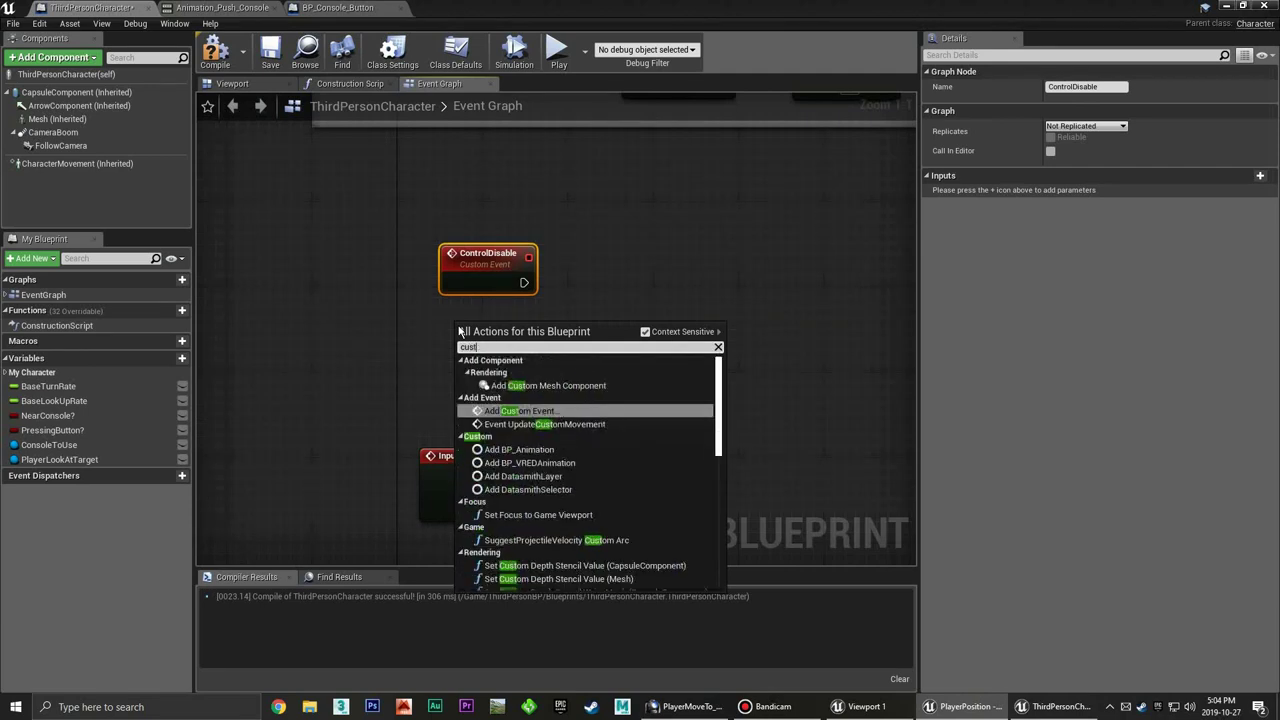
pyautogui.click(524, 410)
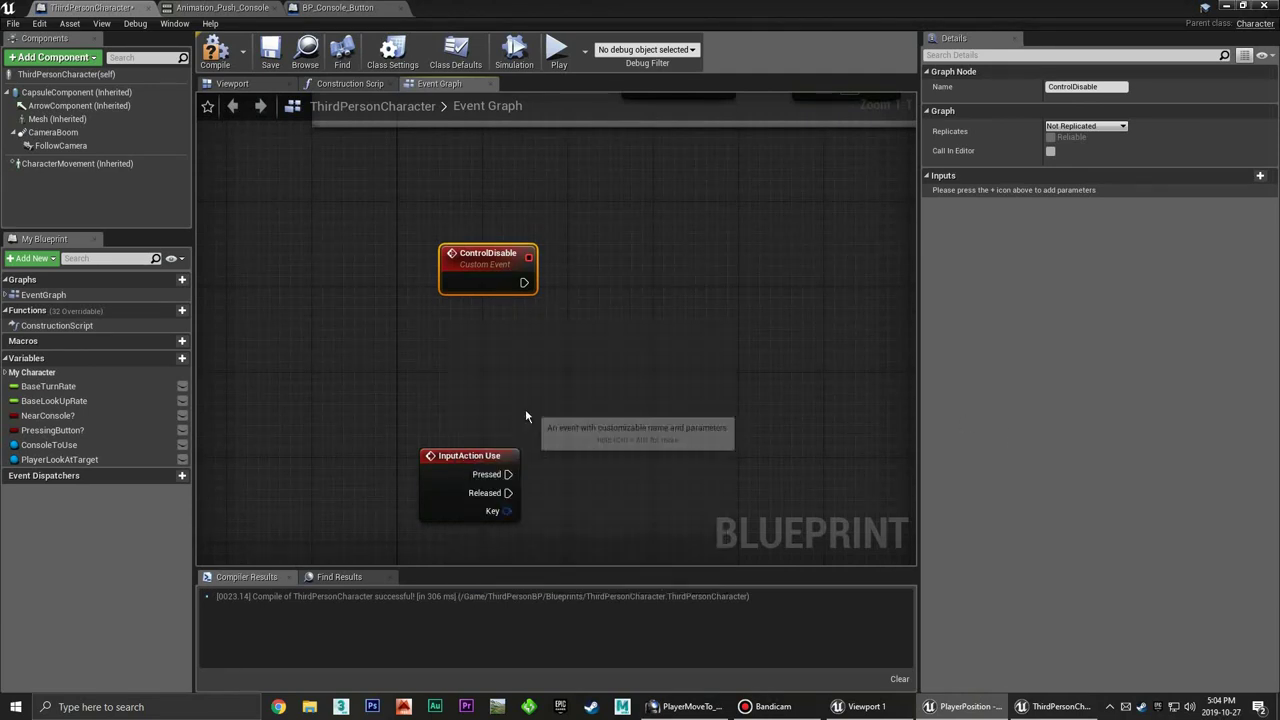
pyautogui.write('Contro')
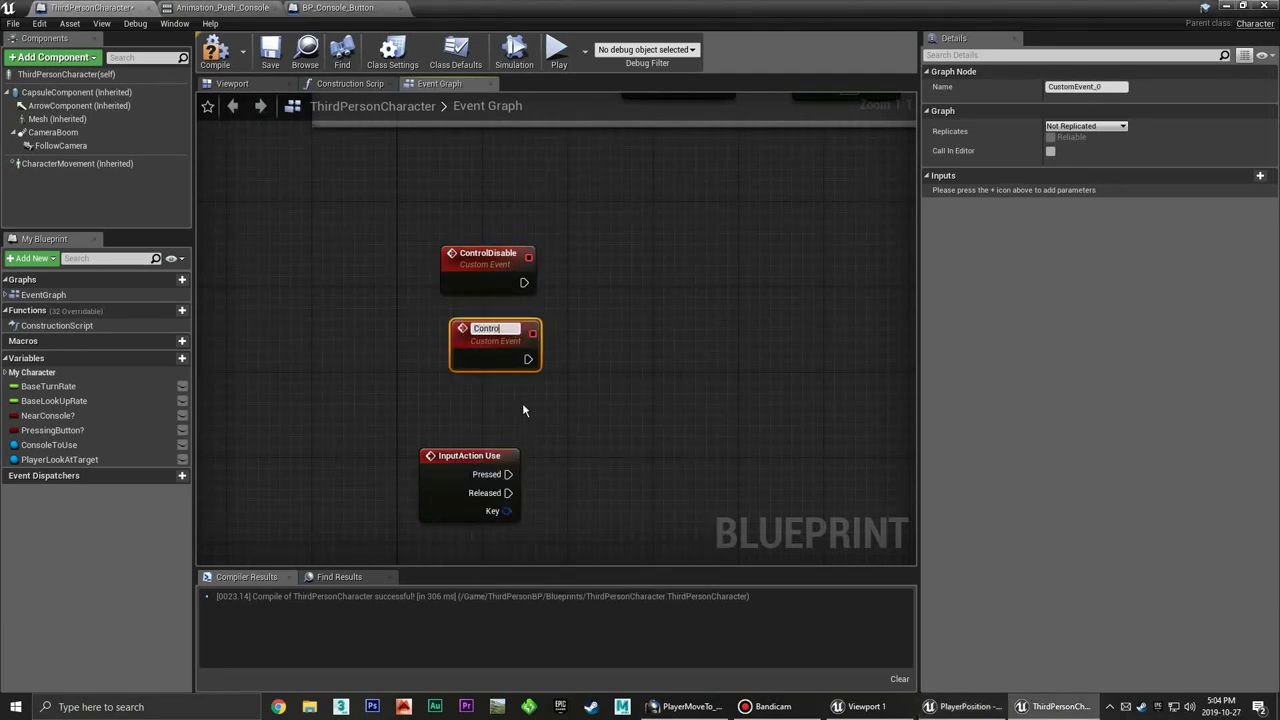
pyautogui.write('lEnable')
pyautogui.press('Return')
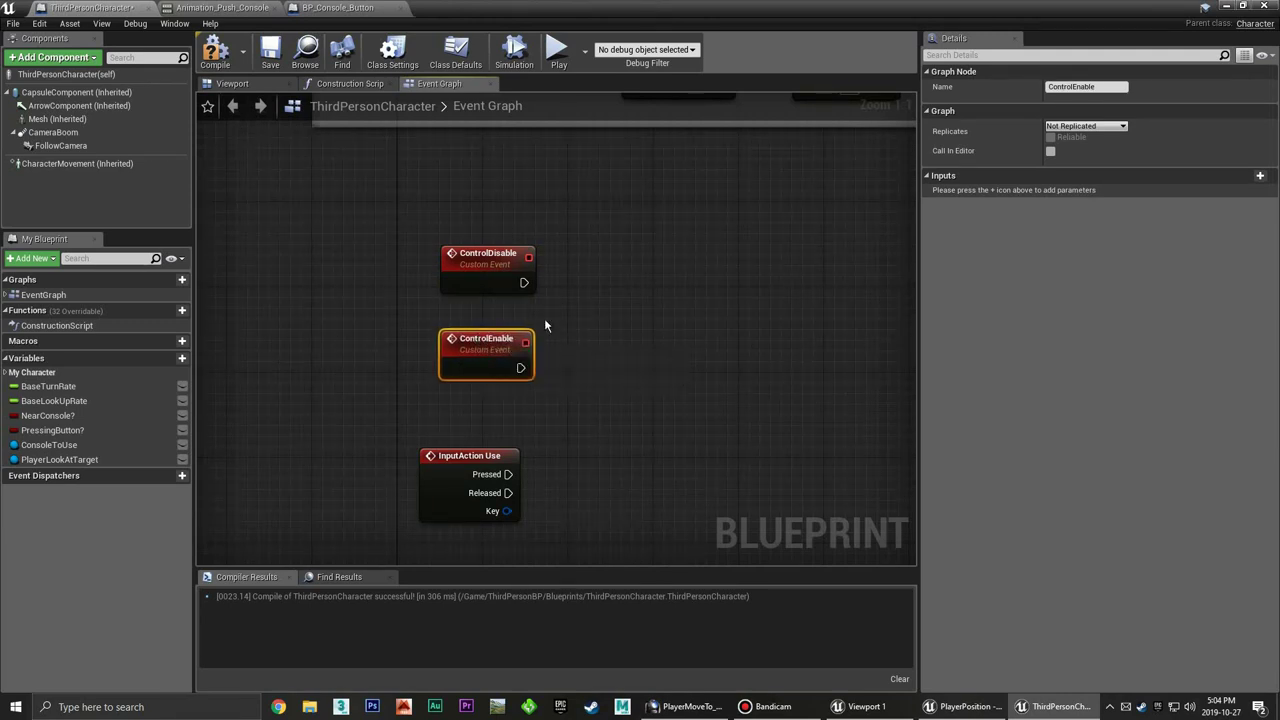
pyautogui.click(461, 310)
# Place a Get Player Controller node, with ControlEnable moved below it
pyautogui.rightClick(461, 310)
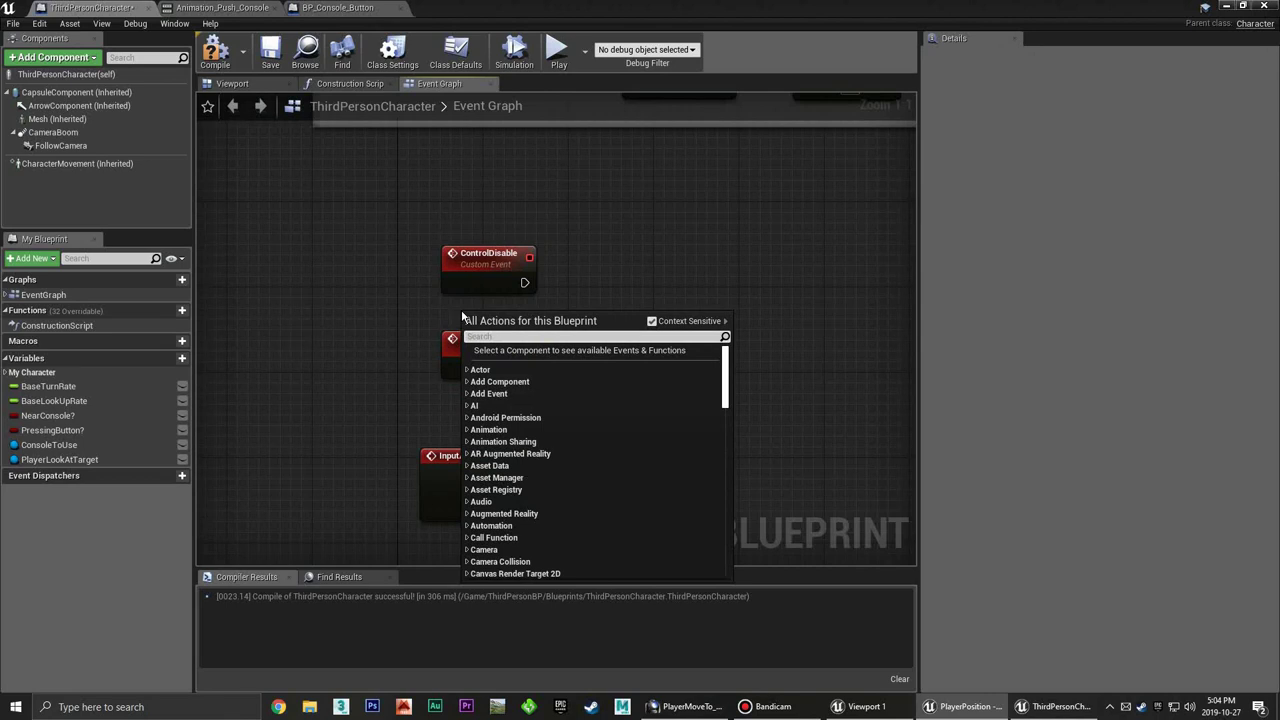
pyautogui.write('get player contr')
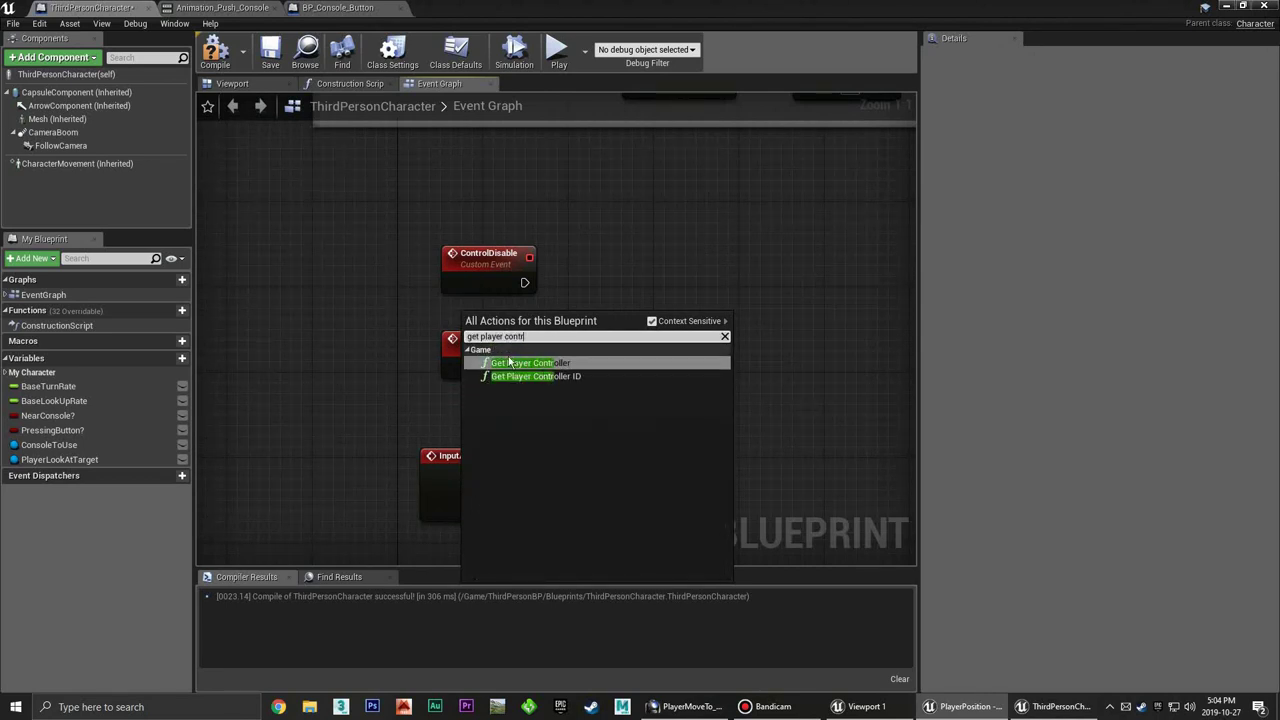
pyautogui.click(528, 364)
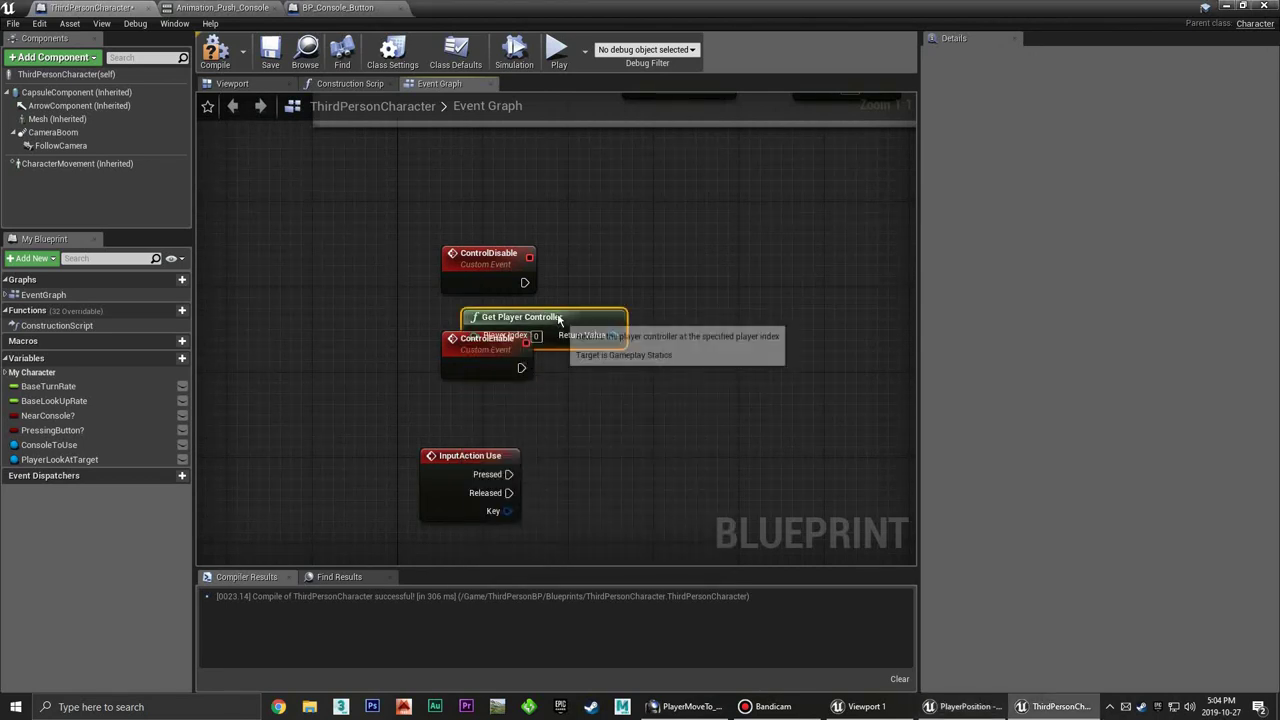
pyautogui.click(474, 372)
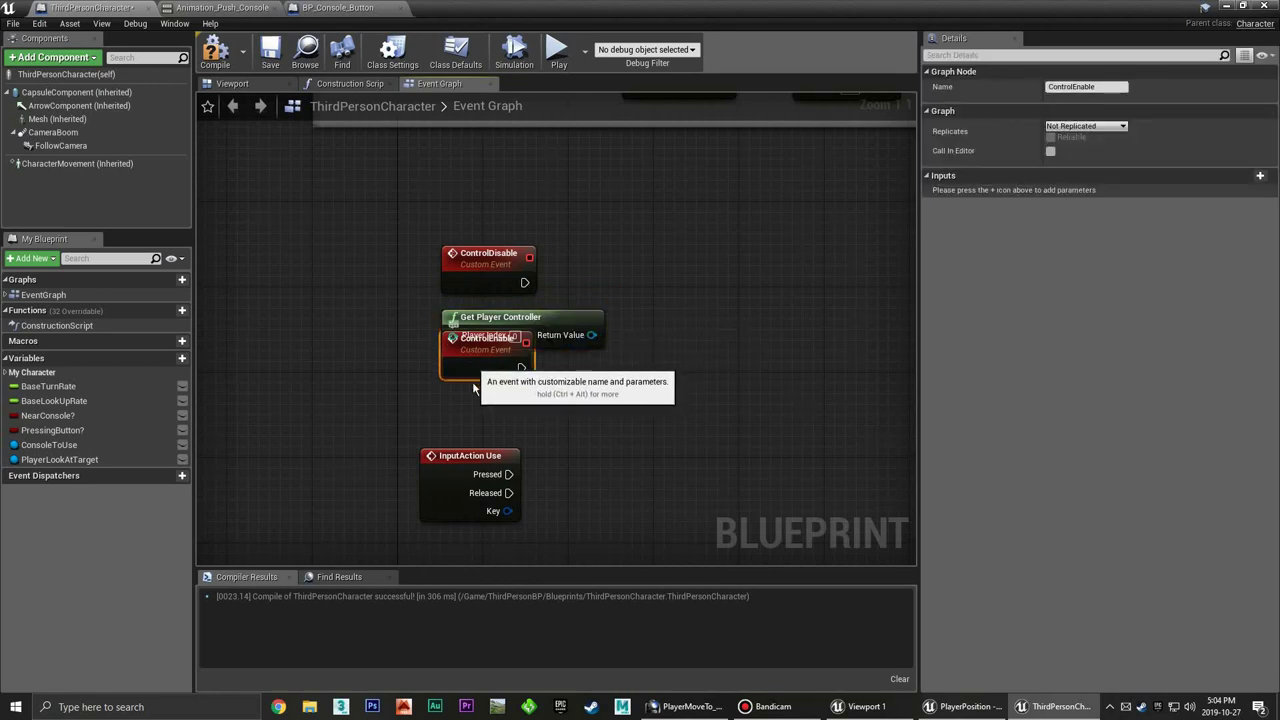
pyautogui.moveTo(474, 388); pyautogui.dragTo(473, 392)
pyautogui.click(626, 358)
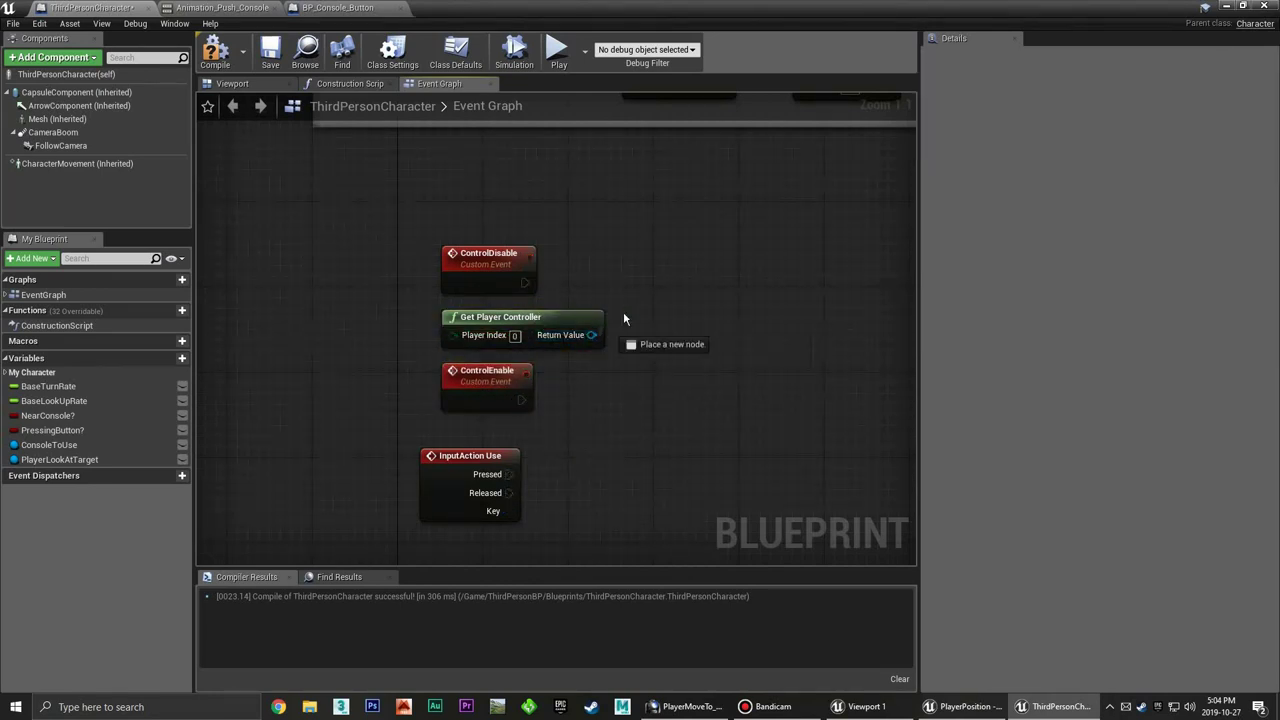
# Have ControlDisable call Disable Input on the player controller
pyautogui.moveTo(623, 318); pyautogui.dragTo(658, 273)
pyautogui.write('disable in')
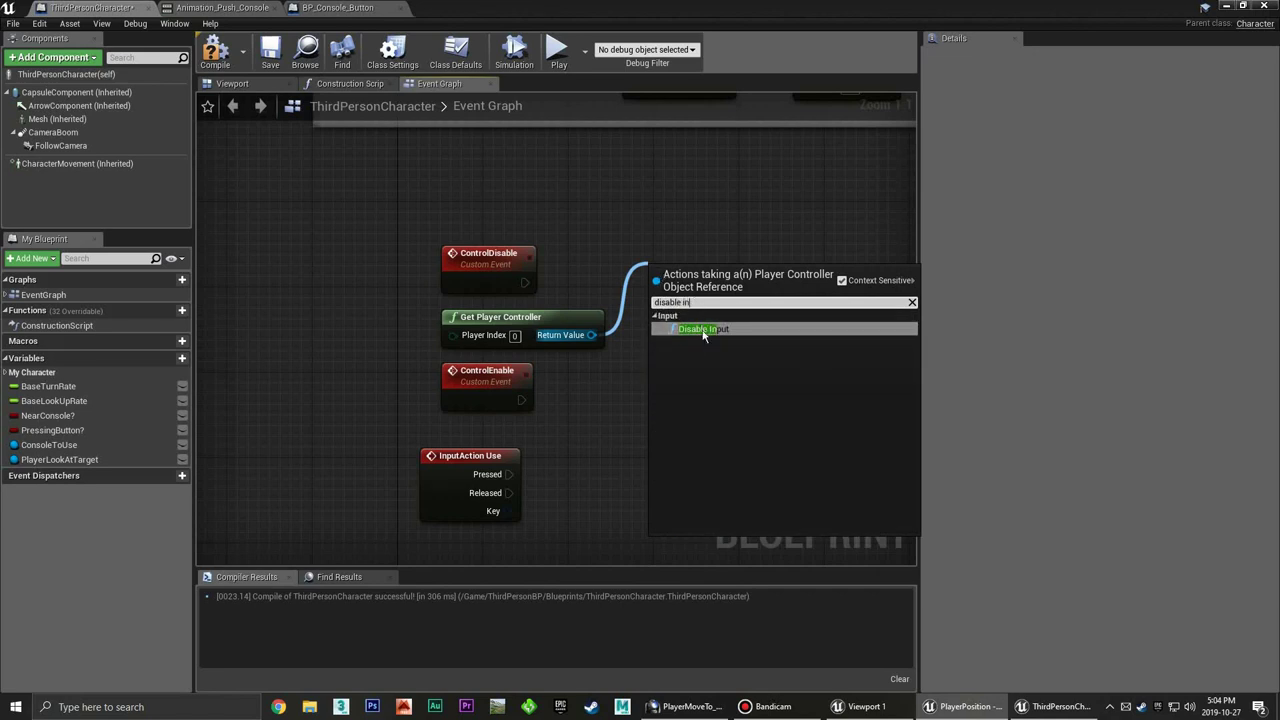
pyautogui.click(703, 335)
pyautogui.moveTo(695, 288); pyautogui.dragTo(680, 258)
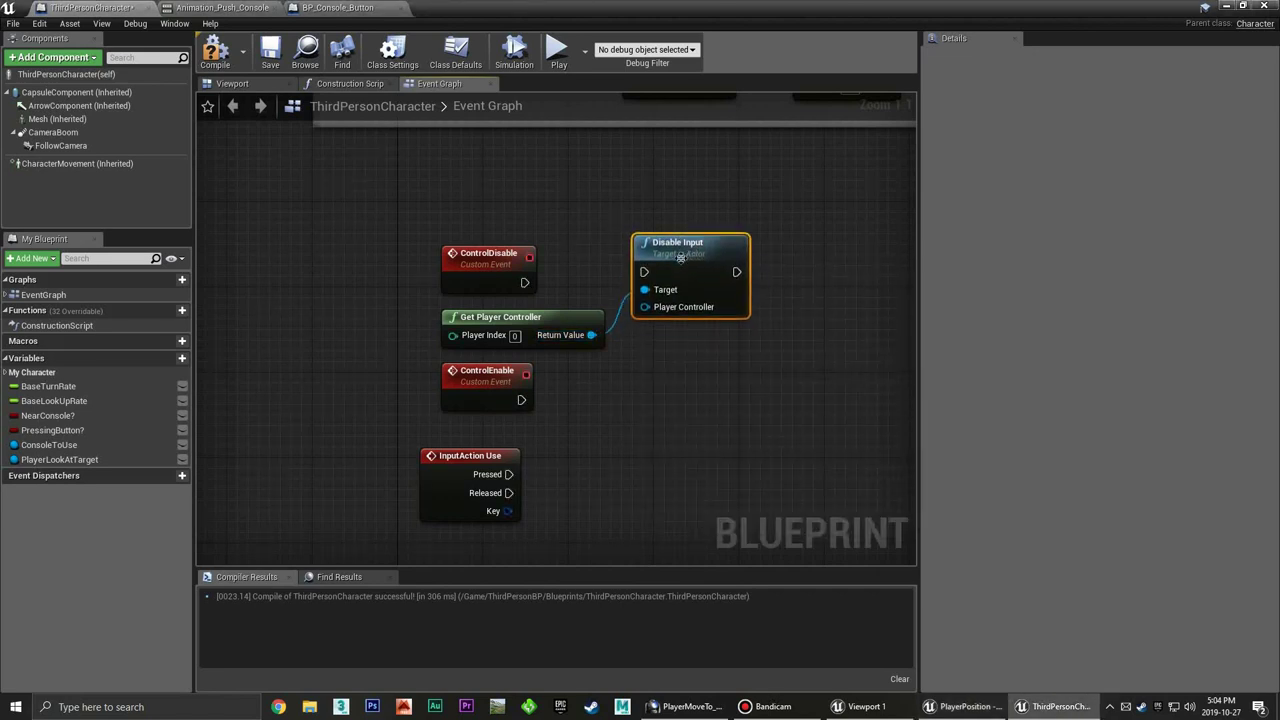
pyautogui.moveTo(524, 282); pyautogui.dragTo(644, 272)
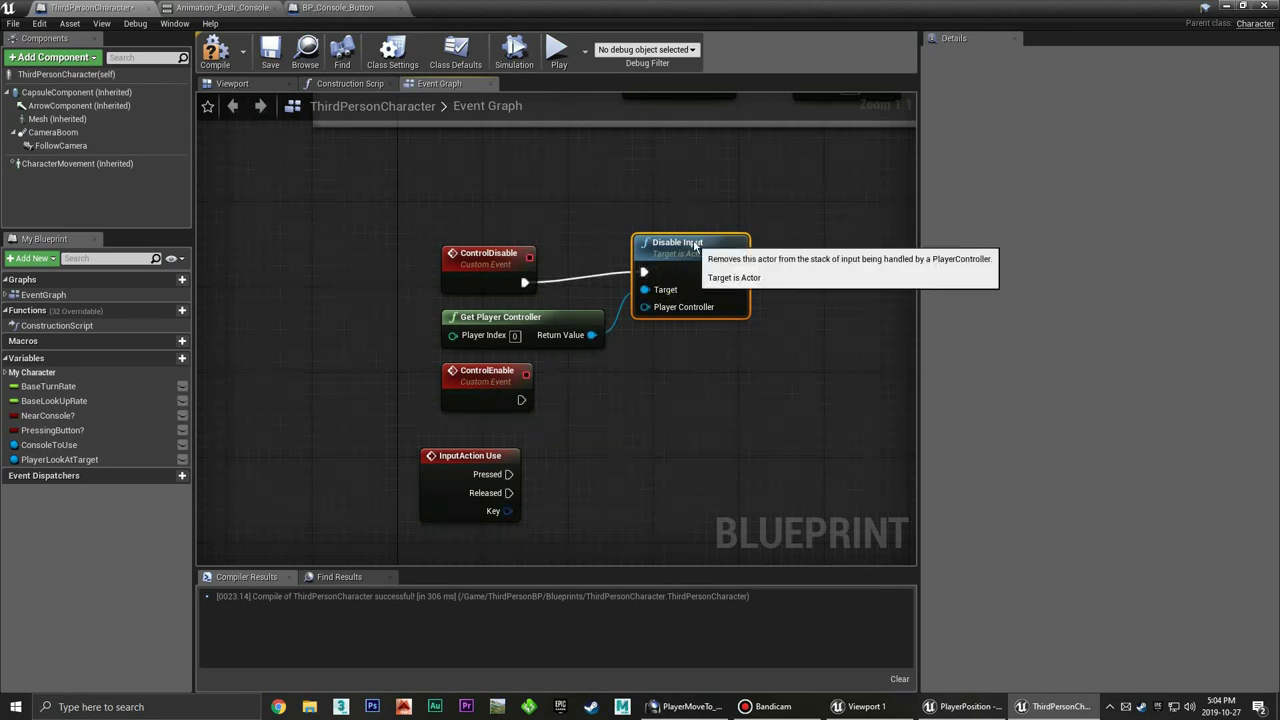
# Have ControlEnable call Enable Input on the player controller, then align and shift the five nodes
pyautogui.moveTo(591, 335); pyautogui.dragTo(633, 358)
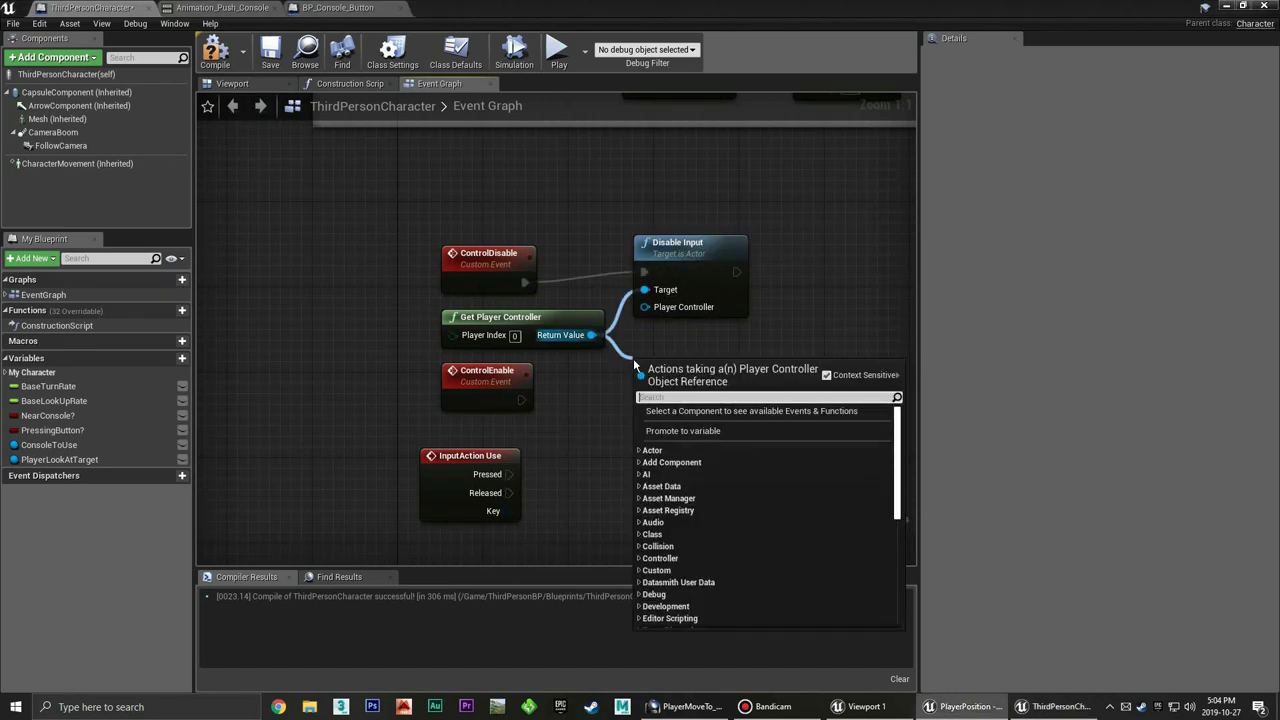
pyautogui.write('enable')
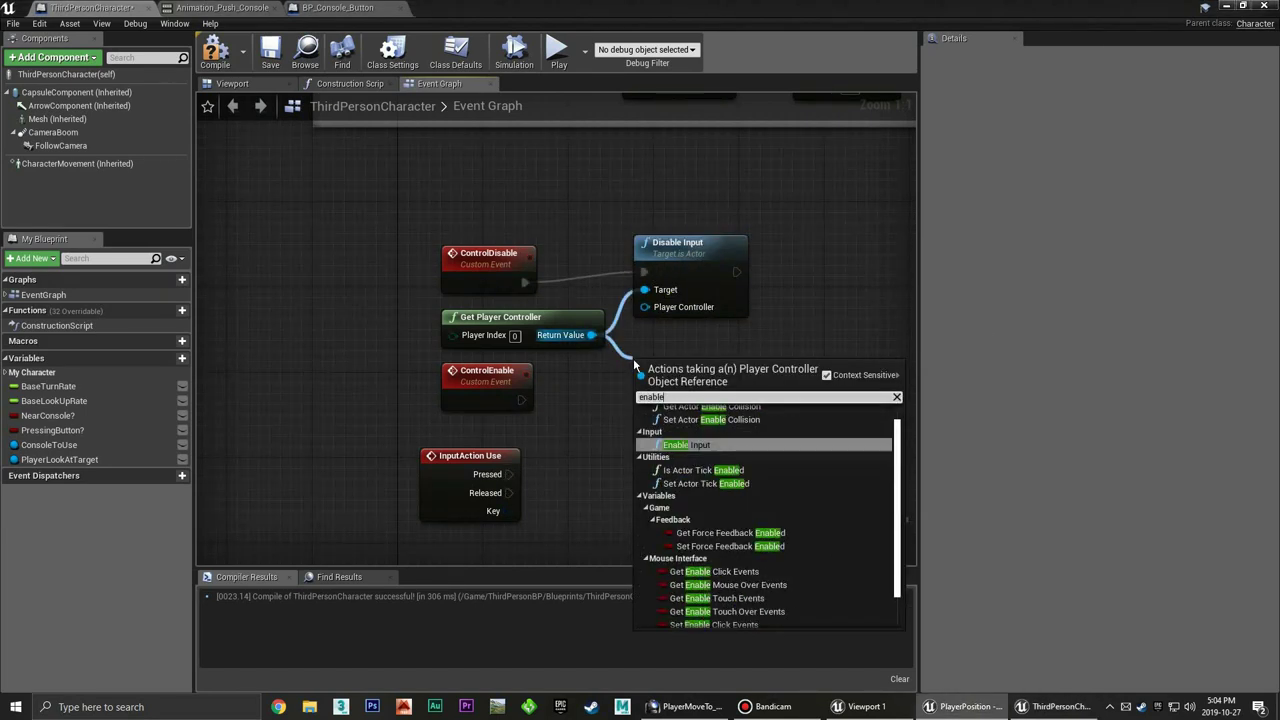
pyautogui.click(686, 444)
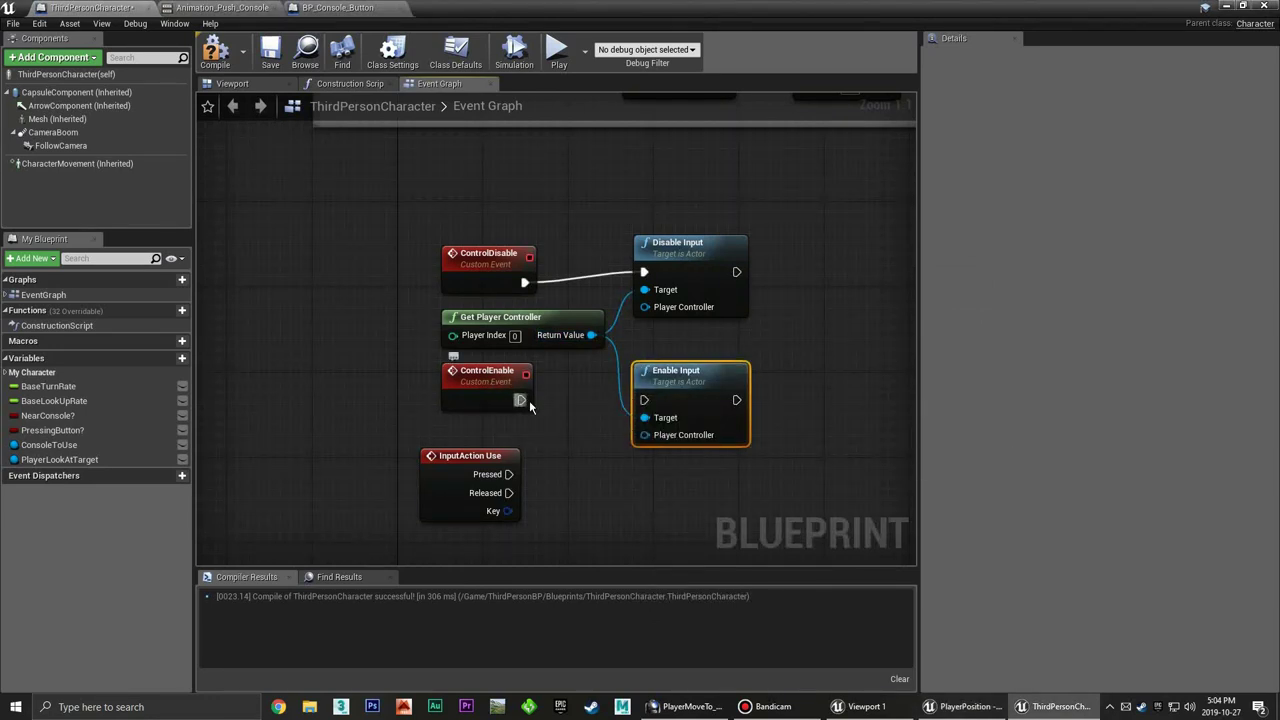
pyautogui.moveTo(520, 400)
pyautogui.mouseDown()
pyautogui.moveTo(643, 399)
pyautogui.moveTo(679, 373)
pyautogui.moveTo(679, 384)
pyautogui.mouseUp()
pyautogui.moveTo(682, 267); pyautogui.dragTo(682, 278)
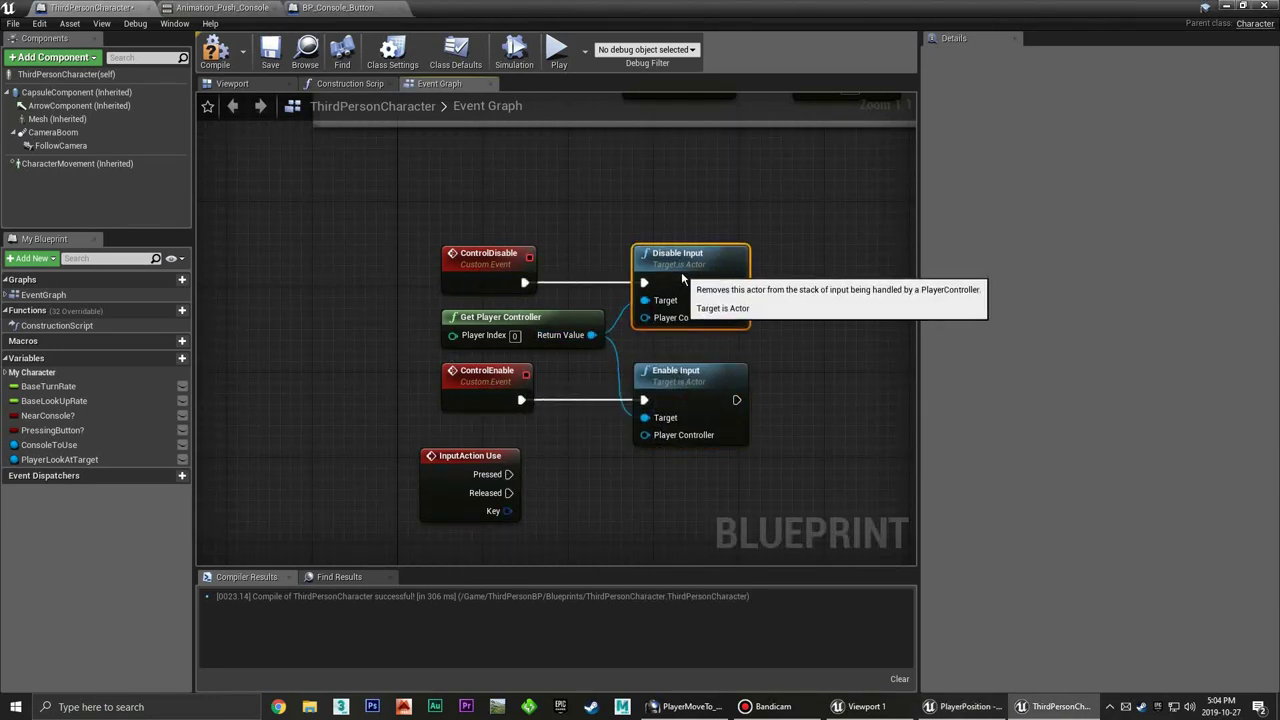
pyautogui.moveTo(452, 212); pyautogui.dragTo(814, 443)
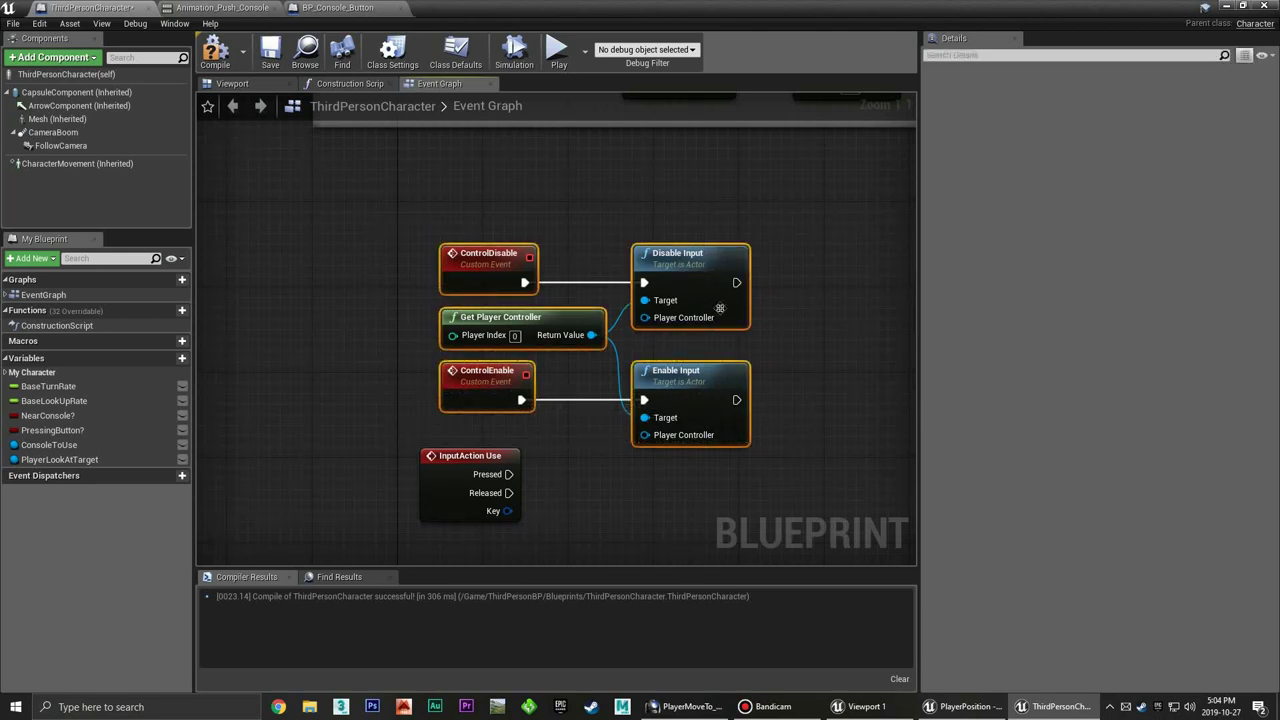
pyautogui.moveTo(719, 308); pyautogui.dragTo(659, 238)
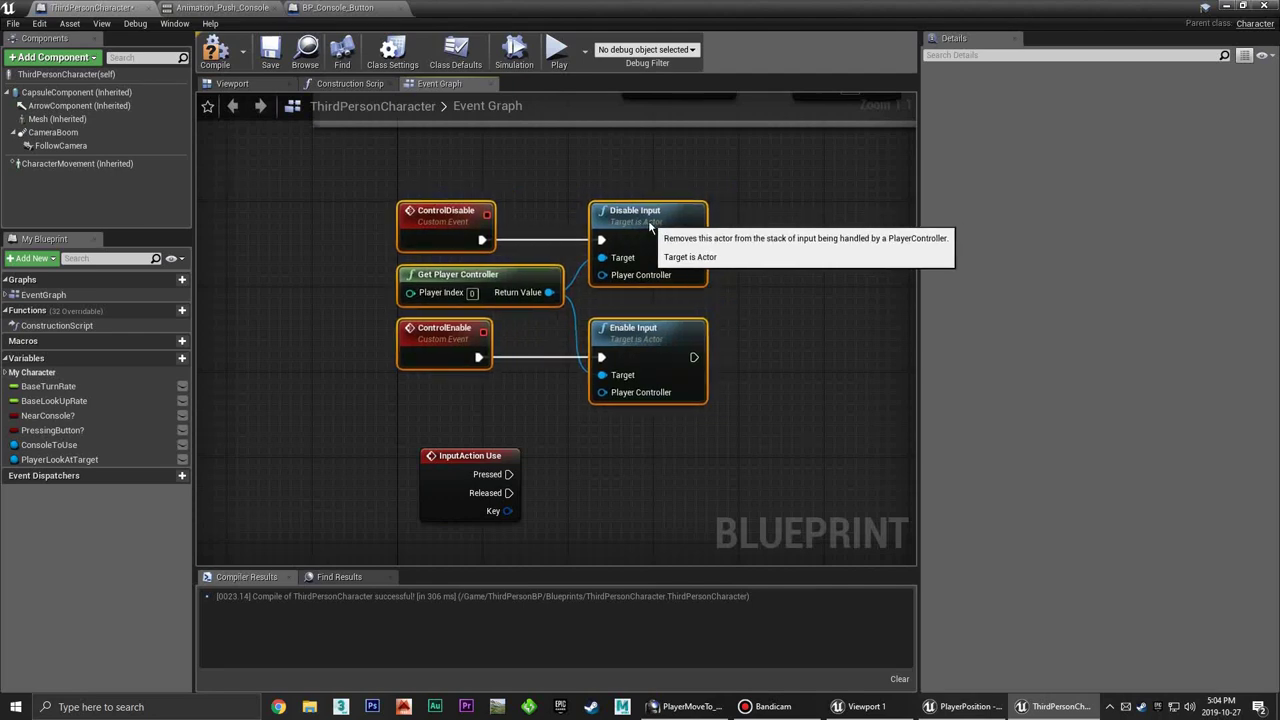
# Wrap the five selected nodes in a comment titled 'Disable Enable Input' and move it into place
pyautogui.press('c')
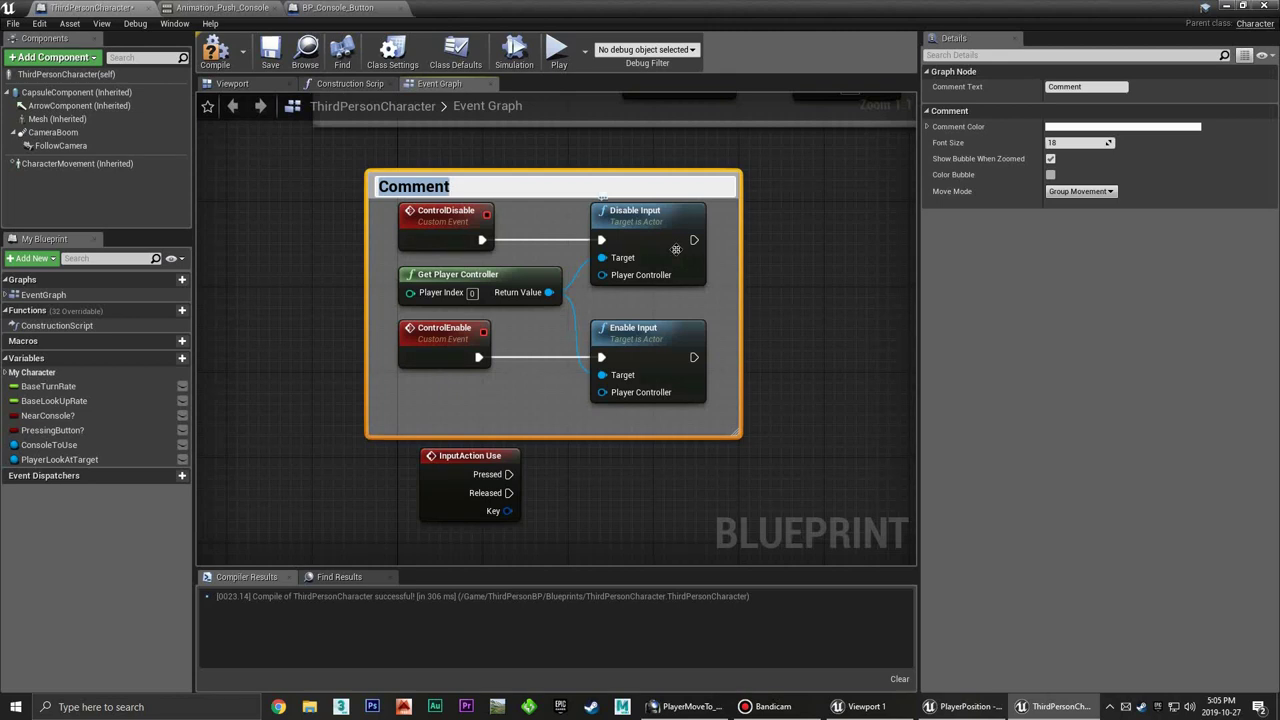
pyautogui.write('Disable')
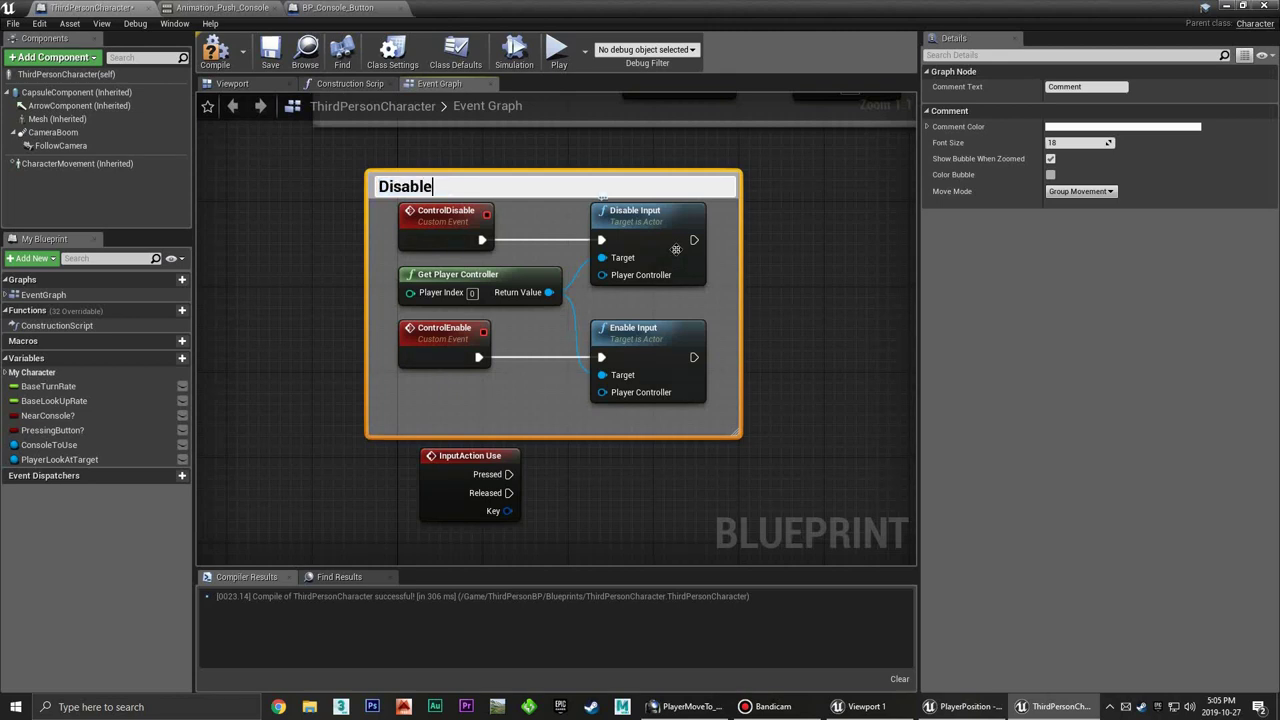
pyautogui.write(' Enable Inpu')
pyautogui.write('t')
pyautogui.press('Return')
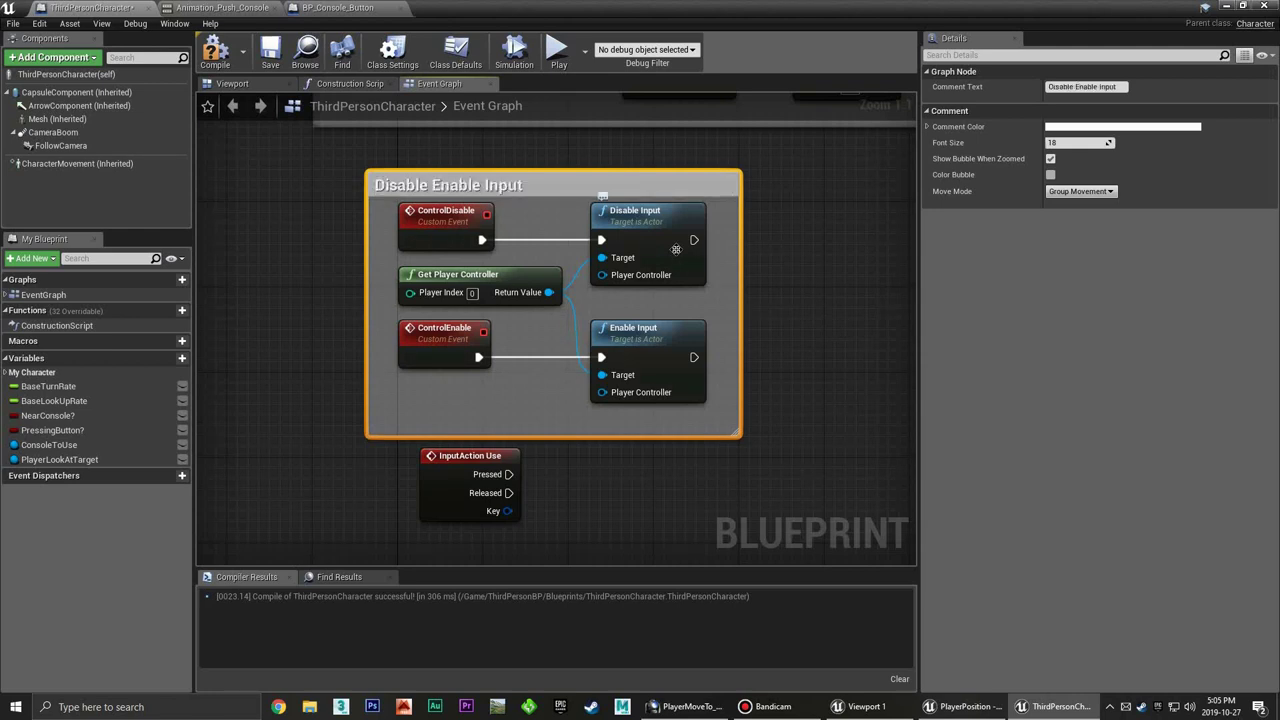
pyautogui.moveTo(545, 200); pyautogui.dragTo(598, 233)
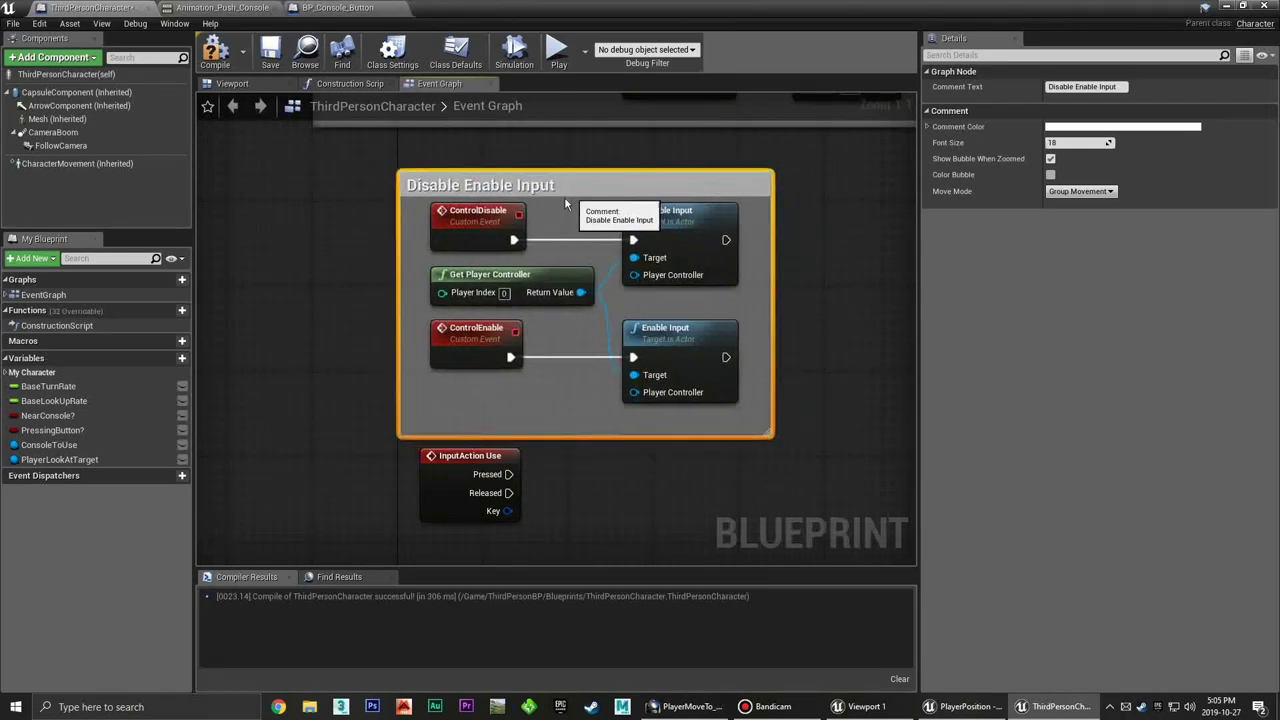
# Arrange the InputAction Use and CheckForConsole events, then call Check for Console from Use's Pressed pin
pyautogui.click(593, 506)
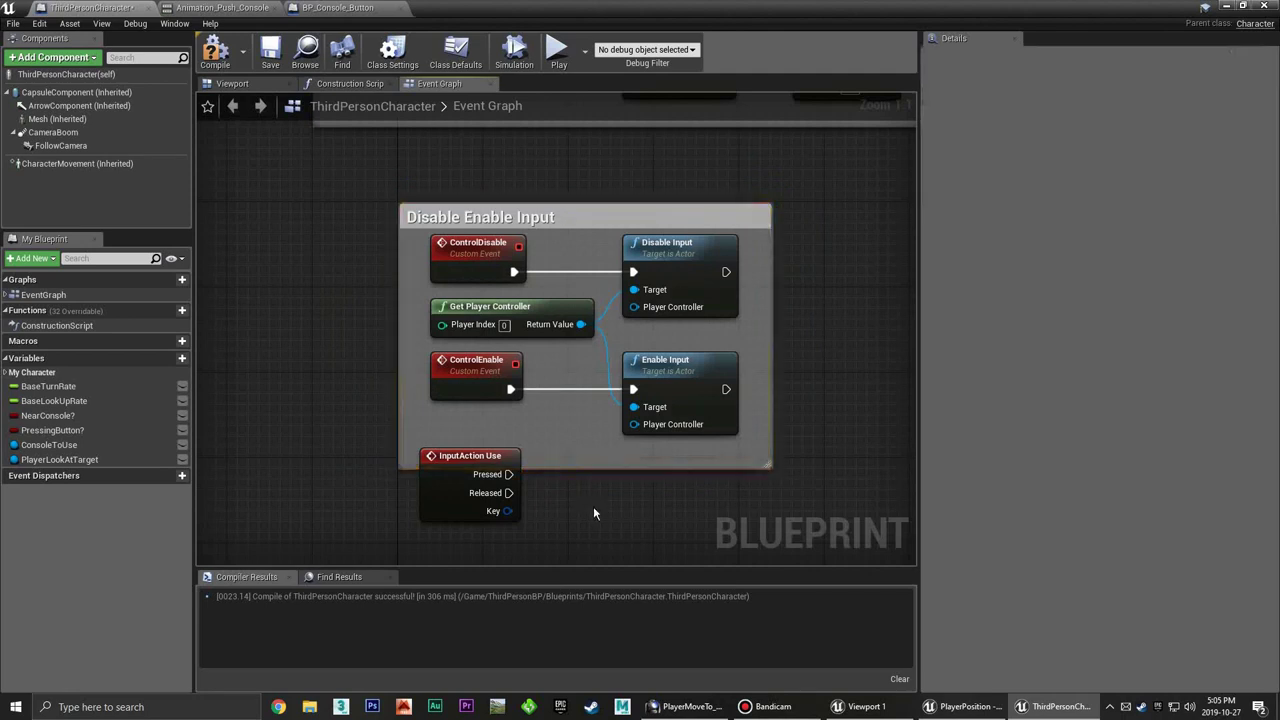
pyautogui.moveTo(593, 506); pyautogui.dragTo(547, 338, button='right')
pyautogui.moveTo(460, 306); pyautogui.dragTo(435, 394)
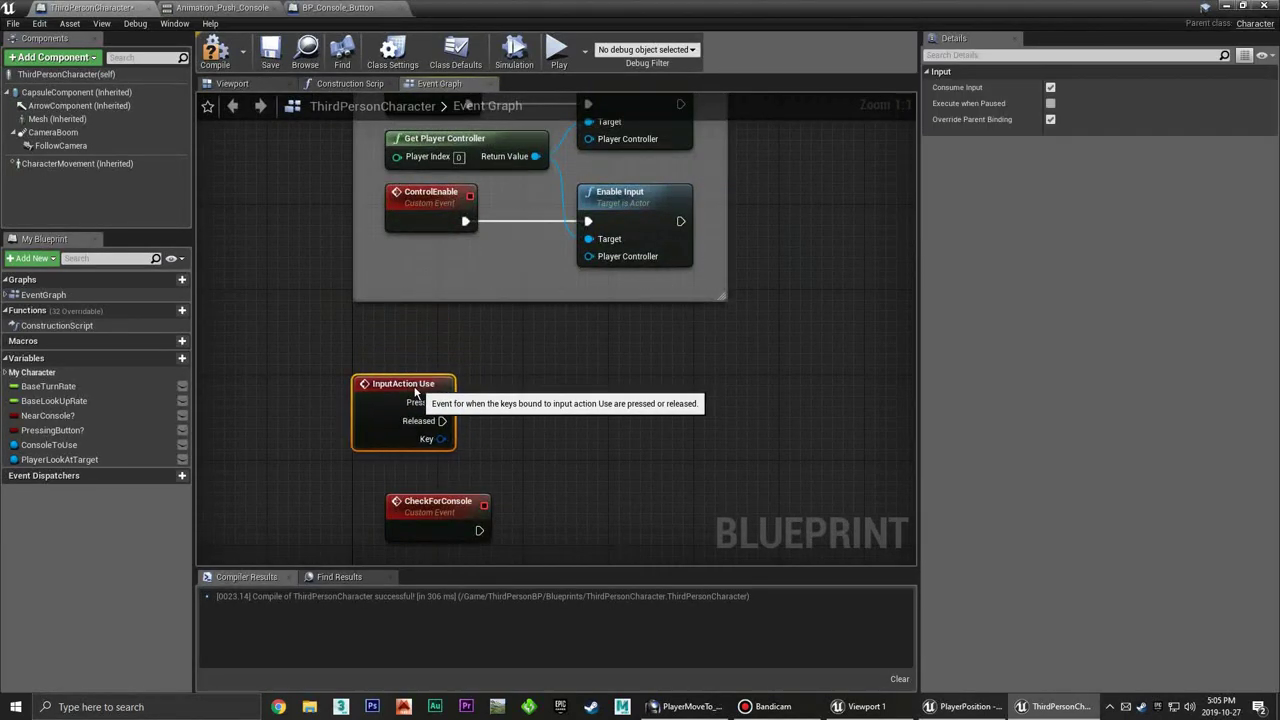
pyautogui.moveTo(508, 468); pyautogui.dragTo(593, 260, button='right')
pyautogui.moveTo(524, 303); pyautogui.dragTo(490, 370)
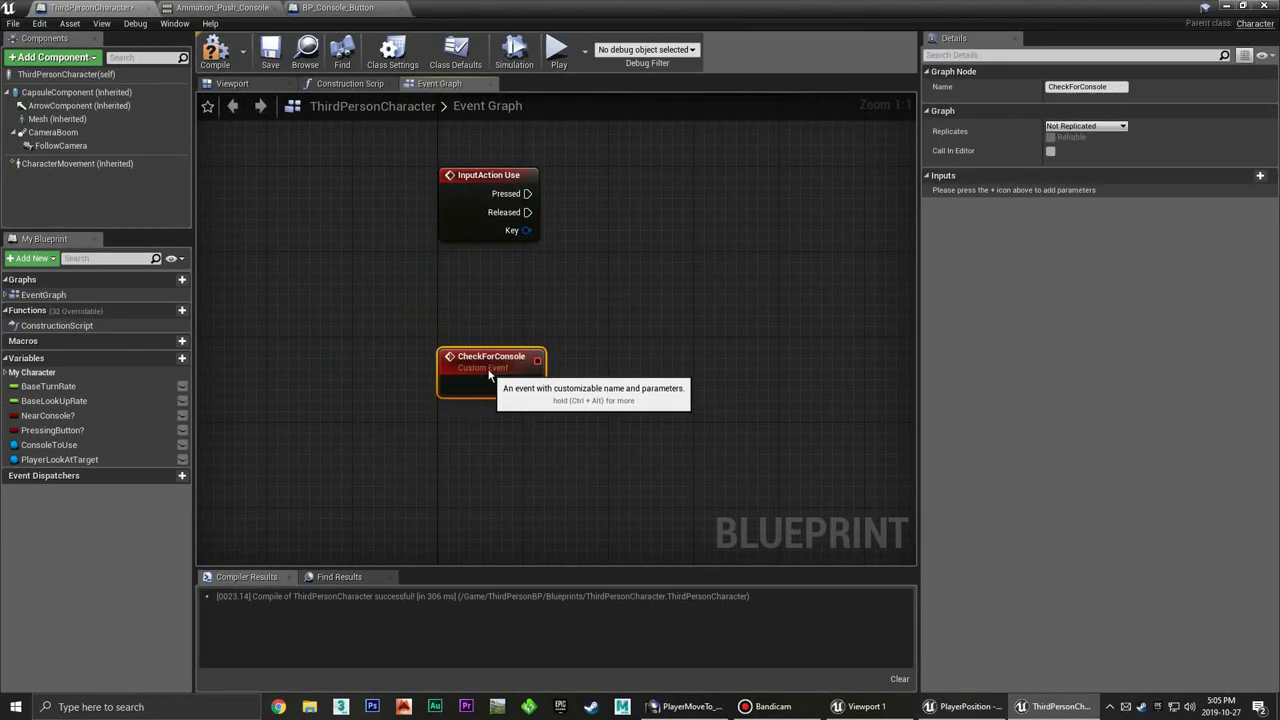
pyautogui.click(613, 275)
pyautogui.moveTo(613, 275)
pyautogui.mouseDown(button='right')
pyautogui.moveTo(600, 297)
pyautogui.moveTo(535, 249)
pyautogui.mouseUp(button='right')
pyautogui.moveTo(453, 212); pyautogui.dragTo(532, 214)
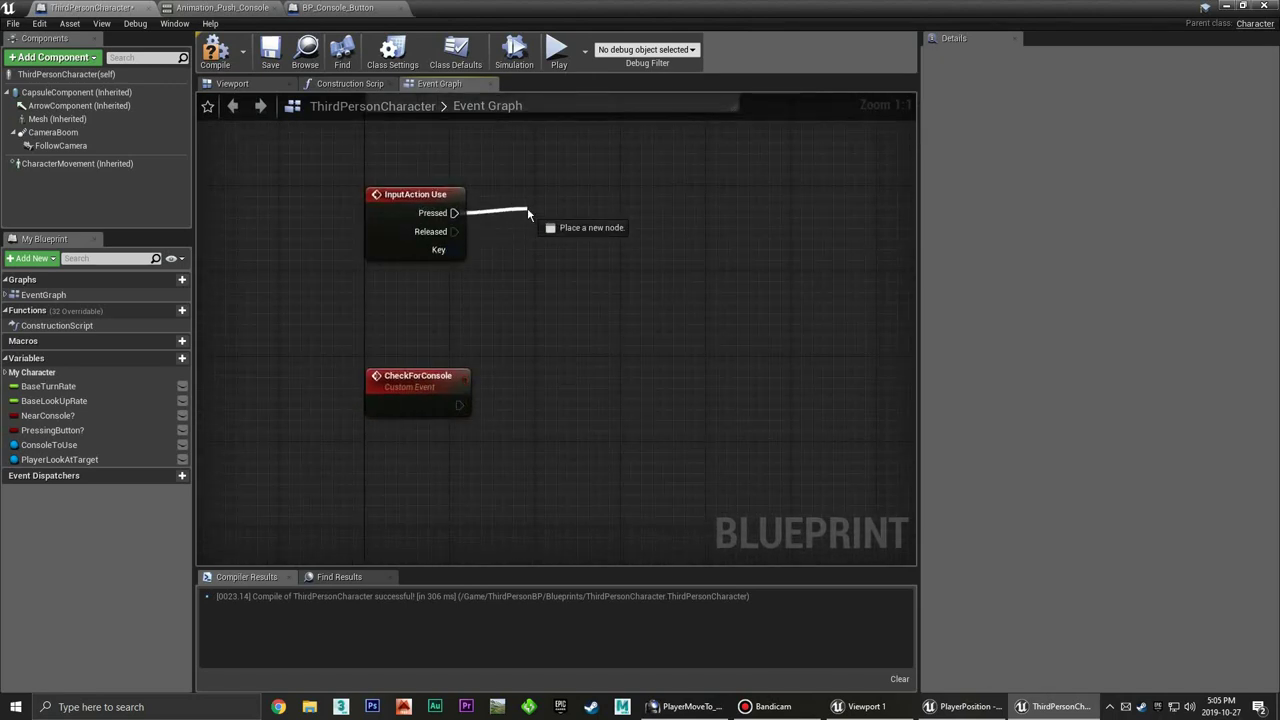
pyautogui.write('co')
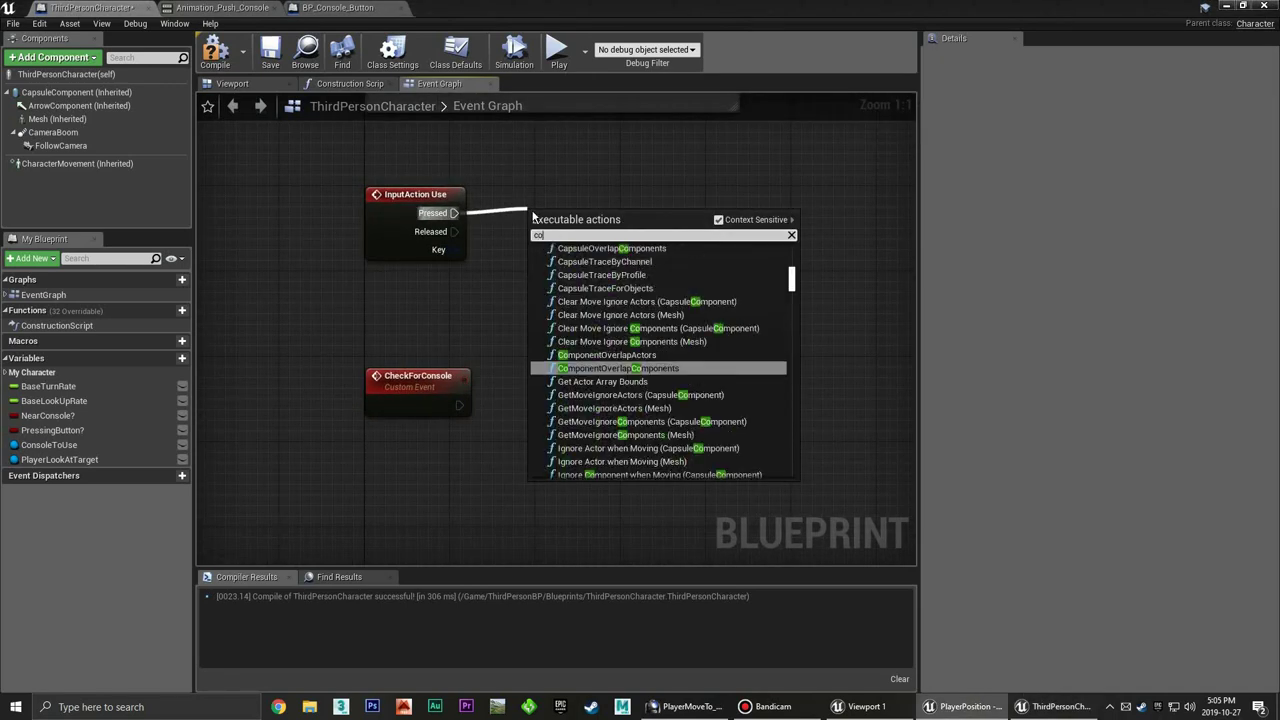
pyautogui.write('nsole')
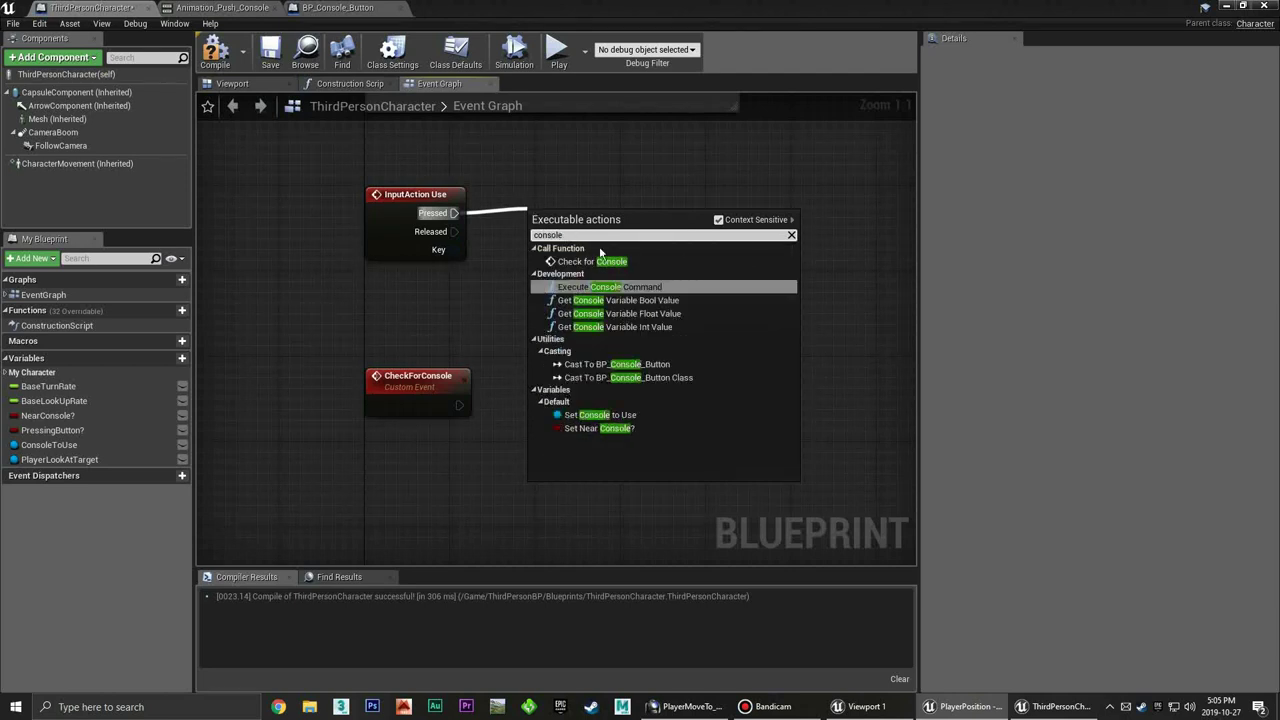
pyautogui.click(594, 261)
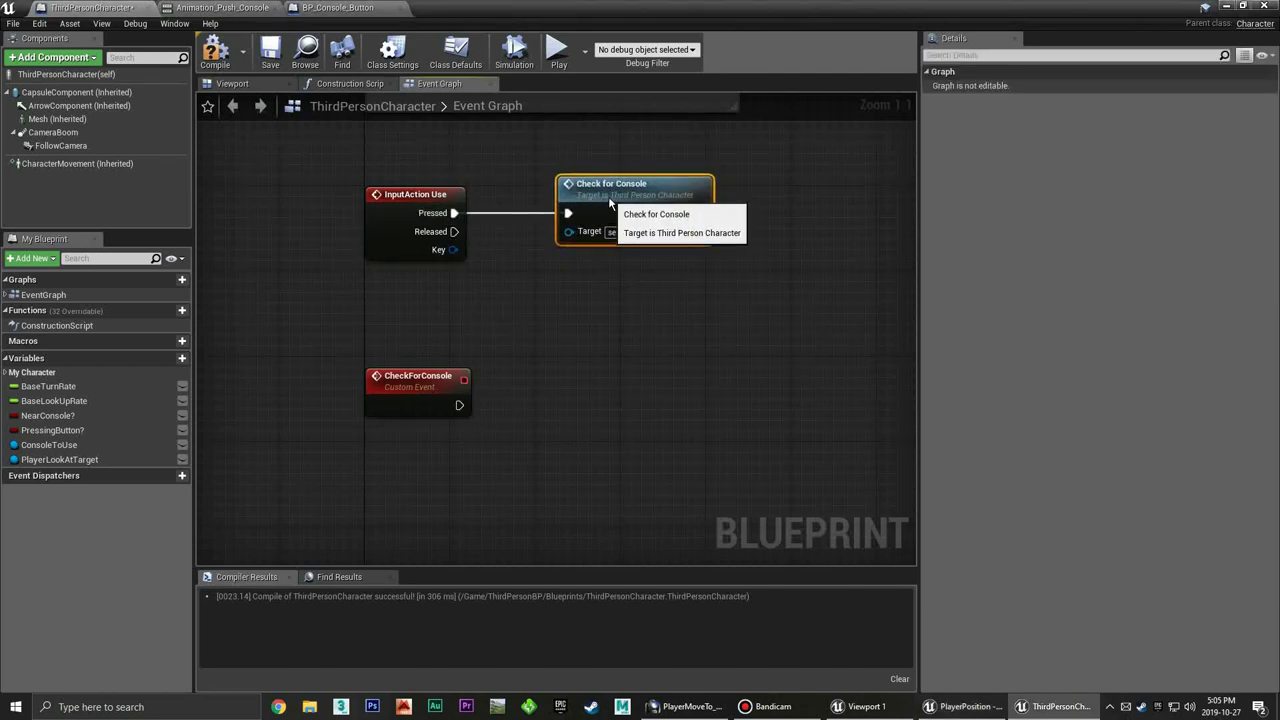
# Fine-tune the Check for Console node's position beside the InputAction Use event
pyautogui.moveTo(609, 203); pyautogui.dragTo(588, 200)
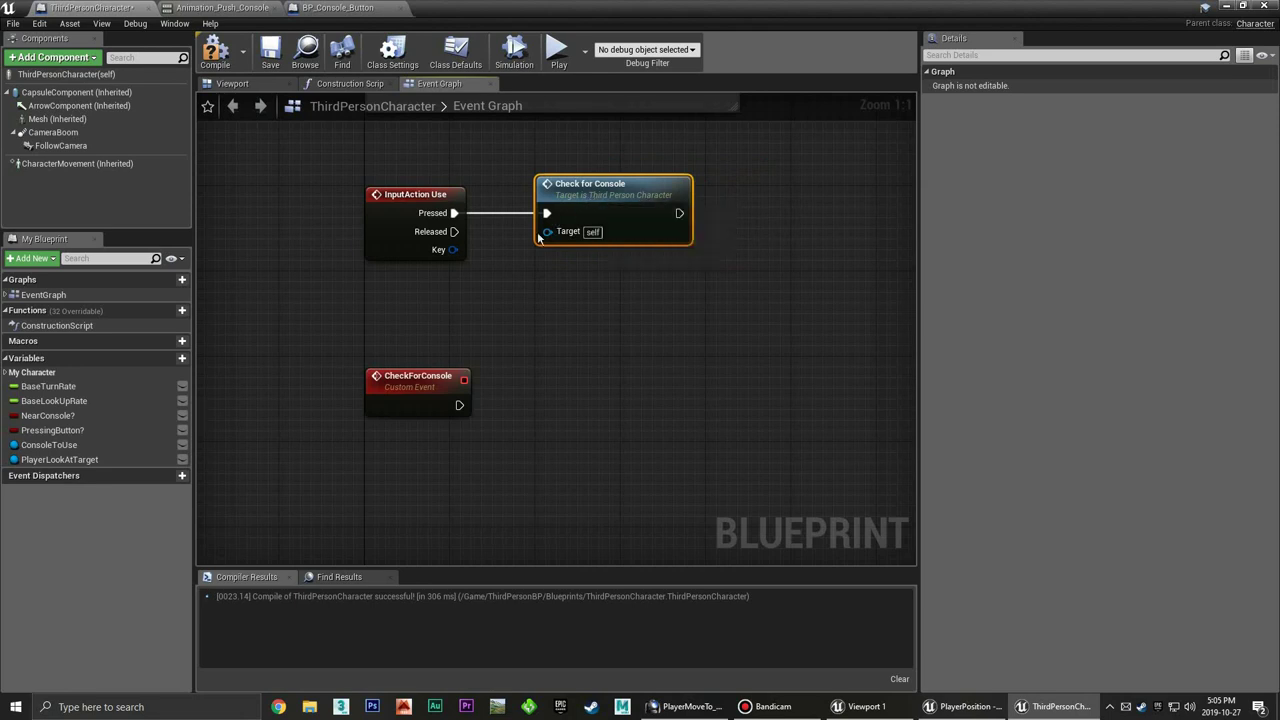
pyautogui.click(539, 303)
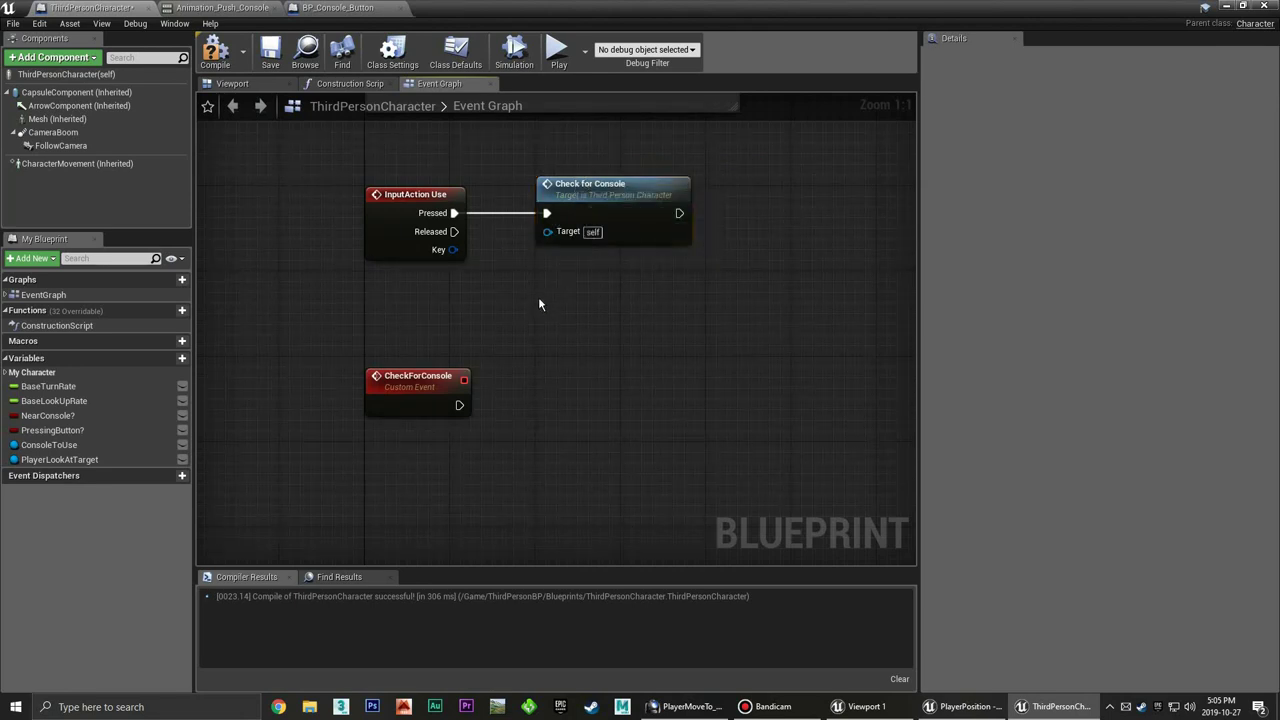
pyautogui.moveTo(588, 199); pyautogui.dragTo(531, 229, button='right')
pyautogui.click(531, 229)
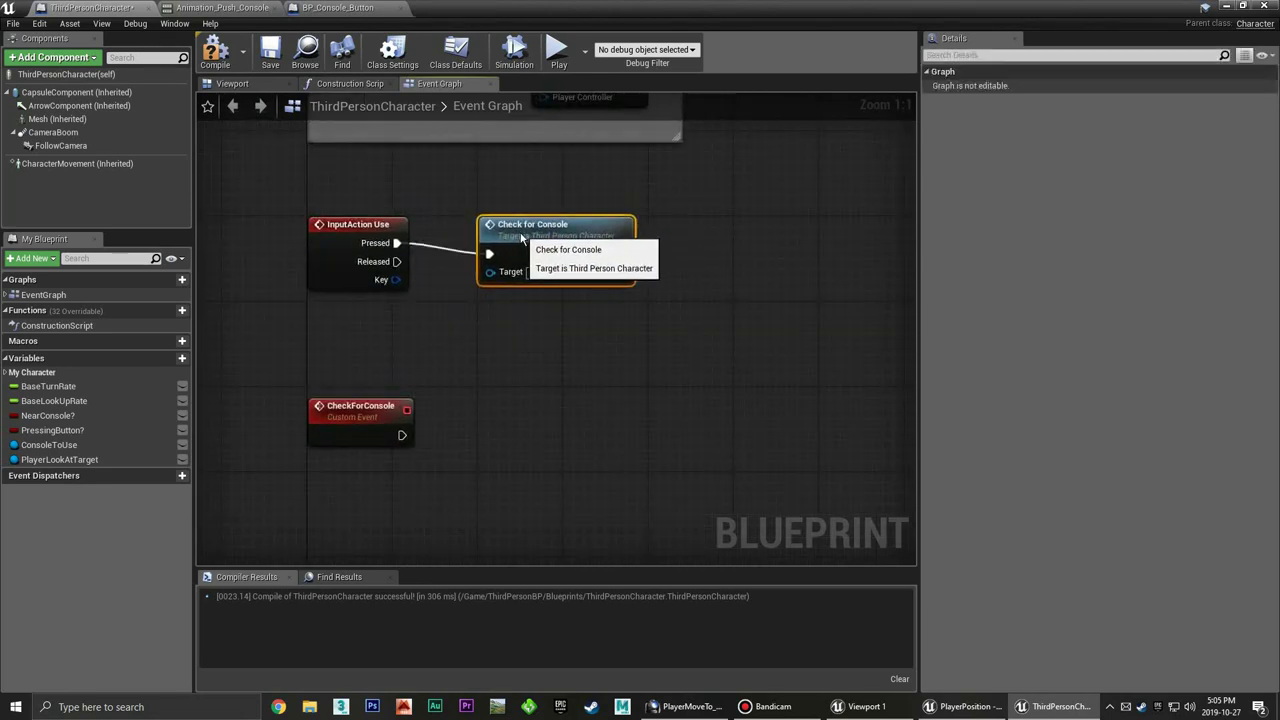
pyautogui.moveTo(531, 229); pyautogui.dragTo(541, 229)
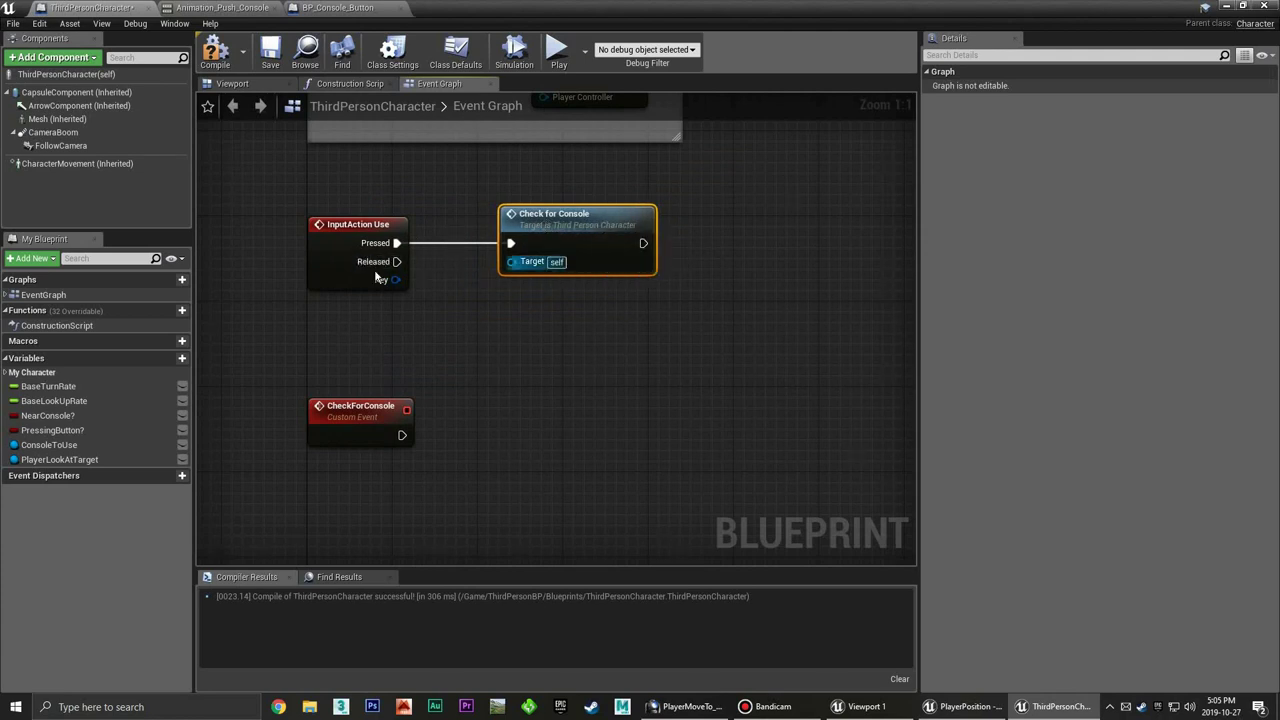
pyautogui.click(455, 312)
pyautogui.moveTo(455, 312)
pyautogui.mouseDown(button='right')
pyautogui.moveTo(500, 306)
pyautogui.moveTo(508, 319)
pyautogui.mouseUp(button='right')
pyautogui.click(425, 218)
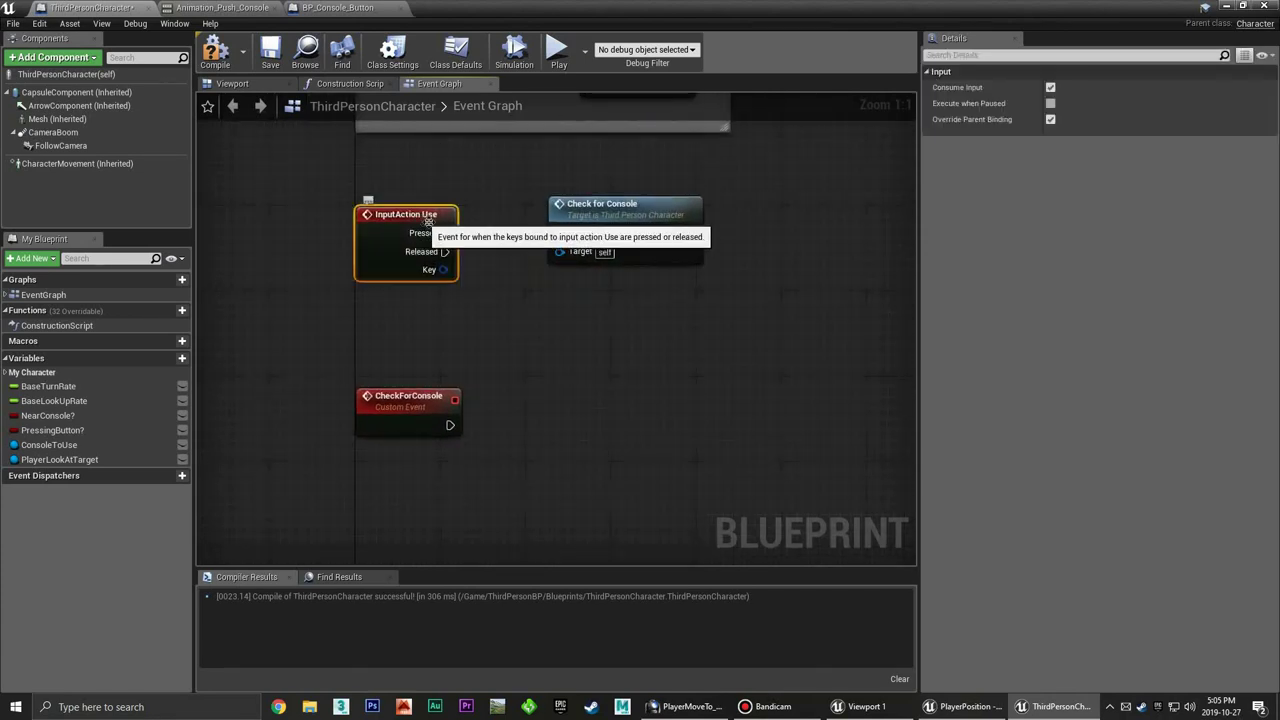
pyautogui.click(594, 221)
pyautogui.moveTo(593, 215); pyautogui.dragTo(572, 215)
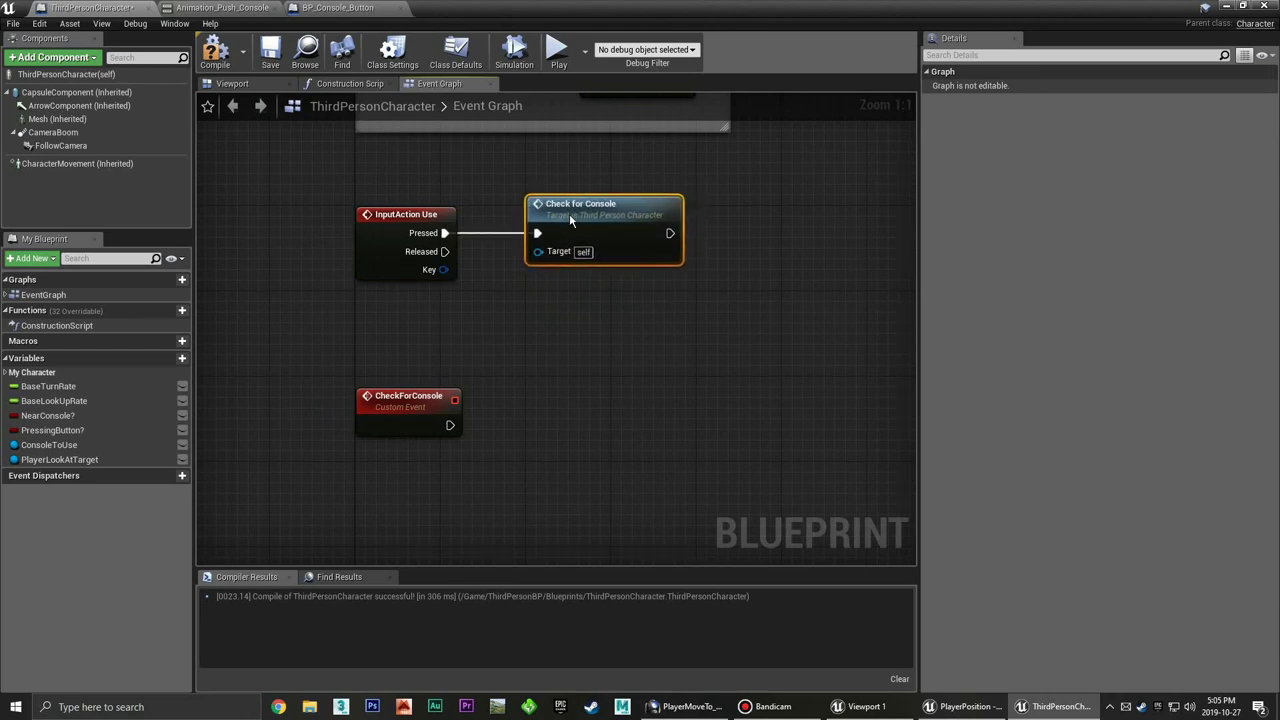
pyautogui.click(508, 350)
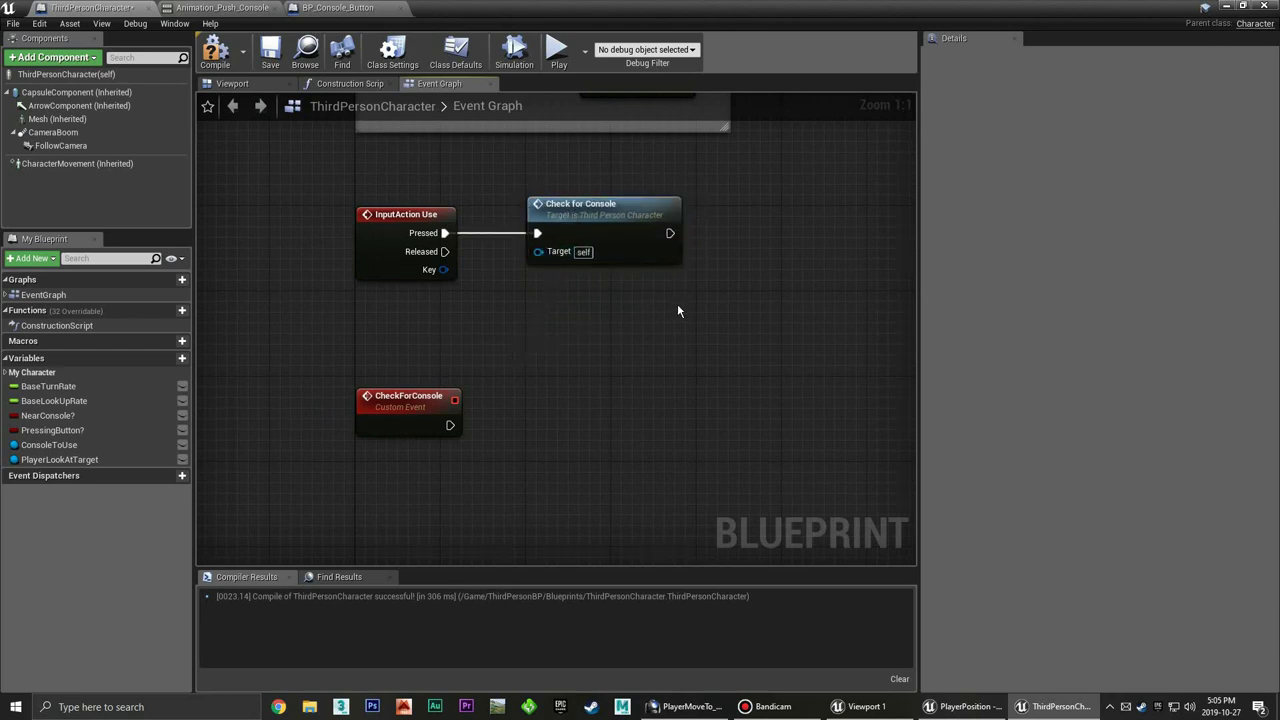
pyautogui.moveTo(556, 359); pyautogui.dragTo(499, 324, button='right')
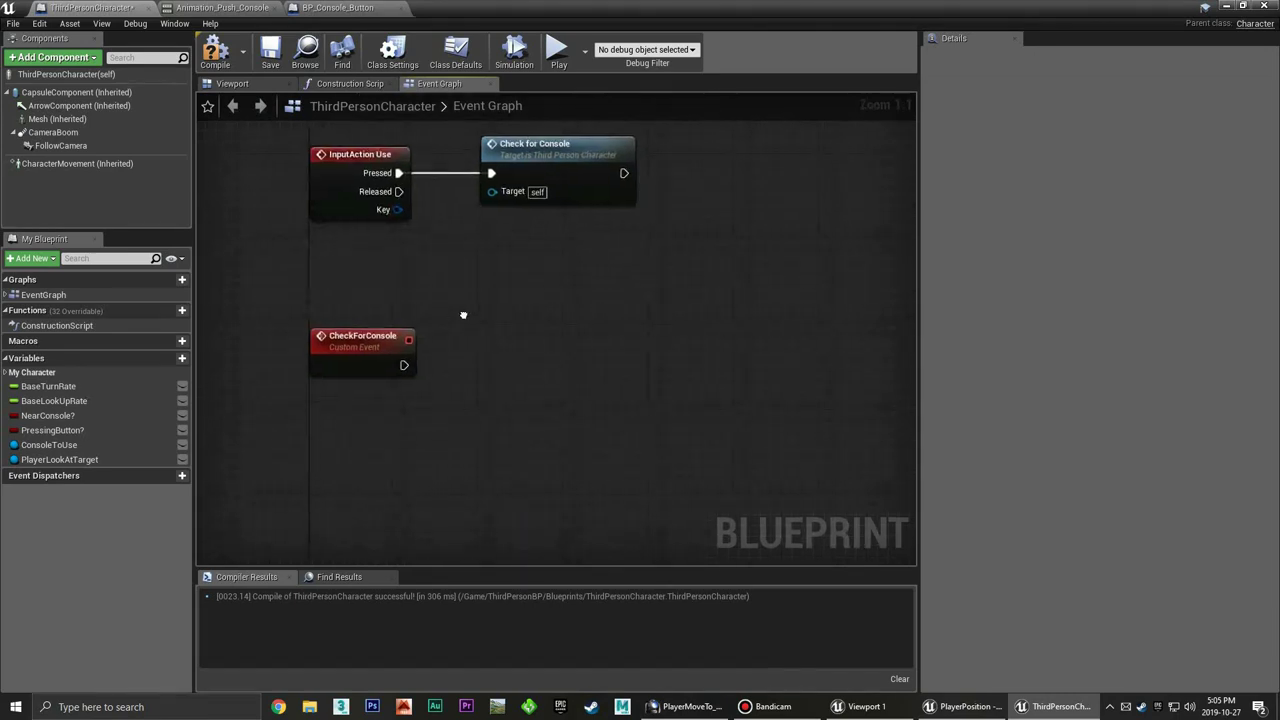
pyautogui.click(350, 352)
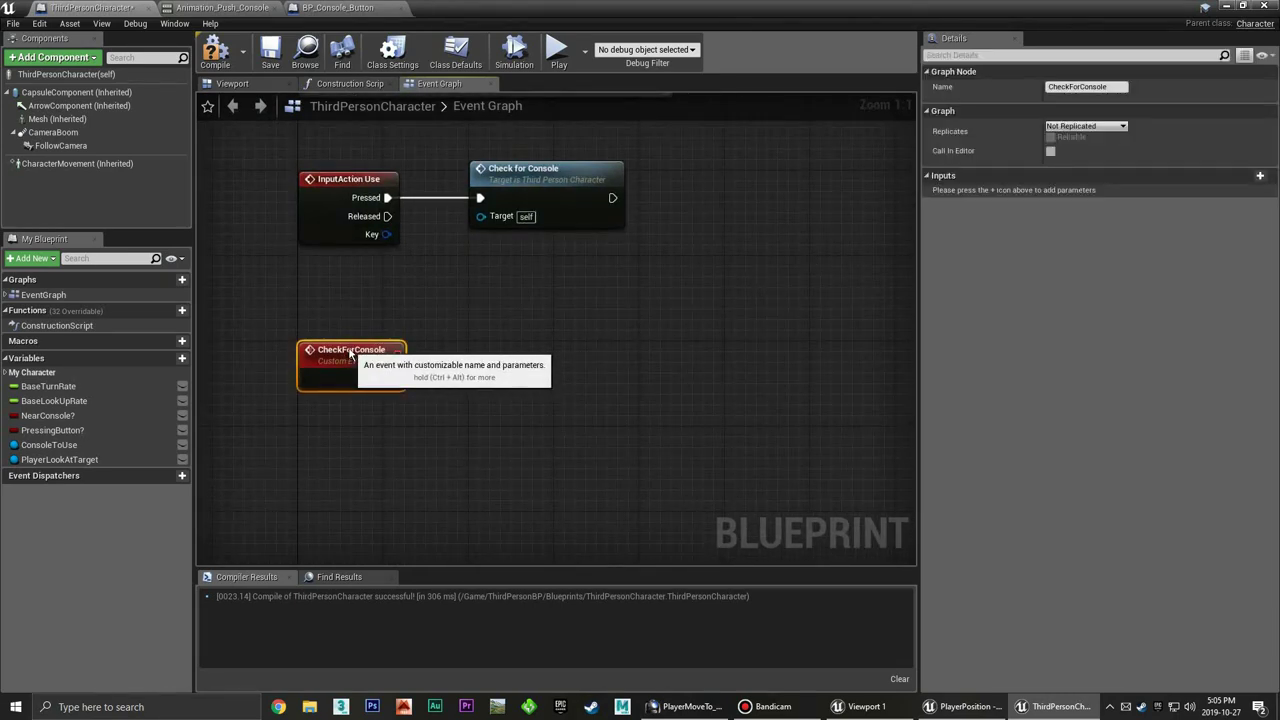
pyautogui.click(471, 341)
pyautogui.moveTo(471, 341)
pyautogui.mouseDown(button='right')
pyautogui.moveTo(464, 379)
pyautogui.moveTo(456, 303)
pyautogui.moveTo(421, 329)
pyautogui.moveTo(462, 349)
pyautogui.mouseUp(button='right')
pyautogui.click(545, 215)
pyautogui.click(464, 379)
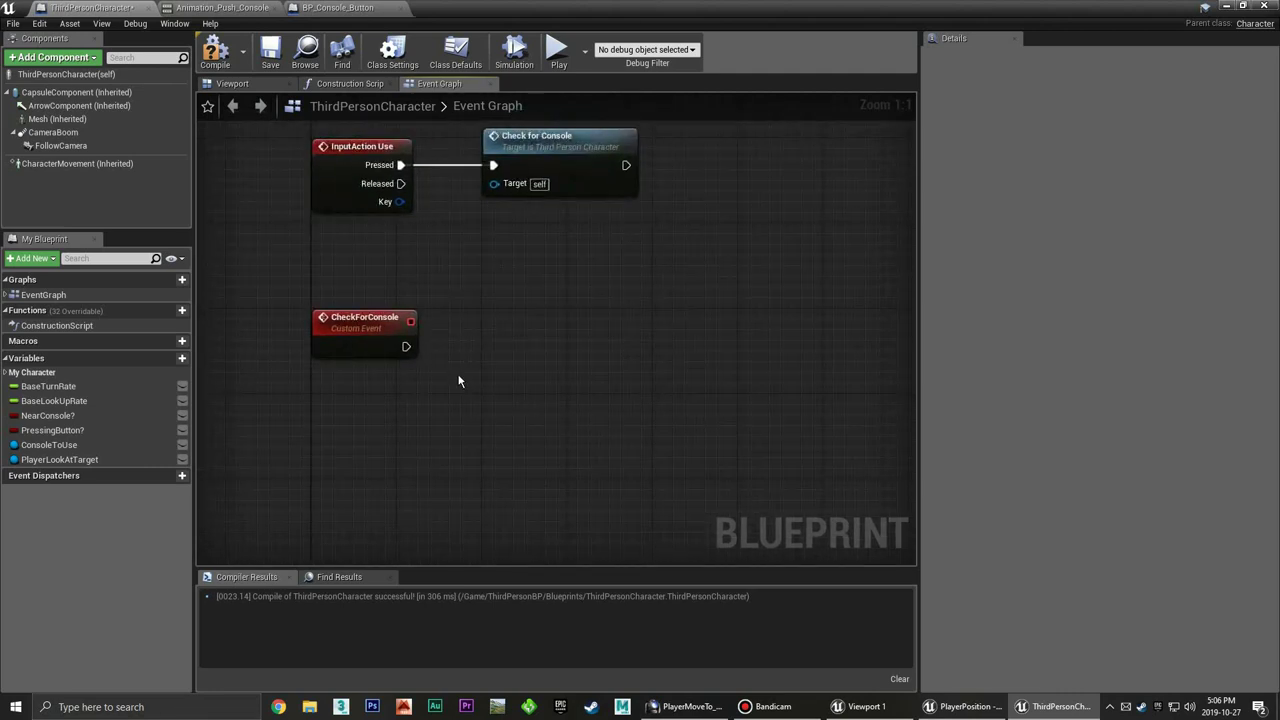
# Feed a Near Console? getter into a Branch driven by CheckForConsole
pyautogui.moveTo(48, 415); pyautogui.dragTo(331, 400)
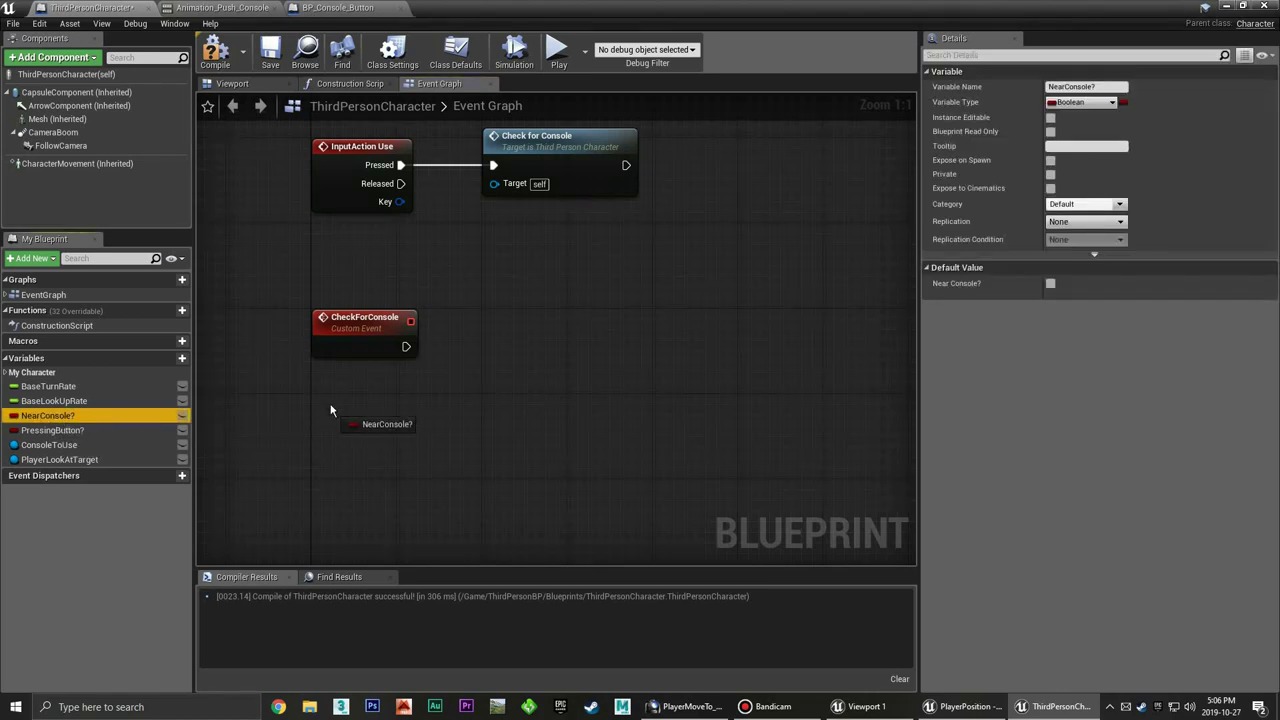
pyautogui.click(378, 413)
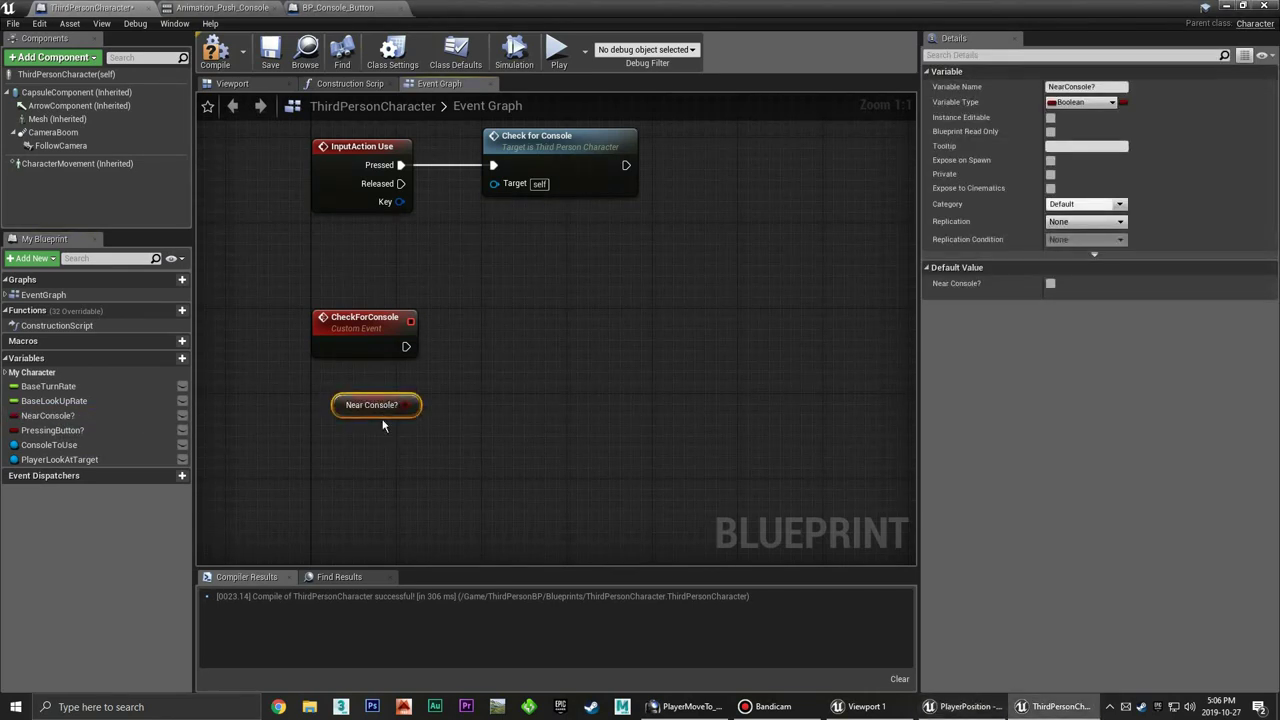
pyautogui.click(461, 362)
pyautogui.click(461, 319)
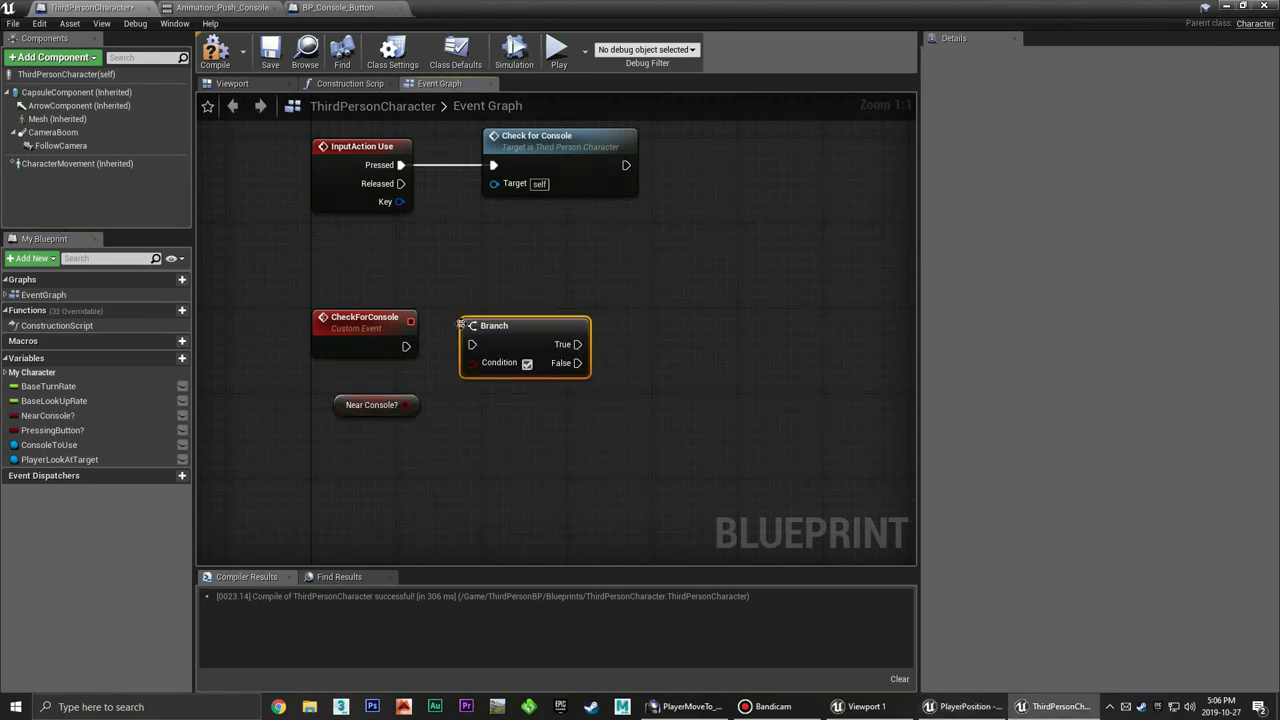
pyautogui.moveTo(410, 405)
pyautogui.mouseDown()
pyautogui.moveTo(476, 364)
pyautogui.moveTo(472, 329)
pyautogui.moveTo(451, 346)
pyautogui.mouseUp()
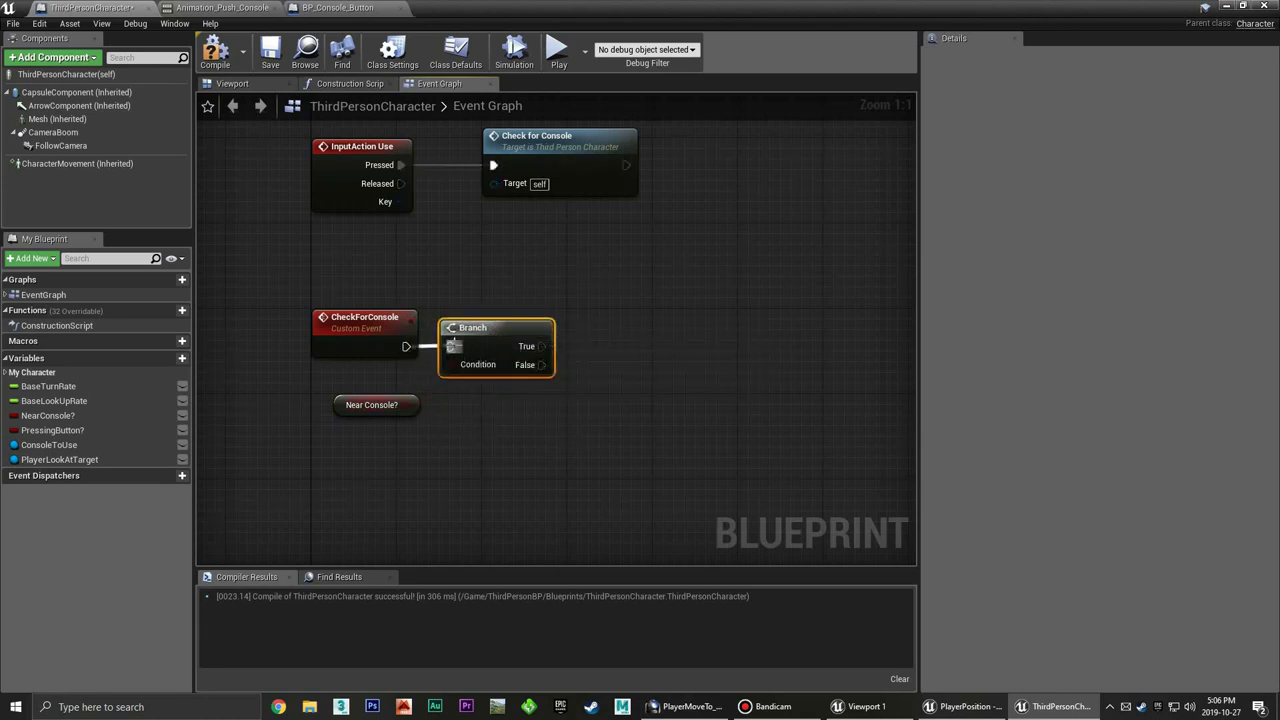
pyautogui.click(629, 357)
# Call Control Disable from the Branch's True output and tidy its position
pyautogui.moveTo(629, 357); pyautogui.dragTo(529, 345, button='right')
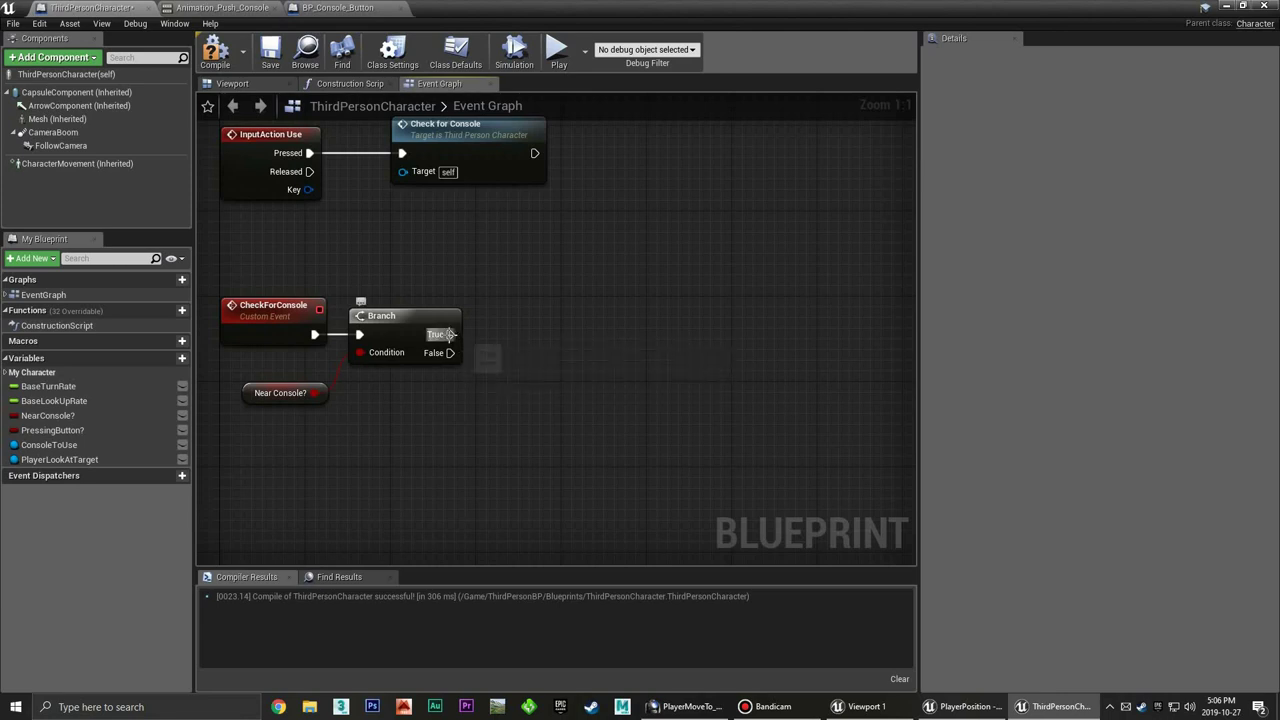
pyautogui.moveTo(450, 334); pyautogui.dragTo(522, 330)
pyautogui.write('con')
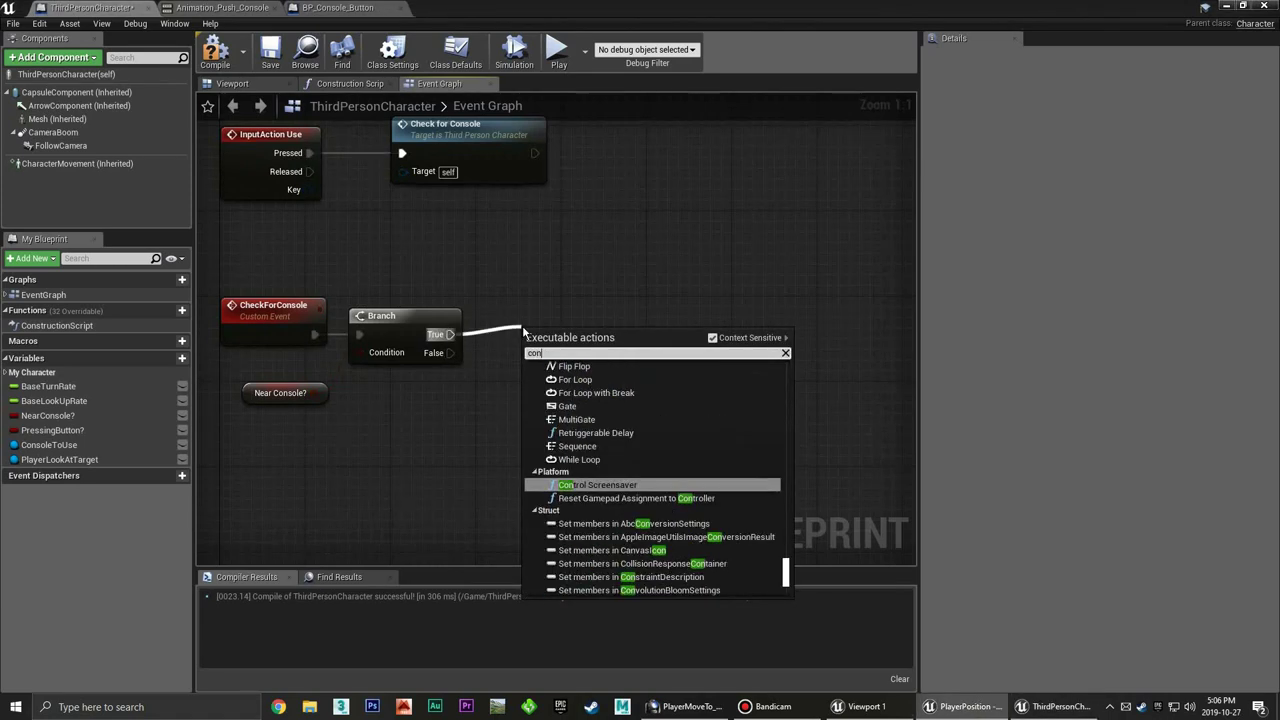
pyautogui.write('trol dis')
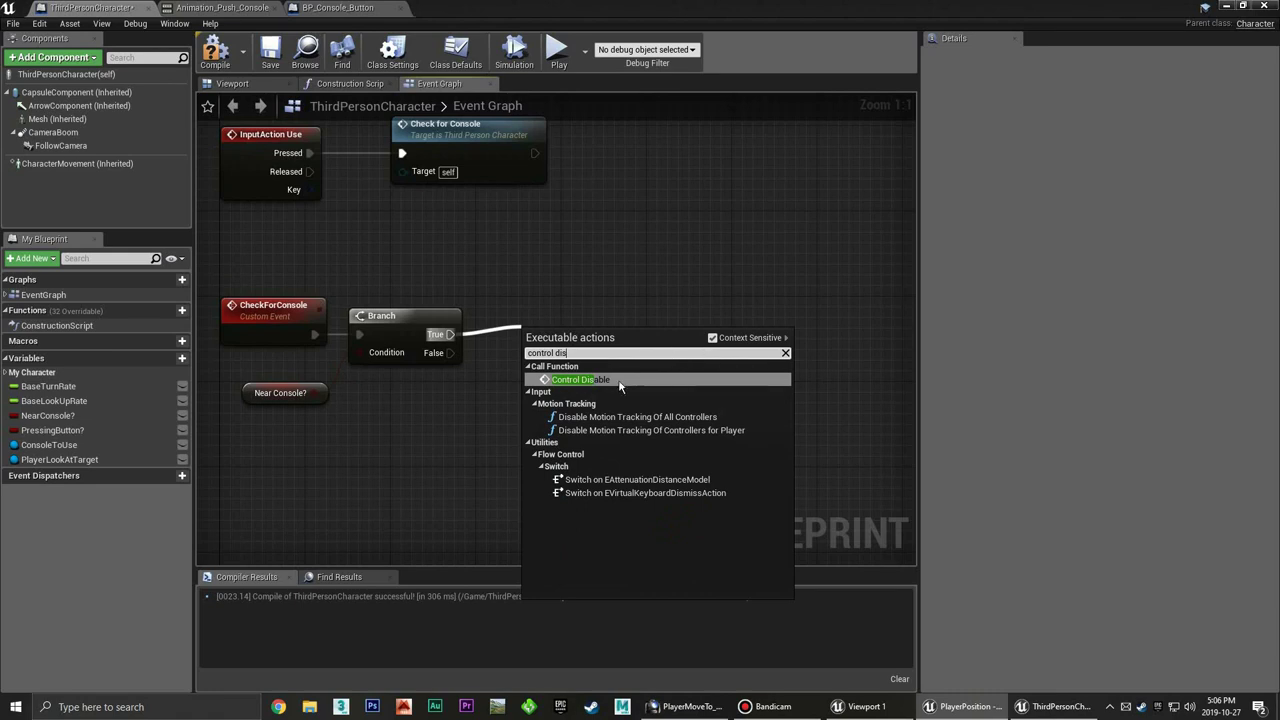
pyautogui.click(620, 380)
pyautogui.moveTo(581, 338); pyautogui.dragTo(545, 301)
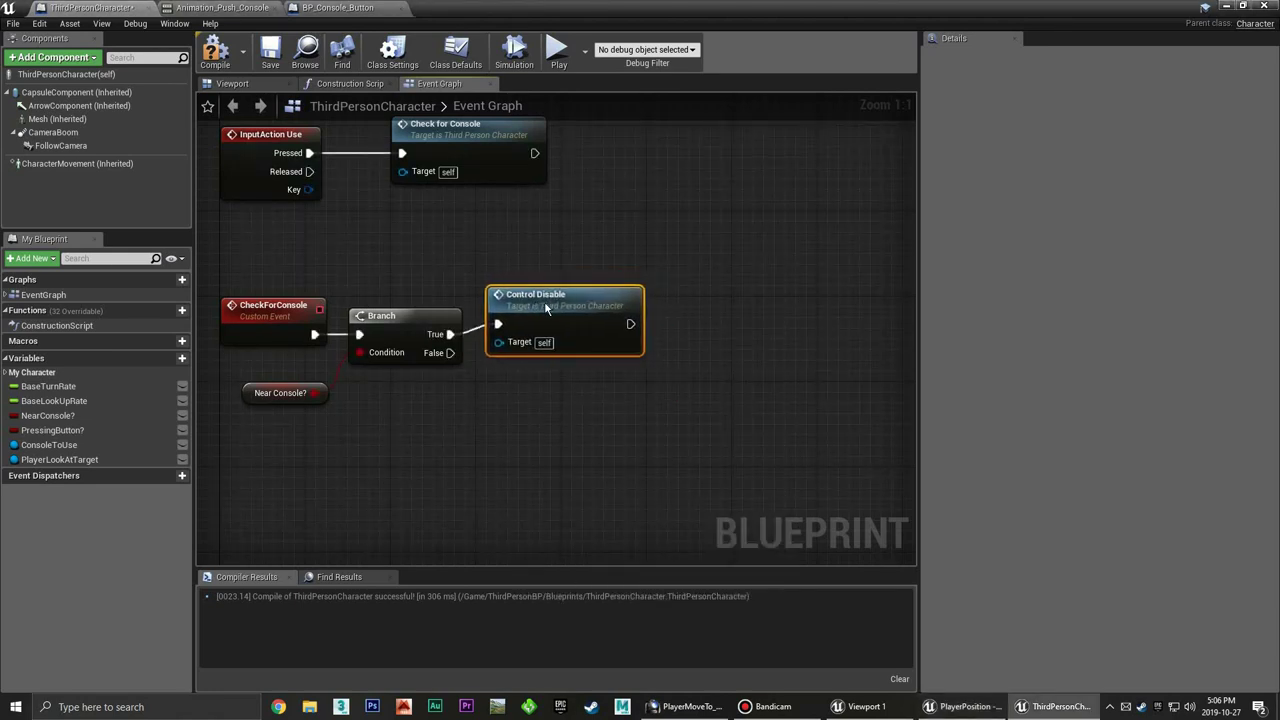
pyautogui.click(650, 355)
pyautogui.moveTo(700, 350); pyautogui.dragTo(654, 343, button='right')
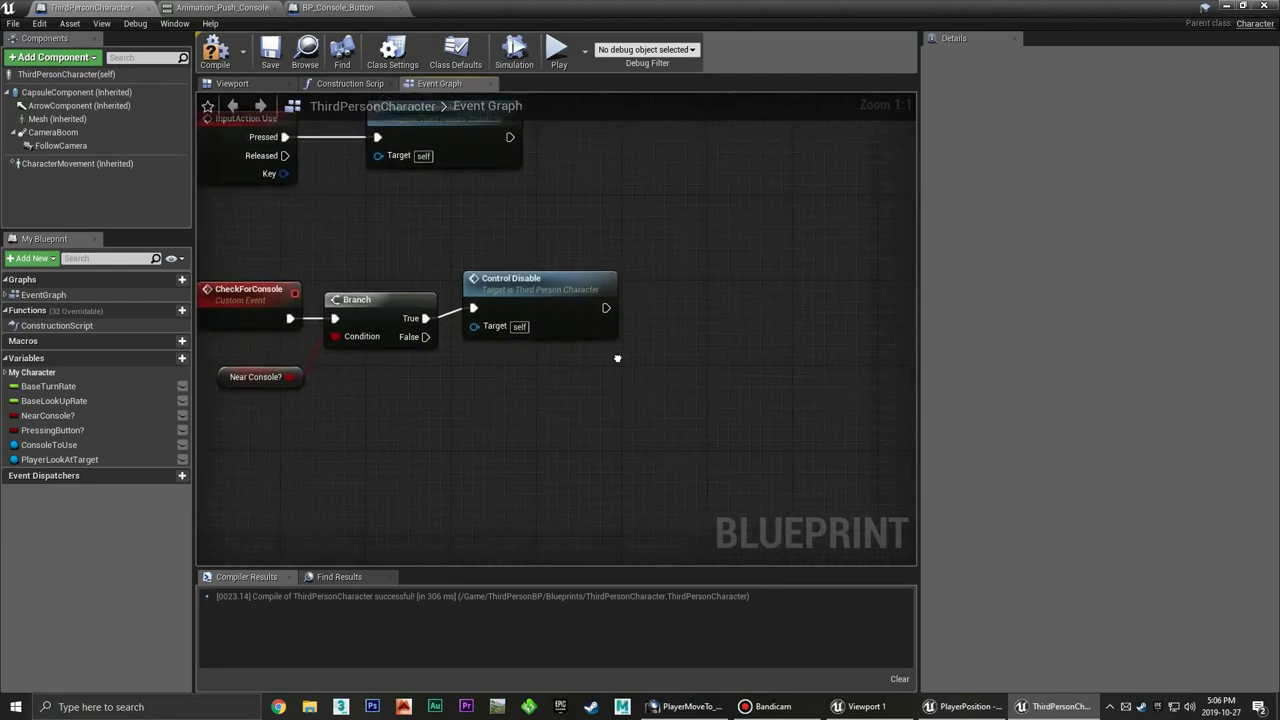
pyautogui.moveTo(597, 375); pyautogui.dragTo(749, 366, button='right')
pyautogui.scroll(-4, 689, 397)
pyautogui.scroll(3, 549, 329)
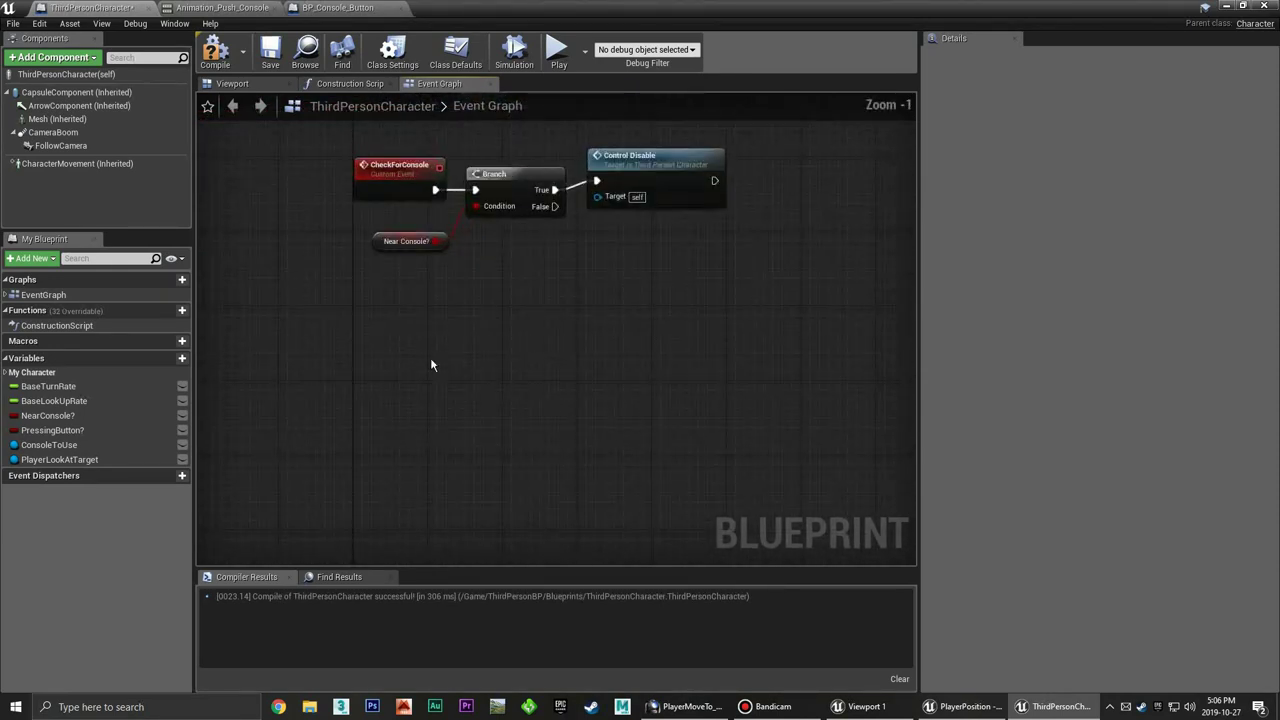
# Add a new custom event, entering PlayerLookAtTarget as its name
pyautogui.rightClick(375, 396)
pyautogui.write('custom')
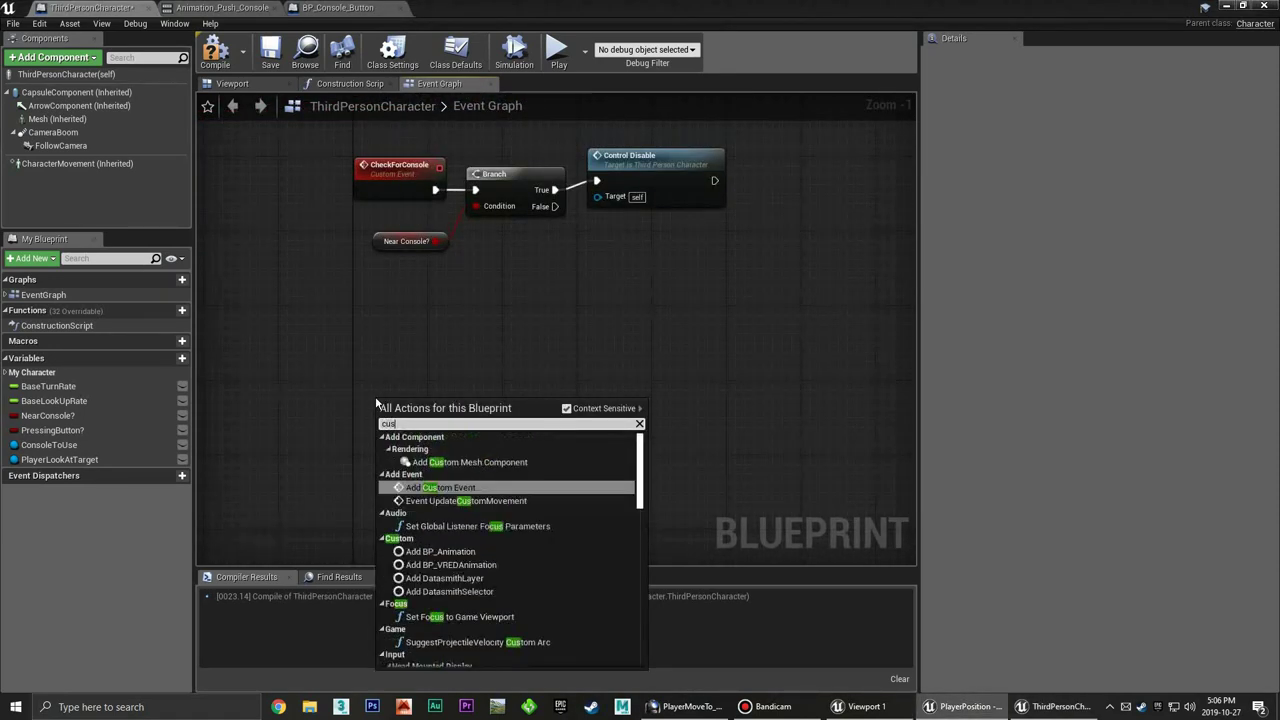
pyautogui.click(464, 486)
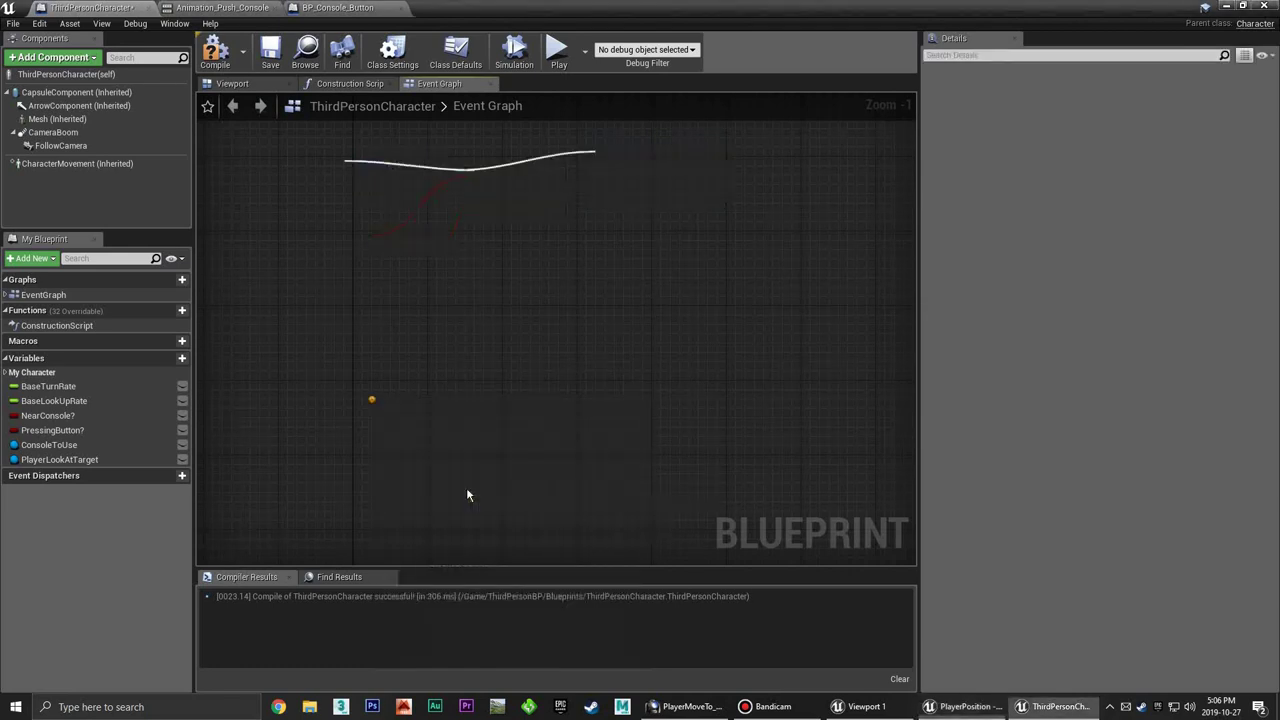
pyautogui.write('Player')
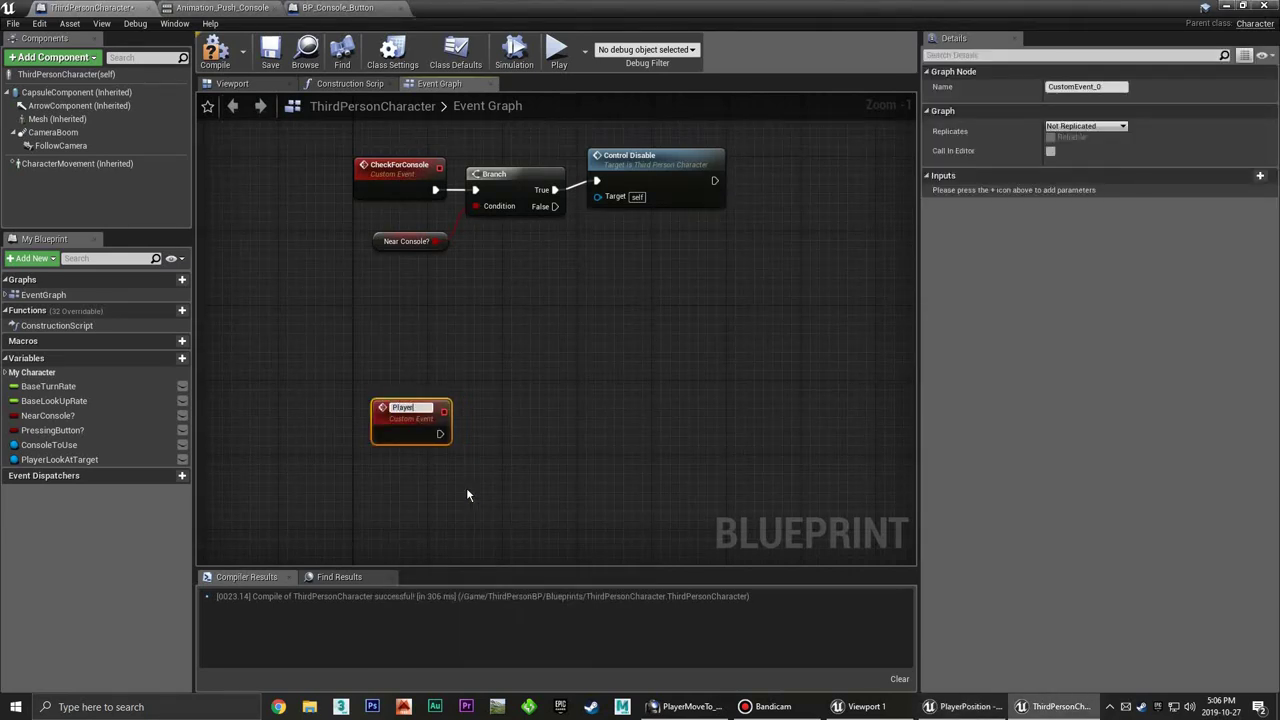
pyautogui.write('LookAtTarget')
pyautogui.press('Return')
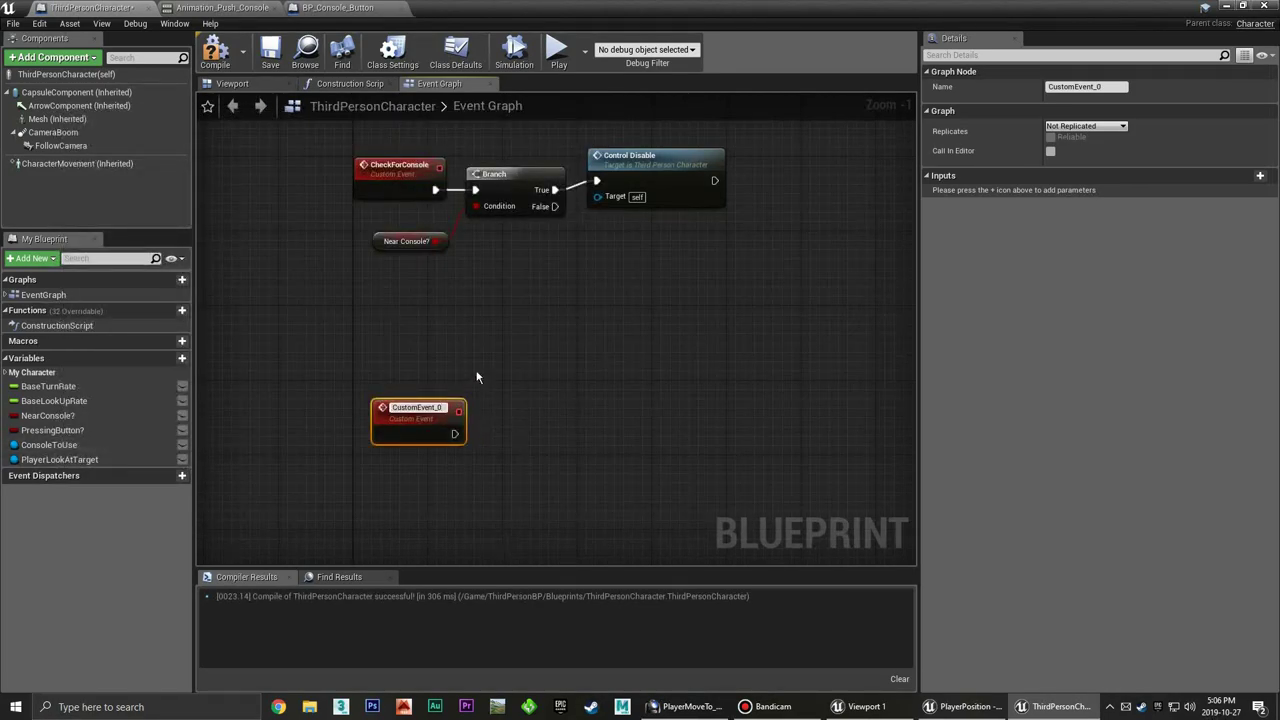
# Rename the PlayerLookAtTarget variable to LookAtTarget
pyautogui.click(85, 459)
pyautogui.click(60, 460)
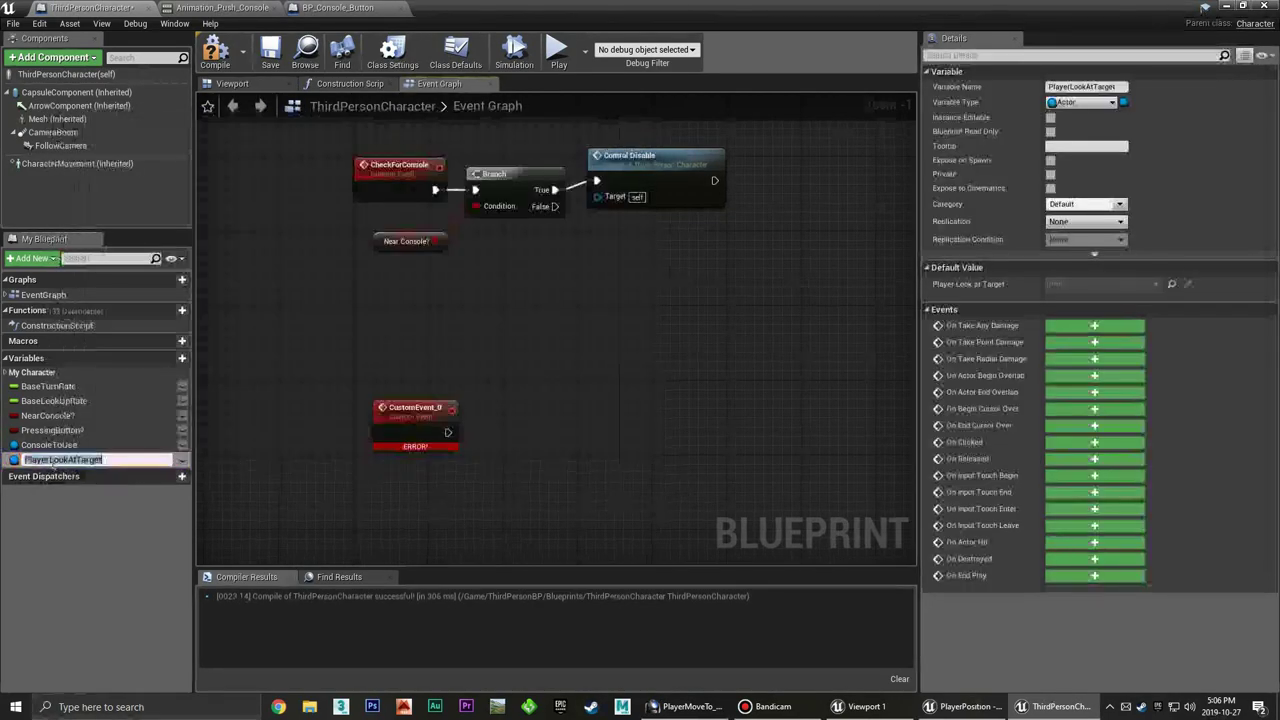
pyautogui.write('LookAtTarget')
pyautogui.press('Return')
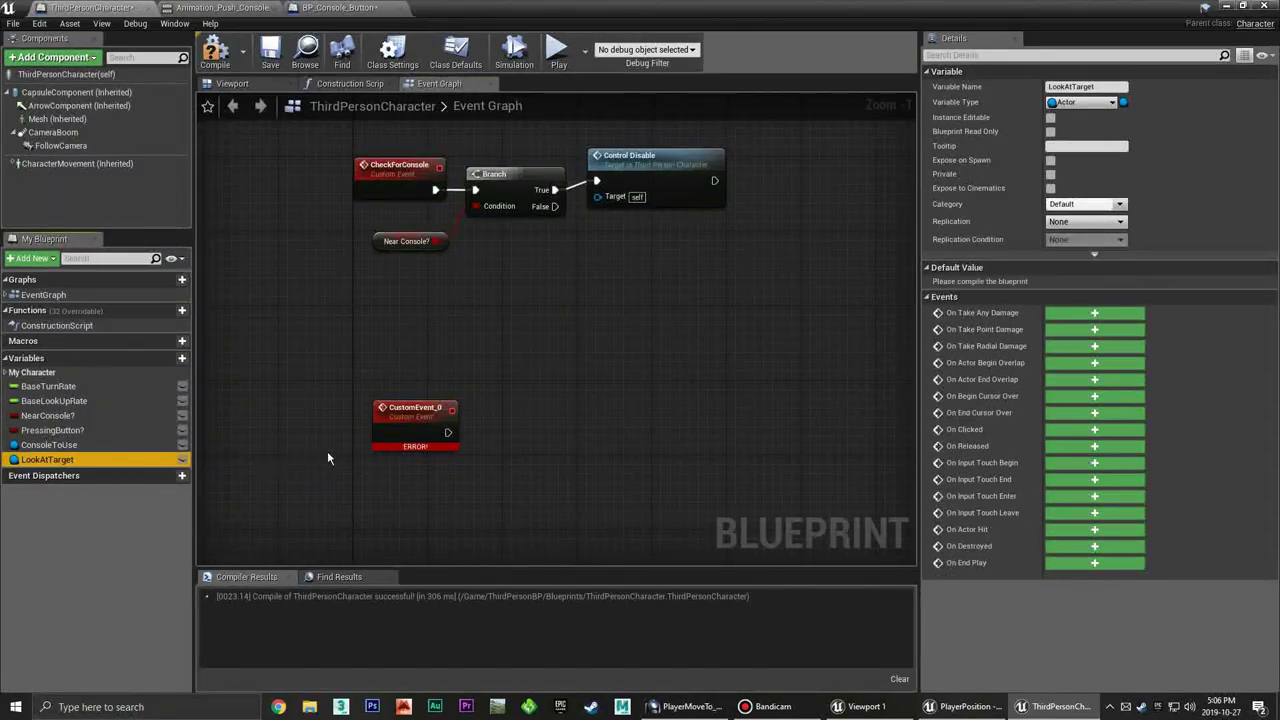
# Rename the custom event to PlayerLookAtTarget and compile the blueprint
pyautogui.click(436, 410)
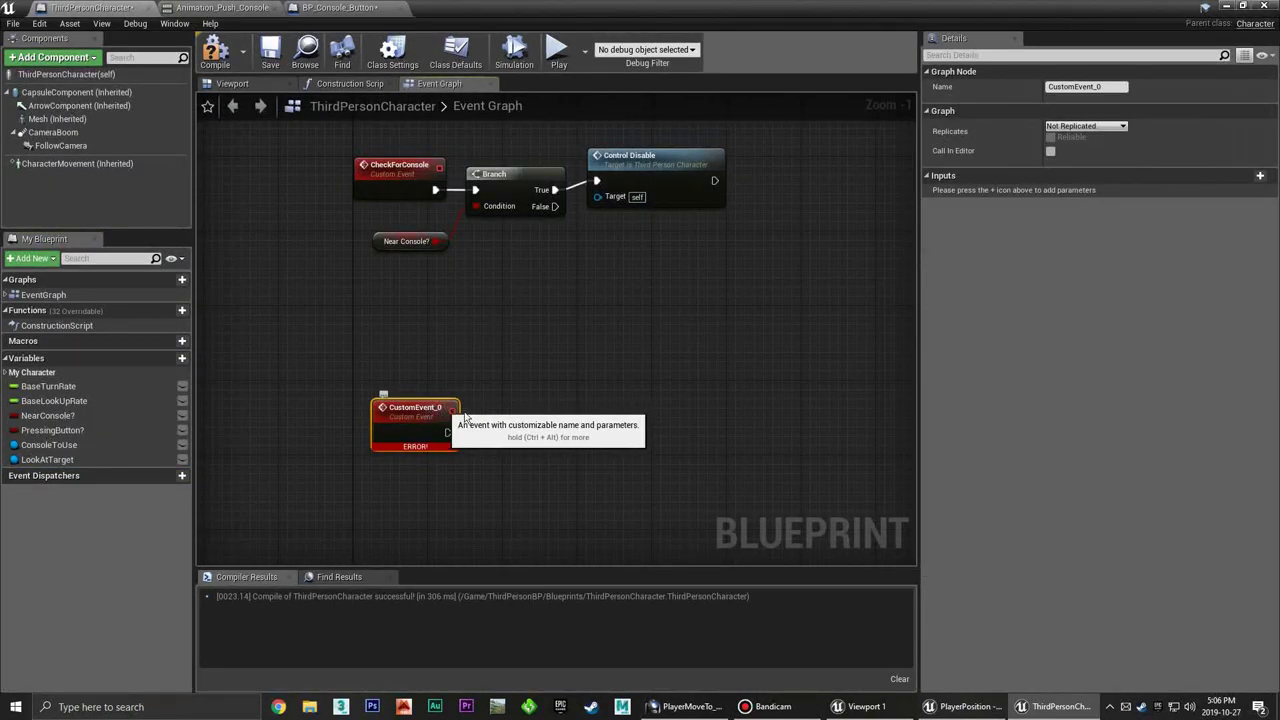
pyautogui.press('F2')
pyautogui.write('Playe')
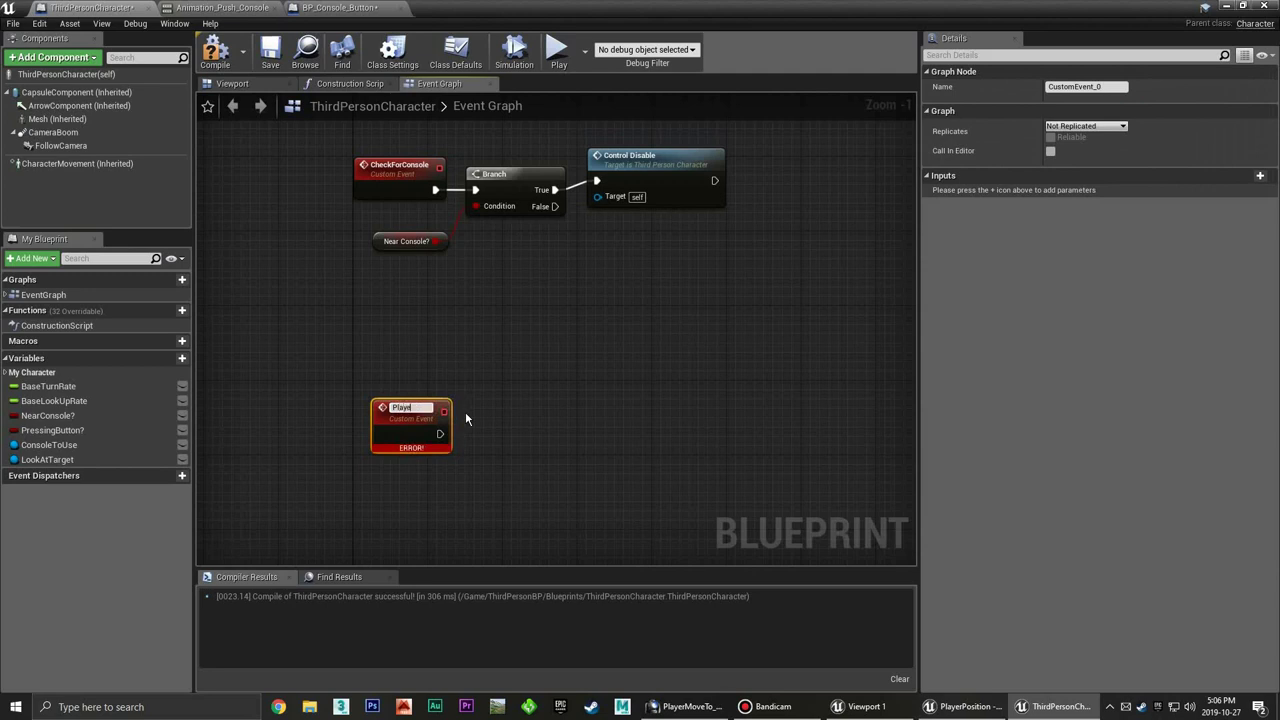
pyautogui.write('rLookAtT')
pyautogui.write('arget')
pyautogui.press('Return')
pyautogui.click(517, 414)
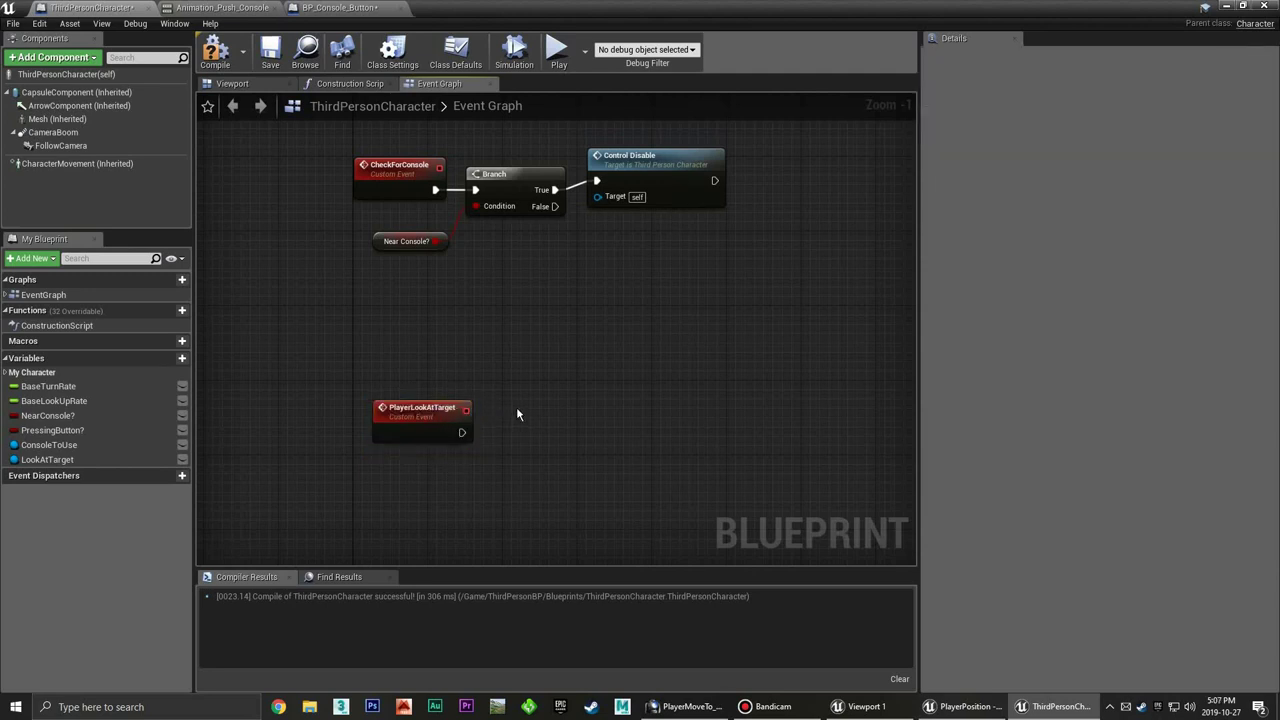
pyautogui.click(215, 50)
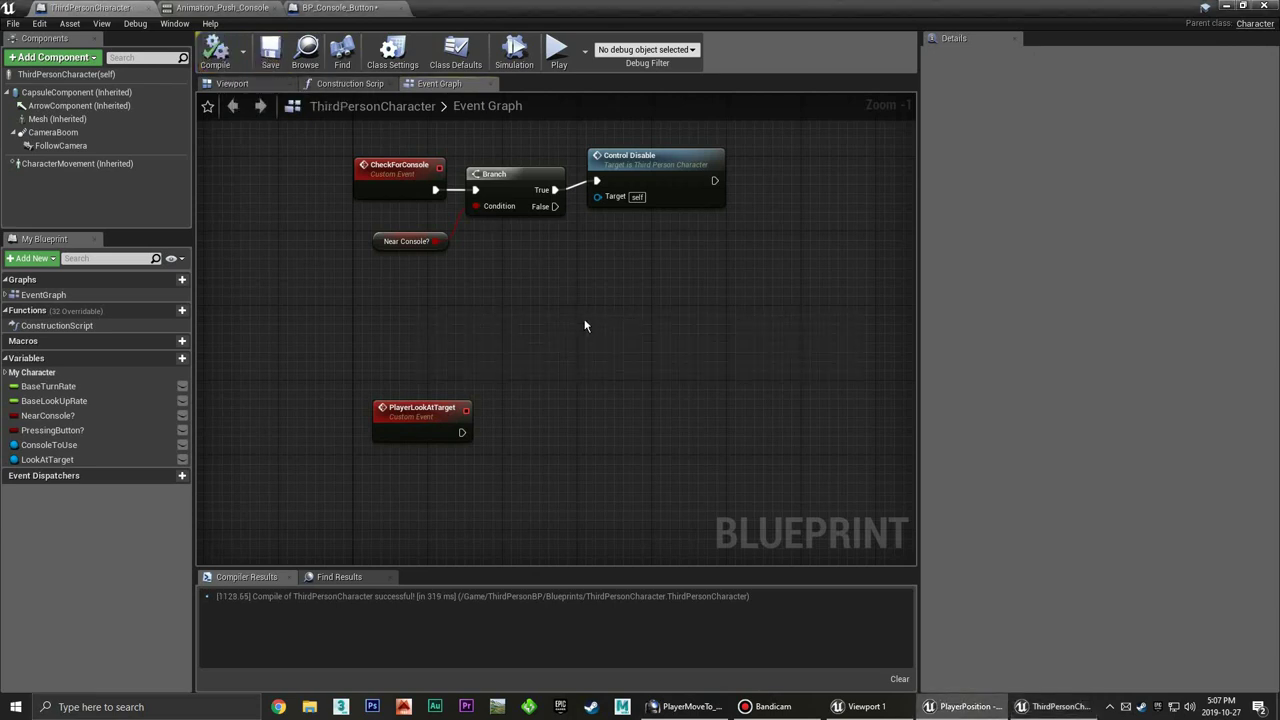
# Call Player Look at Target after Control Disable
pyautogui.moveTo(554, 336); pyautogui.dragTo(435, 395, button='right')
pyautogui.moveTo(595, 240); pyautogui.dragTo(645, 241)
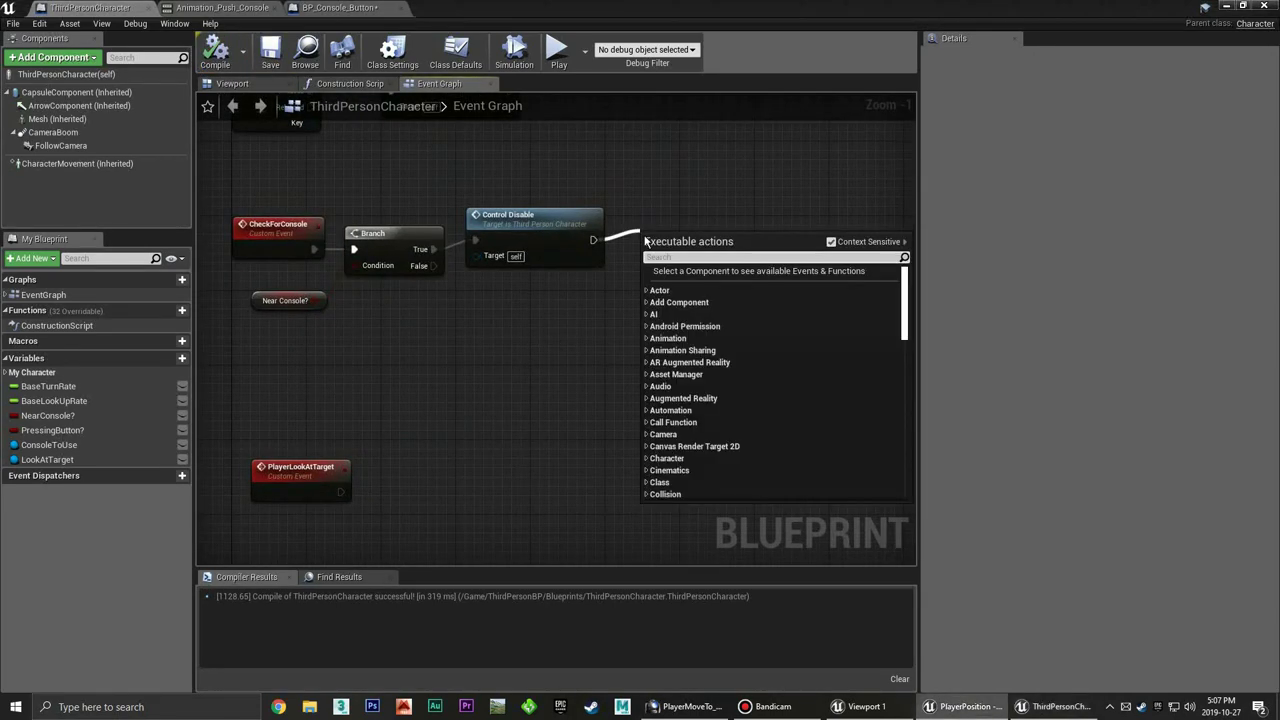
pyautogui.write('player look')
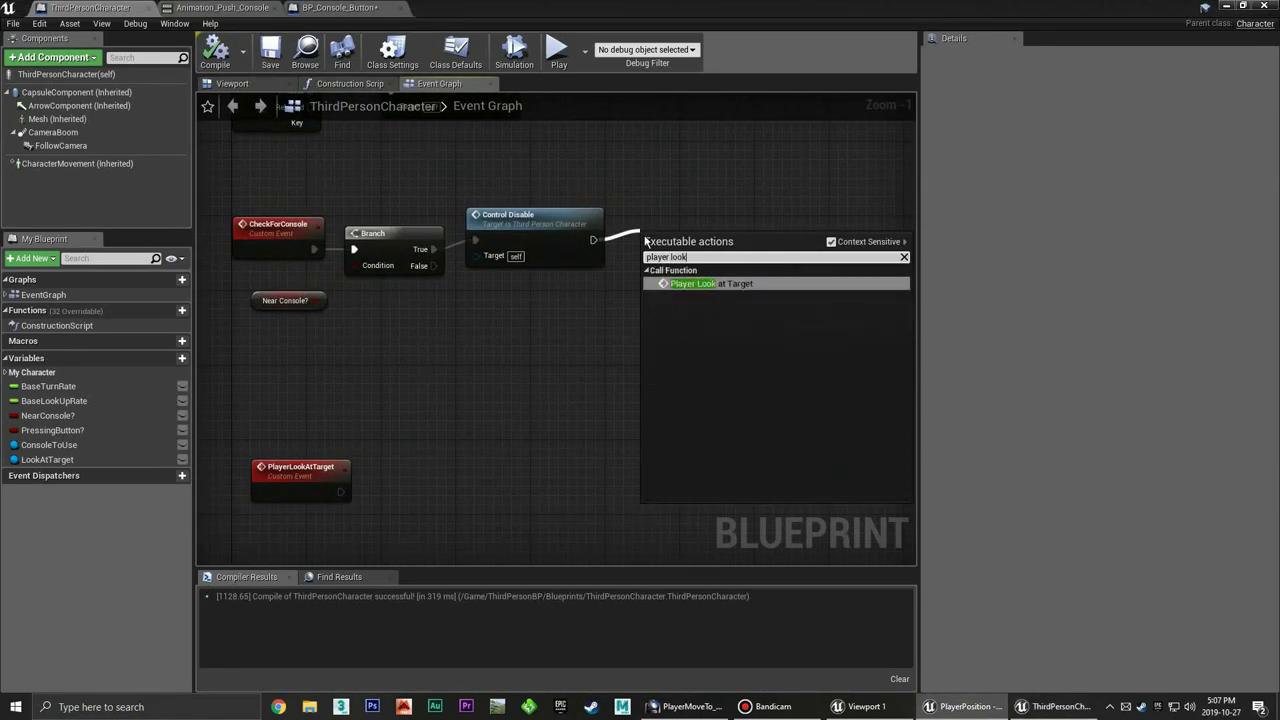
pyautogui.click(719, 288)
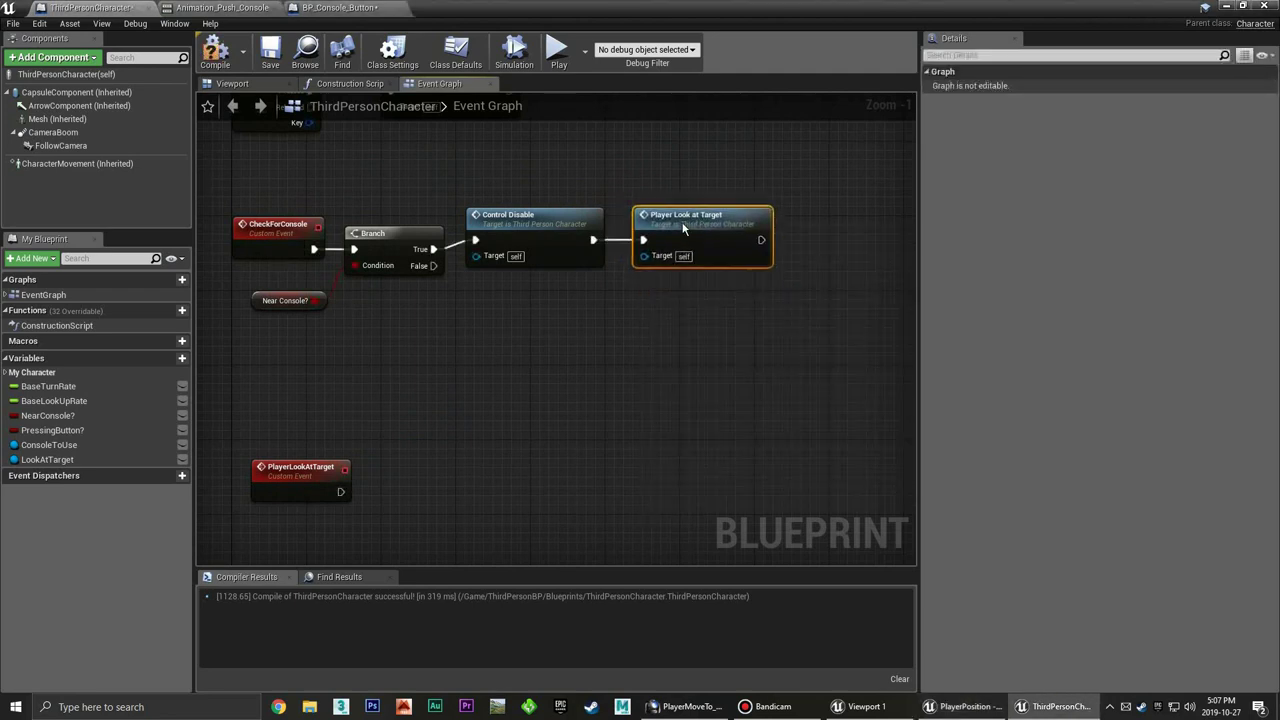
pyautogui.click(775, 277)
pyautogui.moveTo(817, 297); pyautogui.dragTo(660, 305, button='right')
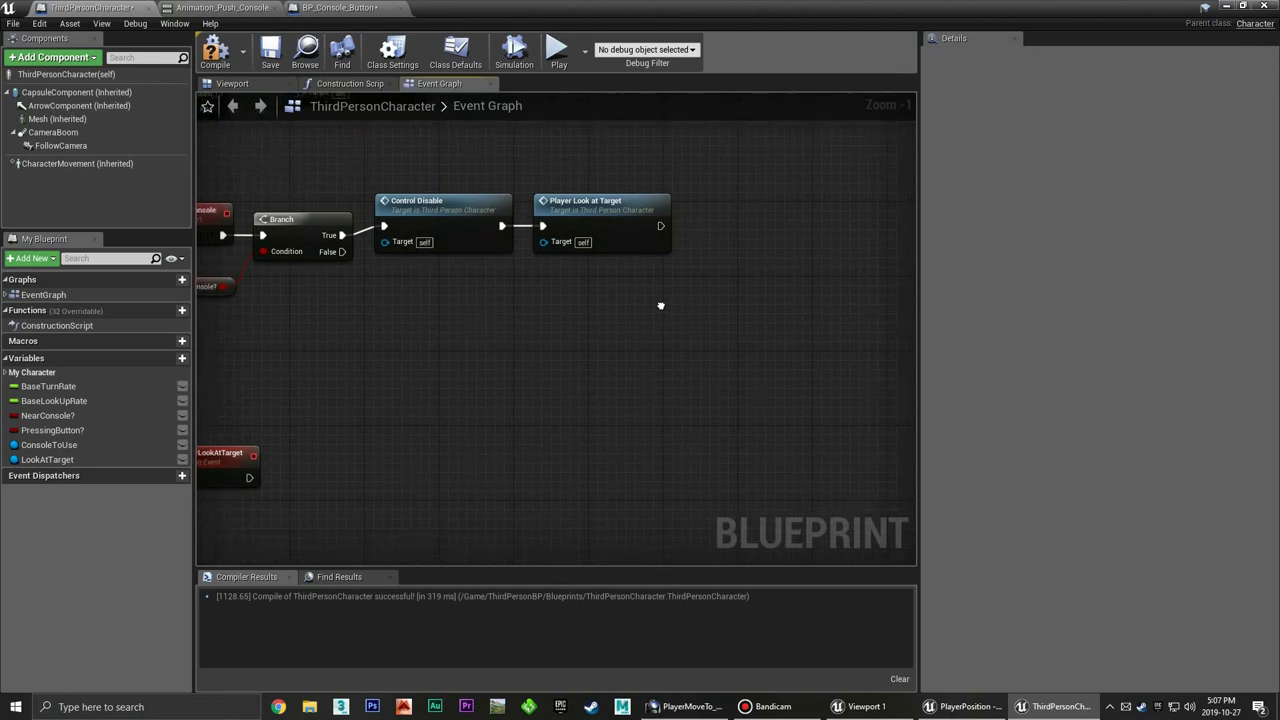
pyautogui.moveTo(533, 334)
pyautogui.mouseDown(button='right')
pyautogui.moveTo(660, 329)
pyautogui.moveTo(535, 343)
pyautogui.mouseUp(button='right')
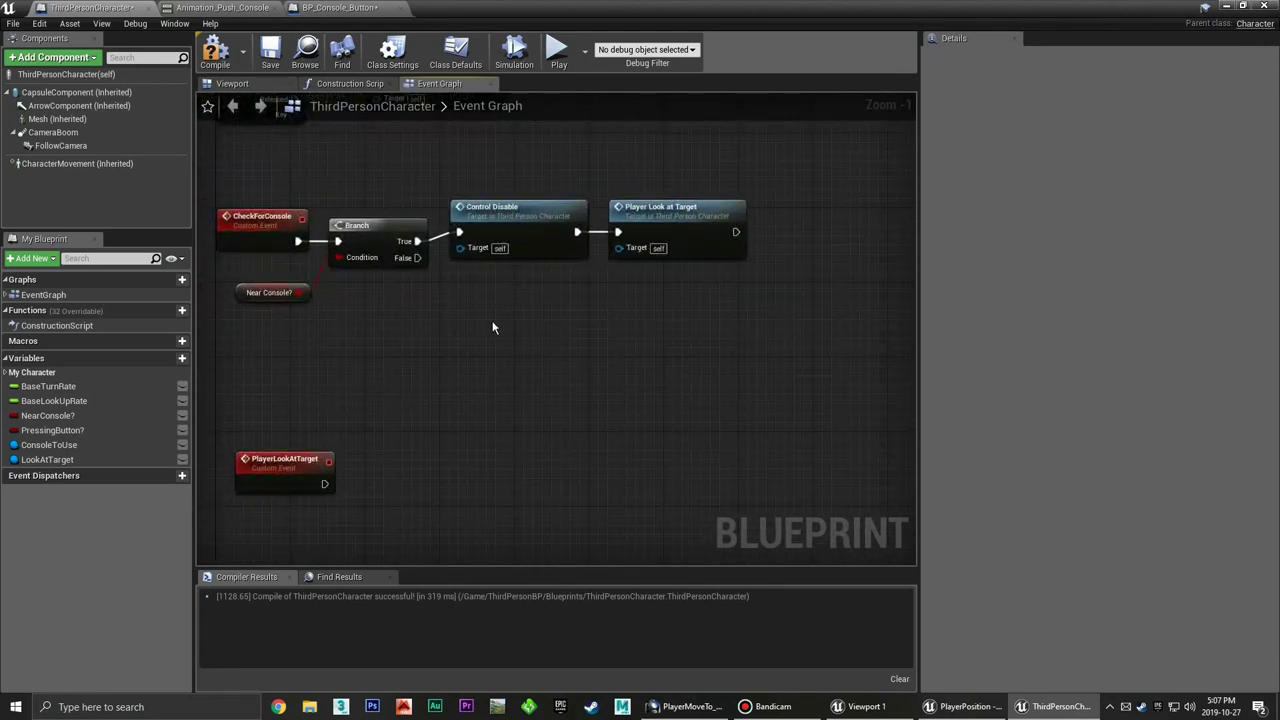
# Place a Console to Use getter below Player Look at Target
pyautogui.keyDown('ctrl'); pyautogui.moveTo(49, 444); pyautogui.dragTo(283, 320); pyautogui.keyUp('ctrl')
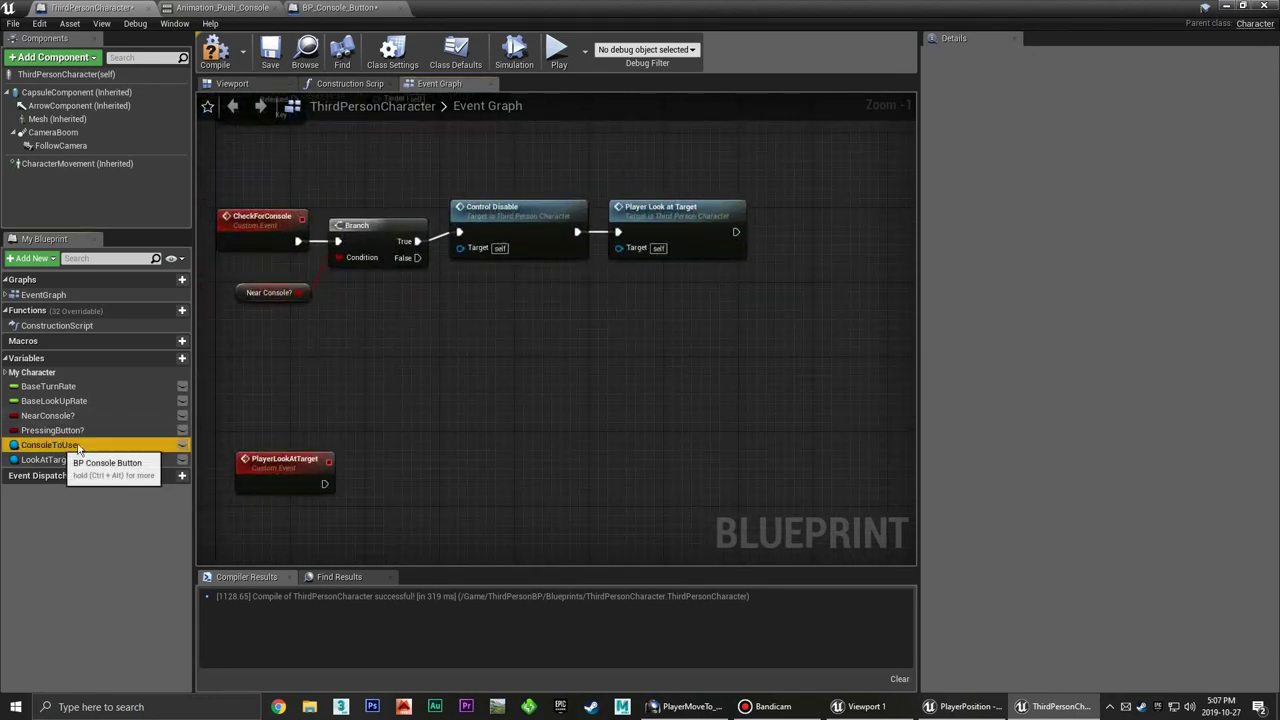
pyautogui.click(328, 324)
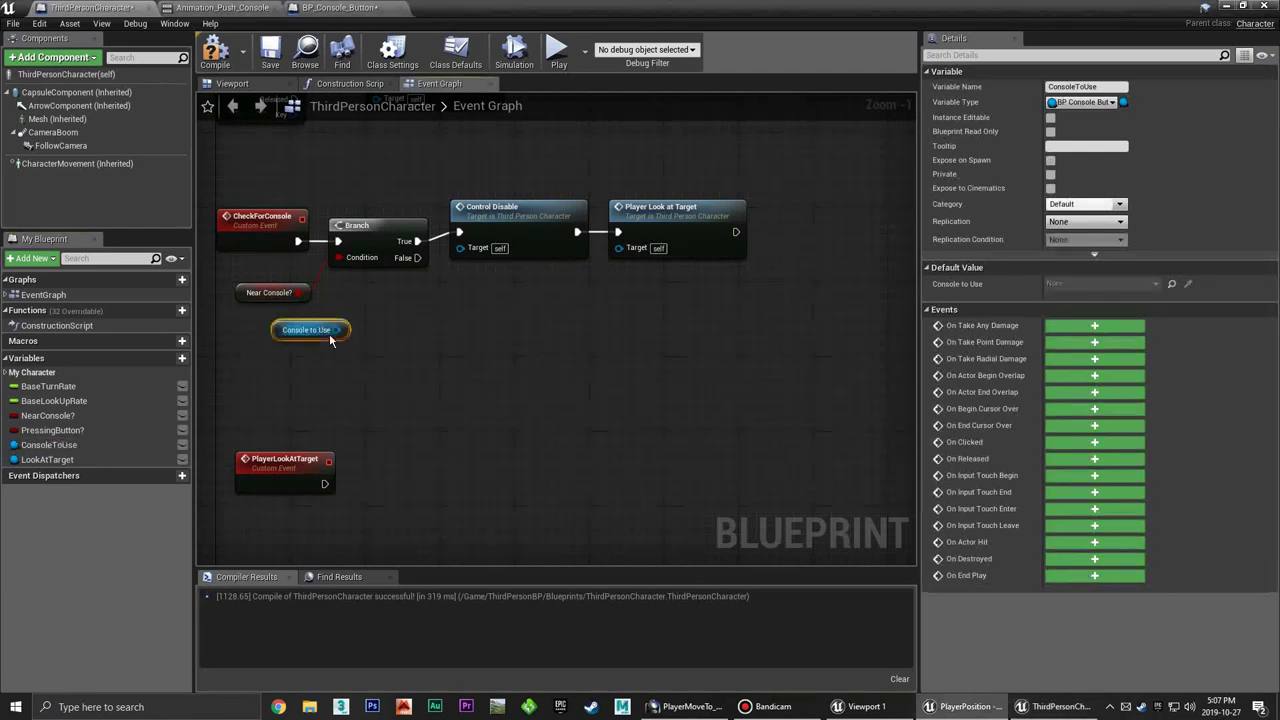
pyautogui.moveTo(306, 331)
pyautogui.mouseDown()
pyautogui.moveTo(548, 314)
pyautogui.moveTo(676, 287)
pyautogui.mouseUp()
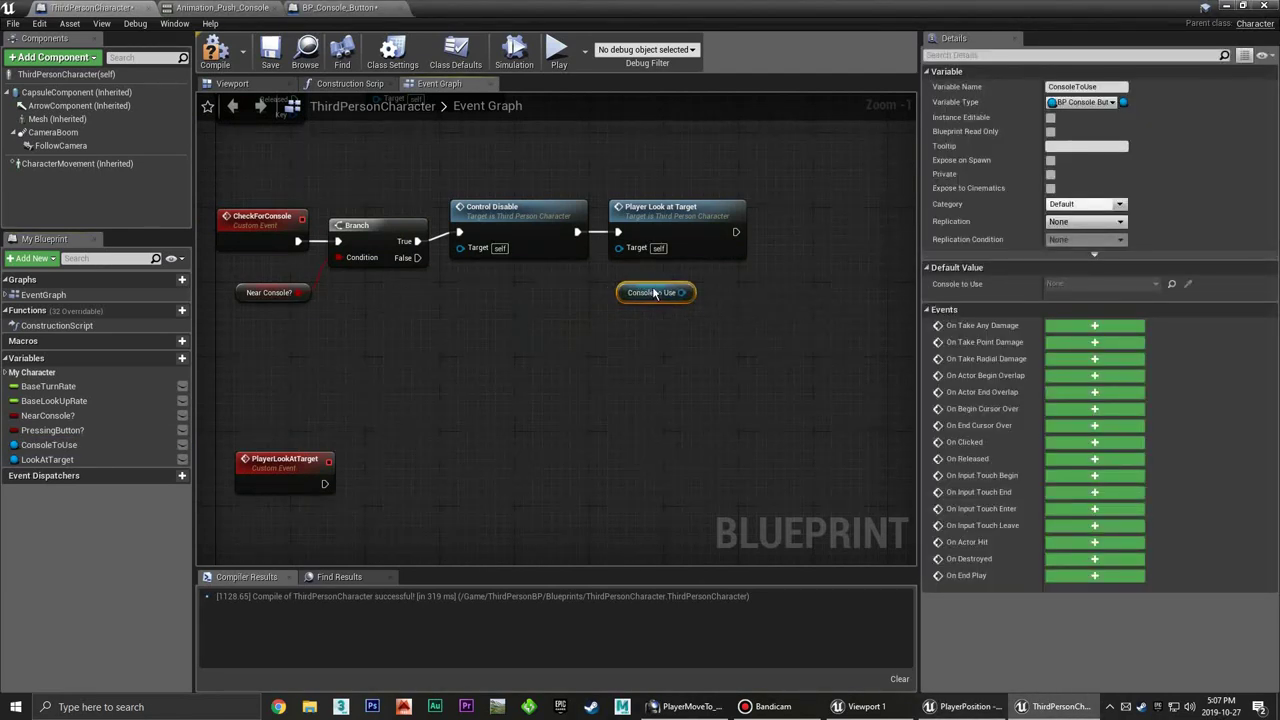
pyautogui.click(745, 283)
pyautogui.moveTo(745, 283); pyautogui.dragTo(580, 300, button='right')
# Chain Move Player Into Position on Console to Use after Player Look at Target, then recompile
pyautogui.moveTo(514, 310); pyautogui.dragTo(611, 293)
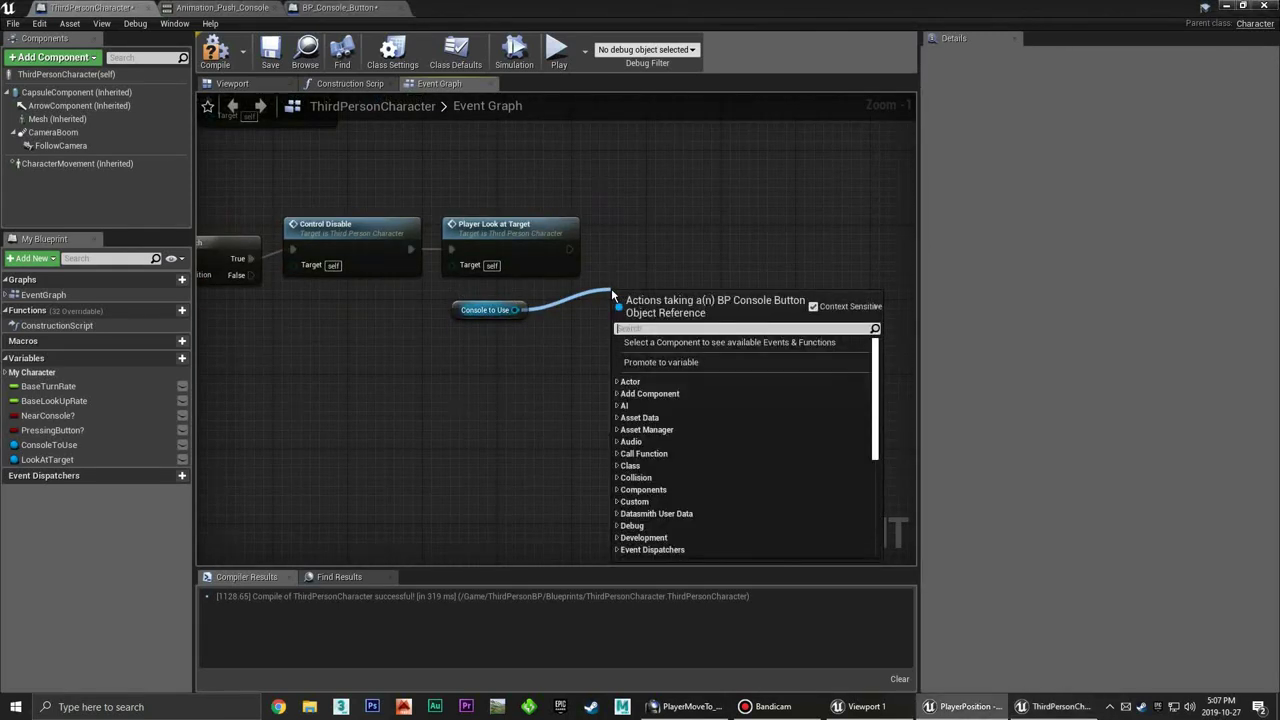
pyautogui.write('move player')
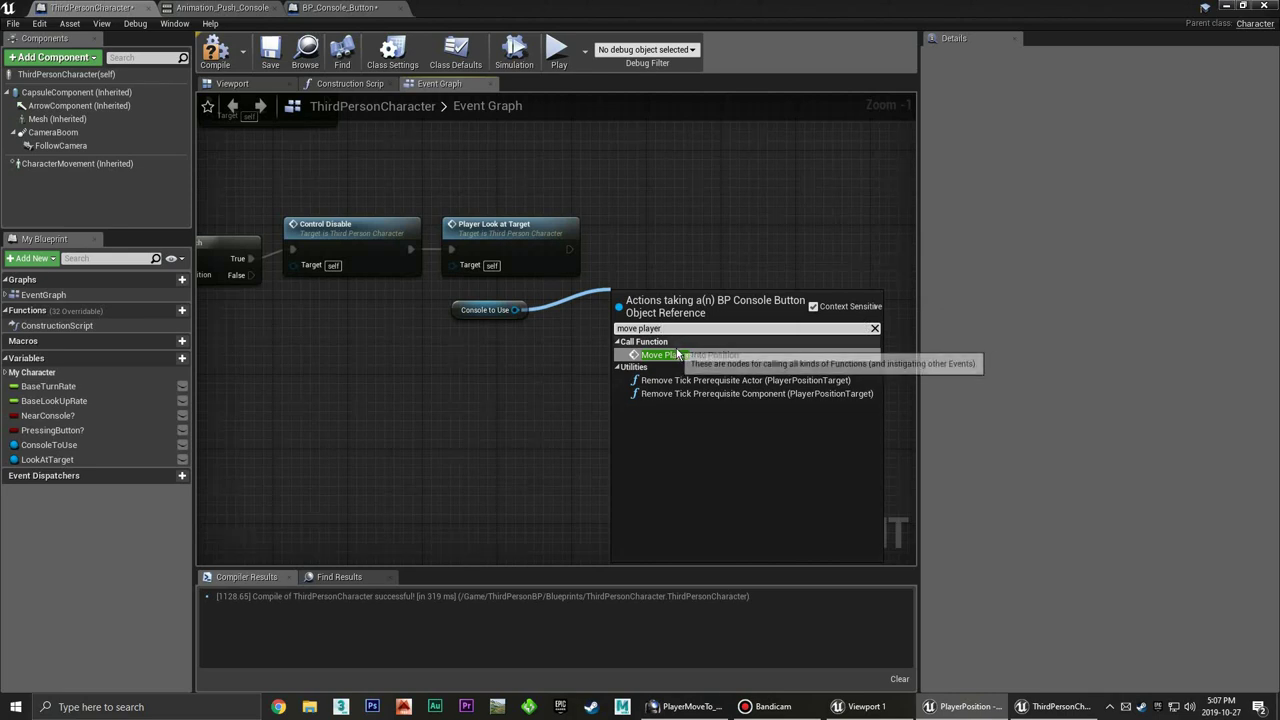
pyautogui.click(666, 355)
pyautogui.moveTo(657, 251); pyautogui.dragTo(646, 242)
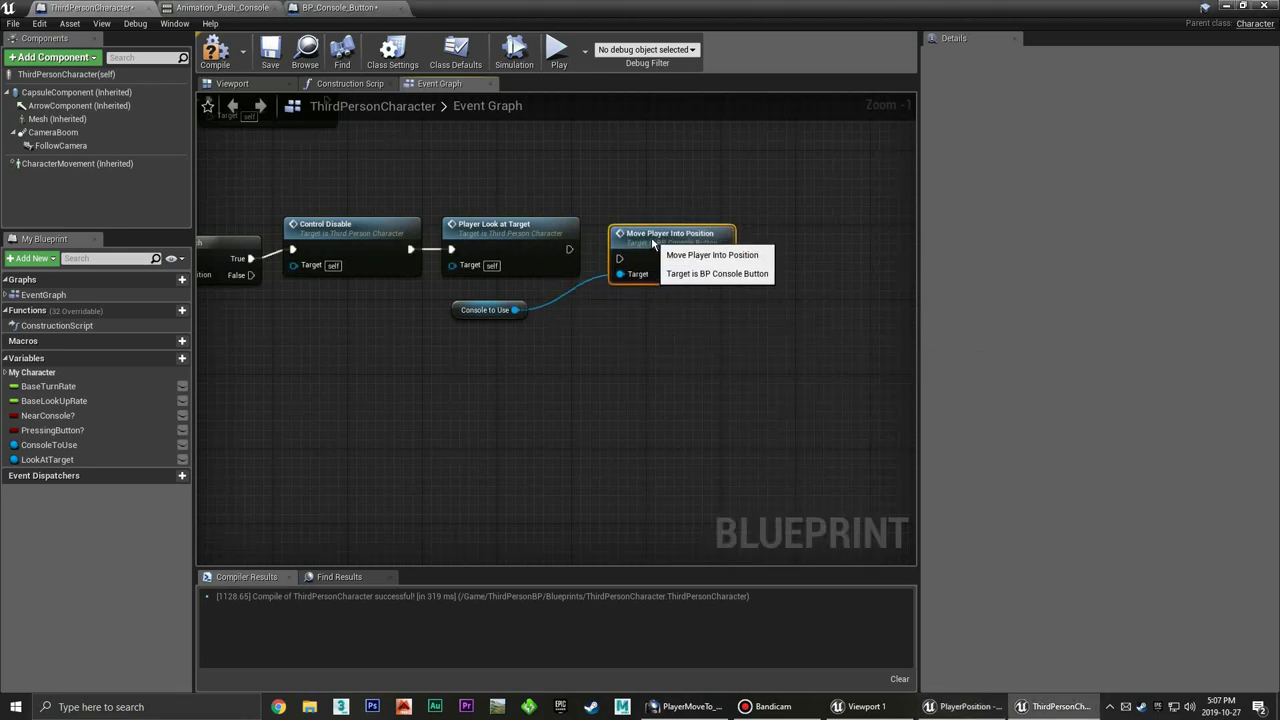
pyautogui.moveTo(569, 249)
pyautogui.mouseDown()
pyautogui.moveTo(630, 265)
pyautogui.moveTo(646, 227)
pyautogui.mouseUp()
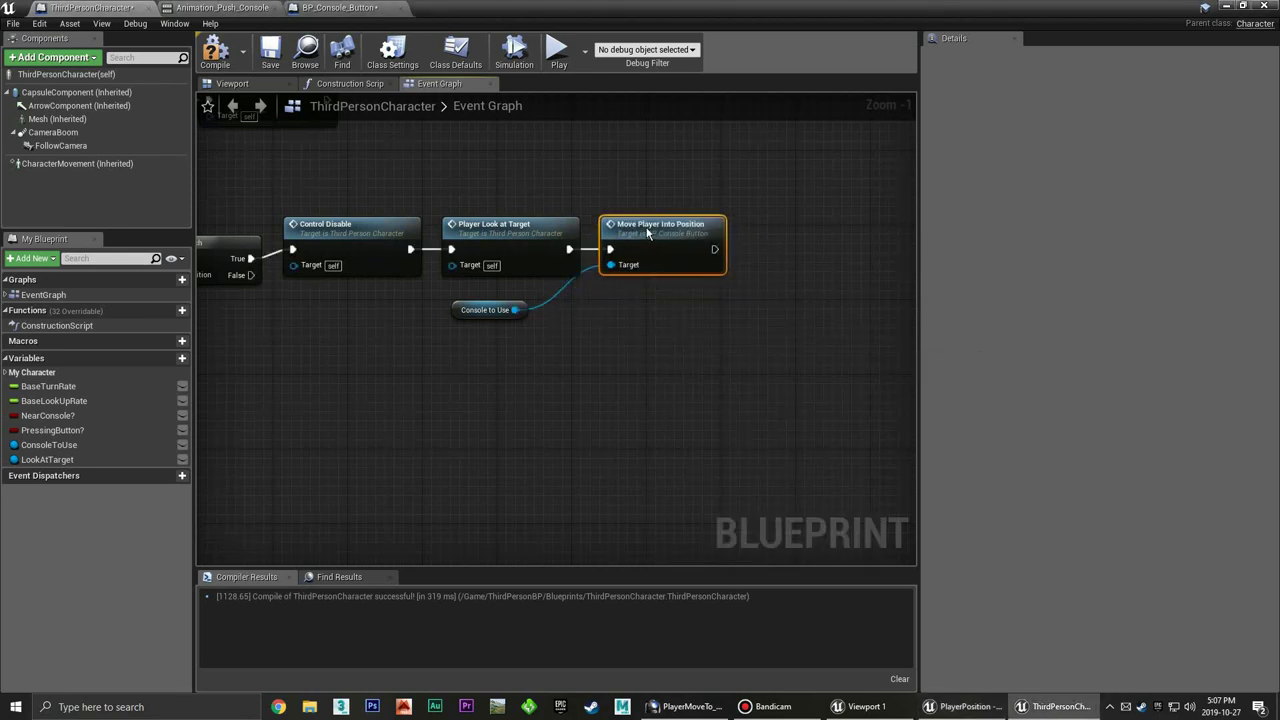
pyautogui.moveTo(483, 309); pyautogui.dragTo(533, 309)
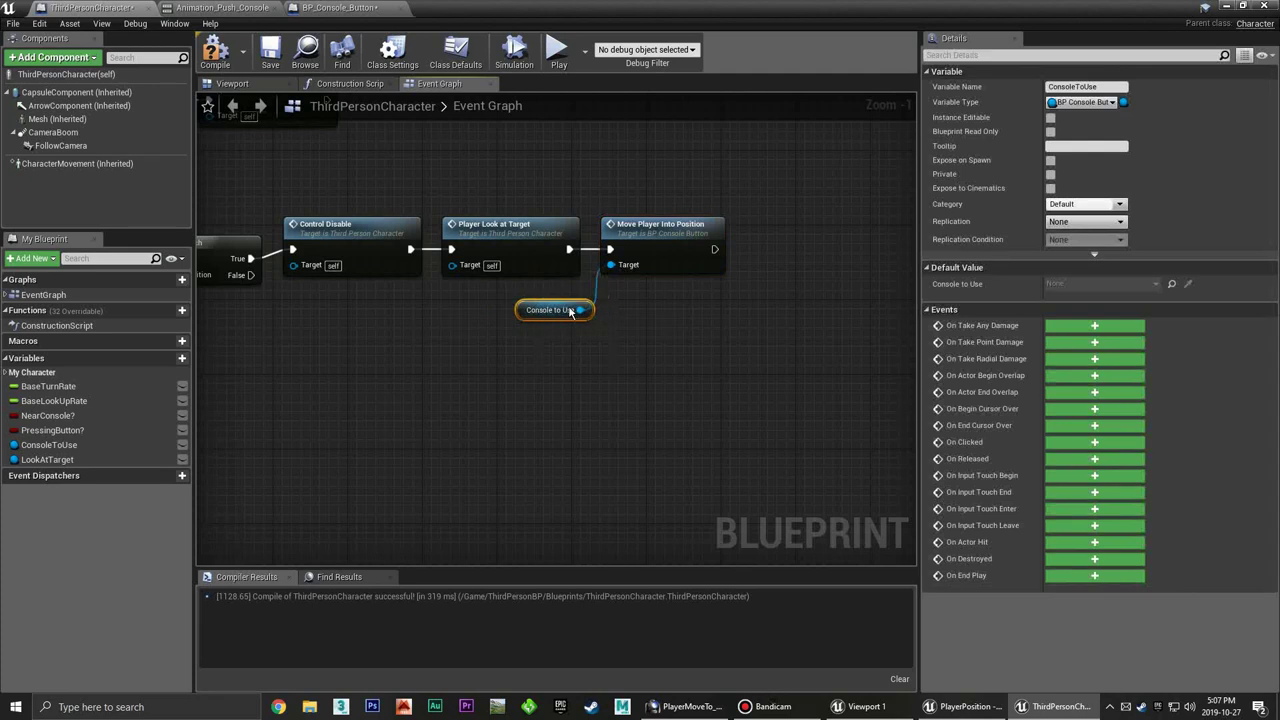
pyautogui.click(650, 313)
pyautogui.click(215, 50)
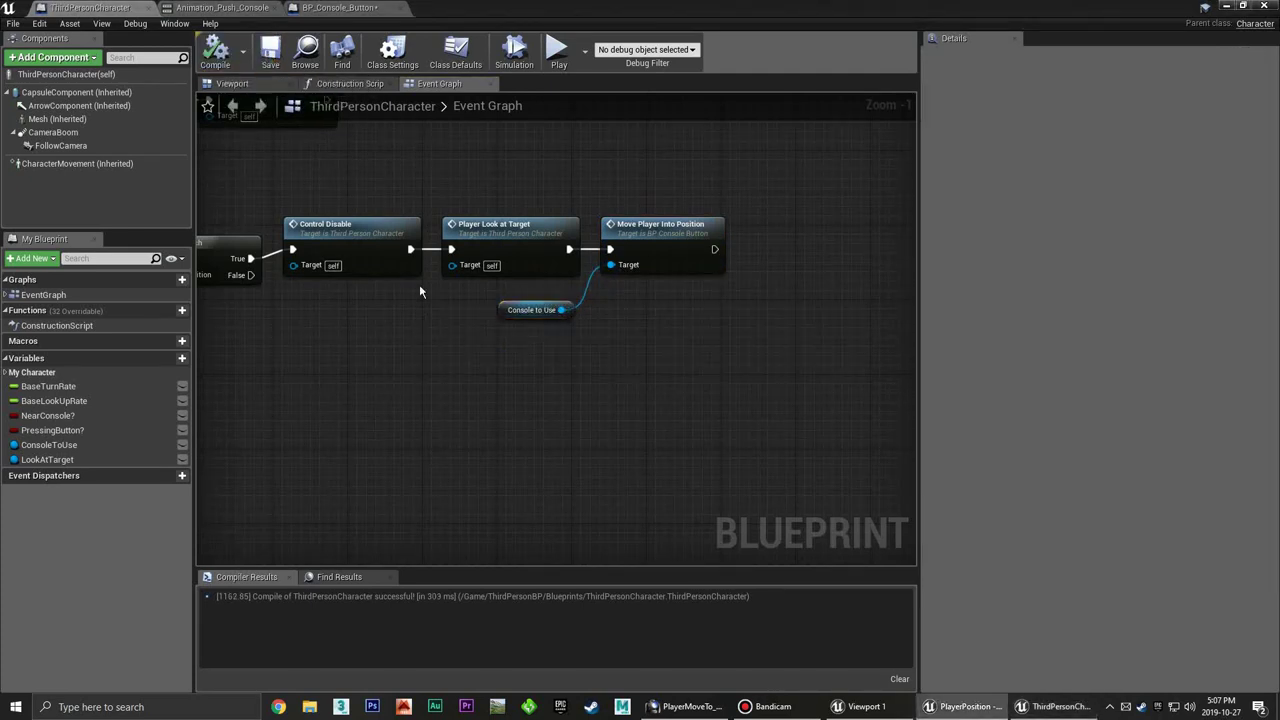
# Move the PlayerLookAtTarget event up and left, then return to the BP_Console_Button blueprint
pyautogui.scroll(-2, 428, 326)
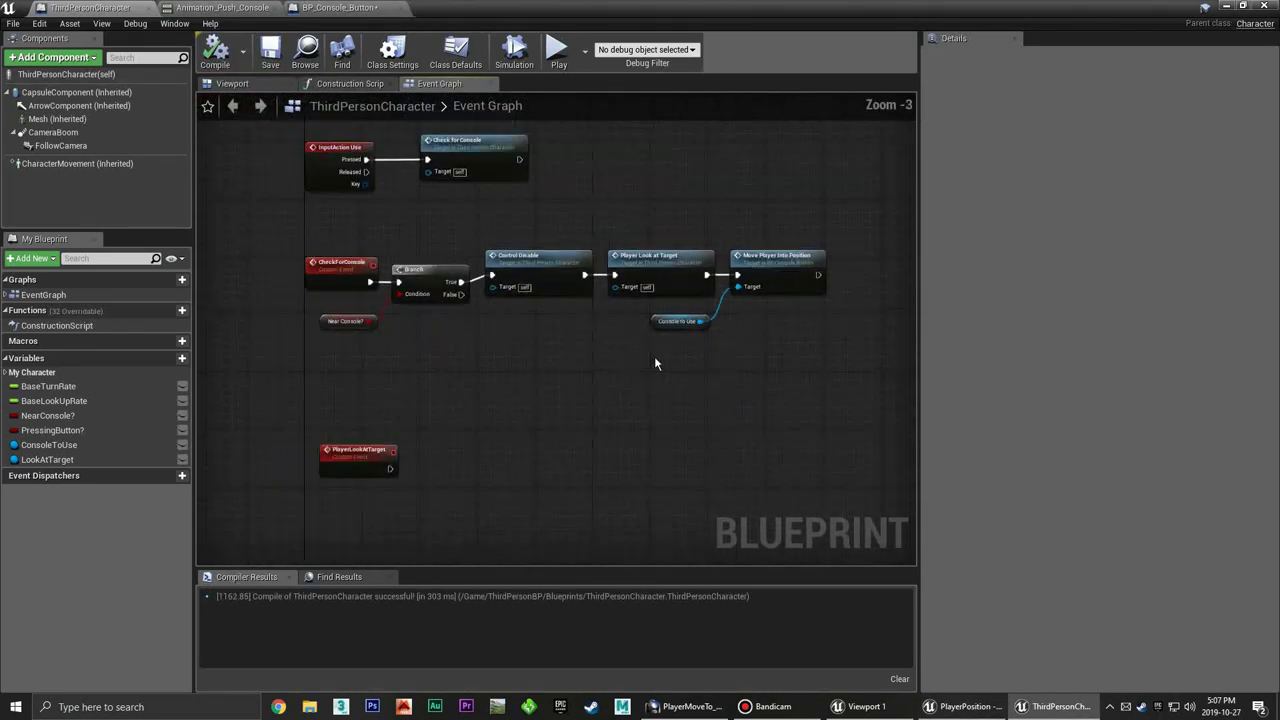
pyautogui.scroll(2, 655, 363)
pyautogui.scroll(1, 582, 340)
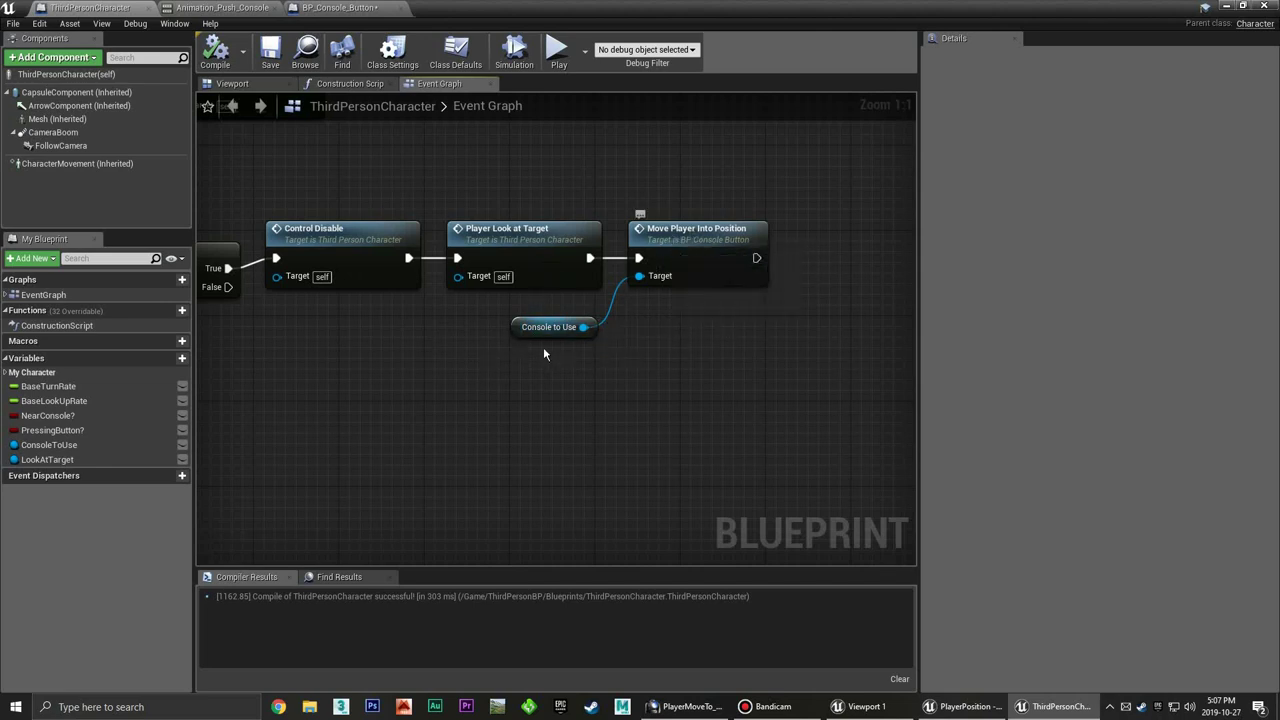
pyautogui.moveTo(425, 414)
pyautogui.mouseDown(button='right')
pyautogui.moveTo(628, 380)
pyautogui.moveTo(498, 329)
pyautogui.mouseUp(button='right')
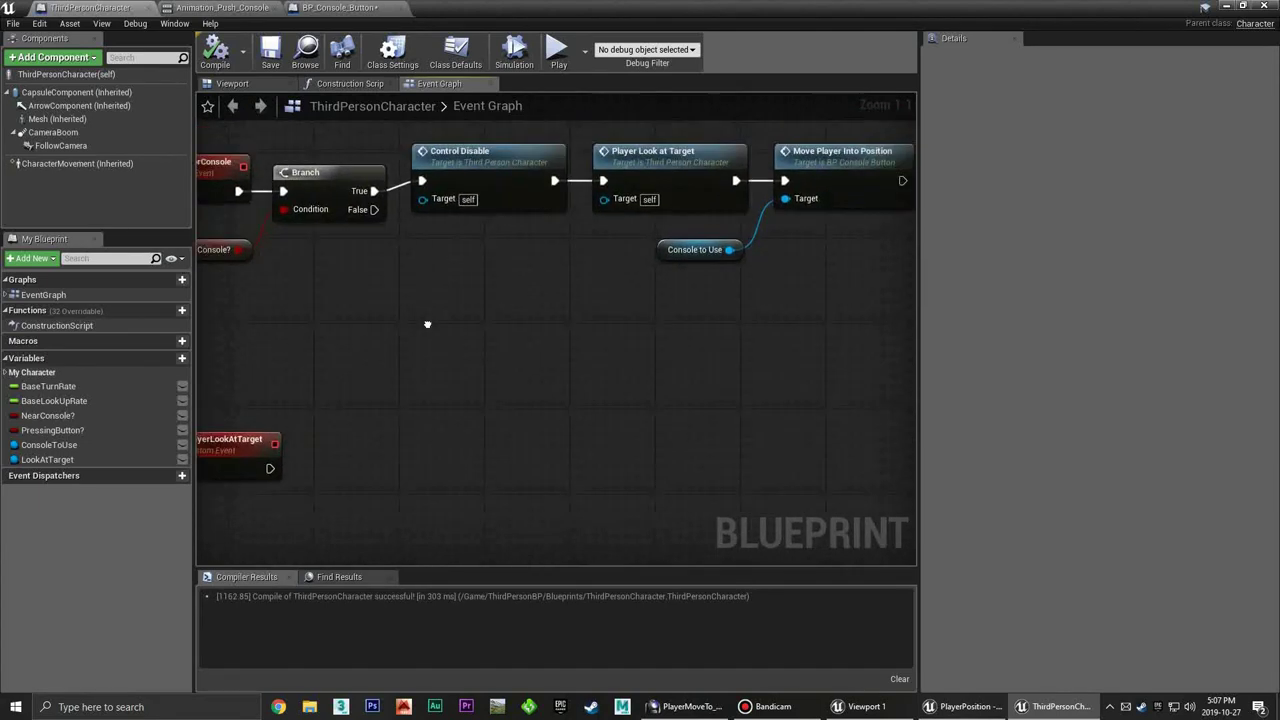
pyautogui.moveTo(498, 329); pyautogui.dragTo(525, 354, button='right')
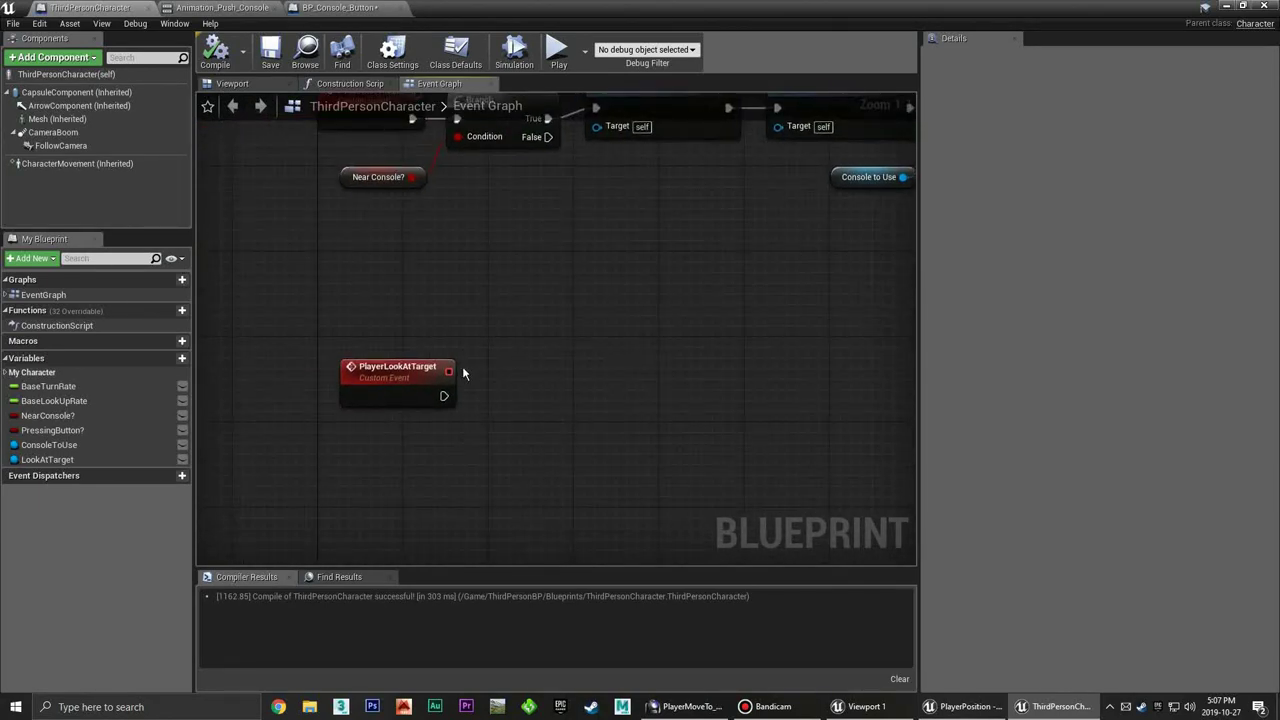
pyautogui.moveTo(398, 367); pyautogui.dragTo(380, 347)
pyautogui.click(391, 273)
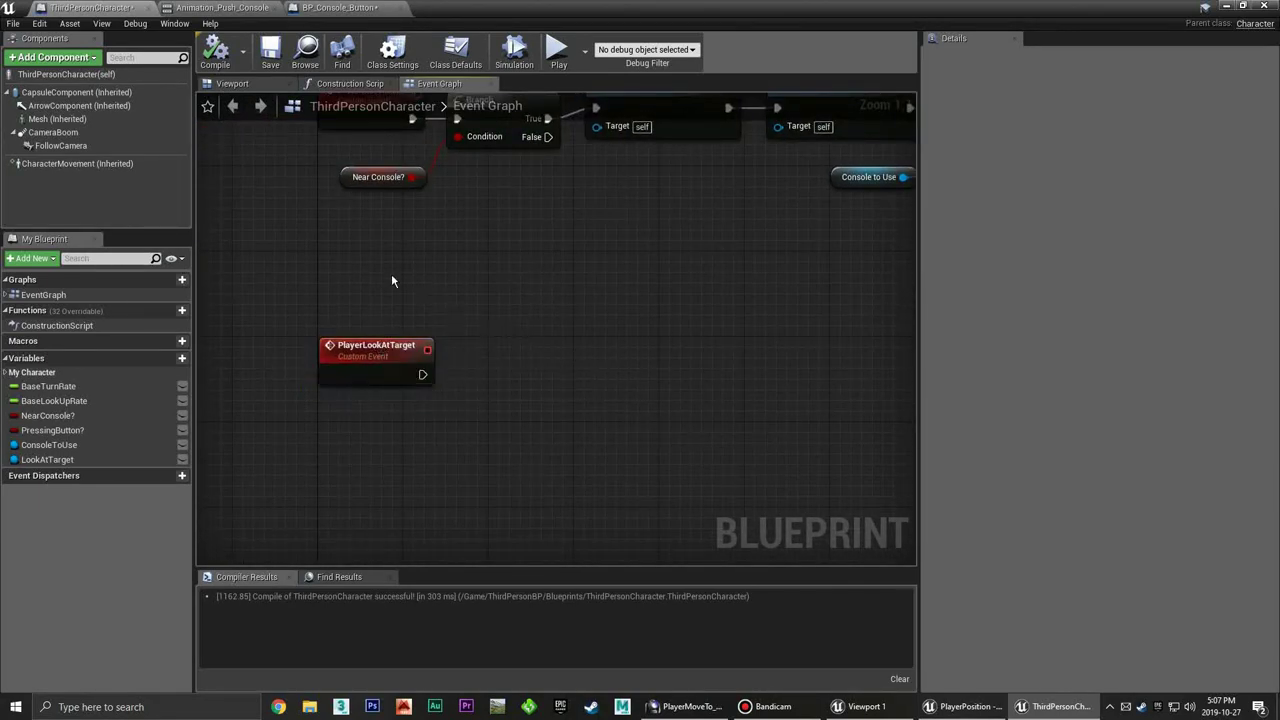
pyautogui.click(338, 7)
# Inspect BP_Console_Button's ConsoleTrigger Begin Overlap event and its Console to Use SET nodes
pyautogui.moveTo(488, 265); pyautogui.dragTo(530, 329, button='right')
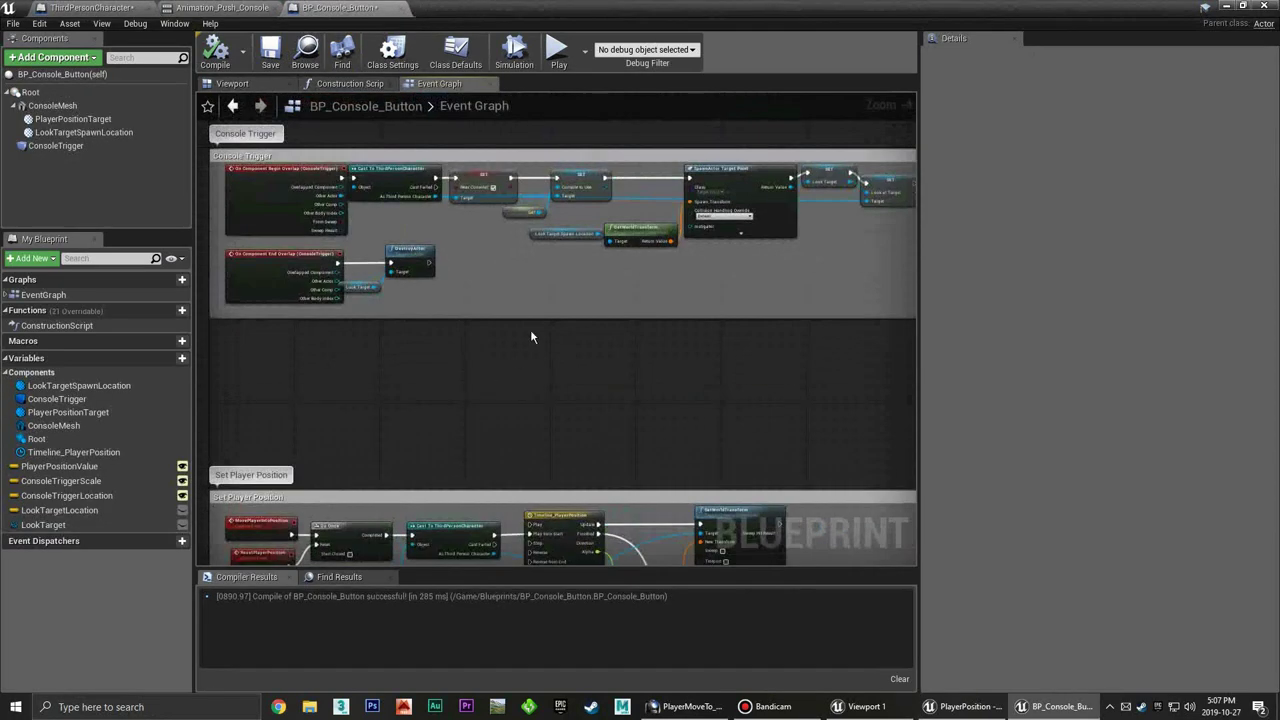
pyautogui.scroll(2, 511, 370)
pyautogui.scroll(2, 511, 370)
pyautogui.moveTo(800, 412)
pyautogui.mouseDown(button='right')
pyautogui.moveTo(623, 458)
pyautogui.moveTo(737, 434)
pyautogui.mouseUp(button='right')
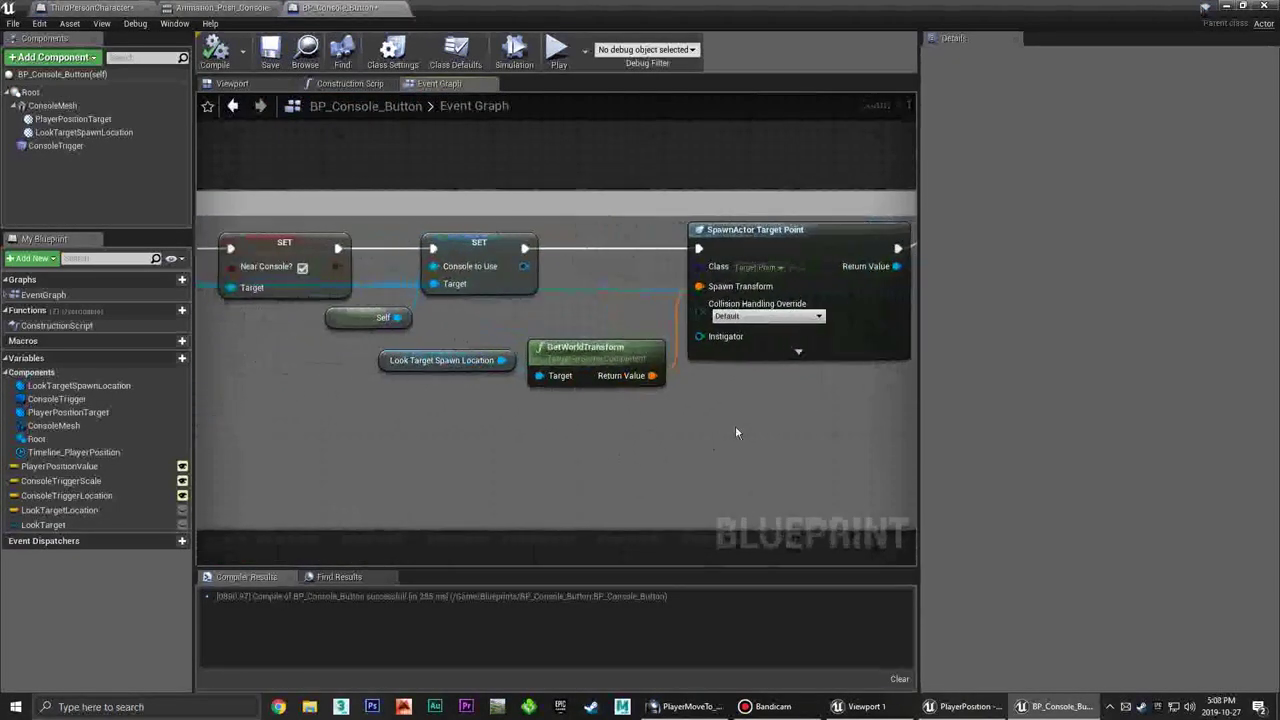
pyautogui.moveTo(420, 360); pyautogui.dragTo(586, 400, button='right')
pyautogui.moveTo(300, 330); pyautogui.dragTo(426, 371, button='right')
pyautogui.moveTo(230, 300); pyautogui.dragTo(377, 302, button='right')
pyautogui.click(329, 227)
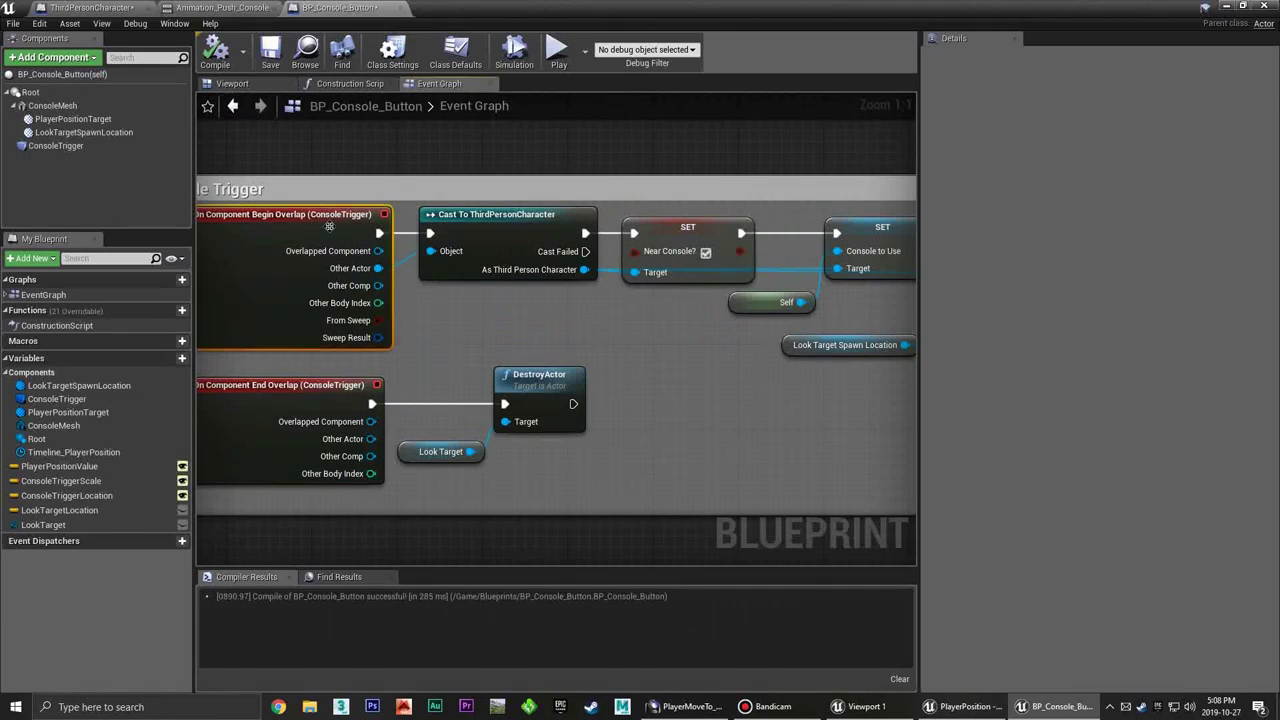
pyautogui.click(480, 324)
pyautogui.moveTo(660, 317); pyautogui.dragTo(445, 334, button='right')
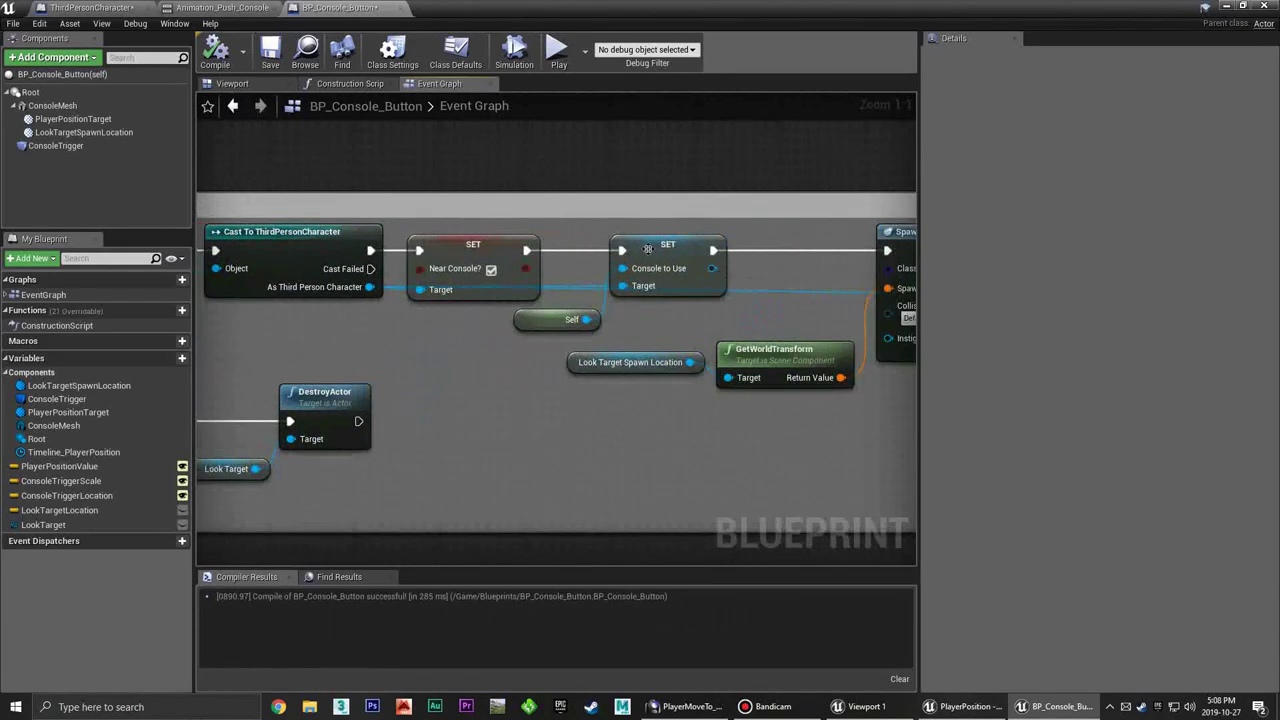
pyautogui.click(678, 252)
pyautogui.click(651, 323)
# Switch to the ThirdPersonCharacter graph and bring the Branch and CheckForConsole chain into view
pyautogui.click(88, 7)
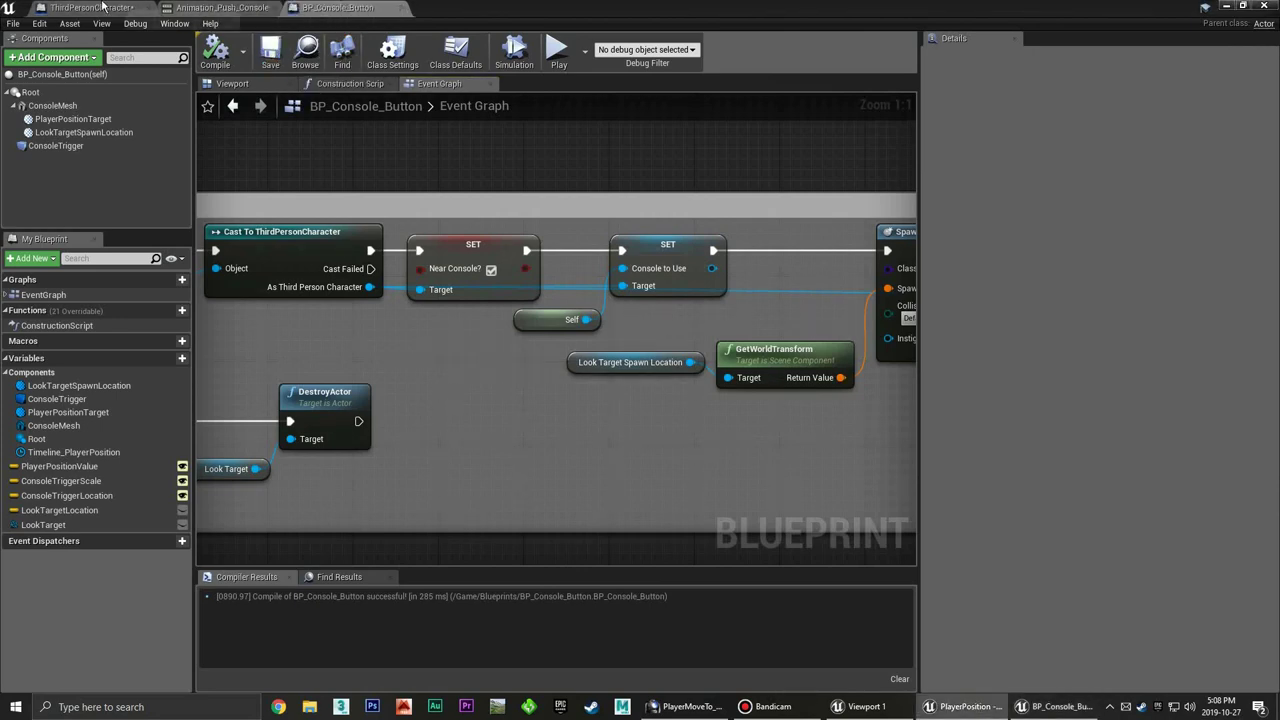
pyautogui.moveTo(501, 287); pyautogui.dragTo(593, 354, button='right')
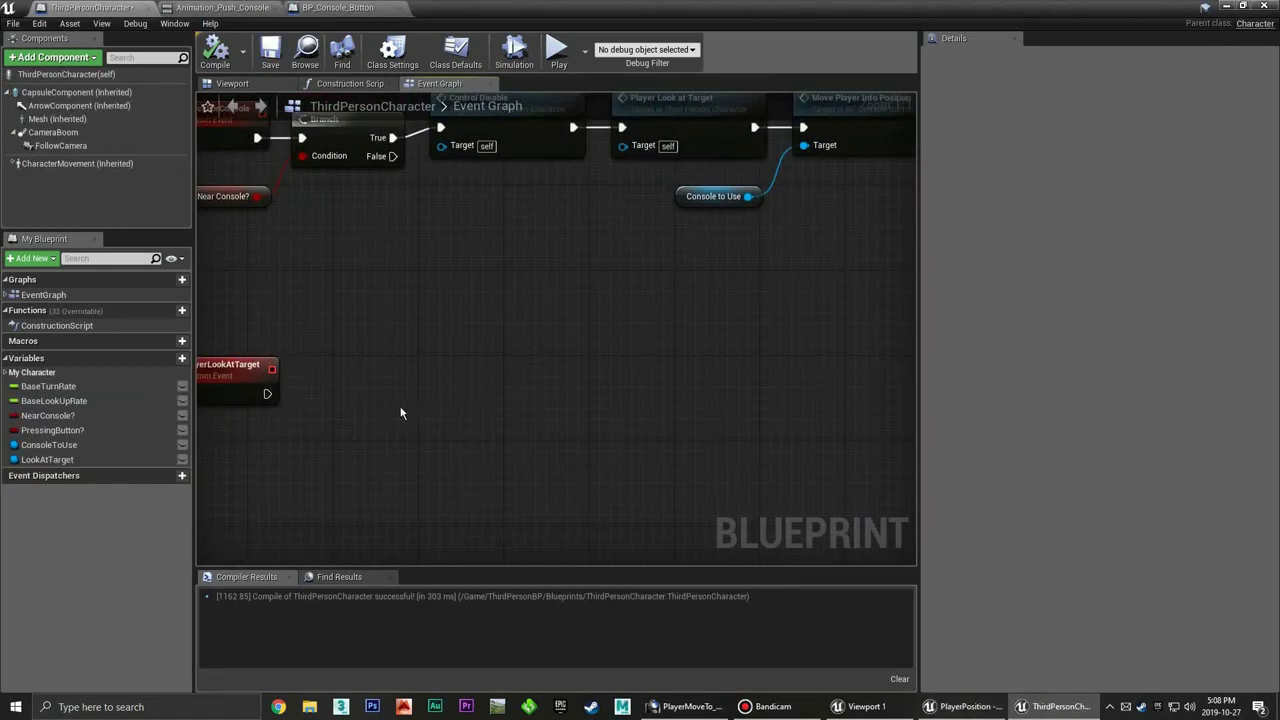
pyautogui.moveTo(314, 403)
pyautogui.mouseDown(button='right')
pyautogui.moveTo(478, 380)
pyautogui.moveTo(449, 330)
pyautogui.mouseUp(button='right')
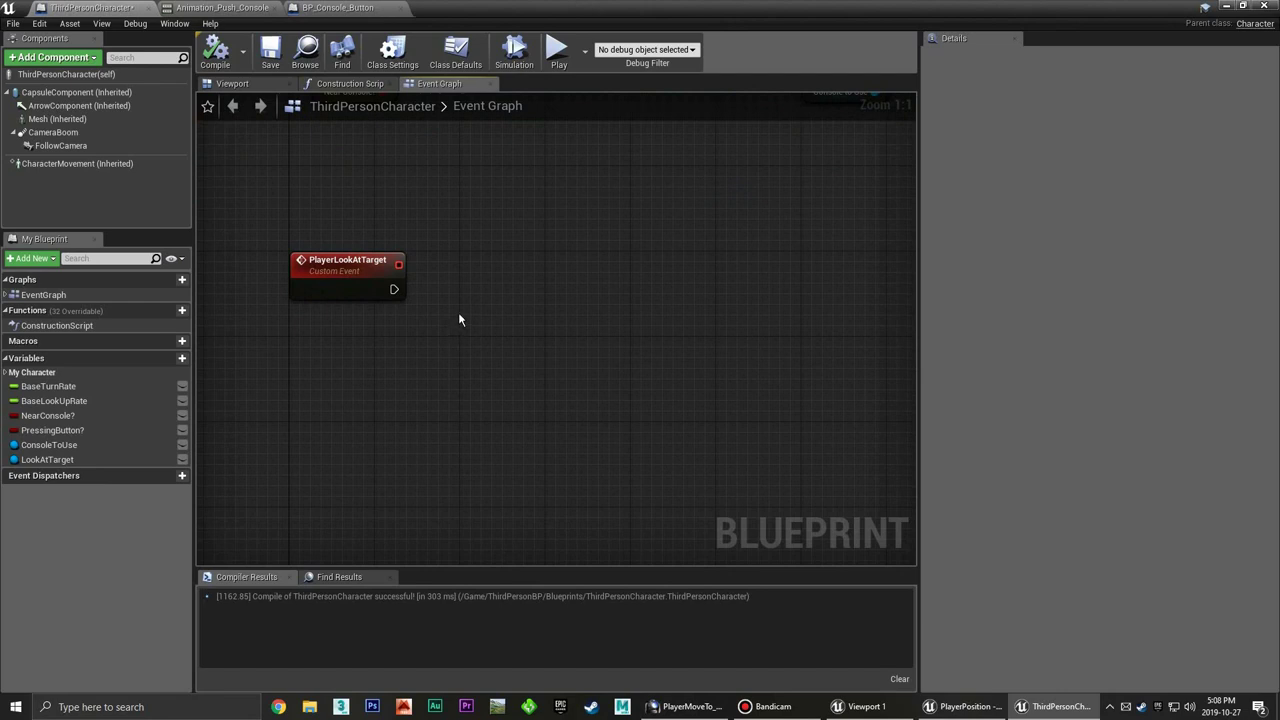
pyautogui.moveTo(458, 320); pyautogui.dragTo(496, 307, button='right')
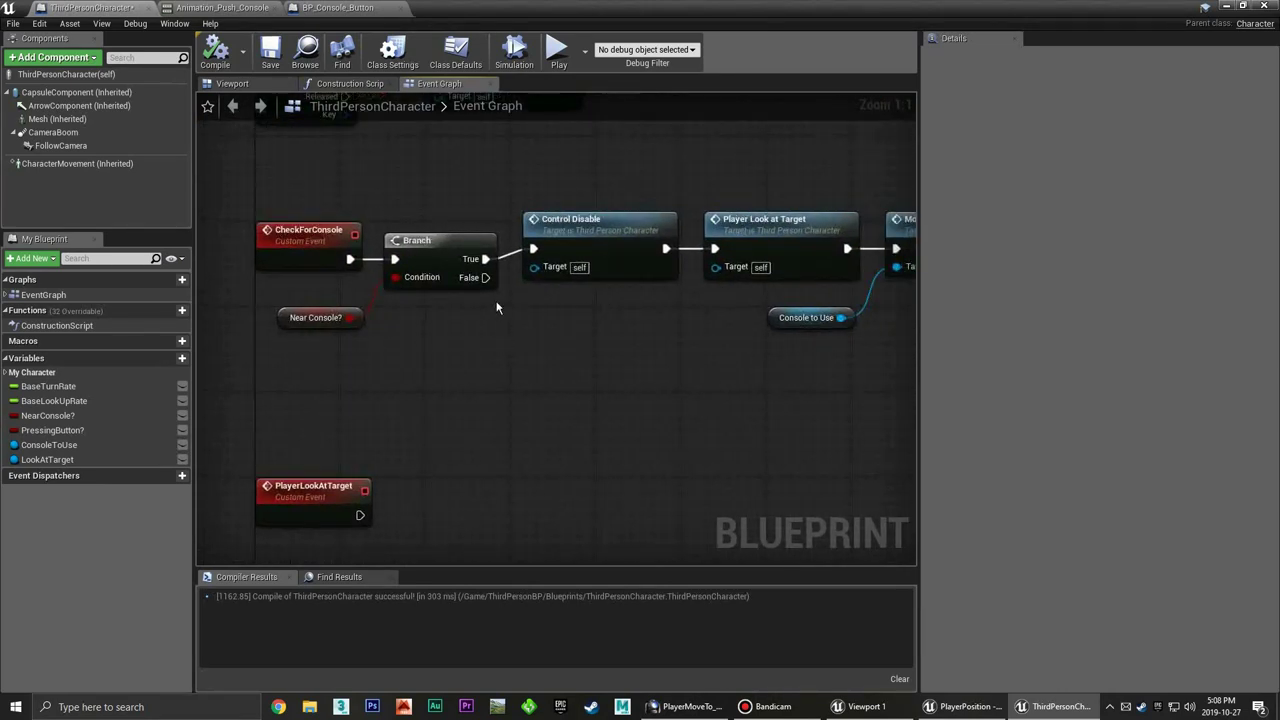
# Add a Print String node on the Branch False output with message 'Not Near Console'
pyautogui.moveTo(484, 277); pyautogui.dragTo(525, 335)
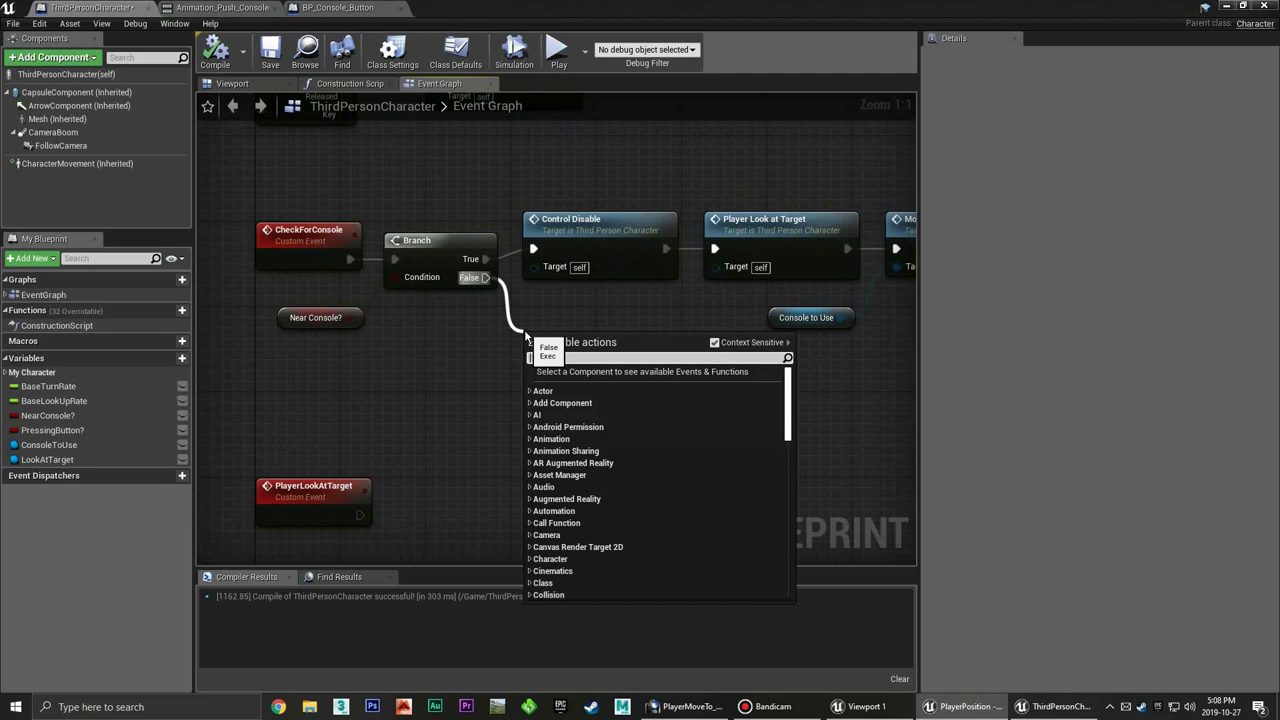
pyautogui.write('print')
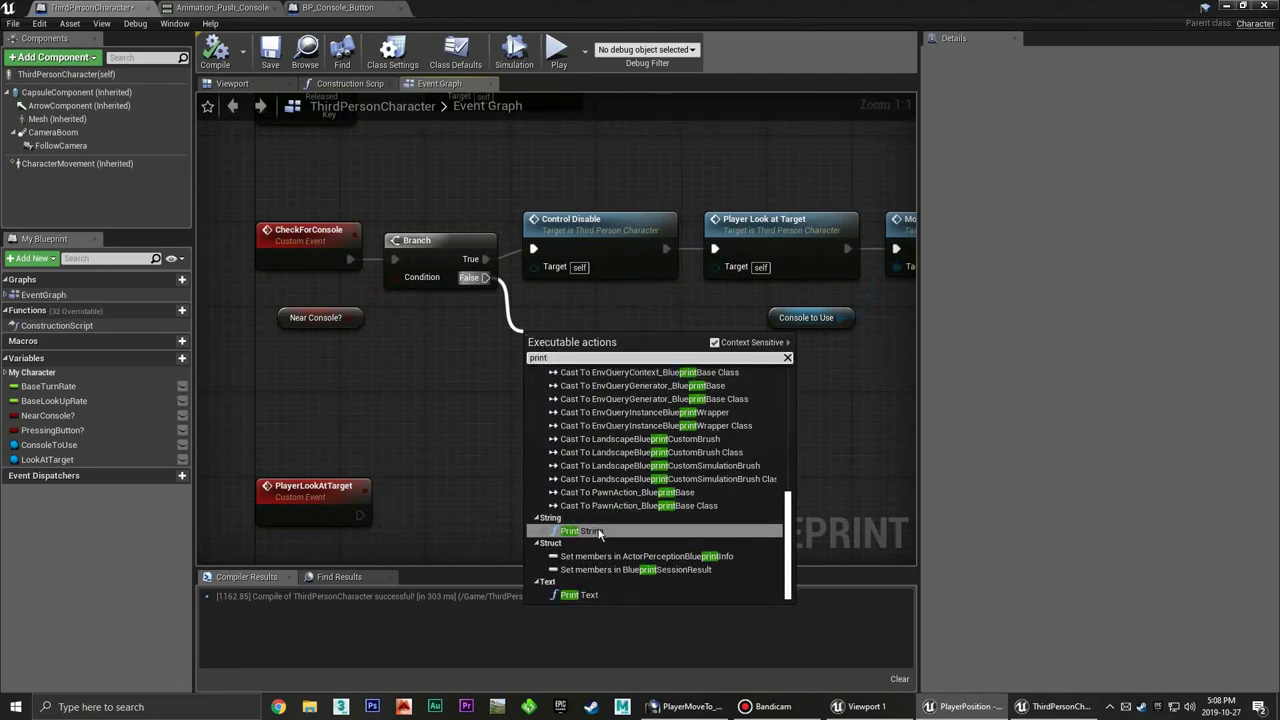
pyautogui.click(590, 531)
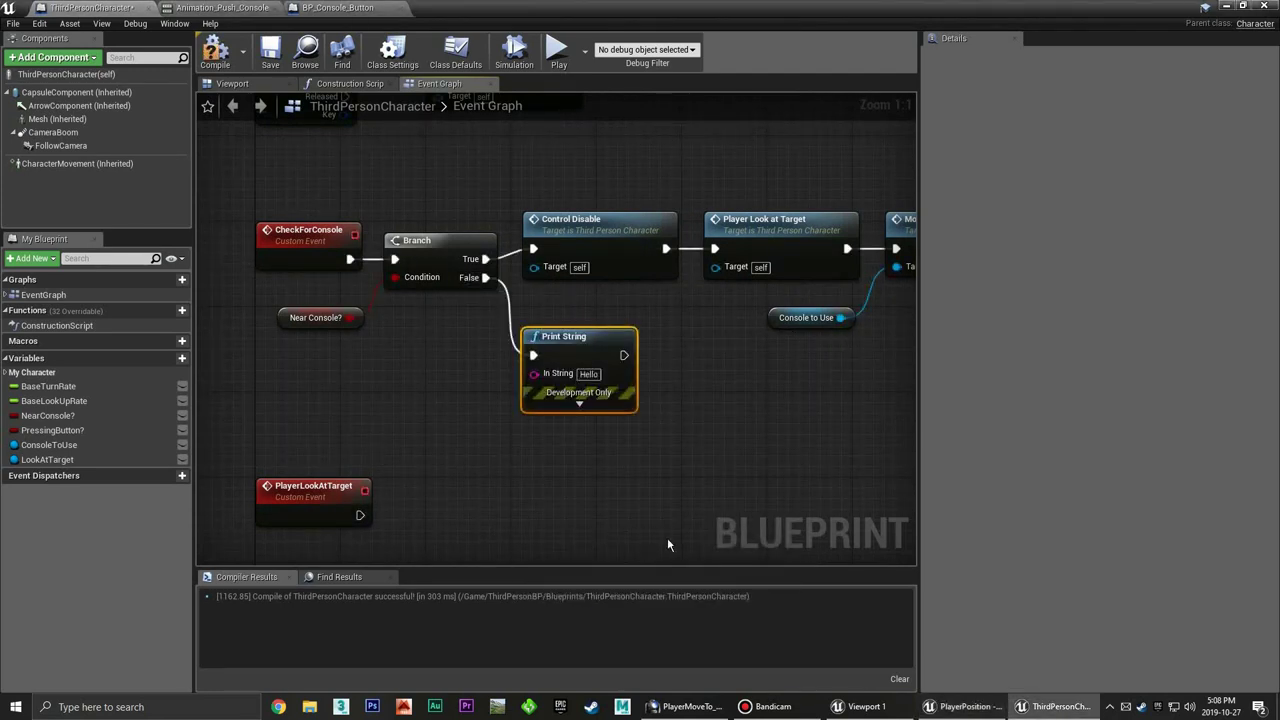
pyautogui.click(586, 376)
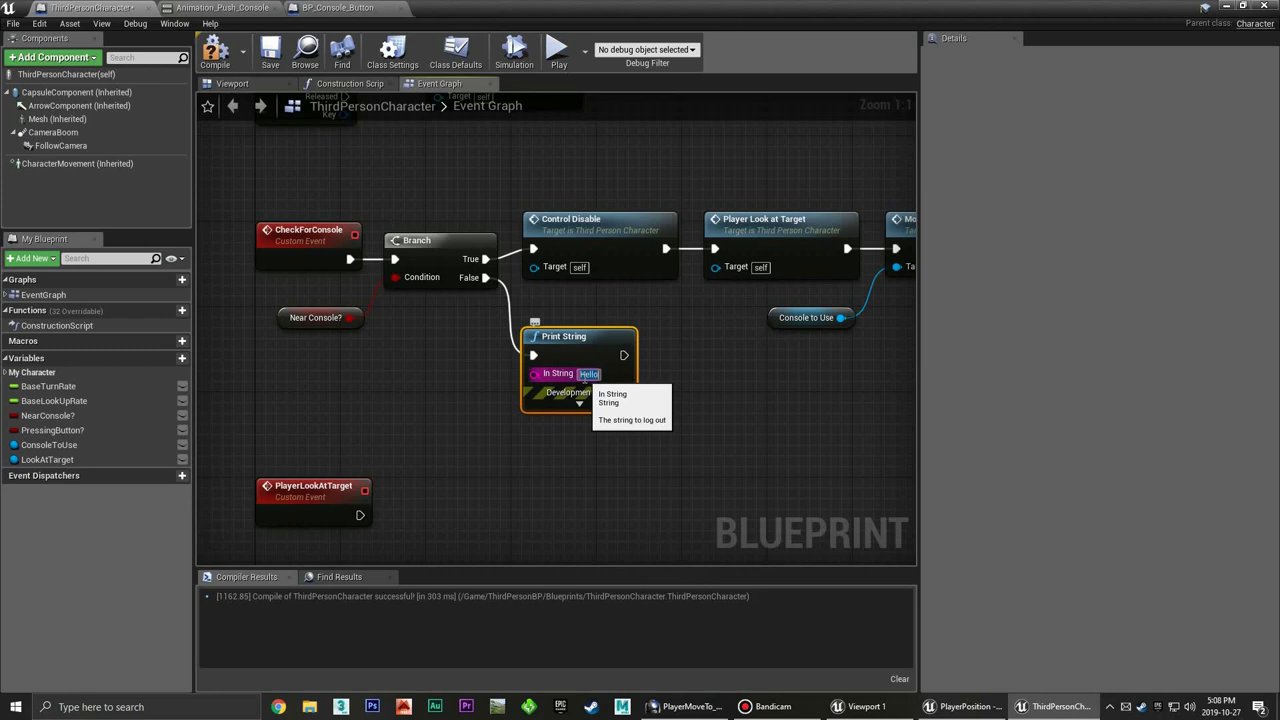
pyautogui.write('Not')
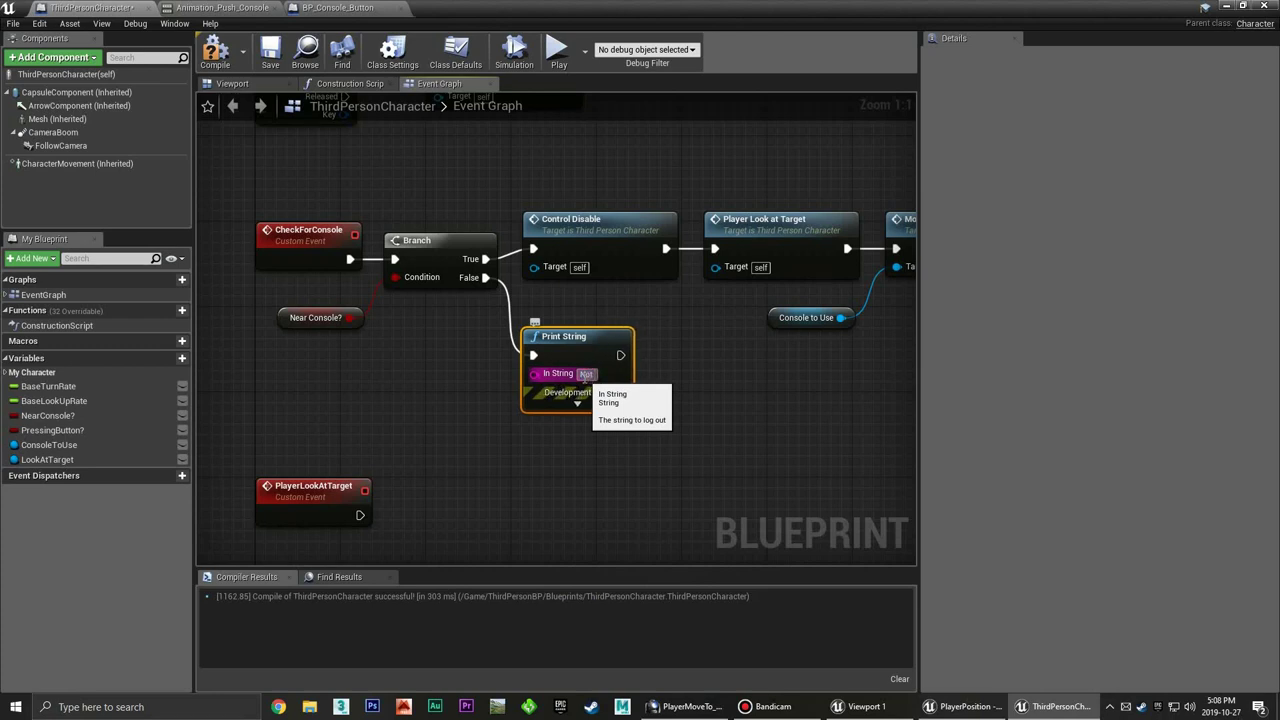
pyautogui.write(' Near Consol')
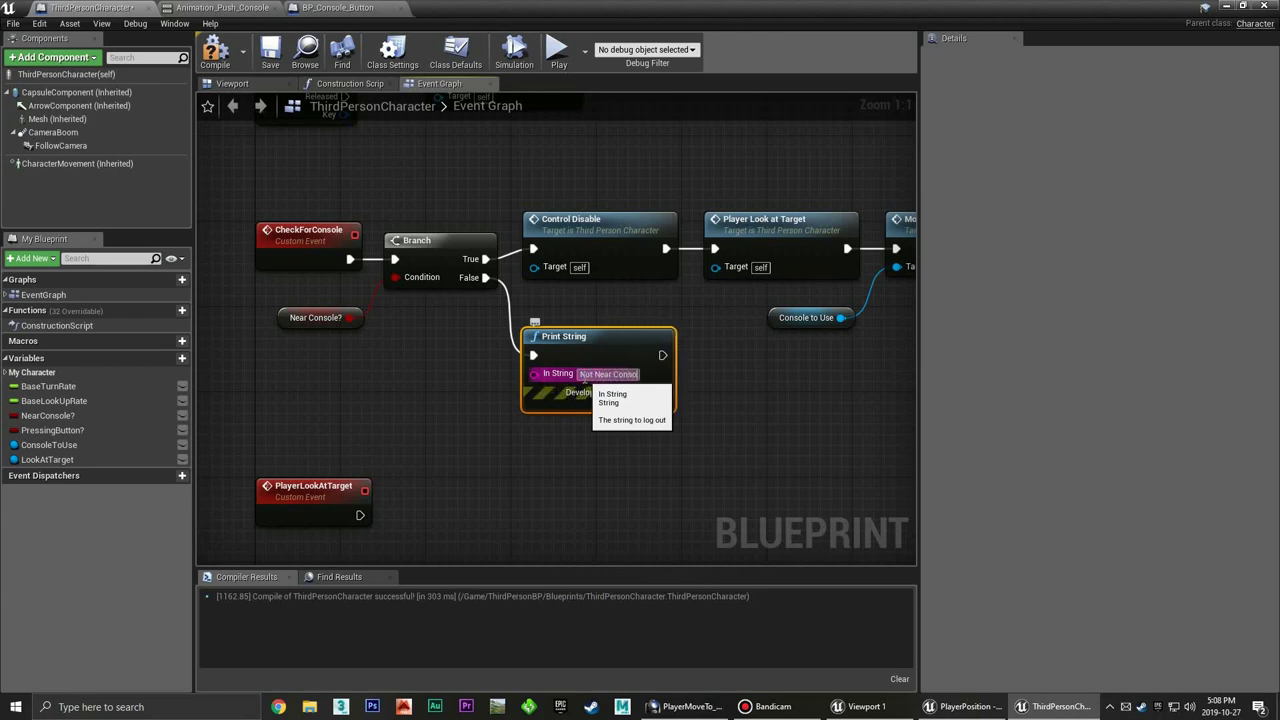
pyautogui.write('e')
pyautogui.press('Return')
# Set the Print String text colour to red (R 1, G 0) and duration to 5 seconds
pyautogui.click(587, 419)
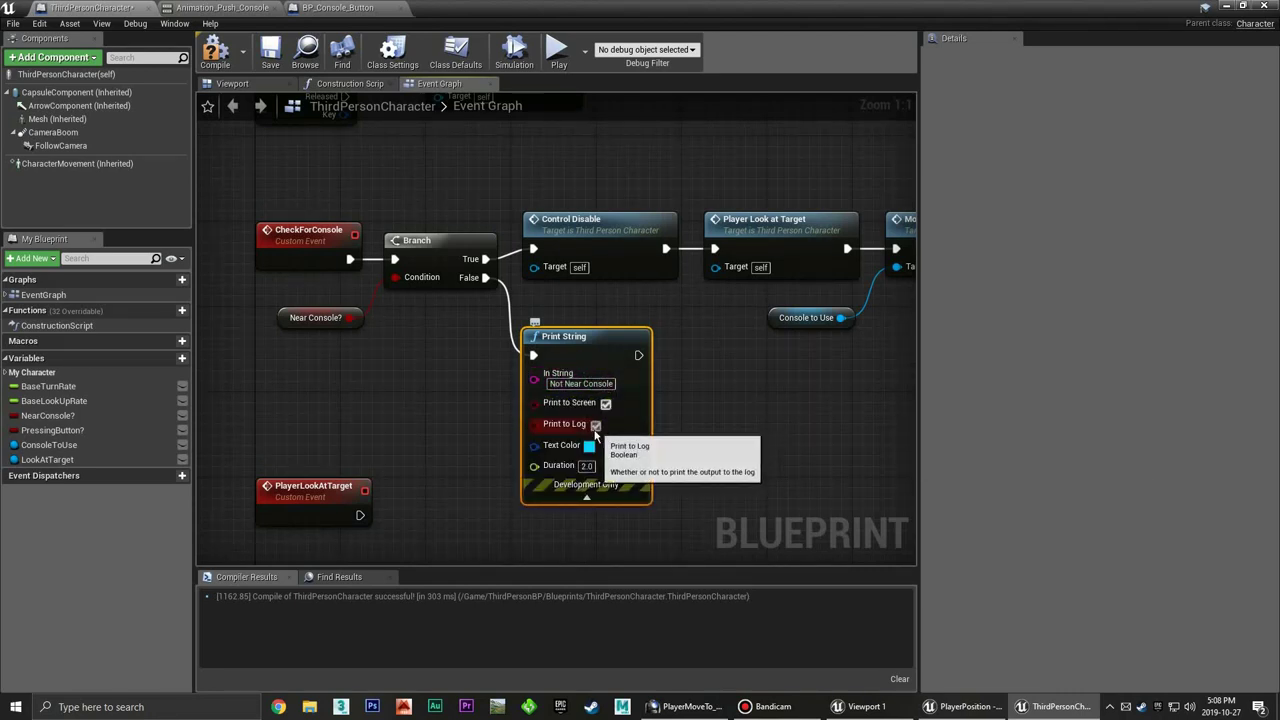
pyautogui.click(589, 446)
pyautogui.click(645, 537)
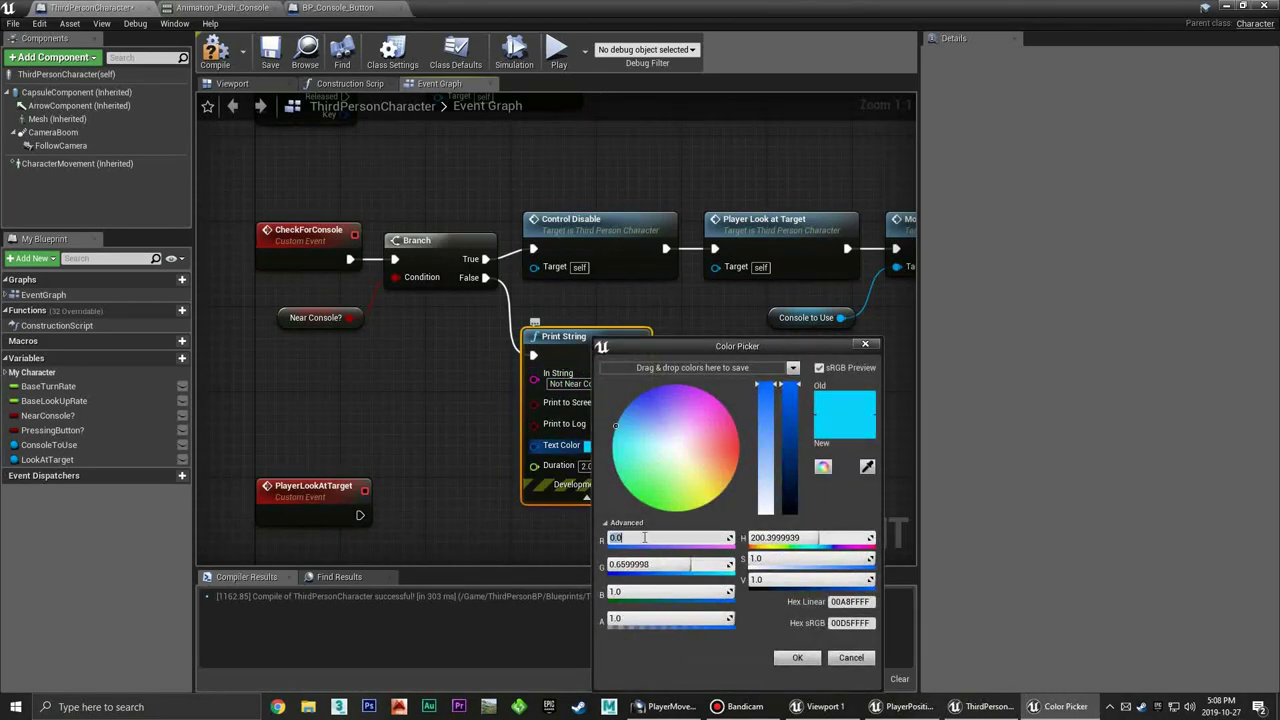
pyautogui.write('1')
pyautogui.press('Tab')
pyautogui.write('0')
pyautogui.press('Tab')
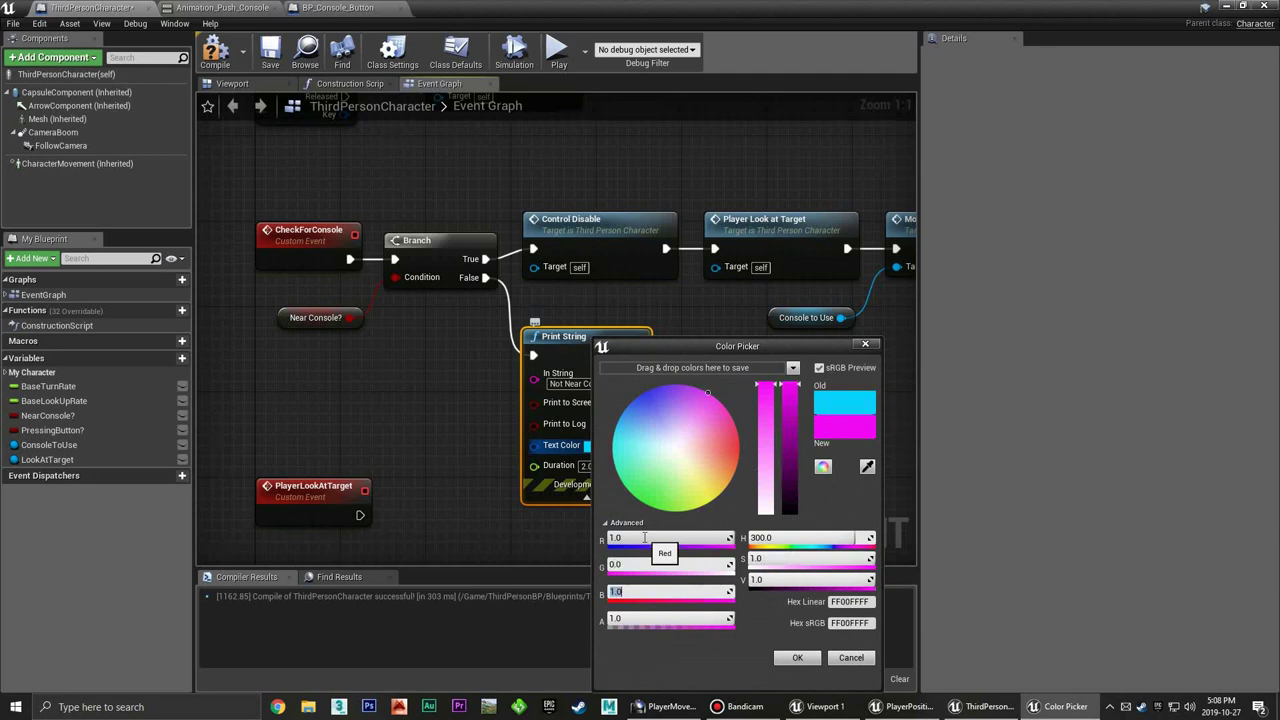
pyautogui.write('0')
pyautogui.click(797, 657)
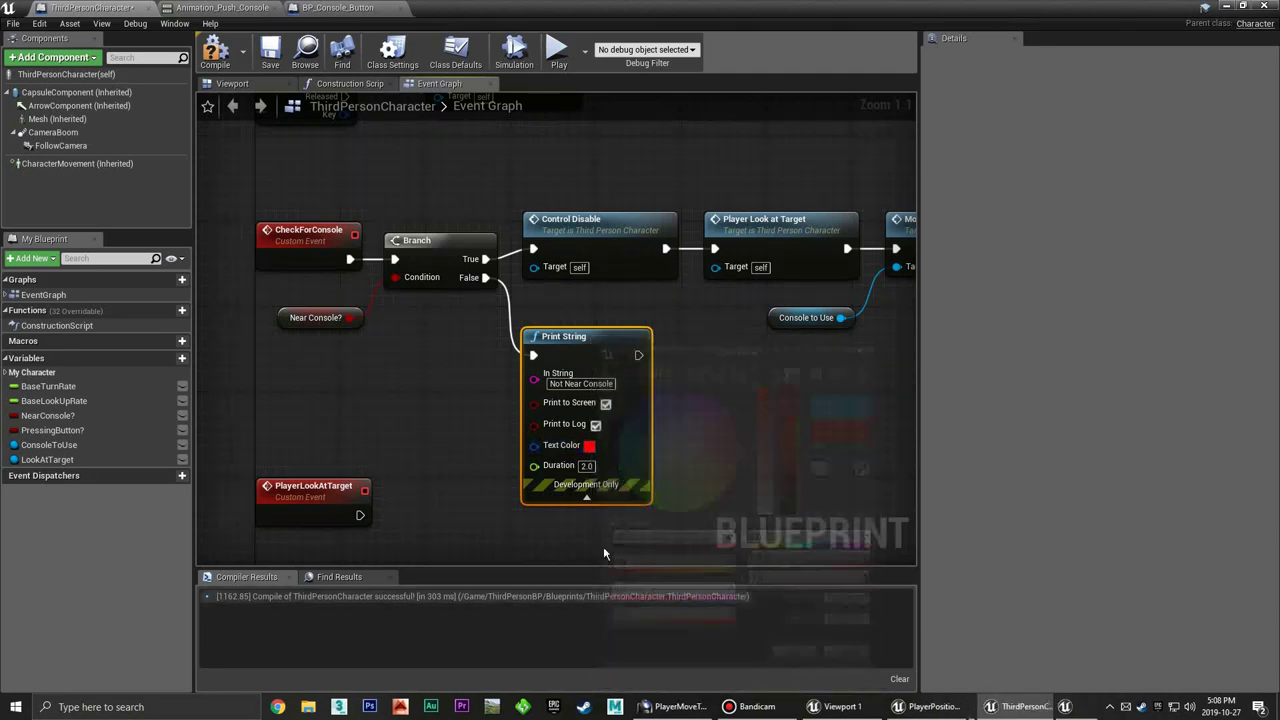
pyautogui.click(586, 465)
pyautogui.write('5')
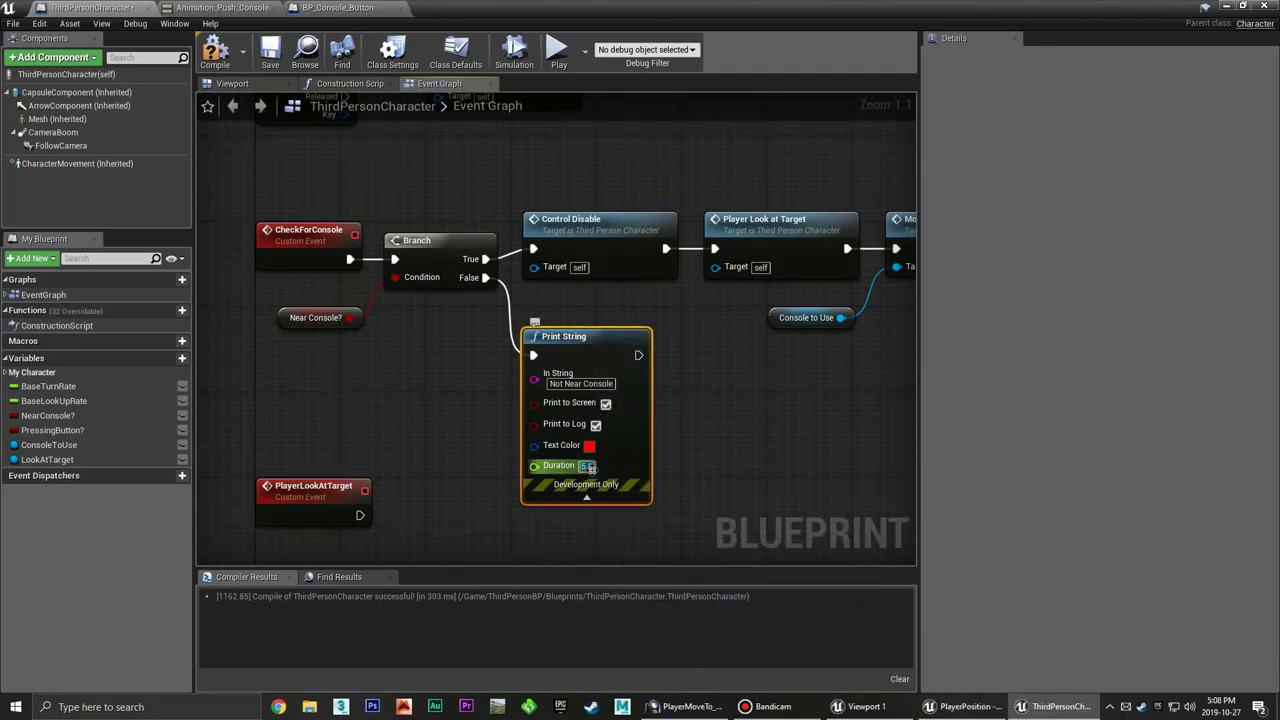
pyautogui.press('Return')
pyautogui.click(586, 490)
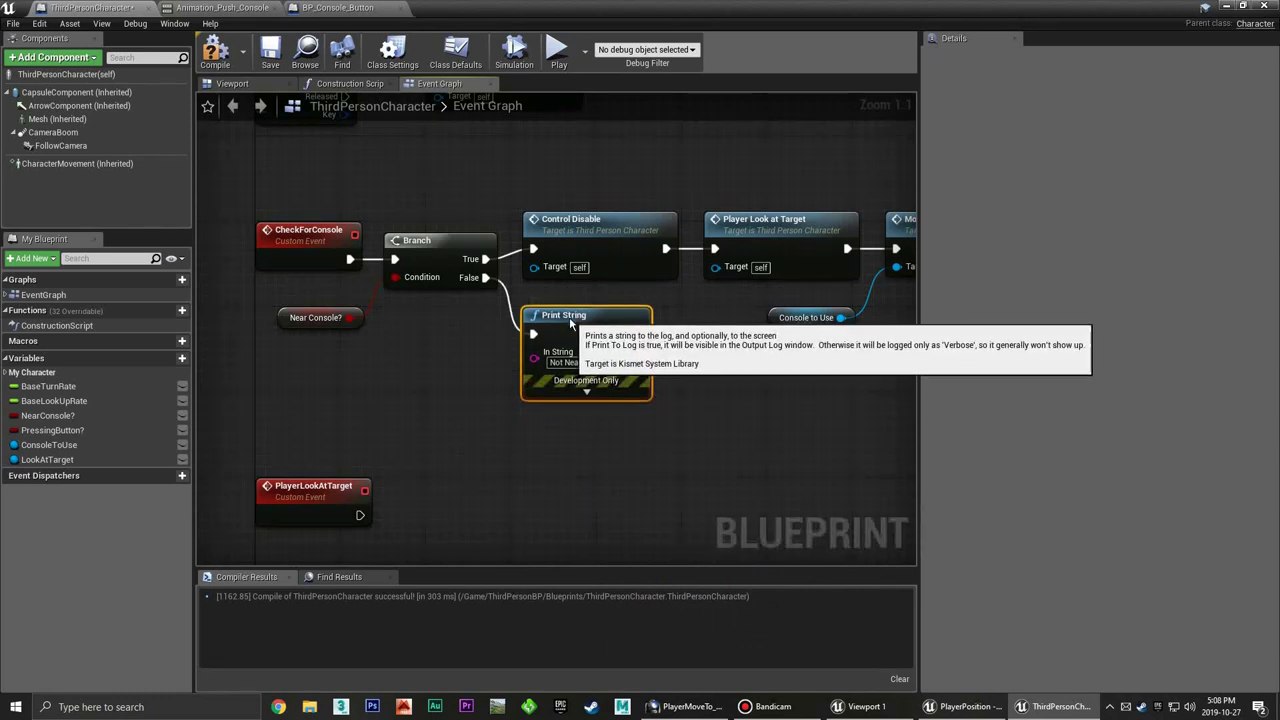
# Nudge the Print String node into place and compile the ThirdPersonCharacter blueprint
pyautogui.moveTo(570, 337); pyautogui.dragTo(559, 304)
pyautogui.moveTo(684, 384); pyautogui.dragTo(600, 392, button='right')
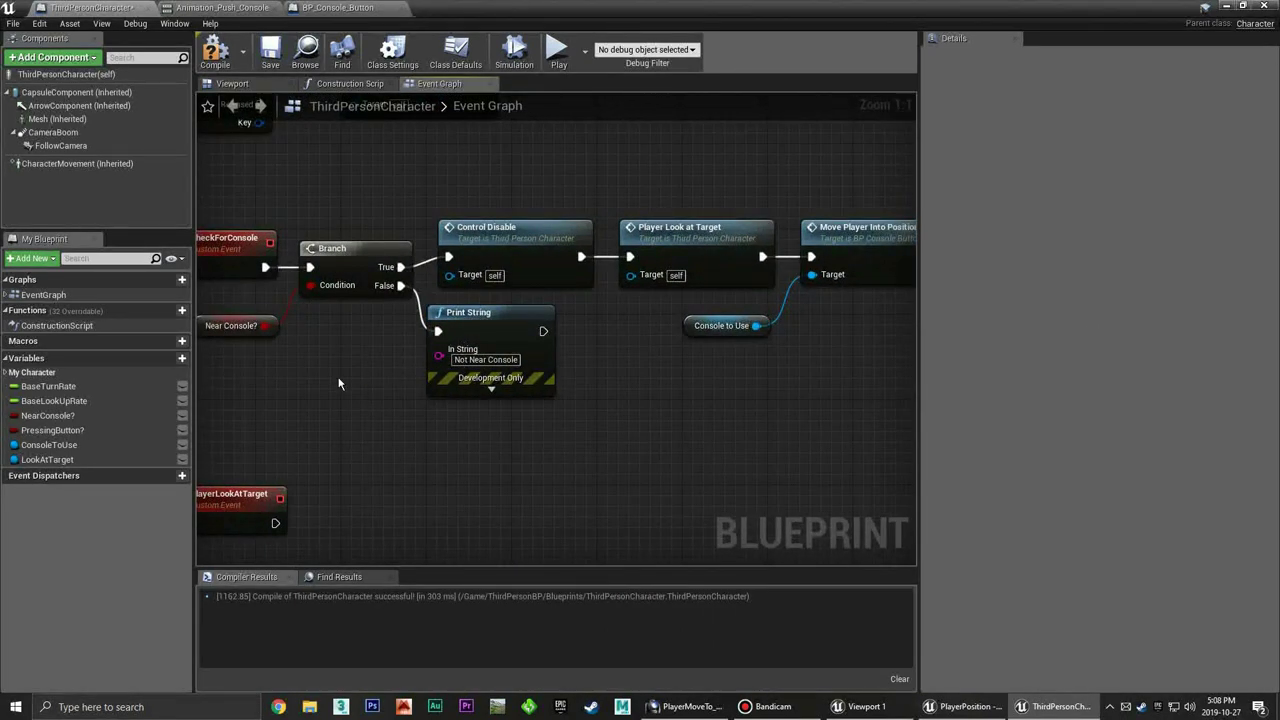
pyautogui.click(215, 50)
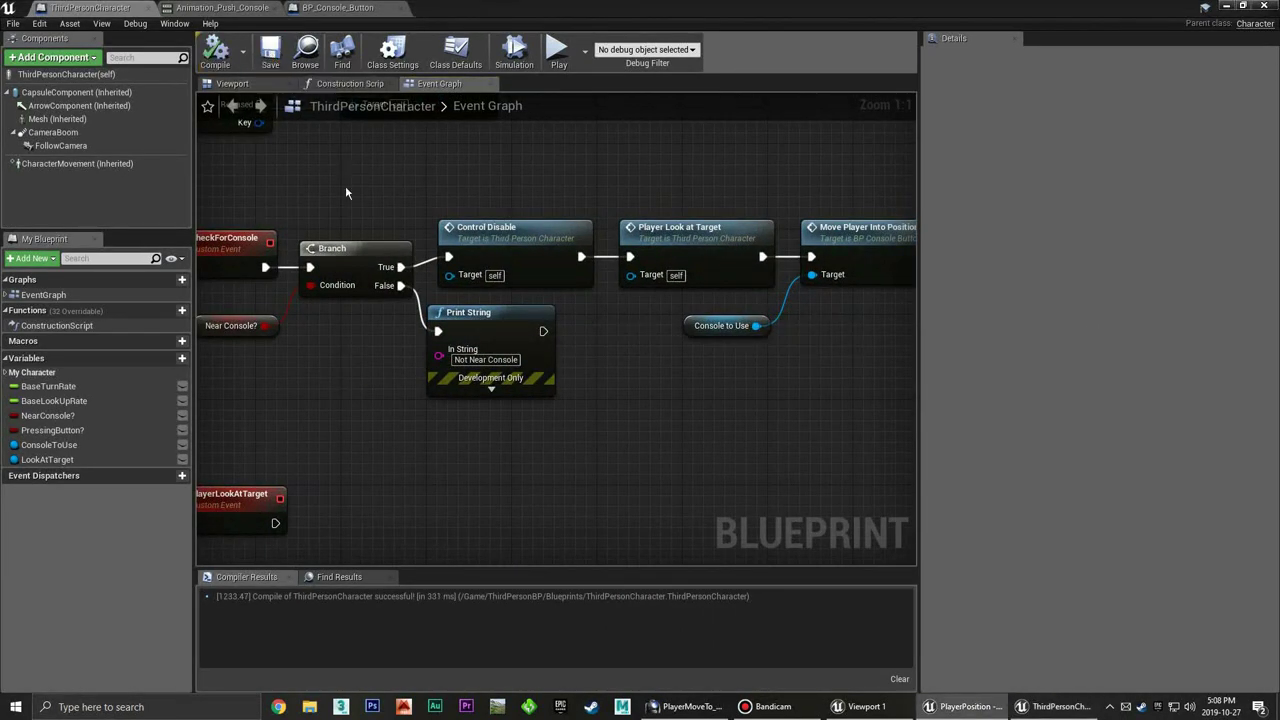
pyautogui.moveTo(327, 383)
pyautogui.mouseDown(button='right')
pyautogui.moveTo(386, 333)
pyautogui.moveTo(467, 520)
pyautogui.mouseUp(button='right')
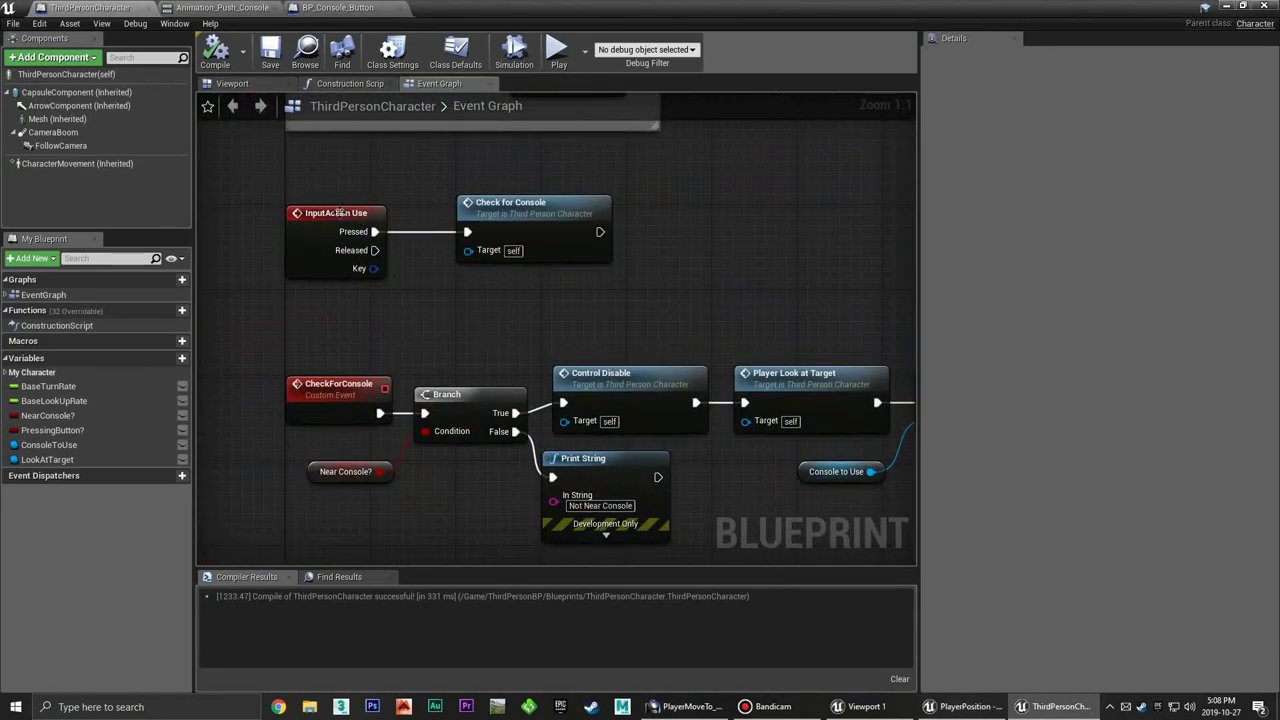
pyautogui.click(378, 270)
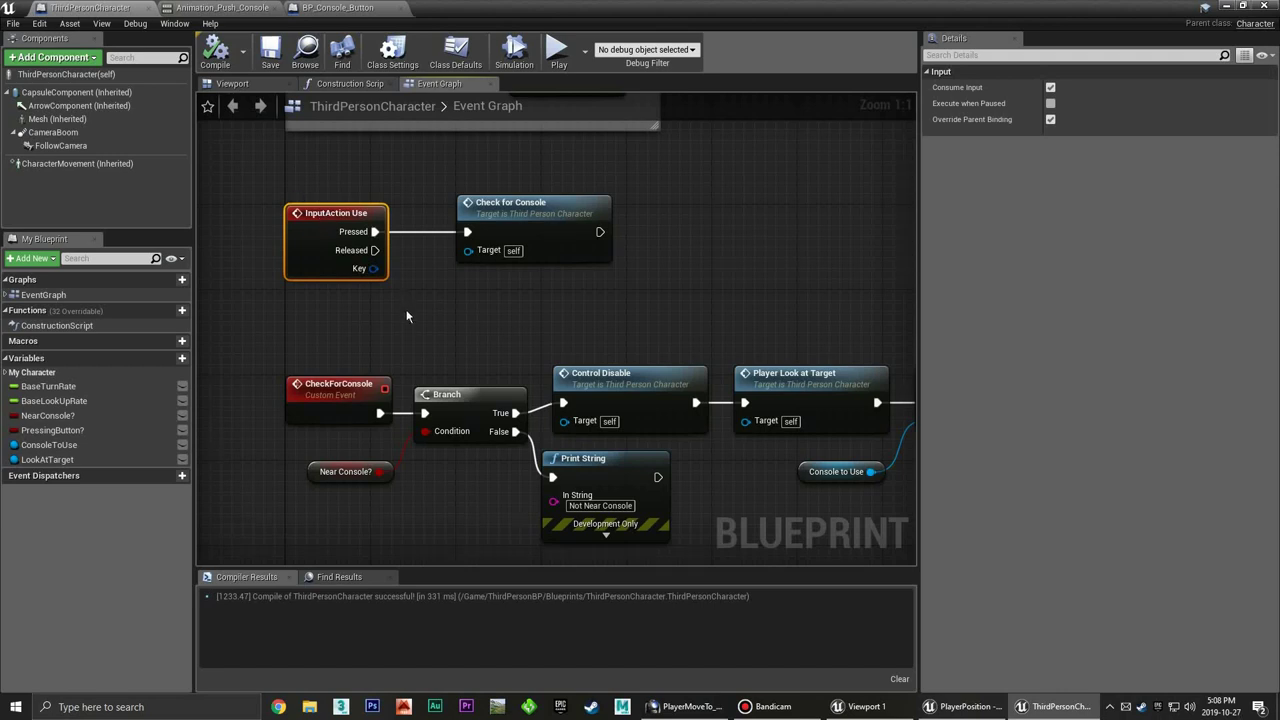
pyautogui.click(435, 296)
pyautogui.click(523, 213)
# Place a Look at Target getter next to the PlayerLookAtTarget event
pyautogui.click(475, 335)
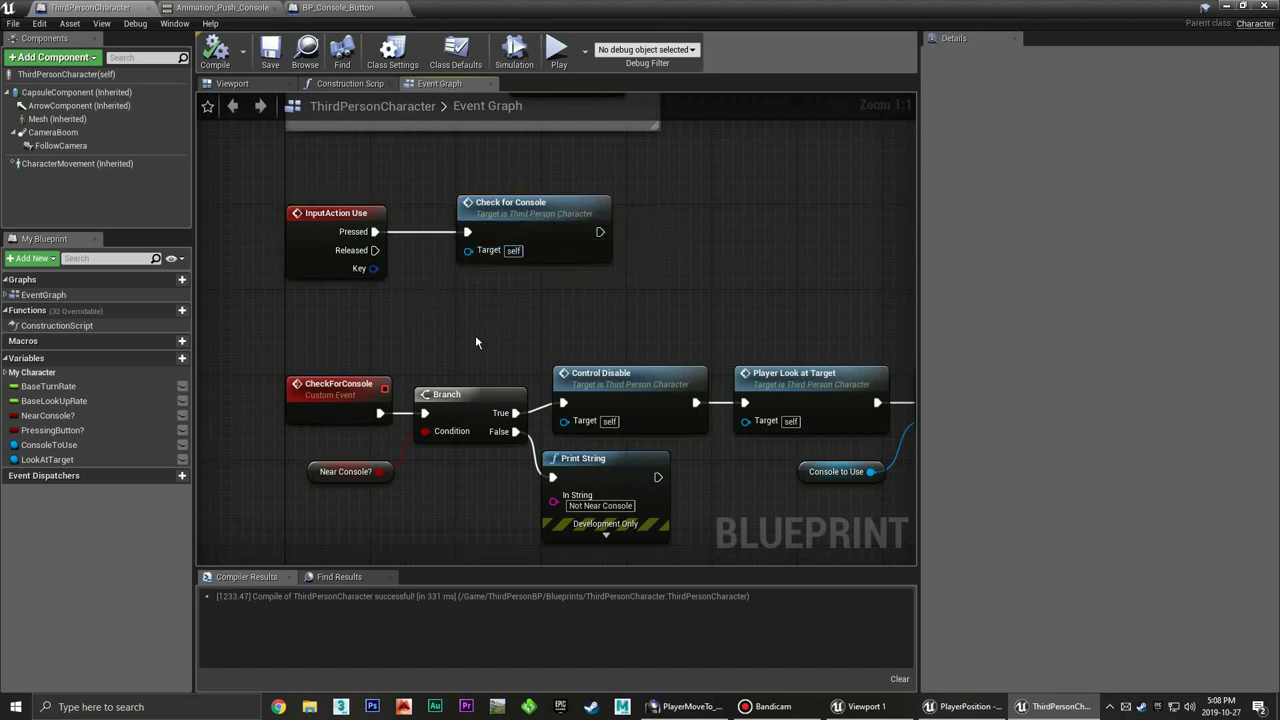
pyautogui.moveTo(473, 347)
pyautogui.mouseDown(button='right')
pyautogui.moveTo(403, 304)
pyautogui.moveTo(430, 275)
pyautogui.mouseUp(button='right')
pyautogui.click(500, 378)
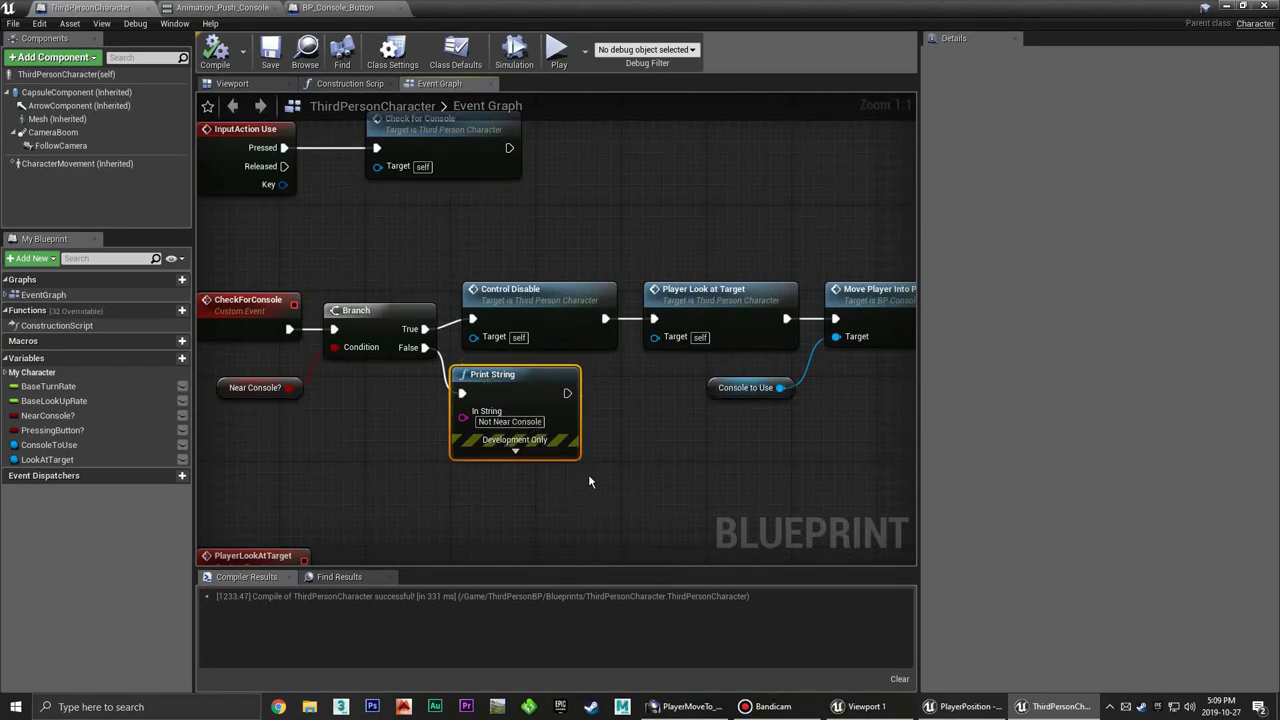
pyautogui.click(613, 490)
pyautogui.moveTo(613, 490)
pyautogui.mouseDown(button='right')
pyautogui.moveTo(614, 369)
pyautogui.moveTo(514, 342)
pyautogui.mouseUp(button='right')
pyautogui.rightClick(482, 347)
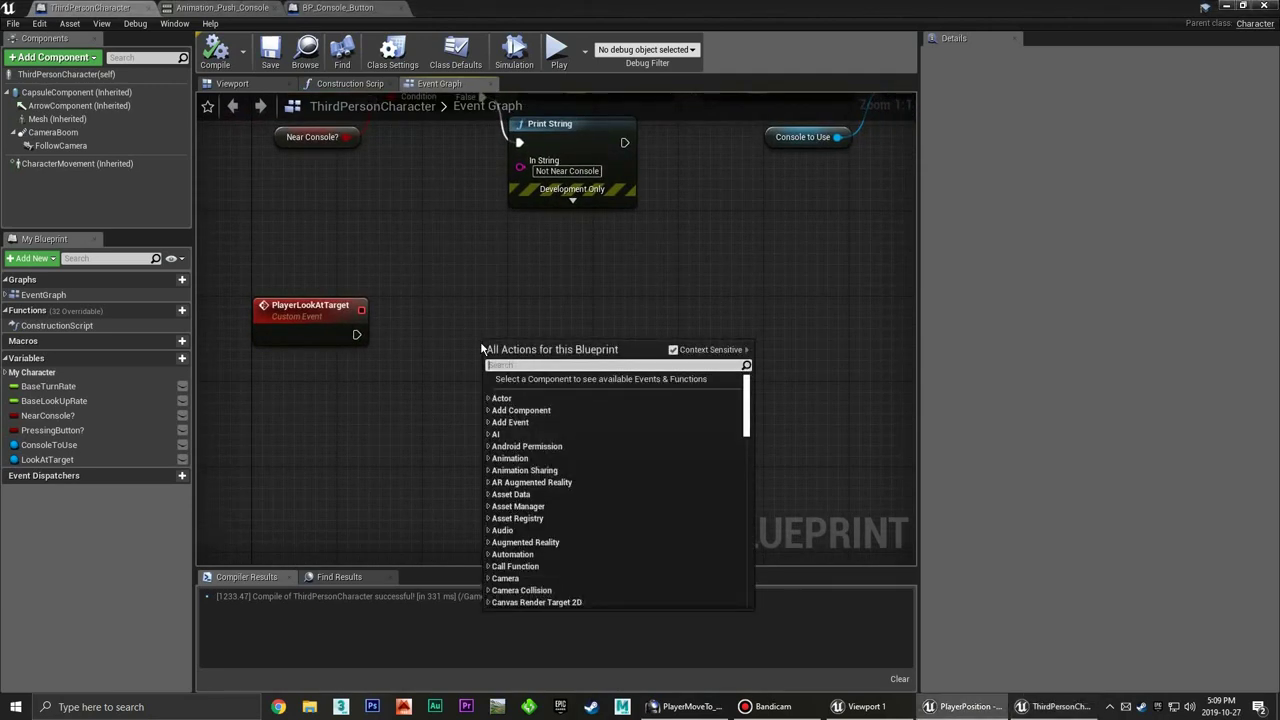
pyautogui.click(482, 348)
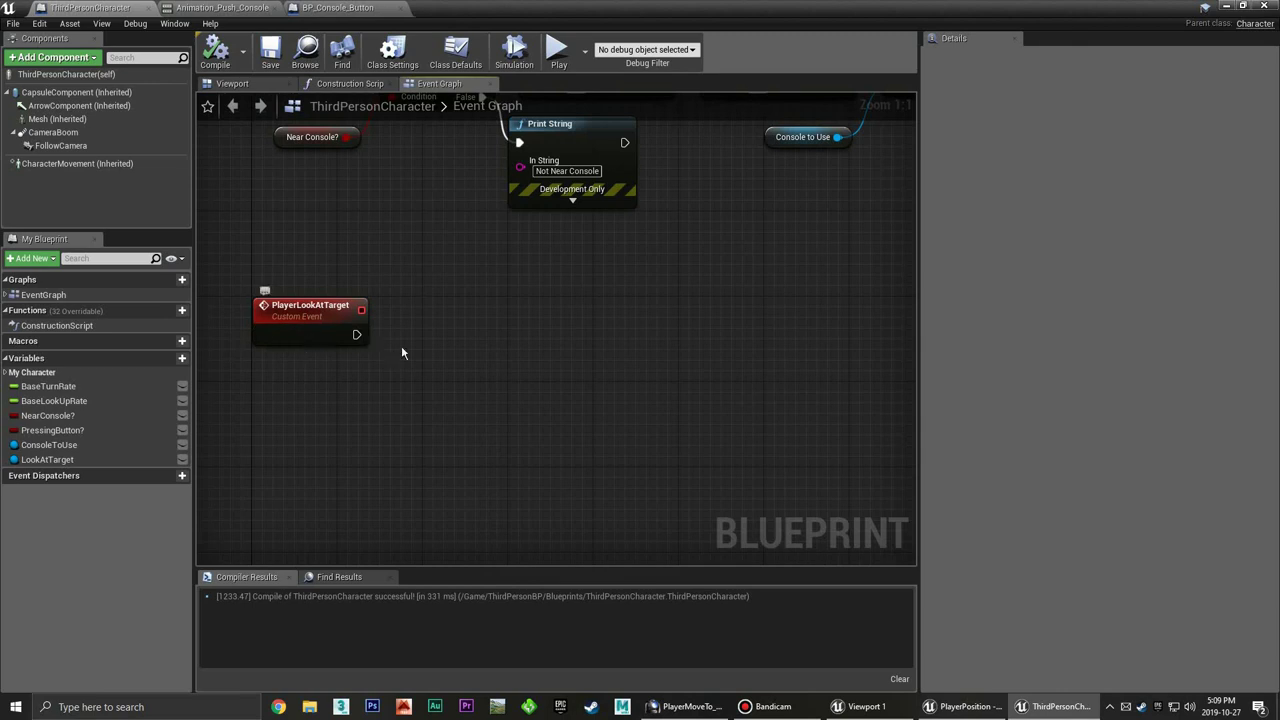
pyautogui.moveTo(47, 459)
pyautogui.mouseDown()
pyautogui.moveTo(352, 380)
pyautogui.moveTo(310, 373)
pyautogui.moveTo(432, 343)
pyautogui.mouseUp()
pyautogui.click(340, 381)
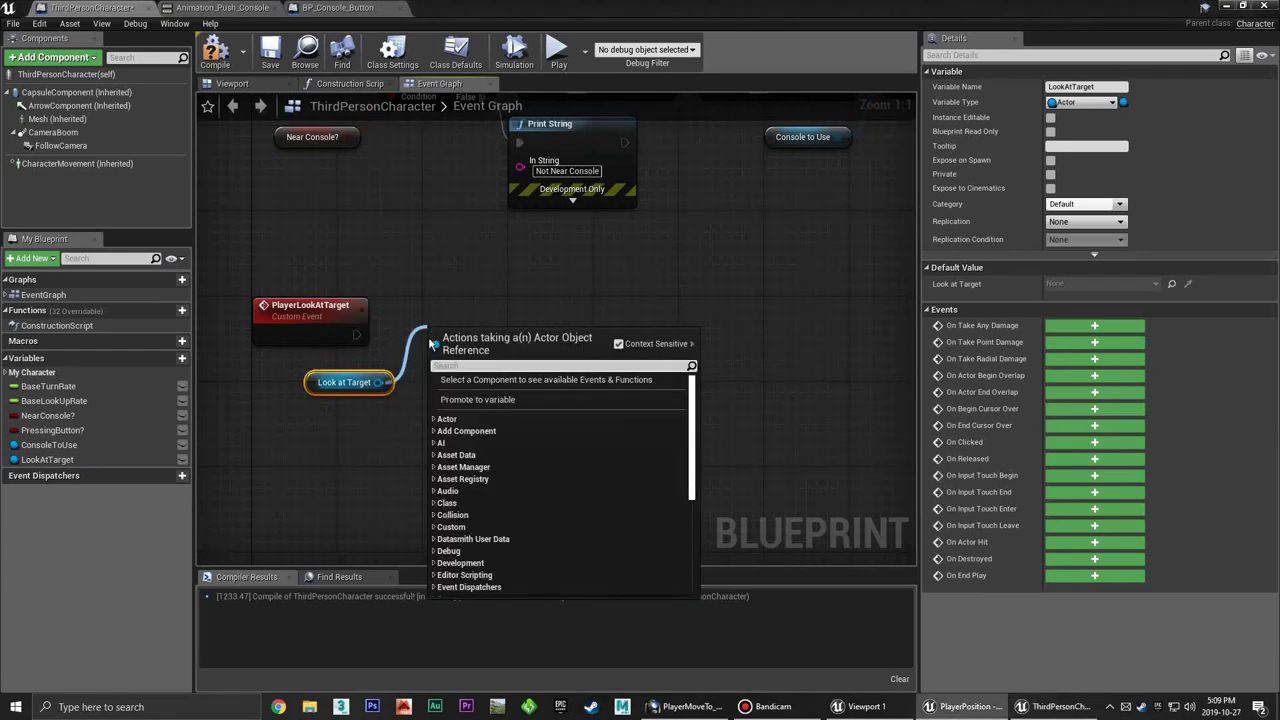
# Add an Is Valid macro on Look at Target and run it from PlayerLookAtTarget's exec
pyautogui.write('is valid')
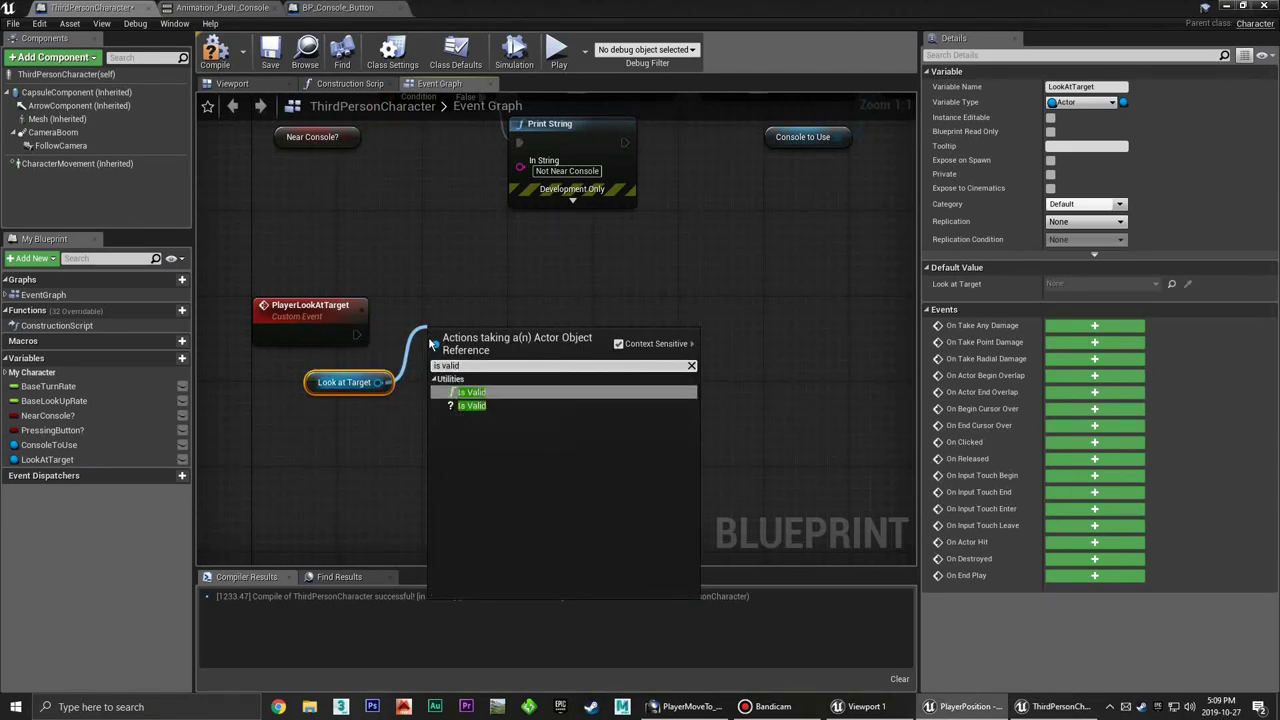
pyautogui.click(473, 407)
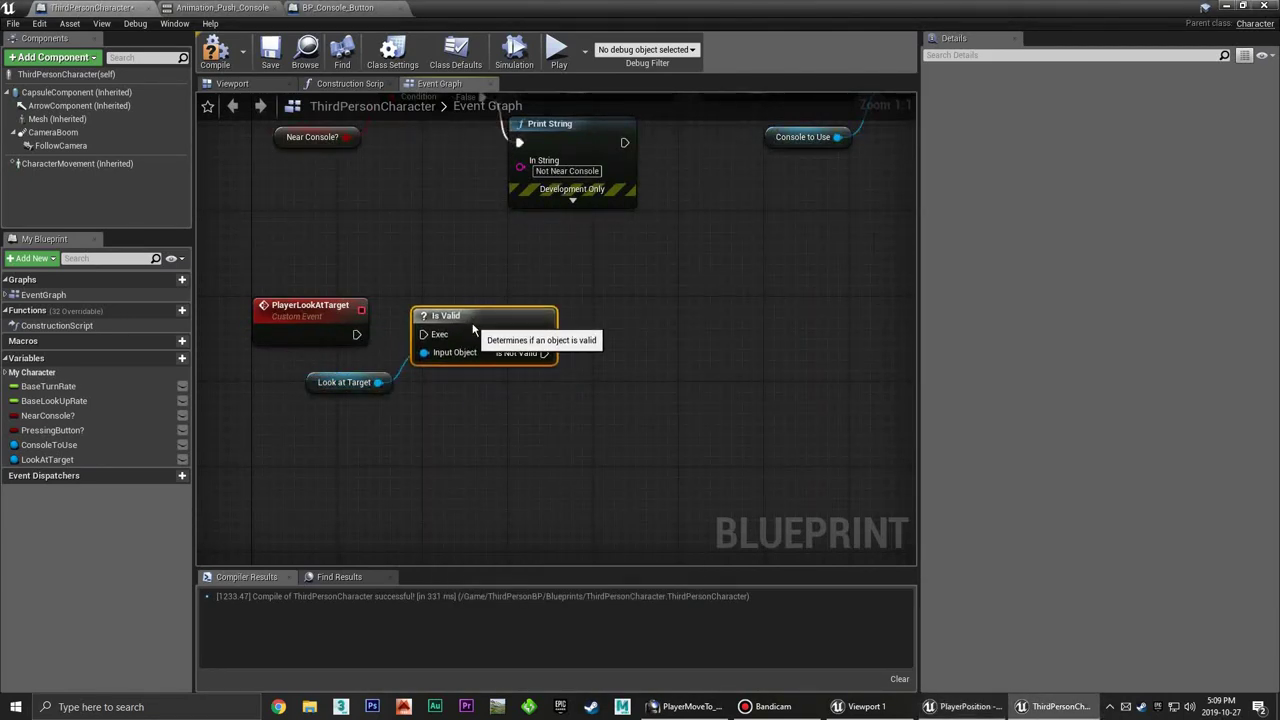
pyautogui.moveTo(356, 334); pyautogui.dragTo(423, 334)
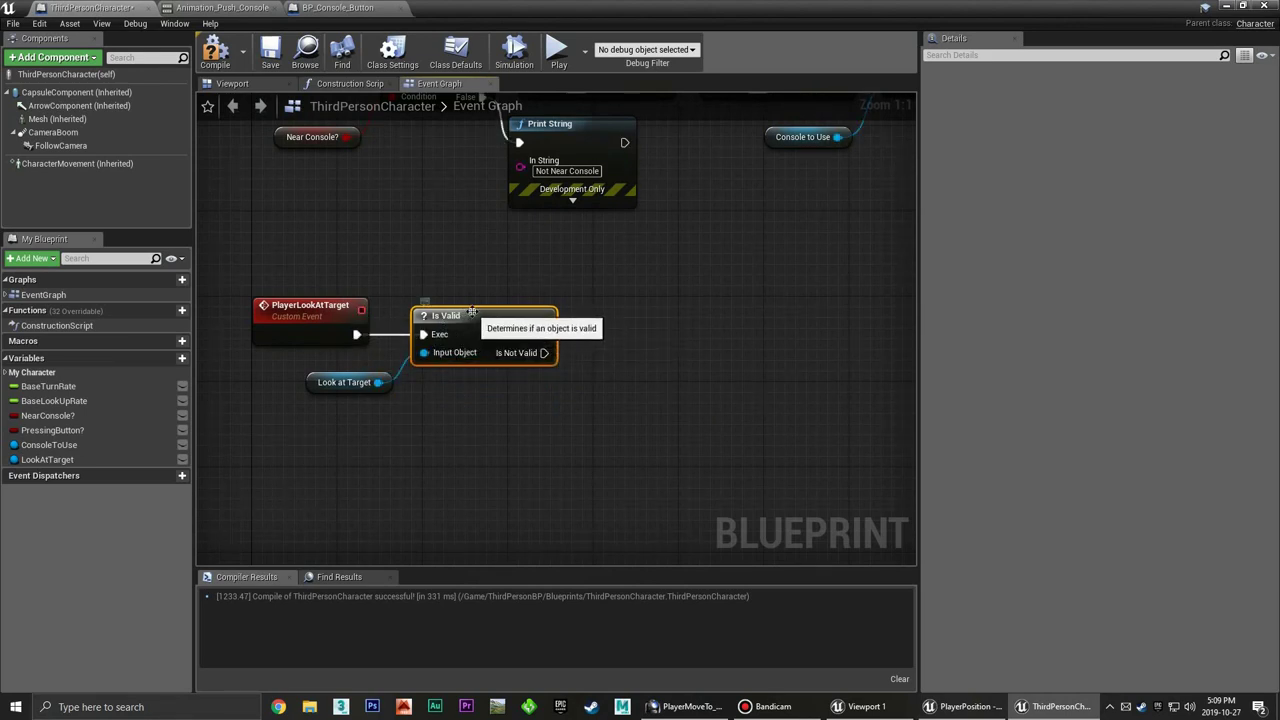
pyautogui.moveTo(579, 371); pyautogui.dragTo(547, 360, button='right')
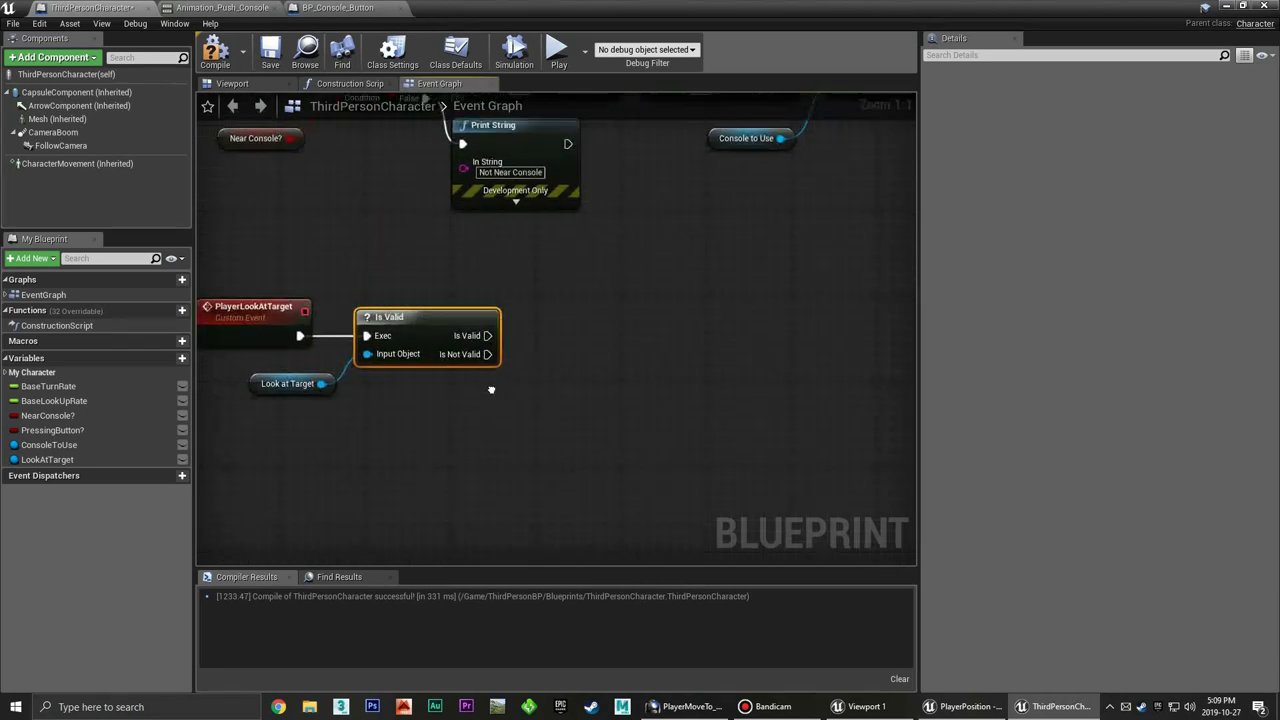
pyautogui.click(310, 366)
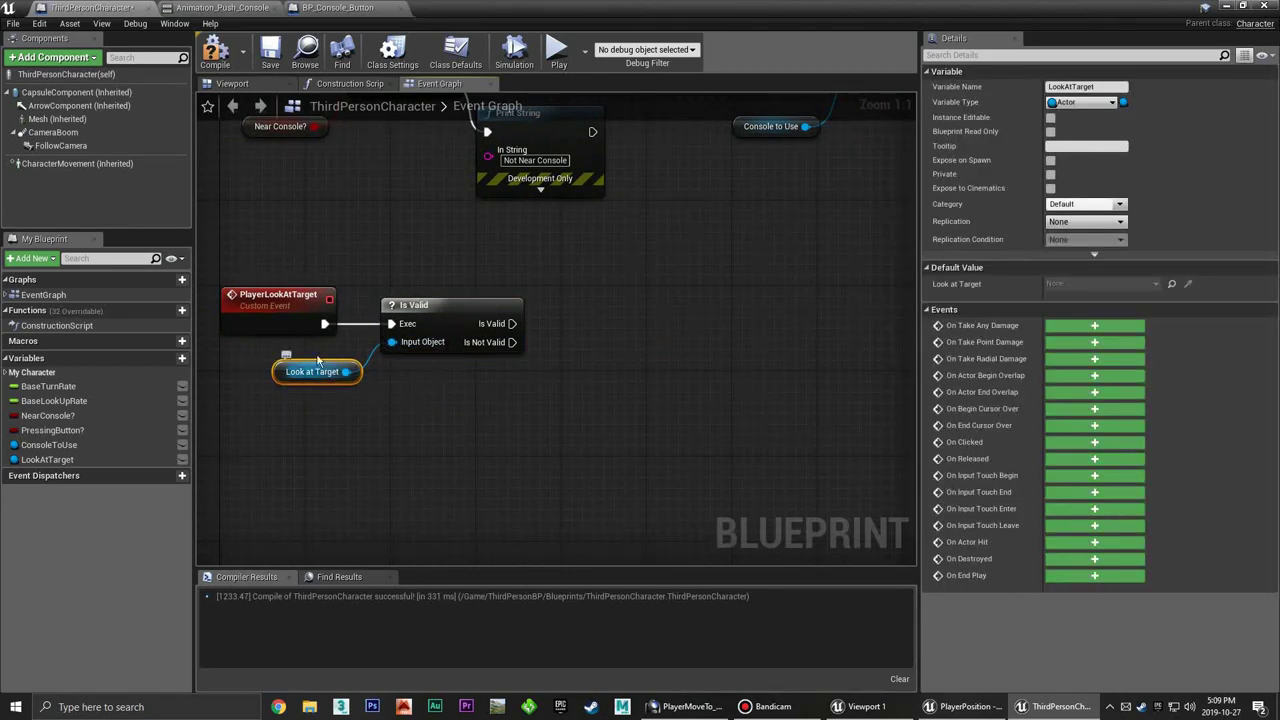
pyautogui.click(394, 383)
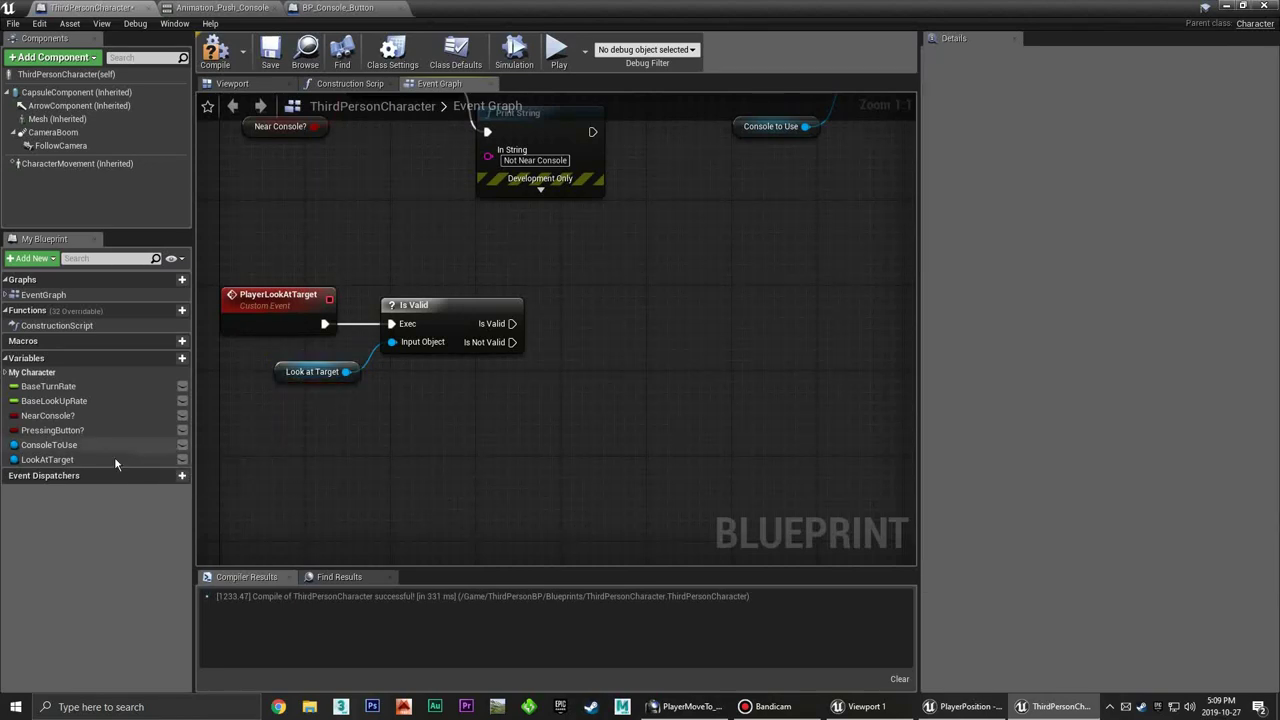
# Compile the ThirdPersonCharacter blueprint with the new validity check
pyautogui.click(268, 62)
pyautogui.click(47, 459)
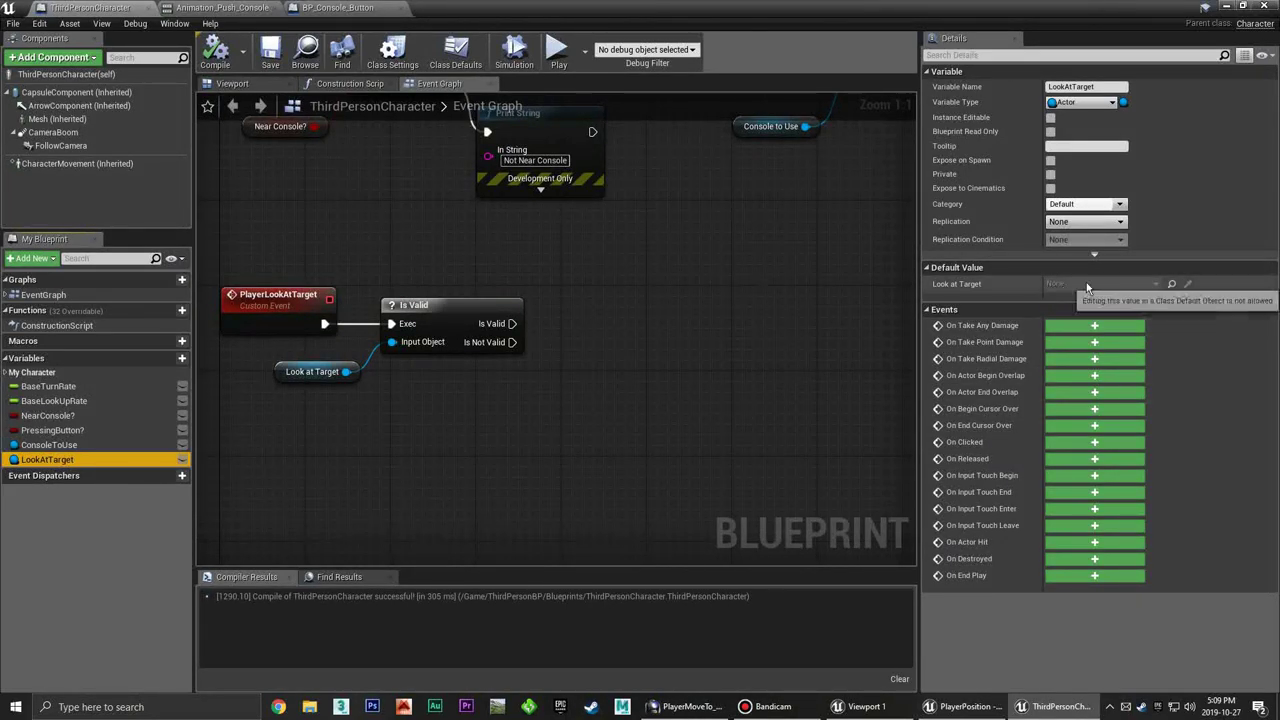
pyautogui.click(422, 402)
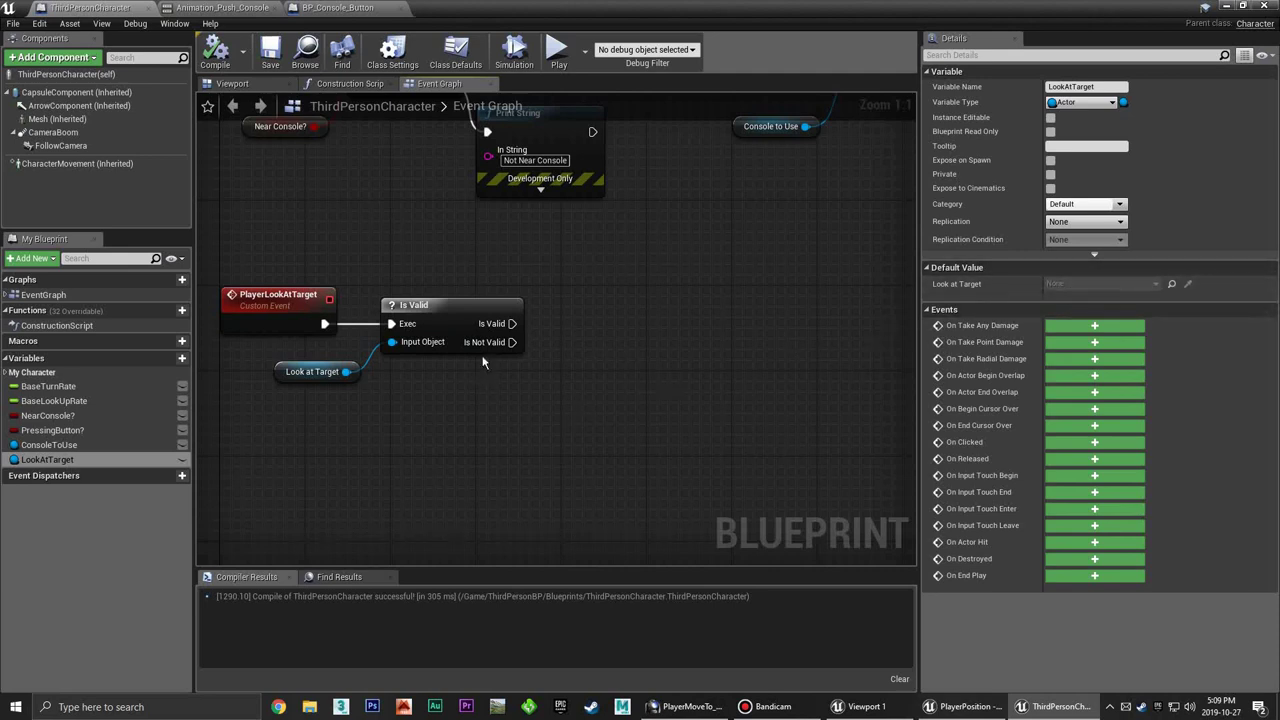
pyautogui.scroll(-2, 480, 370)
pyautogui.scroll(2, 438, 383)
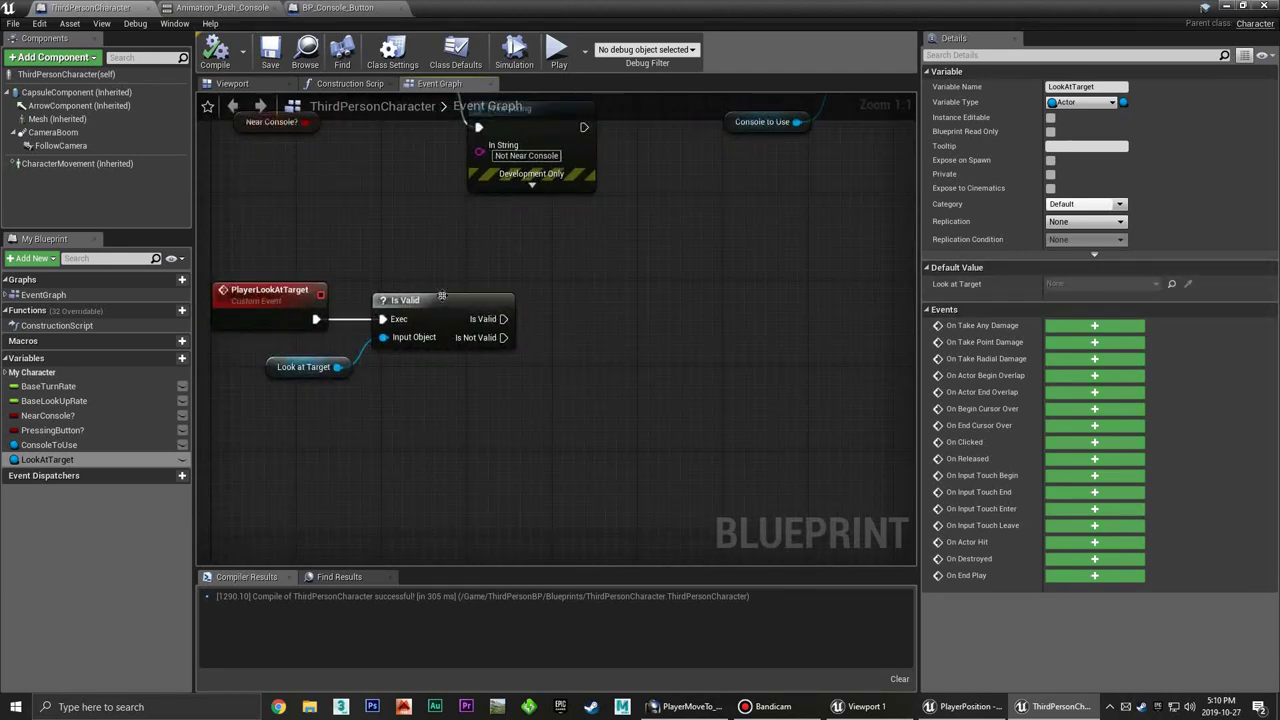
# Review the Is Valid, Look at Target and Not Near Console print nodes in the graph
pyautogui.click(437, 310)
pyautogui.click(424, 390)
pyautogui.moveTo(424, 384); pyautogui.dragTo(397, 395, button='right')
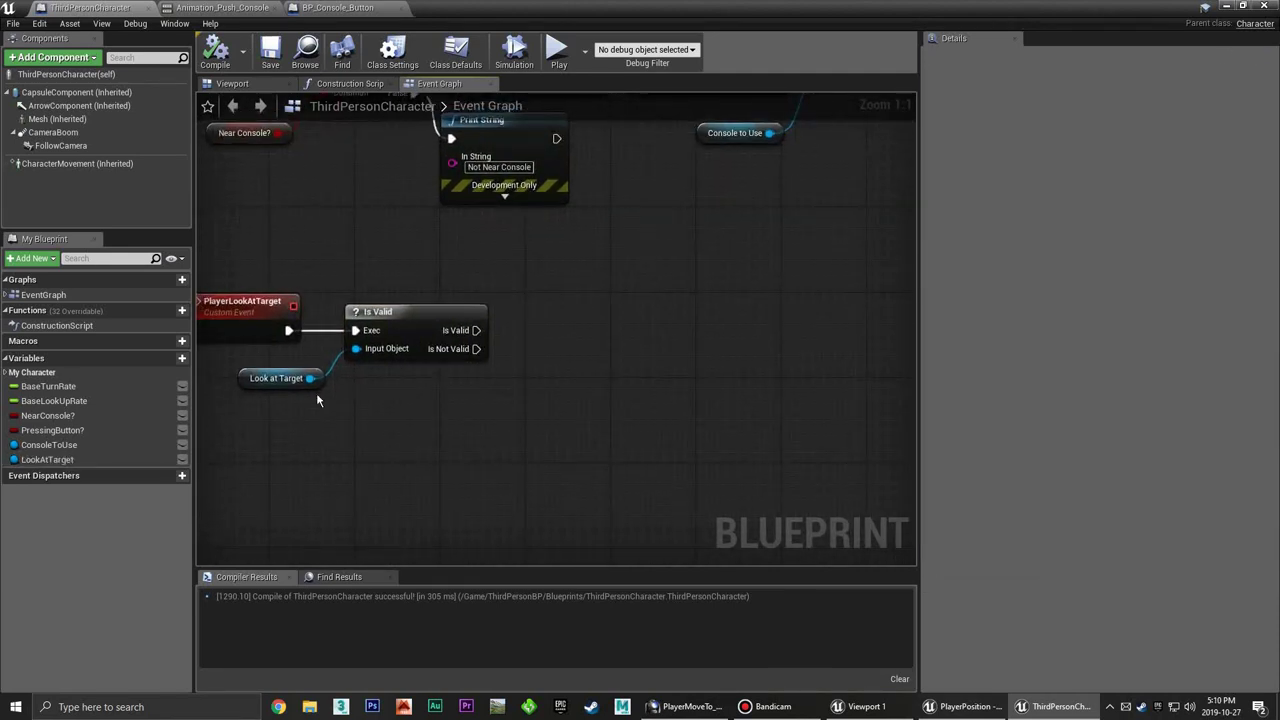
pyautogui.click(280, 378)
pyautogui.click(396, 380)
pyautogui.moveTo(353, 177); pyautogui.dragTo(396, 210, button='right')
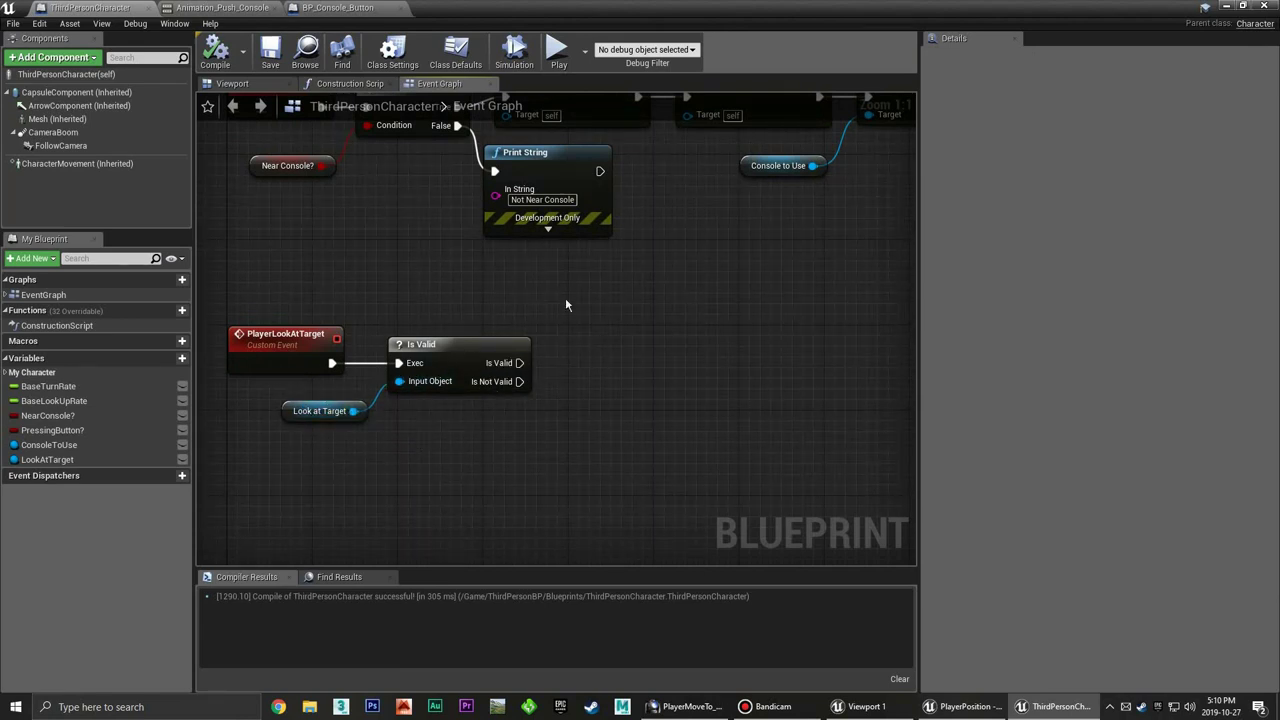
pyautogui.moveTo(599, 368); pyautogui.dragTo(549, 360, button='right')
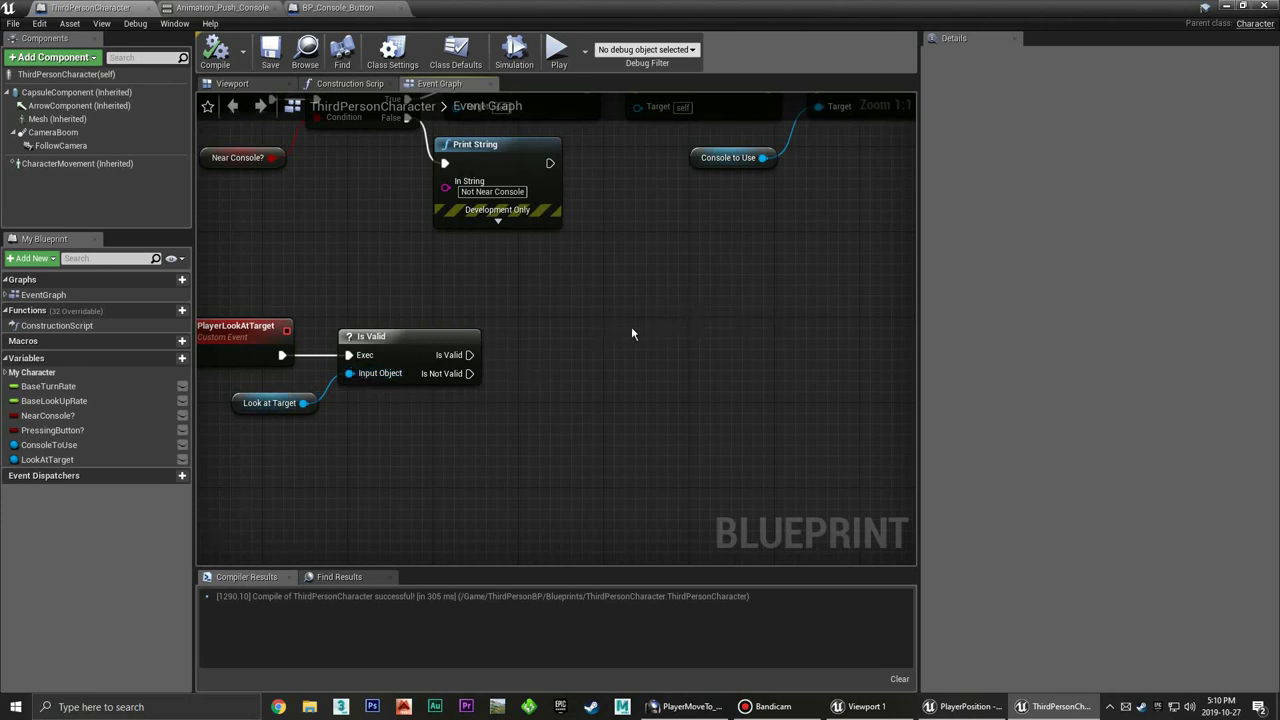
pyautogui.moveTo(531, 364); pyautogui.dragTo(549, 329, button='right')
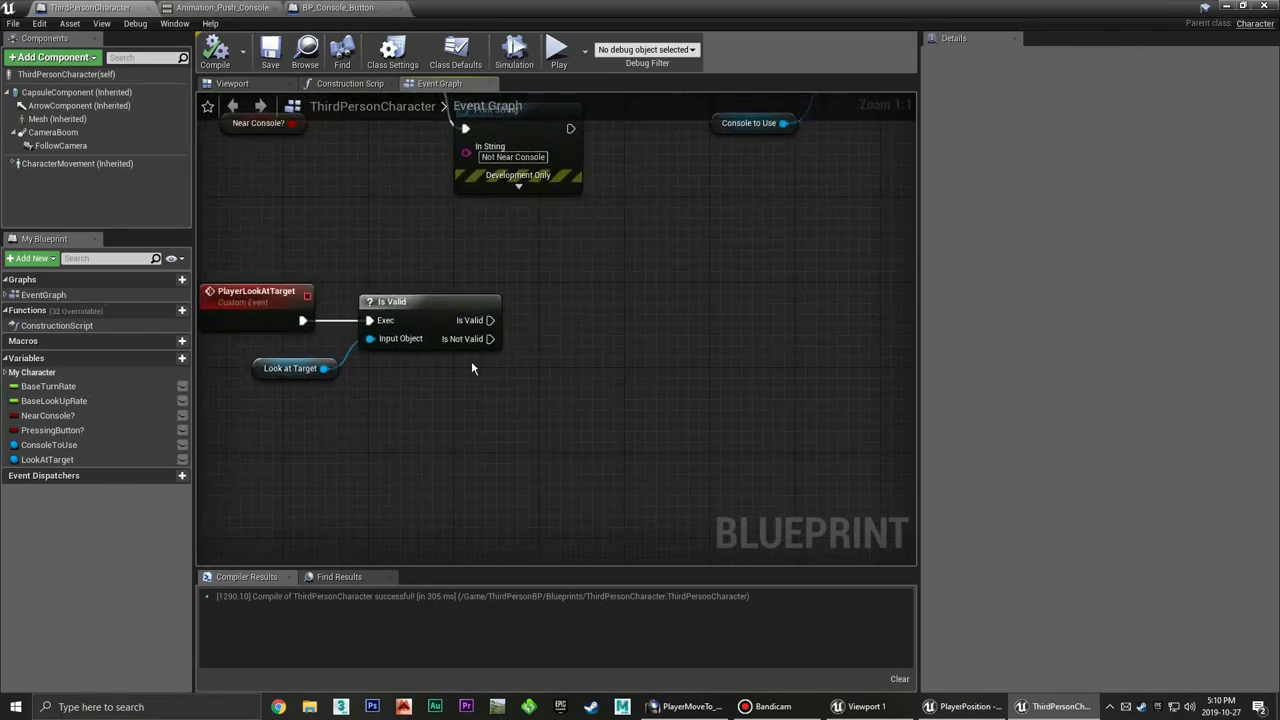
# Duplicate the Not Near Console Print String node and place the copy beside Is Valid
pyautogui.moveTo(490, 338); pyautogui.dragTo(529, 381)
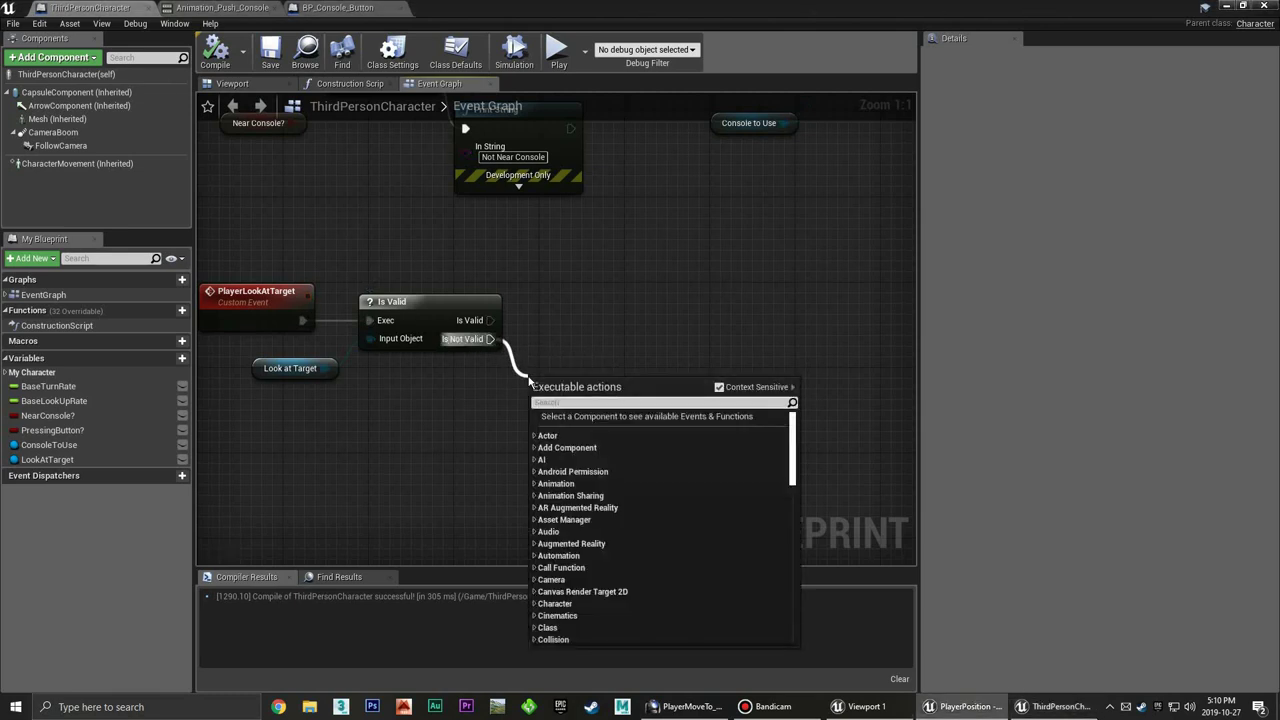
pyautogui.click(573, 294)
pyautogui.moveTo(522, 152); pyautogui.dragTo(541, 238, button='right')
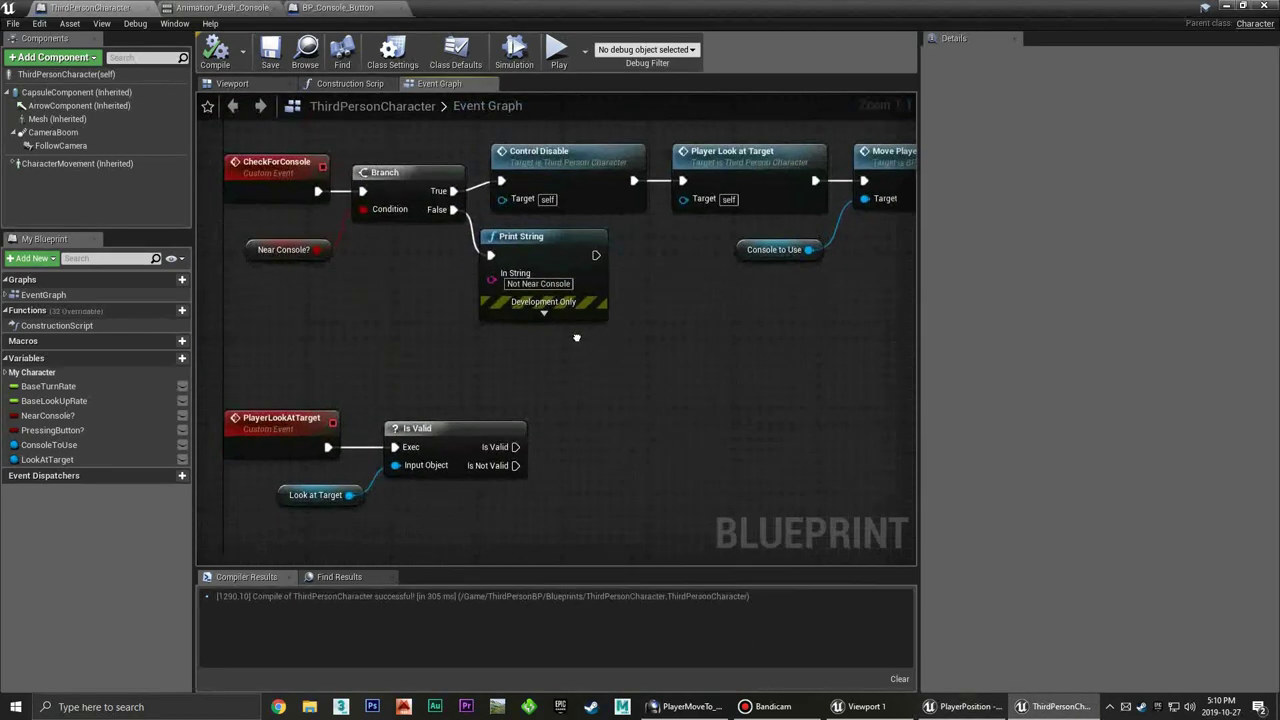
pyautogui.click(541, 238)
pyautogui.hotkey('ctrl', 'c')
pyautogui.hotkey('ctrl', 'v')
pyautogui.moveTo(640, 389); pyautogui.dragTo(627, 232, button='right')
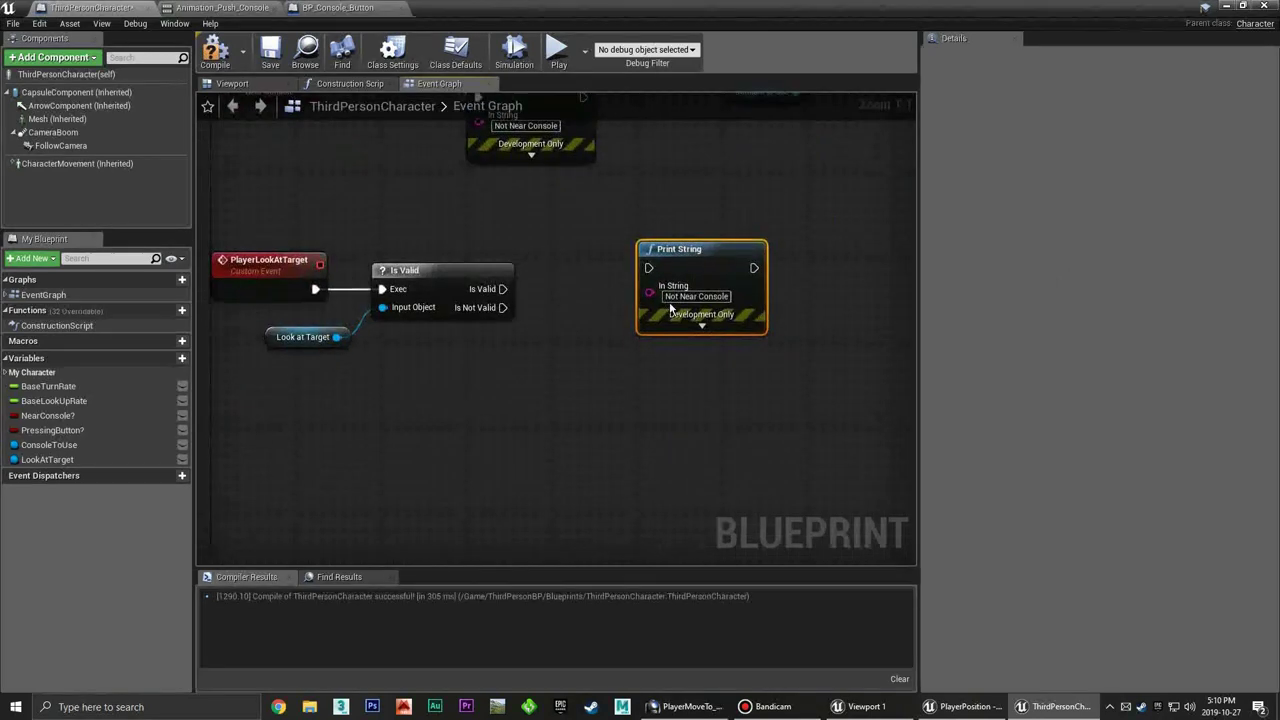
pyautogui.moveTo(694, 257)
pyautogui.mouseDown()
pyautogui.moveTo(590, 325)
pyautogui.moveTo(590, 314)
pyautogui.mouseUp()
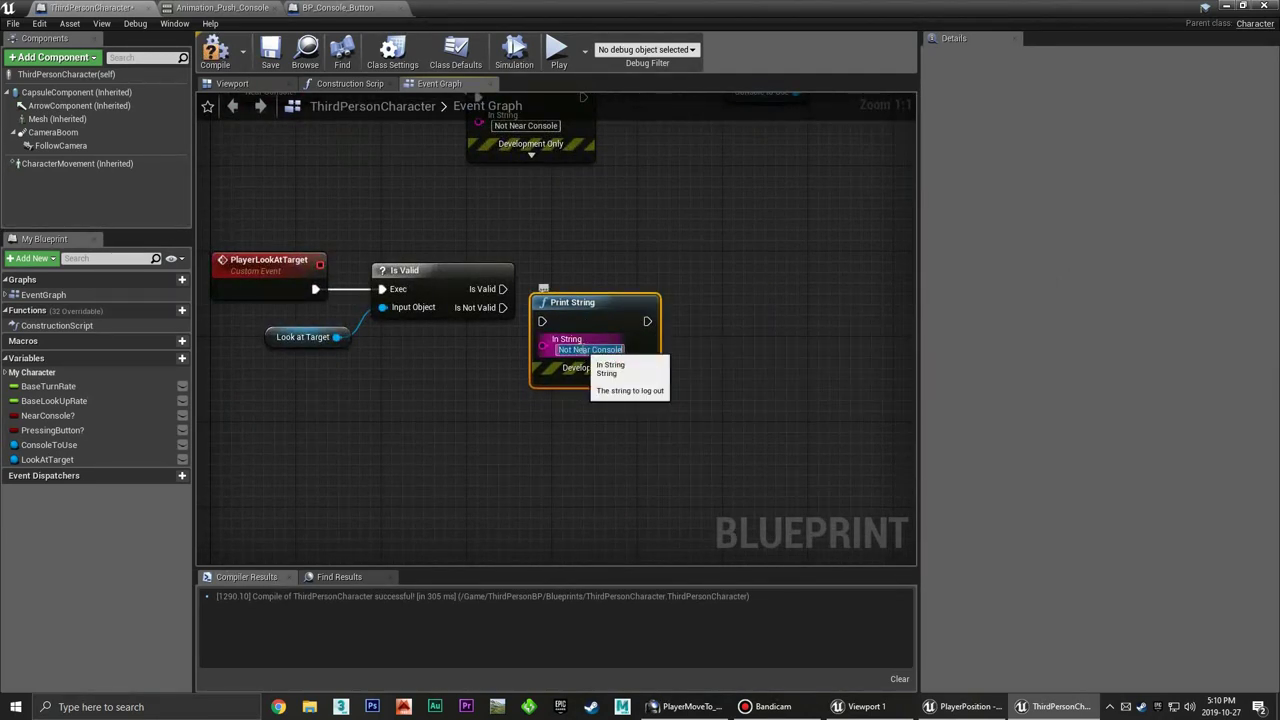
# Change the copy's message to 'Look At Target Invail' and wire Is Not Valid into it
pyautogui.write('Lo')
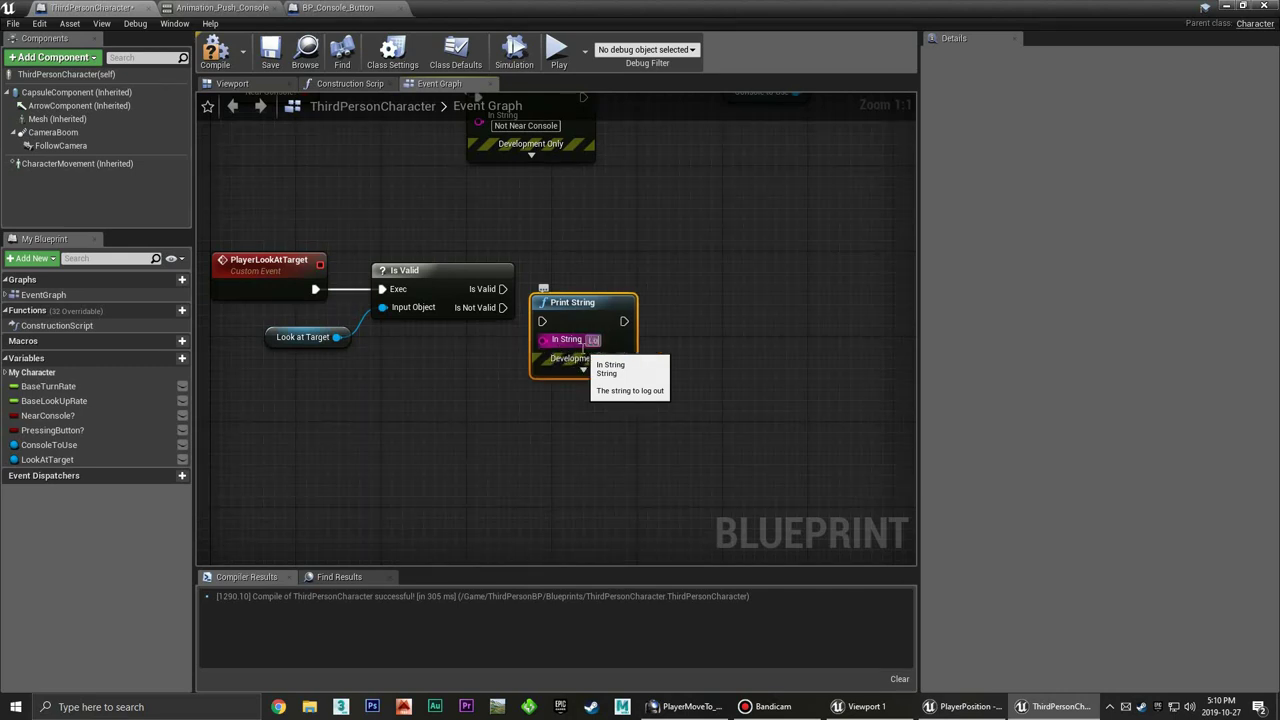
pyautogui.write('ok At Target Invail')
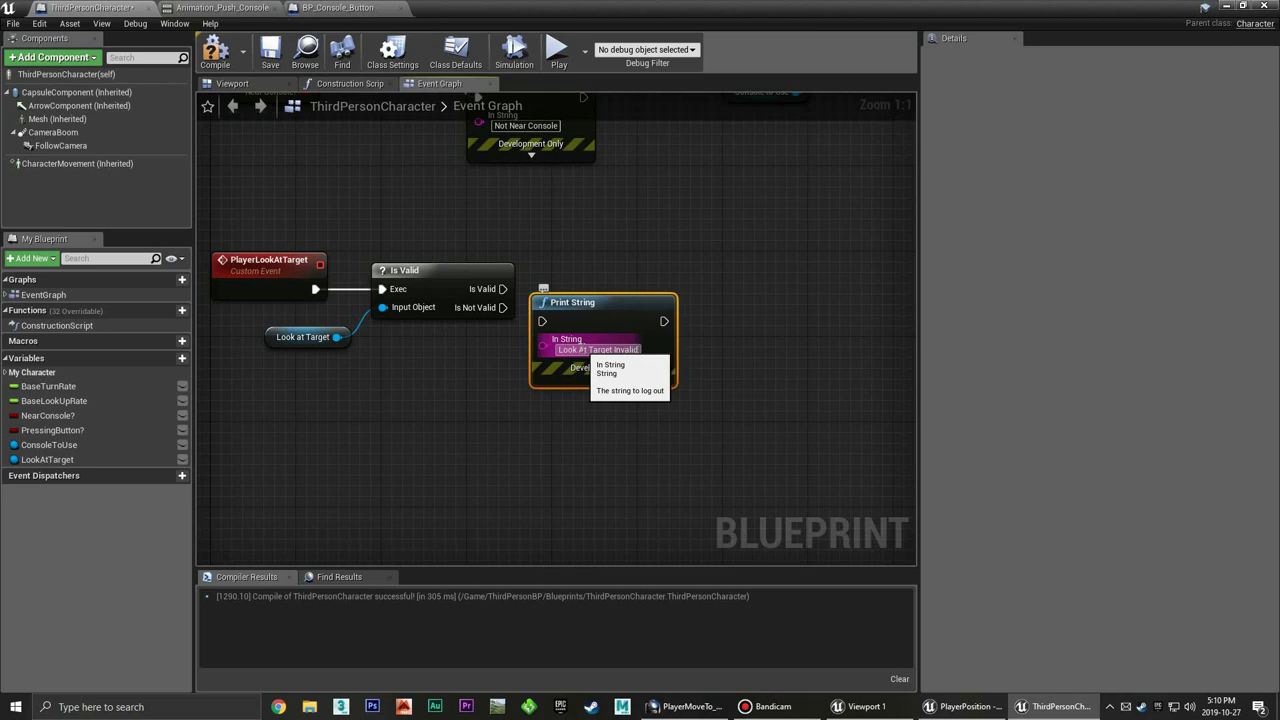
pyautogui.press('Return')
pyautogui.moveTo(502, 307)
pyautogui.mouseDown()
pyautogui.moveTo(544, 340)
pyautogui.moveTo(541, 322)
pyautogui.moveTo(562, 335)
pyautogui.mouseUp()
pyautogui.click(684, 281)
pyautogui.moveTo(658, 314); pyautogui.dragTo(542, 312, button='right')
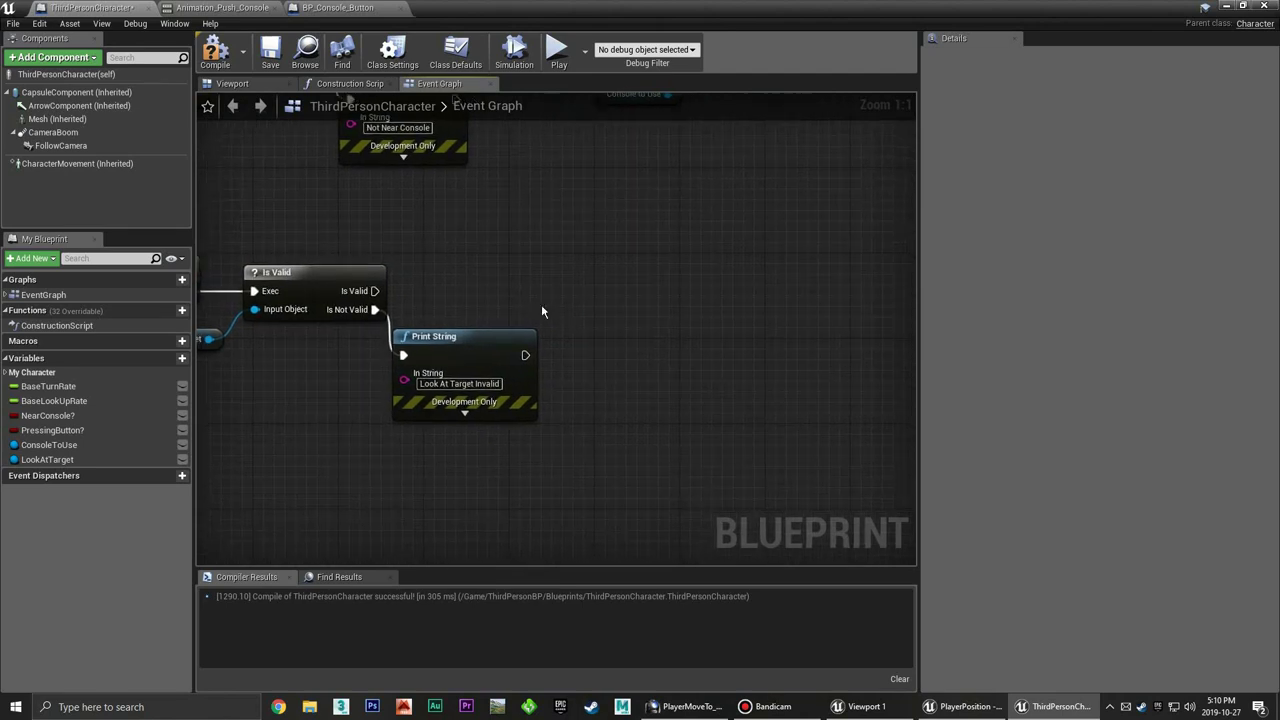
pyautogui.rightClick(573, 266)
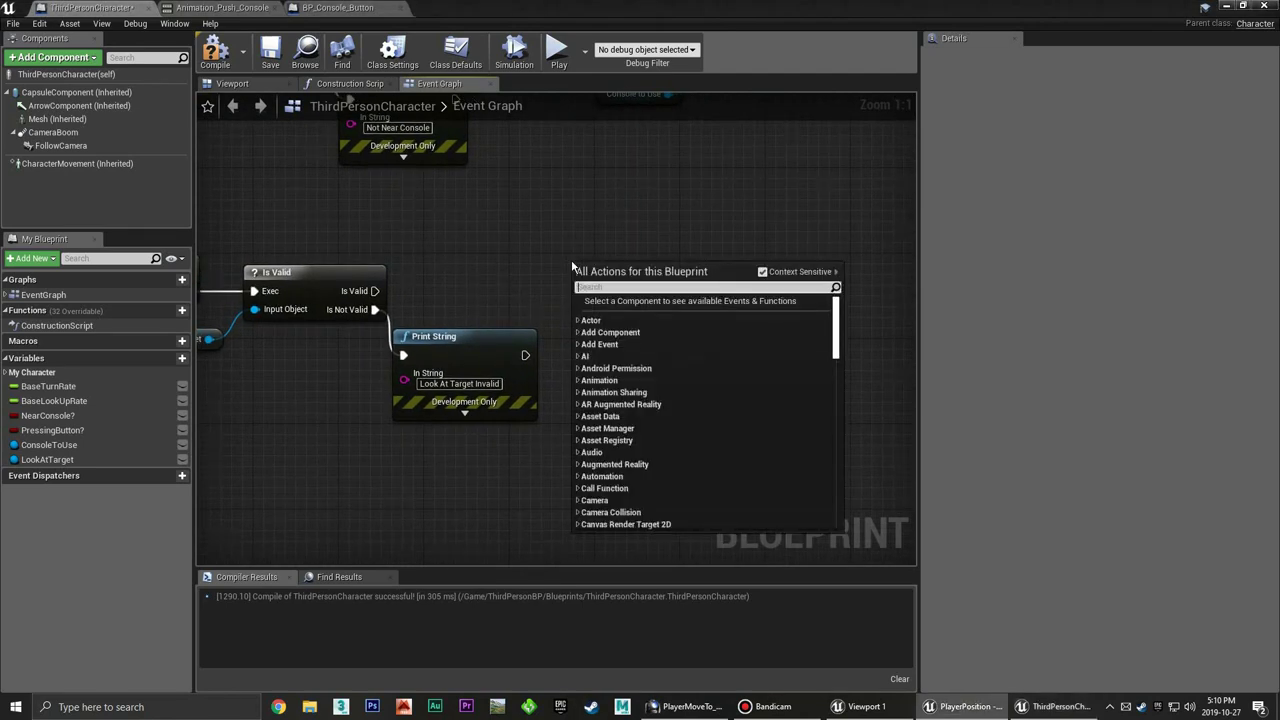
pyautogui.write('add t')
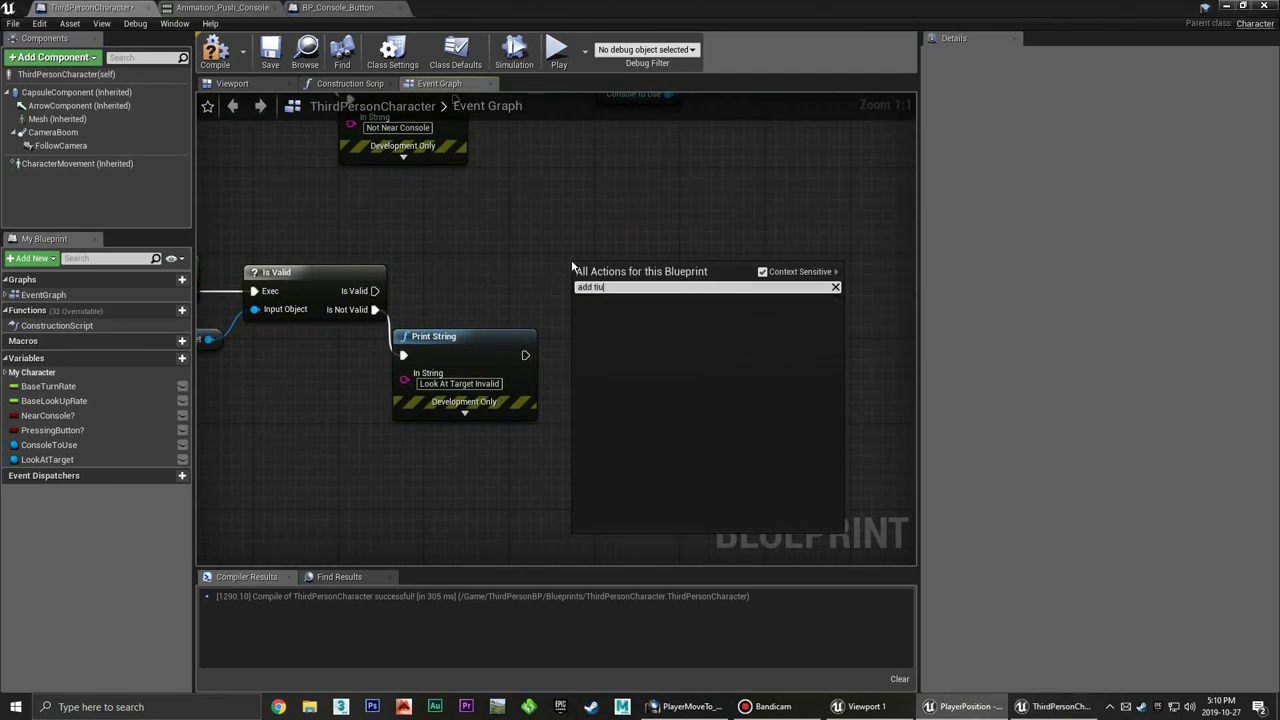
pyautogui.write('imeline')
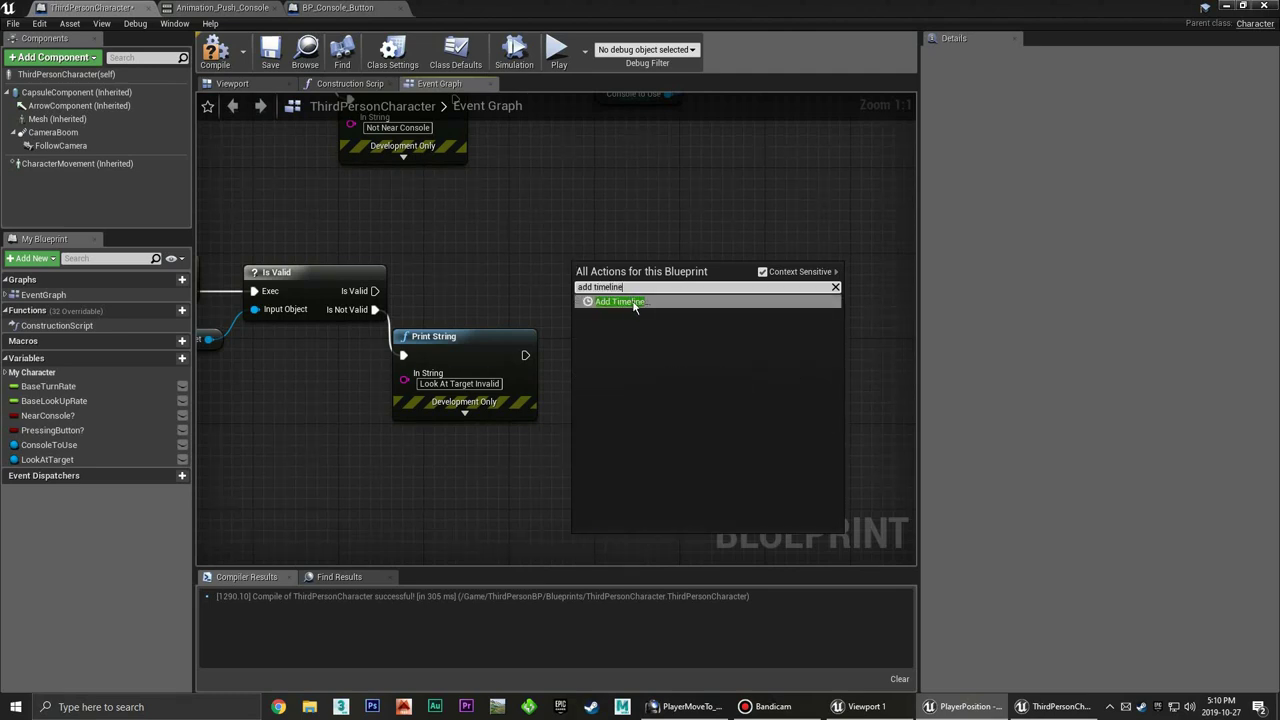
pyautogui.click(633, 304)
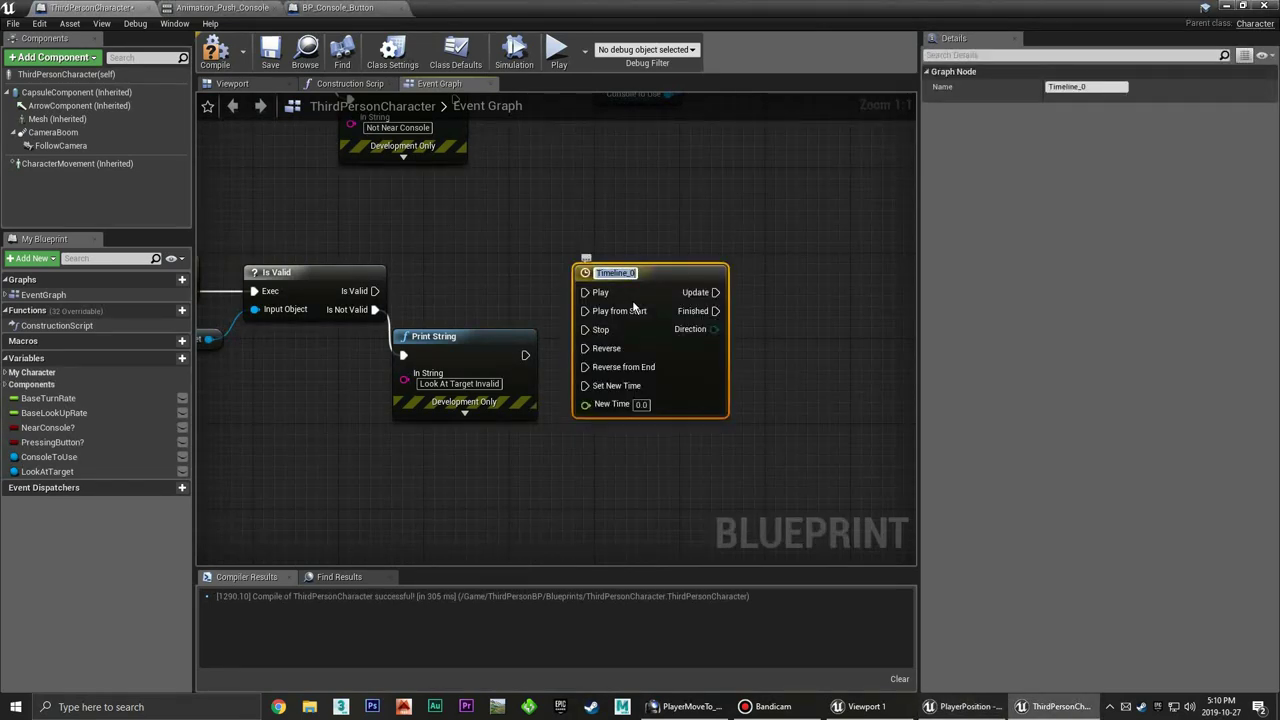
pyautogui.press('End')
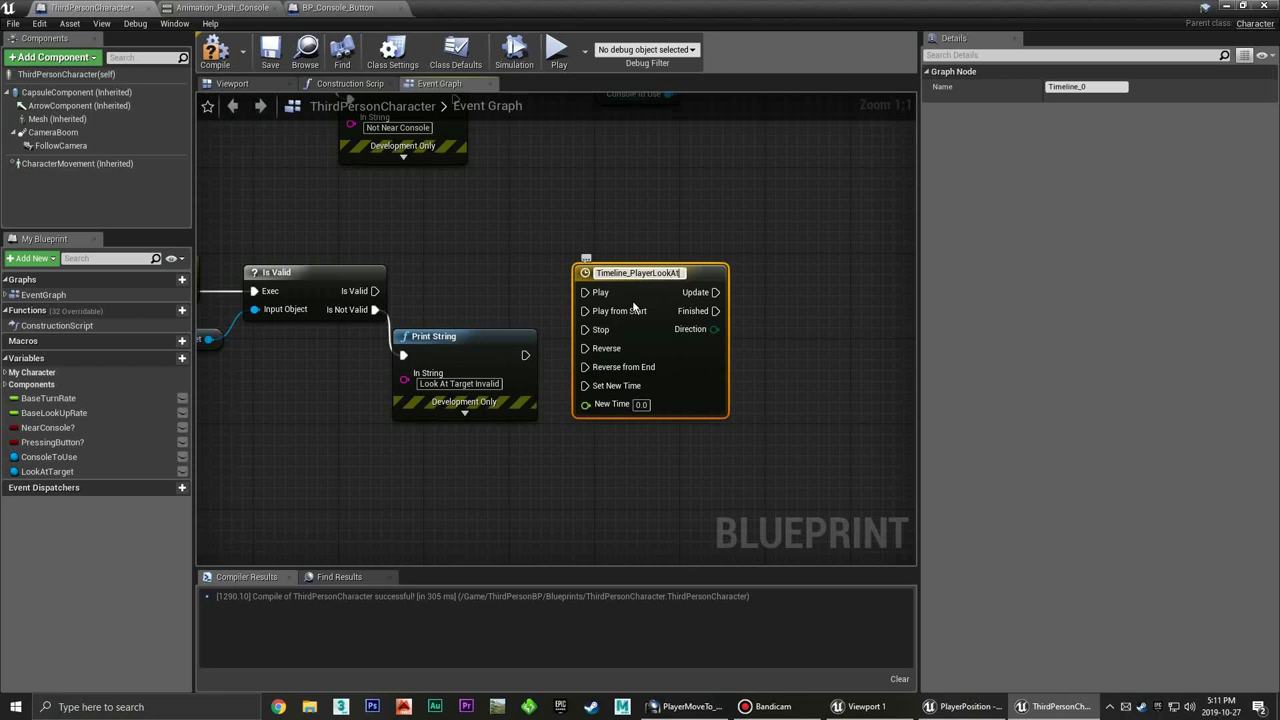
pyautogui.write('Target')
pyautogui.press('Return')
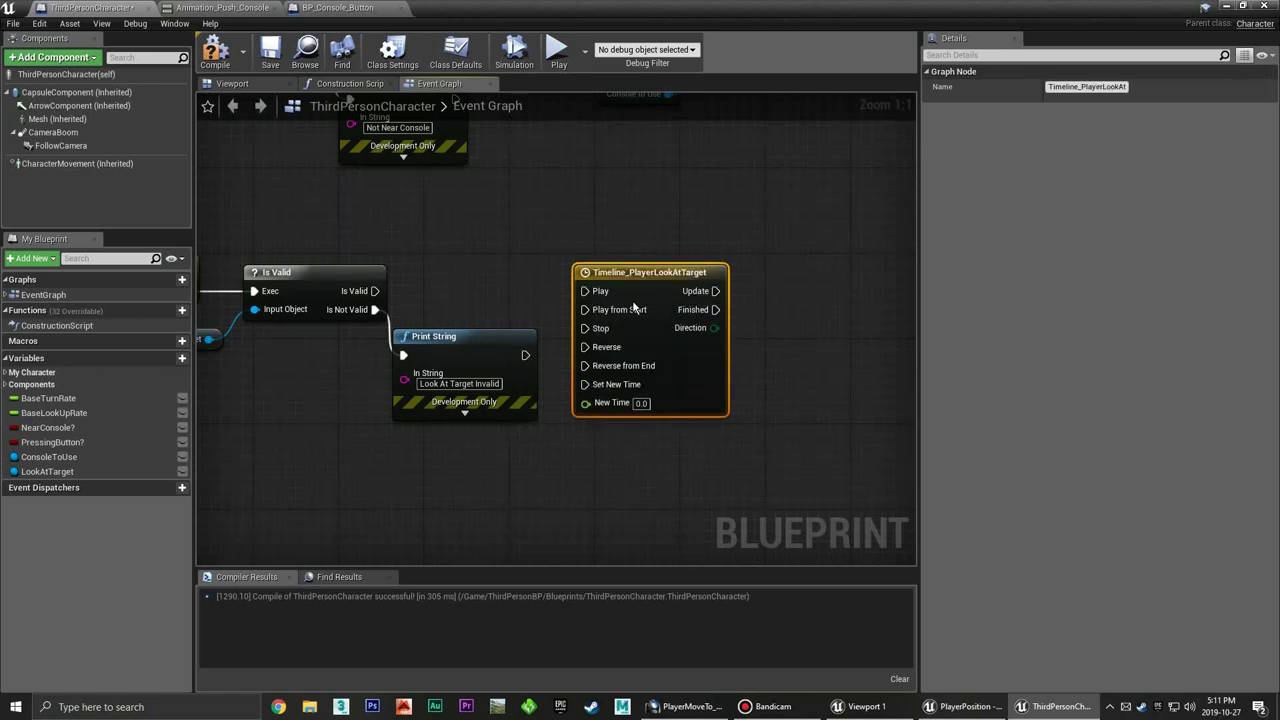
pyautogui.moveTo(374, 291); pyautogui.dragTo(620, 320)
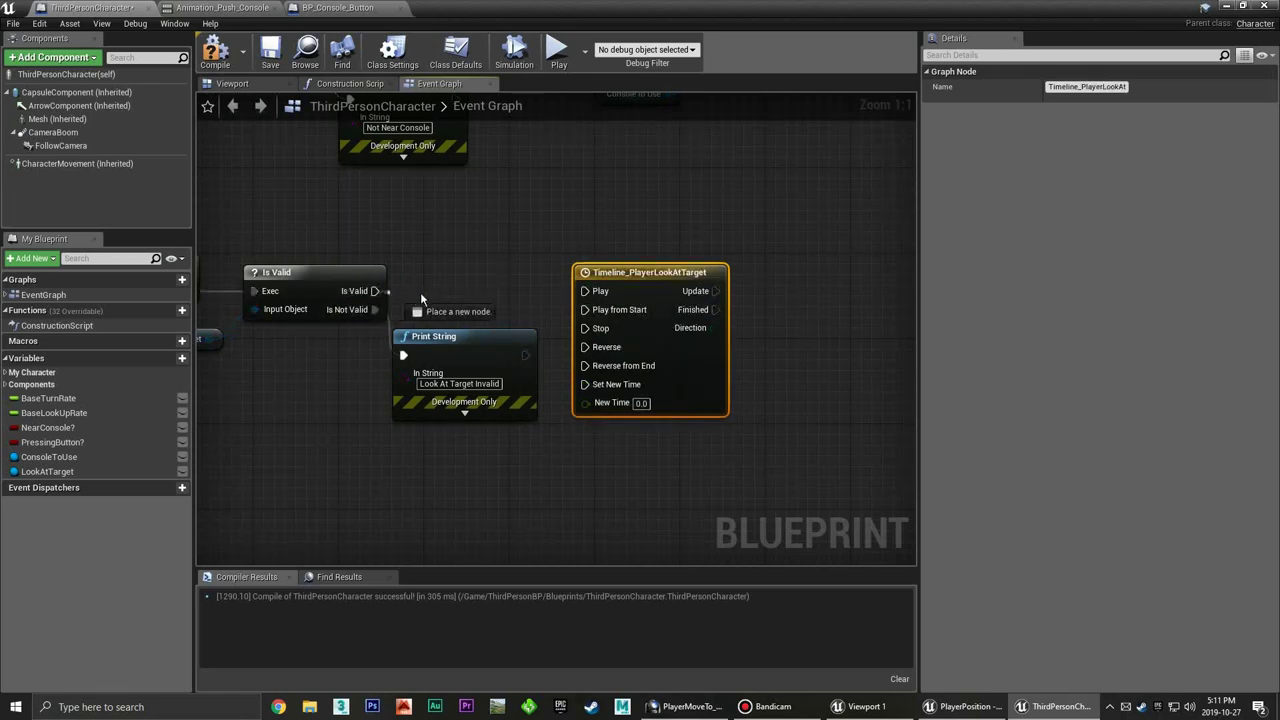
pyautogui.moveTo(645, 275); pyautogui.dragTo(615, 254)
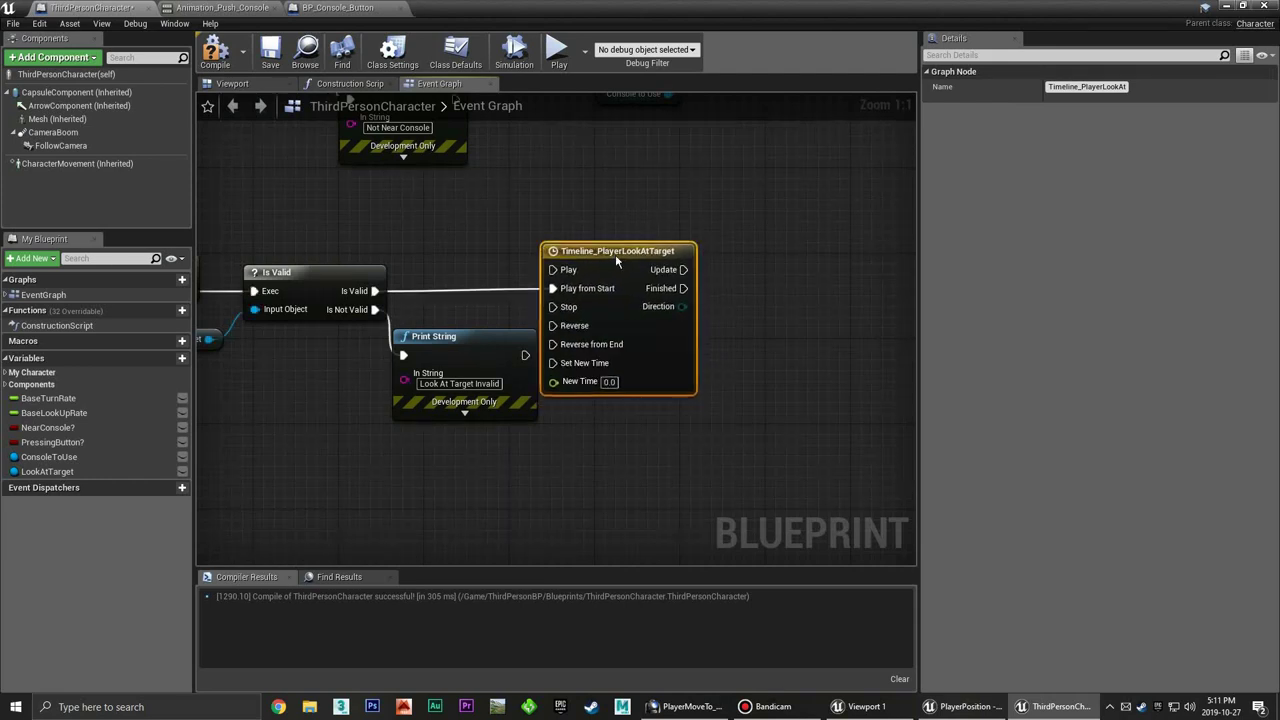
pyautogui.moveTo(713, 342); pyautogui.dragTo(653, 342, button='right')
# In Timeline_PlayerLookAtTarget, add a float track named Alpha and set timeline length to 1
pyautogui.doubleClick(484, 250)
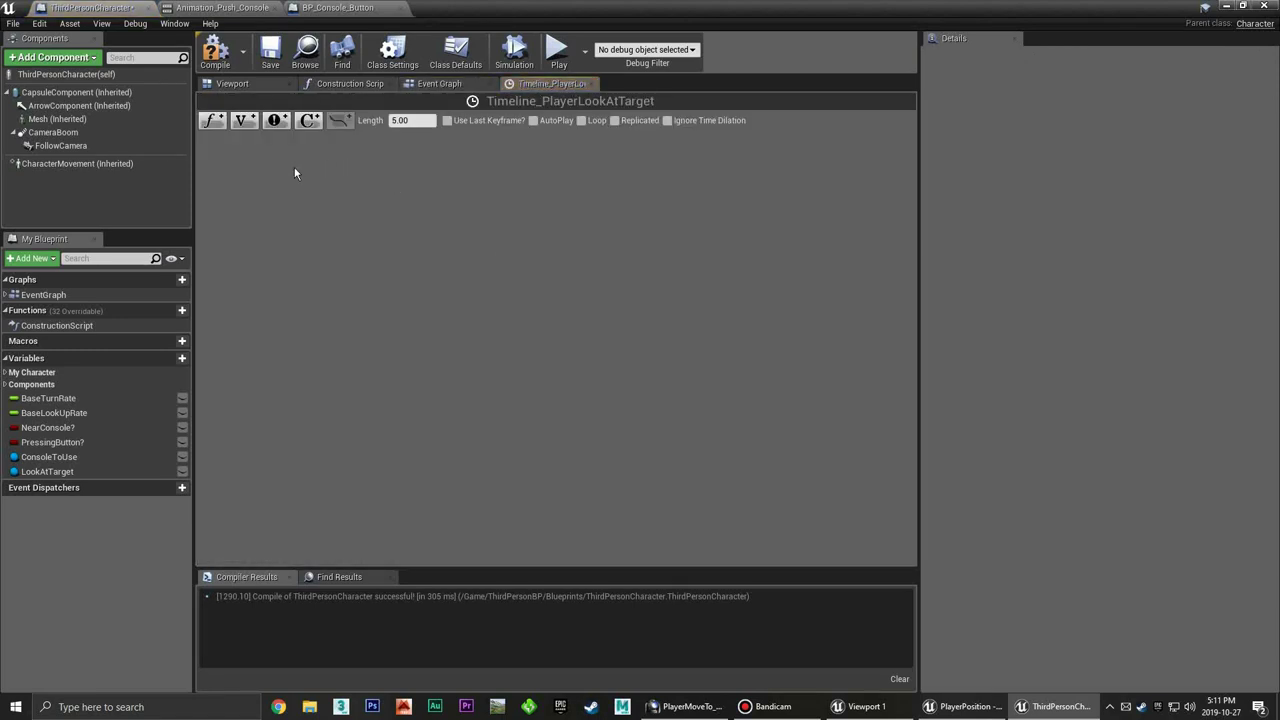
pyautogui.click(212, 120)
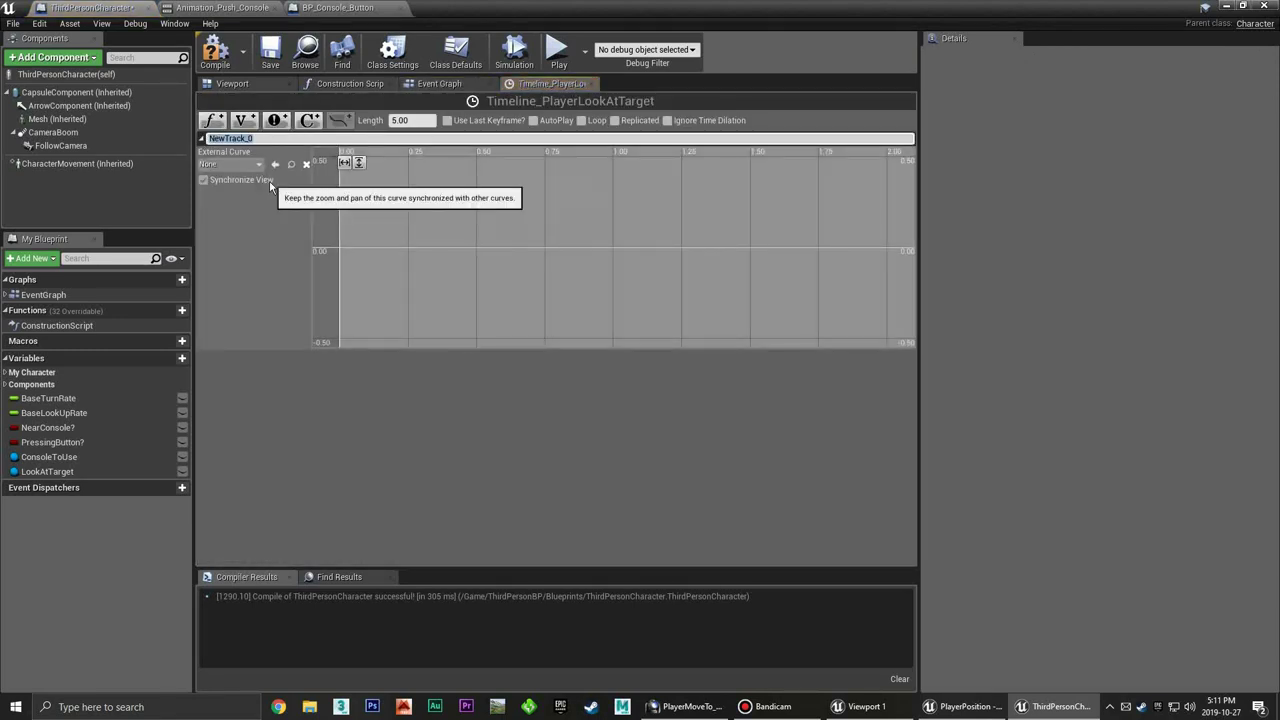
pyautogui.write('Alpha')
pyautogui.press('Return')
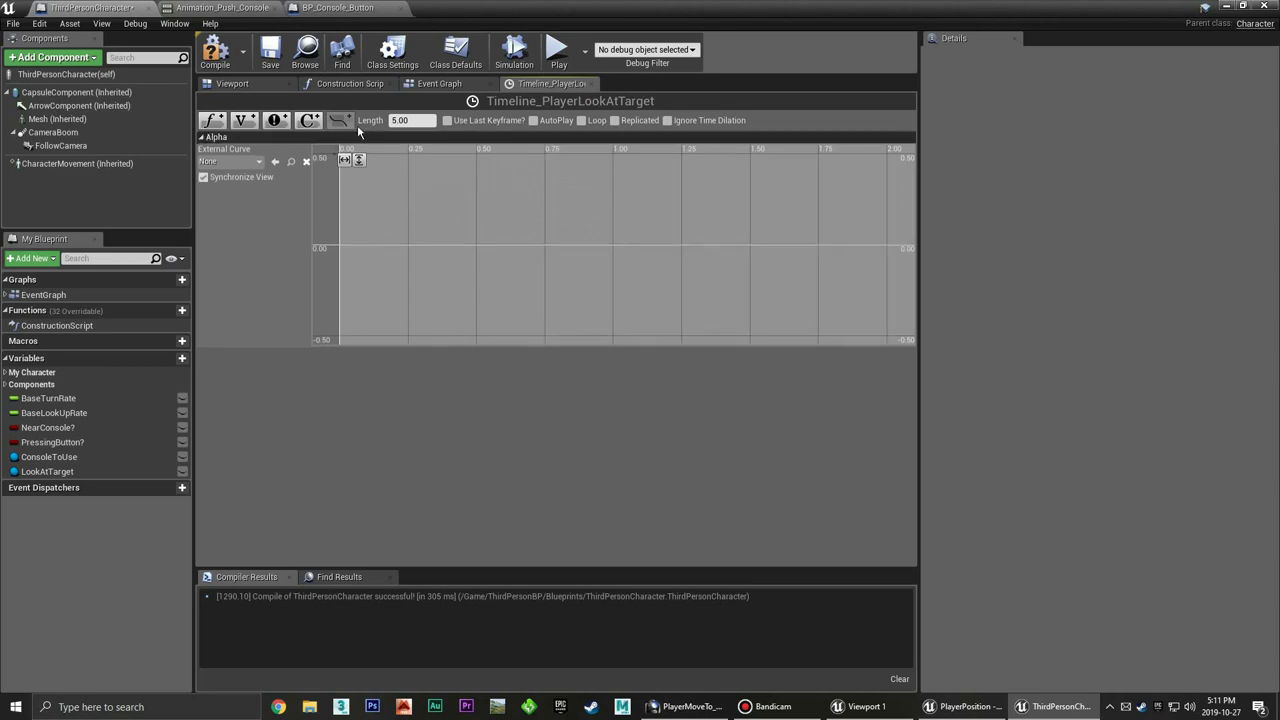
pyautogui.click(403, 120)
pyautogui.write('1')
pyautogui.press('Return')
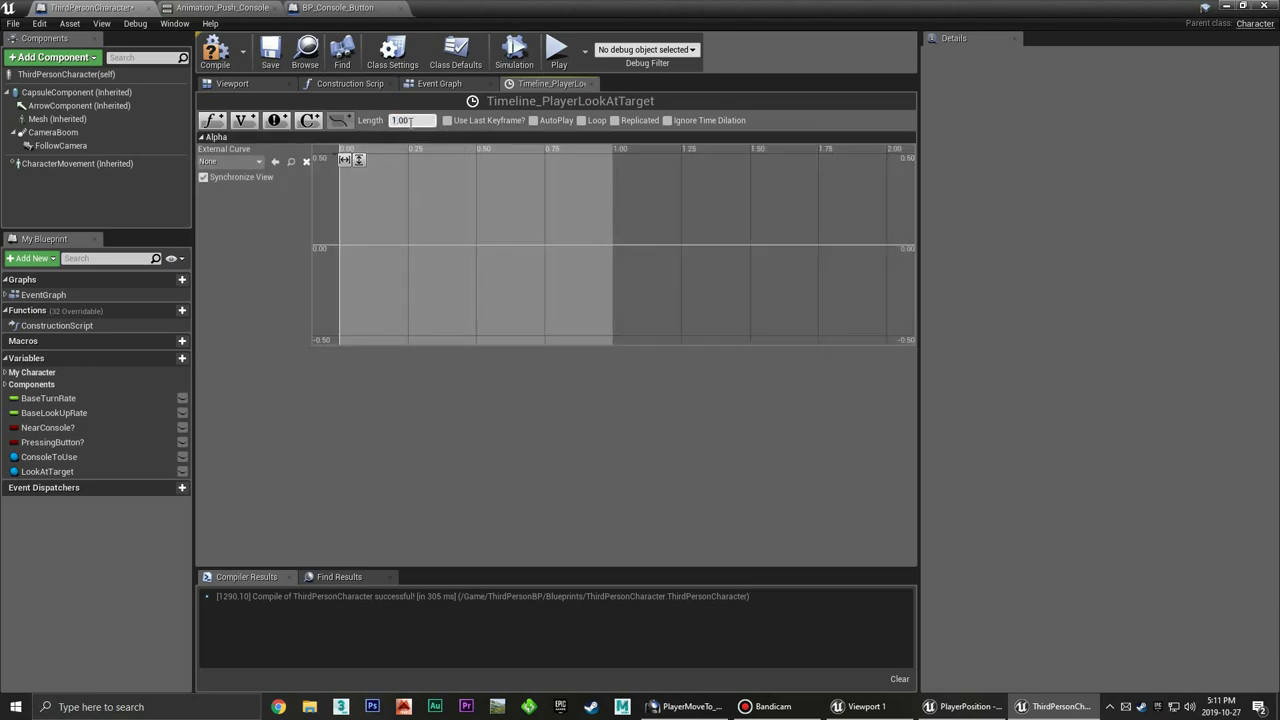
# Add two Alpha keyframes at (0, 0) and (1, 1) and fit the curve in view
pyautogui.keyDown('shift'); pyautogui.click(364, 247); pyautogui.keyUp('shift')
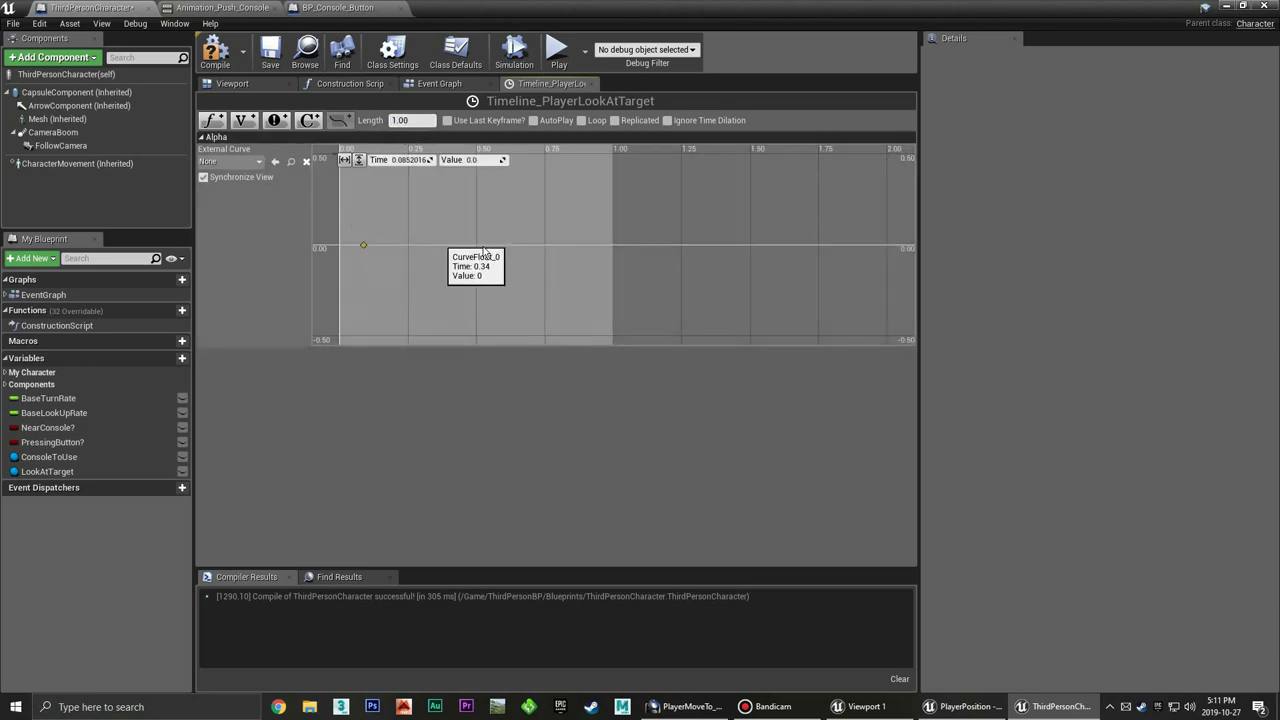
pyautogui.keyDown('shift'); pyautogui.click(576, 245); pyautogui.keyUp('shift')
pyautogui.click(364, 247)
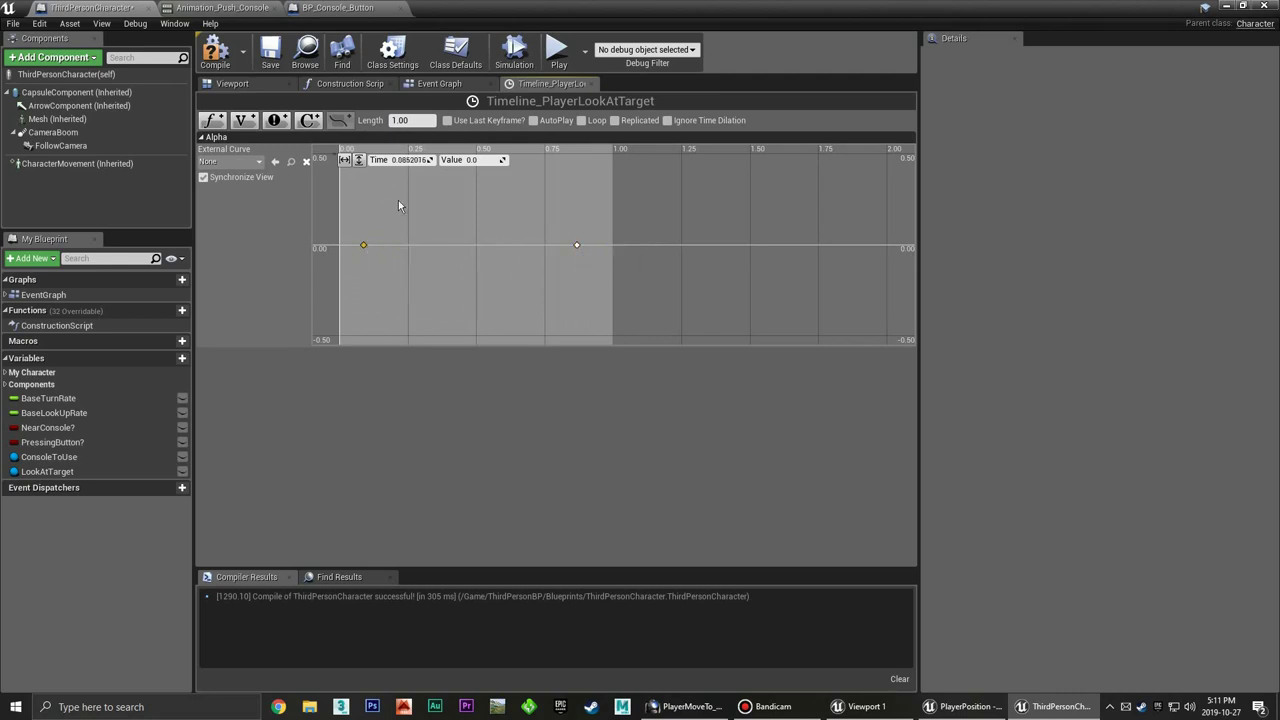
pyautogui.click(410, 160)
pyautogui.write('0')
pyautogui.press('Return')
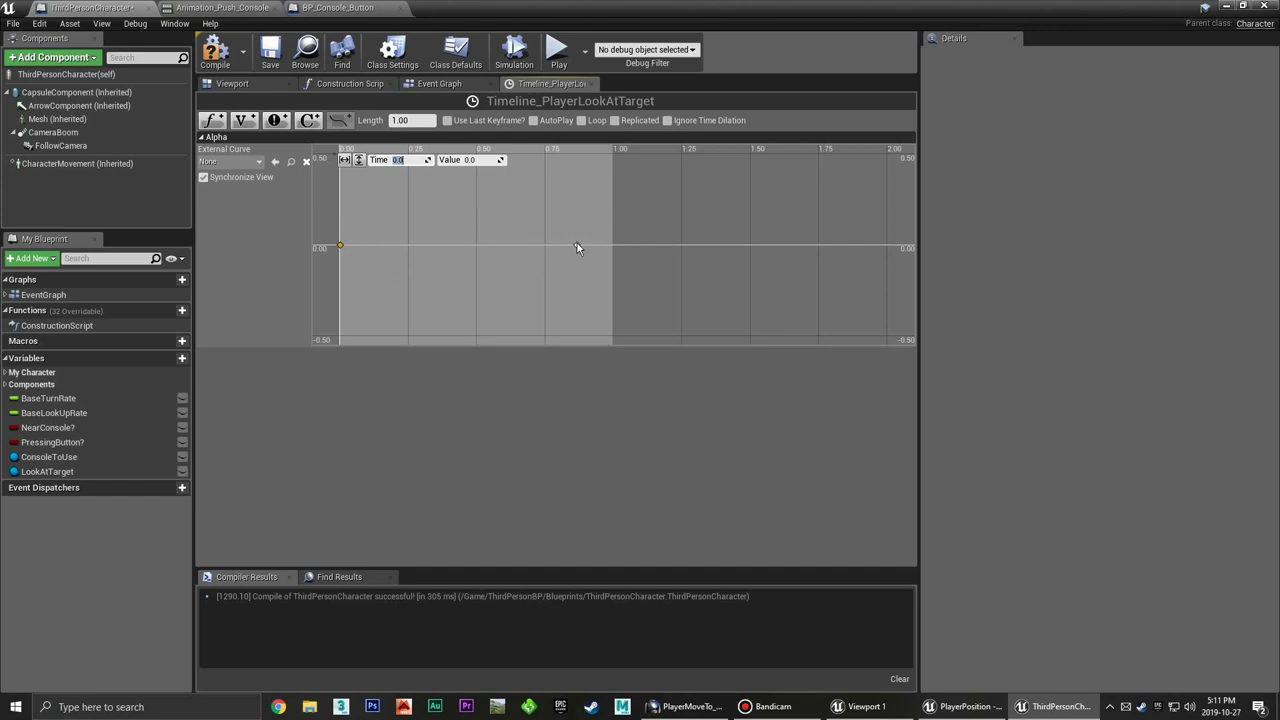
pyautogui.keyDown('shift'); pyautogui.click(577, 245); pyautogui.keyUp('shift')
pyautogui.click(420, 163)
pyautogui.write('1')
pyautogui.press('Tab')
pyautogui.write('1')
pyautogui.press('Return')
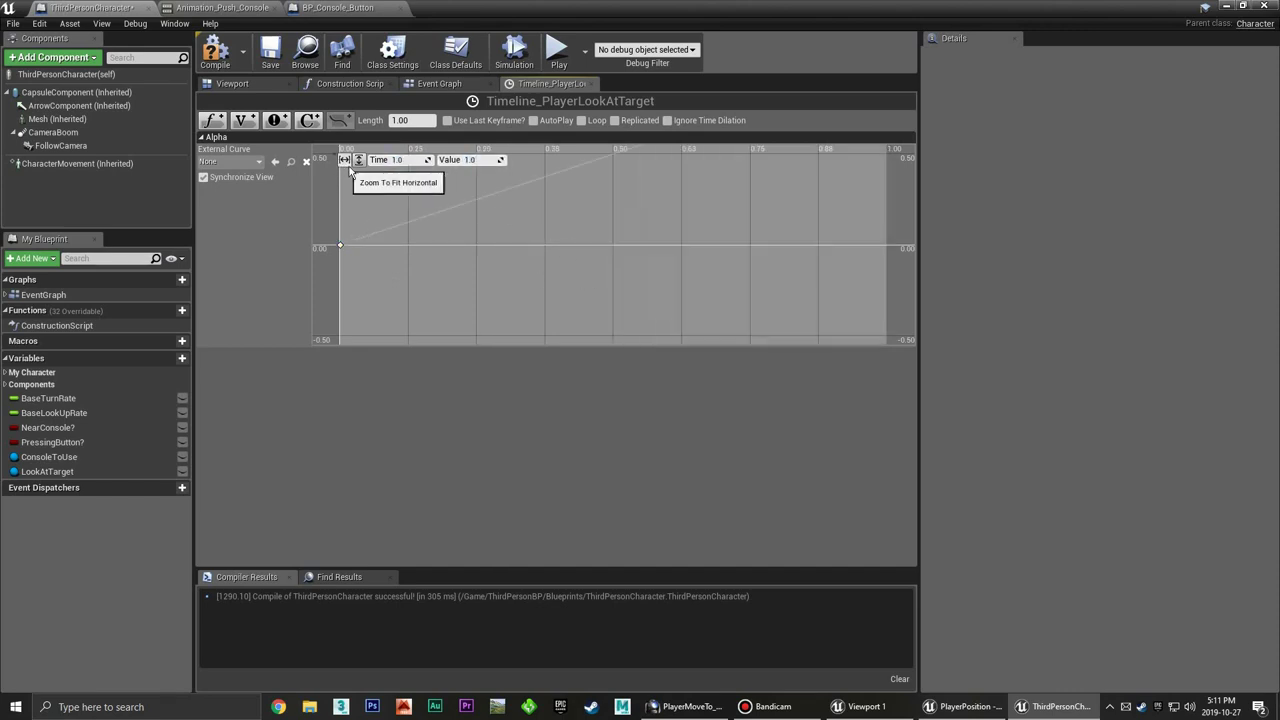
pyautogui.click(531, 220)
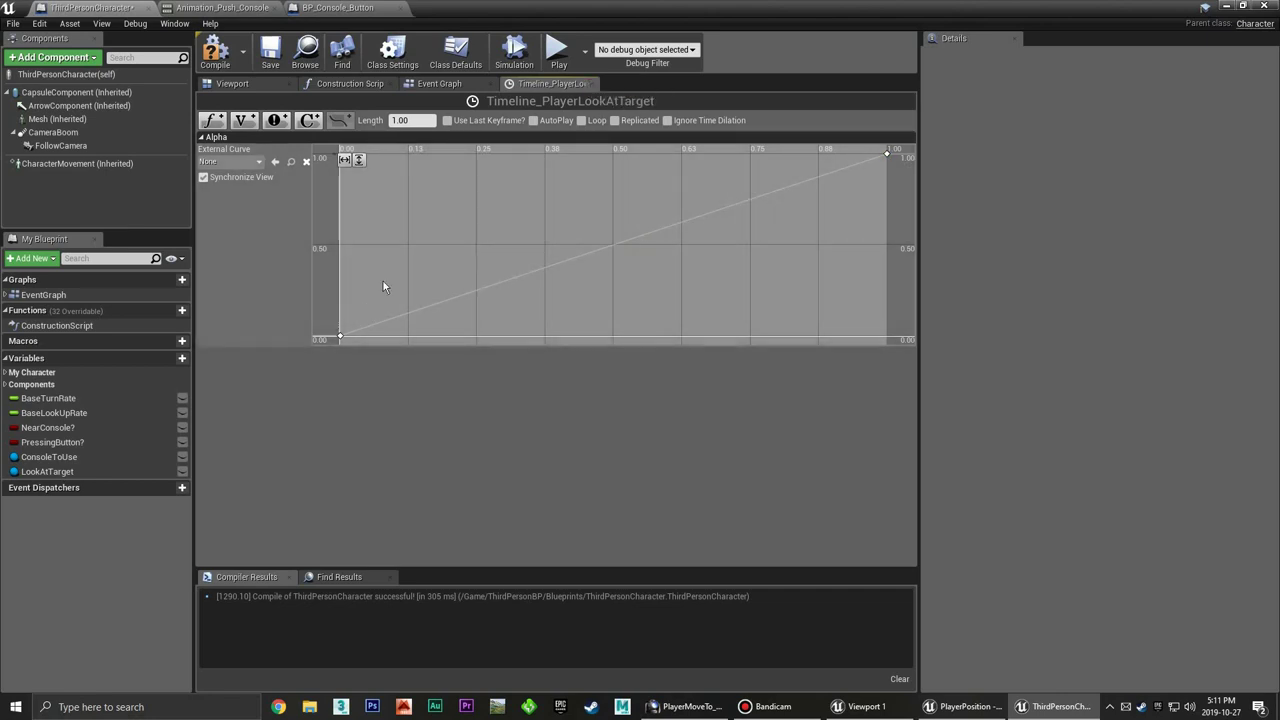
# Back in the Event Graph, place a Get Player Controller node below Timeline_PlayerLookAtTarget
pyautogui.click(591, 84)
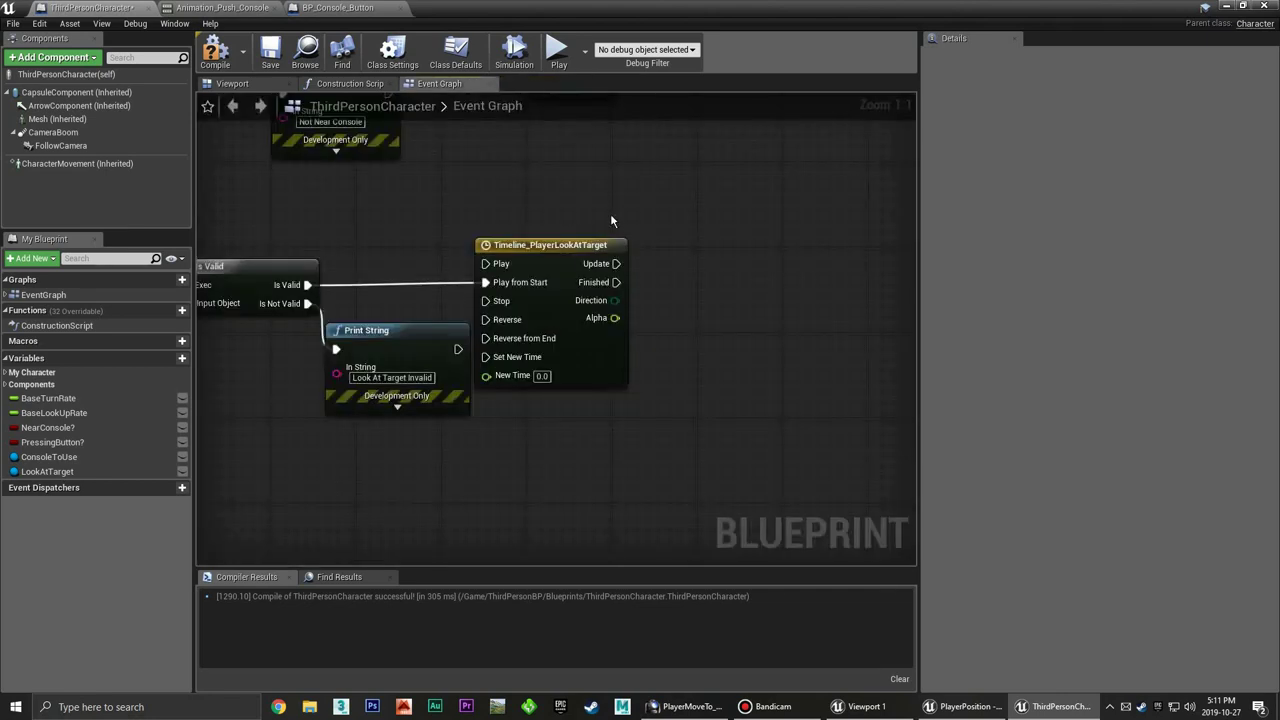
pyautogui.moveTo(628, 468)
pyautogui.mouseDown(button='right')
pyautogui.moveTo(511, 398)
pyautogui.moveTo(491, 348)
pyautogui.mouseUp(button='right')
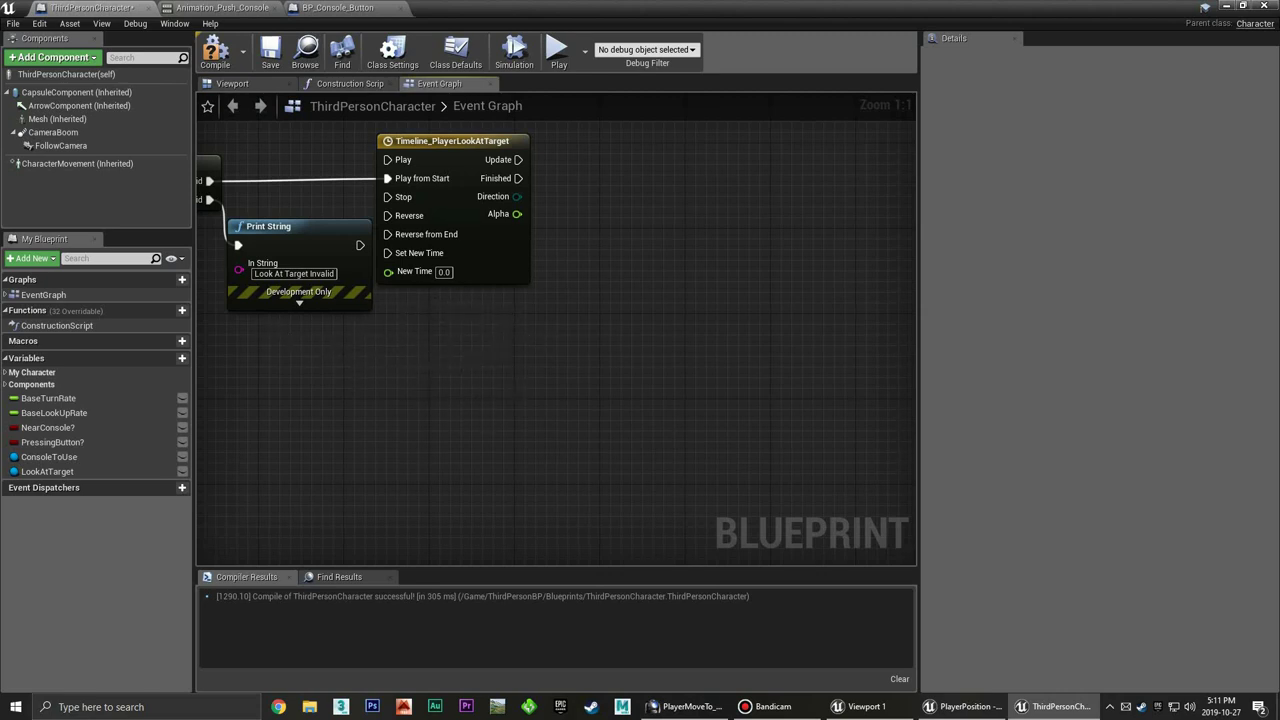
pyautogui.moveTo(430, 366)
pyautogui.mouseDown(button='right')
pyautogui.moveTo(552, 384)
pyautogui.moveTo(517, 356)
pyautogui.mouseUp(button='right')
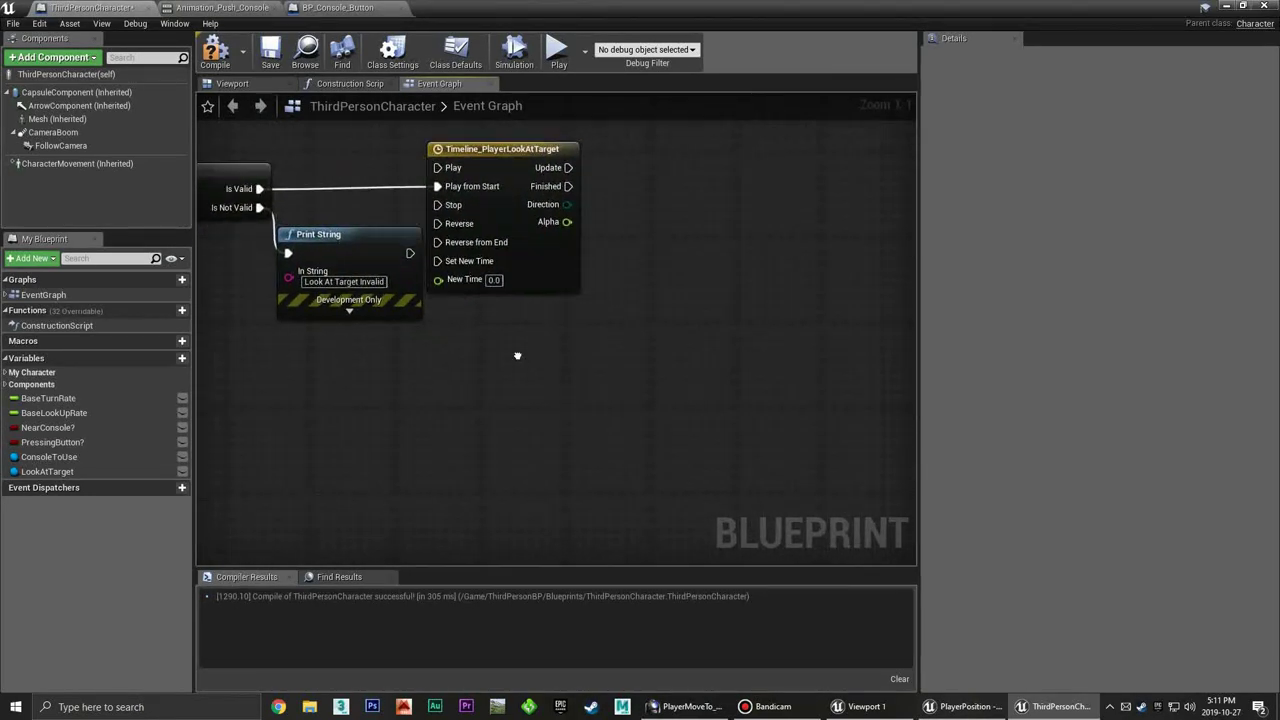
pyautogui.moveTo(406, 358); pyautogui.dragTo(413, 367, button='right')
pyautogui.rightClick(390, 366)
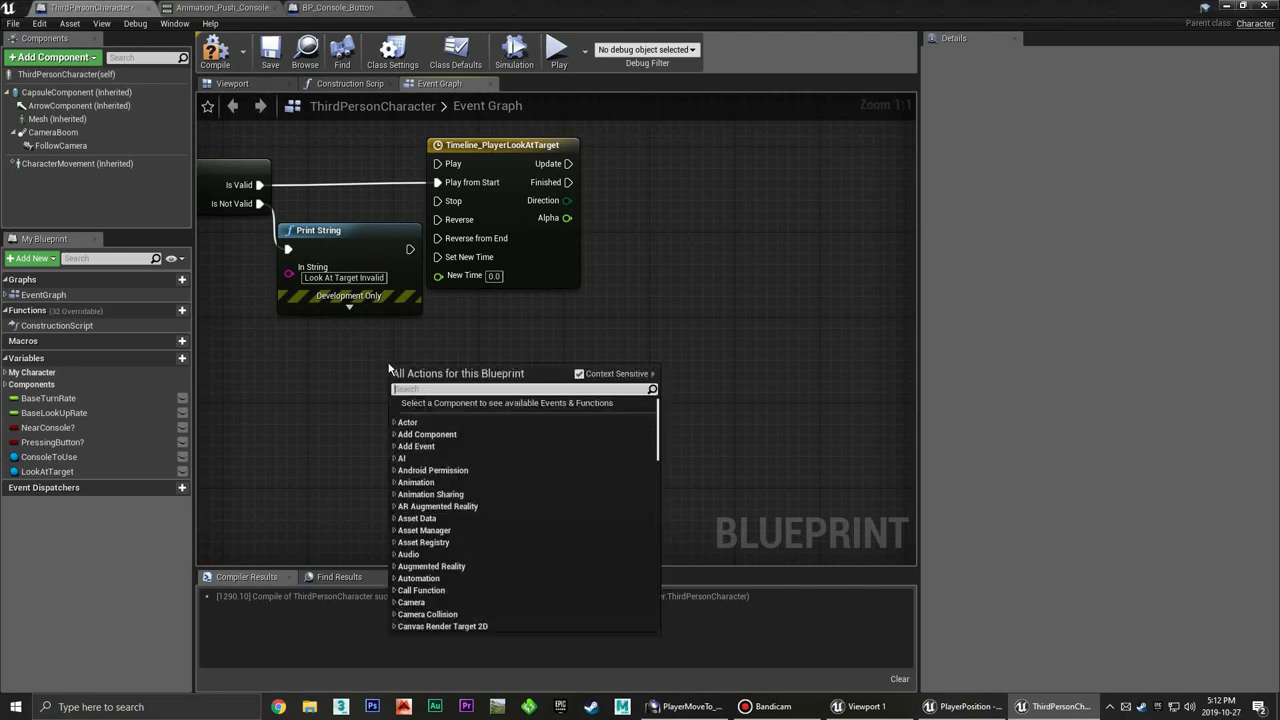
pyautogui.write('get player con')
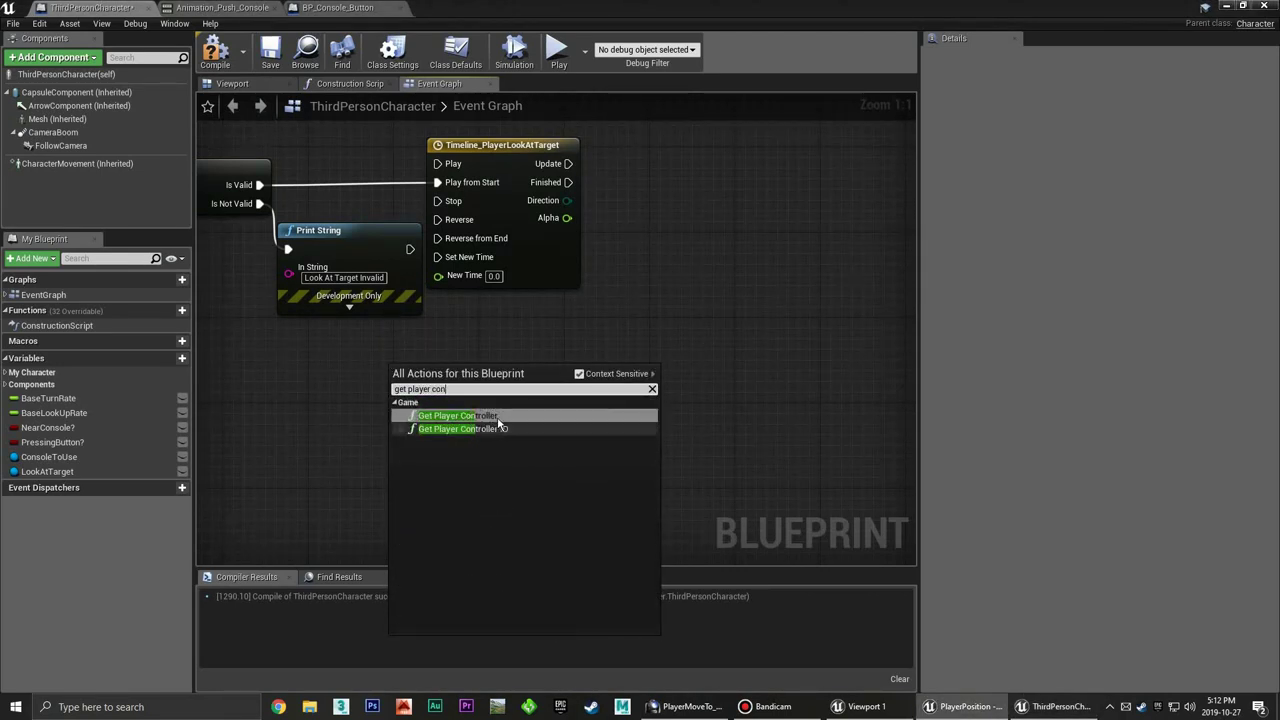
pyautogui.click(496, 415)
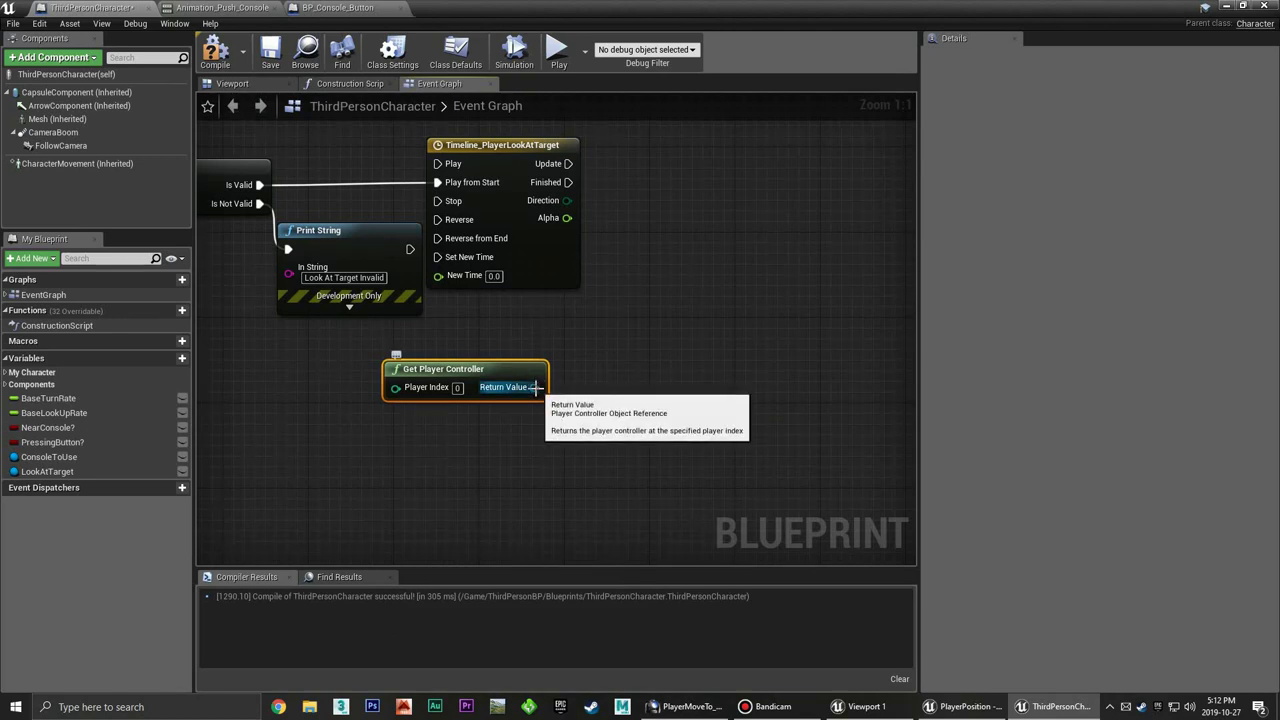
pyautogui.moveTo(535, 387); pyautogui.dragTo(678, 252)
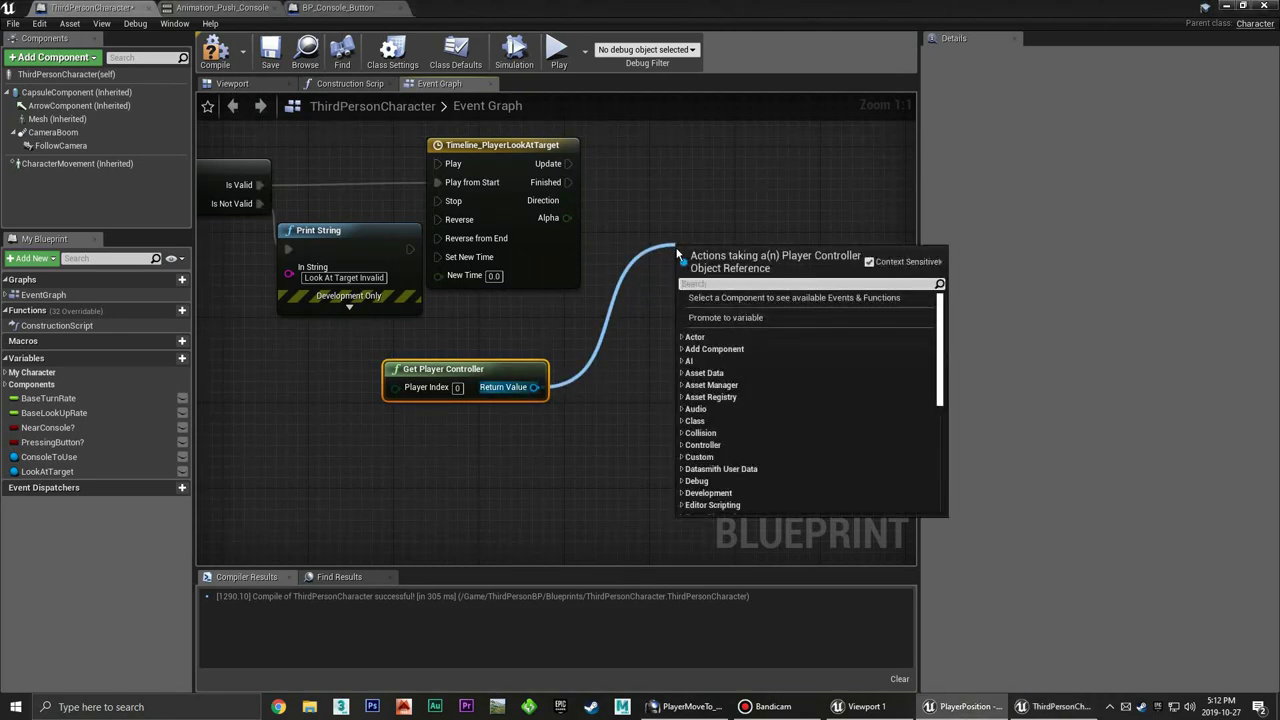
pyautogui.write('set rot')
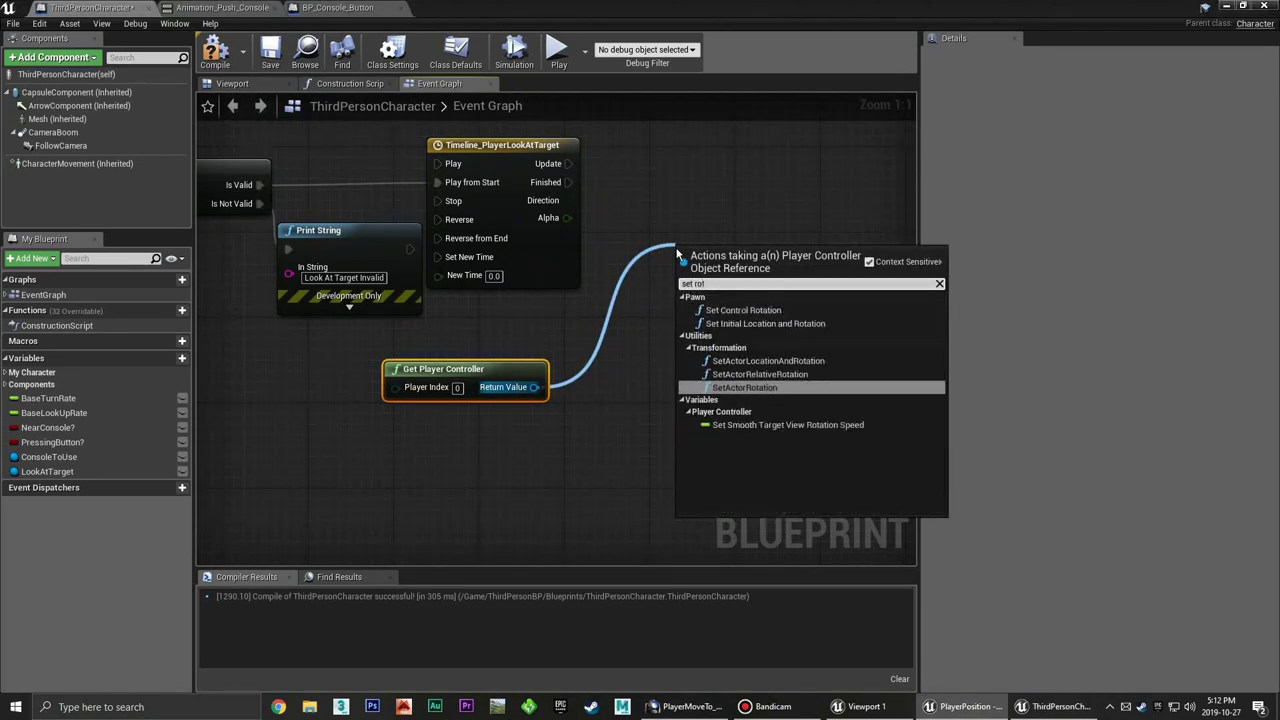
pyautogui.click(750, 310)
pyautogui.moveTo(718, 265); pyautogui.dragTo(744, 170)
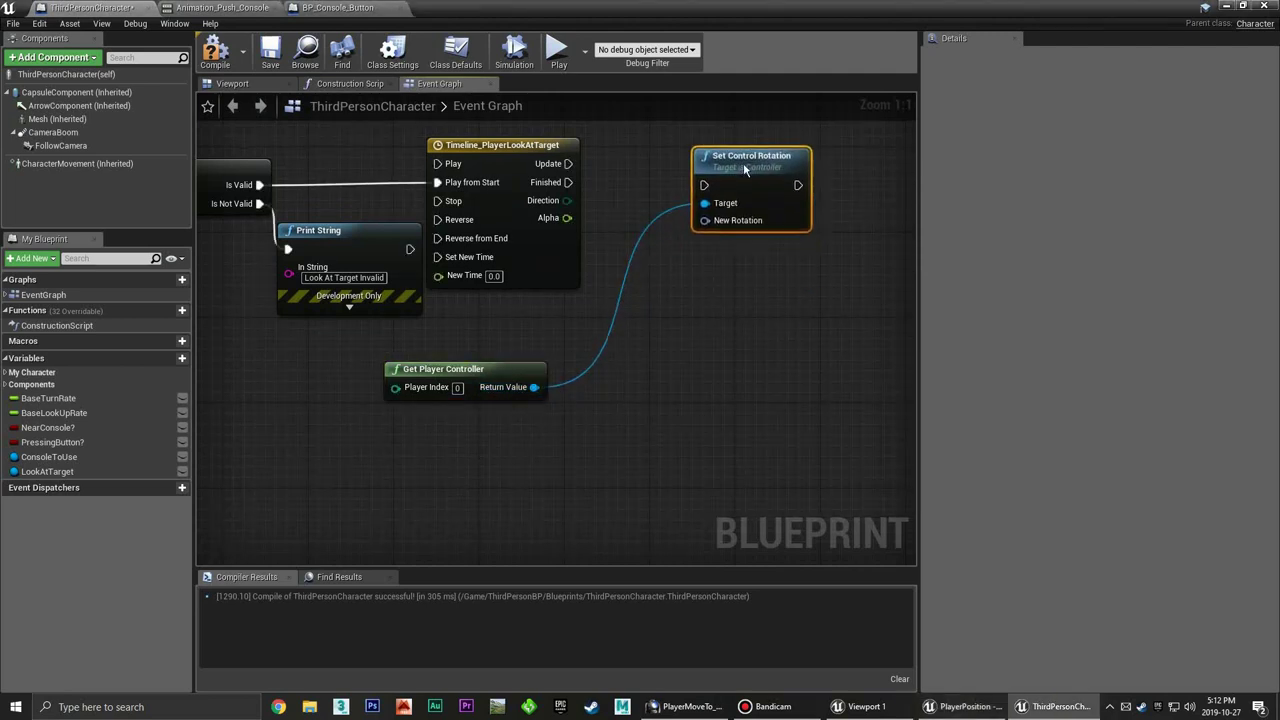
pyautogui.moveTo(568, 163)
pyautogui.mouseDown()
pyautogui.moveTo(704, 185)
pyautogui.moveTo(824, 155)
pyautogui.mouseUp()
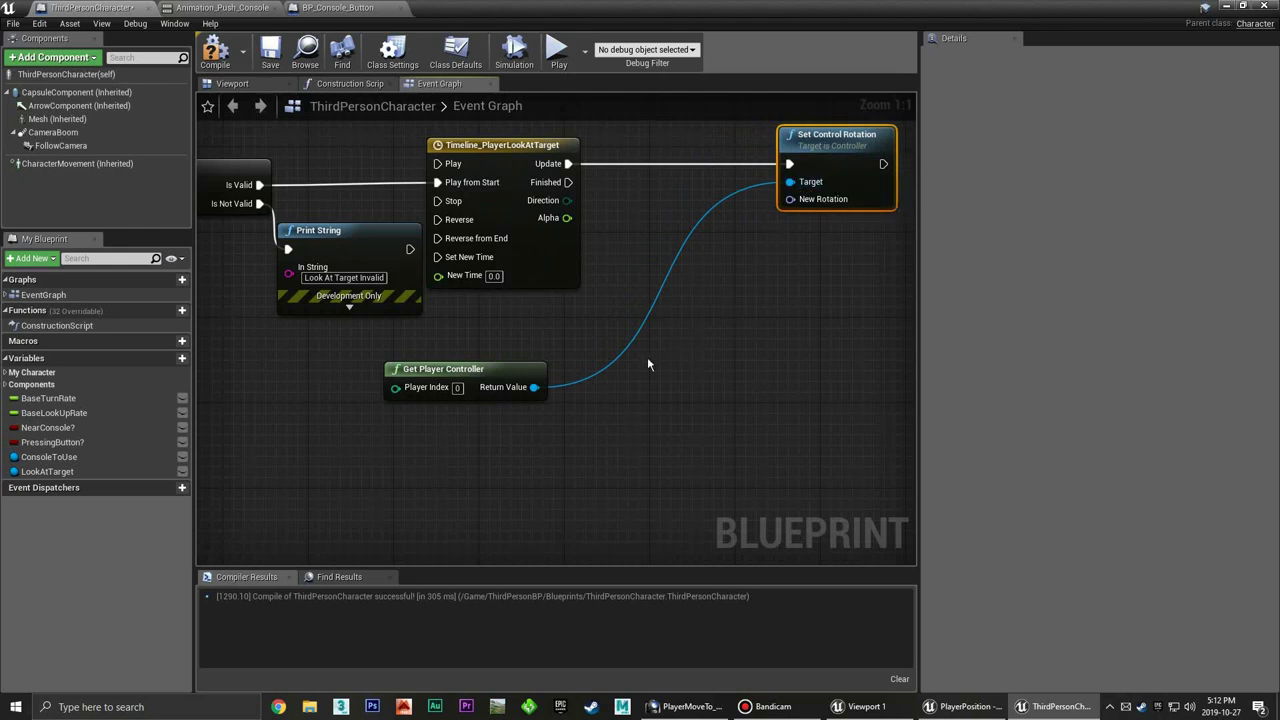
pyautogui.moveTo(534, 387); pyautogui.dragTo(603, 410)
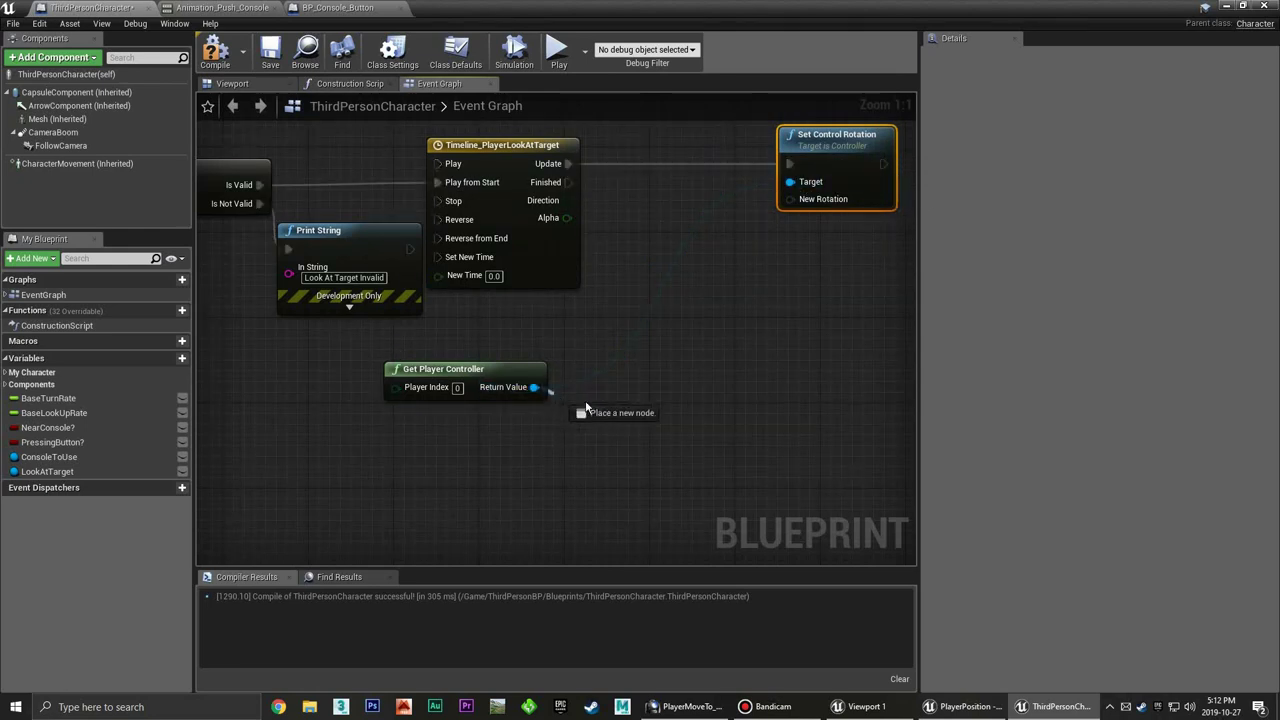
pyautogui.write('get')
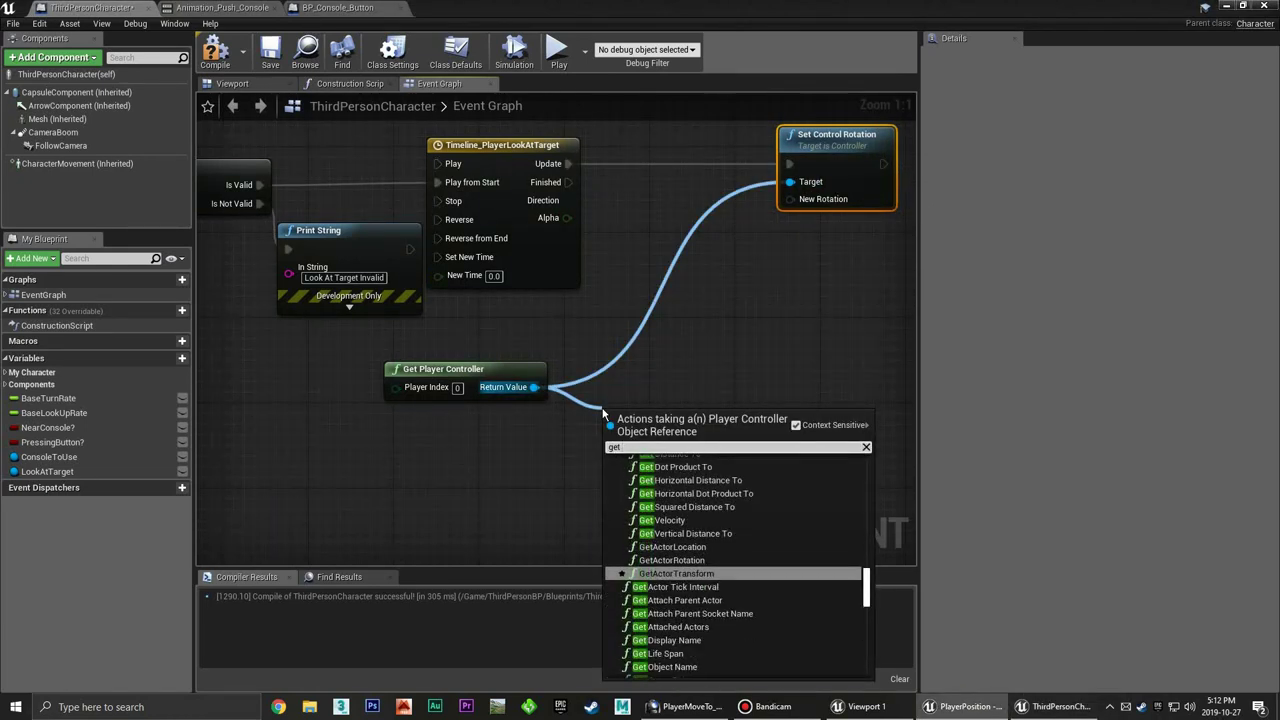
pyautogui.write(' control')
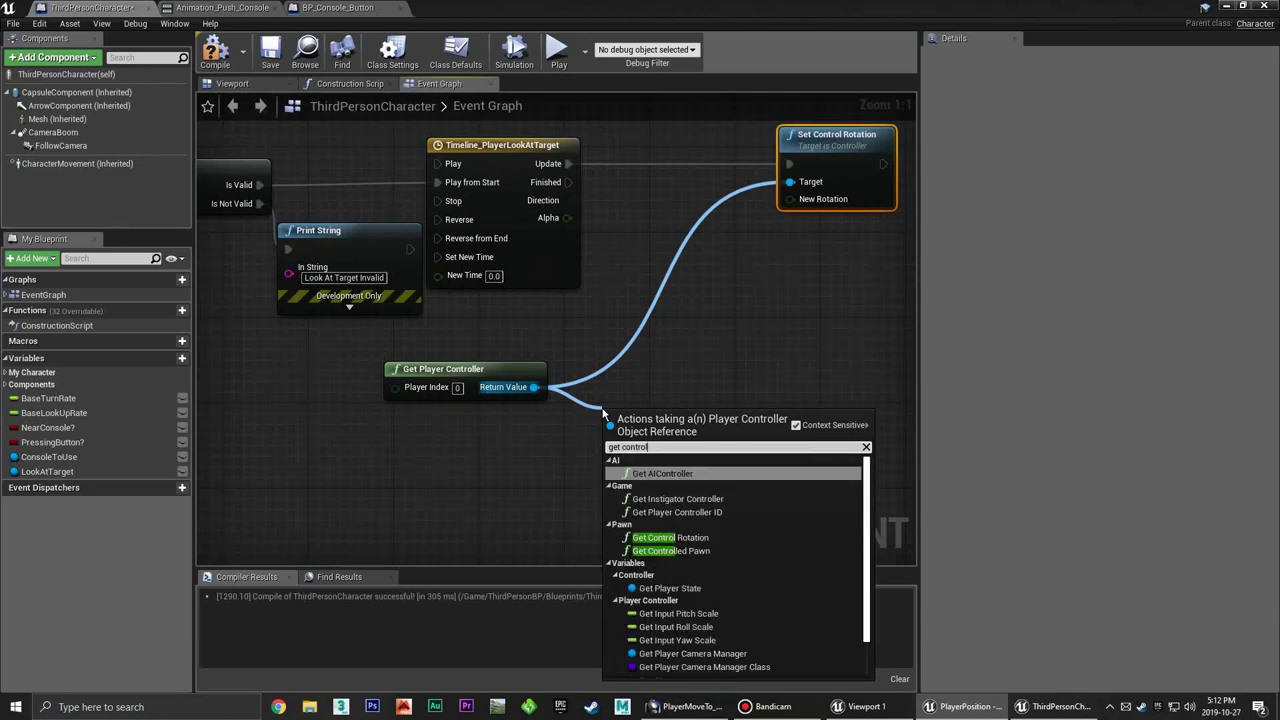
pyautogui.click(680, 537)
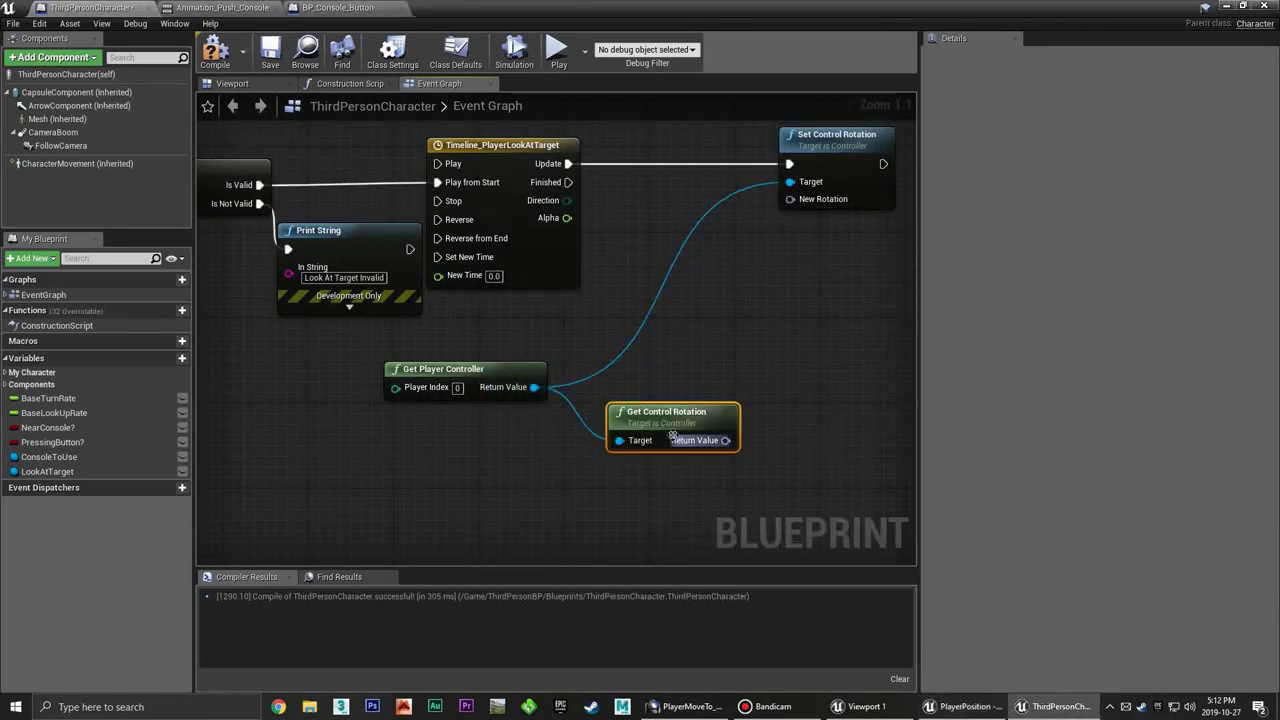
pyautogui.moveTo(724, 440); pyautogui.dragTo(629, 426, button='right')
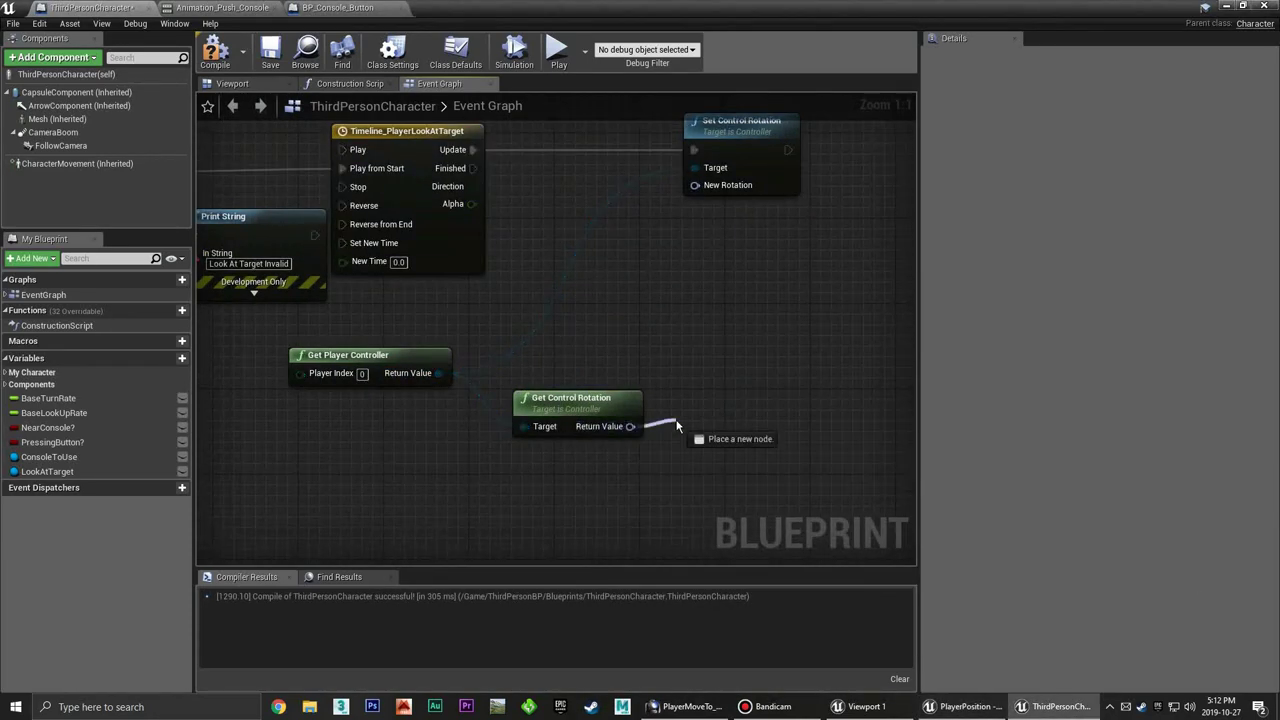
pyautogui.moveTo(629, 426); pyautogui.dragTo(678, 428)
pyautogui.write('lerp')
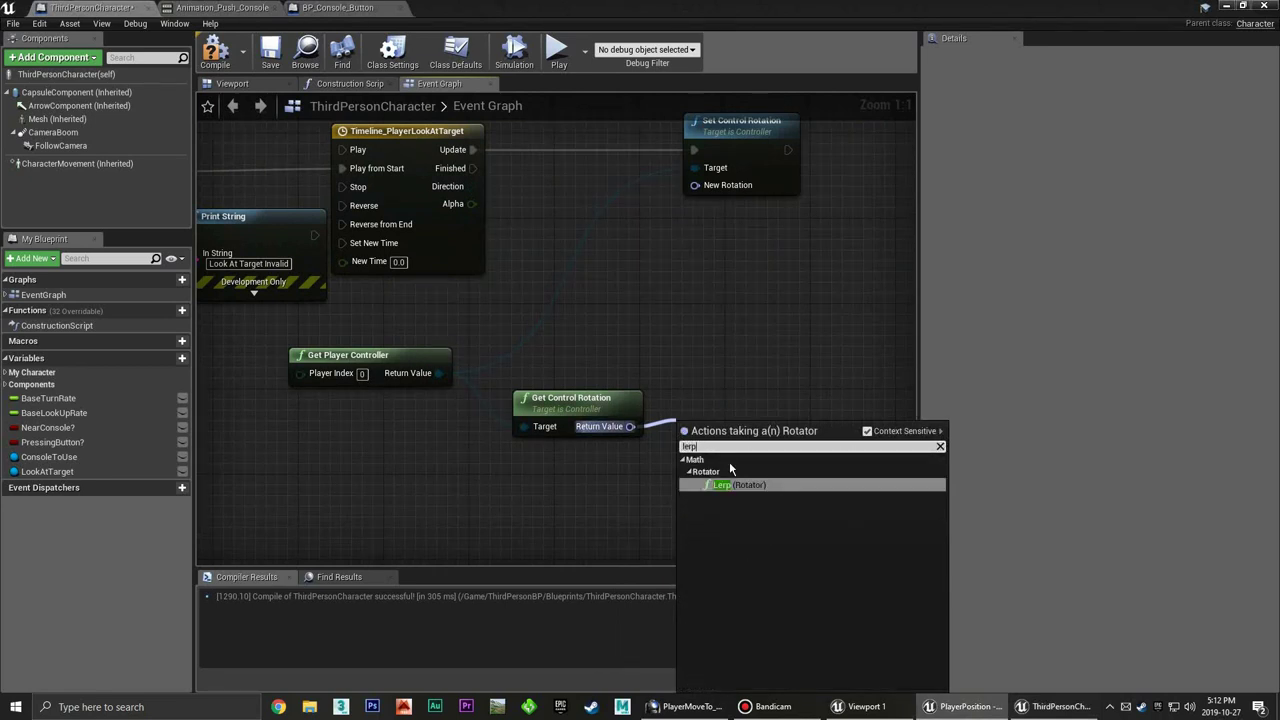
pyautogui.press('Return')
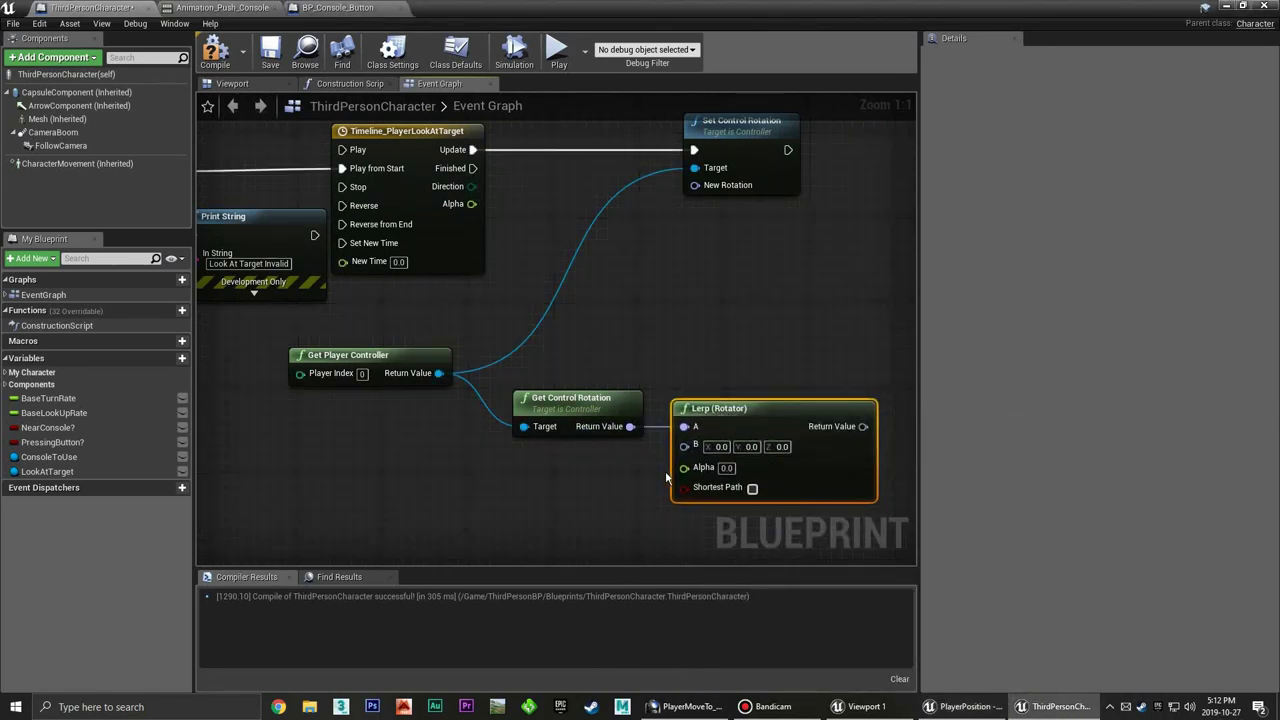
pyautogui.moveTo(683, 468); pyautogui.dragTo(471, 204)
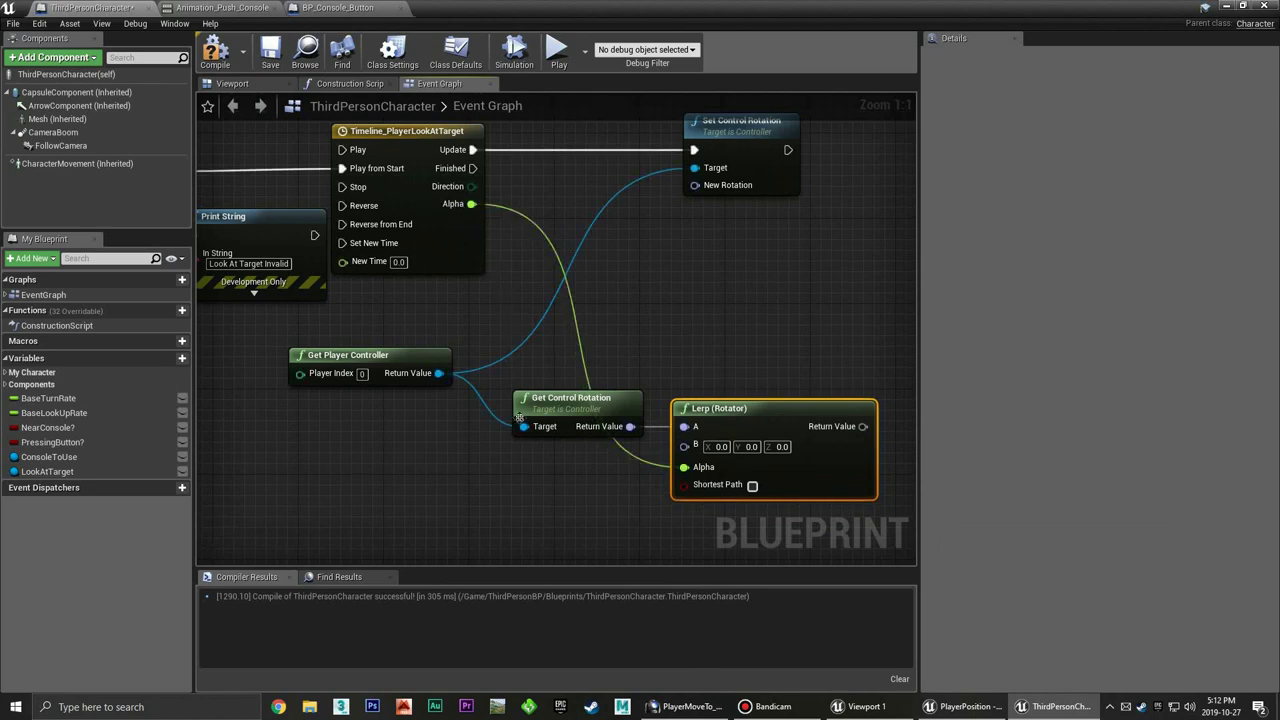
pyautogui.click(500, 482)
pyautogui.click(752, 485)
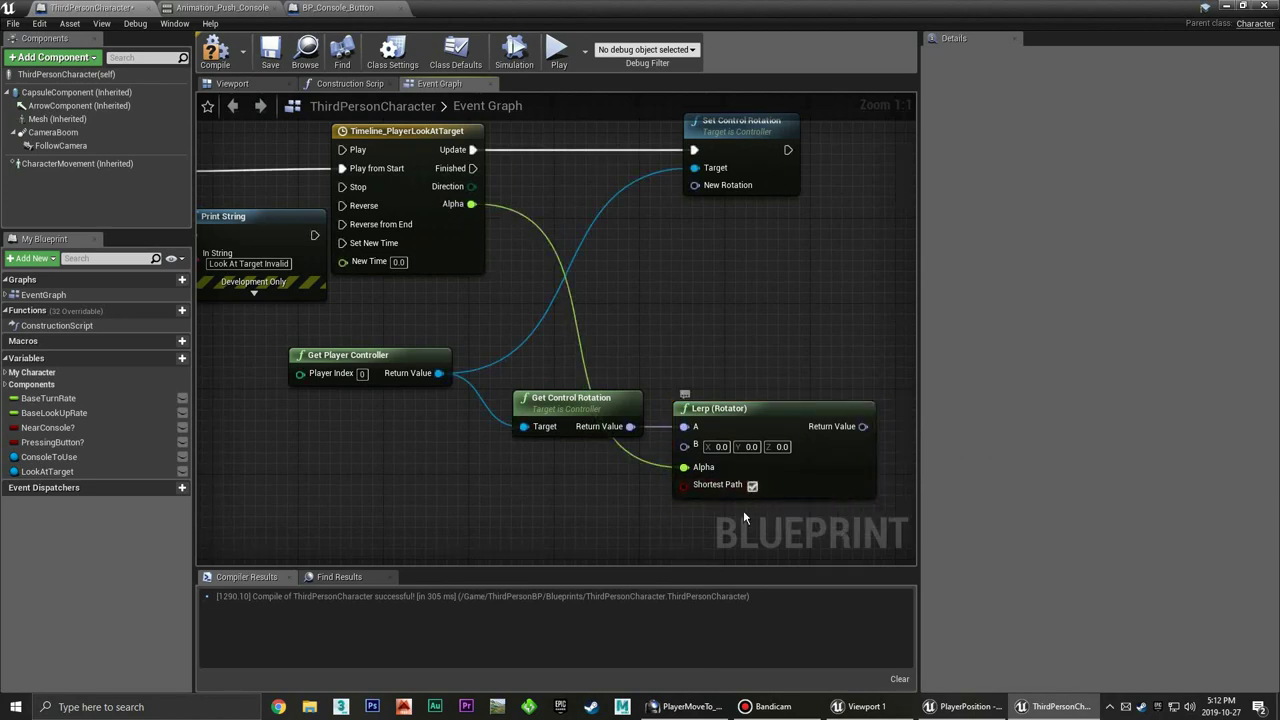
pyautogui.moveTo(501, 488); pyautogui.dragTo(551, 432, button='right')
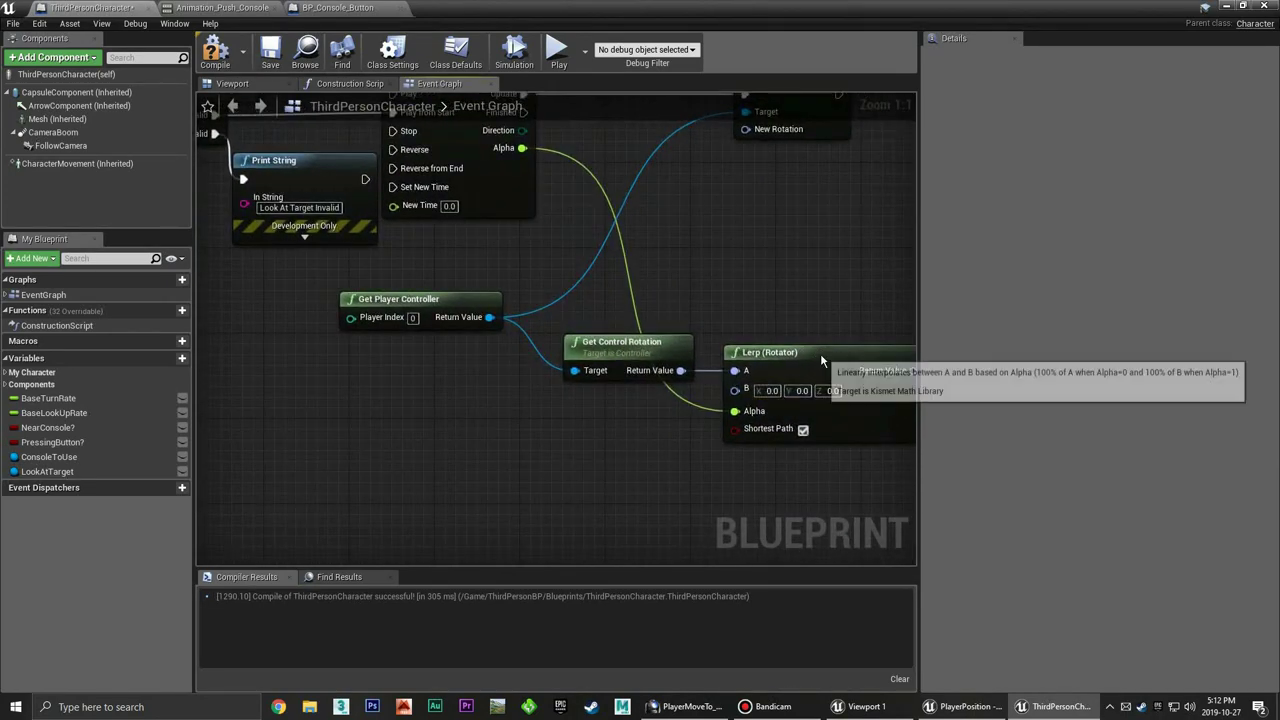
pyautogui.click(844, 404)
pyautogui.hotkey('ctrl', 'c')
pyautogui.hotkey('ctrl', 'v')
pyautogui.moveTo(595, 469); pyautogui.dragTo(563, 437)
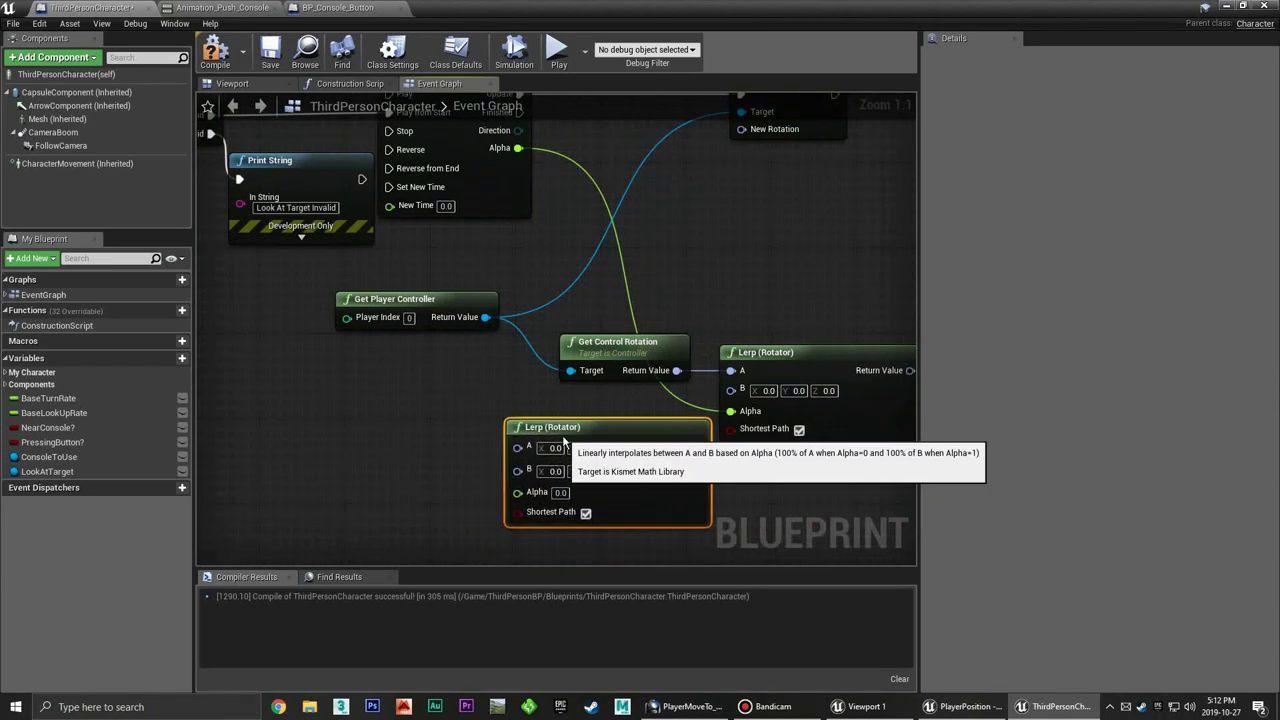
pyautogui.moveTo(563, 437); pyautogui.dragTo(505, 409, button='right')
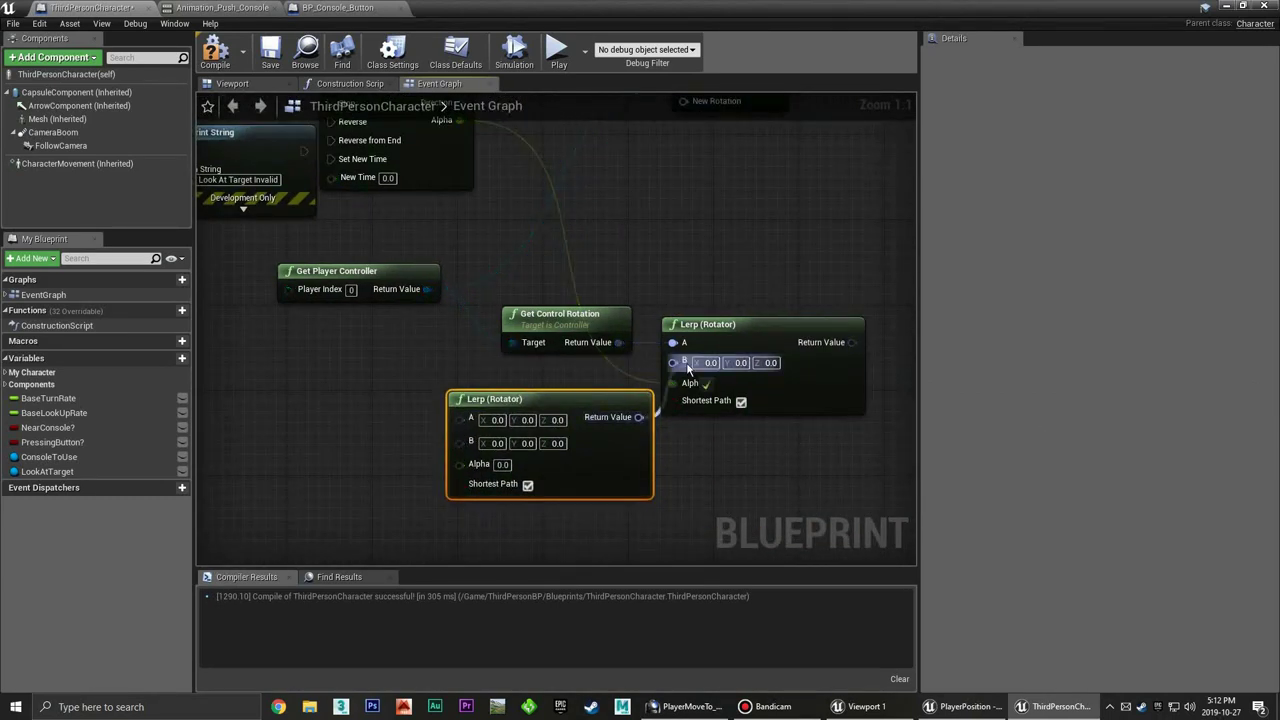
pyautogui.click(306, 443)
pyautogui.moveTo(306, 443); pyautogui.dragTo(536, 400, button='right')
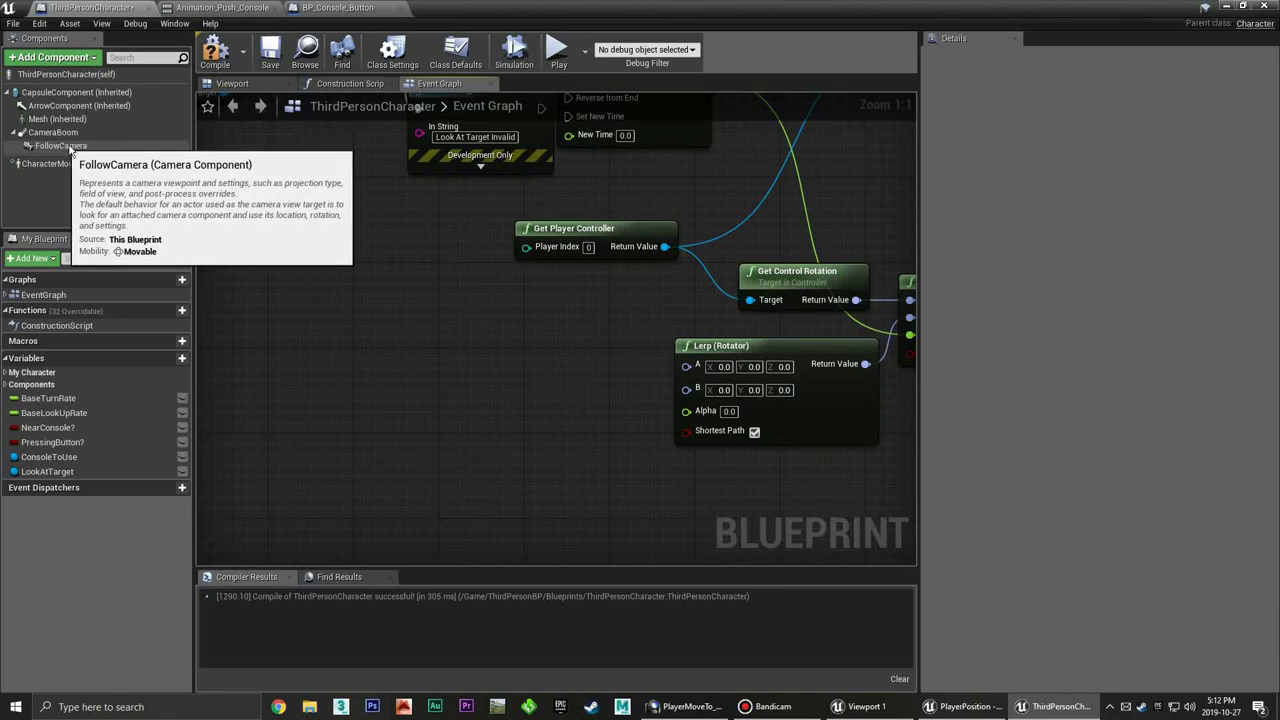
# In the Viewport components list, attach FollowCamera directly to the Mesh
pyautogui.click(235, 84)
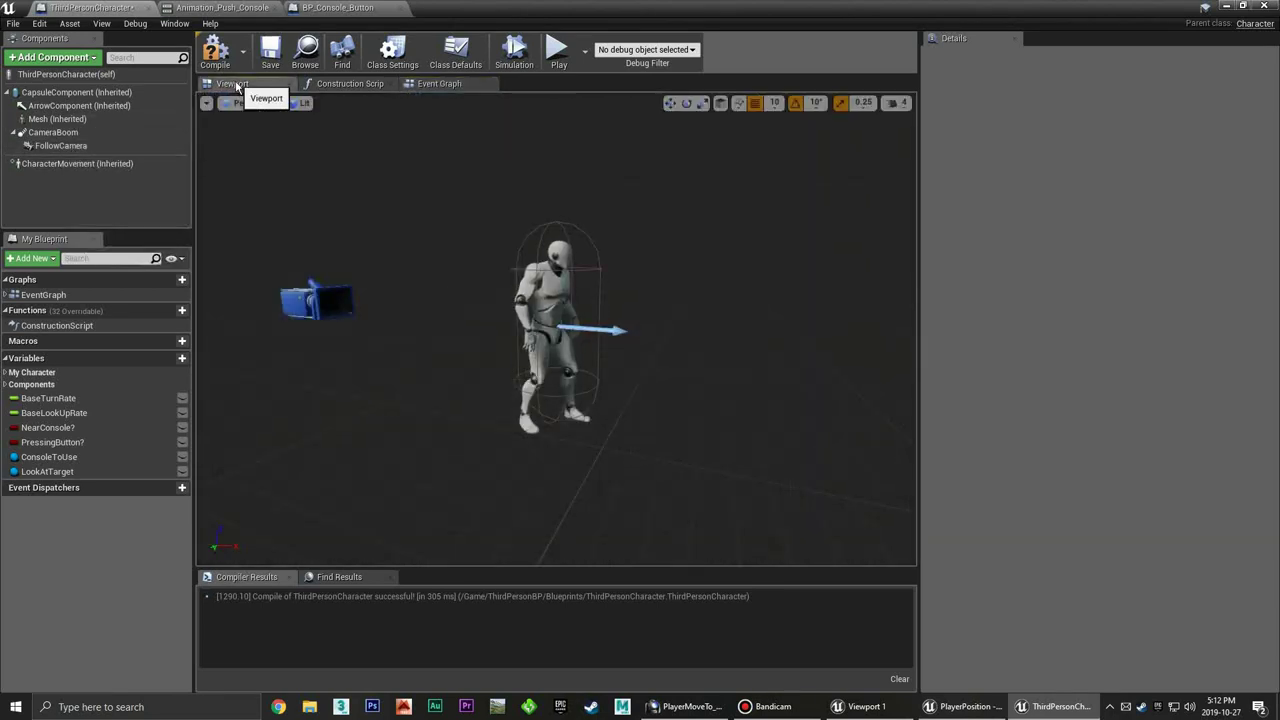
pyautogui.click(62, 133)
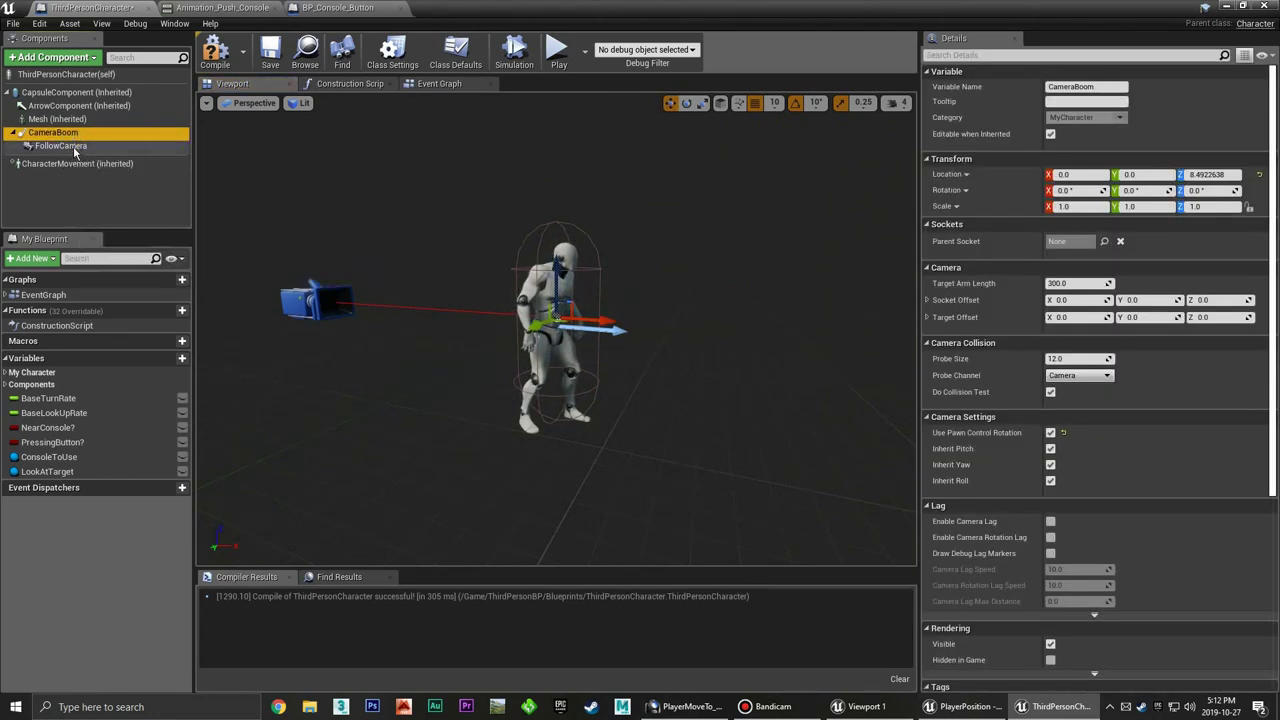
pyautogui.click(72, 147)
pyautogui.moveTo(73, 150); pyautogui.dragTo(68, 121)
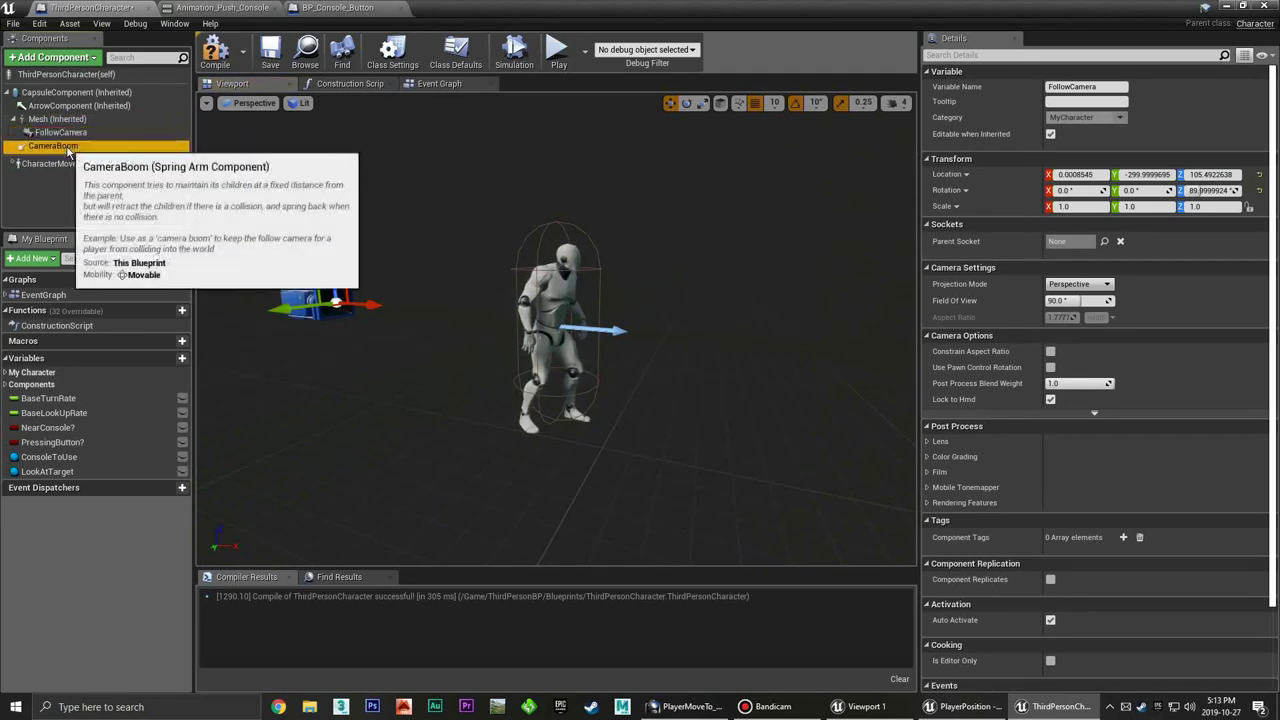
# Delete the CameraBoom component and rename FollowCamera to Camera
pyautogui.click(68, 148)
pyautogui.press('Delete')
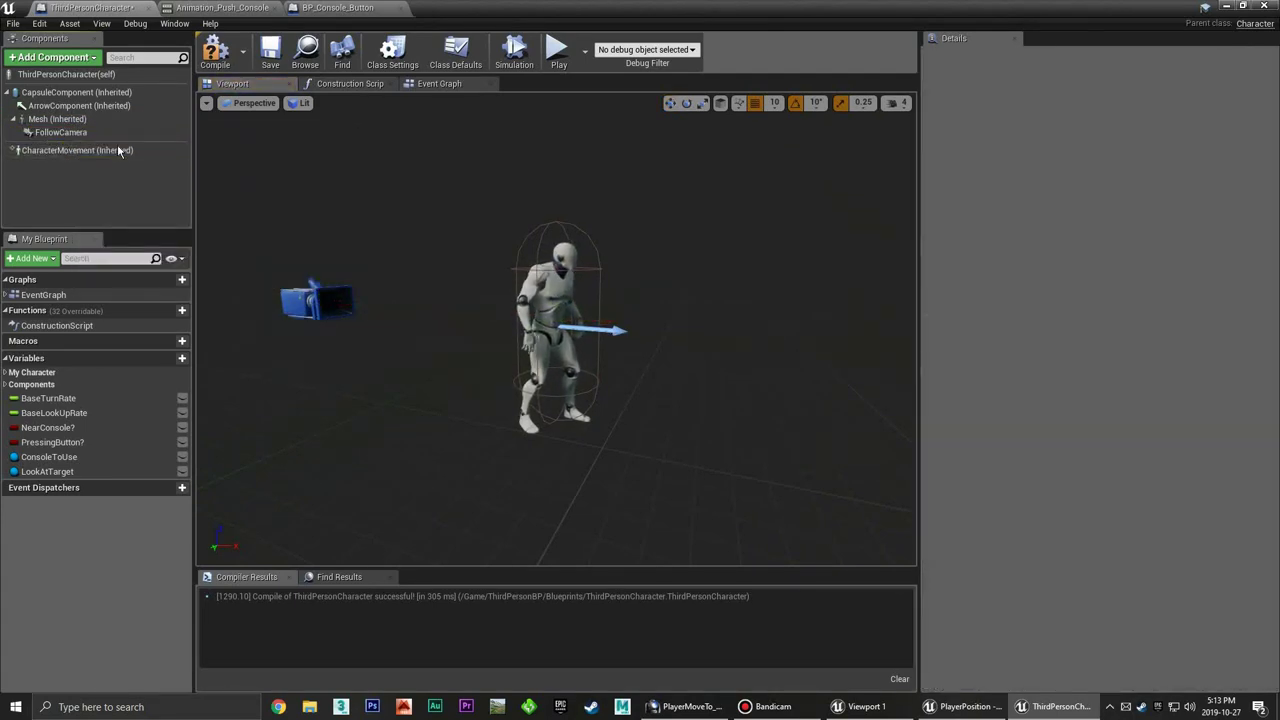
pyautogui.click(72, 133)
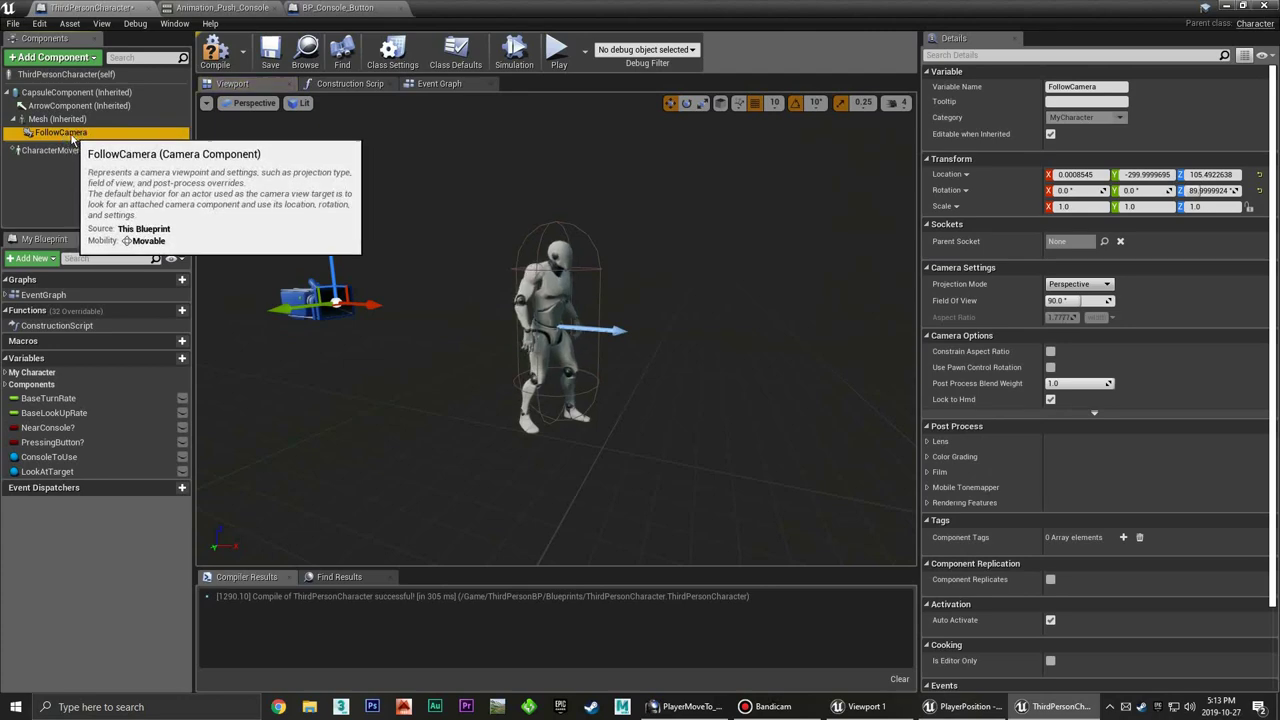
pyautogui.click(64, 133)
pyautogui.moveTo(64, 133); pyautogui.dragTo(20, 139)
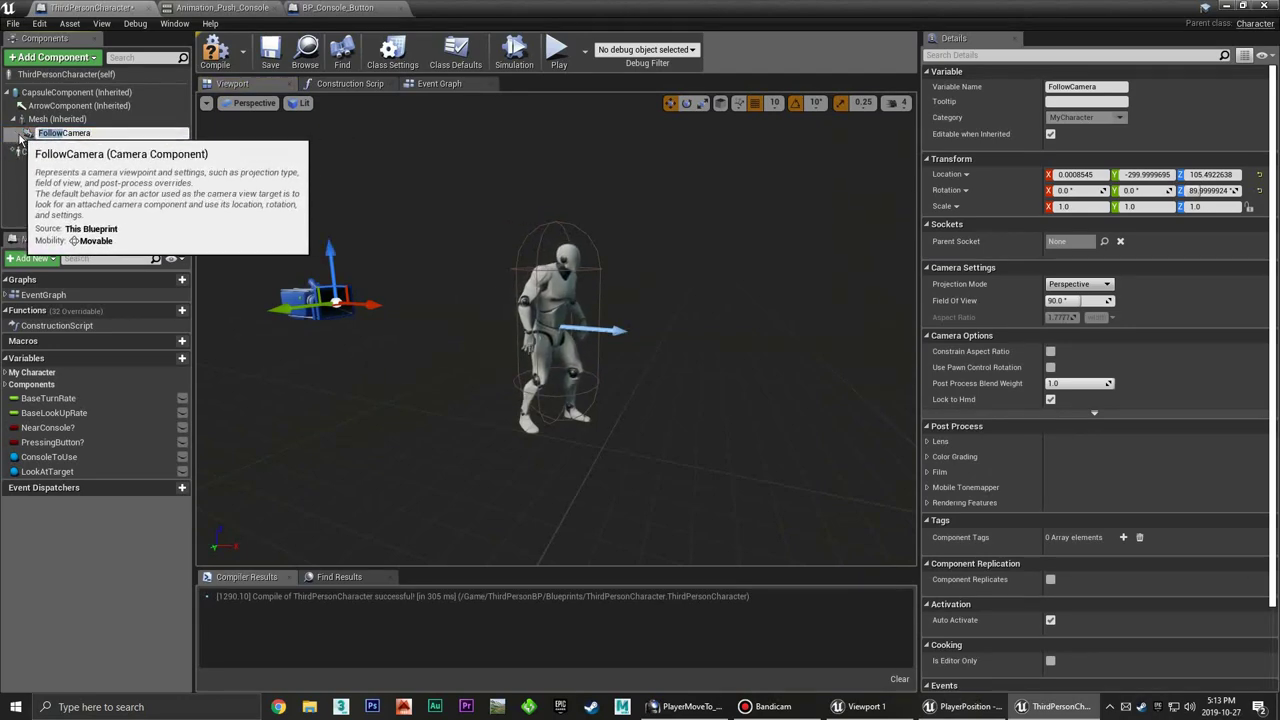
pyautogui.press('Return')
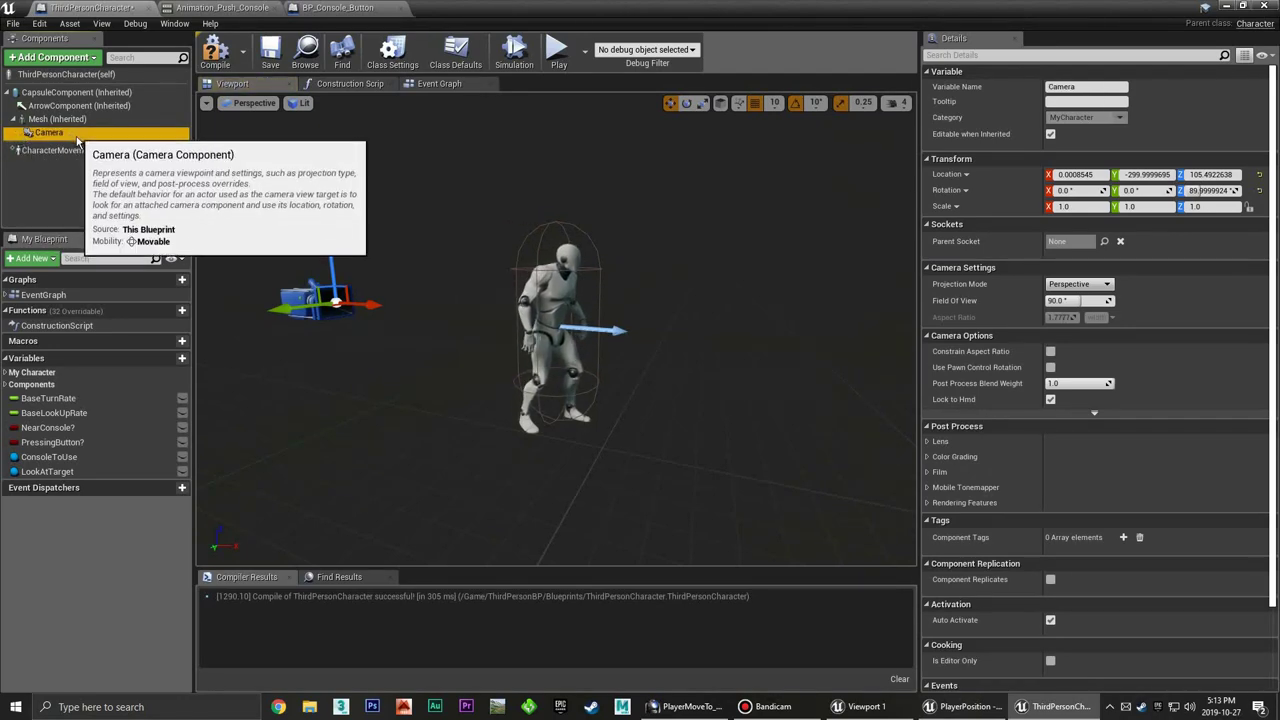
pyautogui.click(78, 135)
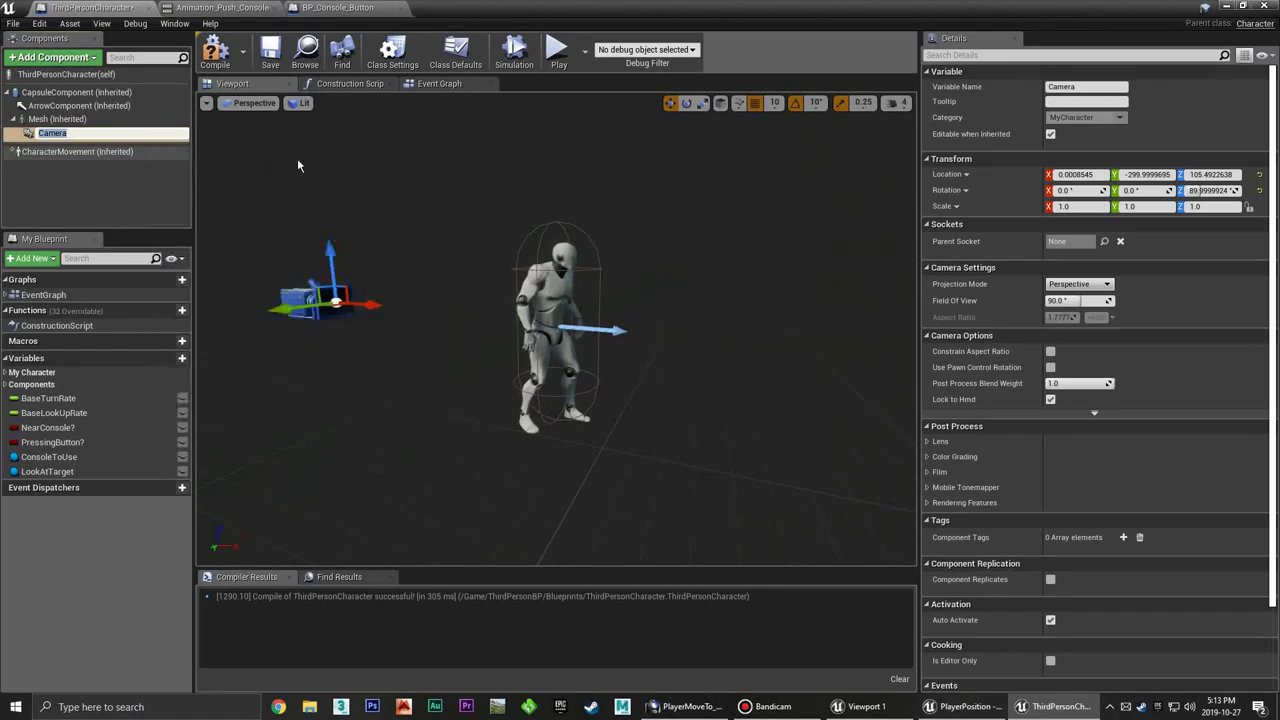
# Parent the Camera to the Mesh's head socket and reset its location and rotation to zero
pyautogui.click(1105, 242)
pyautogui.write('head')
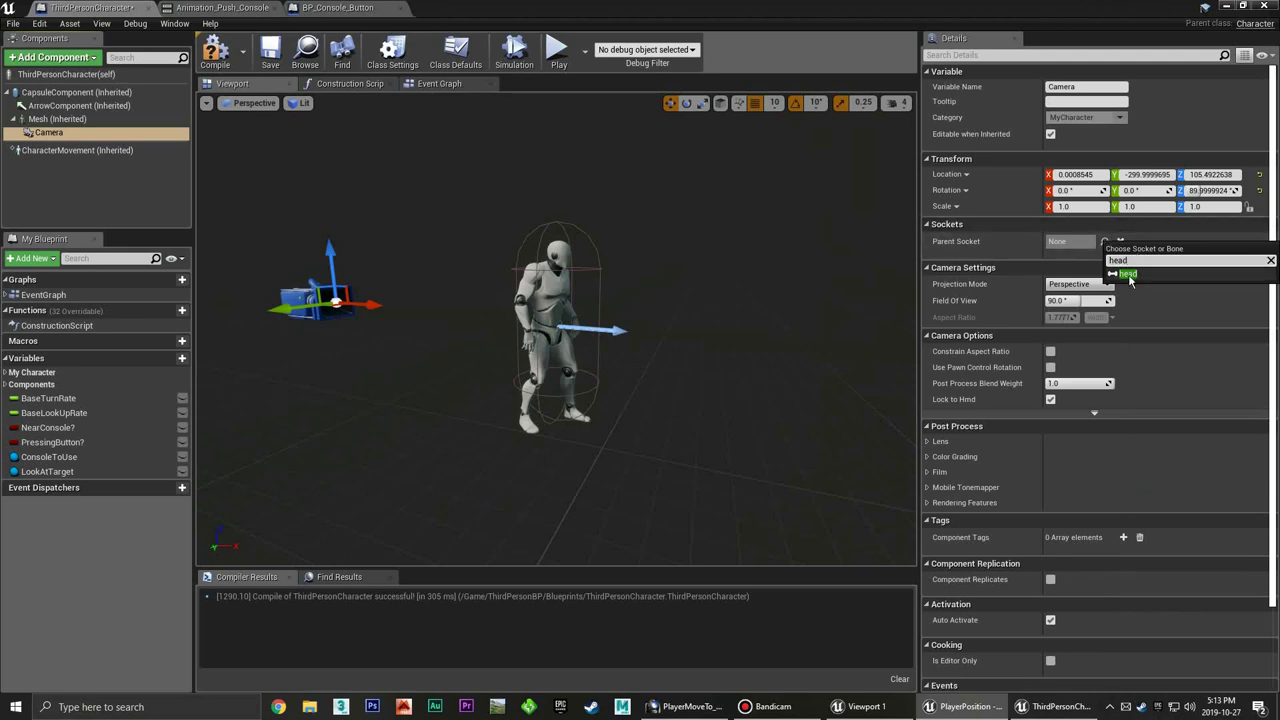
pyautogui.click(1127, 273)
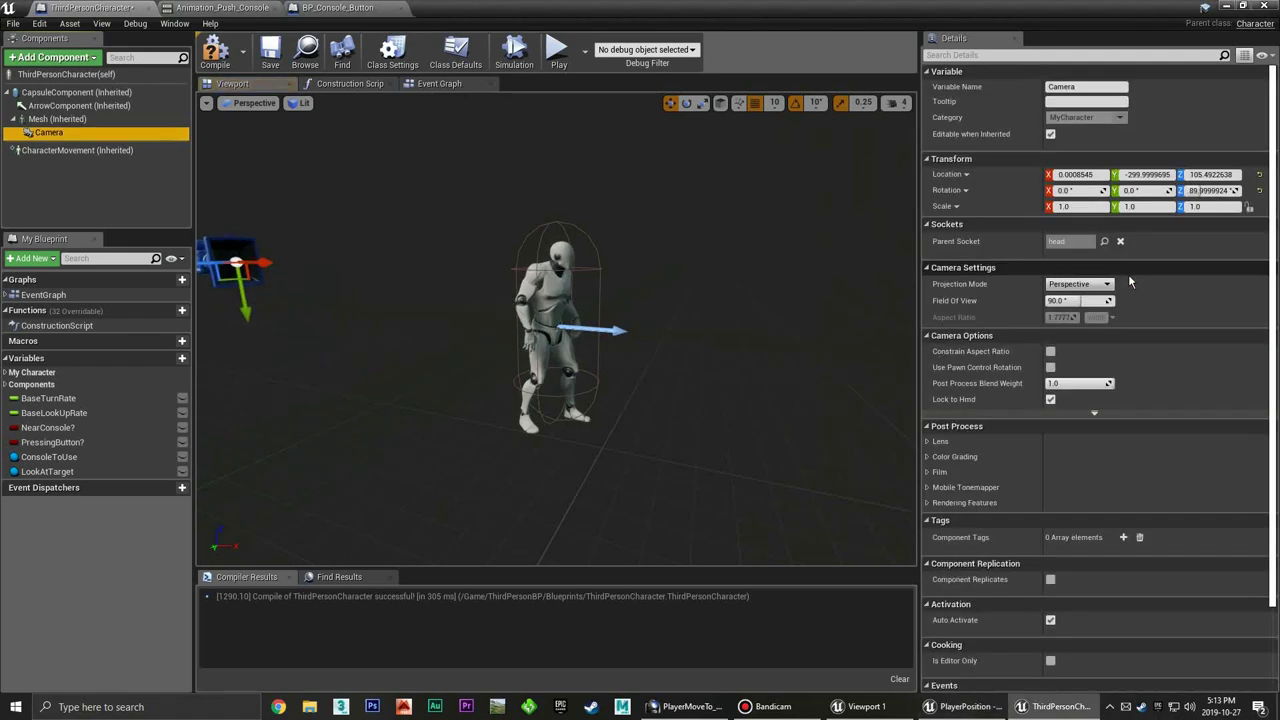
pyautogui.moveTo(268, 333); pyautogui.dragTo(362, 276)
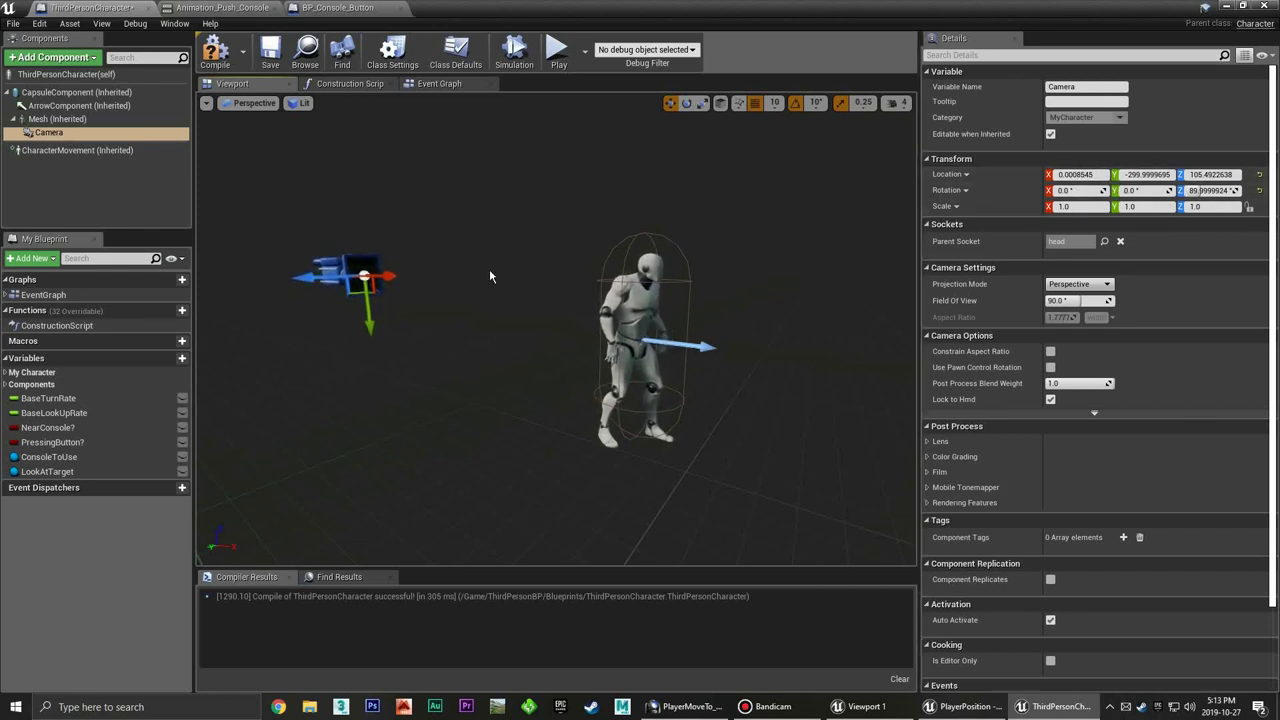
pyautogui.moveTo(560, 380)
pyautogui.mouseDown()
pyautogui.moveTo(640, 380)
pyautogui.moveTo(560, 380)
pyautogui.mouseUp()
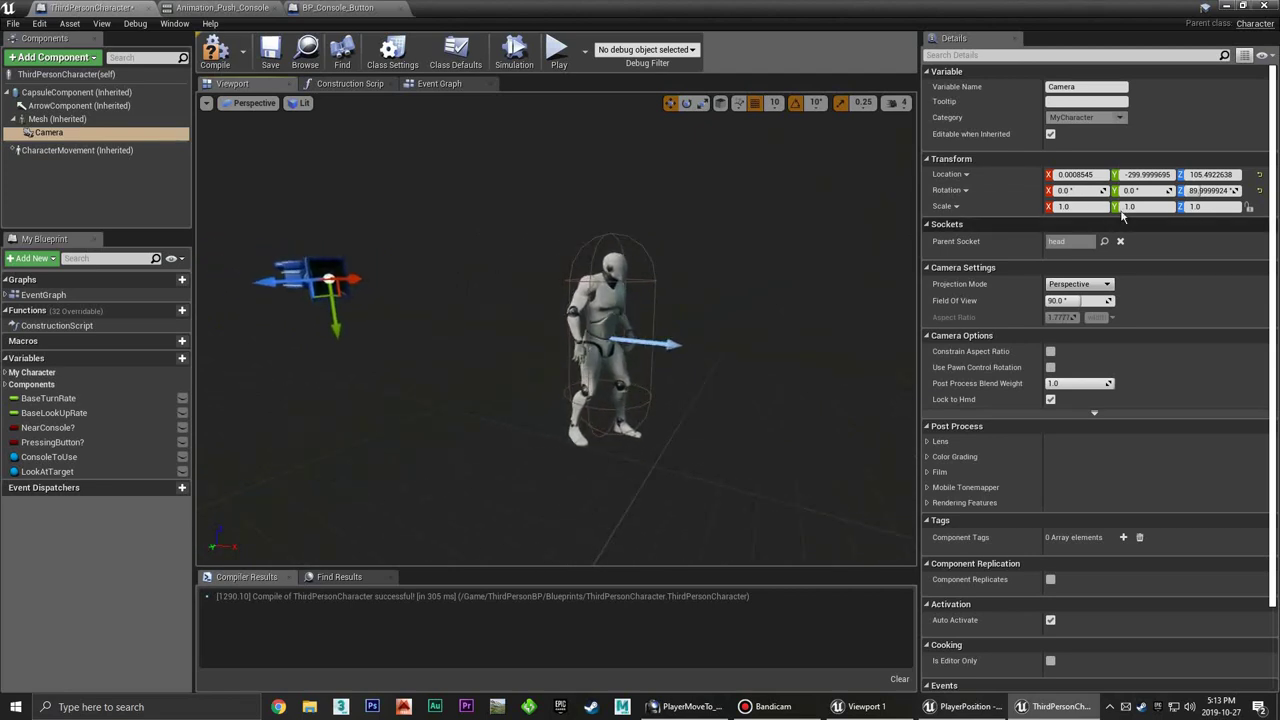
pyautogui.click(1259, 174)
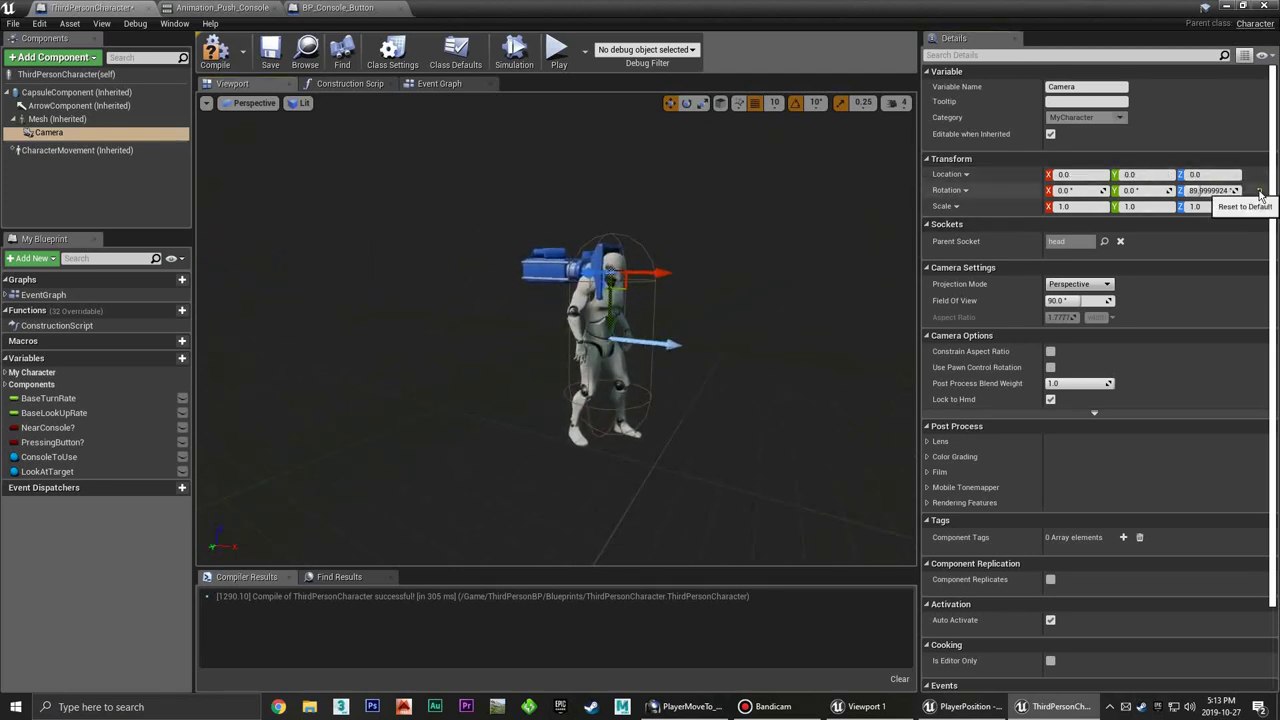
pyautogui.click(1259, 191)
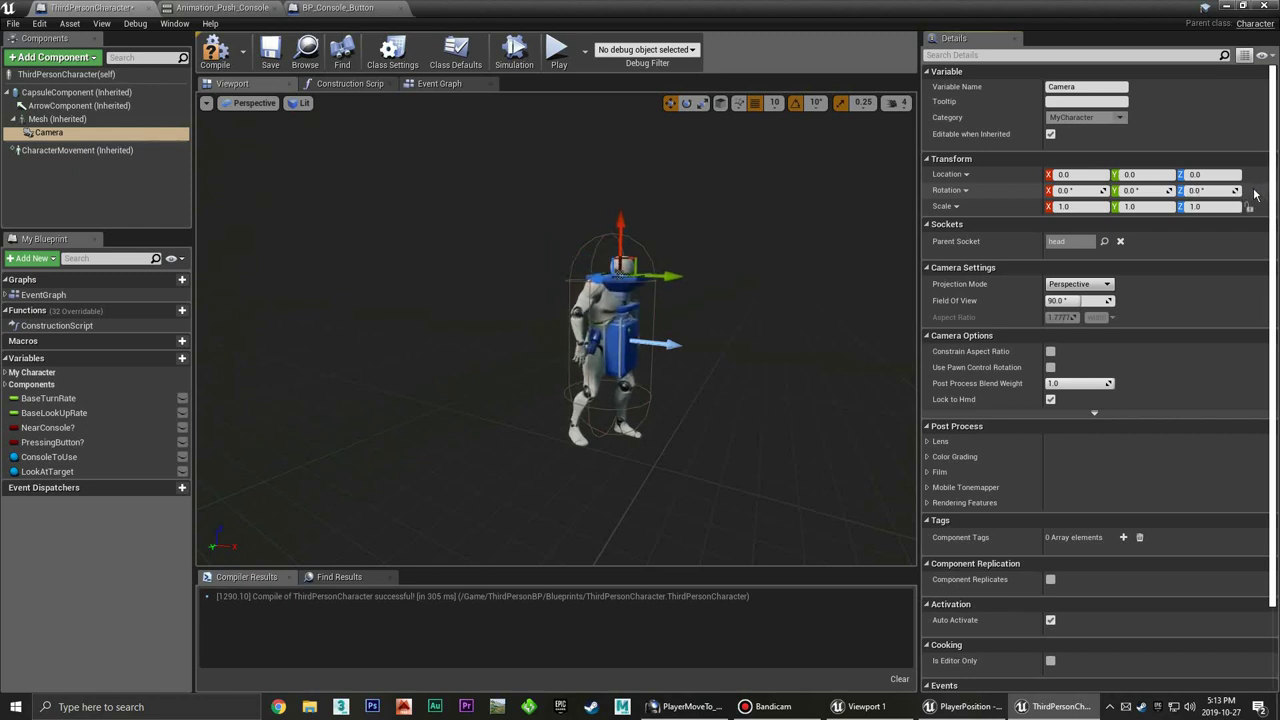
# Rotate the camera about 90 degrees in yaw with the rotation gizmo in the preview
pyautogui.moveTo(729, 303)
pyautogui.mouseDown()
pyautogui.moveTo(660, 310)
pyautogui.moveTo(717, 303)
pyautogui.mouseUp()
pyautogui.press('e')
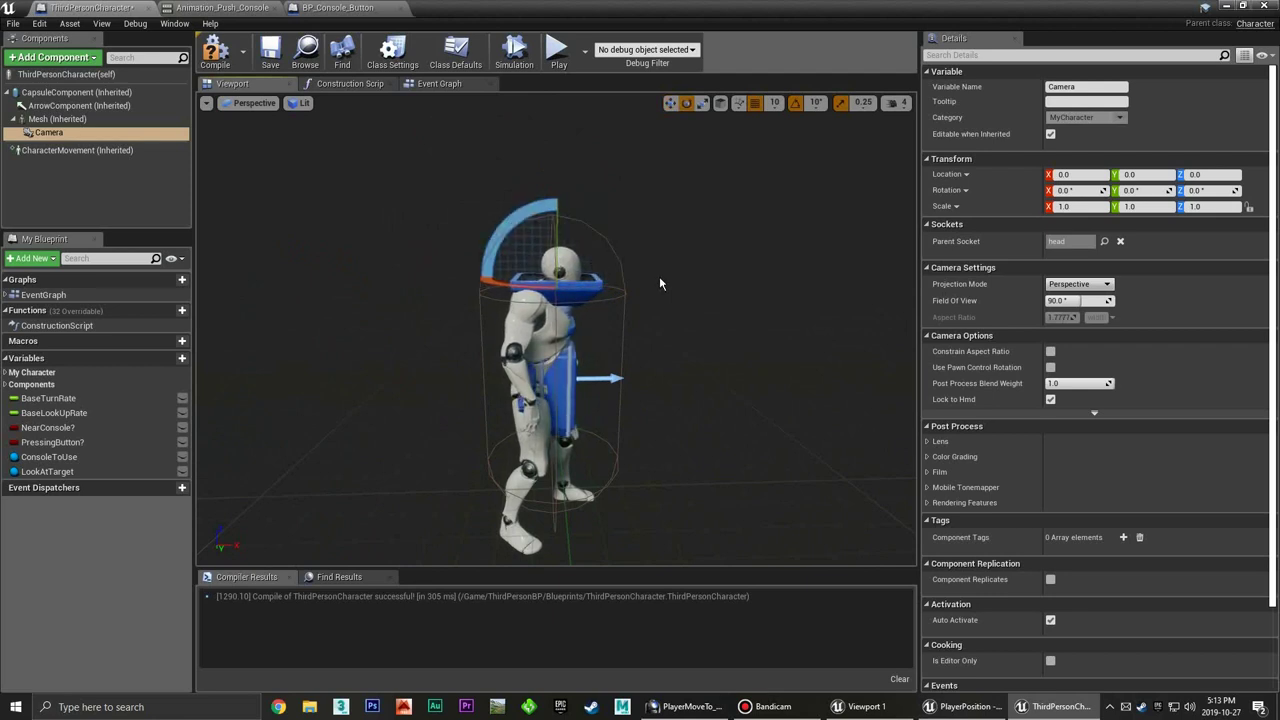
pyautogui.moveTo(540, 228); pyautogui.dragTo(610, 235)
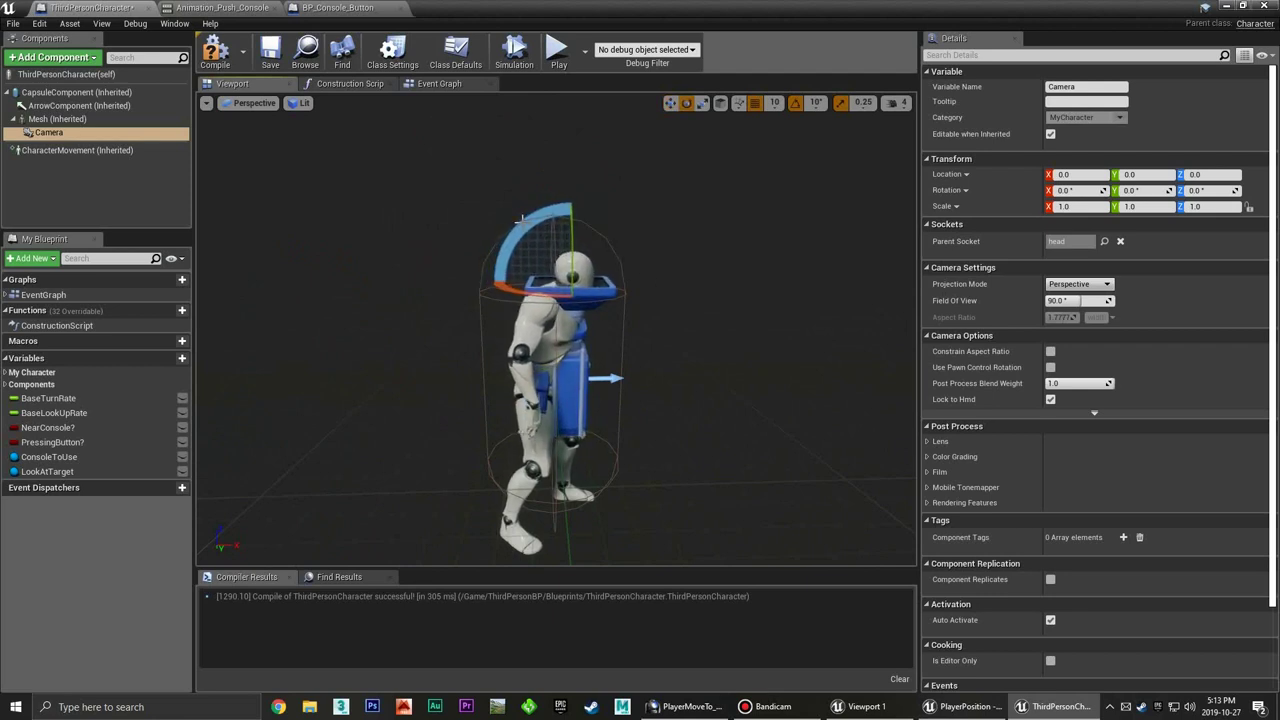
pyautogui.click(206, 103)
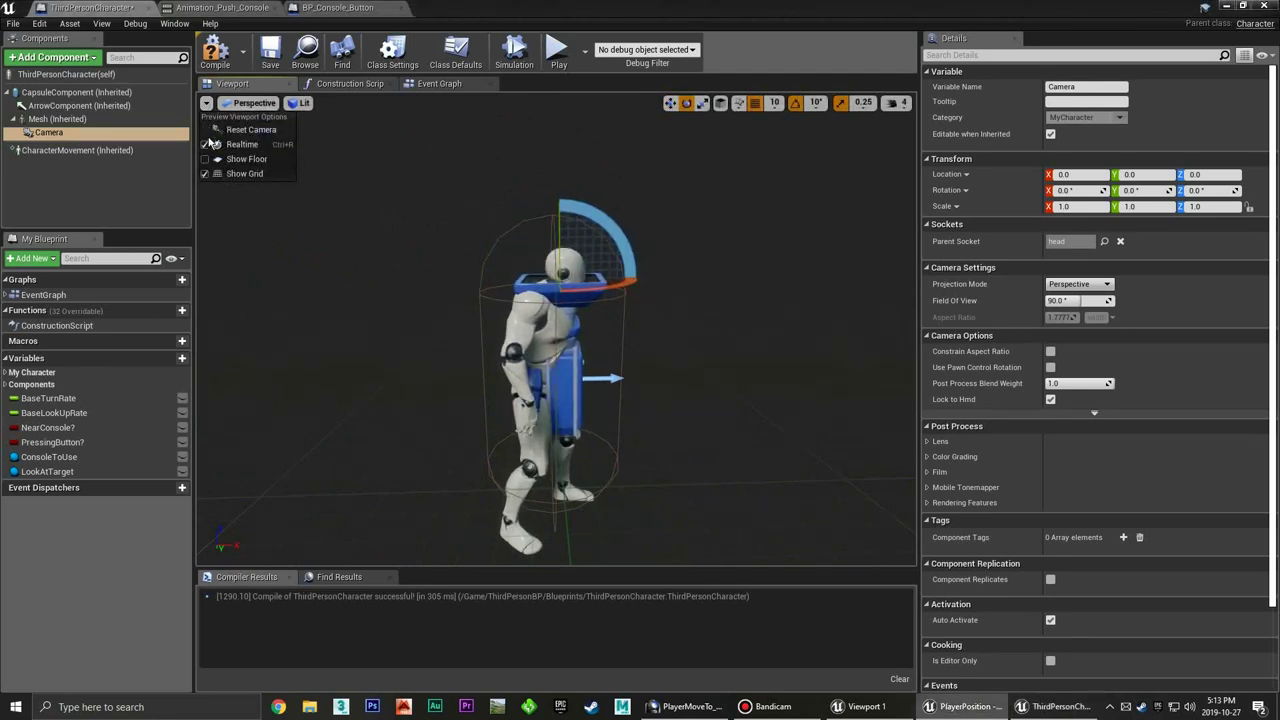
pyautogui.click(400, 180)
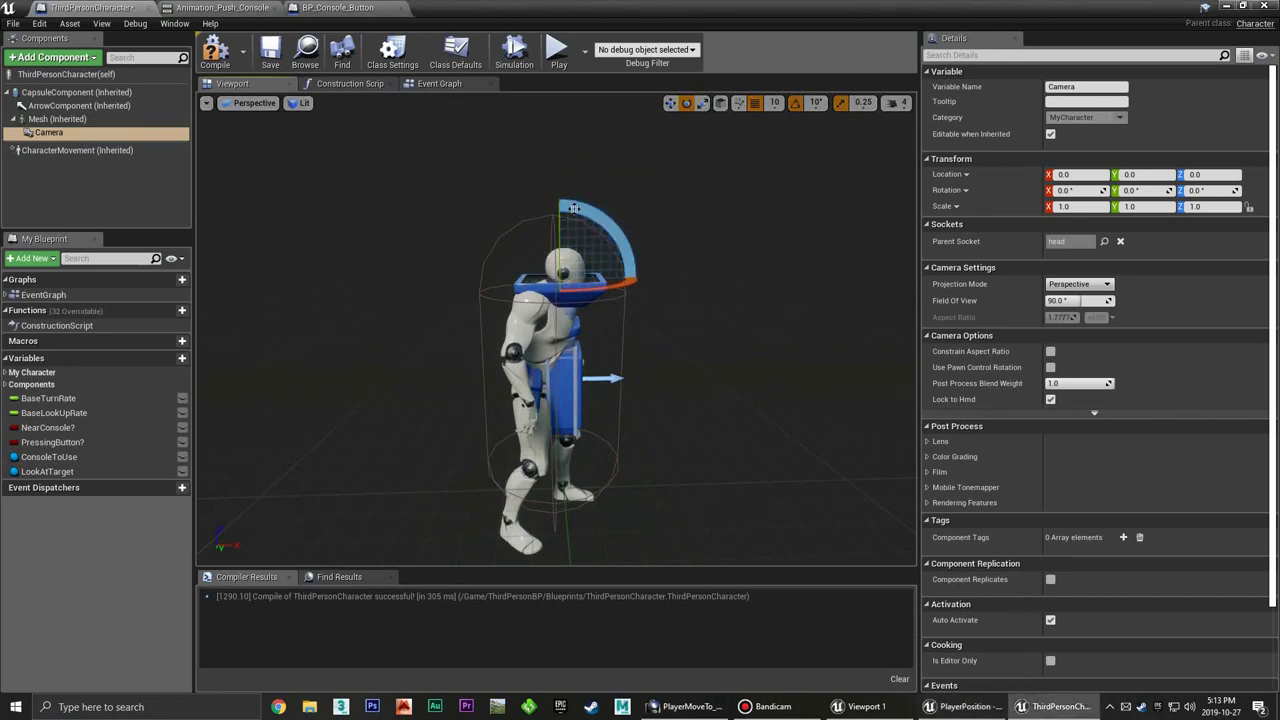
pyautogui.moveTo(601, 213); pyautogui.dragTo(640, 280)
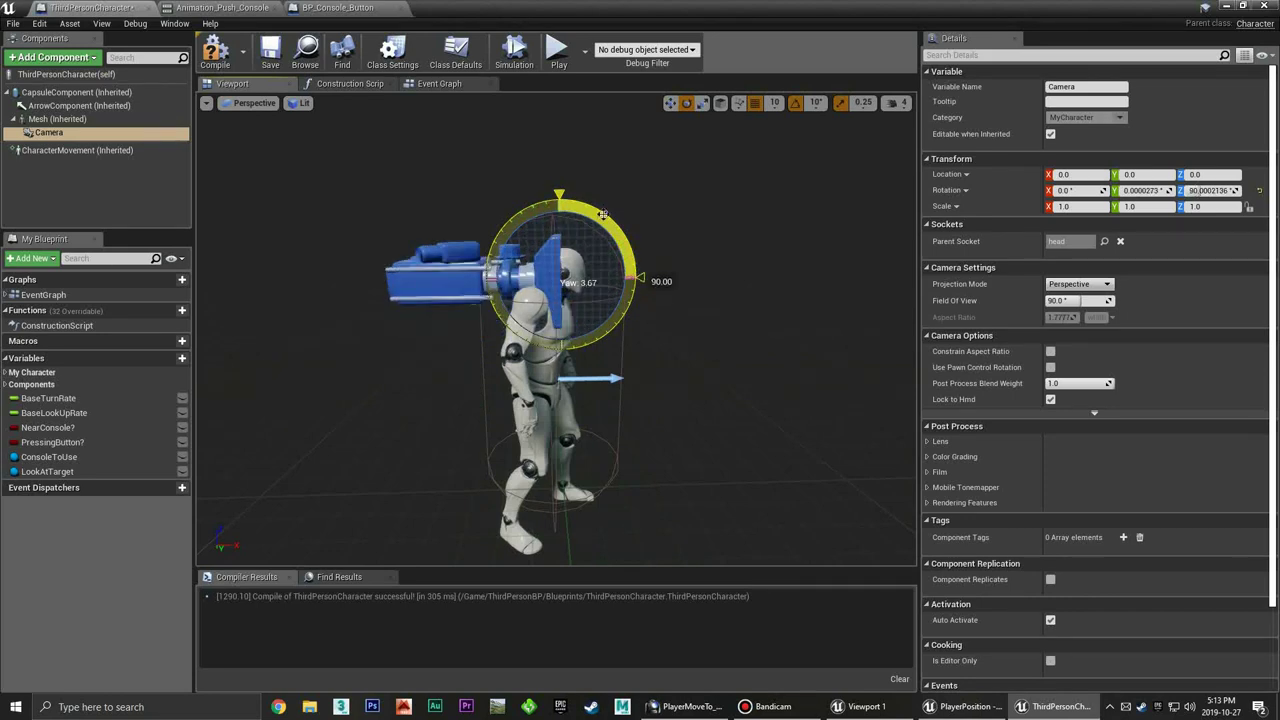
pyautogui.moveTo(601, 213)
pyautogui.mouseDown()
pyautogui.moveTo(563, 283)
pyautogui.moveTo(557, 231)
pyautogui.mouseUp()
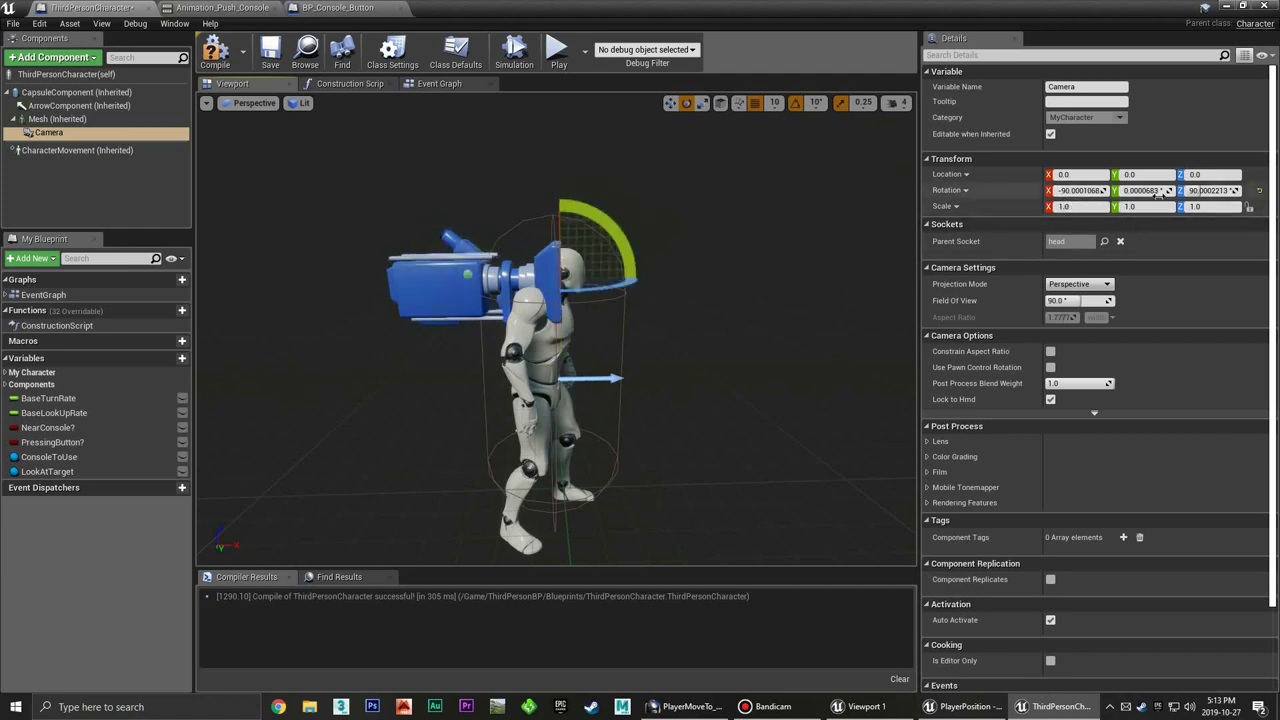
# Set the camera's rotation to X -90, Y 0, Z 90 in Details
pyautogui.click(1080, 190)
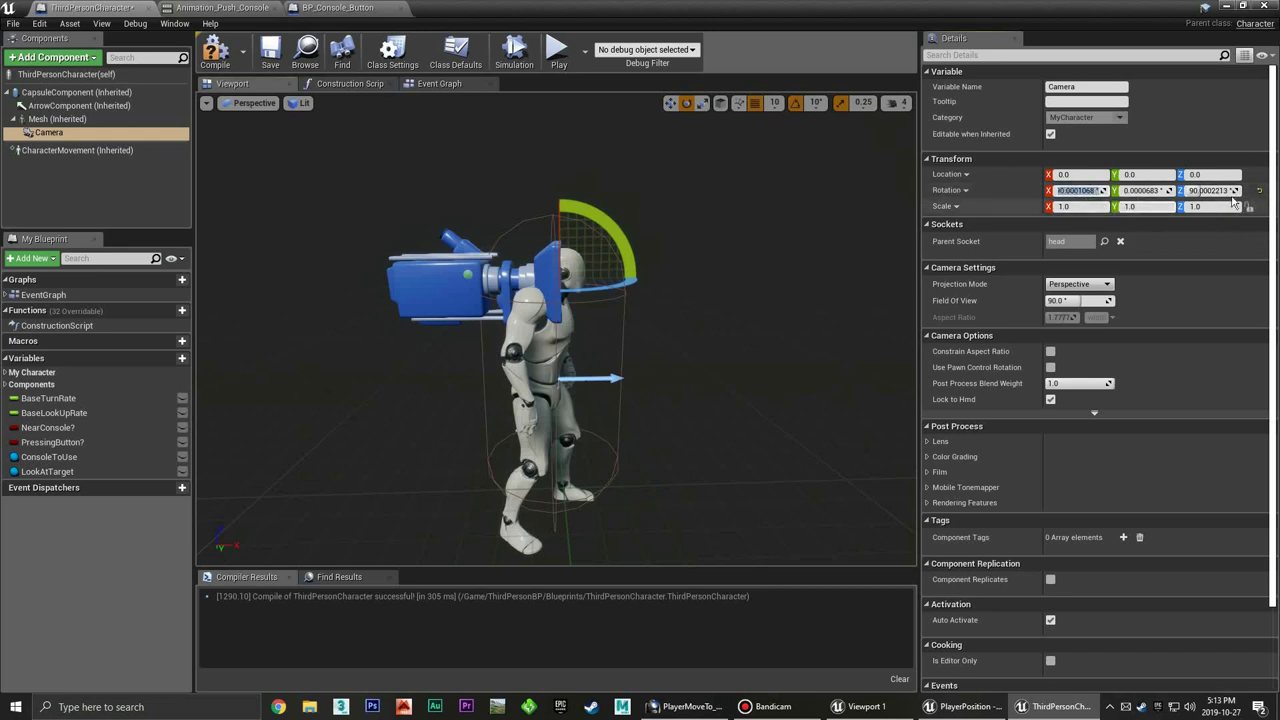
pyautogui.click(1259, 190)
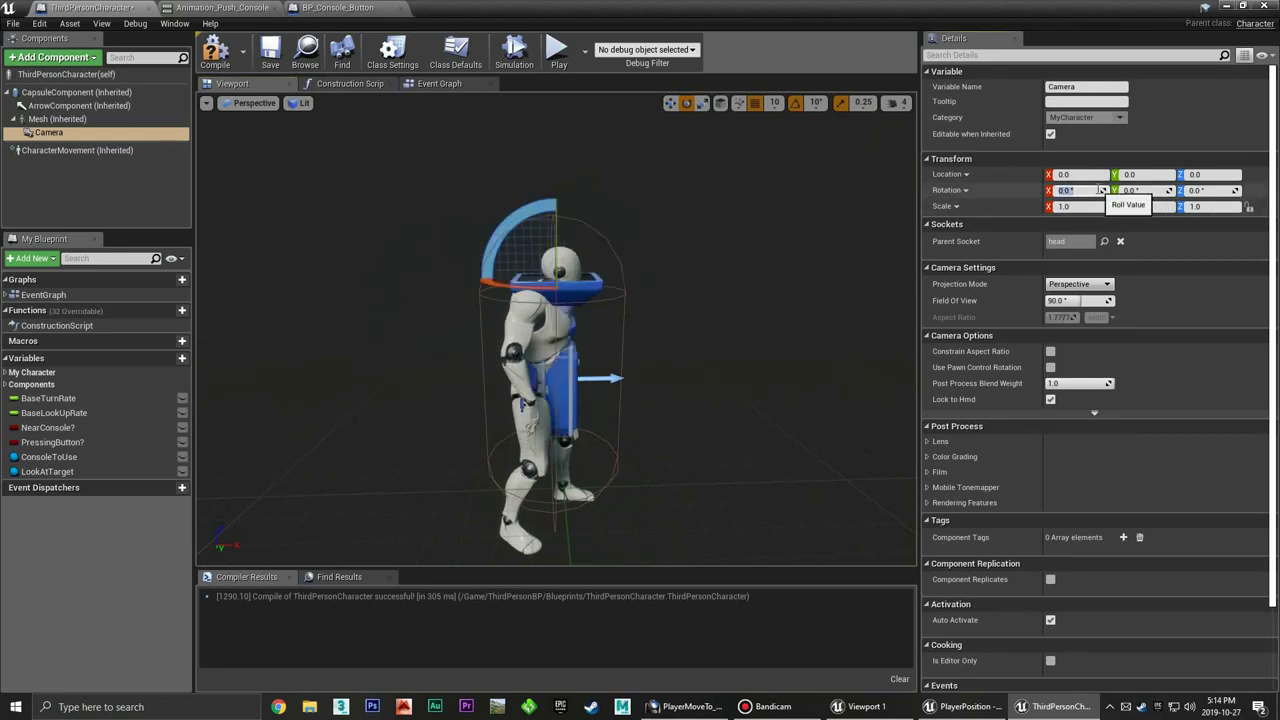
pyautogui.press('Tab')
pyautogui.write('90')
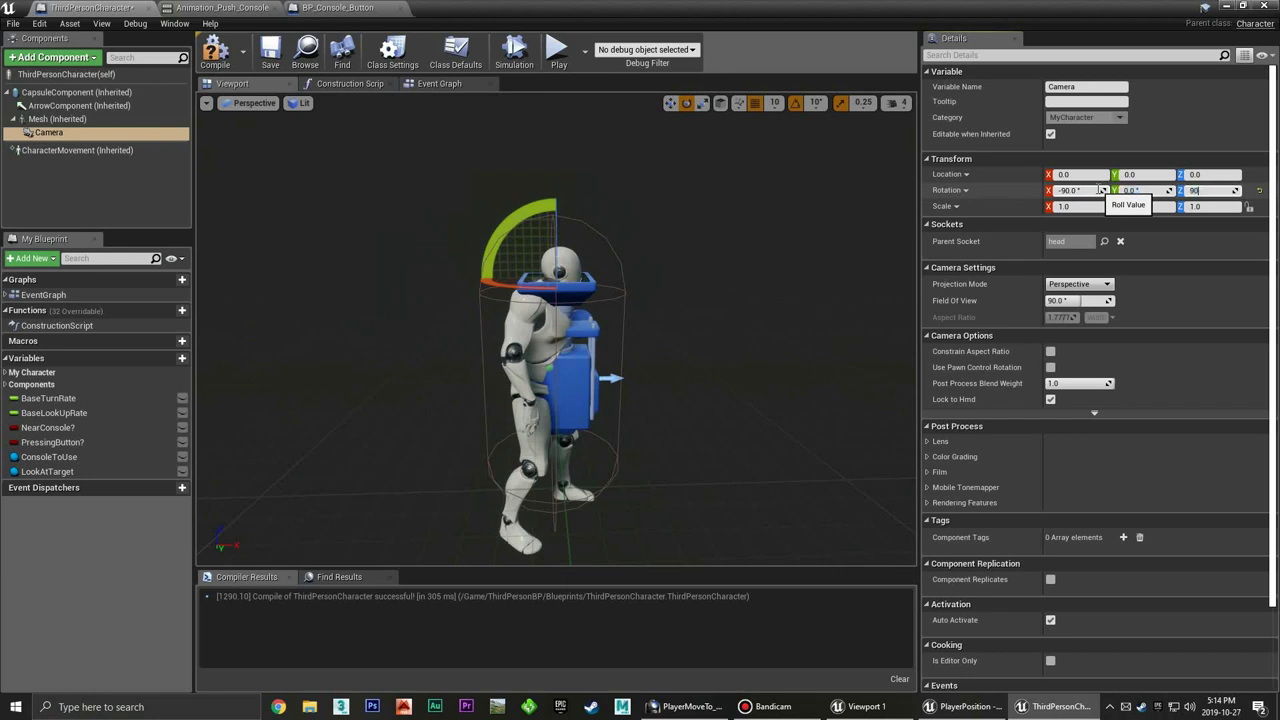
pyautogui.press('Return')
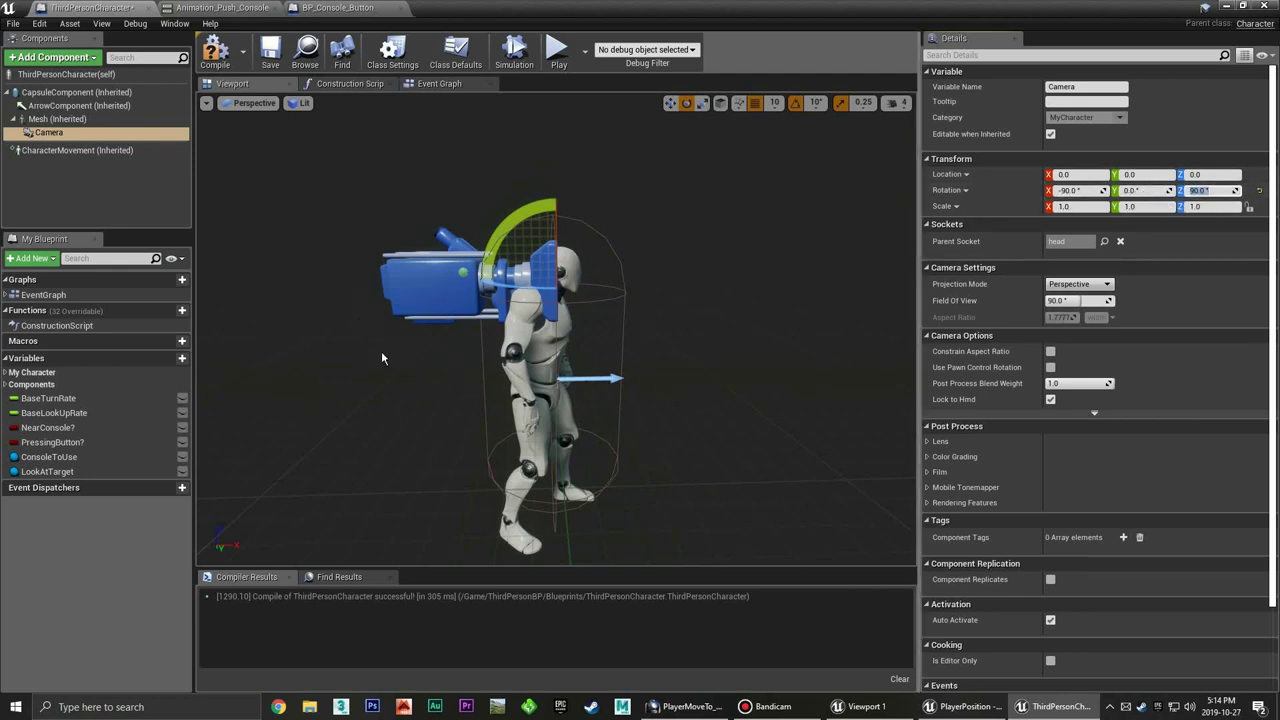
# Reselect the Camera component and set its Y location to 10
pyautogui.click(110, 200)
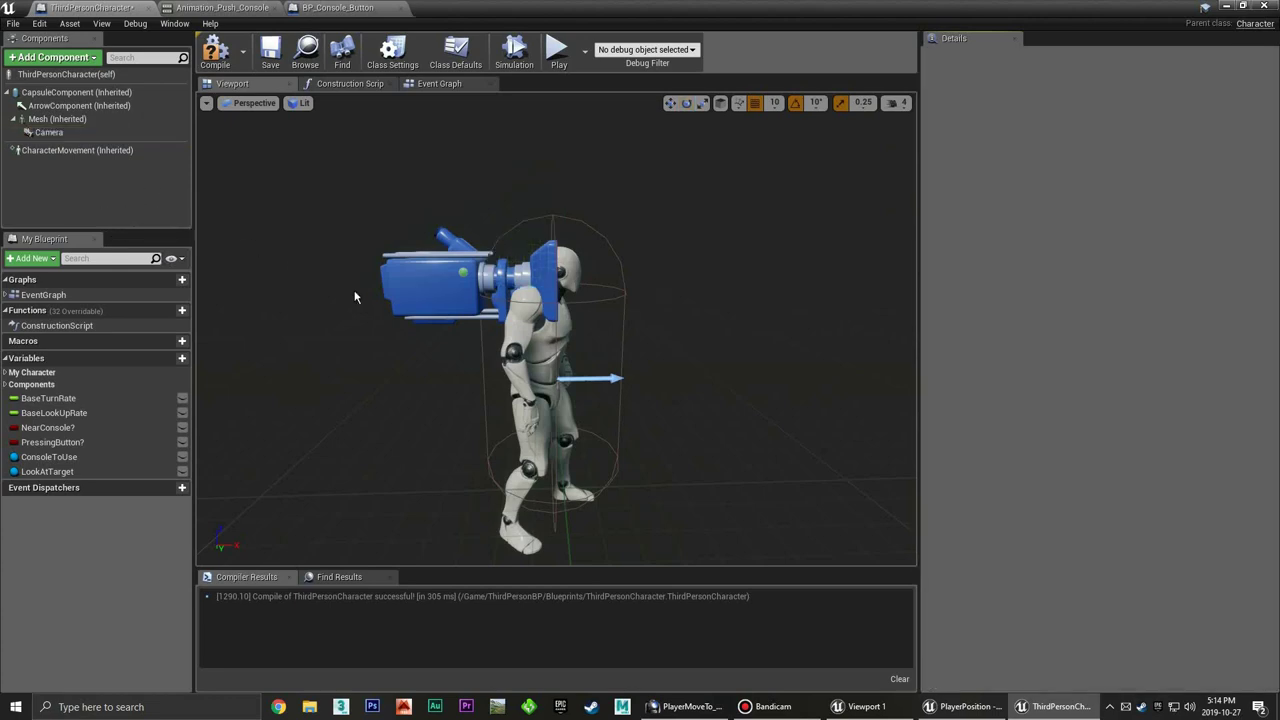
pyautogui.moveTo(367, 351); pyautogui.dragTo(367, 351)
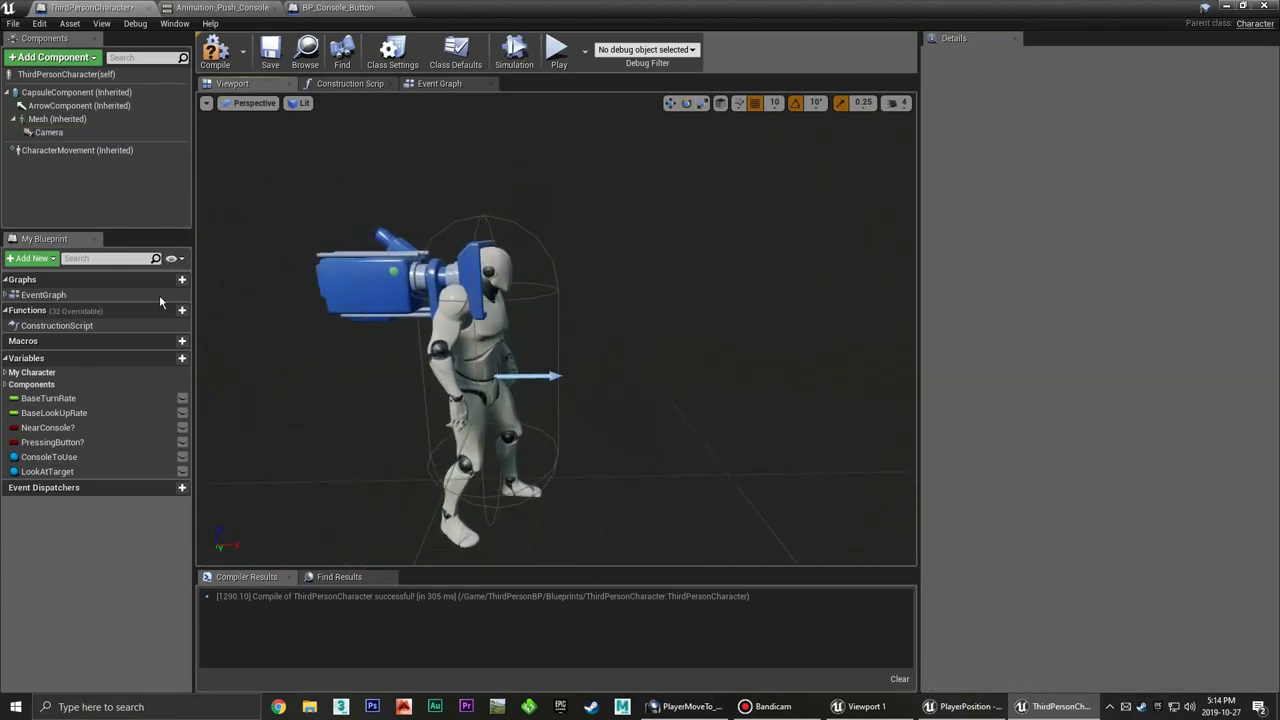
pyautogui.click(50, 132)
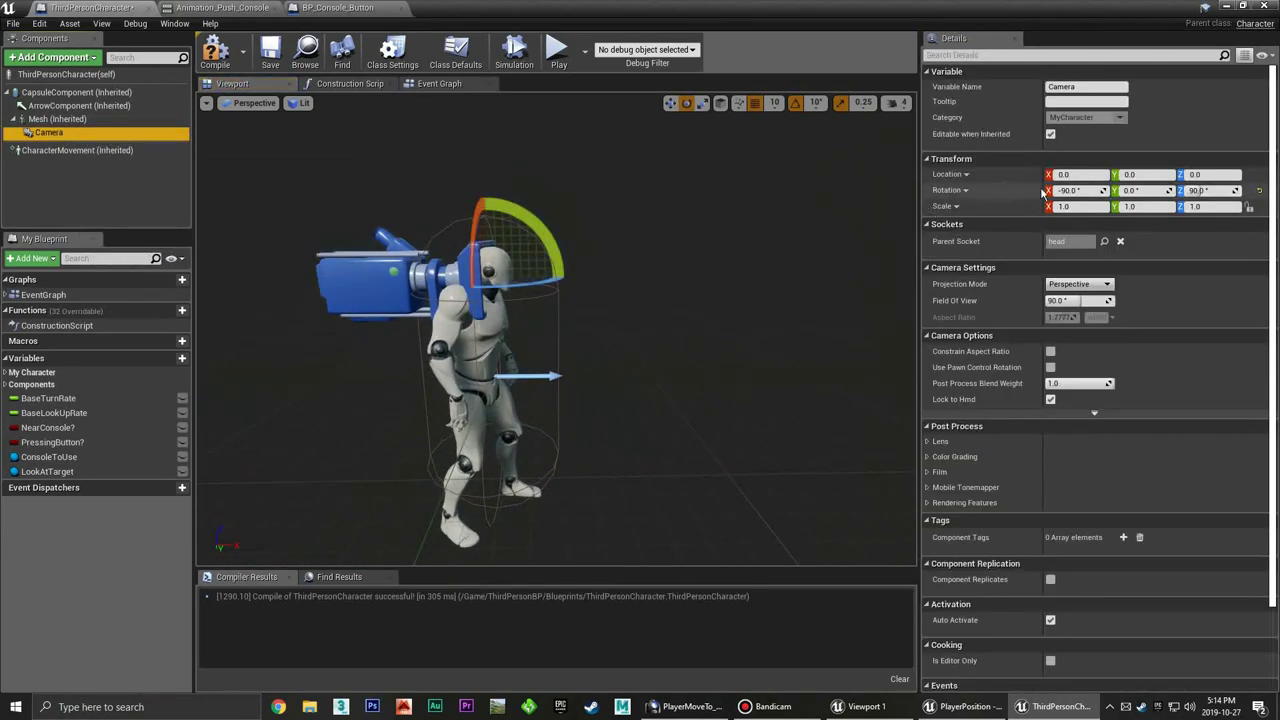
pyautogui.click(1158, 175)
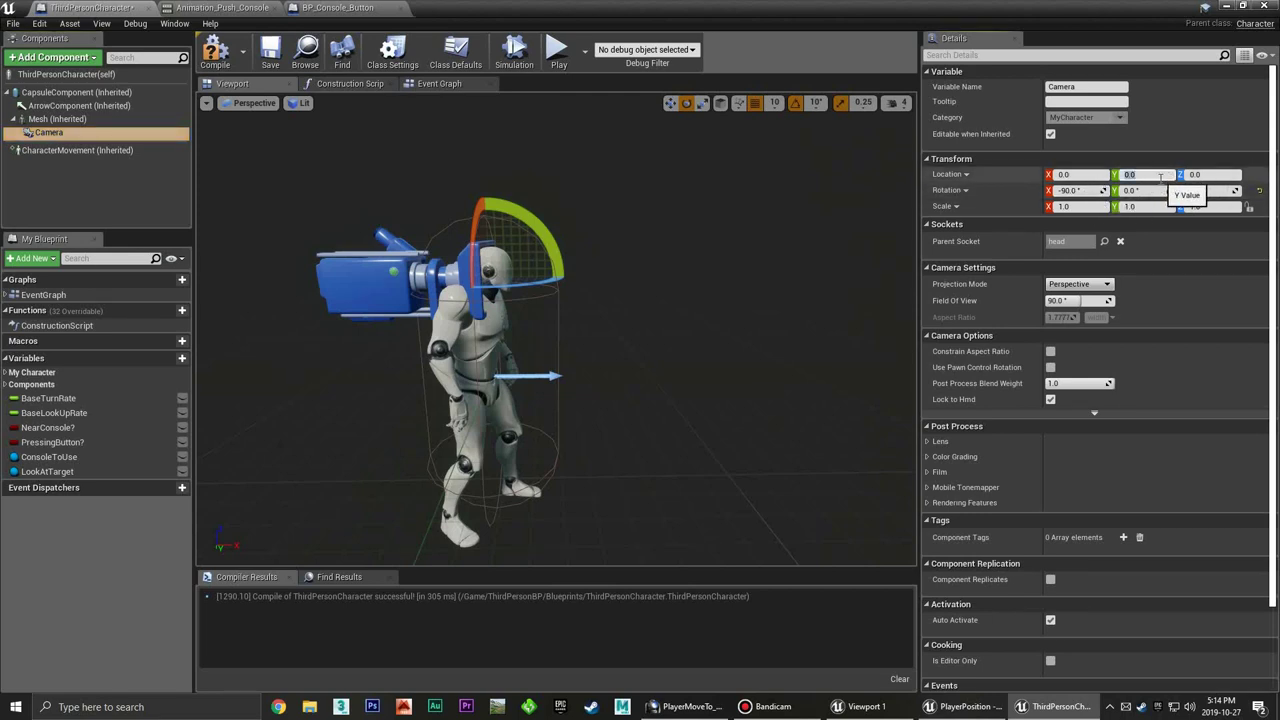
pyautogui.write('10')
pyautogui.press('Return')
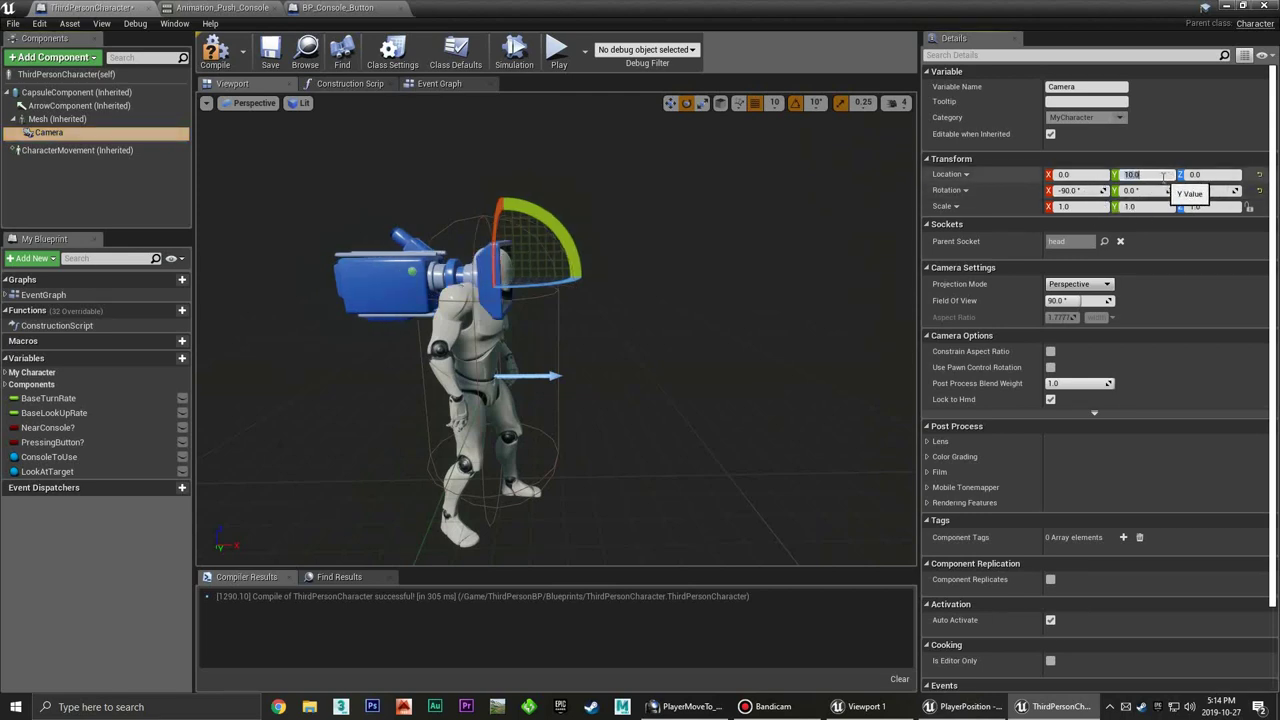
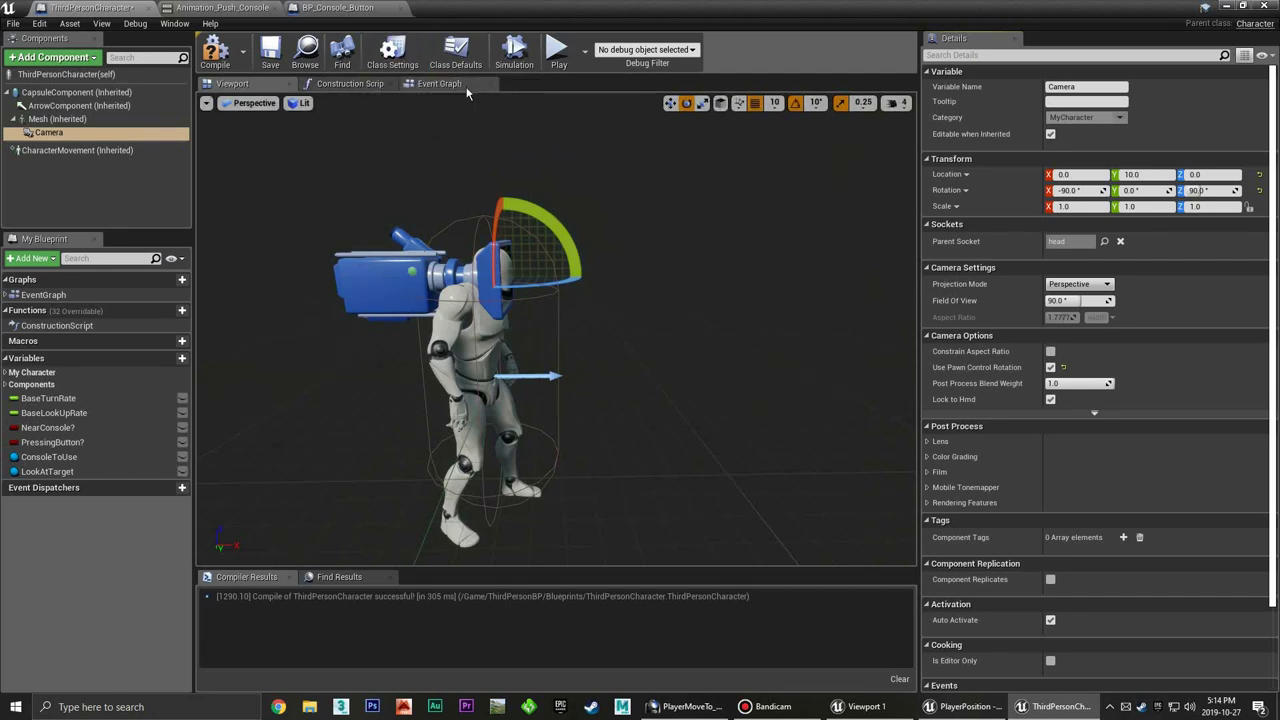
# Enable Use Controller Rotation Yaw in the character's Class Defaults
pyautogui.click(392, 52)
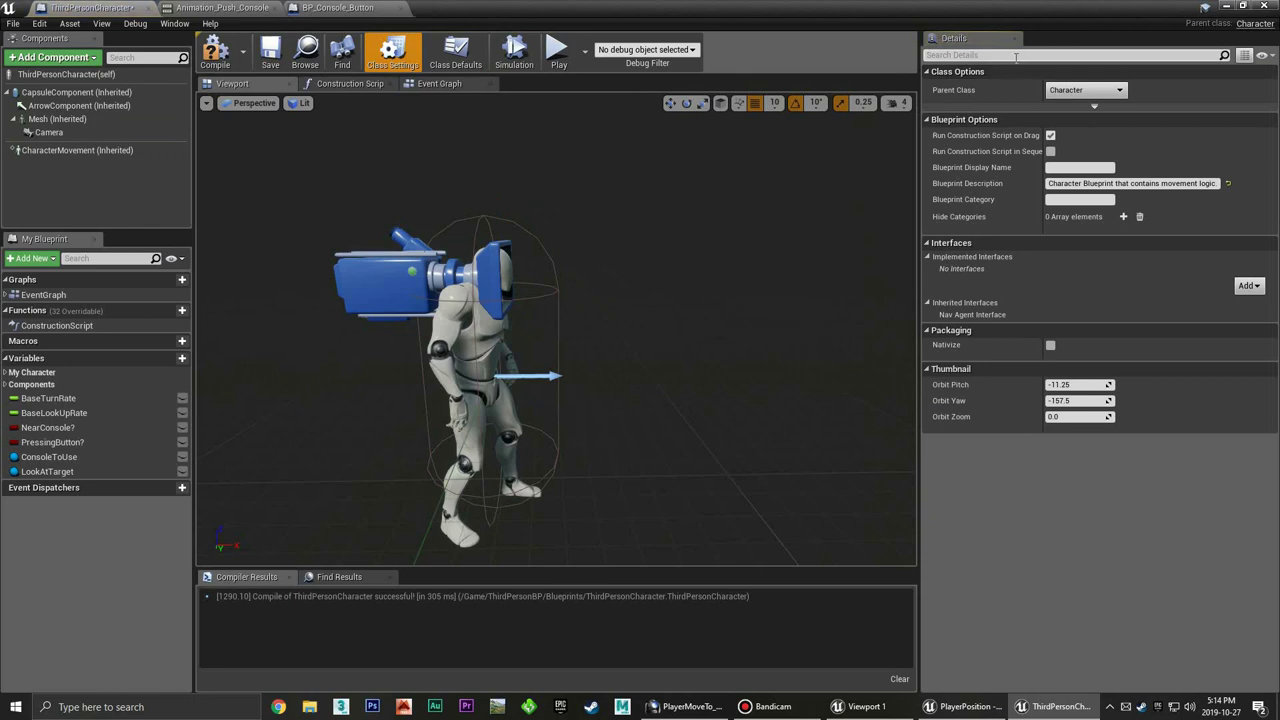
pyautogui.click(455, 52)
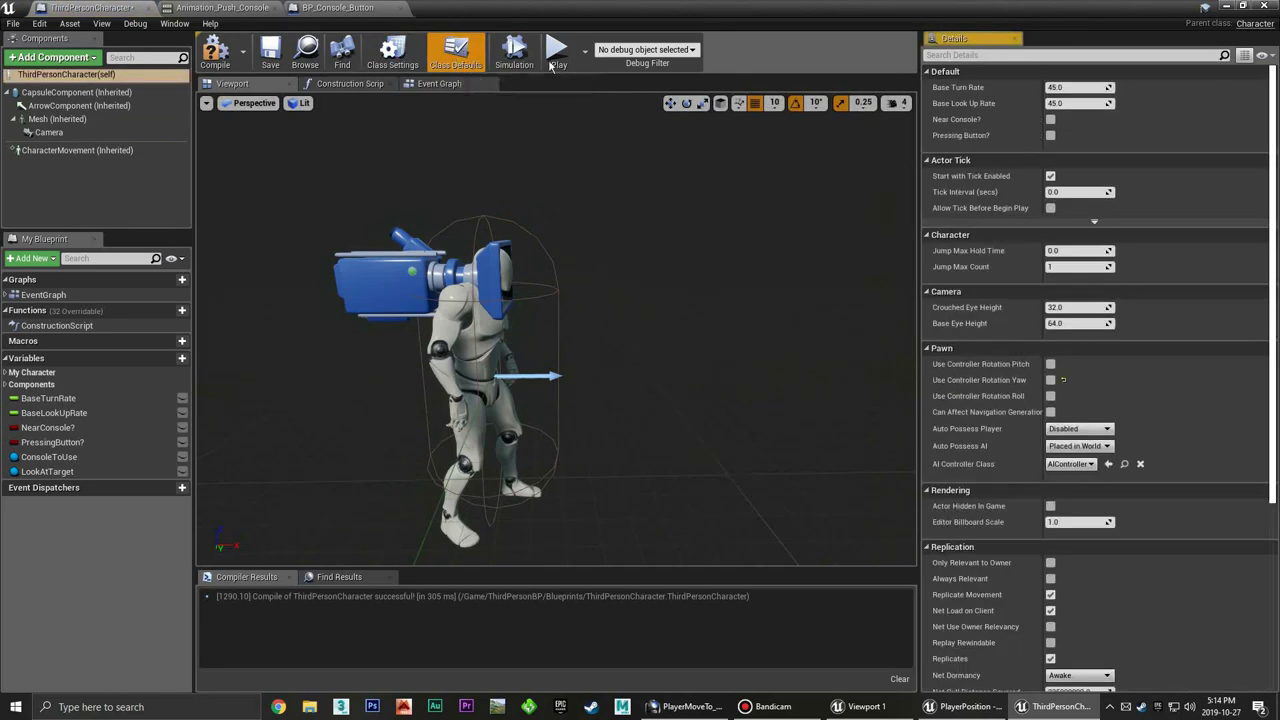
pyautogui.click(1036, 55)
pyautogui.write('yaw')
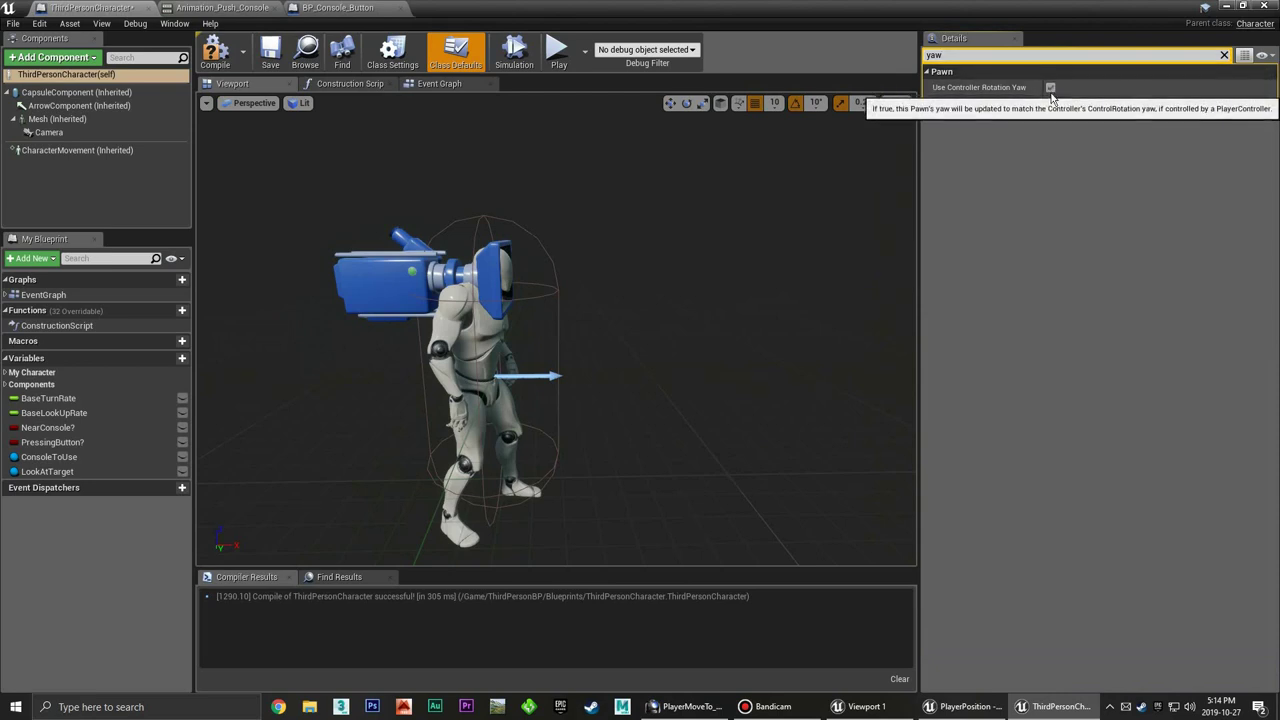
pyautogui.click(1050, 88)
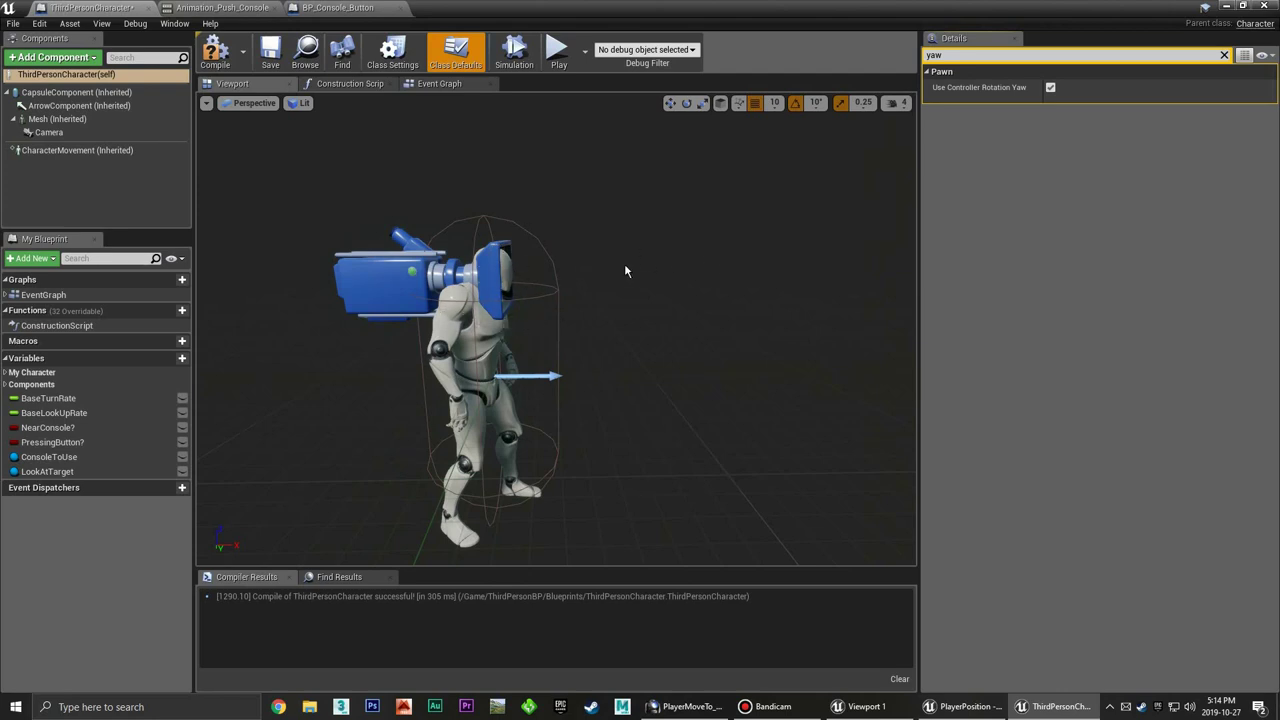
# Compile and save the blueprint, clear the Details filter, and inspect the New Rotation error
pyautogui.click(215, 50)
pyautogui.click(270, 50)
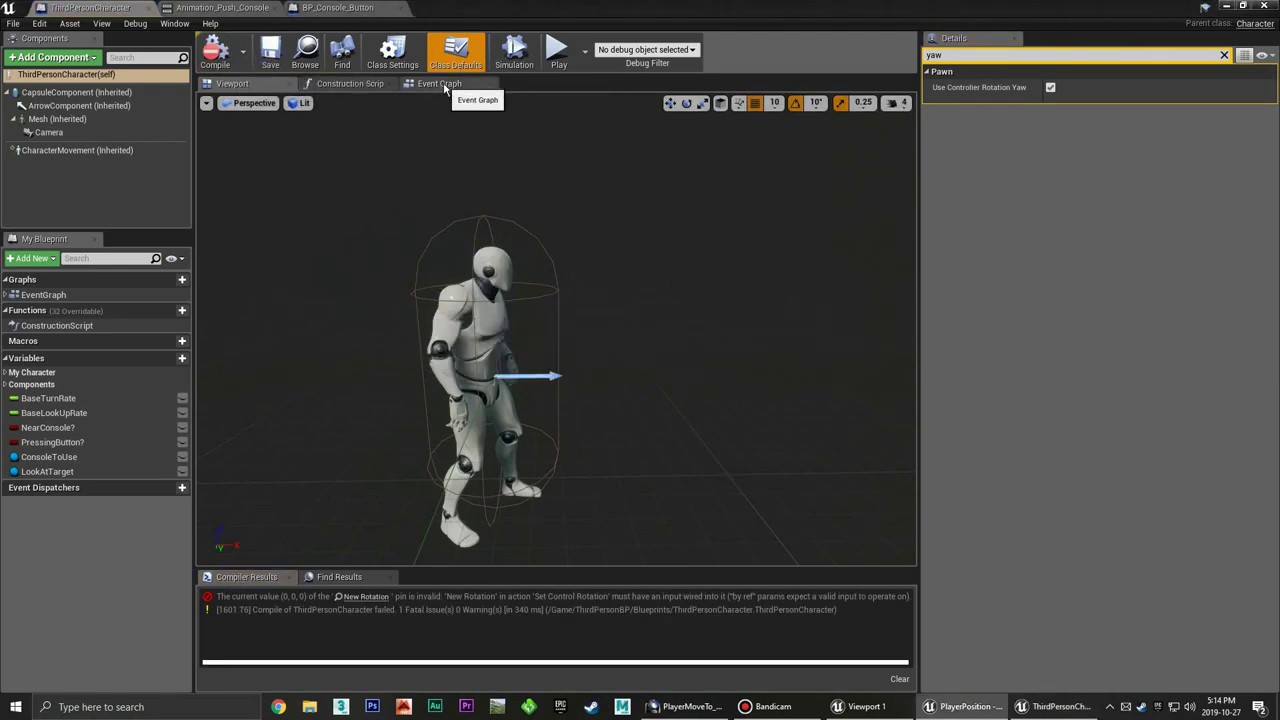
pyautogui.click(1224, 55)
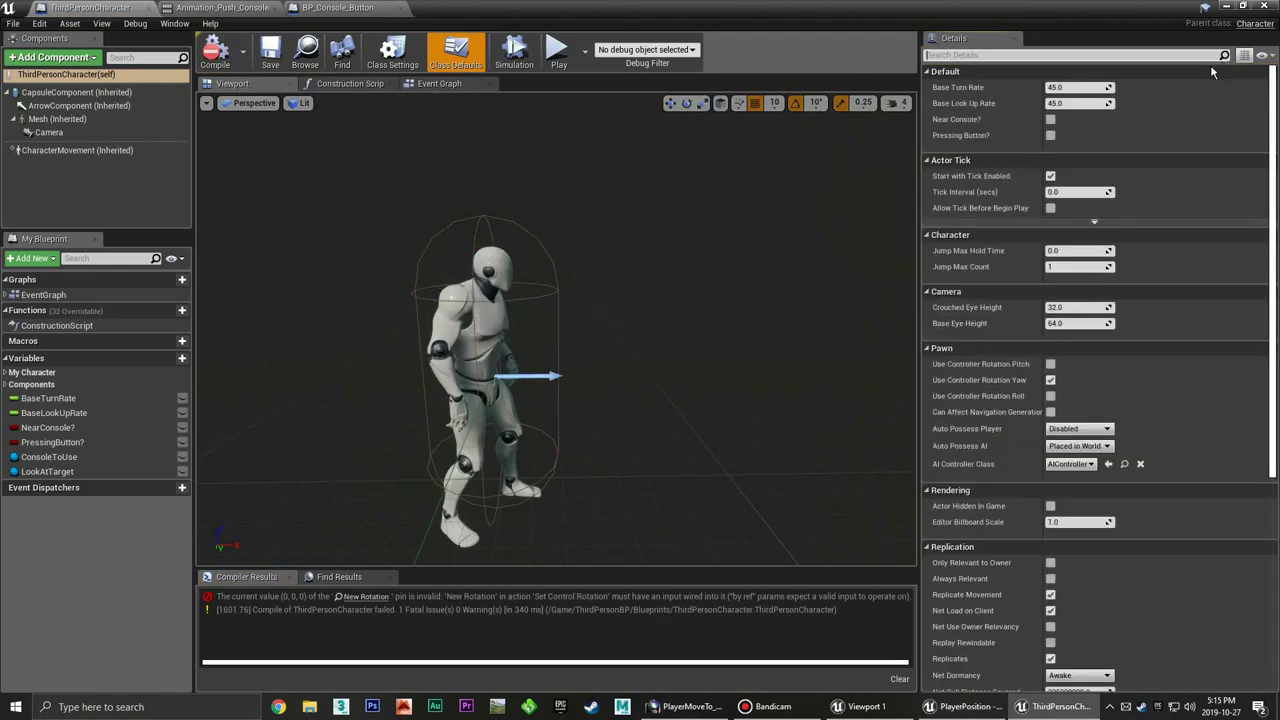
pyautogui.click(385, 597)
# Wire Lerp (Rotator)'s Return Value into Set Control Rotation's New Rotation and add a Camera node below
pyautogui.click(448, 84)
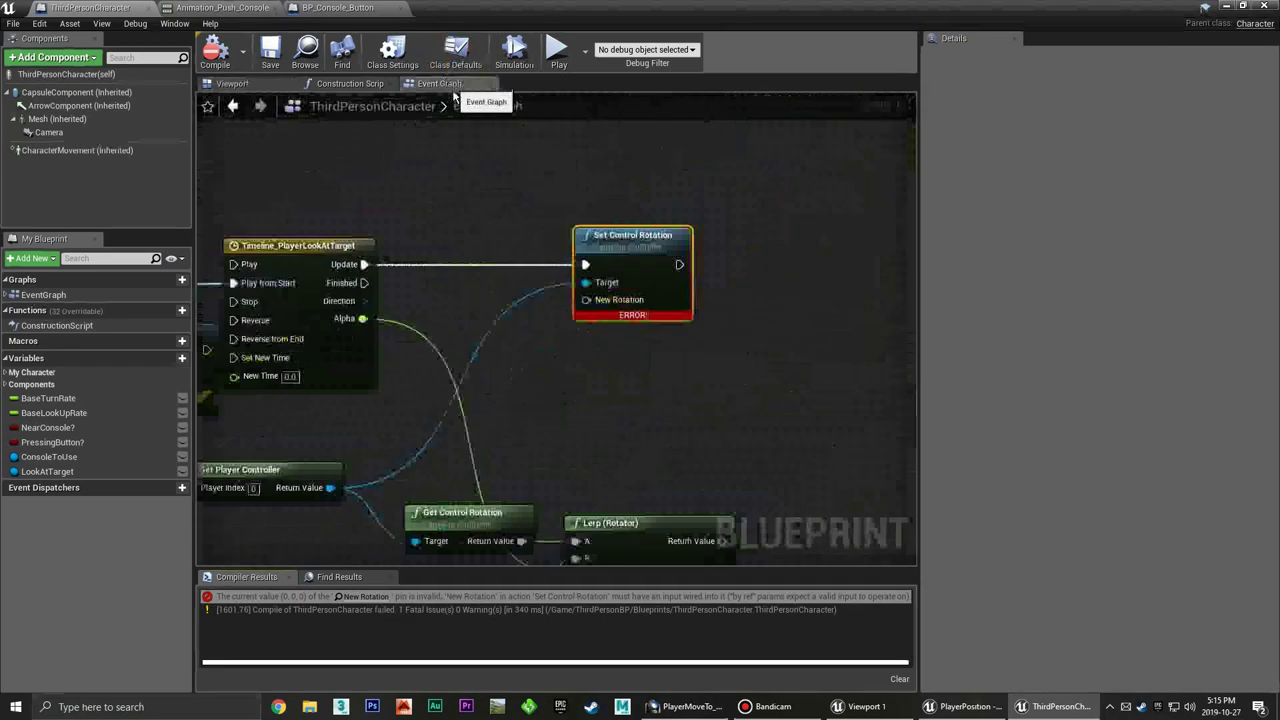
pyautogui.scroll(-7, 634, 345)
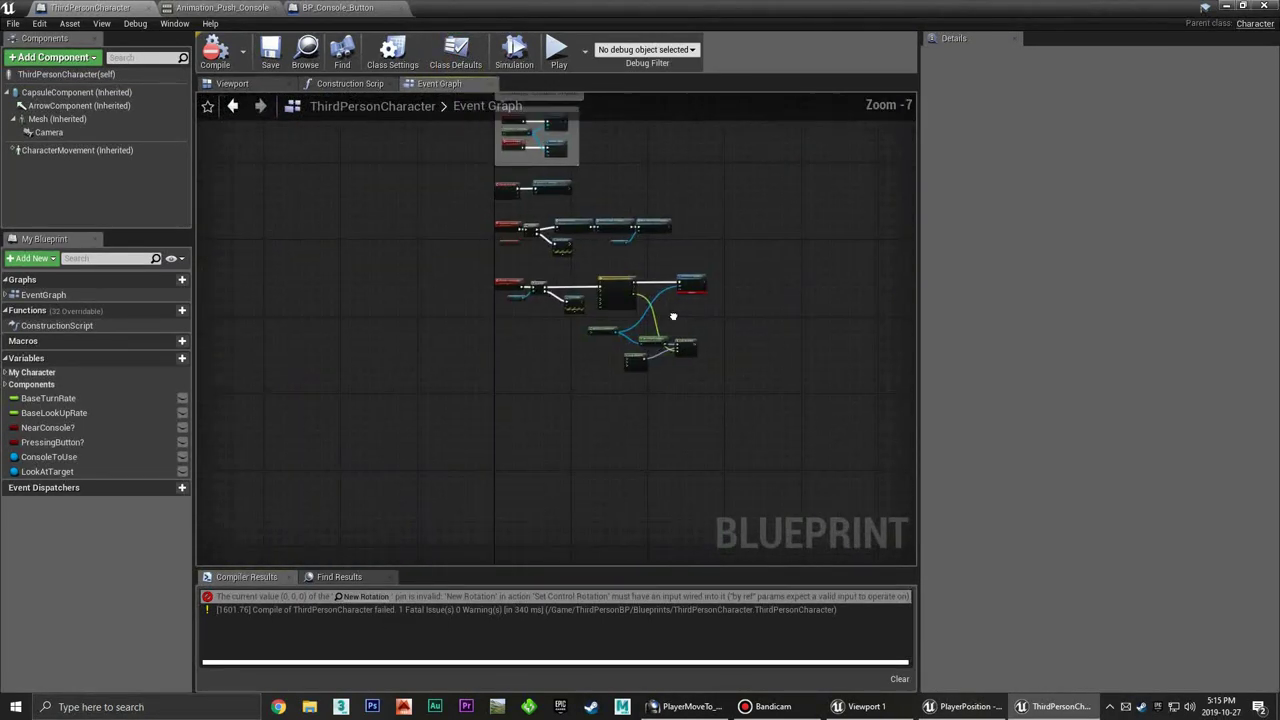
pyautogui.scroll(5, 721, 317)
pyautogui.moveTo(721, 317); pyautogui.dragTo(692, 314, button='right')
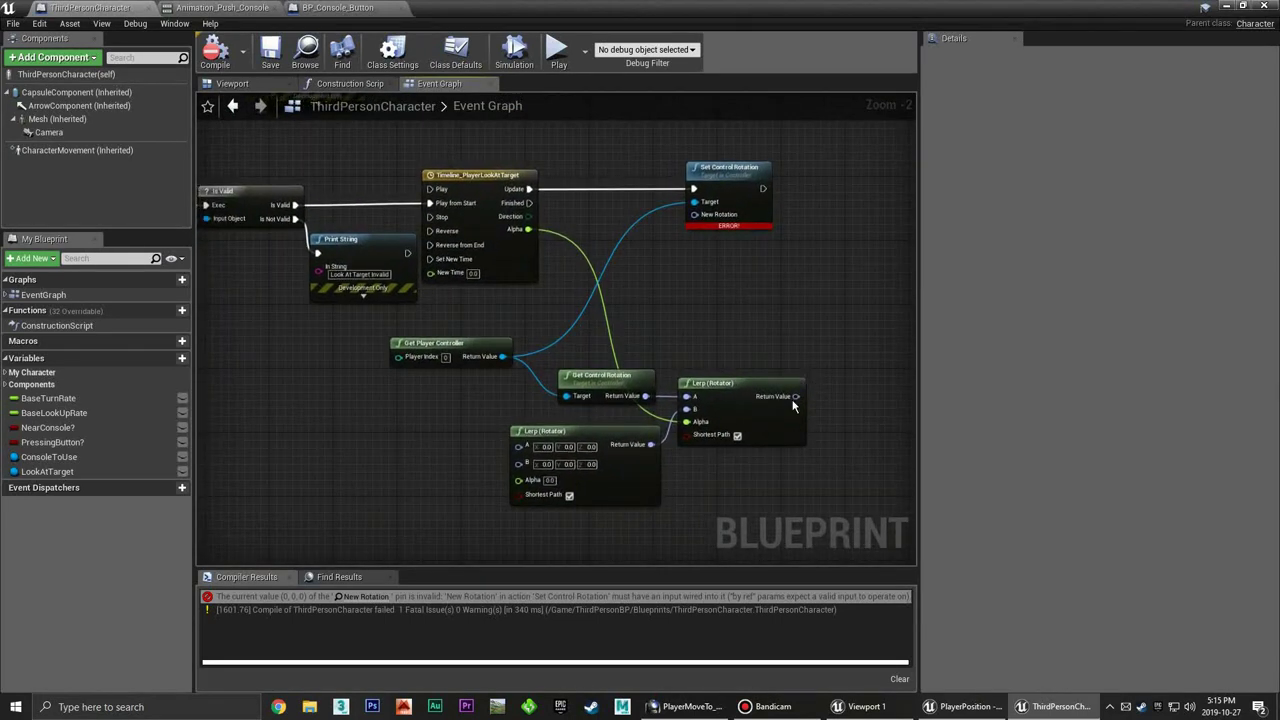
pyautogui.moveTo(795, 396); pyautogui.dragTo(706, 229)
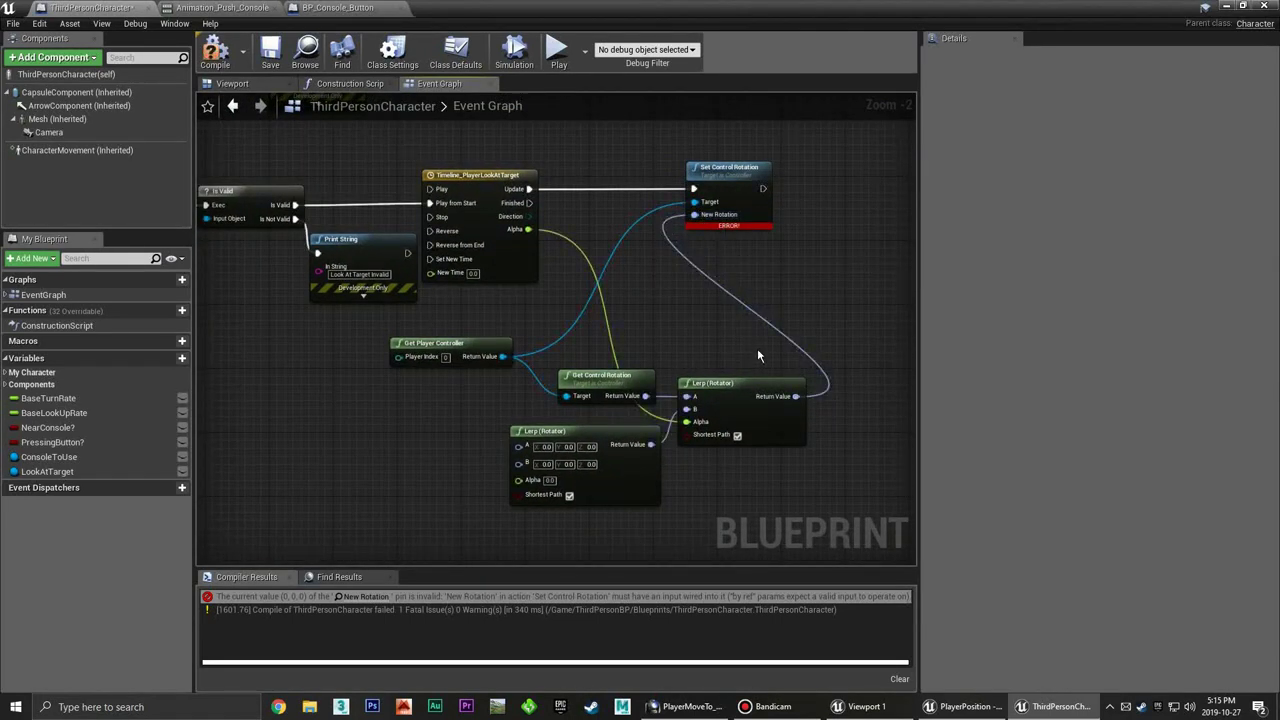
pyautogui.moveTo(738, 186); pyautogui.dragTo(864, 188)
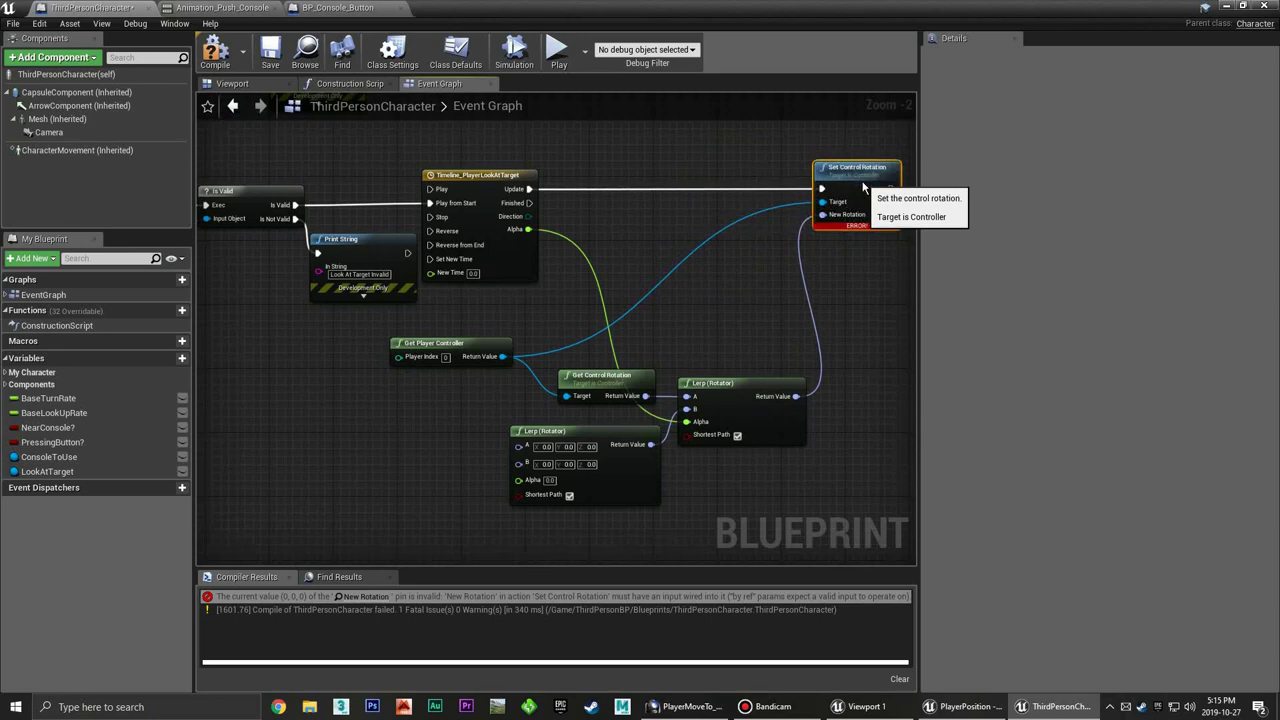
pyautogui.moveTo(561, 396); pyautogui.dragTo(666, 289, button='right')
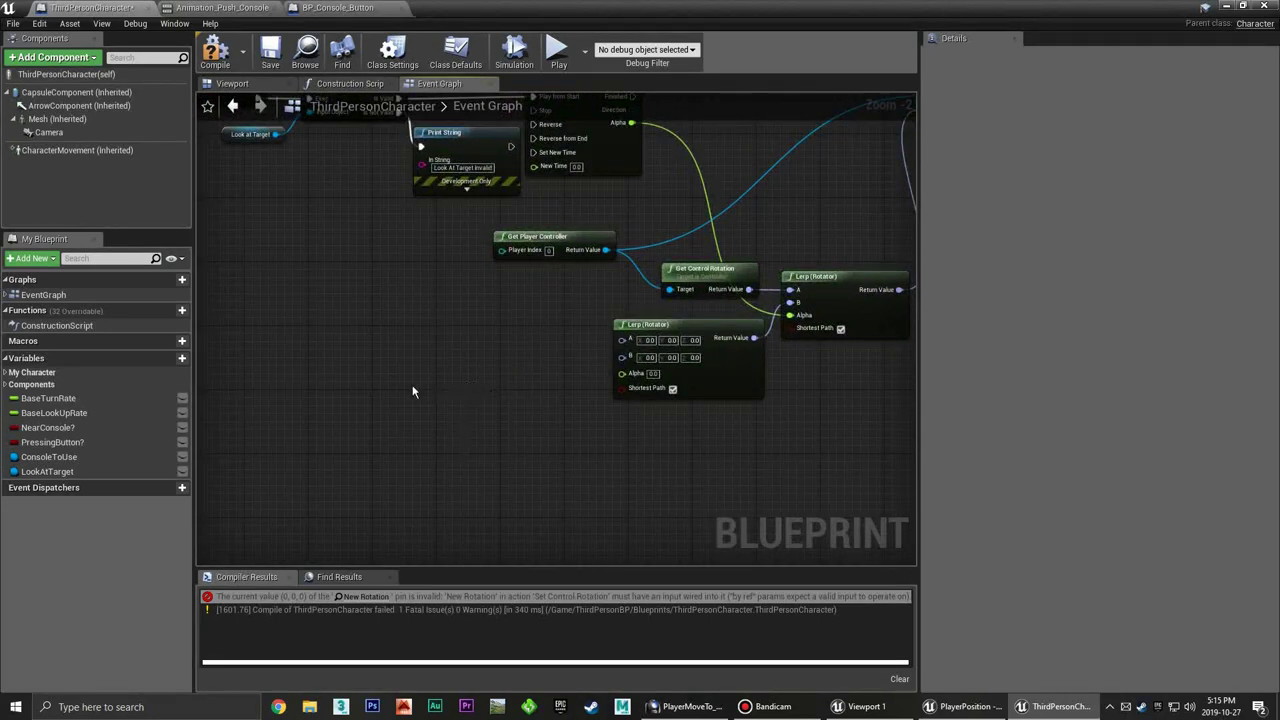
pyautogui.moveTo(48, 132); pyautogui.dragTo(381, 355)
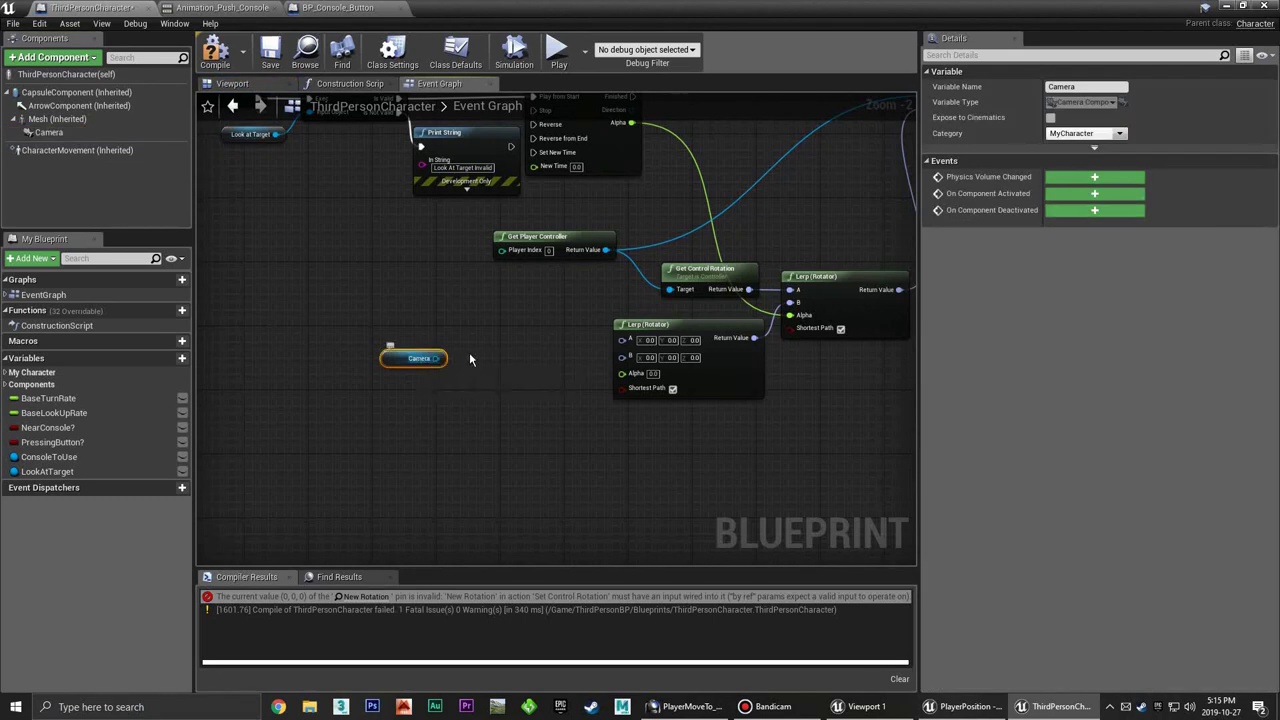
# Add the Camera's GetWorldLocation and GetWorldRotation nodes, feeding its world rotation into Lerp A
pyautogui.click(480, 353)
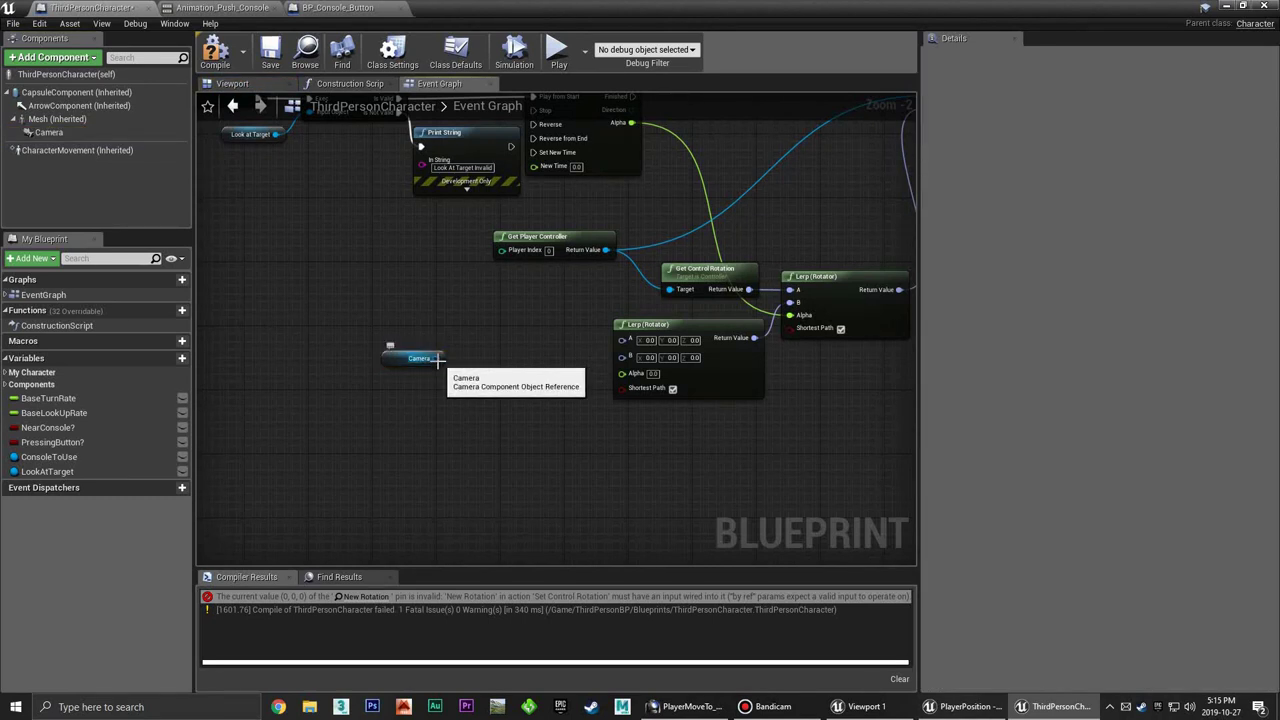
pyautogui.moveTo(438, 358); pyautogui.dragTo(473, 347)
pyautogui.write('g')
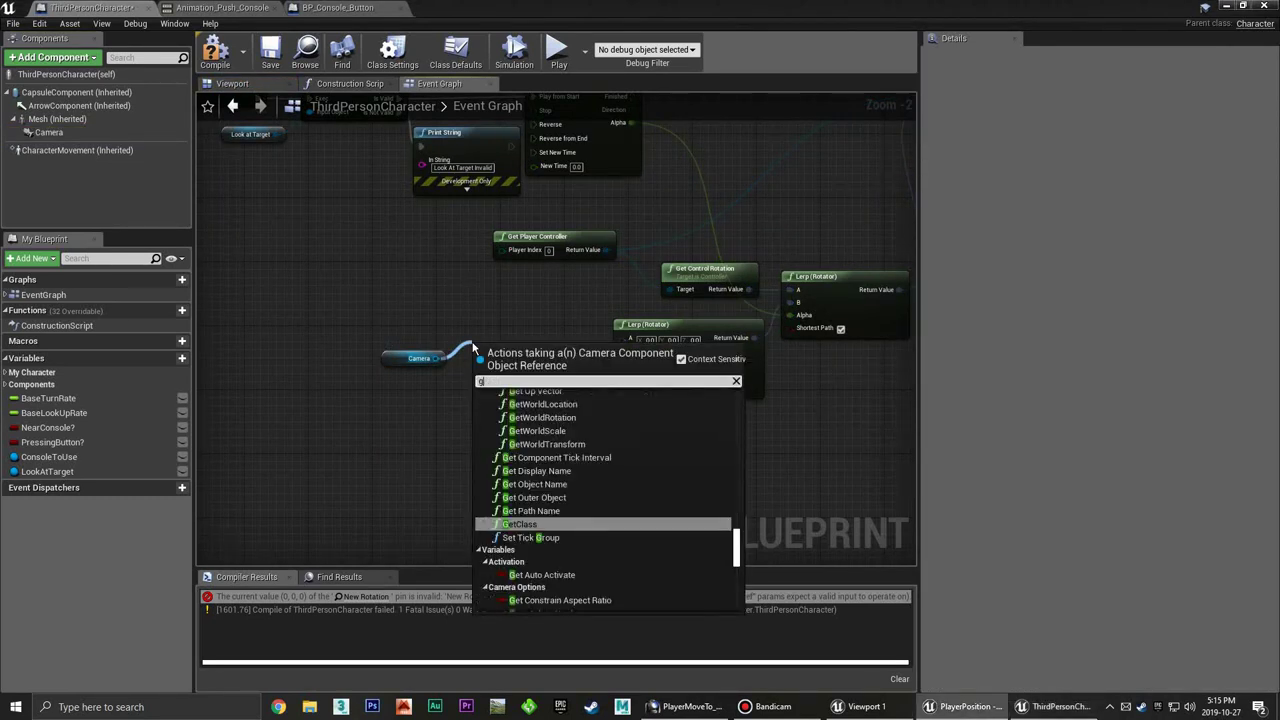
pyautogui.write('et loc')
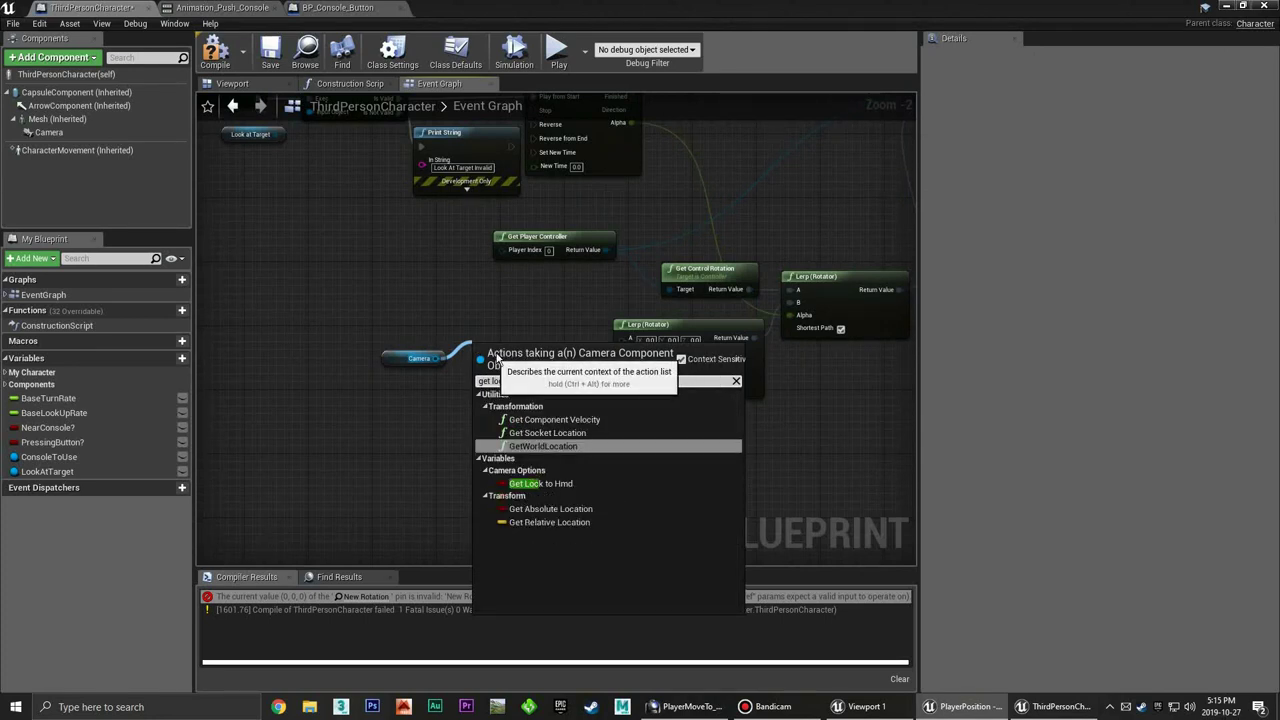
pyautogui.click(565, 444)
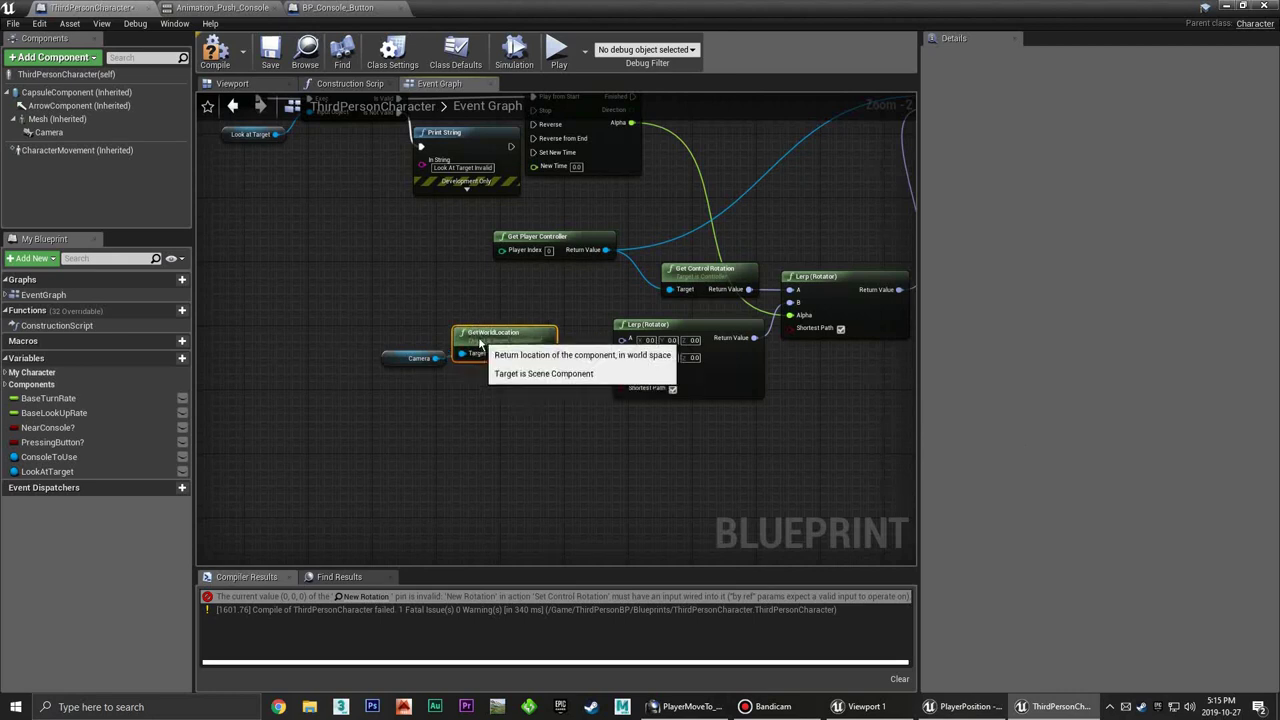
pyautogui.moveTo(343, 323)
pyautogui.mouseDown()
pyautogui.moveTo(480, 366)
pyautogui.moveTo(395, 300)
pyautogui.mouseUp()
pyautogui.click(505, 335)
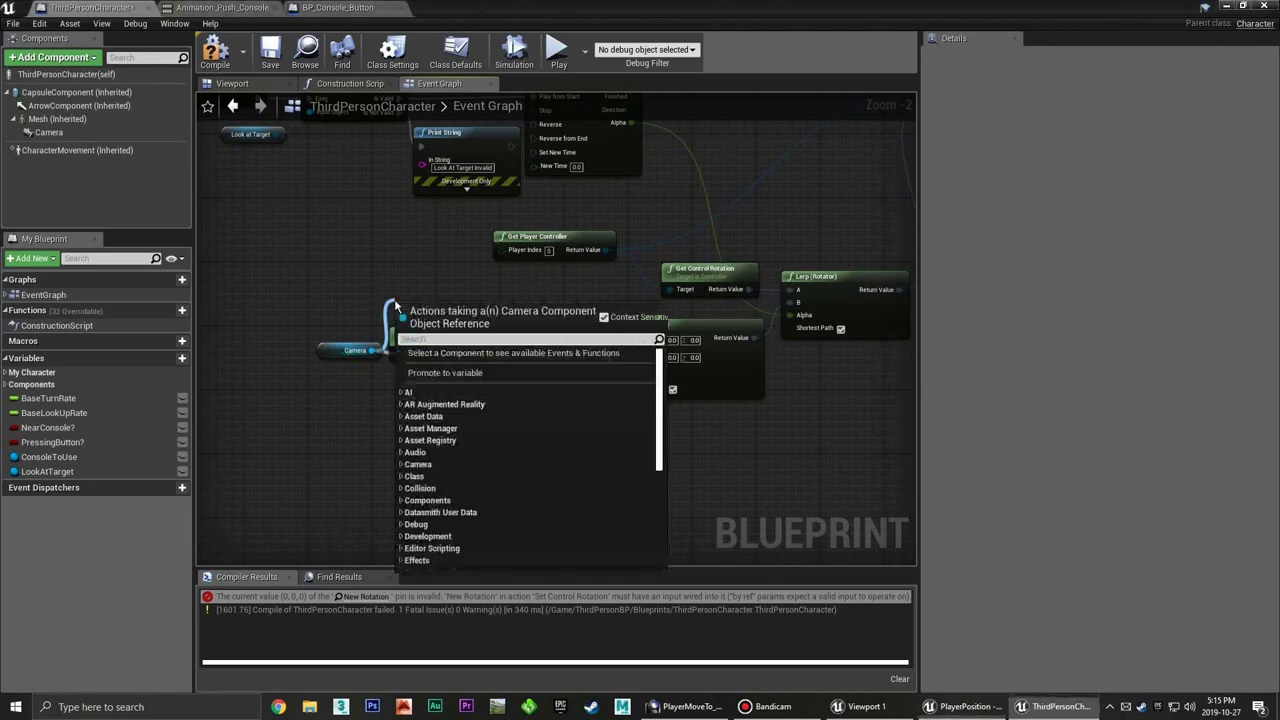
pyautogui.write('get r')
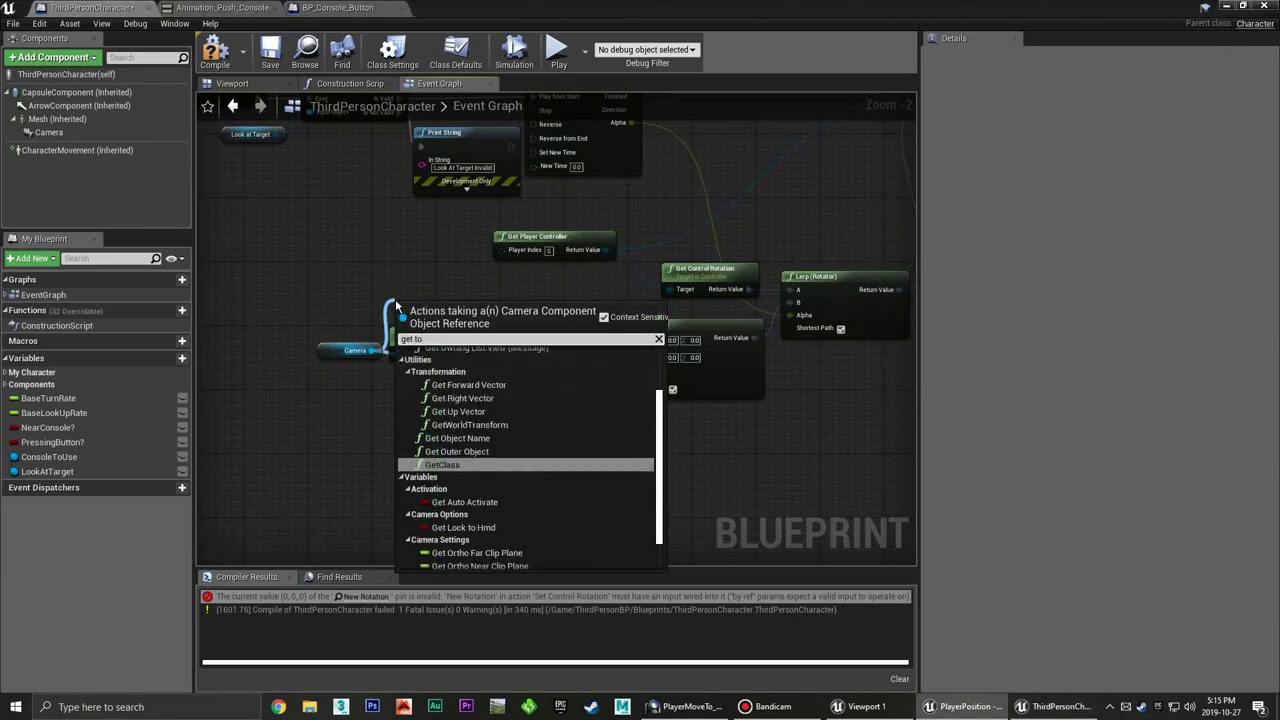
pyautogui.write('ot')
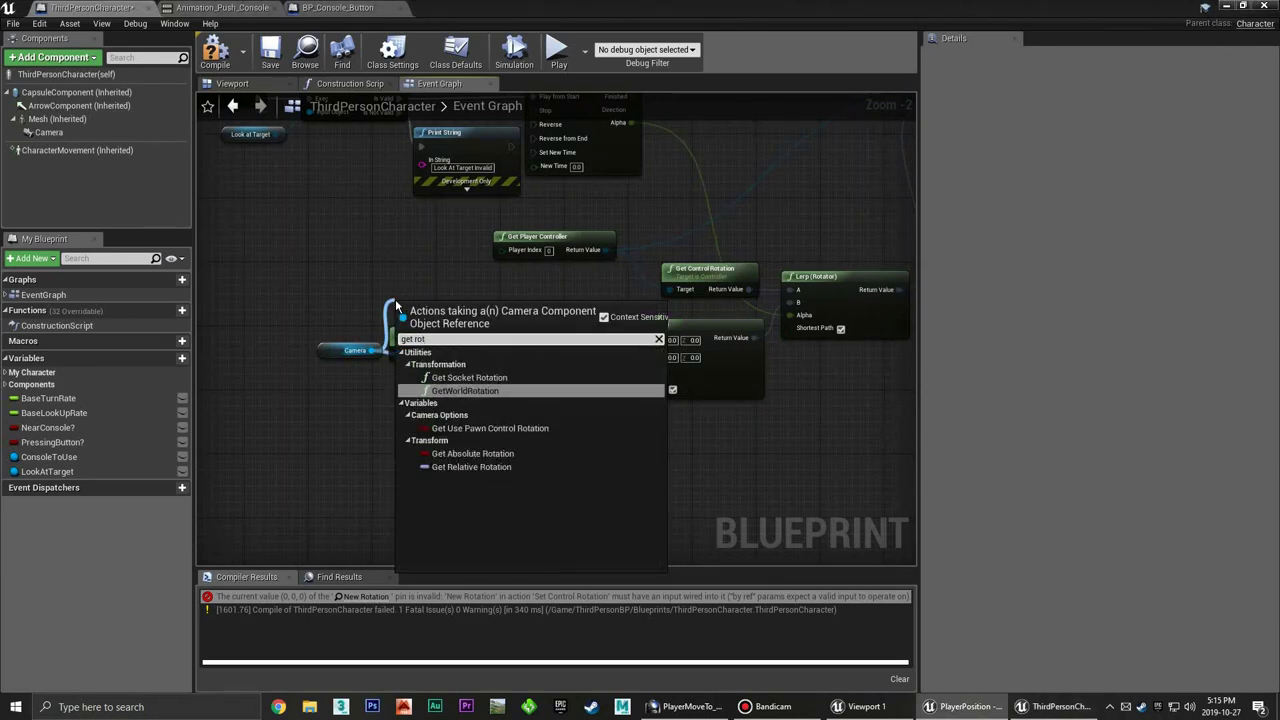
pyautogui.click(486, 381)
pyautogui.moveTo(458, 314); pyautogui.dragTo(450, 298)
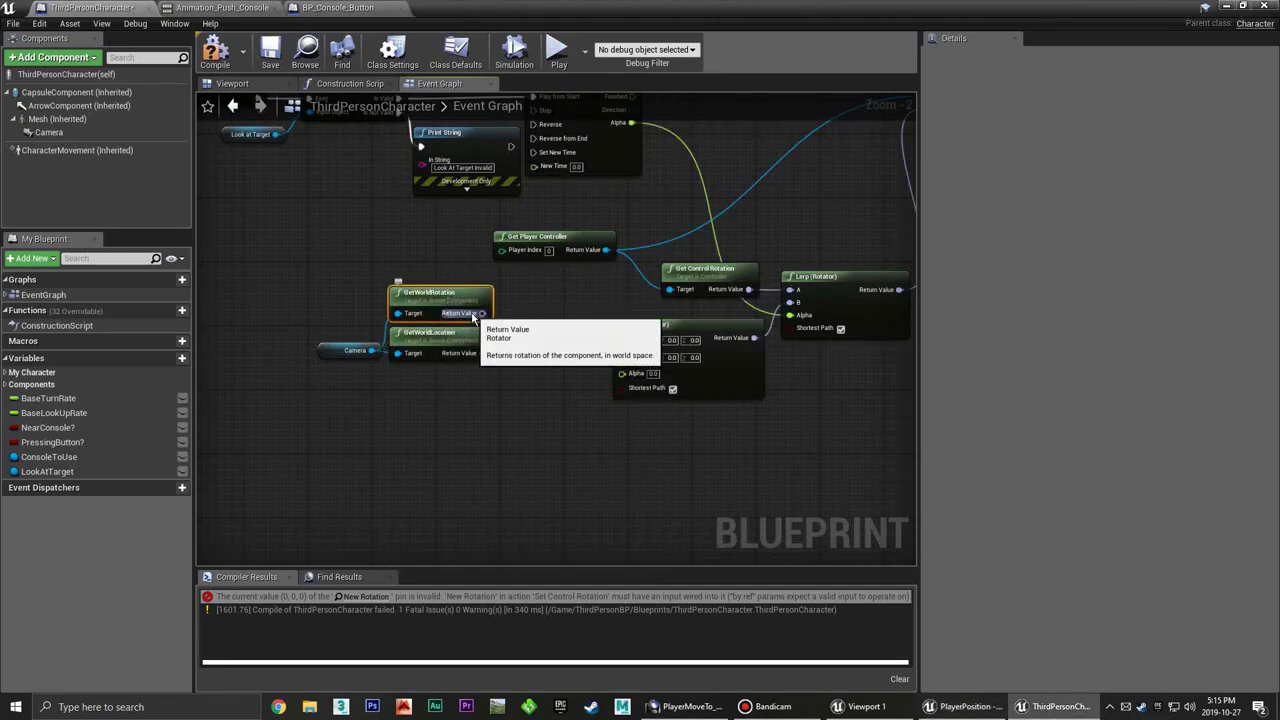
pyautogui.click(531, 327)
pyautogui.moveTo(481, 314); pyautogui.dragTo(621, 339)
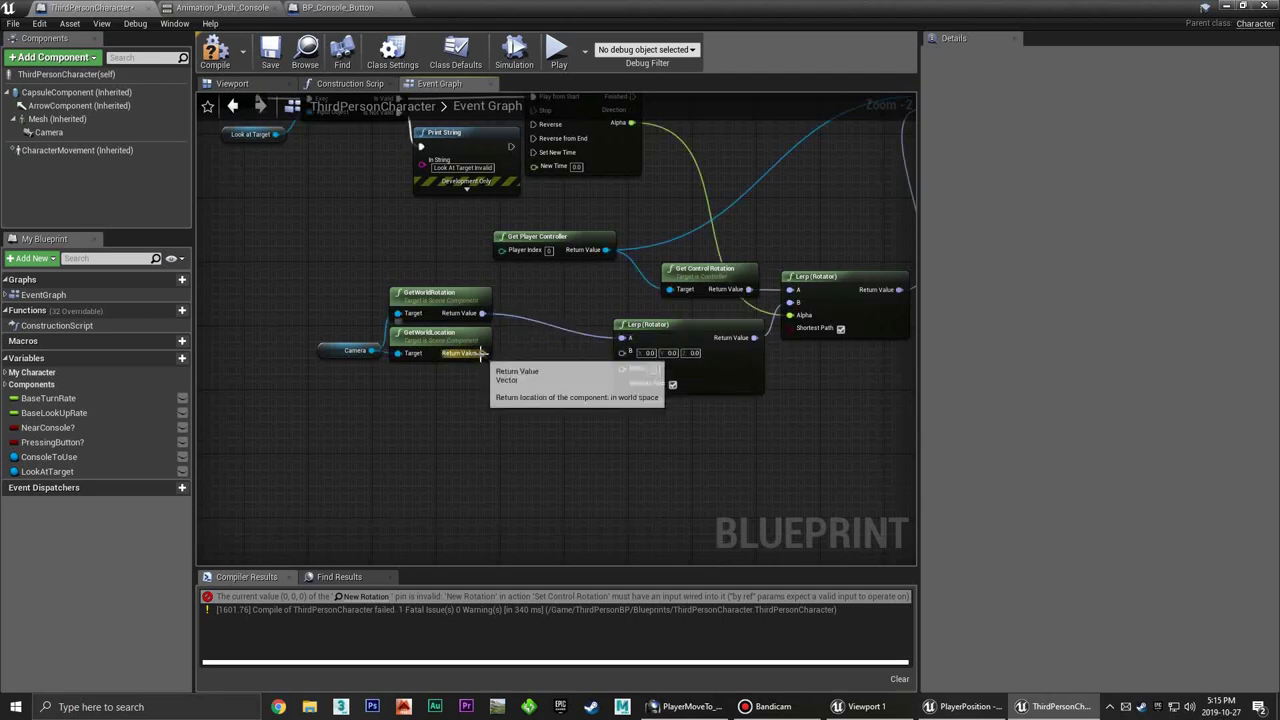
# Add Find Look at Rotation from the camera location into Lerp B, plus a LookAtTarget getter
pyautogui.moveTo(482, 353); pyautogui.dragTo(517, 362)
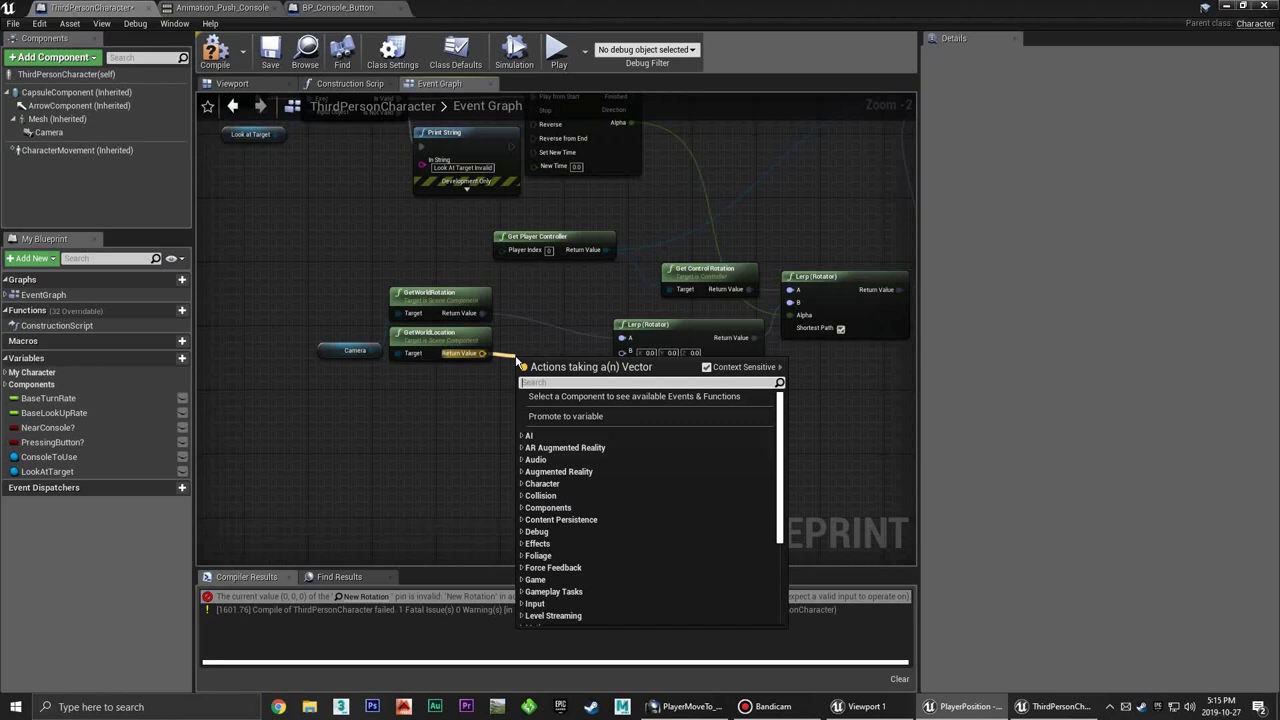
pyautogui.write('find look at')
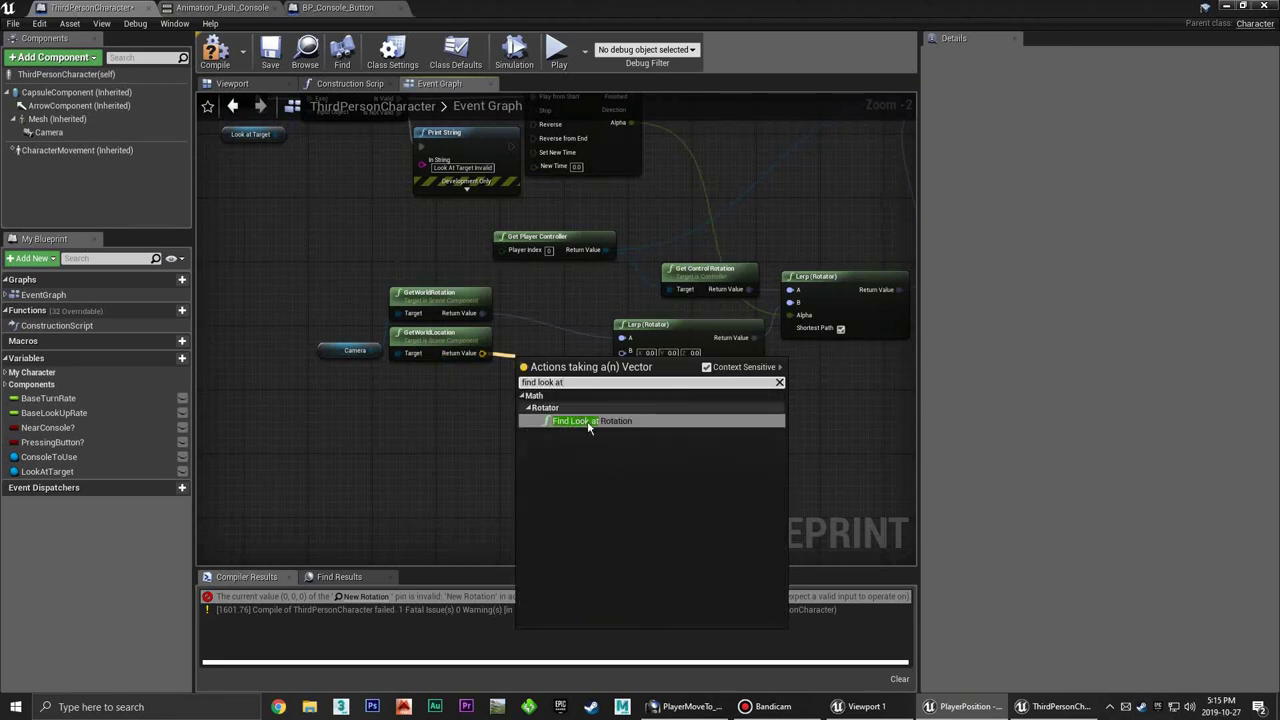
pyautogui.click(589, 420)
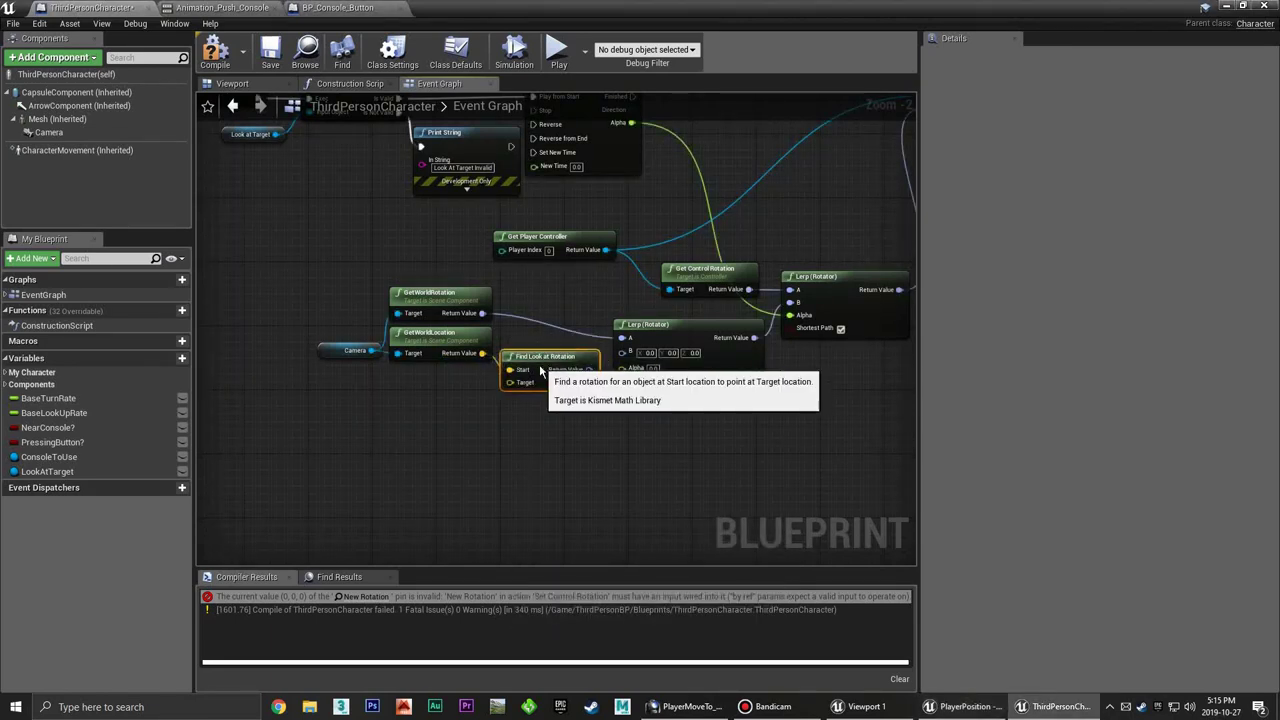
pyautogui.moveTo(589, 369); pyautogui.dragTo(630, 367)
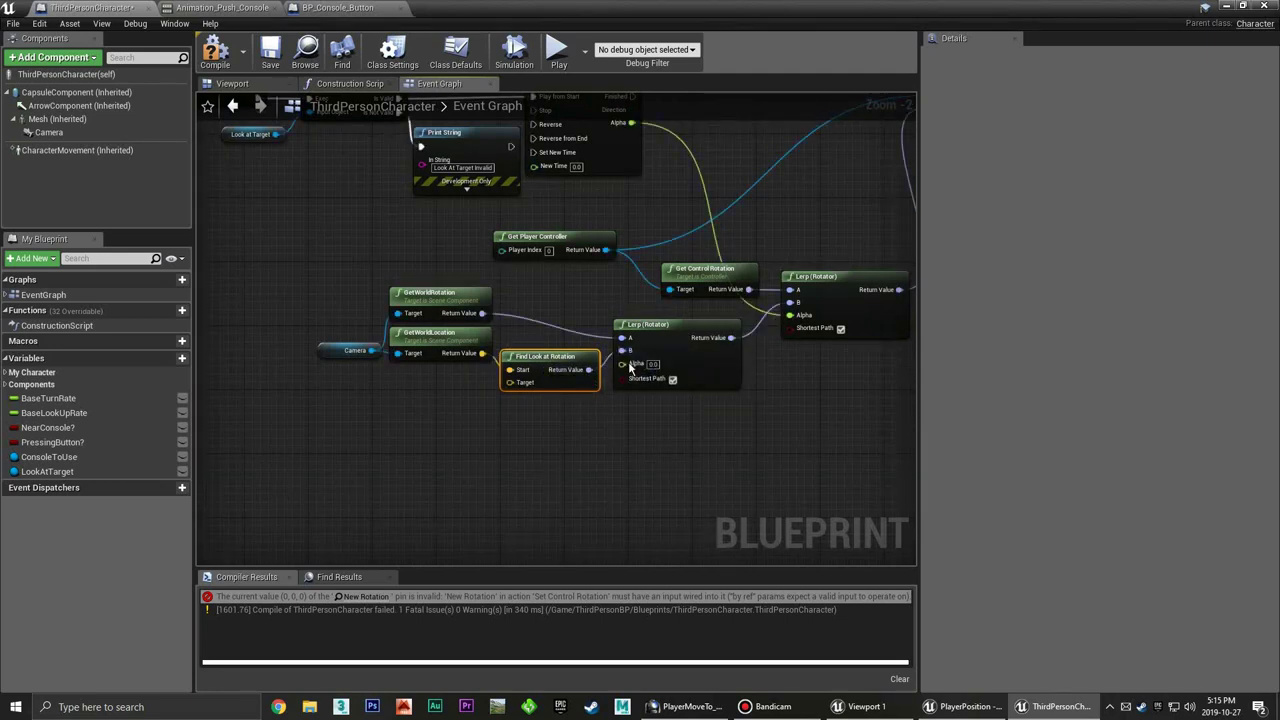
pyautogui.click(371, 404)
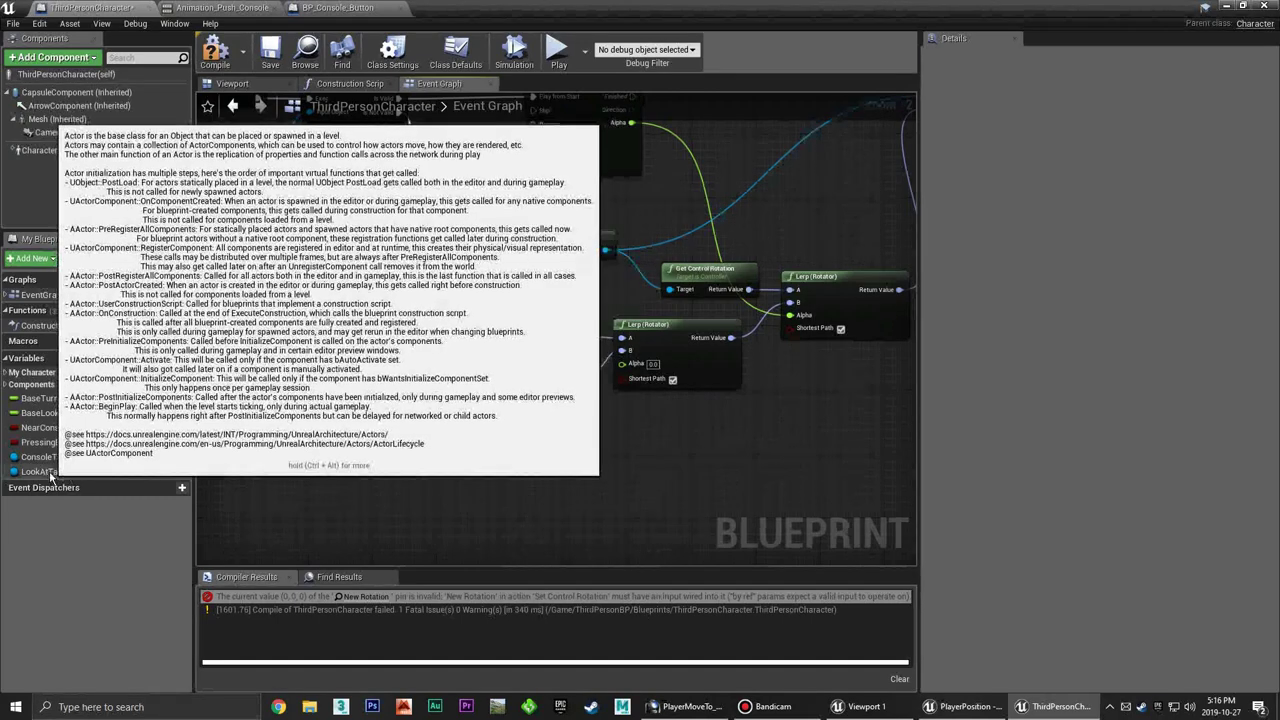
pyautogui.moveTo(85, 471)
pyautogui.mouseDown()
pyautogui.moveTo(360, 401)
pyautogui.moveTo(340, 390)
pyautogui.moveTo(418, 390)
pyautogui.moveTo(408, 397)
pyautogui.mouseUp()
# Add a GetActorLocation node for Look at Target to feed Find Look at Rotation, and tidy the nodes
pyautogui.write('g')
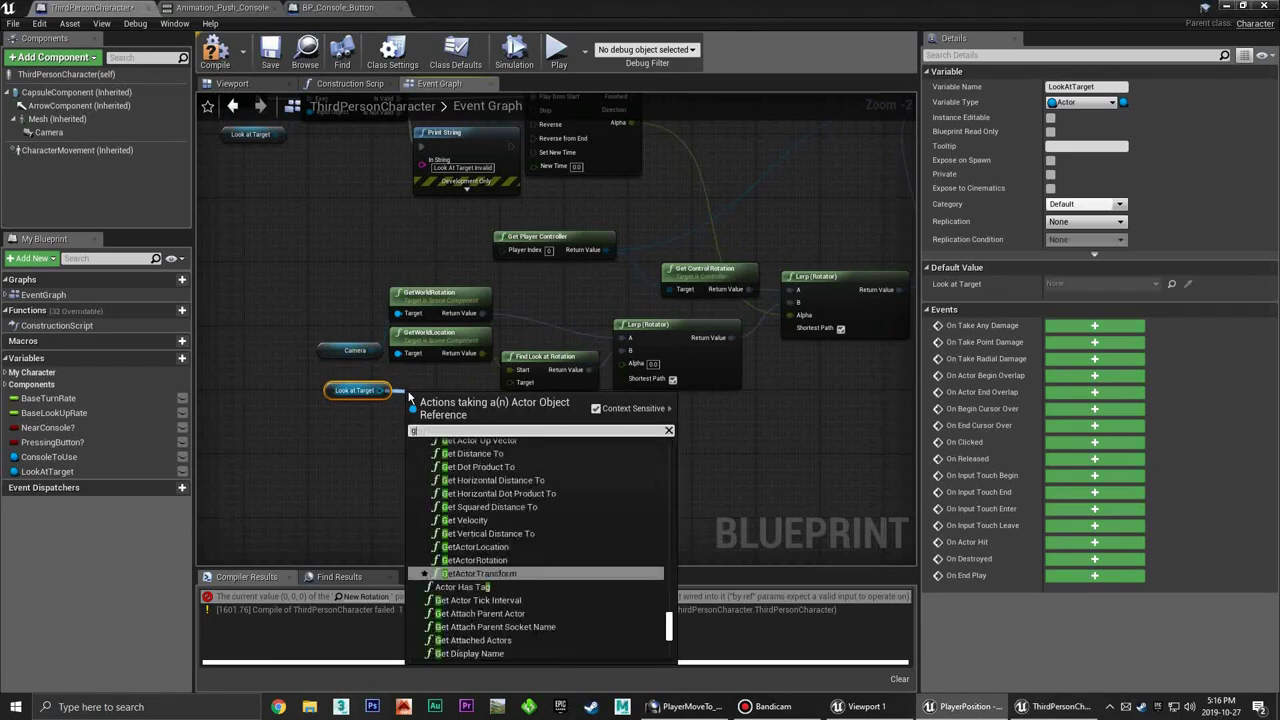
pyautogui.write('et loc')
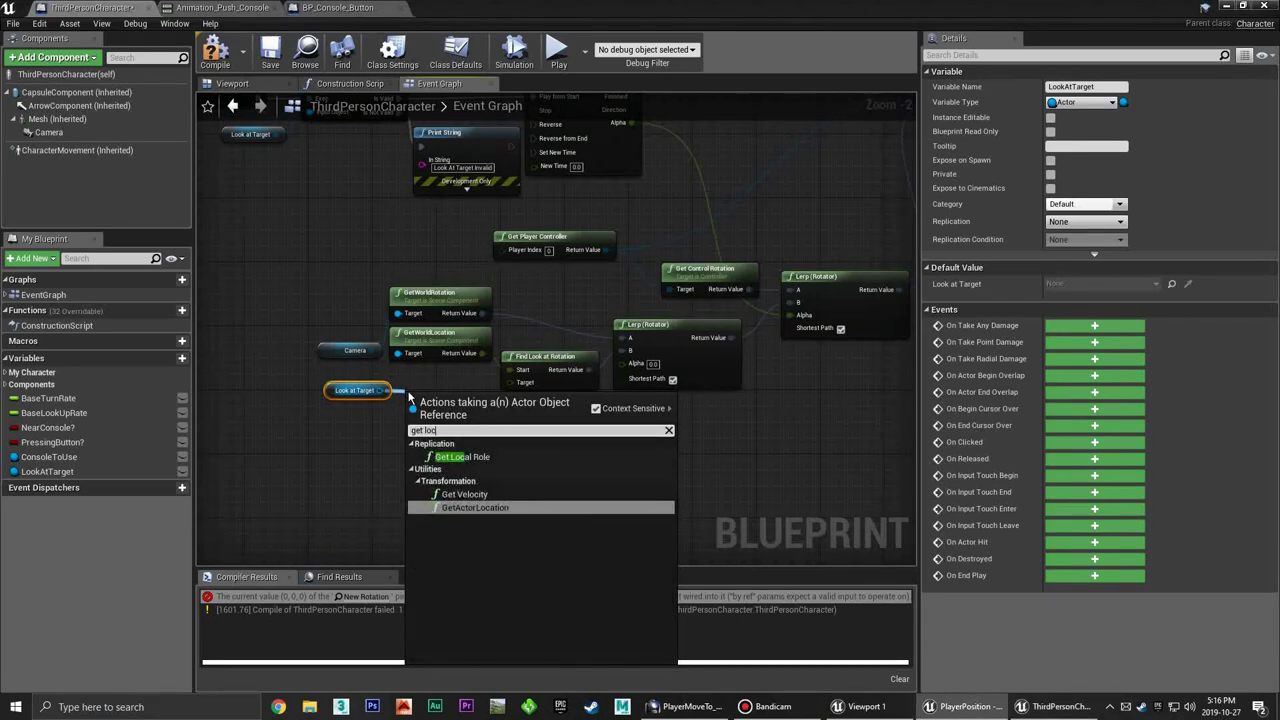
pyautogui.click(475, 507)
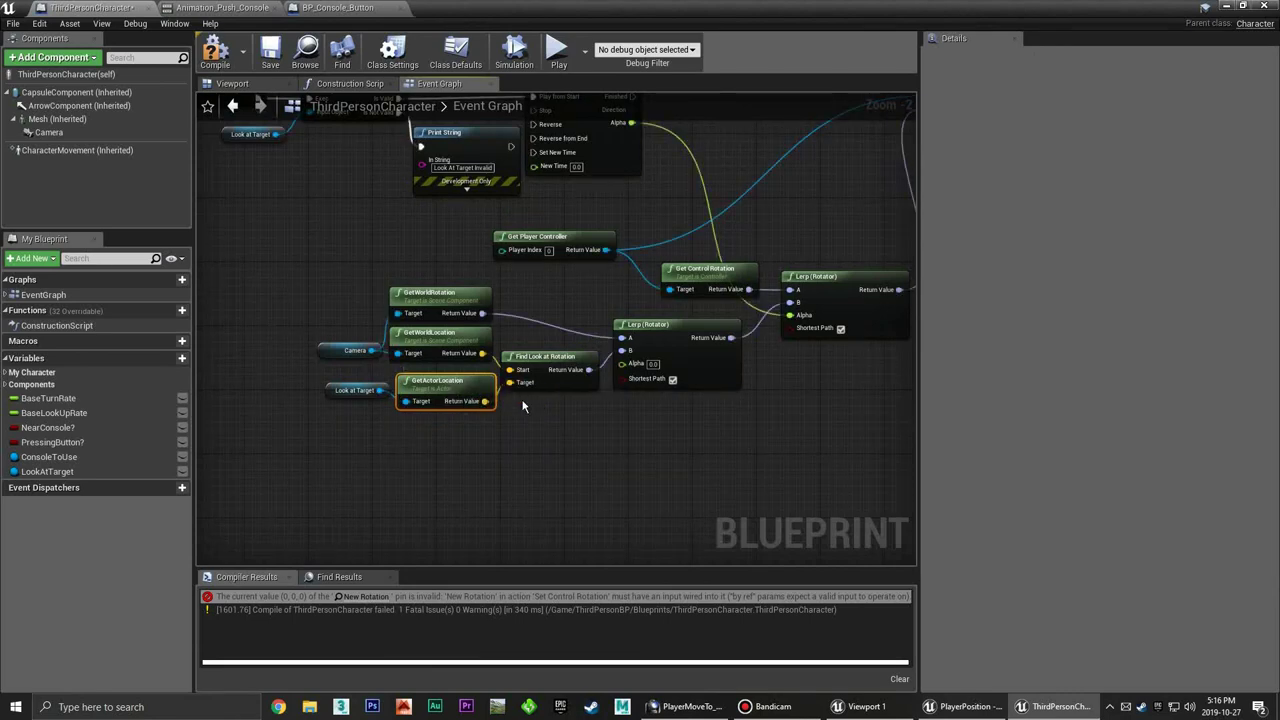
pyautogui.click(520, 424)
pyautogui.moveTo(546, 397); pyautogui.dragTo(476, 402, button='right')
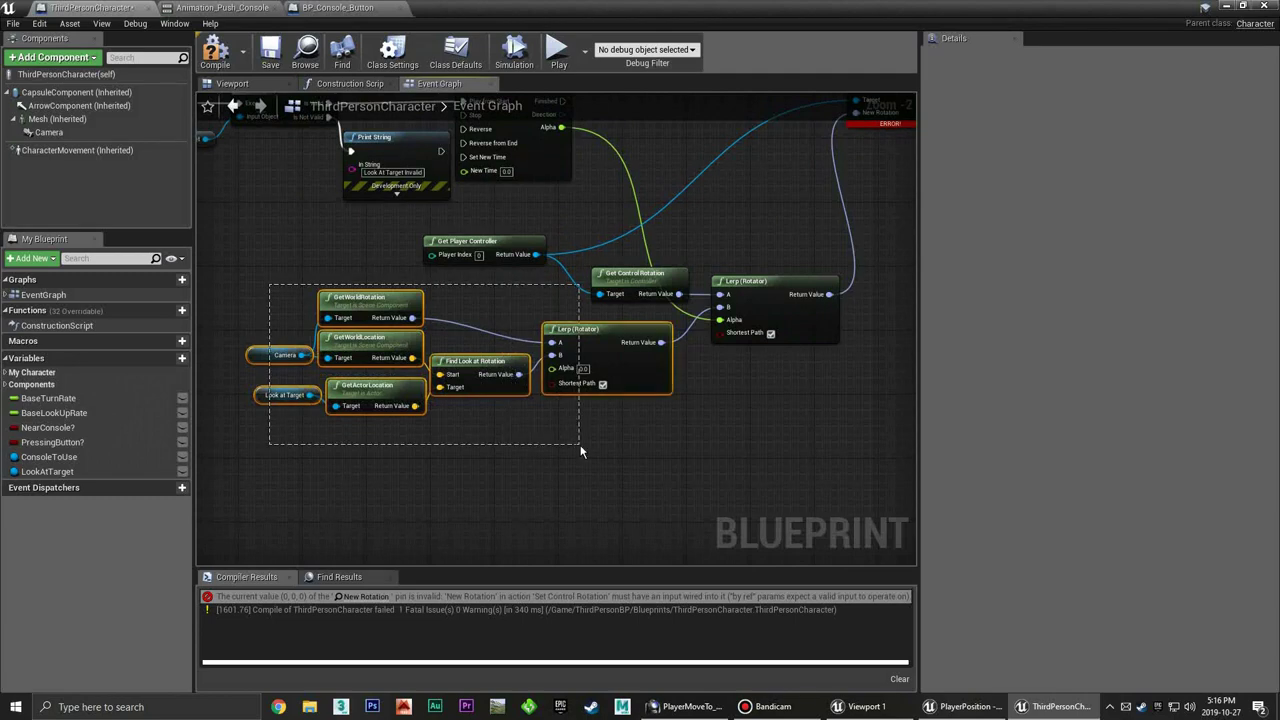
pyautogui.moveTo(271, 285); pyautogui.dragTo(582, 446)
pyautogui.moveTo(618, 344); pyautogui.dragTo(621, 349)
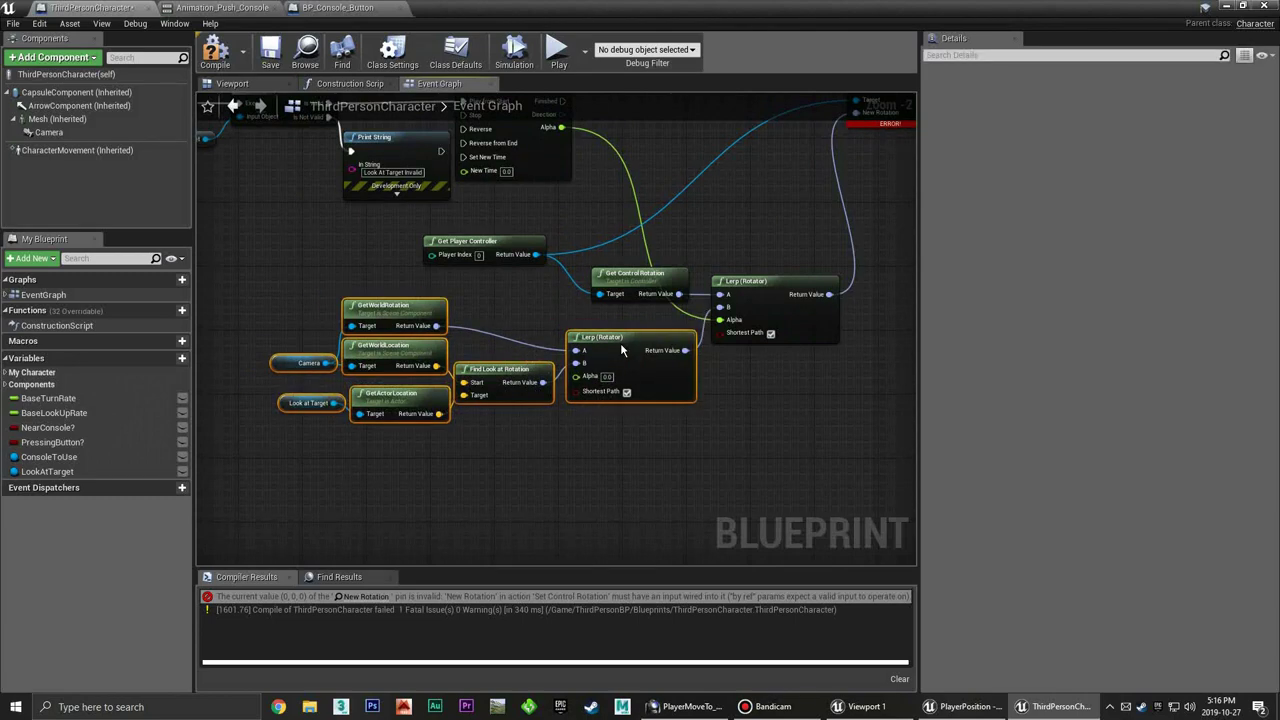
pyautogui.click(755, 377)
# Connect the timeline's Alpha to the lower Lerp's Alpha and compile the blueprint
pyautogui.moveTo(781, 379)
pyautogui.mouseDown(button='right')
pyautogui.moveTo(499, 407)
pyautogui.moveTo(555, 417)
pyautogui.mouseUp(button='right')
pyautogui.moveTo(548, 465); pyautogui.dragTo(540, 225)
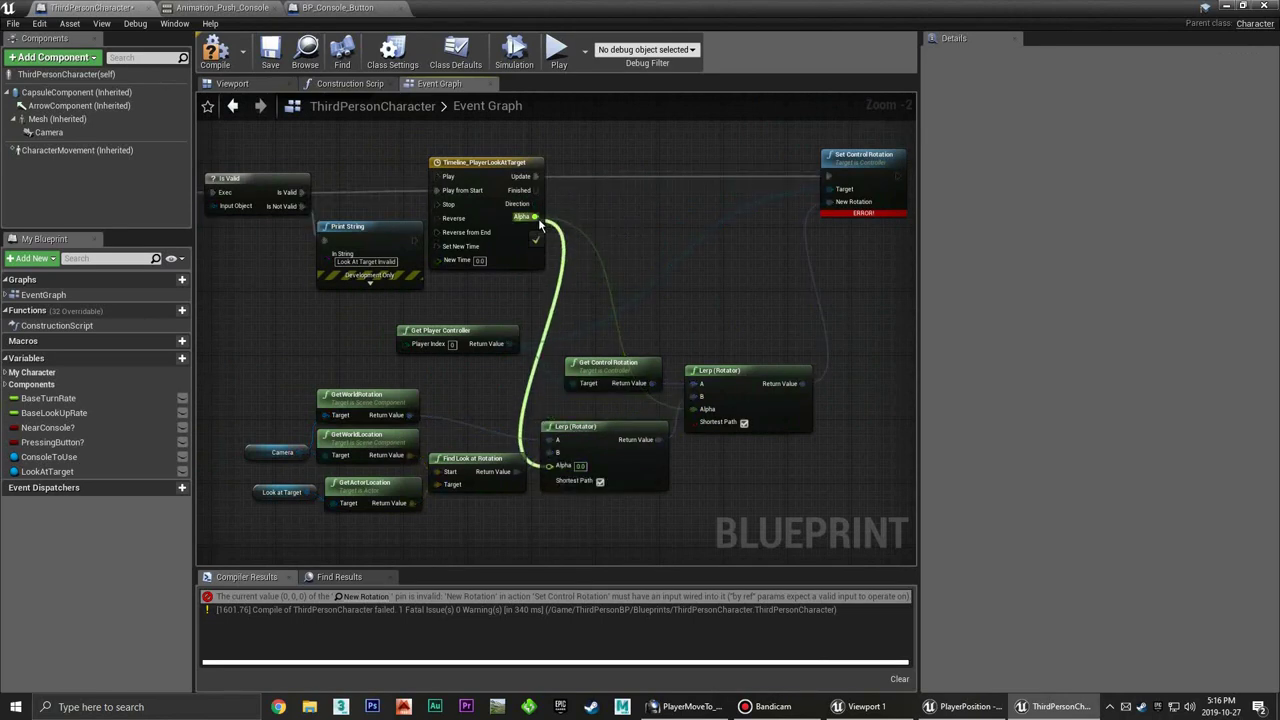
pyautogui.moveTo(570, 414)
pyautogui.mouseDown(button='right')
pyautogui.moveTo(640, 367)
pyautogui.moveTo(617, 359)
pyautogui.mouseUp(button='right')
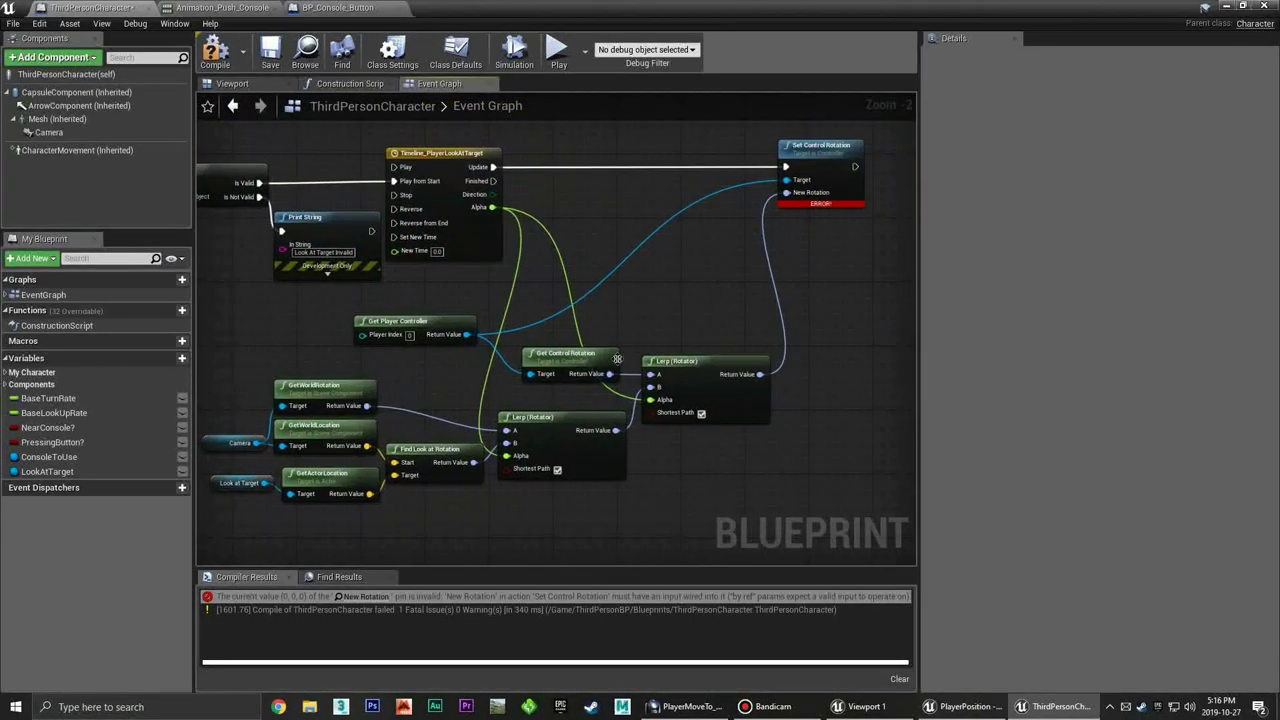
pyautogui.click(214, 50)
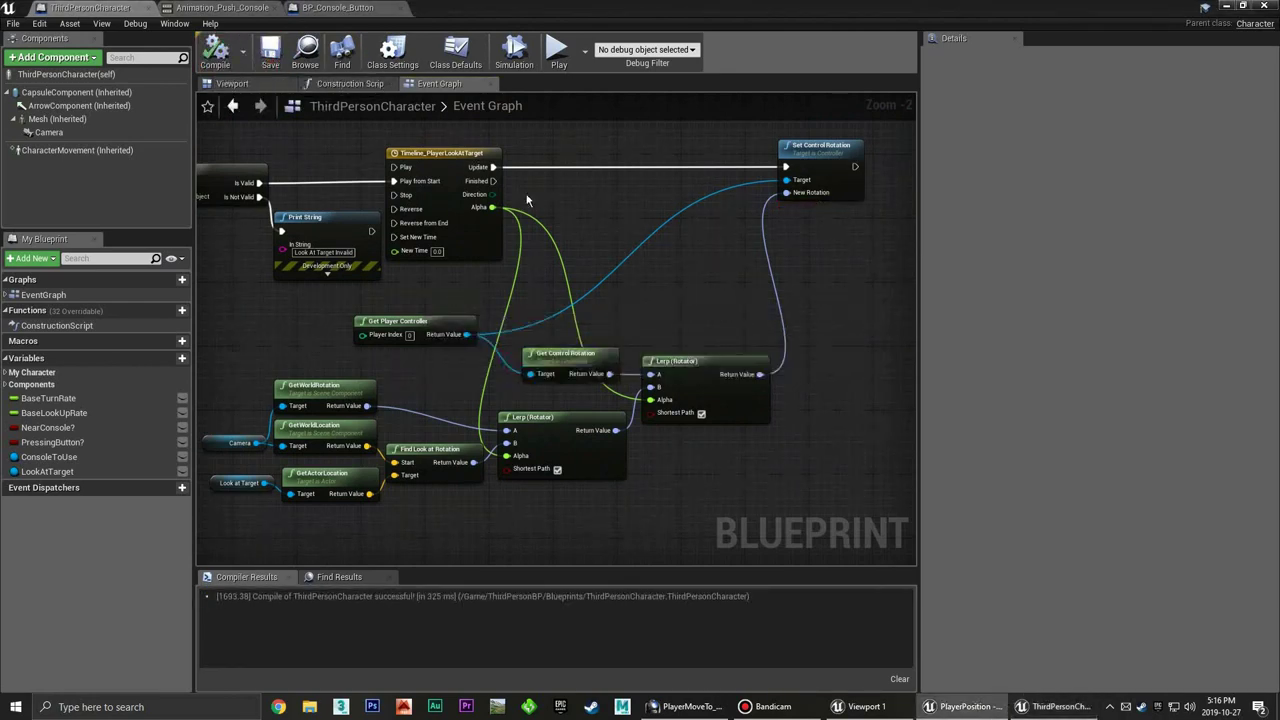
pyautogui.scroll(-4, 527, 200)
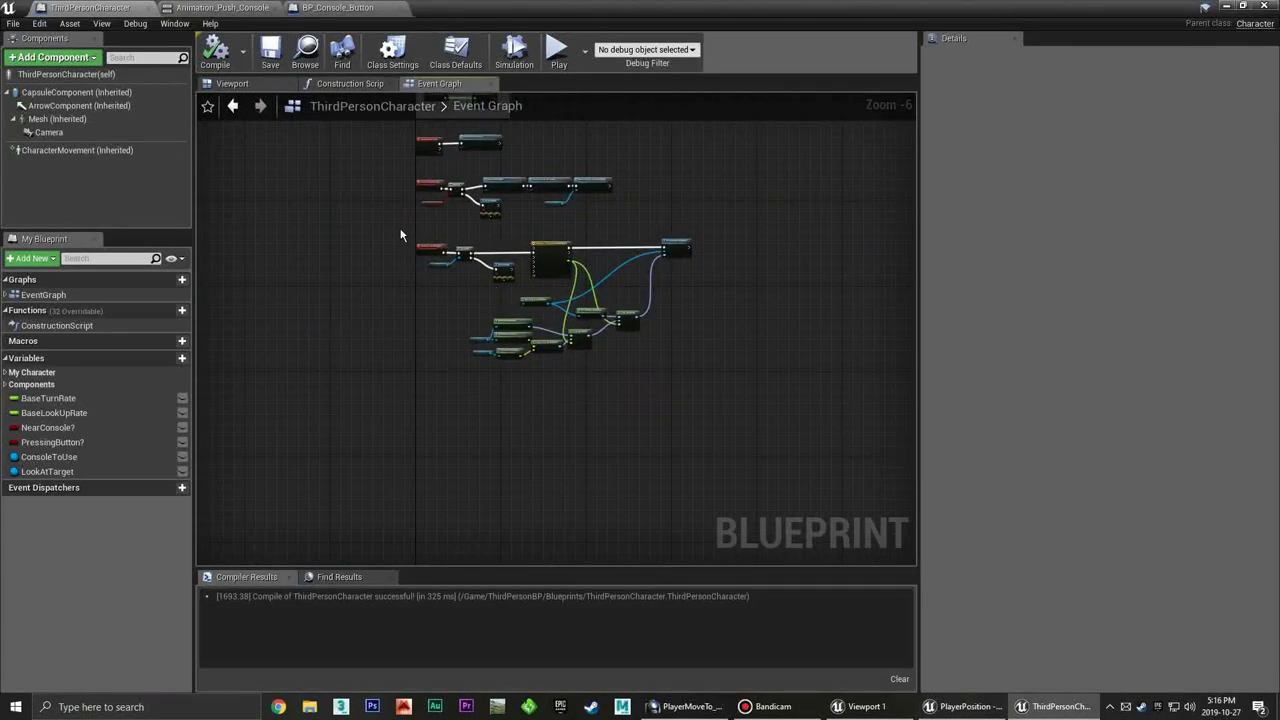
# Wrap the look-at node cluster in a comment titled 'Player Look At Target'
pyautogui.moveTo(400, 235); pyautogui.dragTo(752, 407)
pyautogui.press('c')
pyautogui.write('Player Look At Target')
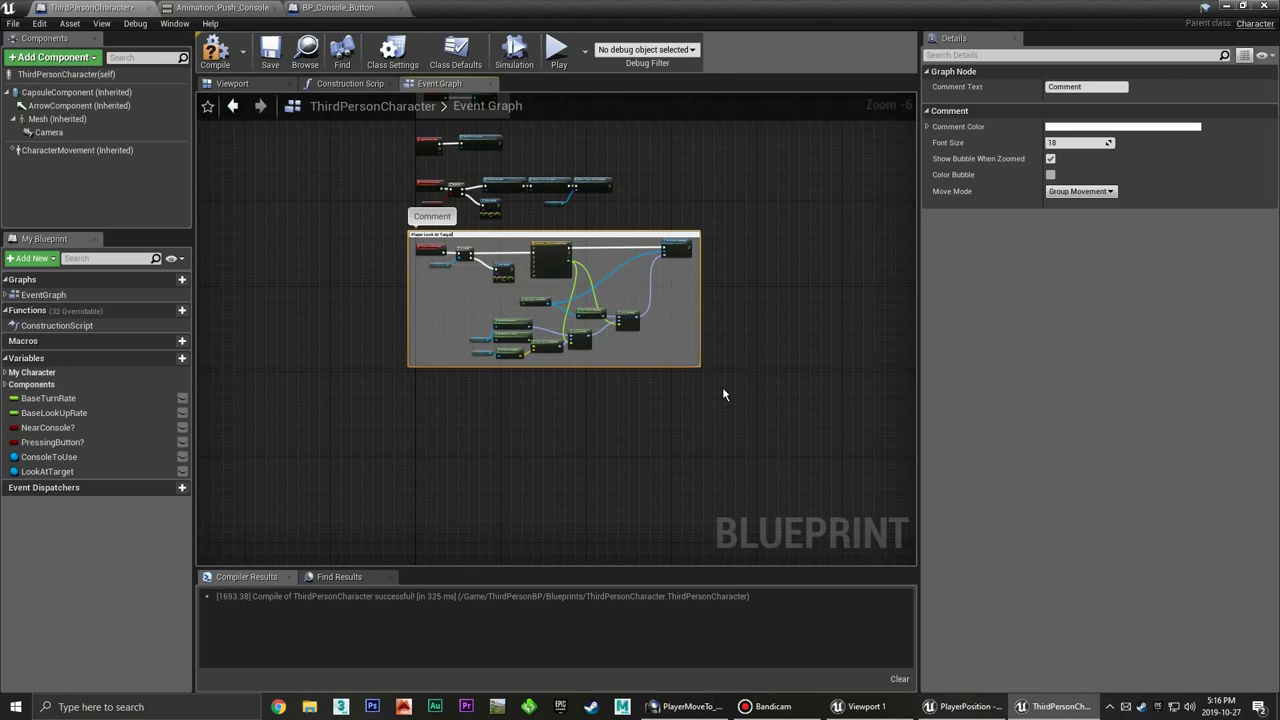
pyautogui.press('Return')
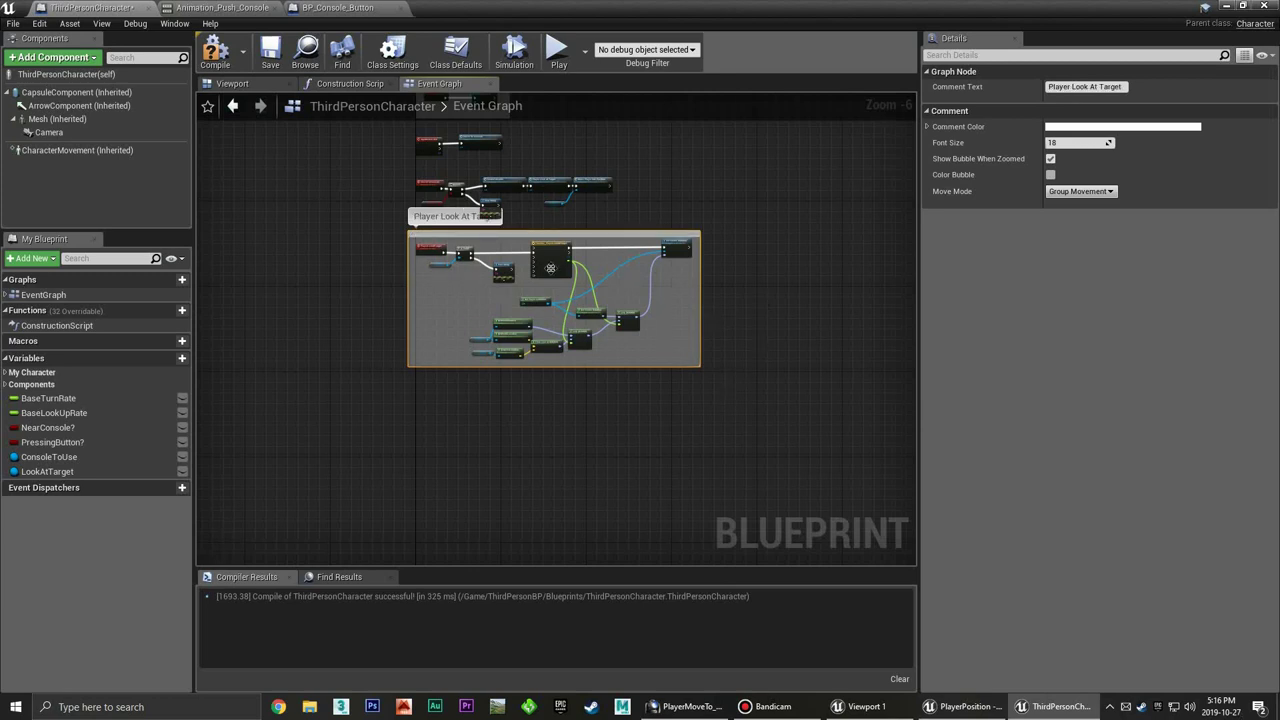
pyautogui.moveTo(524, 240); pyautogui.dragTo(520, 280)
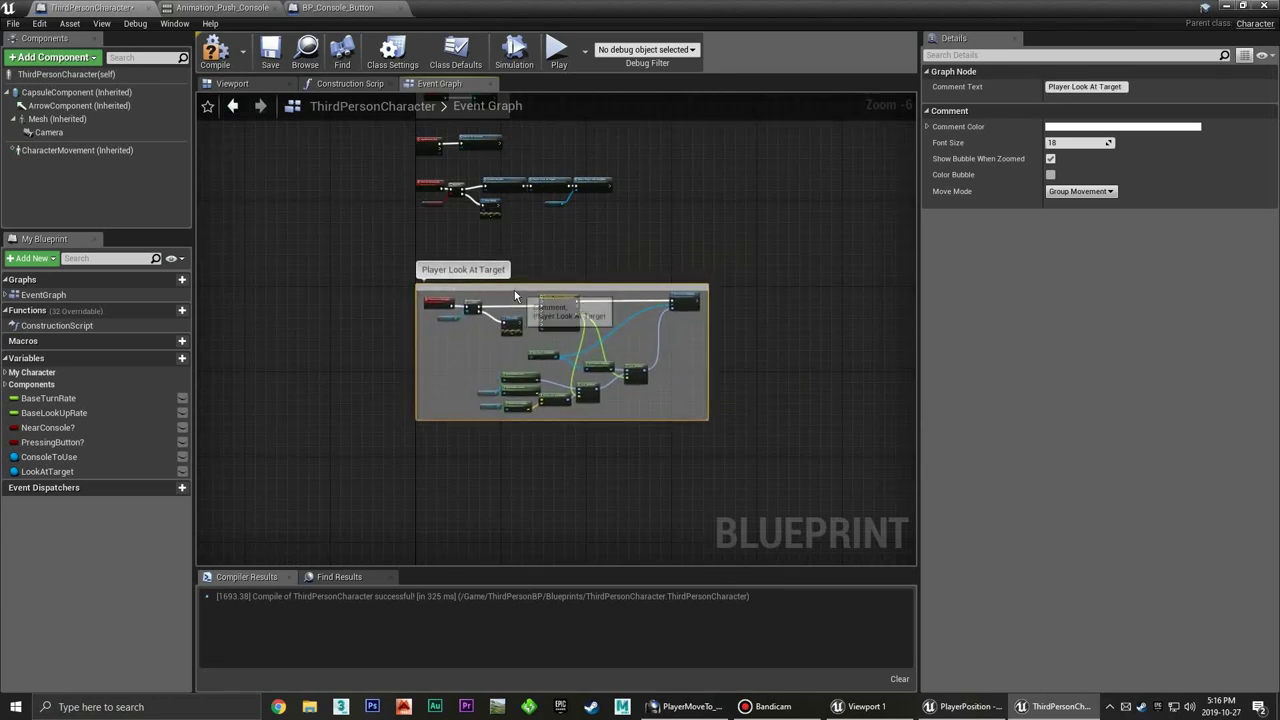
pyautogui.click(520, 280)
# Wrap the CheckForConsole chain in a comment titled 'Check for Console'
pyautogui.scroll(4, 574, 296)
pyautogui.moveTo(574, 296); pyautogui.dragTo(646, 339, button='right')
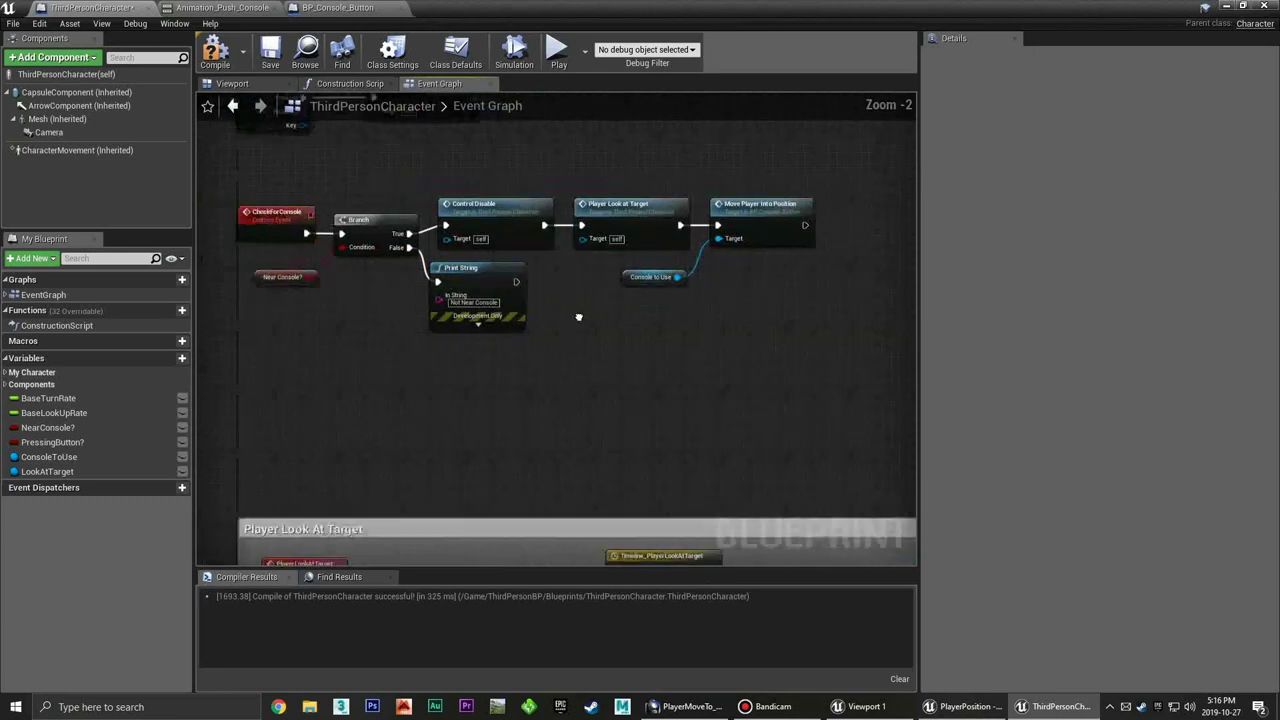
pyautogui.moveTo(288, 221); pyautogui.dragTo(848, 358)
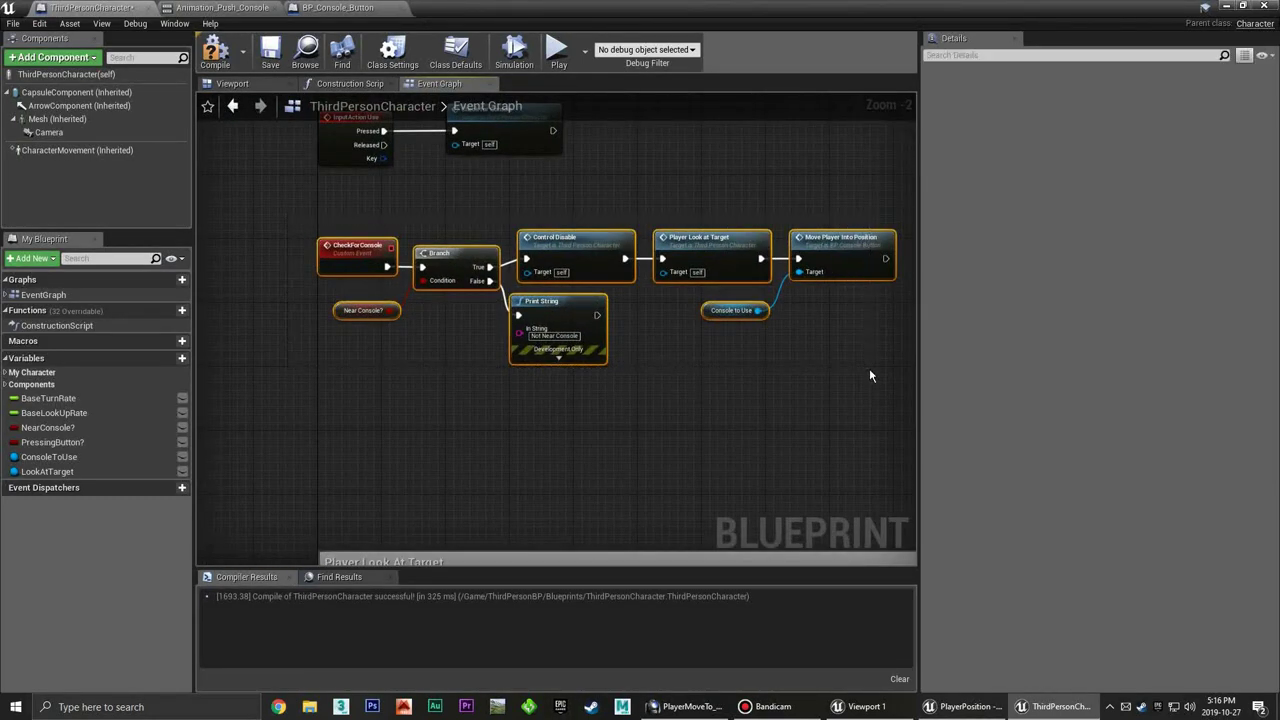
pyautogui.write('Chec')
pyautogui.write('Console')
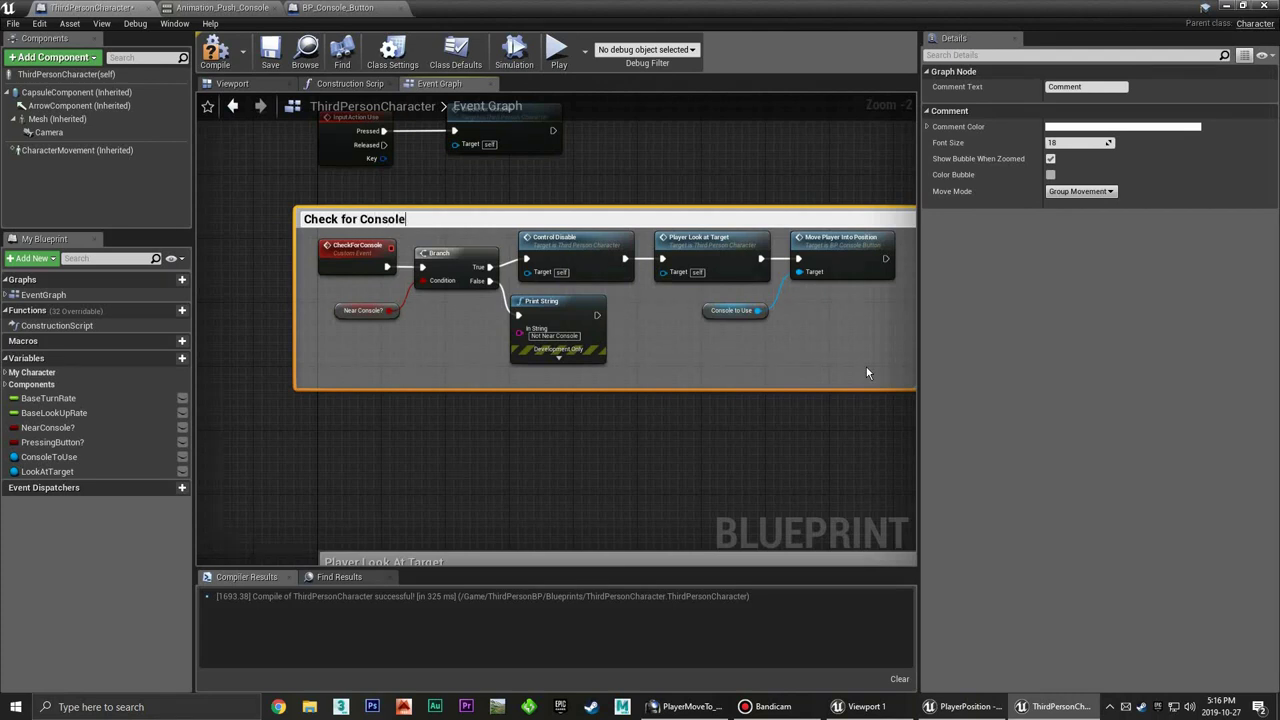
pyautogui.press('Return')
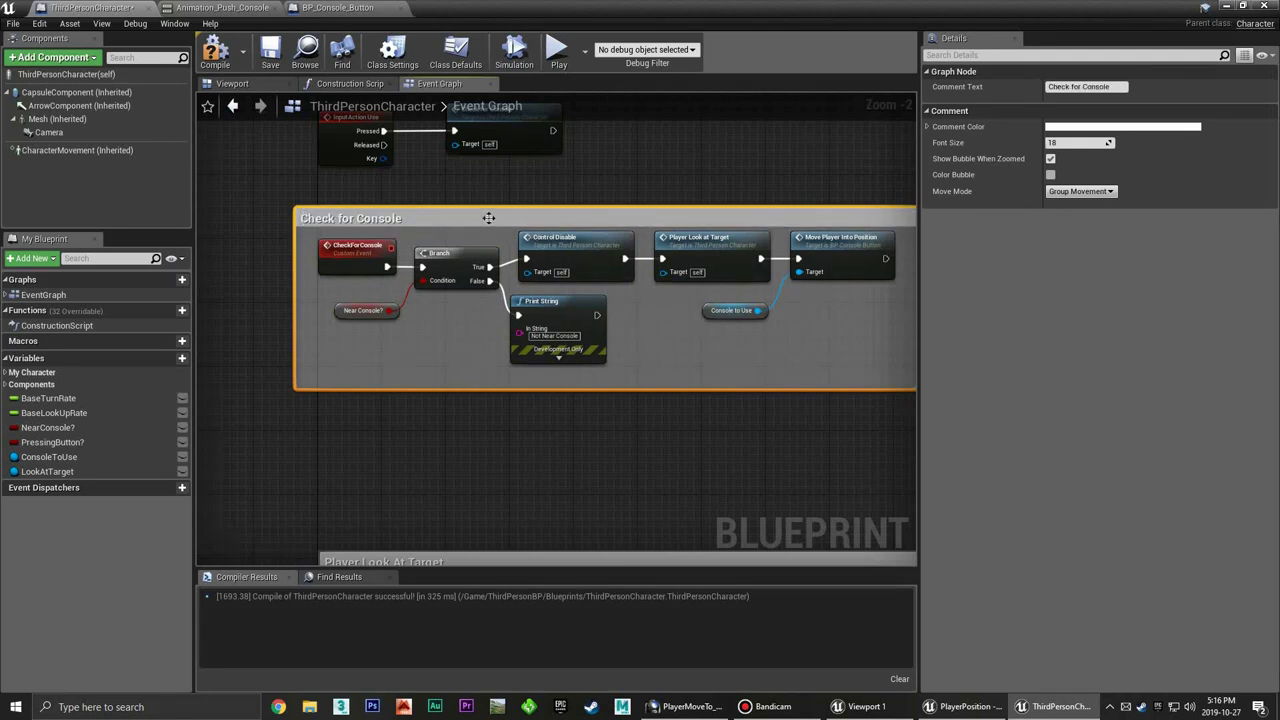
pyautogui.moveTo(488, 218); pyautogui.dragTo(507, 320)
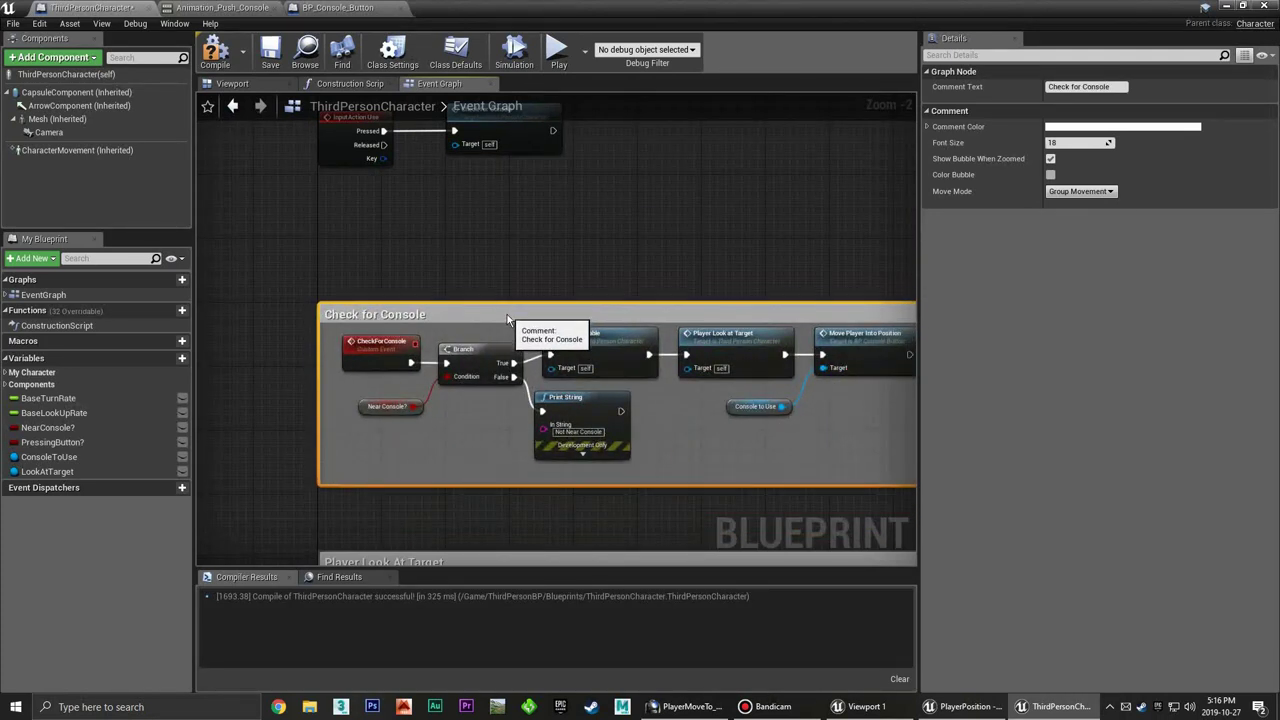
pyautogui.click(510, 250)
# Wrap the InputAction Use nodes in a comment titled 'Input Use'
pyautogui.moveTo(510, 250); pyautogui.dragTo(510, 360, button='right')
pyautogui.moveTo(300, 205); pyautogui.dragTo(515, 284)
pyautogui.moveTo(487, 241)
pyautogui.mouseDown()
pyautogui.moveTo(517, 266)
pyautogui.moveTo(495, 282)
pyautogui.mouseUp()
pyautogui.press('c')
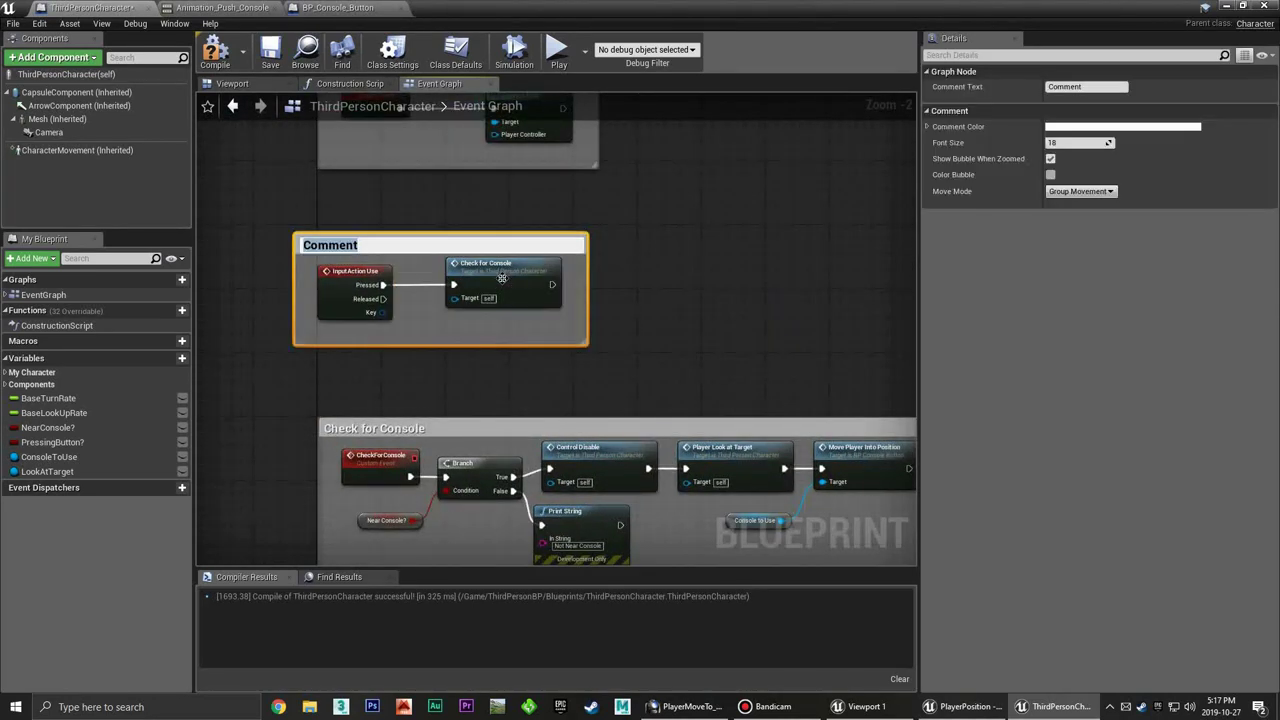
pyautogui.press('BackSpace')
pyautogui.write('Input Use')
pyautogui.press('Return')
pyautogui.moveTo(455, 255); pyautogui.dragTo(479, 247)
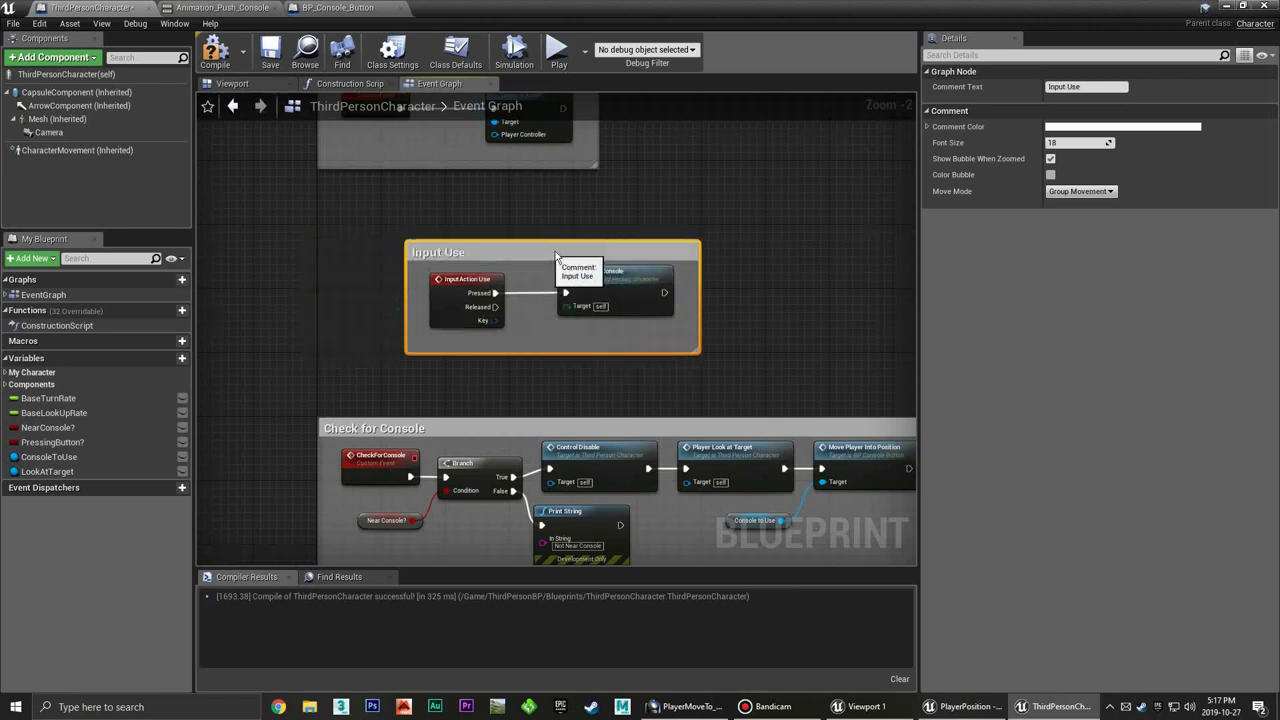
pyautogui.click(613, 217)
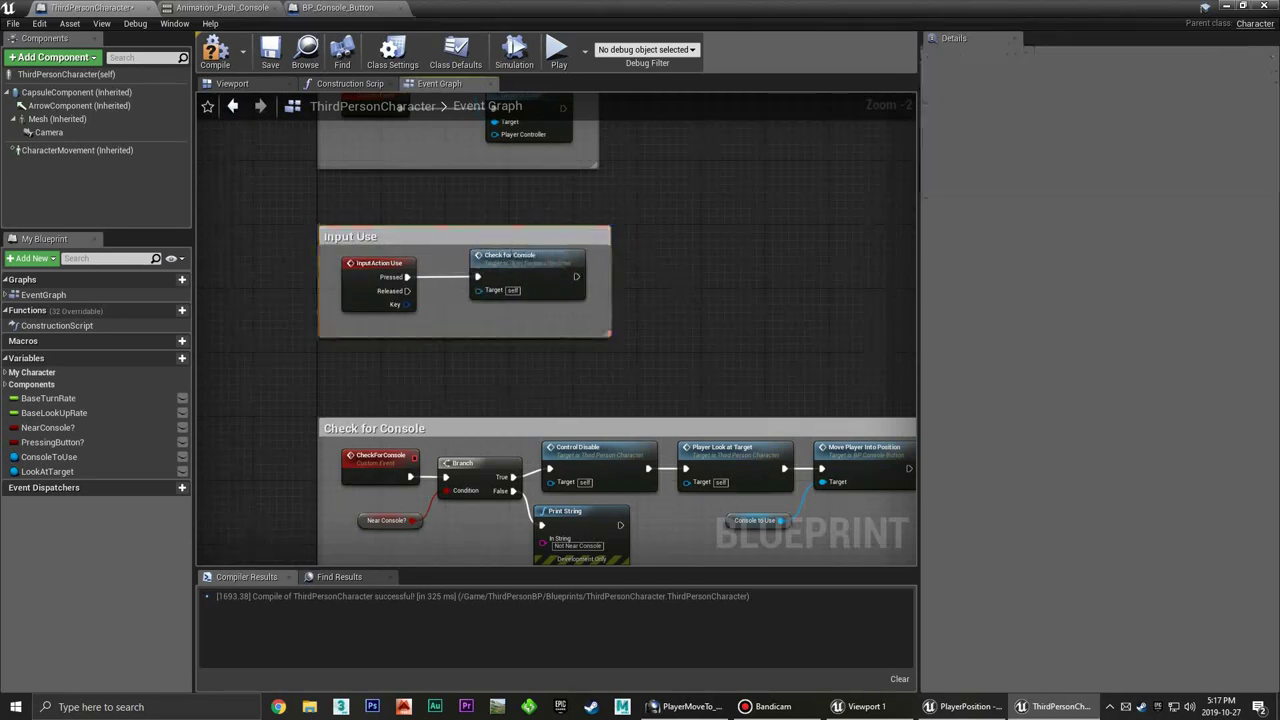
pyautogui.scroll(-5, 613, 217)
pyautogui.moveTo(613, 217); pyautogui.dragTo(546, 239, button='right')
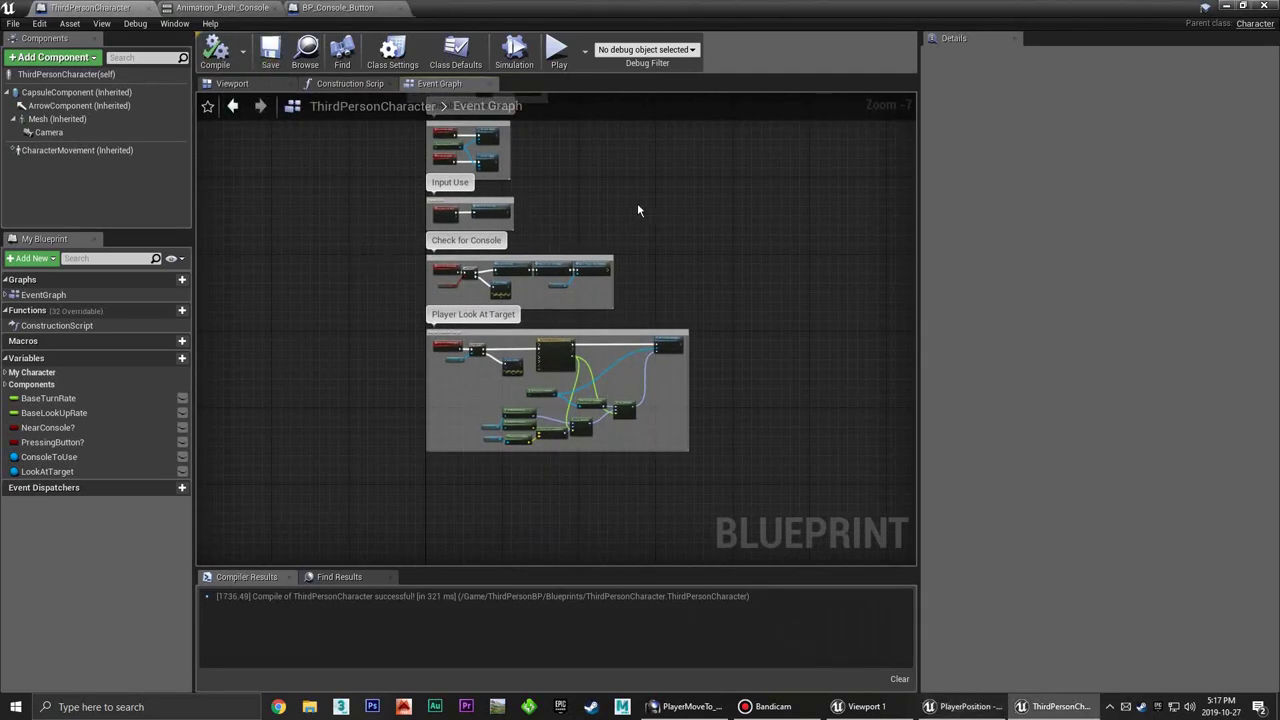
pyautogui.moveTo(637, 205); pyautogui.dragTo(558, 259, button='right')
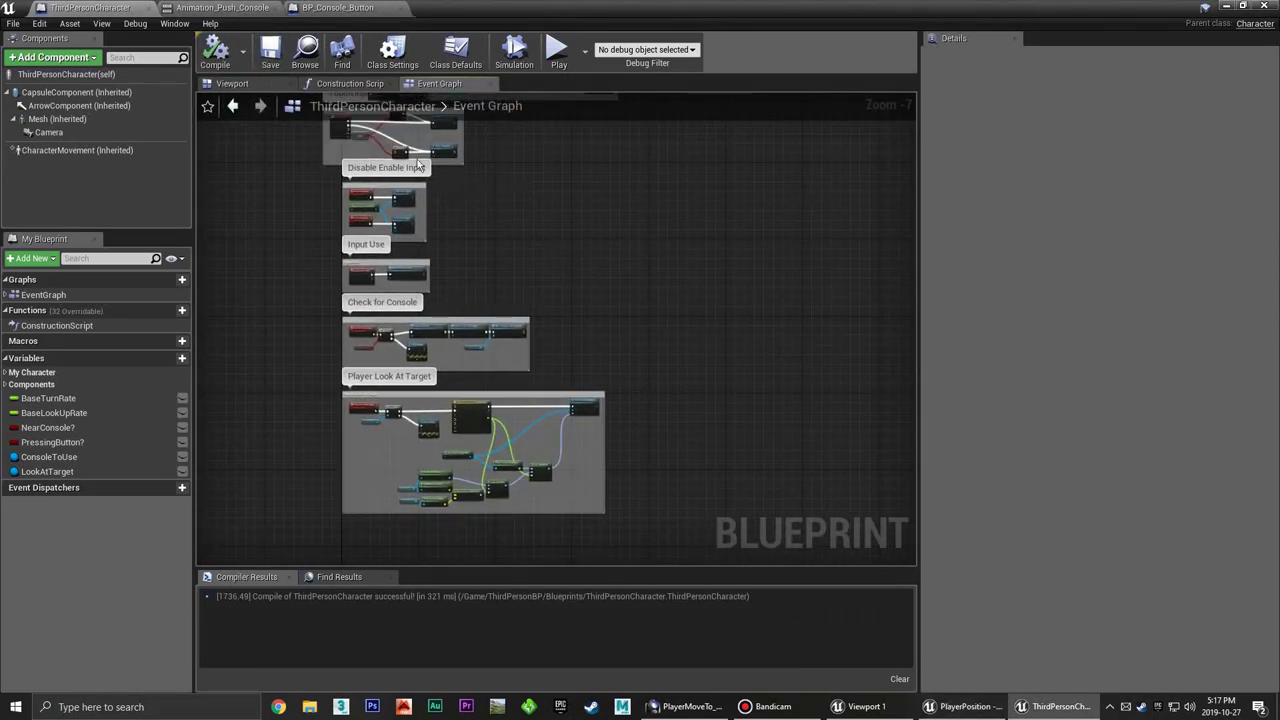
# From the Animation_Push_Console tab, open ThirdPerson_AnimBP and go up to its Default state machine
pyautogui.click(240, 9)
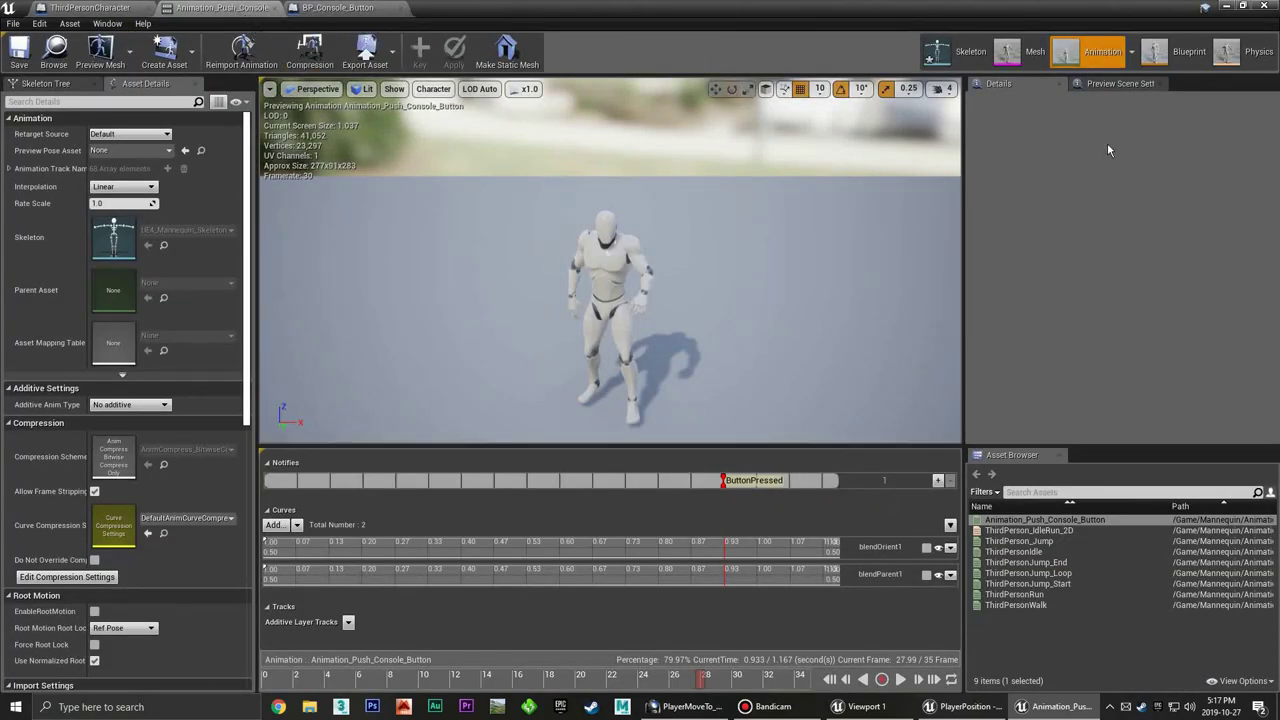
pyautogui.click(1189, 54)
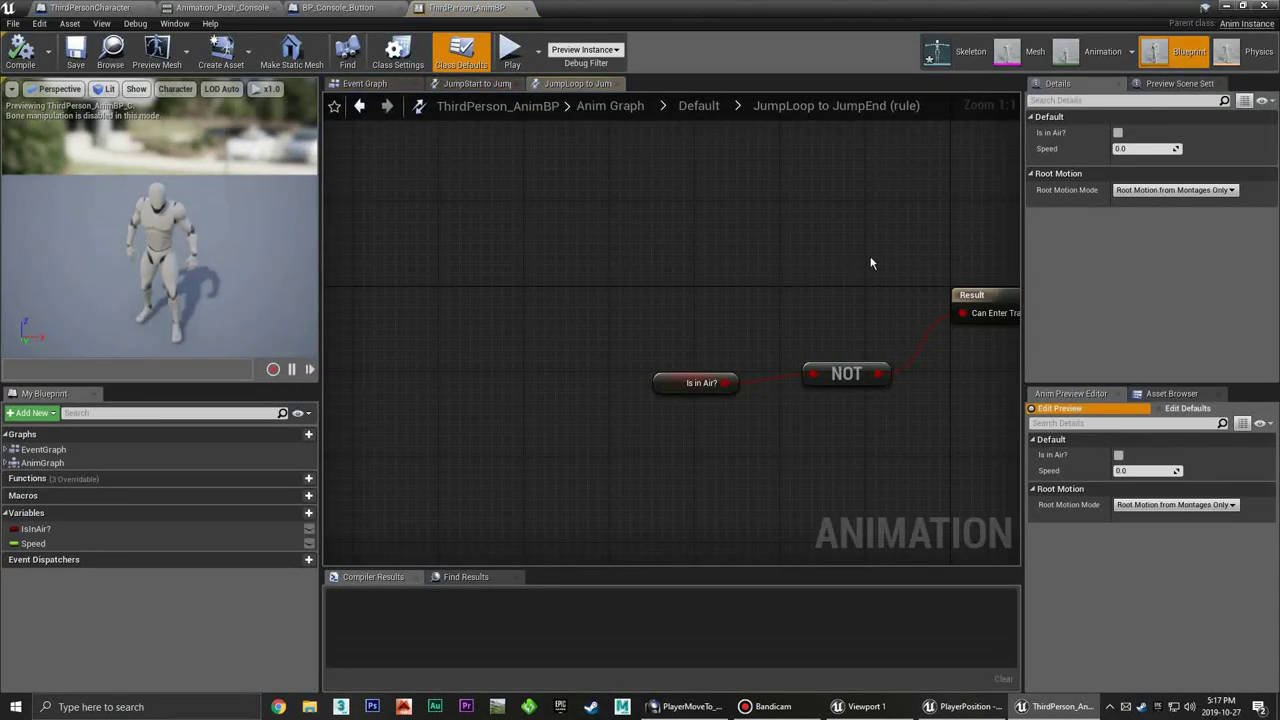
pyautogui.moveTo(871, 263); pyautogui.dragTo(614, 286, button='right')
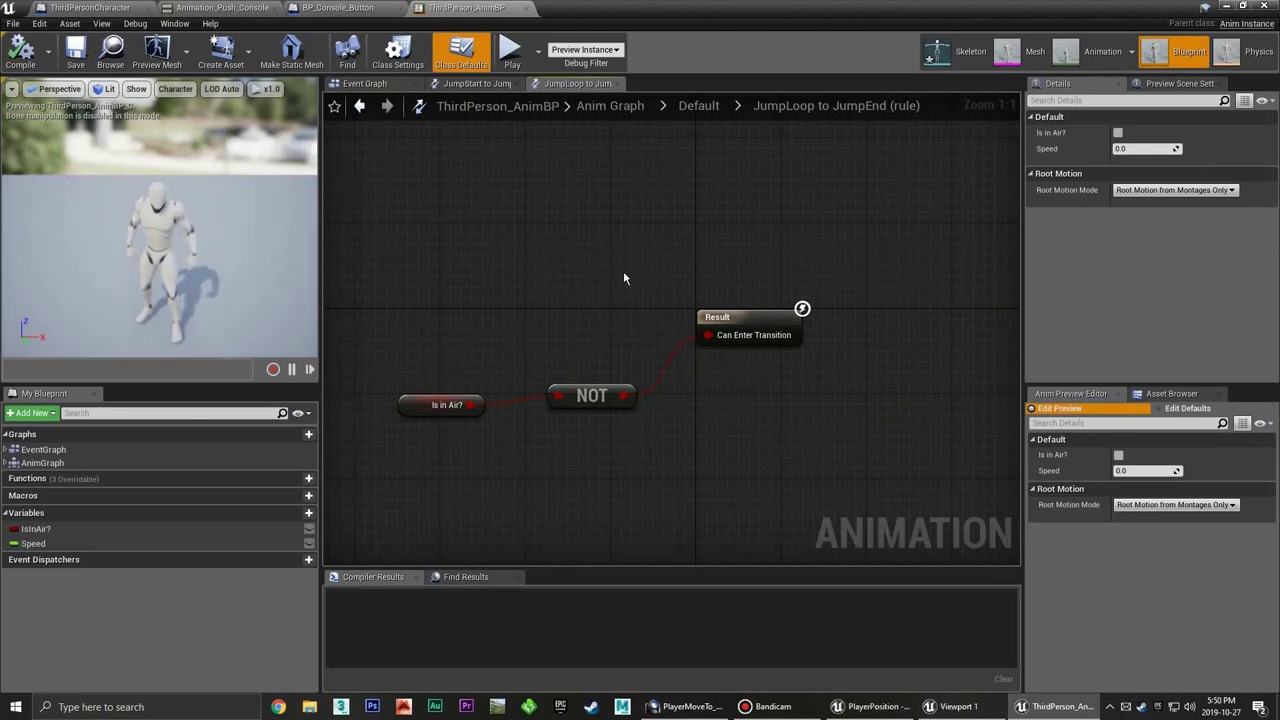
pyautogui.moveTo(634, 307); pyautogui.dragTo(617, 307, button='right')
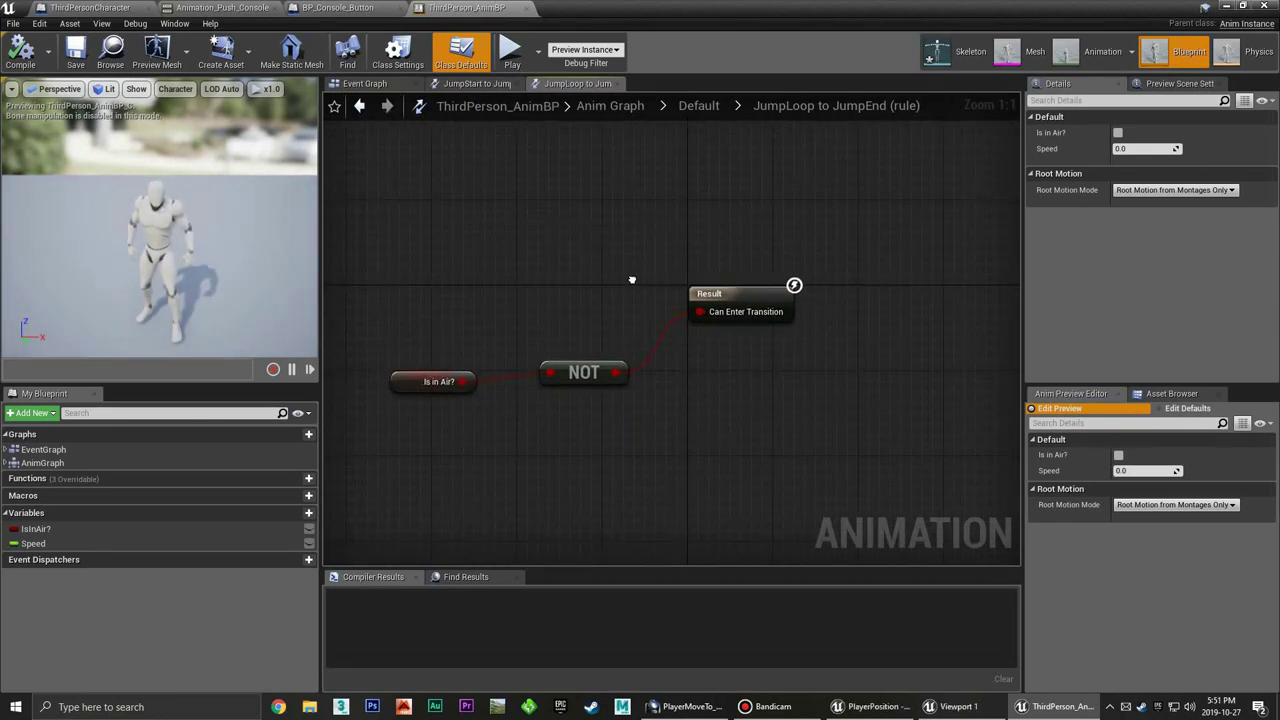
pyautogui.moveTo(608, 286); pyautogui.dragTo(598, 300, button='right')
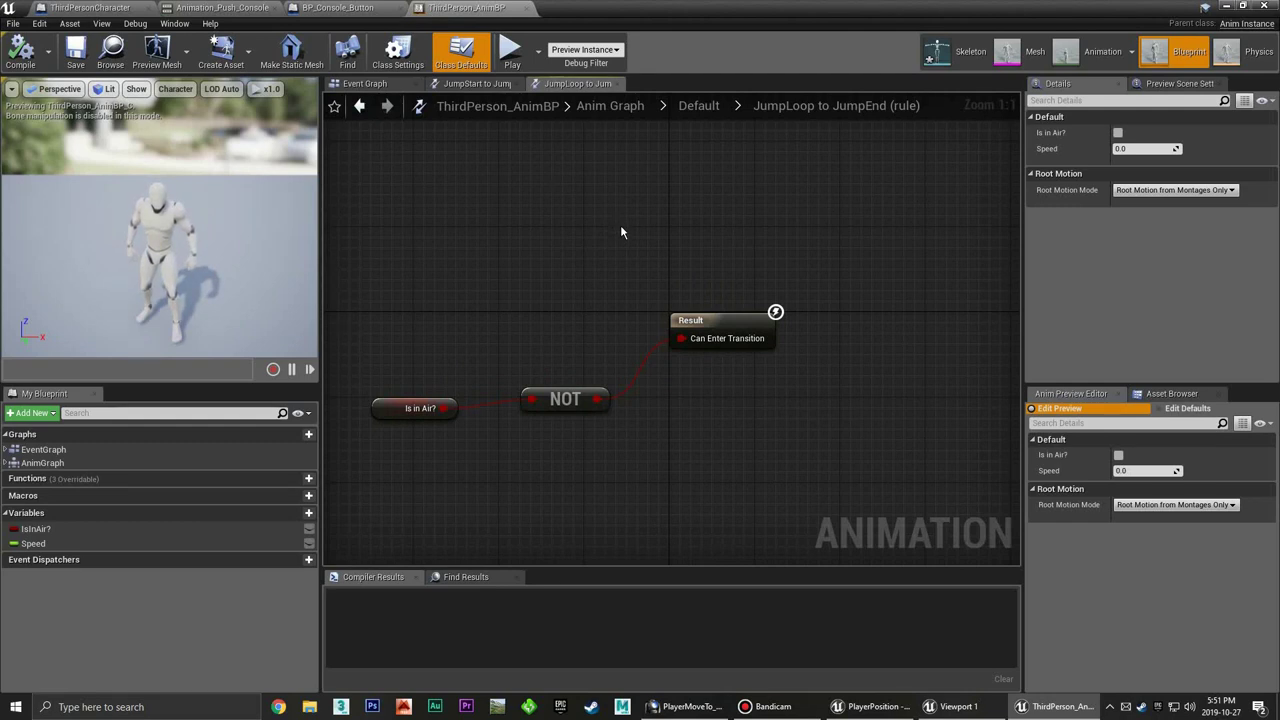
pyautogui.moveTo(601, 237); pyautogui.dragTo(672, 235, button='right')
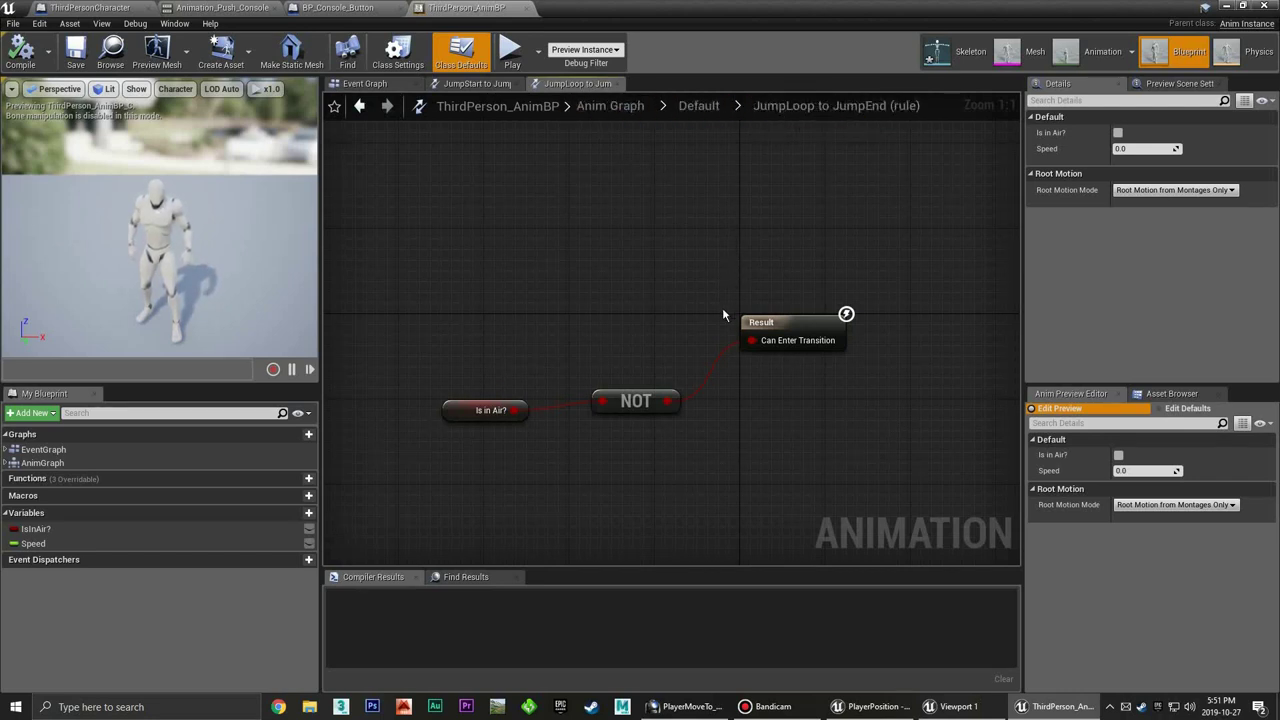
pyautogui.moveTo(737, 302); pyautogui.dragTo(714, 303, button='right')
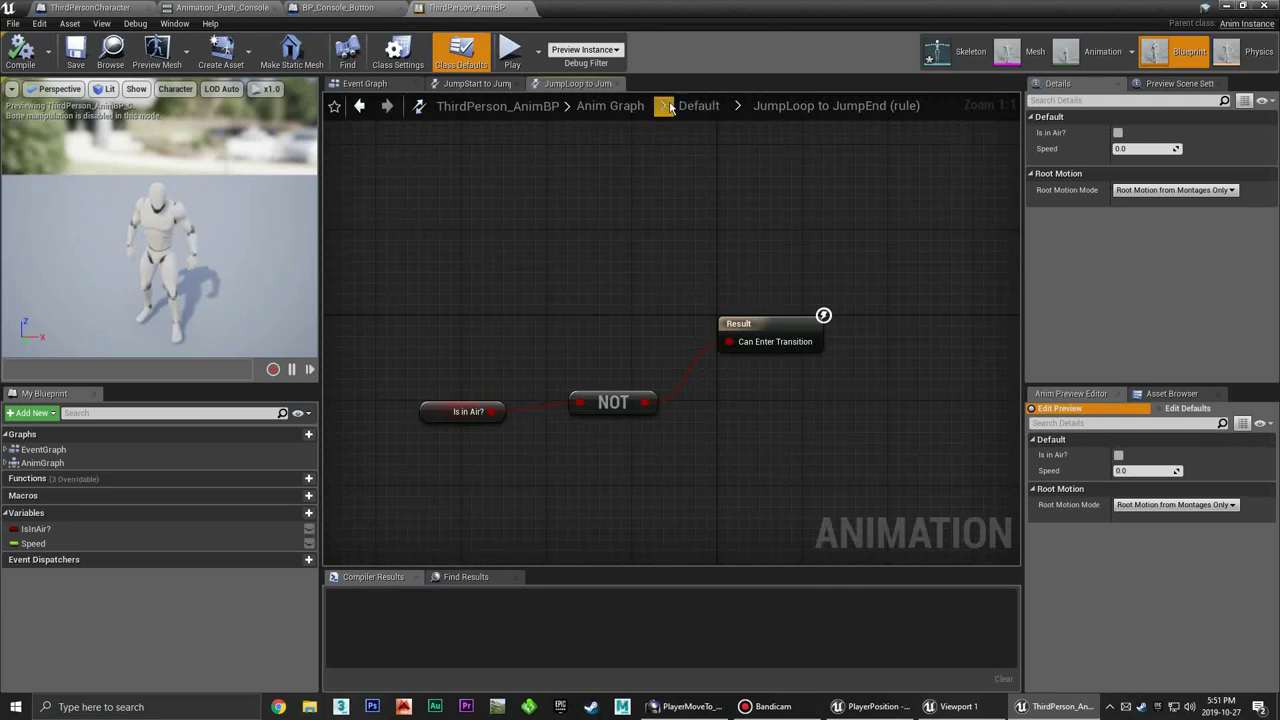
pyautogui.click(708, 107)
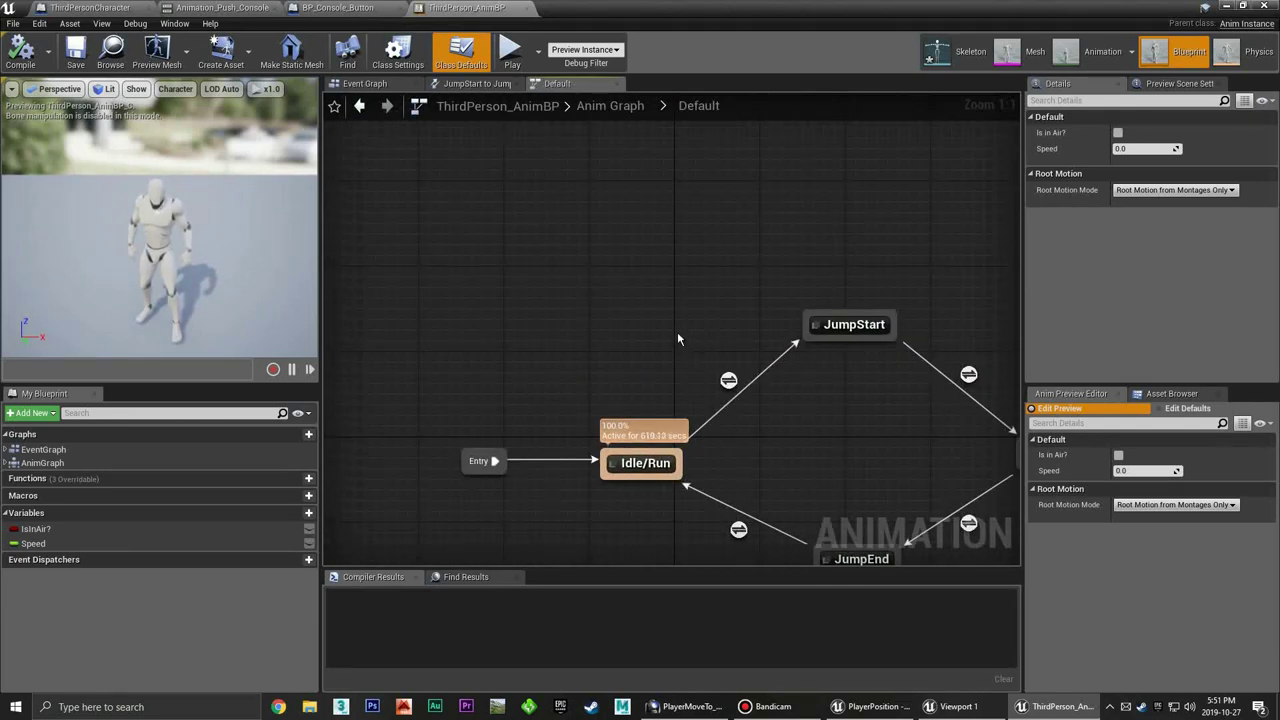
# Add a PushingButton state with transitions to and from Idle/Run
pyautogui.moveTo(697, 330); pyautogui.dragTo(634, 335, button='right')
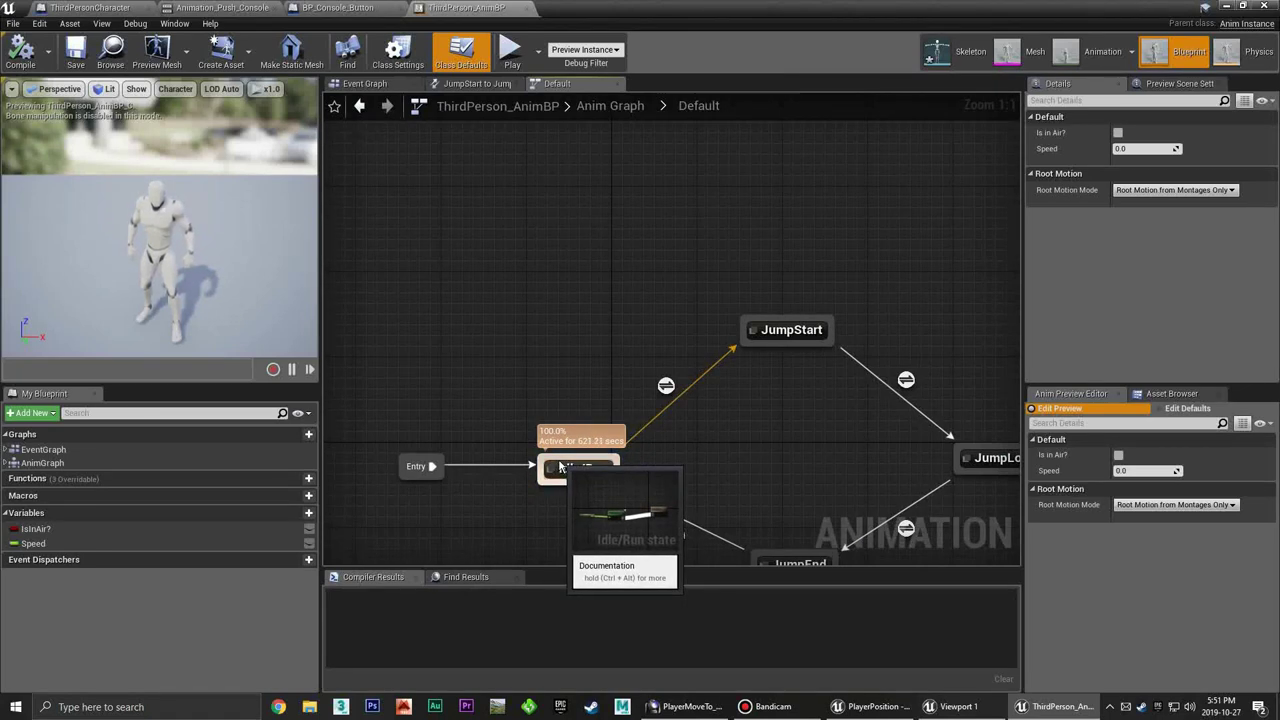
pyautogui.moveTo(560, 457); pyautogui.dragTo(548, 192)
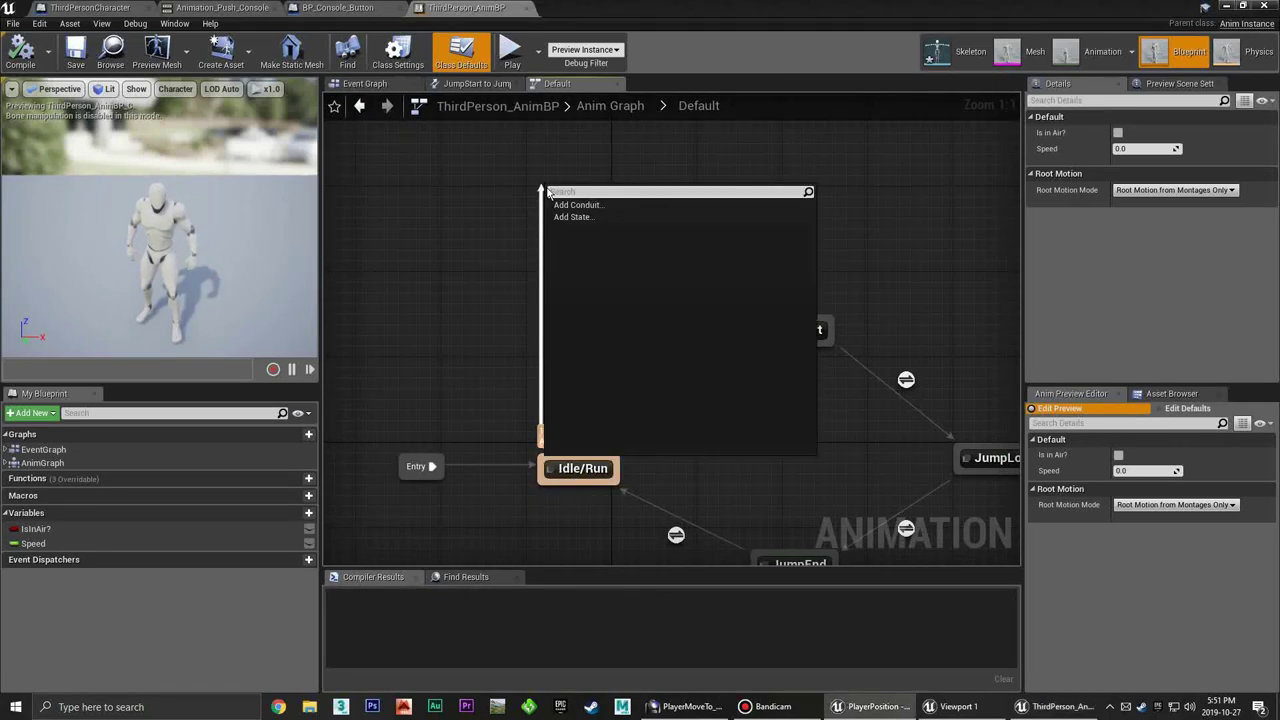
pyautogui.click(571, 217)
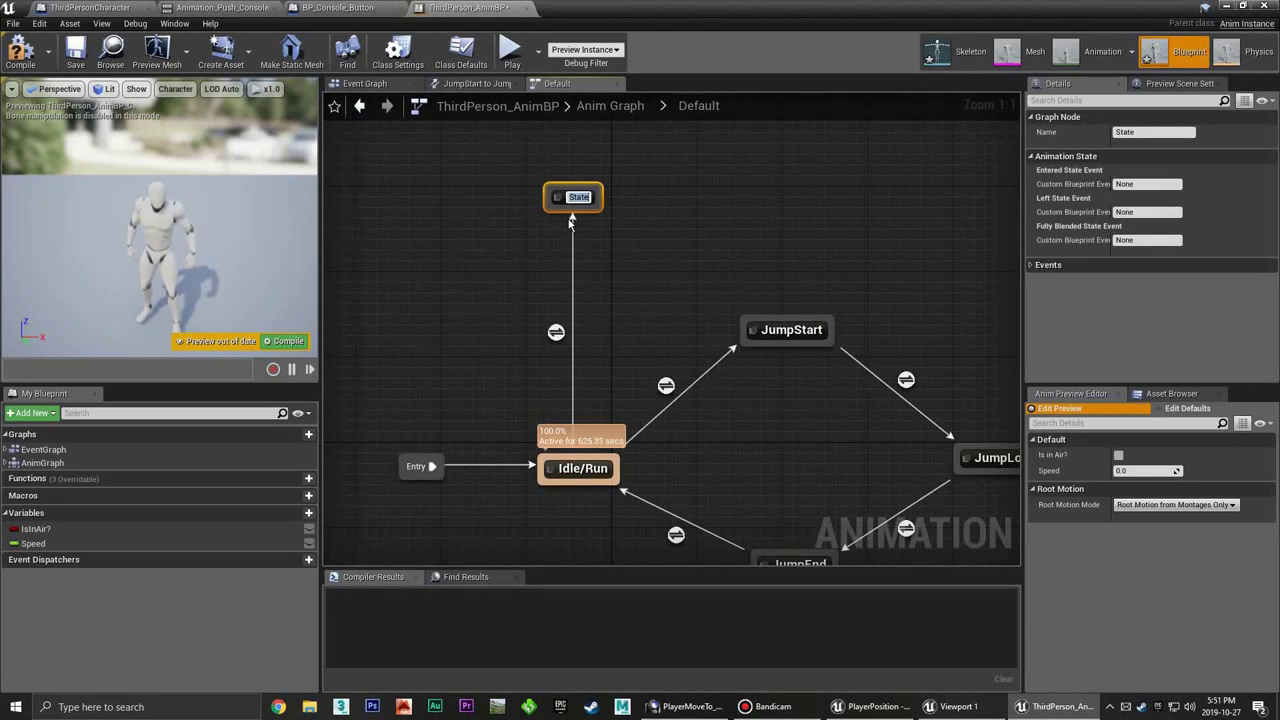
pyautogui.write('Push')
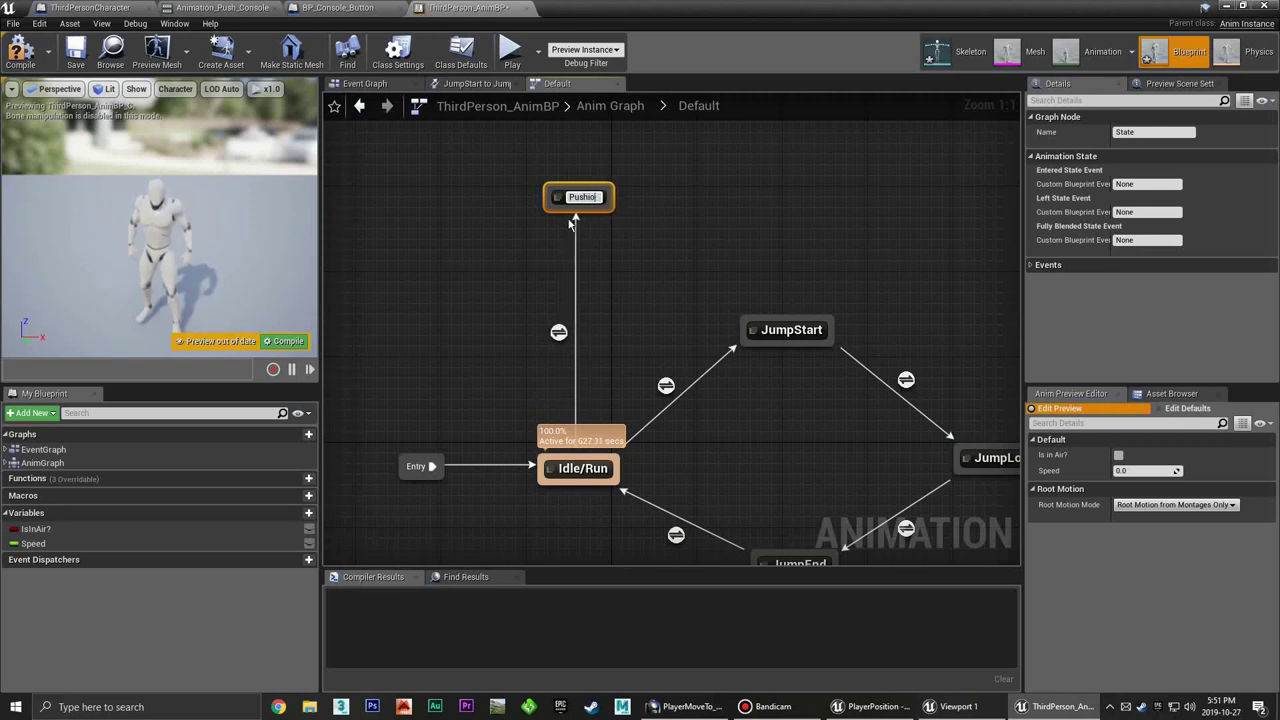
pyautogui.write('ingB')
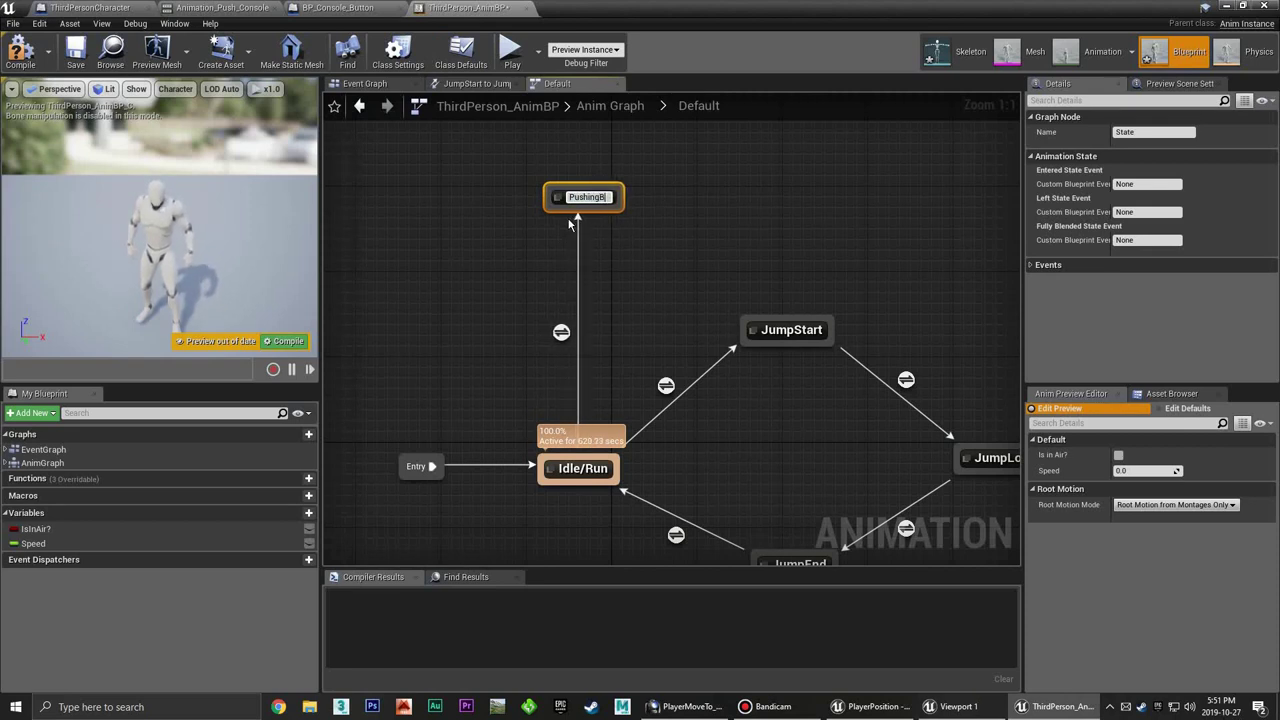
pyautogui.write('utton')
pyautogui.press('Return')
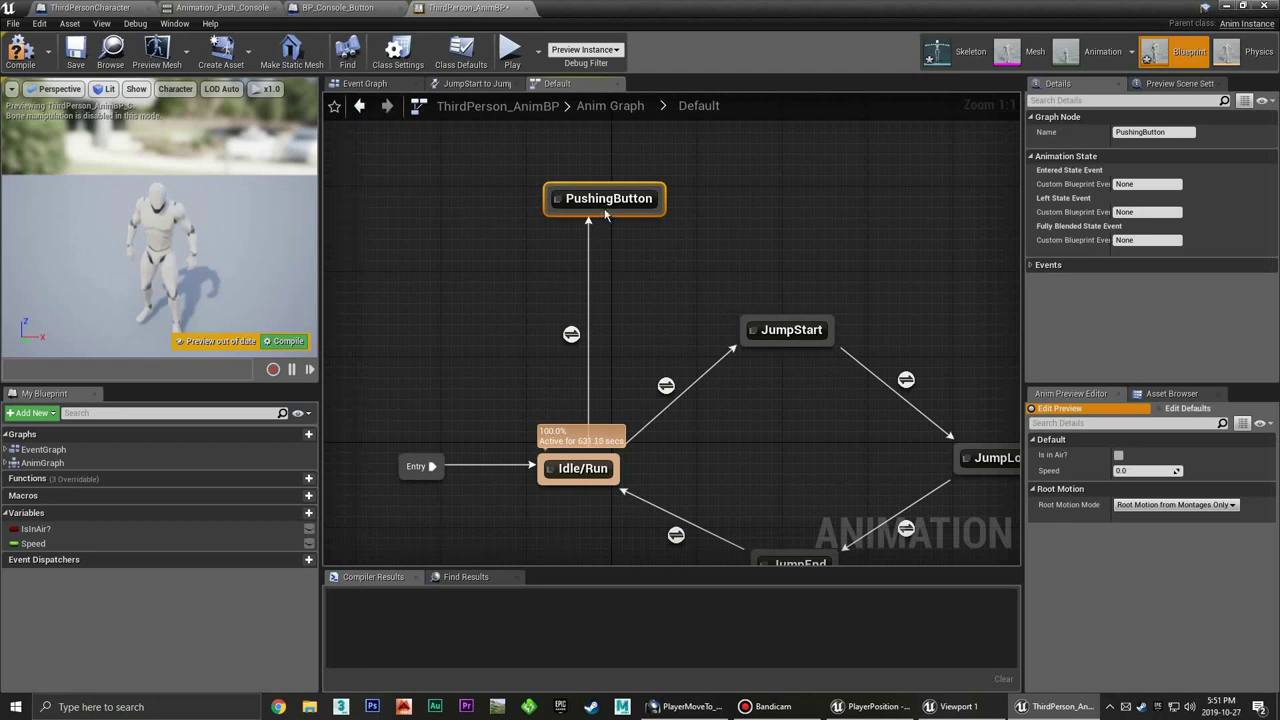
pyautogui.moveTo(605, 213)
pyautogui.mouseDown()
pyautogui.moveTo(560, 174)
pyautogui.moveTo(589, 478)
pyautogui.moveTo(592, 200)
pyautogui.moveTo(592, 466)
pyautogui.mouseUp()
pyautogui.click(581, 216)
# Create a Boolean blueprint variable named 'PushingButton?'
pyautogui.moveTo(613, 318); pyautogui.dragTo(656, 321, button='right')
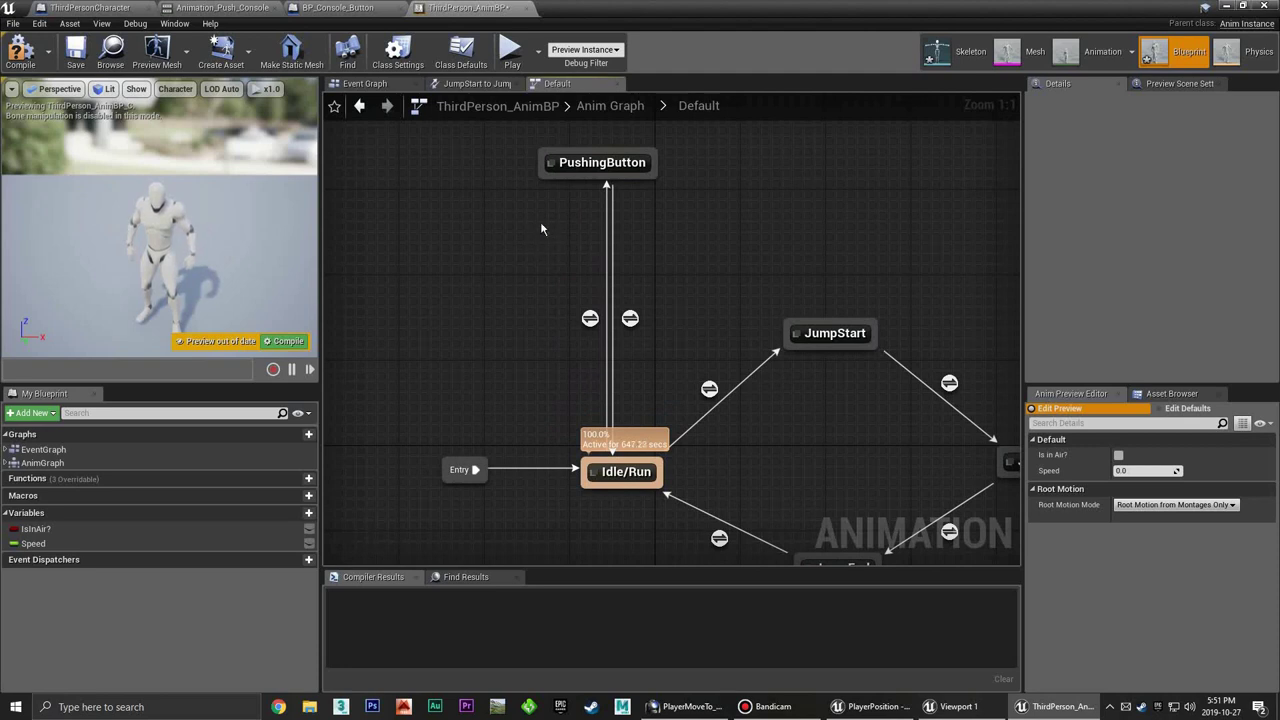
pyautogui.click(306, 513)
pyautogui.write('PushingButto')
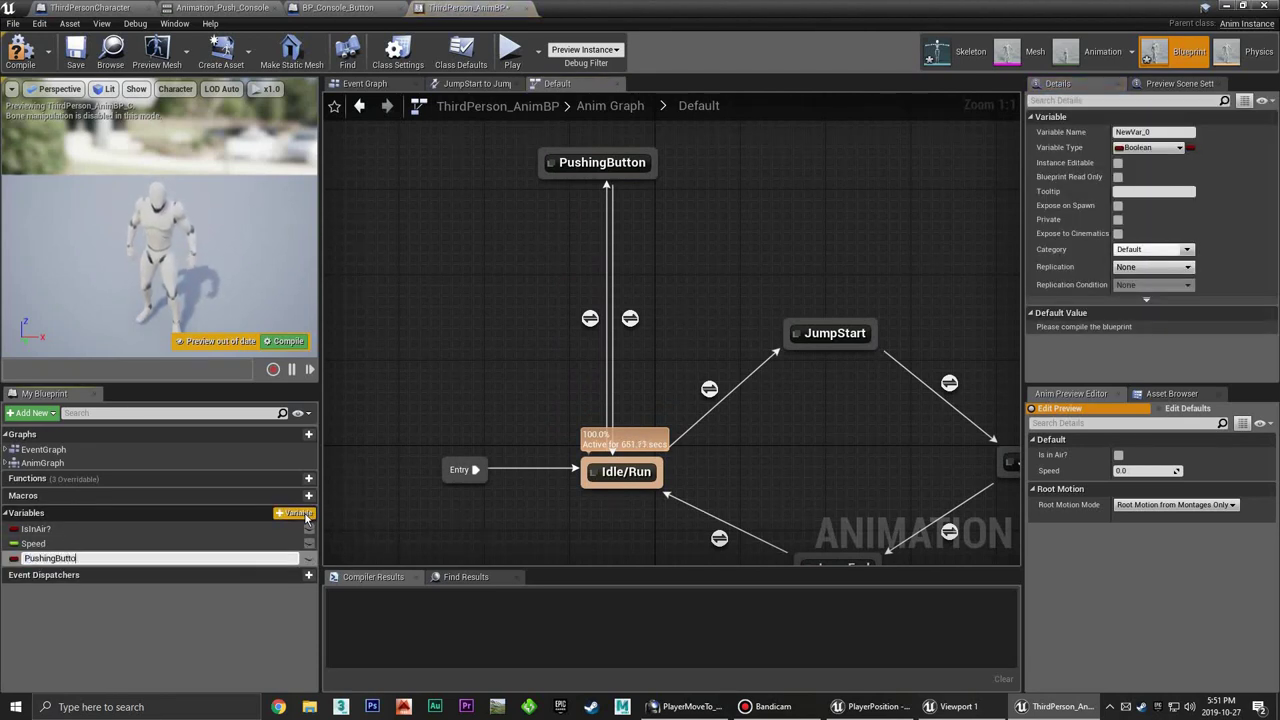
pyautogui.write('n?')
pyautogui.press('Return')
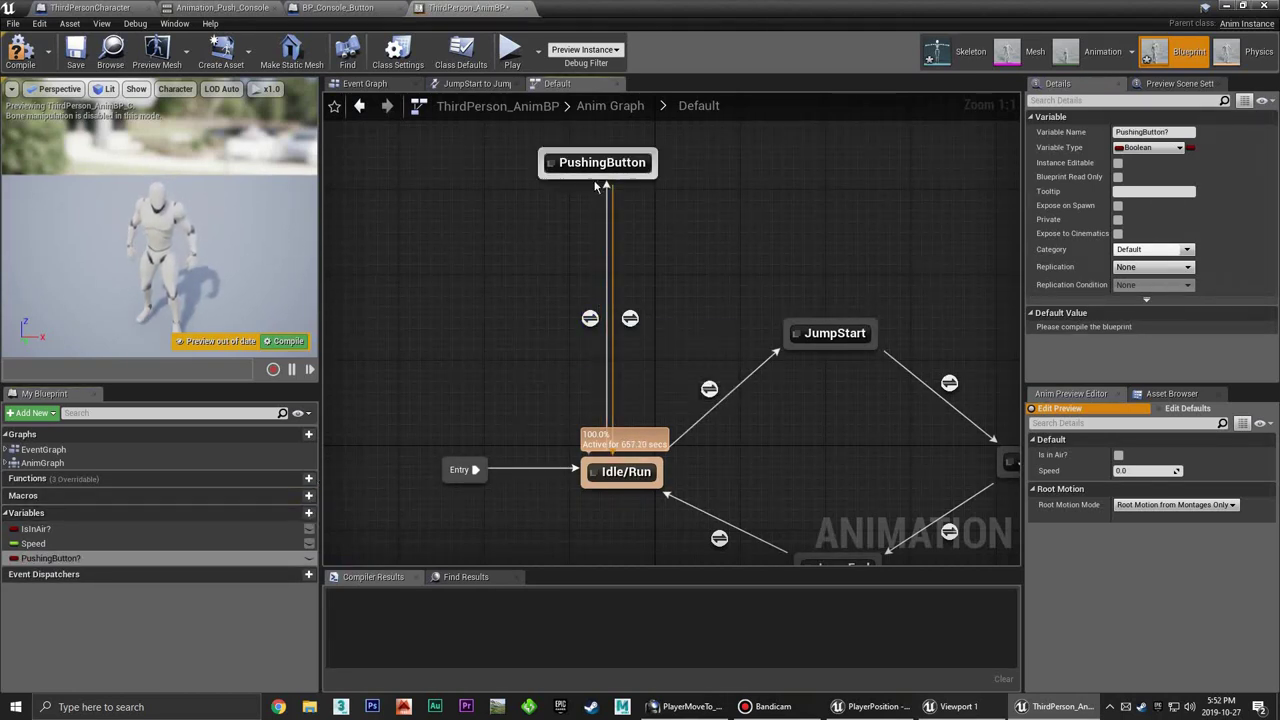
# Drive the Idle/Run to PushingButton rule's Can Enter Transition with a PushingButton? getter
pyautogui.doubleClick(590, 320)
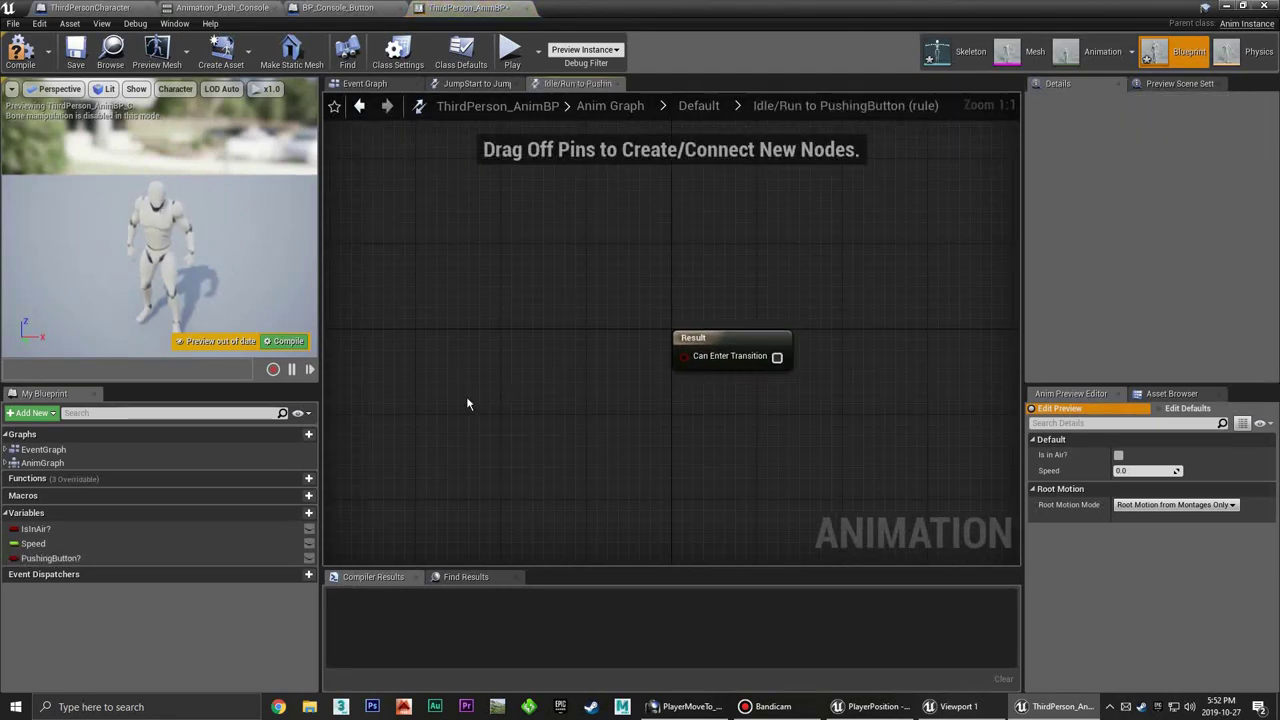
pyautogui.moveTo(52, 566); pyautogui.dragTo(485, 350)
pyautogui.click(525, 363)
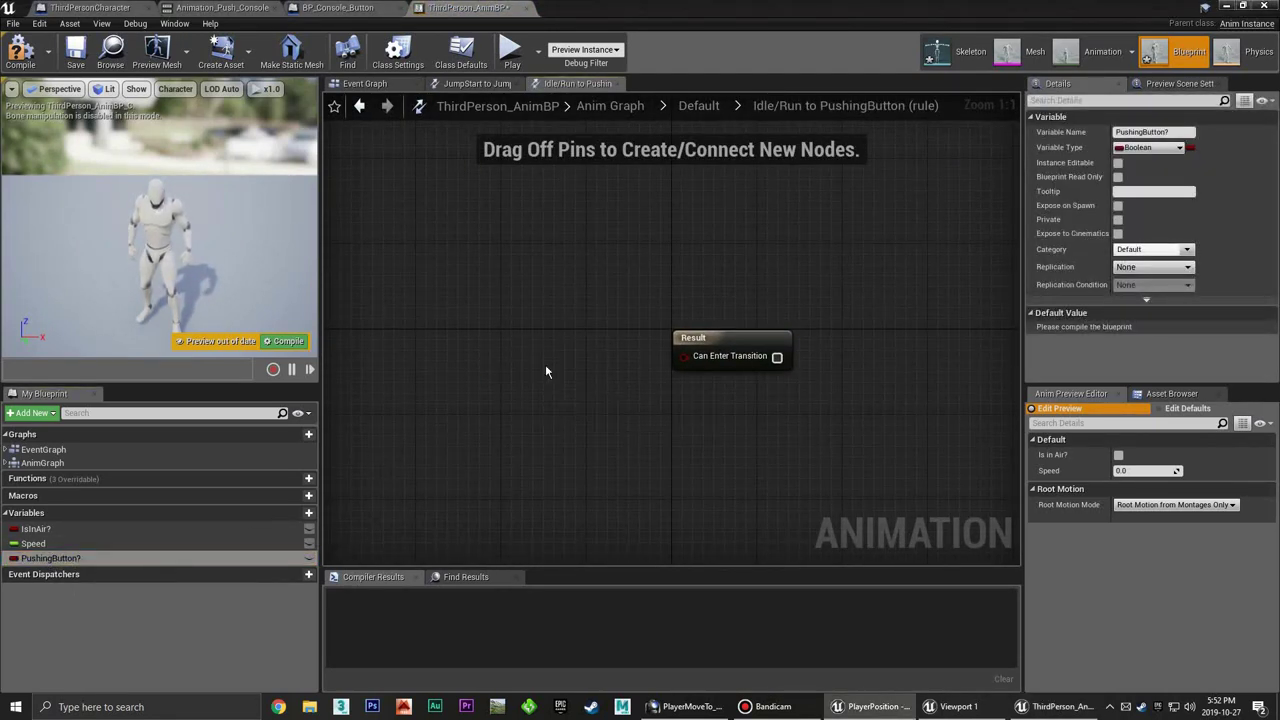
pyautogui.moveTo(565, 362); pyautogui.dragTo(705, 358)
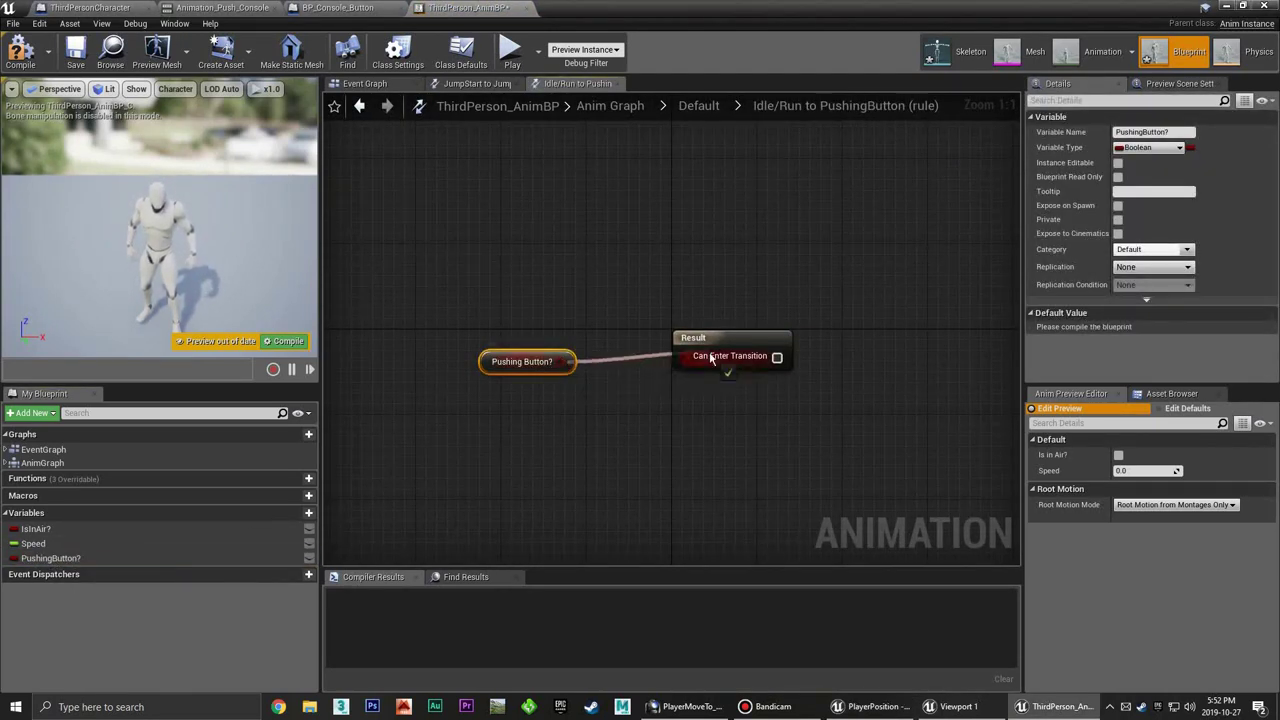
pyautogui.click(660, 387)
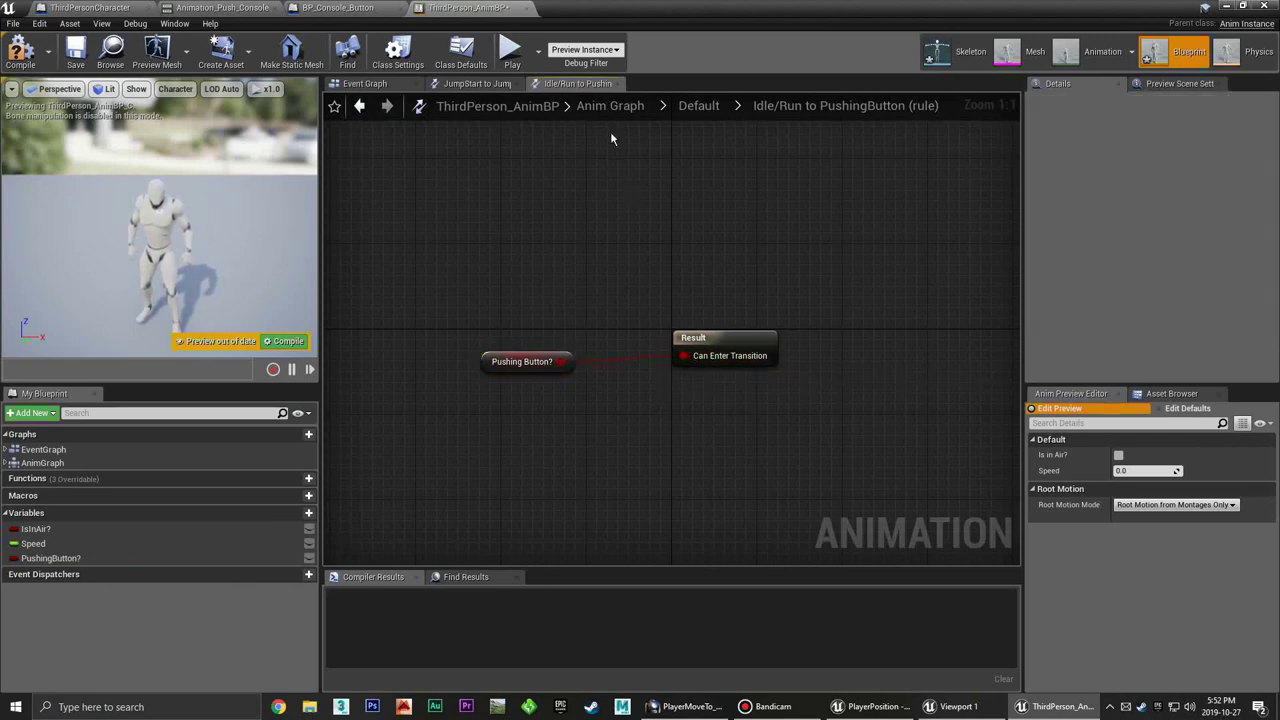
pyautogui.click(708, 111)
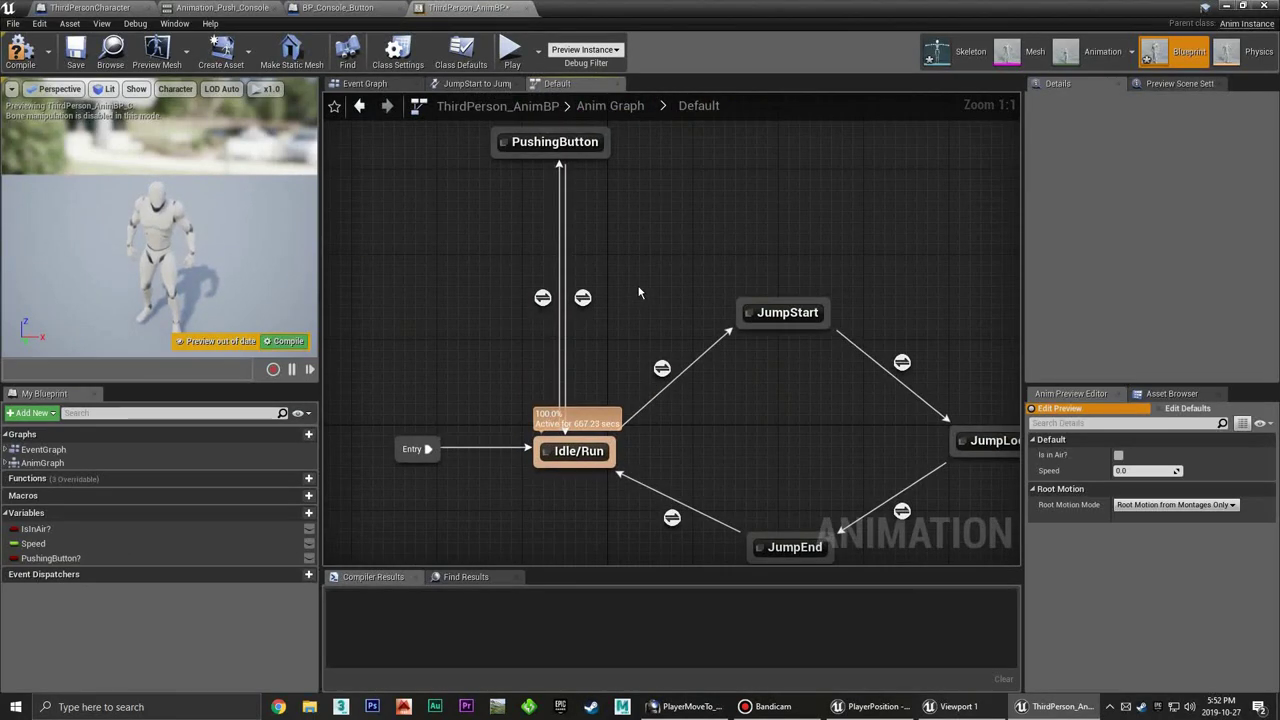
# Make the PushingButton state play Animation_Push_Console_Button into Output Animation Pose
pyautogui.moveTo(637, 288); pyautogui.dragTo(666, 320, button='right')
pyautogui.doubleClick(593, 170)
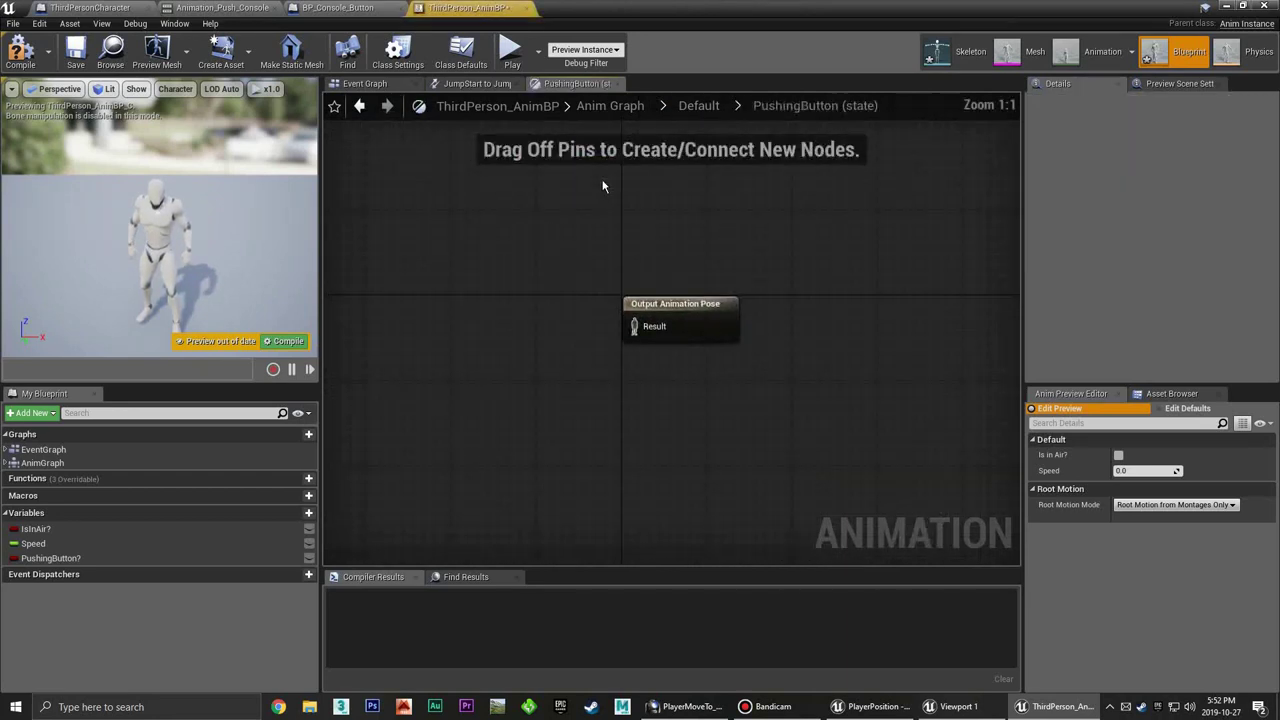
pyautogui.click(1155, 394)
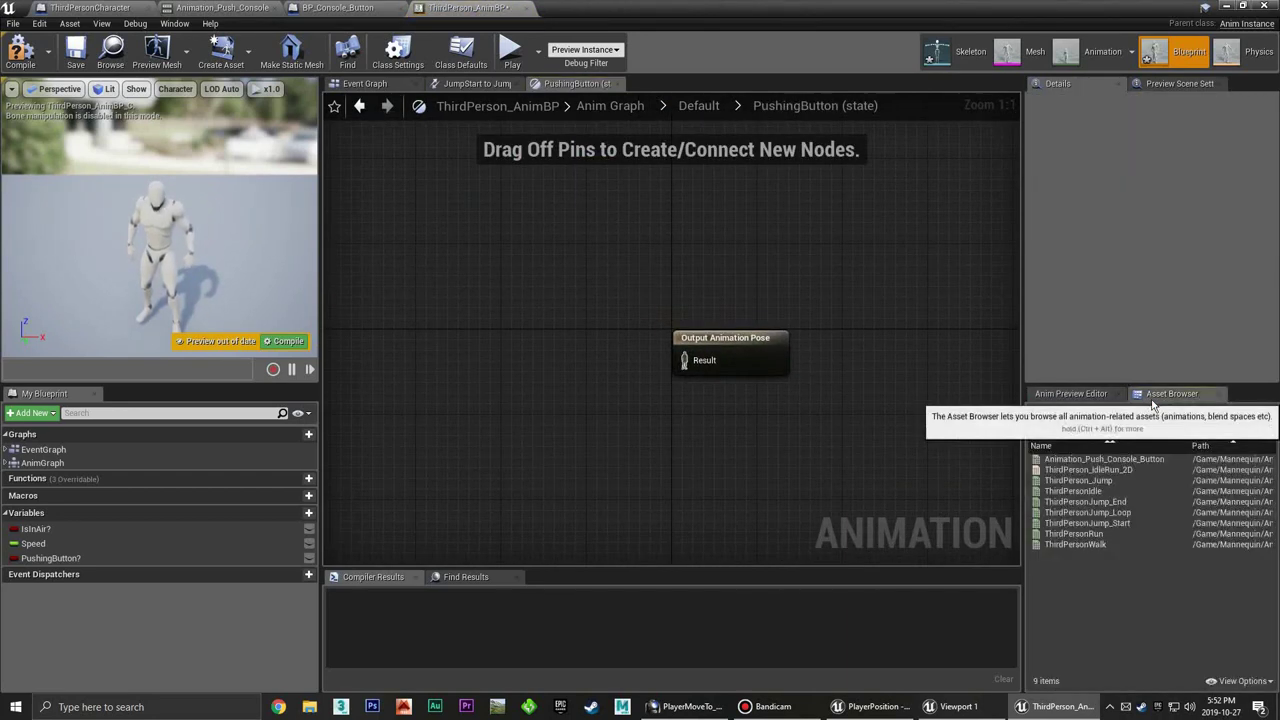
pyautogui.moveTo(1104, 459); pyautogui.dragTo(505, 340)
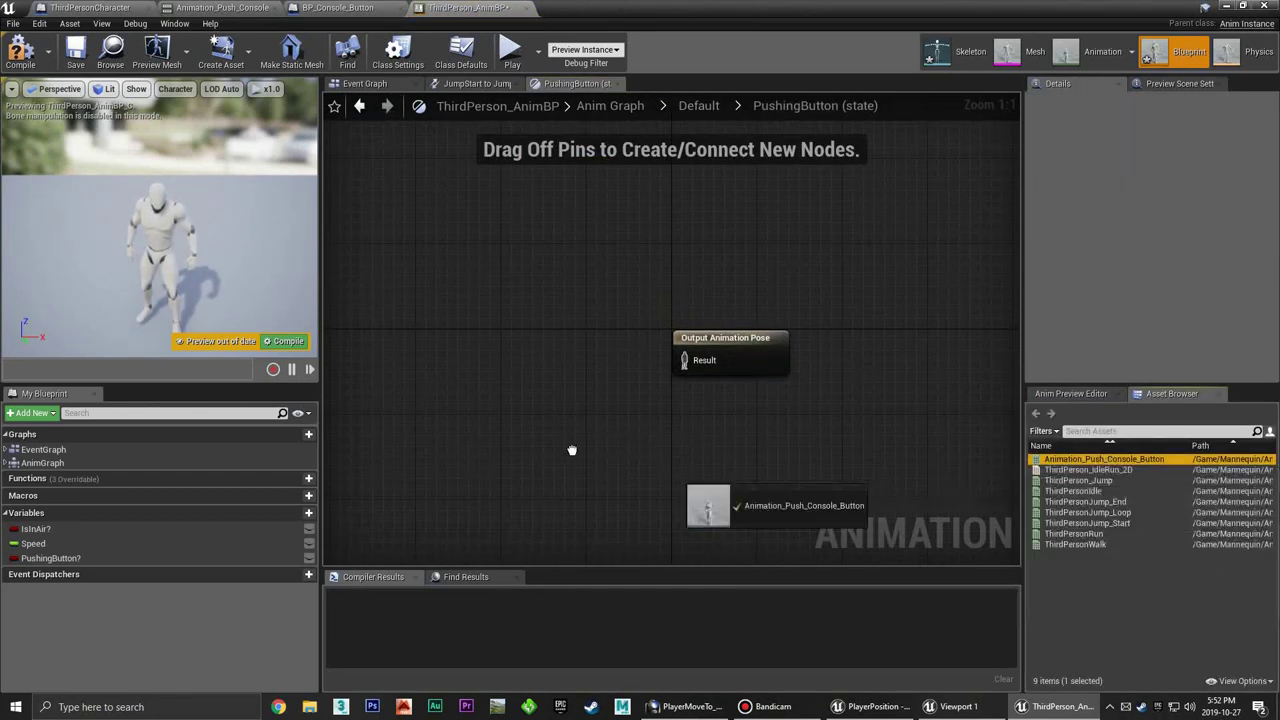
pyautogui.moveTo(587, 346)
pyautogui.mouseDown()
pyautogui.moveTo(503, 352)
pyautogui.moveTo(514, 341)
pyautogui.mouseUp()
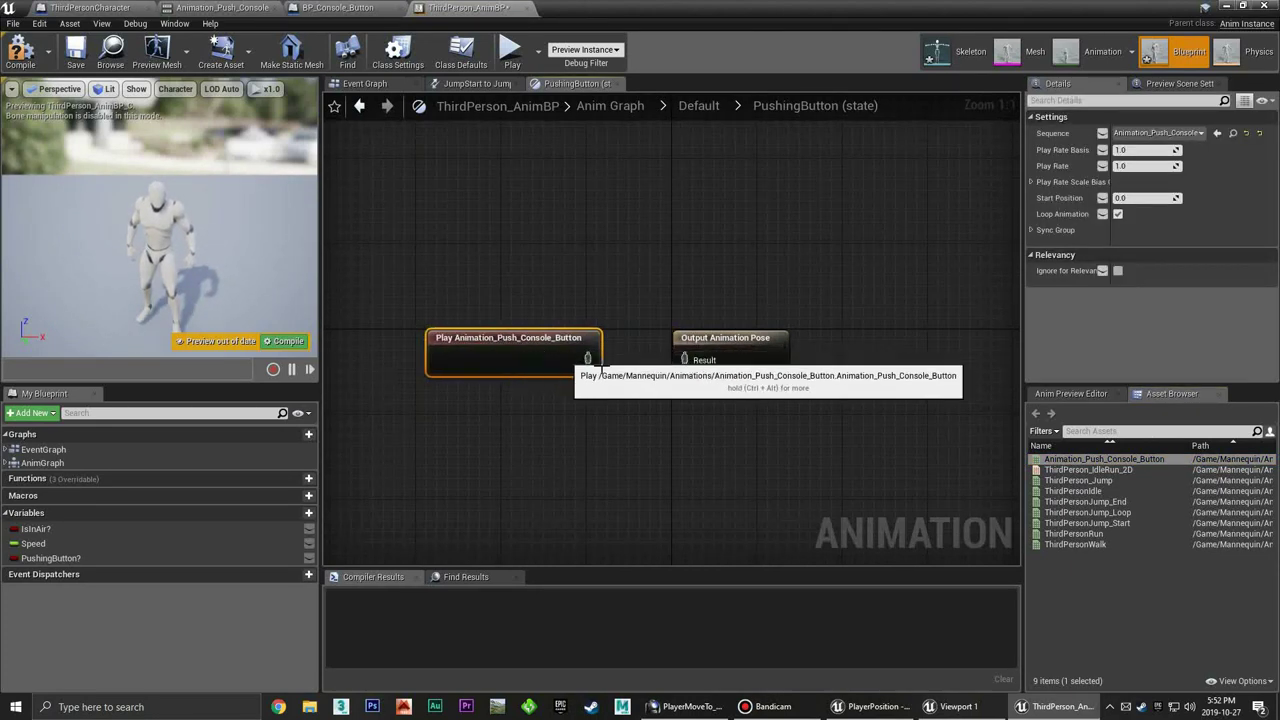
pyautogui.moveTo(588, 361); pyautogui.dragTo(693, 366)
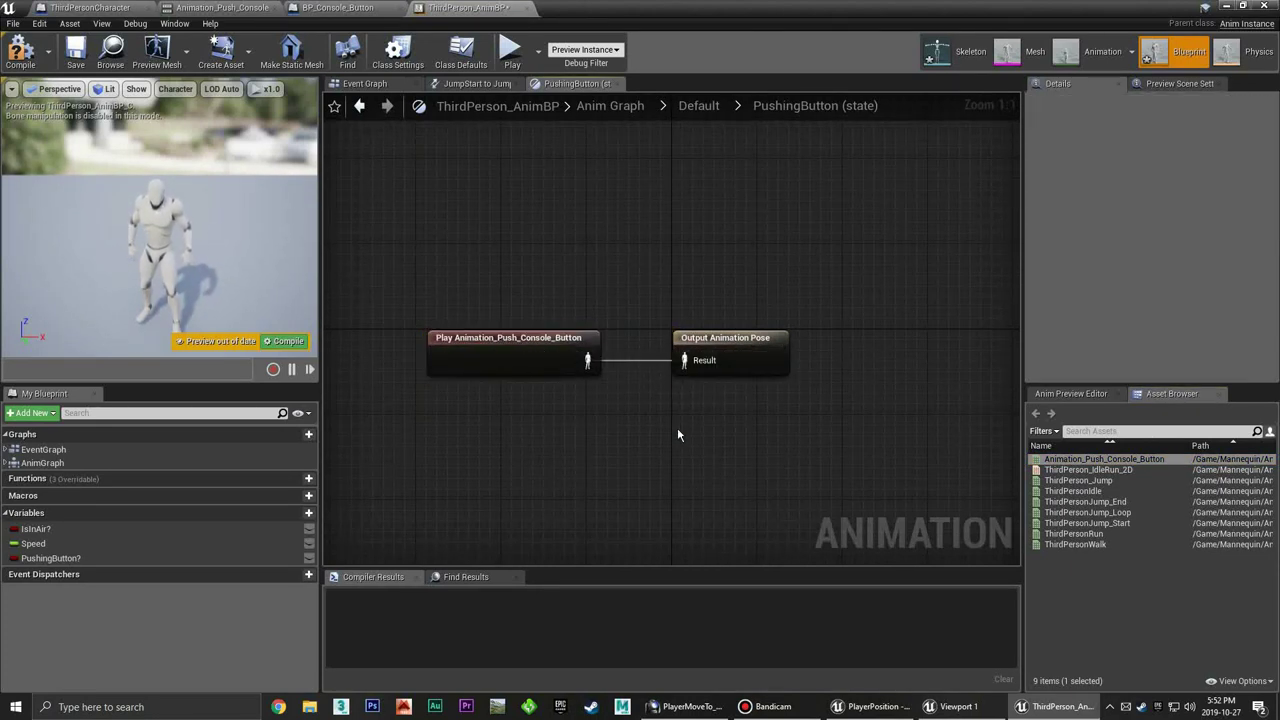
pyautogui.click(698, 105)
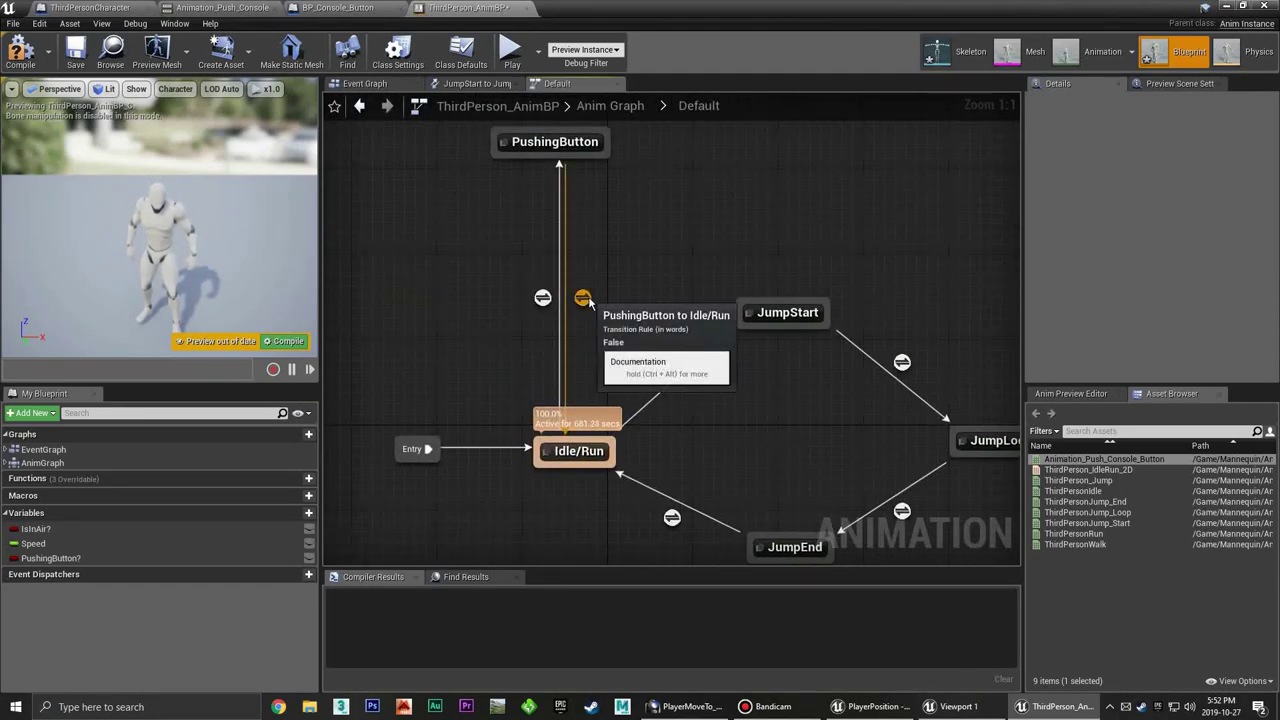
# Add a Time Remaining (ratio) node to the PushingButton to Idle/Run rule
pyautogui.doubleClick(583, 298)
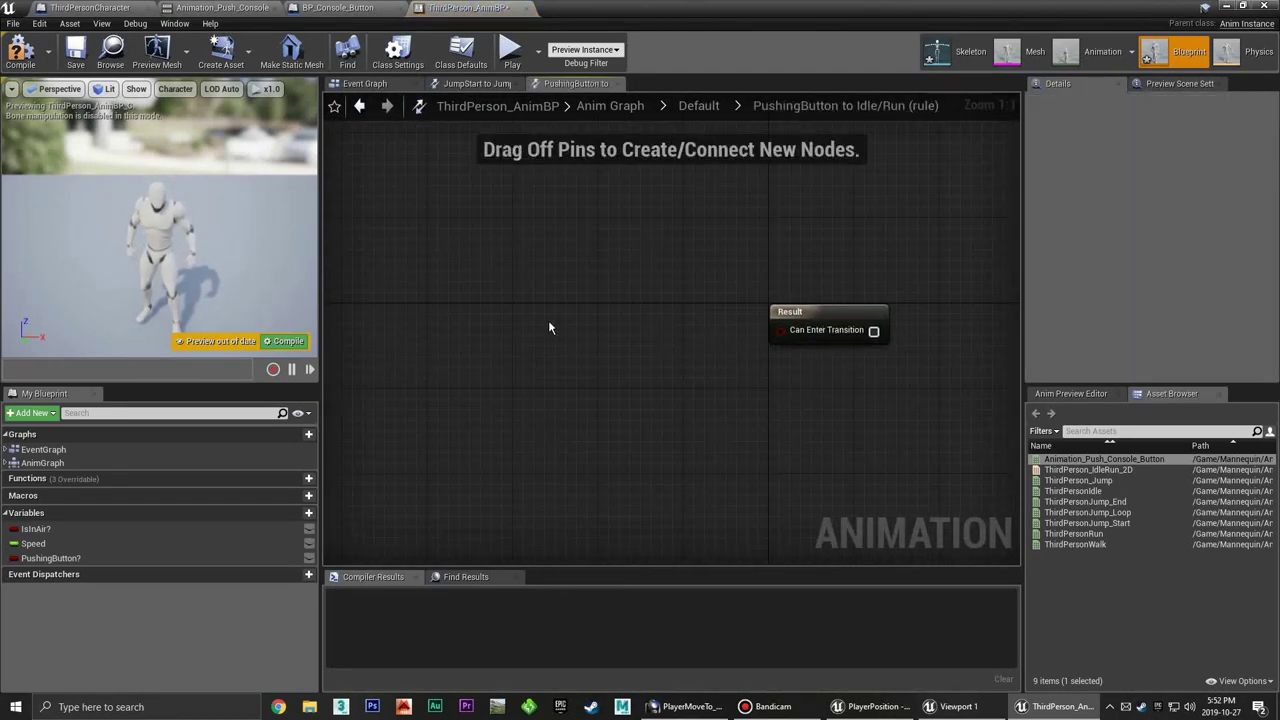
pyautogui.rightClick(549, 322)
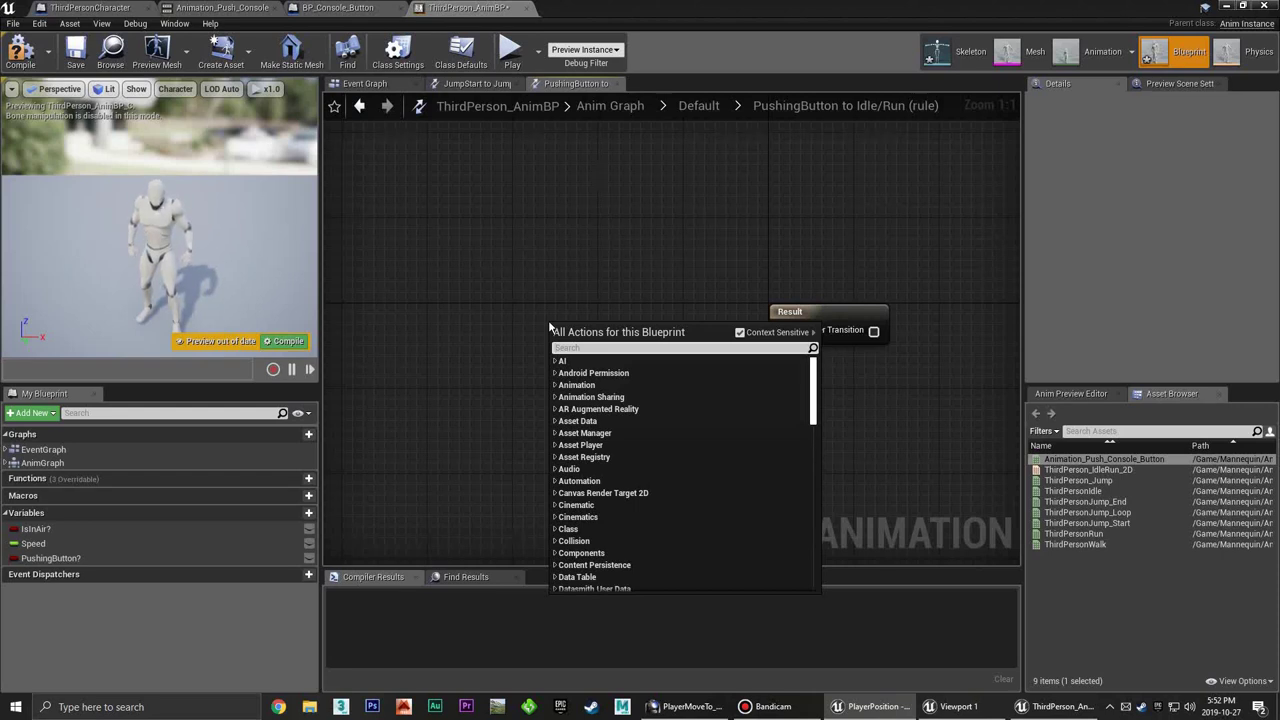
pyautogui.write('r')
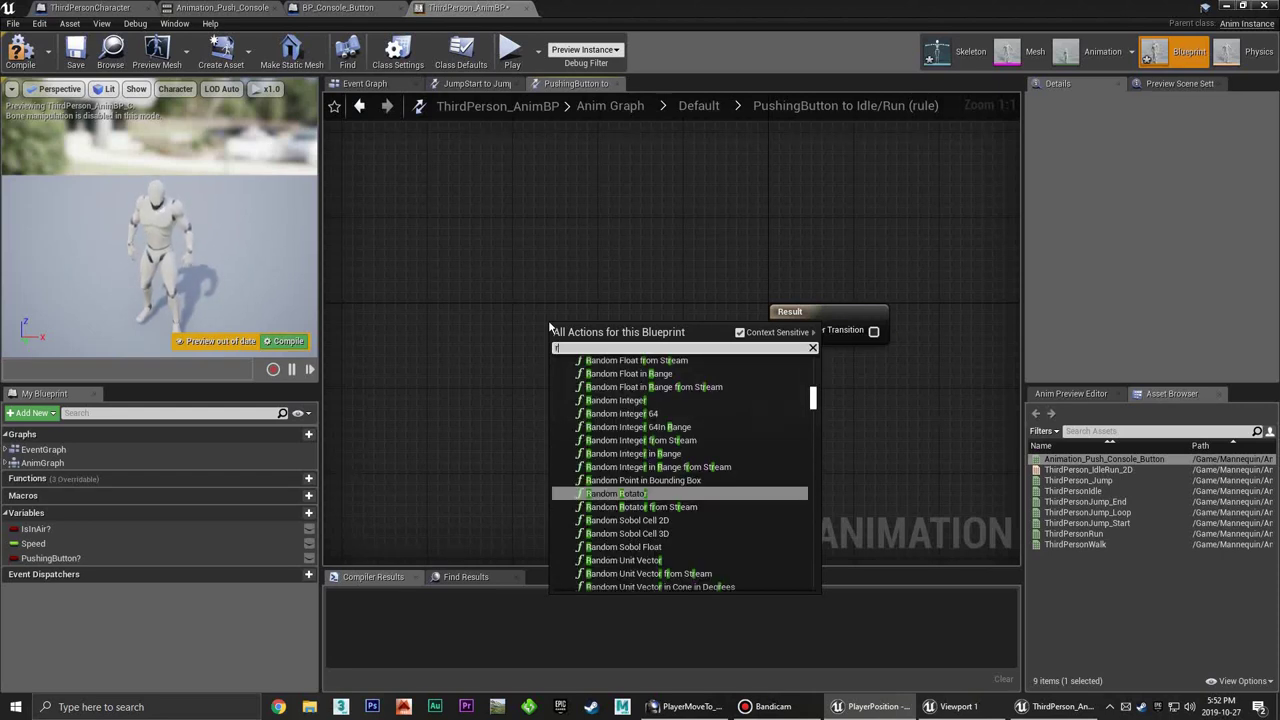
pyautogui.write('atio')
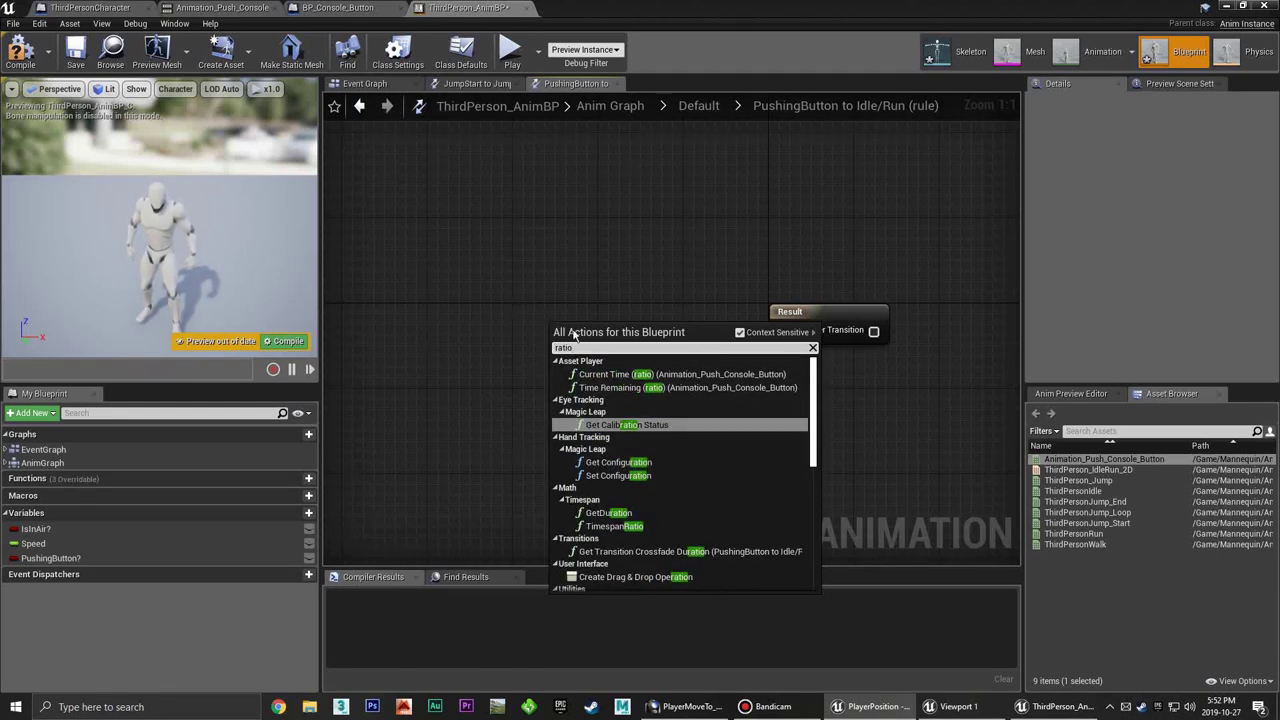
pyautogui.click(680, 388)
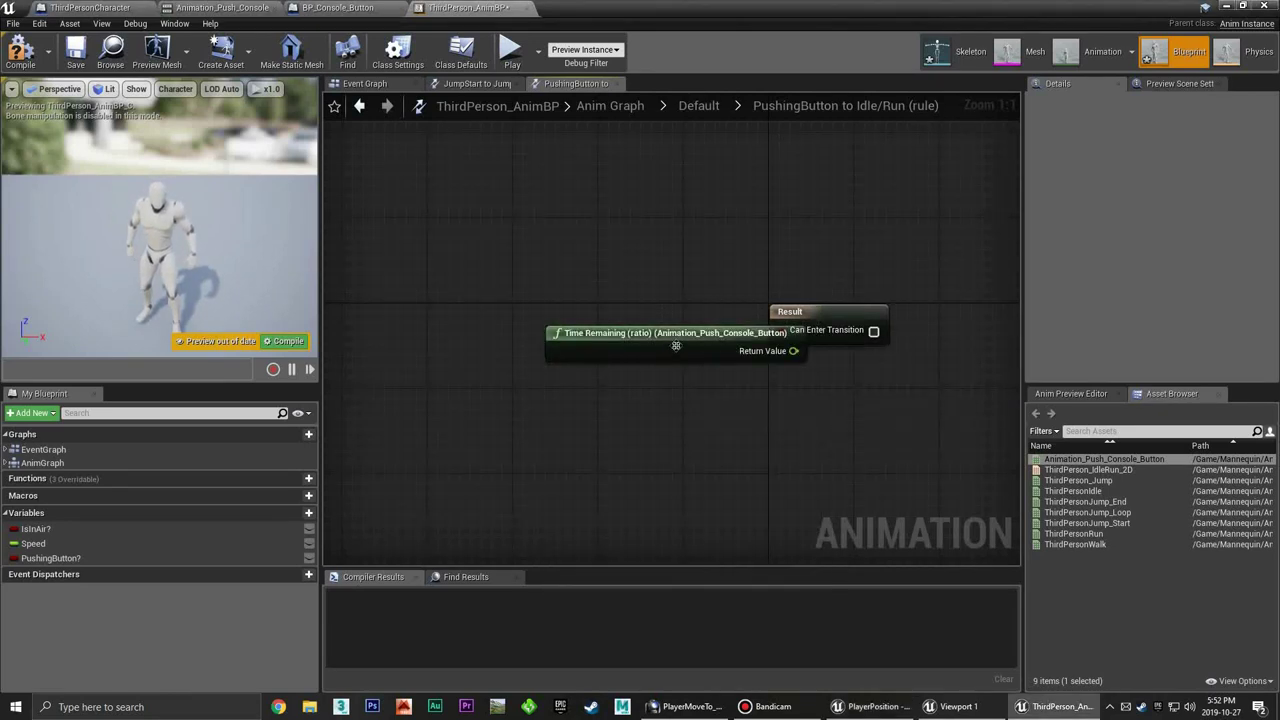
pyautogui.moveTo(676, 346); pyautogui.dragTo(506, 314)
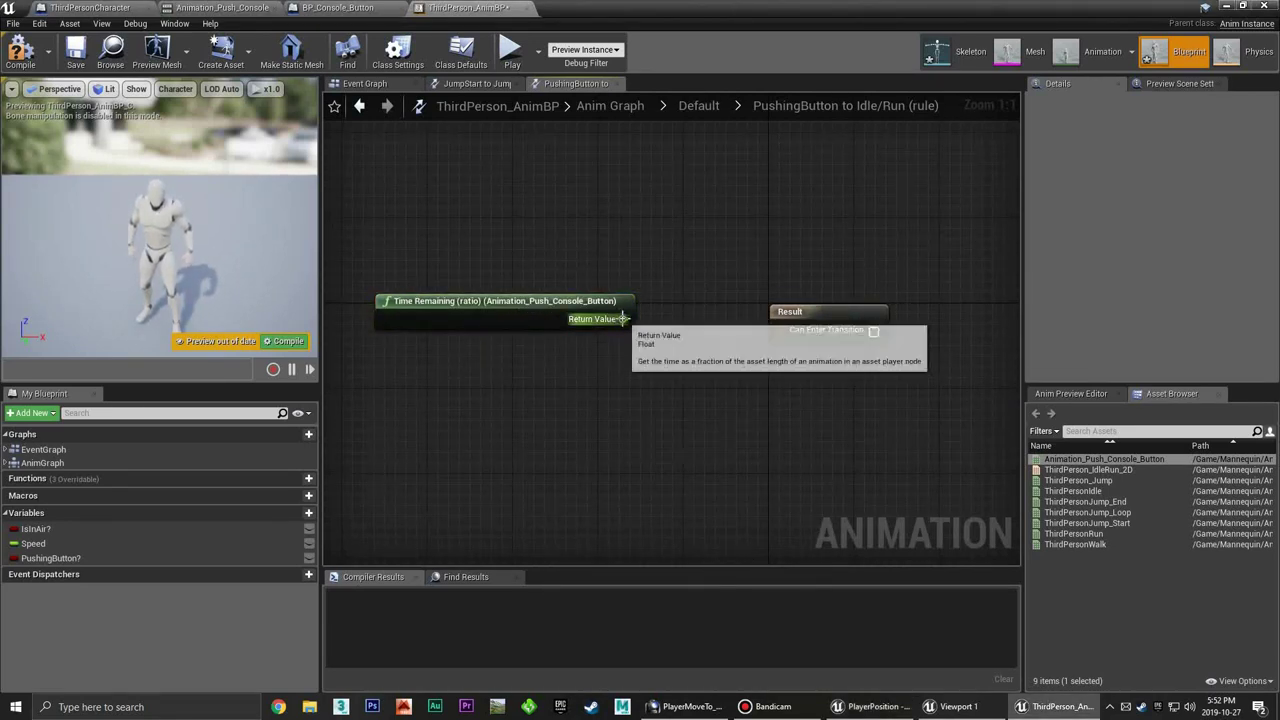
# Compare the ratio as less than 0.2 and wire the result to Can Enter Transition
pyautogui.moveTo(622, 318); pyautogui.dragTo(643, 350)
pyautogui.write('less')
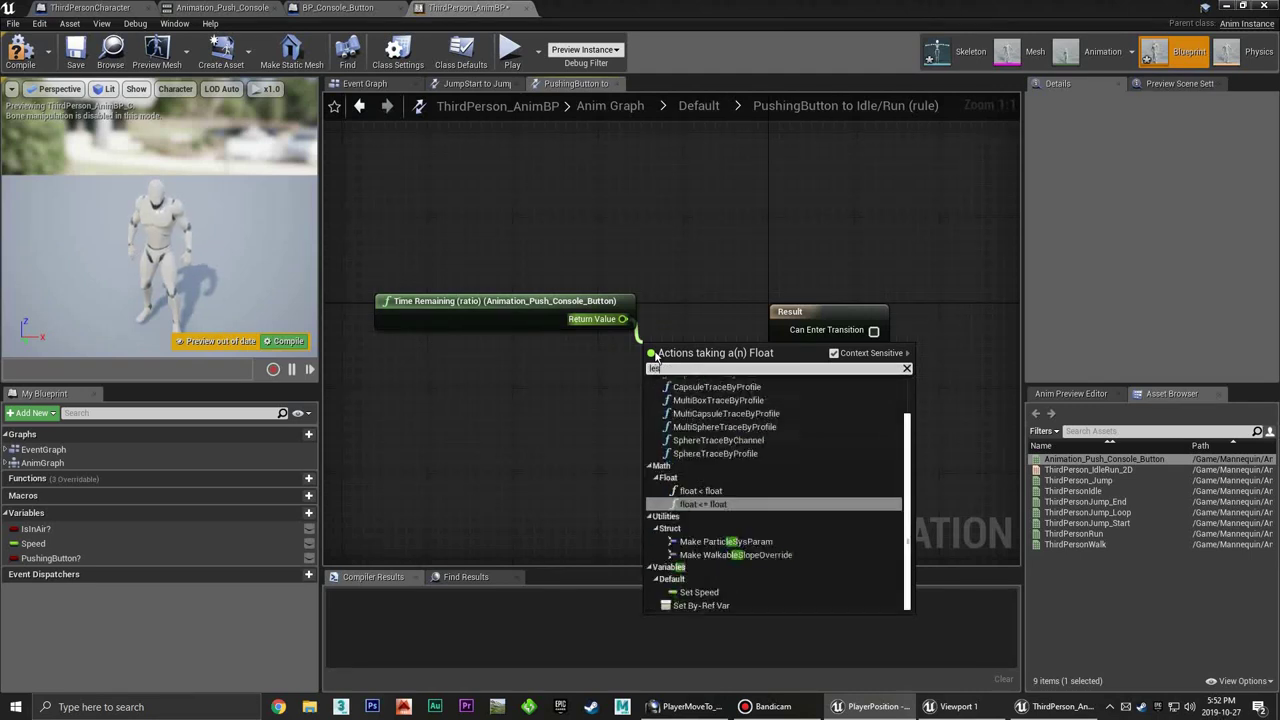
pyautogui.click(703, 420)
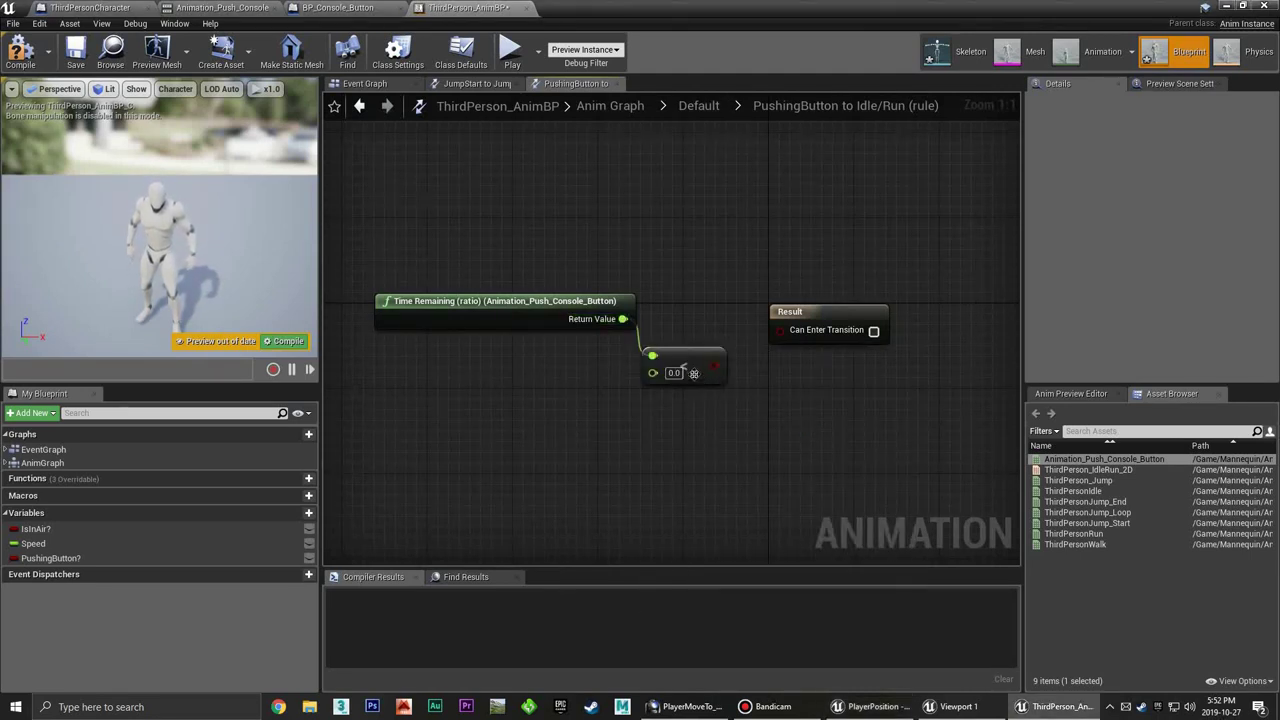
pyautogui.moveTo(713, 367); pyautogui.dragTo(780, 331)
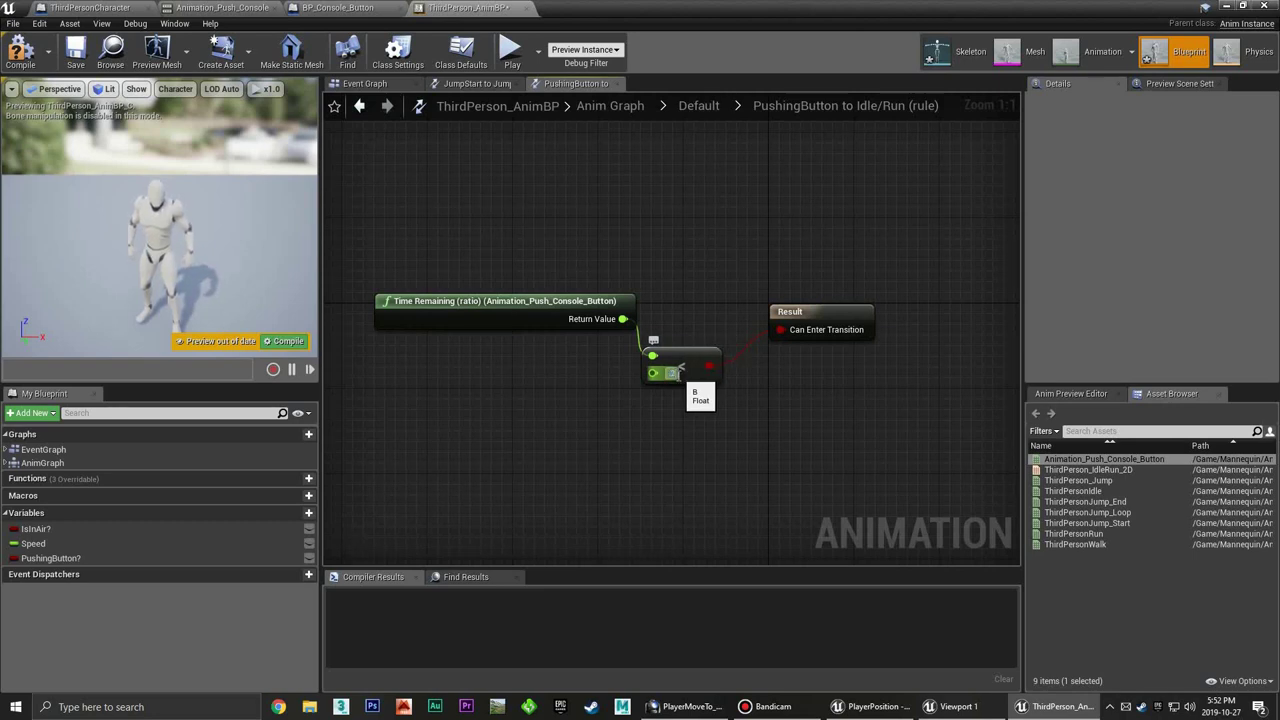
pyautogui.write('0.2')
pyautogui.moveTo(677, 321); pyautogui.dragTo(612, 318, button='right')
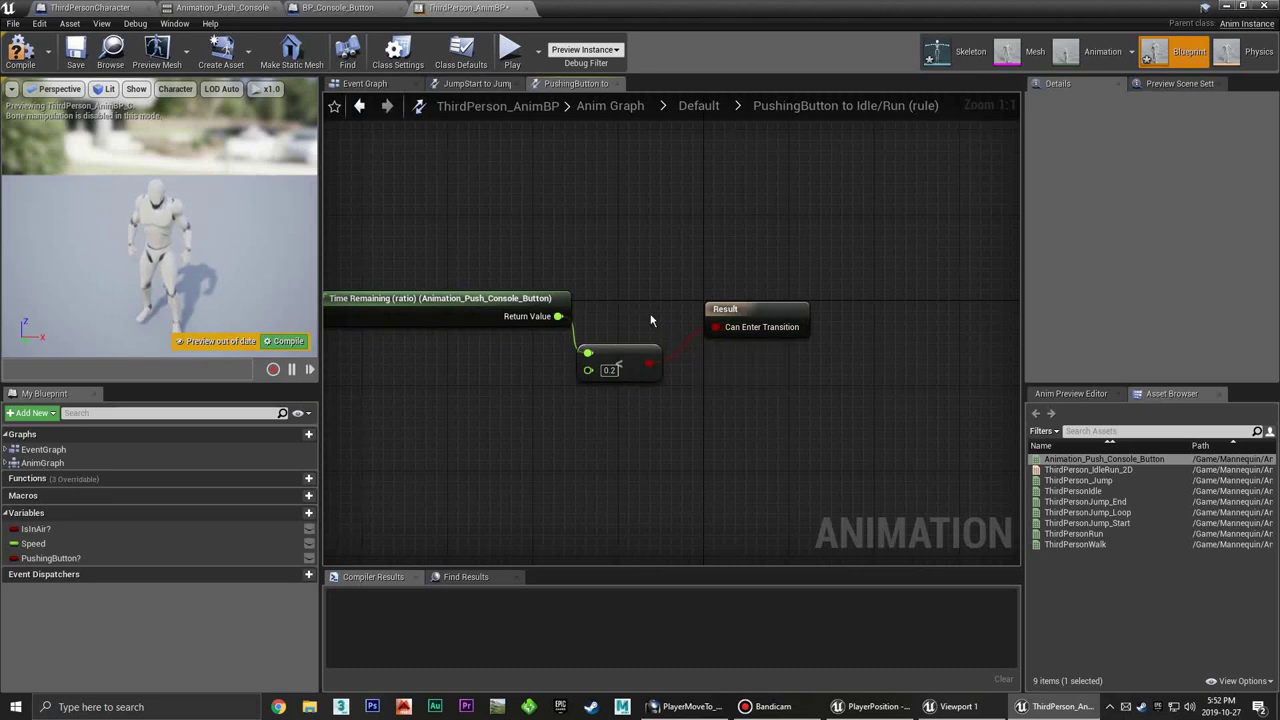
pyautogui.moveTo(651, 320); pyautogui.dragTo(655, 321, button='right')
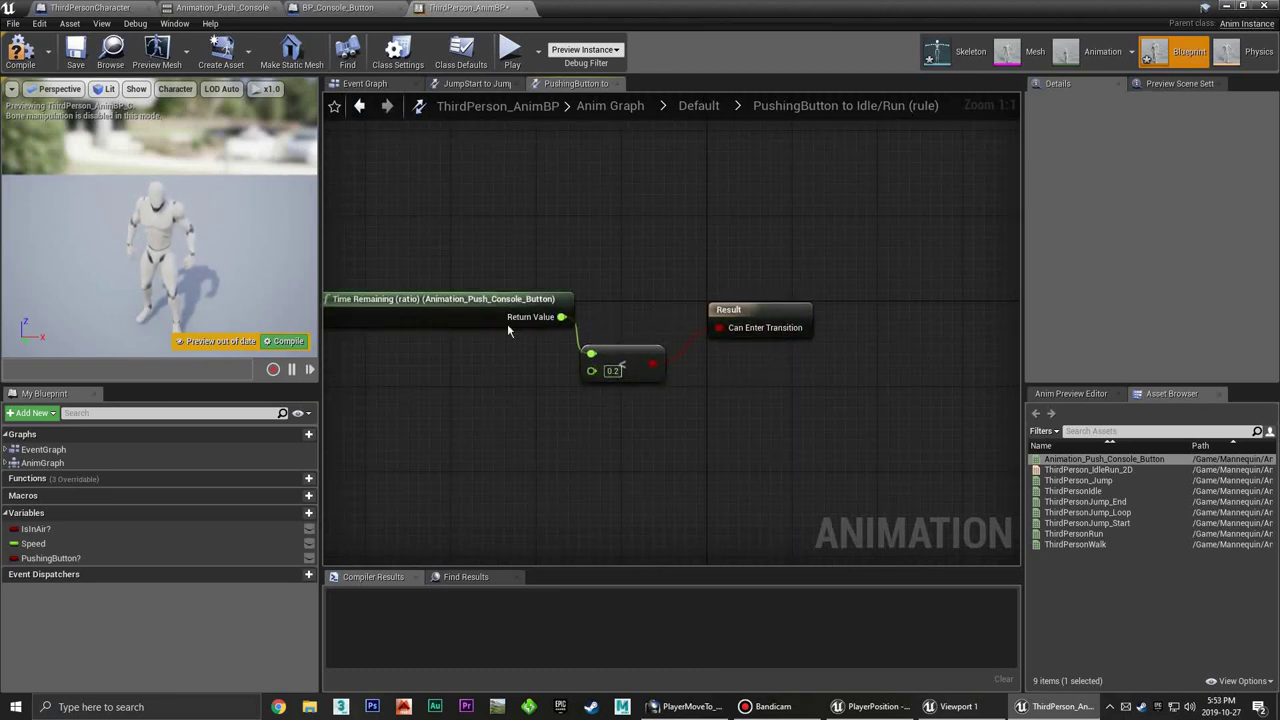
pyautogui.moveTo(566, 377); pyautogui.dragTo(638, 332, button='right')
pyautogui.moveTo(680, 370); pyautogui.dragTo(665, 293, button='right')
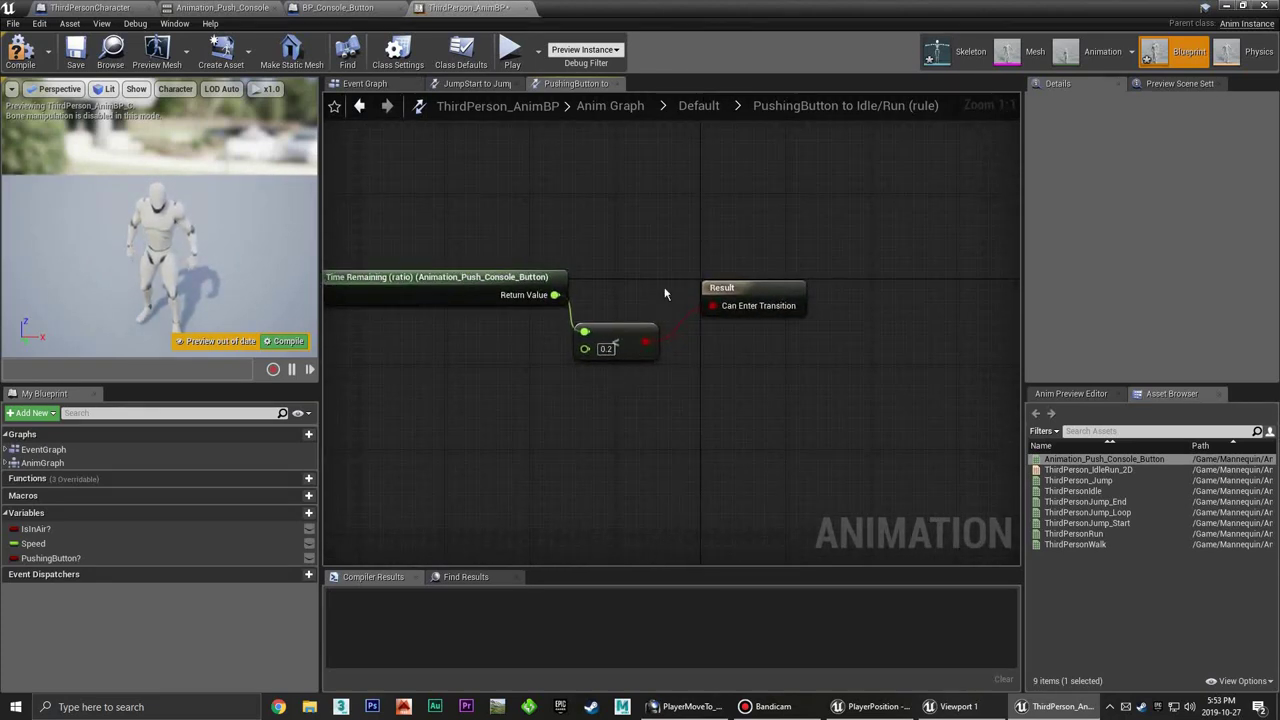
pyautogui.rightClick(665, 255)
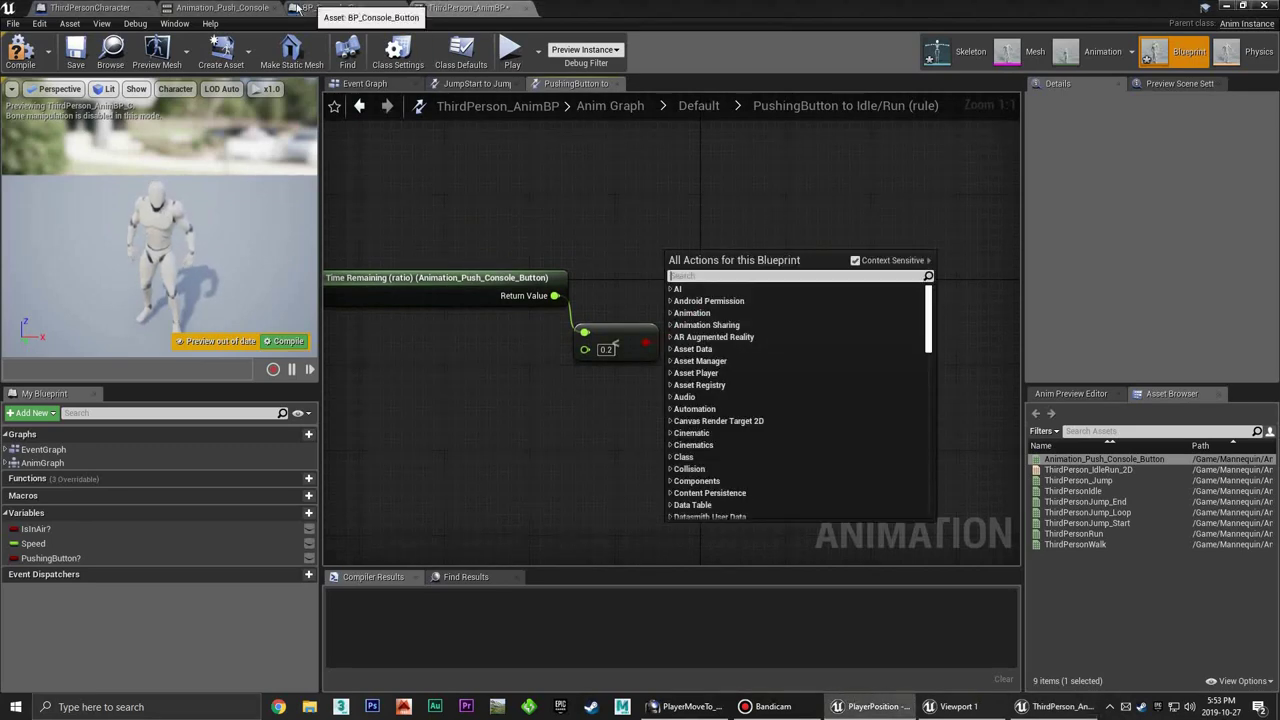
pyautogui.click(222, 7)
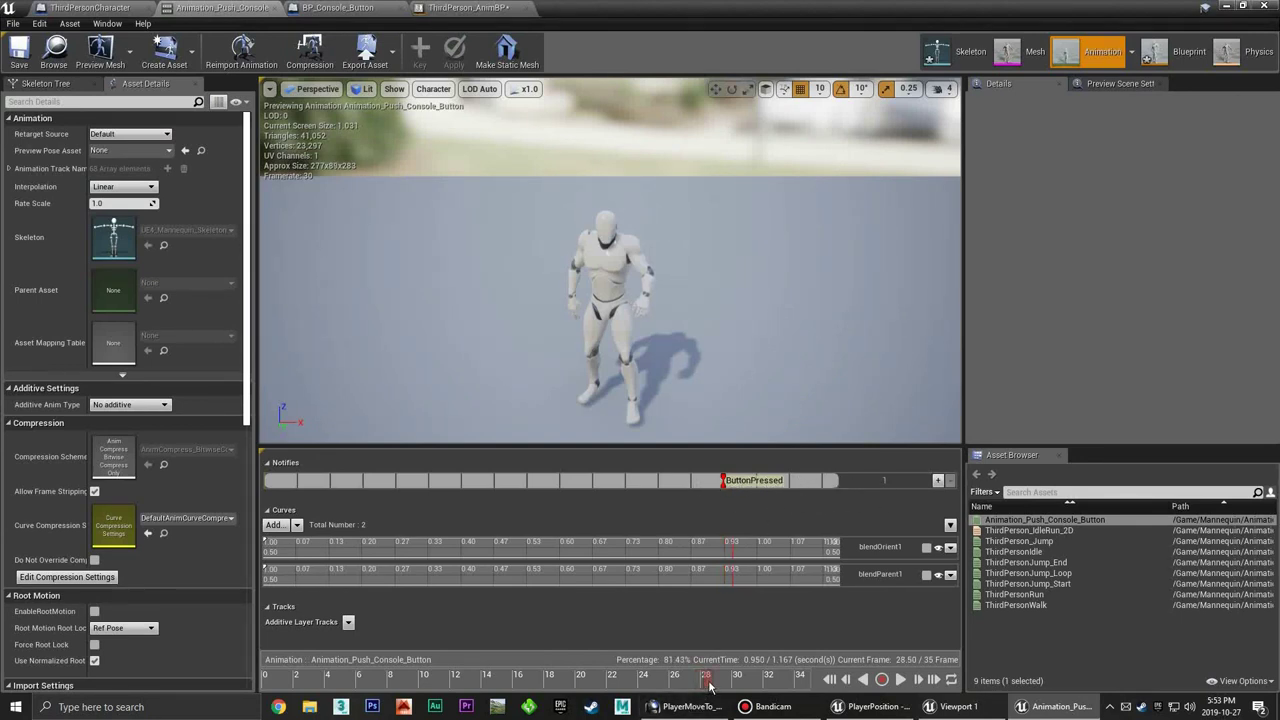
pyautogui.moveTo(708, 681); pyautogui.dragTo(738, 681)
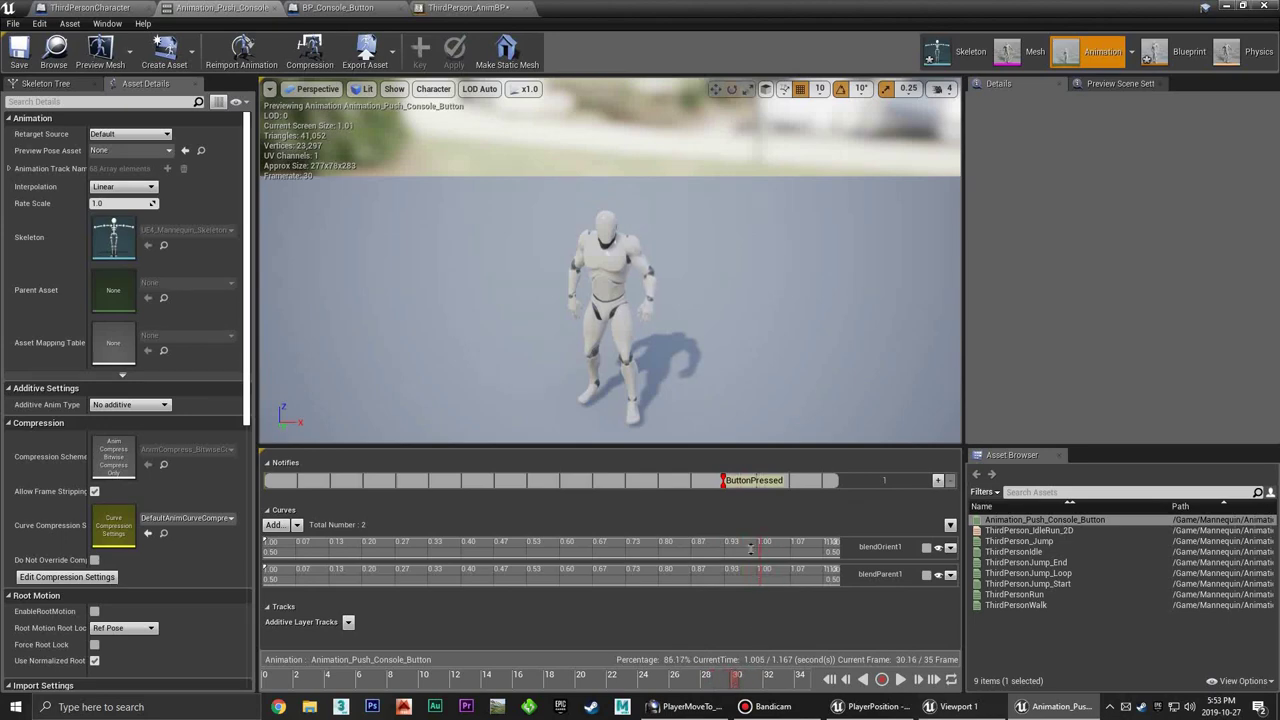
pyautogui.click(470, 8)
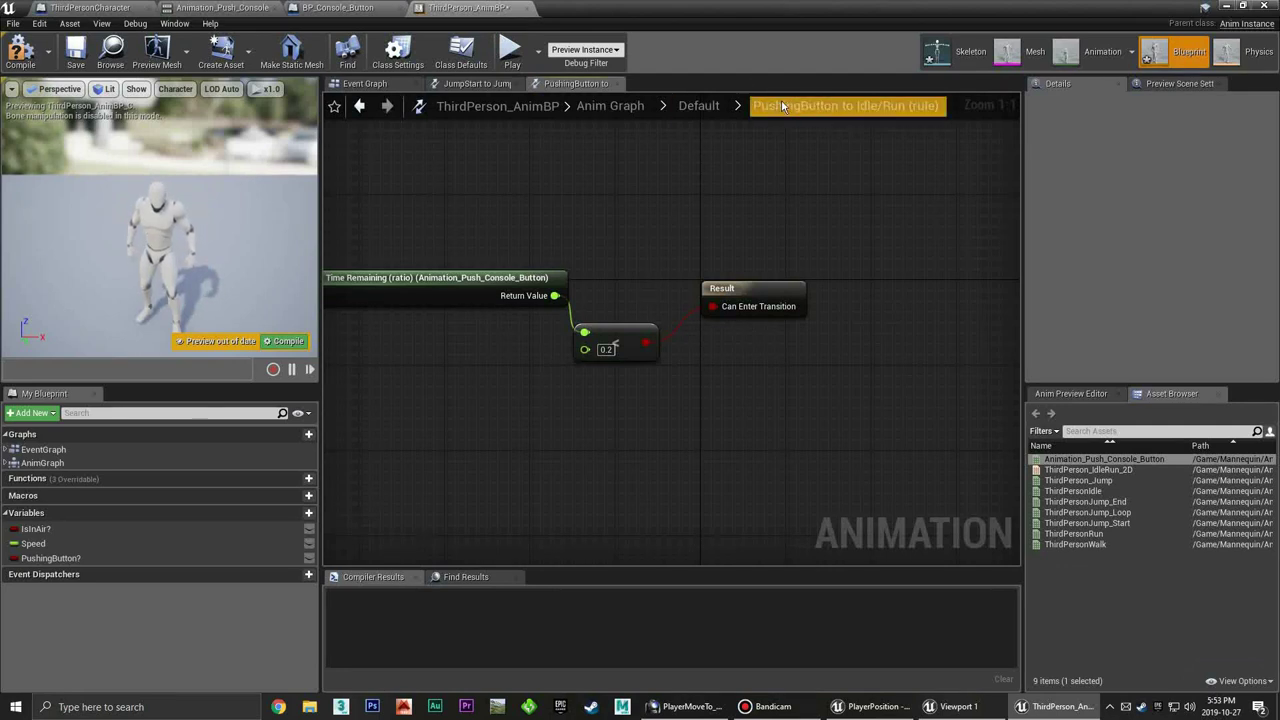
# Return to the Default state machine, show the Anim Preview Editor, and compile ThirdPerson_AnimBP
pyautogui.click(698, 105)
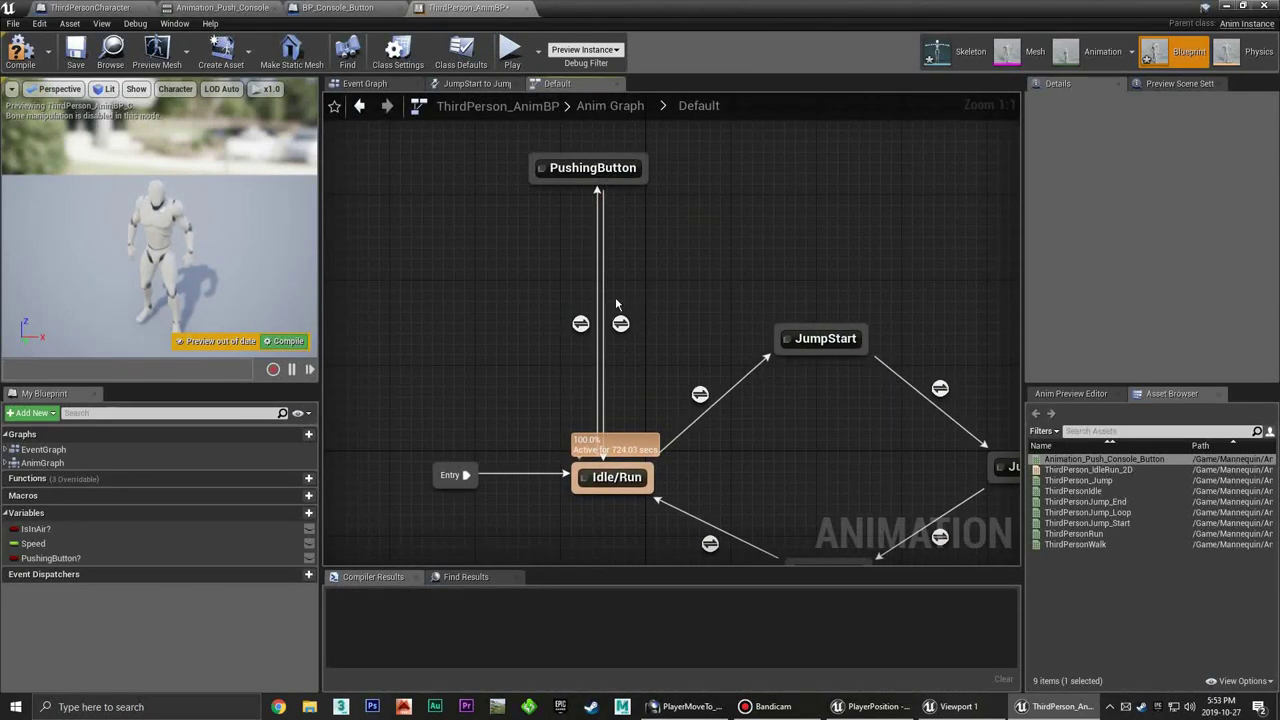
pyautogui.click(1095, 394)
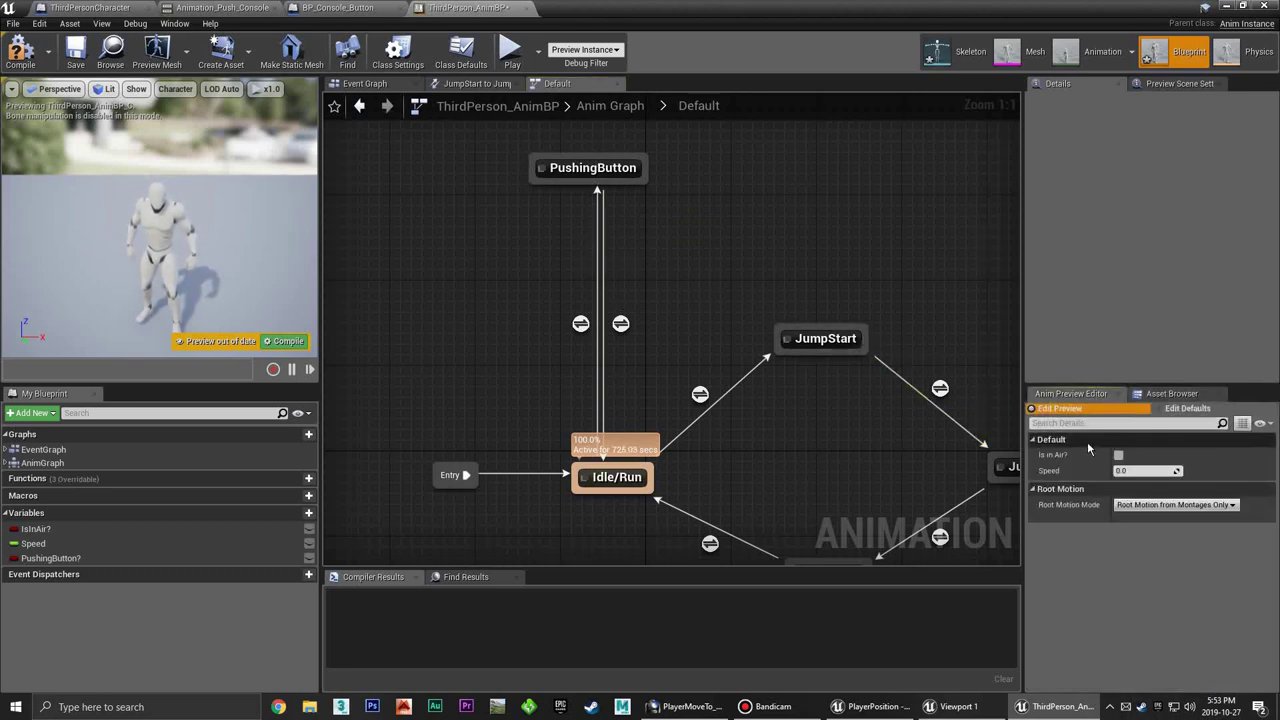
pyautogui.click(20, 50)
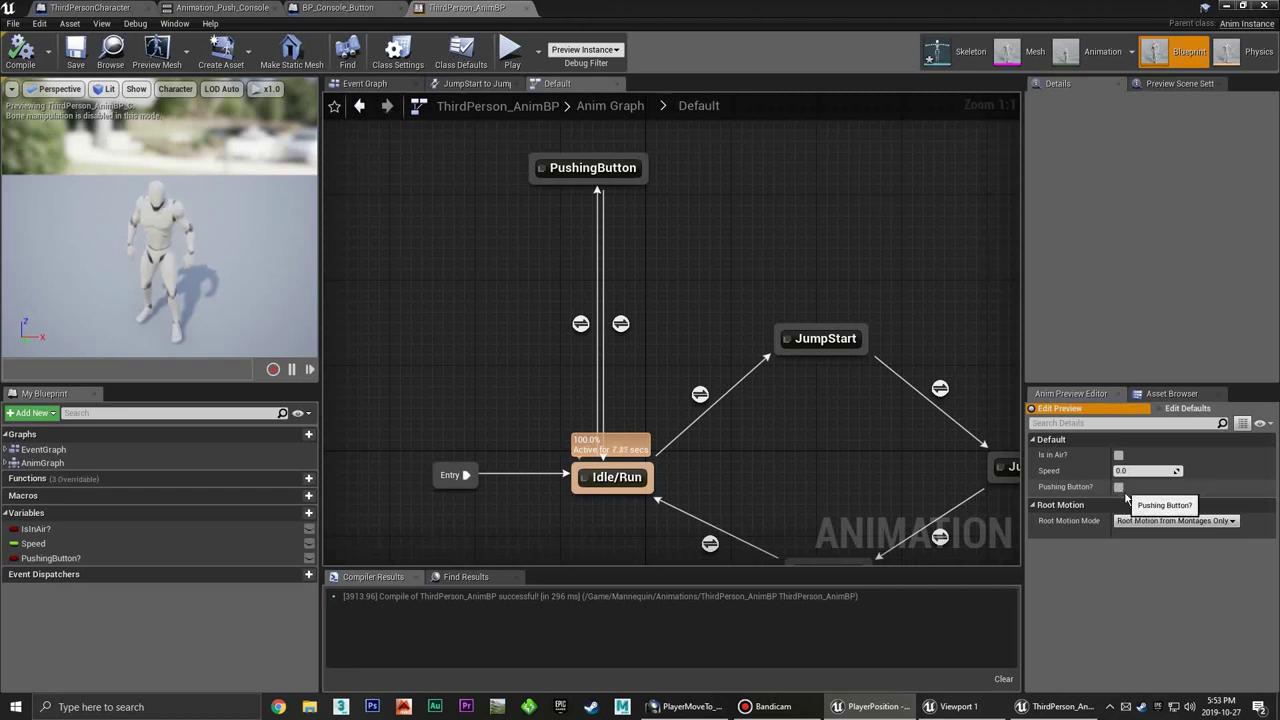
# Toggle Pushing Button? on and off in preview to check PushingButton and Idle/Run switching
pyautogui.click(1122, 488)
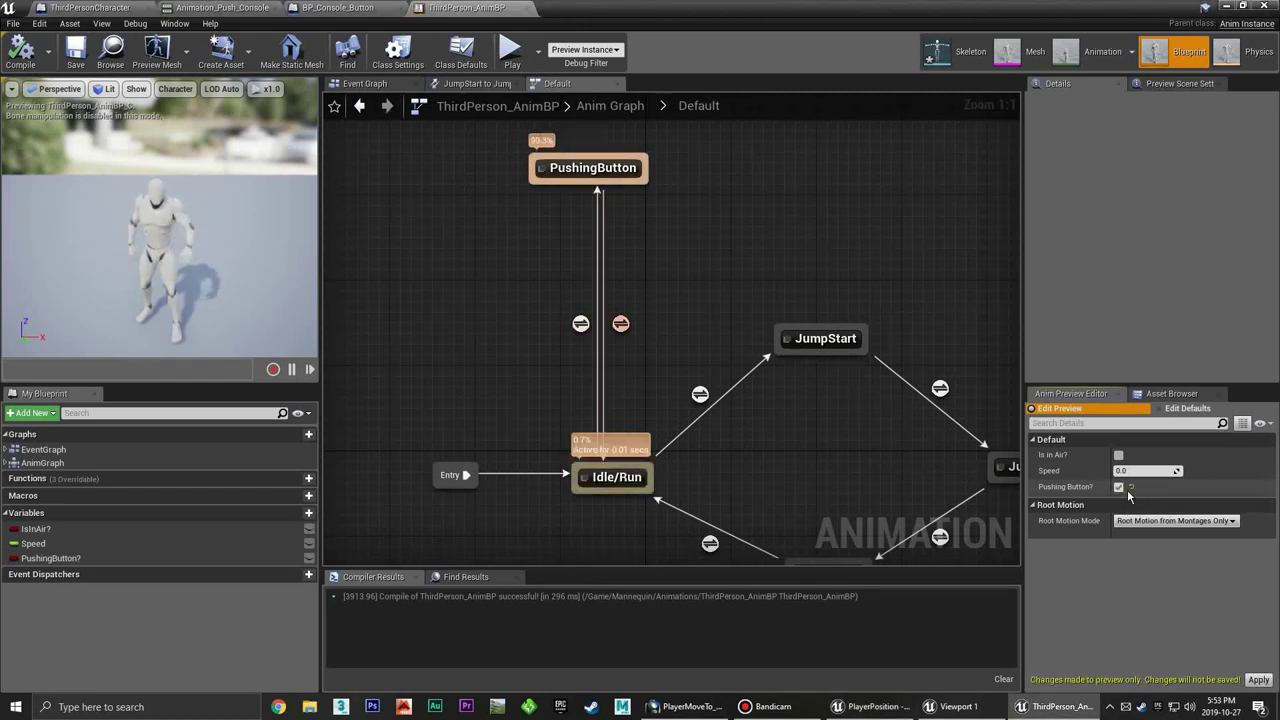
pyautogui.click(1126, 492)
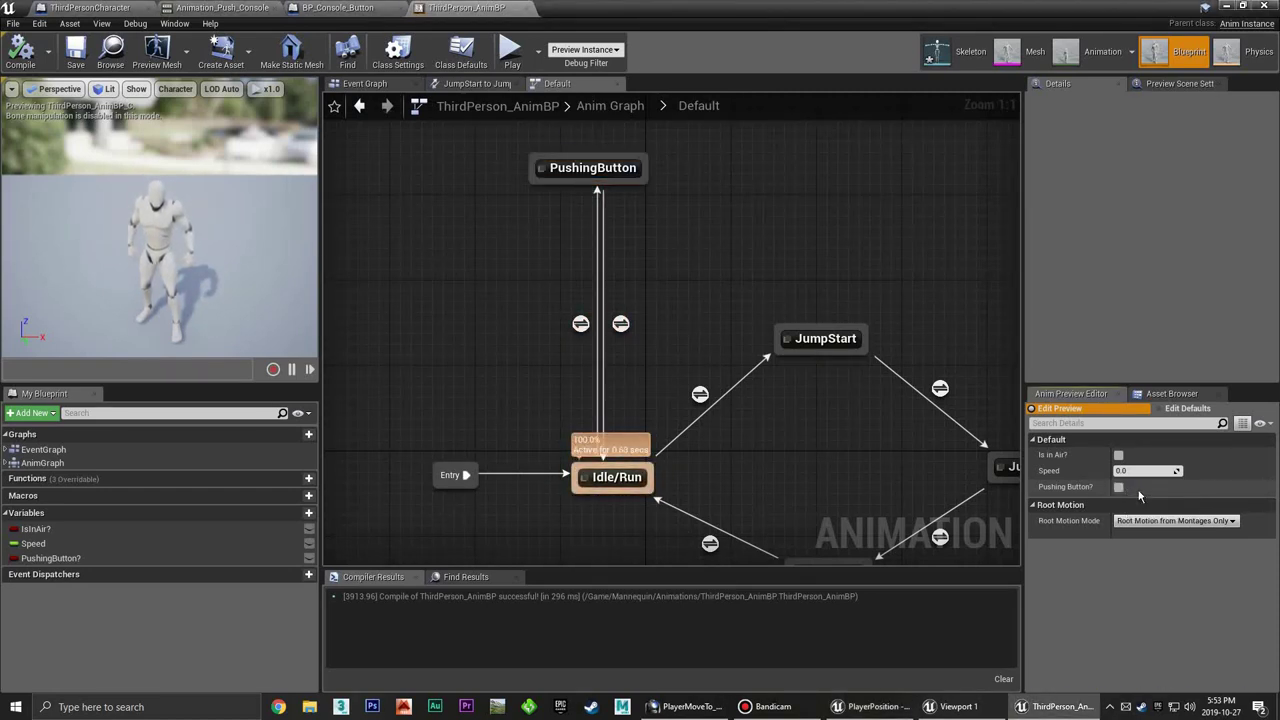
pyautogui.click(1128, 492)
pyautogui.click(1126, 492)
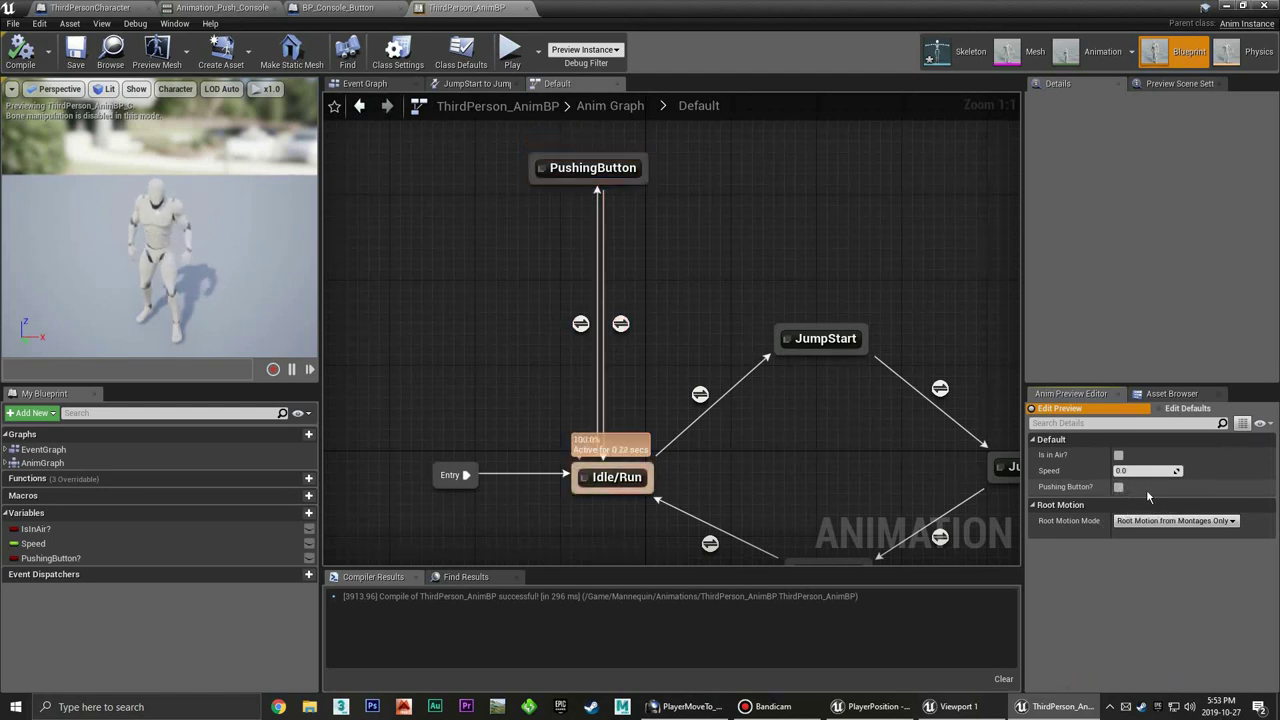
pyautogui.click(1146, 489)
pyautogui.click(1141, 487)
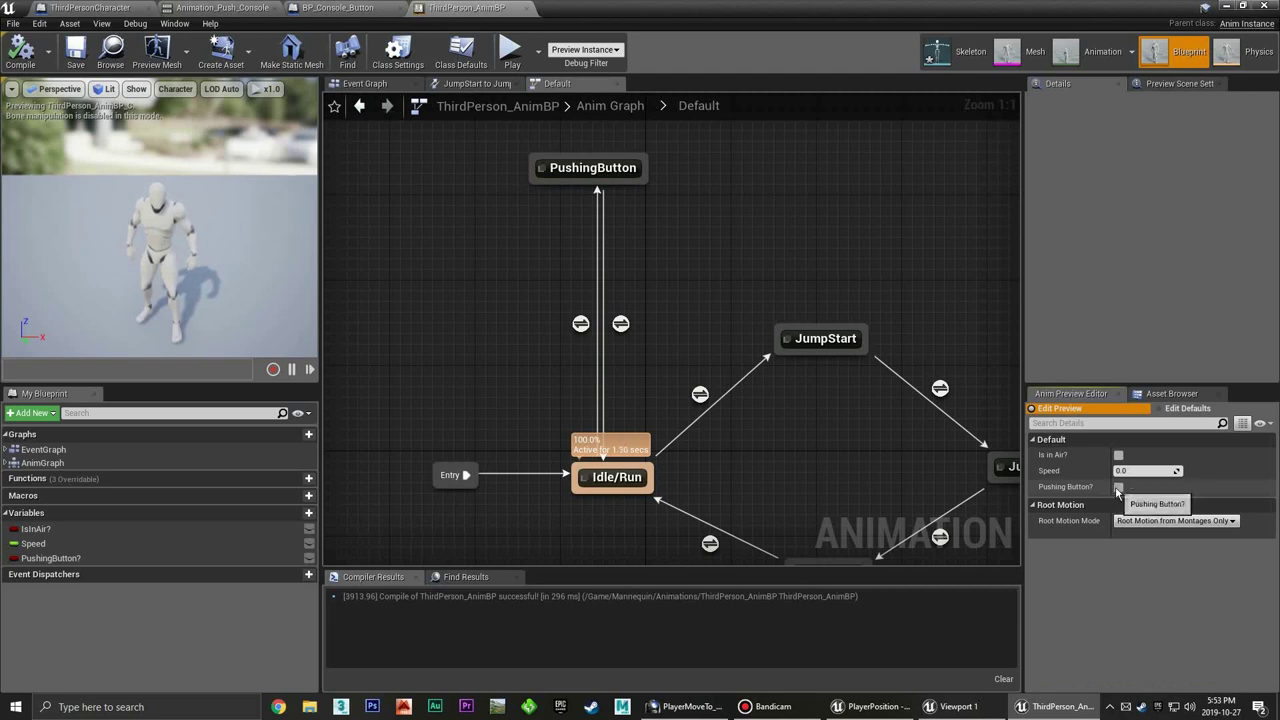
pyautogui.click(1160, 487)
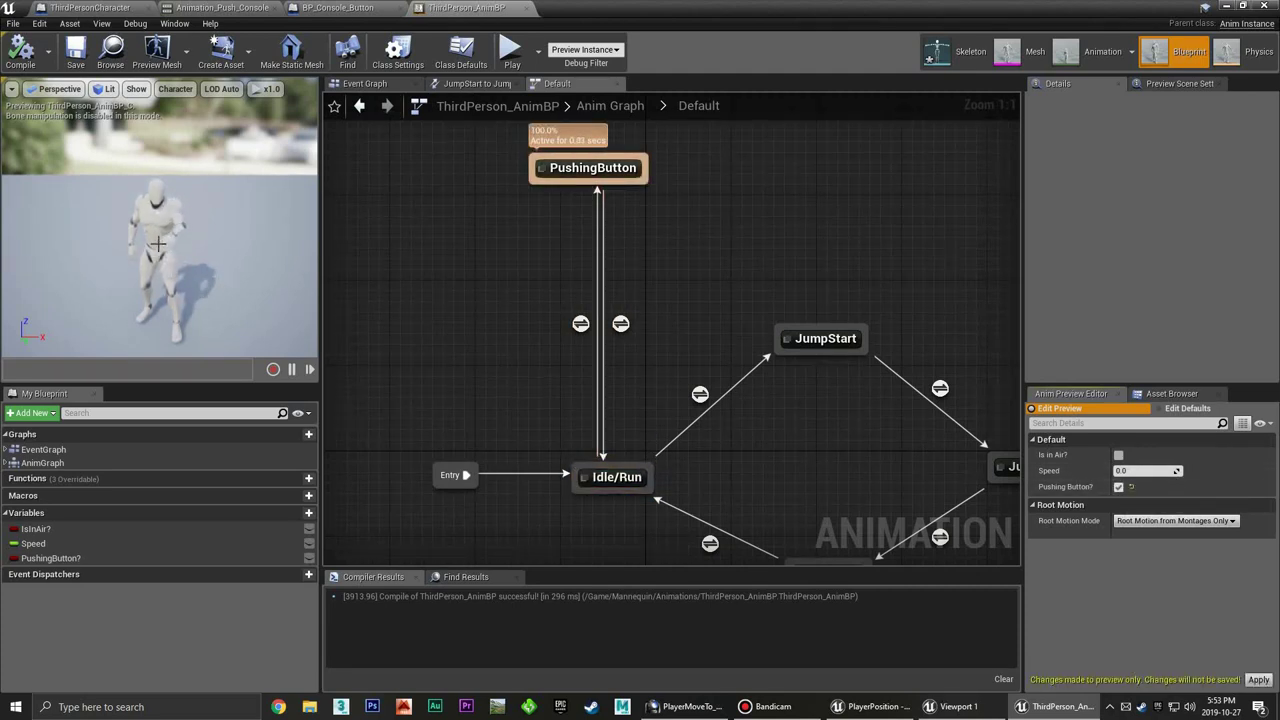
pyautogui.click(1119, 487)
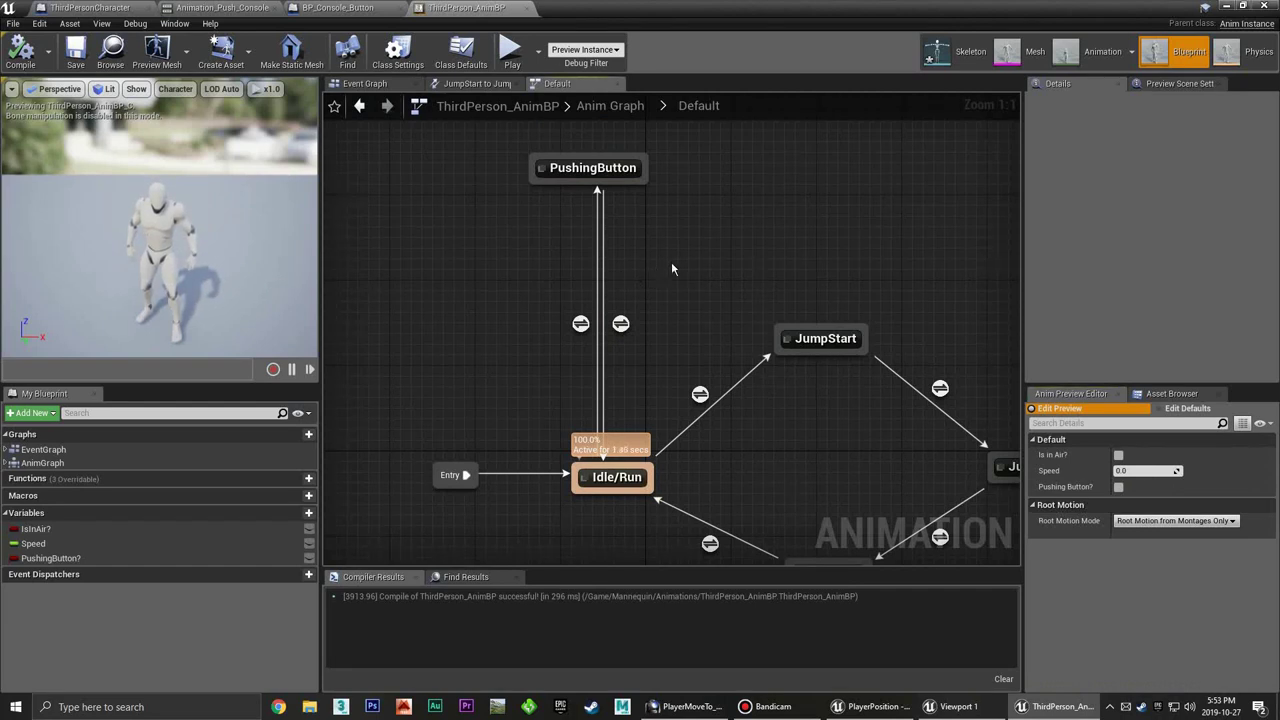
pyautogui.moveTo(672, 268); pyautogui.dragTo(647, 263, button='right')
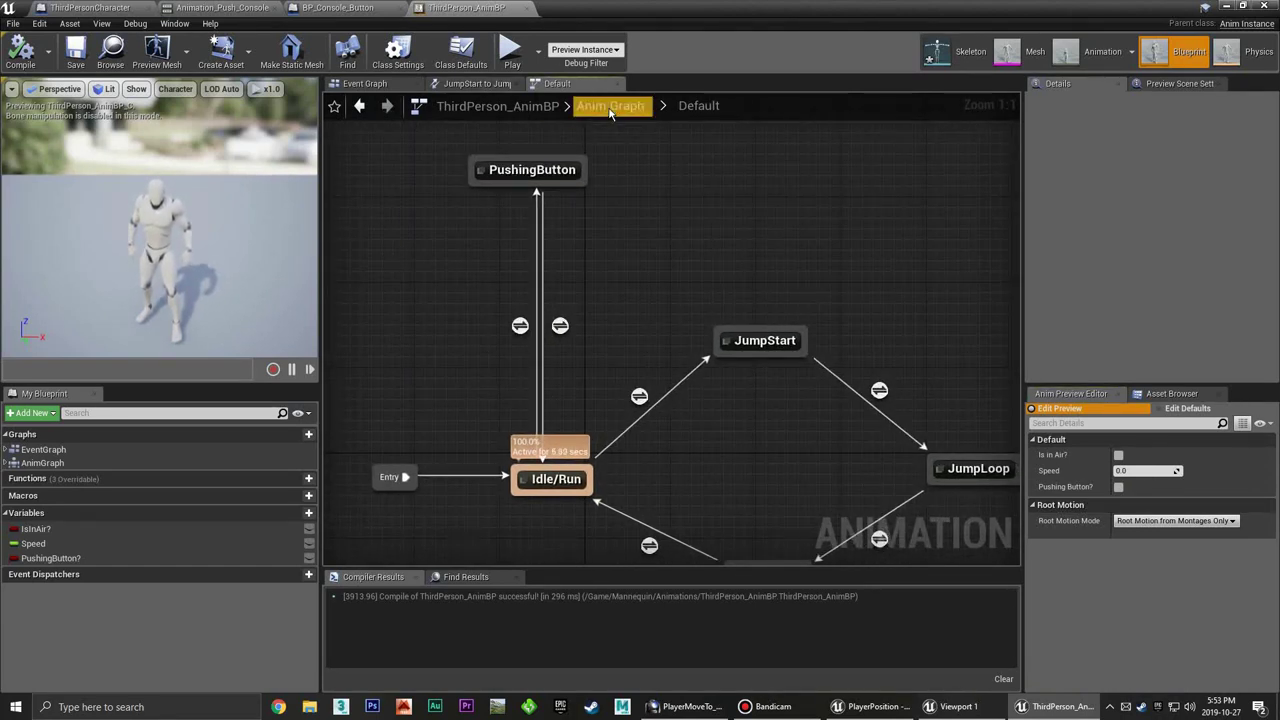
# Cast Try Get Pawn Owner to ThirdPersonCharacter, running the cast after SET Speed
pyautogui.click(372, 84)
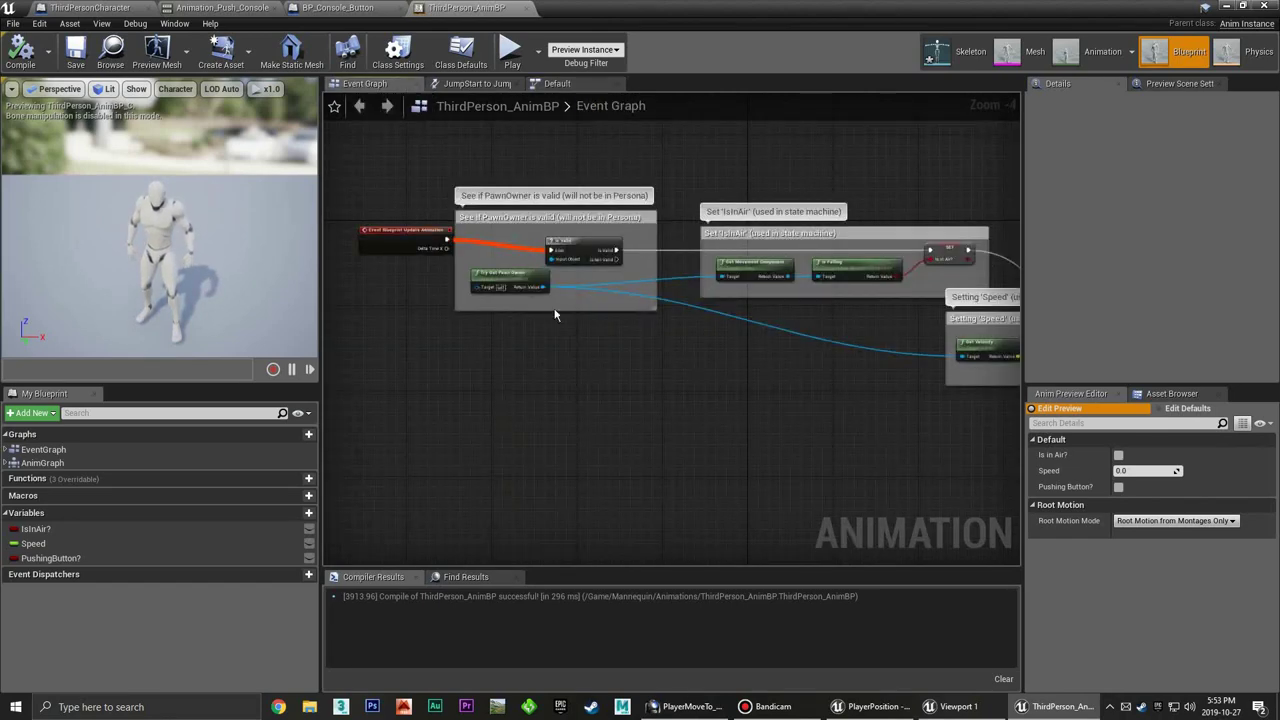
pyautogui.moveTo(712, 347)
pyautogui.mouseDown(button='right')
pyautogui.moveTo(684, 358)
pyautogui.moveTo(698, 351)
pyautogui.mouseUp(button='right')
pyautogui.moveTo(504, 283); pyautogui.dragTo(460, 278, button='right')
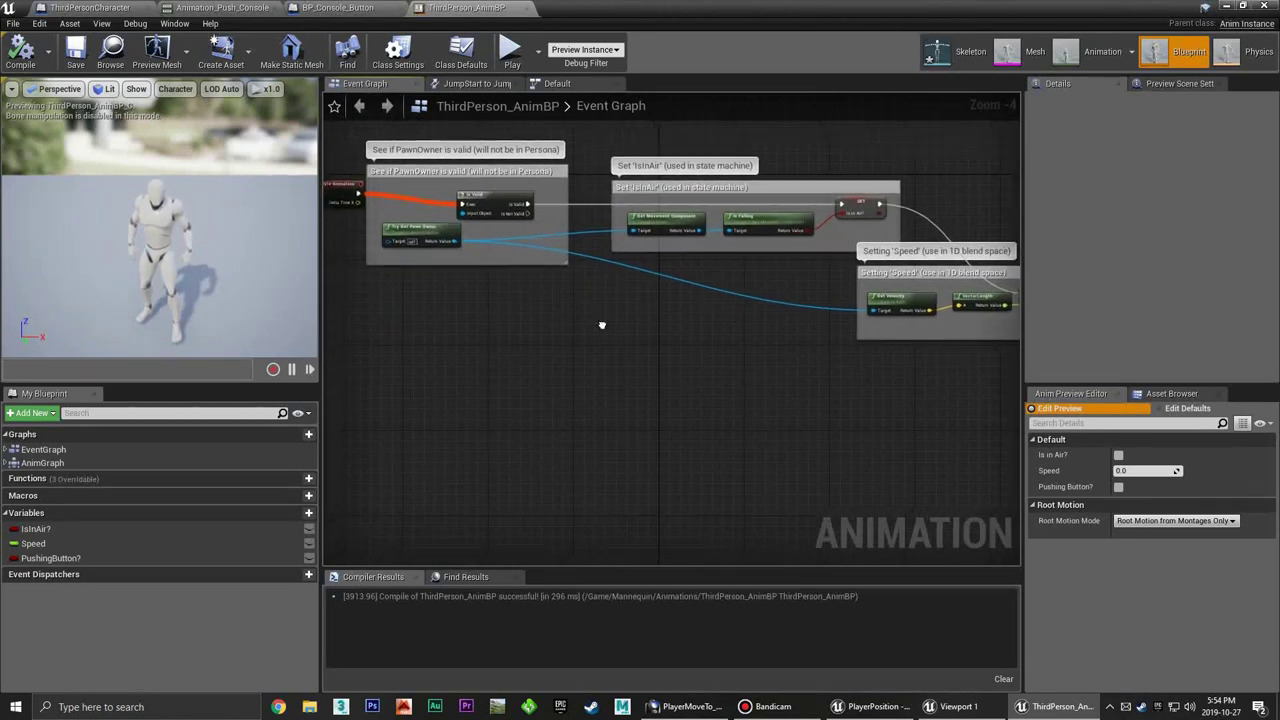
pyautogui.moveTo(401, 235); pyautogui.dragTo(830, 378)
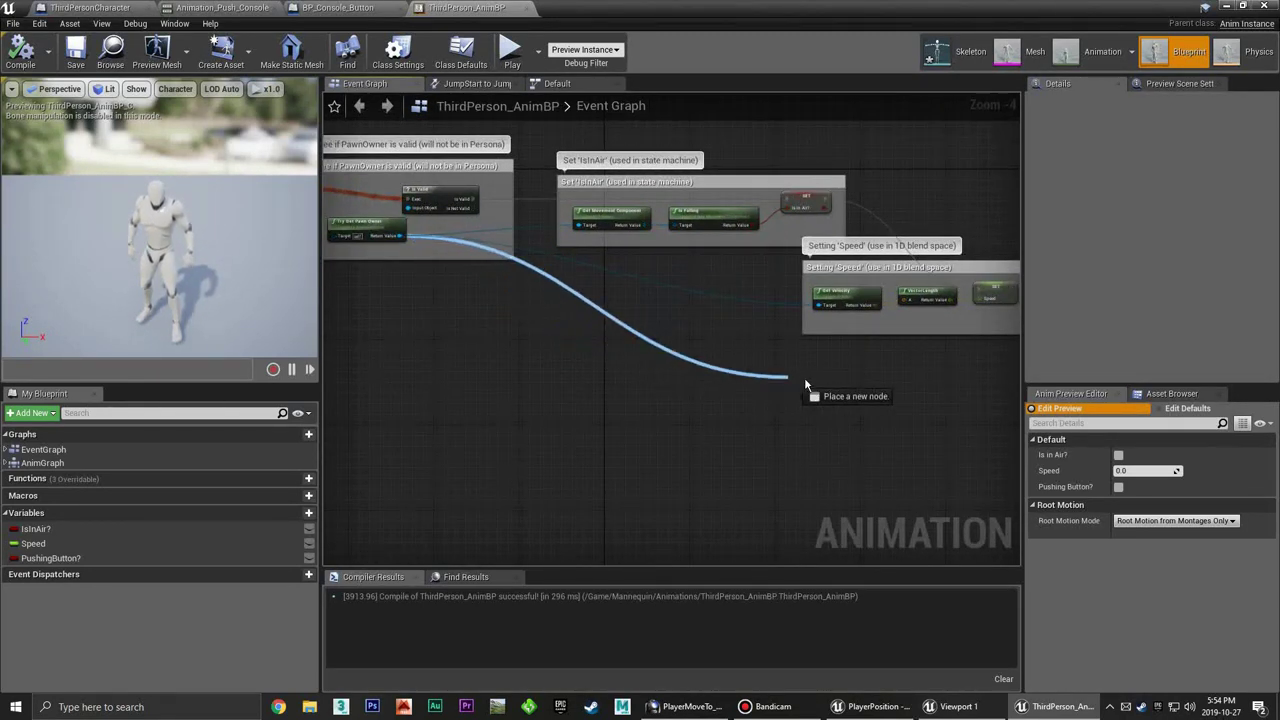
pyautogui.write('cast to thir')
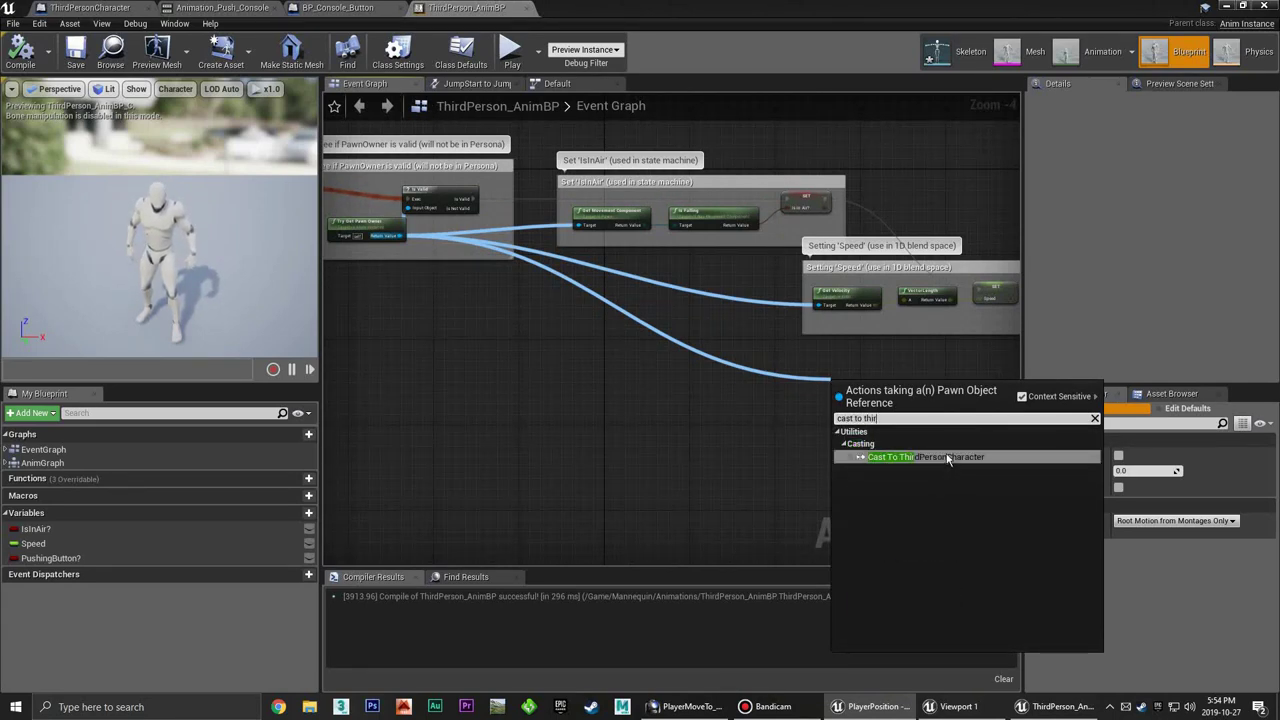
pyautogui.click(925, 457)
pyautogui.moveTo(925, 439); pyautogui.dragTo(716, 388, button='right')
pyautogui.moveTo(612, 380); pyautogui.dragTo(827, 354)
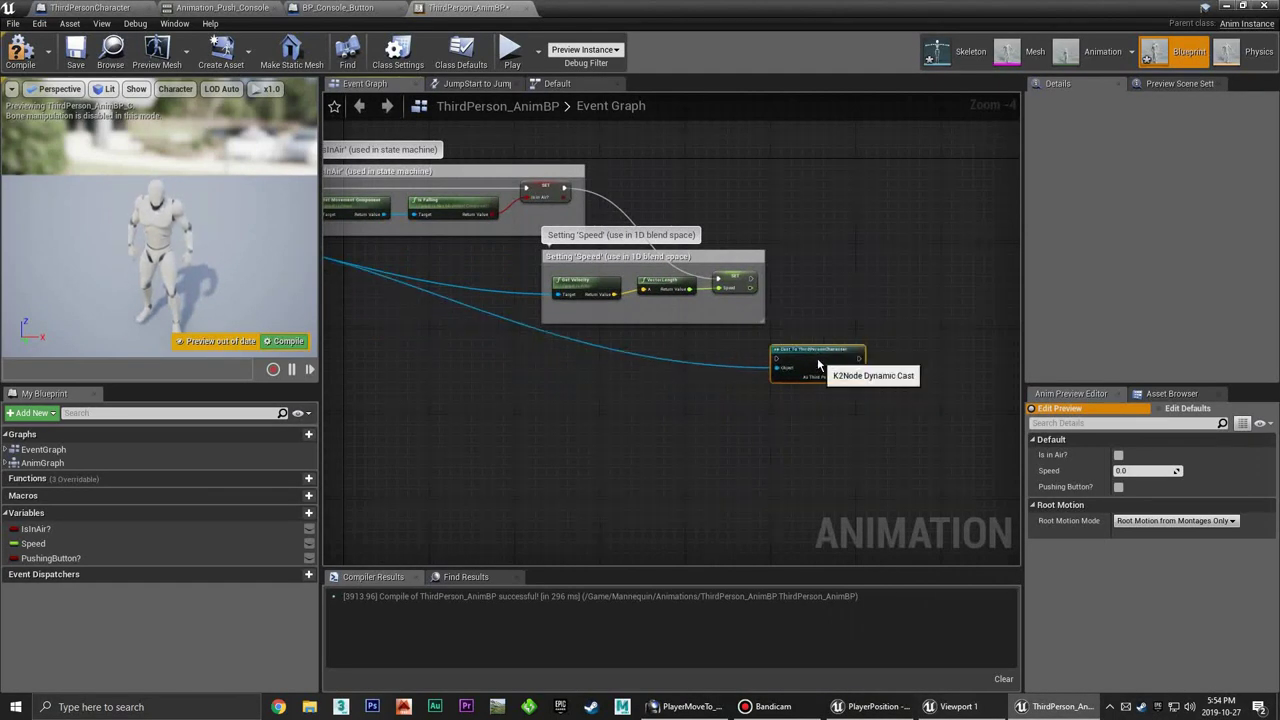
pyautogui.moveTo(753, 279); pyautogui.dragTo(787, 353)
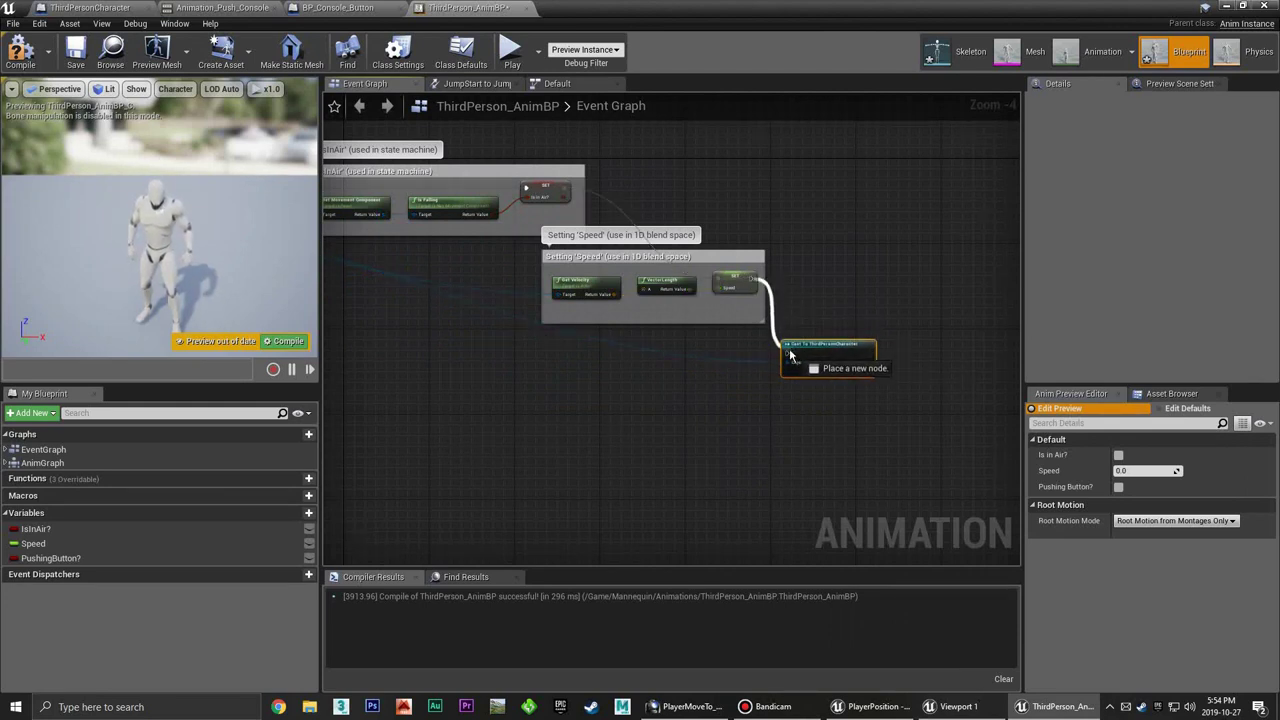
pyautogui.moveTo(934, 370); pyautogui.dragTo(776, 376, button='right')
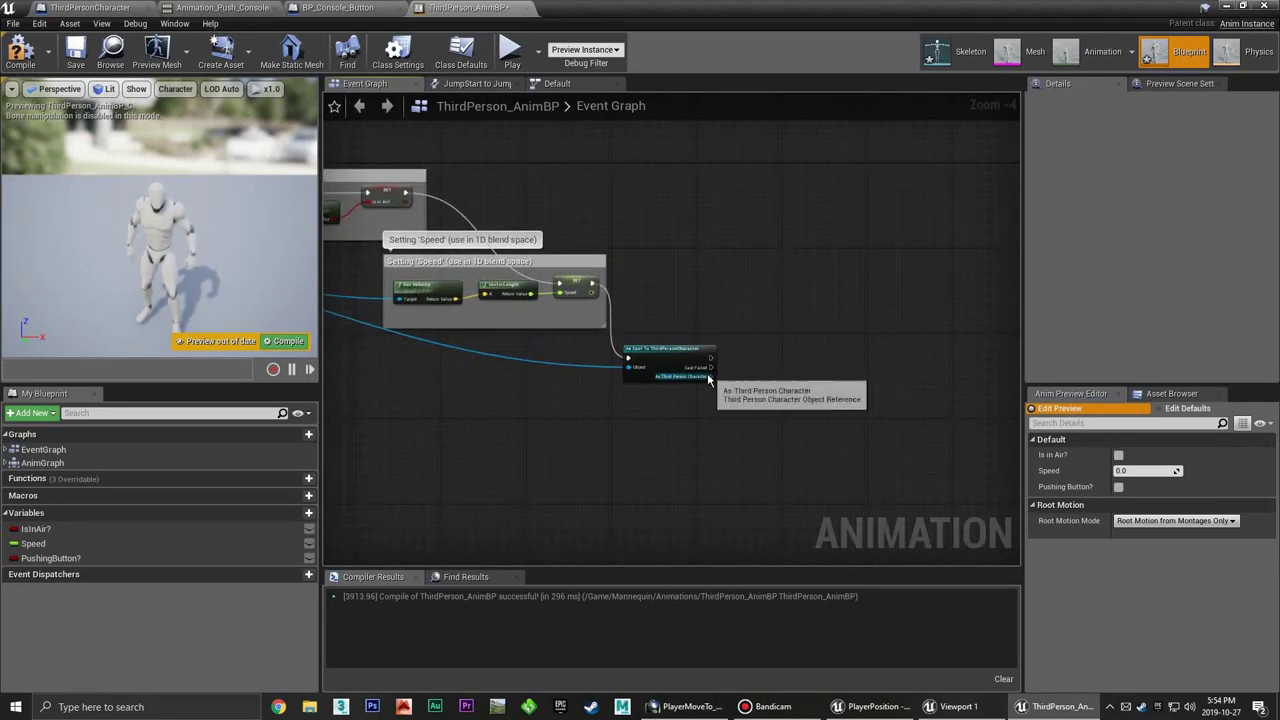
# Read the character's Pressing Button? and feed it into a SET Pushing Button? node
pyautogui.moveTo(714, 376); pyautogui.dragTo(740, 385)
pyautogui.write('get pushi')
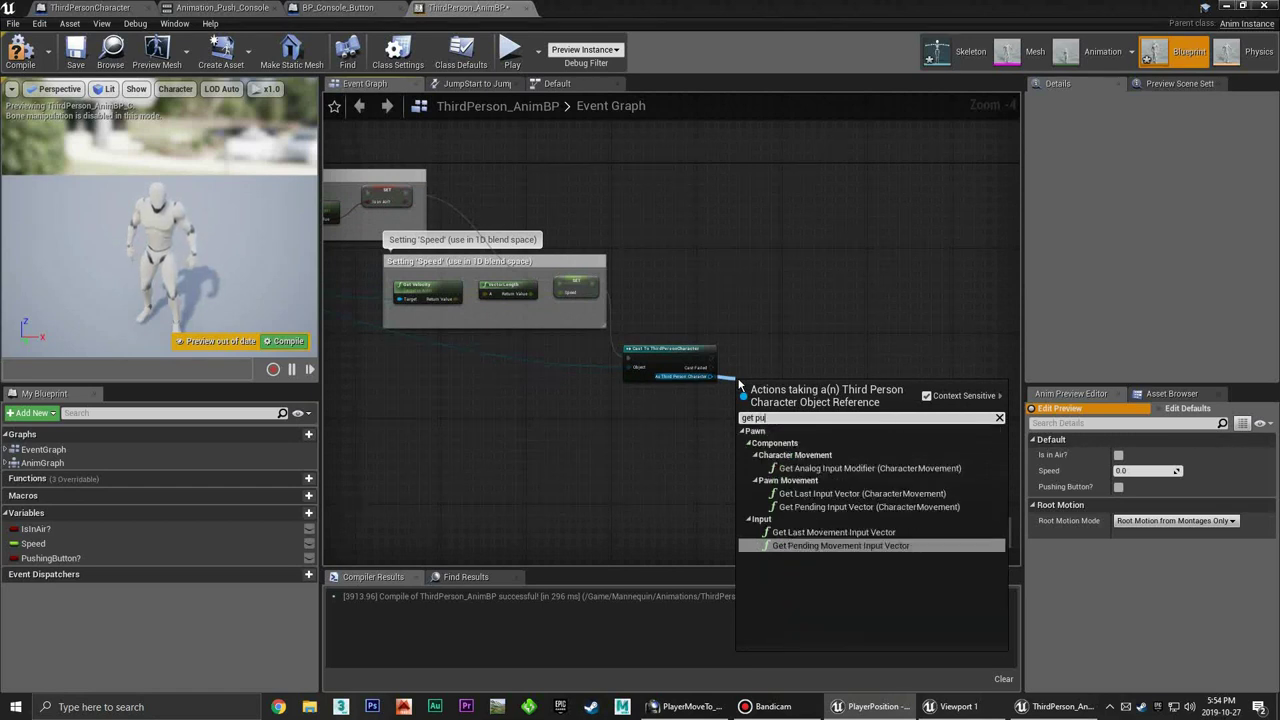
pyautogui.press('BackSpace')
pyautogui.press('BackSpace')
pyautogui.press('BackSpace')
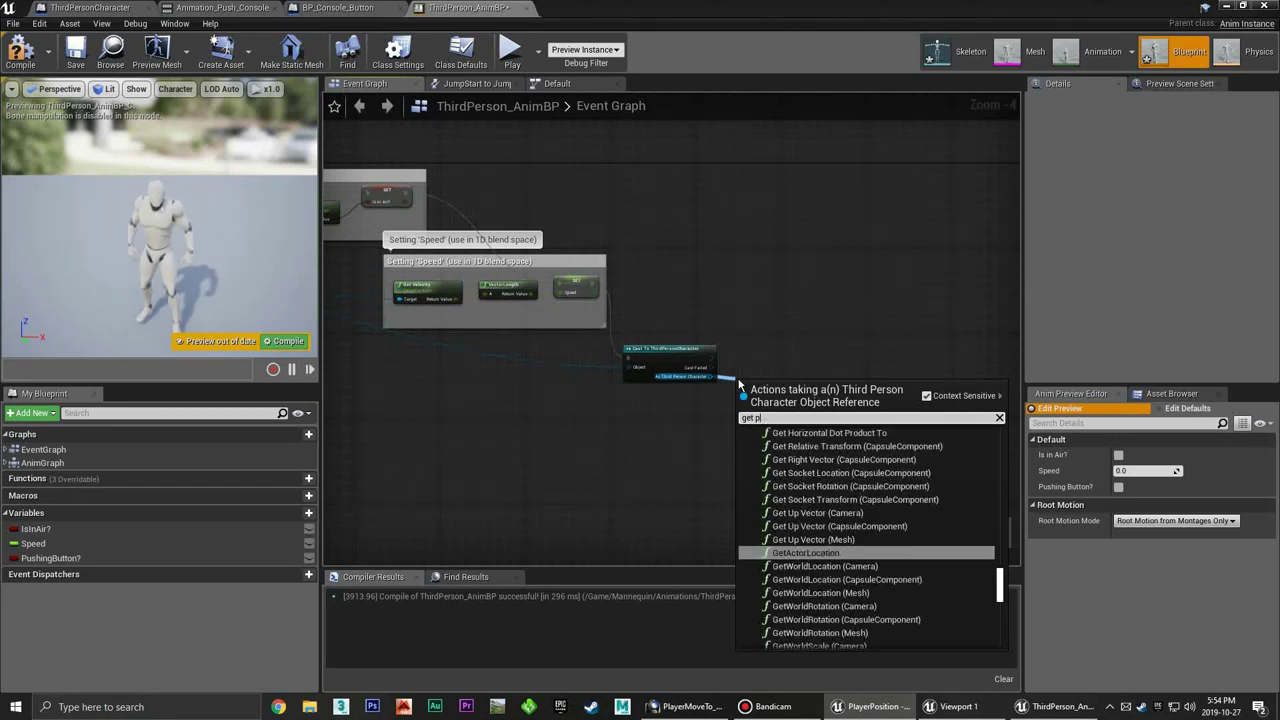
pyautogui.press('BackSpace')
pyautogui.press('BackSpace')
pyautogui.press('BackSpace')
pyautogui.write('butt')
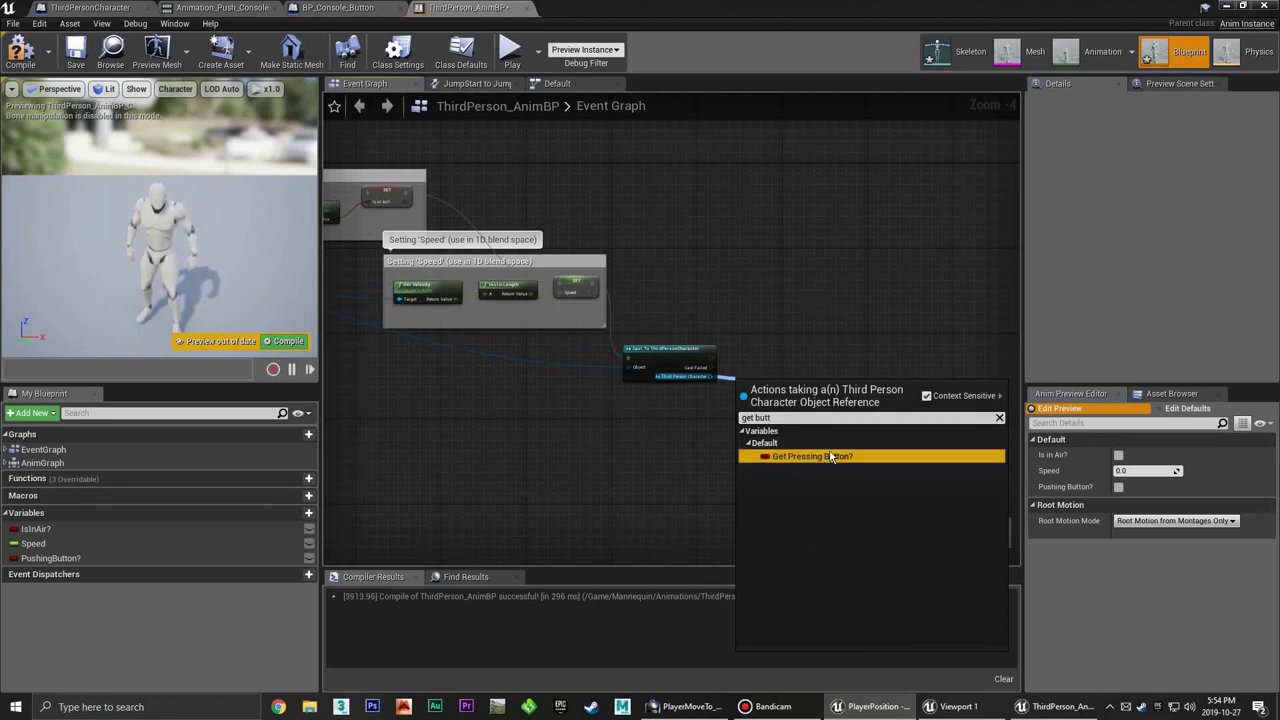
pyautogui.click(835, 458)
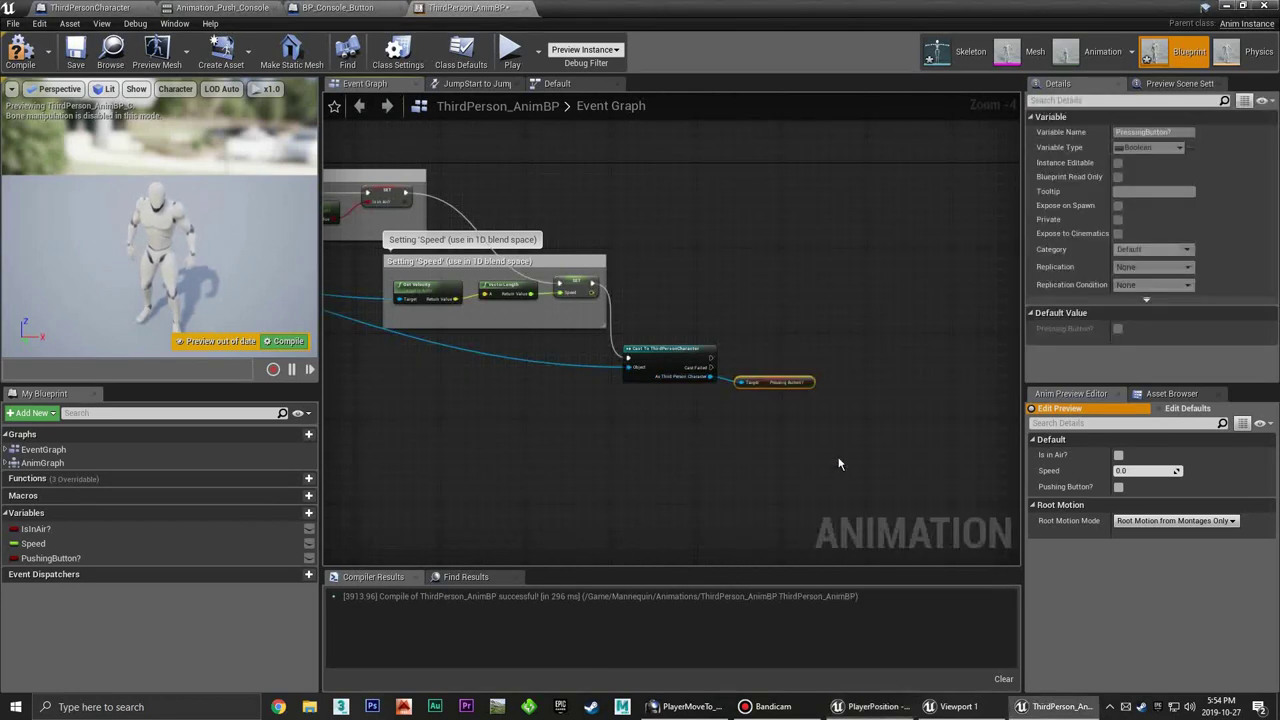
pyautogui.click(759, 354)
pyautogui.moveTo(58, 562); pyautogui.dragTo(822, 334)
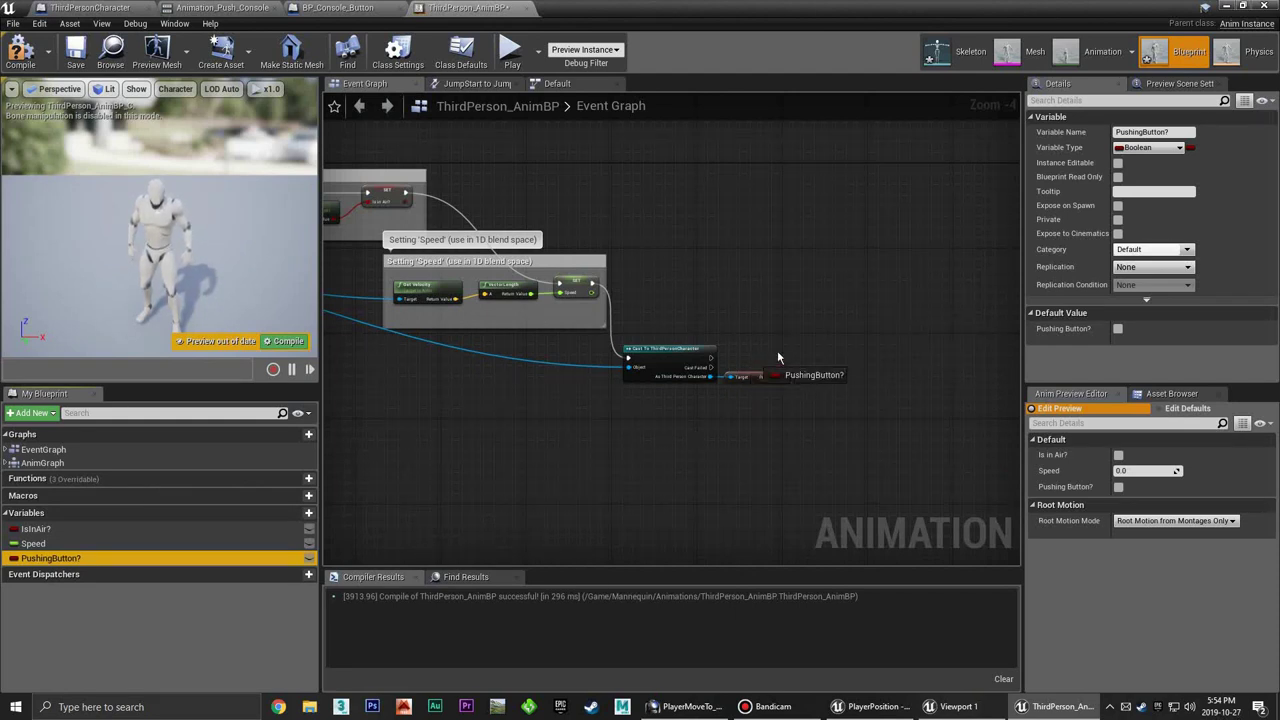
pyautogui.moveTo(821, 335)
pyautogui.keyDown('alt'); pyautogui.mouseDown()
pyautogui.moveTo(817, 361)
pyautogui.moveTo(838, 365)
pyautogui.moveTo(826, 362)
pyautogui.mouseUp(); pyautogui.keyUp('alt')
pyautogui.moveTo(711, 356)
pyautogui.mouseDown()
pyautogui.moveTo(821, 346)
pyautogui.moveTo(823, 357)
pyautogui.mouseUp()
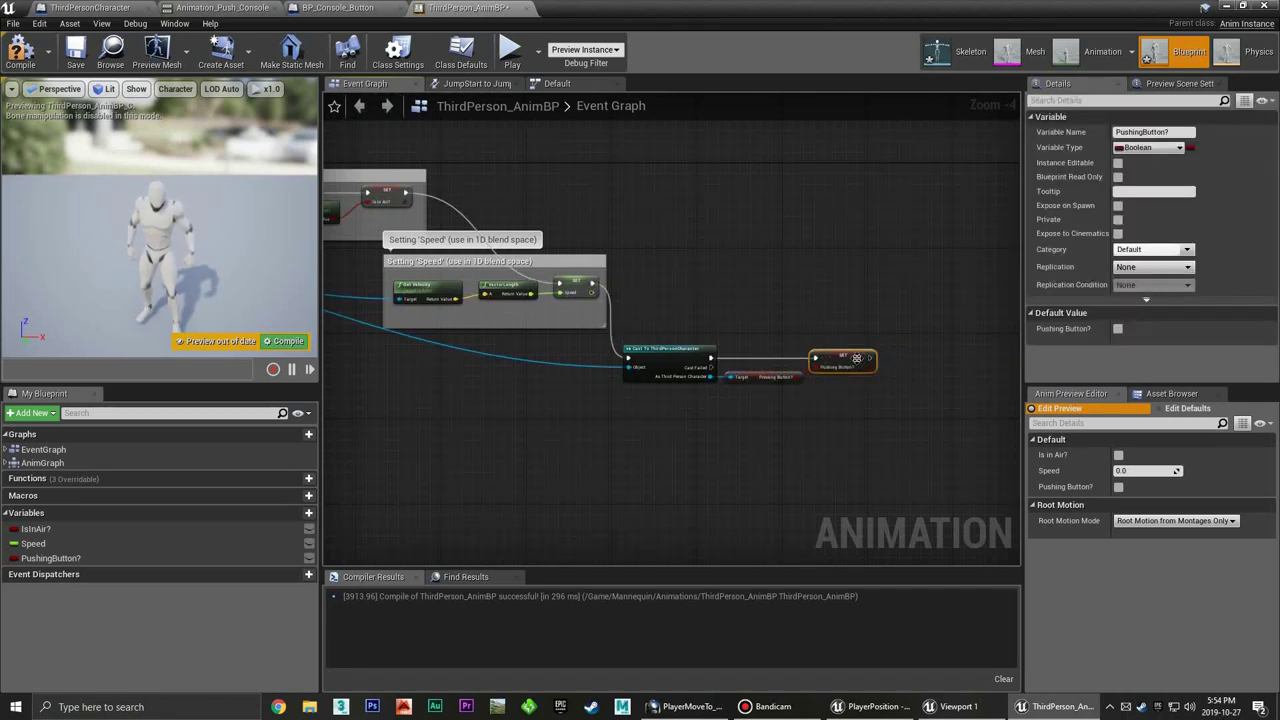
pyautogui.click(835, 408)
# Recentre the cast logic and nudge the Pressing Button? getter slightly left
pyautogui.scroll(4, 830, 380)
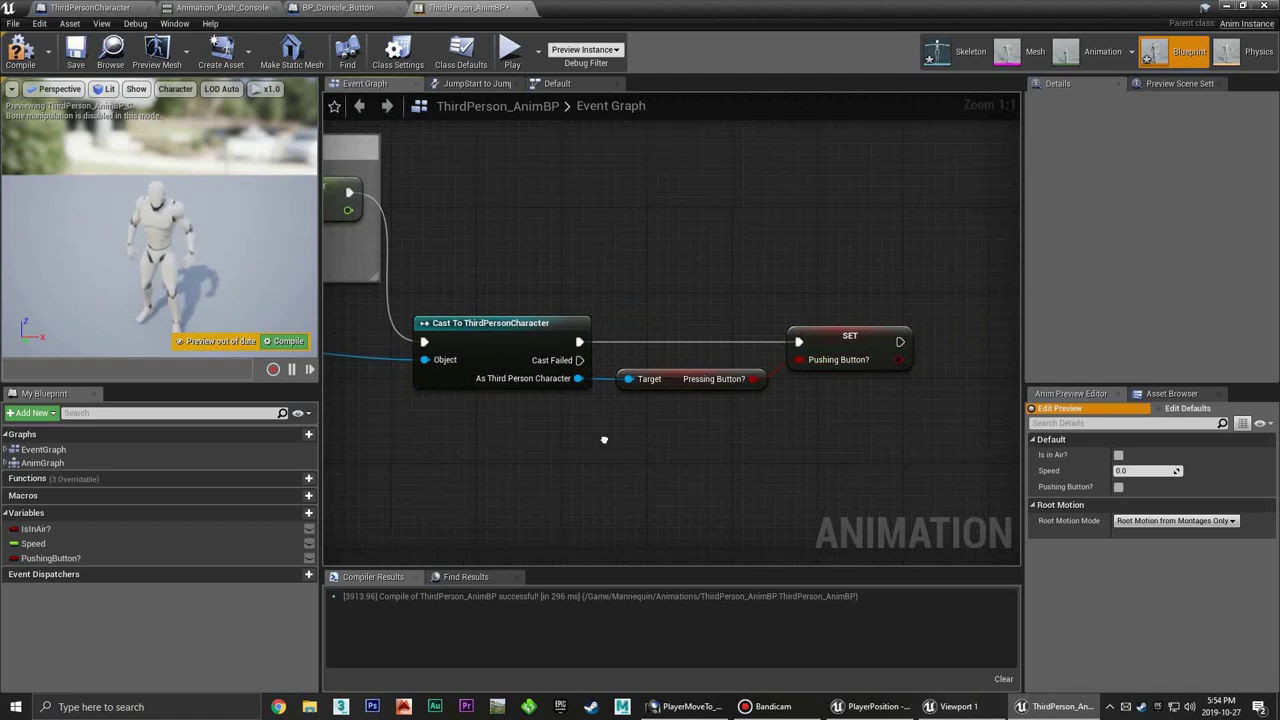
pyautogui.moveTo(650, 446); pyautogui.dragTo(811, 350, button='right')
pyautogui.moveTo(906, 396); pyautogui.dragTo(781, 397, button='right')
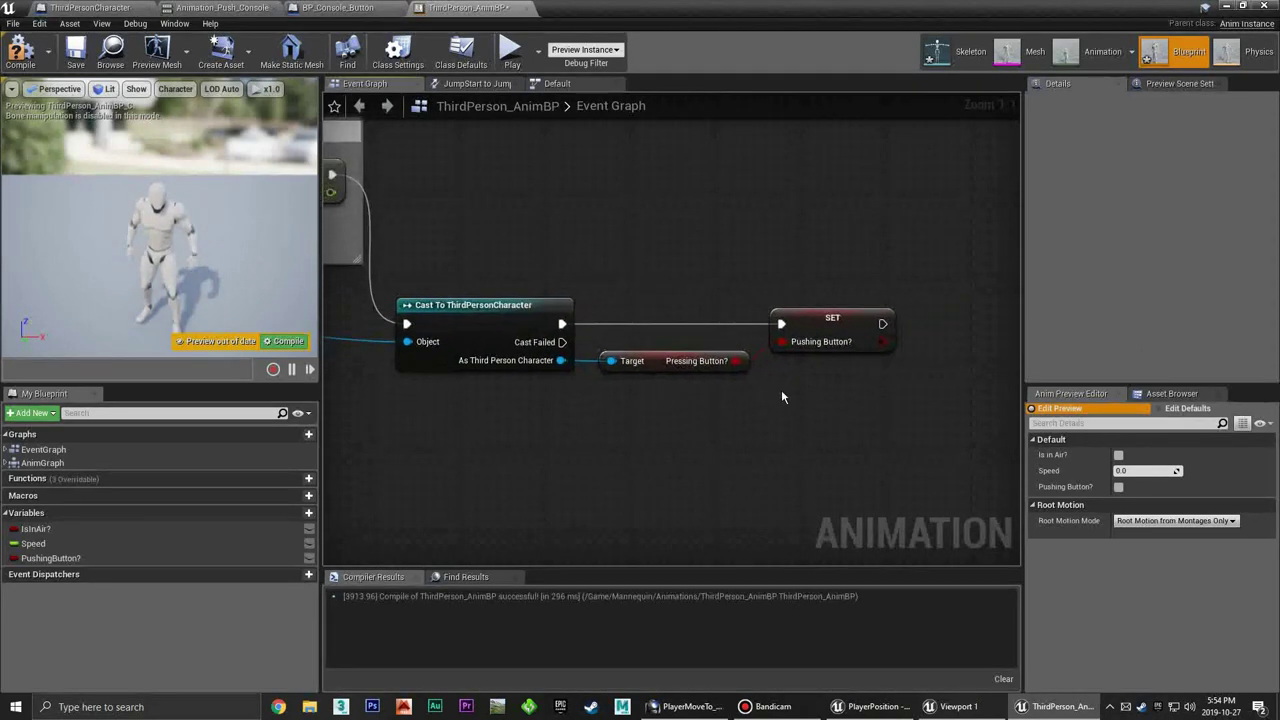
pyautogui.moveTo(598, 417); pyautogui.dragTo(681, 406, button='right')
pyautogui.moveTo(600, 417); pyautogui.dragTo(673, 418, button='right')
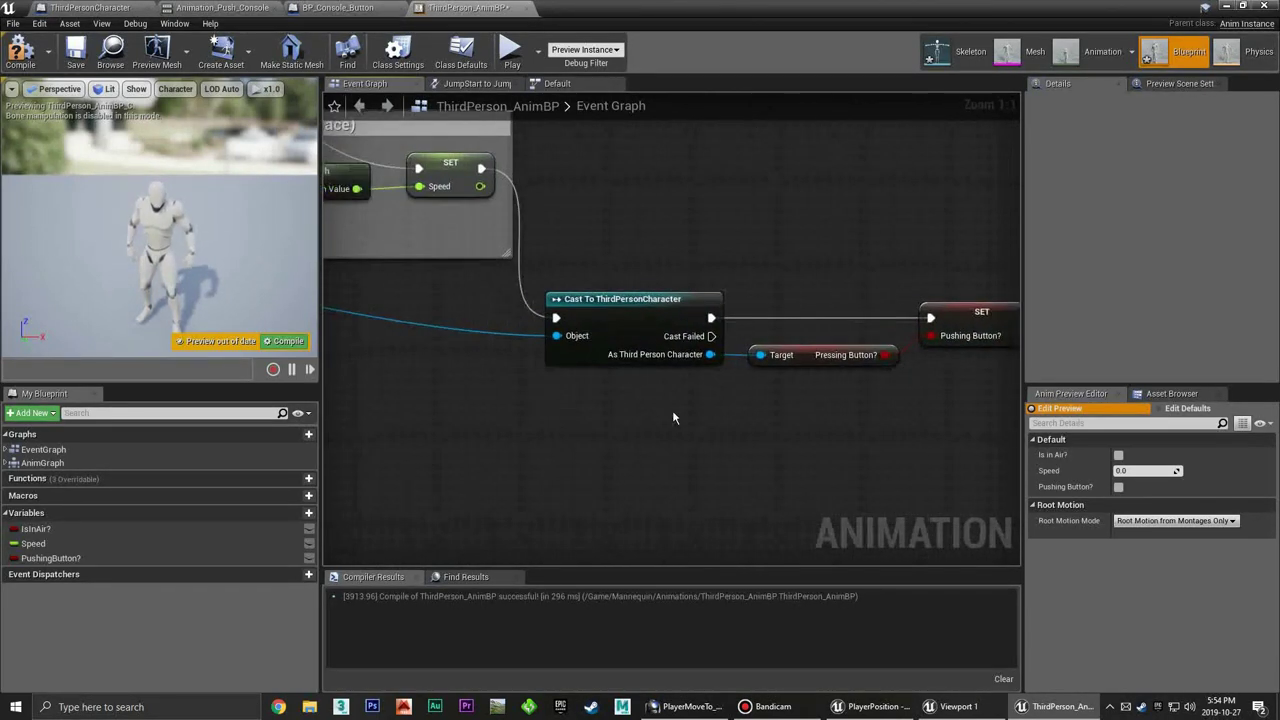
pyautogui.click(840, 357)
pyautogui.moveTo(887, 393); pyautogui.dragTo(761, 360, button='right')
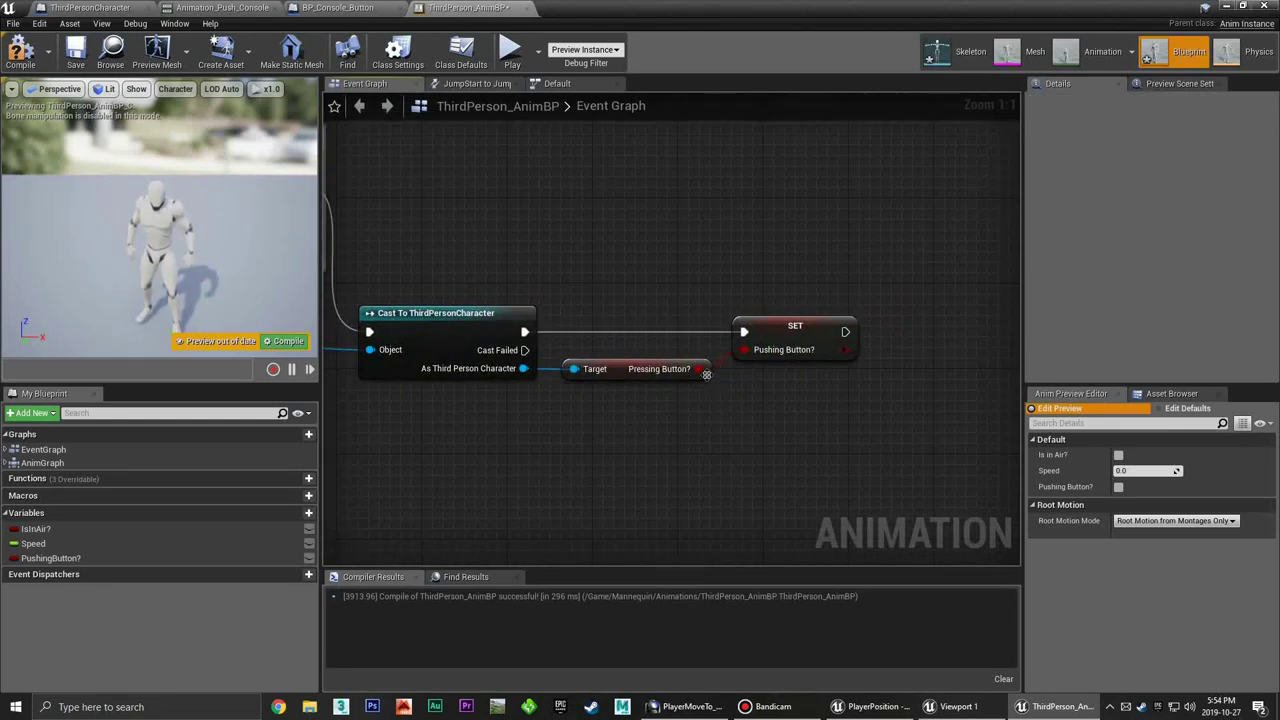
pyautogui.moveTo(662, 370); pyautogui.dragTo(630, 370)
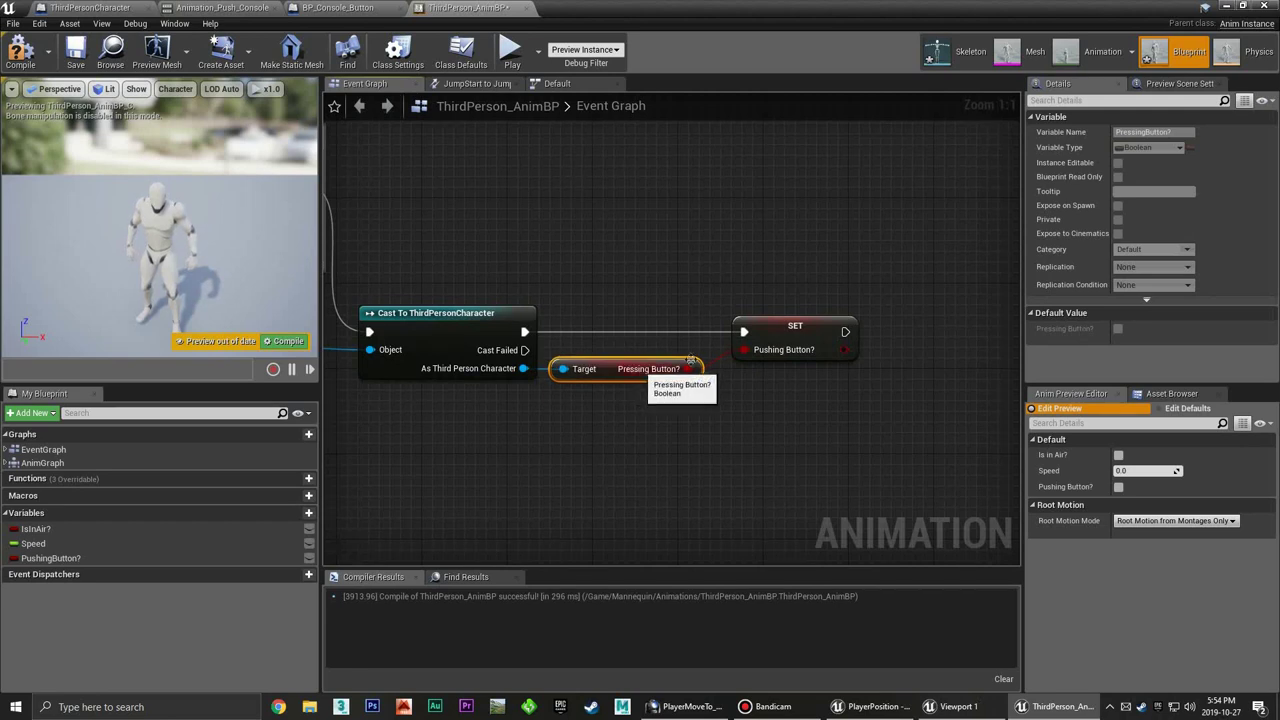
# Toggle Pushing Button? on and off in the preview, then zoom out
pyautogui.click(787, 333)
pyautogui.click(805, 397)
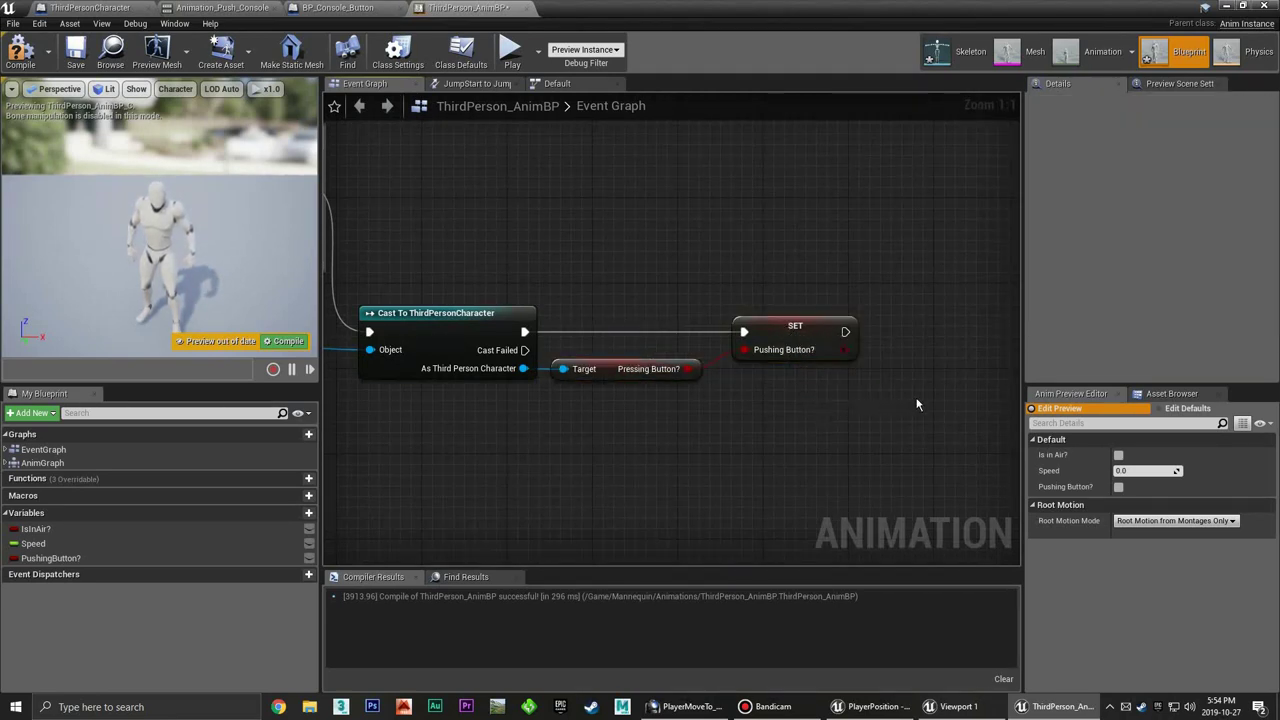
pyautogui.click(1119, 487)
pyautogui.click(1119, 487)
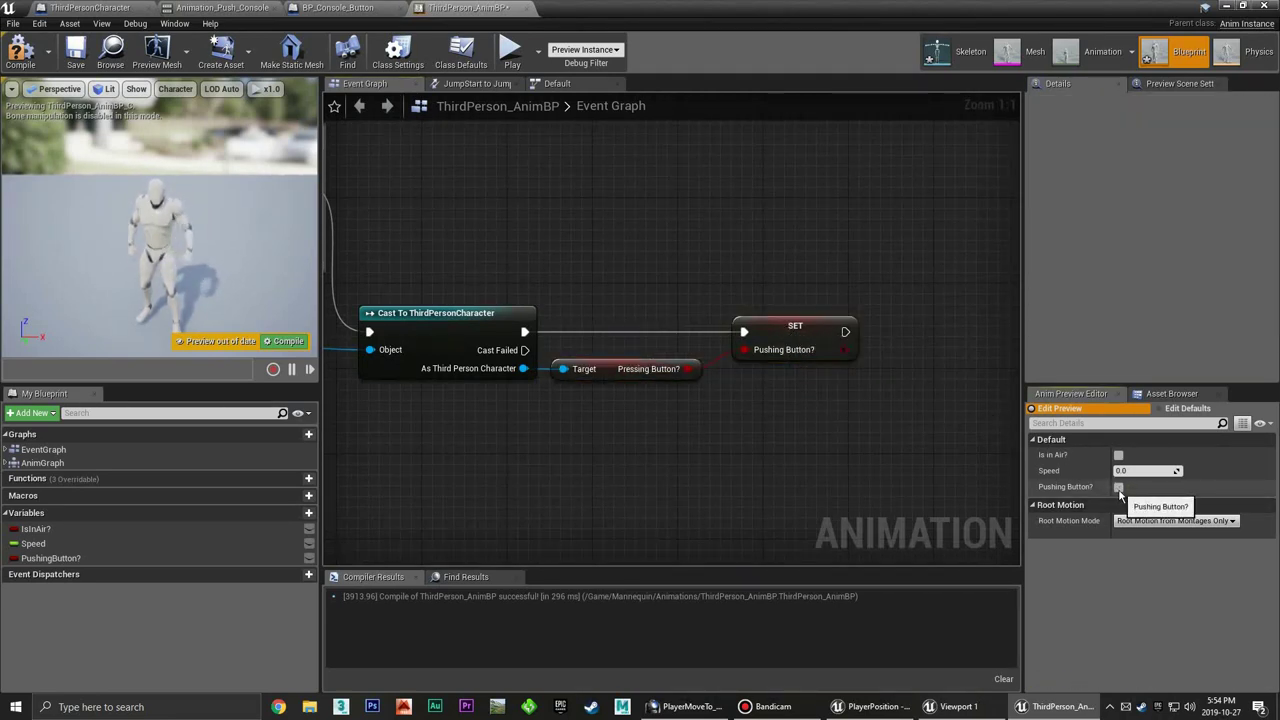
pyautogui.moveTo(564, 440); pyautogui.dragTo(697, 424, button='right')
pyautogui.scroll(-6, 697, 424)
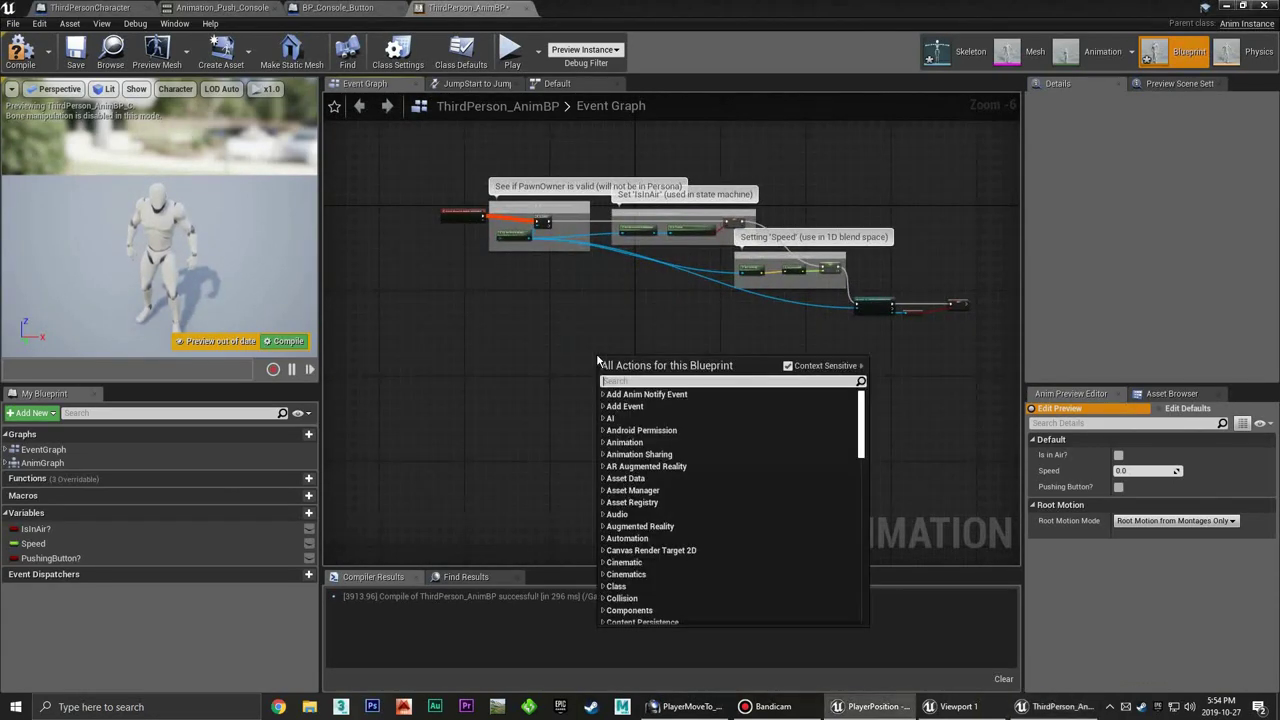
# Add the Event AnimNotify_ButtonPressed node to the animation graph
pyautogui.rightClick(597, 360)
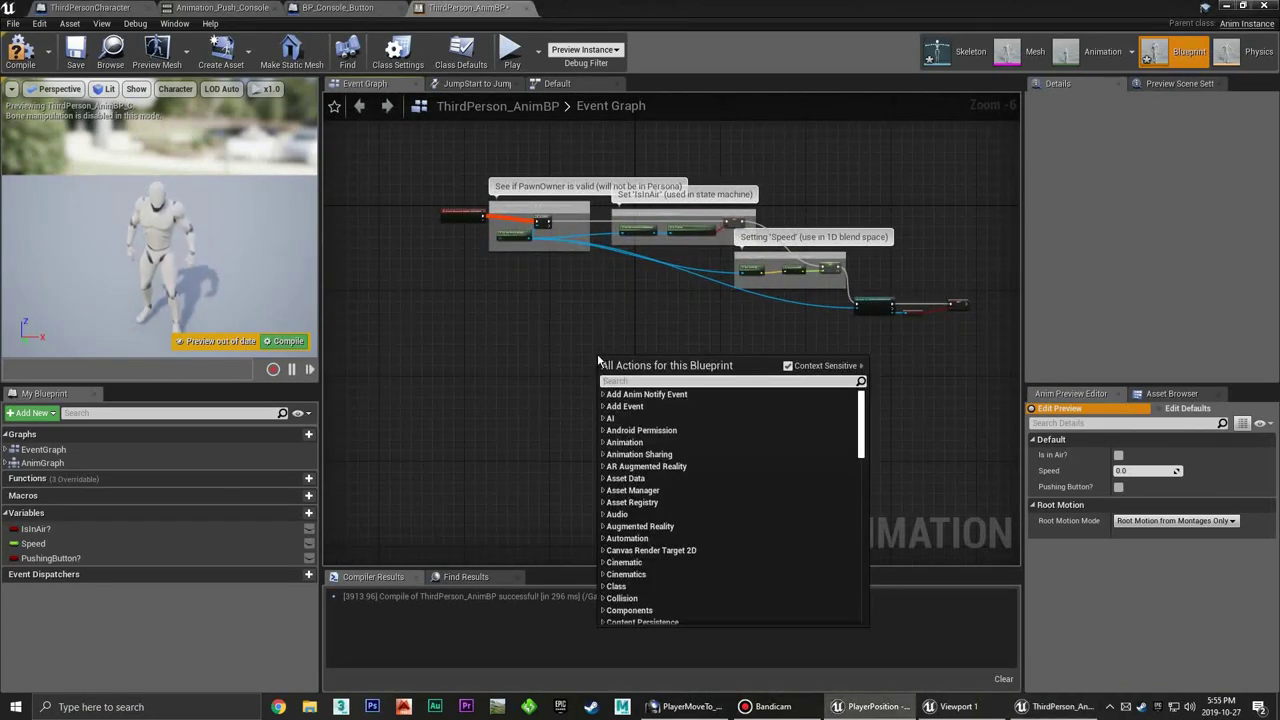
pyautogui.click(604, 396)
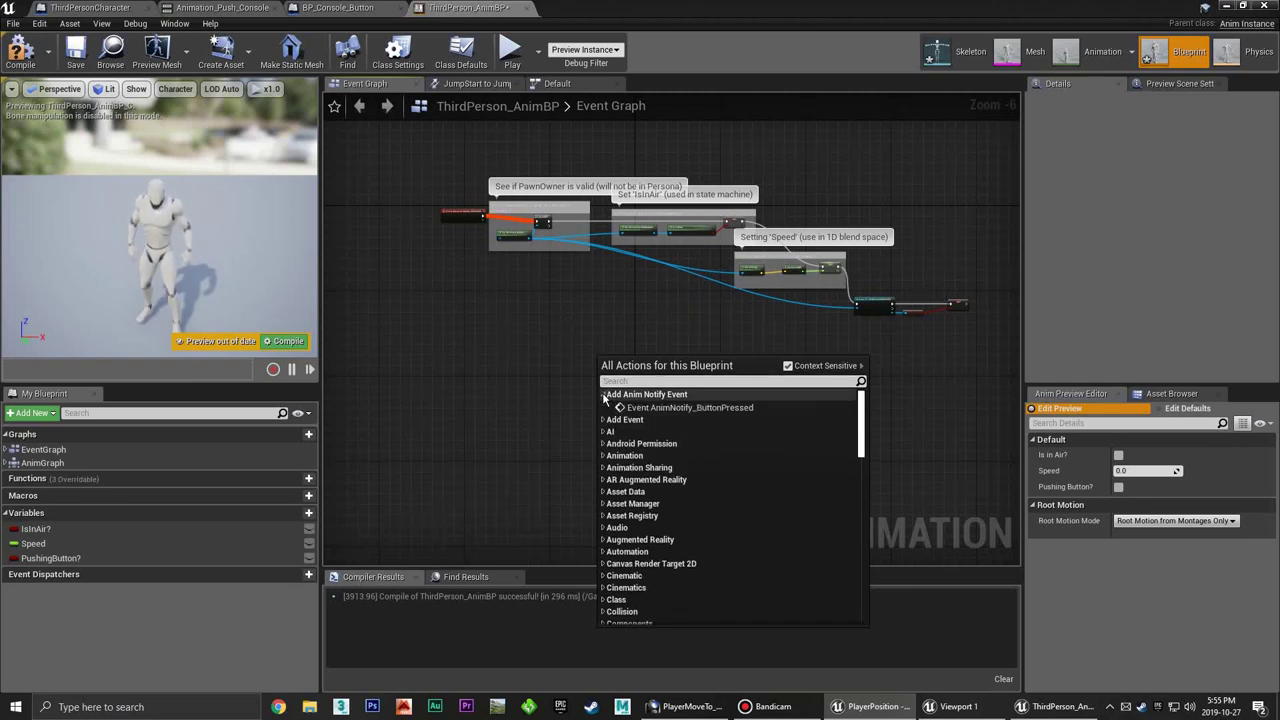
pyautogui.click(667, 408)
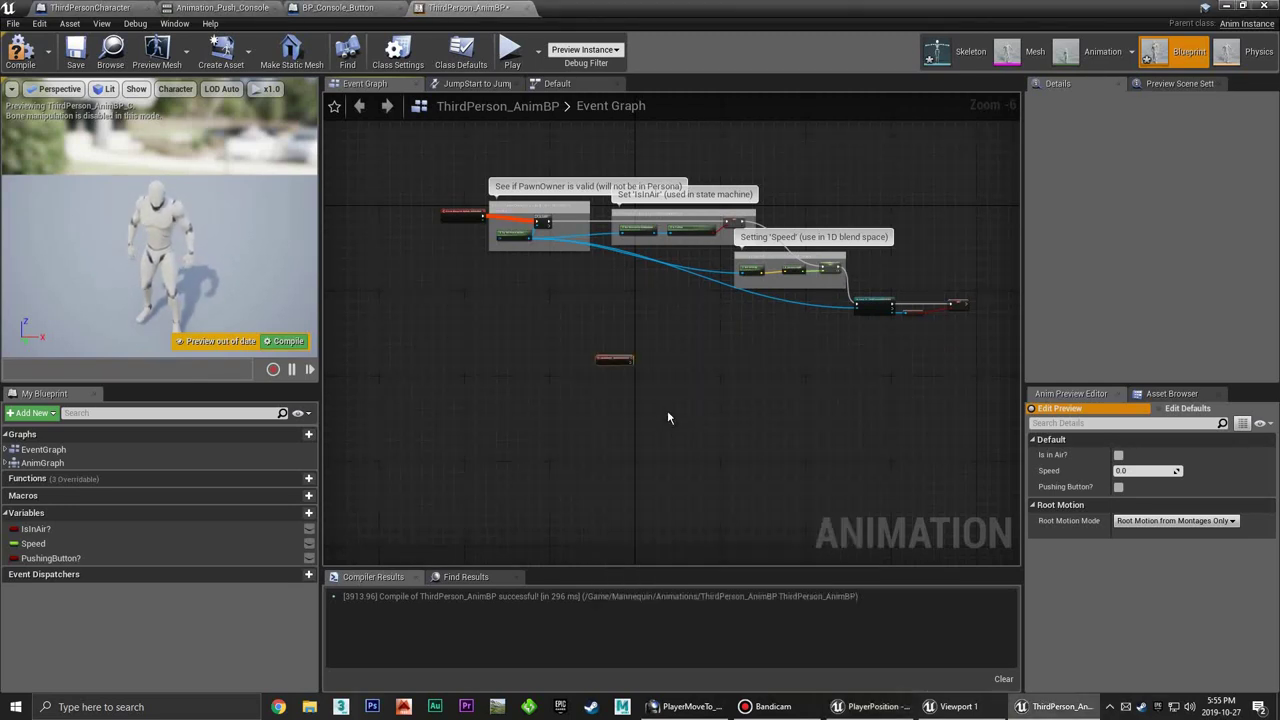
pyautogui.scroll(6, 647, 357)
pyautogui.scroll(-2, 626, 383)
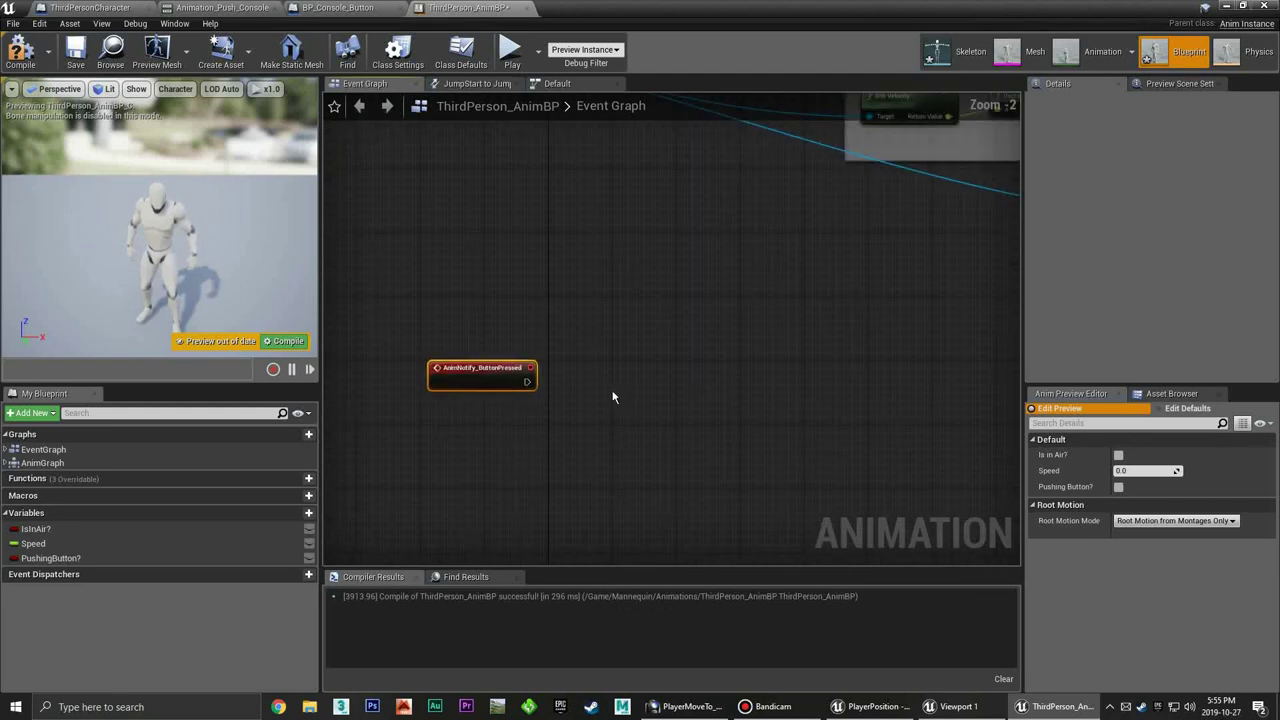
pyautogui.click(590, 364)
pyautogui.moveTo(629, 361); pyautogui.dragTo(583, 352, button='right')
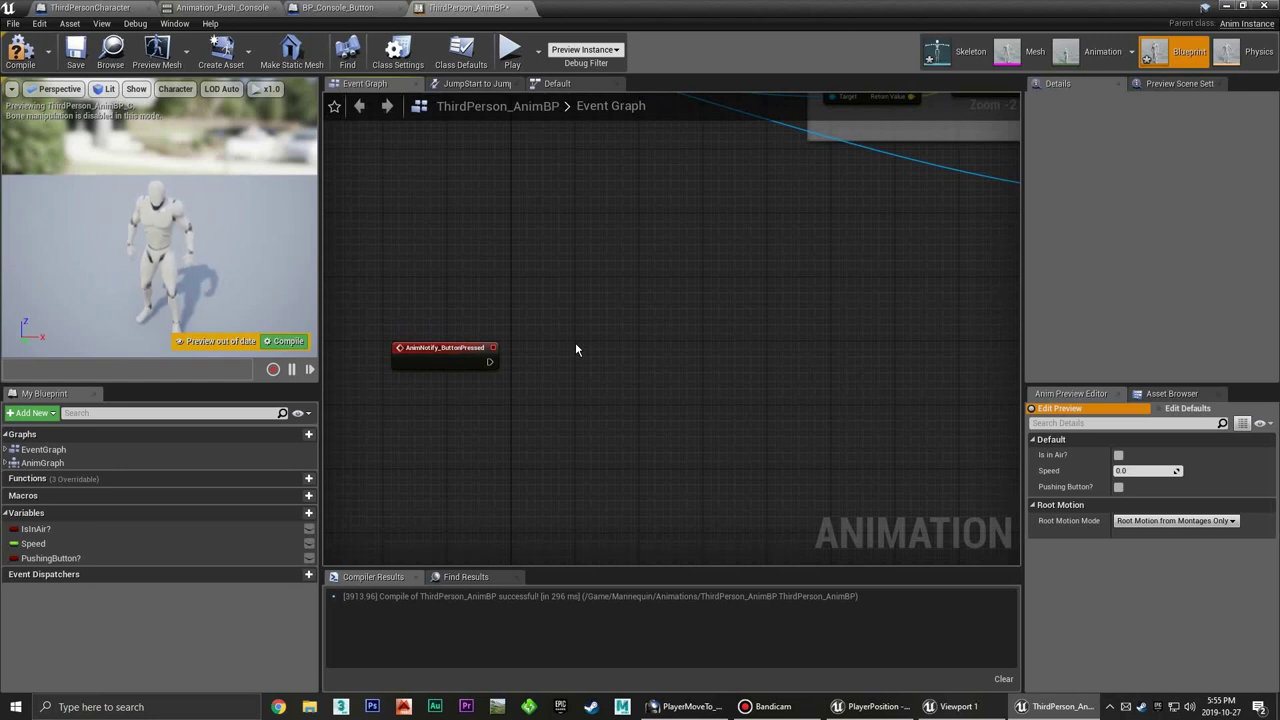
pyautogui.moveTo(575, 349); pyautogui.dragTo(603, 357, button='right')
pyautogui.moveTo(588, 377); pyautogui.dragTo(400, 397, button='right')
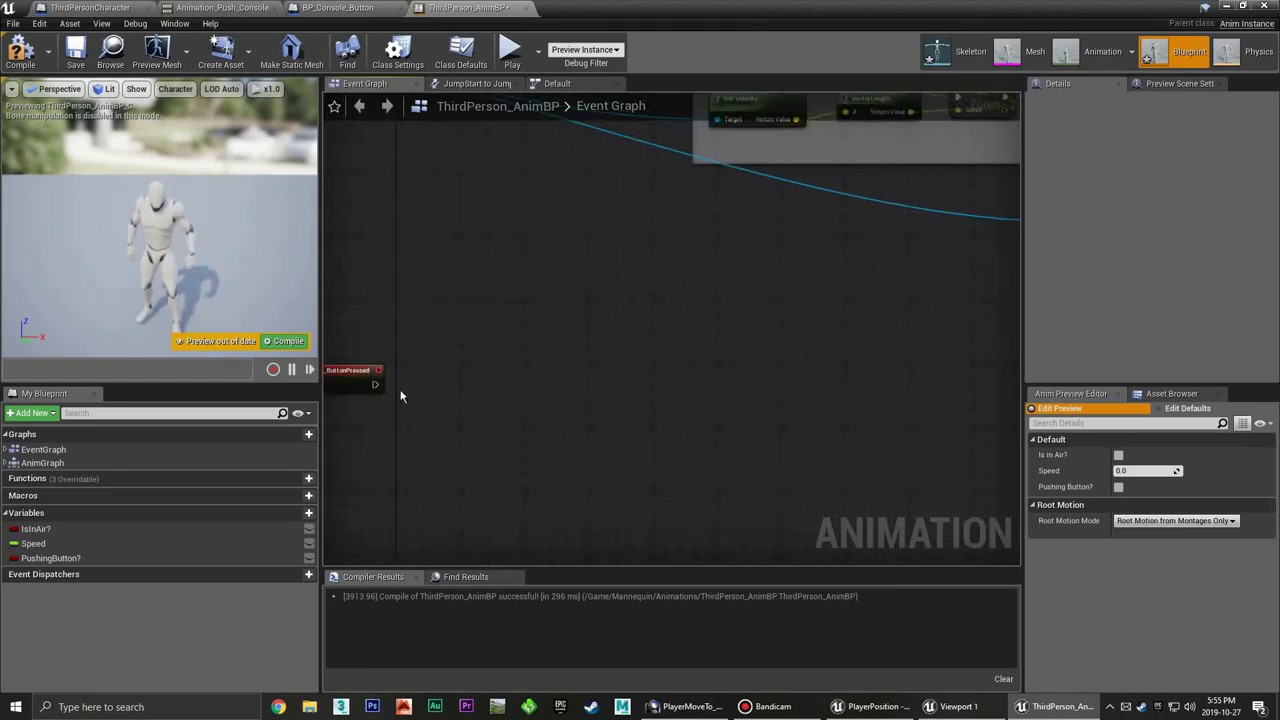
pyautogui.moveTo(452, 386); pyautogui.dragTo(456, 386)
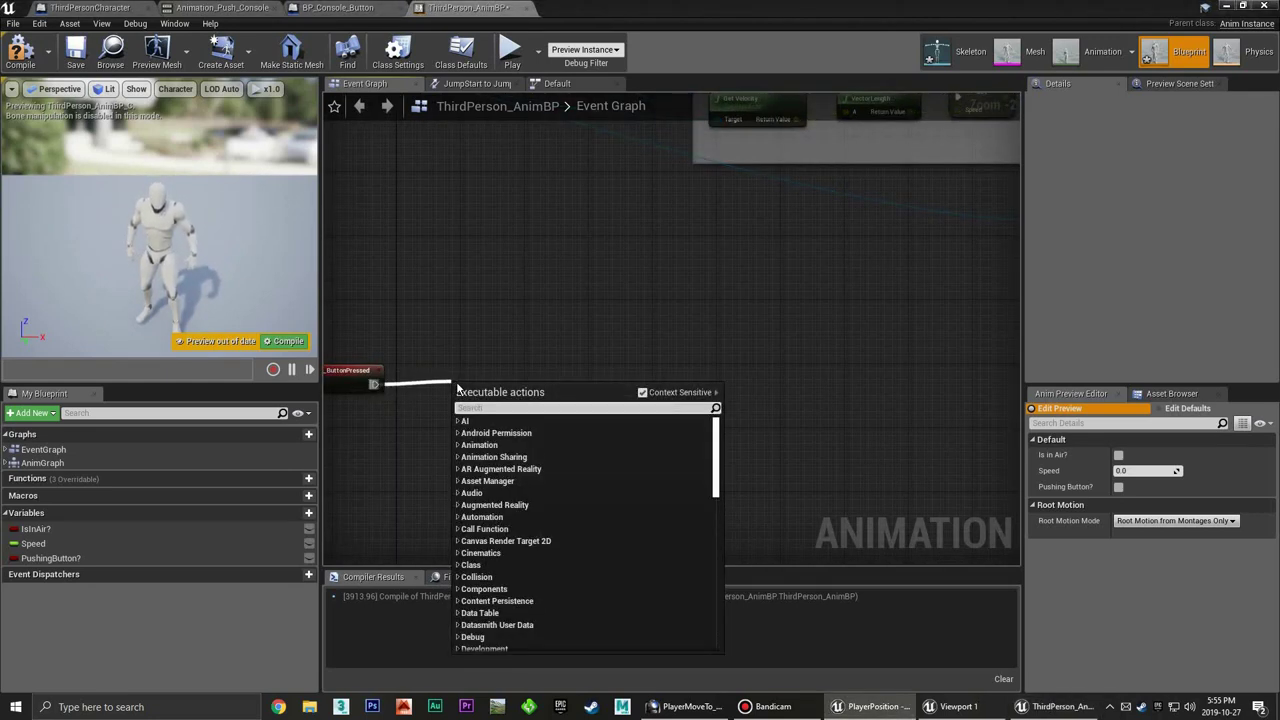
pyautogui.moveTo(466, 334); pyautogui.dragTo(397, 503, button='right')
# Add Get Player Character and a Cast To ThirdPersonCharacter, wired from the notify event
pyautogui.rightClick(421, 459)
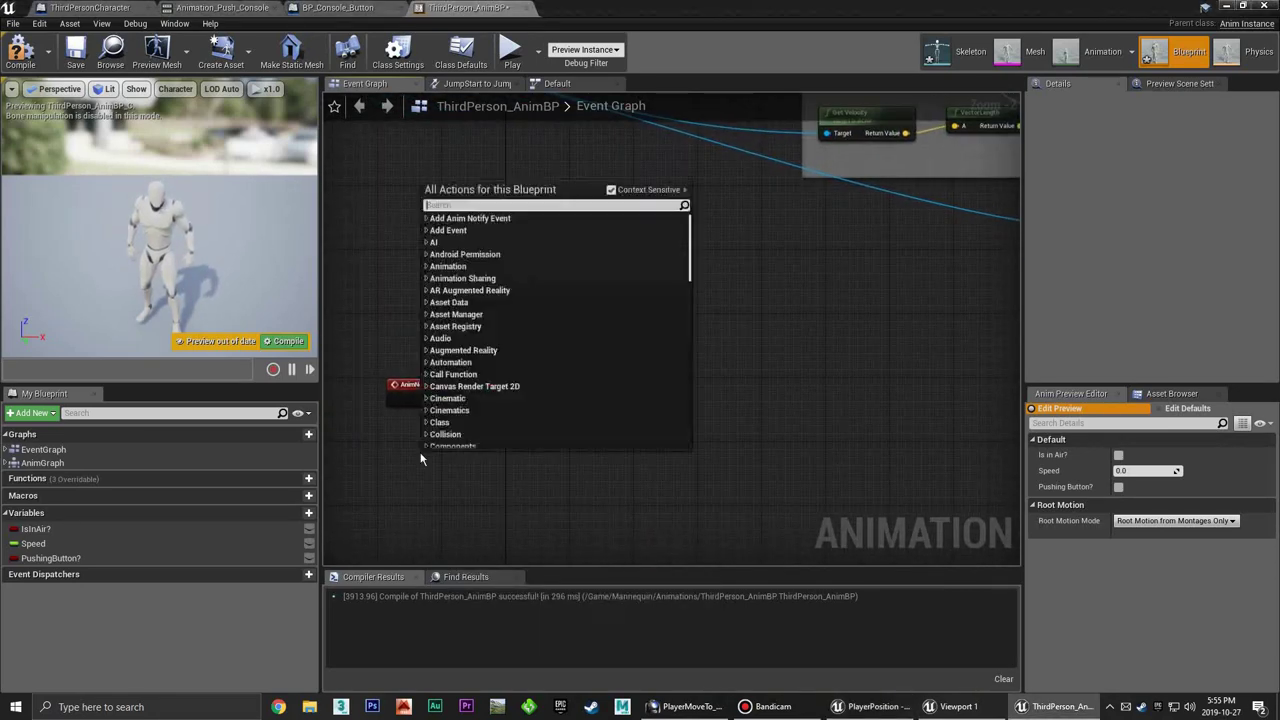
pyautogui.write('get player')
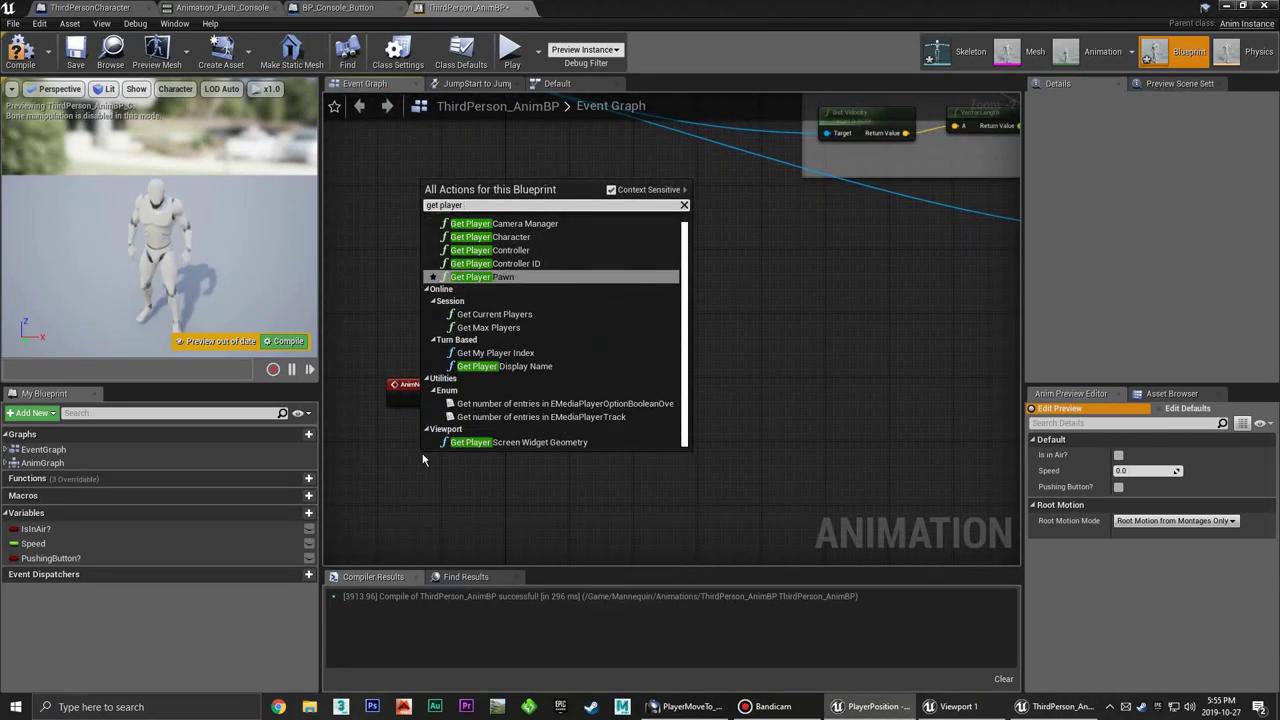
pyautogui.write(' cha')
pyautogui.click(499, 232)
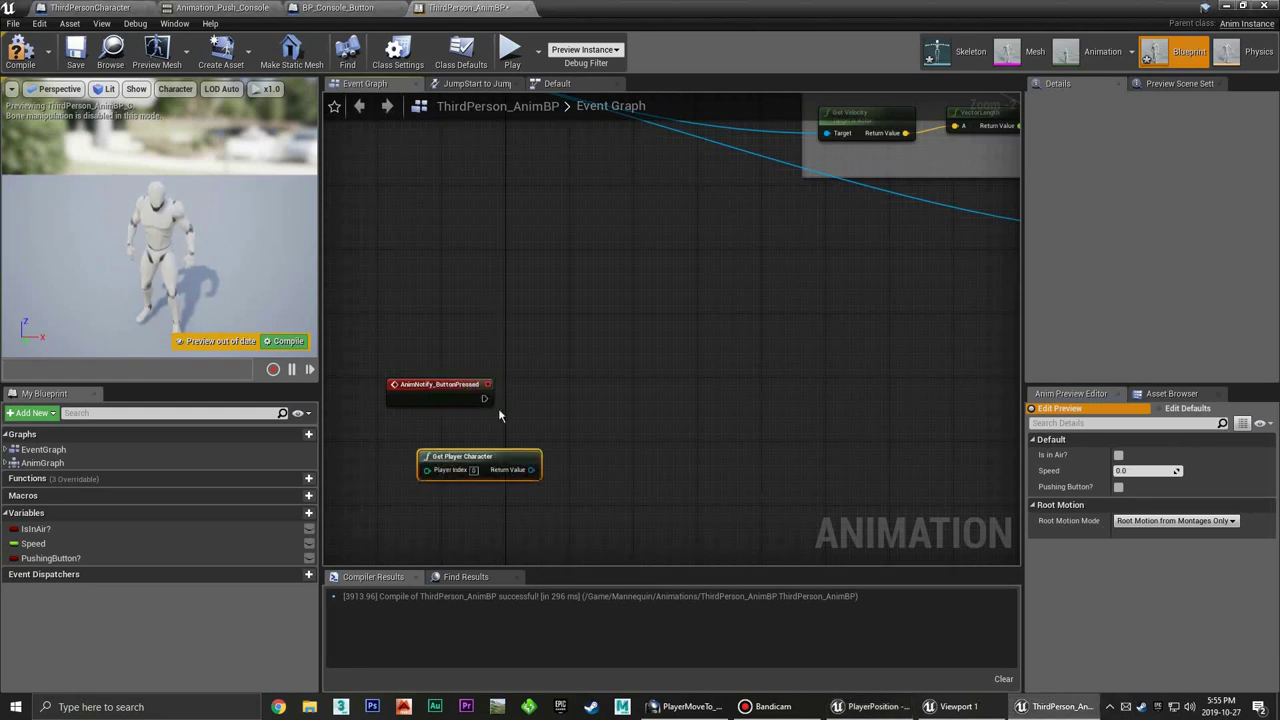
pyautogui.moveTo(513, 457)
pyautogui.mouseDown()
pyautogui.moveTo(492, 441)
pyautogui.moveTo(562, 410)
pyautogui.mouseUp()
pyautogui.write('cast to third')
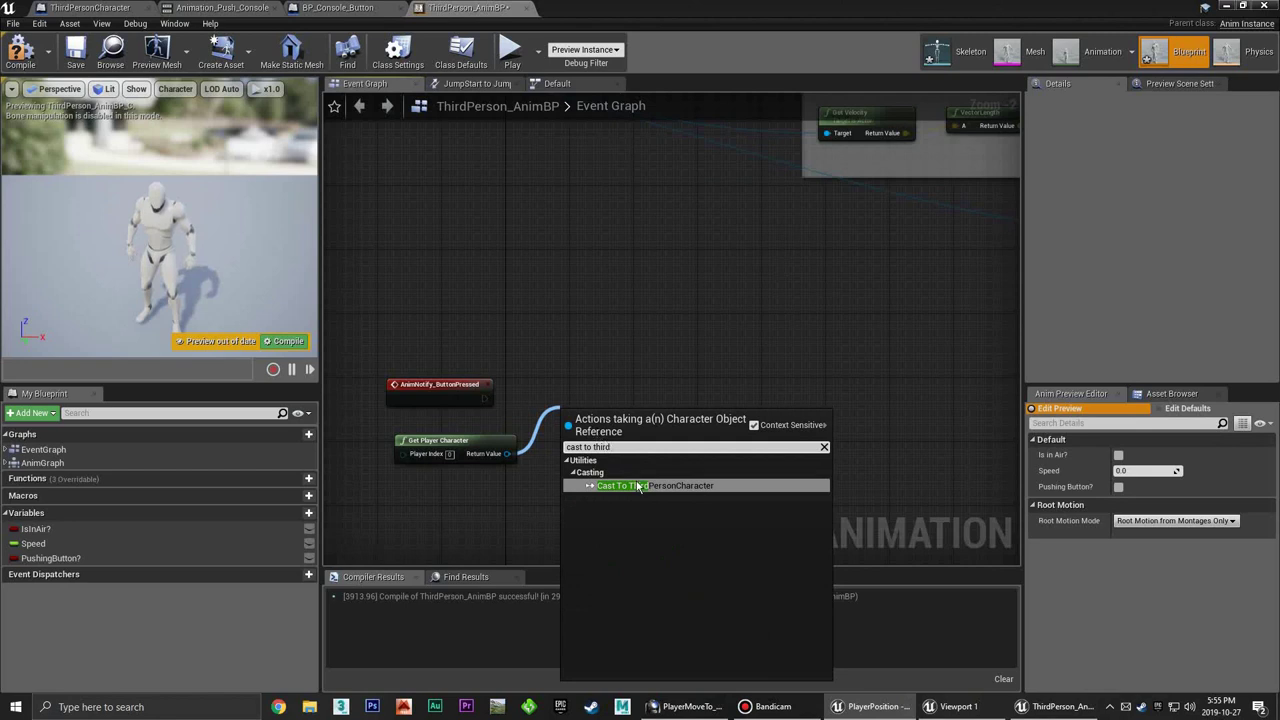
pyautogui.click(640, 486)
pyautogui.moveTo(625, 413); pyautogui.dragTo(607, 386)
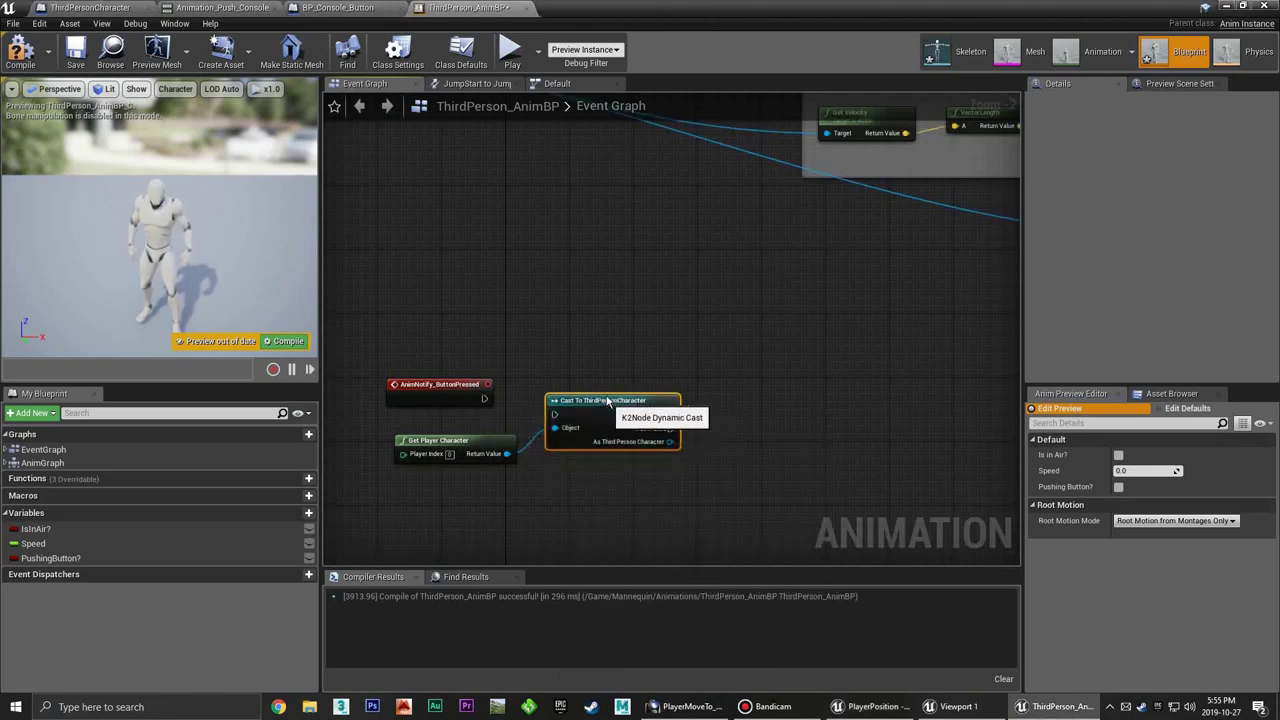
pyautogui.moveTo(483, 399); pyautogui.dragTo(562, 405)
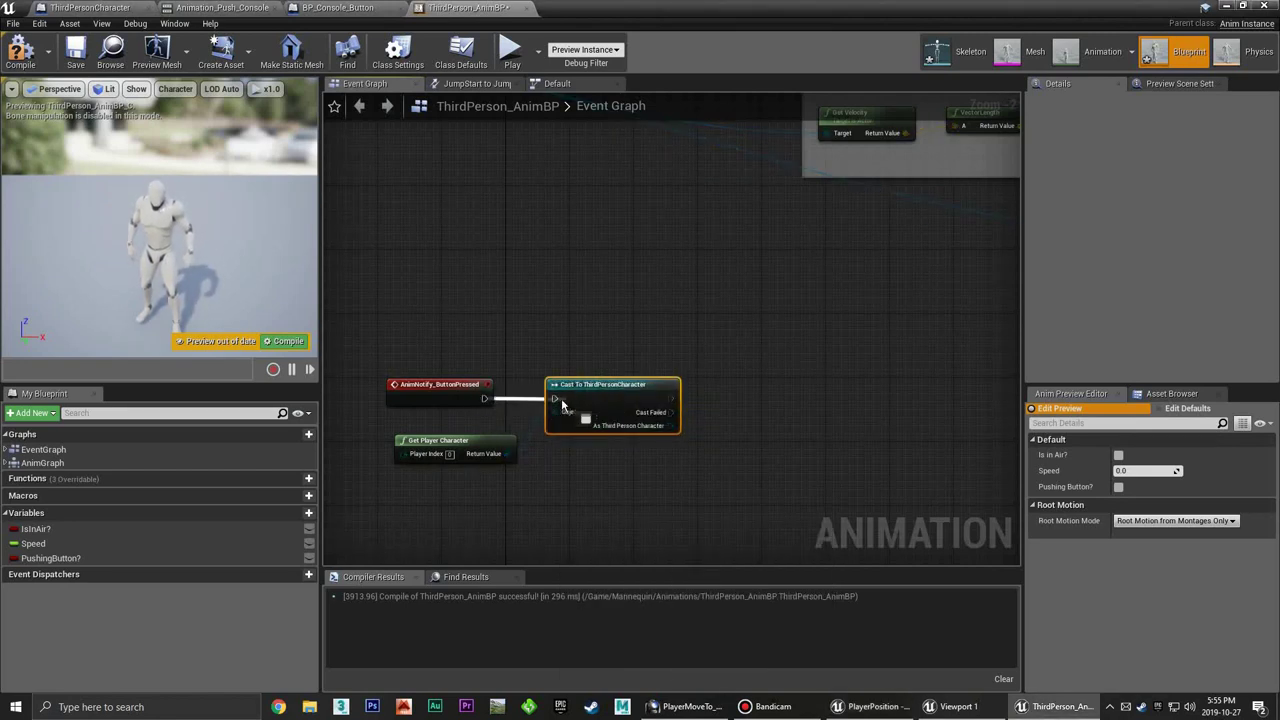
# Search 'enable' from As Third Person Character, cancel, and go to ThirdPersonCharacter
pyautogui.moveTo(715, 435); pyautogui.dragTo(632, 422, button='right')
pyautogui.moveTo(586, 412); pyautogui.dragTo(631, 427)
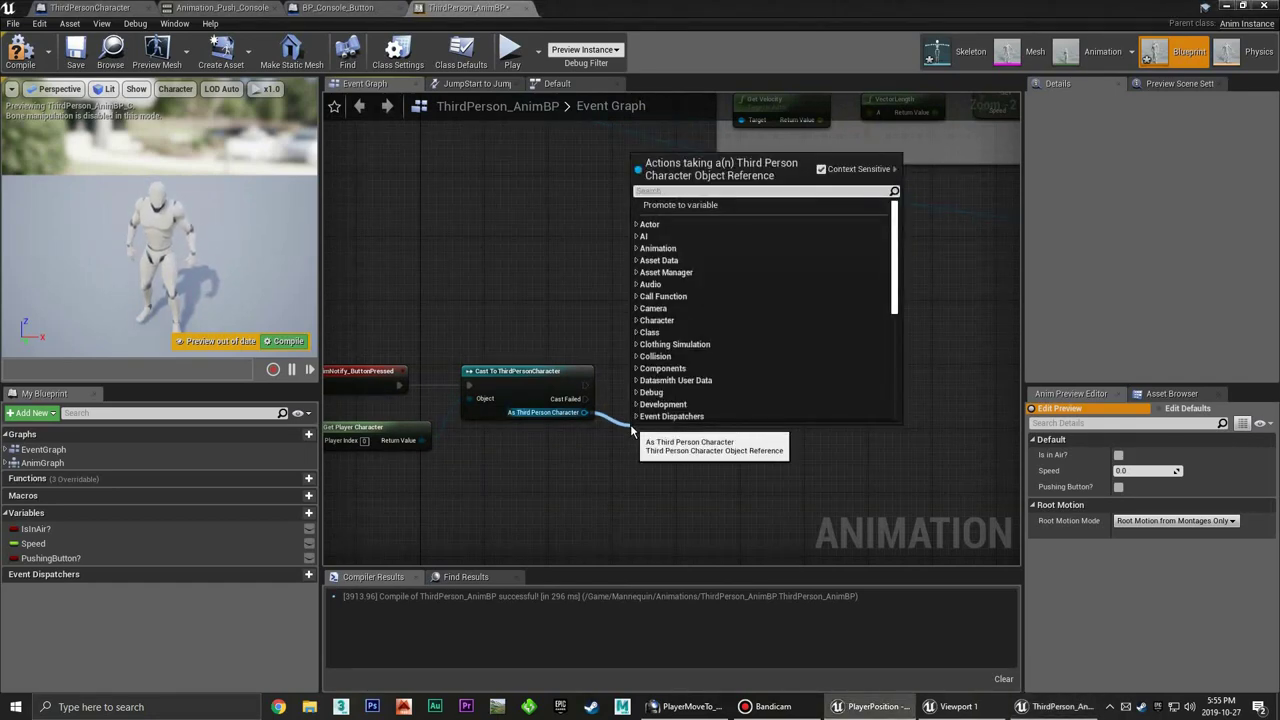
pyautogui.write('enable')
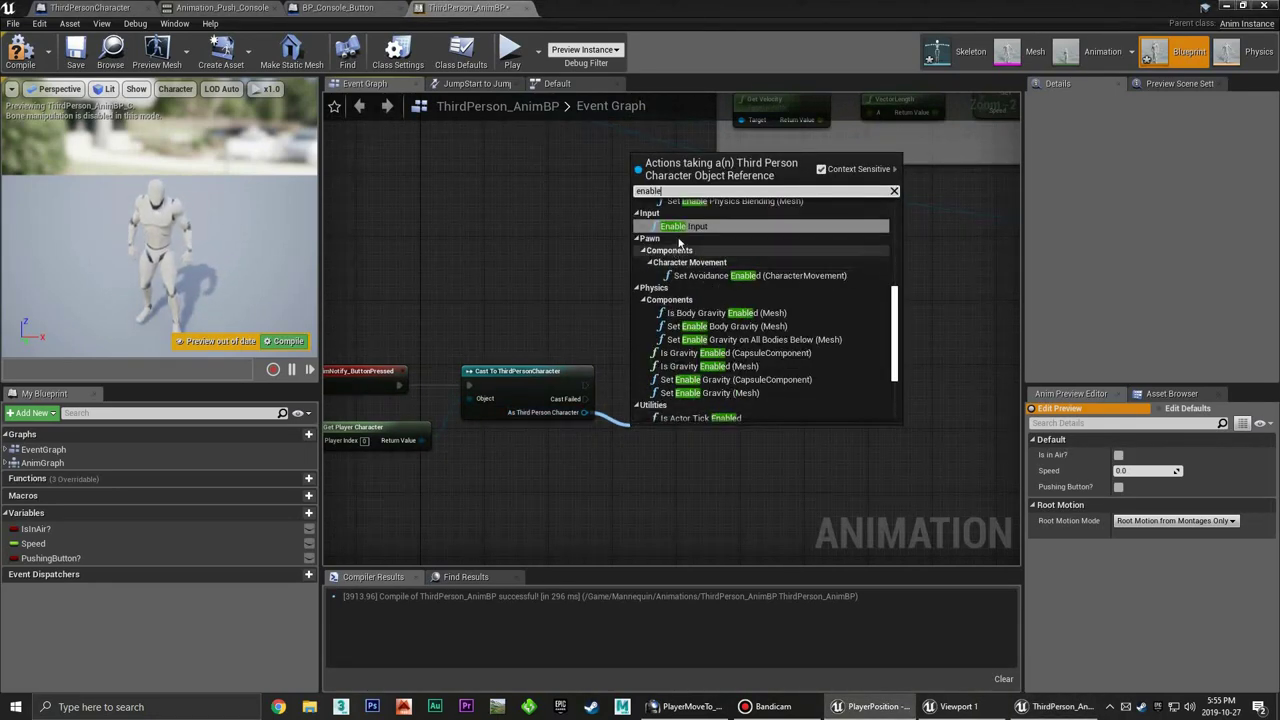
pyautogui.press('BackSpace')
pyautogui.press('BackSpace')
pyautogui.press('BackSpace')
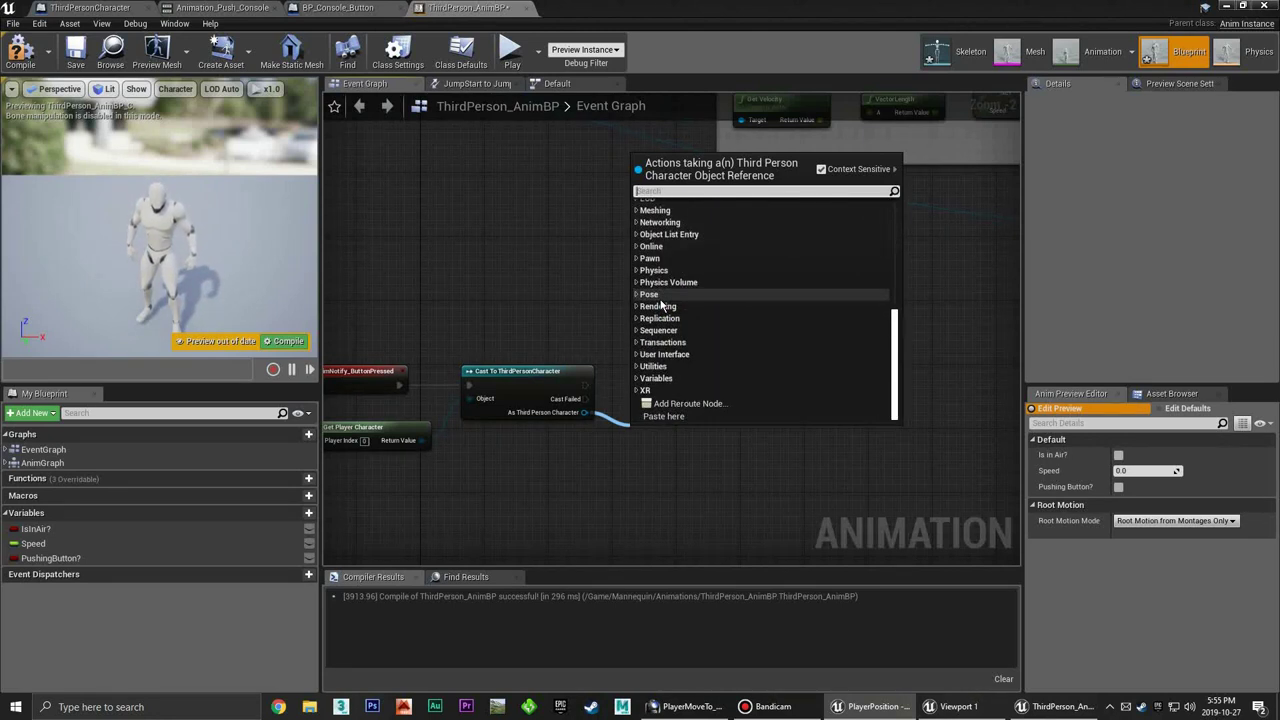
pyautogui.click(458, 122)
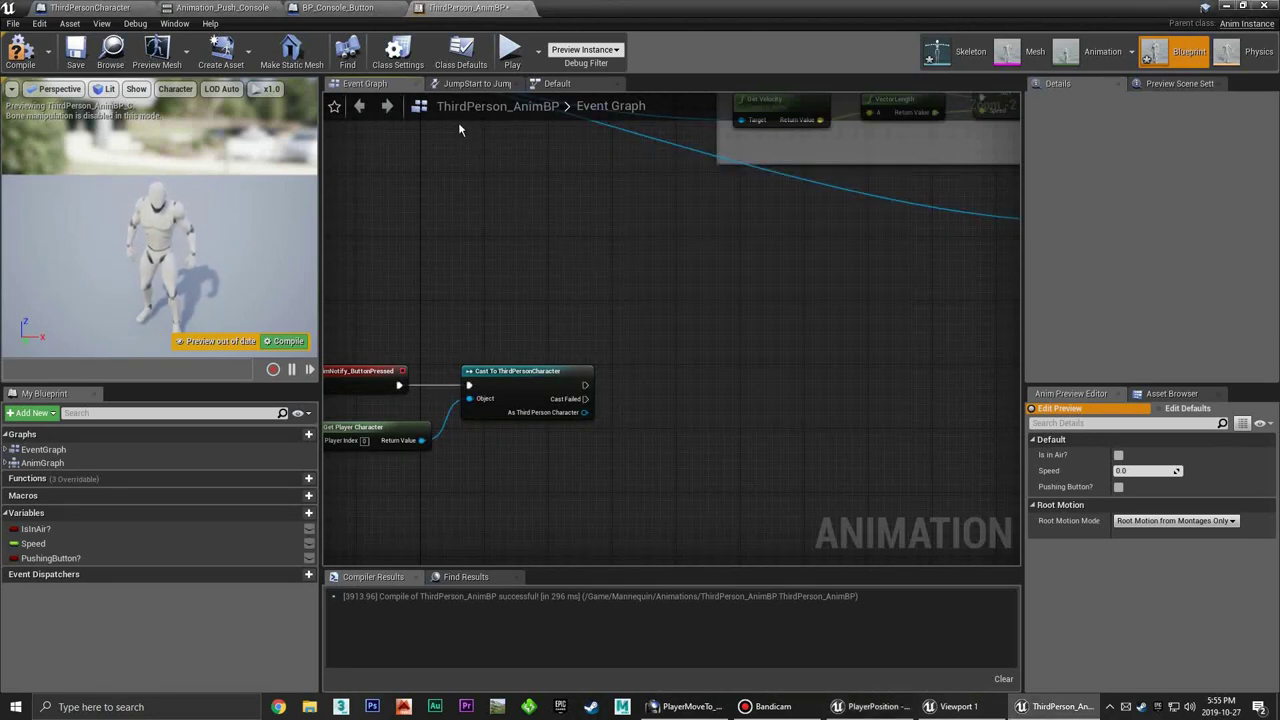
pyautogui.click(57, 7)
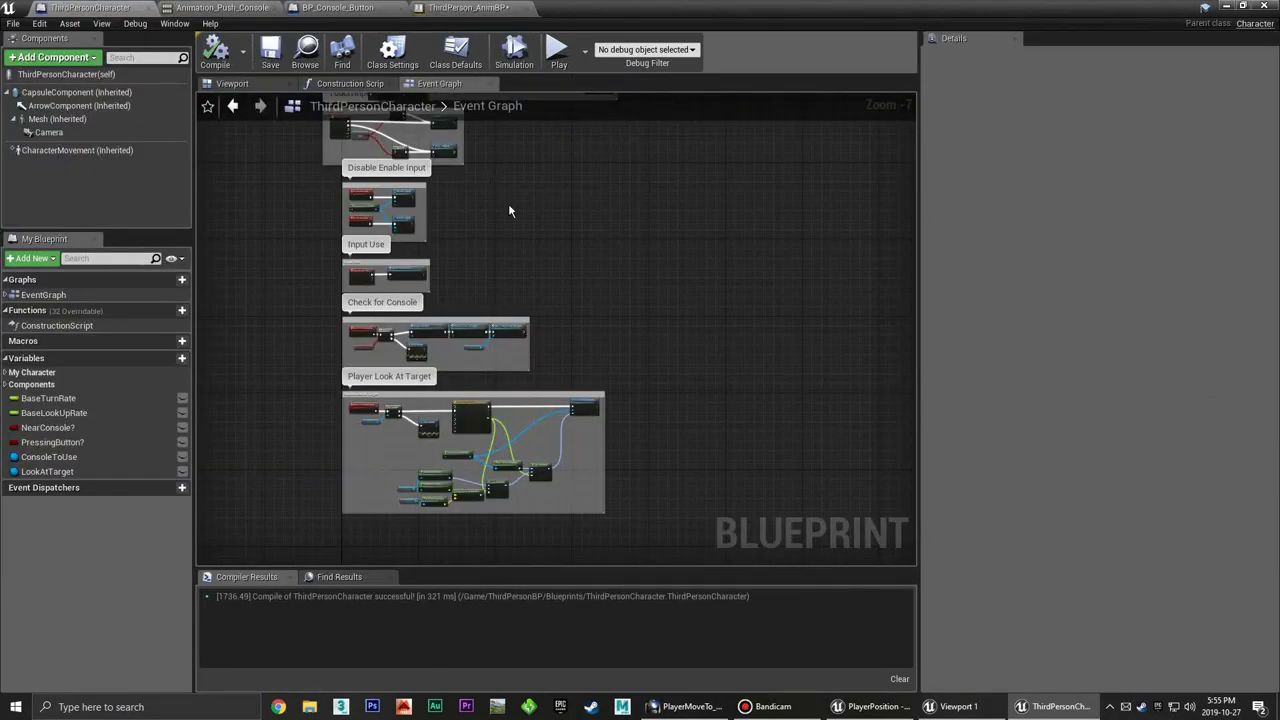
# In ThirdPerson_AnimBP, add Control Enable after the ButtonPressed cast and compile
pyautogui.scroll(7, 437, 245)
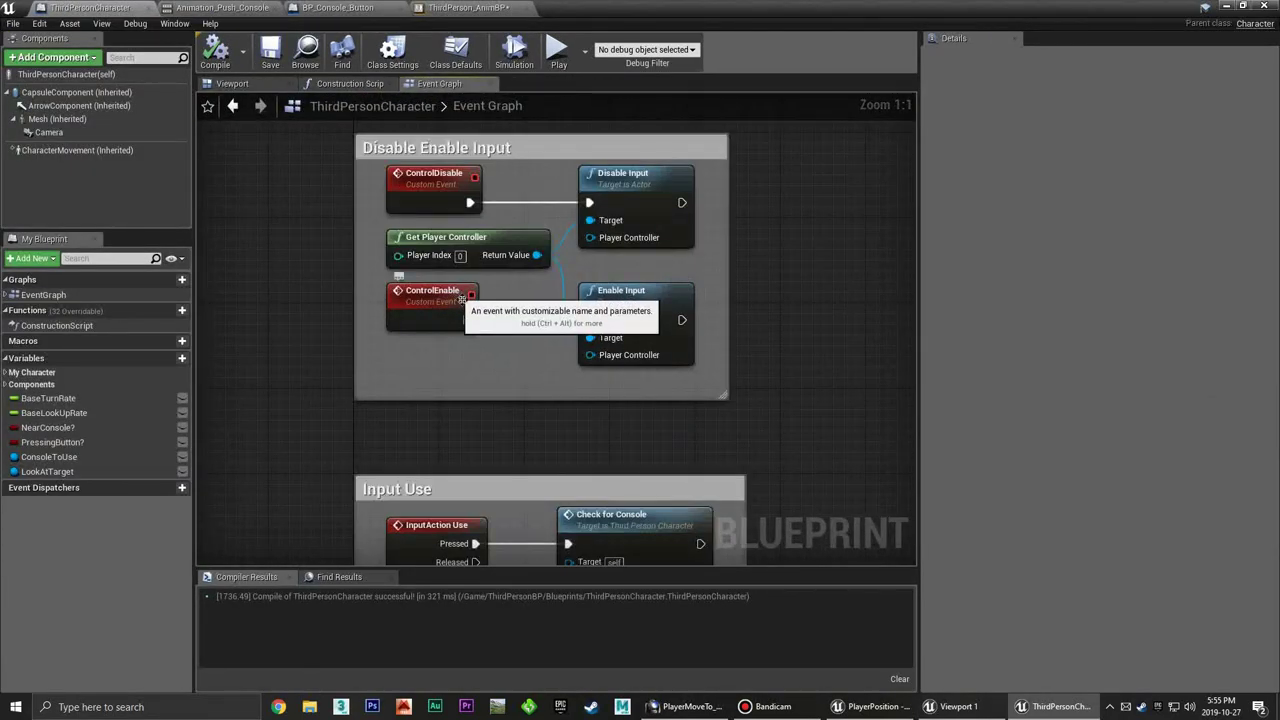
pyautogui.click(435, 7)
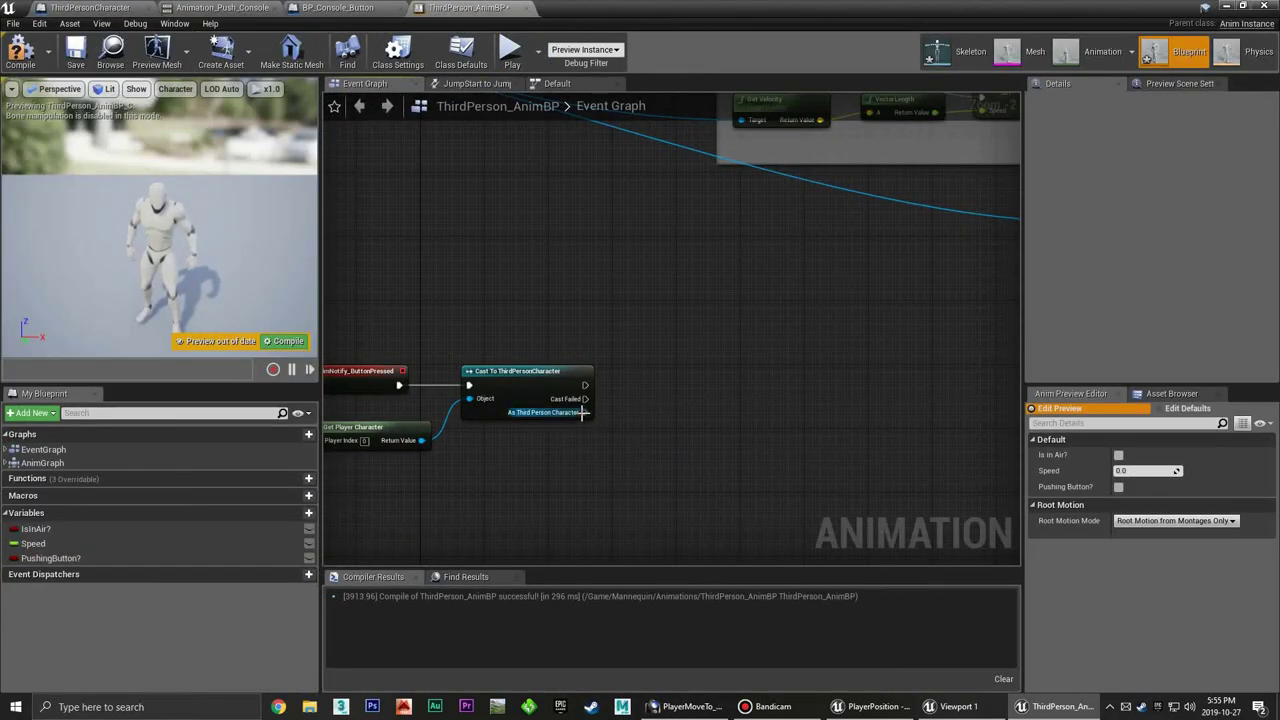
pyautogui.moveTo(583, 412); pyautogui.dragTo(651, 405)
pyautogui.write('control')
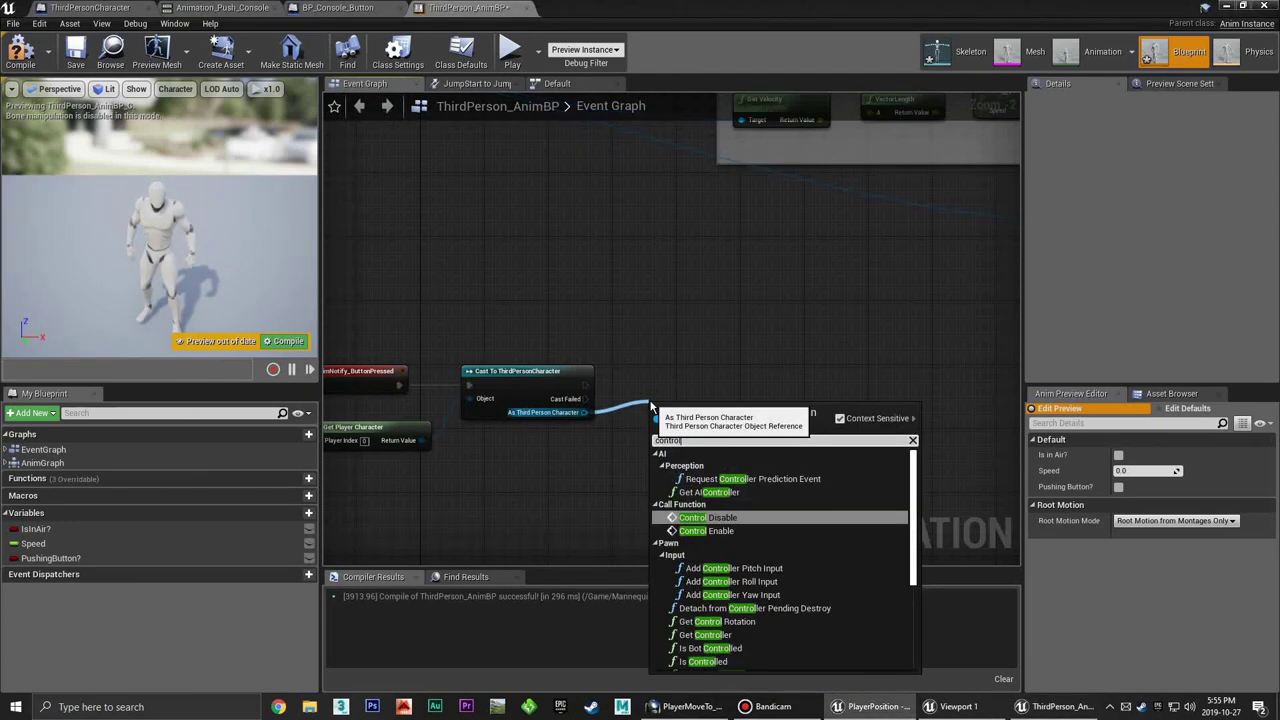
pyautogui.click(710, 531)
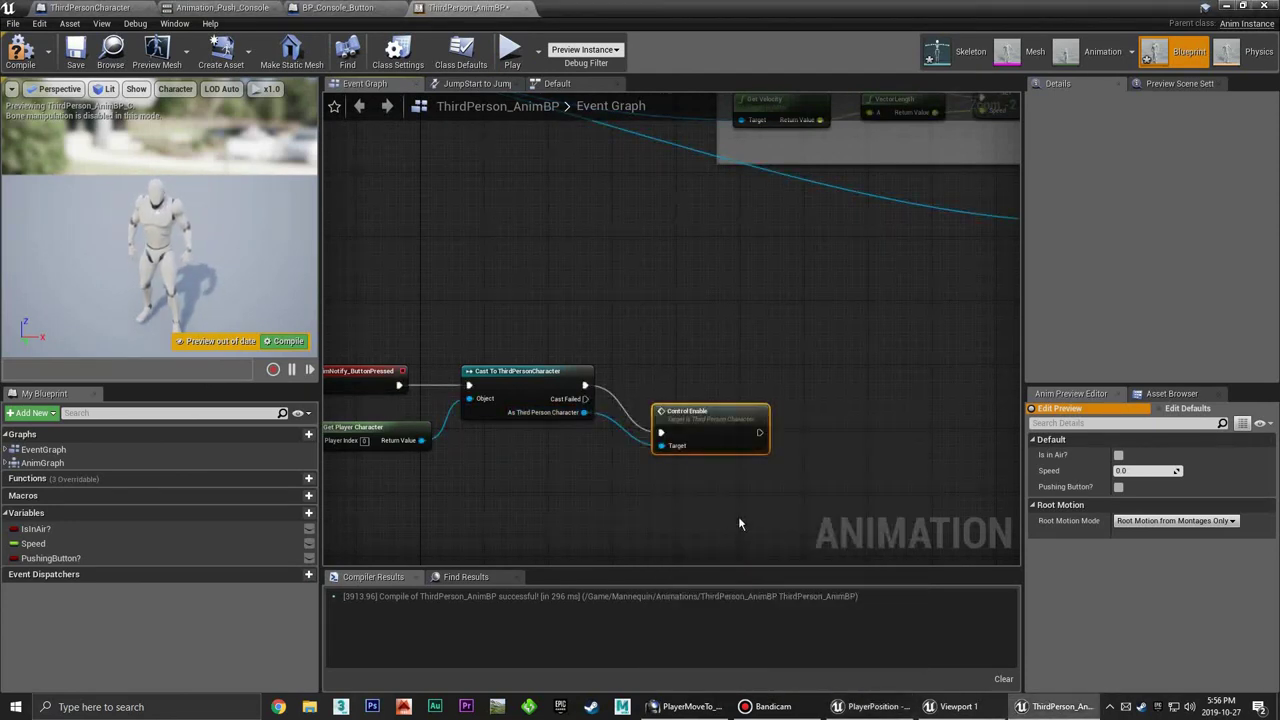
pyautogui.moveTo(691, 403); pyautogui.dragTo(653, 364)
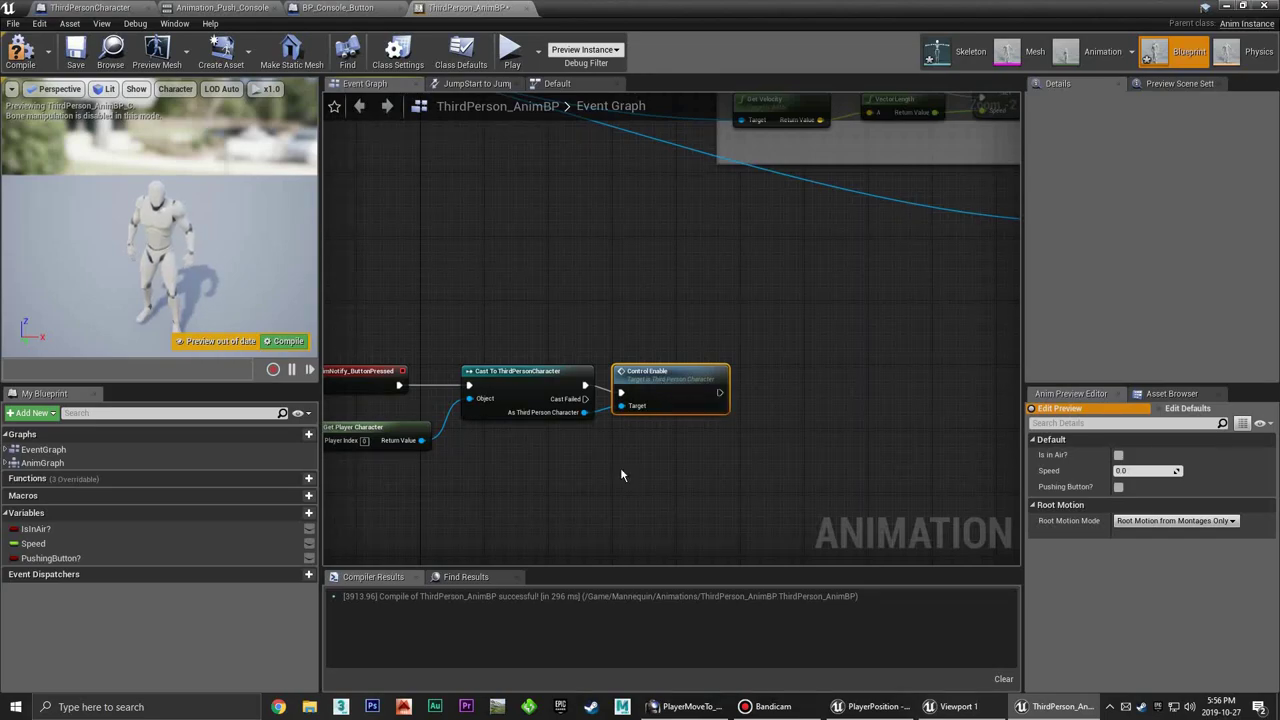
pyautogui.moveTo(412, 246)
pyautogui.mouseDown(button='right')
pyautogui.moveTo(508, 251)
pyautogui.moveTo(526, 229)
pyautogui.mouseUp(button='right')
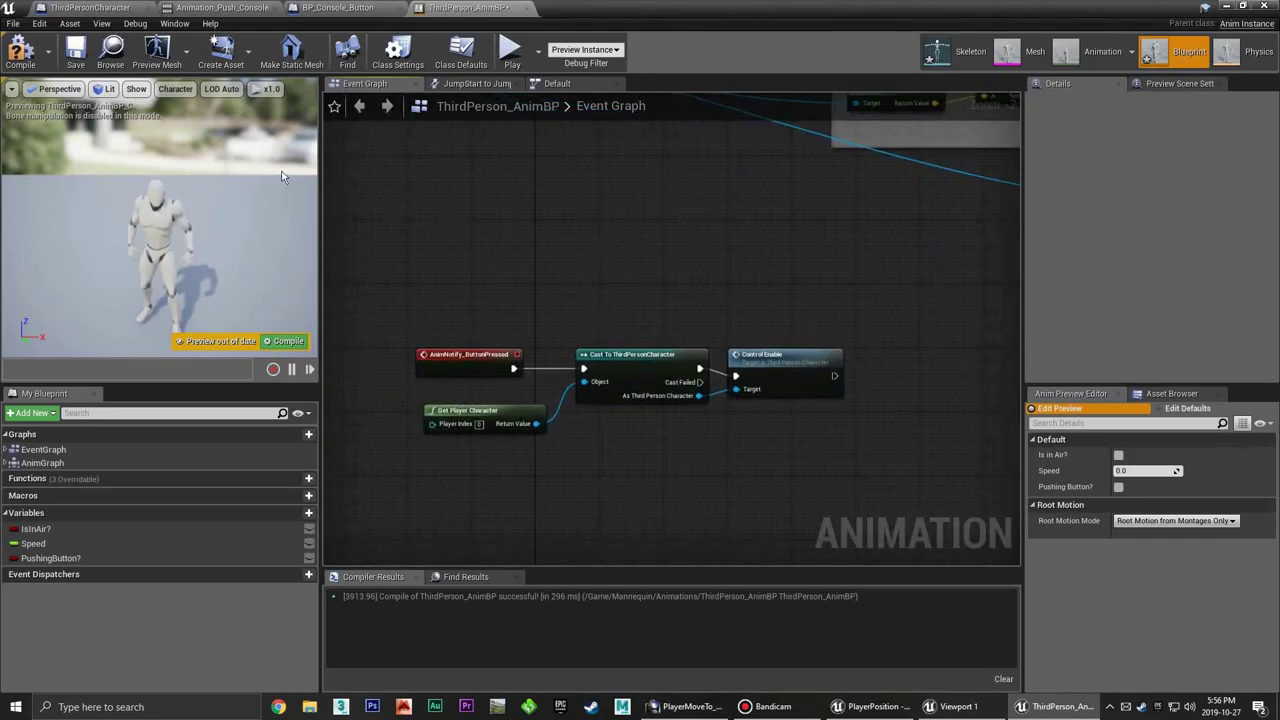
pyautogui.click(20, 45)
pyautogui.moveTo(765, 297)
pyautogui.mouseDown(button='right')
pyautogui.moveTo(633, 247)
pyautogui.moveTo(647, 238)
pyautogui.mouseUp(button='right')
# In ThirdPersonCharacter, inspect InputAction Use and jump to the CheckForConsole event
pyautogui.click(90, 7)
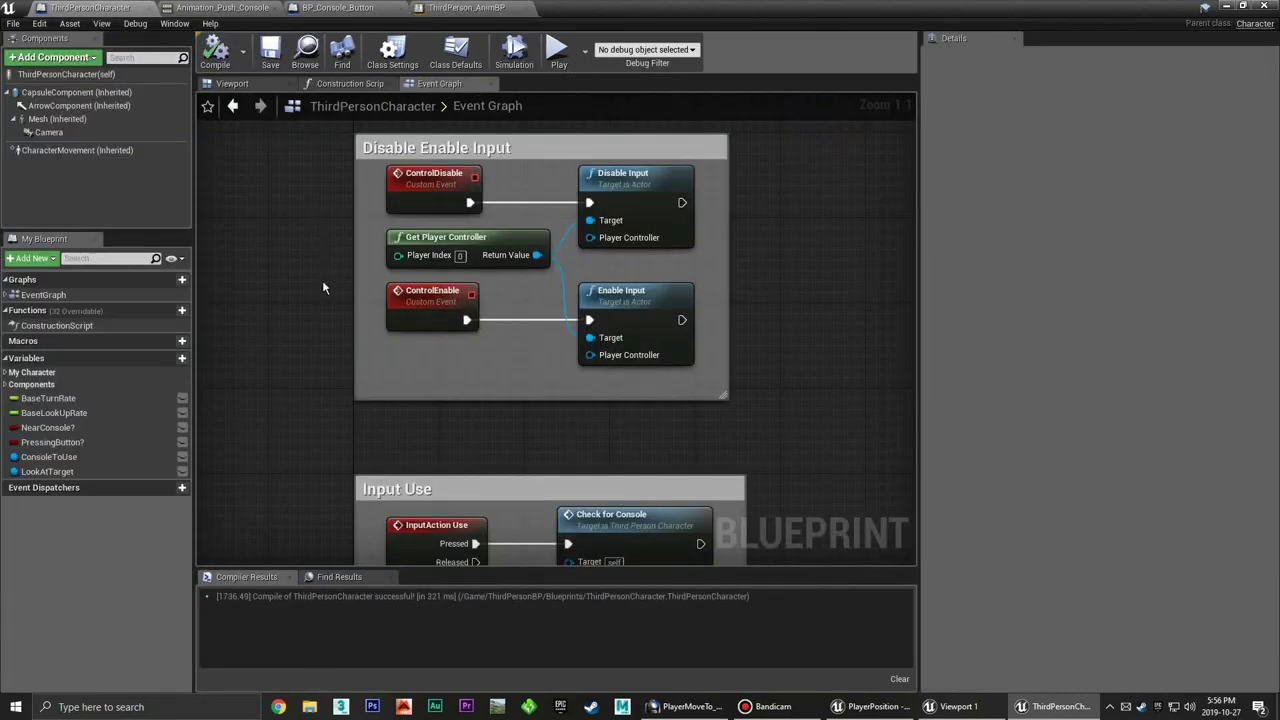
pyautogui.moveTo(333, 243); pyautogui.dragTo(369, 298, button='right')
pyautogui.scroll(-6, 375, 294)
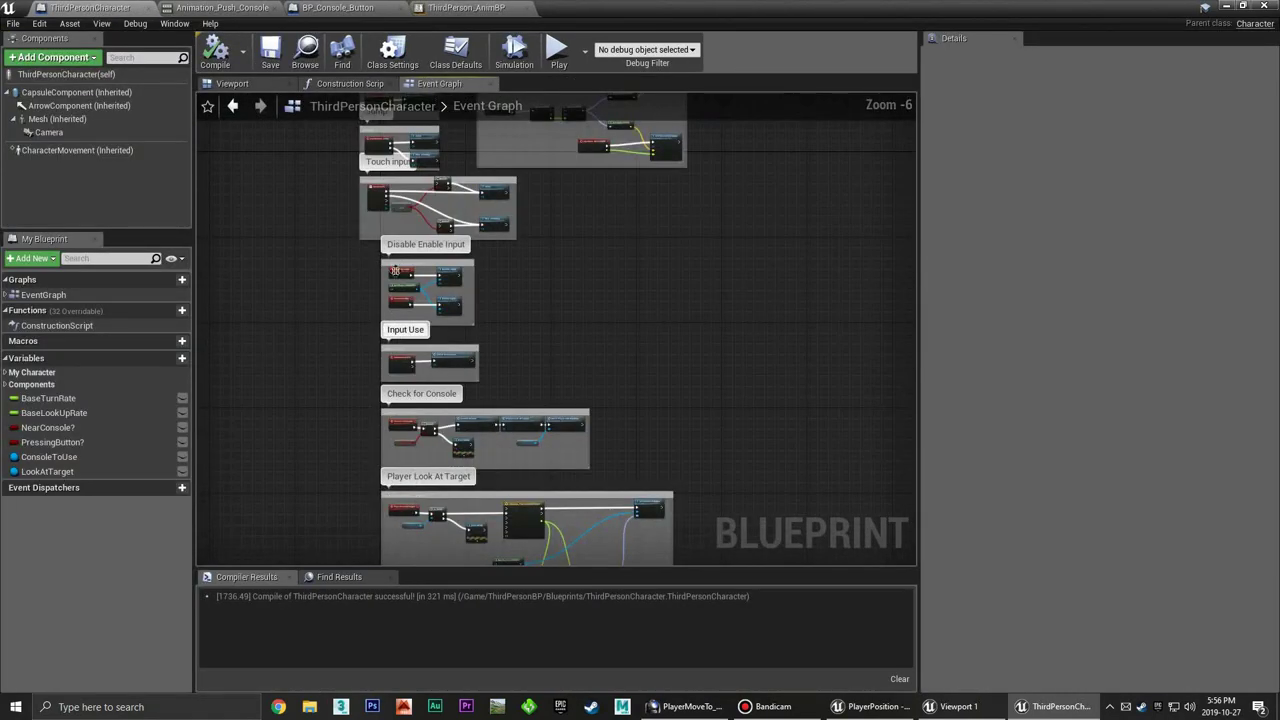
pyautogui.scroll(6, 523, 271)
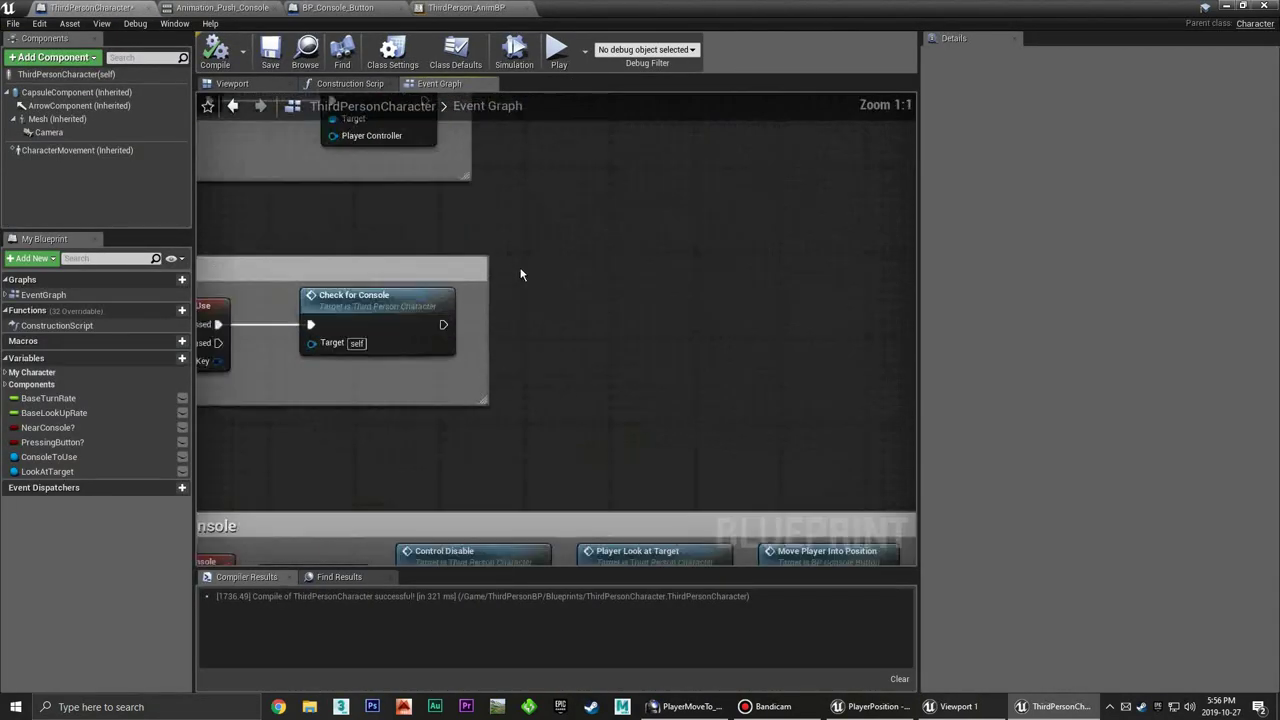
pyautogui.moveTo(523, 271)
pyautogui.mouseDown(button='right')
pyautogui.moveTo(727, 355)
pyautogui.moveTo(653, 308)
pyautogui.mouseUp(button='right')
pyautogui.scroll(-2, 727, 355)
pyautogui.scroll(2, 653, 308)
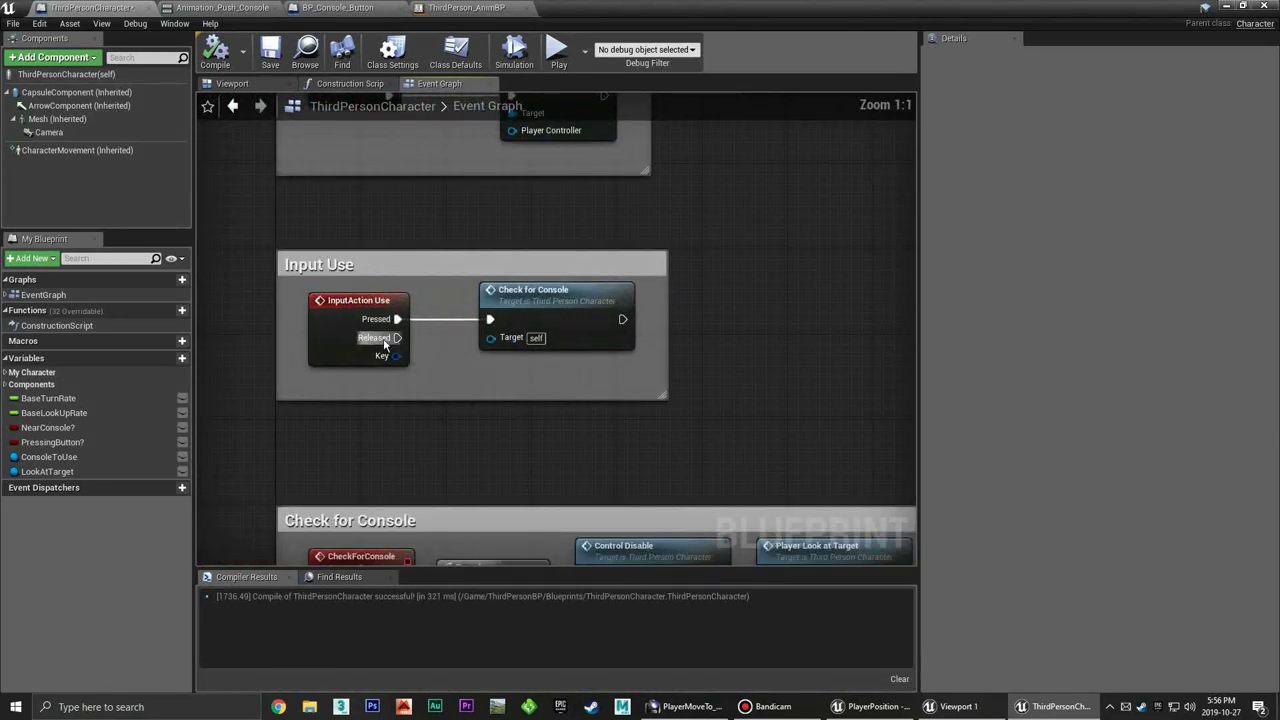
pyautogui.moveTo(380, 340); pyautogui.dragTo(403, 297, button='right')
pyautogui.click(337, 227)
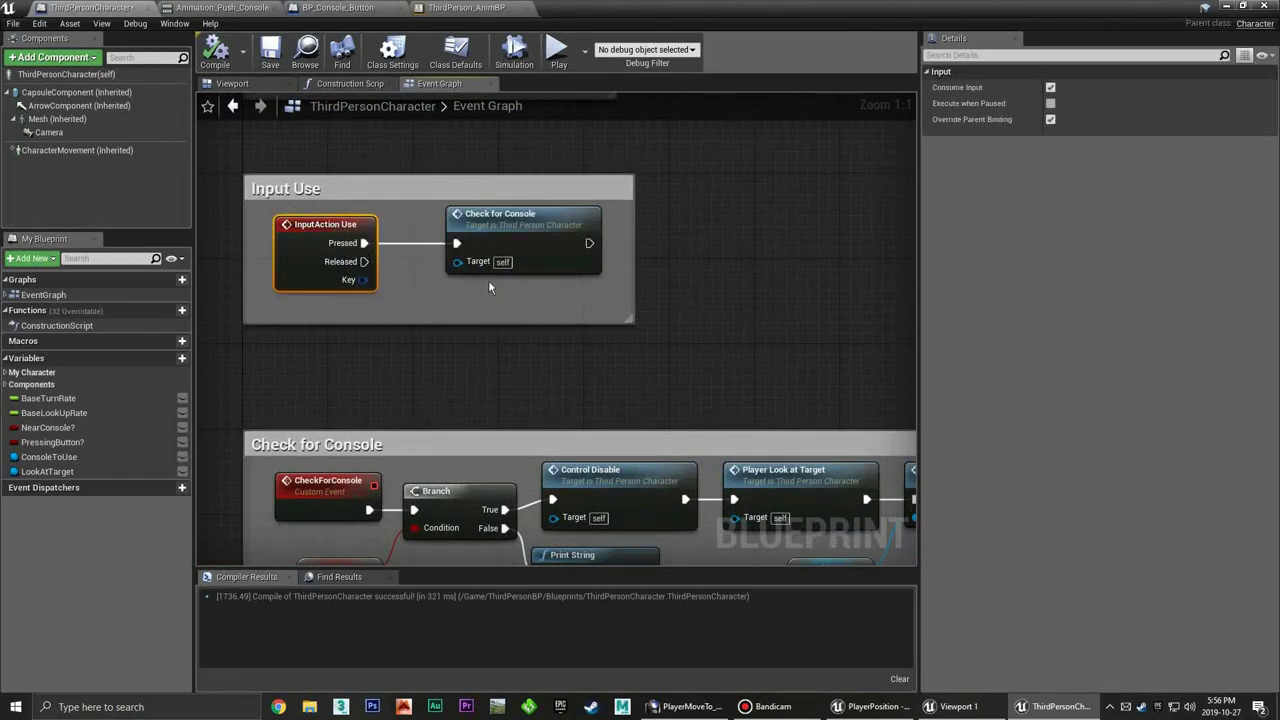
pyautogui.click(536, 233)
pyautogui.click(545, 333)
pyautogui.doubleClick(536, 233)
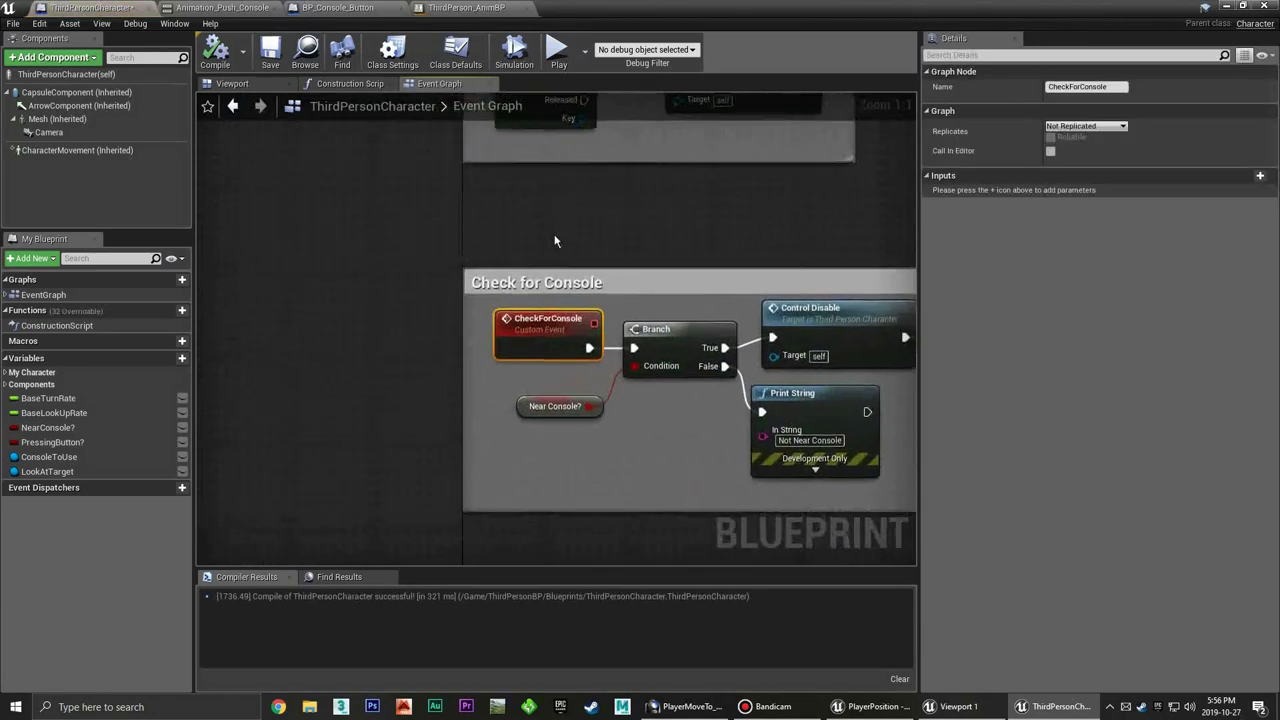
# Inspect Near Console?, Control Disable and Move Player Into Position, then open PlayerLookAtTarget
pyautogui.click(629, 322)
pyautogui.moveTo(629, 322); pyautogui.dragTo(400, 293, button='right')
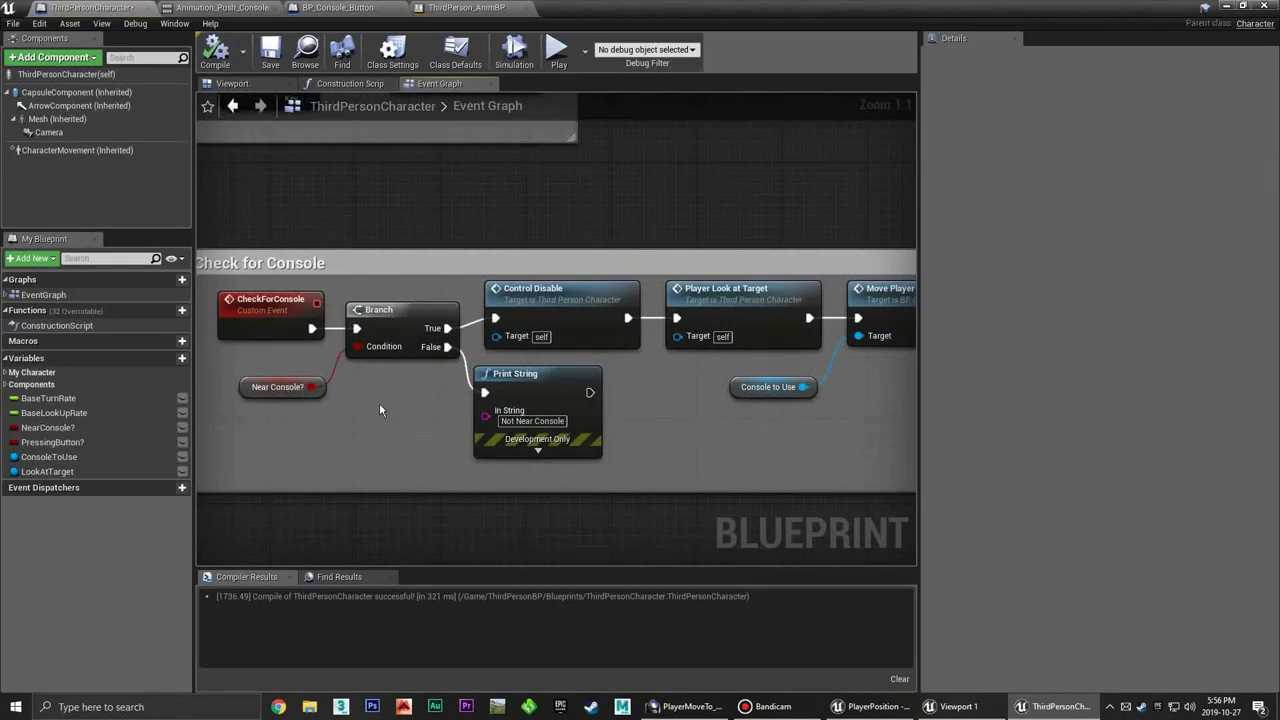
pyautogui.moveTo(401, 393); pyautogui.dragTo(299, 416, button='right')
pyautogui.click(272, 386)
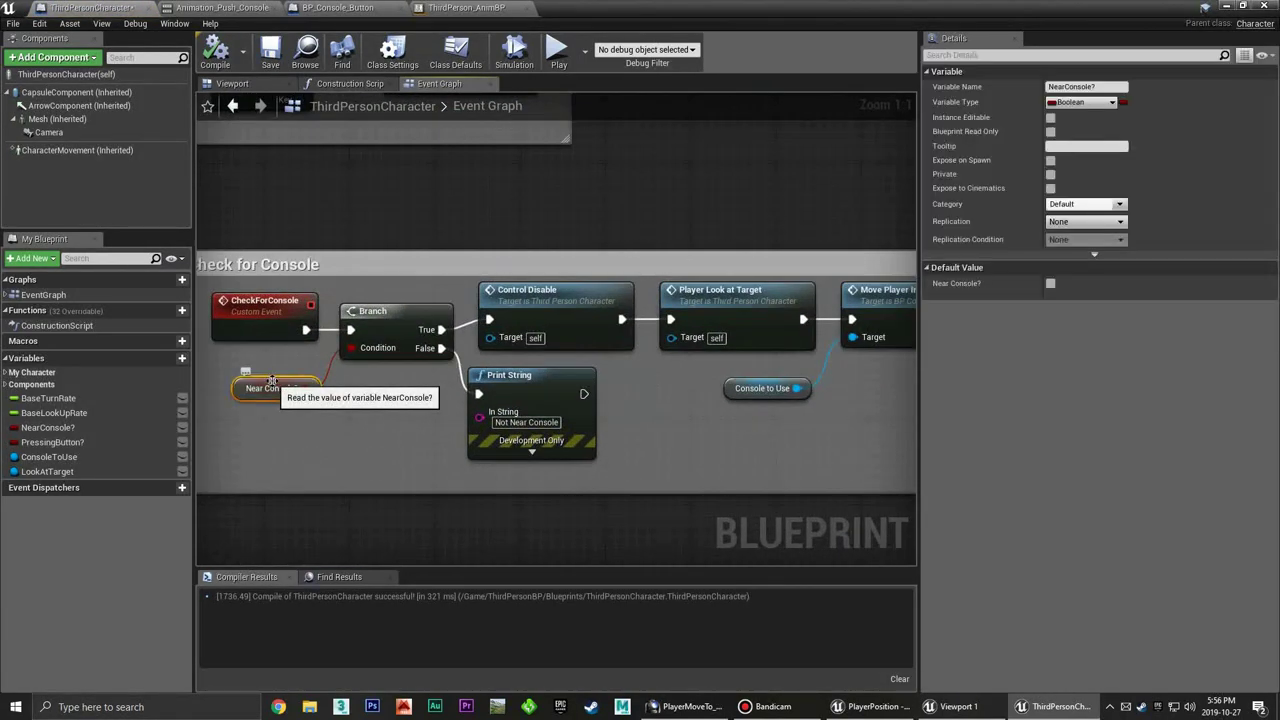
pyautogui.click(383, 394)
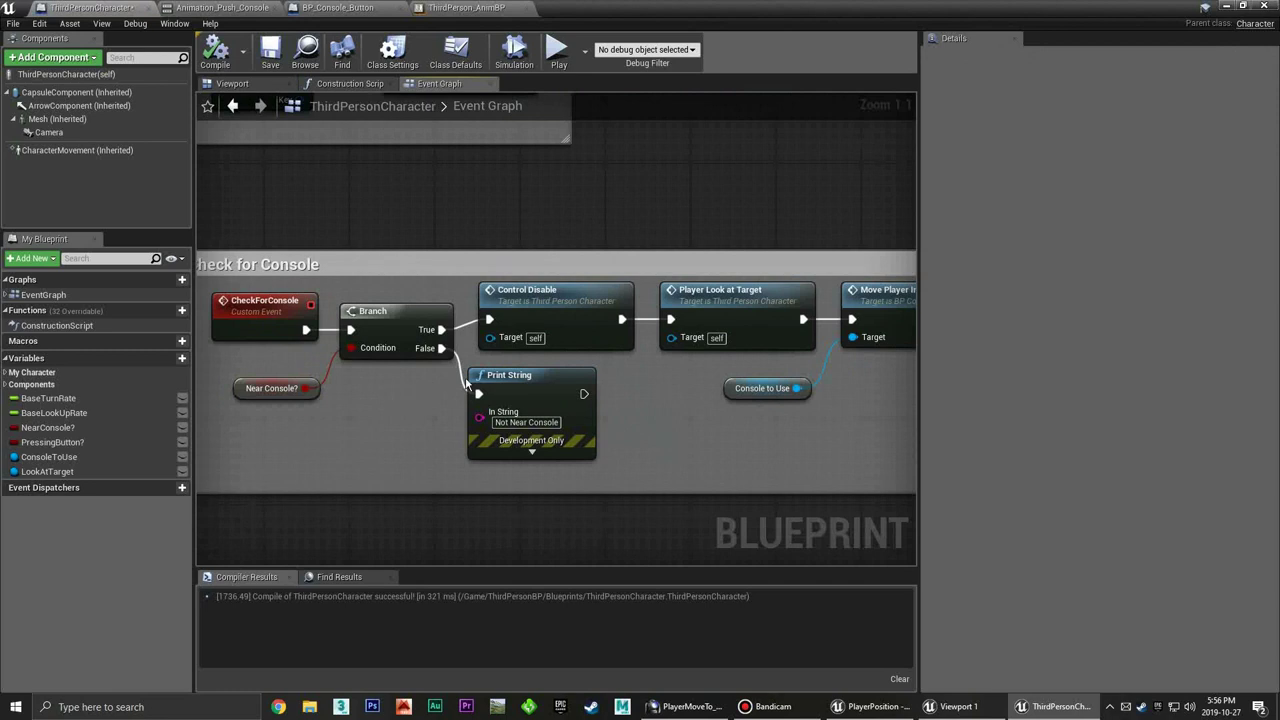
pyautogui.click(581, 289)
pyautogui.moveTo(626, 359); pyautogui.dragTo(501, 366, button='right')
pyautogui.click(603, 375)
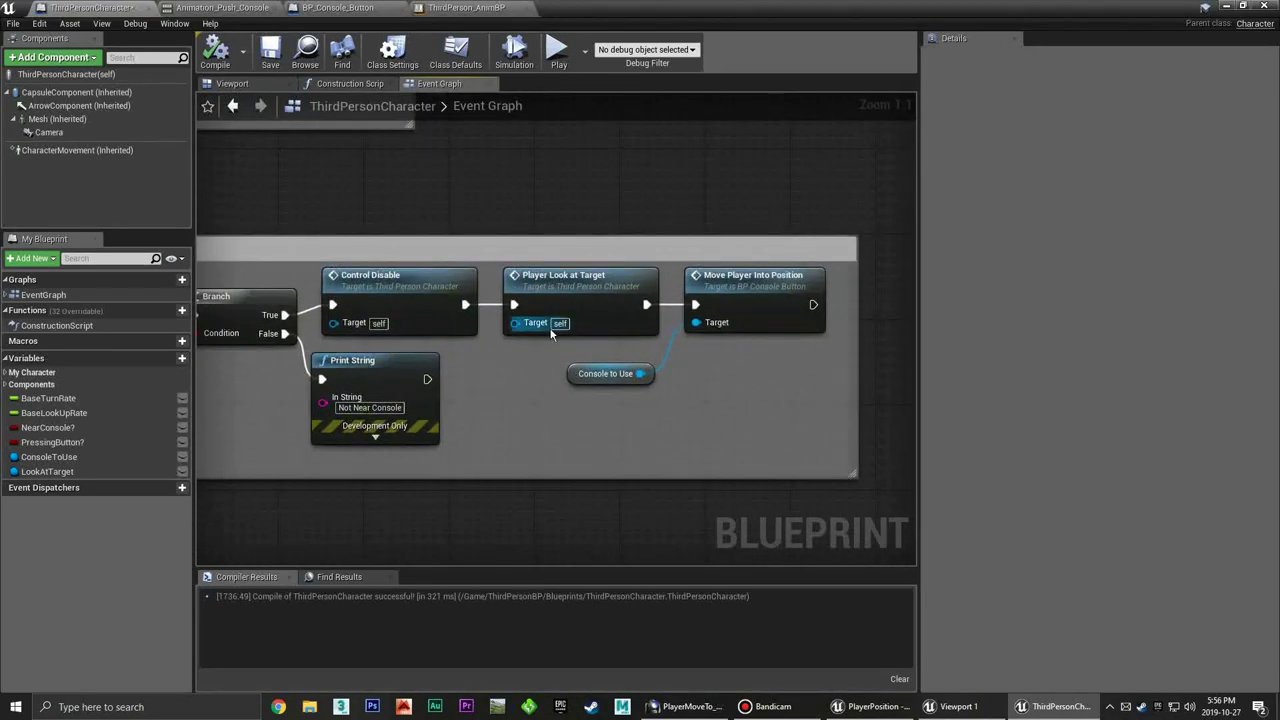
pyautogui.click(586, 289)
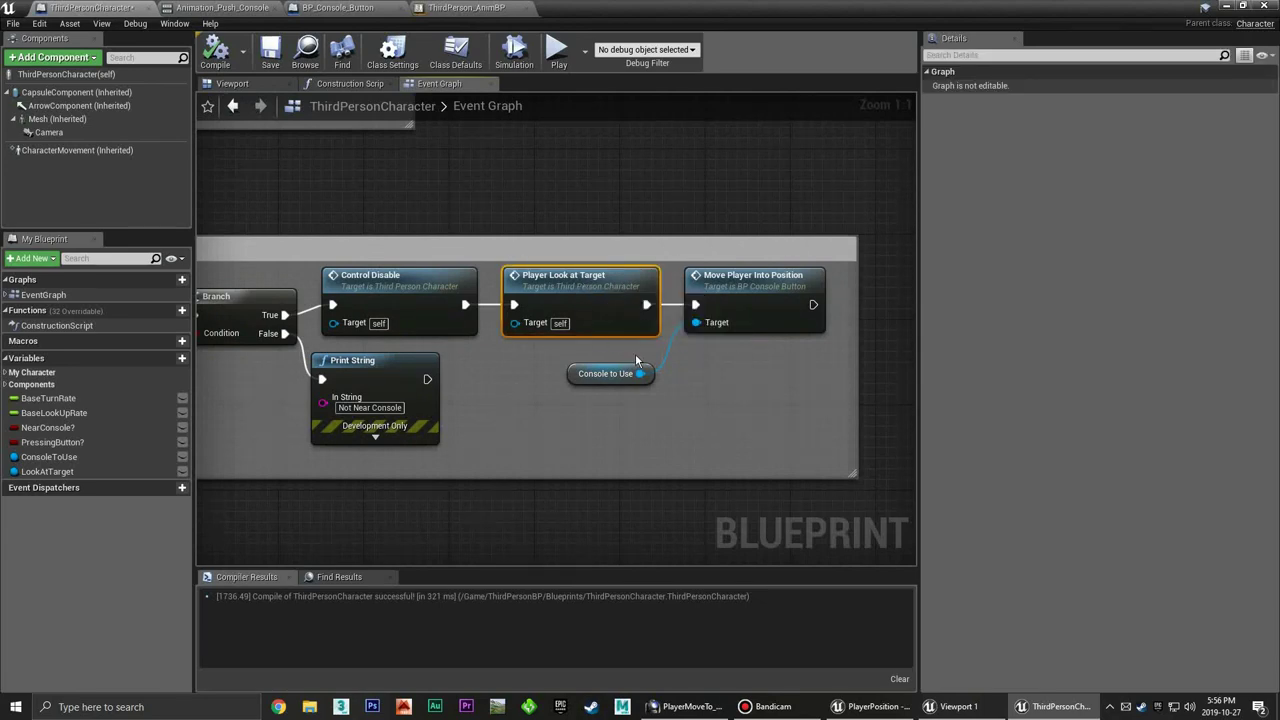
pyautogui.click(760, 290)
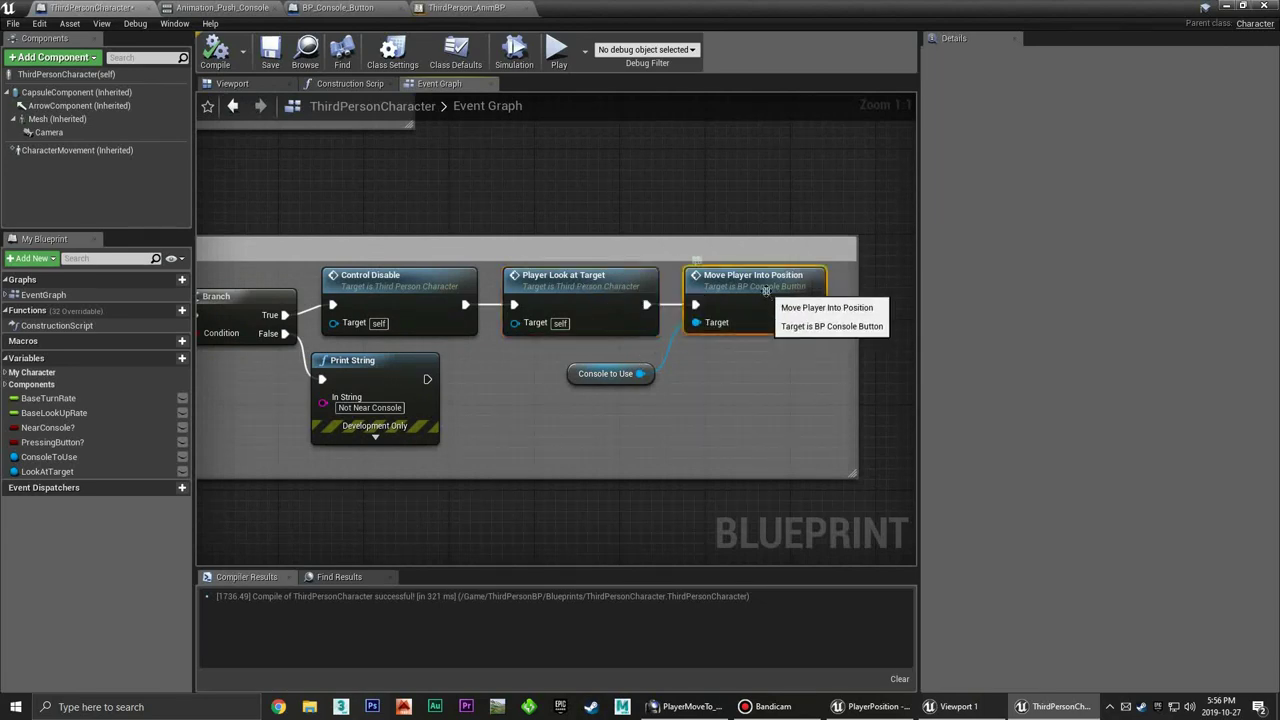
pyautogui.doubleClick(582, 284)
# Inspect PlayerLookAtTarget's Look at Target variable and its Is Valid check
pyautogui.click(620, 295)
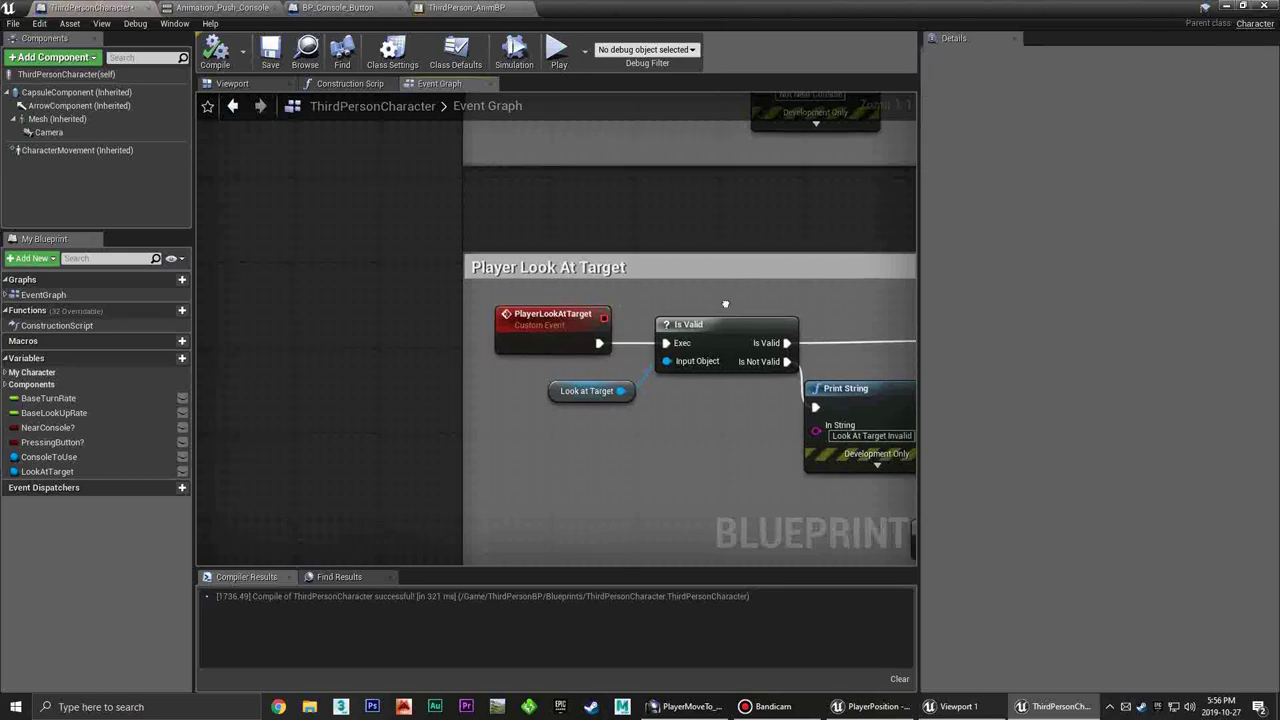
pyautogui.moveTo(660, 367); pyautogui.dragTo(462, 367, button='right')
pyautogui.click(390, 393)
pyautogui.click(548, 393)
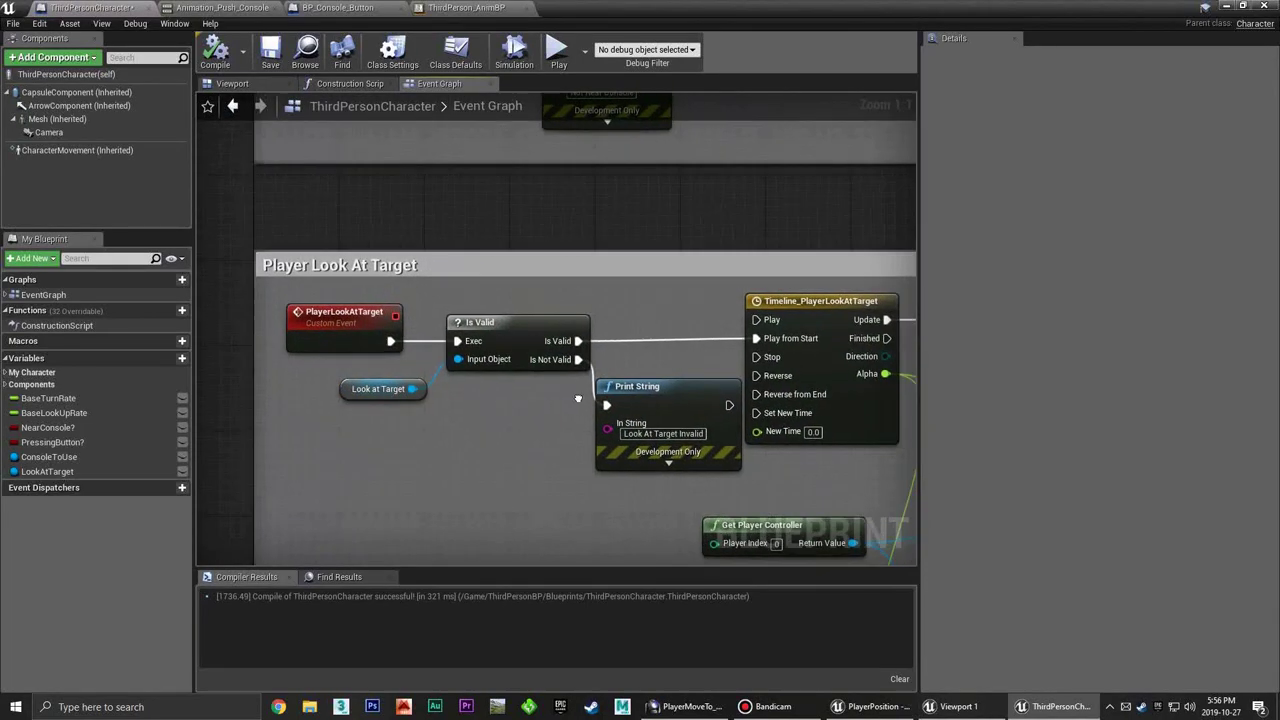
pyautogui.moveTo(548, 393); pyautogui.dragTo(402, 379, button='right')
pyautogui.click(440, 345)
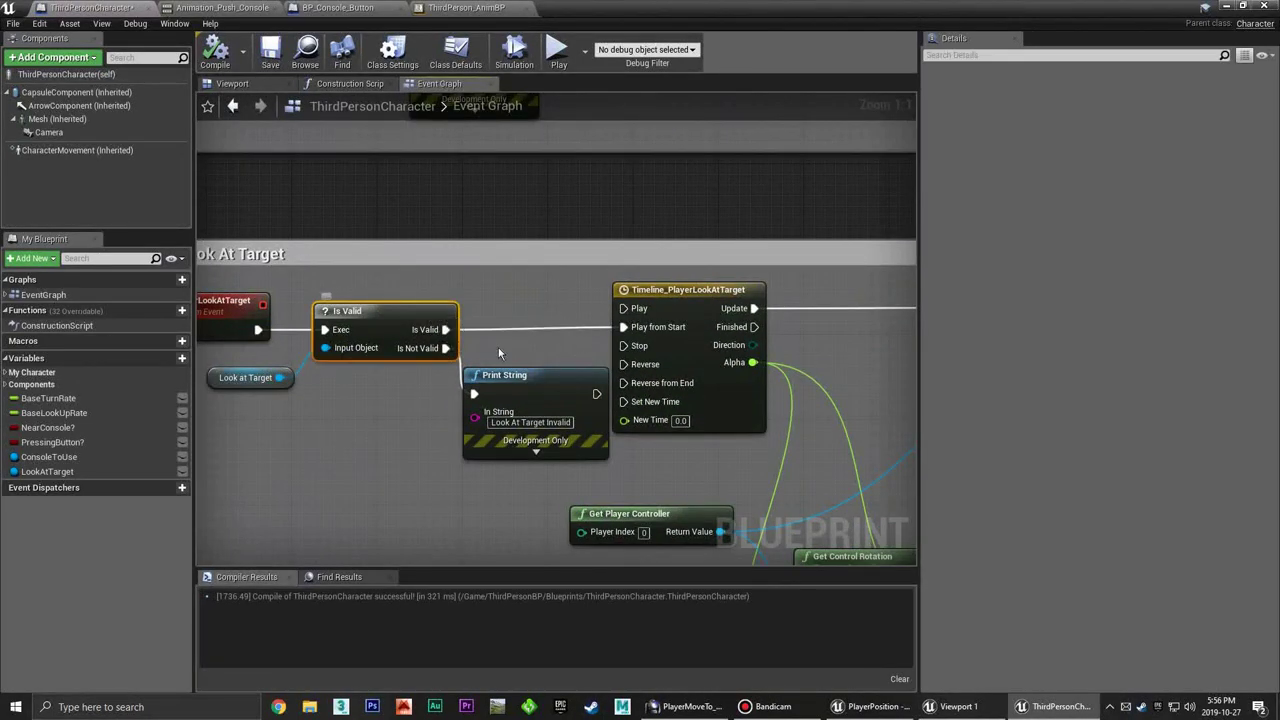
pyautogui.click(258, 377)
pyautogui.click(451, 375)
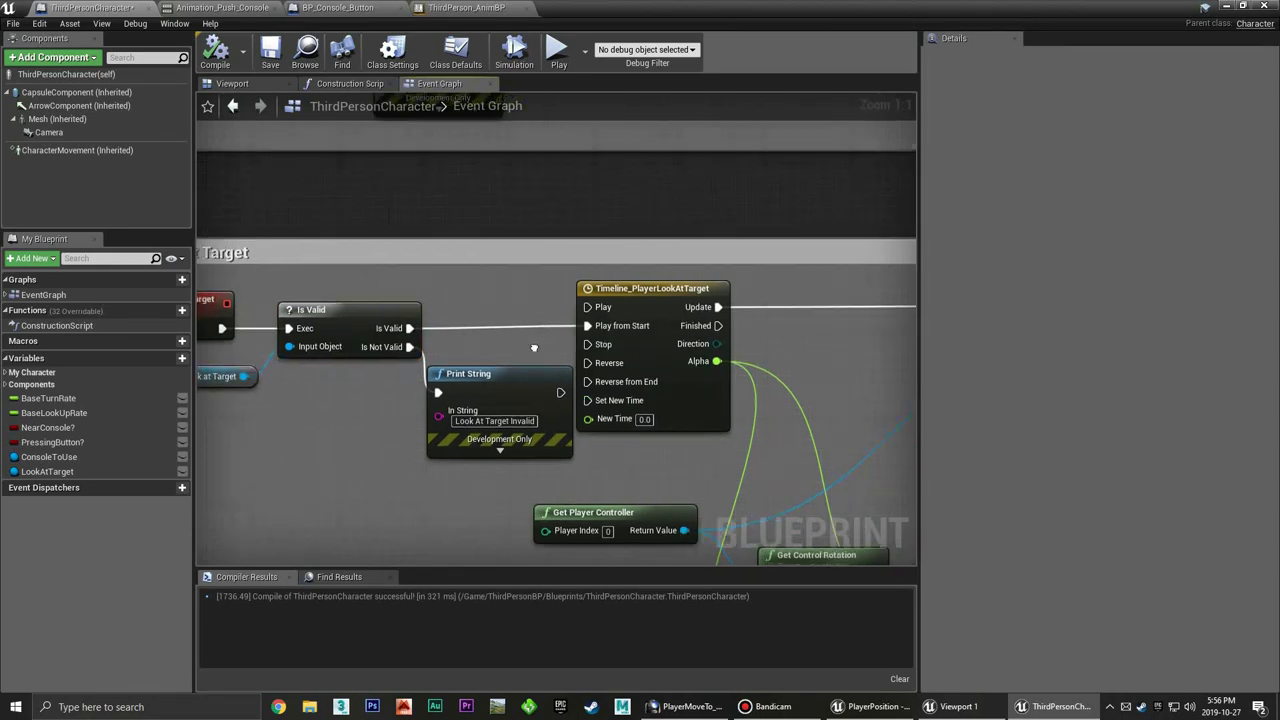
# Review the control rotation and Lerp nodes, Console to Use and Move Player Into Position
pyautogui.moveTo(569, 349); pyautogui.dragTo(397, 329, button='right')
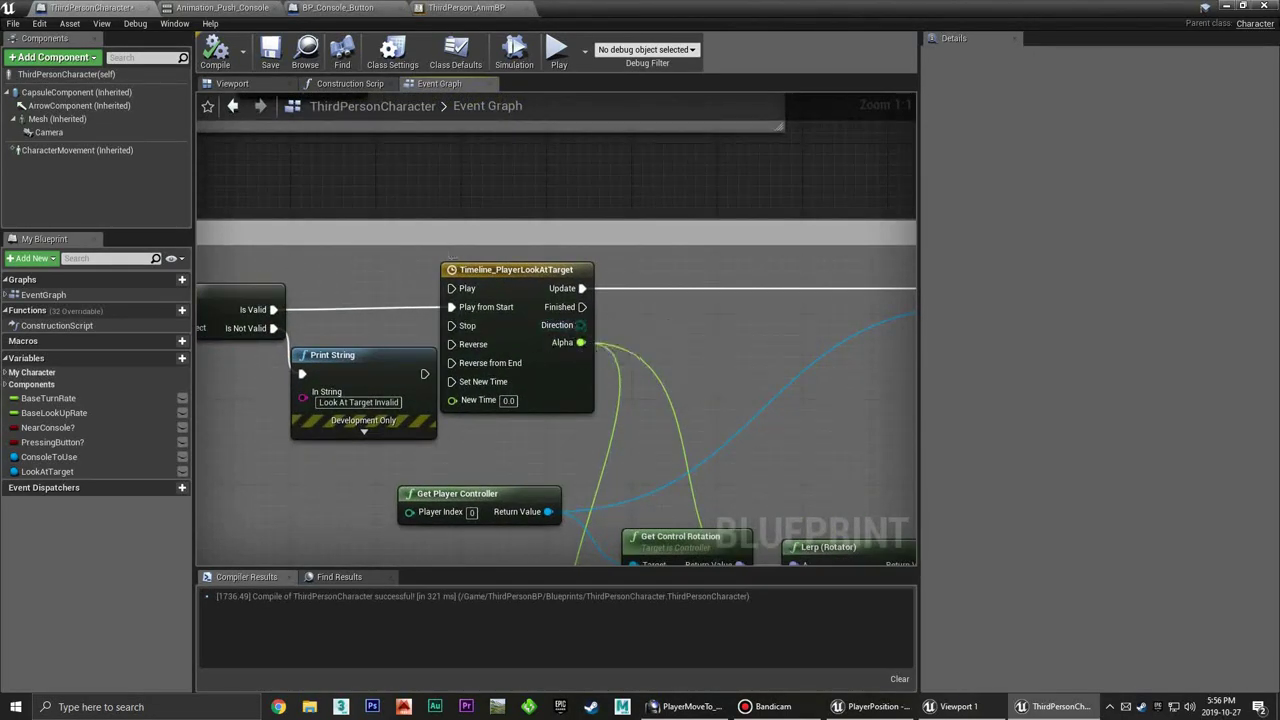
pyautogui.moveTo(576, 330); pyautogui.dragTo(593, 268, button='right')
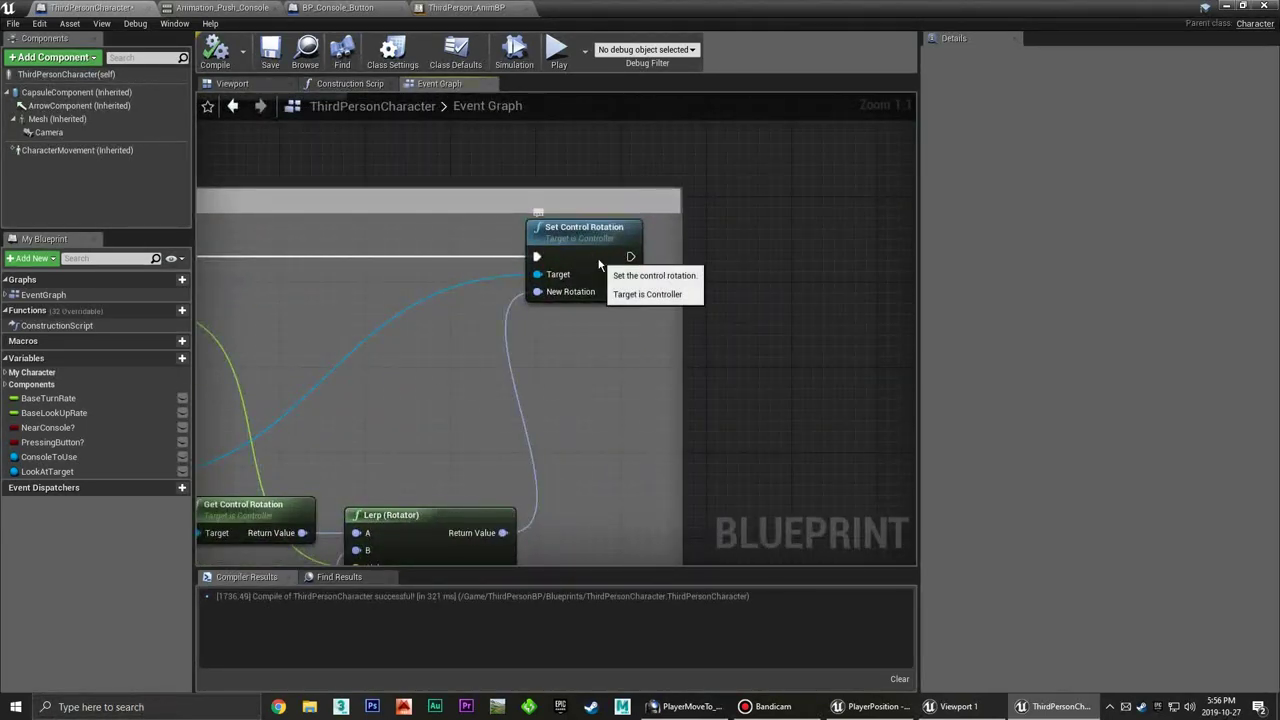
pyautogui.moveTo(603, 370)
pyautogui.mouseDown(button='right')
pyautogui.moveTo(658, 148)
pyautogui.moveTo(710, 342)
pyautogui.mouseUp(button='right')
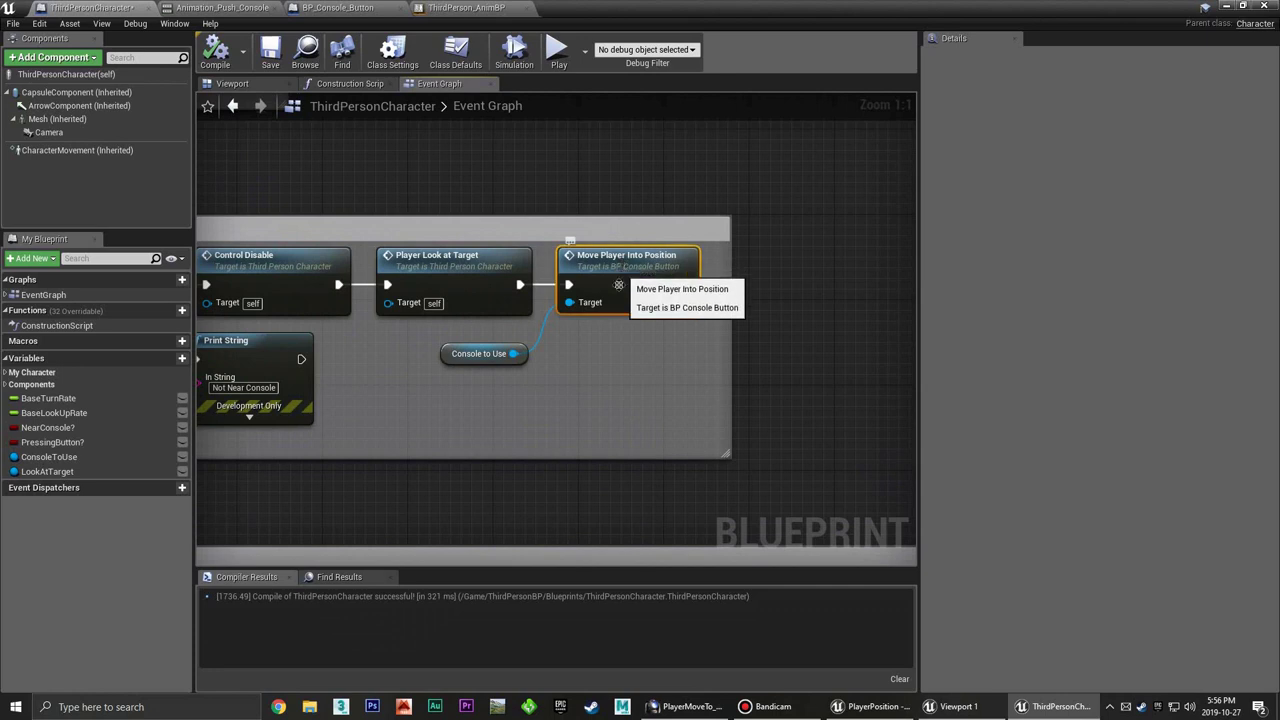
pyautogui.click(481, 350)
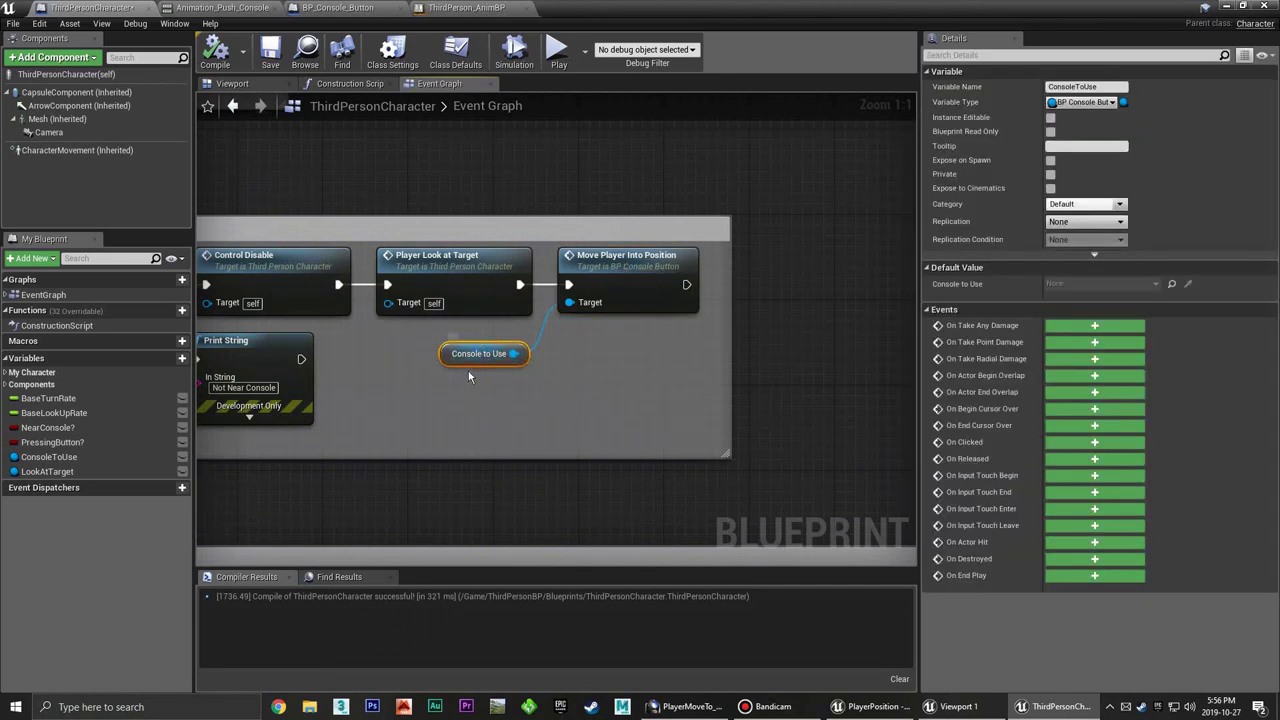
pyautogui.click(590, 265)
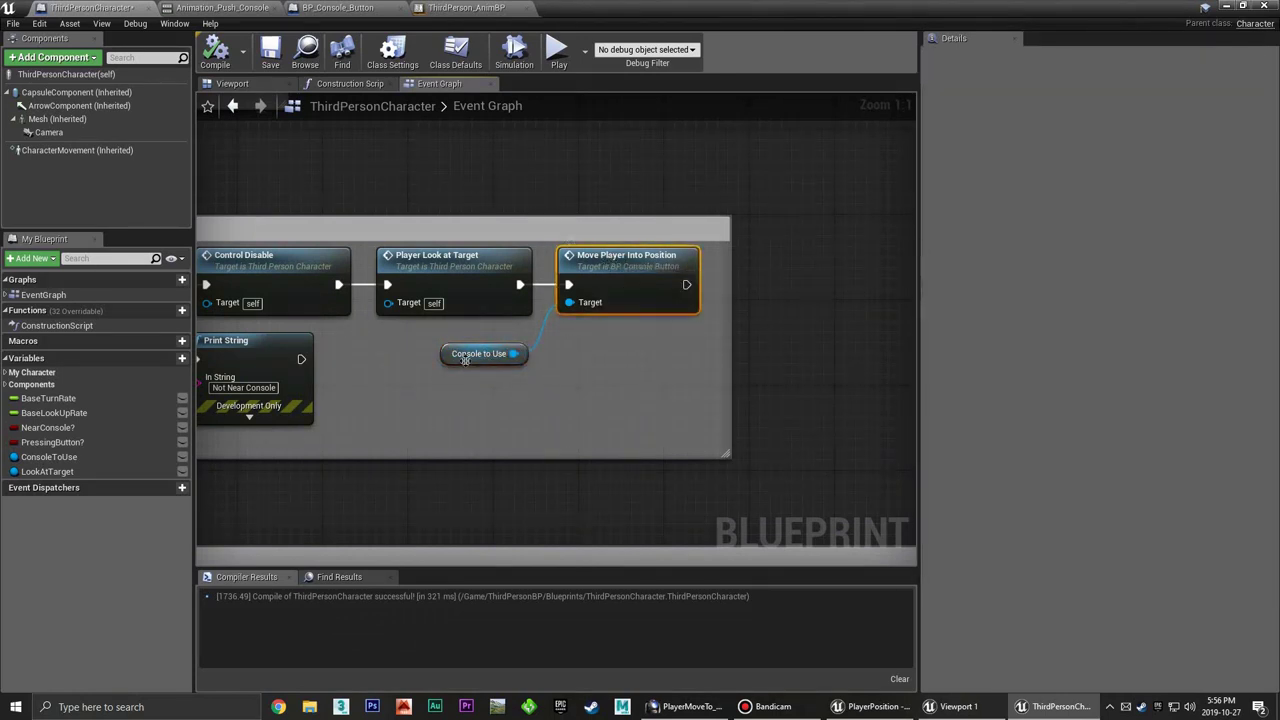
pyautogui.click(525, 348)
pyautogui.click(600, 262)
# Open Move Player Into Position in BP_Console_Button and select the Begin Overlap event
pyautogui.doubleClick(605, 262)
pyautogui.click(685, 225)
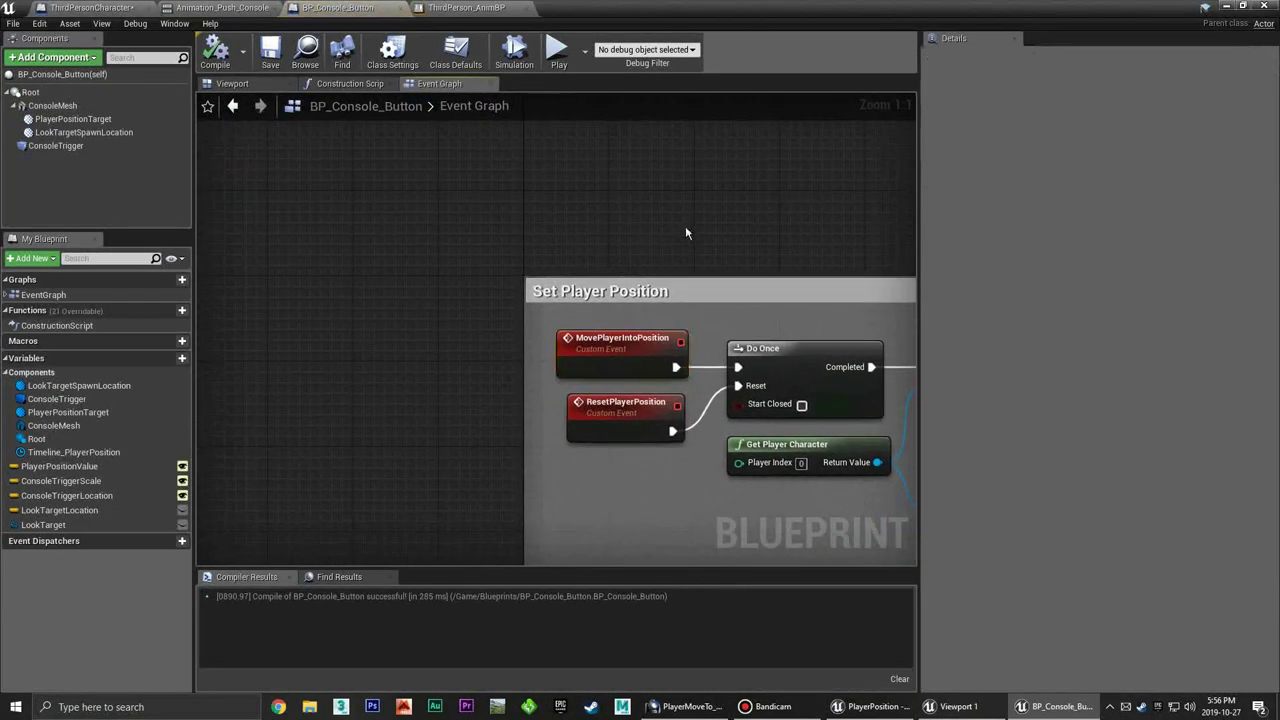
pyautogui.scroll(-5, 529, 326)
pyautogui.moveTo(529, 326); pyautogui.dragTo(471, 471, button='right')
pyautogui.scroll(2, 490, 321)
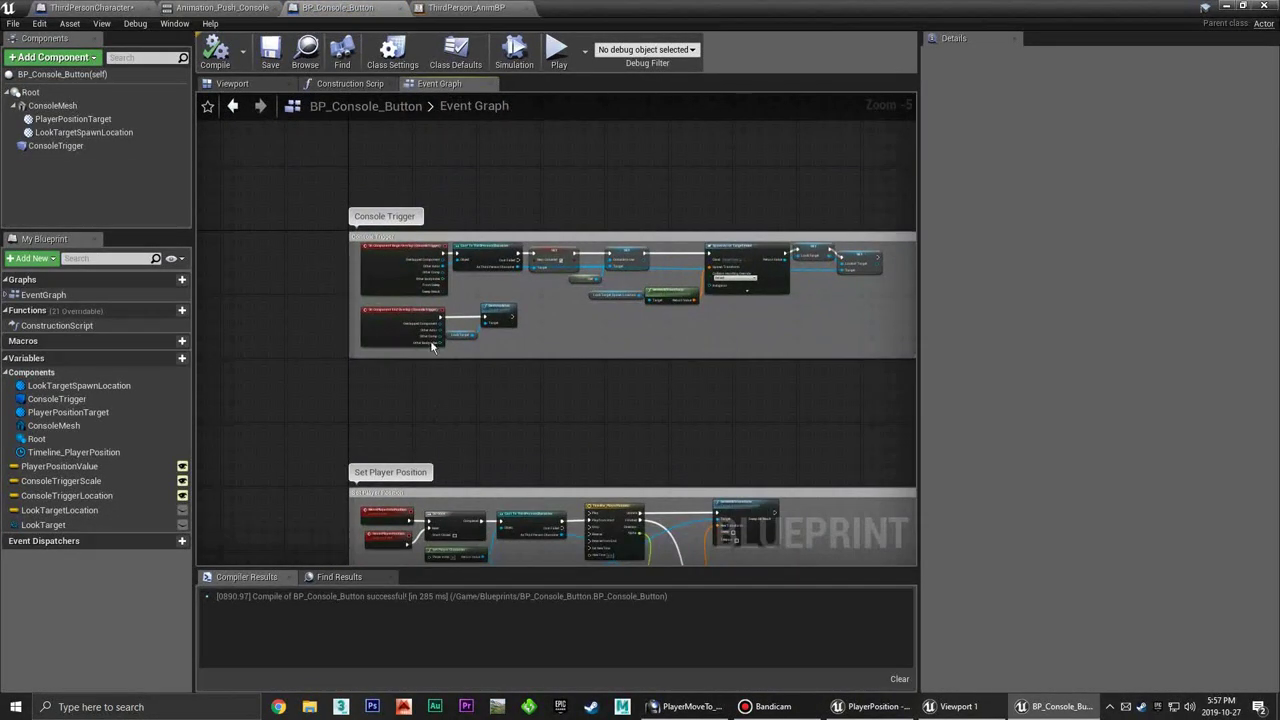
pyautogui.scroll(3, 490, 321)
pyautogui.moveTo(351, 222); pyautogui.dragTo(300, 243, button='right')
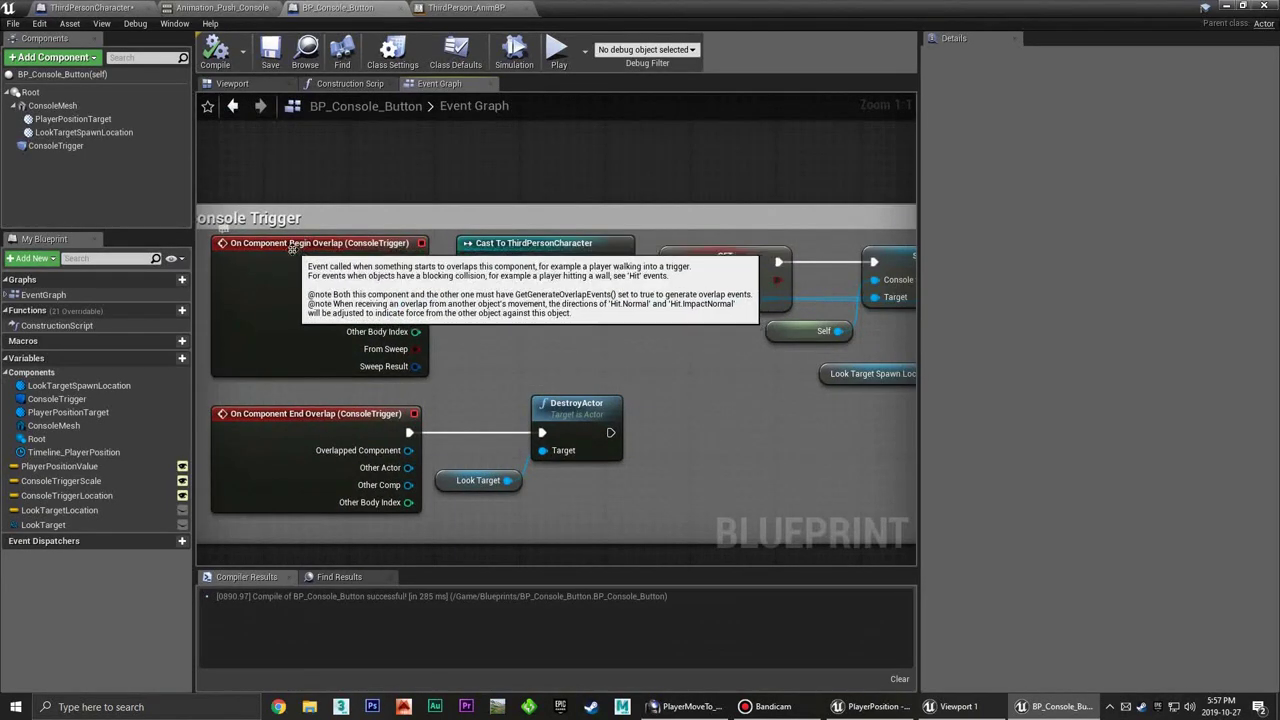
pyautogui.click(300, 243)
# Preview the console button in the 3D viewport
pyautogui.click(233, 87)
pyautogui.scroll(-2, 371, 170)
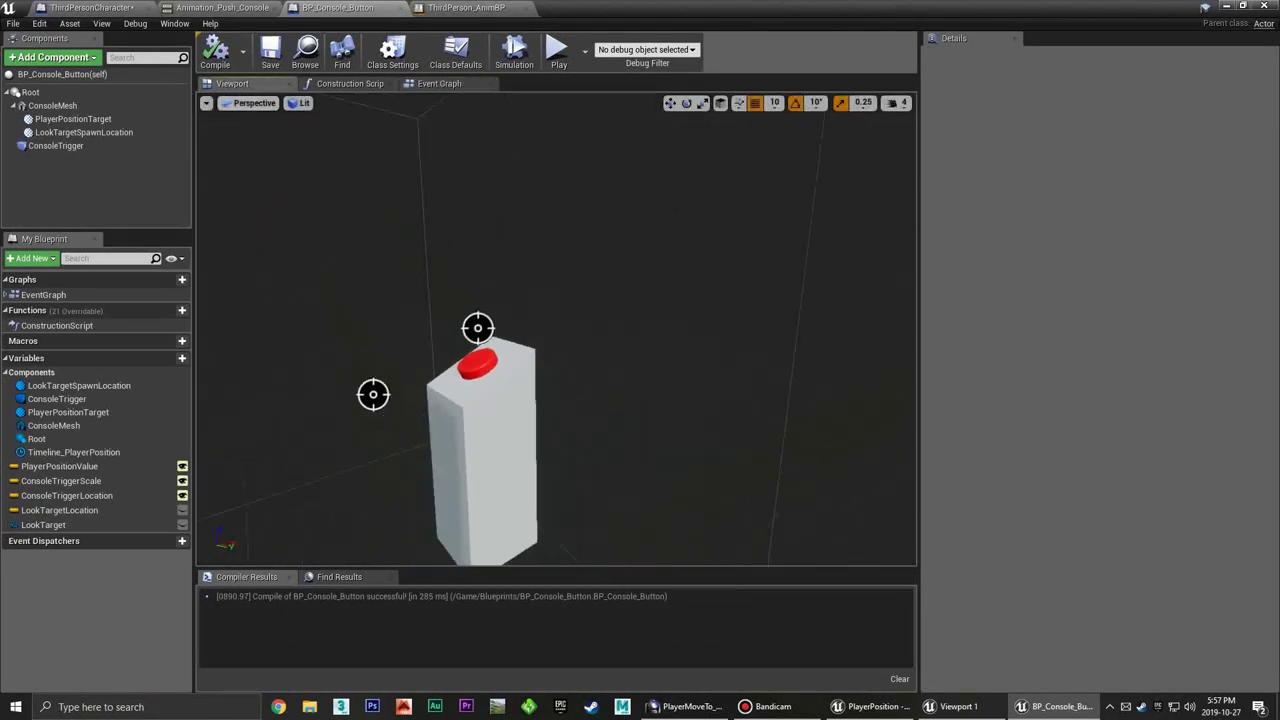
pyautogui.scroll(-3, 371, 170)
pyautogui.scroll(-2, 371, 170)
pyautogui.moveTo(377, 200); pyautogui.dragTo(380, 198, button='right')
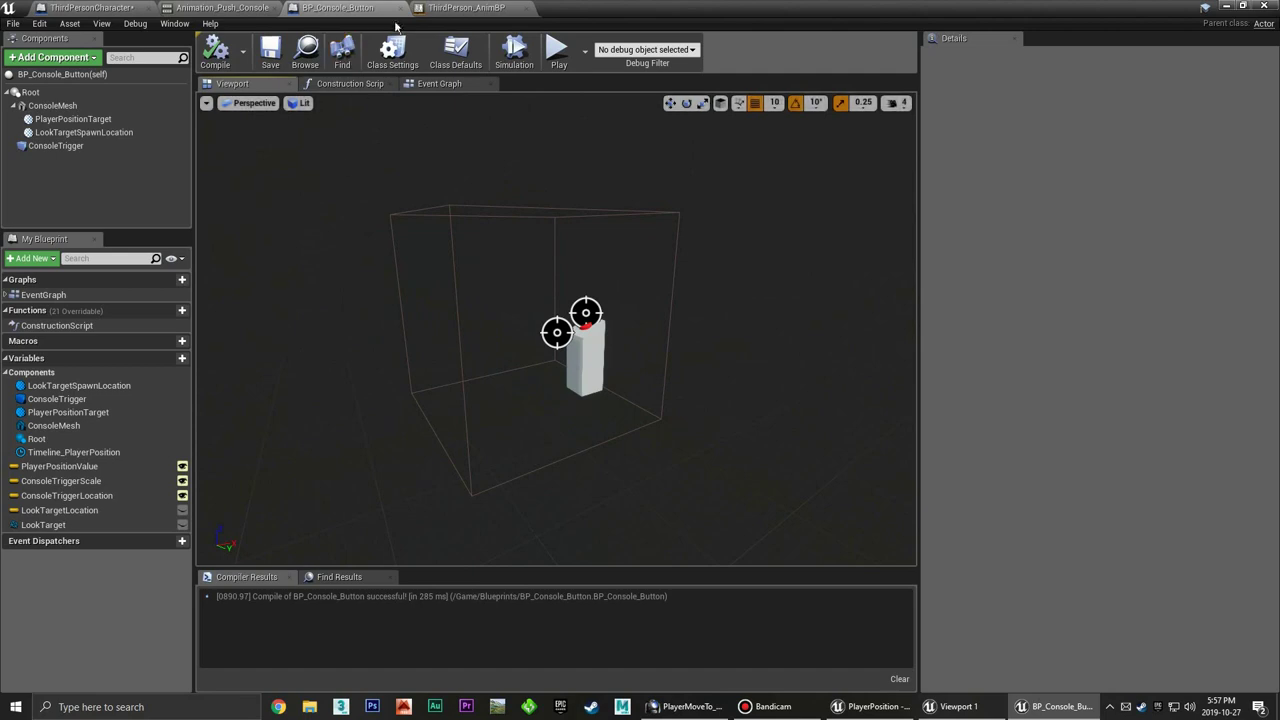
# Back in the event graph, inspect the Near Console? and Console to Use SET nodes
pyautogui.click(435, 84)
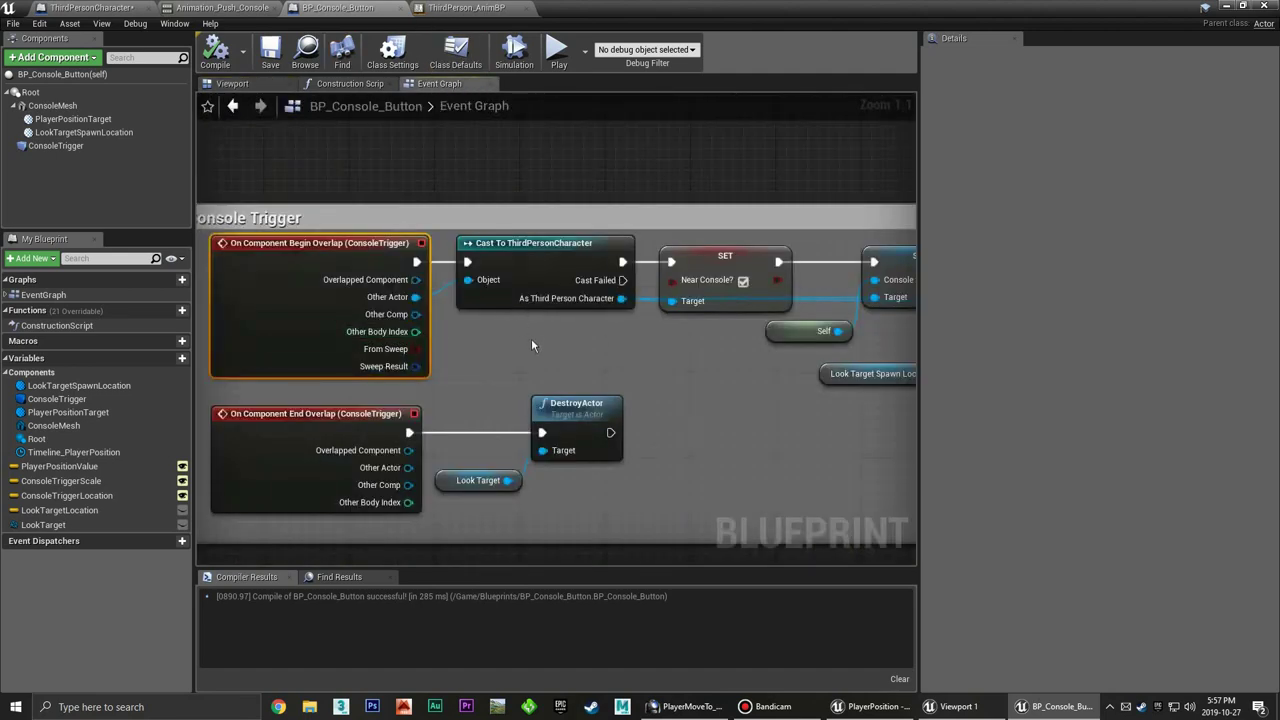
pyautogui.moveTo(531, 345); pyautogui.dragTo(417, 241, button='right')
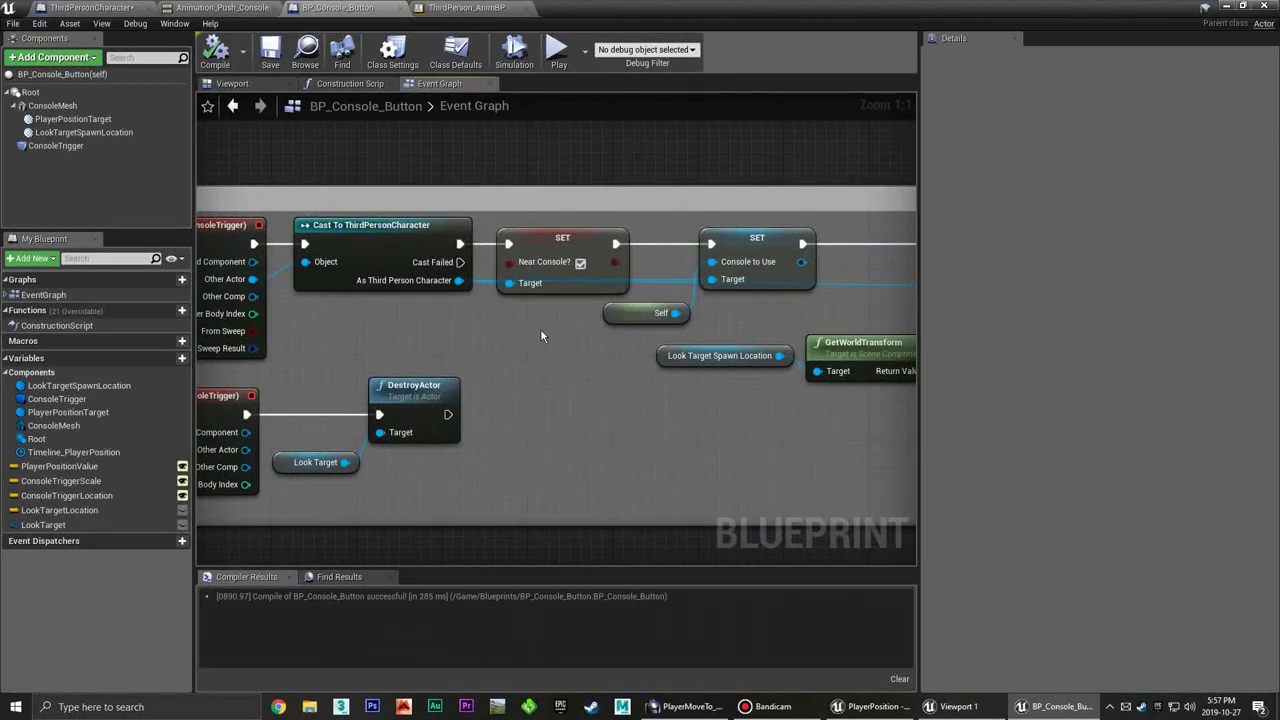
pyautogui.moveTo(540, 336); pyautogui.dragTo(394, 328, button='right')
pyautogui.click(432, 246)
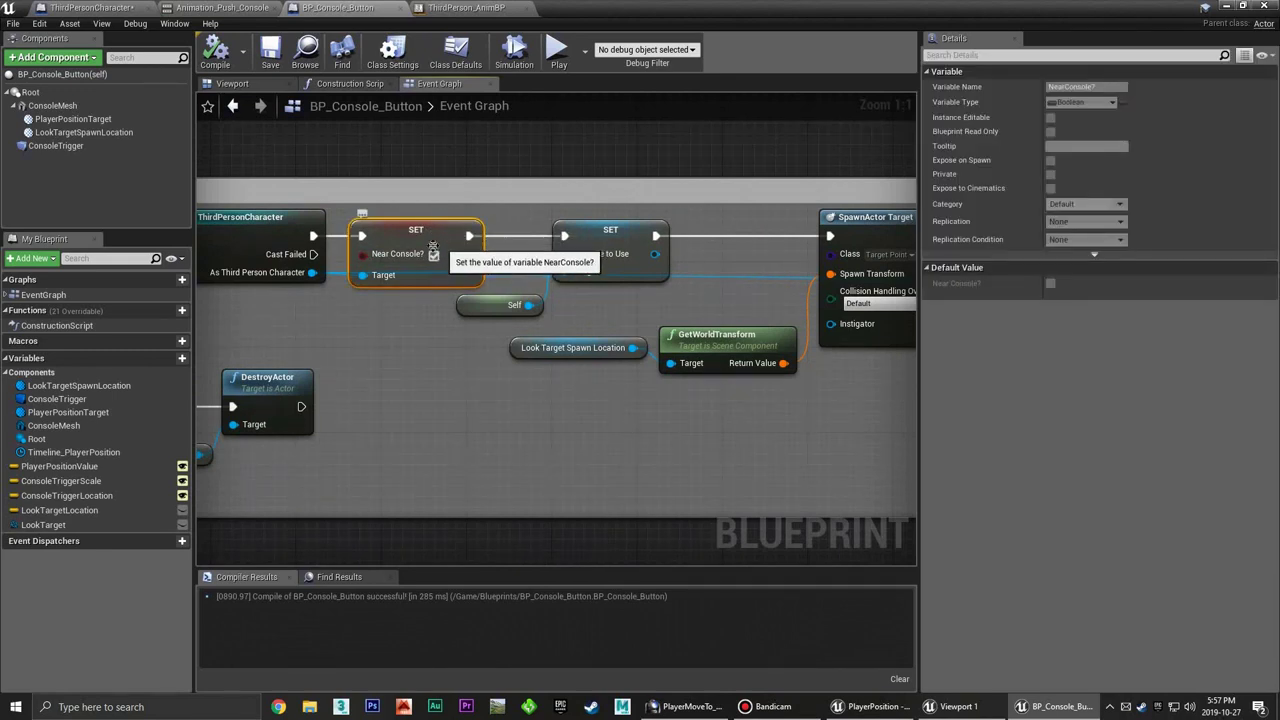
pyautogui.moveTo(432, 246); pyautogui.dragTo(425, 236)
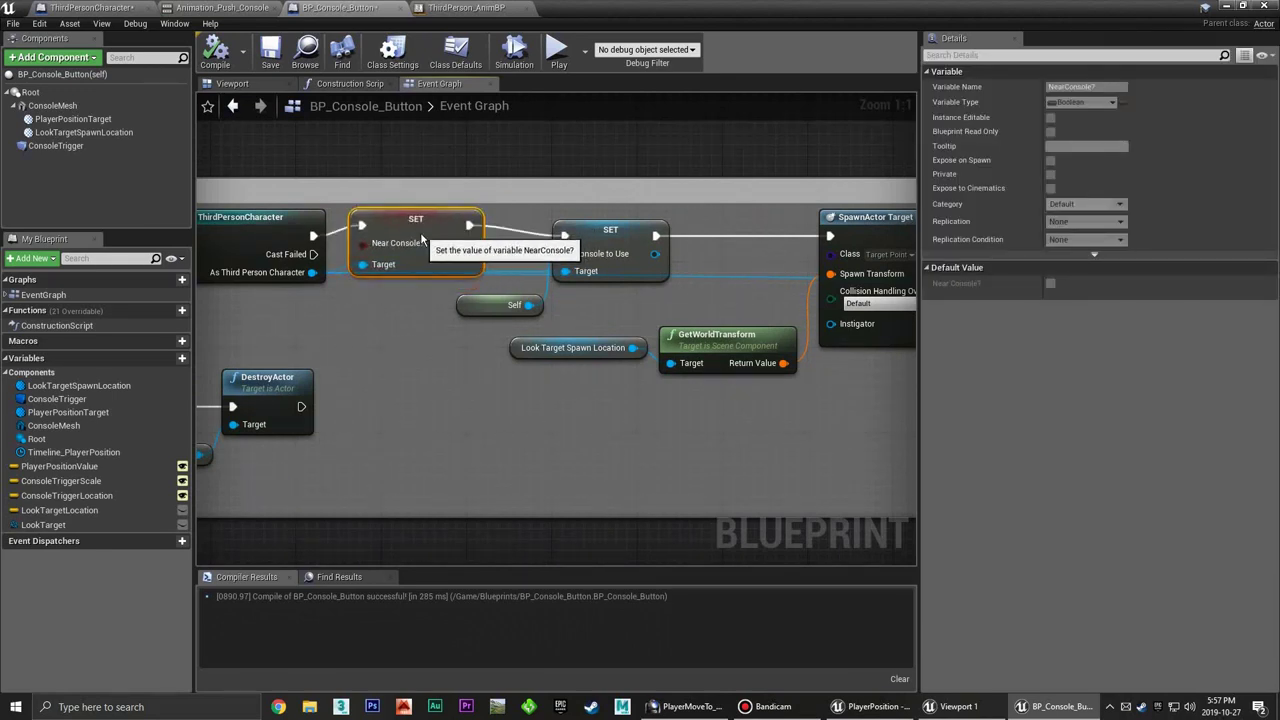
pyautogui.click(500, 277)
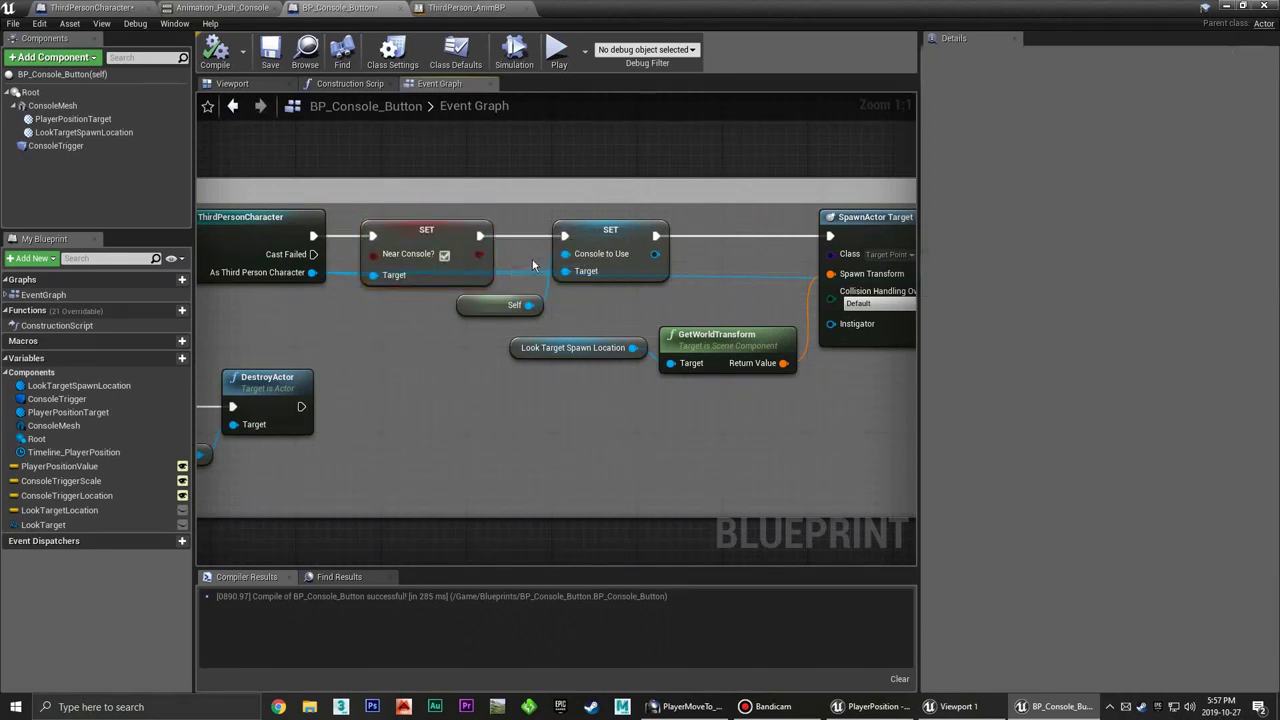
pyautogui.moveTo(500, 277); pyautogui.dragTo(411, 276, button='right')
pyautogui.click(528, 233)
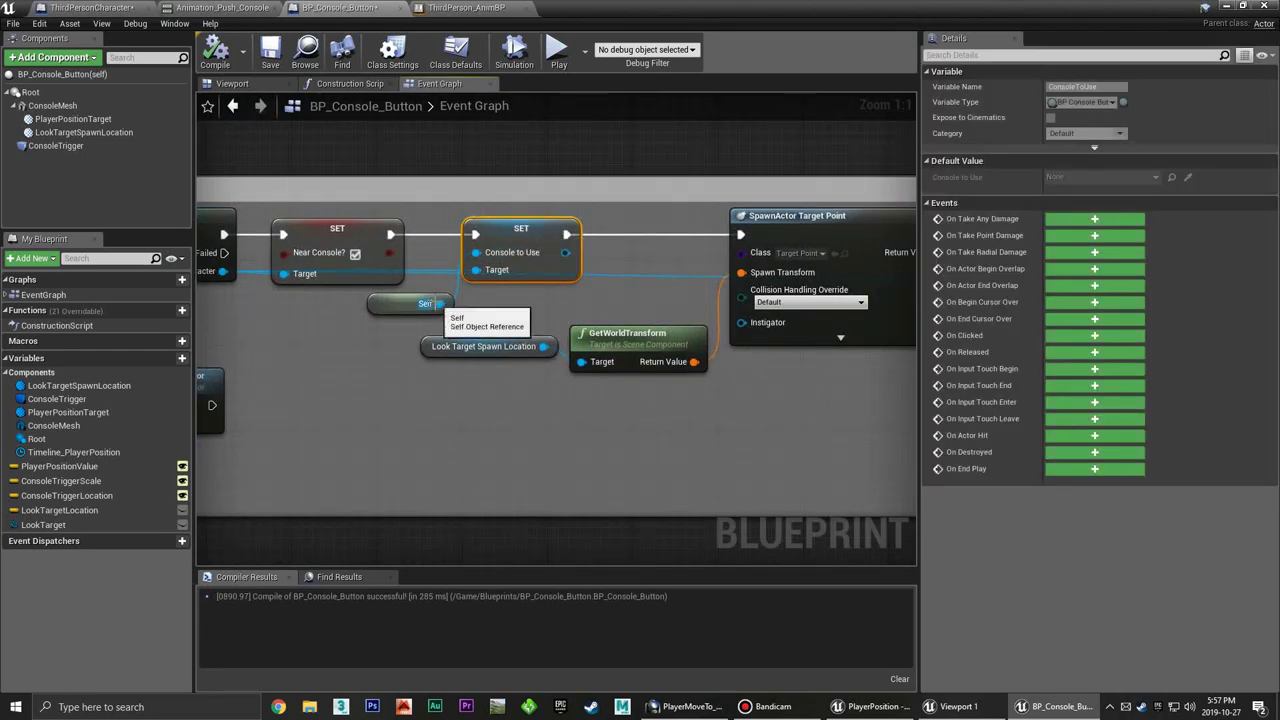
pyautogui.click(501, 301)
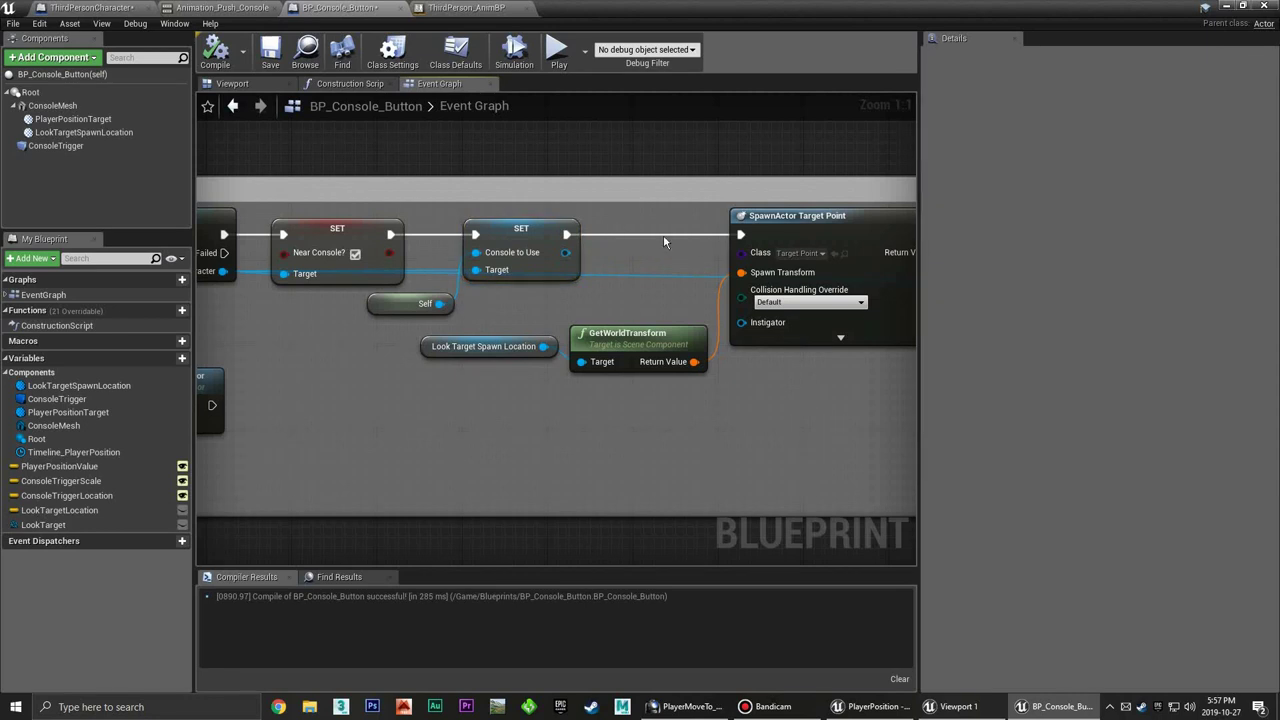
# Inspect the SpawnActor Target Point node and its Look Target Spawn Location reference
pyautogui.moveTo(501, 301)
pyautogui.mouseDown(button='right')
pyautogui.moveTo(322, 286)
pyautogui.moveTo(386, 281)
pyautogui.mouseUp(button='right')
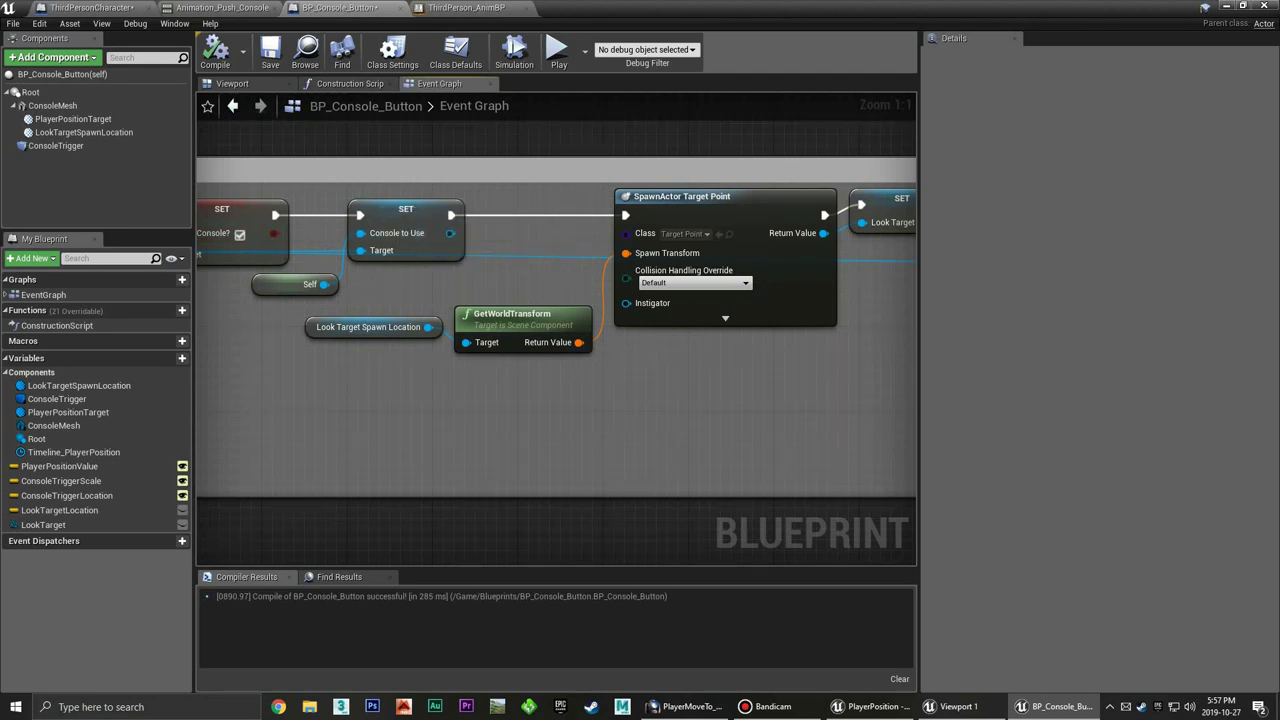
pyautogui.moveTo(601, 252)
pyautogui.mouseDown(button='right')
pyautogui.moveTo(465, 250)
pyautogui.moveTo(513, 245)
pyautogui.mouseUp(button='right')
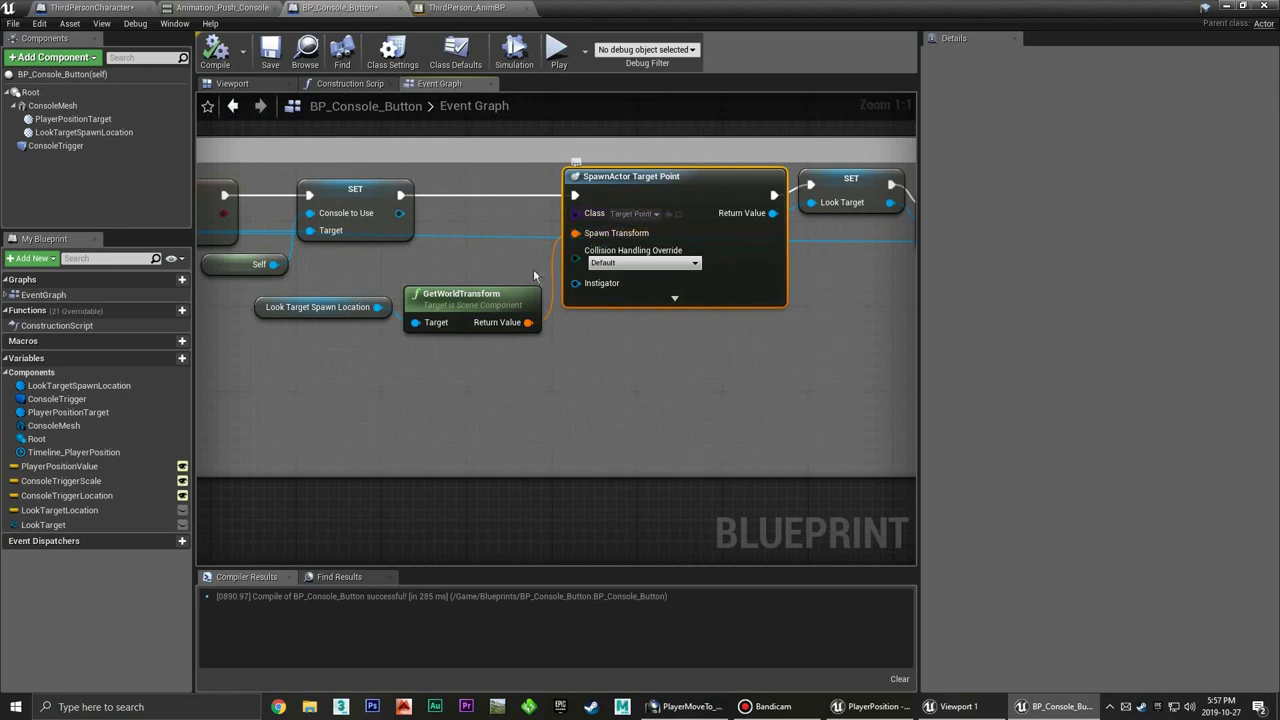
pyautogui.click(348, 308)
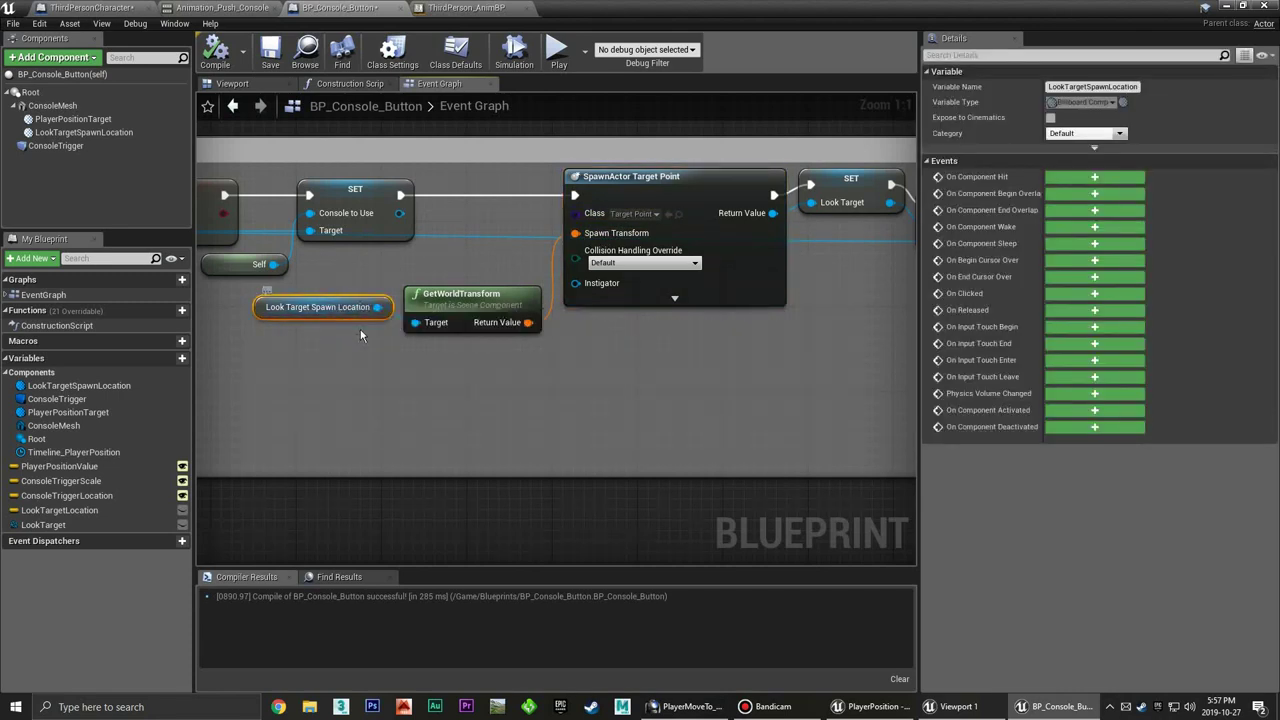
pyautogui.click(457, 285)
pyautogui.moveTo(531, 268); pyautogui.dragTo(465, 285, button='right')
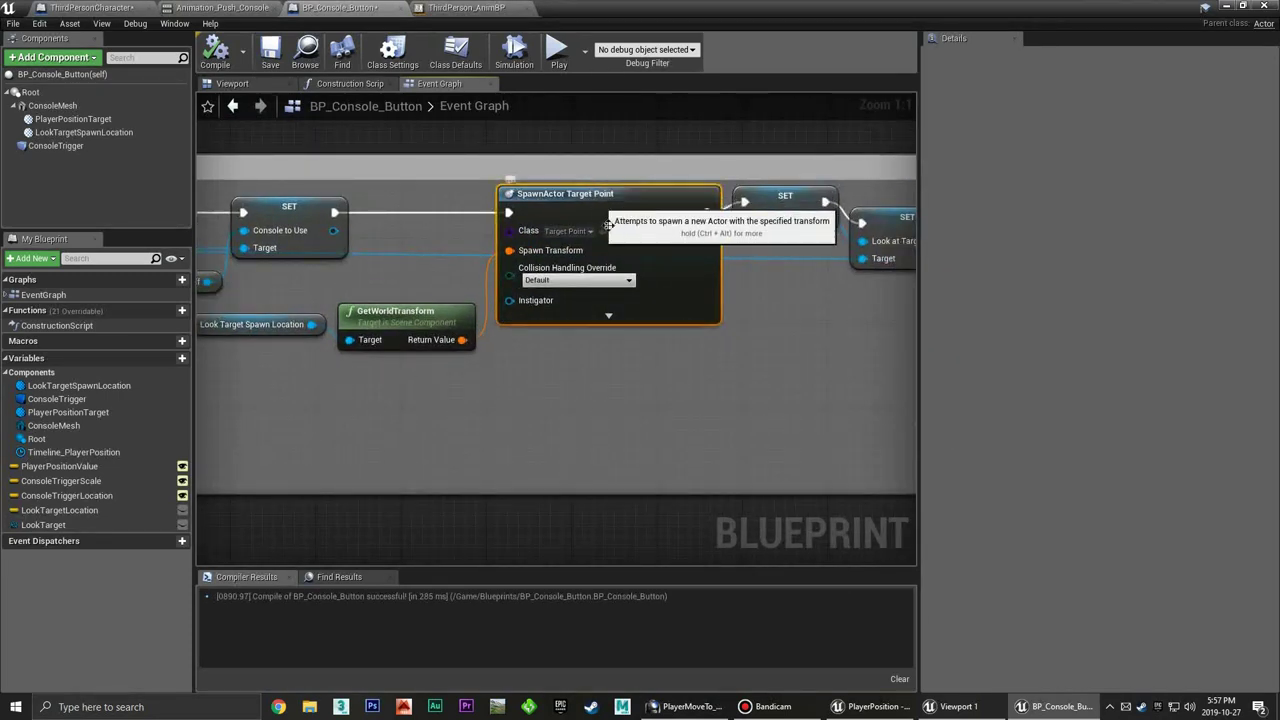
pyautogui.moveTo(783, 330); pyautogui.dragTo(646, 275, button='right')
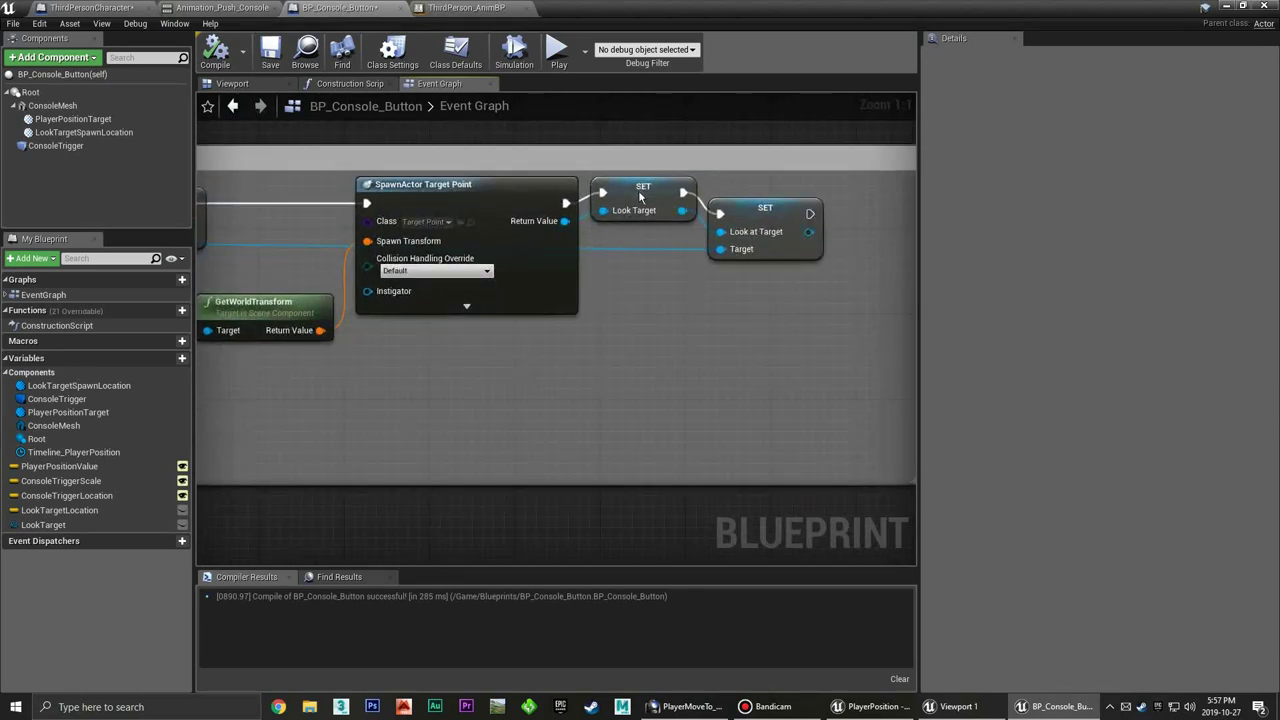
pyautogui.moveTo(640, 195); pyautogui.dragTo(642, 205)
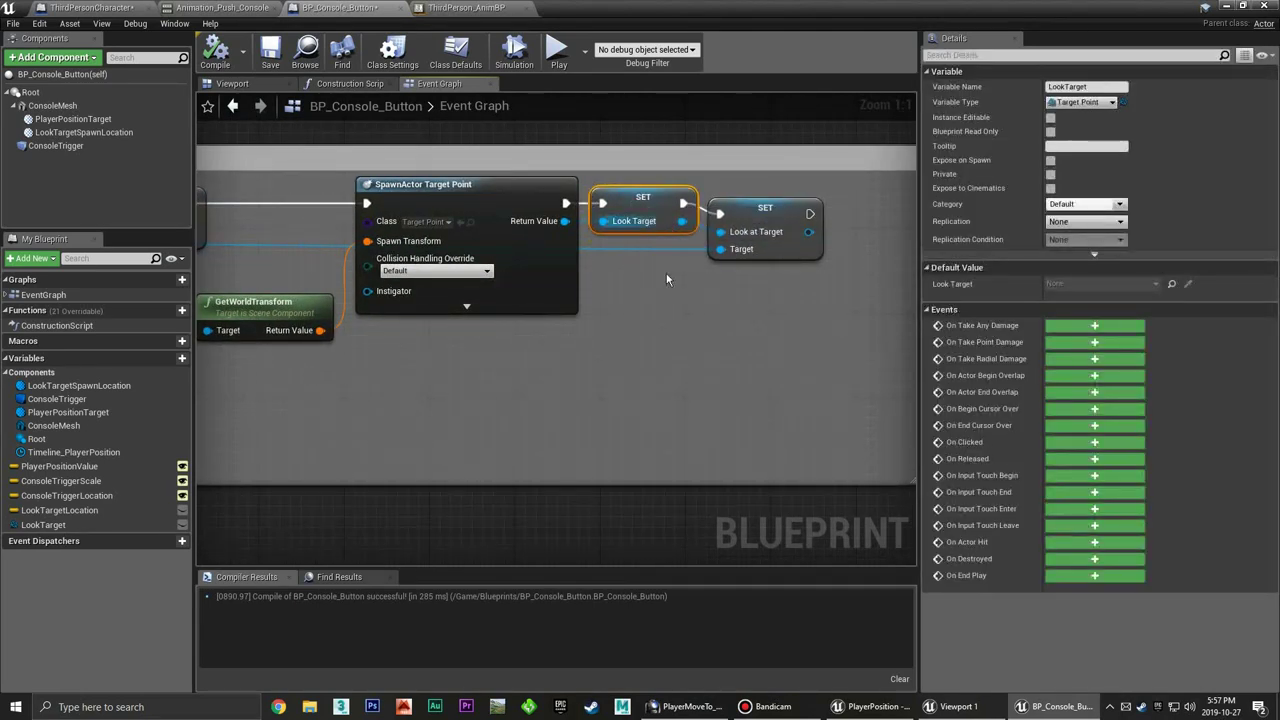
pyautogui.click(666, 273)
# Inspect the Look Target and Look at Target setters, then switch to ThirdPerson_AnimBP
pyautogui.moveTo(673, 247); pyautogui.dragTo(560, 251, button='right')
pyautogui.click(533, 202)
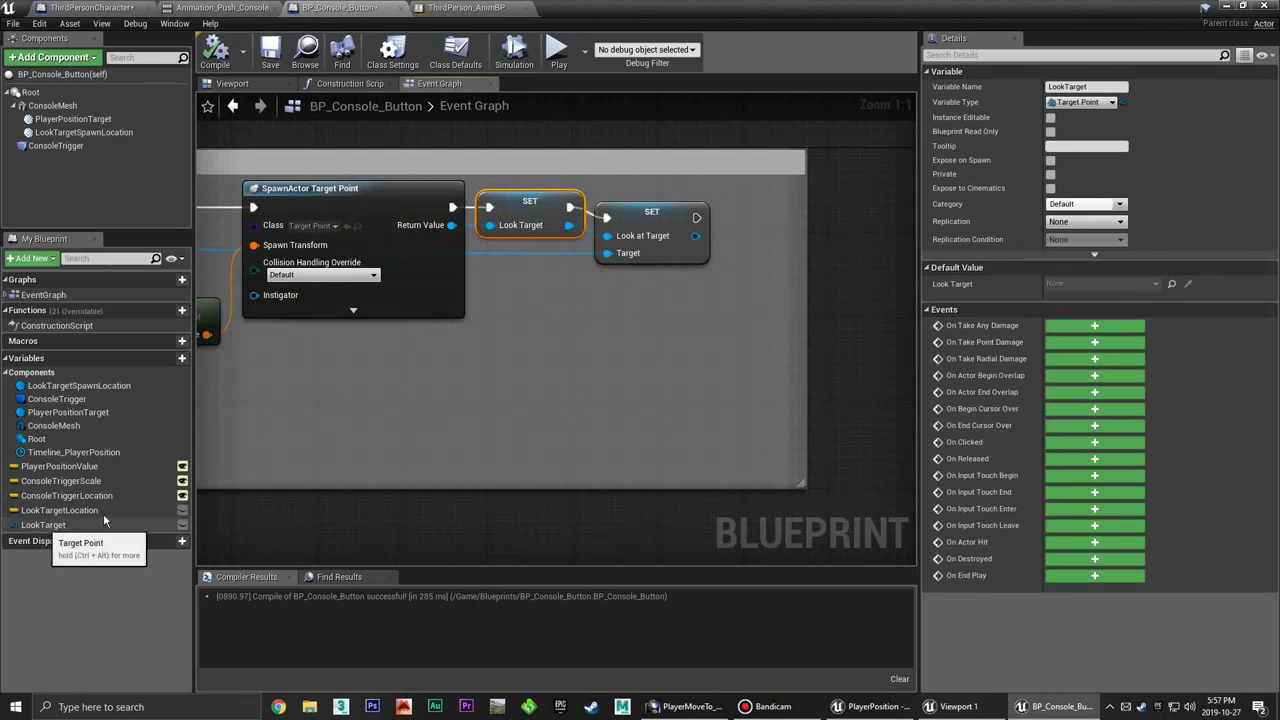
pyautogui.click(577, 287)
pyautogui.moveTo(577, 287); pyautogui.dragTo(494, 293, button='right')
pyautogui.click(565, 222)
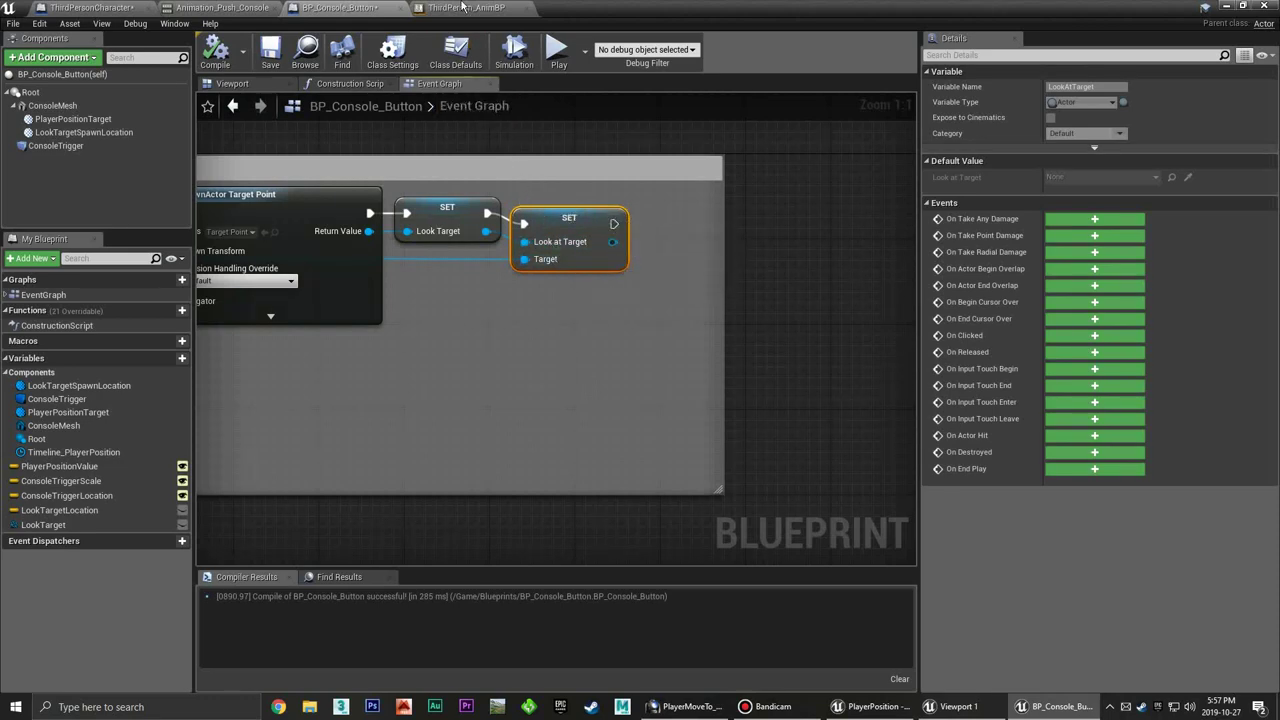
pyautogui.click(463, 8)
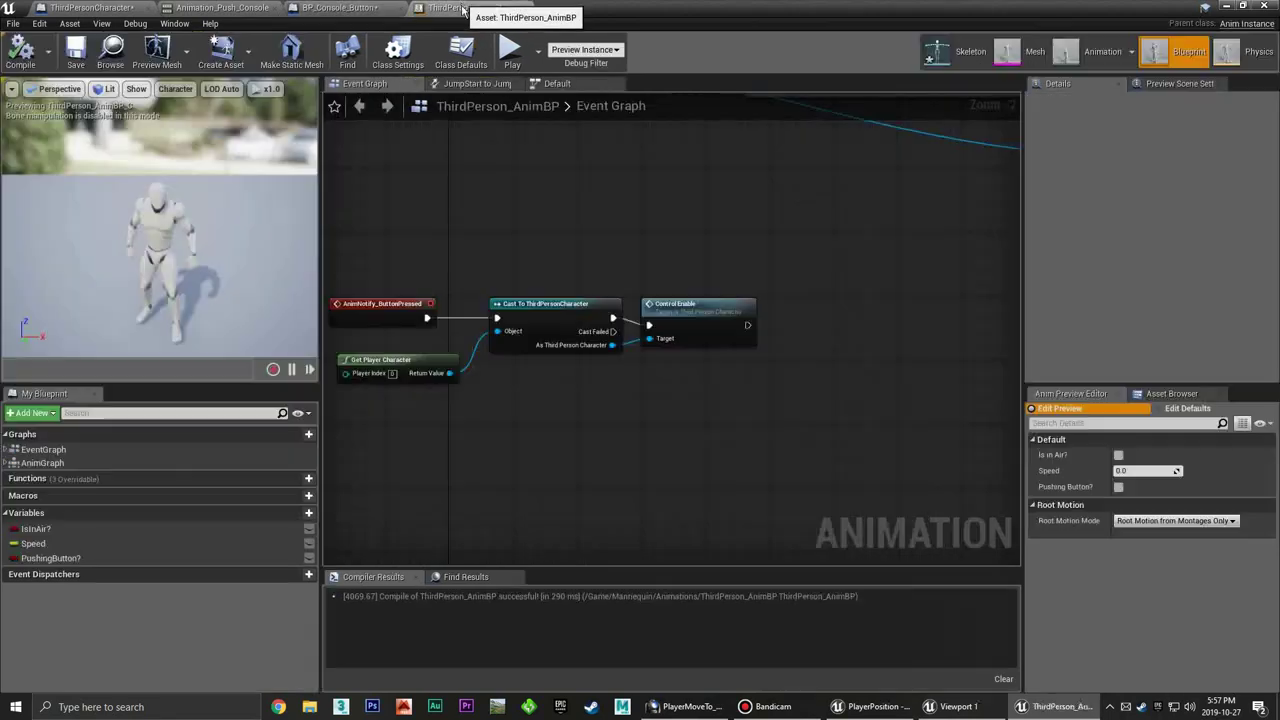
# Check the character's LookAtTarget variable and the console's Set Player Position section
pyautogui.click(90, 7)
pyautogui.moveTo(523, 388); pyautogui.dragTo(600, 372, button='right')
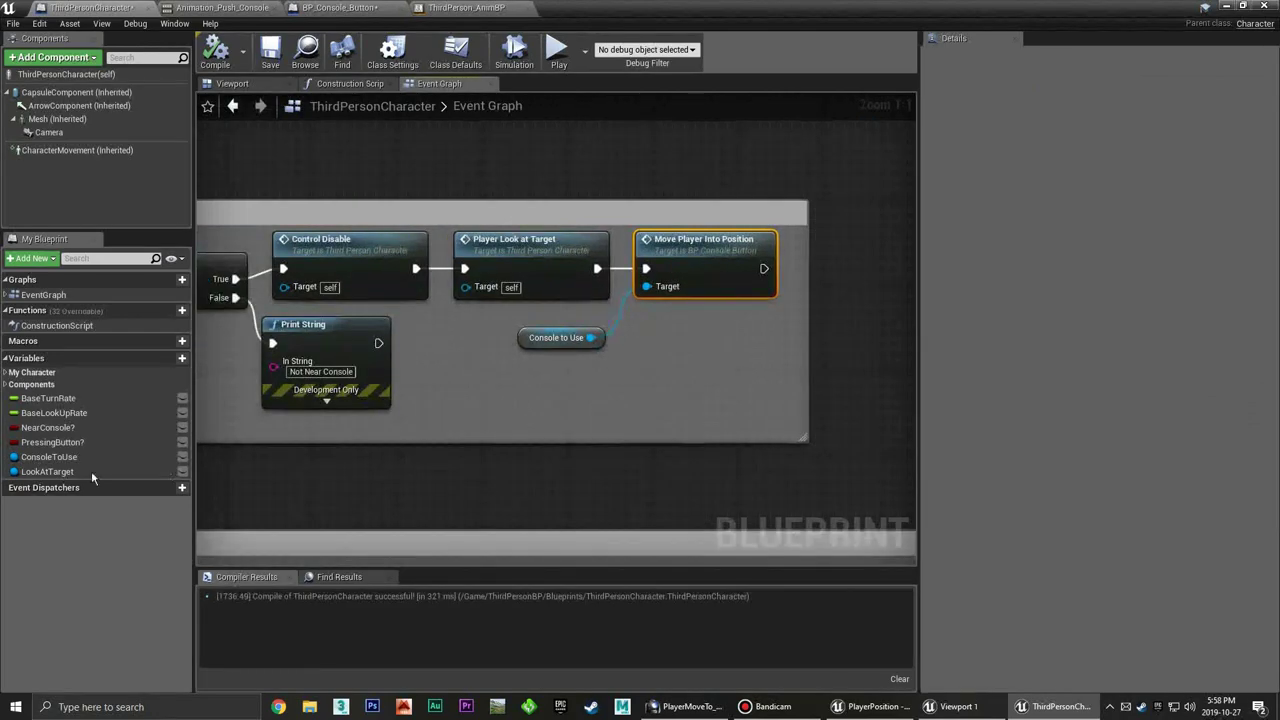
pyautogui.click(47, 471)
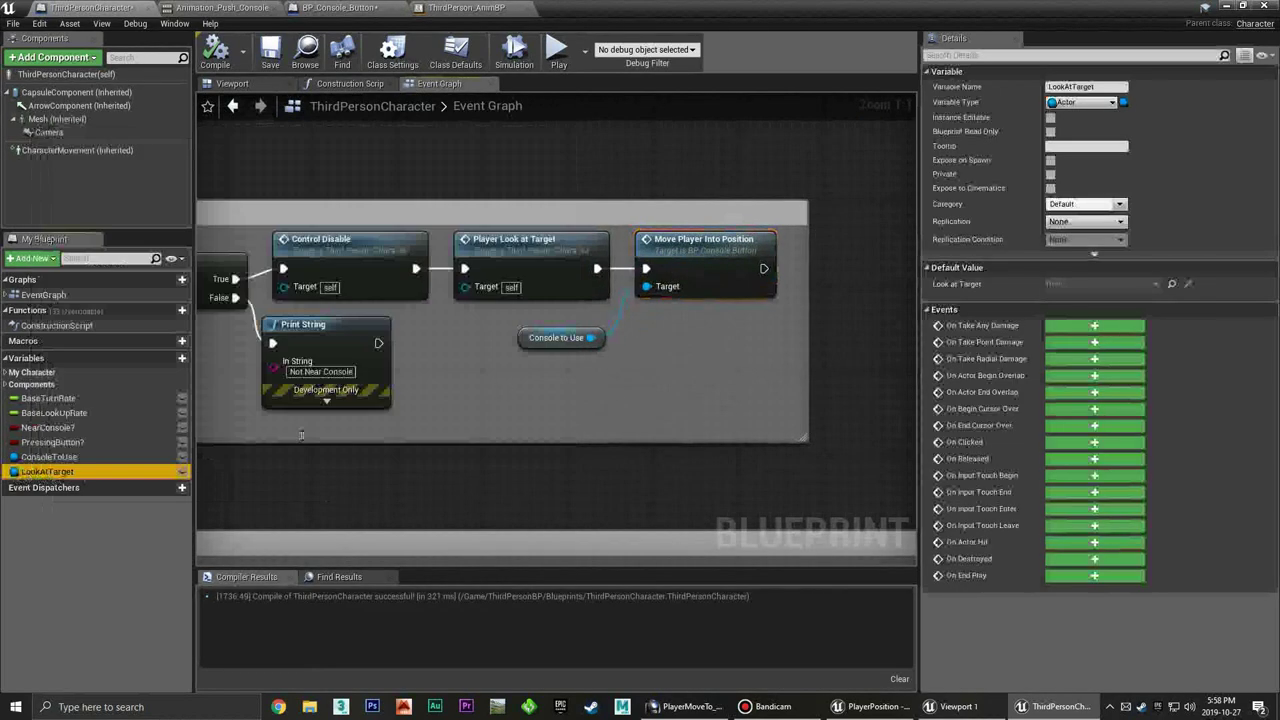
pyautogui.click(336, 7)
pyautogui.scroll(-6, 543, 371)
pyautogui.moveTo(686, 320); pyautogui.dragTo(670, 194, button='right')
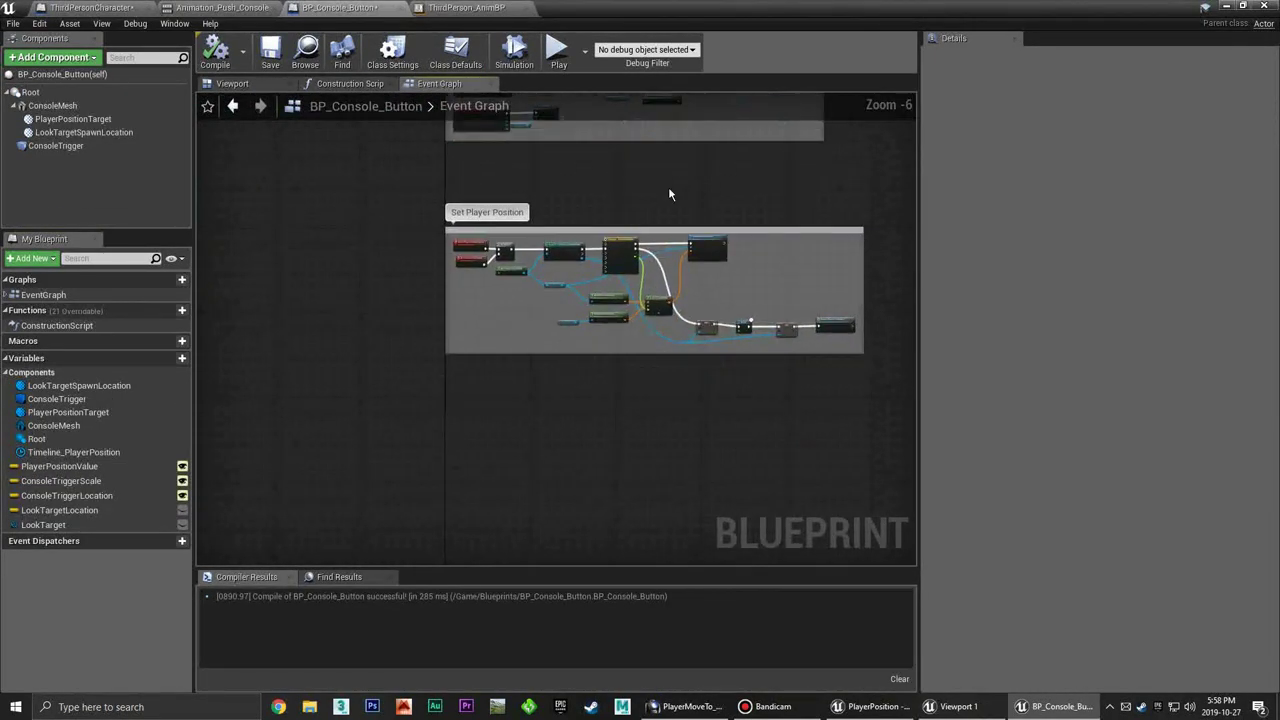
pyautogui.scroll(7, 500, 260)
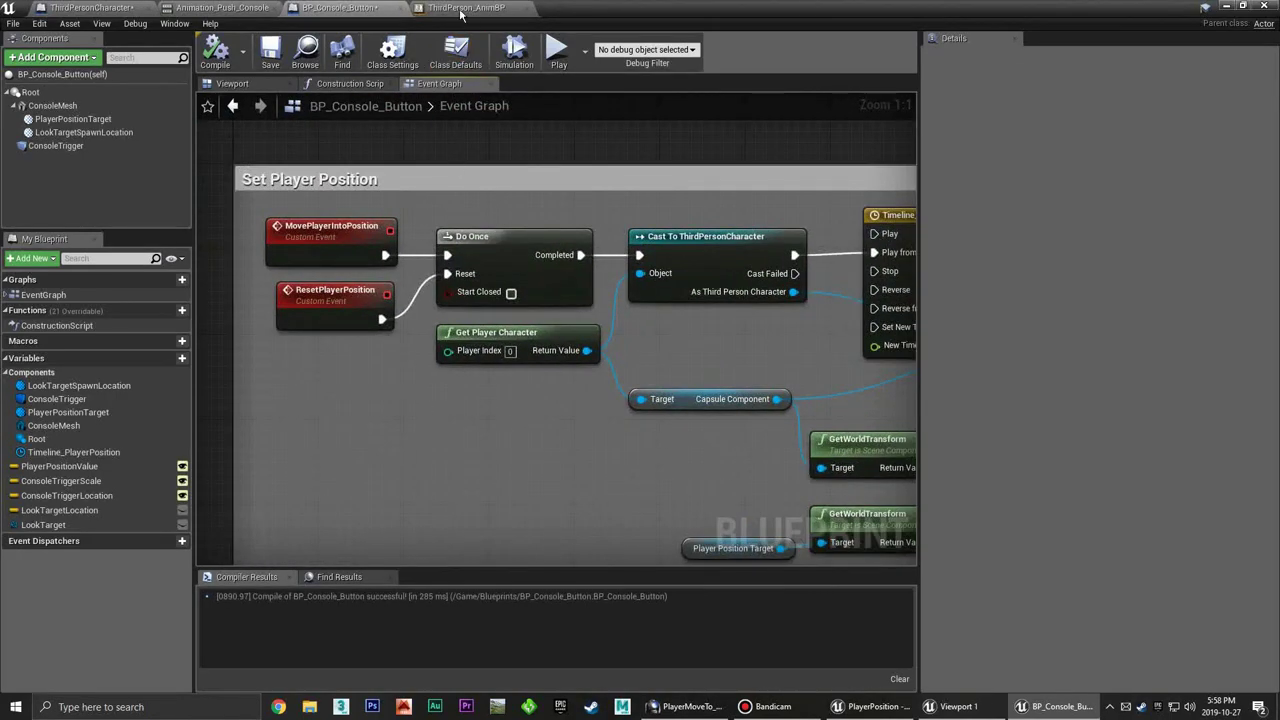
# In ThirdPersonCharacter, jump to the MovePlayerIntoPosition event and inspect Get Player Character
pyautogui.click(90, 7)
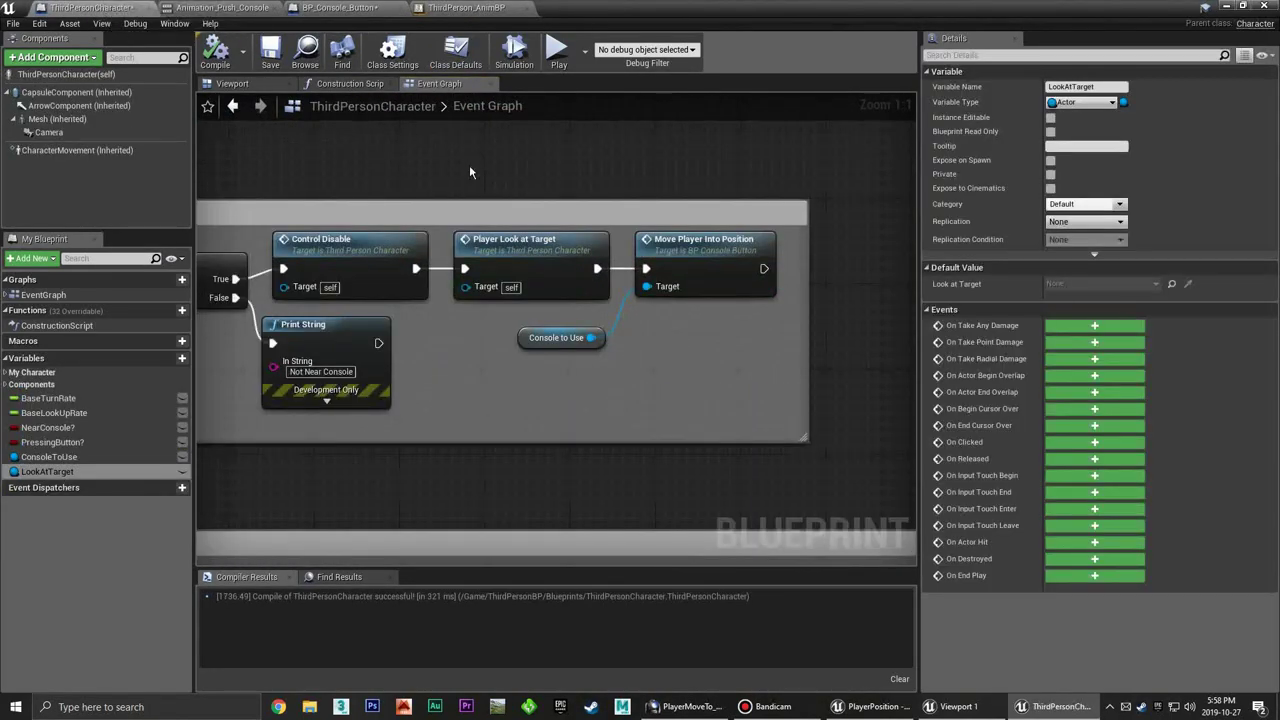
pyautogui.doubleClick(700, 262)
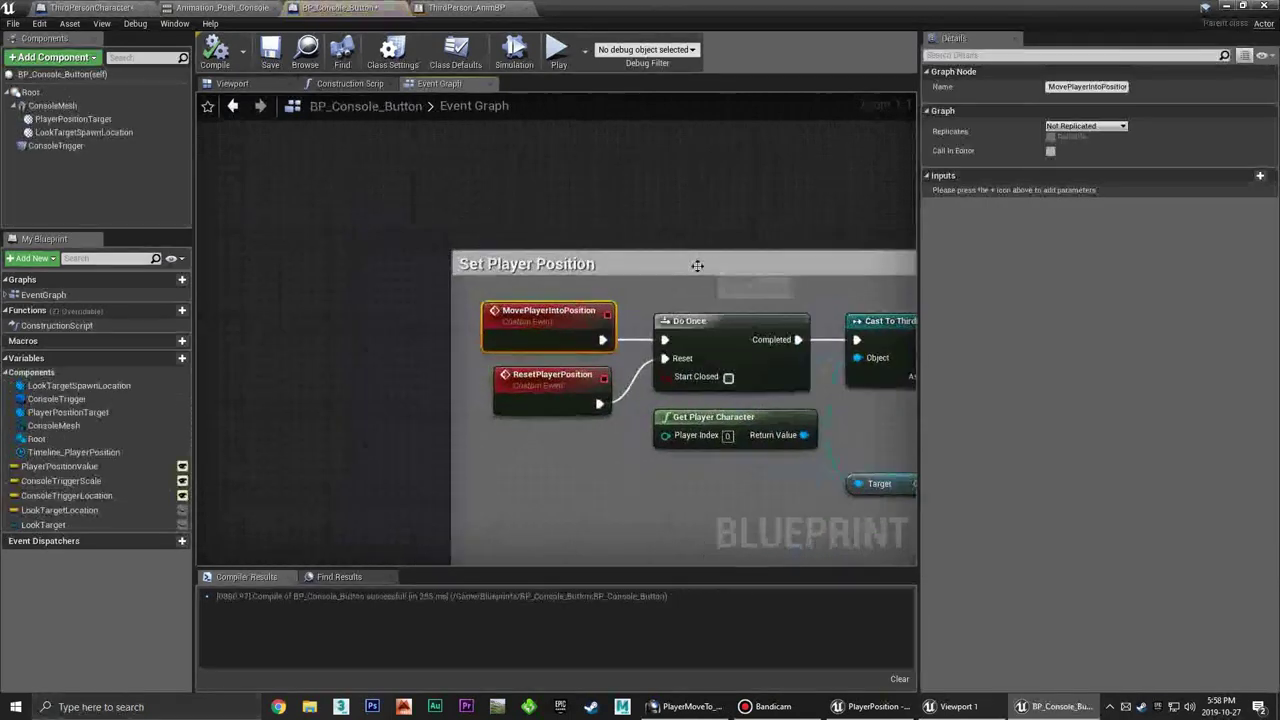
pyautogui.click(662, 289)
pyautogui.moveTo(662, 289); pyautogui.dragTo(406, 394, button='right')
pyautogui.scroll(-2, 406, 394)
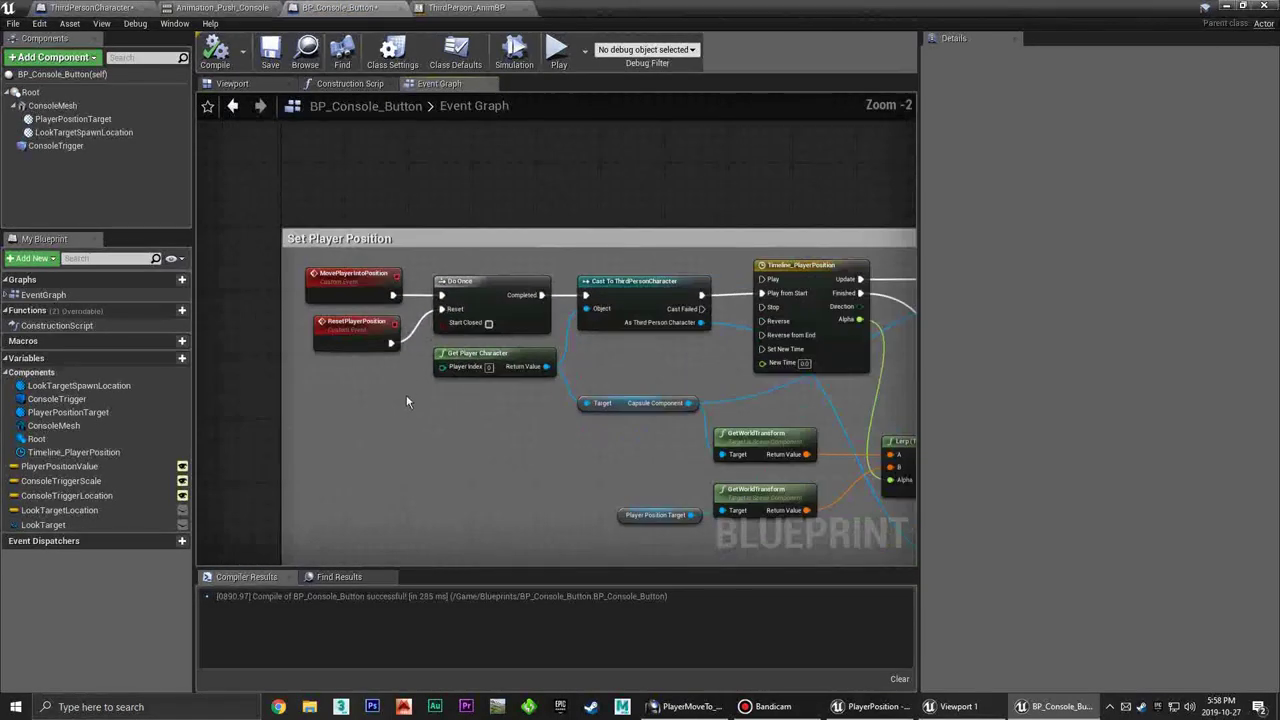
pyautogui.scroll(2, 329, 370)
pyautogui.moveTo(450, 345); pyautogui.dragTo(348, 296, button='right')
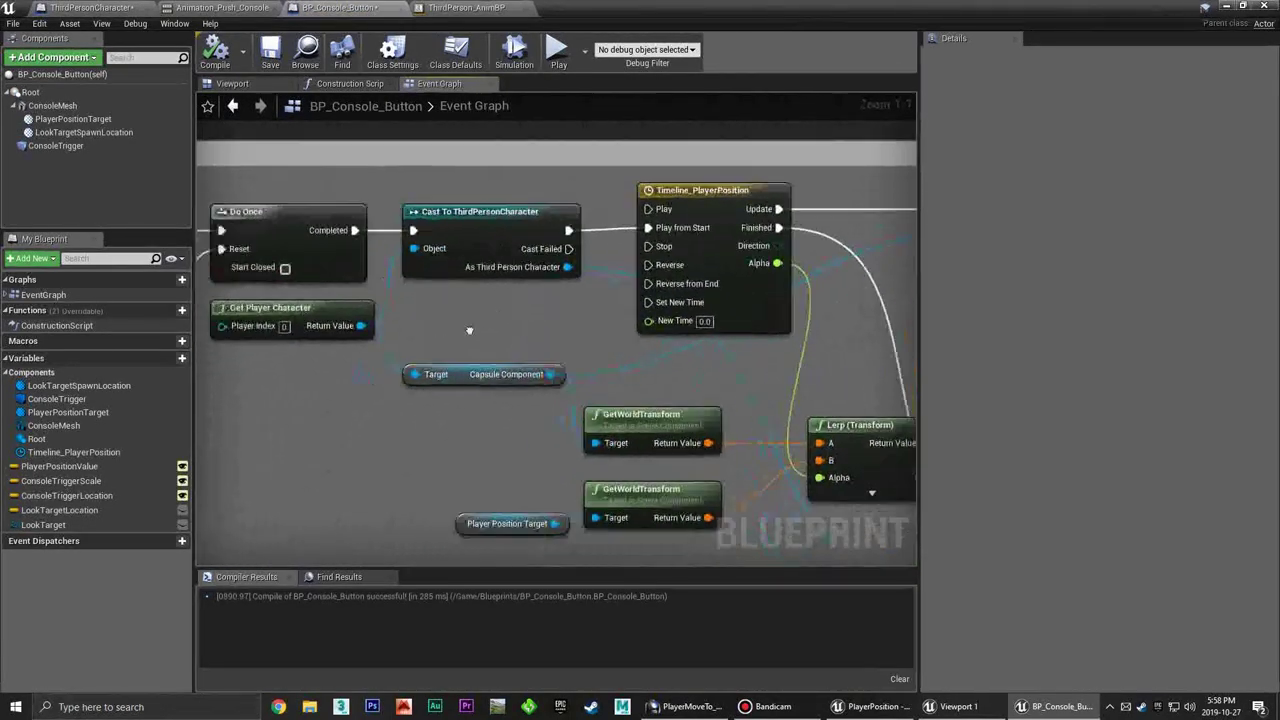
pyautogui.click(348, 296)
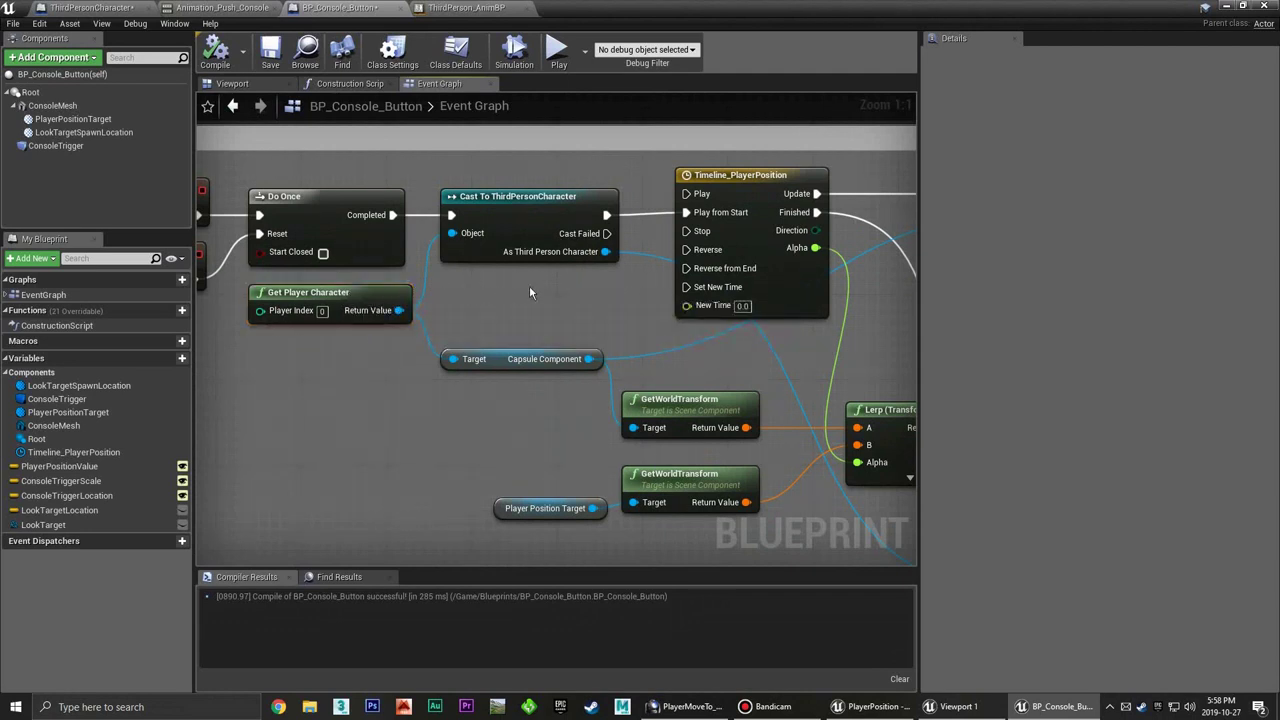
# Pan through the Lerp, SetWorldTransform and Do Once movement nodes
pyautogui.moveTo(530, 292); pyautogui.dragTo(441, 219, button='right')
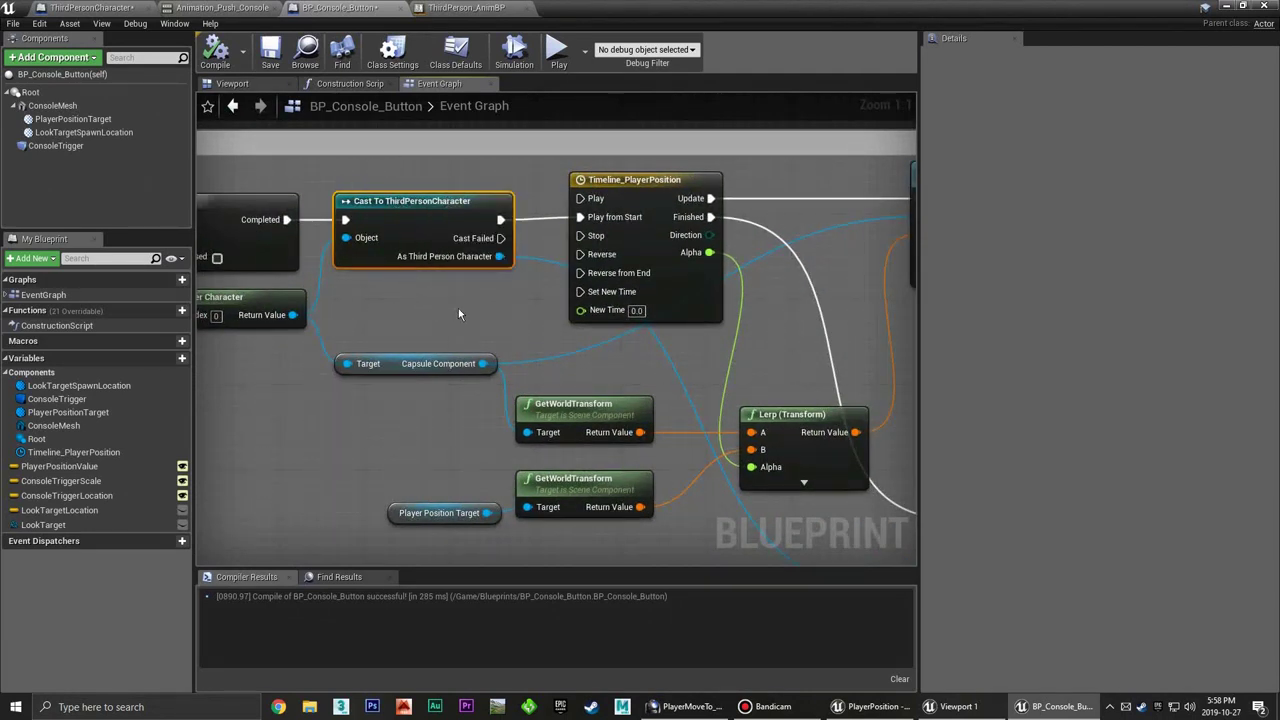
pyautogui.moveTo(436, 195); pyautogui.dragTo(346, 115, button='right')
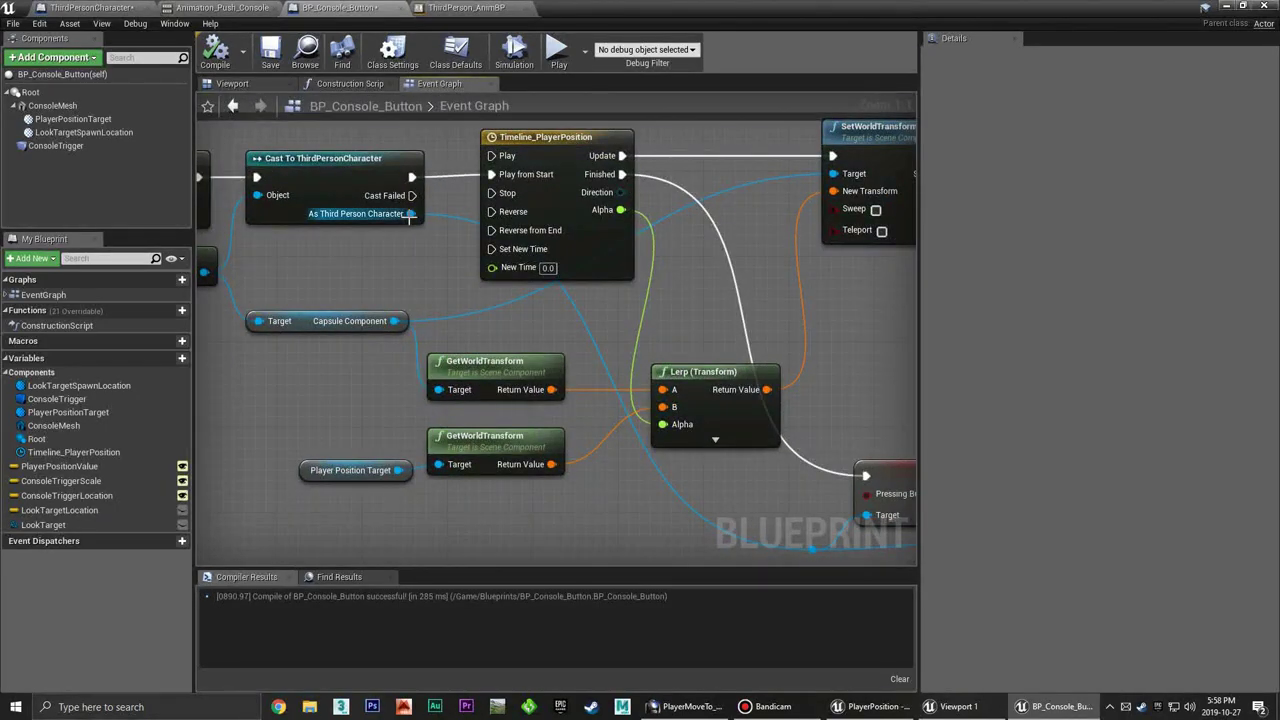
pyautogui.moveTo(411, 182); pyautogui.dragTo(443, 232, button='right')
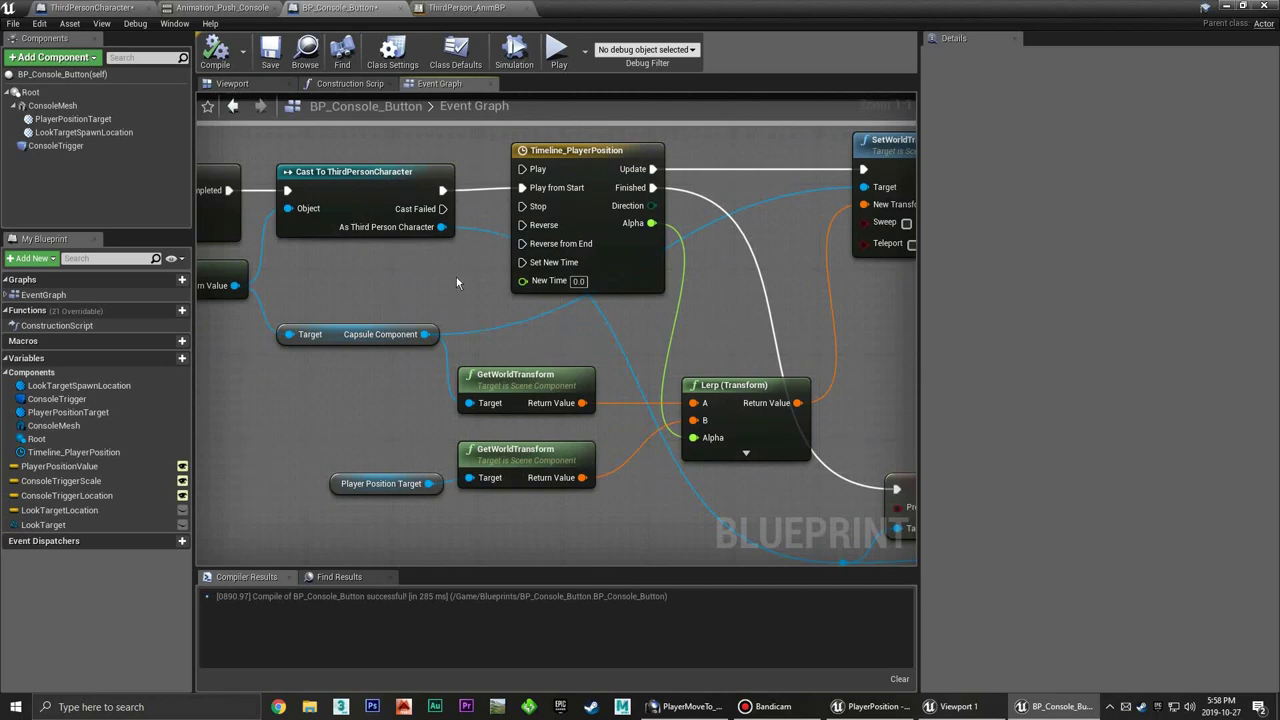
pyautogui.moveTo(301, 317); pyautogui.dragTo(413, 289, button='right')
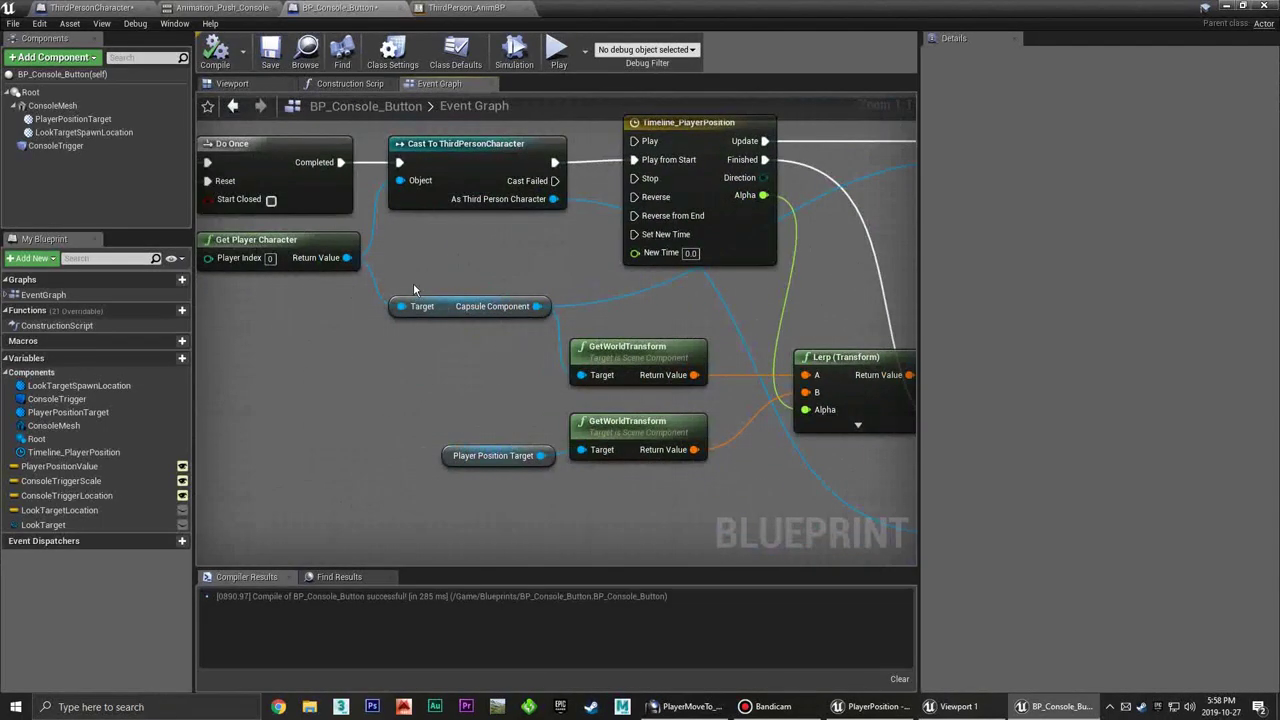
pyautogui.click(413, 300)
pyautogui.click(452, 260)
# Inspect ThirdPersonCharacter's CapsuleComponent and Mesh in the viewport, then return to BP_Console_Button
pyautogui.click(90, 7)
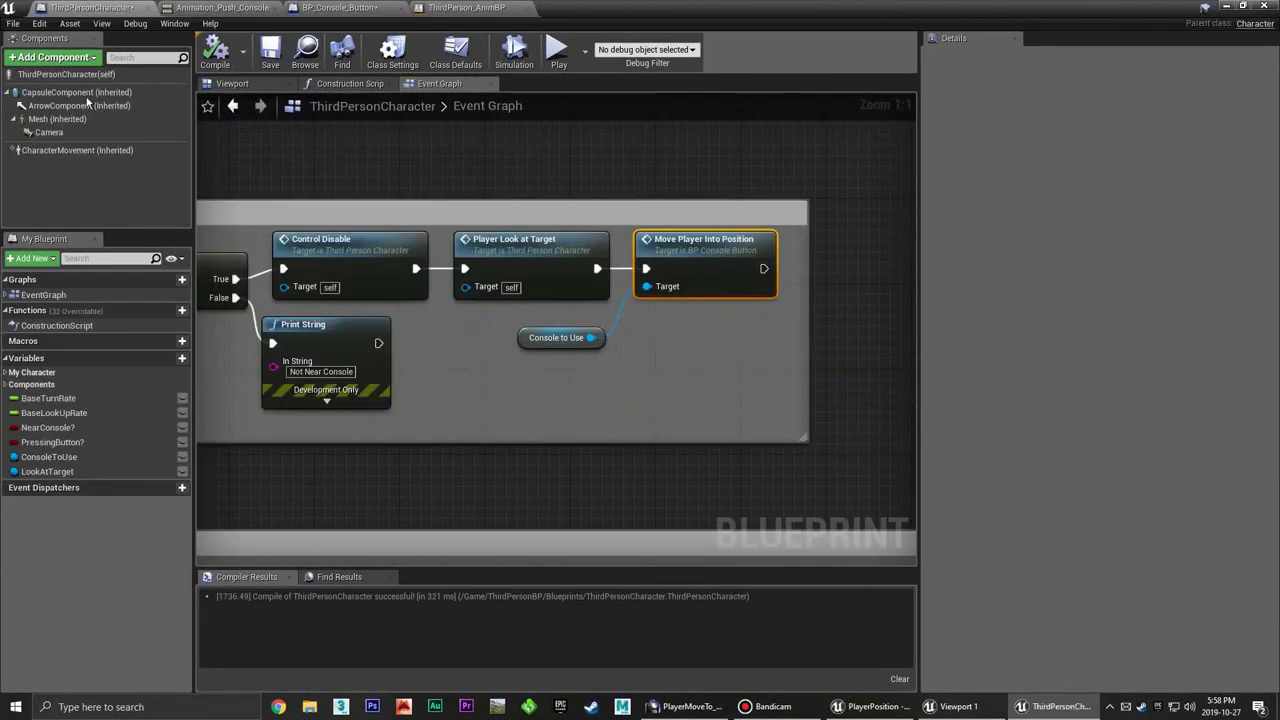
pyautogui.click(86, 93)
pyautogui.click(240, 85)
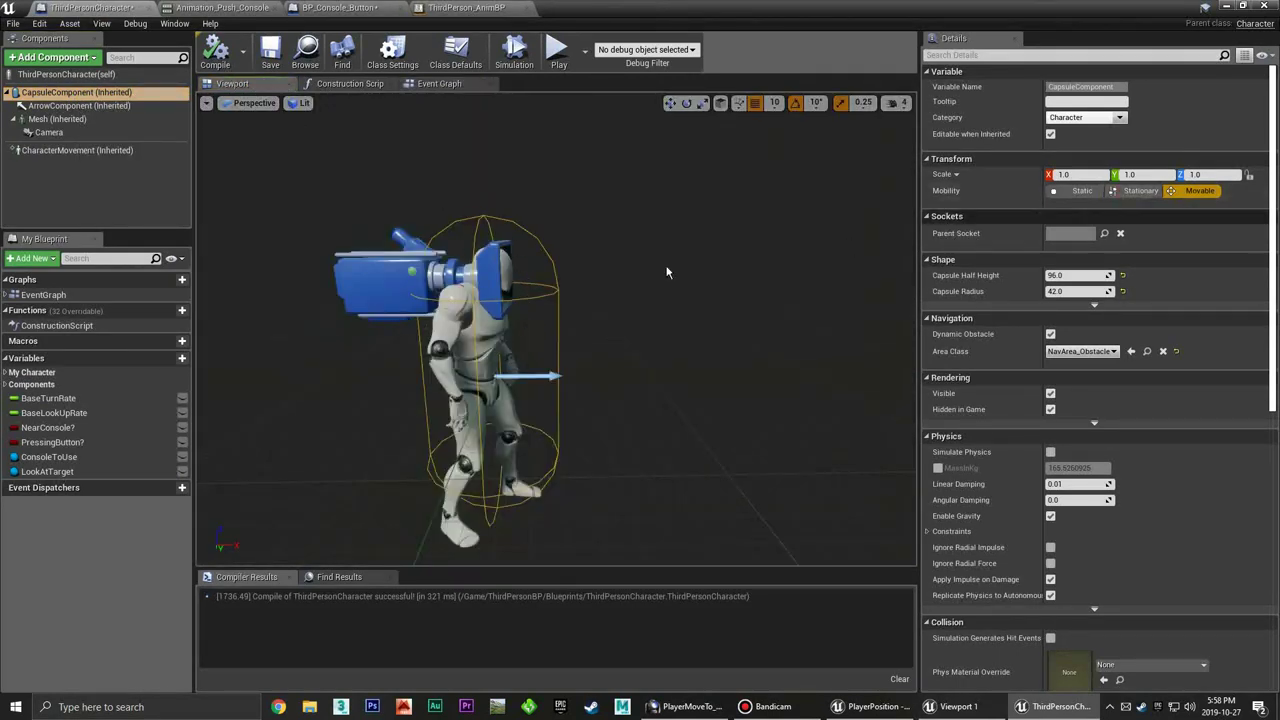
pyautogui.click(80, 120)
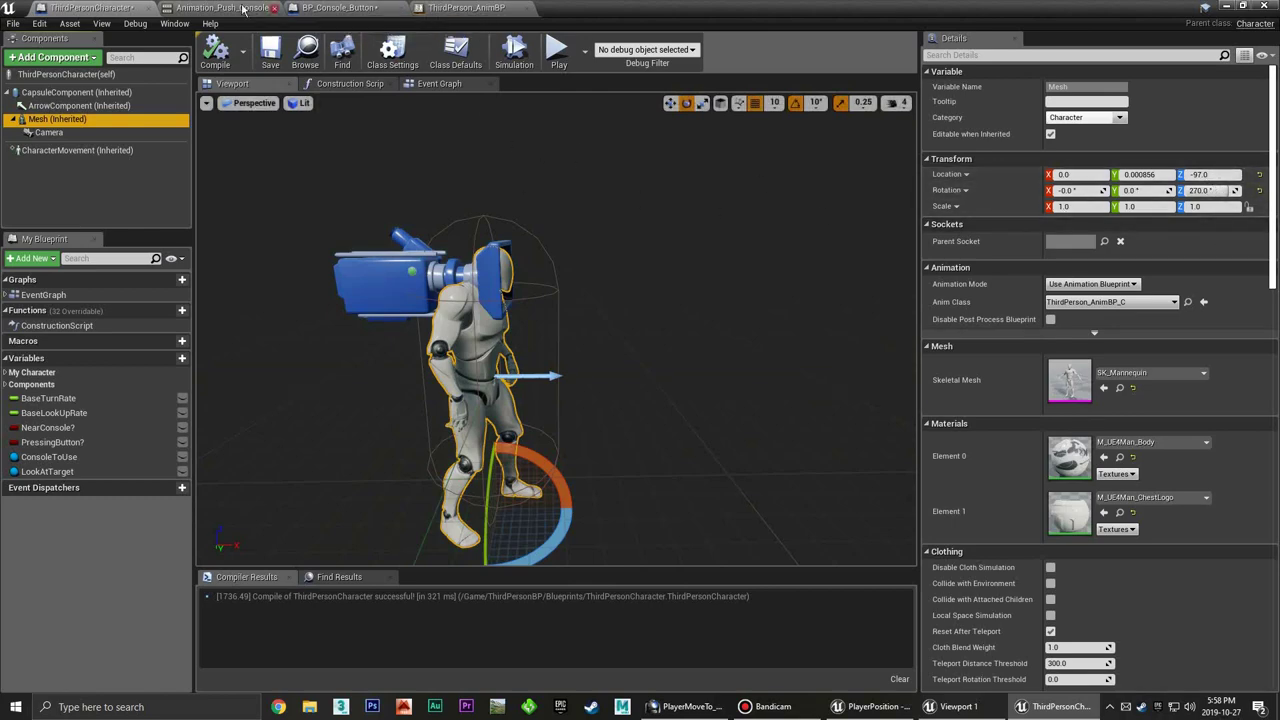
pyautogui.click(467, 8)
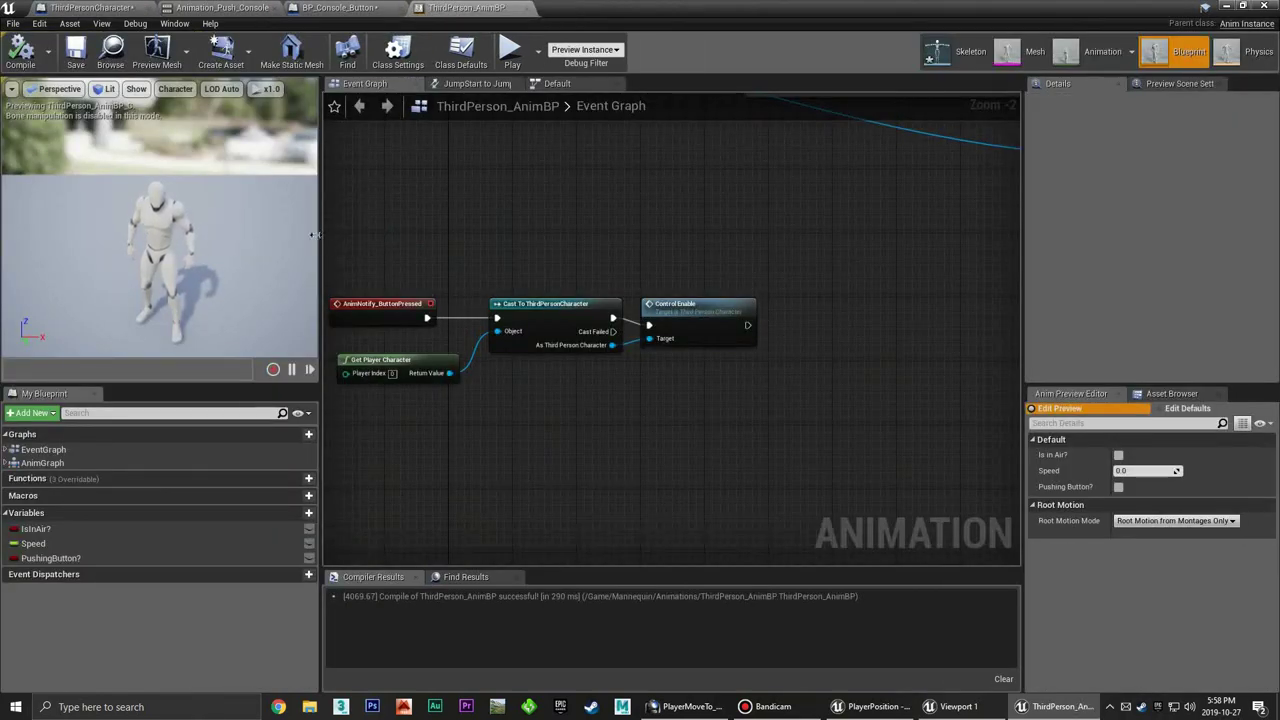
pyautogui.click(338, 7)
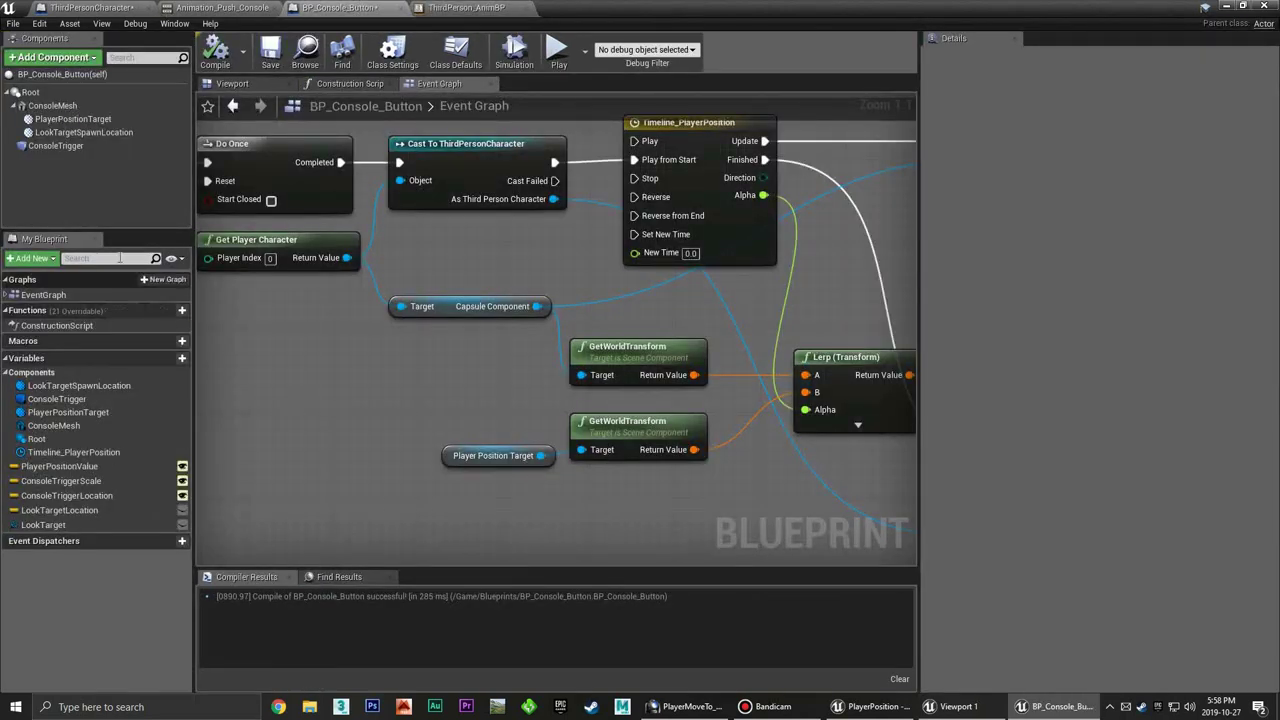
# Inspect ConsoleTrigger, the PlayerPositionValue default, and the Capsule Component and GetWorldTransform nodes
pyautogui.click(70, 148)
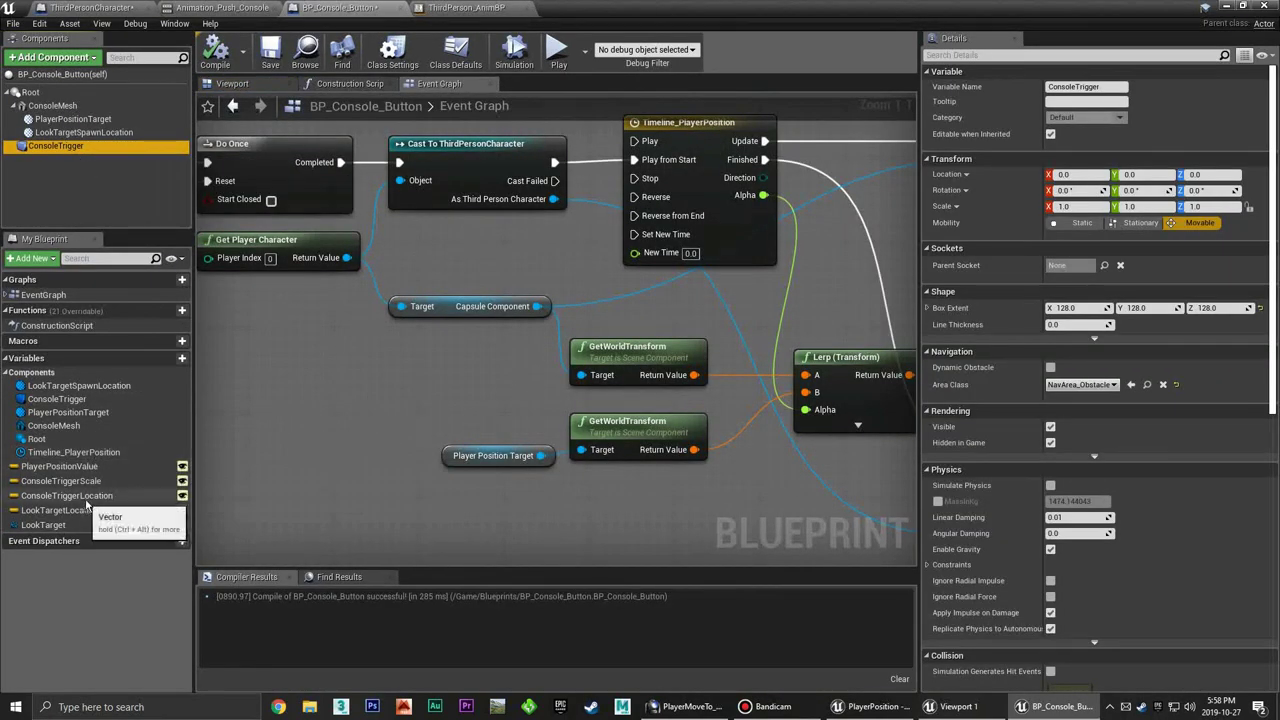
pyautogui.click(90, 467)
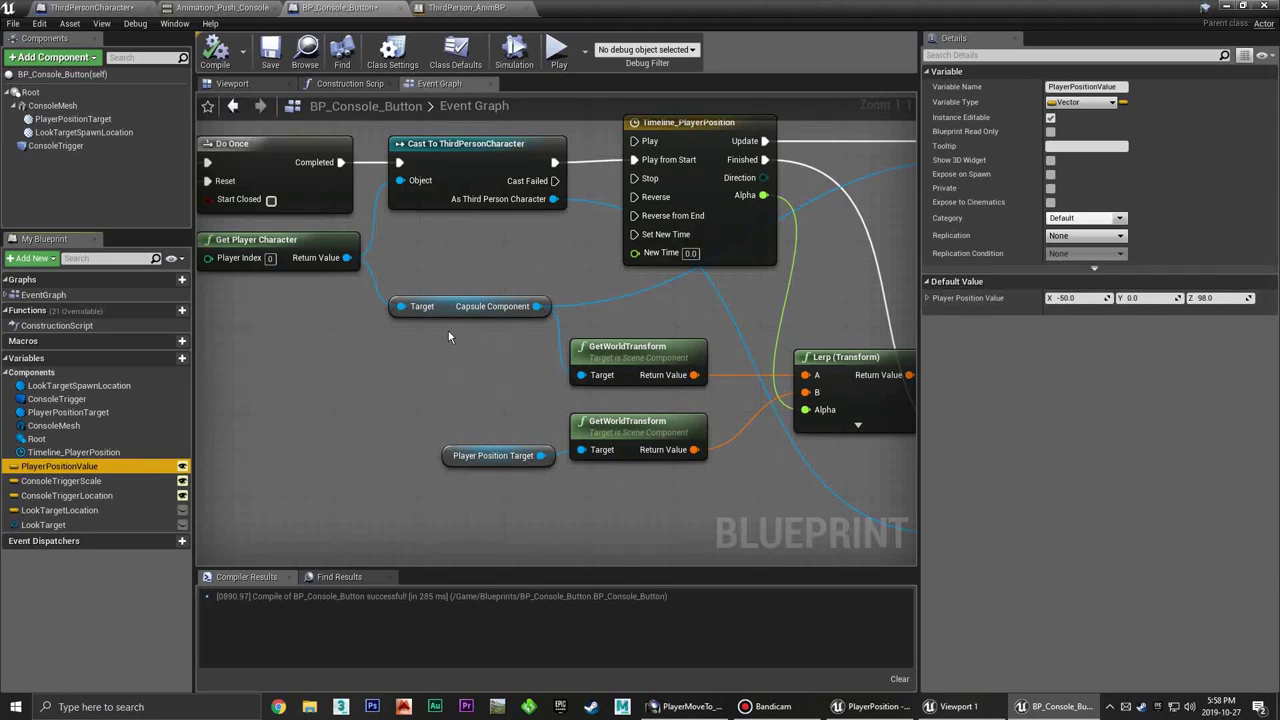
pyautogui.moveTo(628, 349)
pyautogui.mouseDown(button='right')
pyautogui.moveTo(642, 307)
pyautogui.moveTo(666, 325)
pyautogui.moveTo(698, 318)
pyautogui.moveTo(713, 272)
pyautogui.mouseUp(button='right')
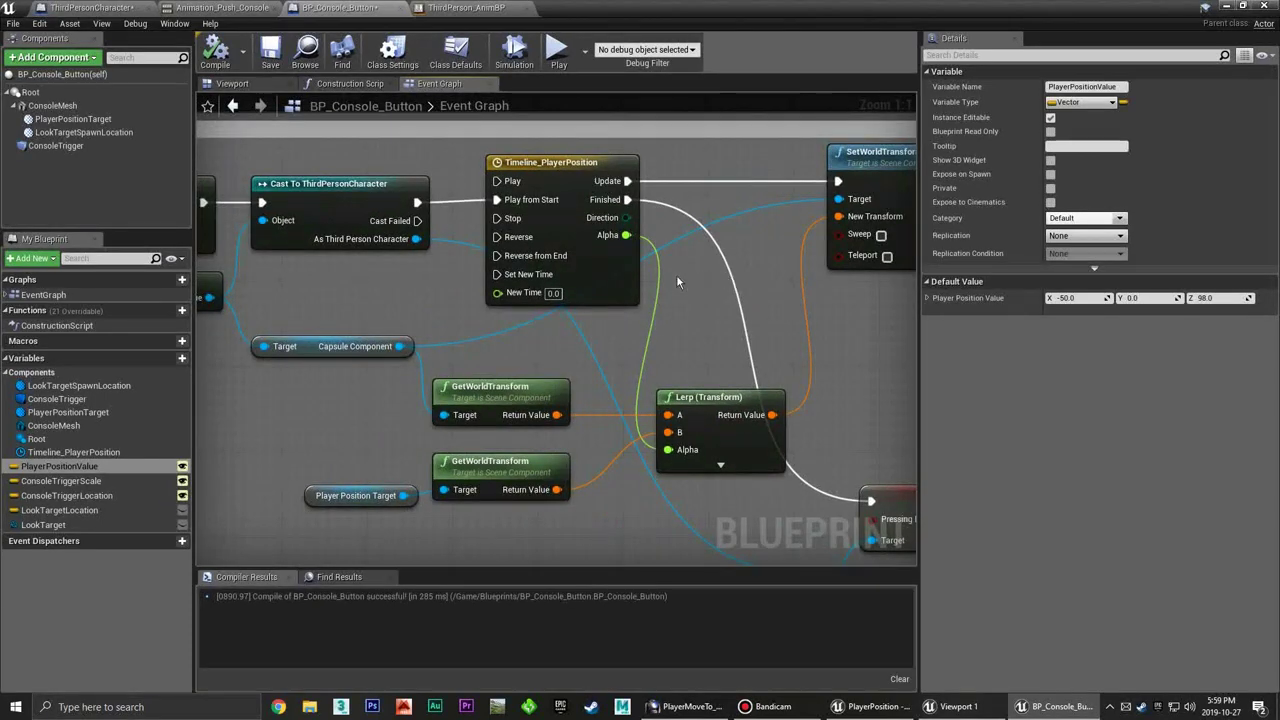
pyautogui.moveTo(376, 319); pyautogui.dragTo(396, 300, button='right')
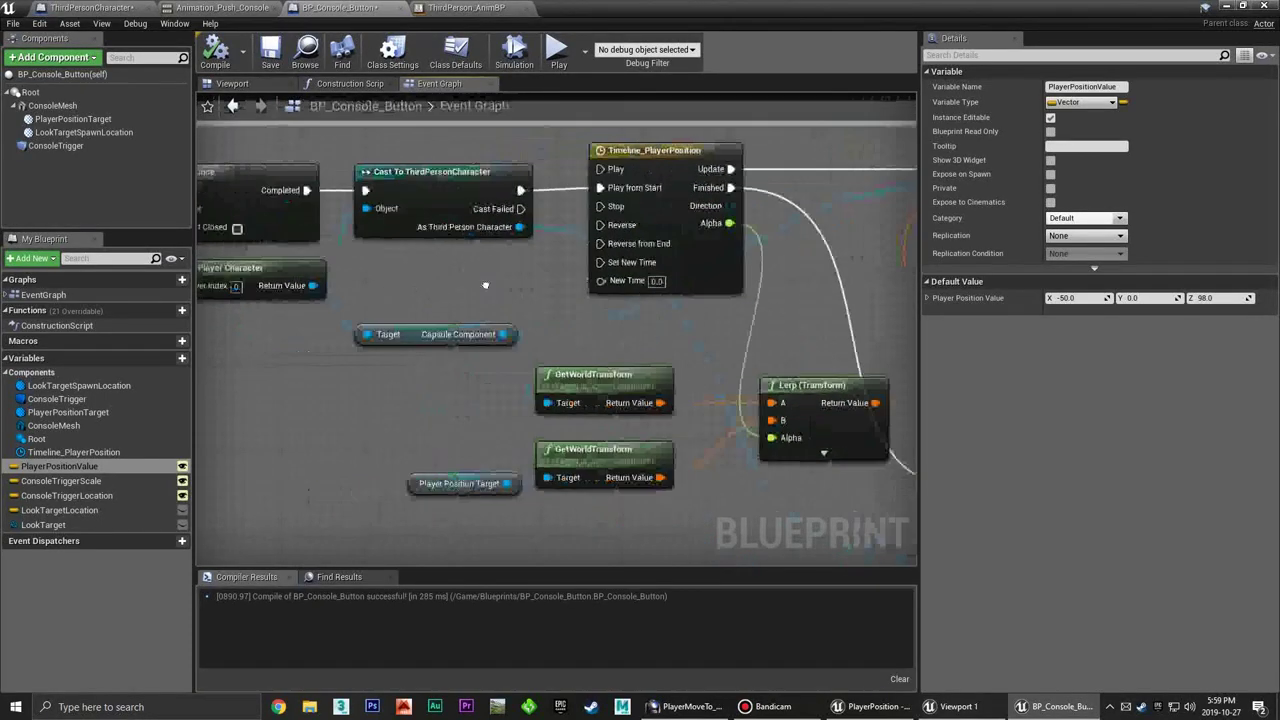
pyautogui.click(386, 320)
pyautogui.moveTo(589, 313); pyautogui.dragTo(422, 320, button='right')
pyautogui.scroll(-1, 550, 326)
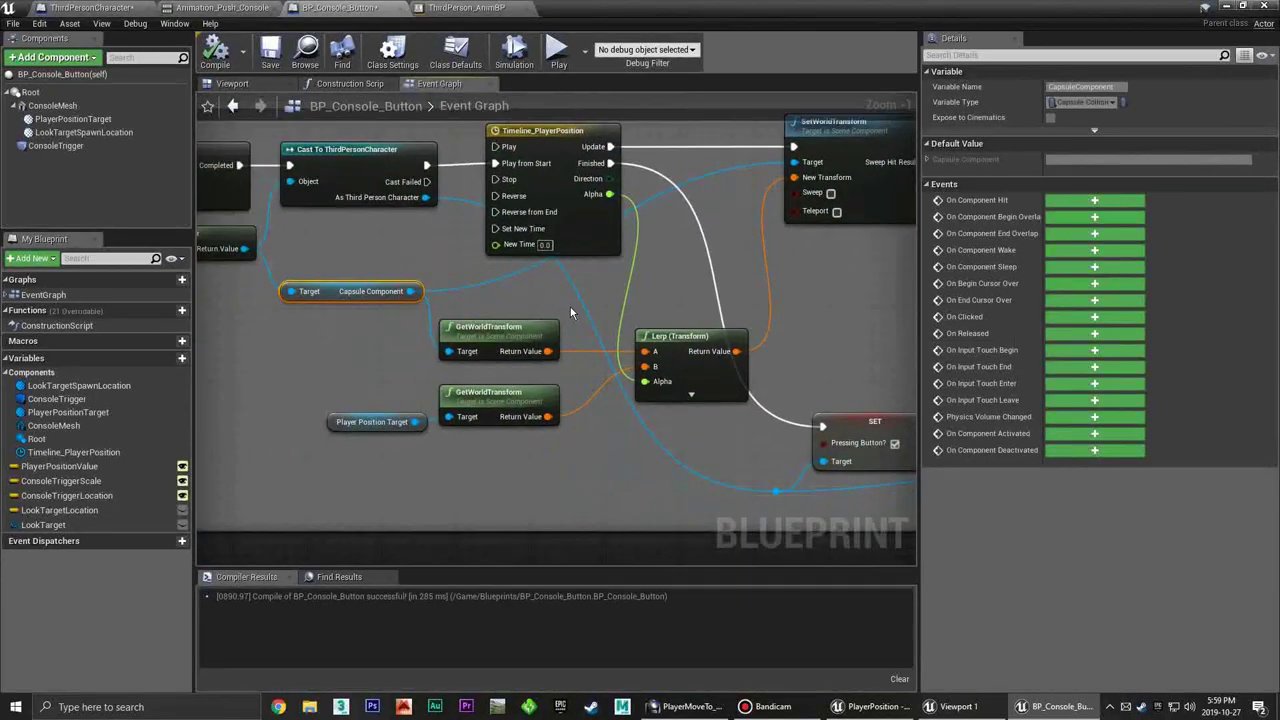
pyautogui.click(422, 321)
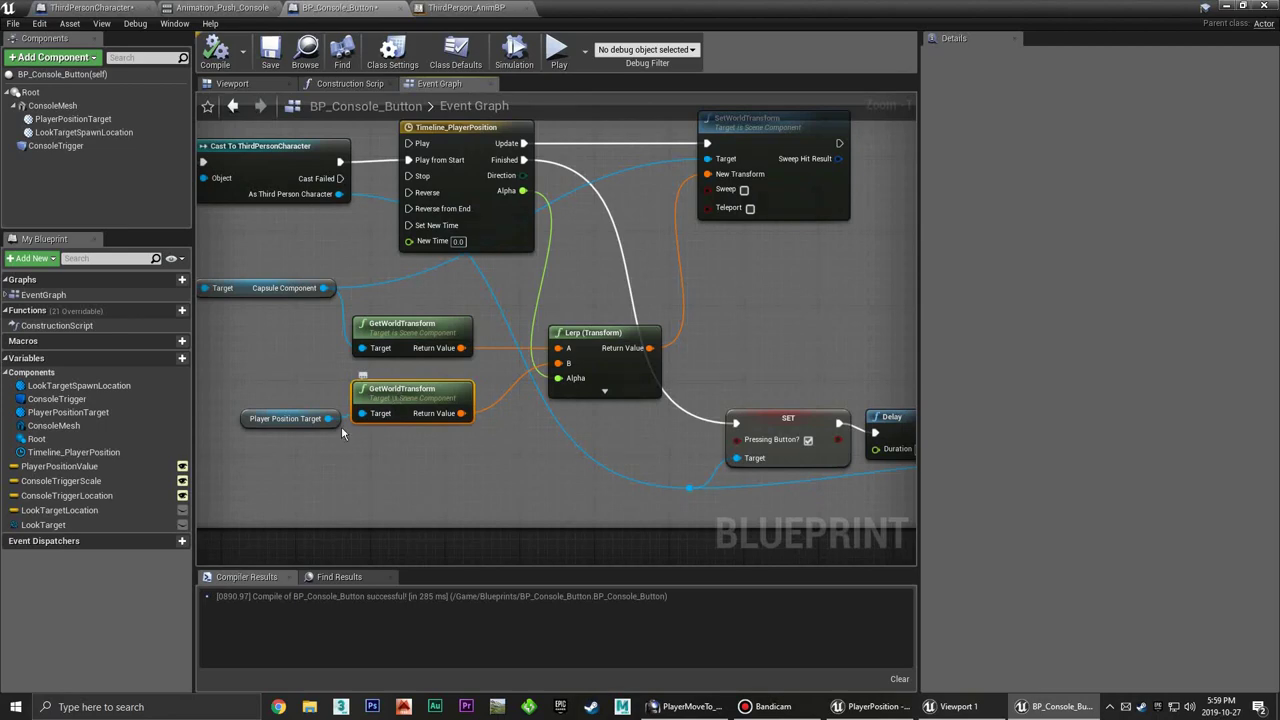
pyautogui.moveTo(290, 418); pyautogui.dragTo(293, 413)
# Select the Lerp (Transform) node and review the player position timeline curve
pyautogui.click(488, 441)
pyautogui.moveTo(488, 441); pyautogui.dragTo(367, 434, button='right')
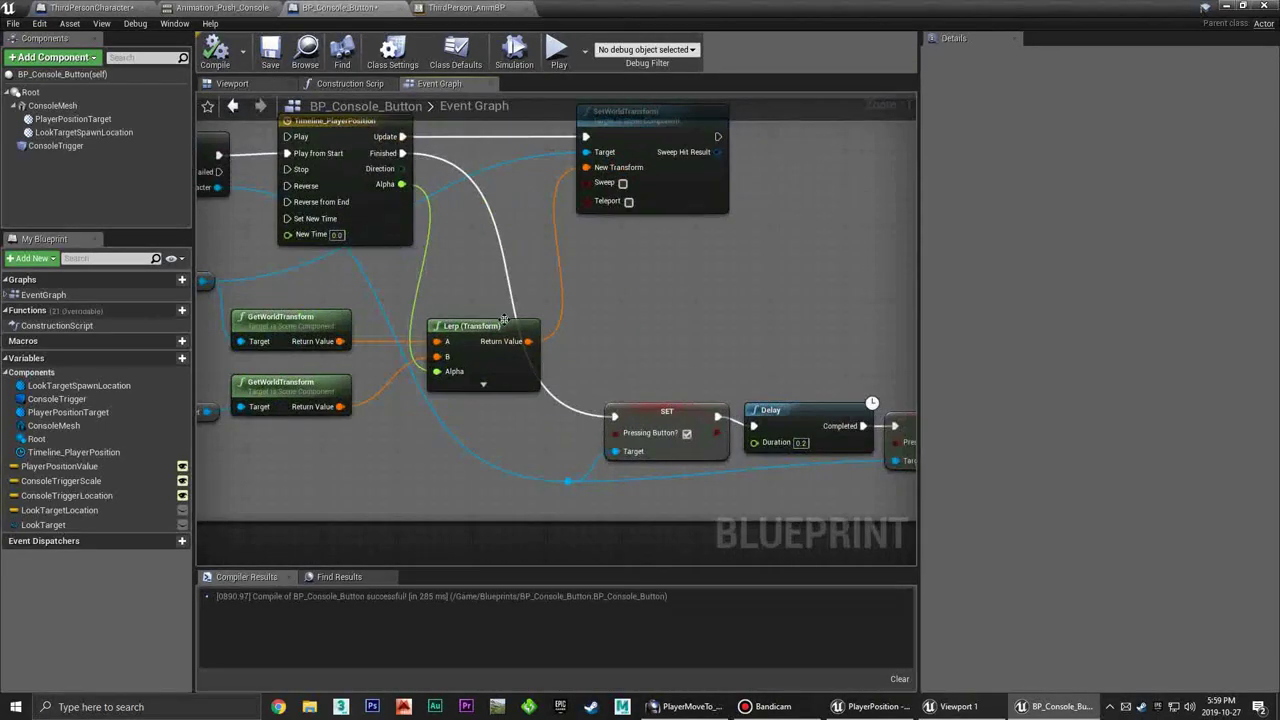
pyautogui.moveTo(512, 370); pyautogui.dragTo(614, 325)
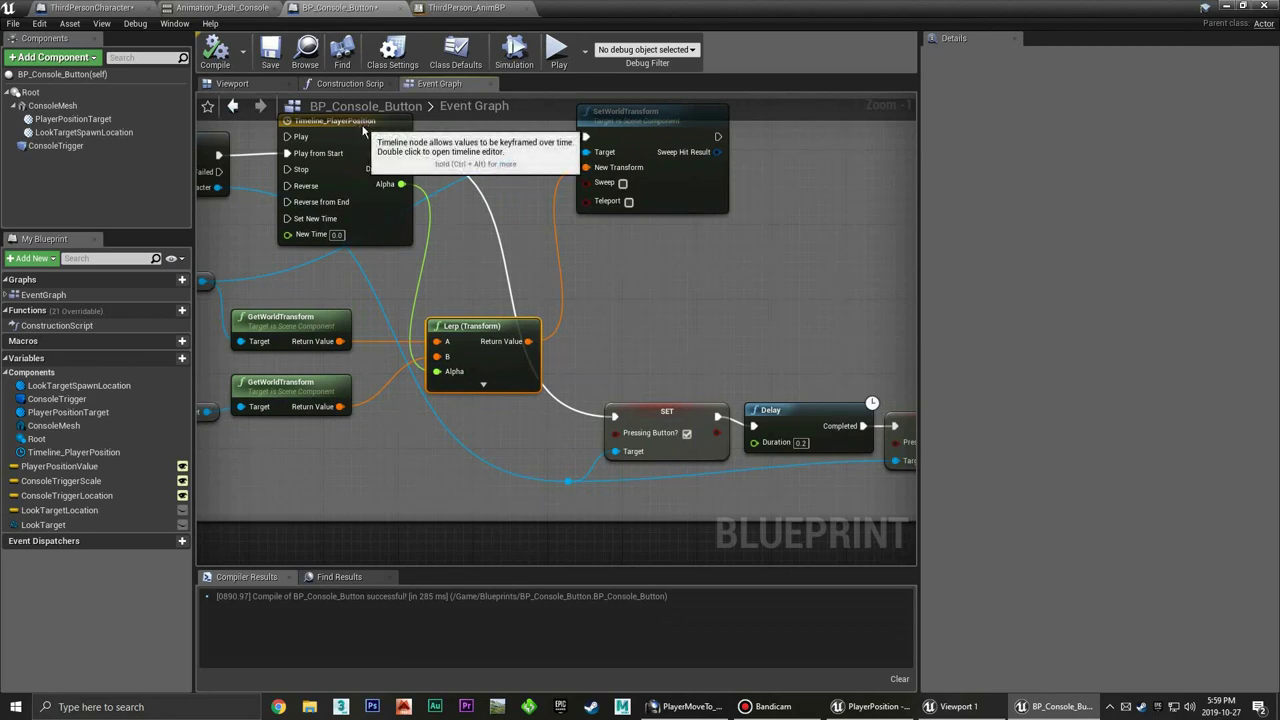
pyautogui.doubleClick(385, 122)
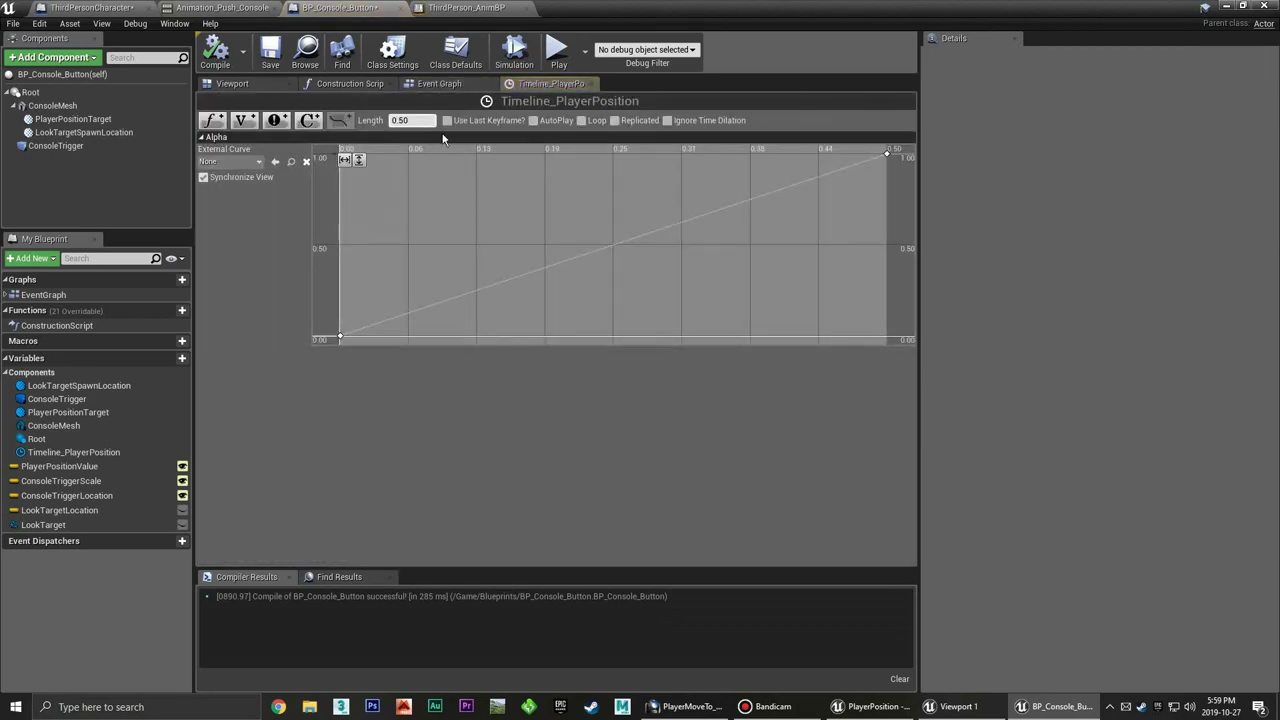
pyautogui.click(592, 85)
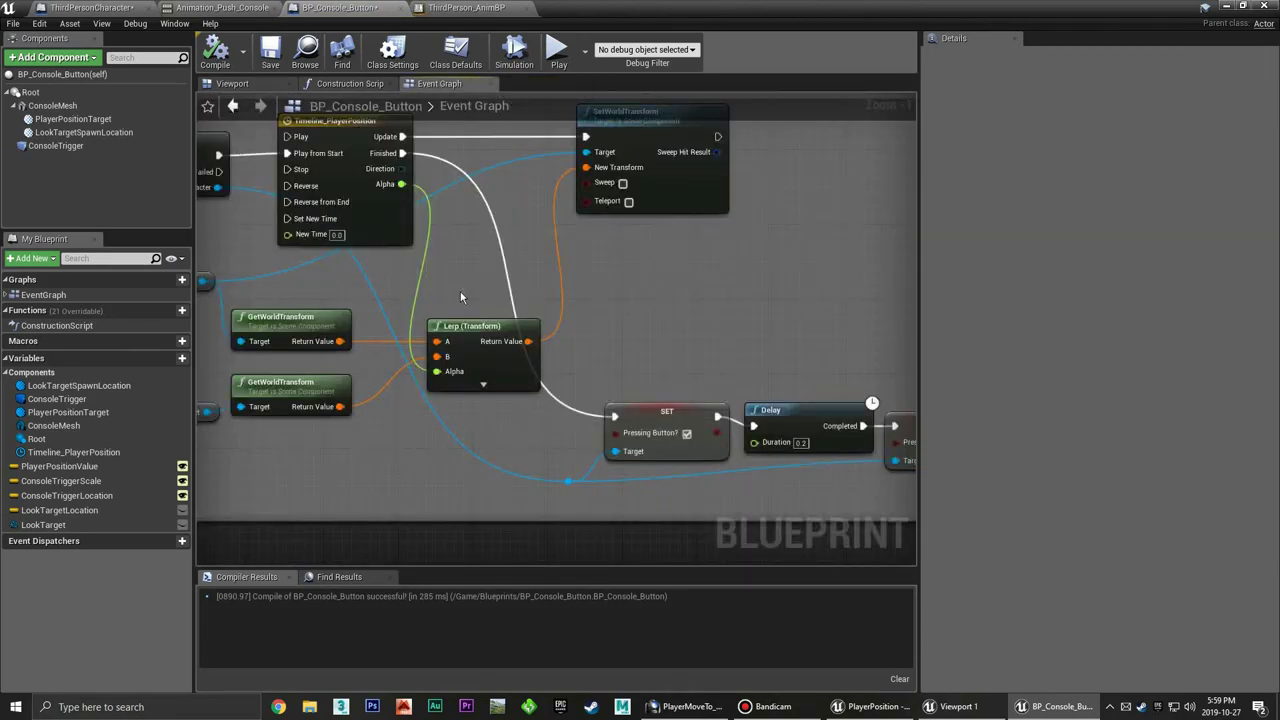
# Review the Pressing Button? SET and Delay chain, dismissing the update notification
pyautogui.moveTo(624, 294)
pyautogui.mouseDown(button='right')
pyautogui.moveTo(508, 305)
pyautogui.moveTo(590, 330)
pyautogui.mouseUp(button='right')
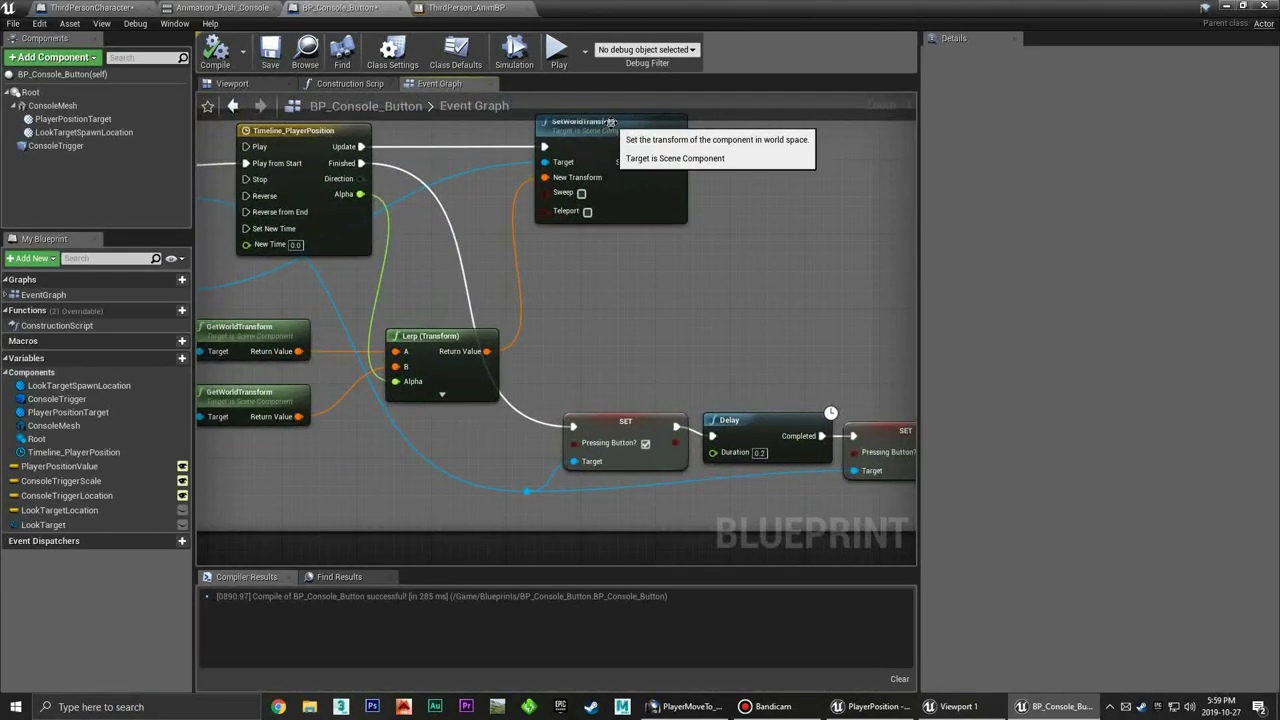
pyautogui.moveTo(647, 364); pyautogui.dragTo(502, 305, button='right')
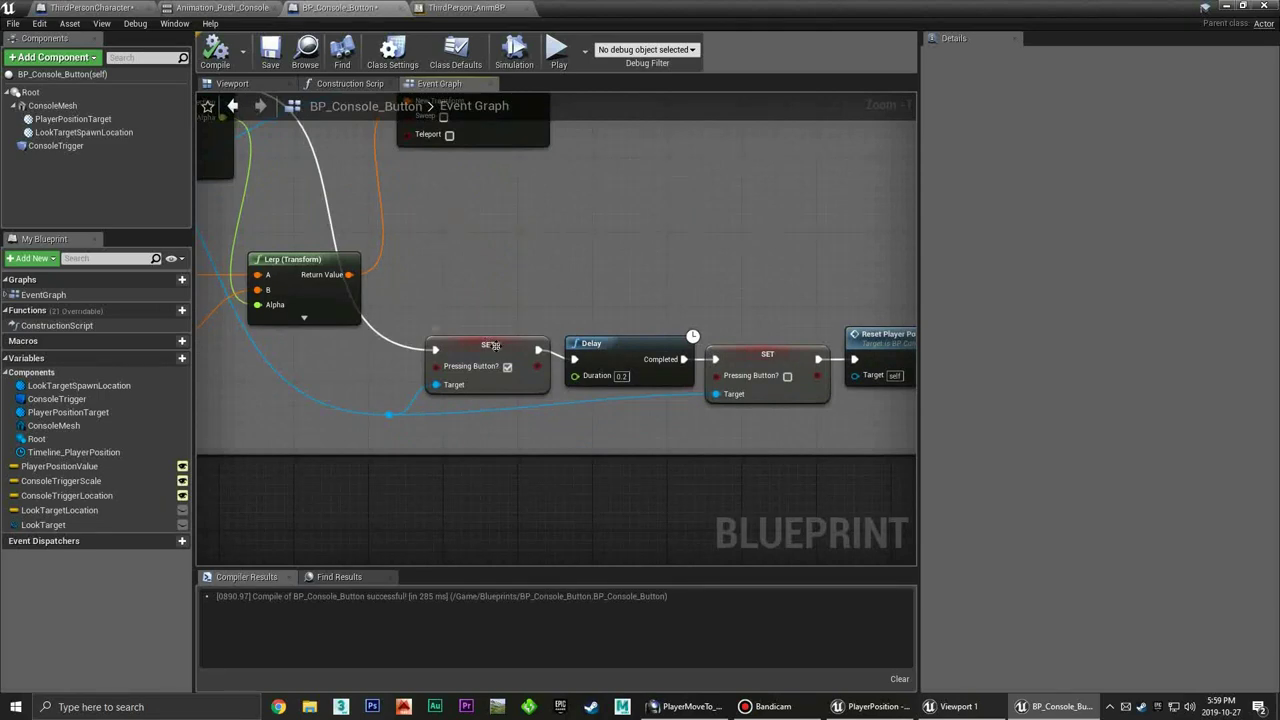
pyautogui.click(494, 346)
pyautogui.moveTo(460, 406); pyautogui.dragTo(650, 444, button='right')
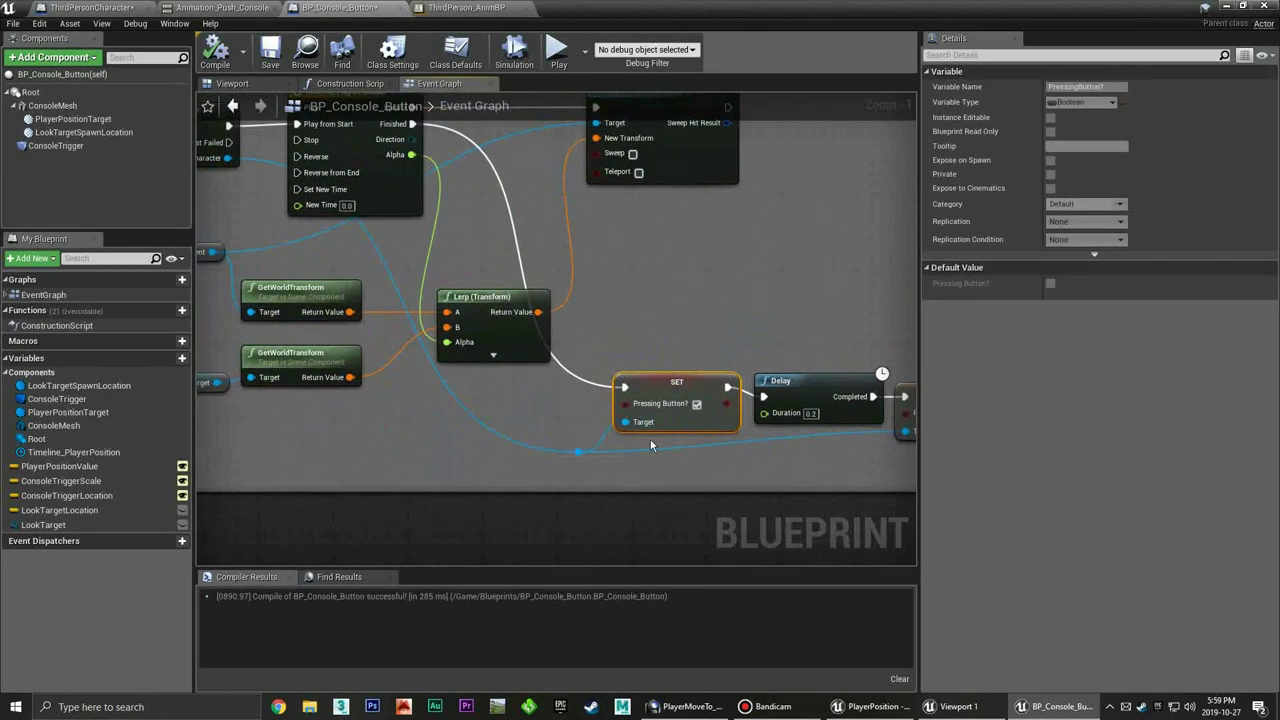
pyautogui.moveTo(718, 354)
pyautogui.mouseDown(button='right')
pyautogui.moveTo(578, 353)
pyautogui.moveTo(588, 441)
pyautogui.mouseUp(button='right')
pyautogui.click(578, 353)
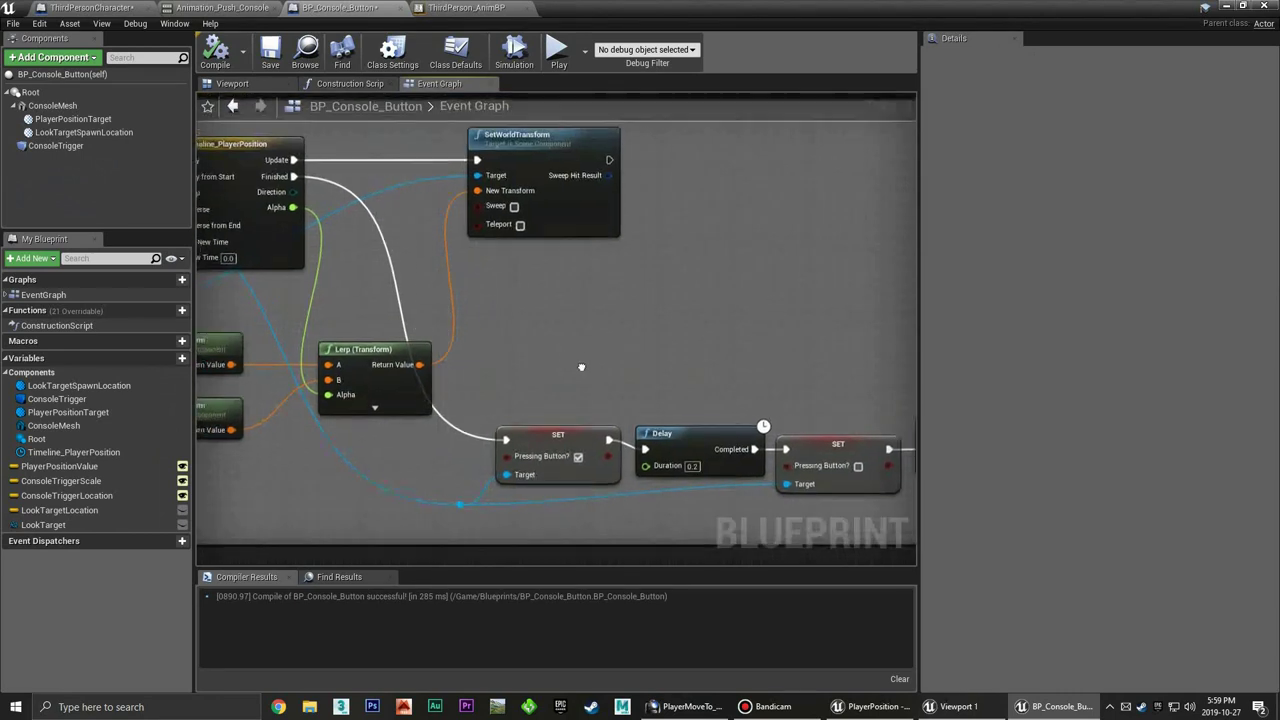
pyautogui.click(560, 455)
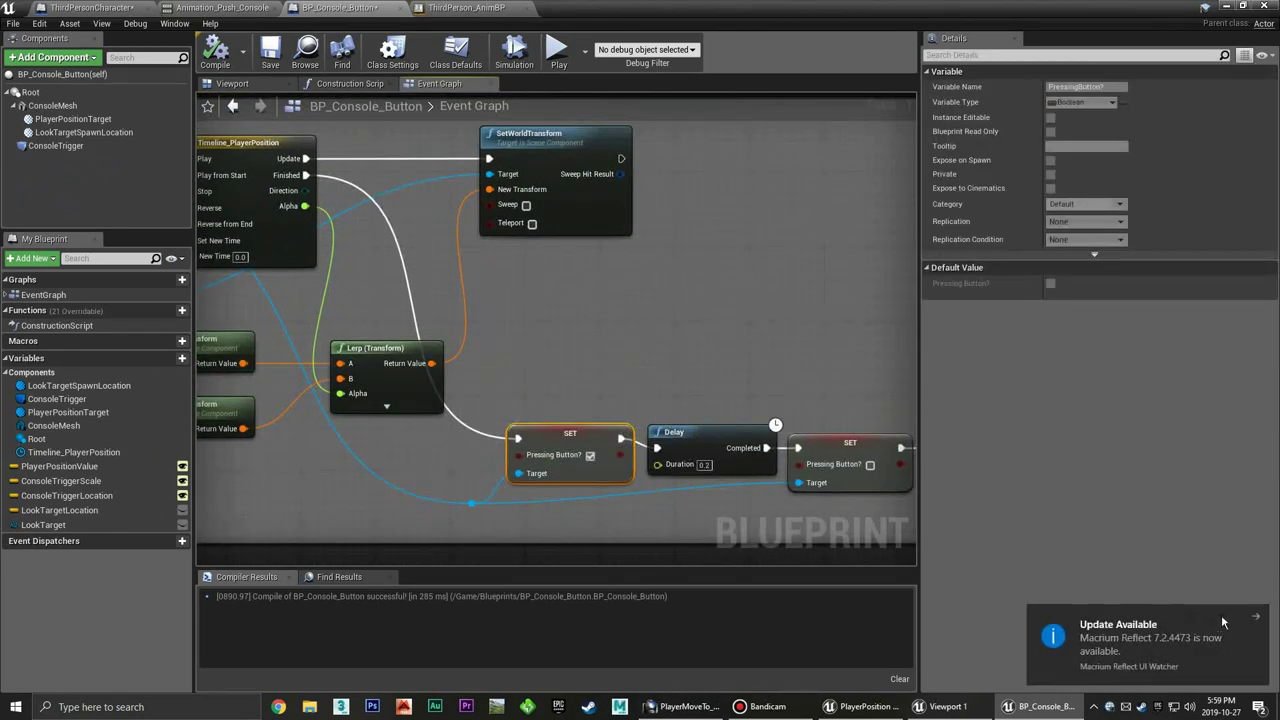
pyautogui.click(1257, 620)
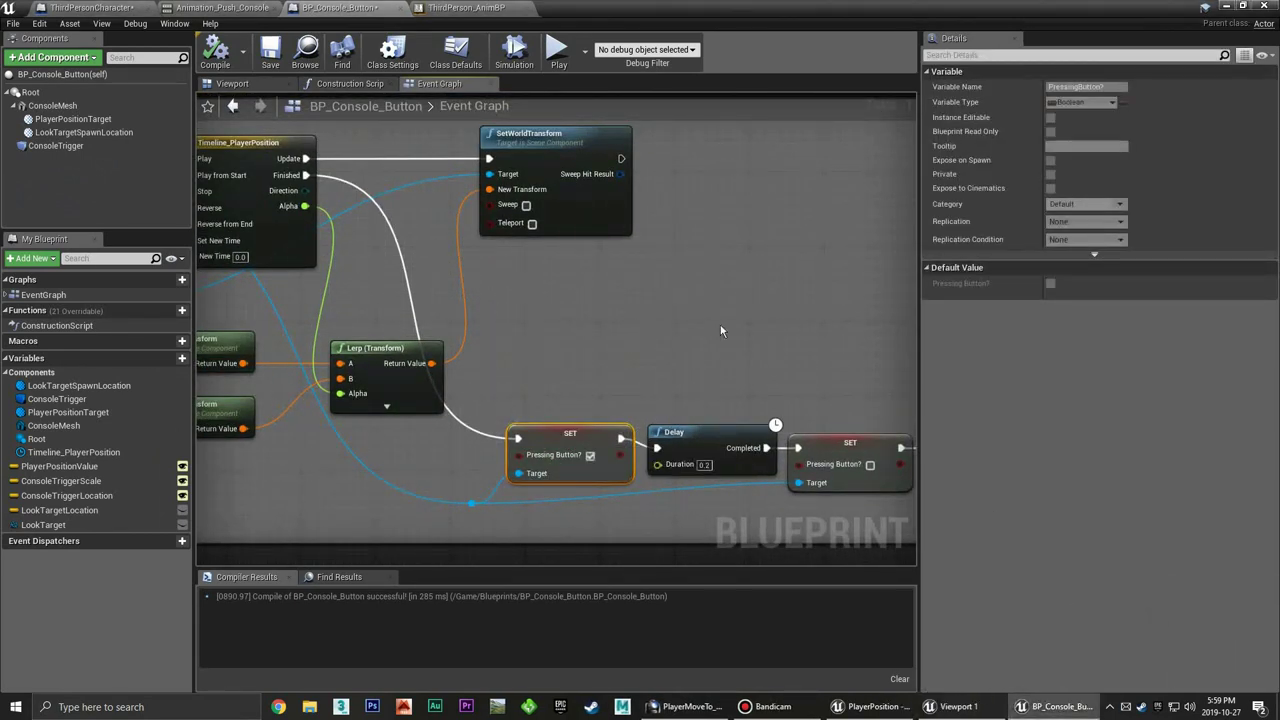
pyautogui.click(757, 360)
# Check Reset Player Position and the Pressing Button? SET node, then switch to ThirdPerson_AnimBP
pyautogui.moveTo(757, 360); pyautogui.dragTo(587, 320, button='right')
pyautogui.moveTo(501, 328); pyautogui.dragTo(505, 327, button='right')
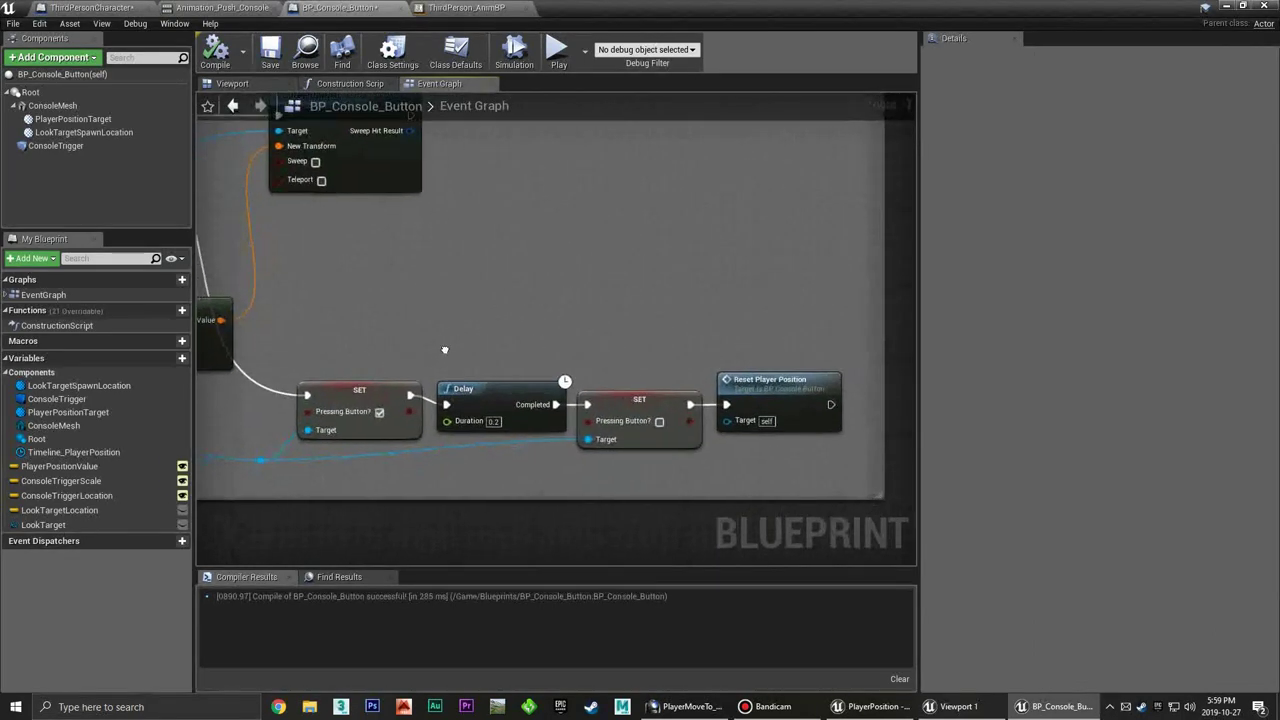
pyautogui.click(406, 402)
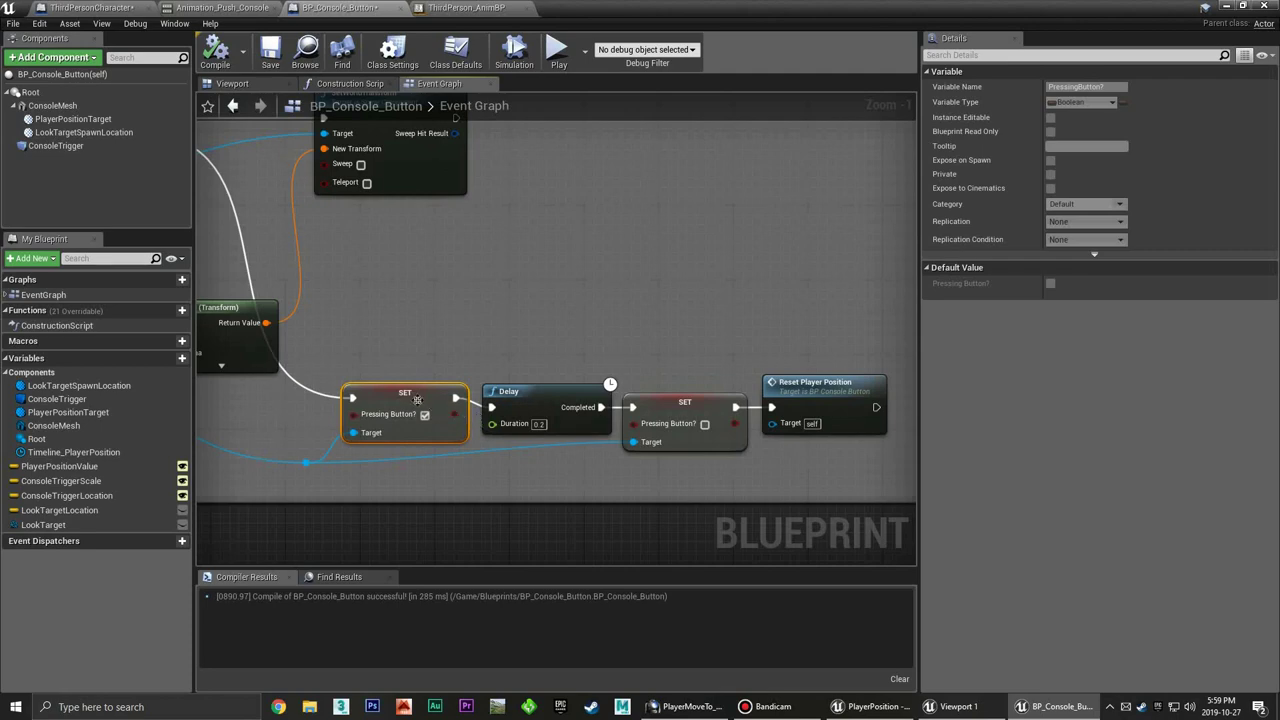
pyautogui.moveTo(414, 393); pyautogui.dragTo(465, 407, button='right')
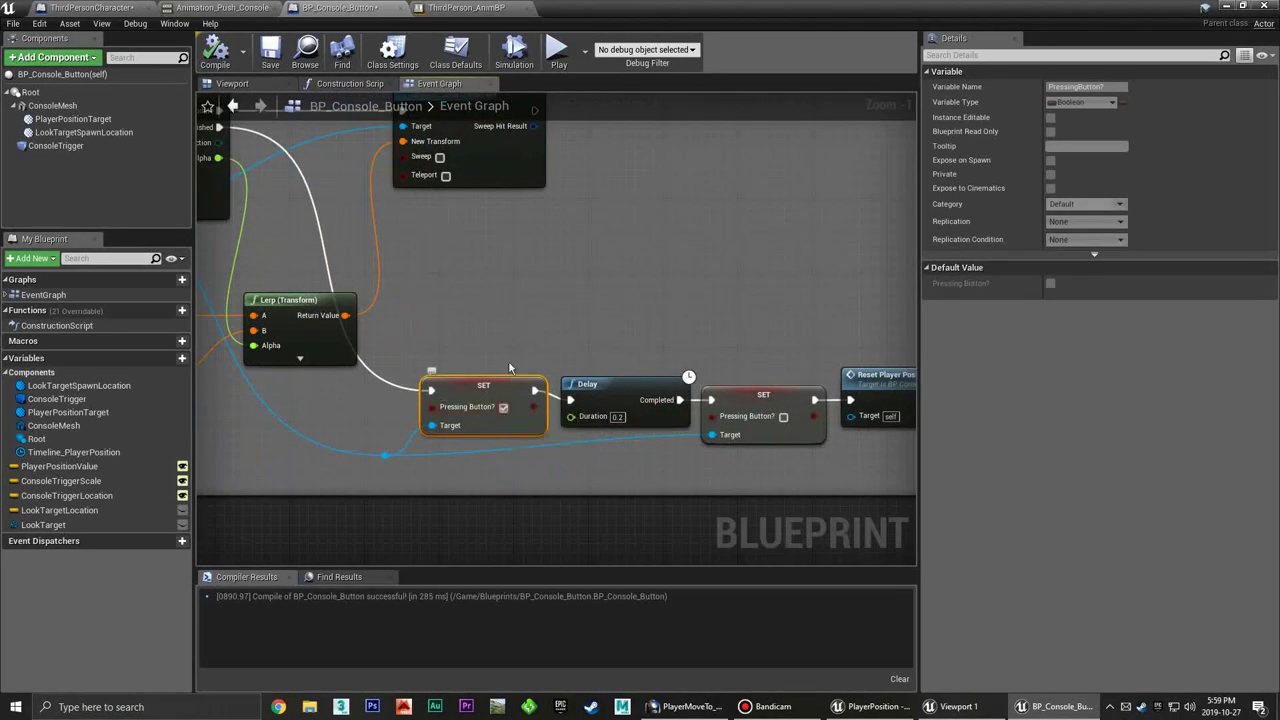
pyautogui.click(515, 355)
pyautogui.click(478, 396)
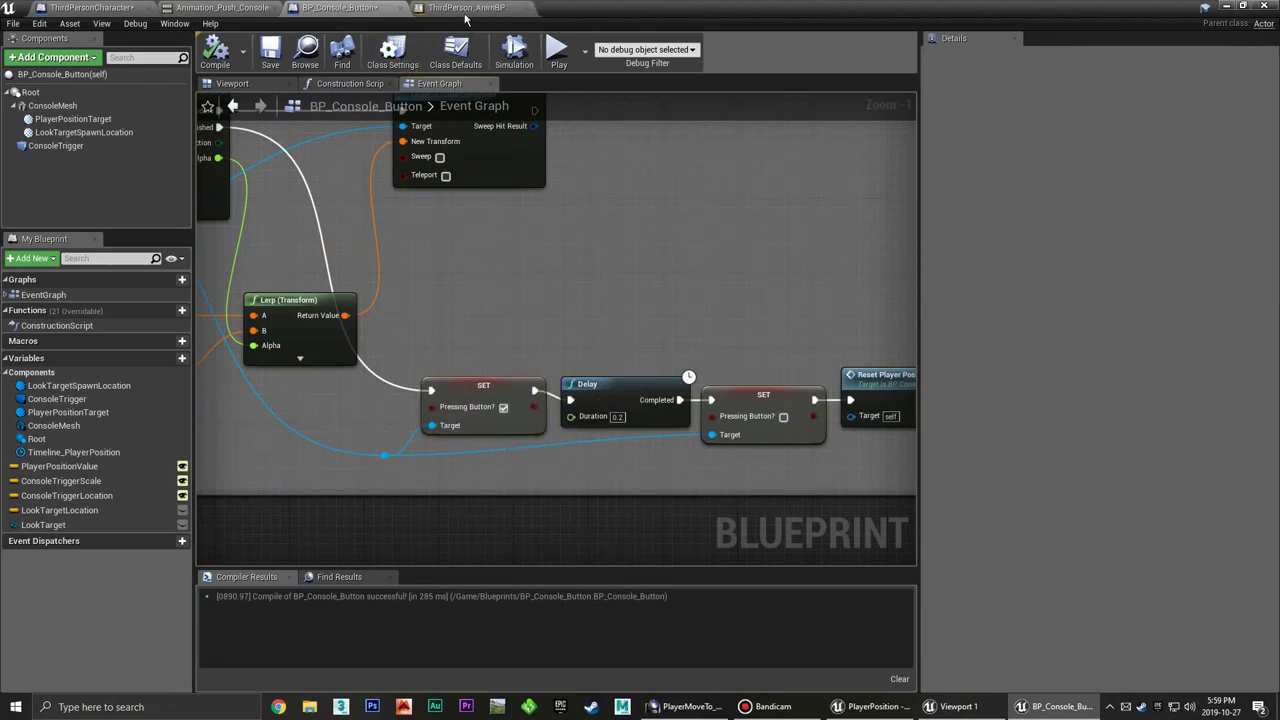
pyautogui.click(464, 7)
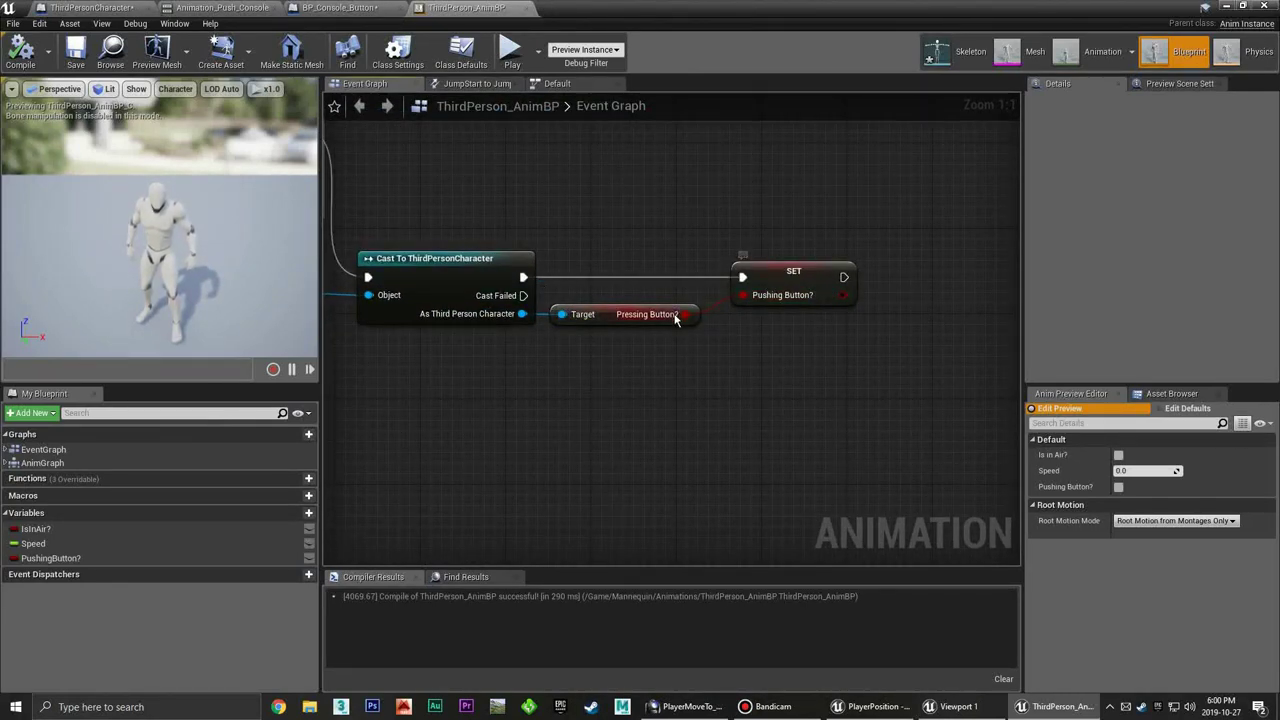
# Zoom out over the AnimBP event graph to view the Cast and Speed nodes
pyautogui.moveTo(675, 318); pyautogui.dragTo(580, 408, button='right')
pyautogui.scroll(-3, 834, 384)
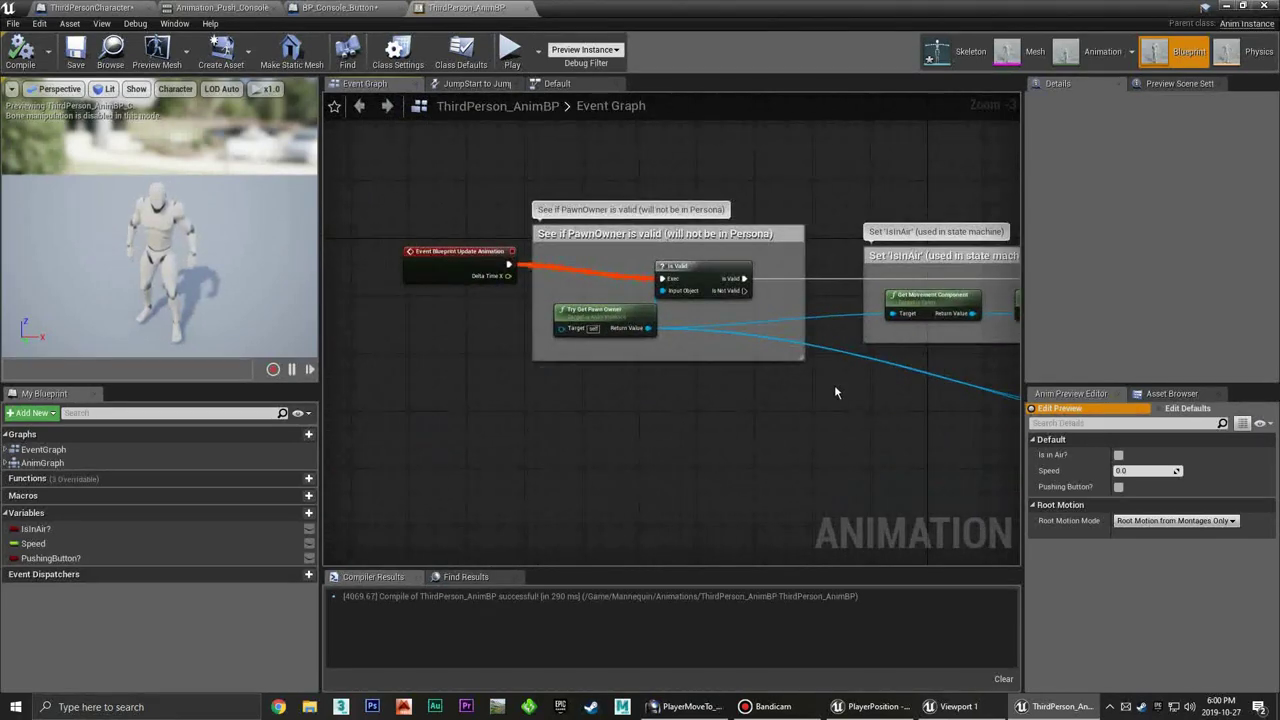
pyautogui.scroll(2, 550, 273)
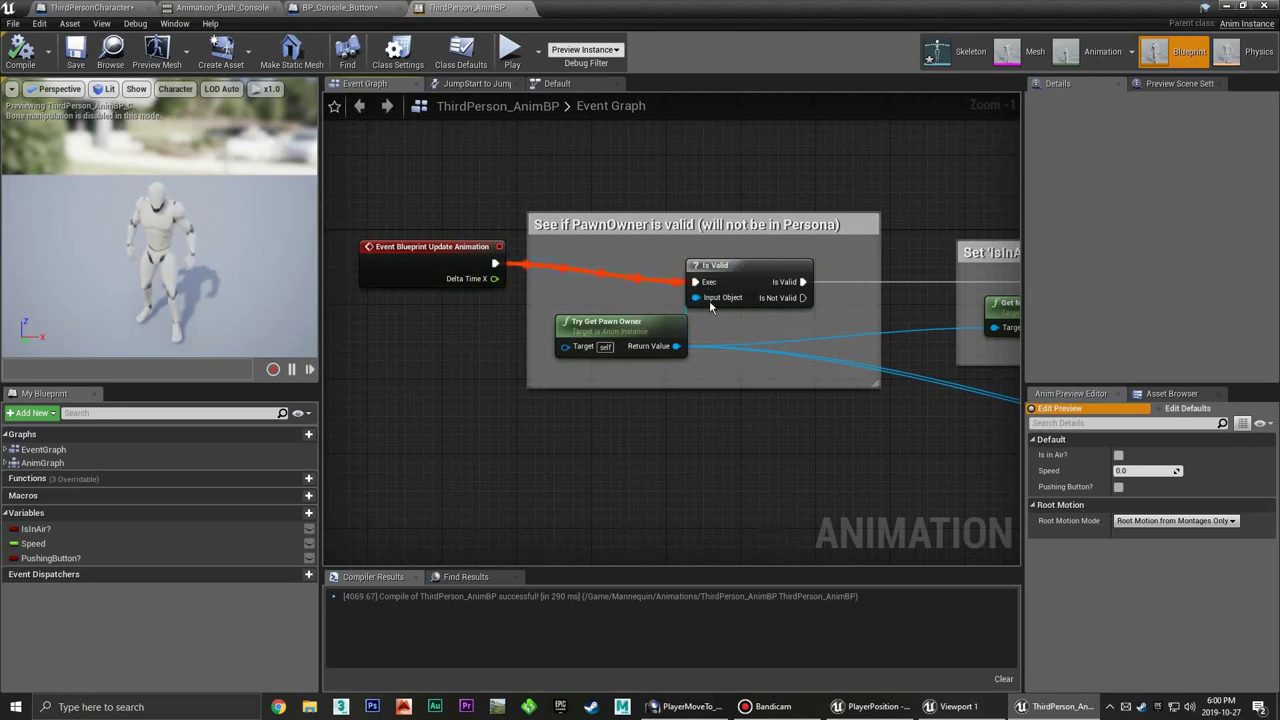
pyautogui.moveTo(834, 435)
pyautogui.mouseDown(button='right')
pyautogui.moveTo(766, 394)
pyautogui.moveTo(494, 345)
pyautogui.mouseUp(button='right')
pyautogui.scroll(-3, 766, 394)
pyautogui.scroll(4, 805, 343)
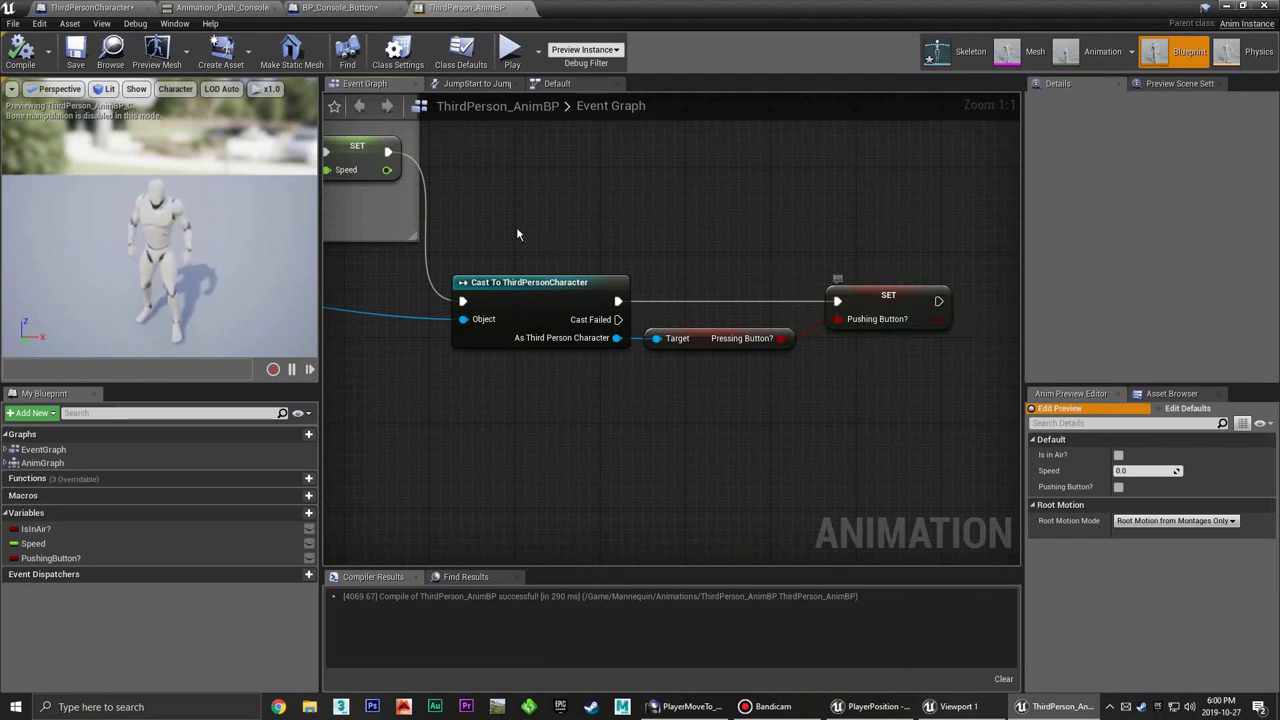
# Turn off the Pushing Button? preview after checking the Delay and Pressing Button? reset nodes
pyautogui.click(1119, 487)
pyautogui.click(359, 7)
pyautogui.click(676, 400)
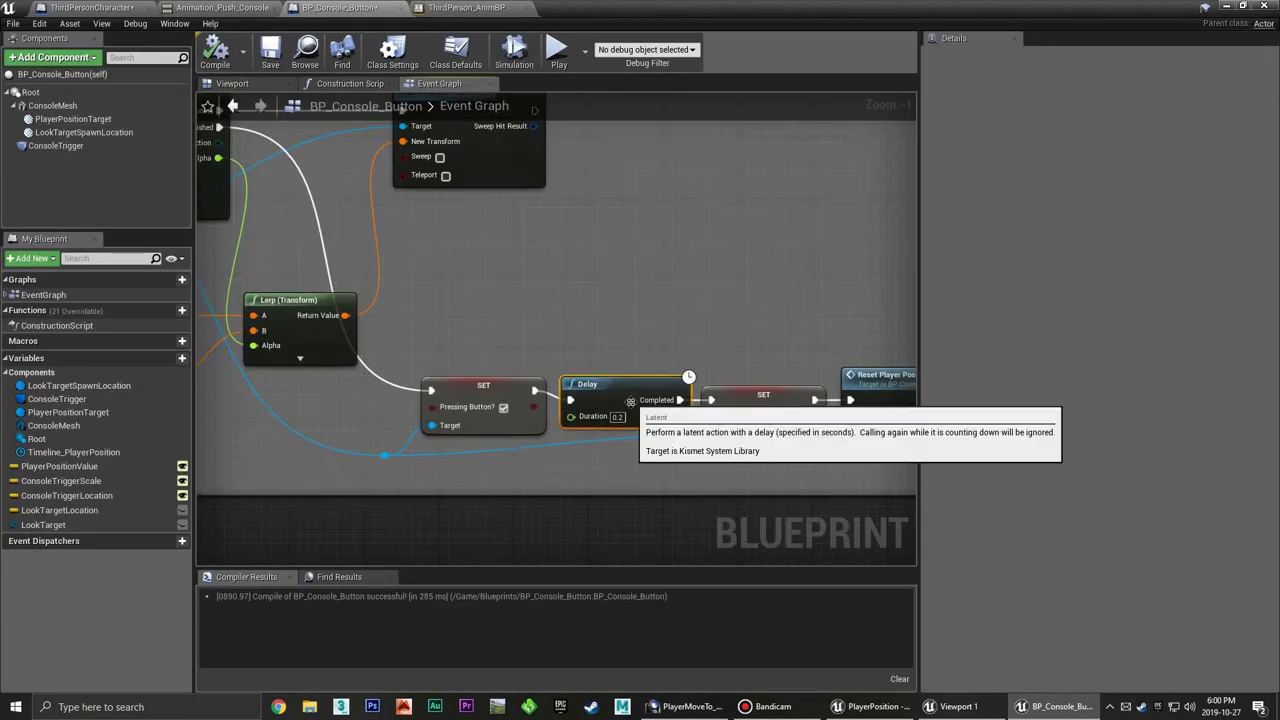
pyautogui.click(773, 390)
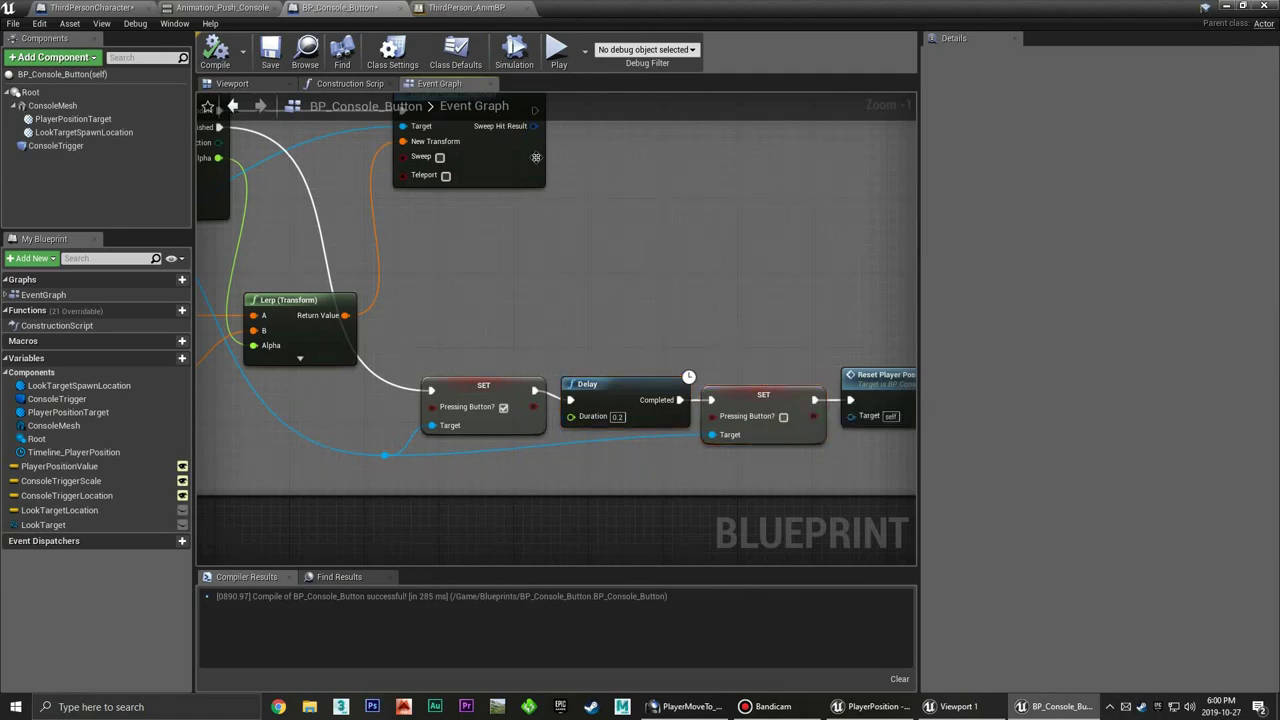
pyautogui.click(467, 7)
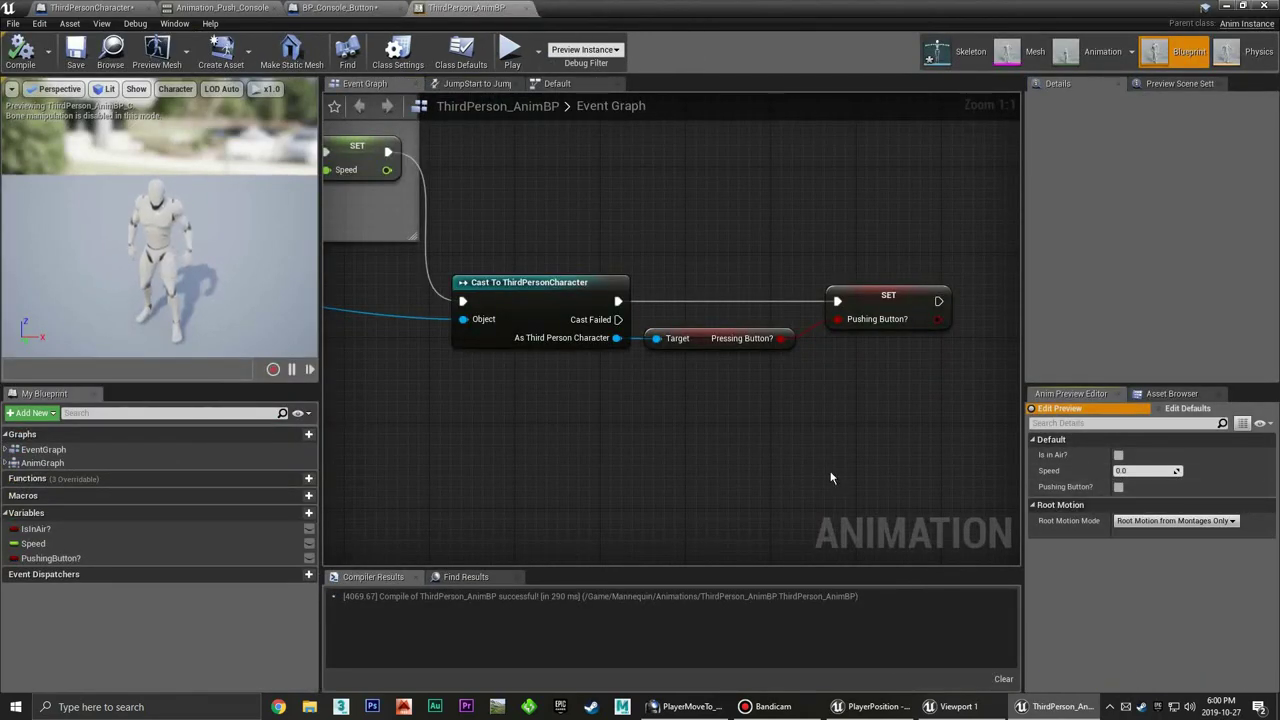
pyautogui.click(1118, 487)
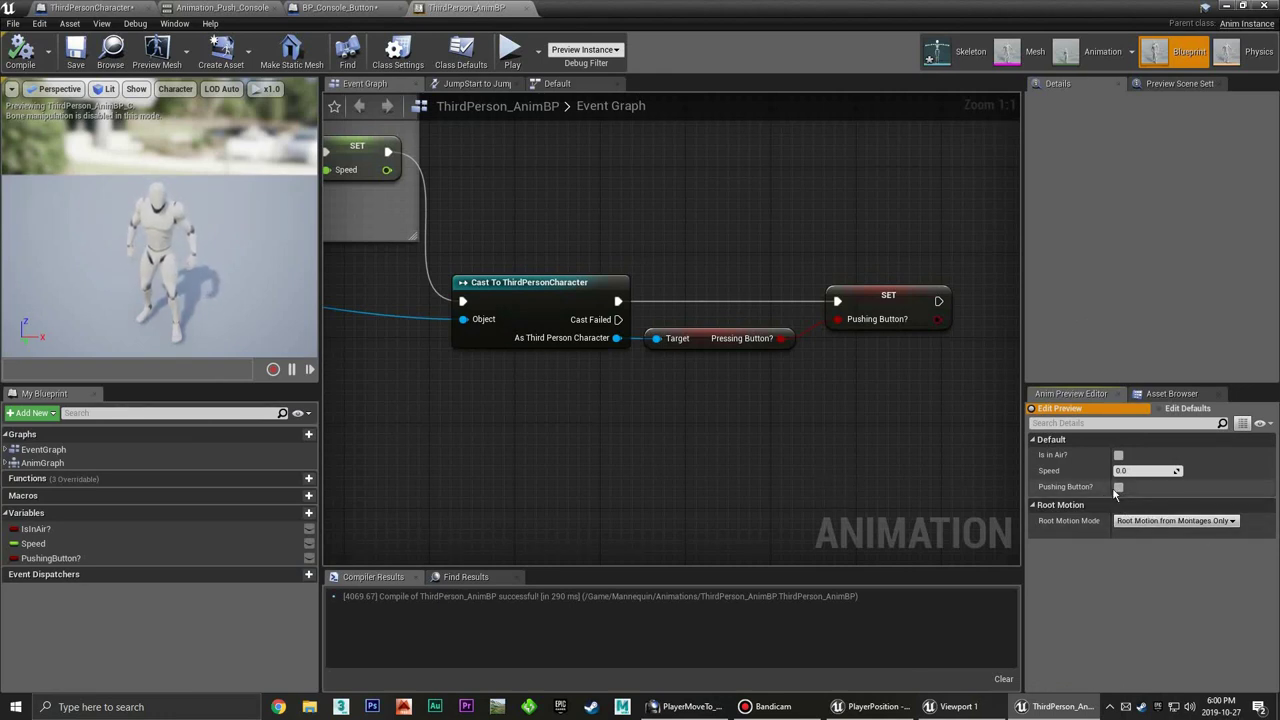
pyautogui.click(1118, 487)
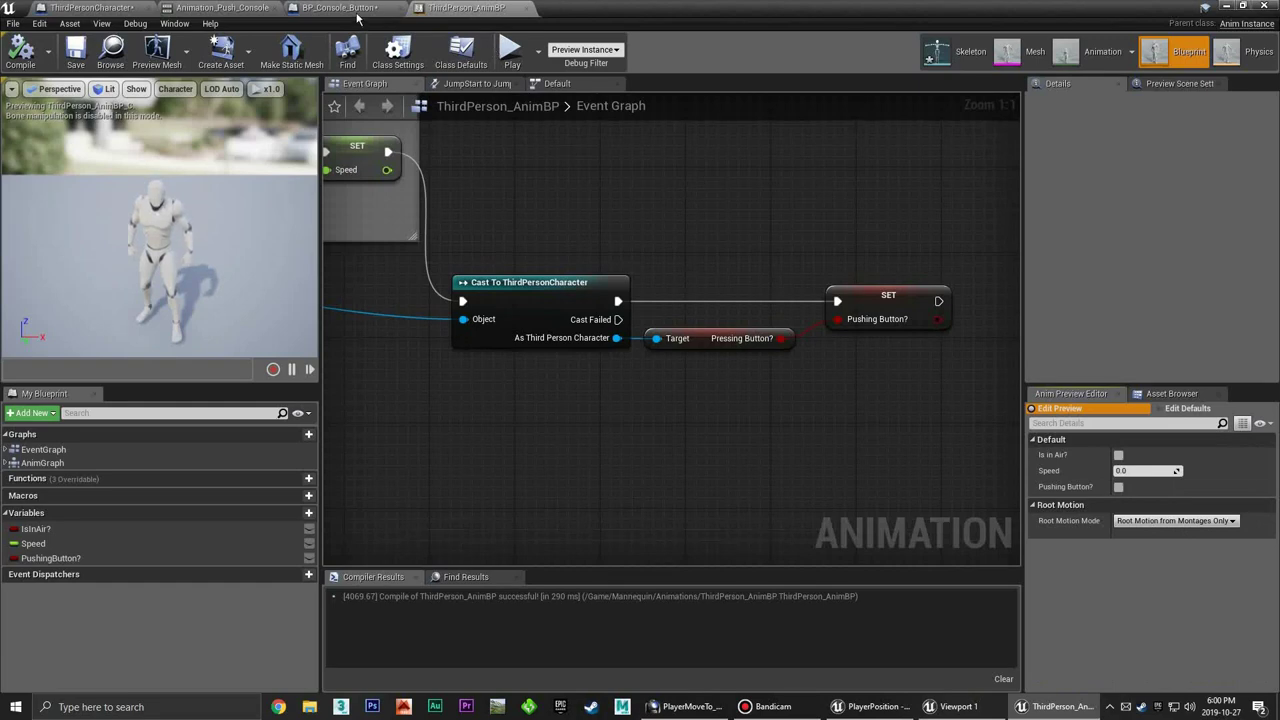
# Jump from the Reset Player Position call to its custom event and inspect Do Once
pyautogui.click(90, 7)
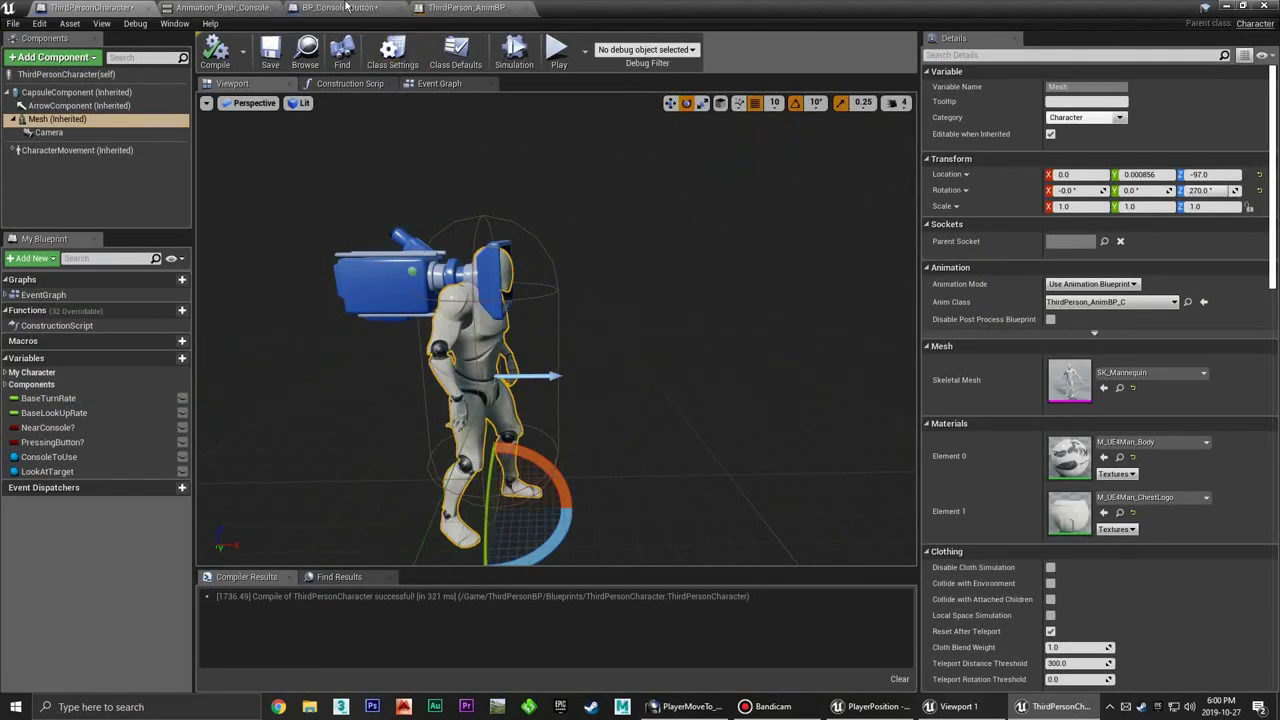
pyautogui.click(345, 7)
pyautogui.moveTo(845, 355); pyautogui.dragTo(600, 312, button='right')
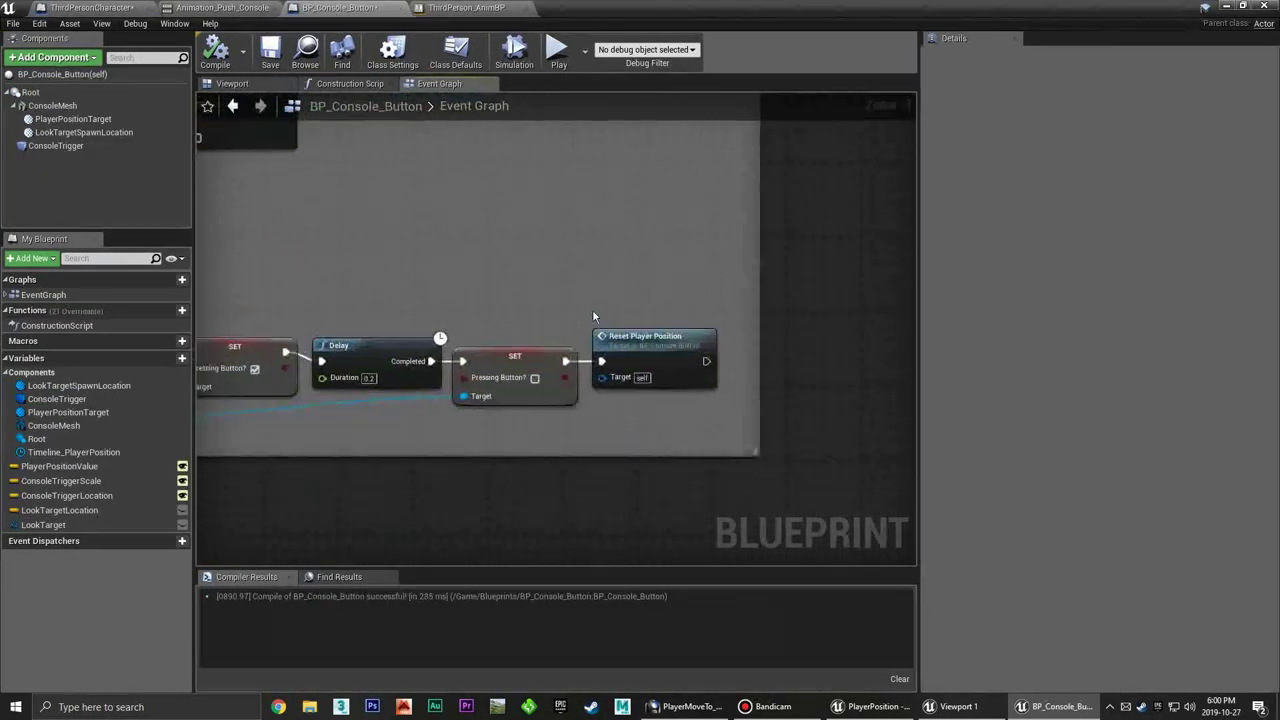
pyautogui.click(674, 345)
pyautogui.doubleClick(674, 345)
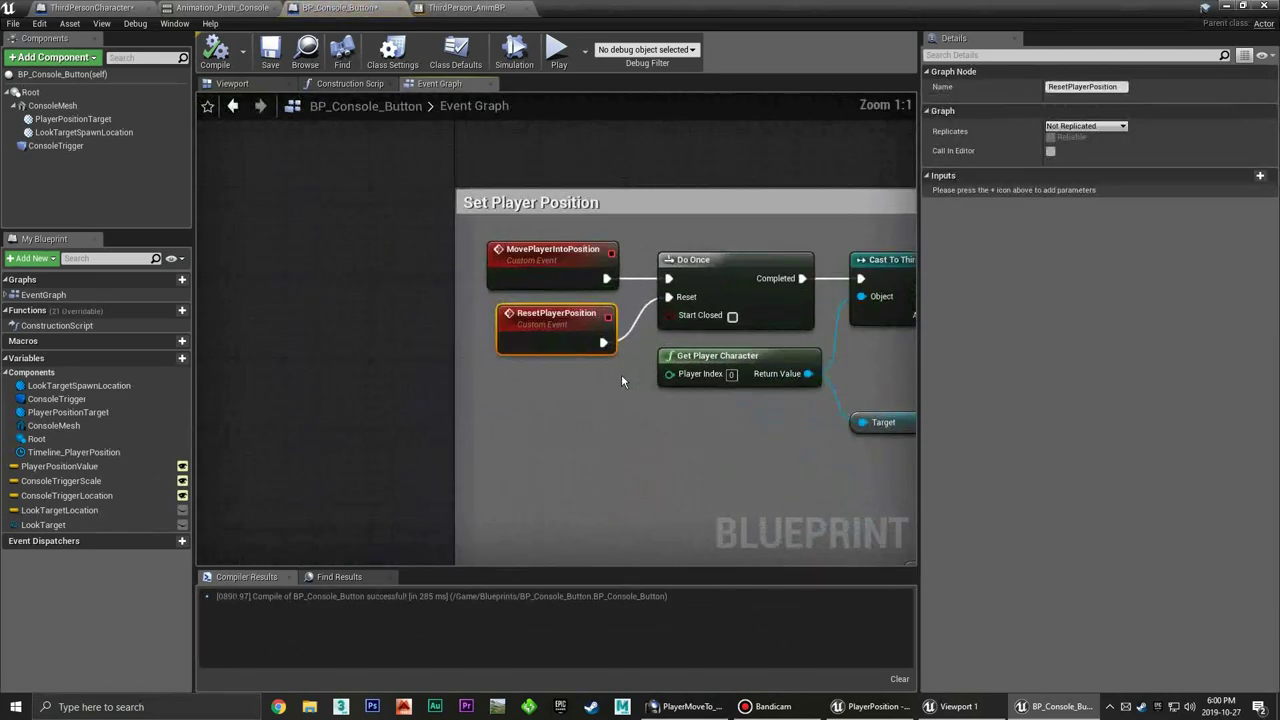
pyautogui.click(458, 303)
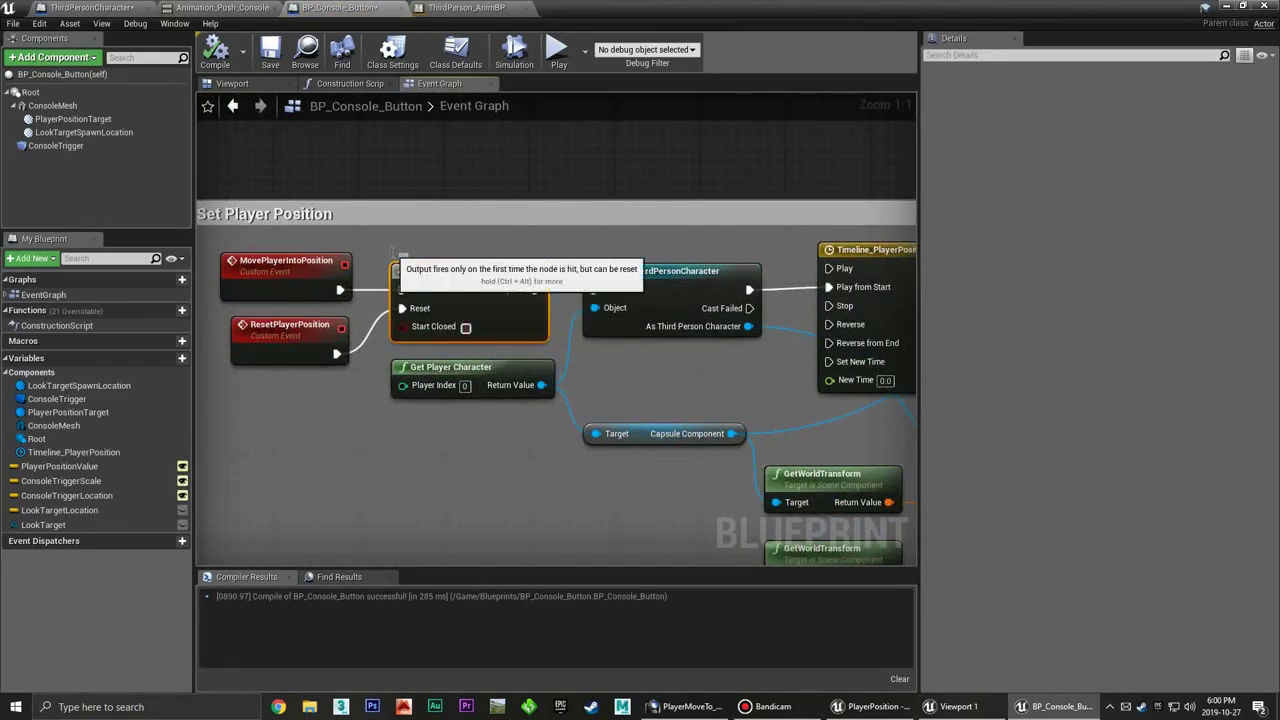
pyautogui.moveTo(467, 265); pyautogui.dragTo(437, 278, button='right')
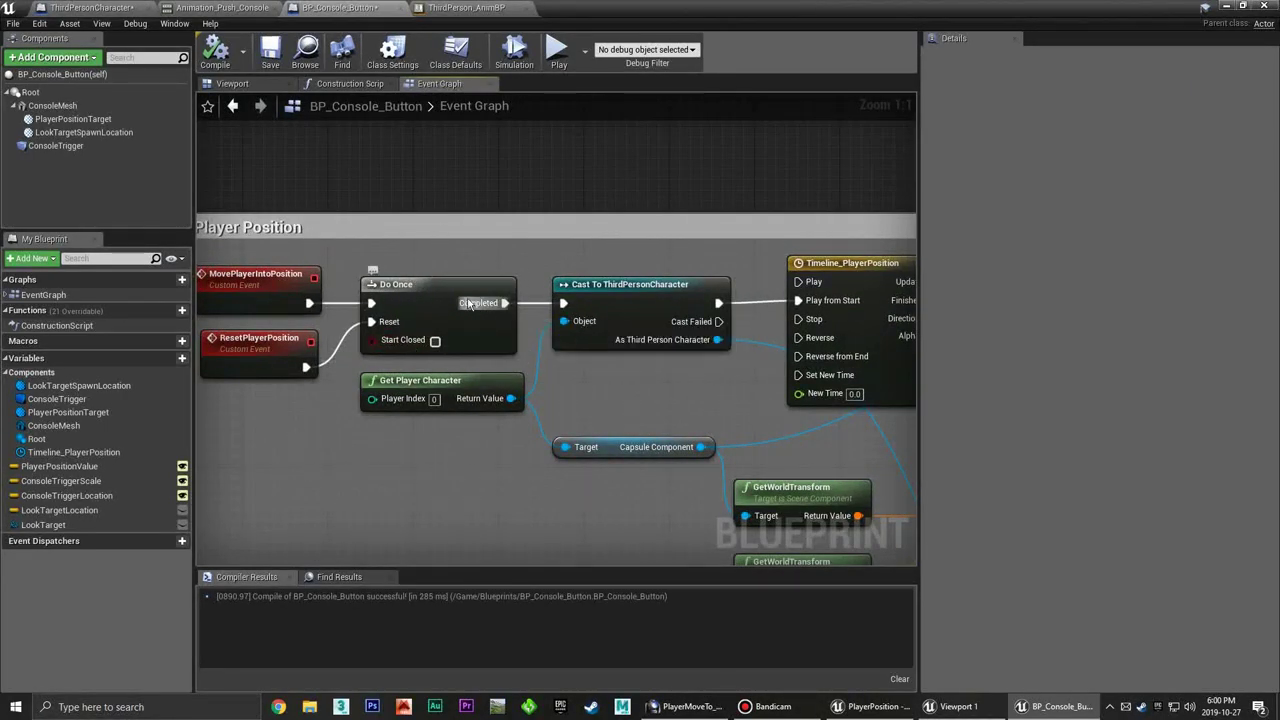
# Save BP_Console_Button after viewing its SetWorldTransform, SET and Delay nodes
pyautogui.scroll(-3, 537, 280)
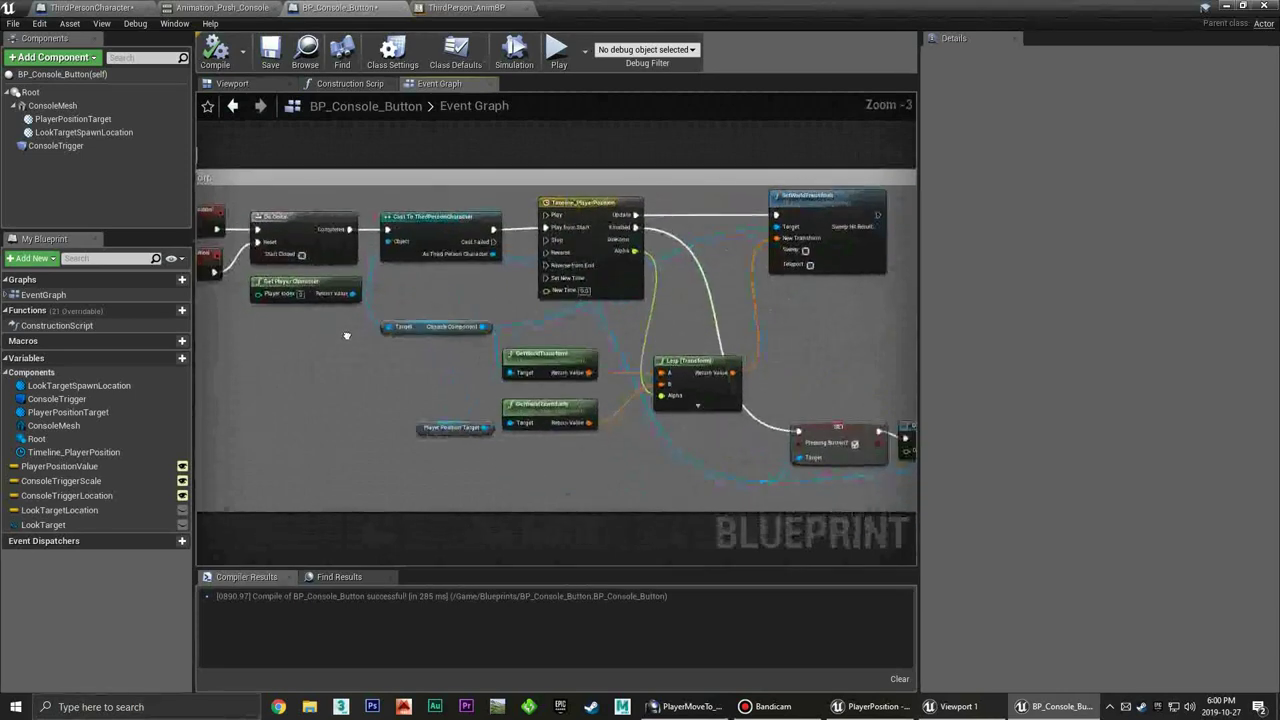
pyautogui.moveTo(503, 333); pyautogui.dragTo(408, 287, button='right')
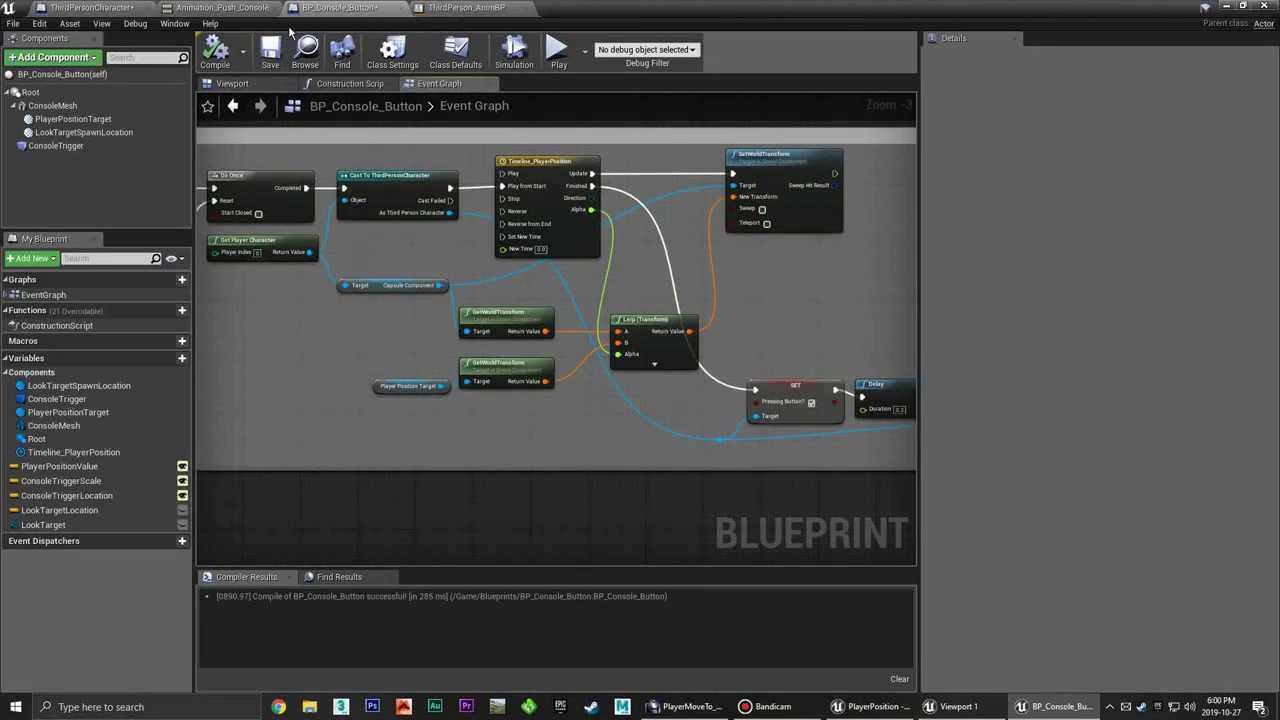
pyautogui.click(270, 60)
pyautogui.click(466, 8)
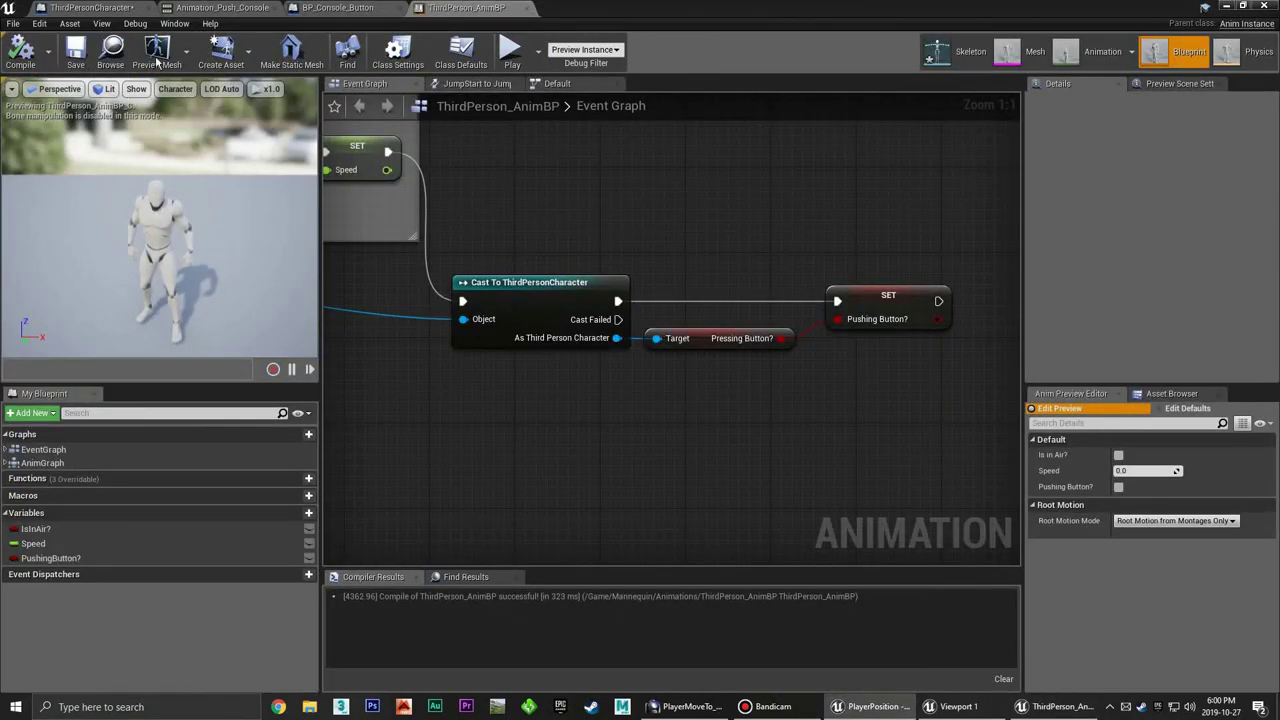
# Compile and save the ThirdPersonCharacter blueprint
pyautogui.click(86, 8)
pyautogui.click(215, 55)
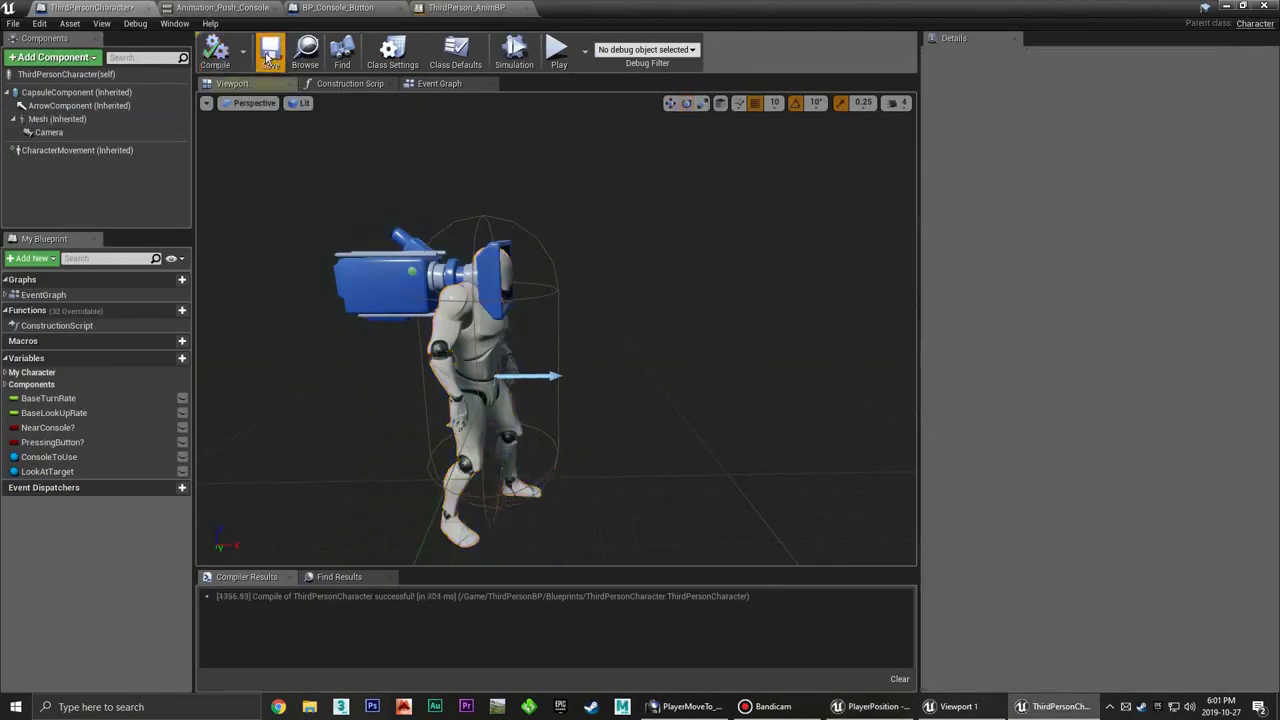
pyautogui.click(270, 55)
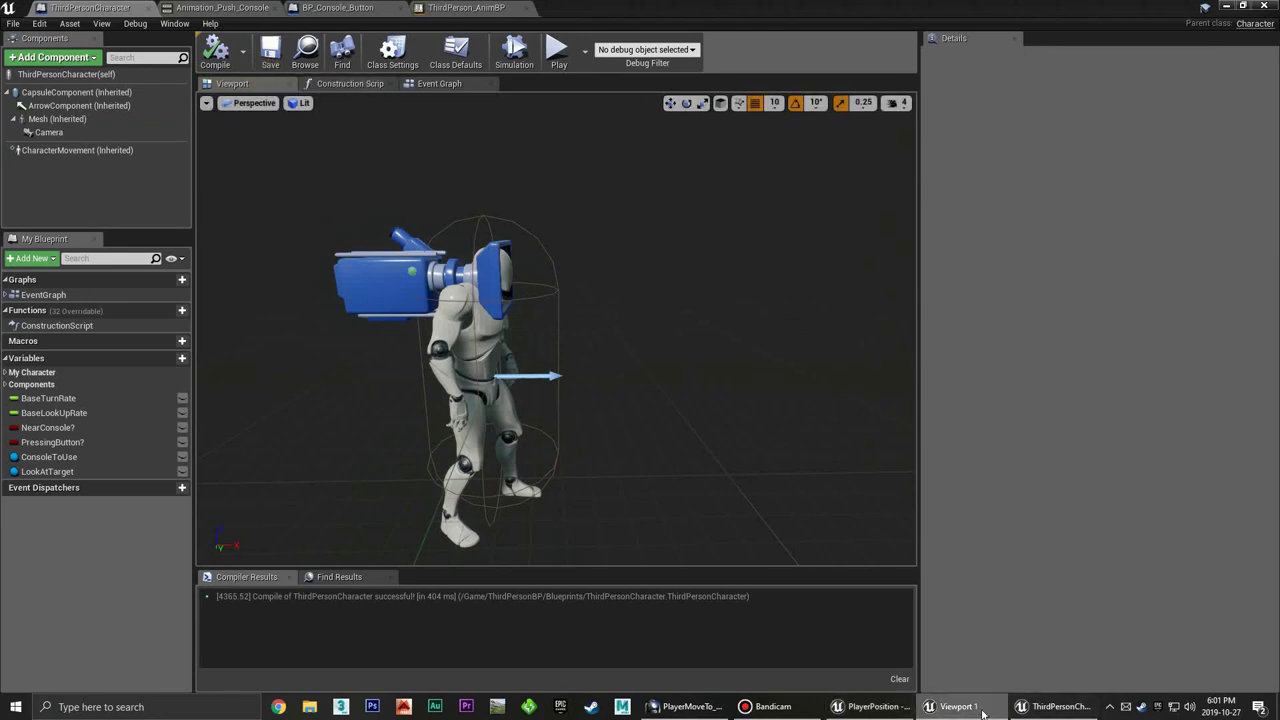
# In the level, focus on BP_Console_Button and drag it slightly left along X to 520, 340, 330
pyautogui.click(1230, 7)
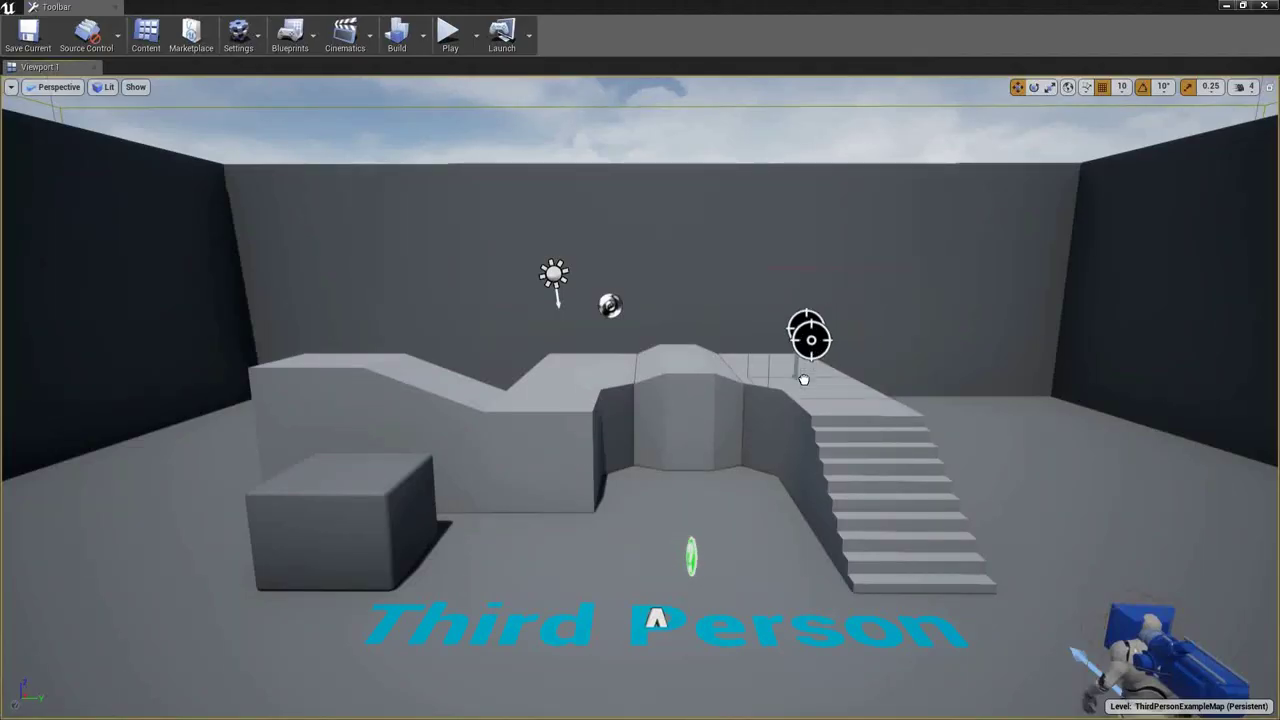
pyautogui.click(806, 345)
pyautogui.press('f')
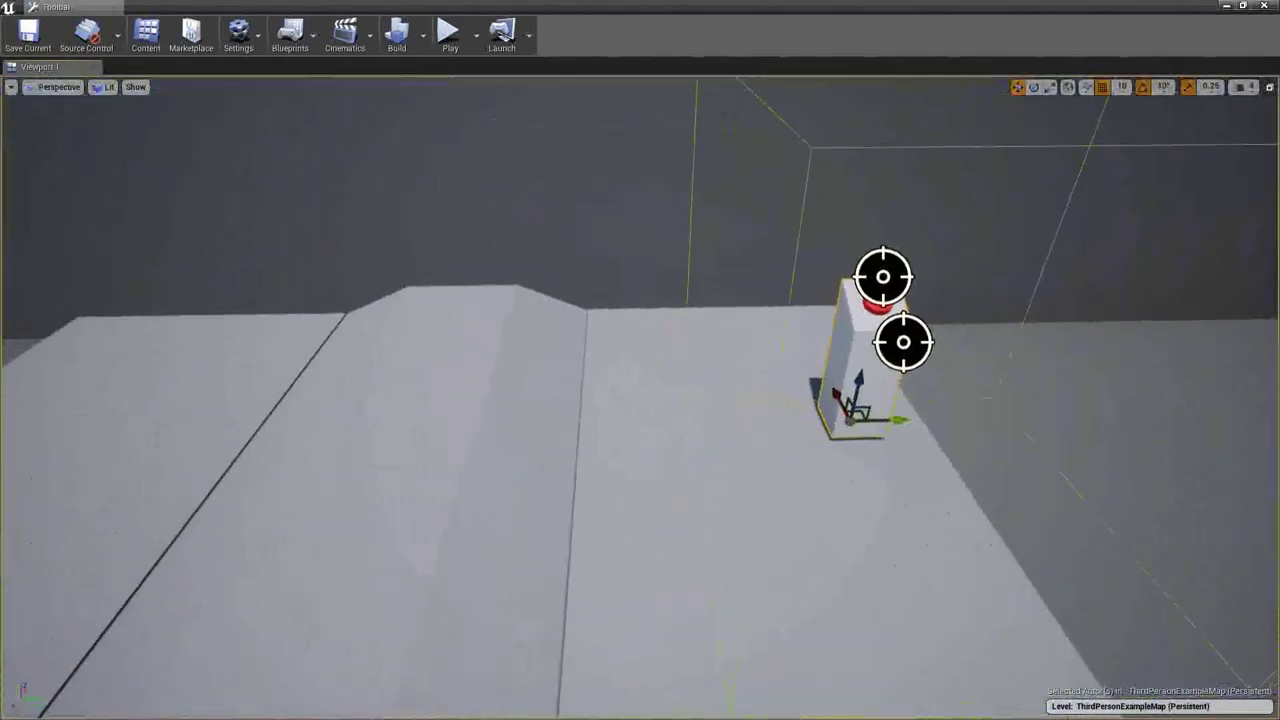
pyautogui.moveTo(748, 391); pyautogui.dragTo(663, 391)
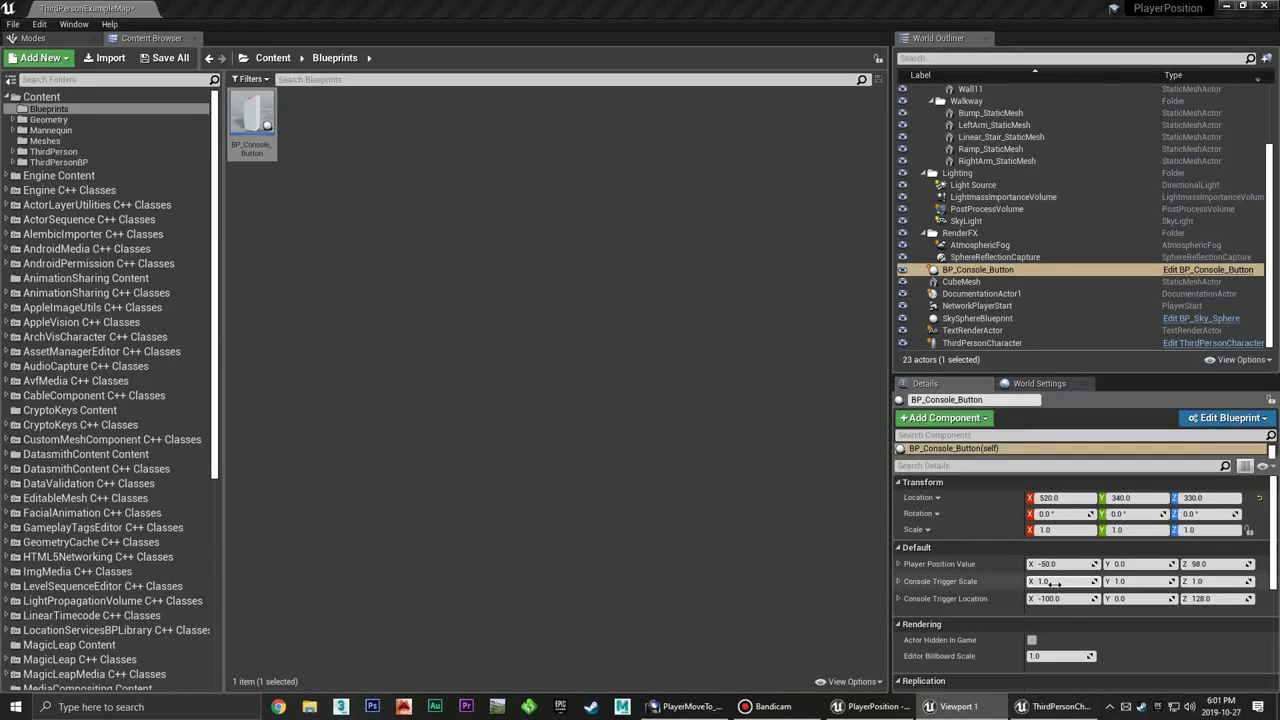
# Set Console Trigger X location to -35.7204552 and X scale to 1.0, then Play
pyautogui.moveTo(1053, 582); pyautogui.dragTo(1035, 582)
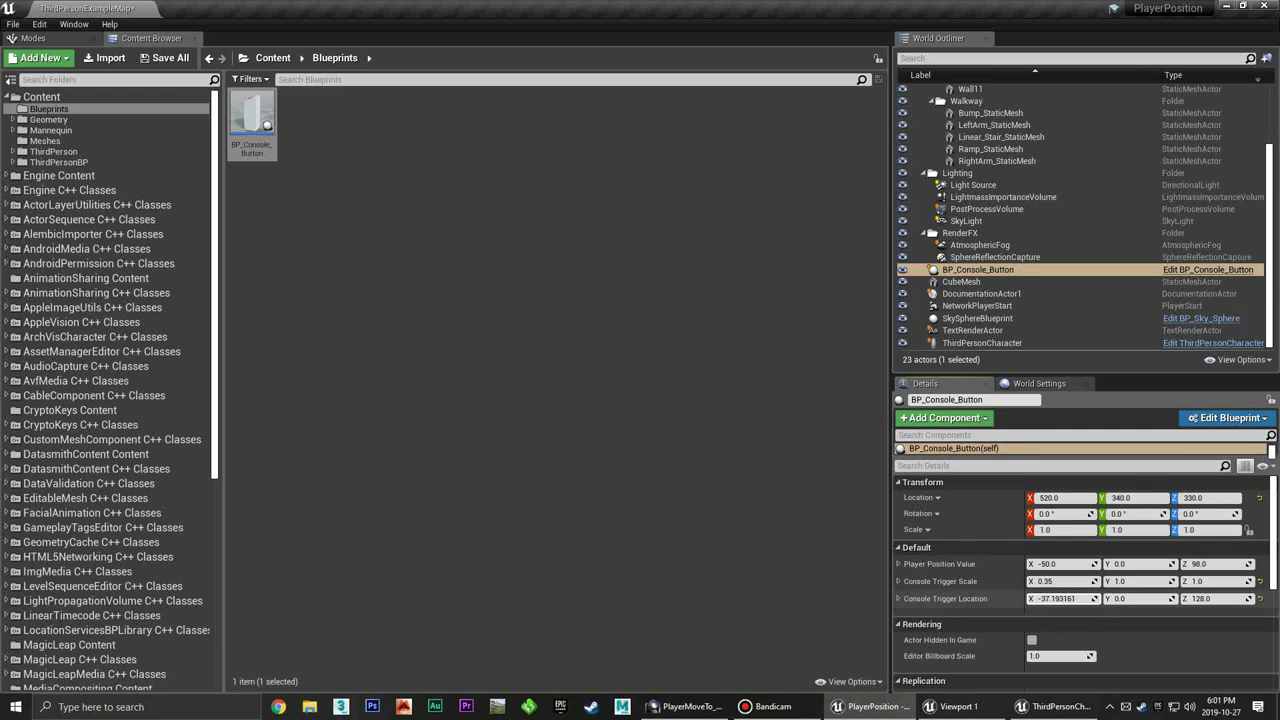
pyautogui.click(1058, 598)
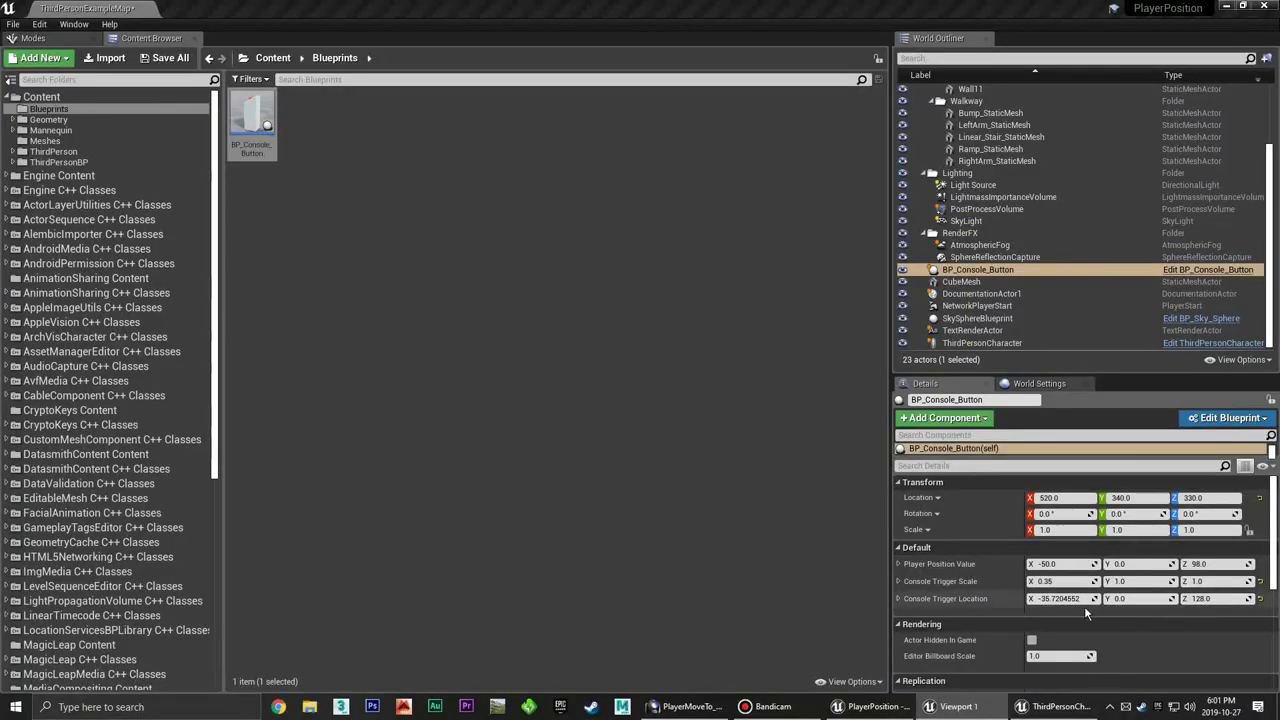
pyautogui.click(1062, 598)
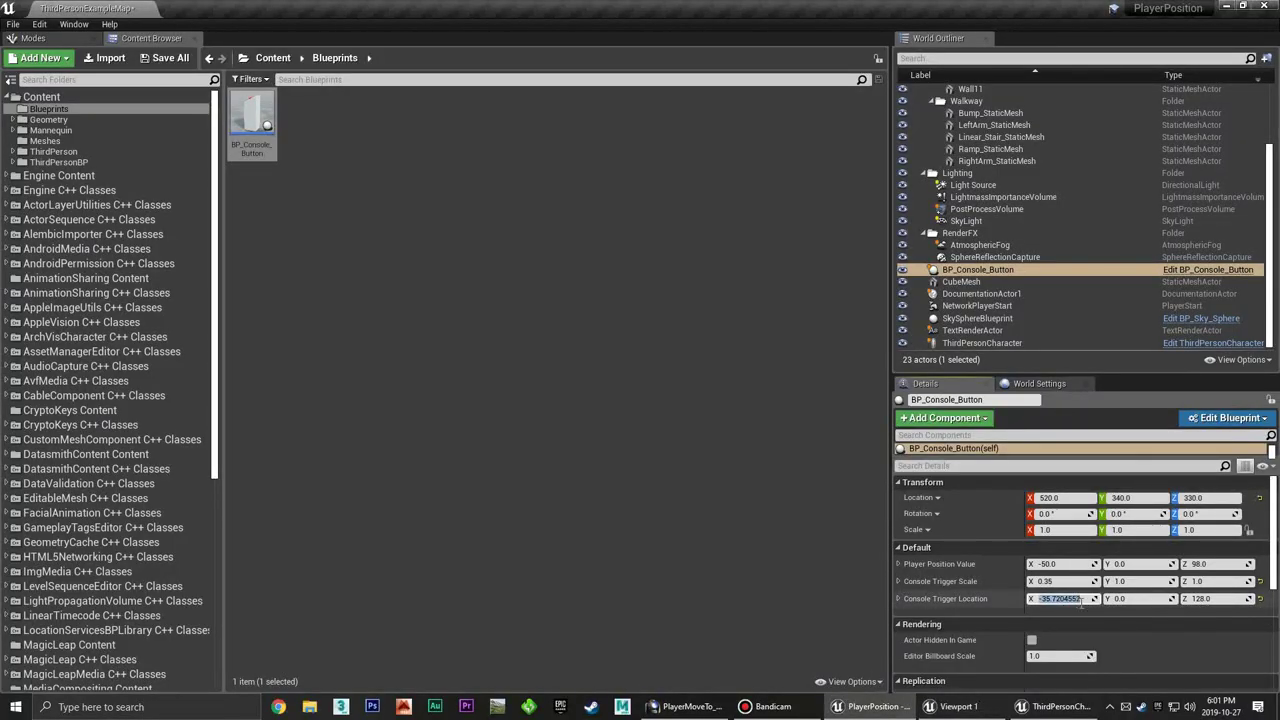
pyautogui.click(1068, 583)
pyautogui.write('1')
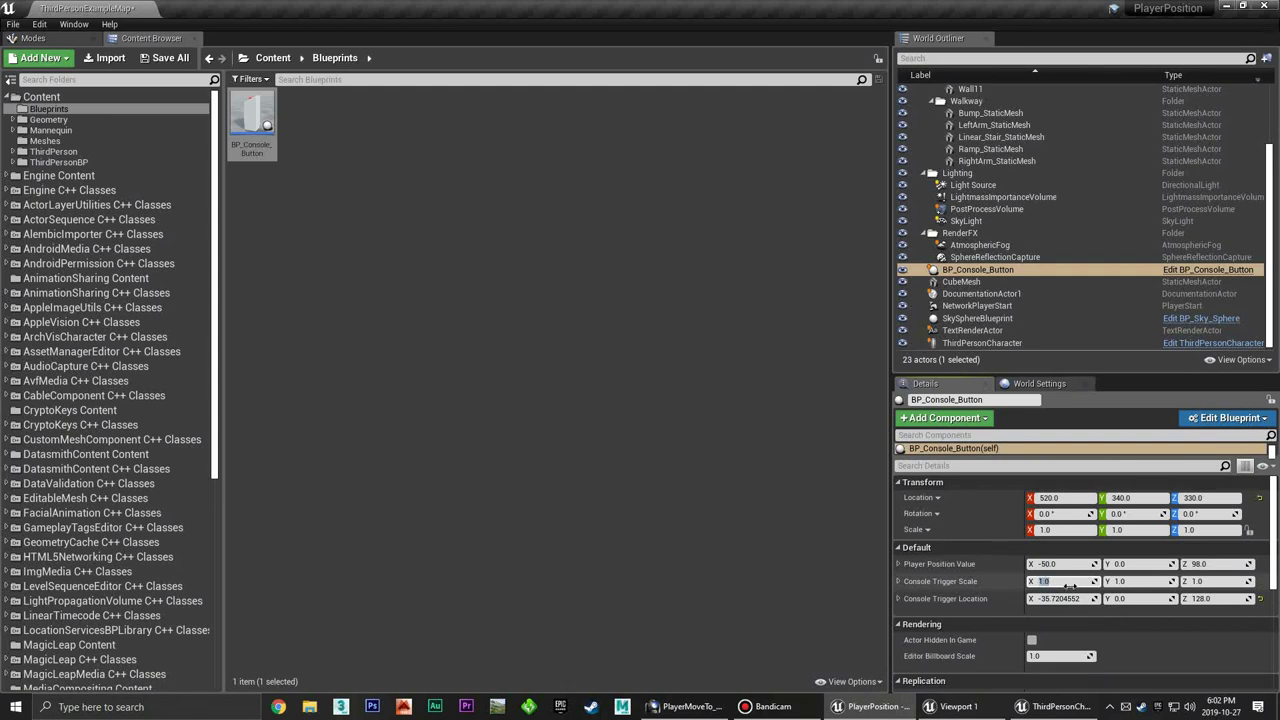
pyautogui.press('Return')
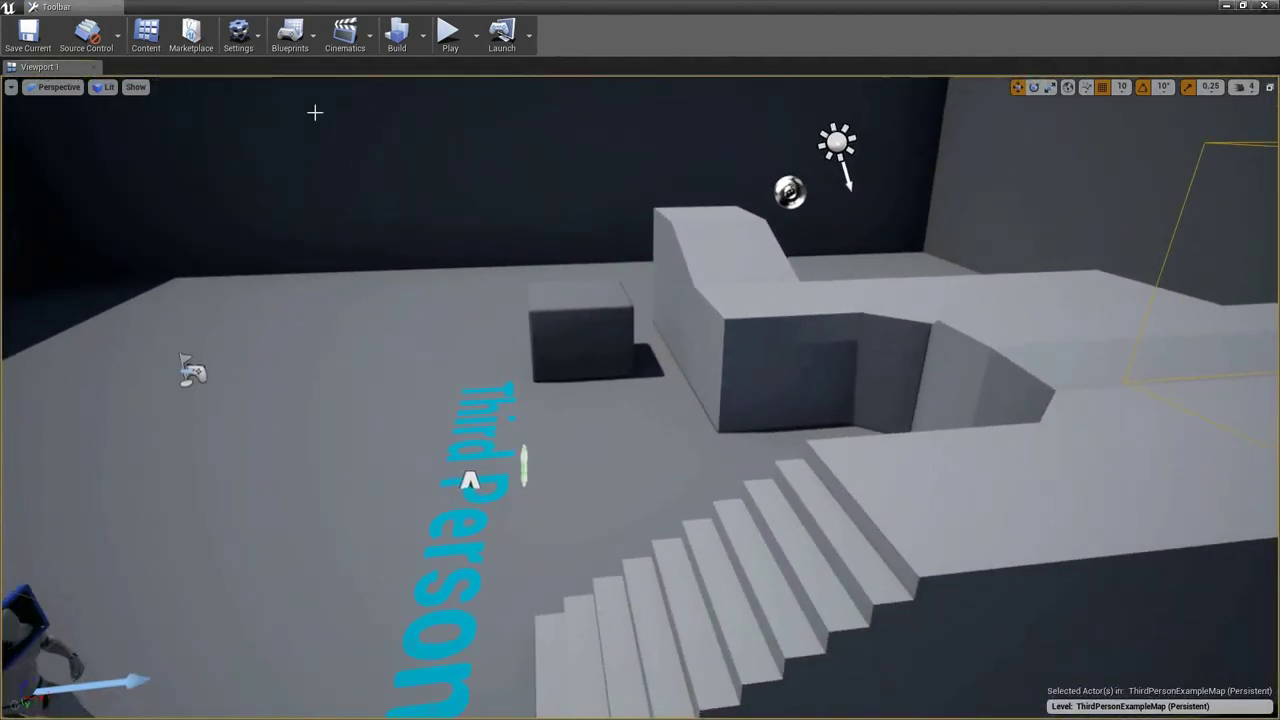
pyautogui.click(450, 40)
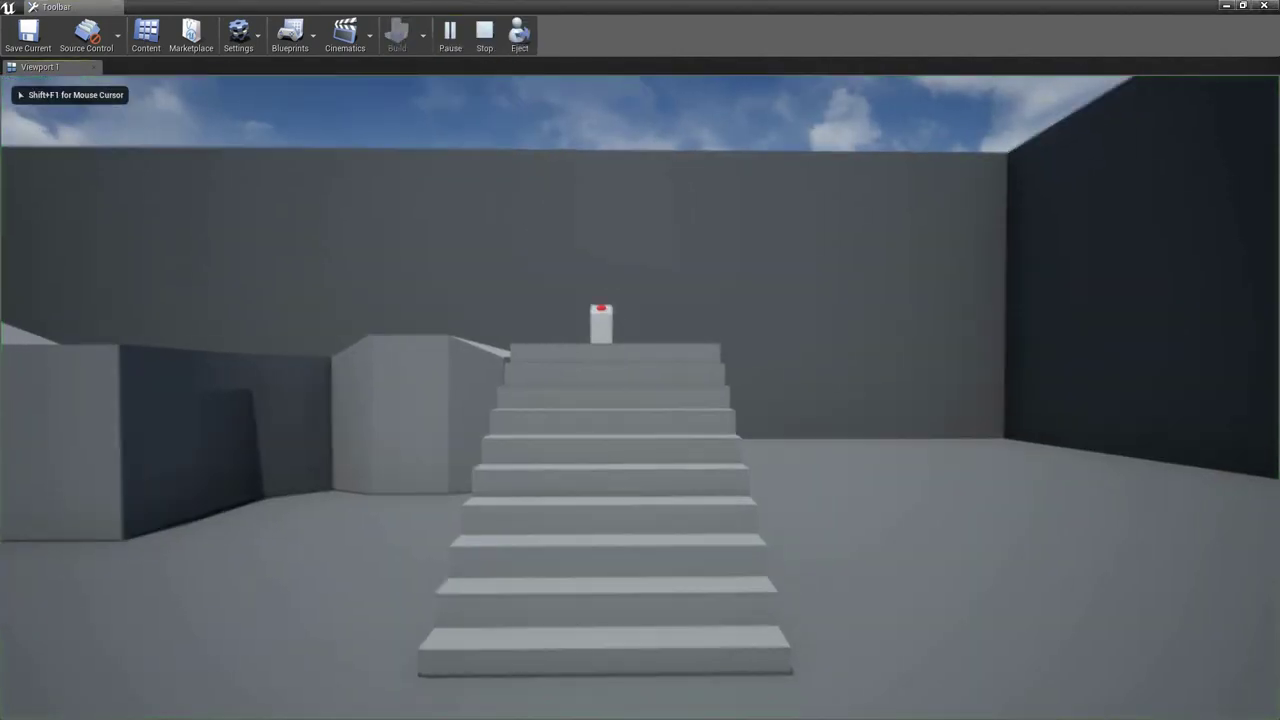
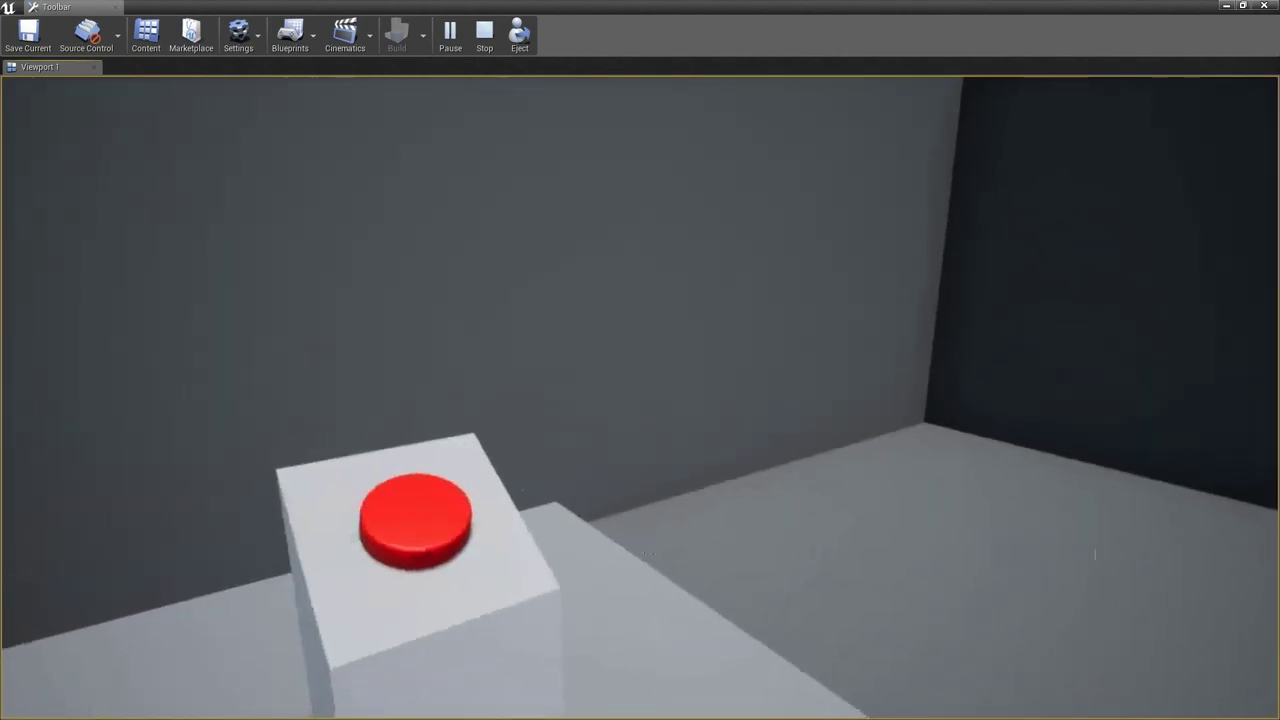
# Stop the play test and open BP_Console_Button's Set LookAtTarget runtime errors in the Message Log
pyautogui.press('Escape')
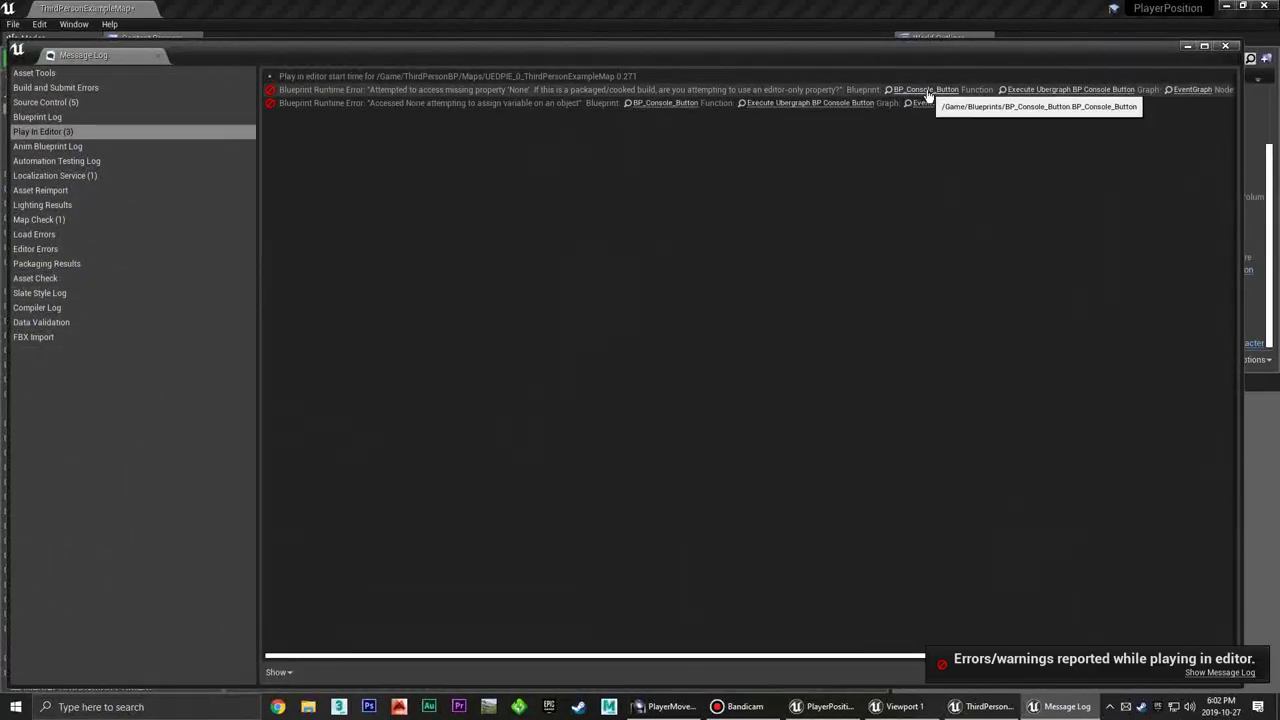
pyautogui.click(926, 89)
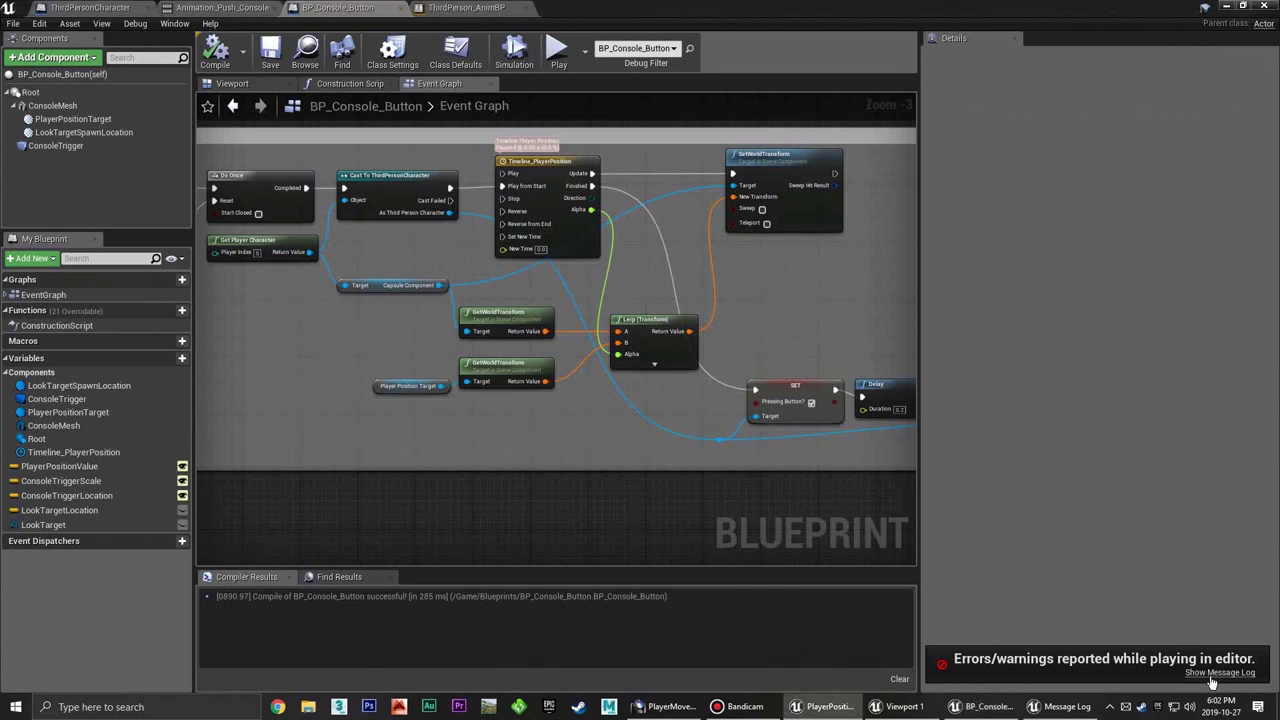
pyautogui.click(1068, 708)
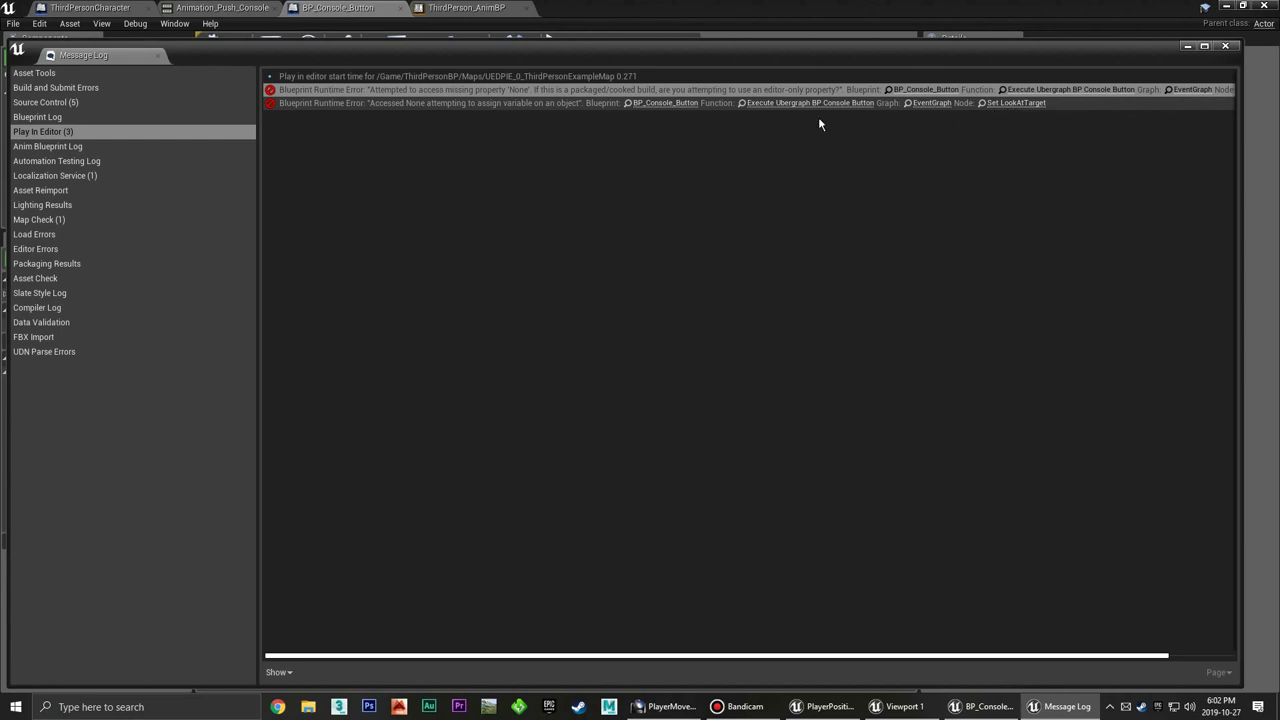
# Jump to the erroring node and review the spawn nodes and Console Trigger overlap section
pyautogui.click(1001, 104)
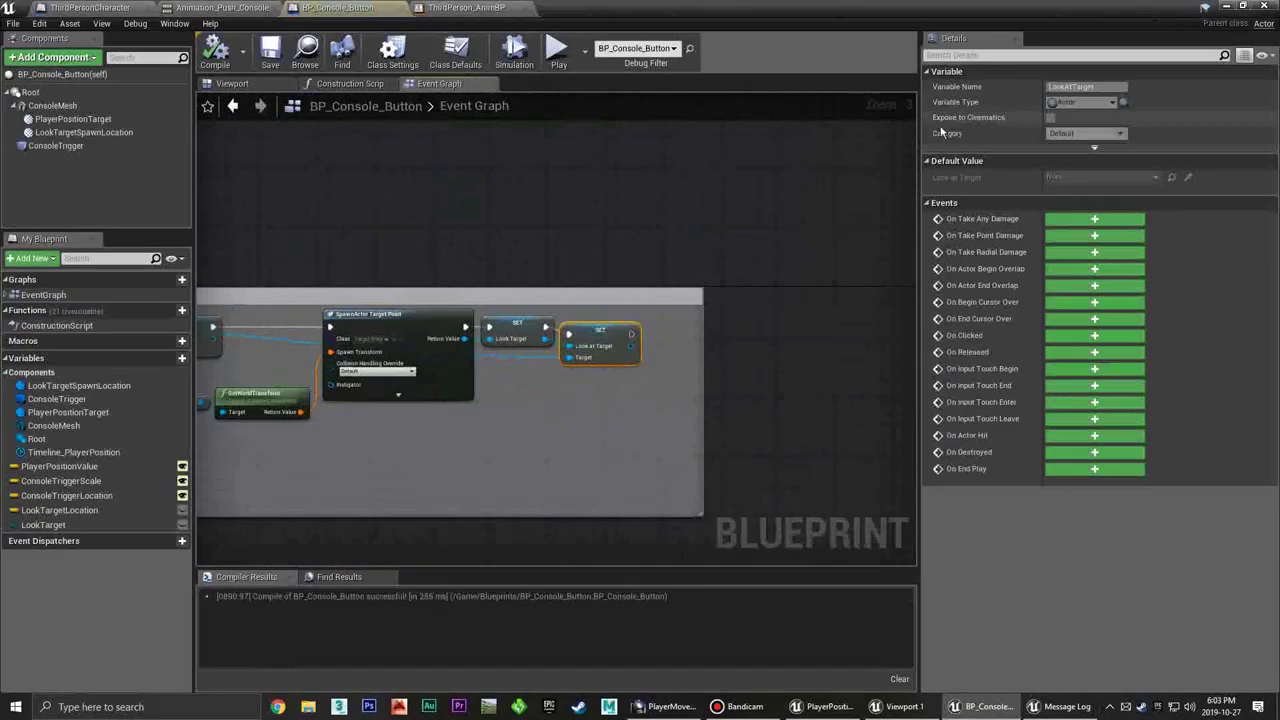
pyautogui.click(659, 232)
pyautogui.moveTo(491, 251); pyautogui.dragTo(731, 215, button='right')
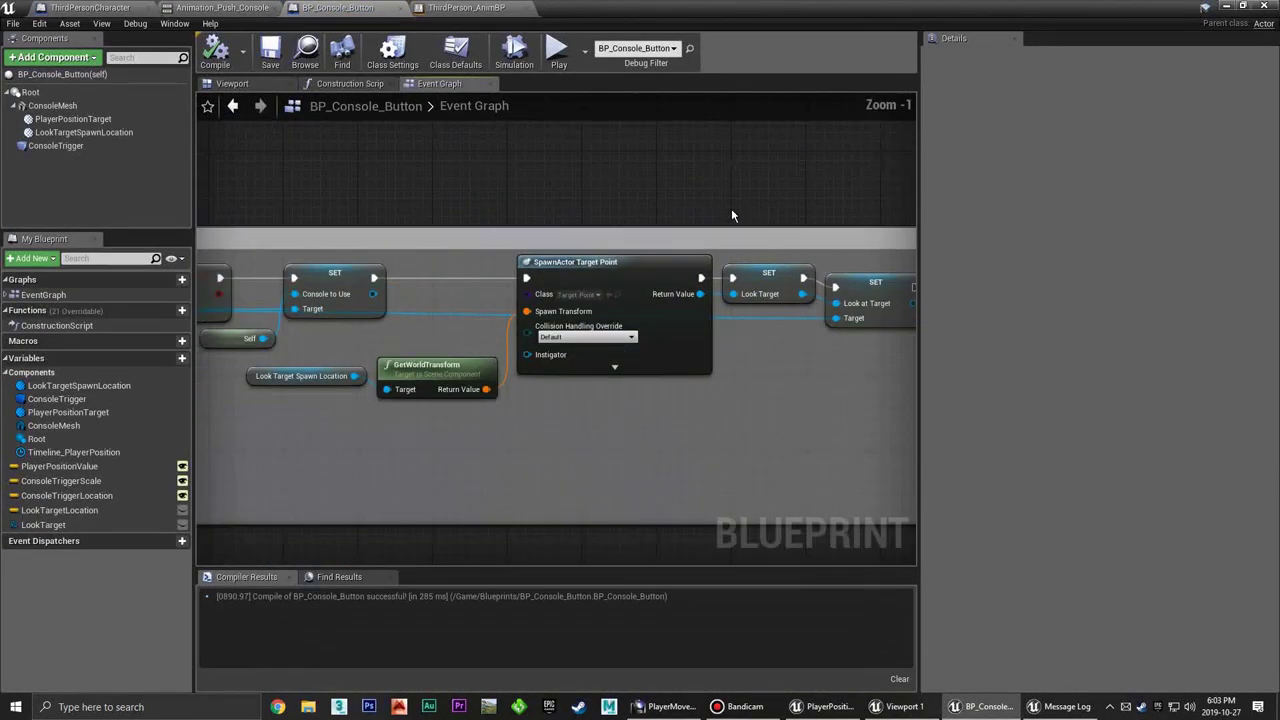
pyautogui.scroll(-3, 731, 215)
pyautogui.moveTo(398, 318); pyautogui.dragTo(590, 292, button='right')
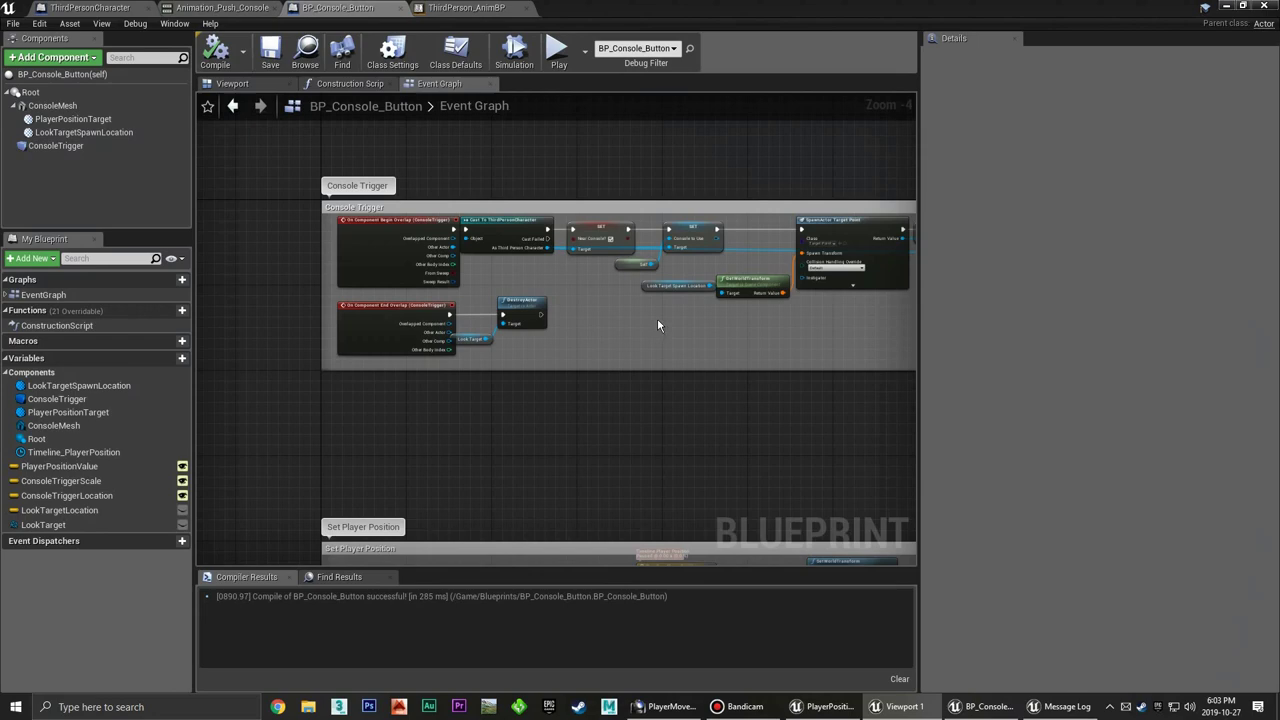
pyautogui.moveTo(657, 318); pyautogui.dragTo(524, 362, button='right')
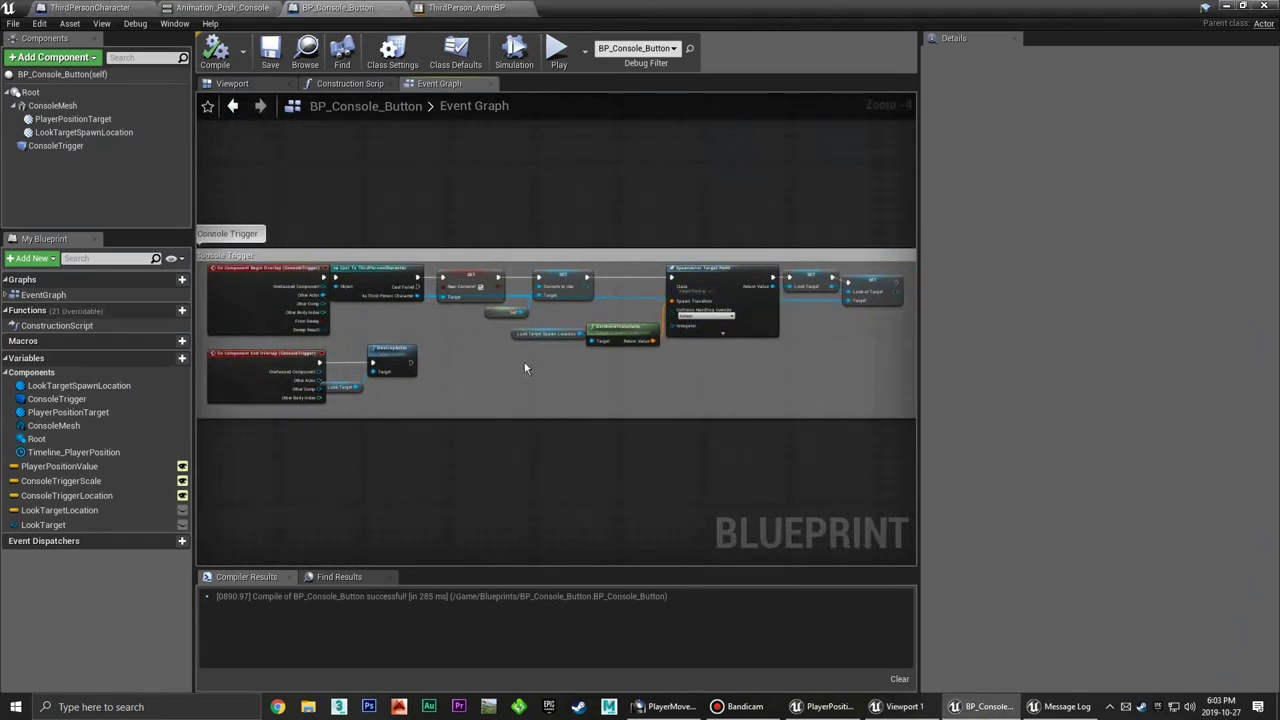
pyautogui.scroll(2, 528, 313)
pyautogui.moveTo(392, 320); pyautogui.dragTo(513, 340, button='right')
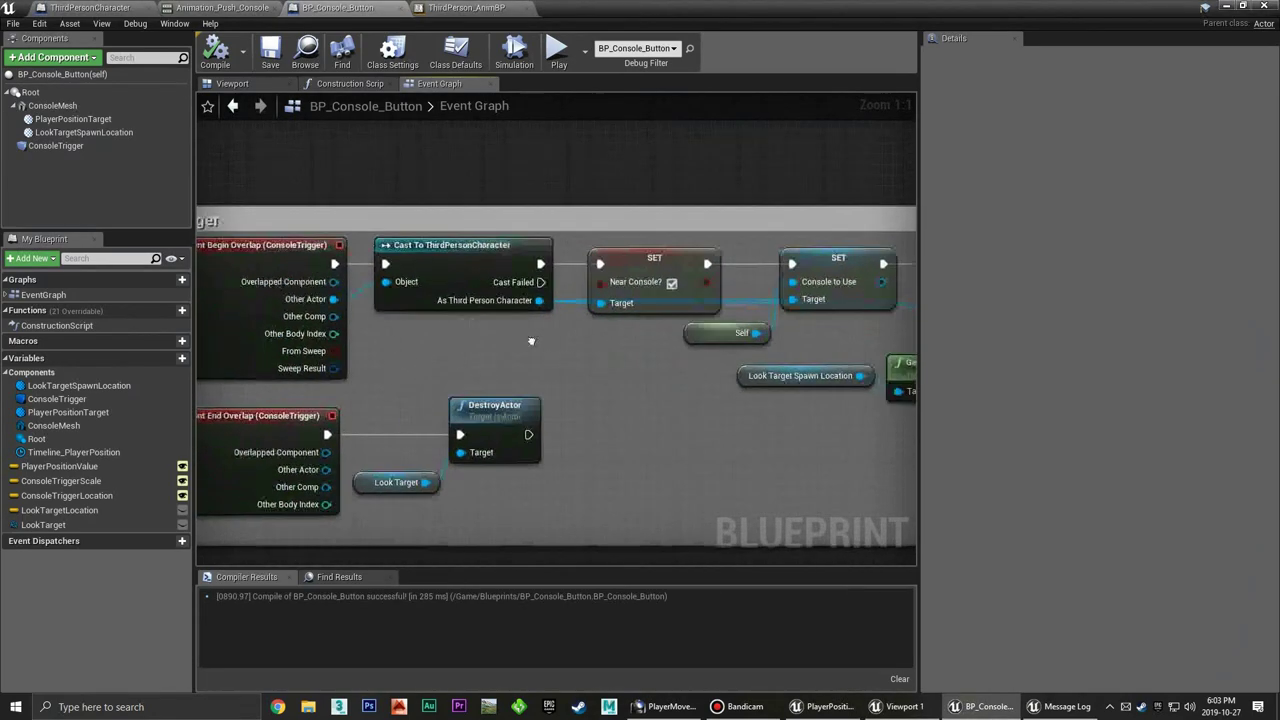
pyautogui.moveTo(601, 322); pyautogui.dragTo(481, 323, button='right')
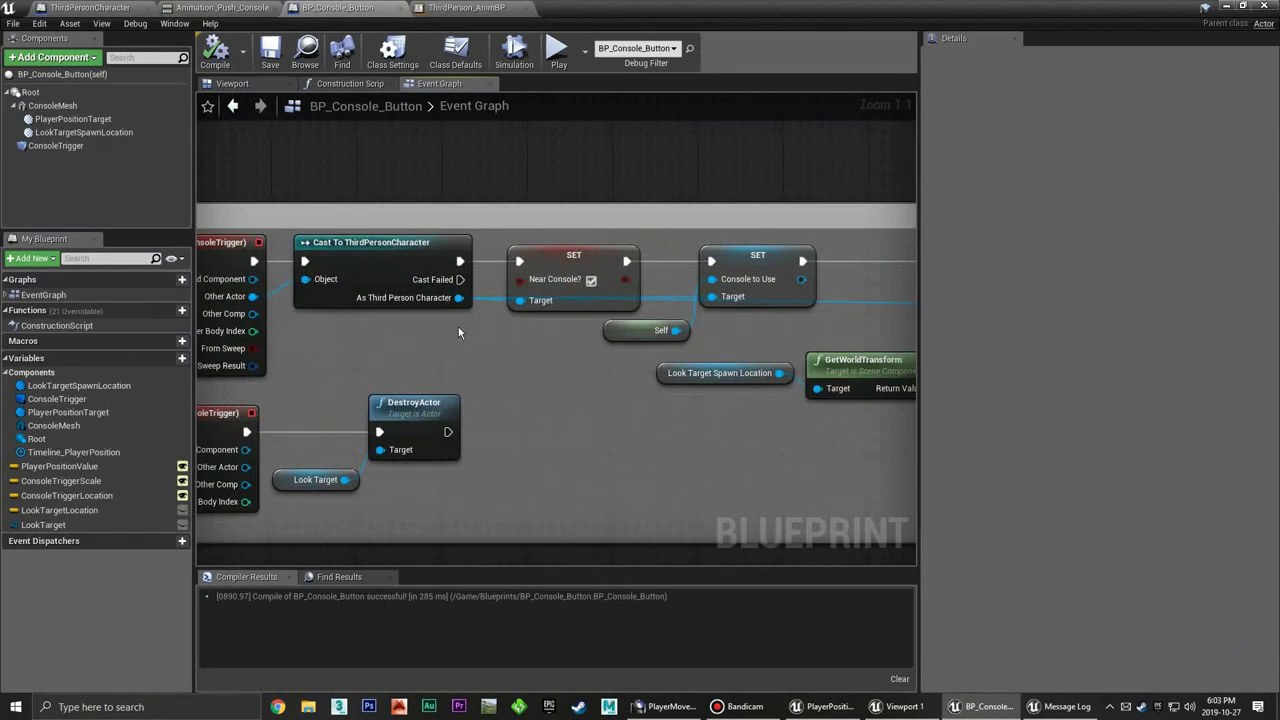
# Inspect the SpawnActor Target Point, Cast and DestroyActor nodes, overlap events and the LookTarget variable
pyautogui.rightClick(481, 323)
pyautogui.click(559, 318)
pyautogui.moveTo(559, 318)
pyautogui.mouseDown(button='right')
pyautogui.moveTo(574, 302)
pyautogui.moveTo(433, 308)
pyautogui.mouseUp(button='right')
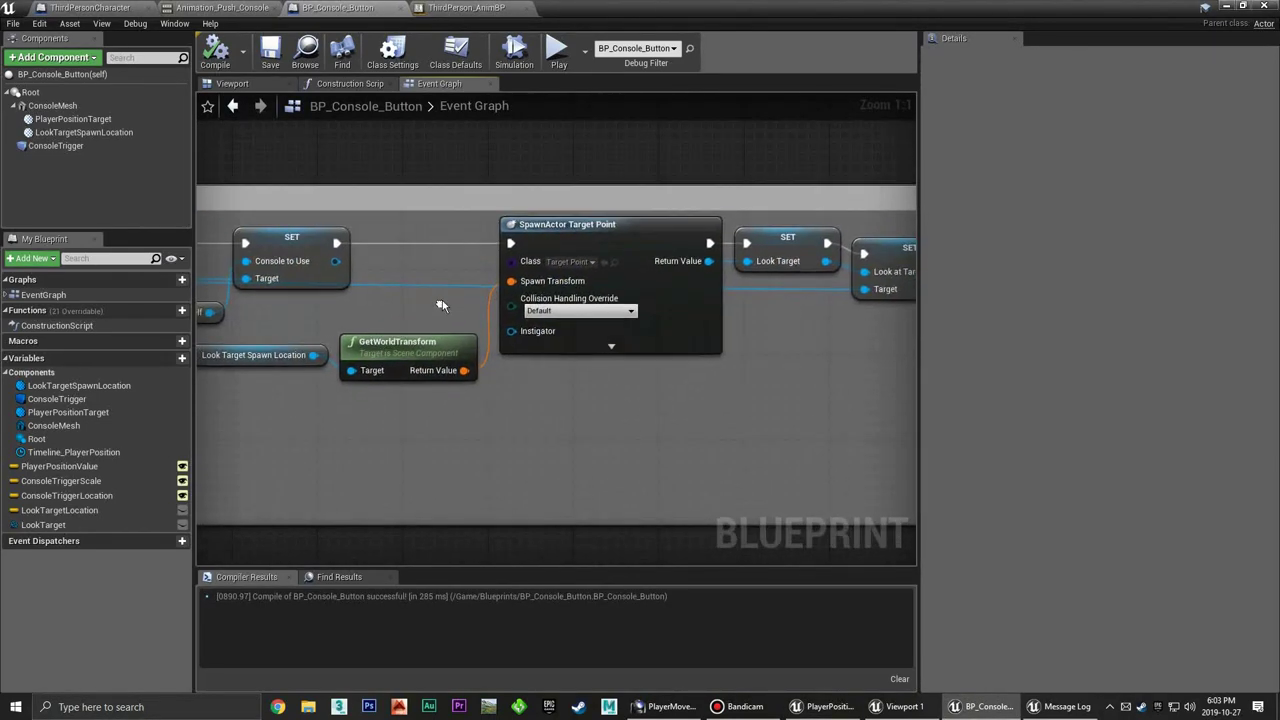
pyautogui.click(646, 238)
pyautogui.click(808, 364)
pyautogui.moveTo(808, 364); pyautogui.dragTo(622, 330, button='right')
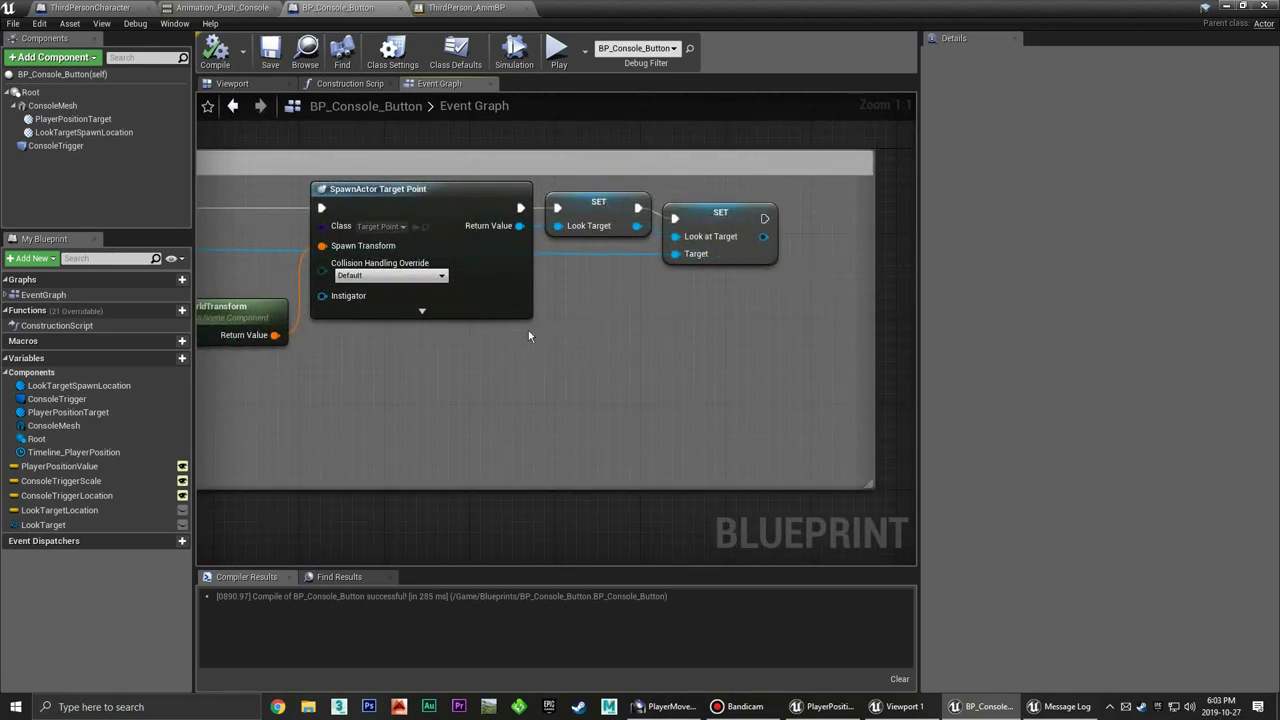
pyautogui.moveTo(528, 336); pyautogui.dragTo(623, 329, button='right')
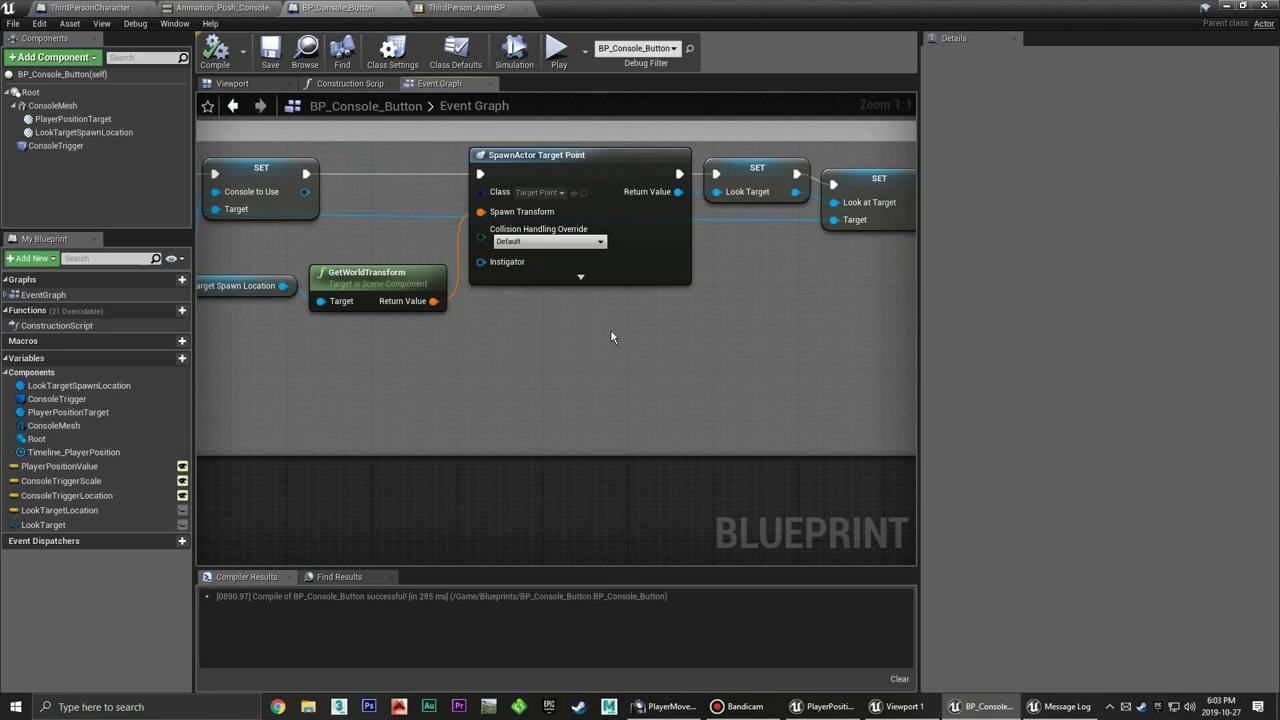
pyautogui.moveTo(530, 350); pyautogui.dragTo(1037, 297, button='right')
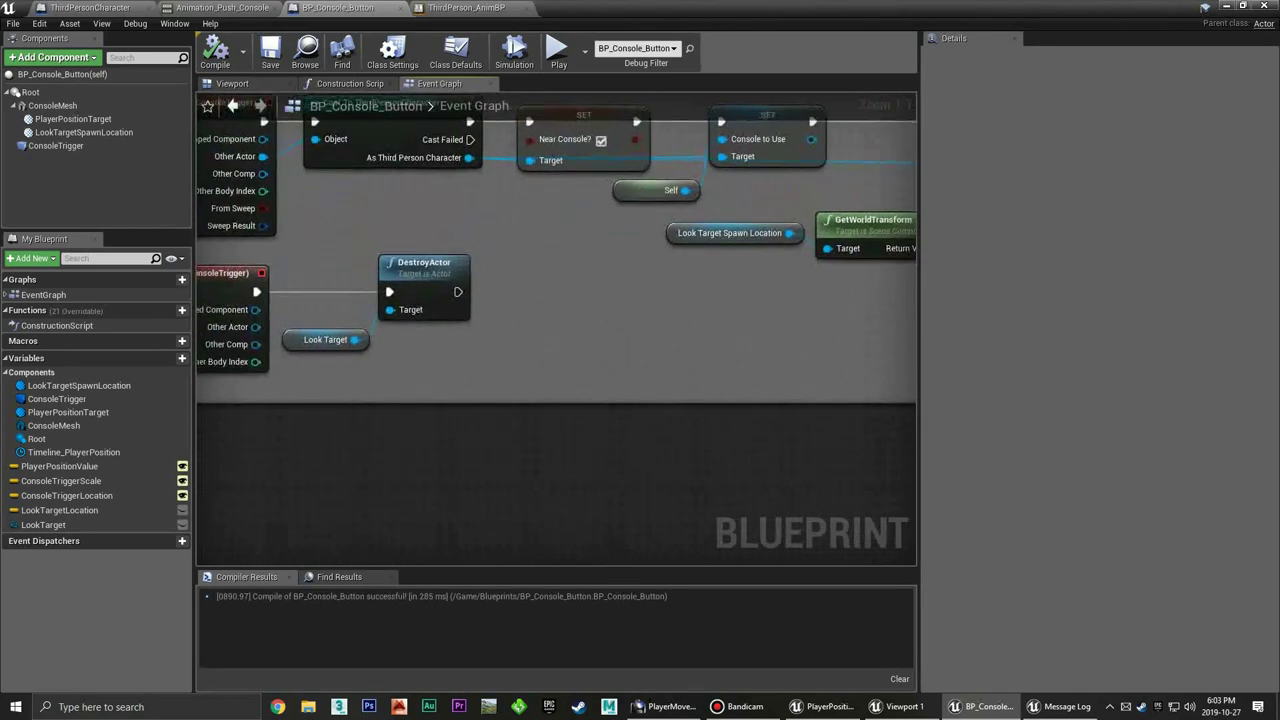
pyautogui.moveTo(651, 335); pyautogui.dragTo(813, 347, button='right')
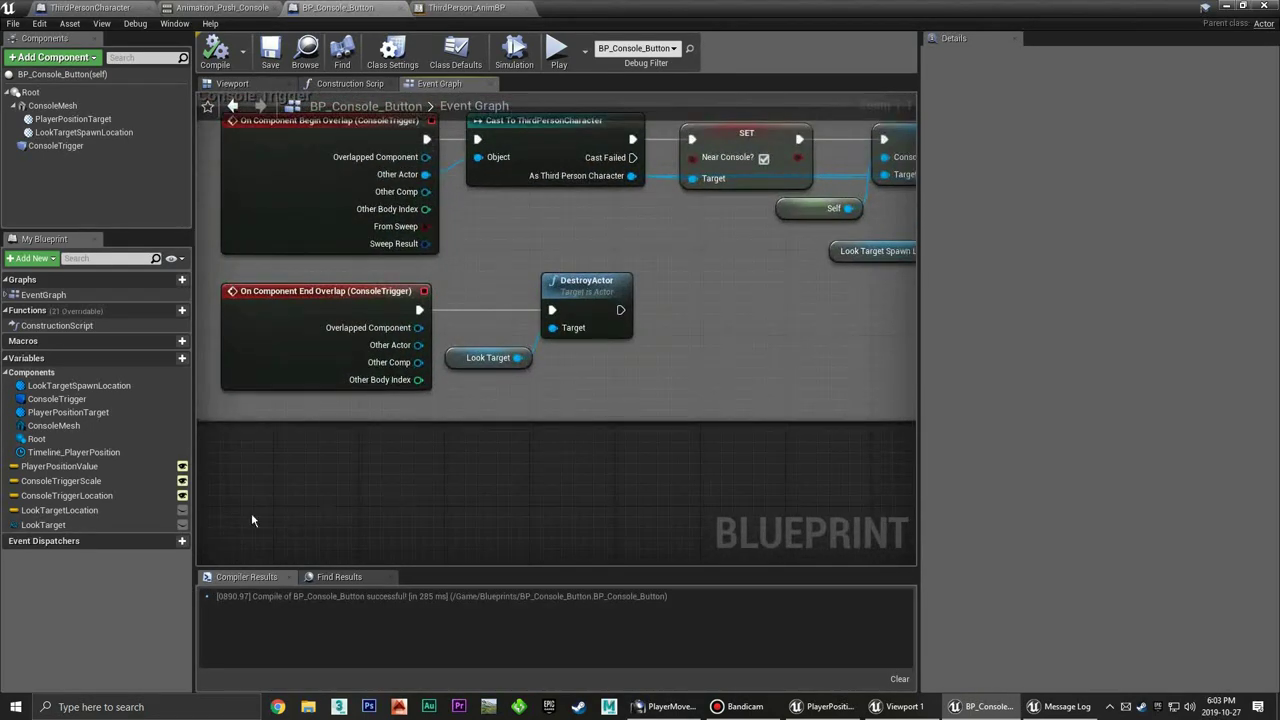
pyautogui.click(60, 525)
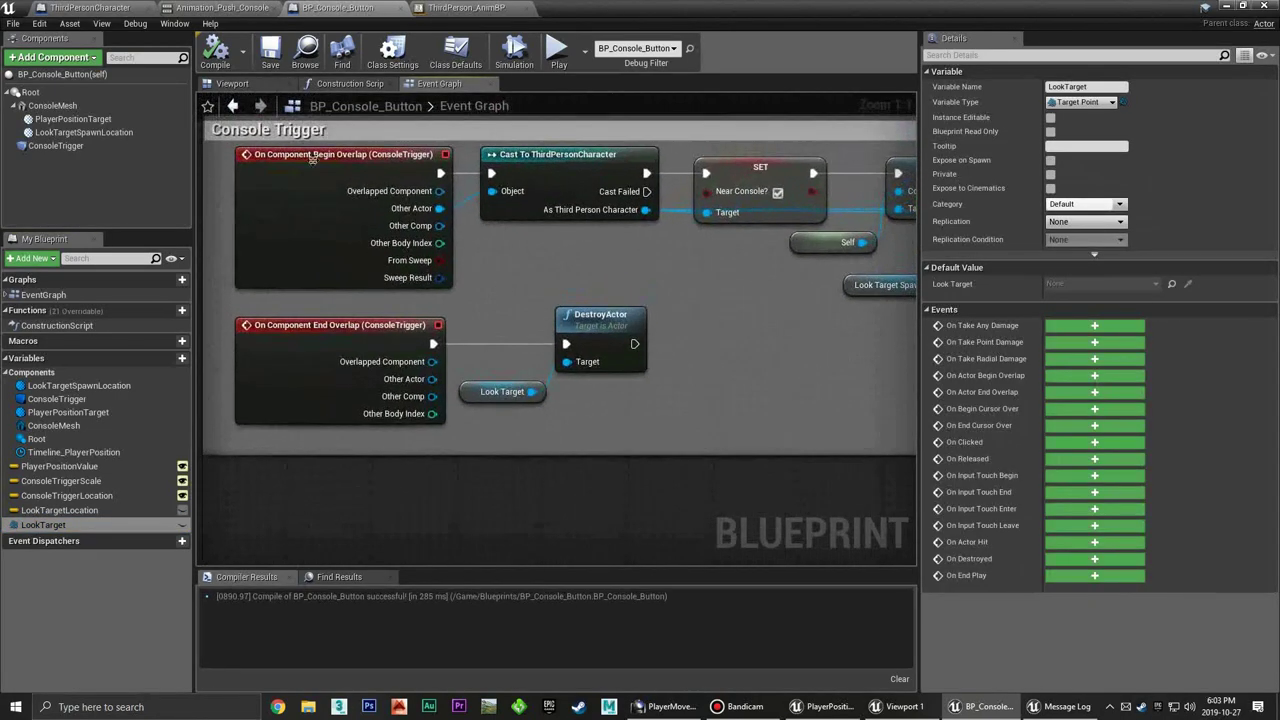
pyautogui.click(271, 52)
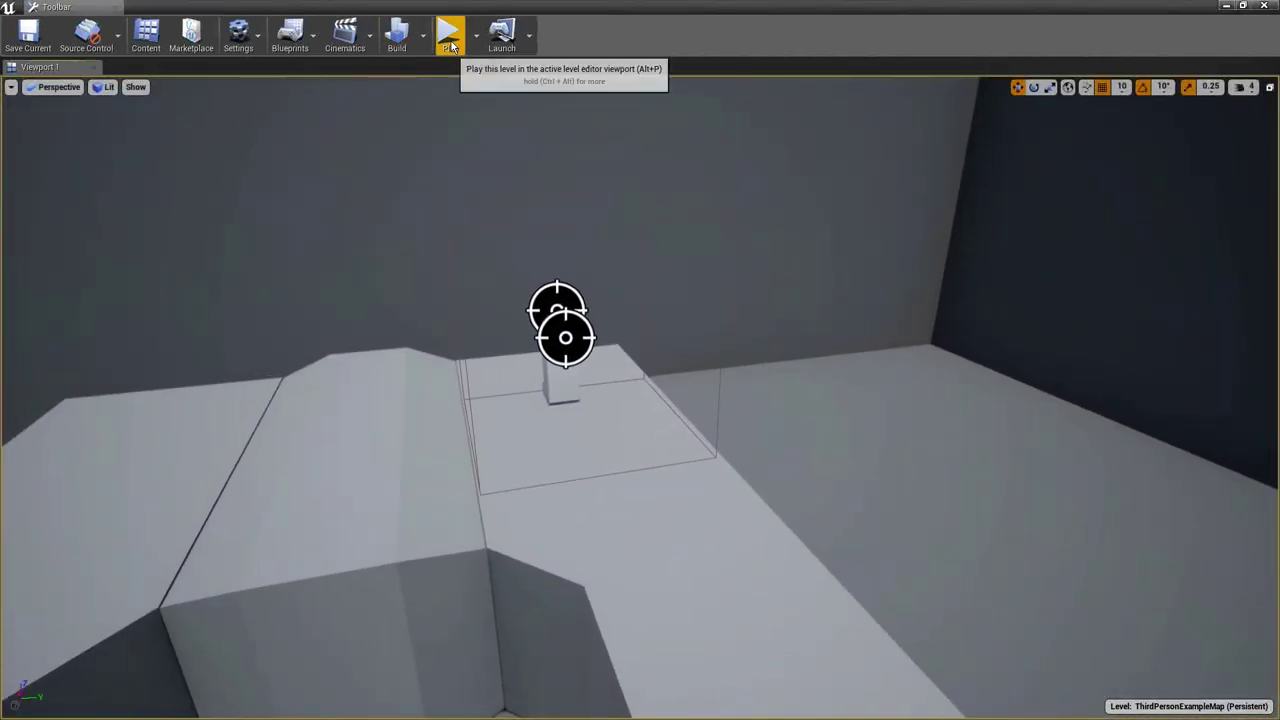
# Play the level, walk up the stairs and jump onto the red-button pillar, then stop
pyautogui.click(450, 35)
pyautogui.press('w')
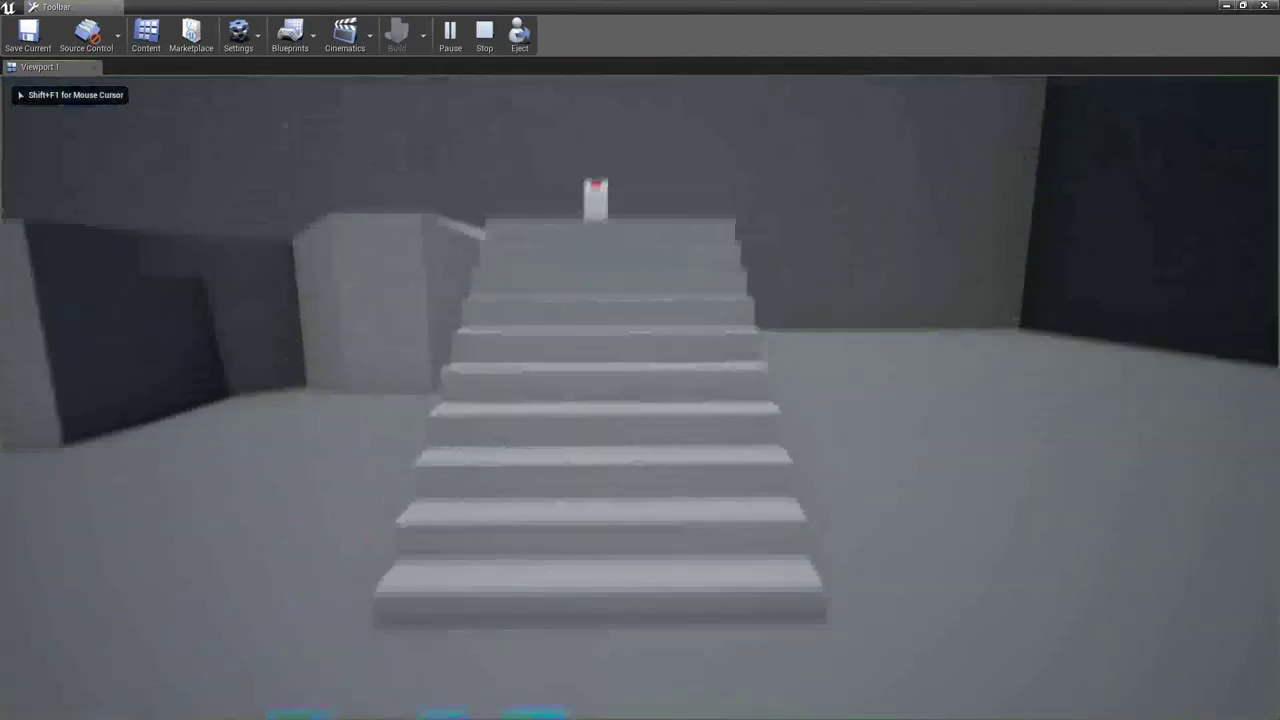
pyautogui.press('w')
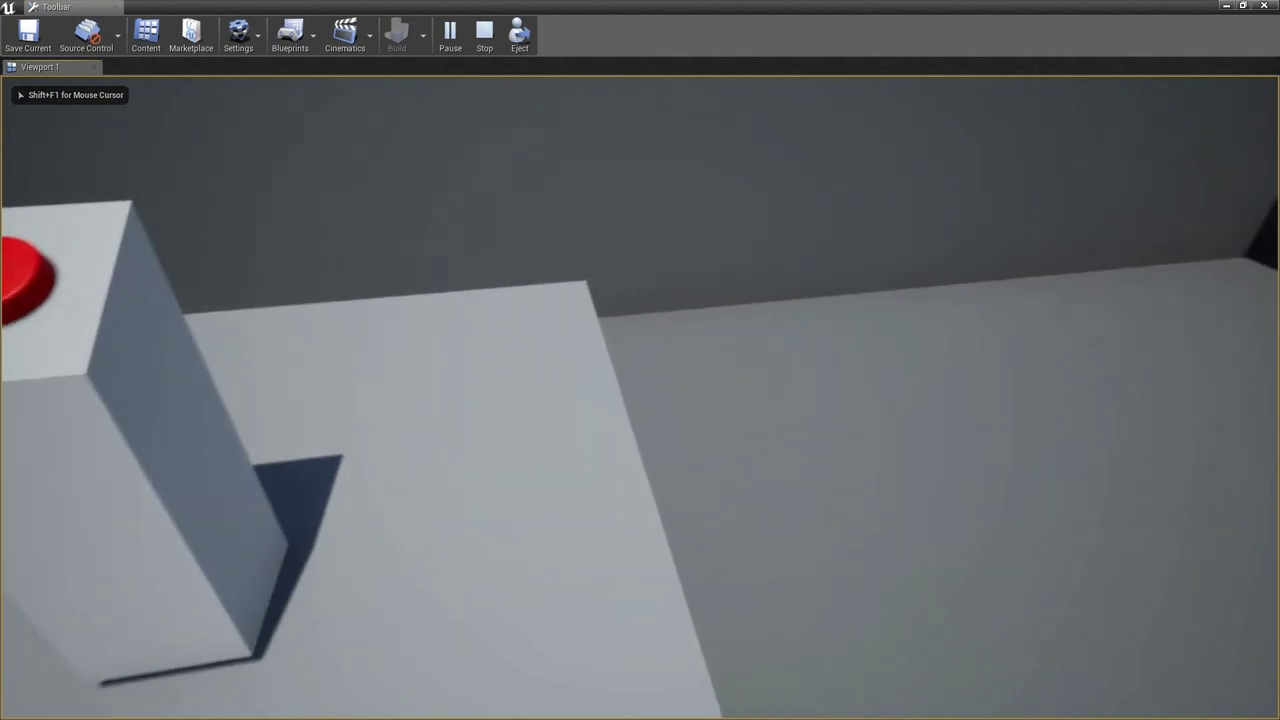
pyautogui.press('space')
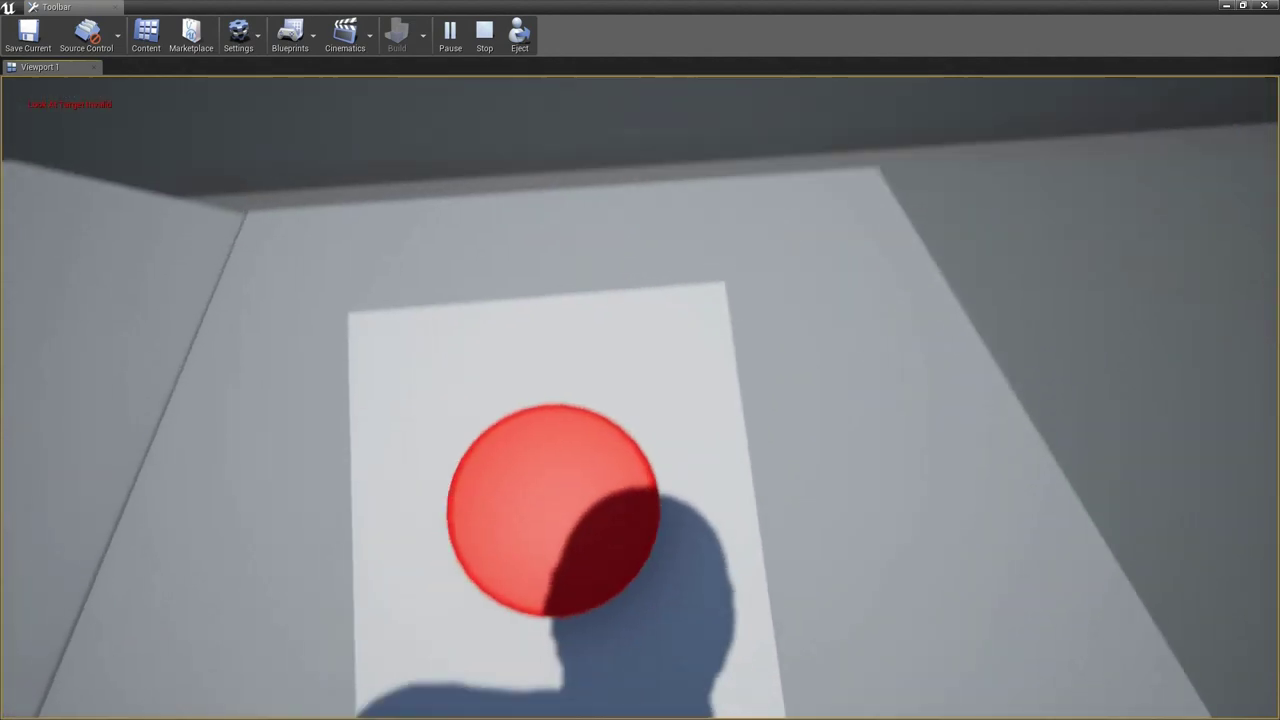
pyautogui.press('s')
pyautogui.press('Escape')
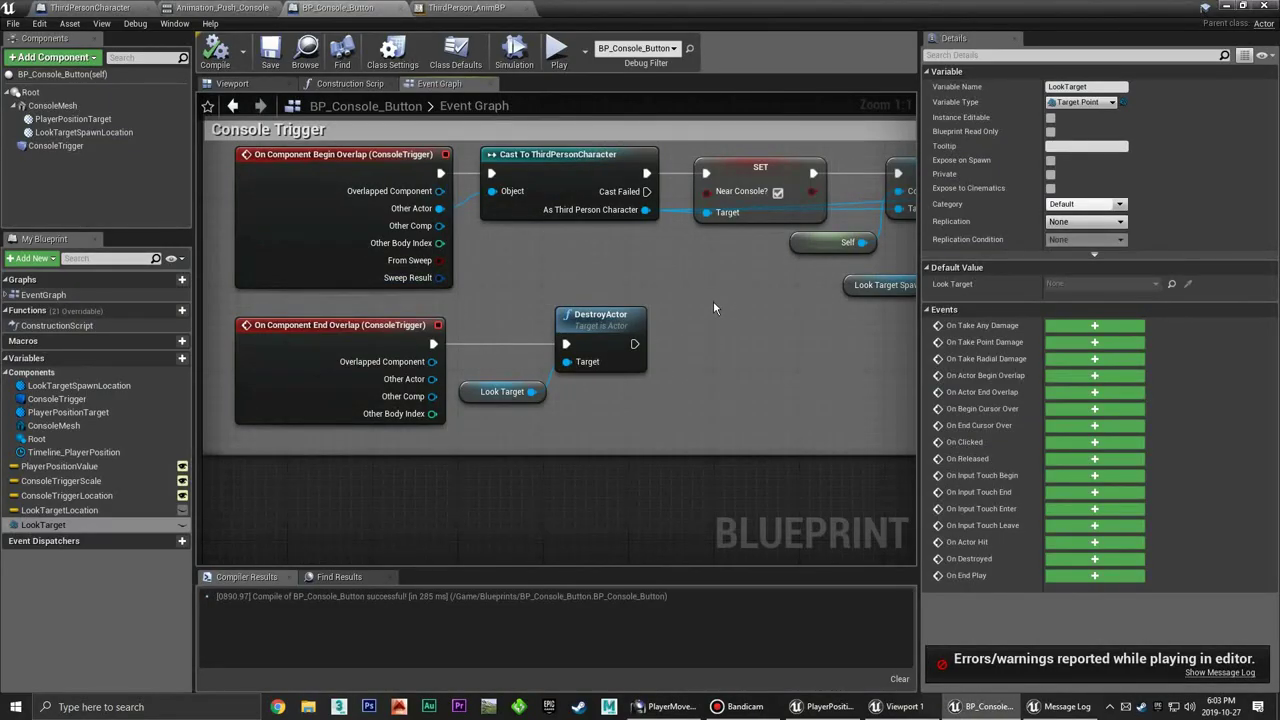
# Add an Event BeginPlay node to the graph
pyautogui.scroll(-5, 710, 303)
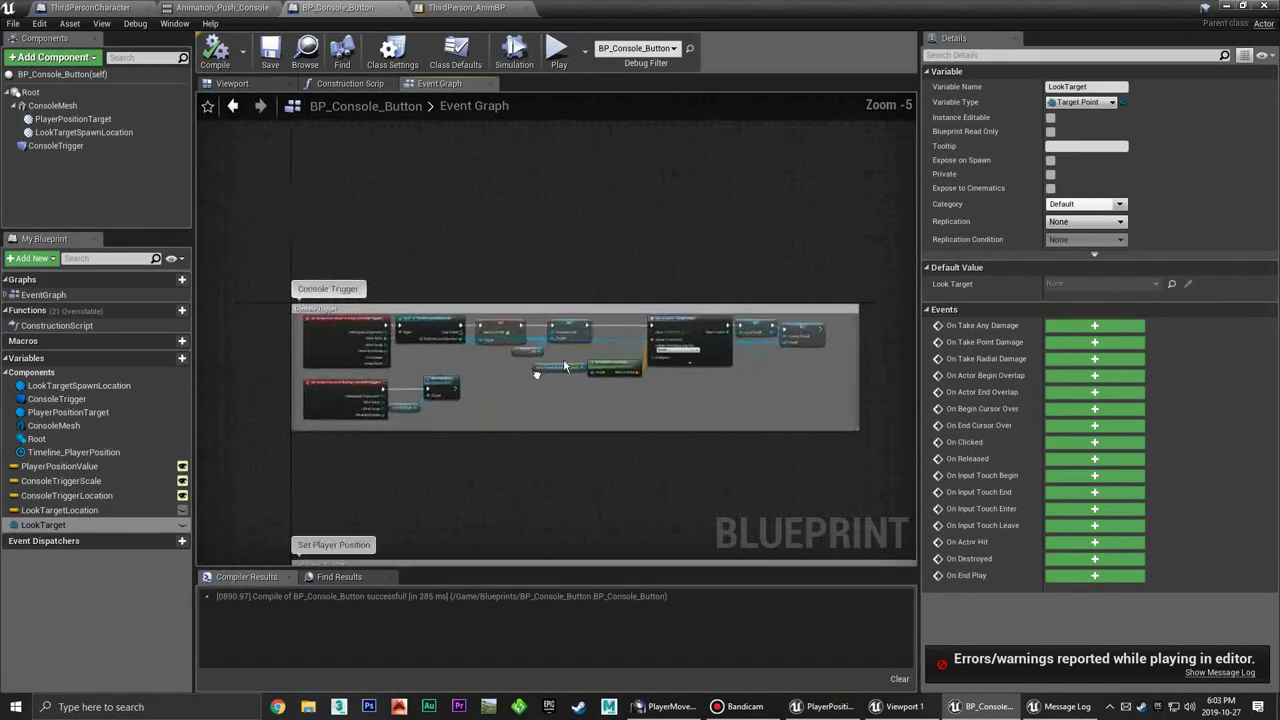
pyautogui.scroll(5, 565, 367)
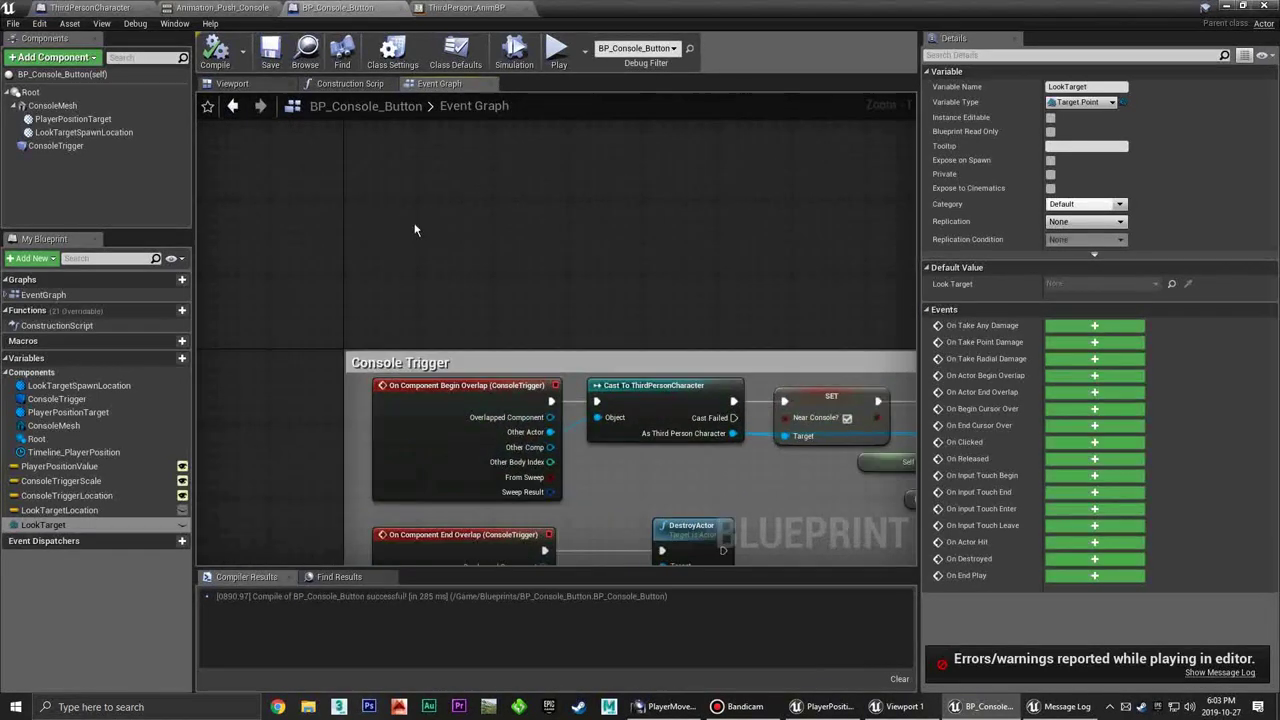
pyautogui.rightClick(415, 230)
pyautogui.write('begi')
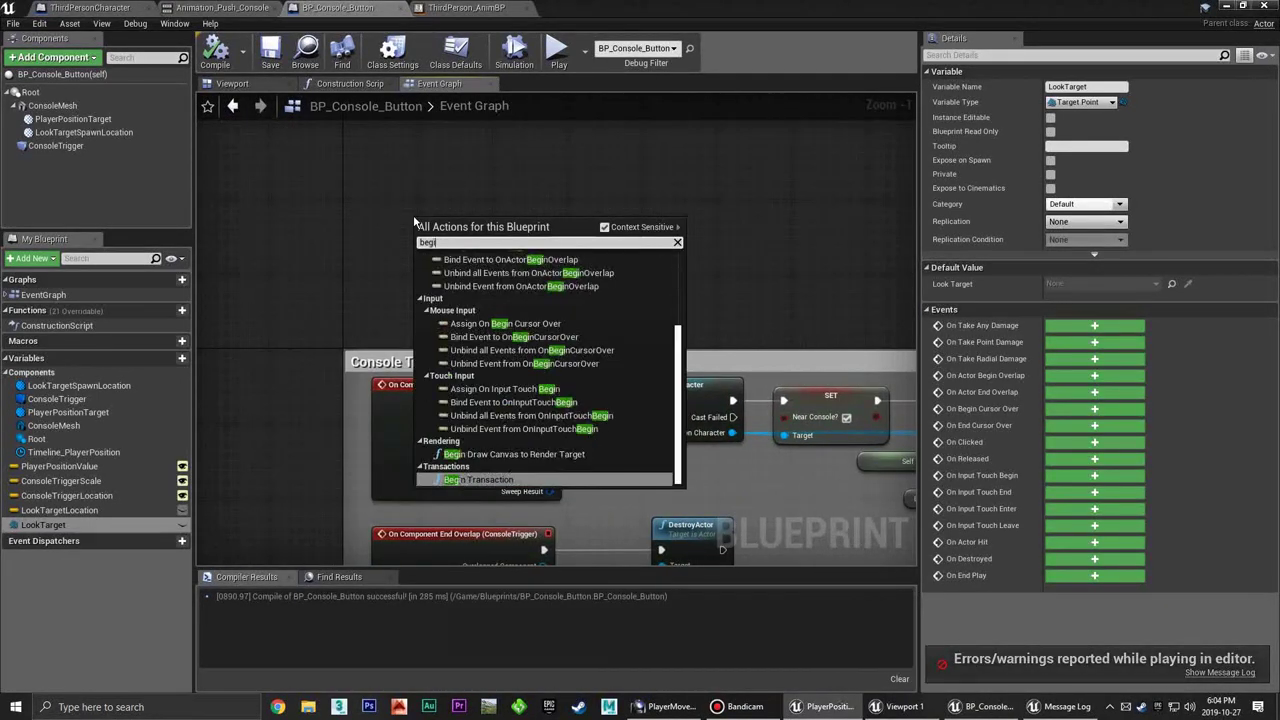
pyautogui.write('n play')
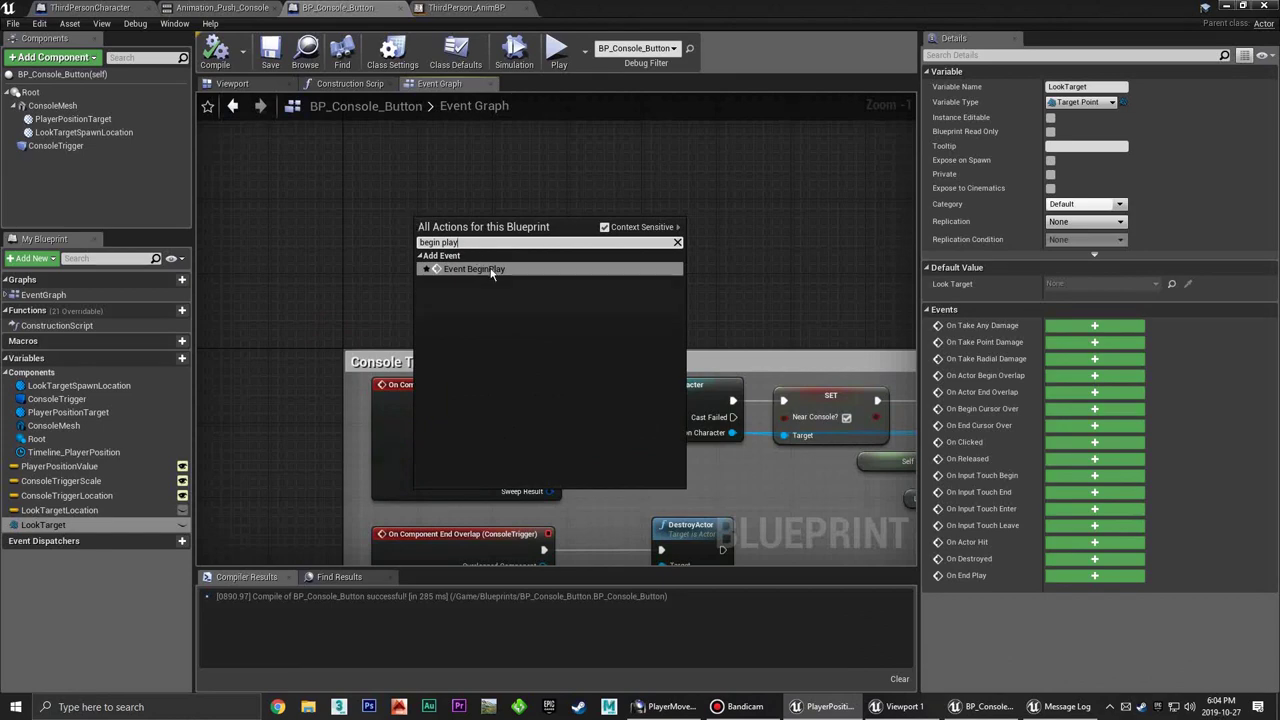
pyautogui.click(492, 269)
# Paste copies of the three spawn nodes beside Event BeginPlay and line them up
pyautogui.scroll(-2, 560, 274)
pyautogui.scroll(-2, 326, 266)
pyautogui.scroll(-1, 613, 289)
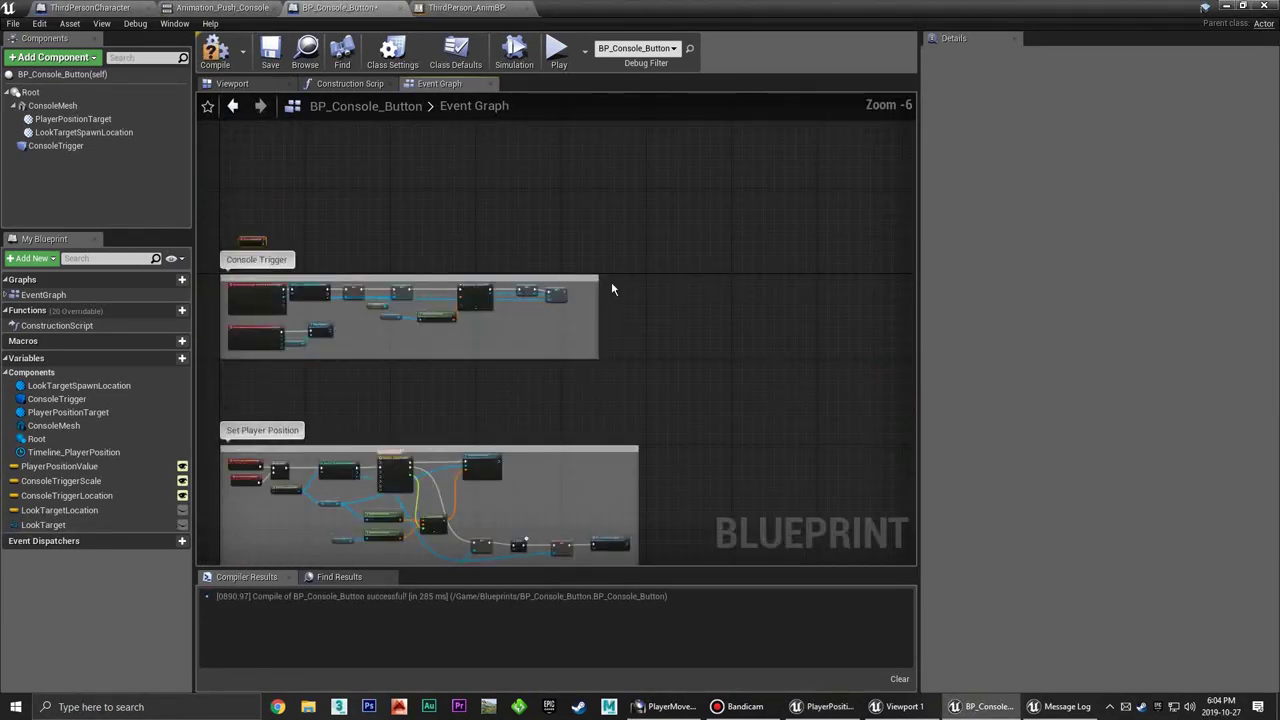
pyautogui.scroll(4, 480, 318)
pyautogui.scroll(1, 384, 313)
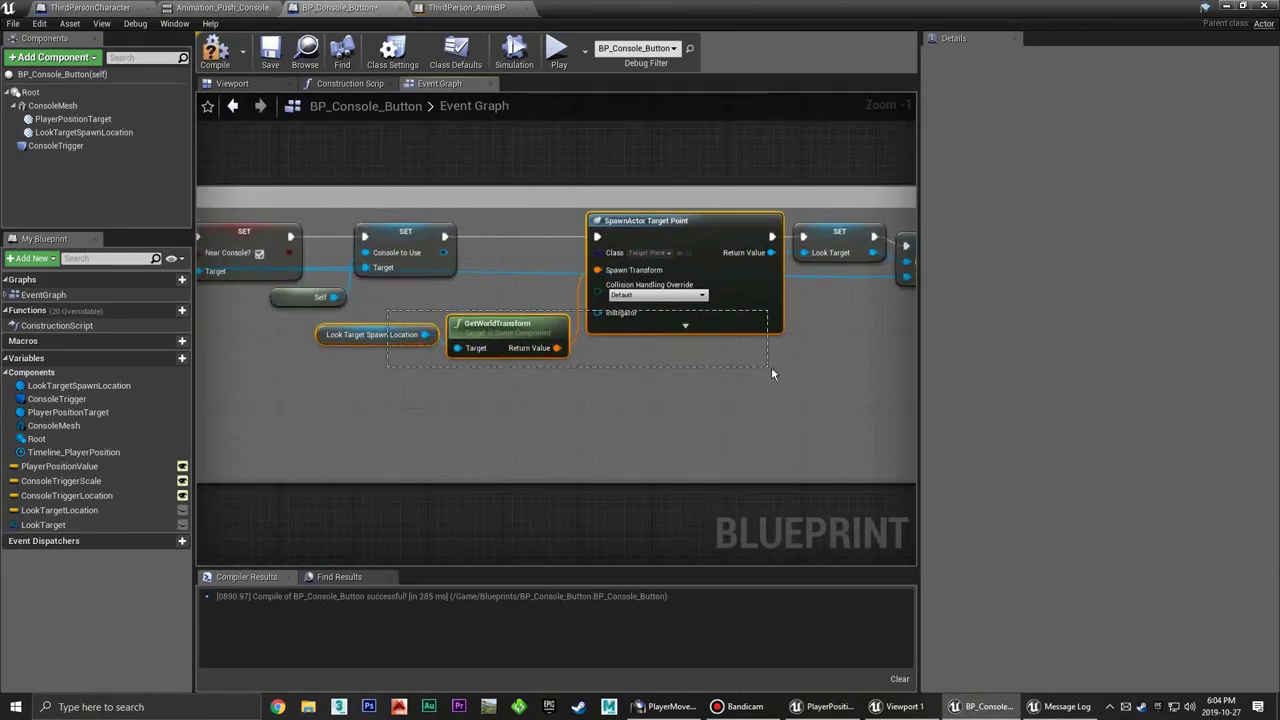
pyautogui.moveTo(855, 333); pyautogui.dragTo(753, 357, button='right')
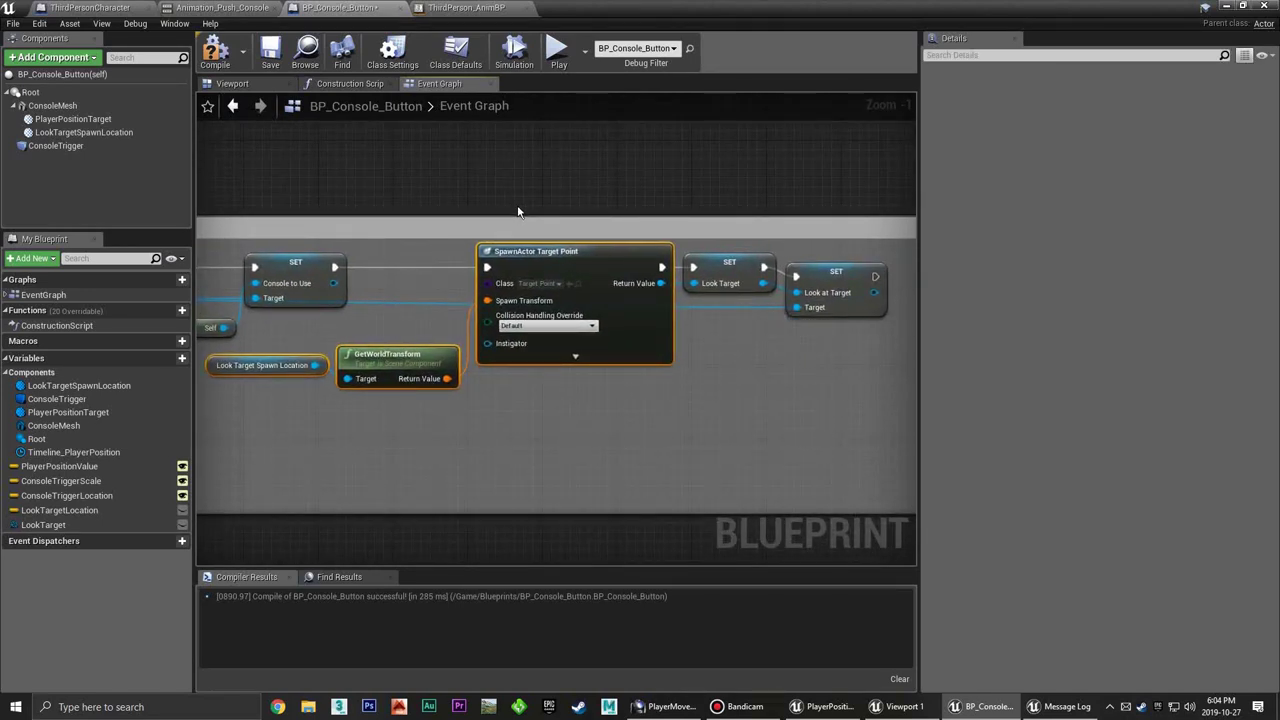
pyautogui.moveTo(463, 220); pyautogui.dragTo(474, 292, button='right')
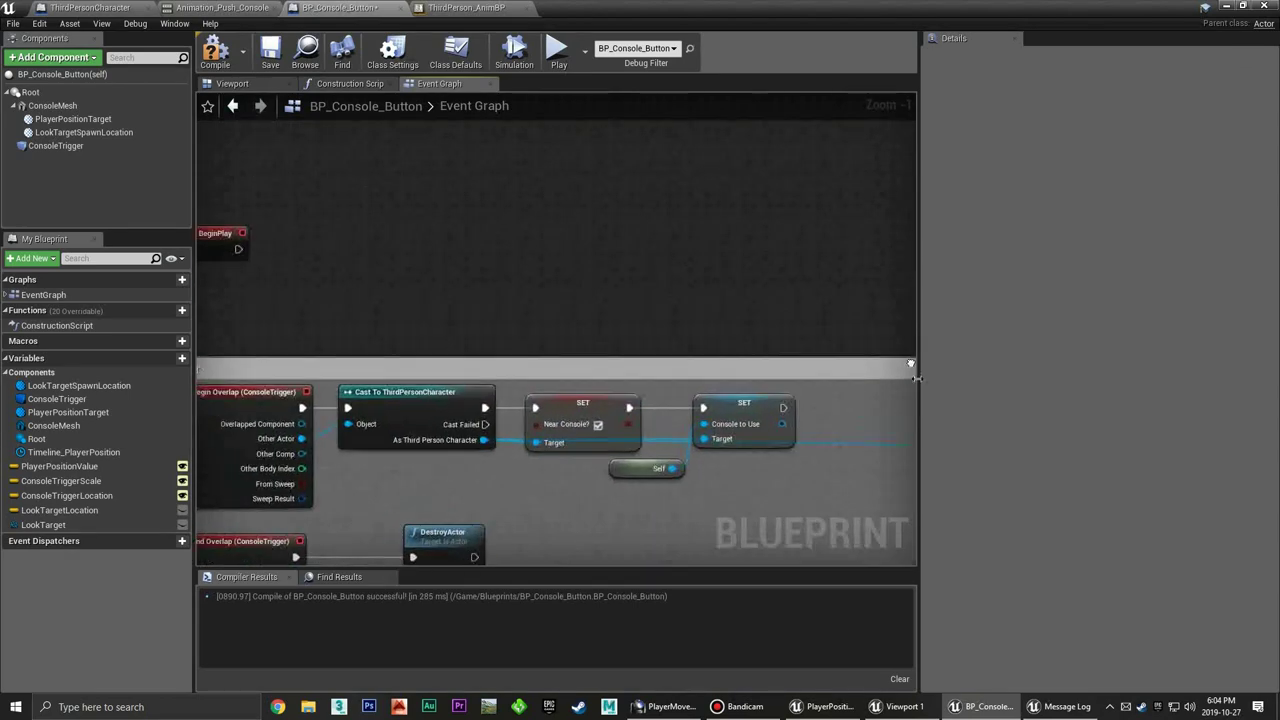
pyautogui.hotkey('ctrl', 'v')
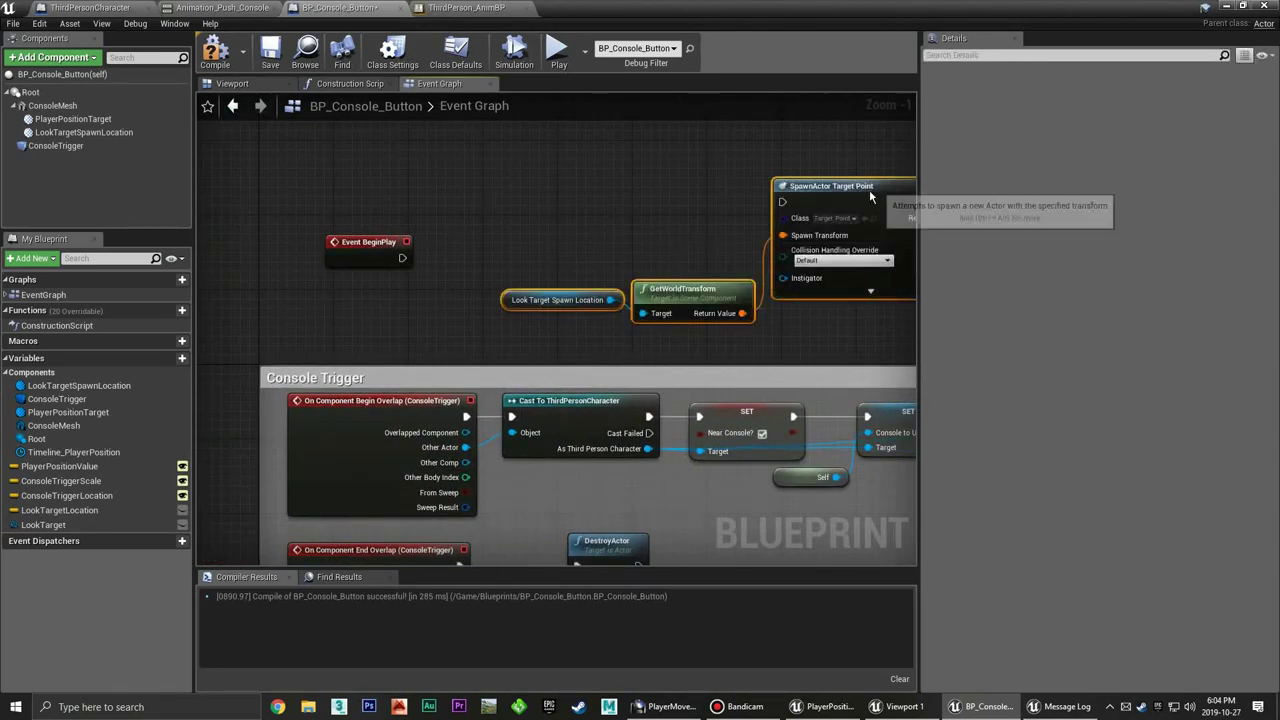
pyautogui.moveTo(869, 189); pyautogui.dragTo(599, 217)
pyautogui.click(407, 256)
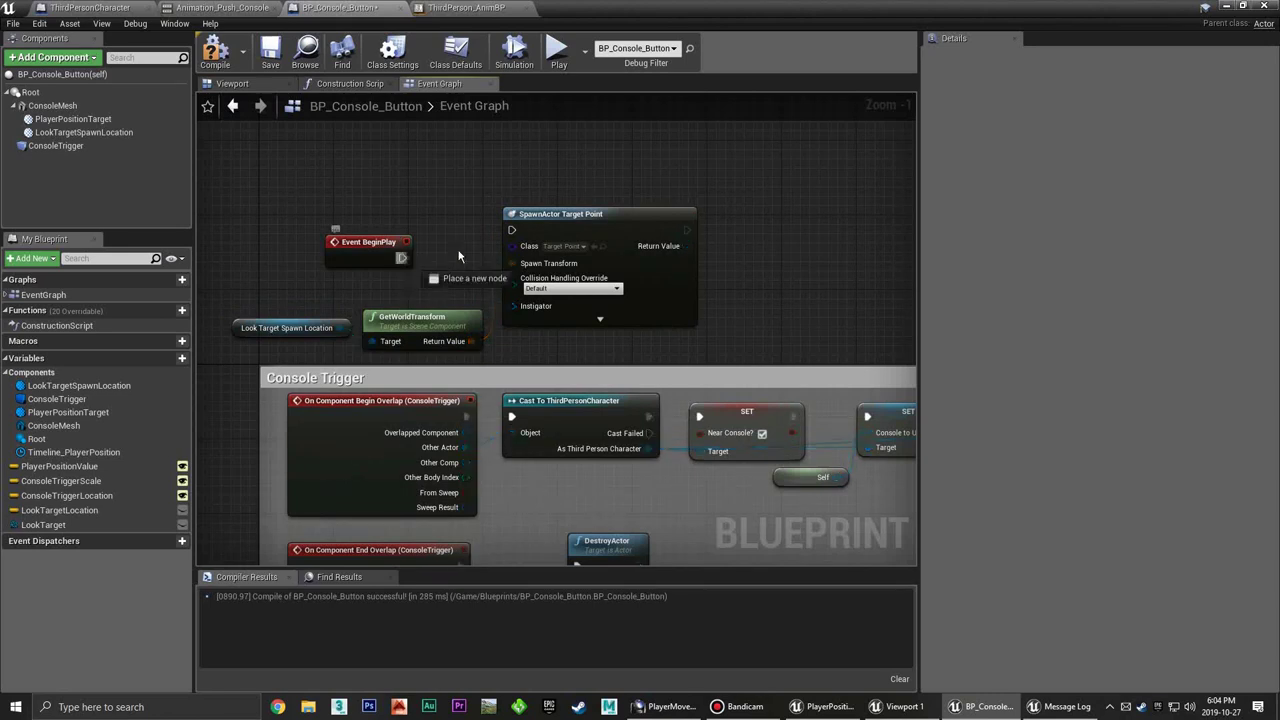
pyautogui.moveTo(364, 245); pyautogui.dragTo(373, 207)
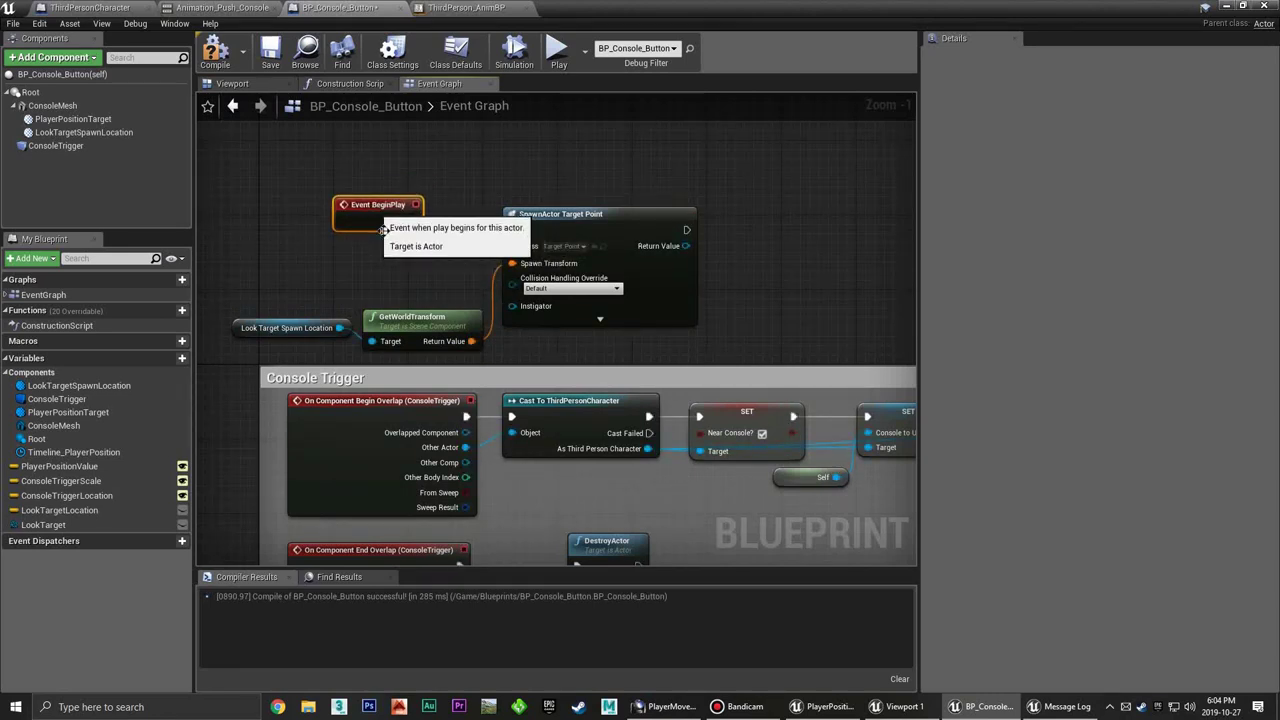
pyautogui.moveTo(379, 330); pyautogui.dragTo(417, 313)
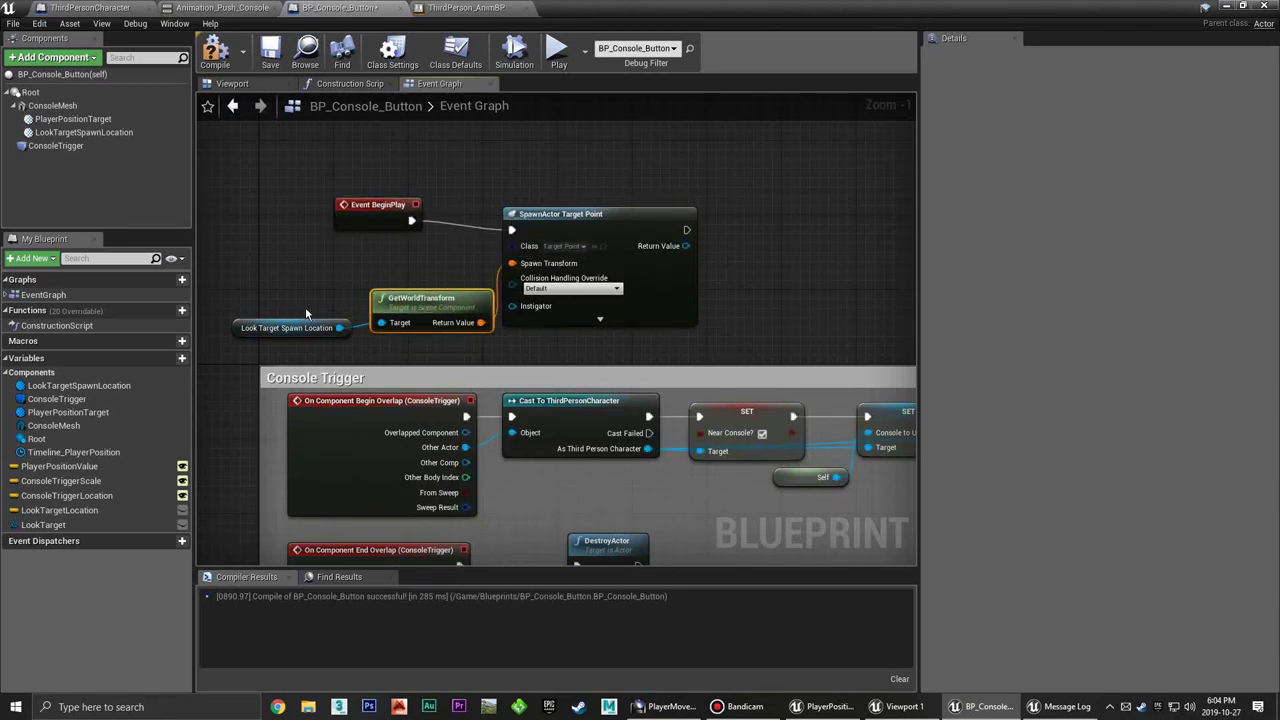
# Delete the Look Target SET node and wire SpawnActor Return Value into the Look at Target setter
pyautogui.moveTo(673, 347)
pyautogui.mouseDown(button='right')
pyautogui.moveTo(537, 290)
pyautogui.moveTo(454, 285)
pyautogui.mouseUp(button='right')
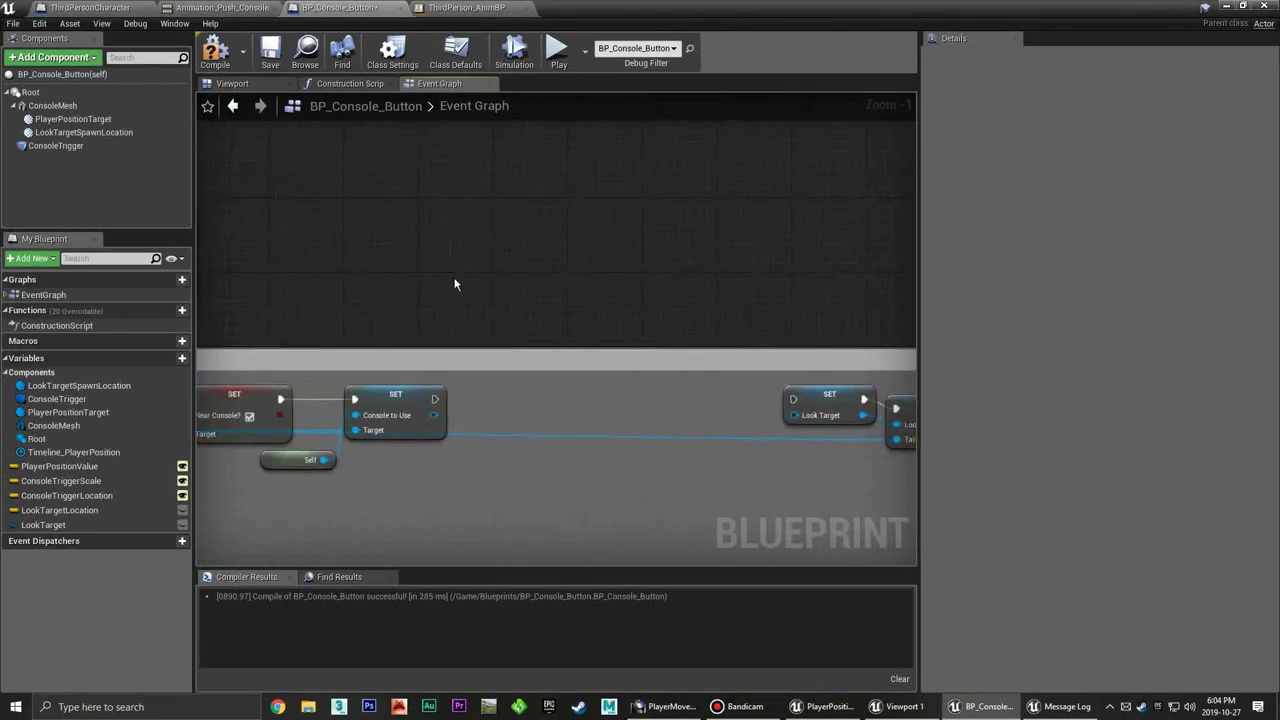
pyautogui.moveTo(763, 392); pyautogui.dragTo(656, 365, button='right')
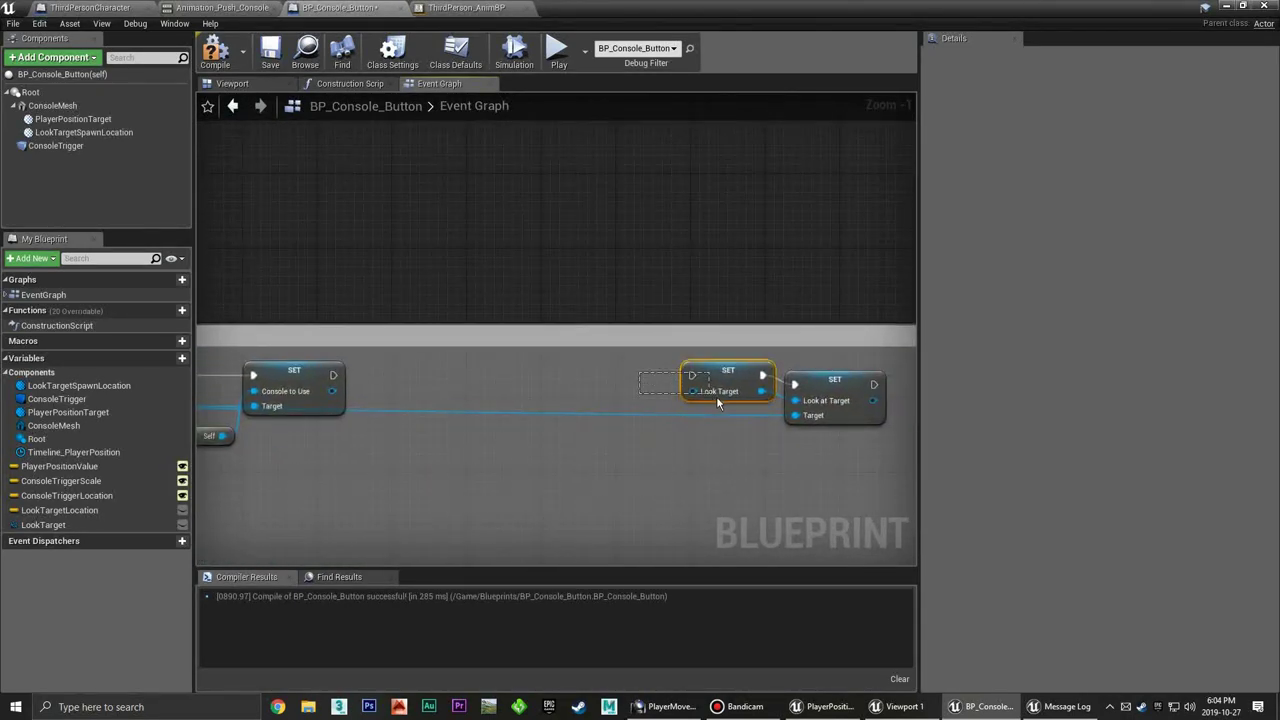
pyautogui.moveTo(640, 374); pyautogui.dragTo(716, 396)
pyautogui.press('Delete')
pyautogui.moveTo(845, 398); pyautogui.dragTo(438, 391)
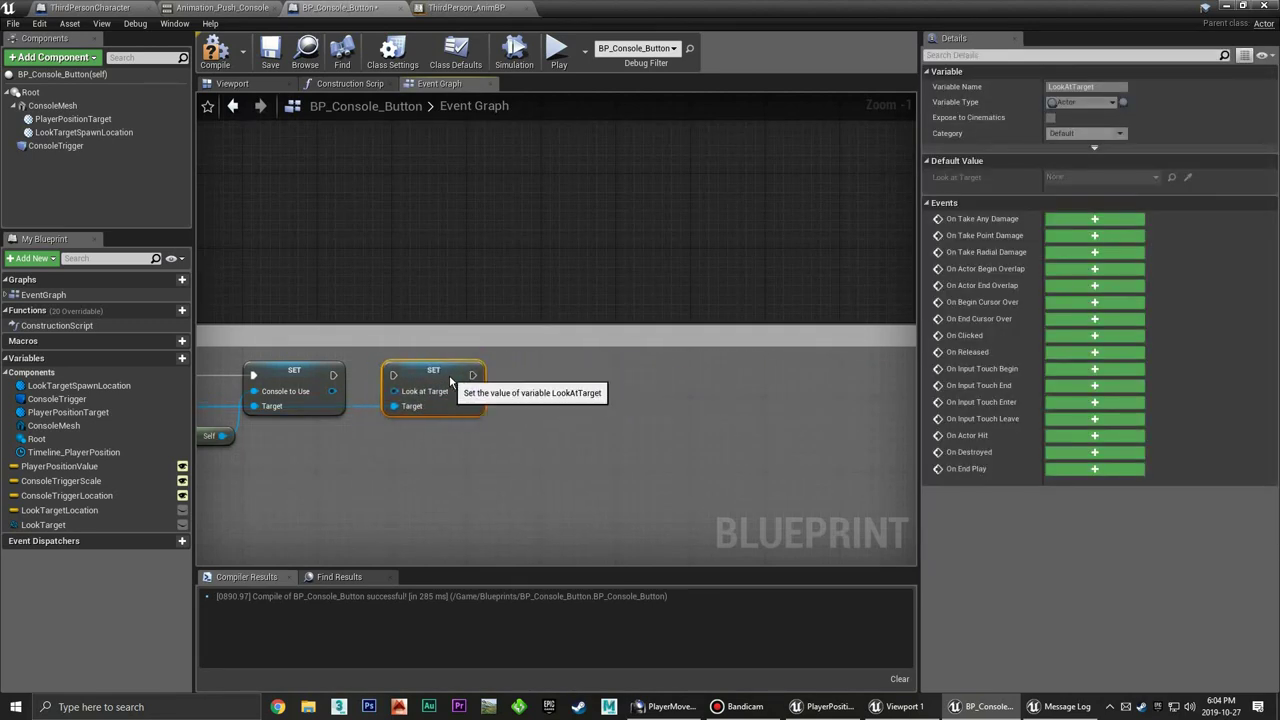
pyautogui.moveTo(437, 371); pyautogui.dragTo(826, 374, button='right')
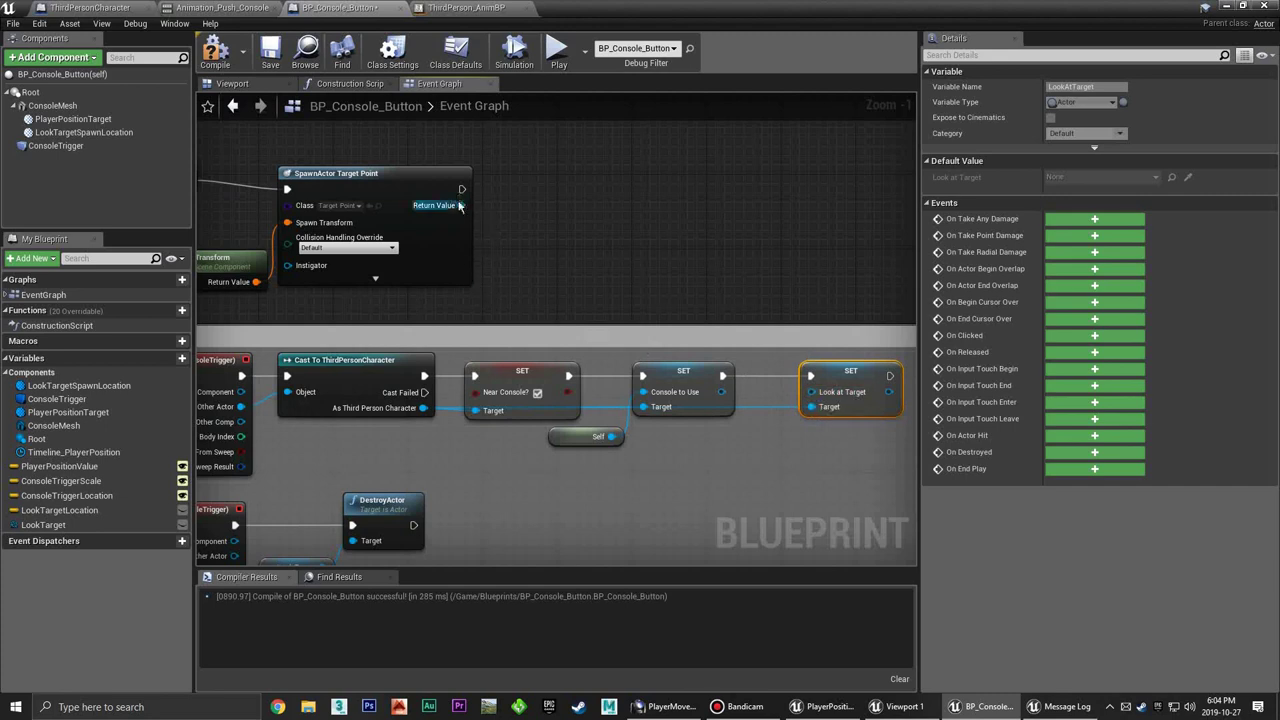
pyautogui.moveTo(460, 205); pyautogui.dragTo(835, 402)
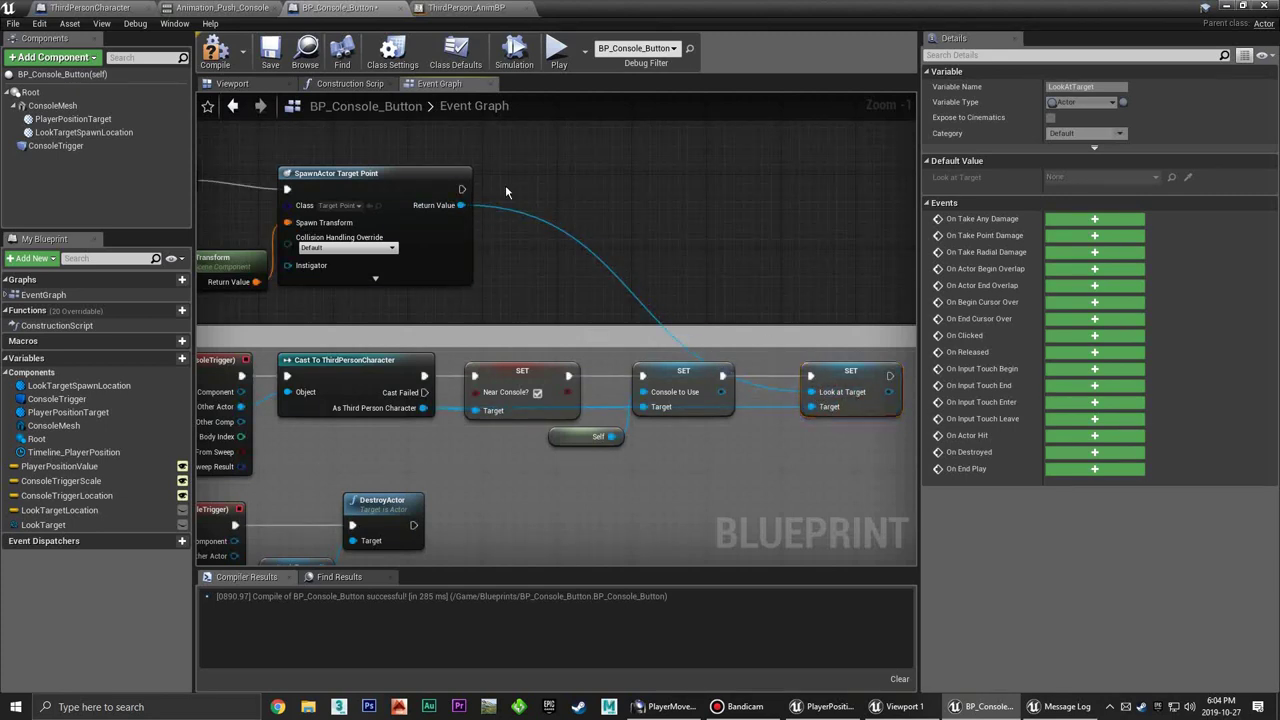
# Compile BP_Console_Button, then play-test by walking up the stairs to the red button
pyautogui.click(215, 52)
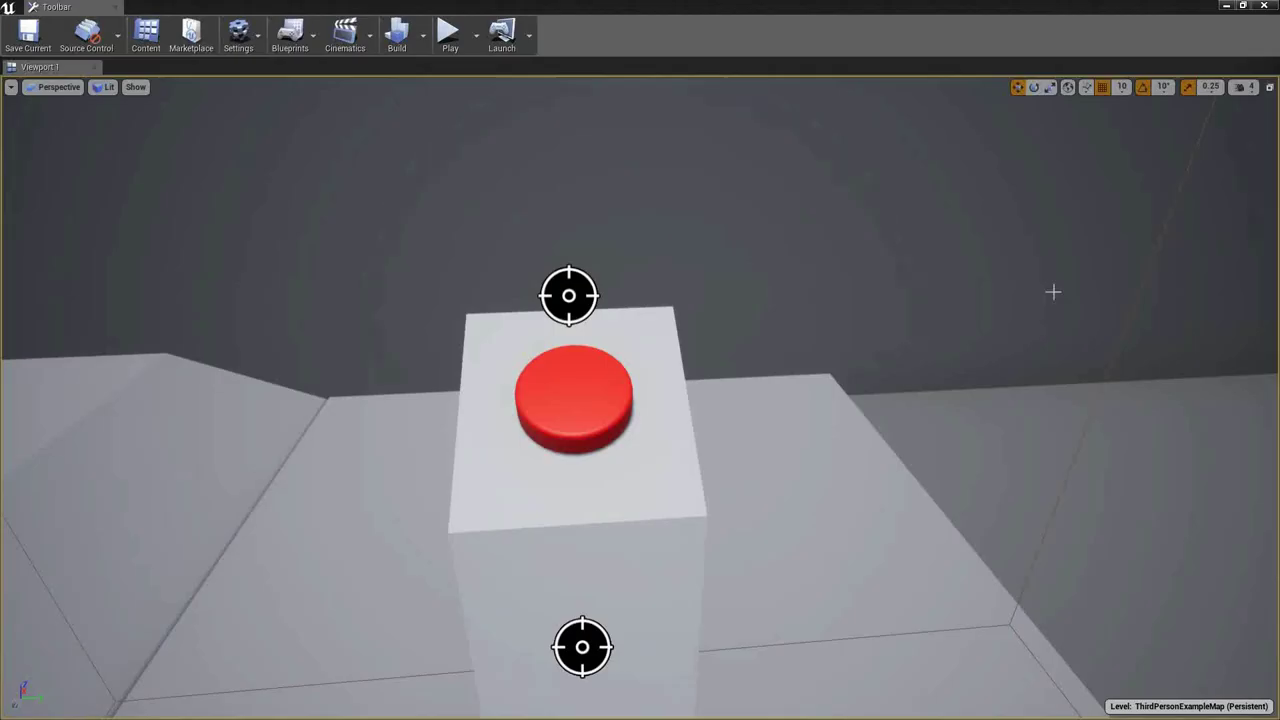
pyautogui.click(449, 34)
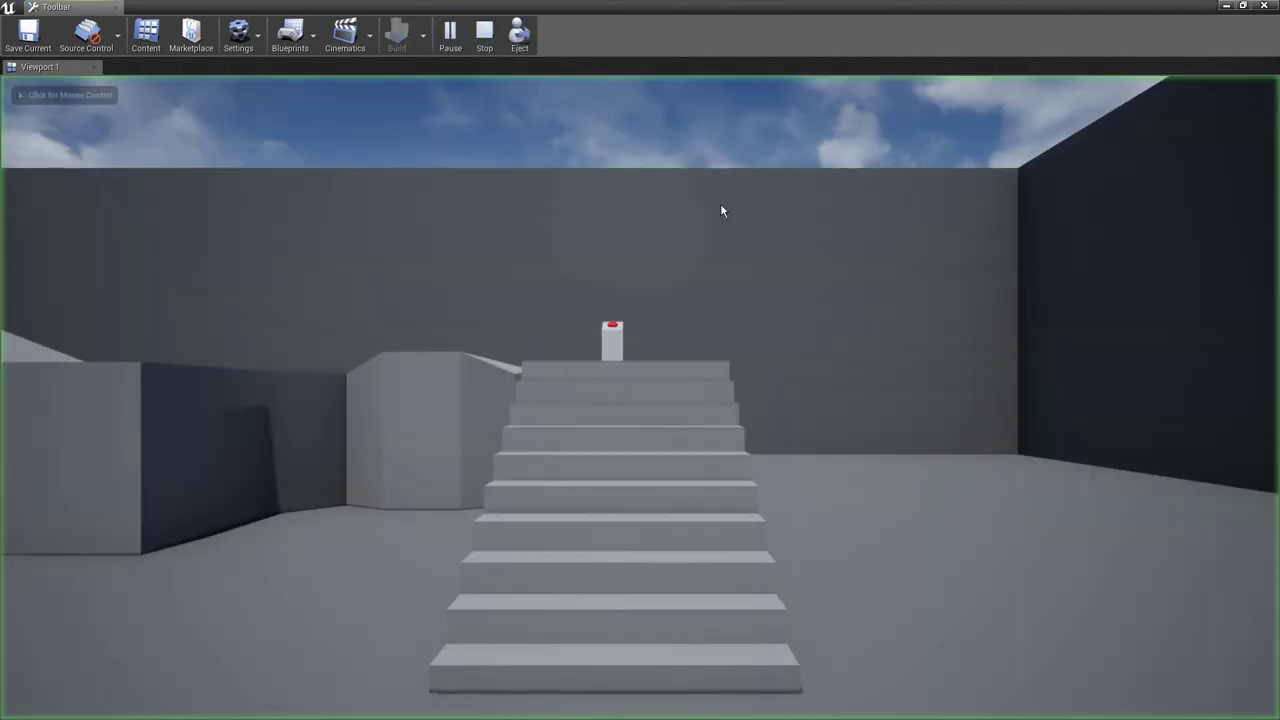
pyautogui.press('w')
pyautogui.press('w')
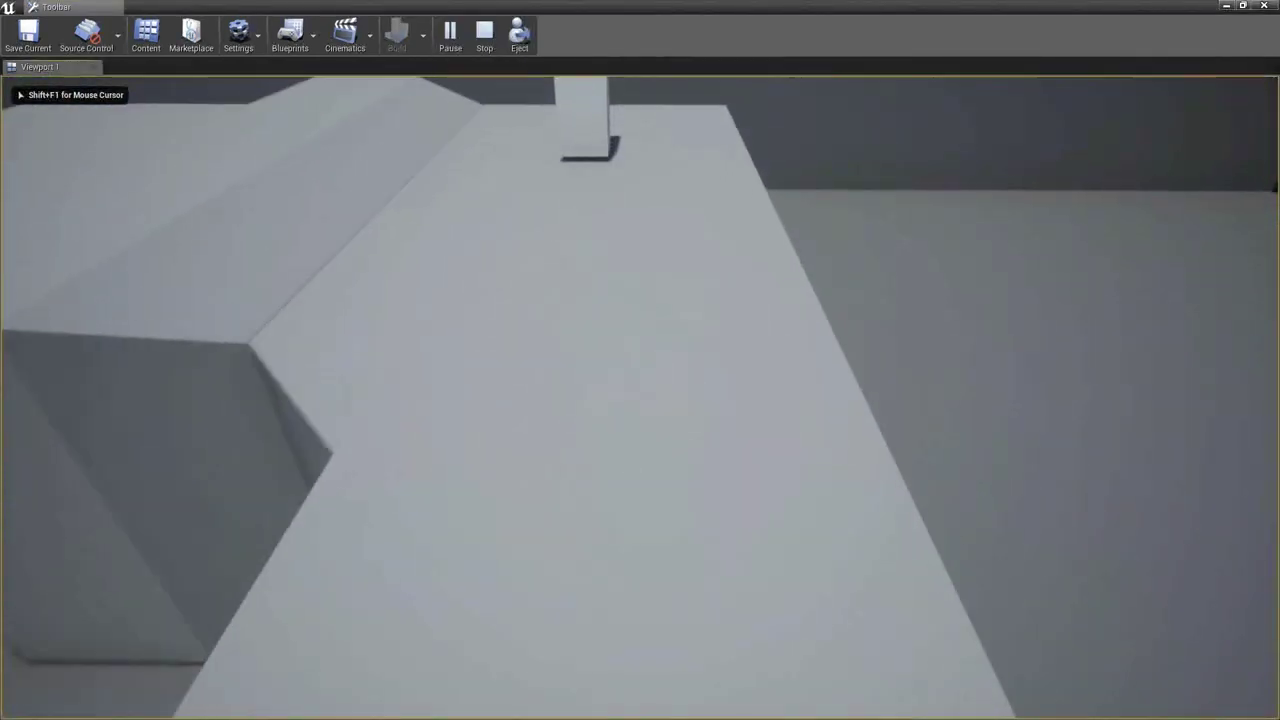
pyautogui.press('w')
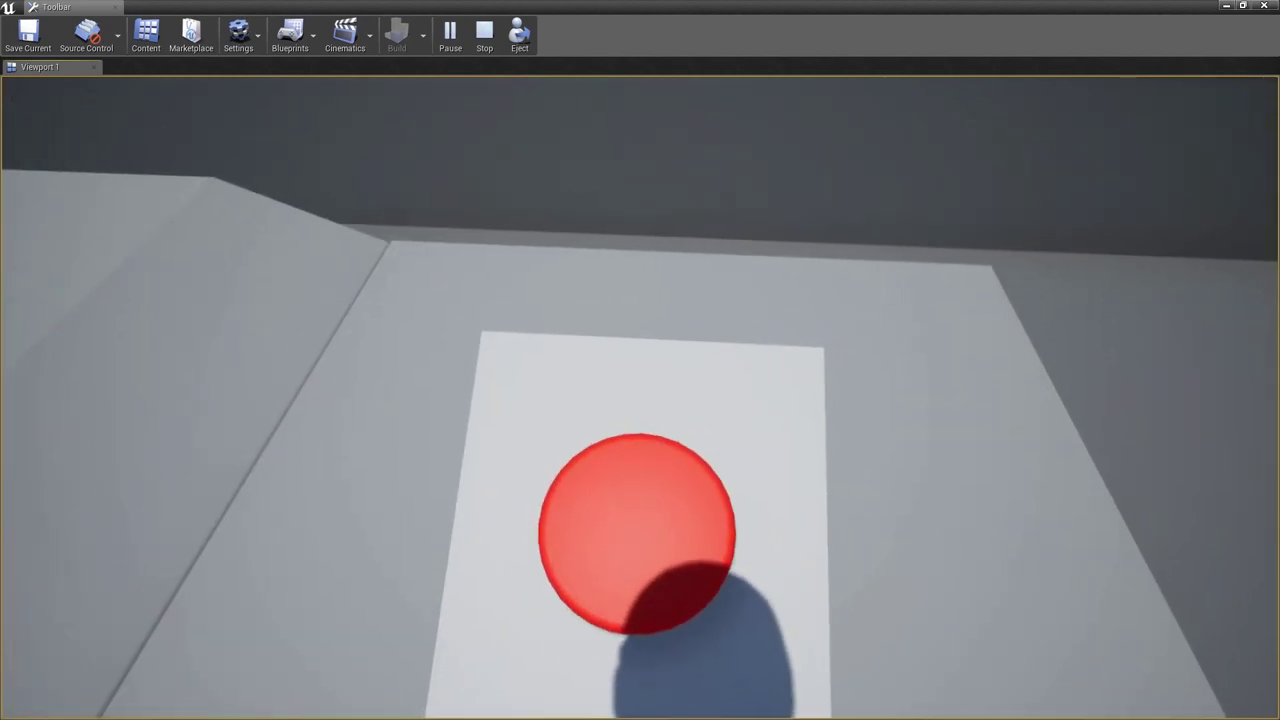
pyautogui.press('s')
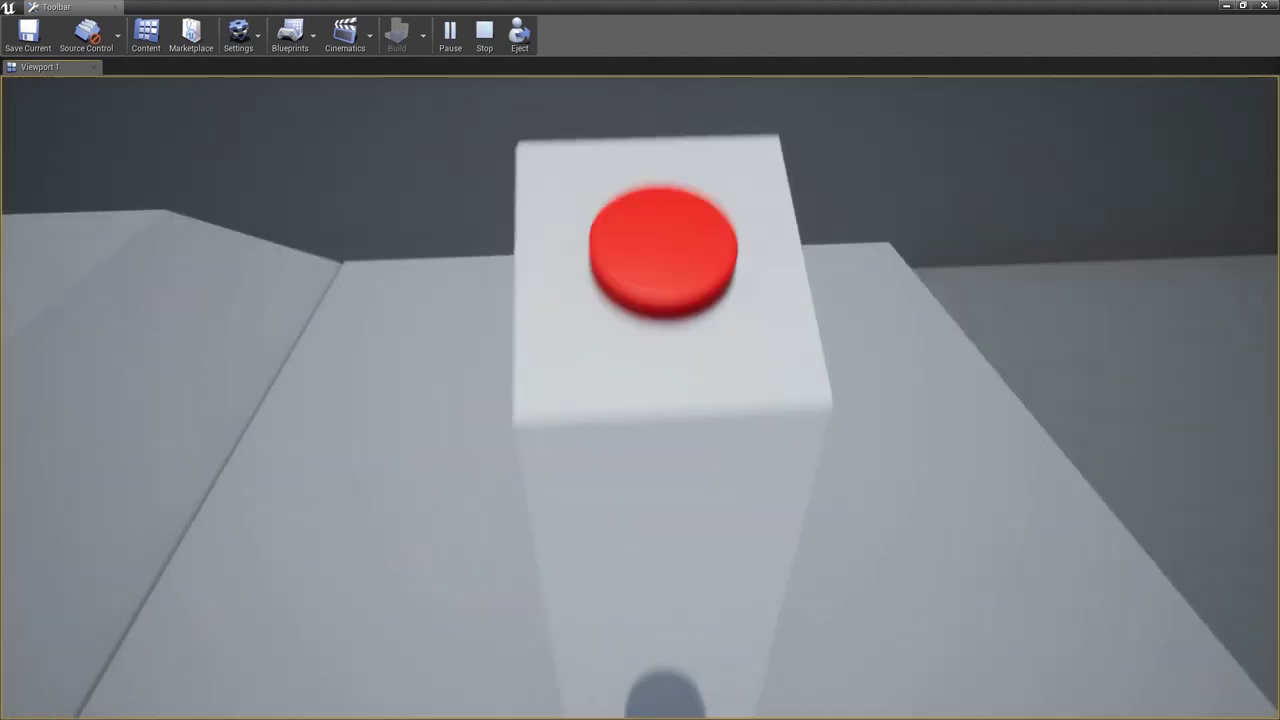
pyautogui.press('Escape')
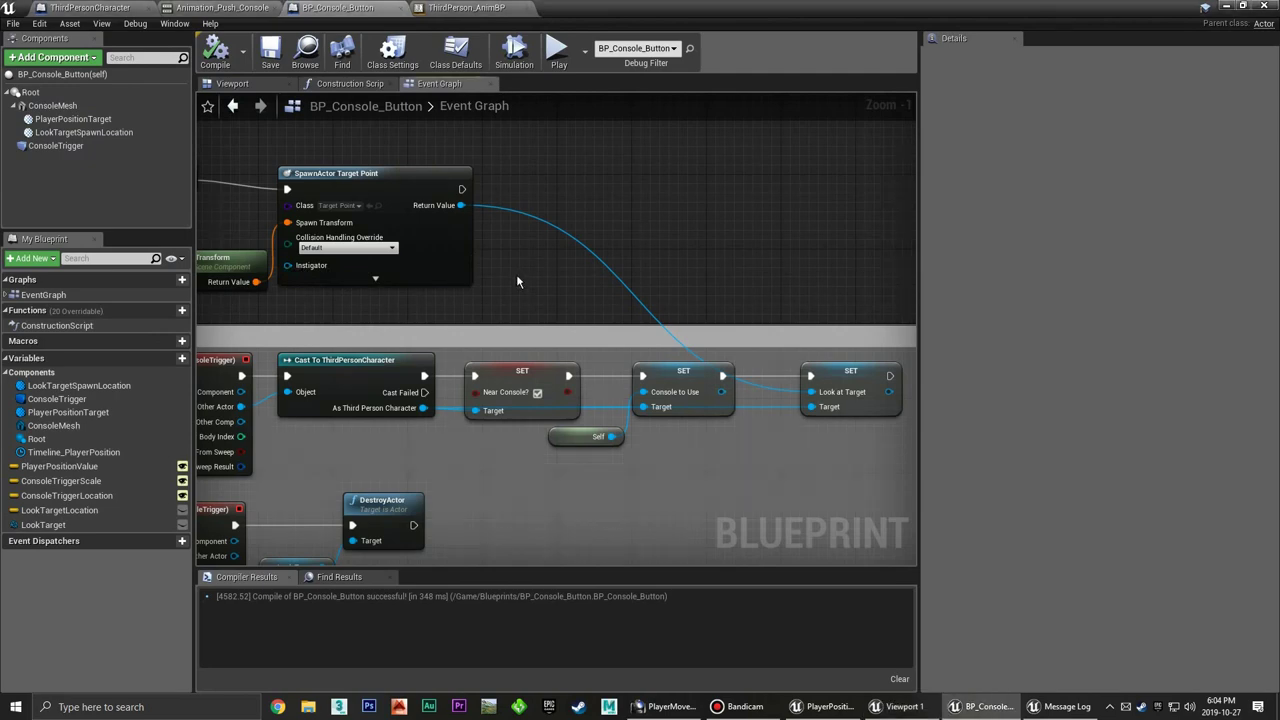
# Pan and zoom the Event Graph to review the SpawnActor nodes and Console Trigger group
pyautogui.moveTo(516, 274)
pyautogui.mouseDown(button='right')
pyautogui.moveTo(843, 283)
pyautogui.moveTo(631, 318)
pyautogui.mouseUp(button='right')
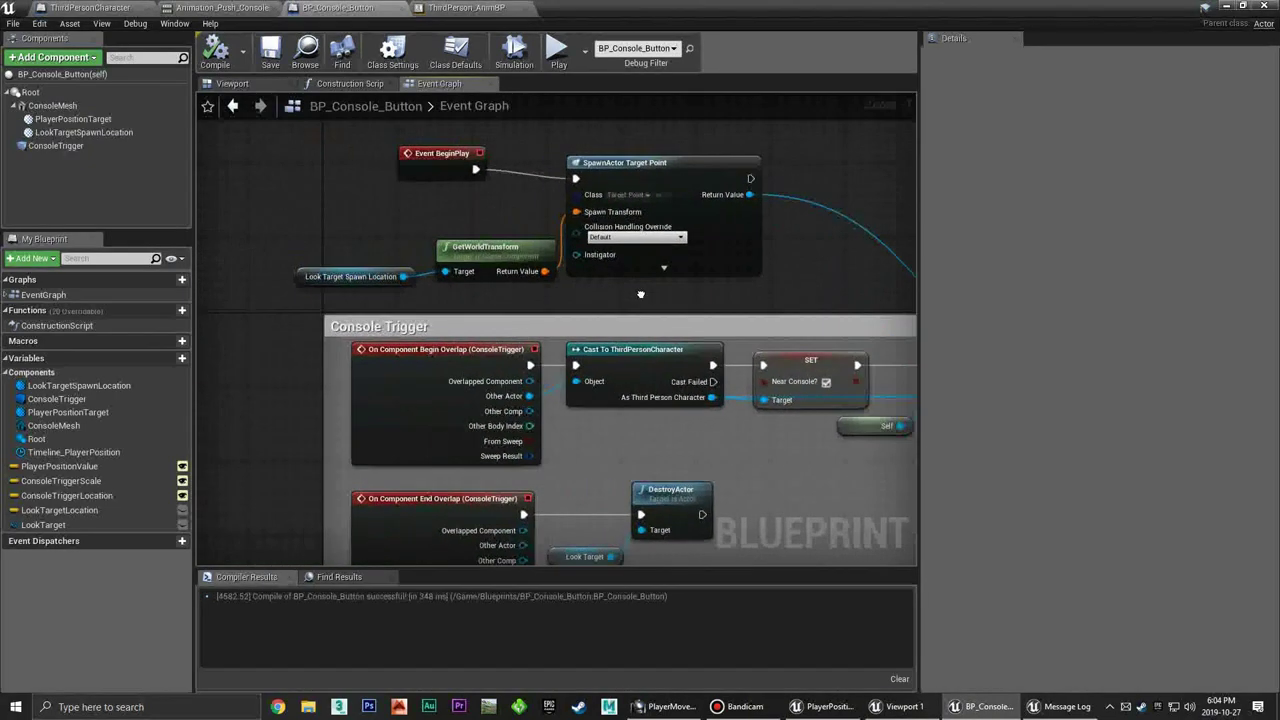
pyautogui.moveTo(503, 218); pyautogui.dragTo(391, 262, button='right')
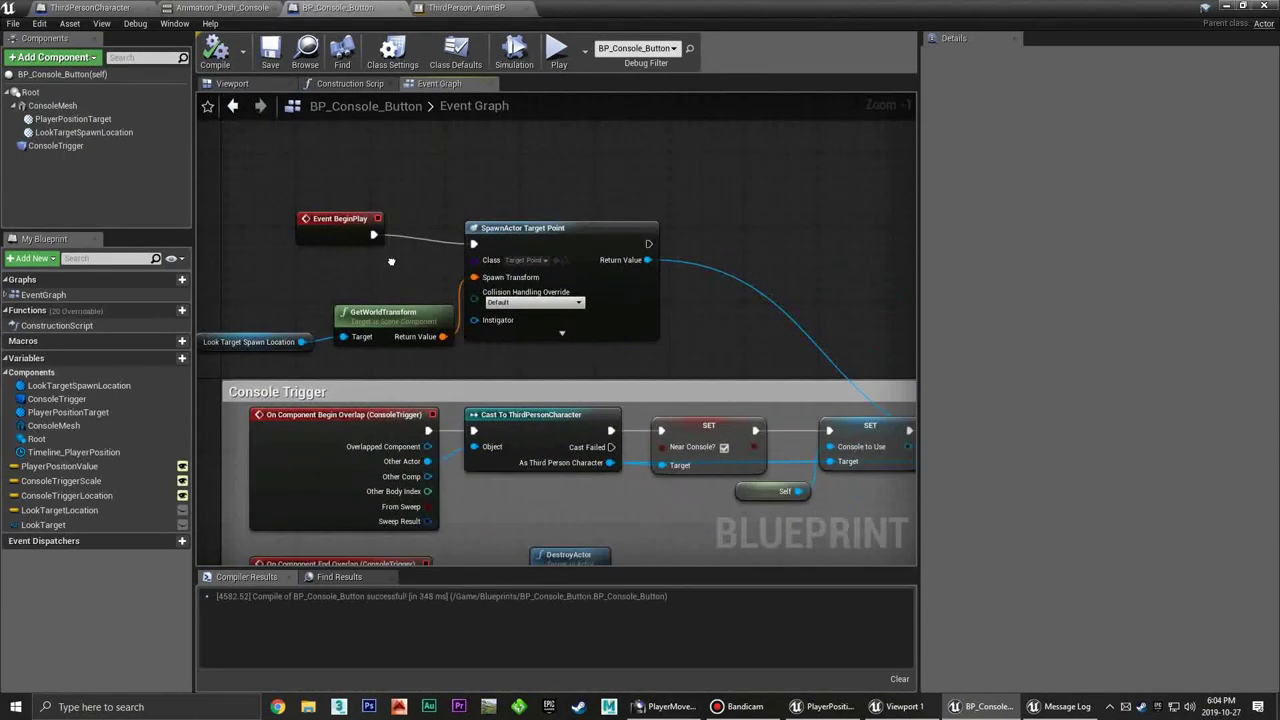
pyautogui.scroll(1, 556, 478)
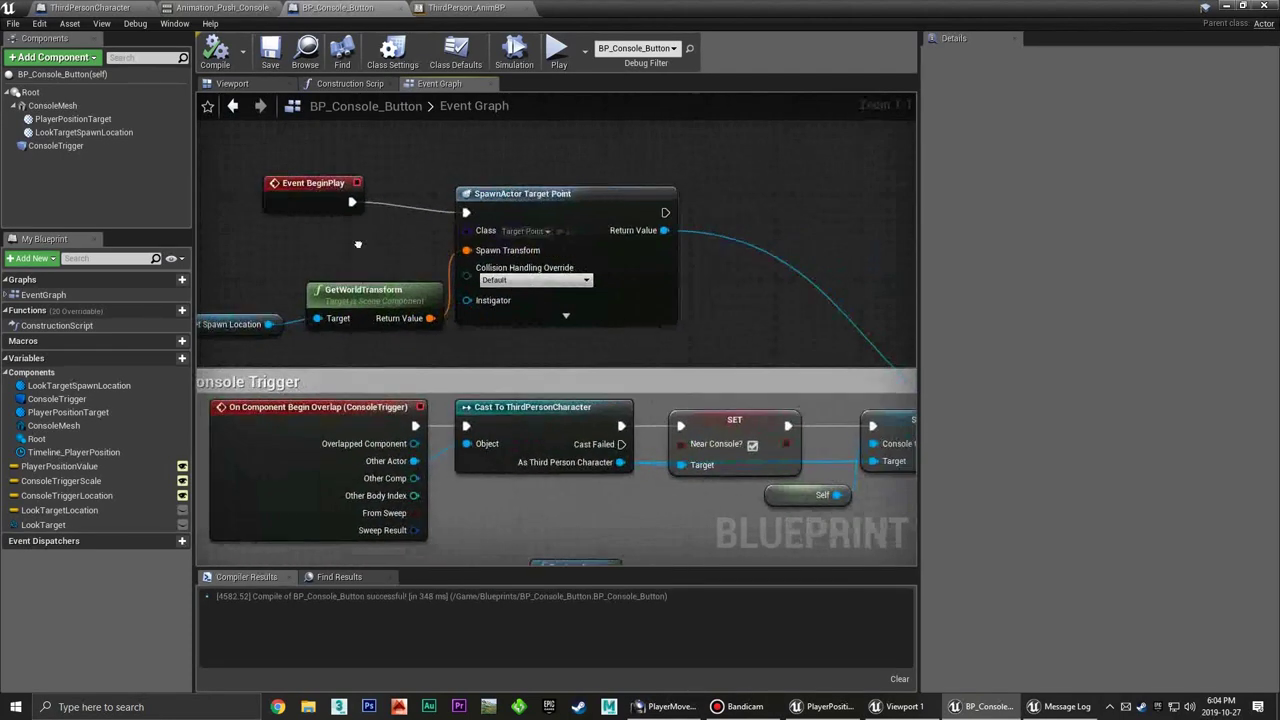
pyautogui.scroll(-2, 712, 306)
pyautogui.moveTo(712, 306)
pyautogui.mouseDown(button='right')
pyautogui.moveTo(500, 284)
pyautogui.moveTo(562, 293)
pyautogui.mouseUp(button='right')
pyautogui.scroll(1, 500, 284)
pyautogui.scroll(-1, 562, 293)
pyautogui.scroll(-1, 562, 293)
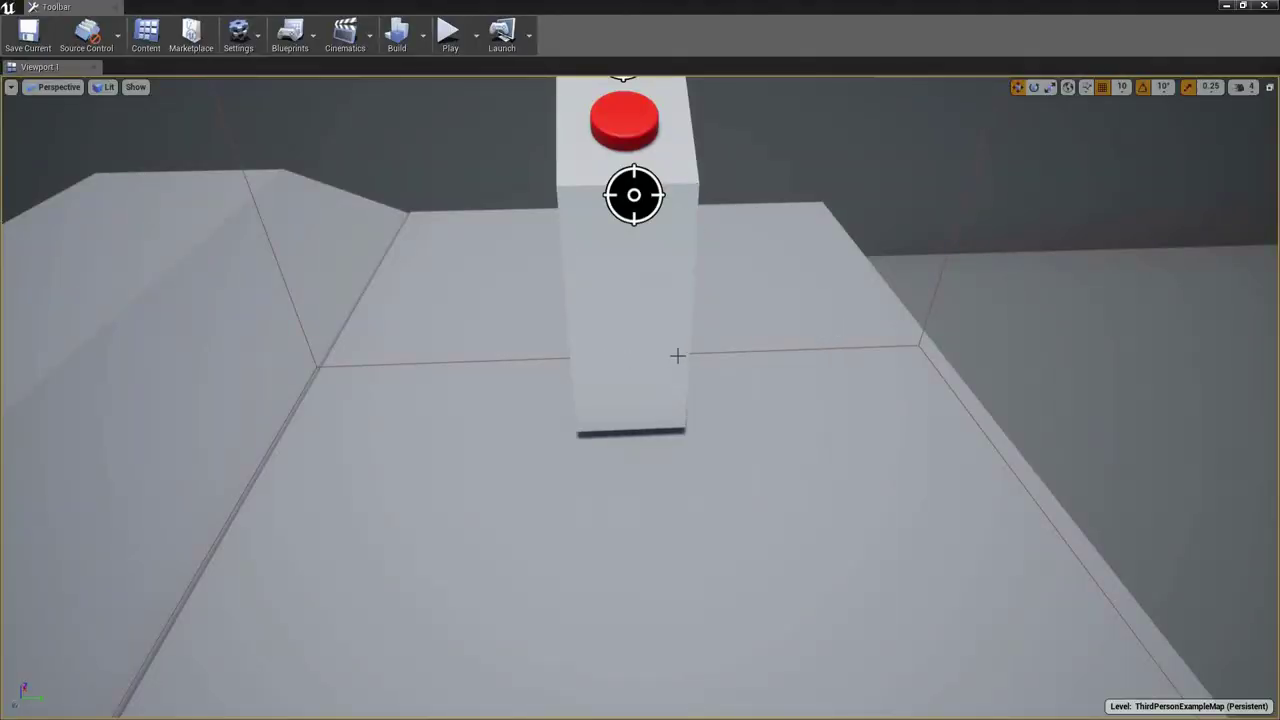
# Select the console button pillar and snap it down onto the floor with End
pyautogui.moveTo(658, 320); pyautogui.dragTo(789, 326, button='right')
pyautogui.click(704, 314)
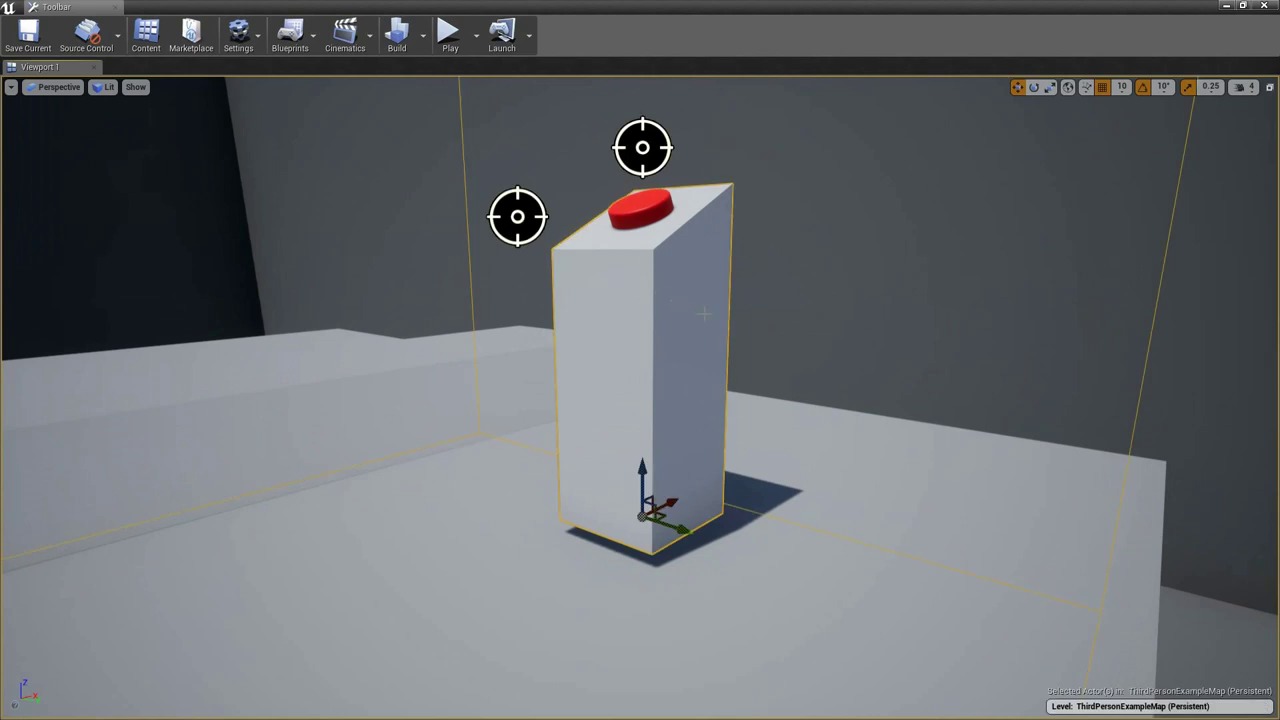
pyautogui.press('End')
pyautogui.moveTo(717, 320)
pyautogui.mouseDown(button='right')
pyautogui.moveTo(690, 320)
pyautogui.moveTo(744, 302)
pyautogui.mouseUp(button='right')
pyautogui.press('Escape')
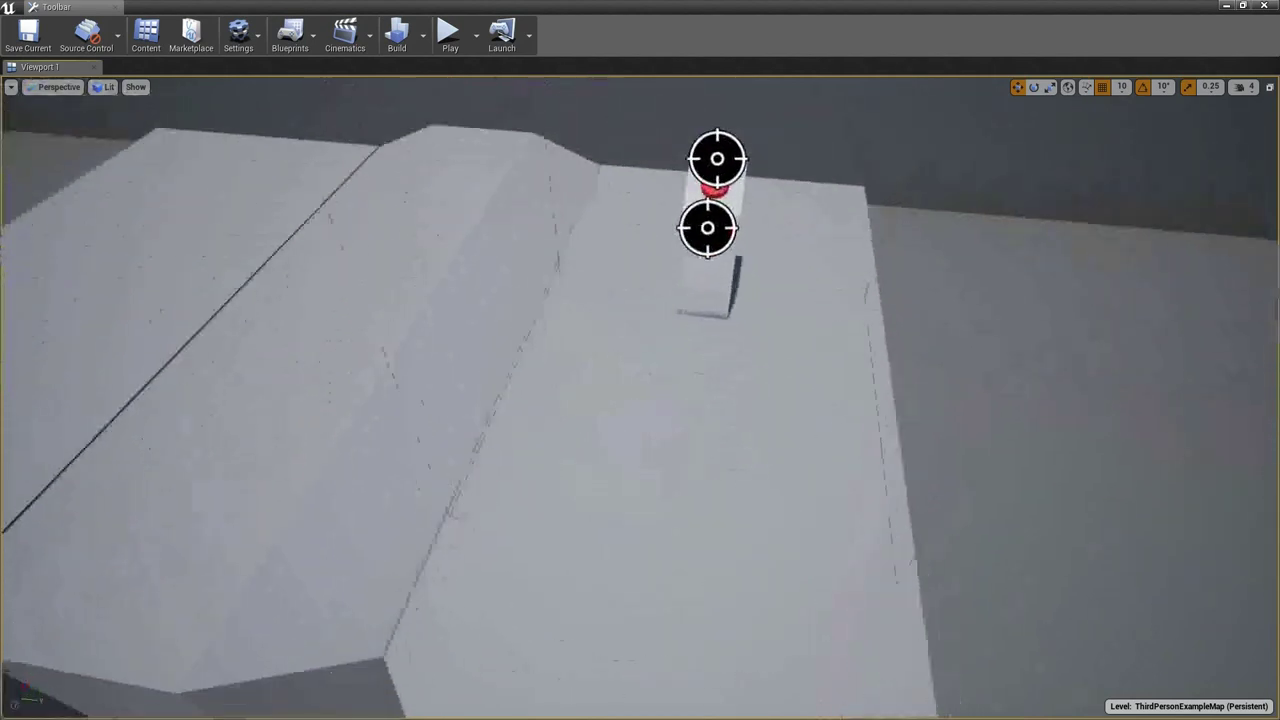
pyautogui.moveTo(1011, 306); pyautogui.dragTo(1011, 306, button='right')
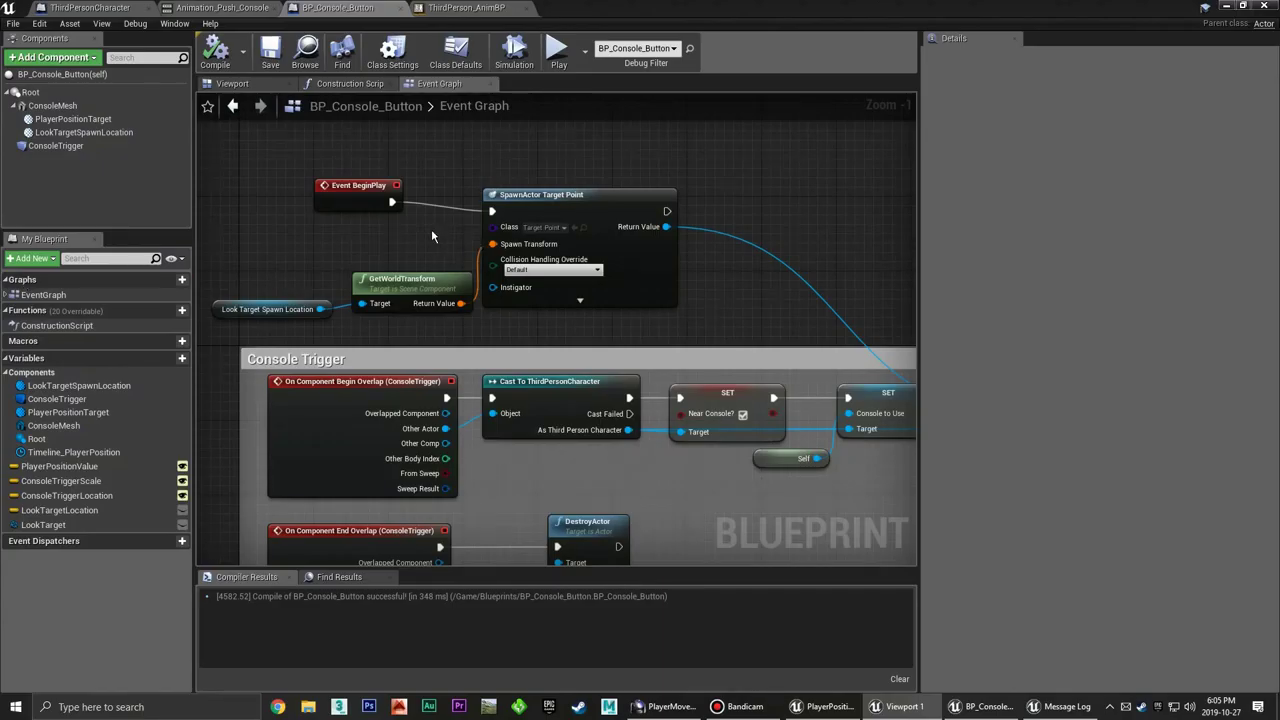
pyautogui.click(432, 235)
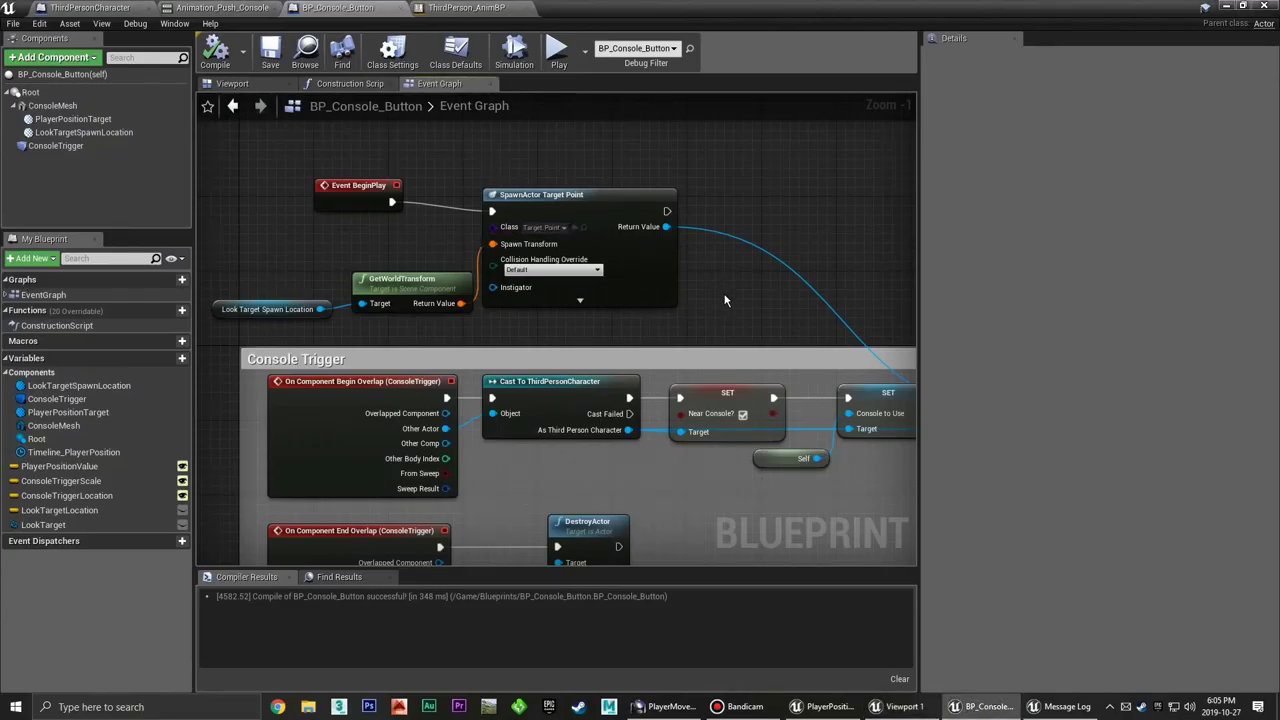
# Delete the Event BeginPlay node and move the three spawn nodes below the overlap chain
pyautogui.moveTo(726, 300); pyautogui.dragTo(686, 285, button='right')
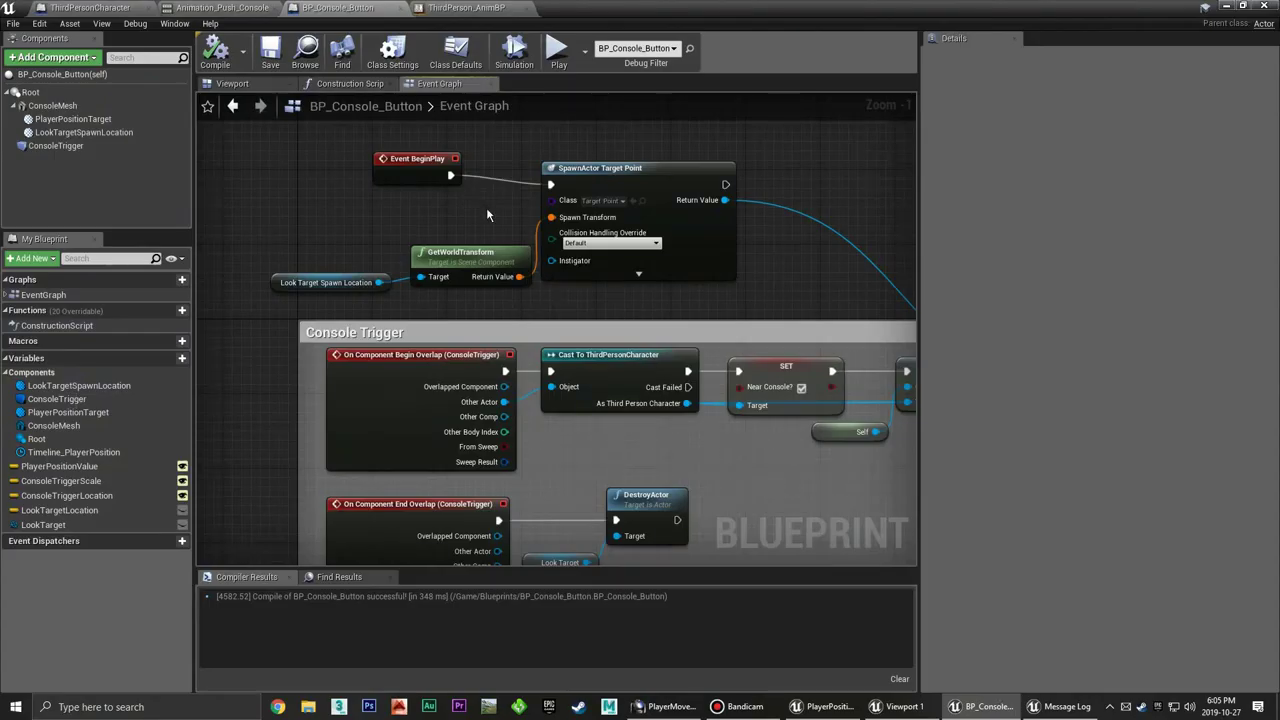
pyautogui.moveTo(488, 214); pyautogui.dragTo(378, 192, button='right')
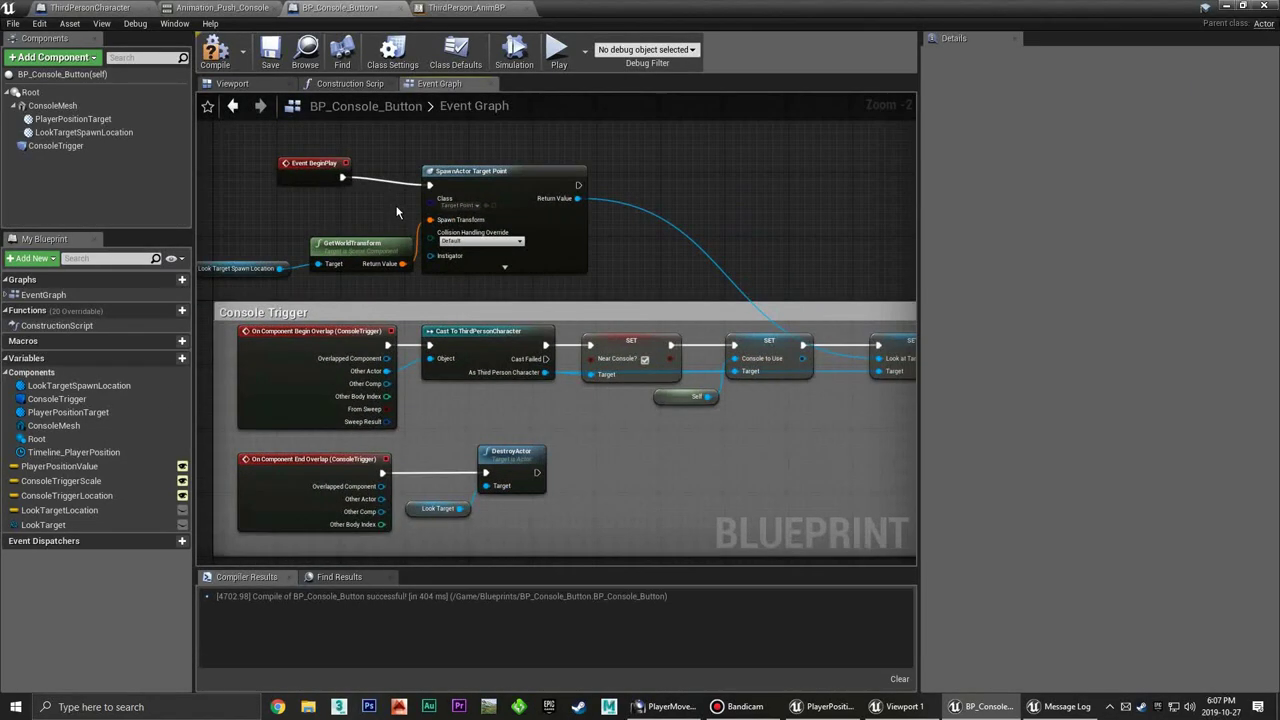
pyautogui.moveTo(396, 211); pyautogui.dragTo(402, 210, button='right')
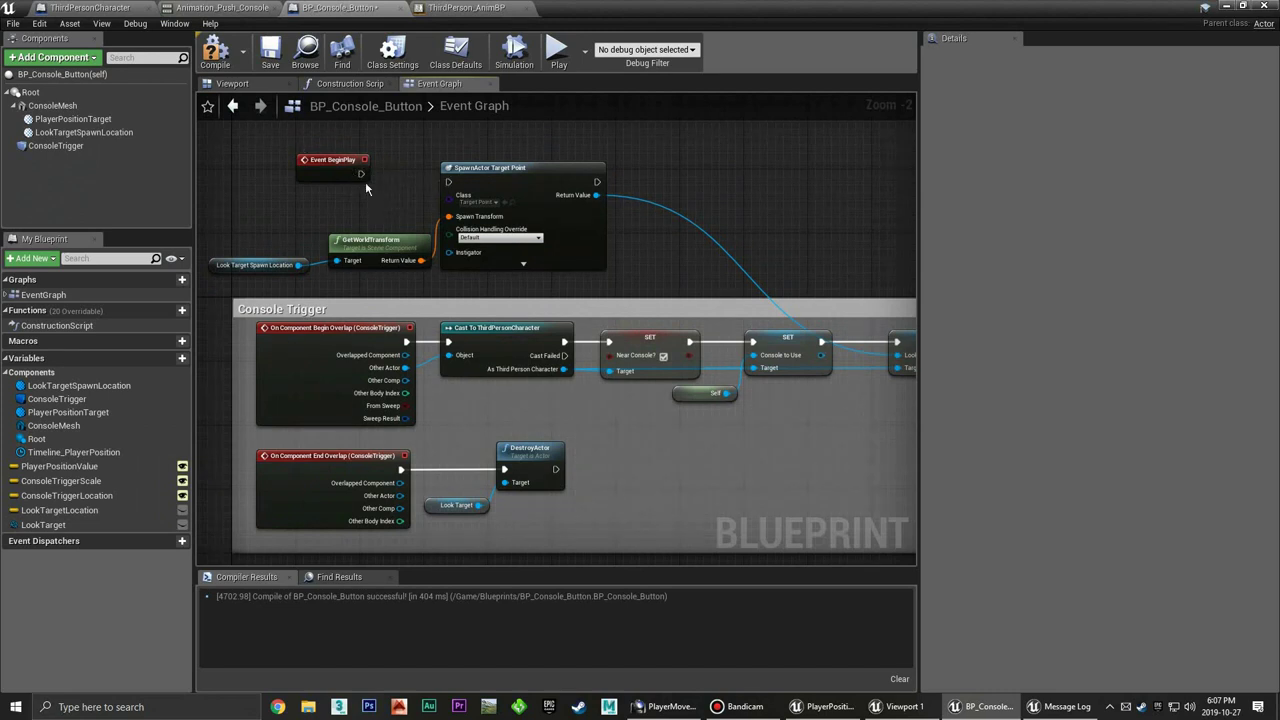
pyautogui.press('Delete')
pyautogui.moveTo(263, 211); pyautogui.dragTo(259, 173, button='right')
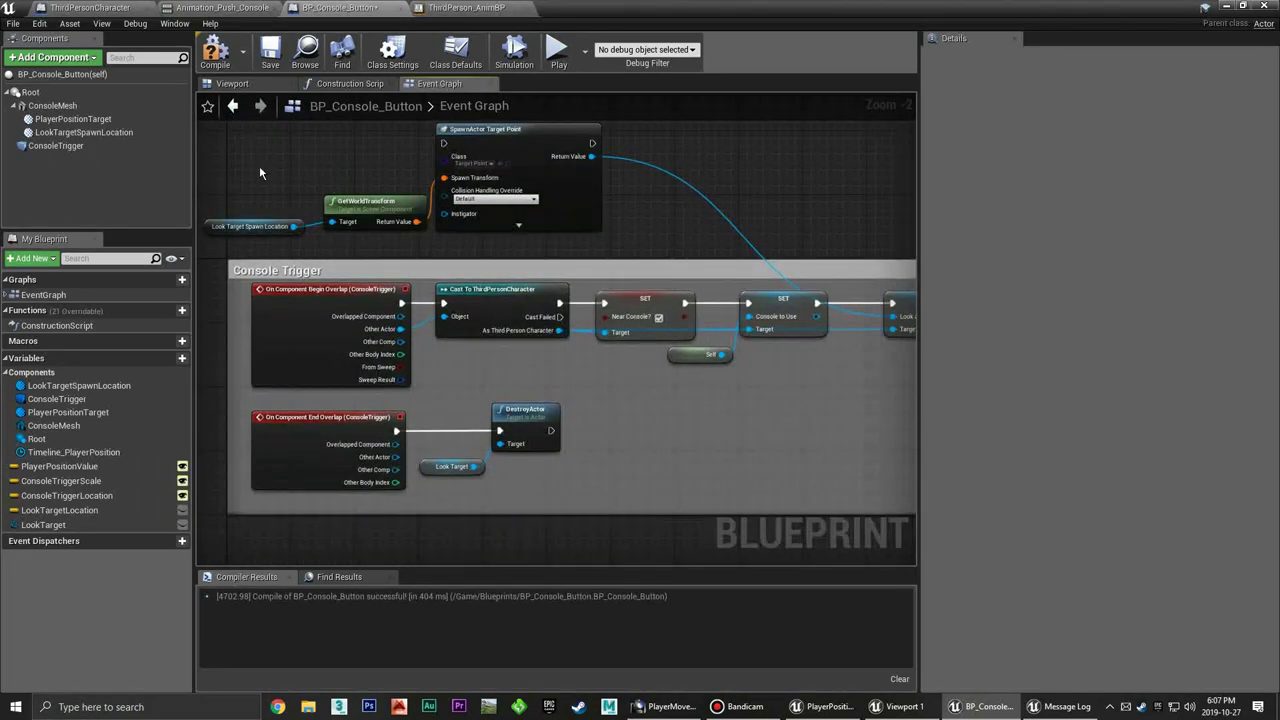
pyautogui.moveTo(523, 247); pyautogui.dragTo(520, 243)
pyautogui.moveTo(518, 135); pyautogui.dragTo(840, 380)
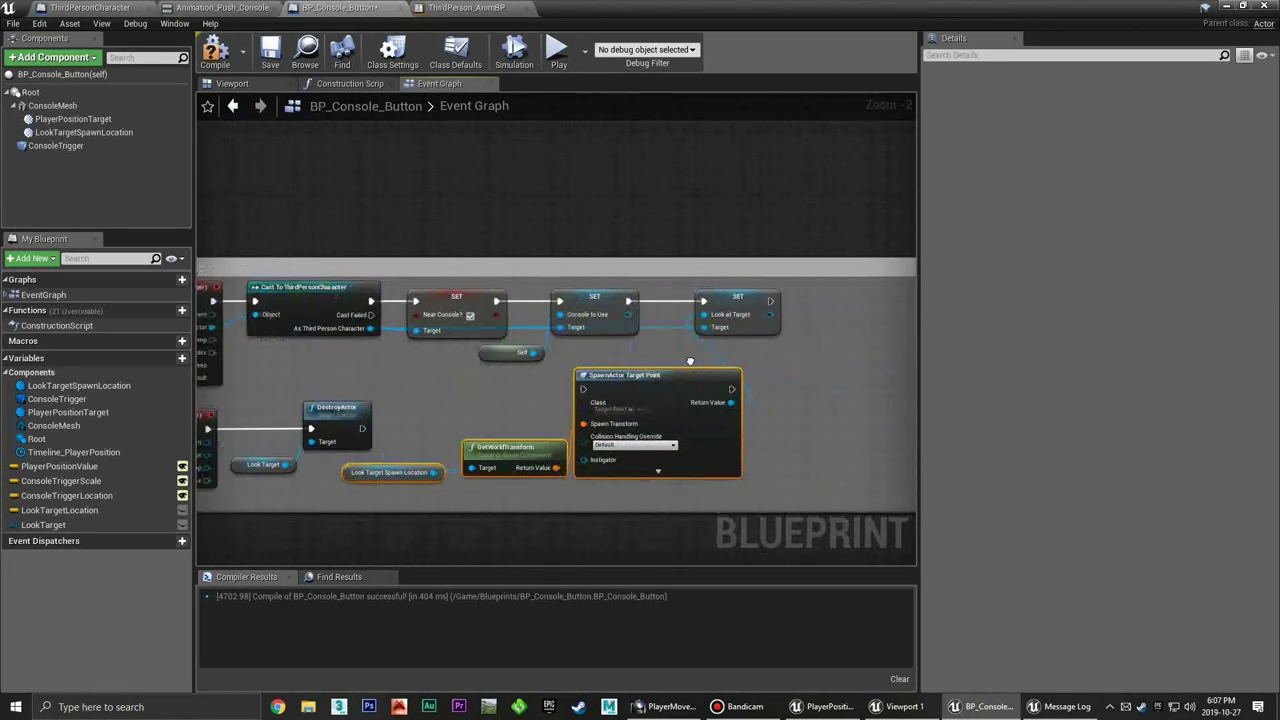
# Shift the Look at Target setter right and align the spawn nodes under the setters
pyautogui.moveTo(915, 302); pyautogui.dragTo(615, 297, button='right')
pyautogui.moveTo(614, 297); pyautogui.dragTo(857, 304)
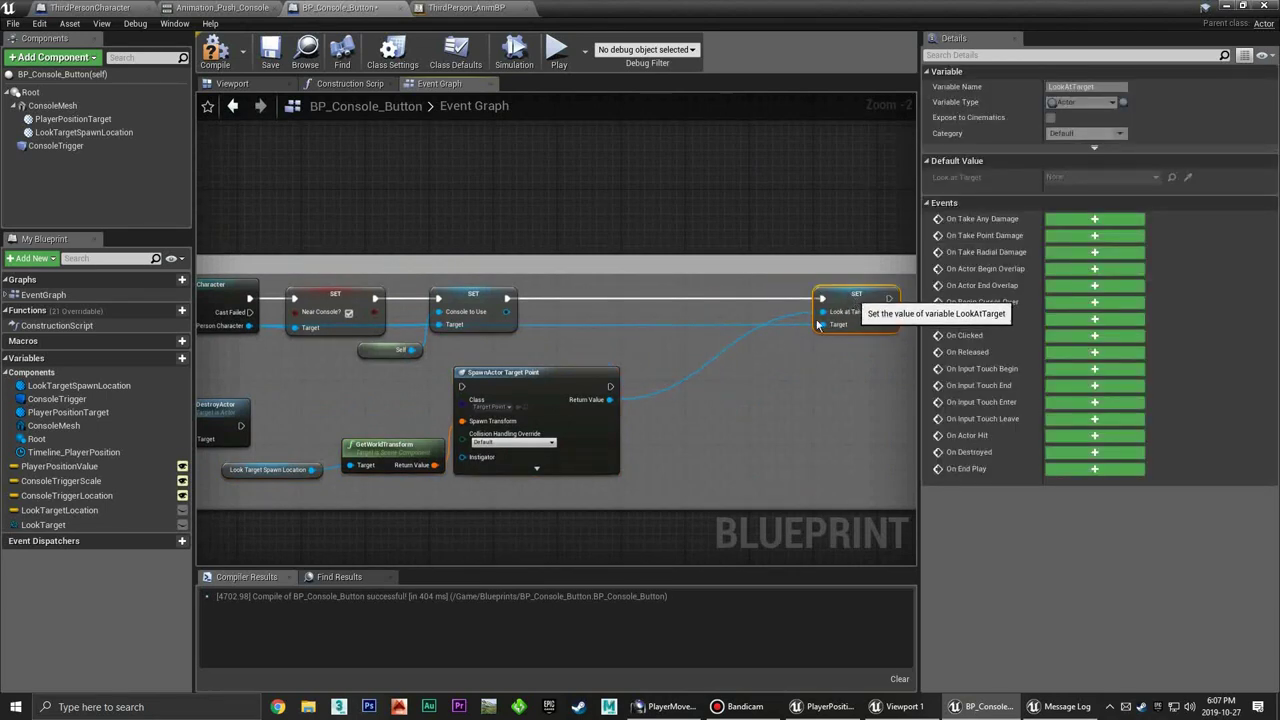
pyautogui.click(673, 358)
pyautogui.moveTo(673, 358); pyautogui.dragTo(700, 335, button='right')
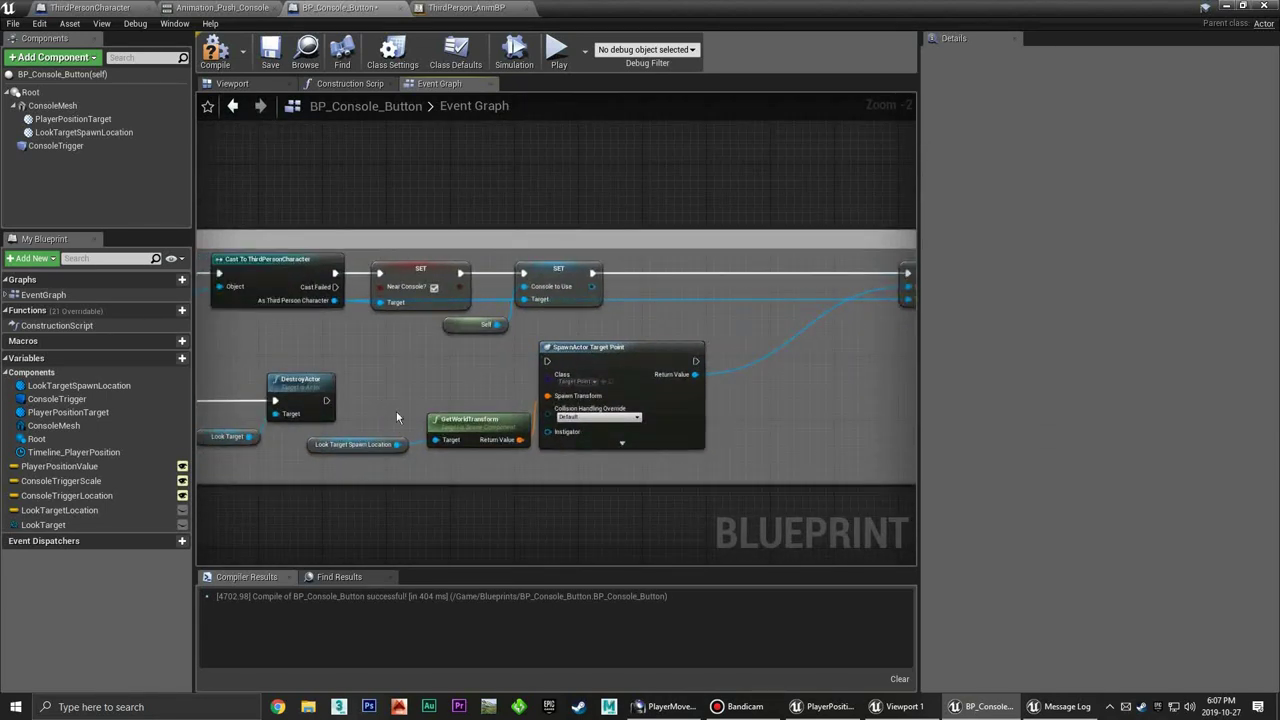
pyautogui.moveTo(396, 417); pyautogui.dragTo(617, 459)
pyautogui.moveTo(635, 340)
pyautogui.mouseDown()
pyautogui.moveTo(698, 324)
pyautogui.moveTo(708, 292)
pyautogui.mouseUp()
pyautogui.click(826, 376)
pyautogui.moveTo(826, 376); pyautogui.dragTo(786, 384, button='right')
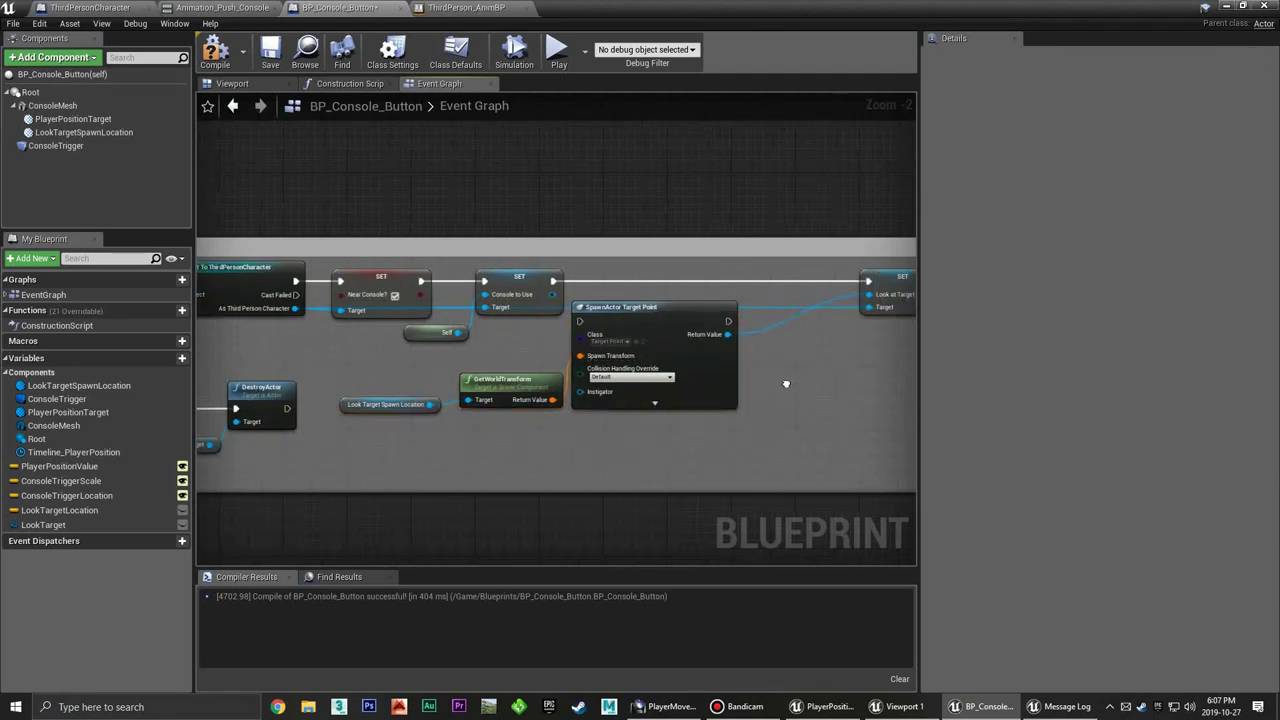
pyautogui.scroll(2, 786, 384)
# Connect SpawnActor Target Point's execution output to the Set Look at Target node placed beside it
pyautogui.moveTo(487, 343); pyautogui.dragTo(503, 297)
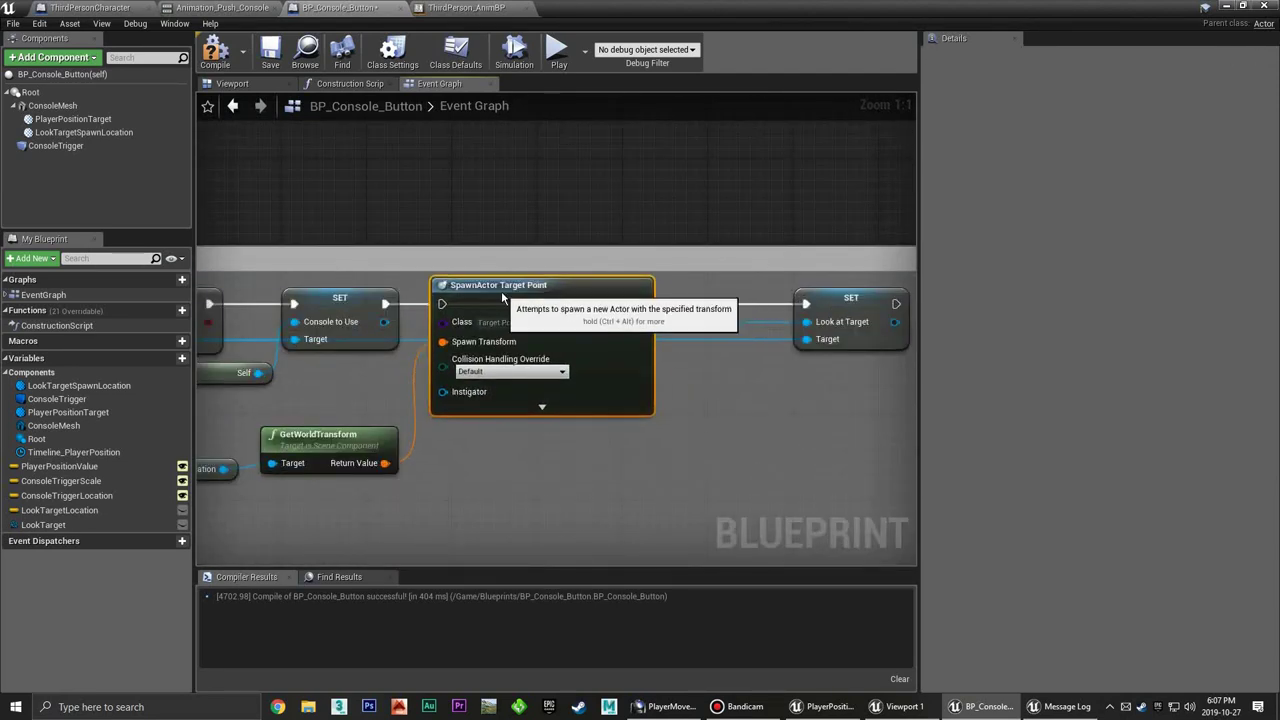
pyautogui.moveTo(385, 303); pyautogui.dragTo(380, 318)
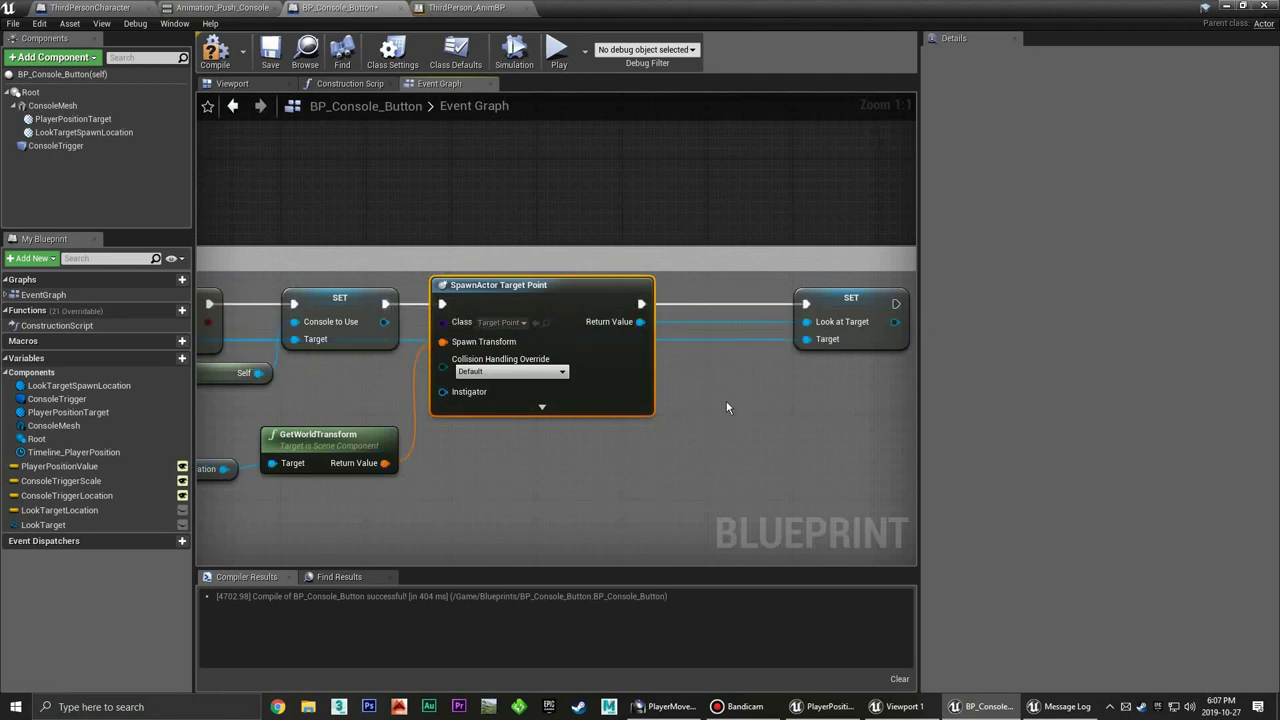
pyautogui.moveTo(845, 297); pyautogui.dragTo(740, 308)
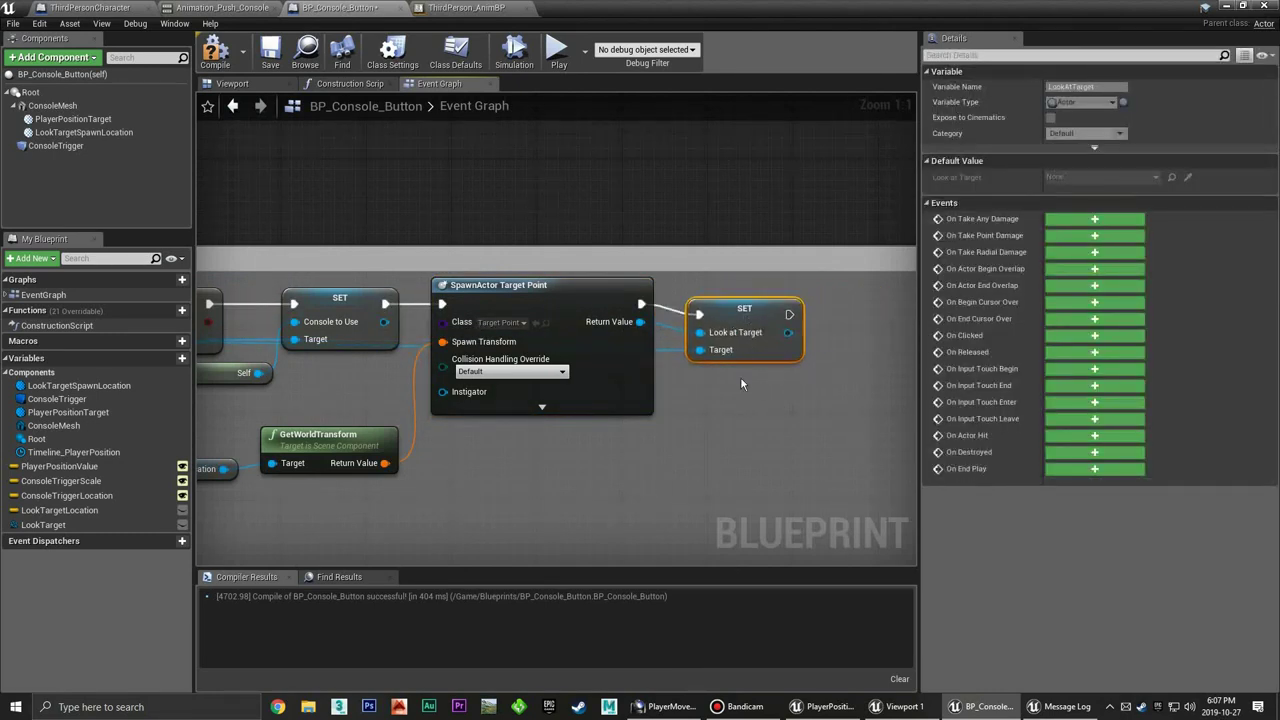
pyautogui.click(453, 468)
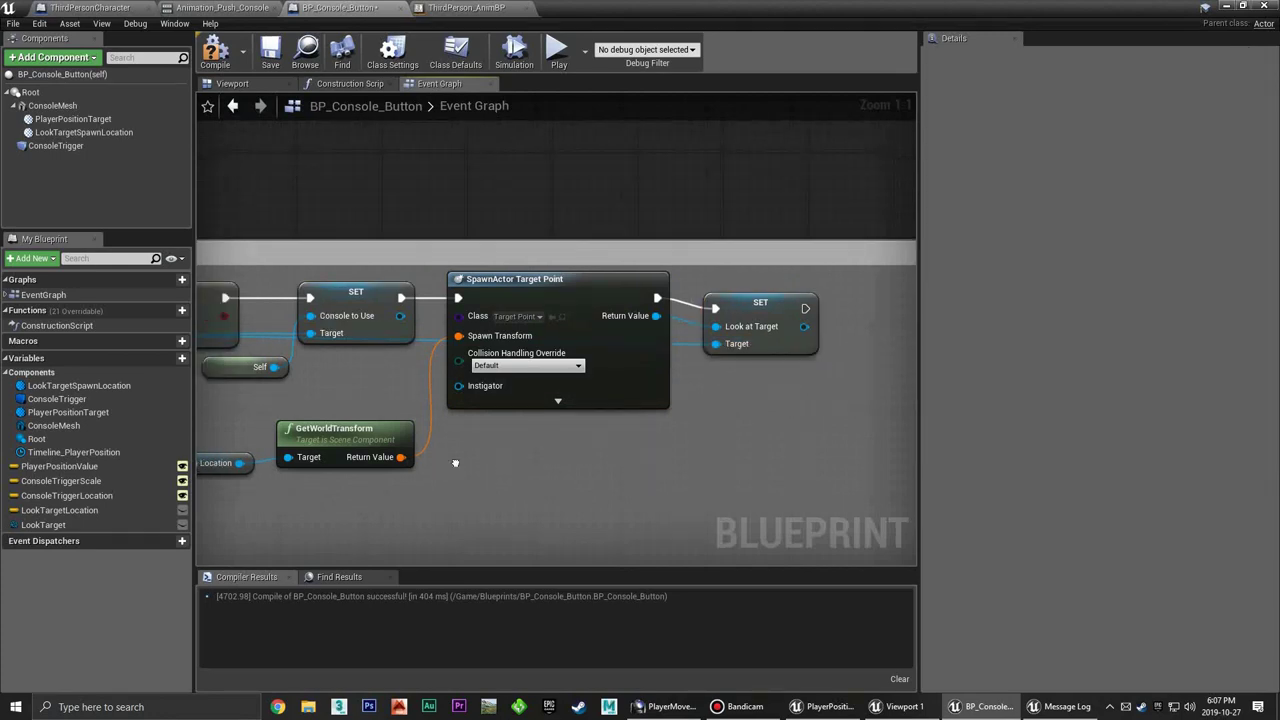
pyautogui.moveTo(374, 457); pyautogui.dragTo(428, 381, button='right')
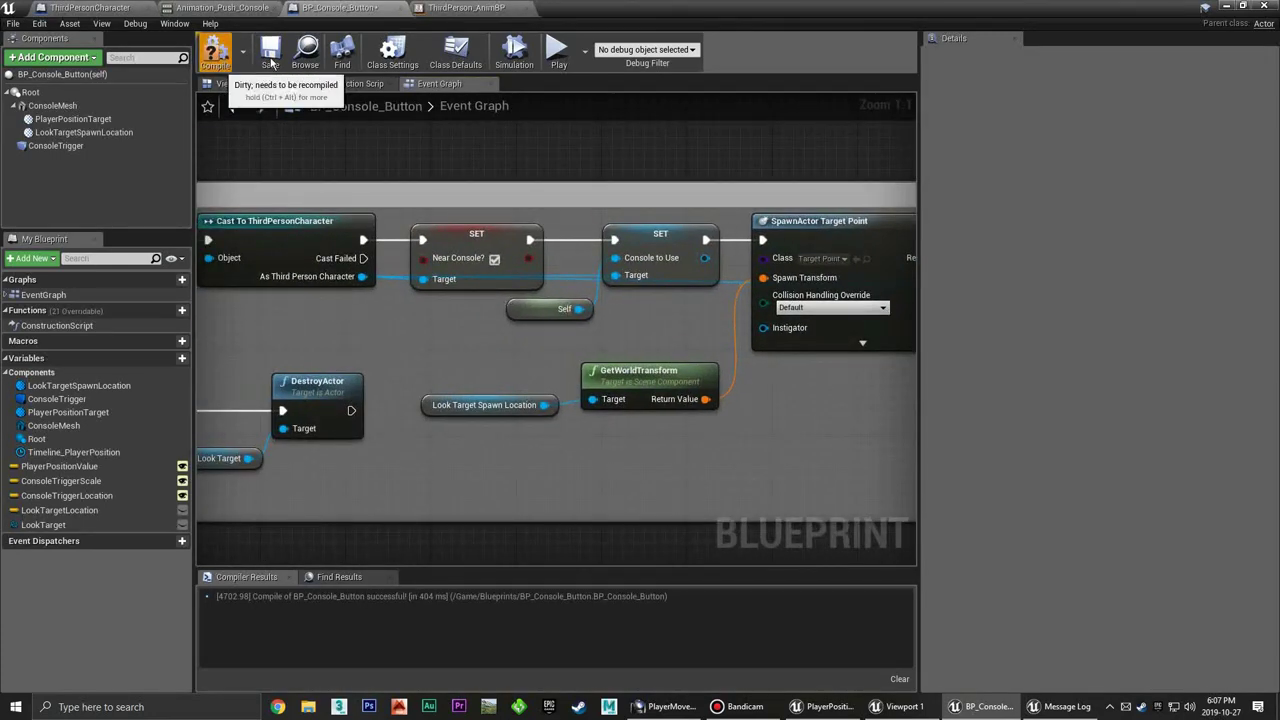
# Play the level, walk the character up the stairs to the red button pedestal, then stop
pyautogui.hotkey('alt', 'Tab')
pyautogui.click(450, 35)
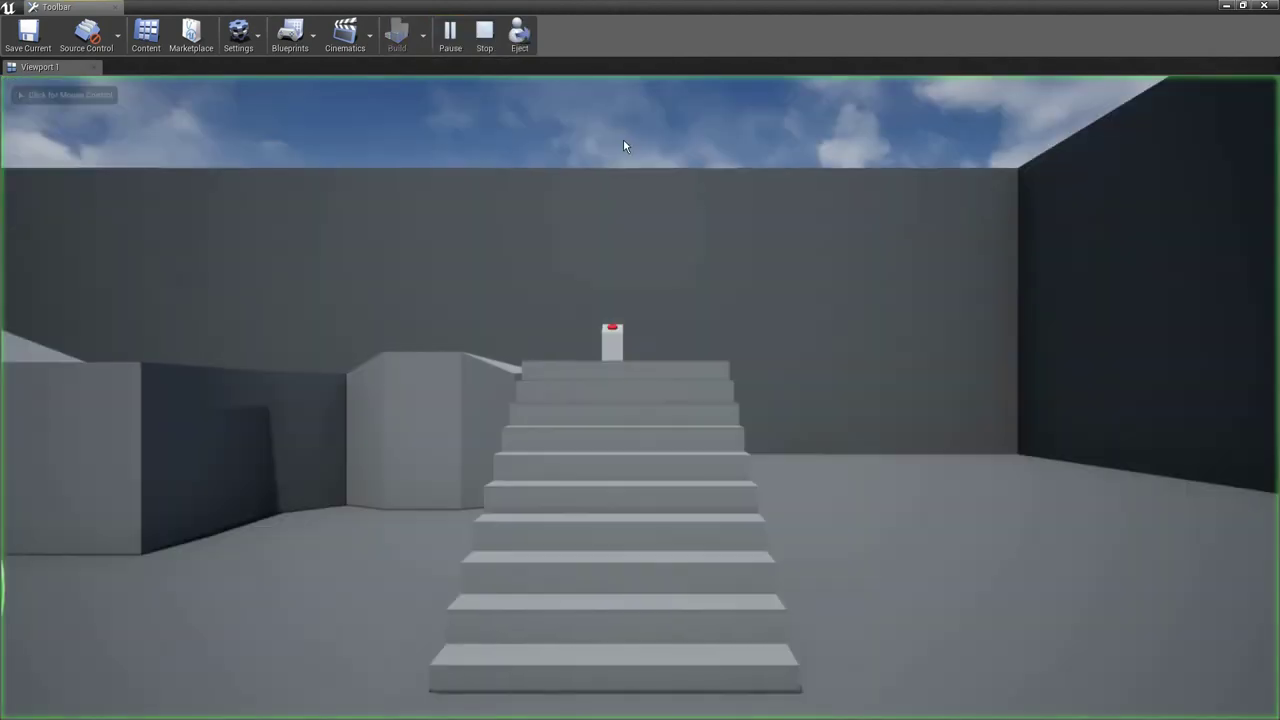
pyautogui.press('w')
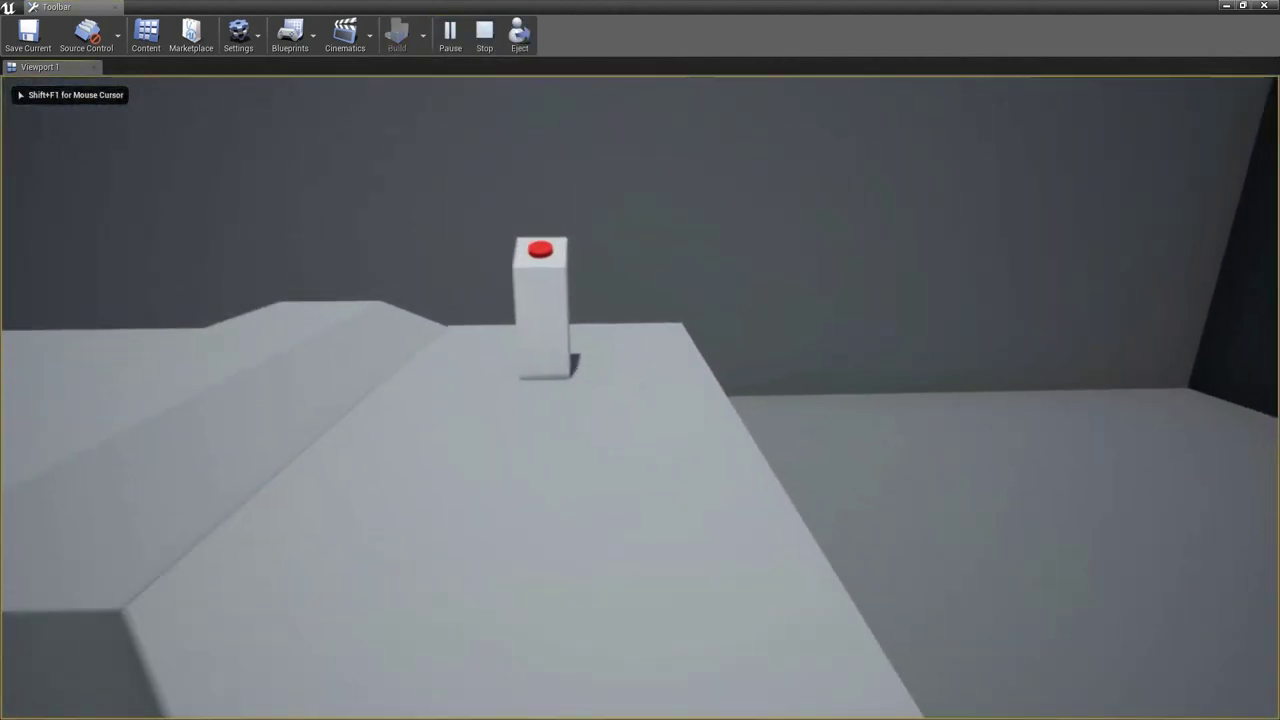
pyautogui.press('w')
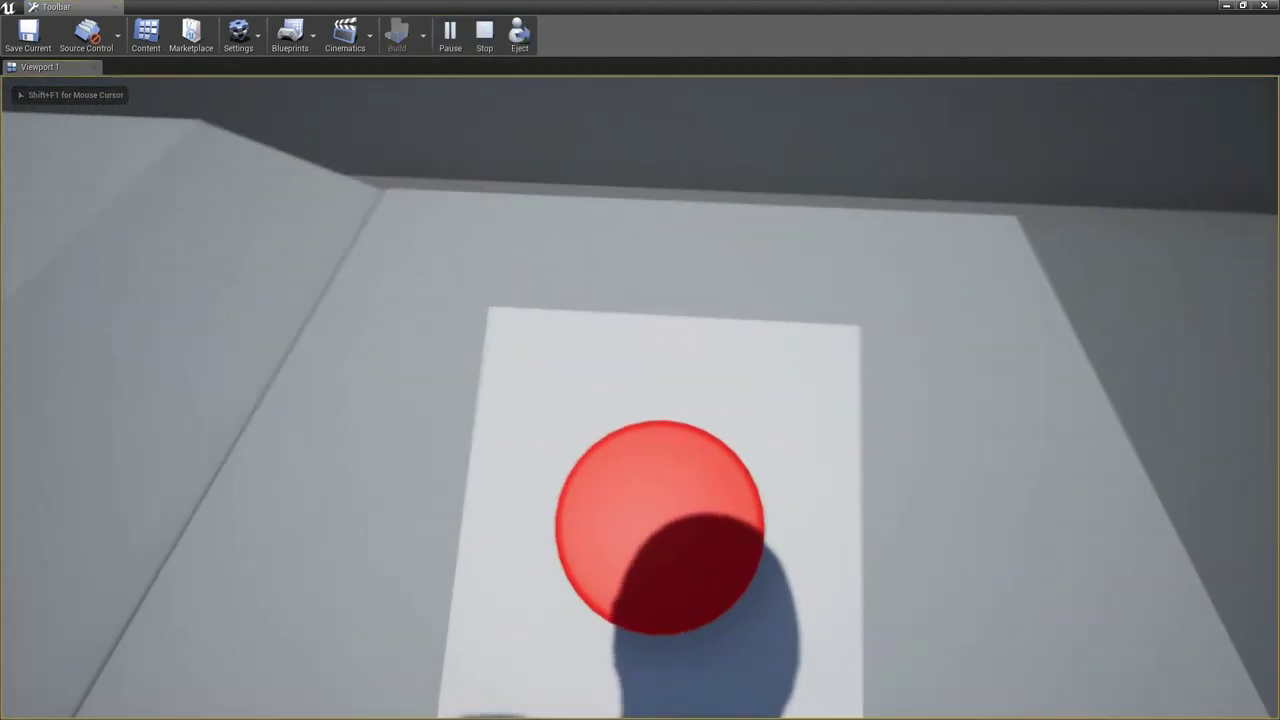
pyautogui.press('s')
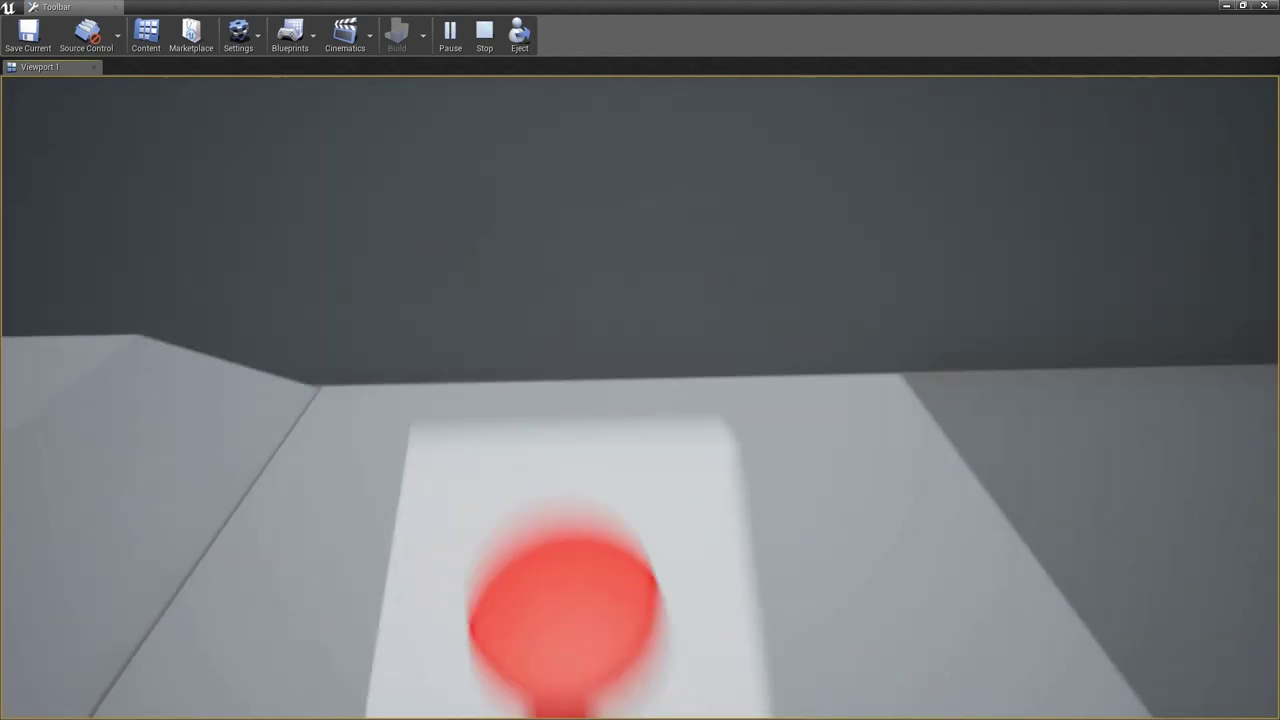
pyautogui.press('Escape')
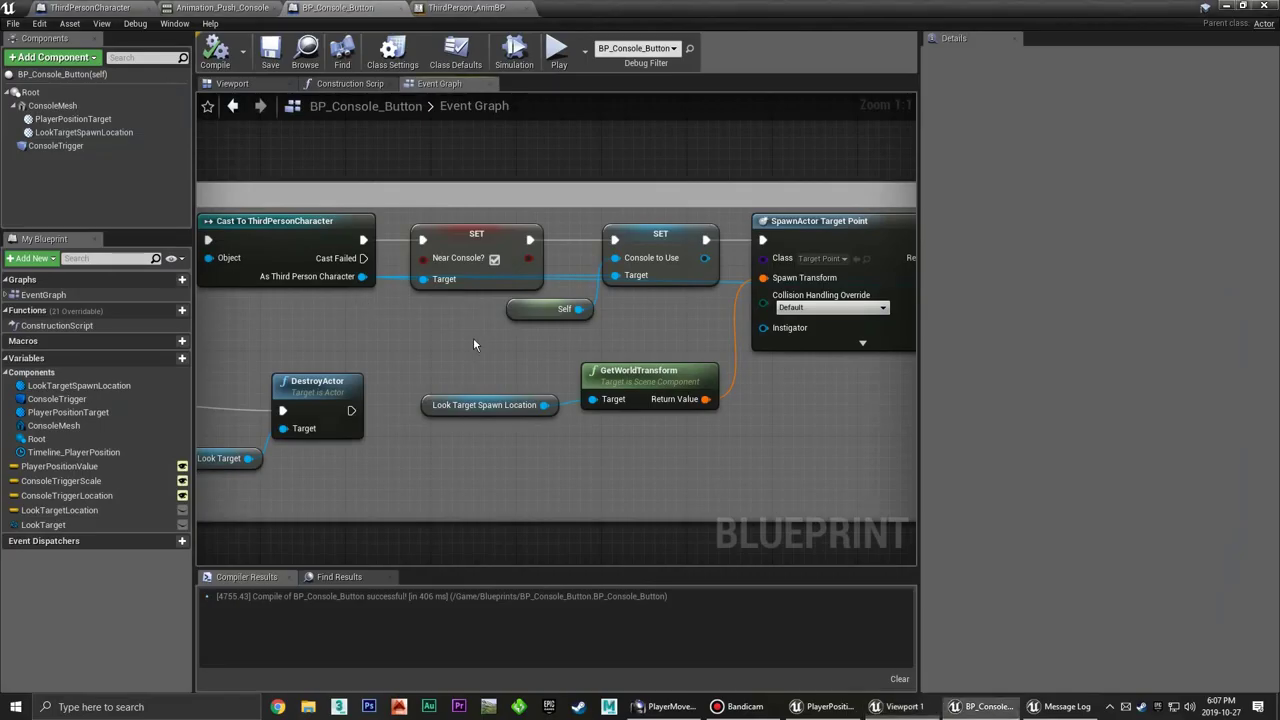
# Delete the Look Target getter feeding DestroyActor, then select the End Overlap and DestroyActor nodes
pyautogui.moveTo(473, 337); pyautogui.dragTo(555, 308, button='right')
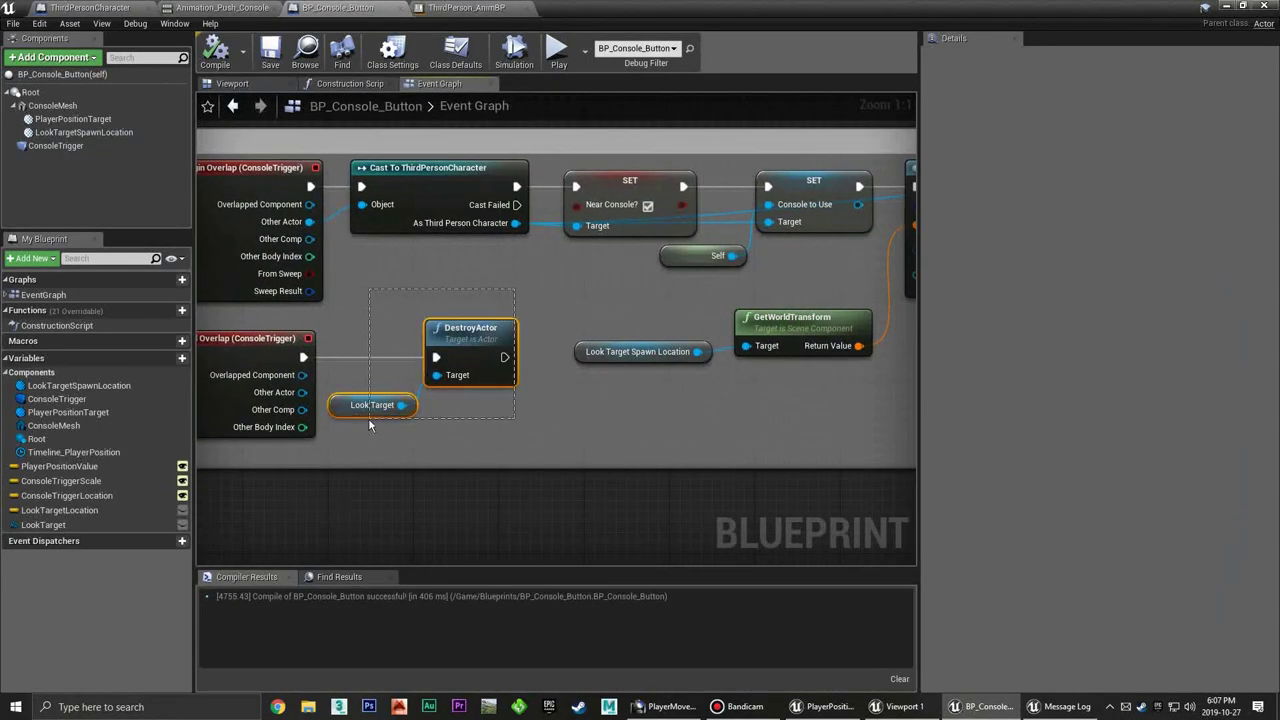
pyautogui.moveTo(370, 425); pyautogui.dragTo(377, 315)
pyautogui.moveTo(385, 390); pyautogui.dragTo(381, 431)
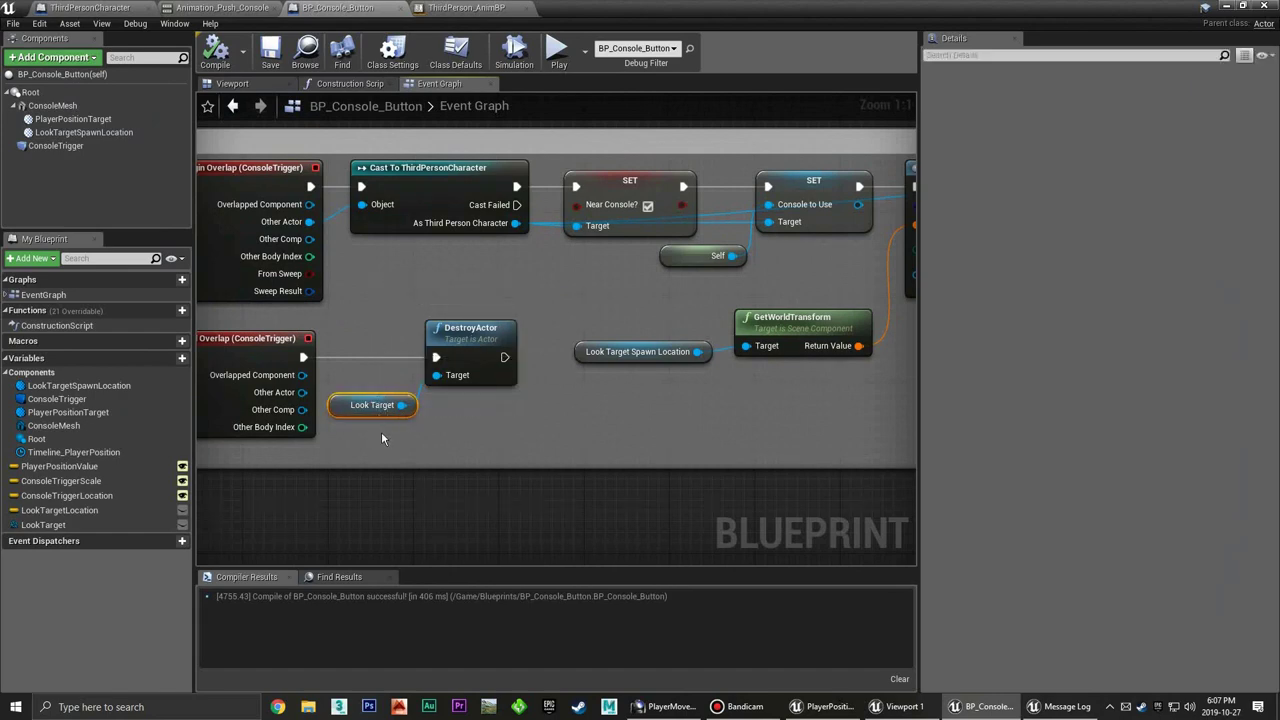
pyautogui.press('Delete')
pyautogui.rightClick(405, 406)
pyautogui.press('Escape')
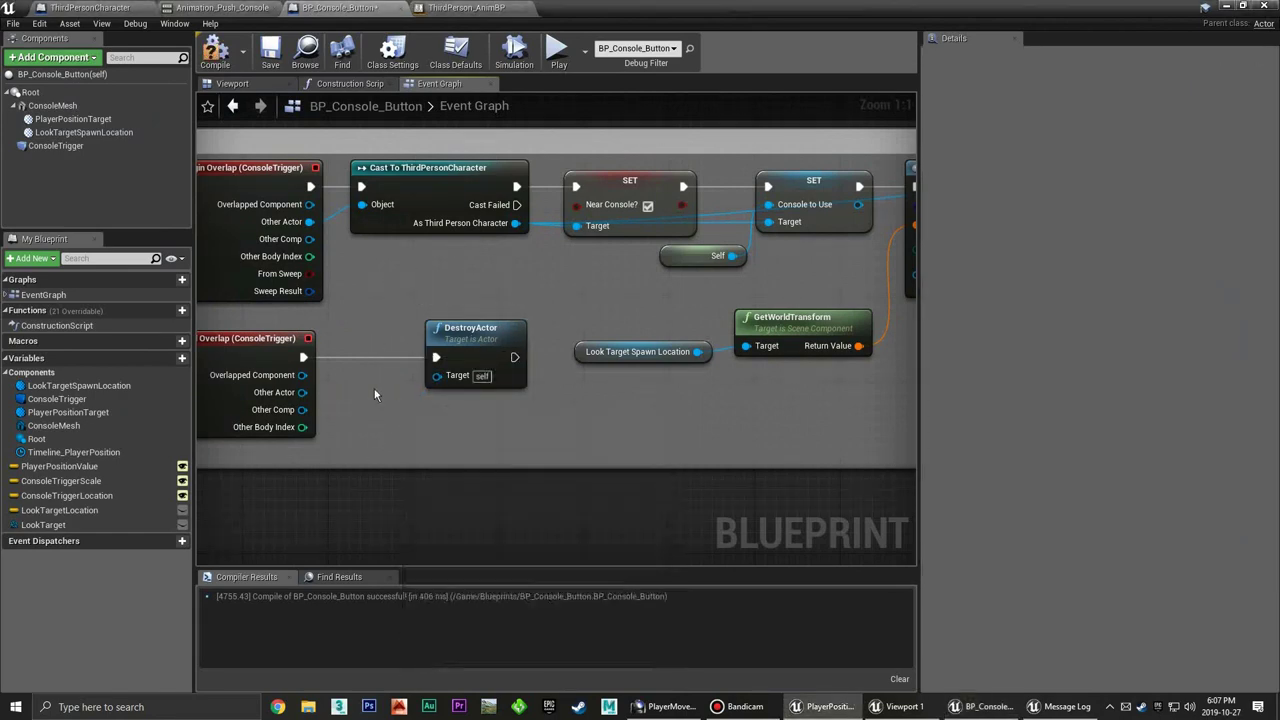
pyautogui.moveTo(777, 345); pyautogui.dragTo(622, 358, button='right')
pyautogui.scroll(-4, 600, 362)
pyautogui.scroll(2, 583, 371)
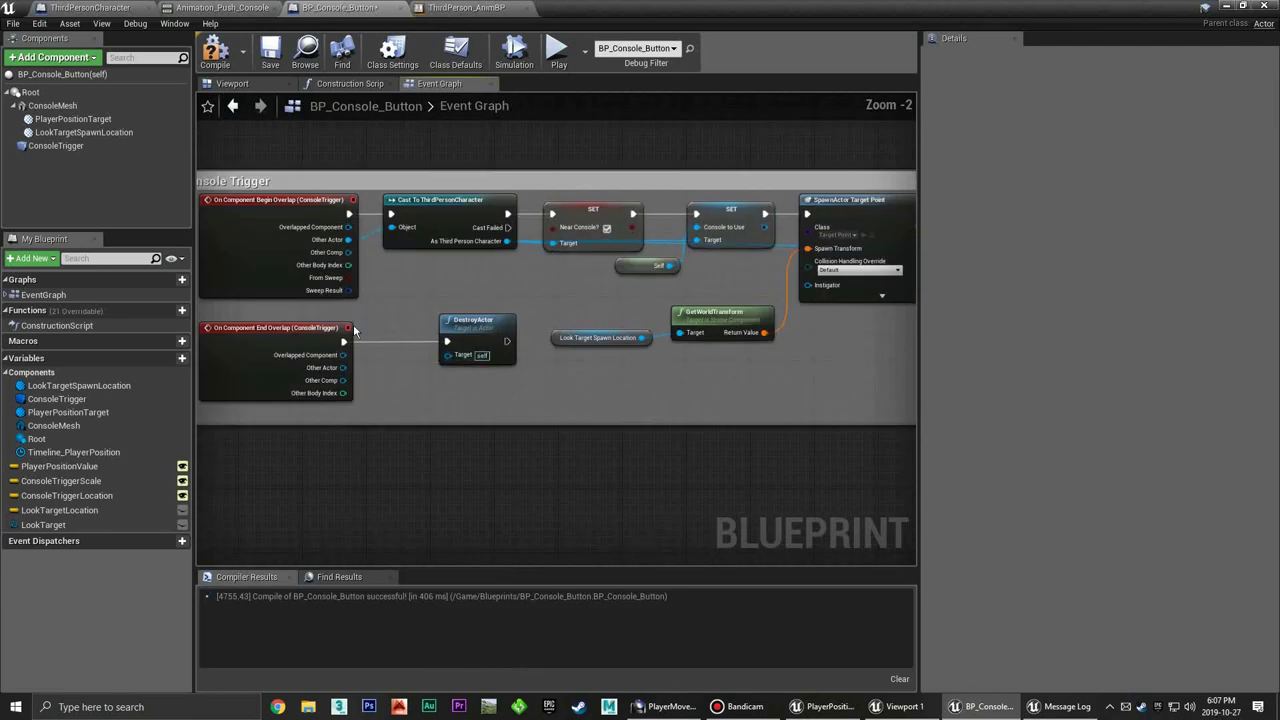
pyautogui.moveTo(472, 299)
pyautogui.mouseDown()
pyautogui.moveTo(365, 370)
pyautogui.moveTo(395, 325)
pyautogui.mouseUp()
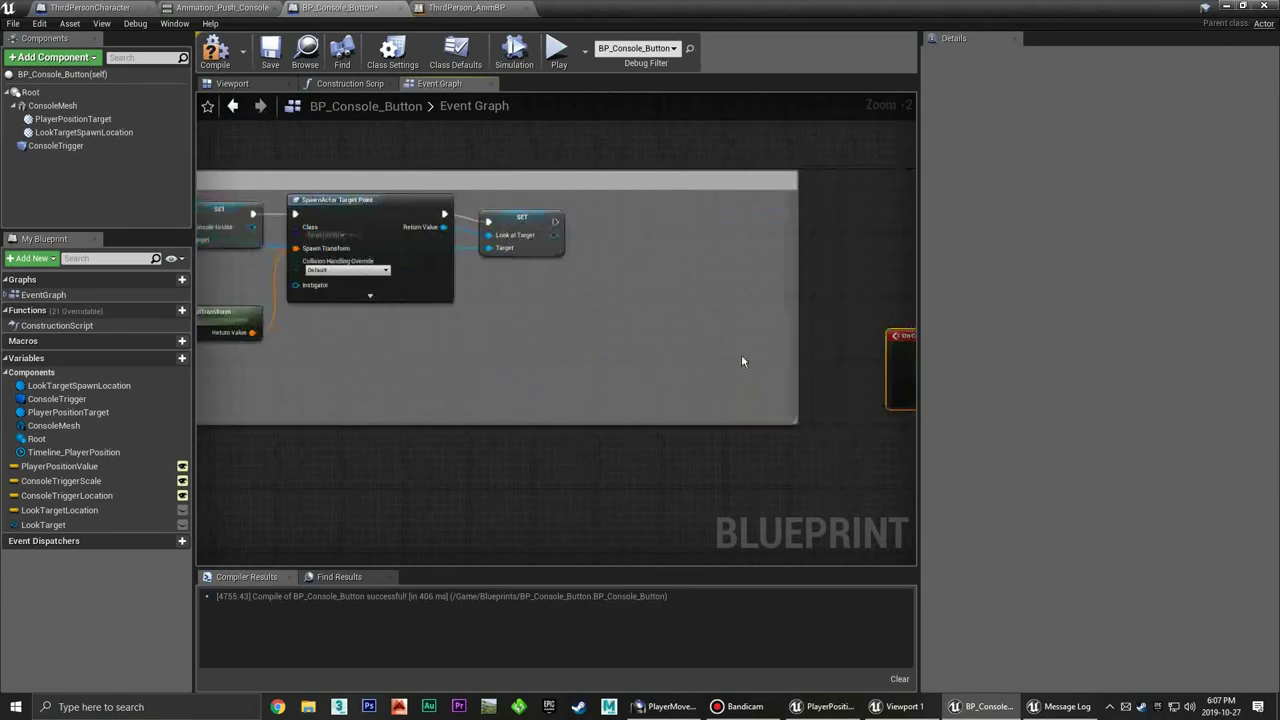
# Wire SpawnActor's Return Value into DestroyActor's Target, move DestroyActor closer, and compile
pyautogui.click(465, 279)
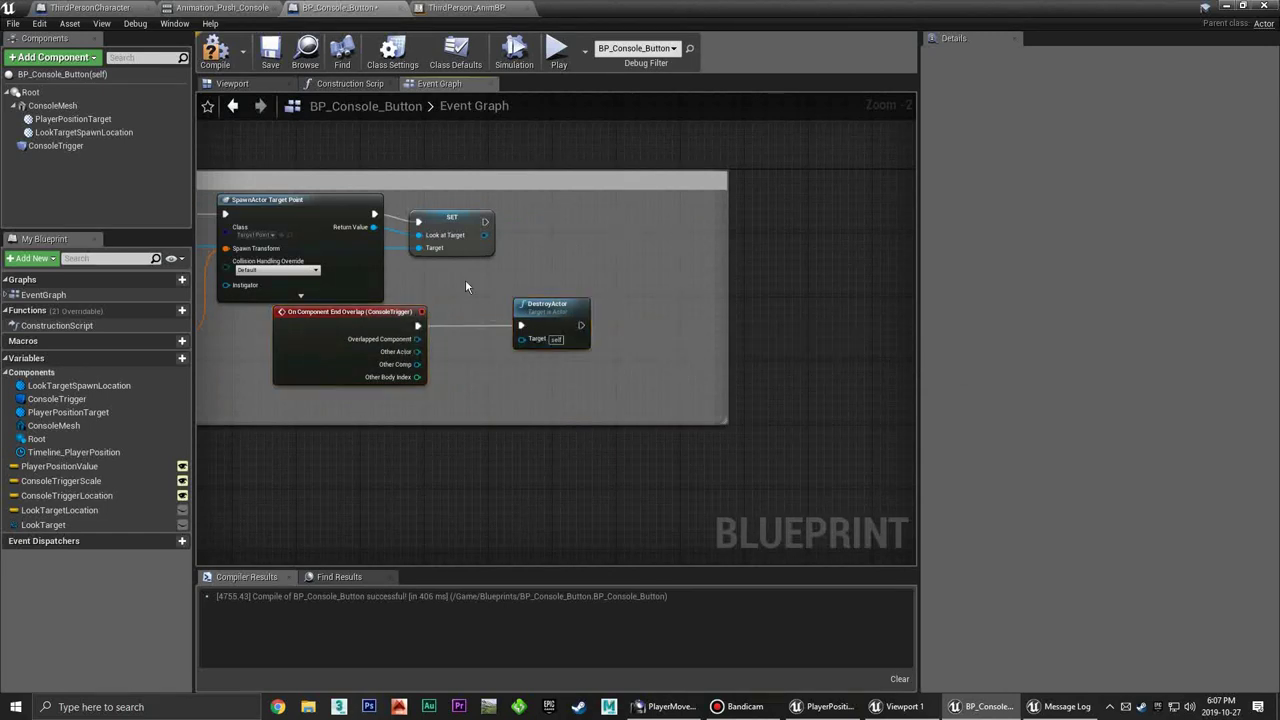
pyautogui.scroll(2, 514, 317)
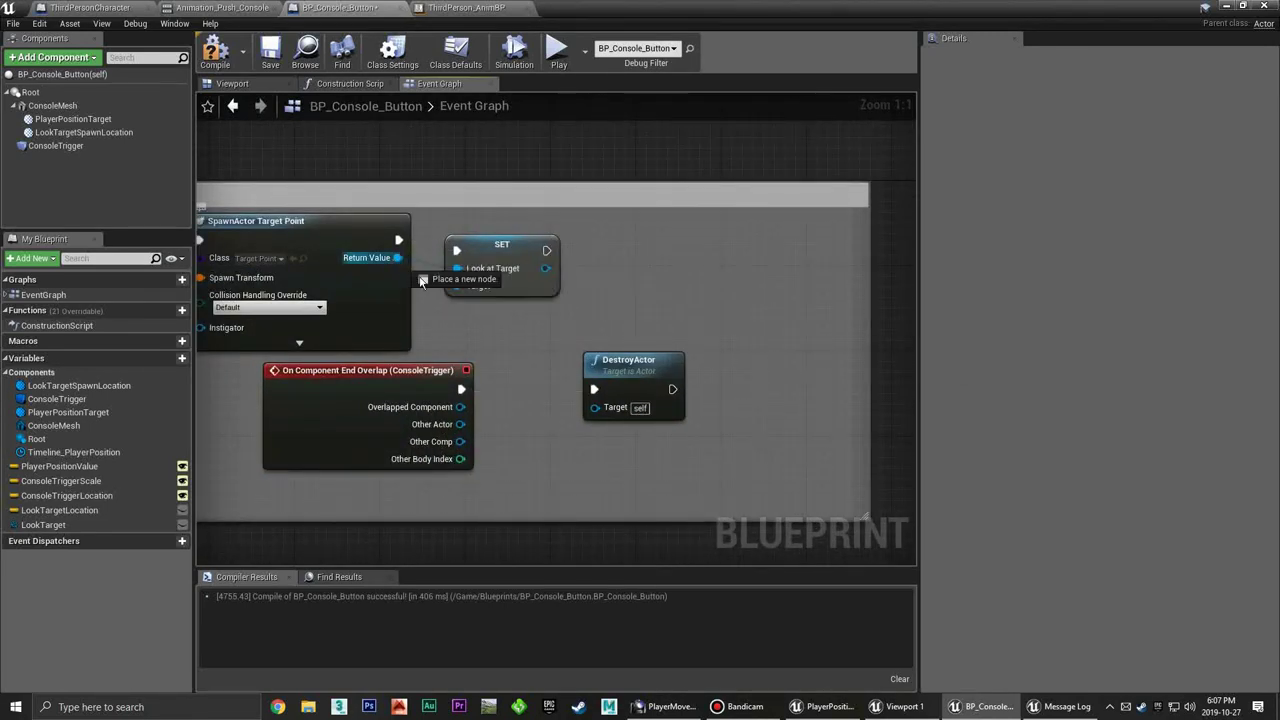
pyautogui.moveTo(397, 257); pyautogui.dragTo(604, 417)
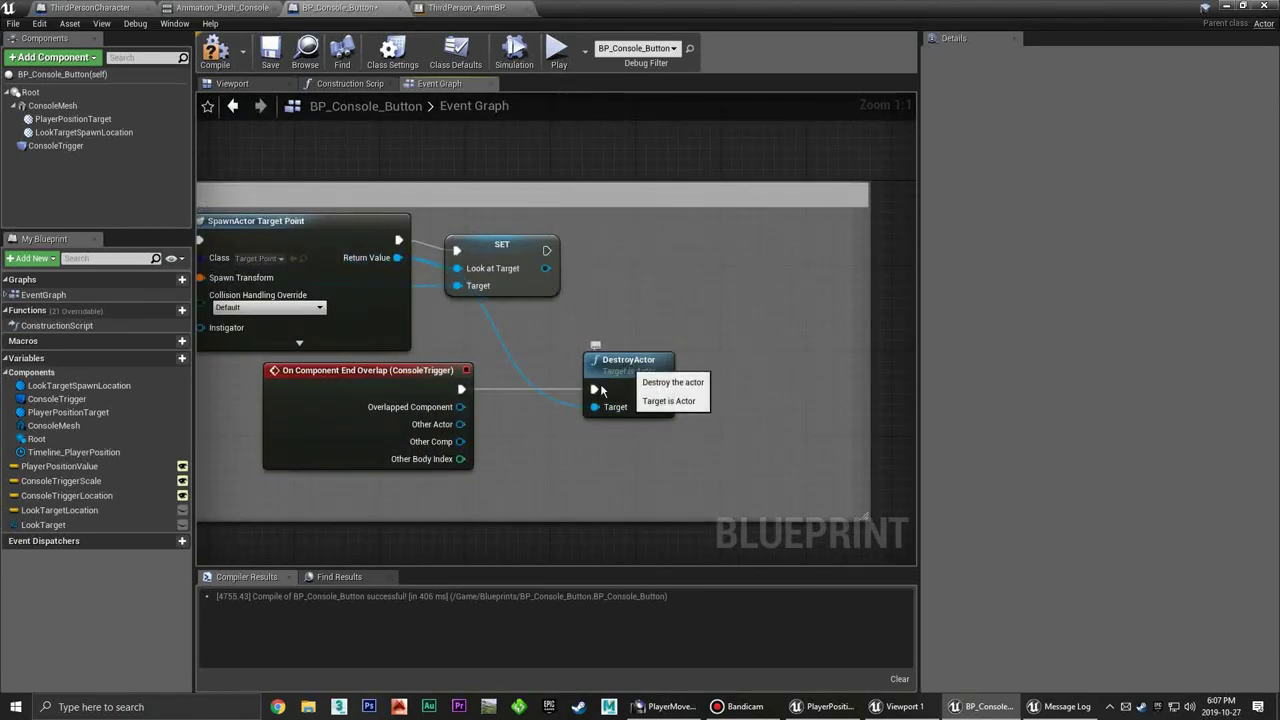
pyautogui.moveTo(627, 362); pyautogui.dragTo(562, 362)
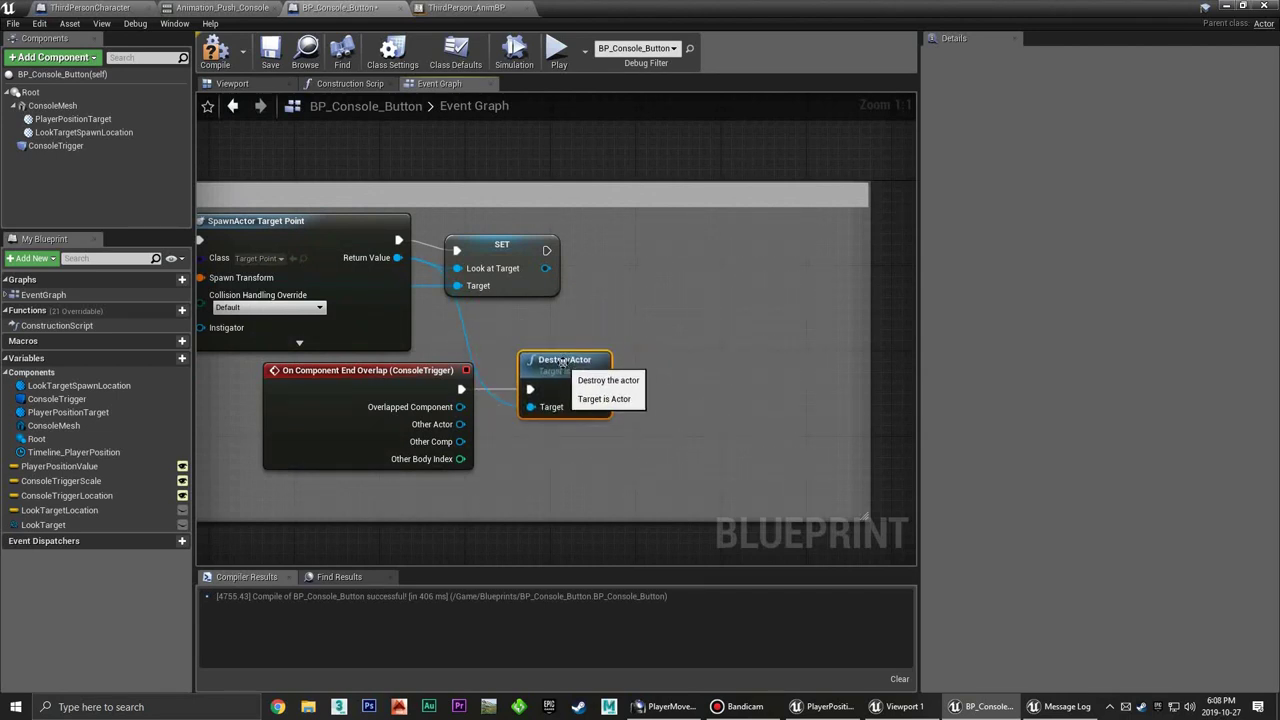
pyautogui.click(215, 50)
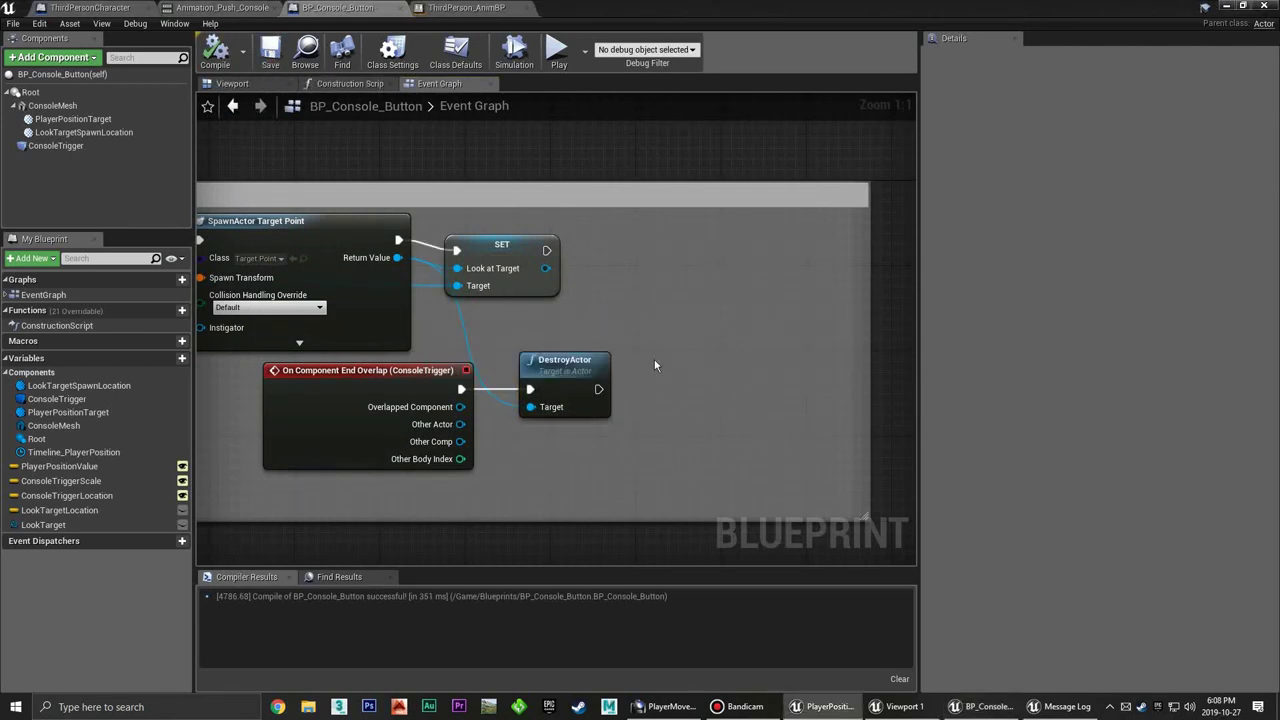
# Inspect the spawn nodes, briefly expanding and collapsing SpawnActor's extra pins
pyautogui.moveTo(625, 347); pyautogui.dragTo(726, 292, button='right')
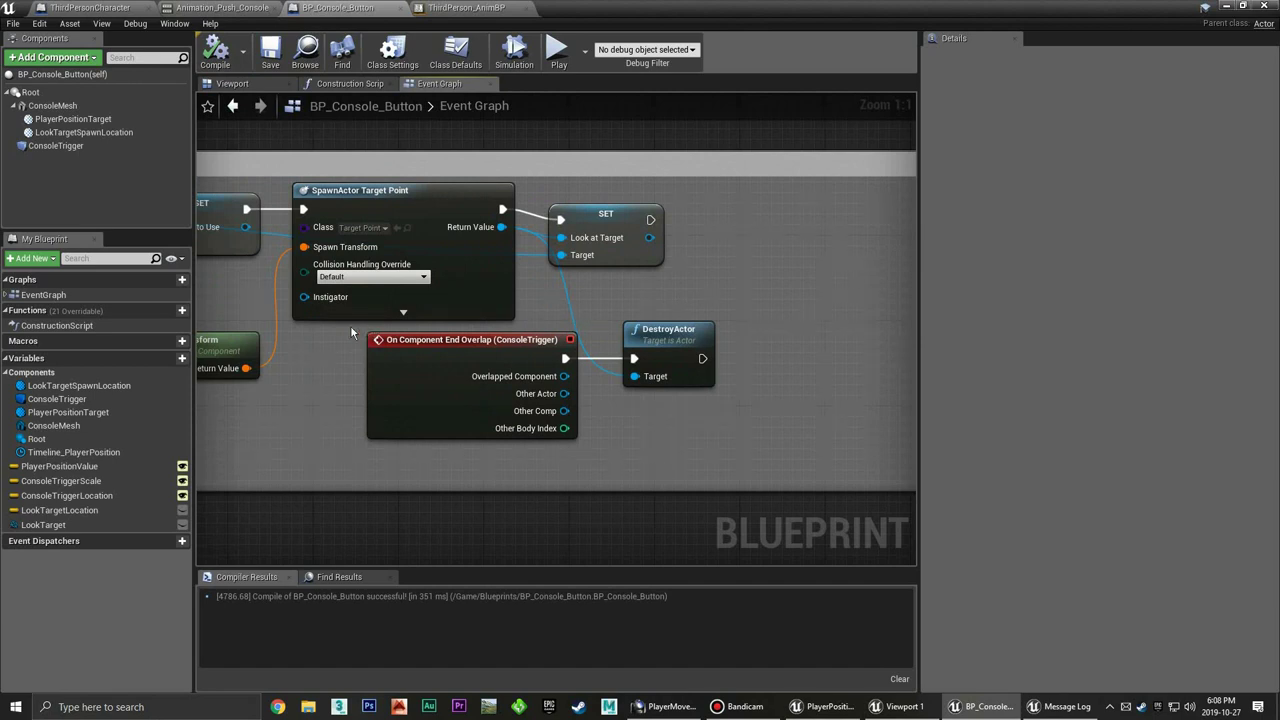
pyautogui.moveTo(309, 364); pyautogui.dragTo(463, 390, button='right')
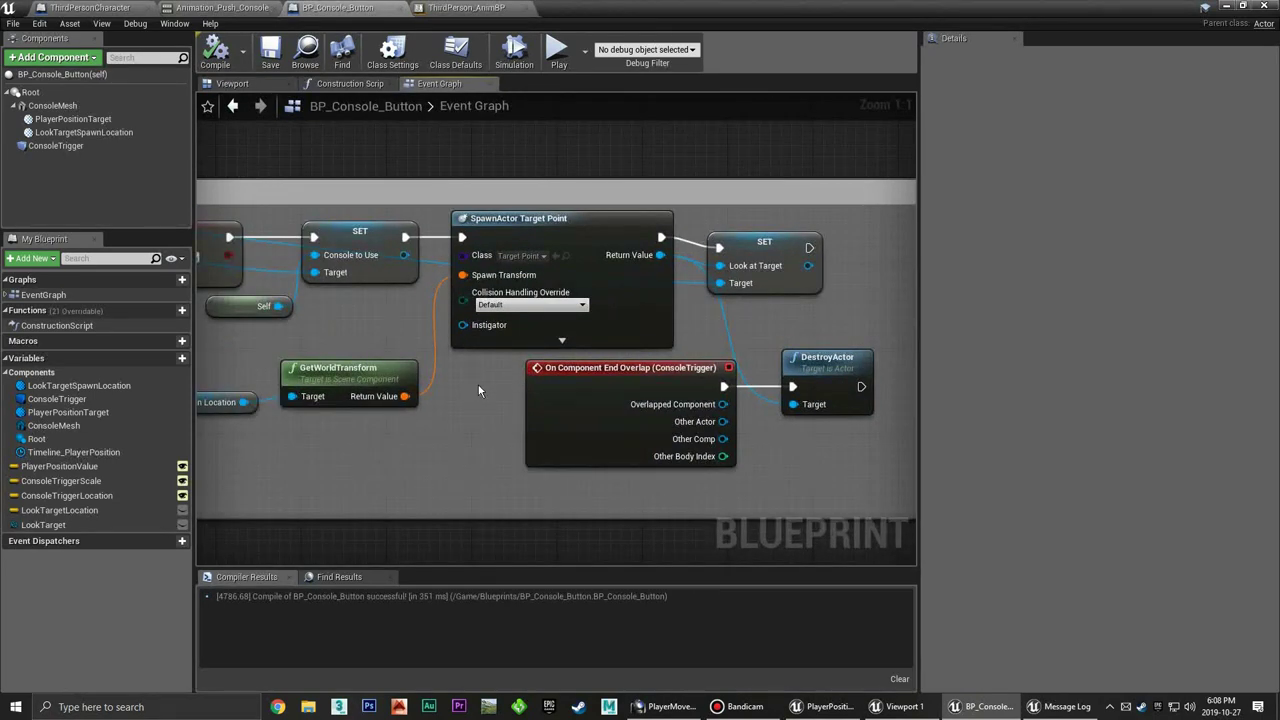
pyautogui.click(561, 341)
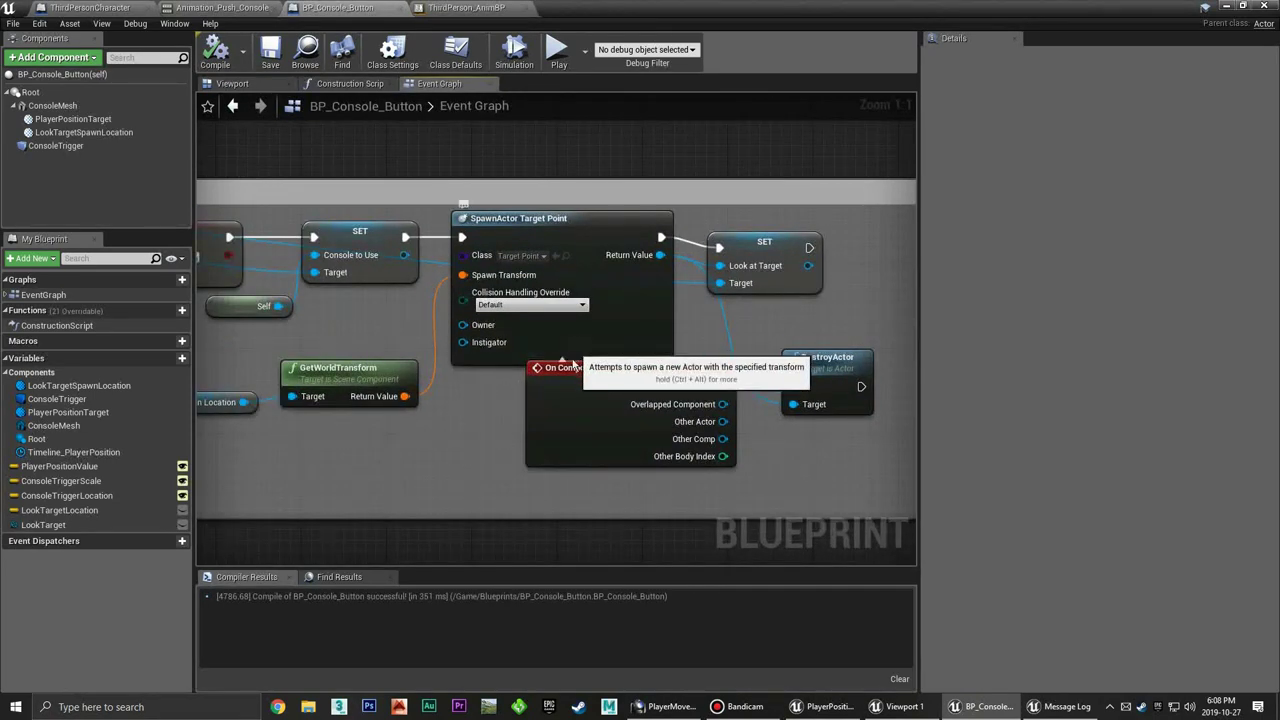
pyautogui.click(562, 359)
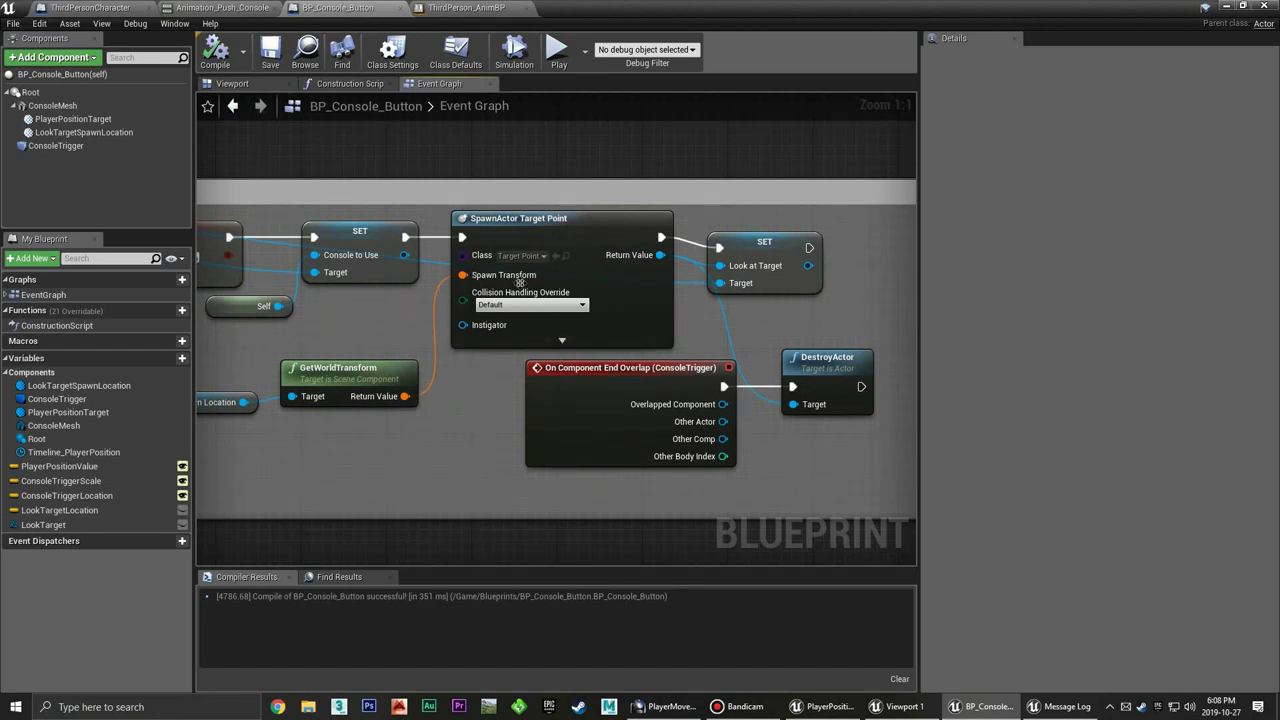
pyautogui.moveTo(690, 334); pyautogui.dragTo(577, 294, button='right')
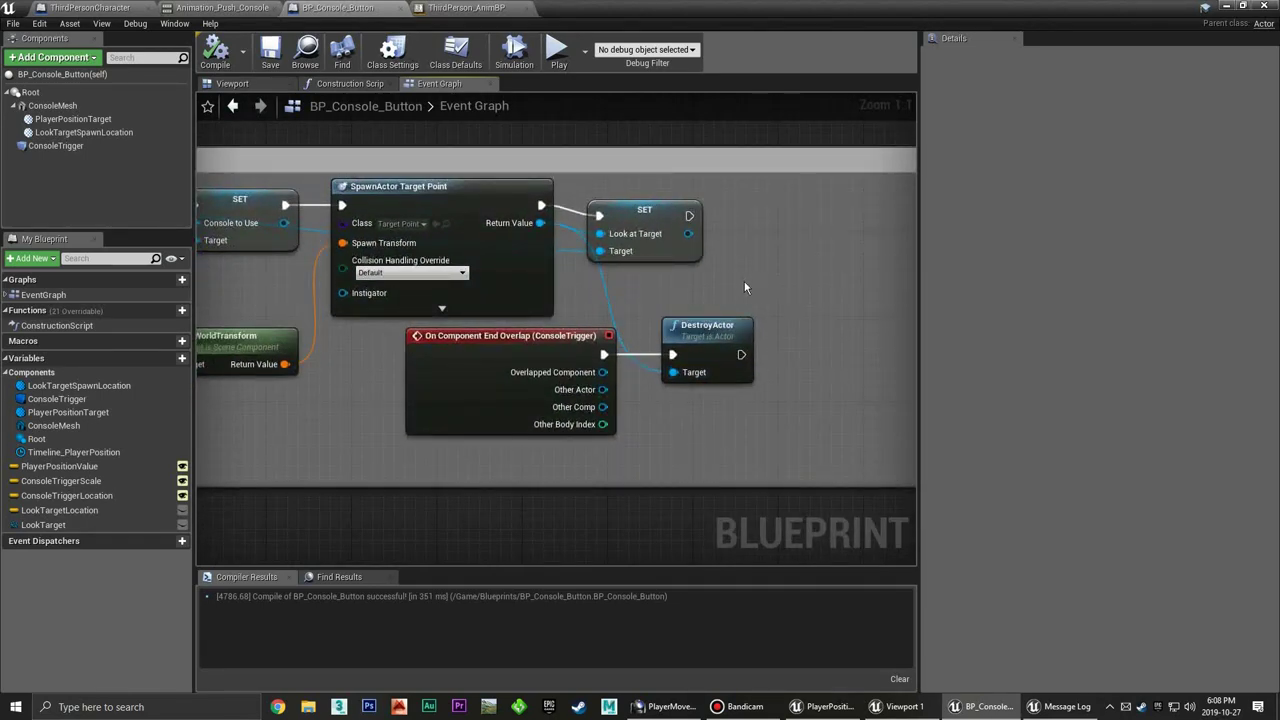
pyautogui.moveTo(743, 283)
pyautogui.mouseDown(button='right')
pyautogui.moveTo(816, 286)
pyautogui.moveTo(715, 305)
pyautogui.mouseUp(button='right')
# Shift the Look at Target SET node right and add a sprite-component Set Visibility node from Return Value
pyautogui.click(643, 222)
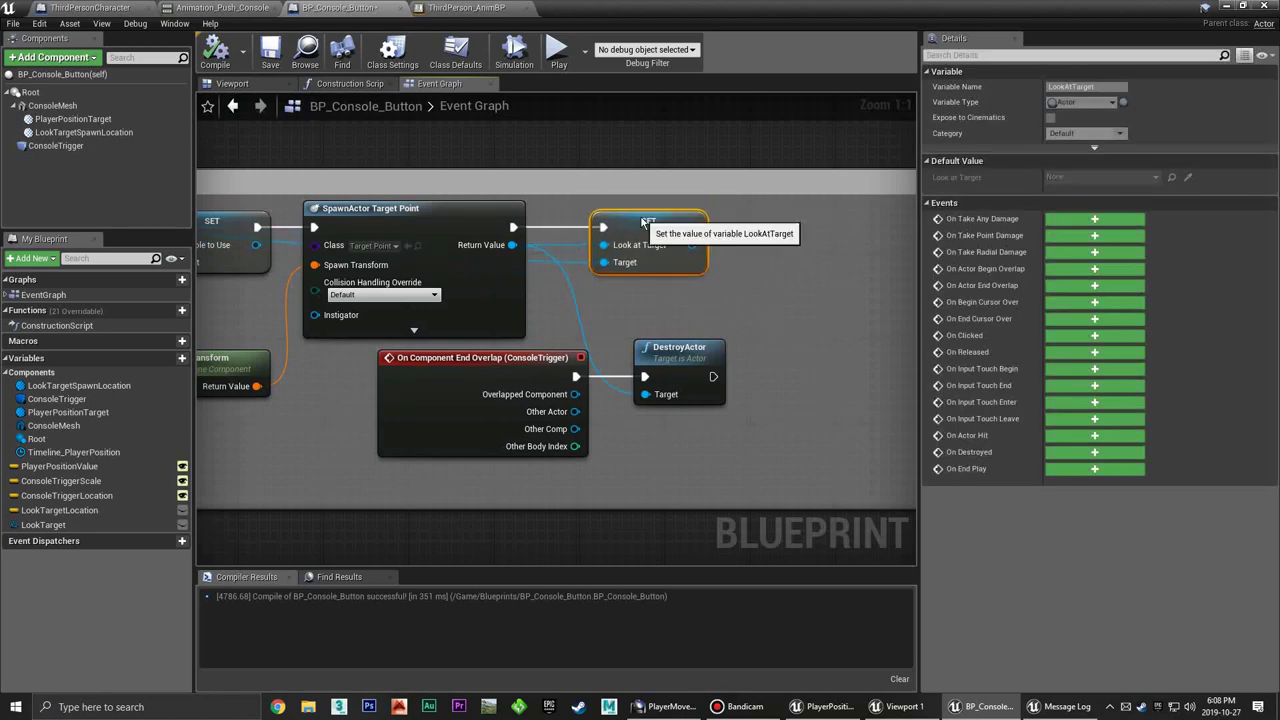
pyautogui.click(613, 276)
pyautogui.moveTo(613, 276); pyautogui.dragTo(572, 281, button='right')
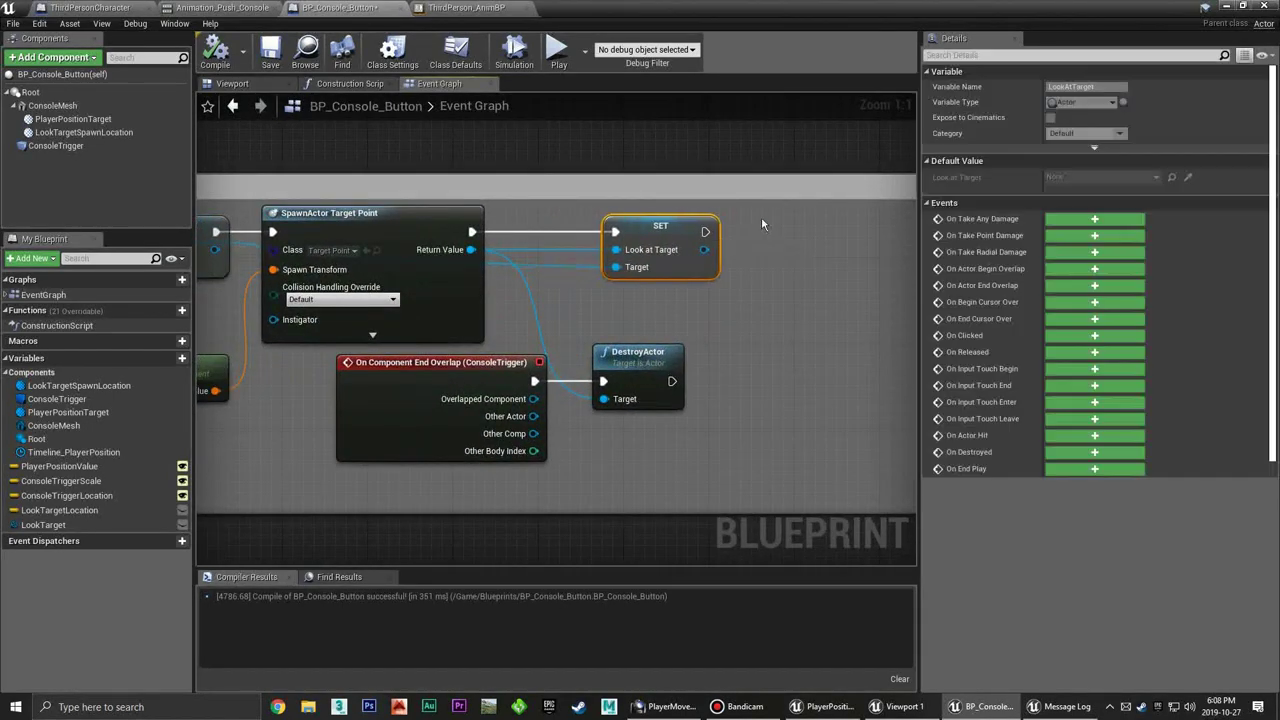
pyautogui.moveTo(607, 243); pyautogui.dragTo(752, 238)
pyautogui.click(600, 246)
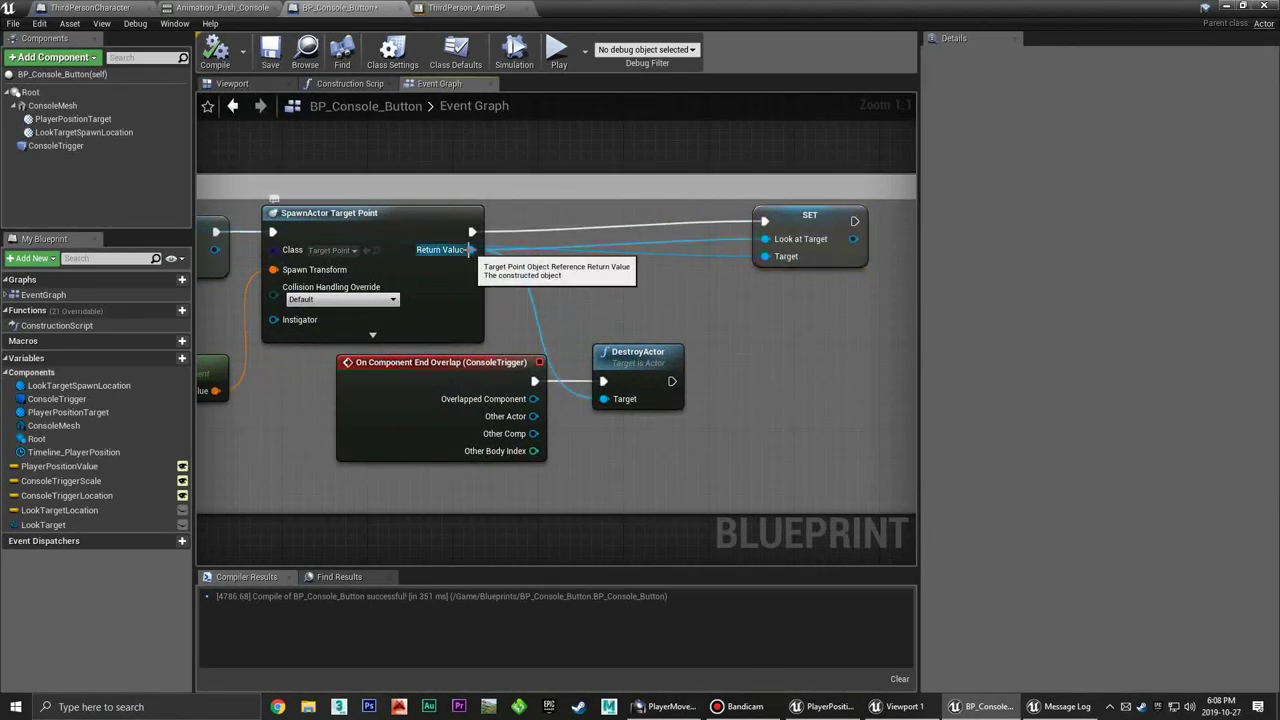
pyautogui.moveTo(470, 249); pyautogui.dragTo(589, 271)
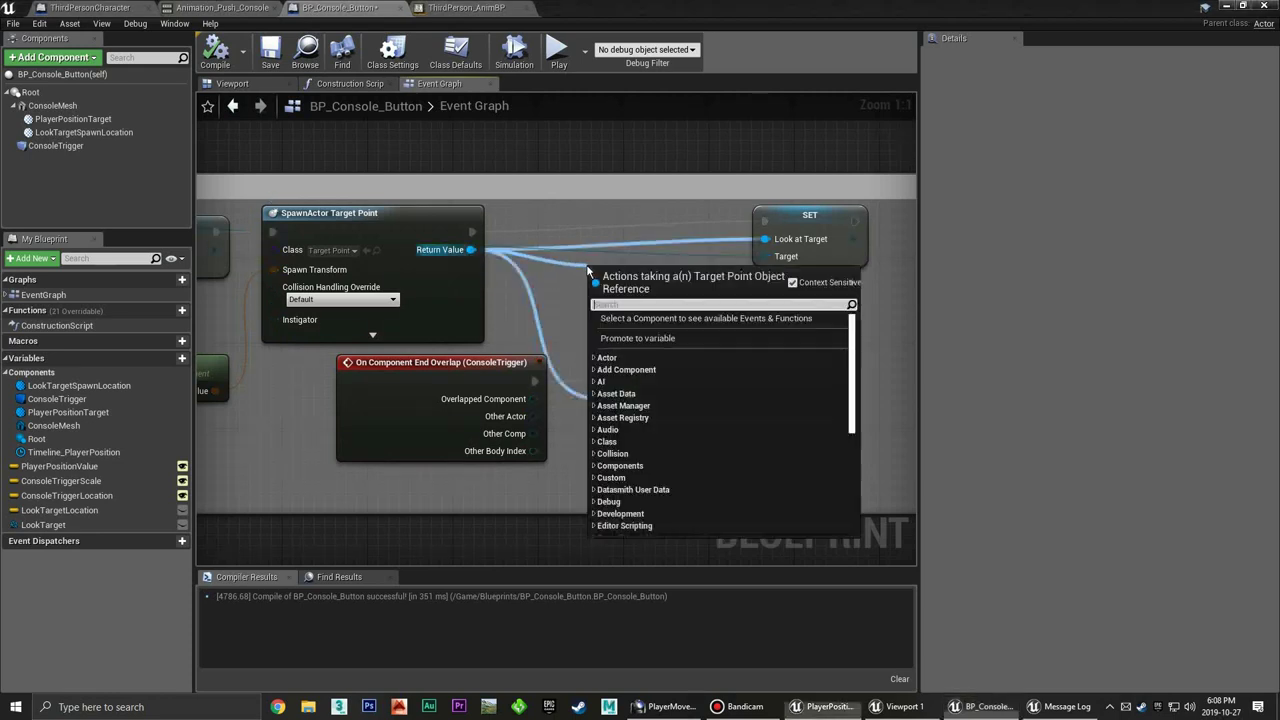
pyautogui.write('vis')
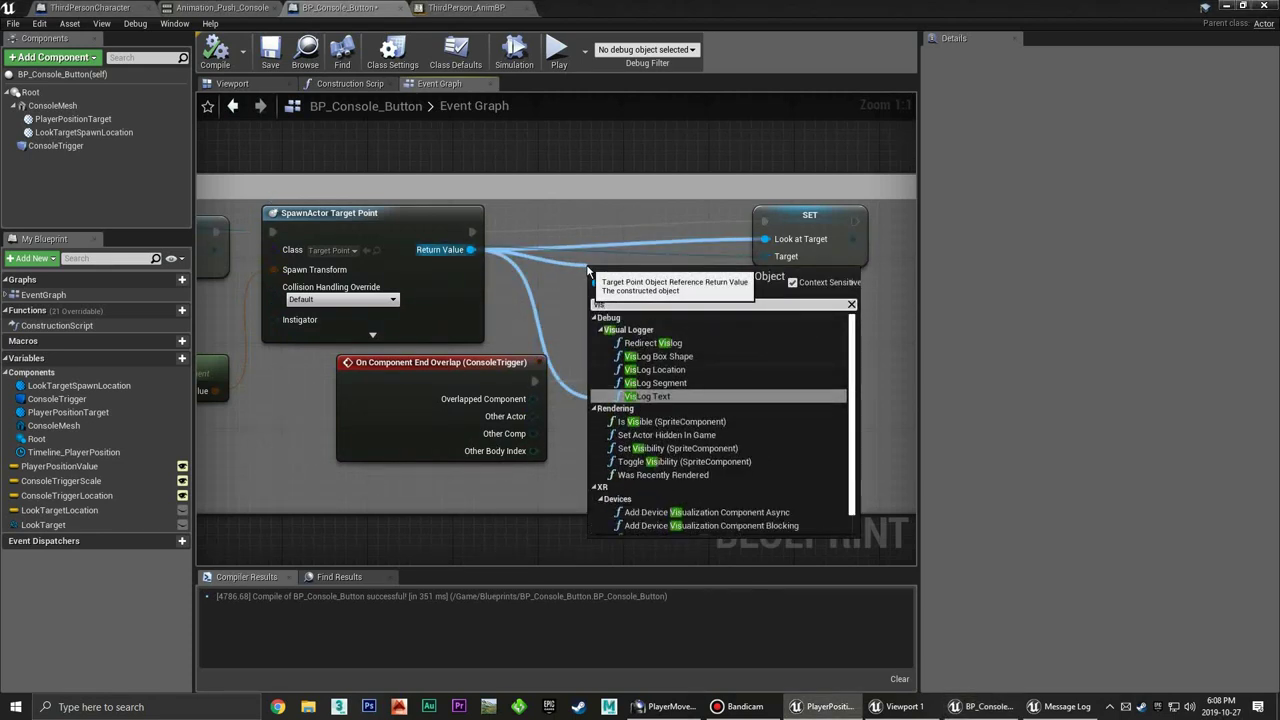
pyautogui.click(680, 449)
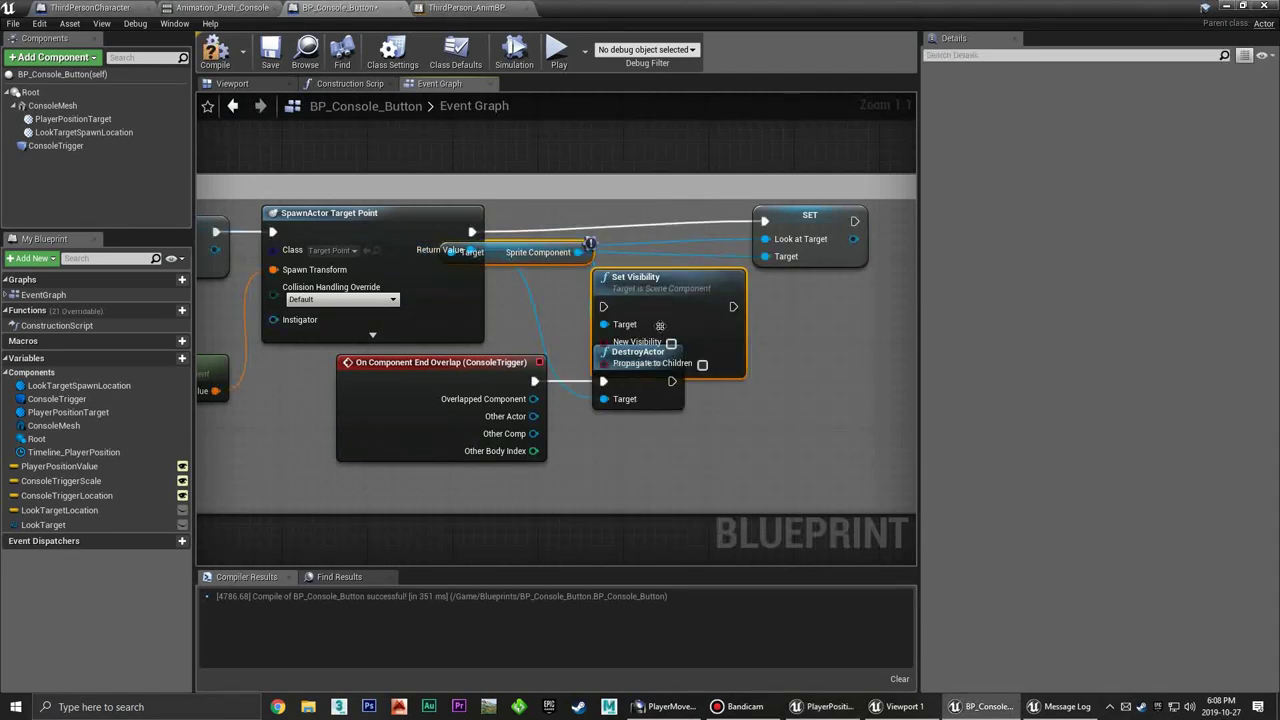
# Place Set Visibility between SpawnActor and SET and run SpawnActor's execution into it
pyautogui.moveTo(625, 288); pyautogui.dragTo(770, 333)
pyautogui.click(770, 333)
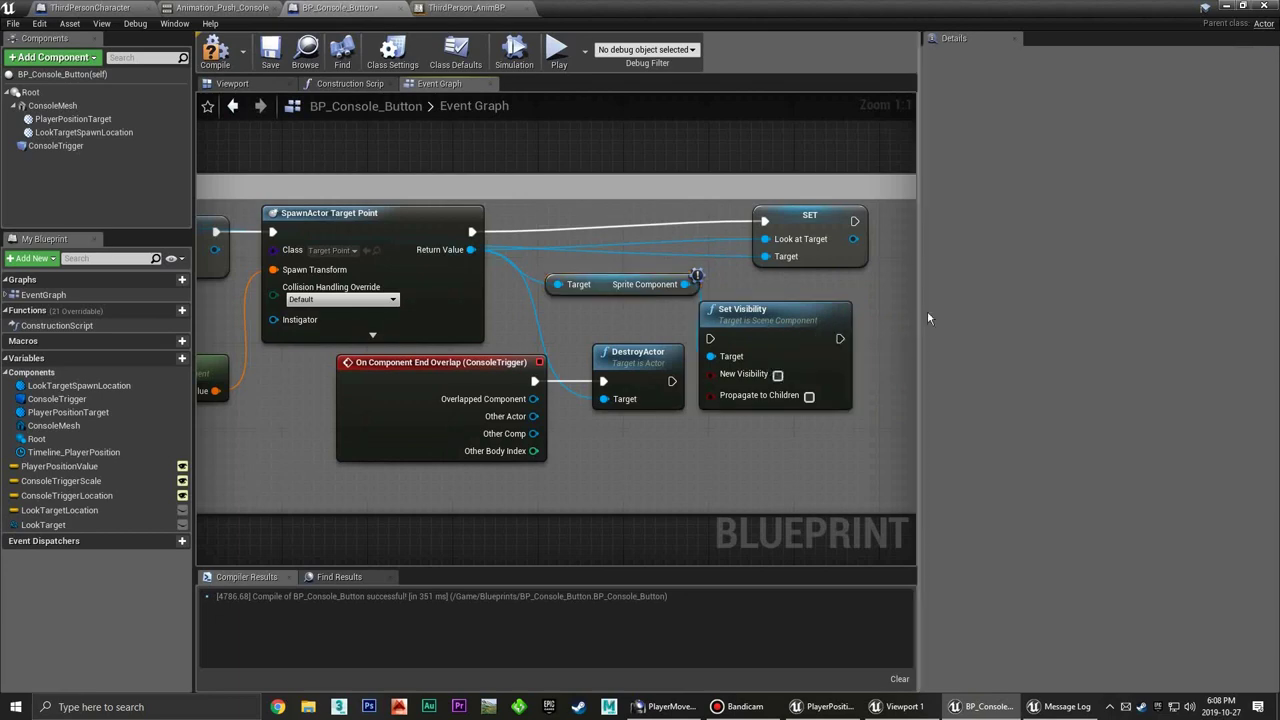
pyautogui.moveTo(812, 212); pyautogui.dragTo(675, 240, button='right')
pyautogui.moveTo(675, 240); pyautogui.dragTo(845, 242)
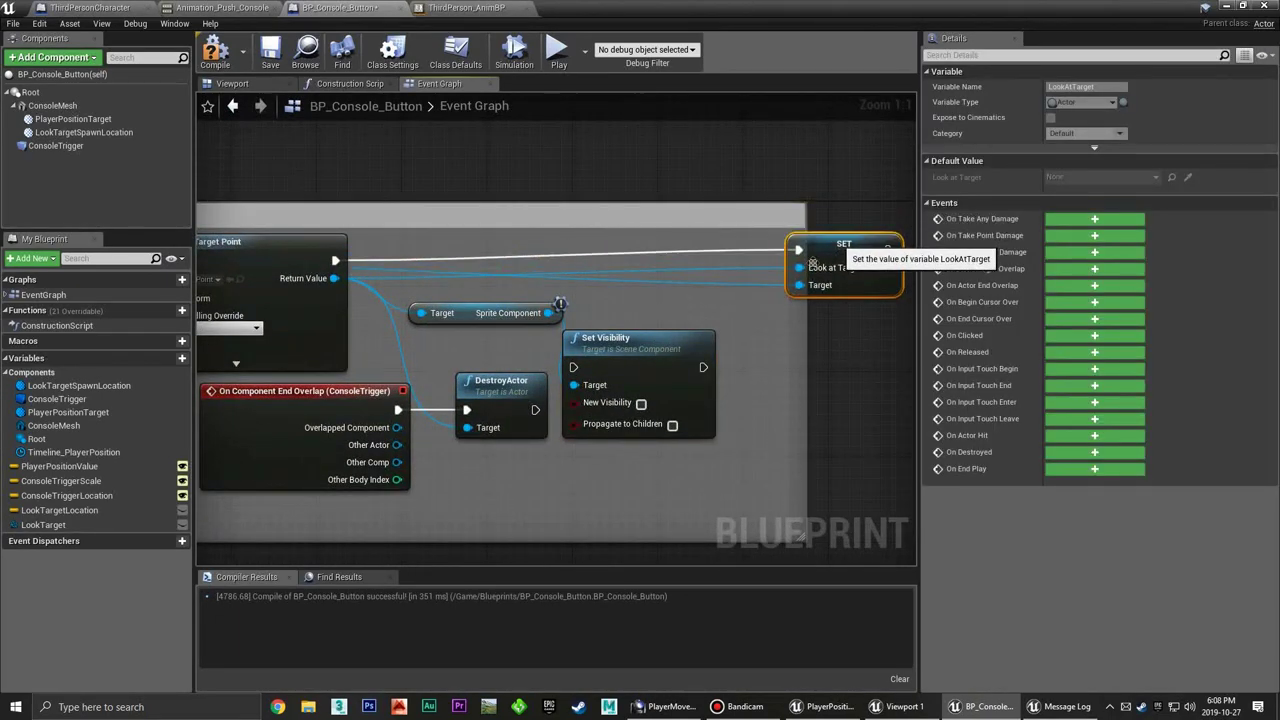
pyautogui.moveTo(635, 363); pyautogui.dragTo(667, 245)
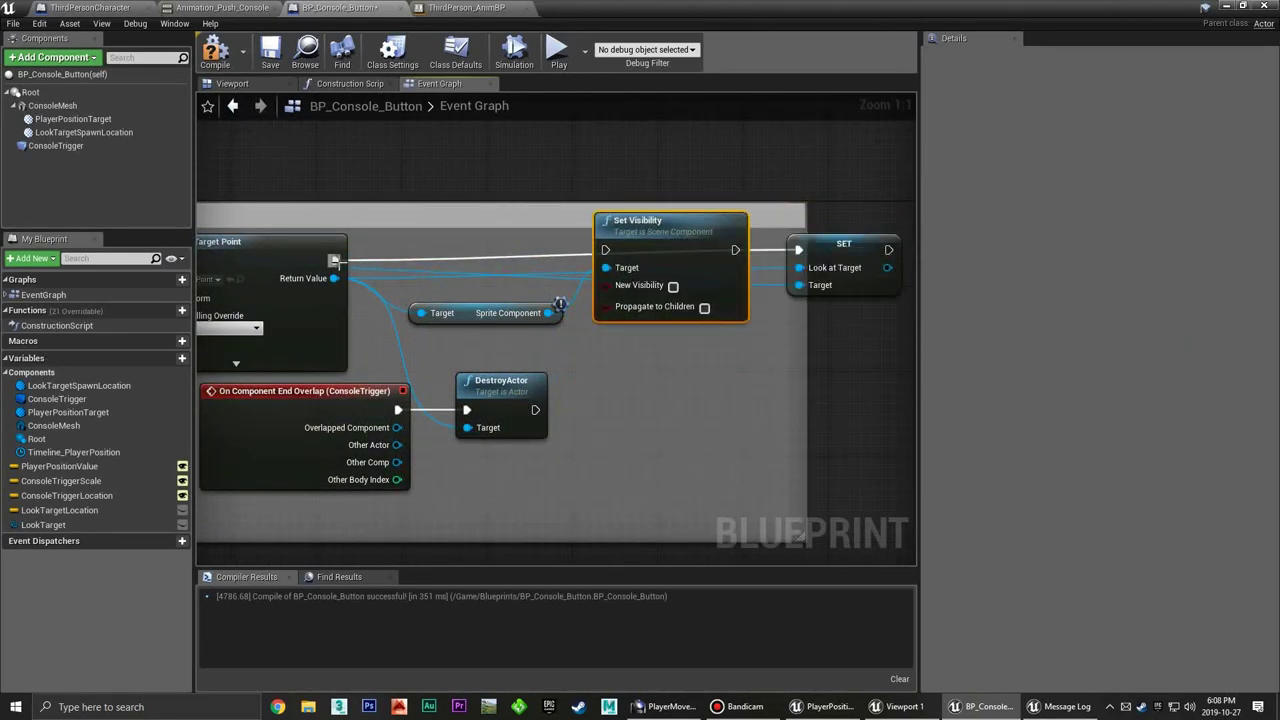
pyautogui.keyDown('ctrl'); pyautogui.moveTo(335, 260); pyautogui.dragTo(725, 267); pyautogui.keyUp('ctrl')
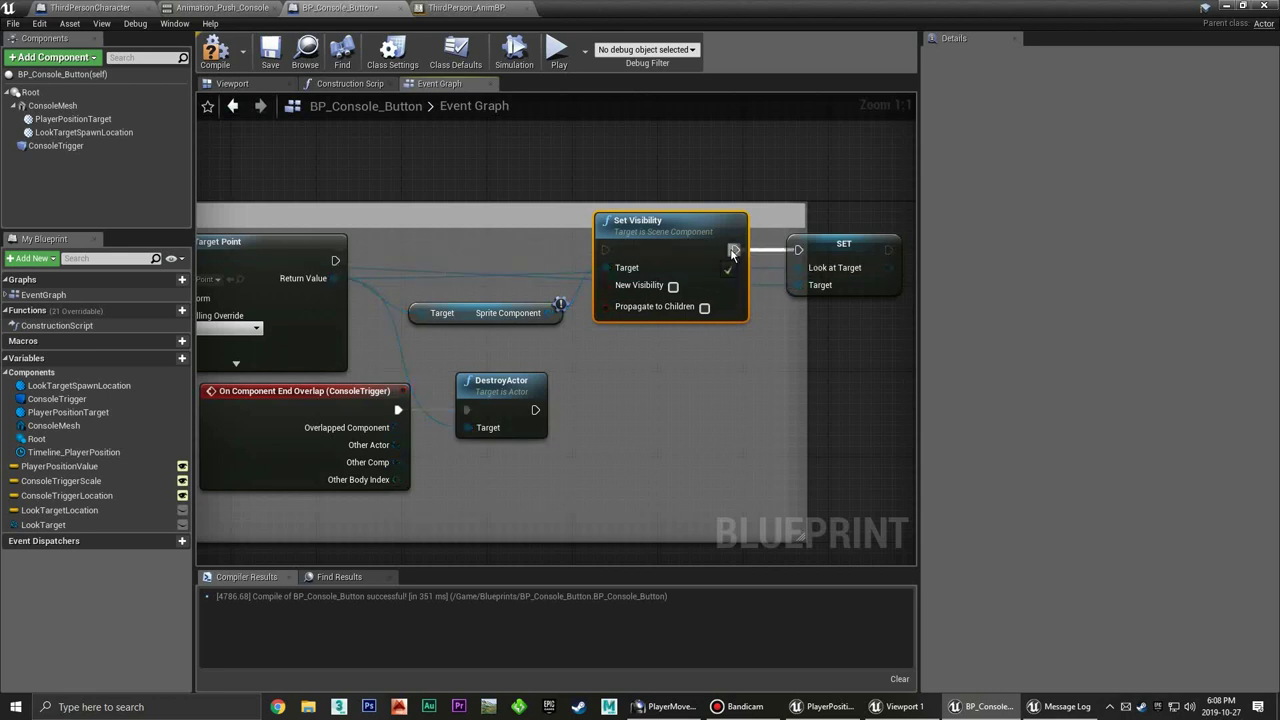
pyautogui.moveTo(606, 249); pyautogui.dragTo(349, 262)
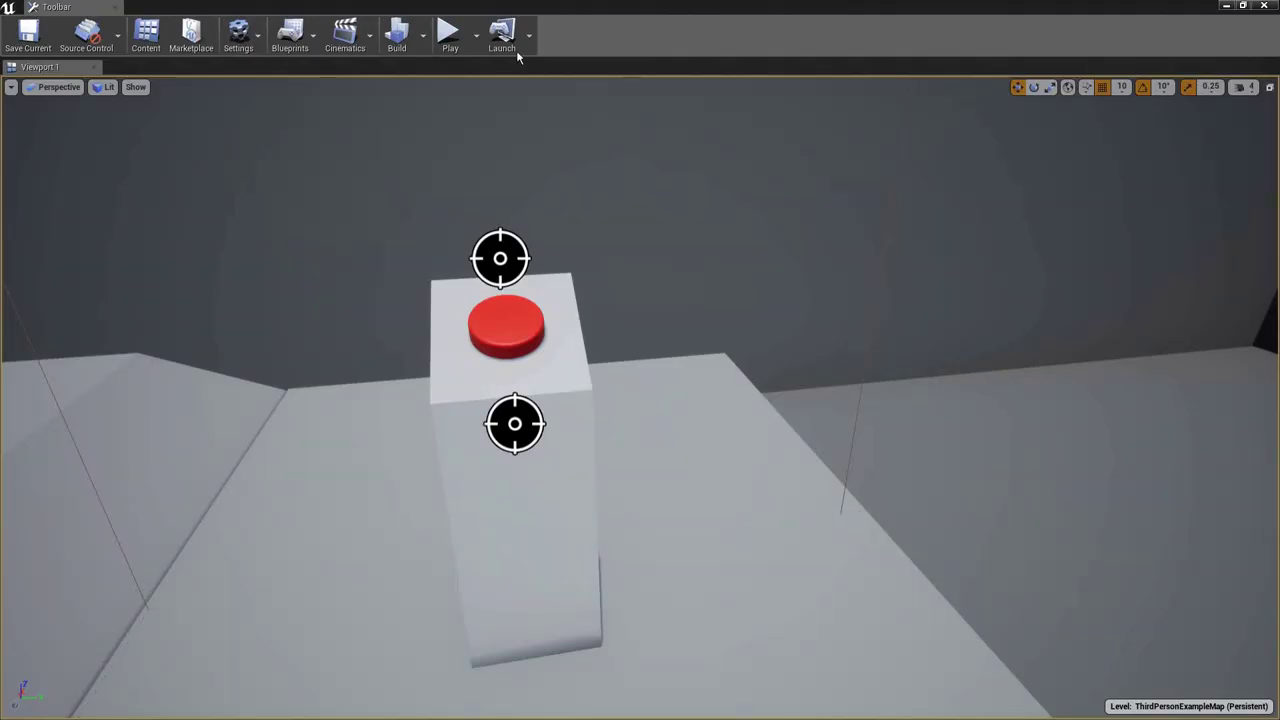
# Play-test the level, walking up the stairs to the red button and back, then return to the editor
pyautogui.click(476, 40)
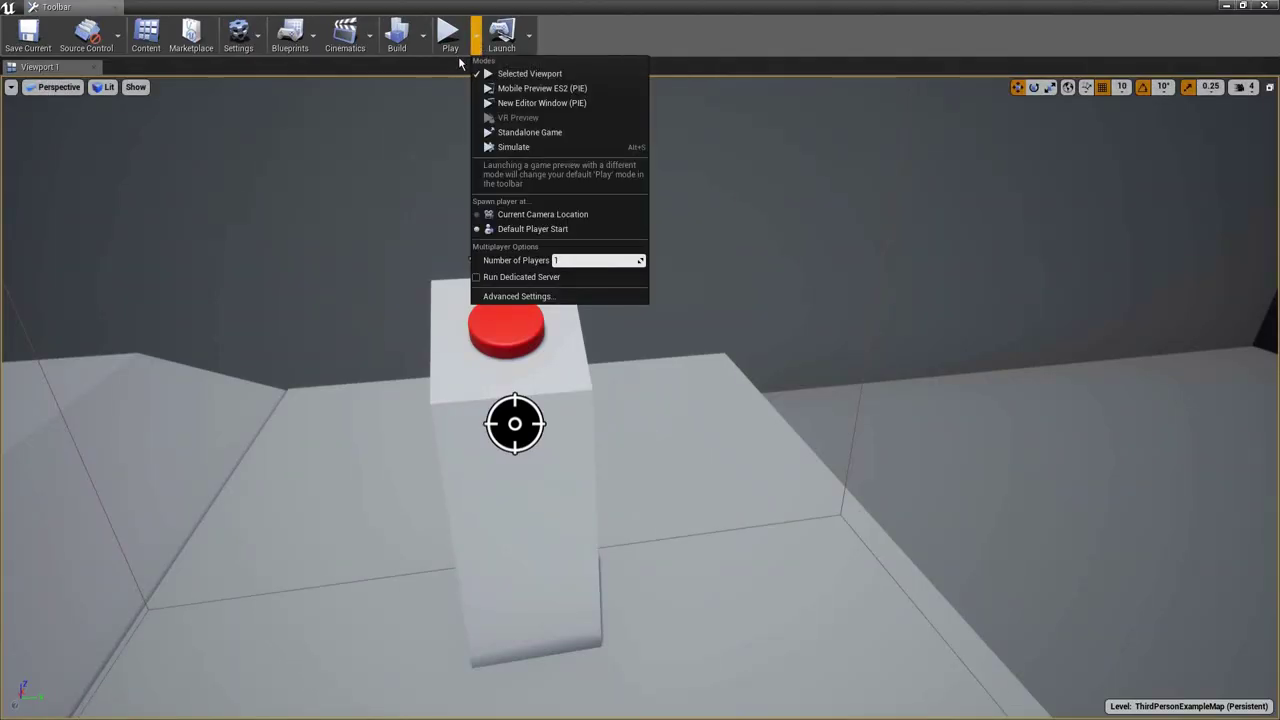
pyautogui.click(450, 38)
pyautogui.click(450, 38)
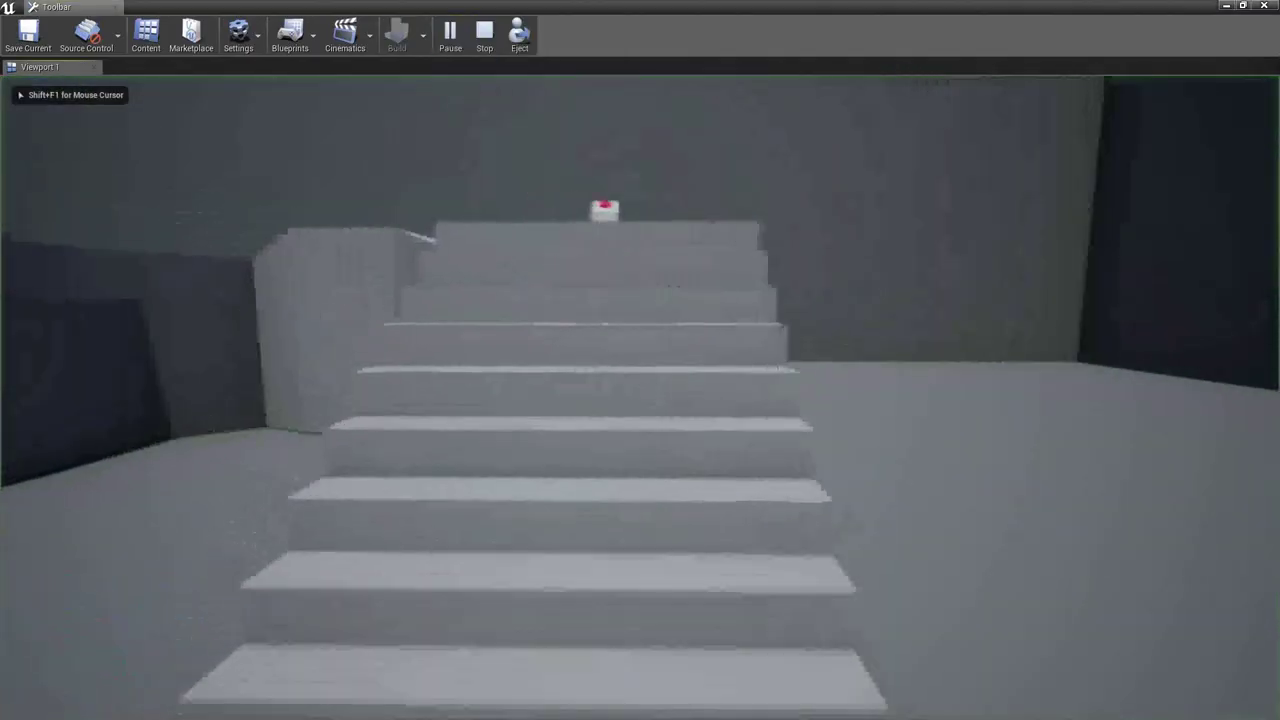
pyautogui.press('w')
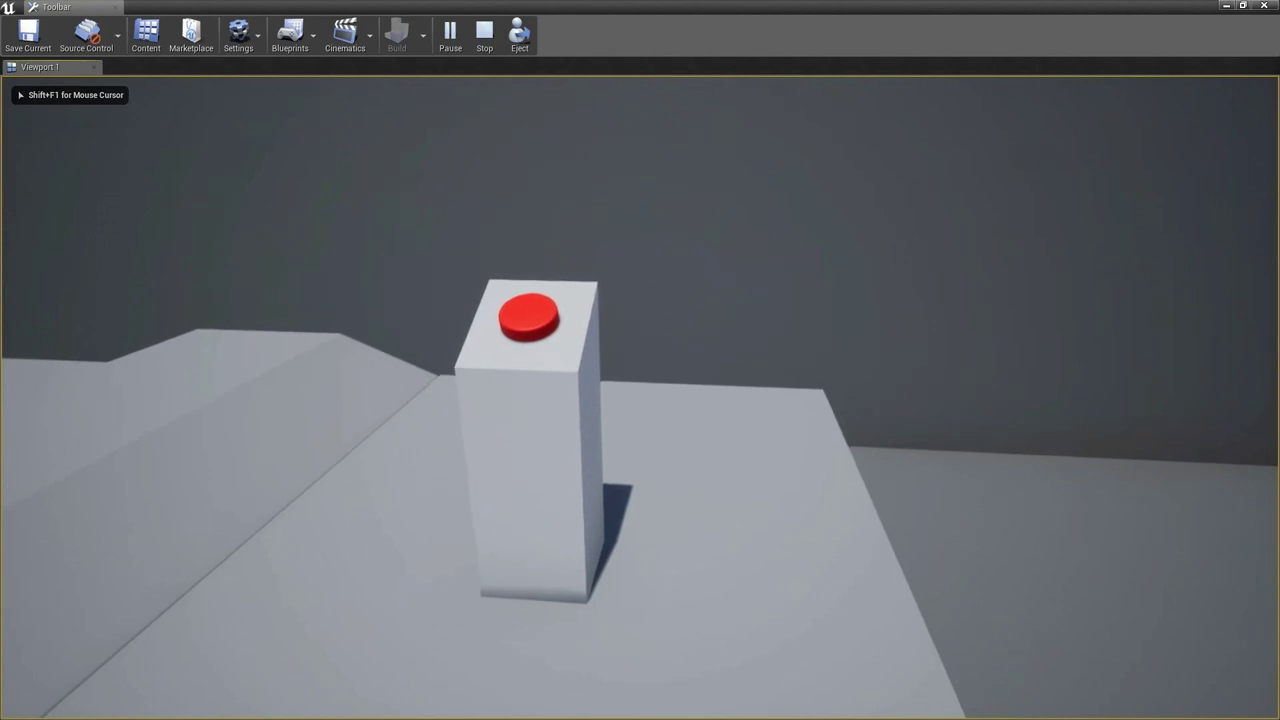
pyautogui.press('w')
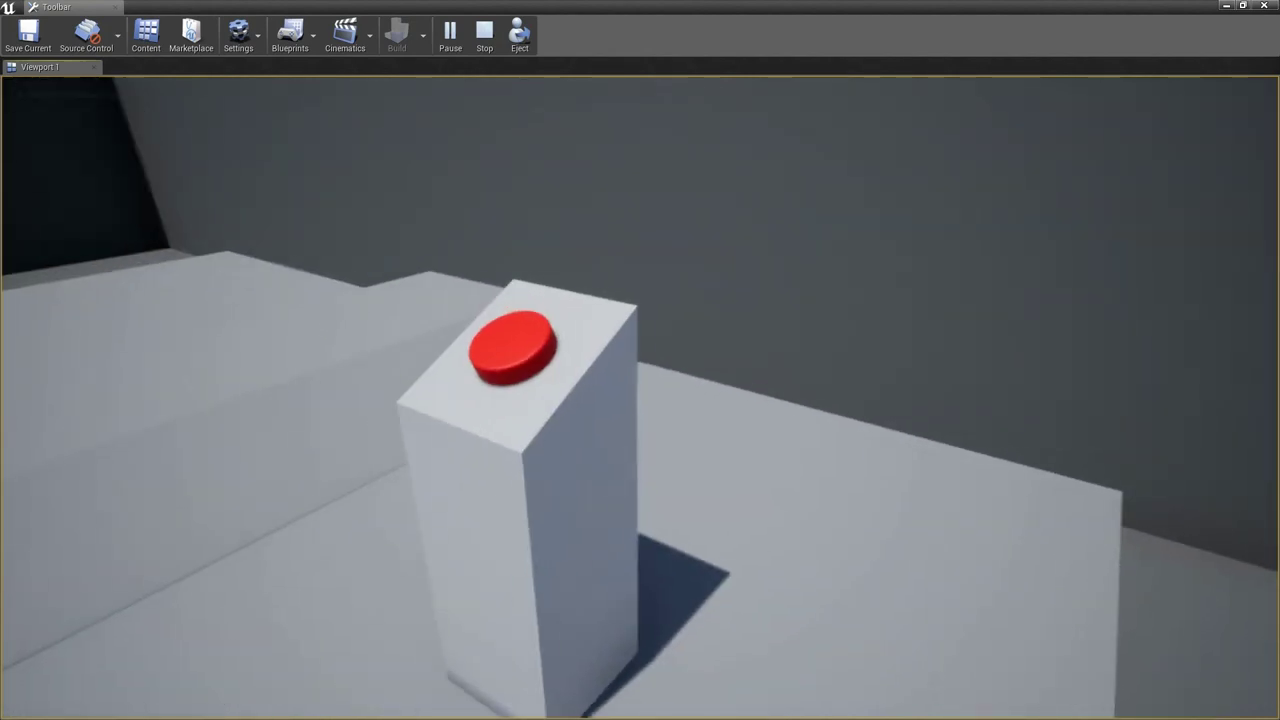
pyautogui.press('s')
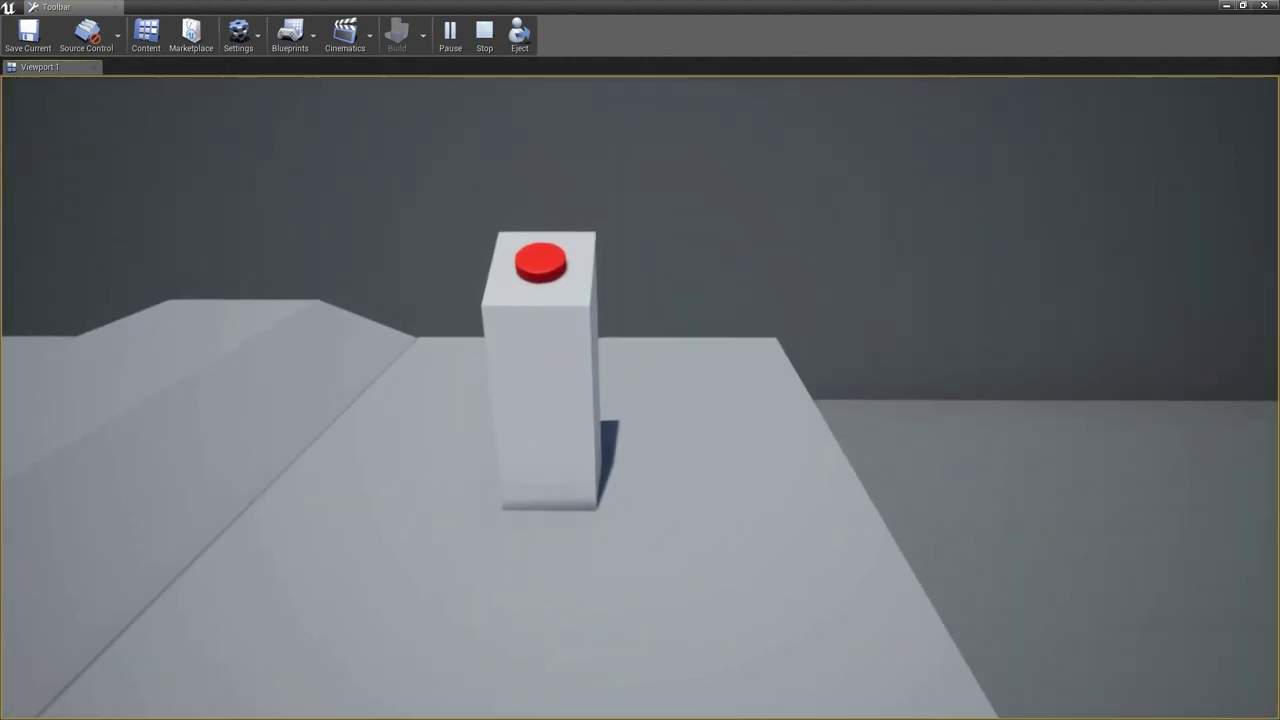
pyautogui.press('w')
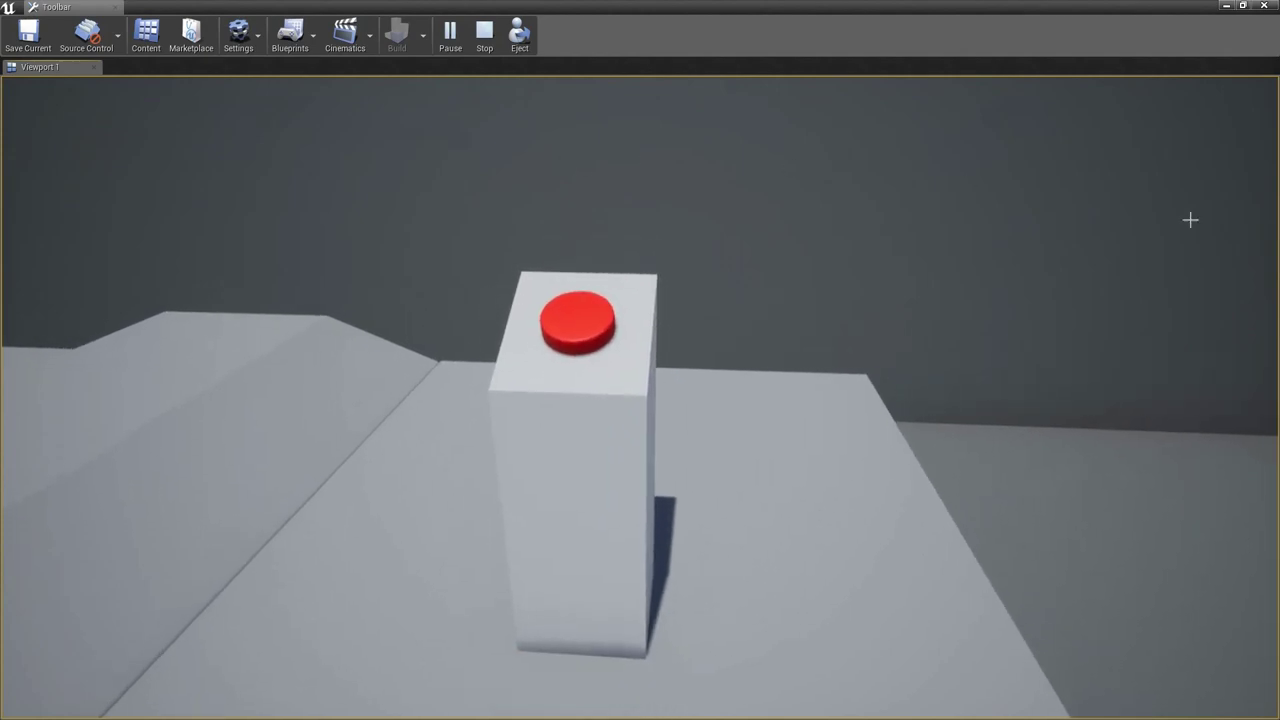
pyautogui.hotkey('alt', 'Tab')
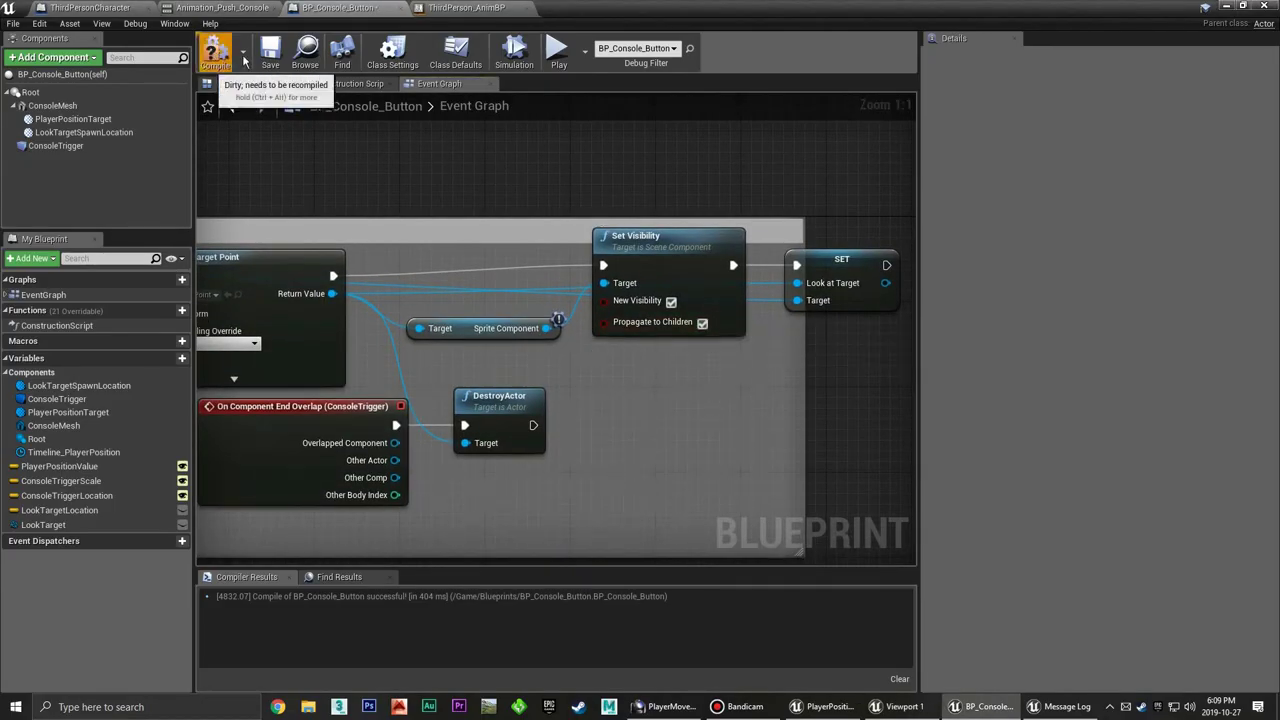
# Run another play session, walking up to the red button and backing away, then return to the event graph
pyautogui.hotkey('alt', 'Tab')
pyautogui.click(465, 22)
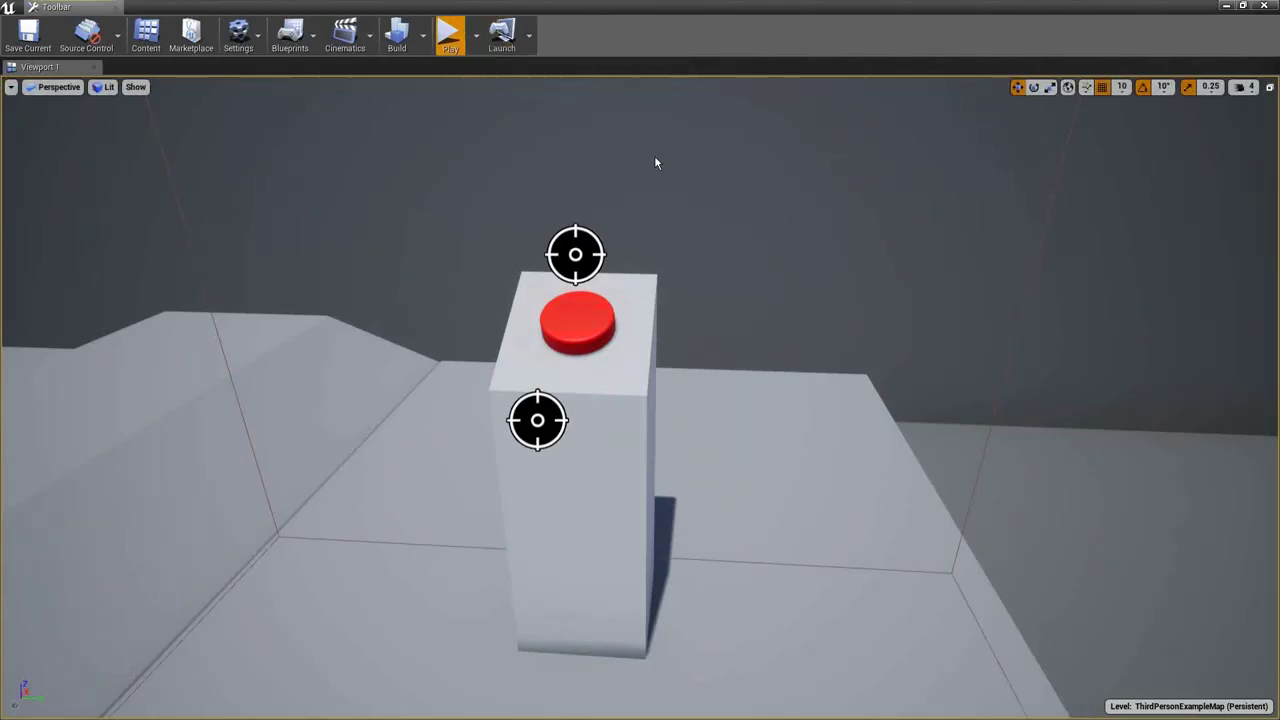
pyautogui.press('w')
pyautogui.press('w')
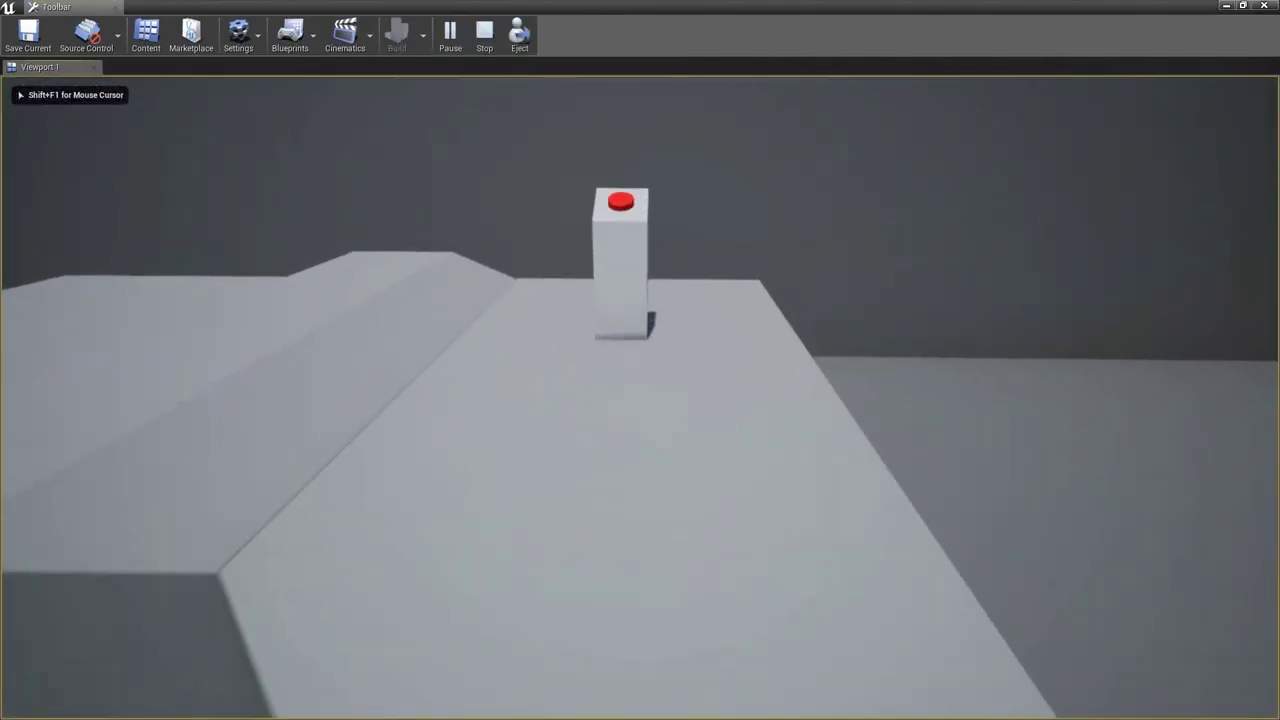
pyautogui.press('s')
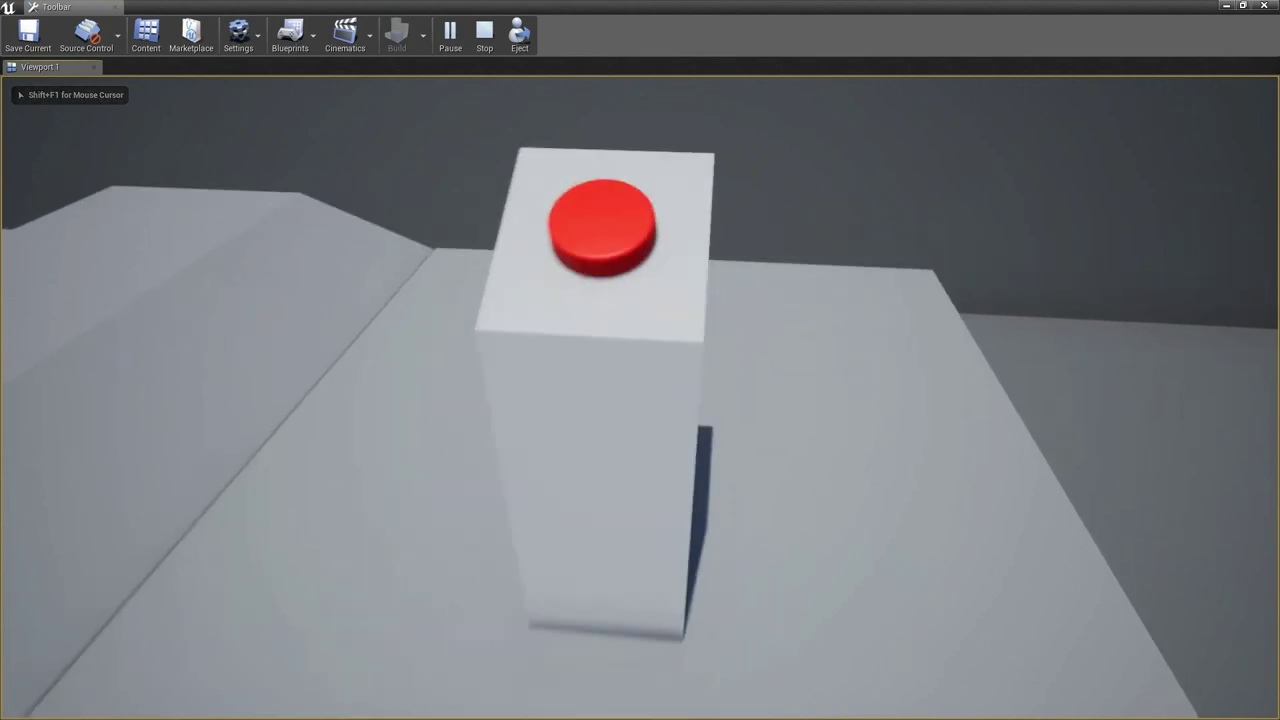
pyautogui.hotkey('shift', 'F1')
pyautogui.hotkey('alt', 'Tab')
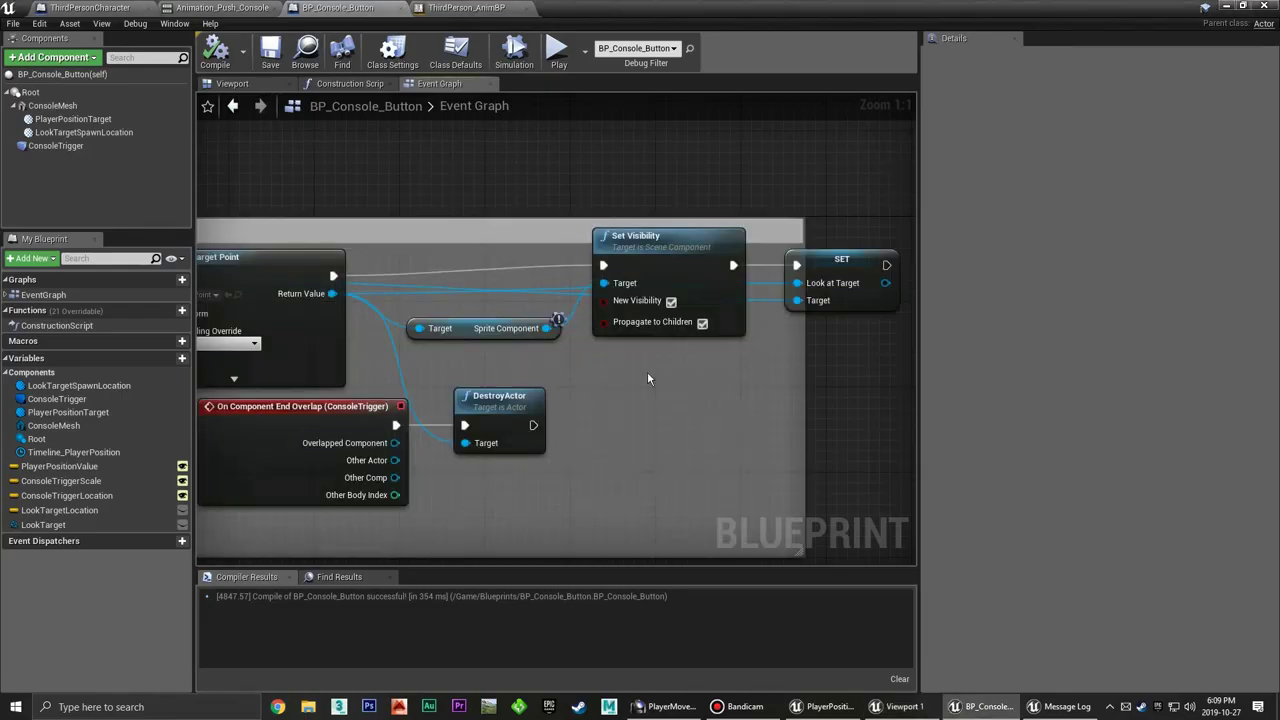
# Delete Set Visibility and its Sprite Component getter, slide the SET node left, and save BP_Console_Button
pyautogui.moveTo(597, 364); pyautogui.dragTo(518, 367, button='right')
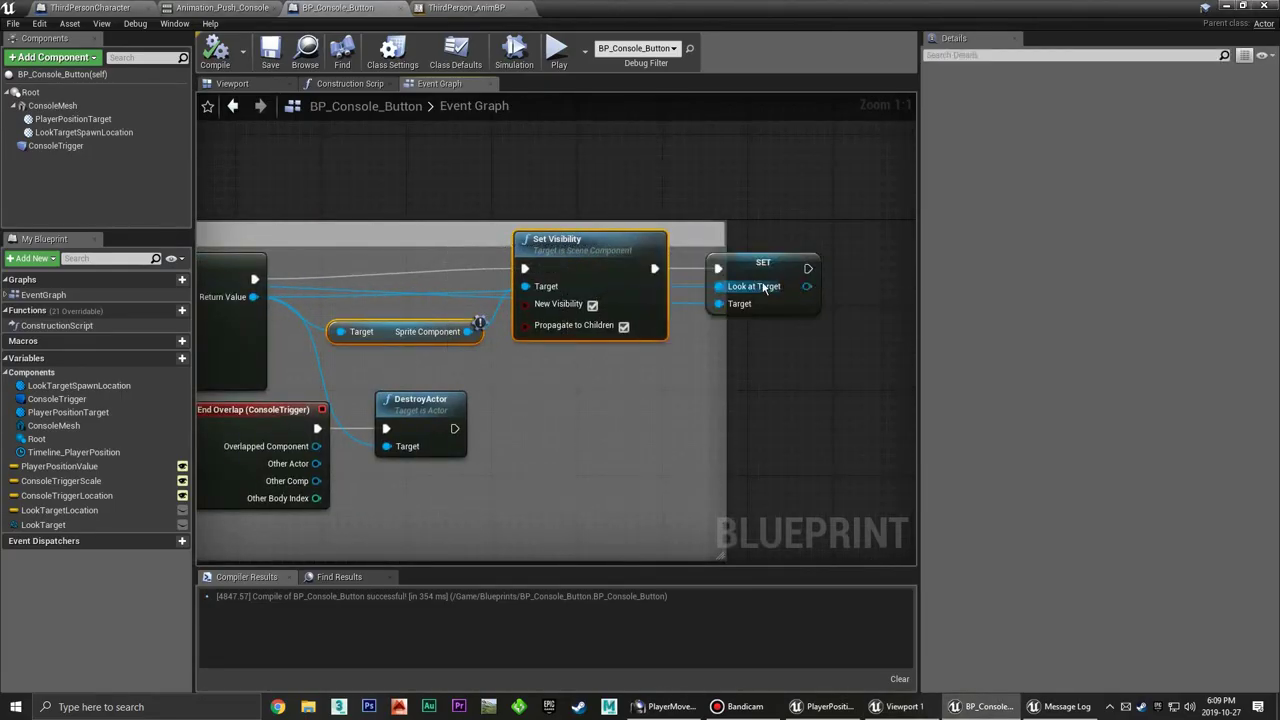
pyautogui.press('Delete')
pyautogui.moveTo(749, 265); pyautogui.dragTo(377, 290)
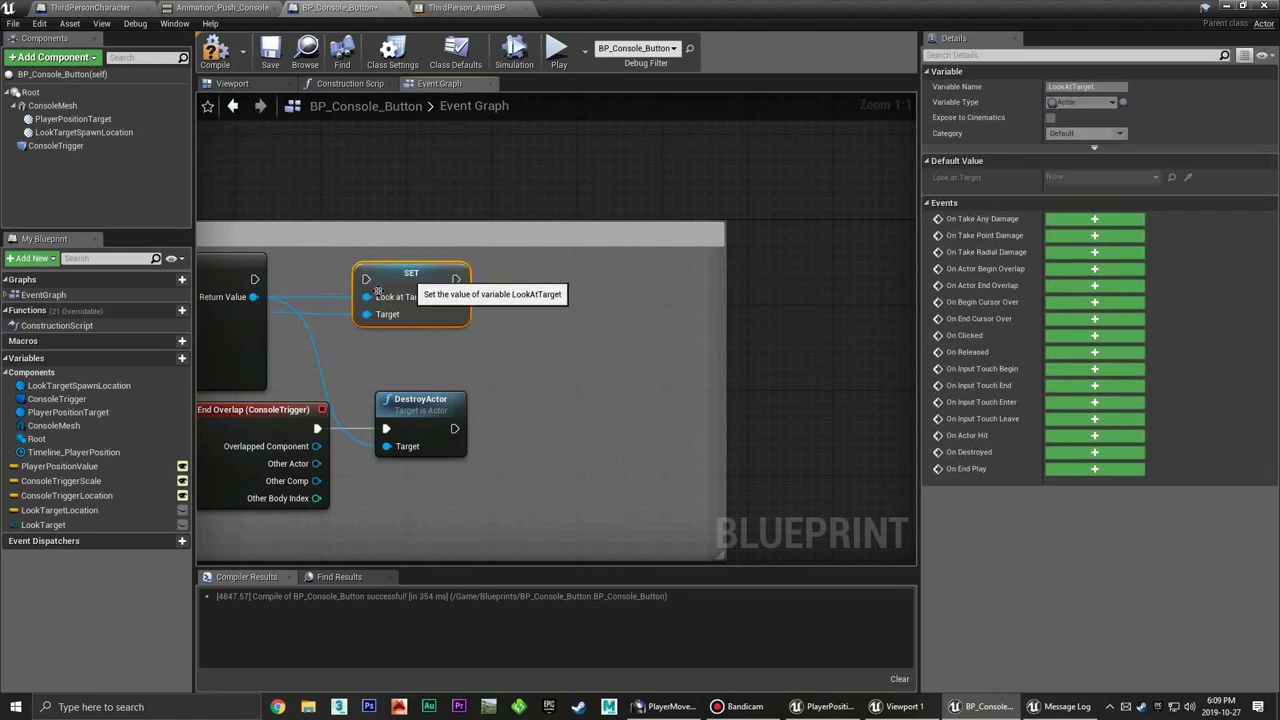
pyautogui.click(360, 351)
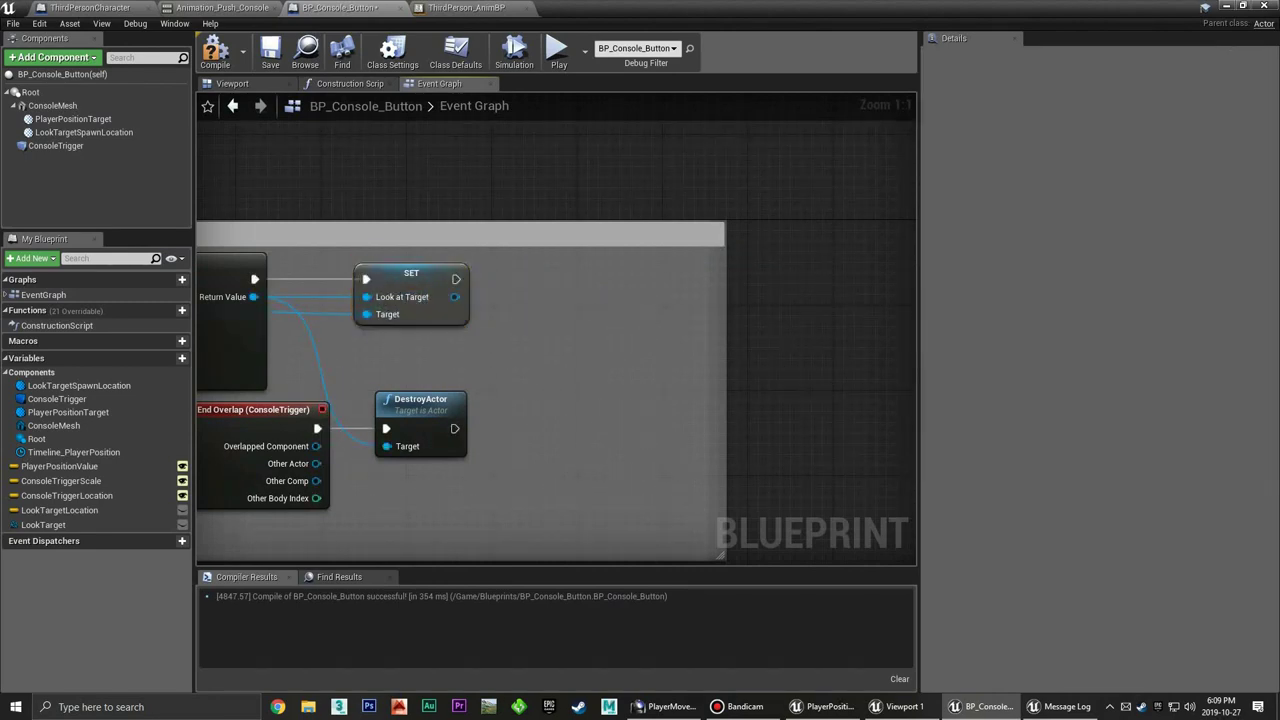
pyautogui.moveTo(360, 351); pyautogui.dragTo(567, 306, button='right')
pyautogui.click(270, 52)
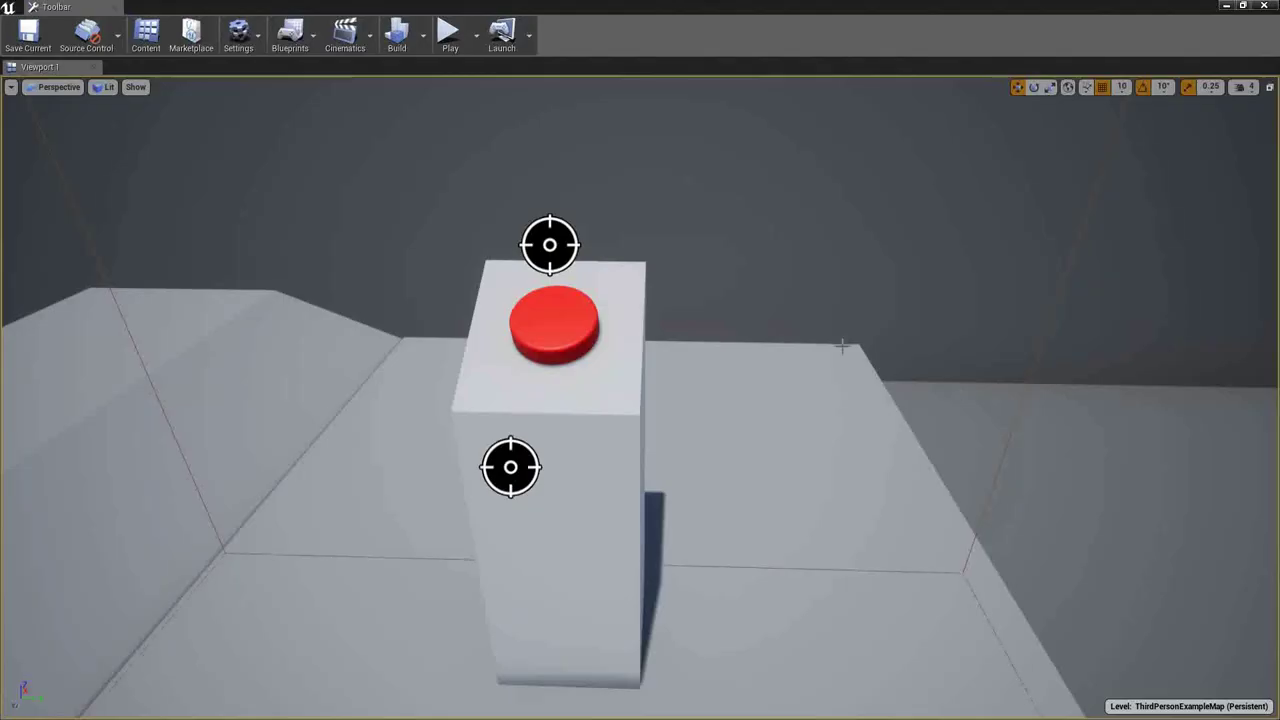
# Duplicate the button pedestal to the right, drop the copy to the floor with End, and slide it into place
pyautogui.moveTo(842, 346); pyautogui.dragTo(842, 346, button='right')
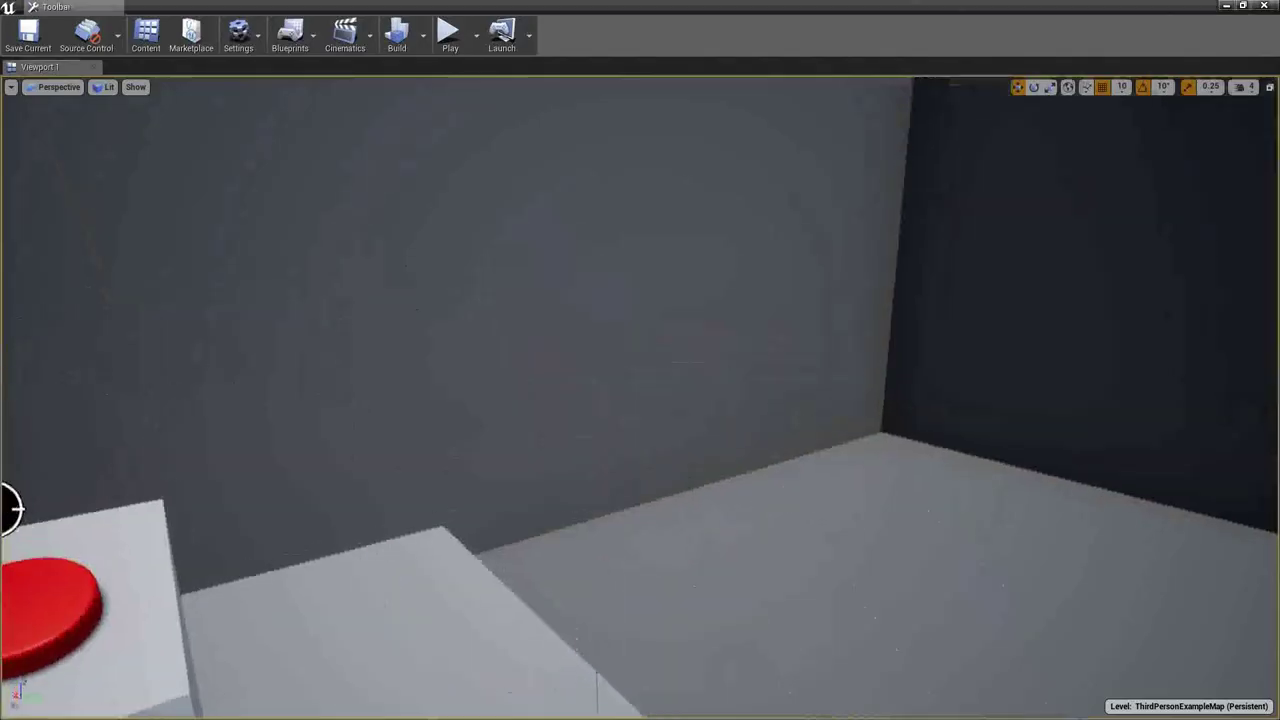
pyautogui.moveTo(686, 314); pyautogui.dragTo(686, 314, button='right')
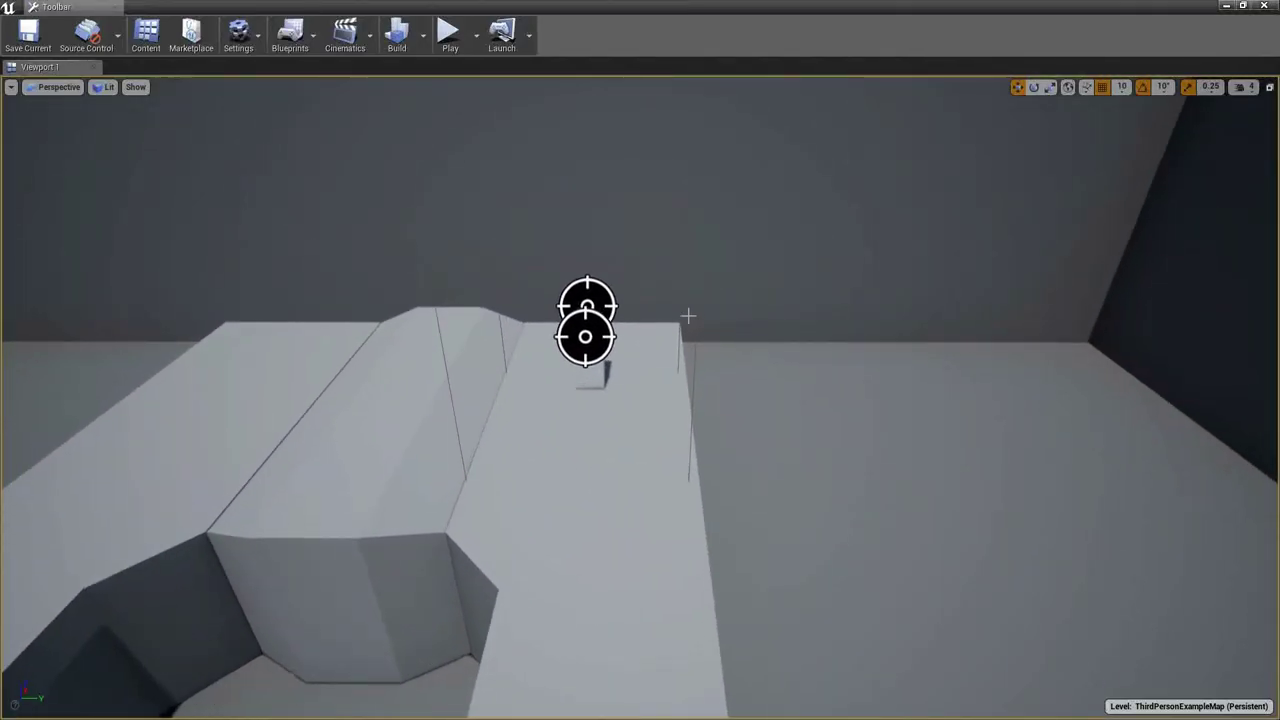
pyautogui.click(643, 370)
pyautogui.keyDown('alt'); pyautogui.moveTo(612, 383); pyautogui.dragTo(1017, 378); pyautogui.keyUp('alt')
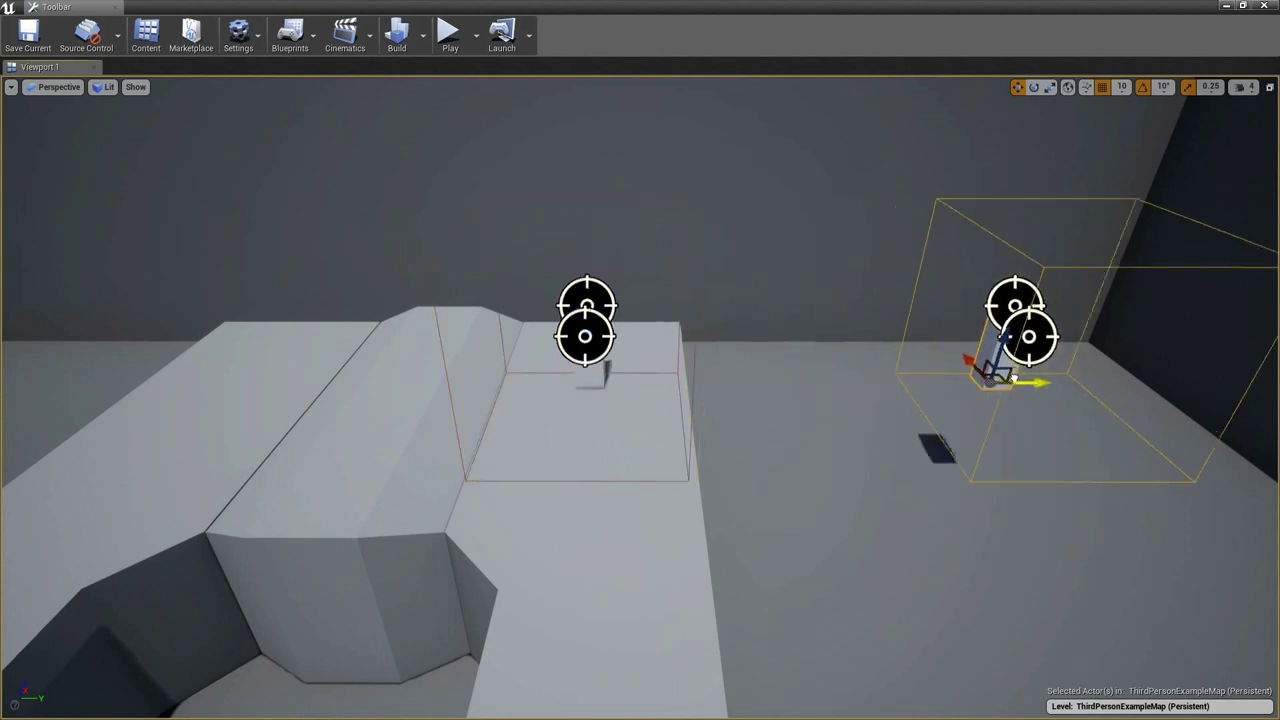
pyautogui.press('End')
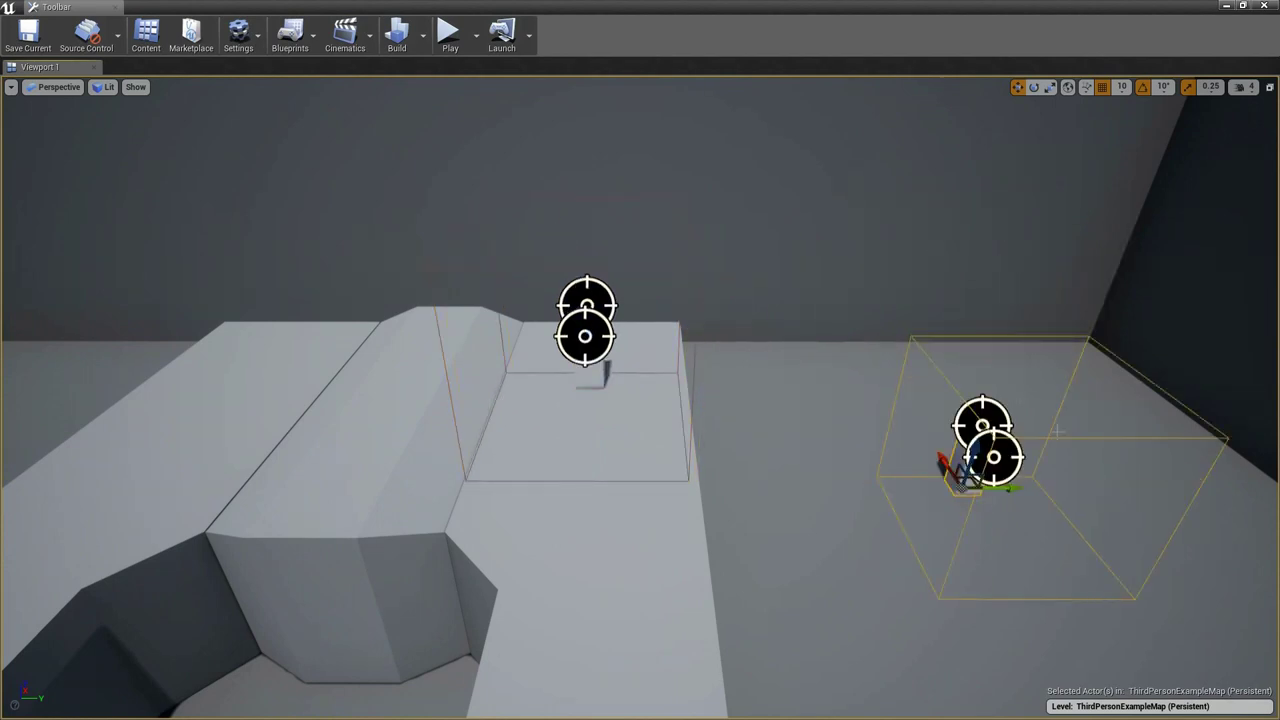
pyautogui.moveTo(945, 462); pyautogui.dragTo(930, 370)
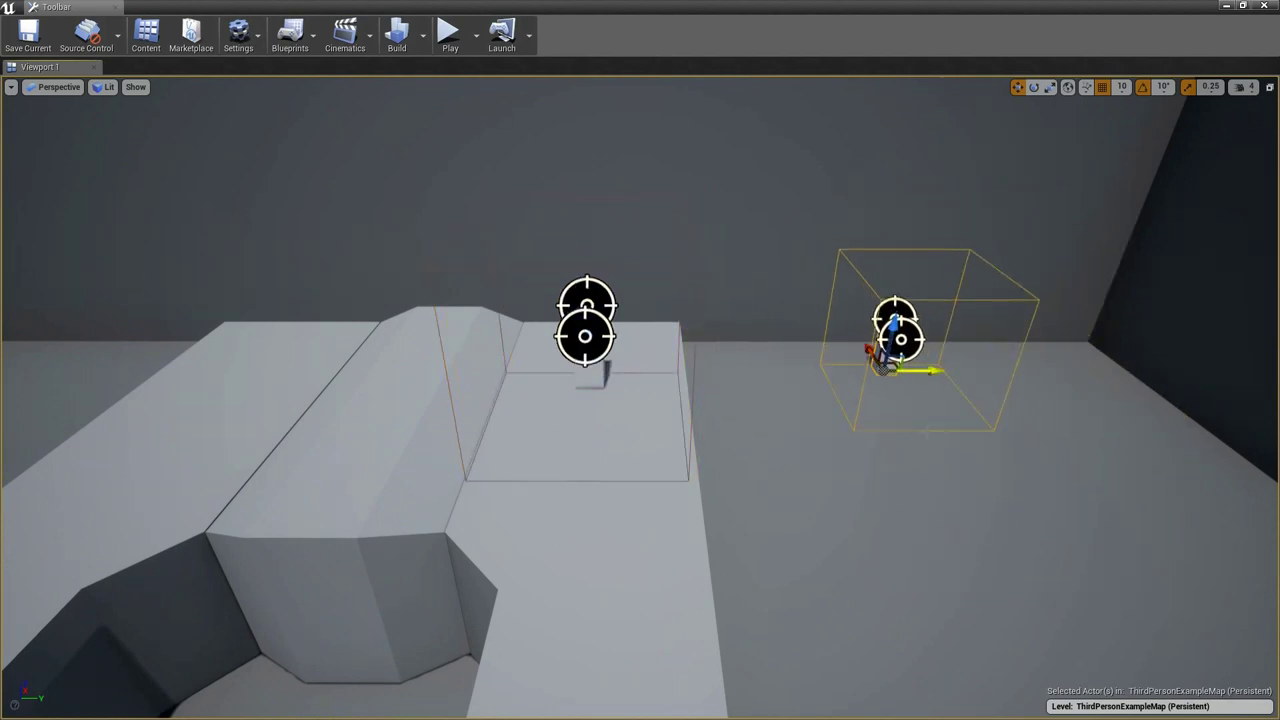
# Play-test both buttons, walking to the second pedestal and pressing the red button with E
pyautogui.click(448, 34)
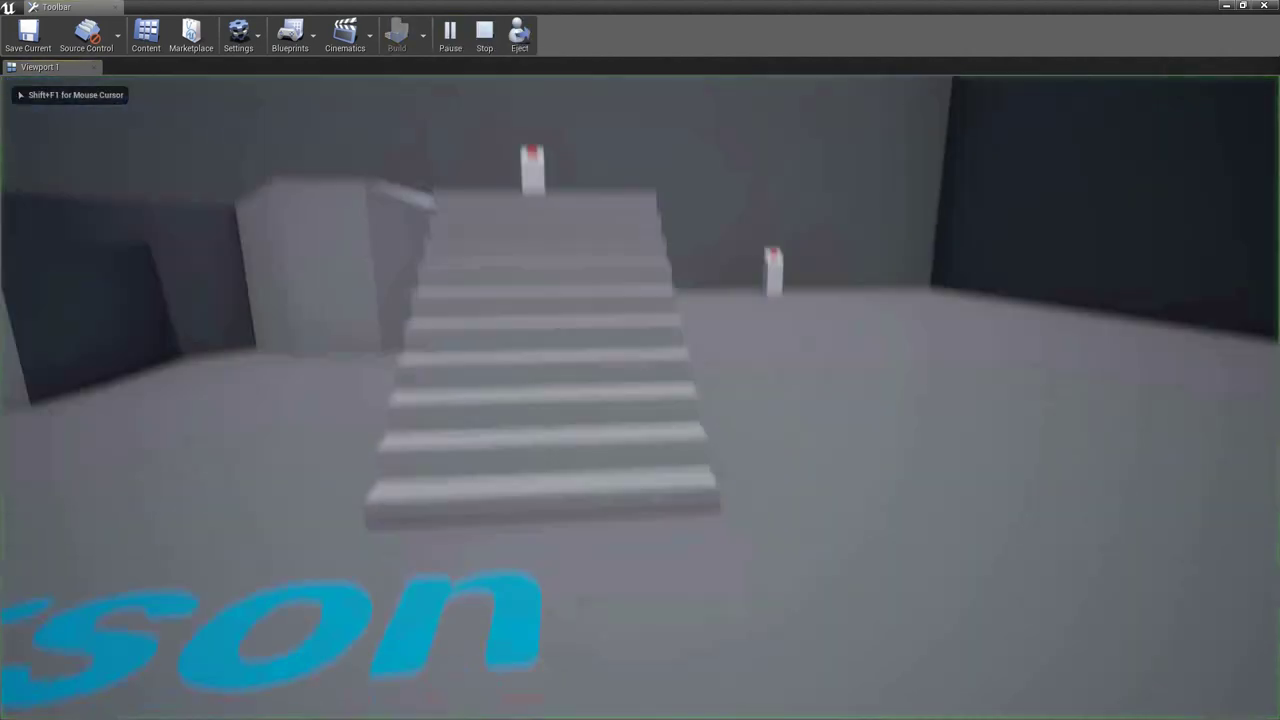
pyautogui.press('w')
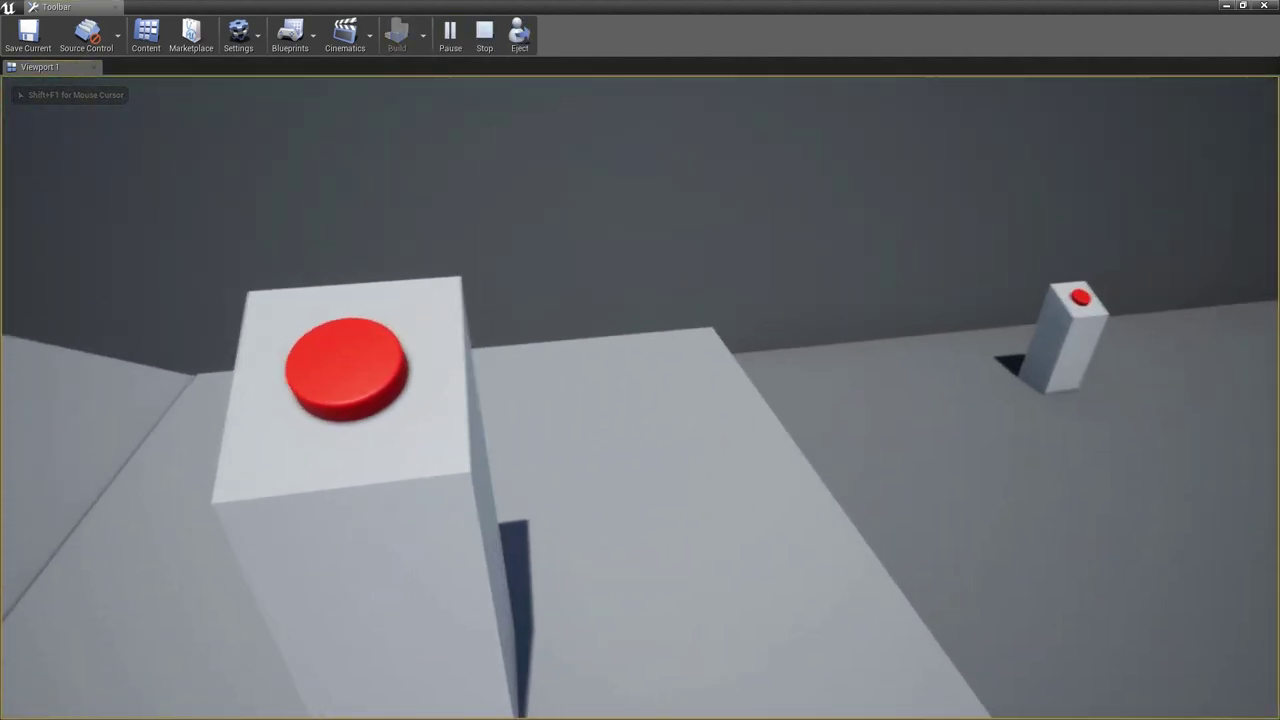
pyautogui.press('space')
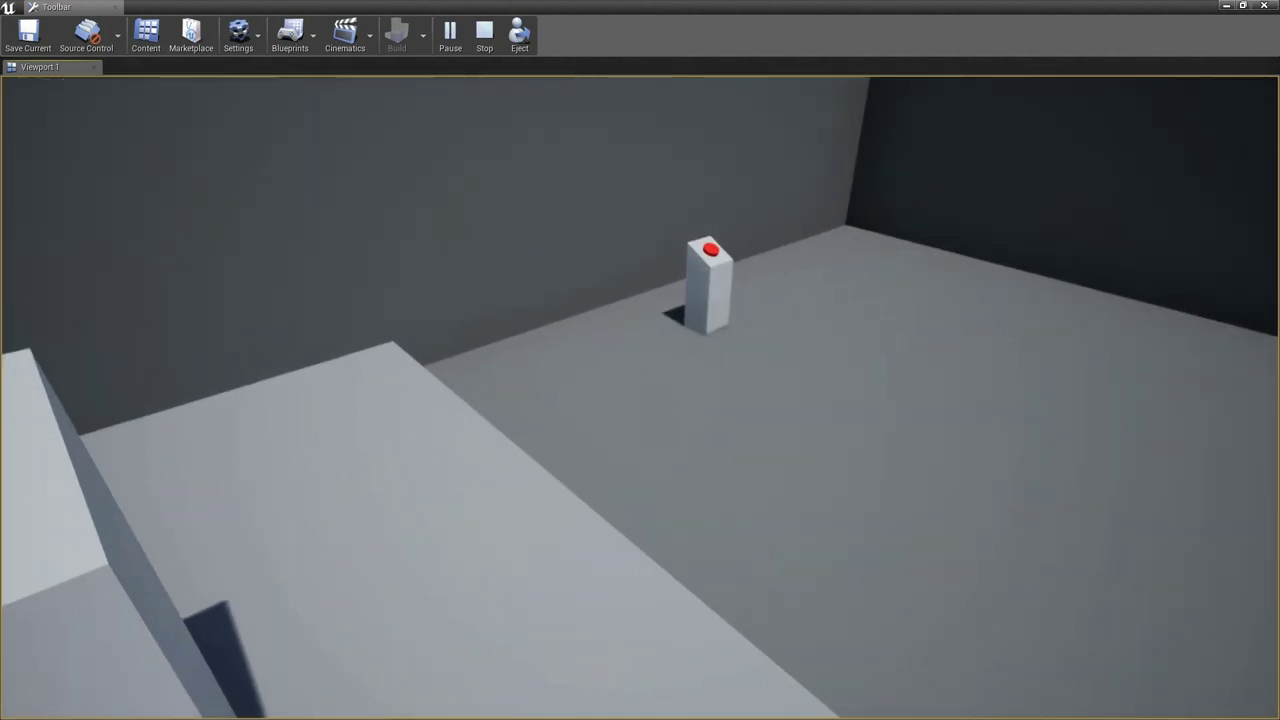
pyautogui.press('w')
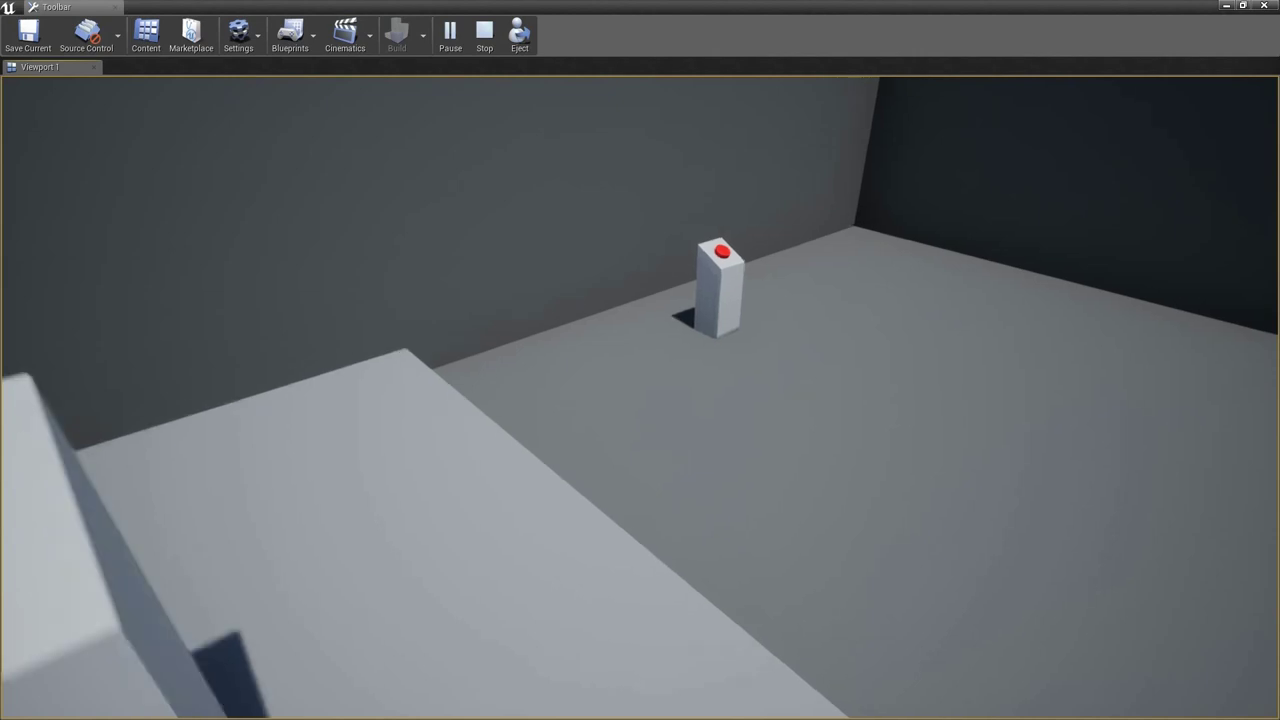
pyautogui.press('e')
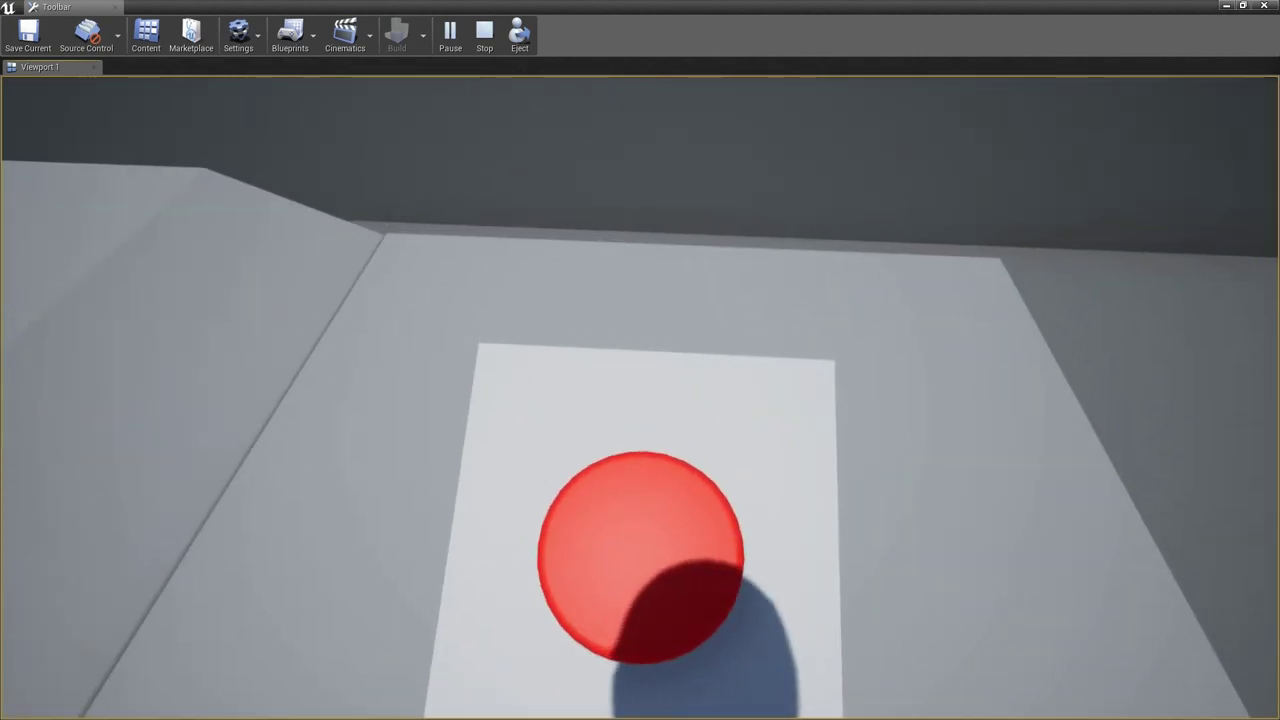
pyautogui.press('space')
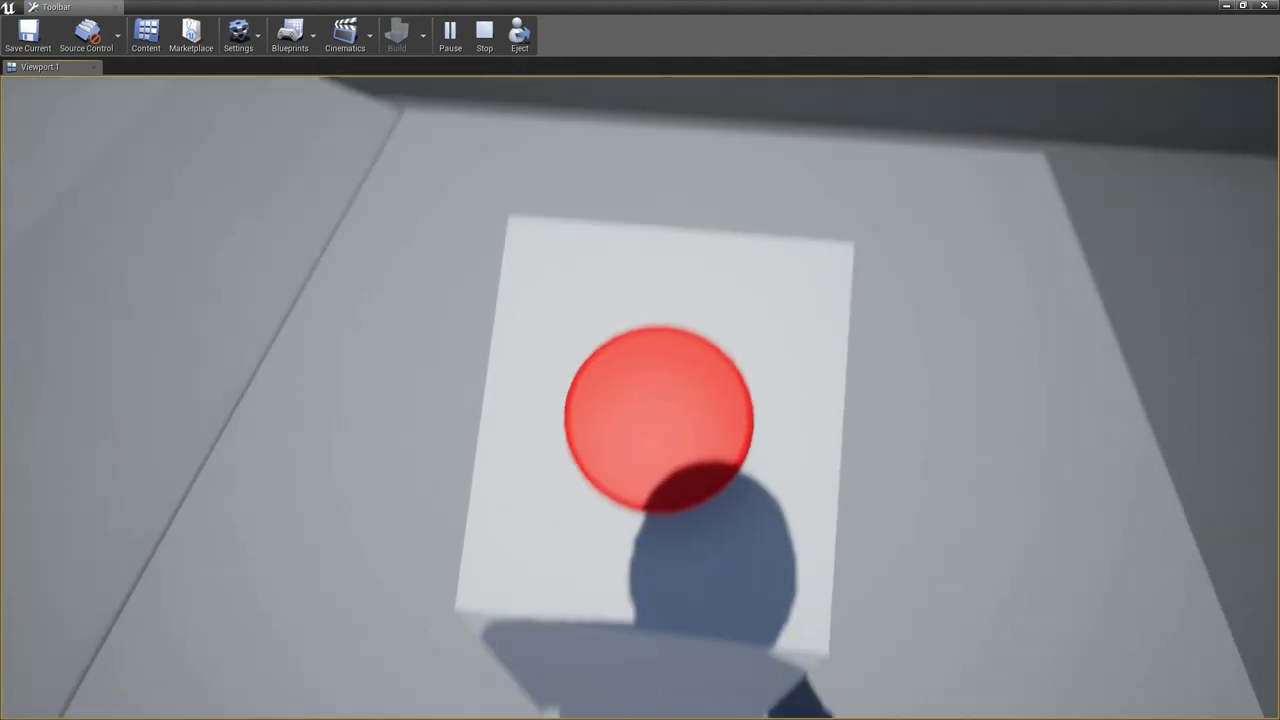
pyautogui.press('Escape')
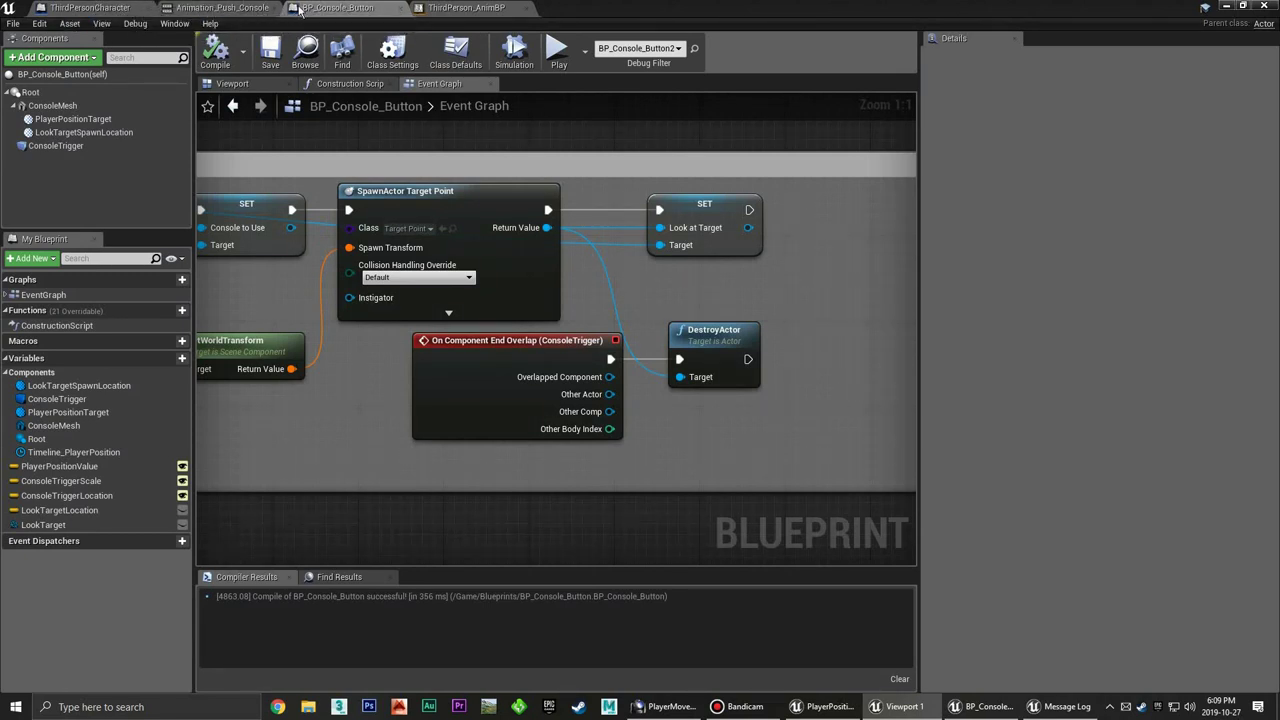
# Open ThirdPersonCharacter's Event Graph and shift Move Player Into Position right to make room
pyautogui.click(90, 7)
pyautogui.click(439, 85)
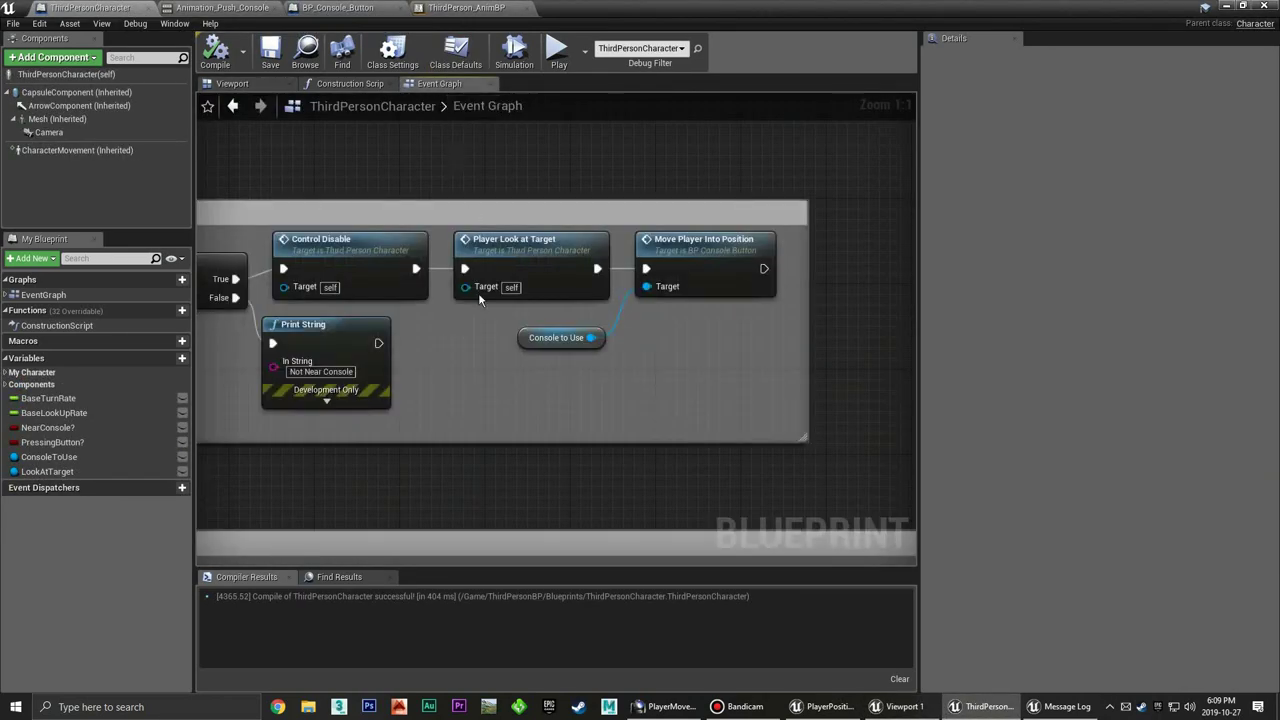
pyautogui.scroll(-10, 589, 288)
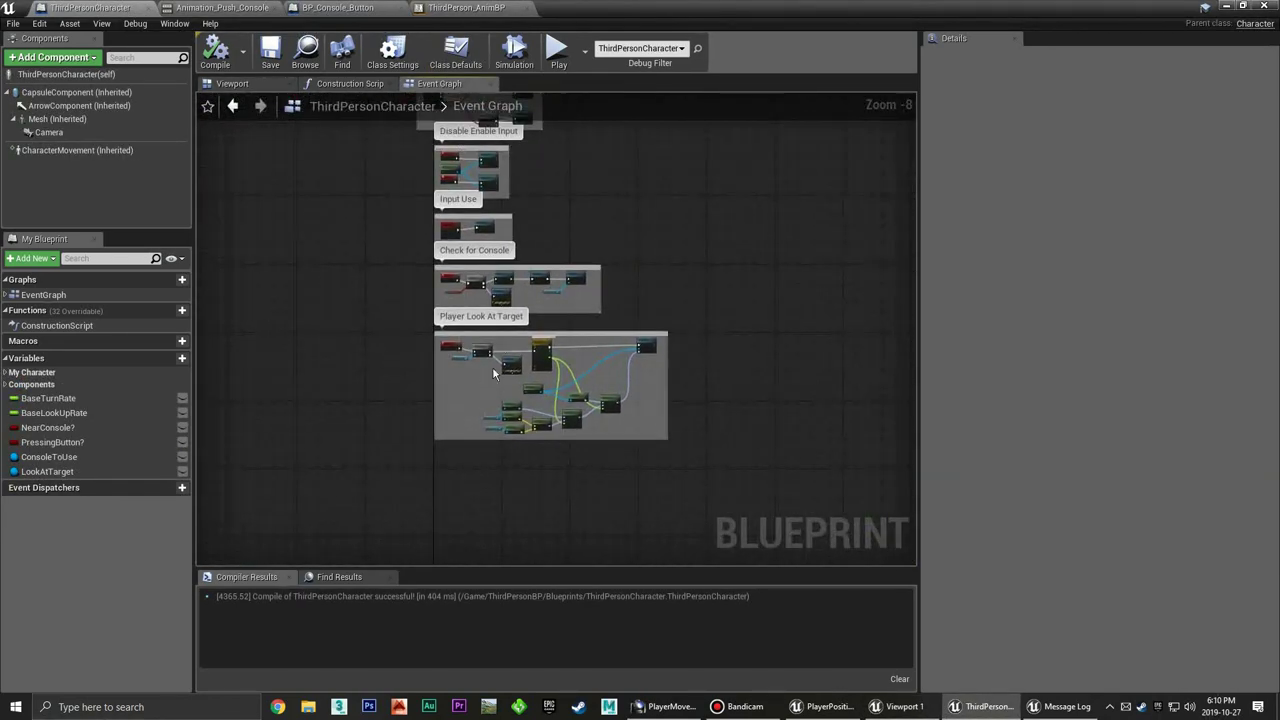
pyautogui.scroll(5, 639, 245)
pyautogui.scroll(3, 596, 284)
pyautogui.moveTo(596, 284); pyautogui.dragTo(441, 288, button='right')
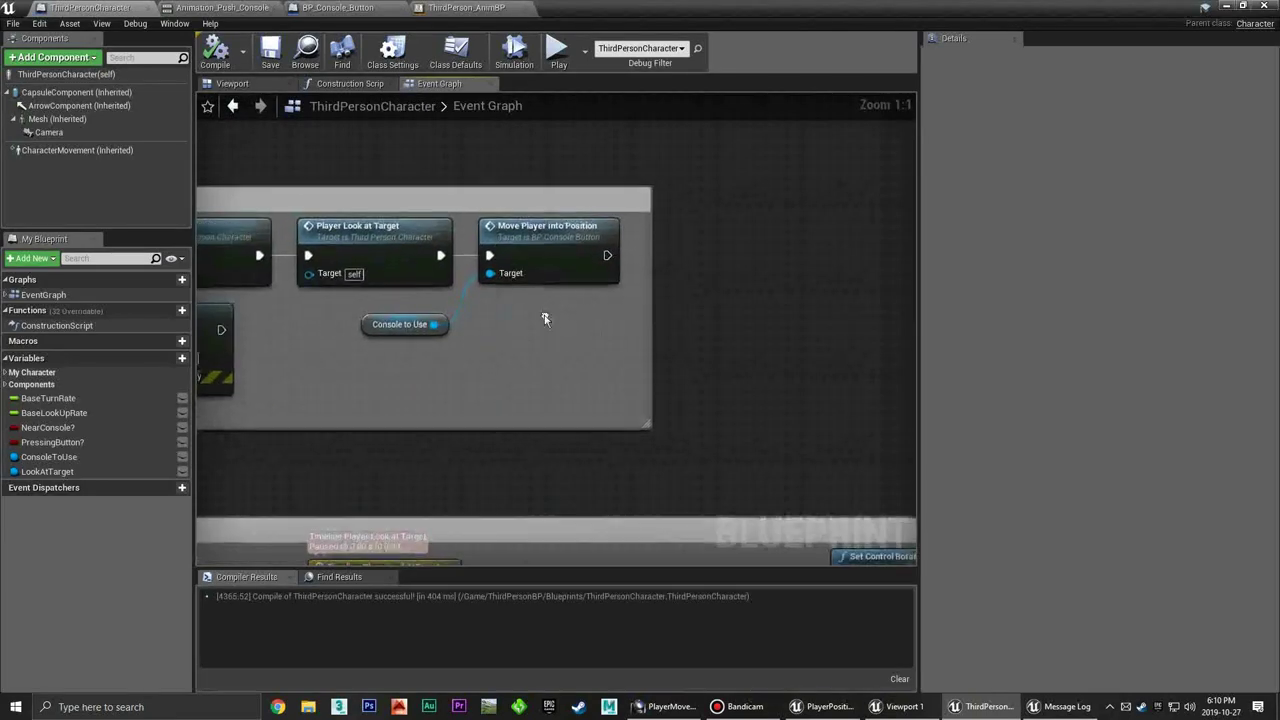
pyautogui.moveTo(521, 235); pyautogui.dragTo(680, 235)
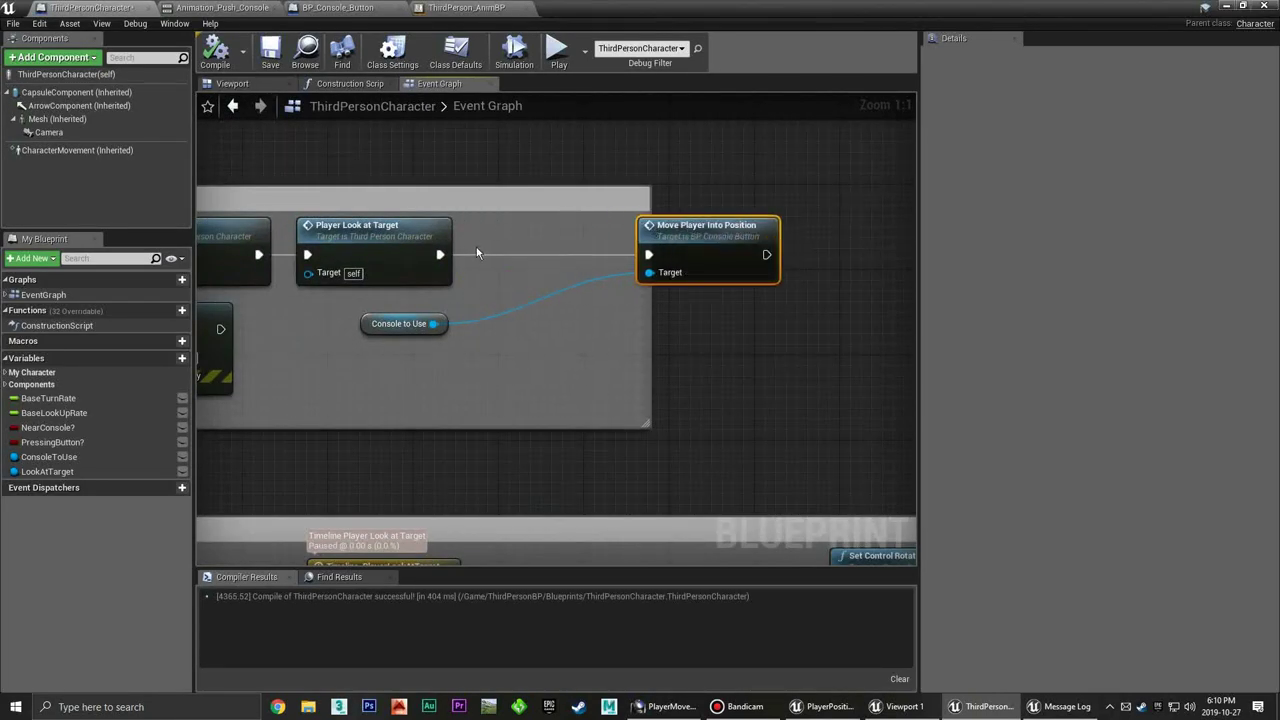
# Add a Delay node after Player Look at Target, place Console to Use below it, and save
pyautogui.moveTo(439, 254); pyautogui.dragTo(470, 250)
pyautogui.write('delay')
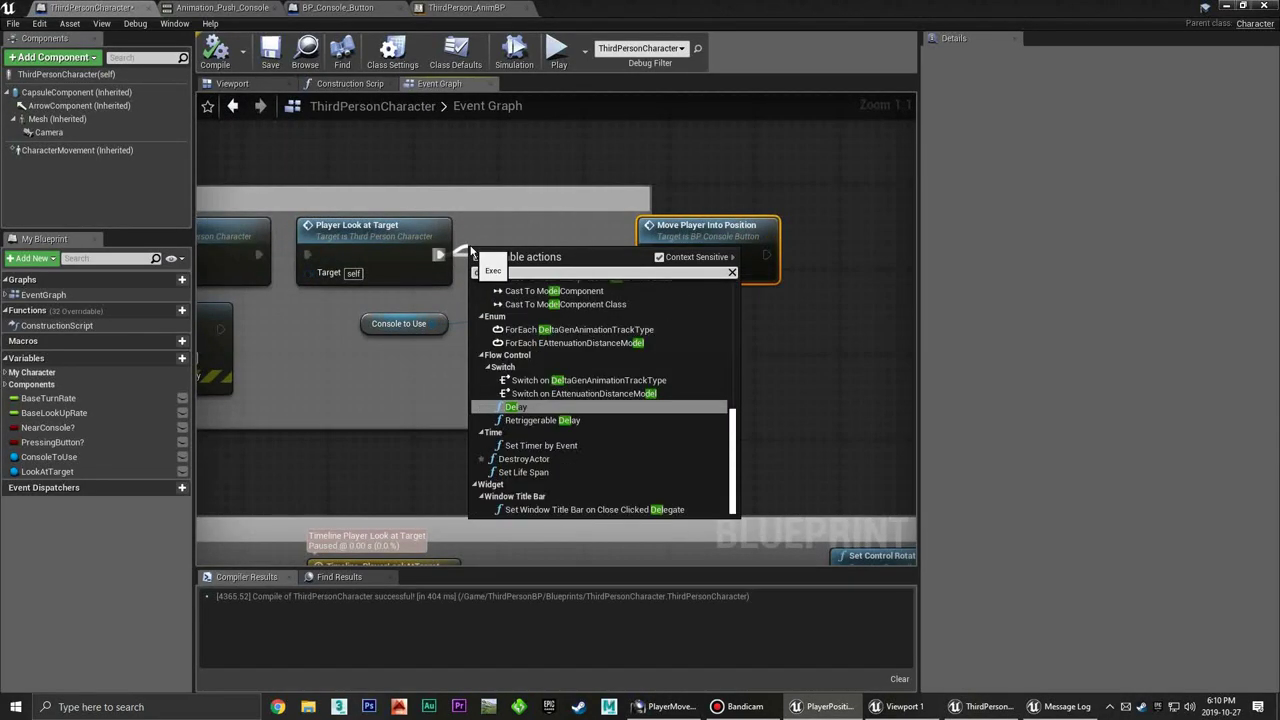
pyautogui.click(536, 380)
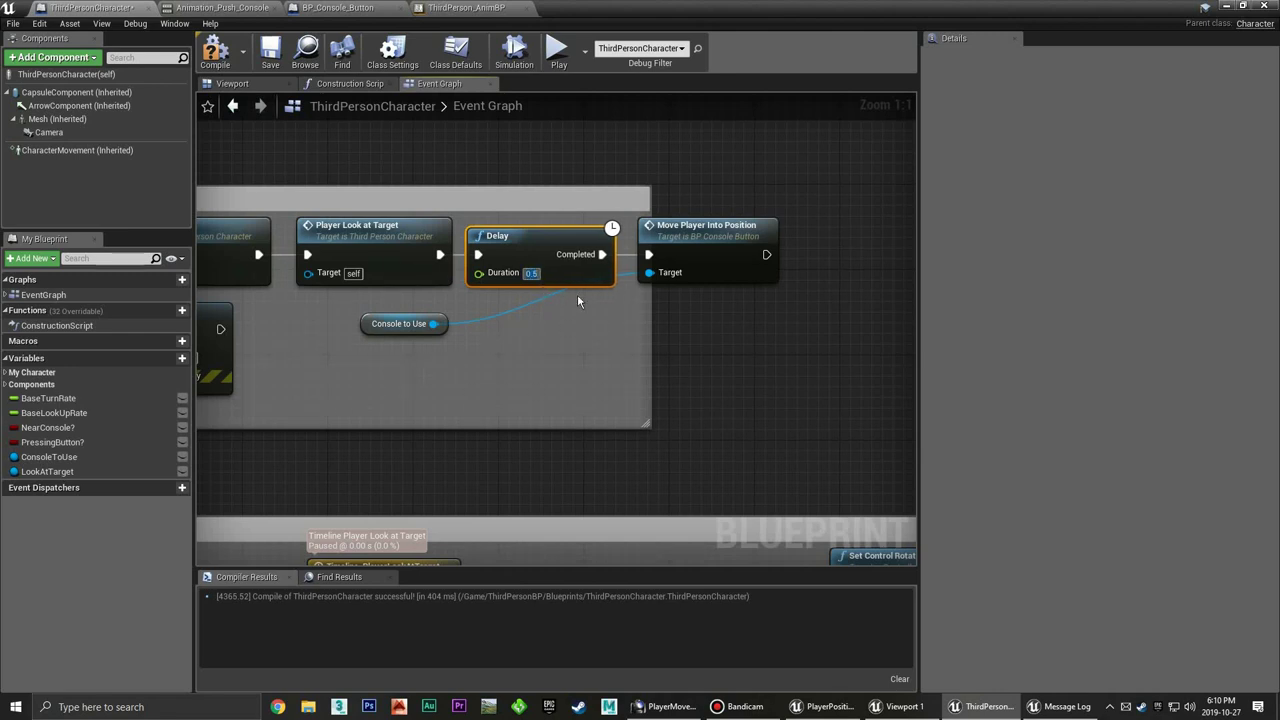
pyautogui.moveTo(423, 318); pyautogui.dragTo(588, 308)
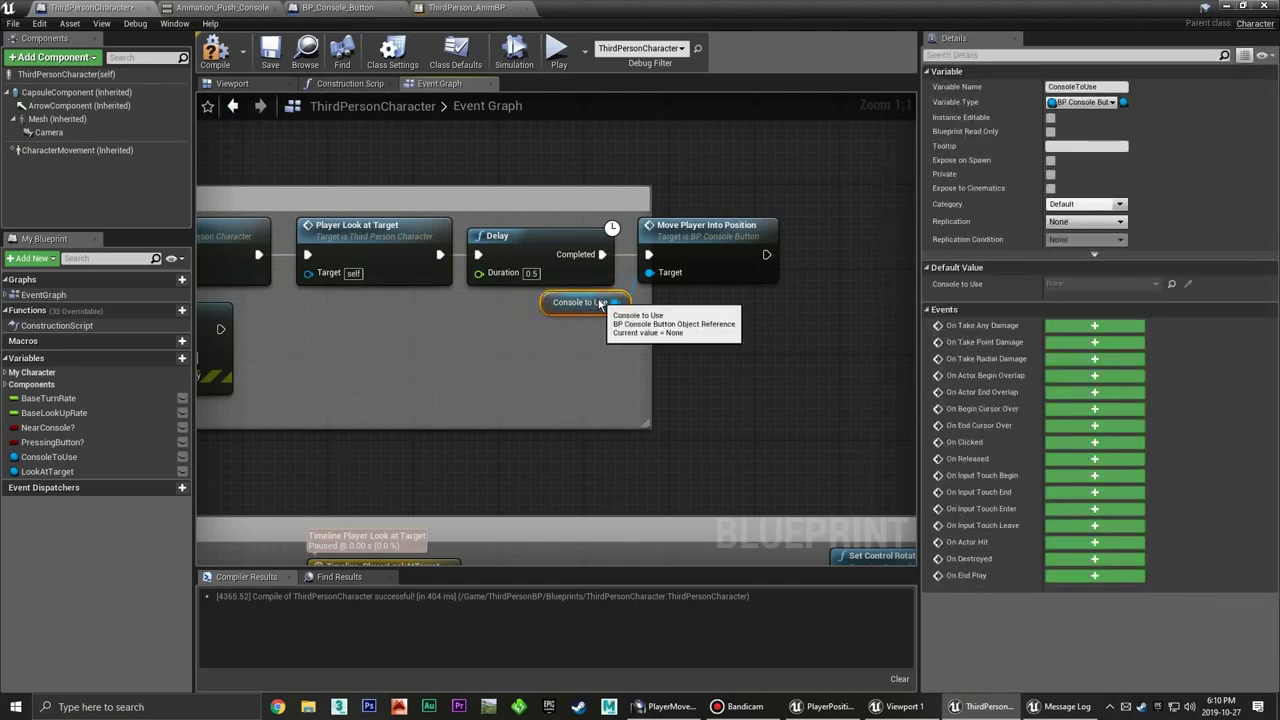
pyautogui.click(270, 50)
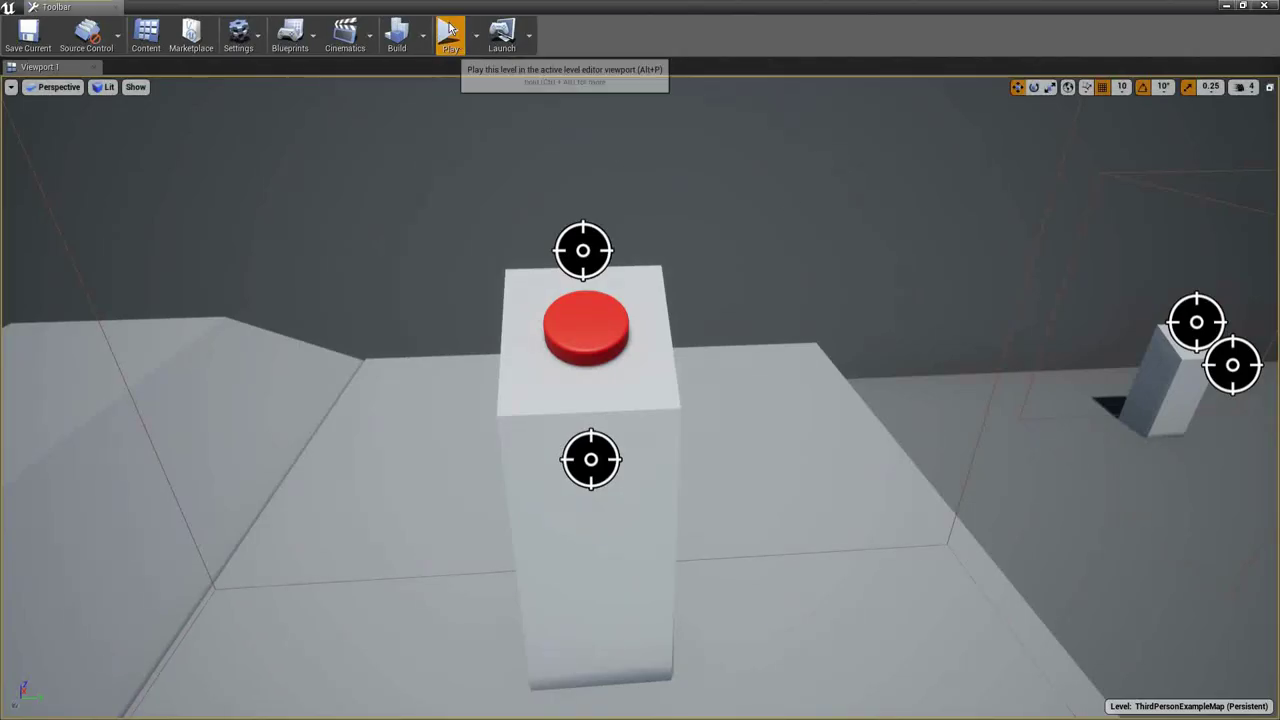
# Play-test with the Delay, walking up the stairs and pressing the red button with E
pyautogui.click(449, 28)
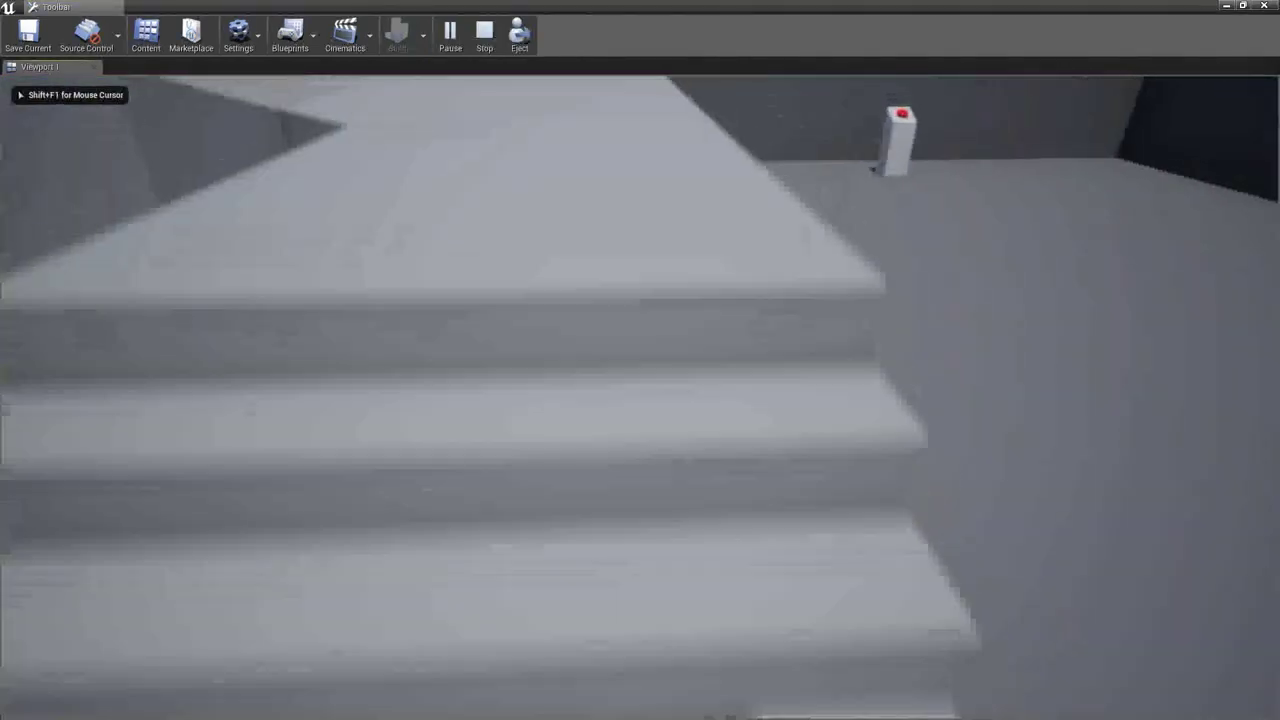
pyautogui.press('w')
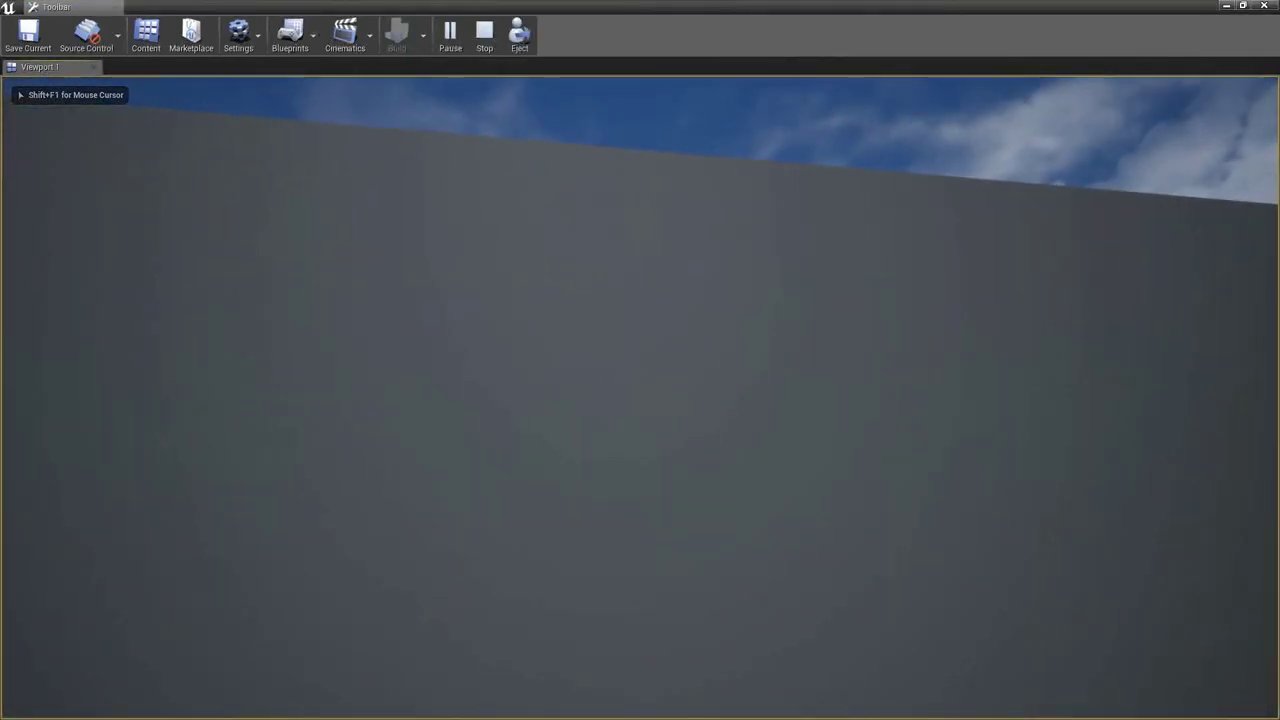
pyautogui.press('e')
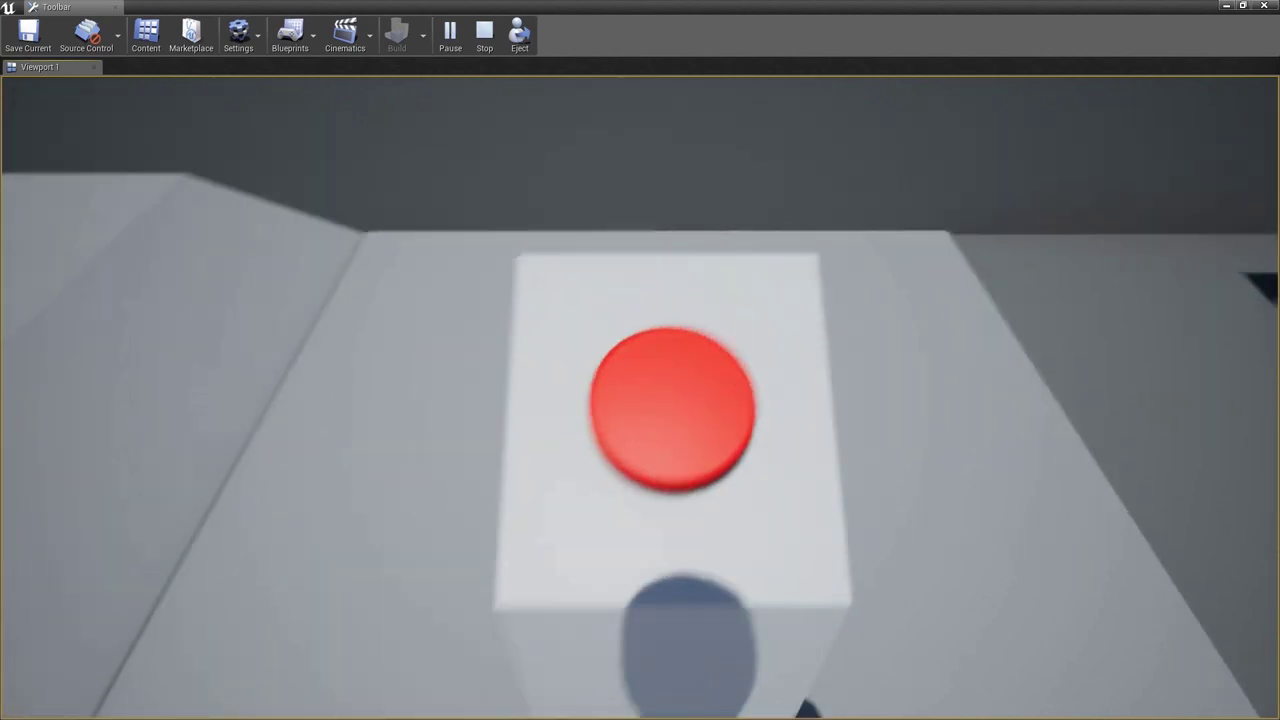
pyautogui.hotkey('alt', 'Tab')
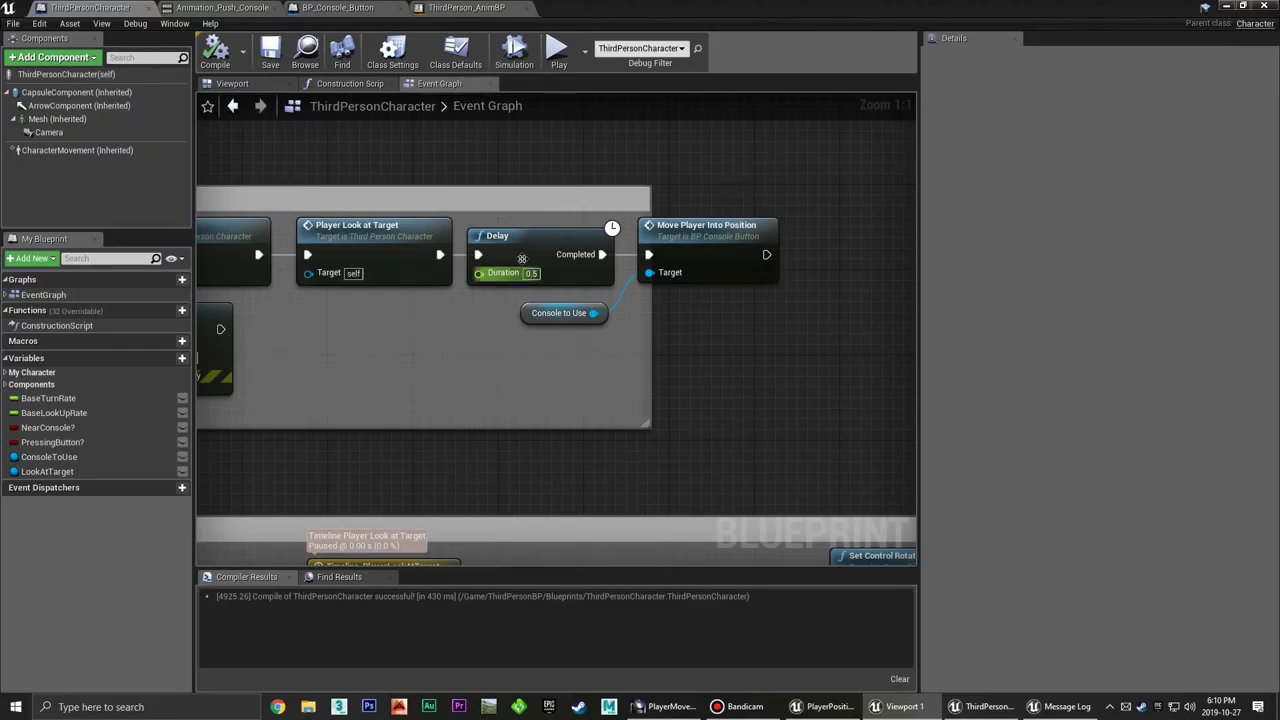
# Tidy the graph without the Delay, tucking Console to Use under Move Player Into Position
pyautogui.click(477, 335)
pyautogui.moveTo(477, 335); pyautogui.dragTo(560, 338, button='right')
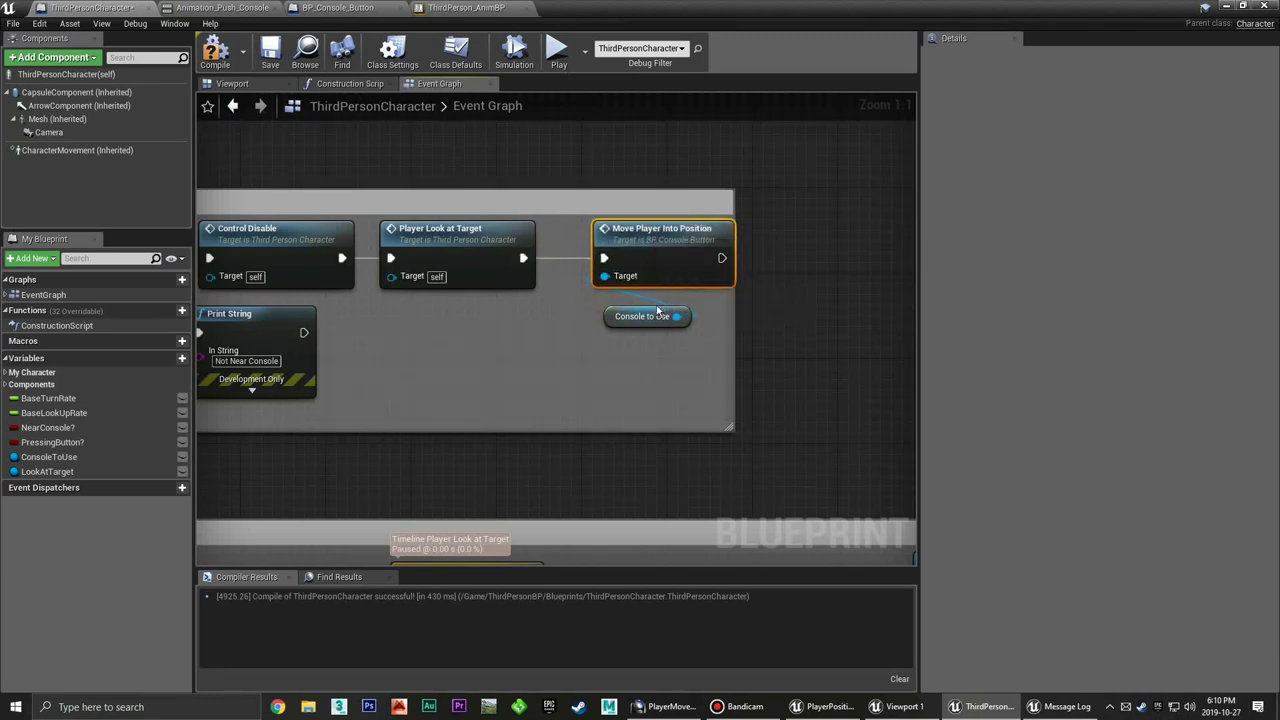
pyautogui.moveTo(658, 312); pyautogui.dragTo(615, 323)
pyautogui.click(604, 322)
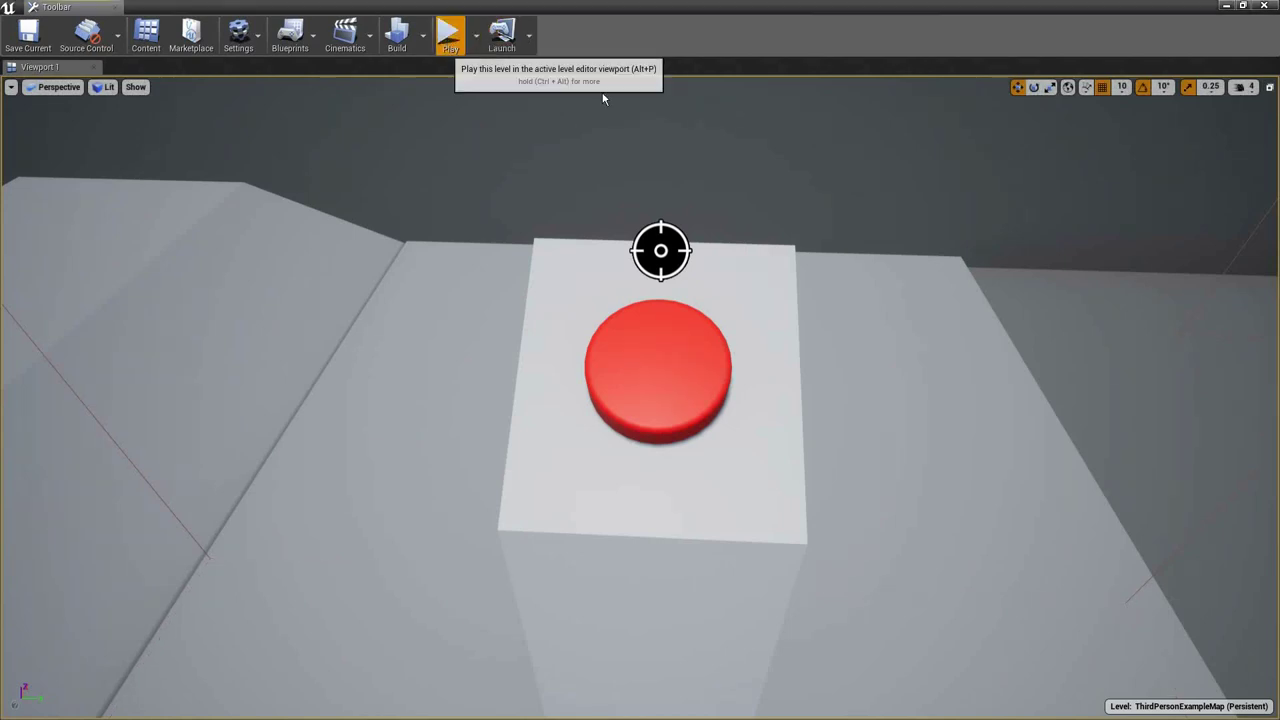
# Play the level without the Delay, climb the stairs and press the red button
pyautogui.hotkey('alt', 'p')
pyautogui.press('w')
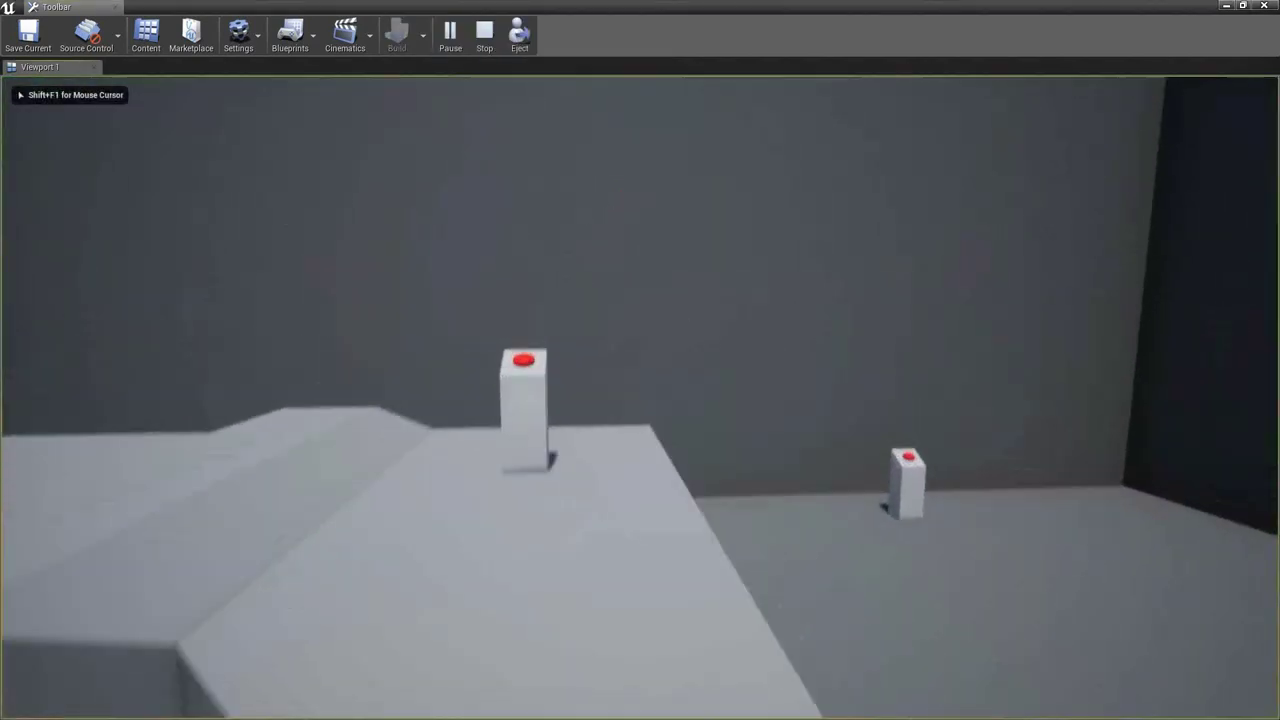
pyautogui.press('w')
pyautogui.press('e')
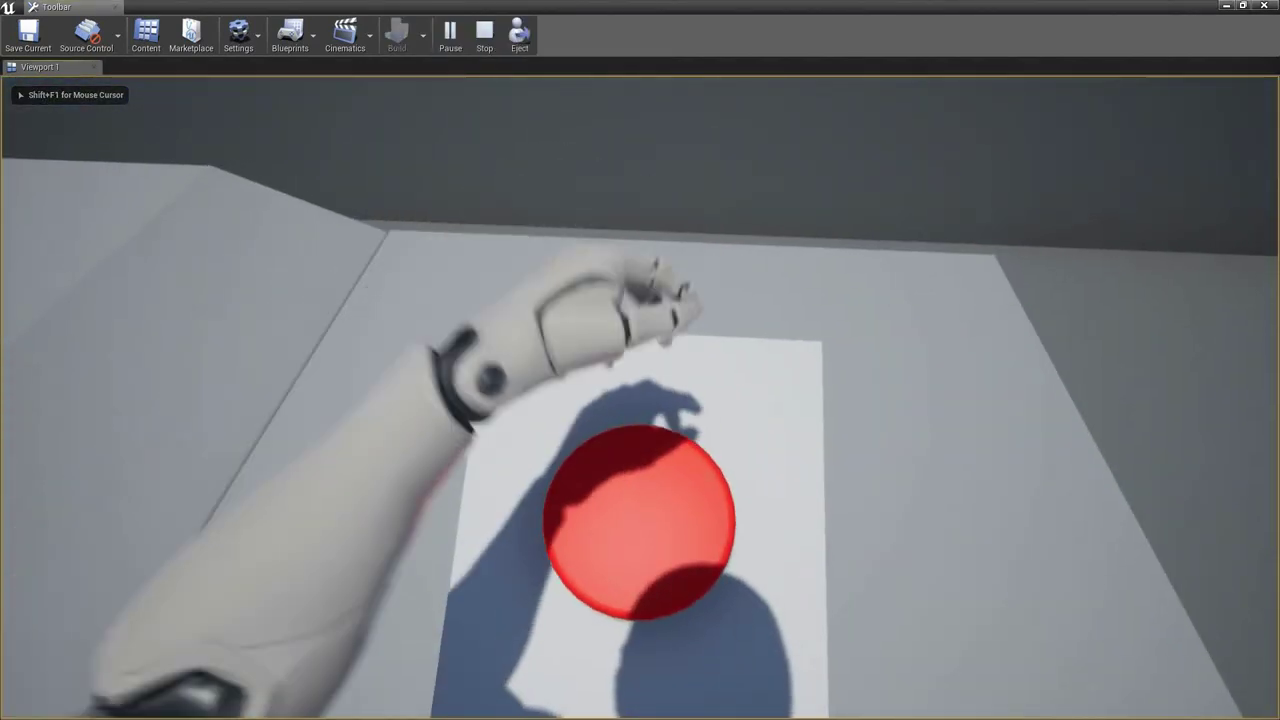
# Back away from the first pillar and walk up to the second button pillar
pyautogui.press('s')
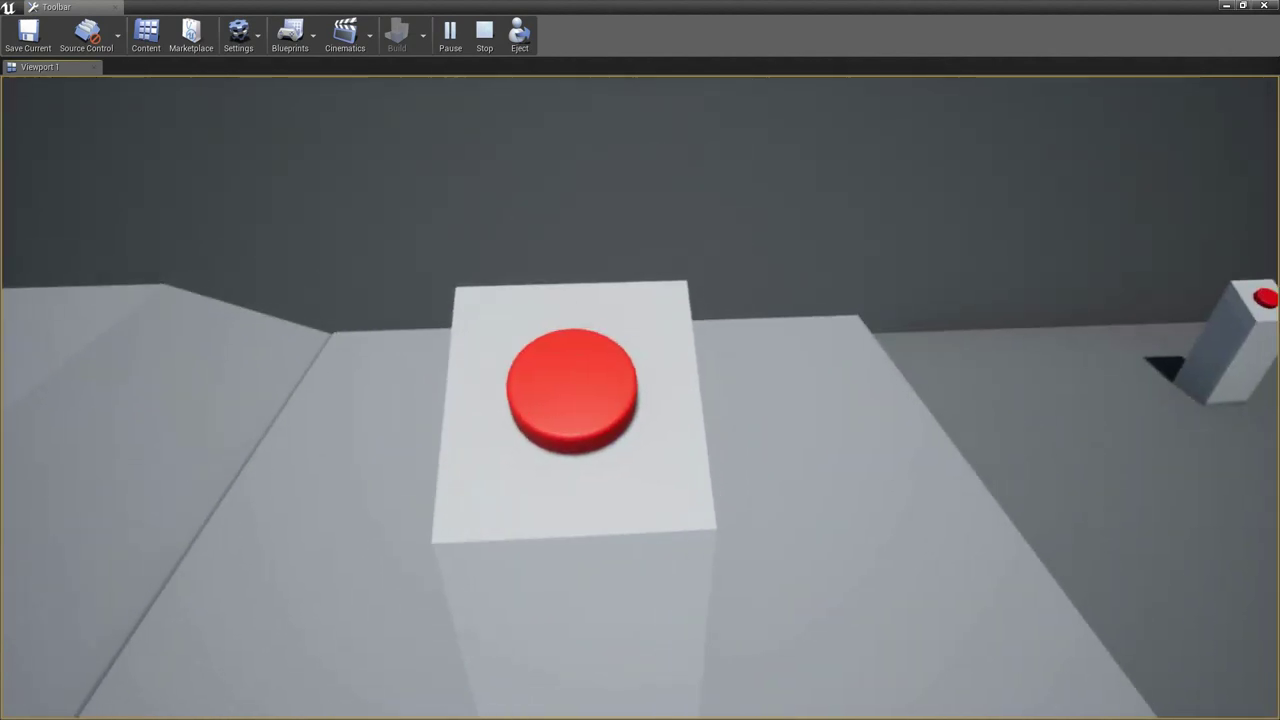
pyautogui.press('s')
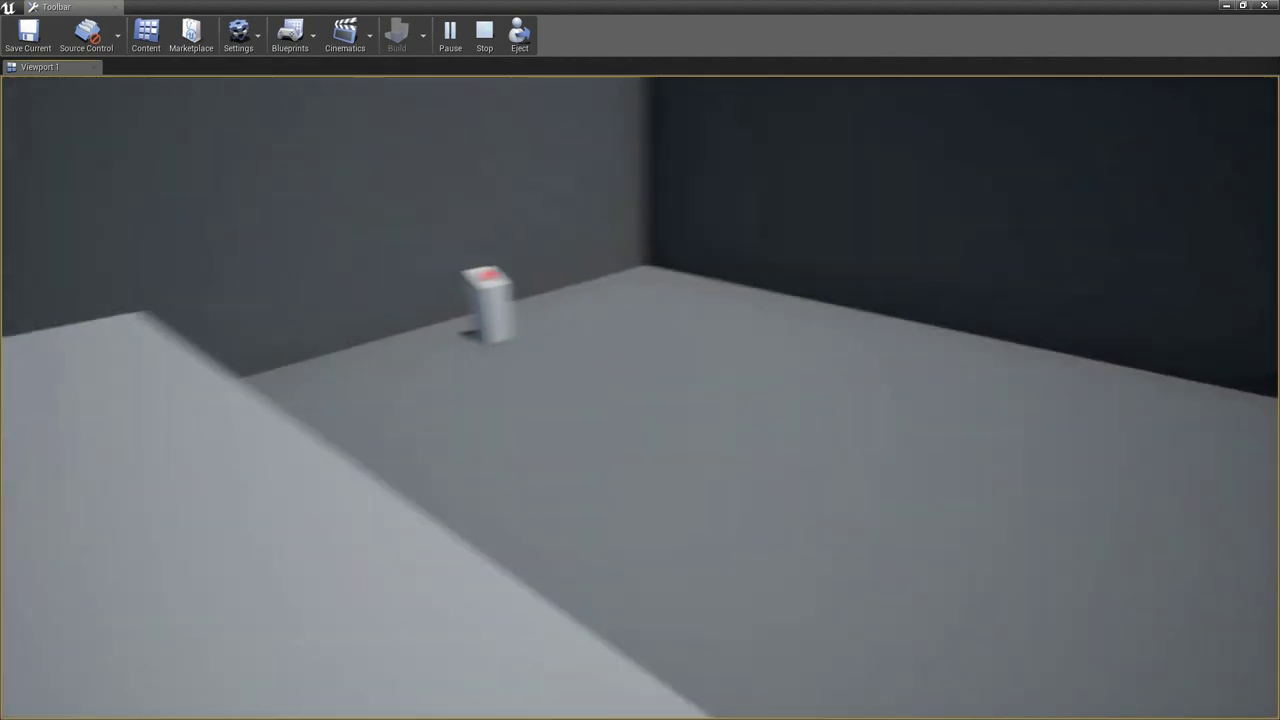
pyautogui.press('w')
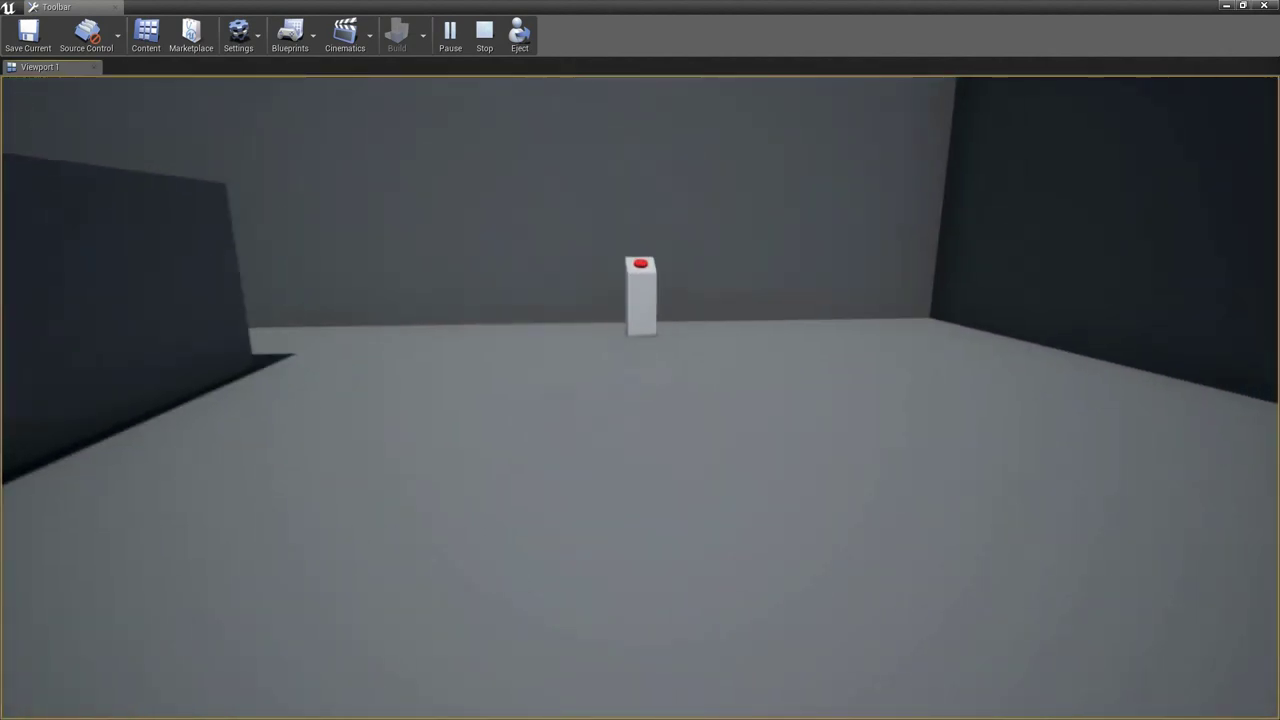
pyautogui.press('w')
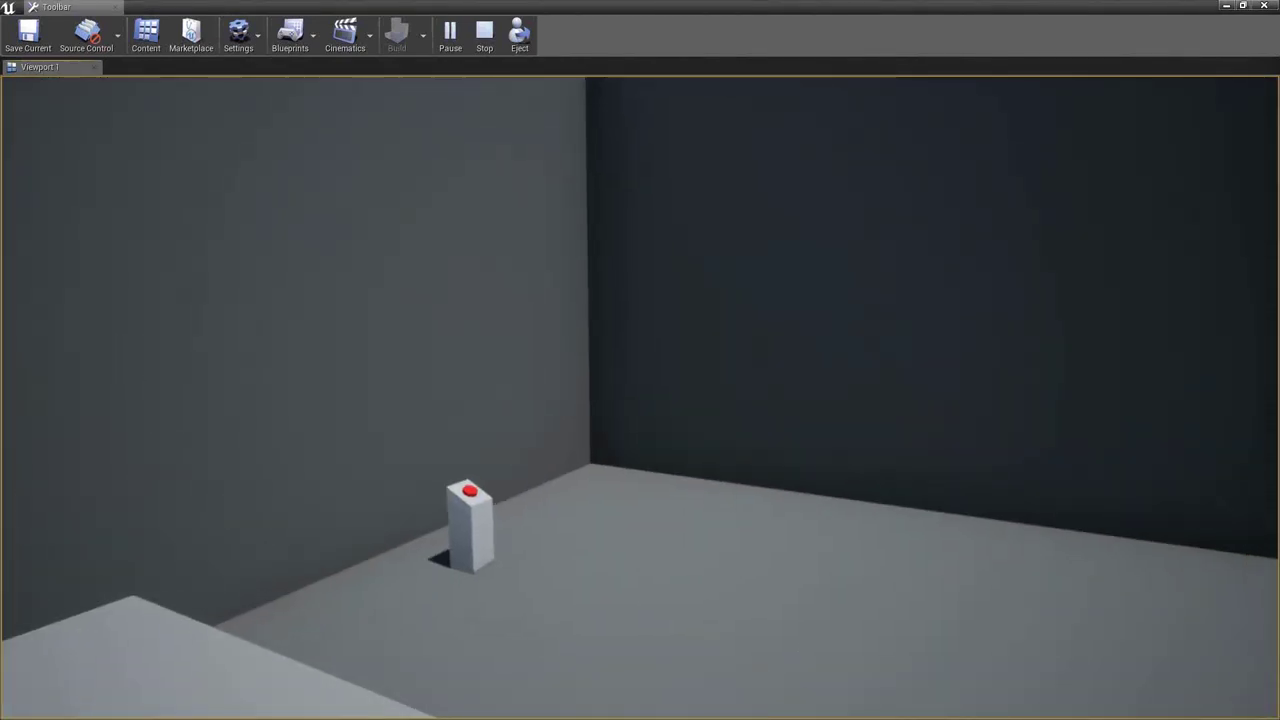
# End the play session and frame the Event Graph's Check for Console and Player Look At Target comment boxes
pyautogui.press('Escape')
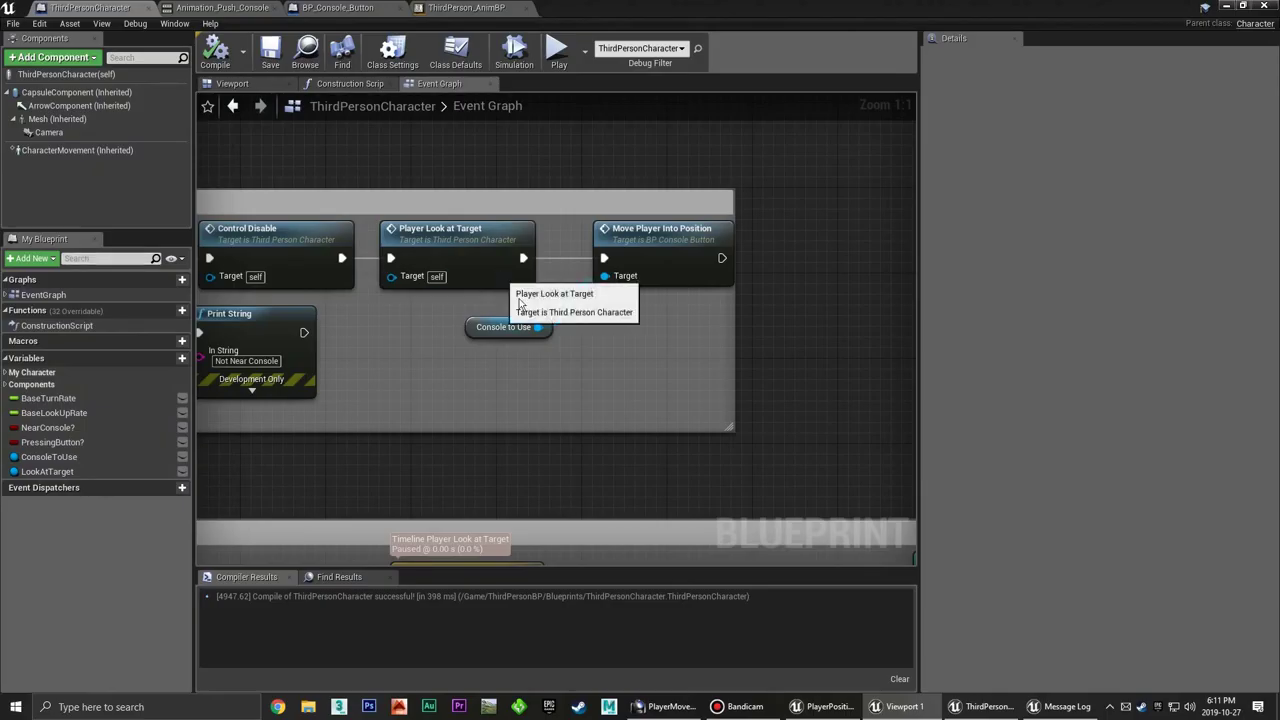
pyautogui.moveTo(550, 453); pyautogui.dragTo(638, 459, button='right')
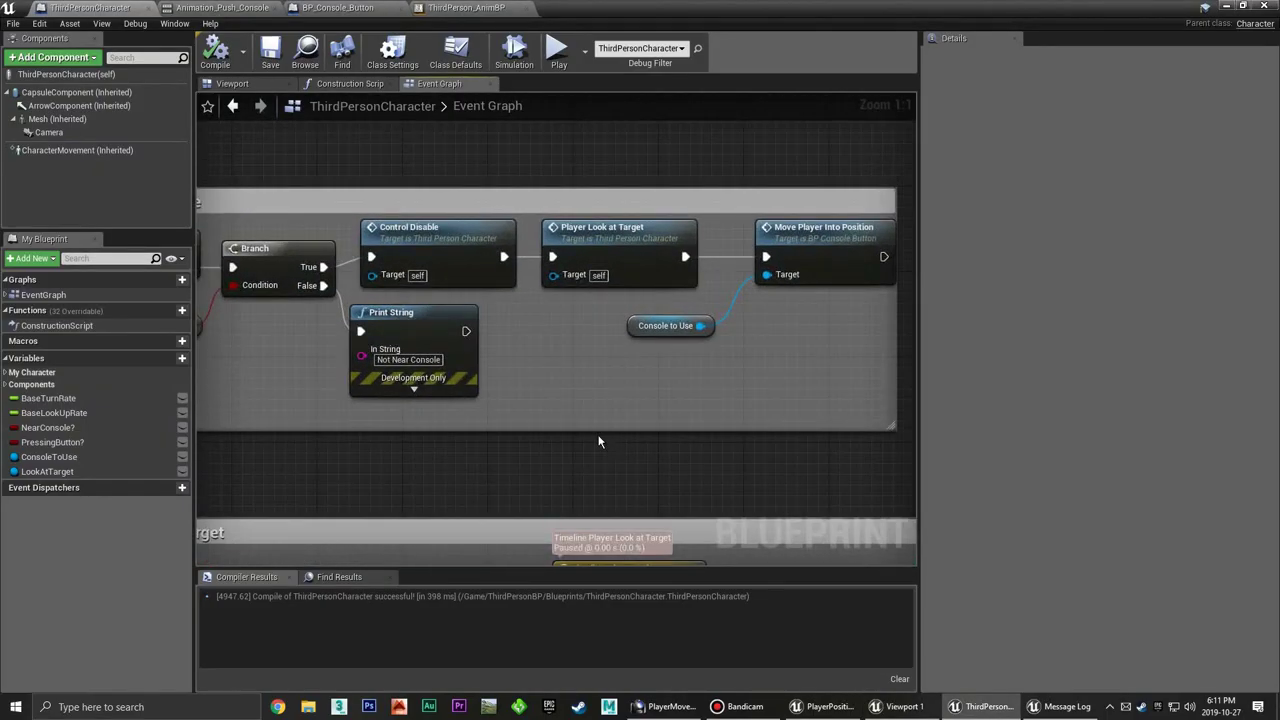
pyautogui.scroll(-2, 600, 423)
pyautogui.scroll(1, 531, 423)
pyautogui.moveTo(531, 423)
pyautogui.mouseDown(button='right')
pyautogui.moveTo(639, 424)
pyautogui.moveTo(557, 377)
pyautogui.moveTo(568, 363)
pyautogui.mouseUp(button='right')
pyautogui.scroll(-1, 630, 424)
pyautogui.scroll(-1, 630, 424)
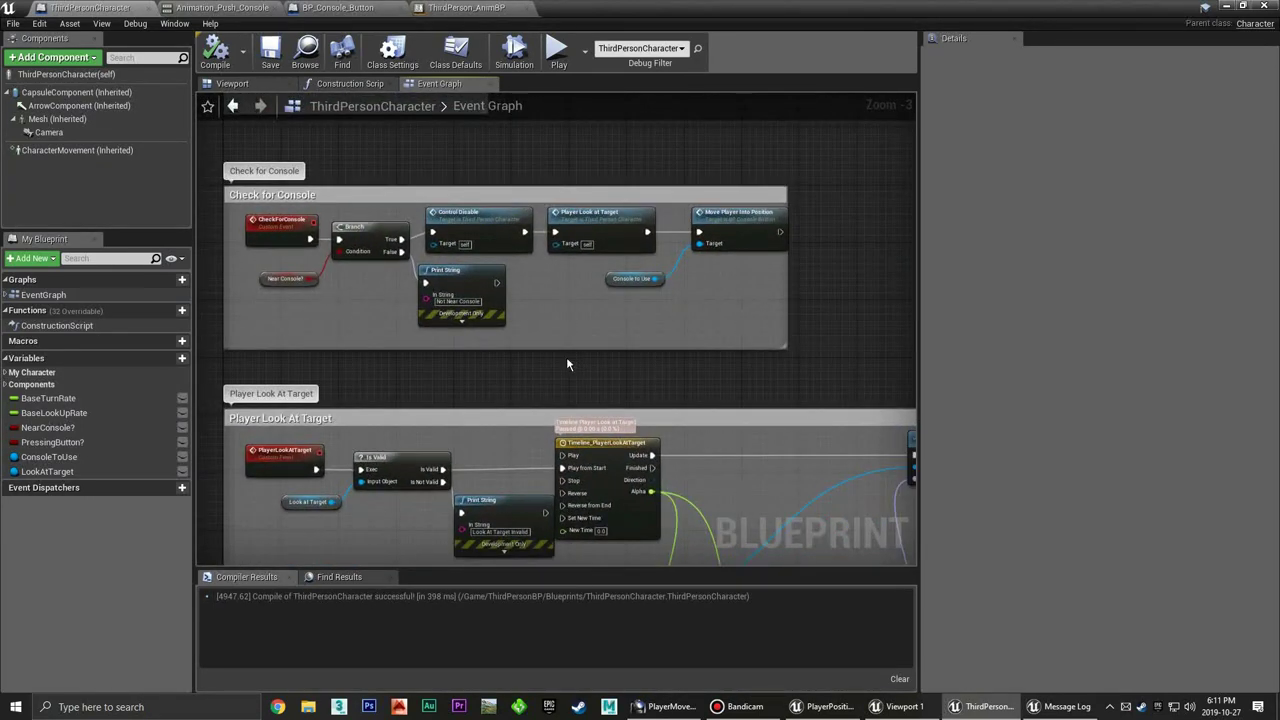